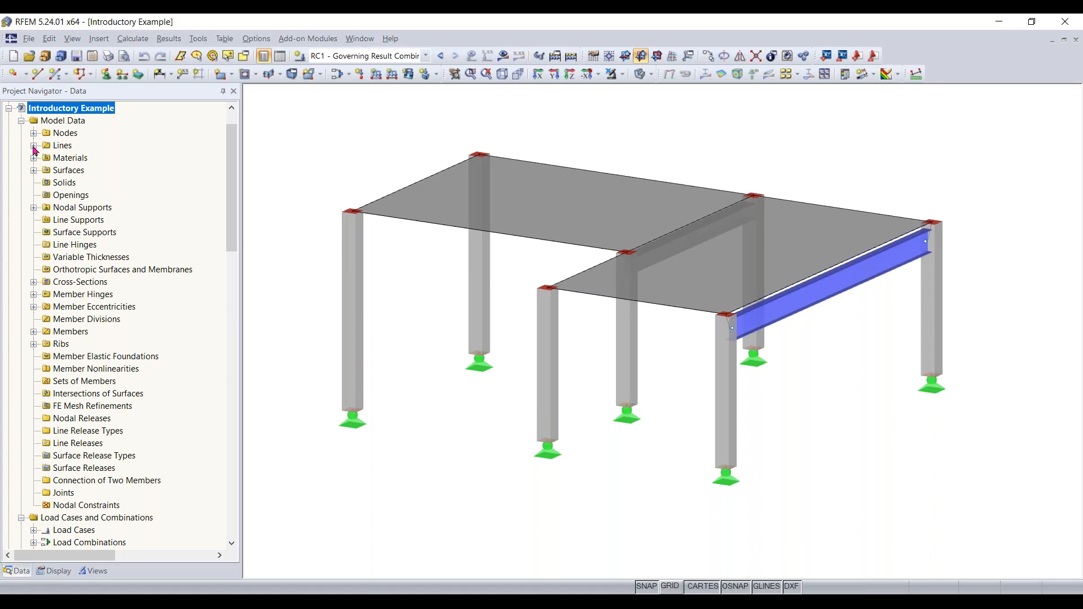
Expand the lines in the project data tree, highlight line 9 in the model, and collapse the list again.
{"action": "left_click", "coordinate": [34, 146]}
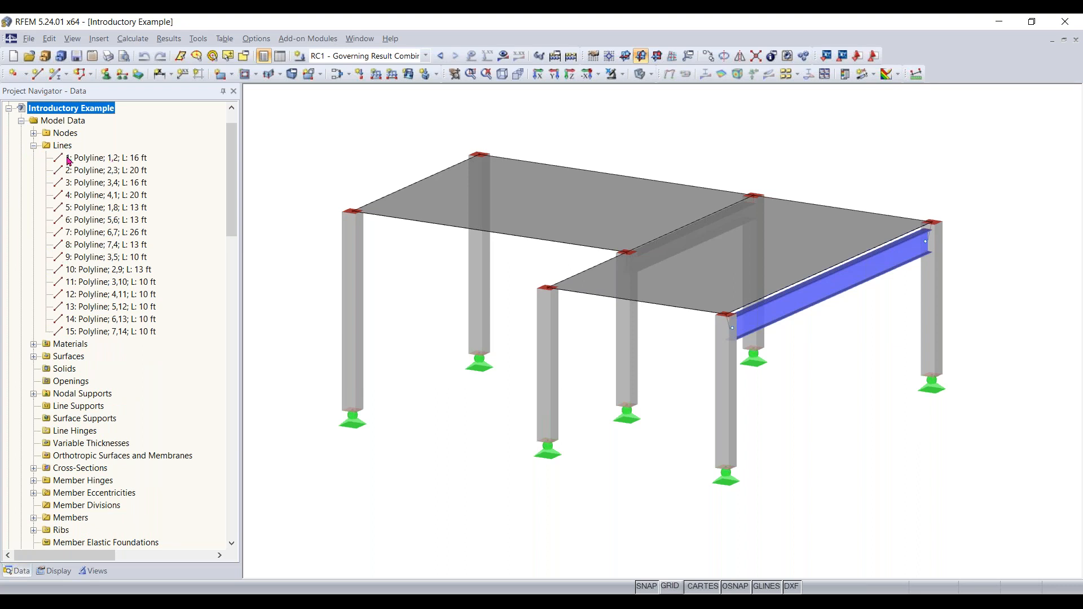
{"action": "left_click", "coordinate": [105, 258]}
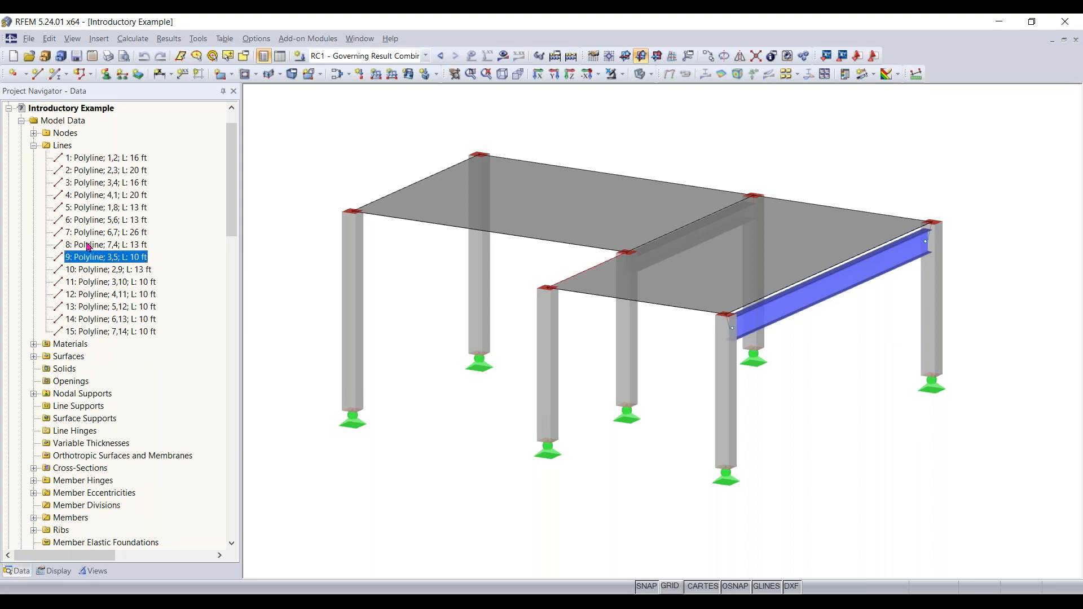
{"action": "left_click", "coordinate": [34, 146]}
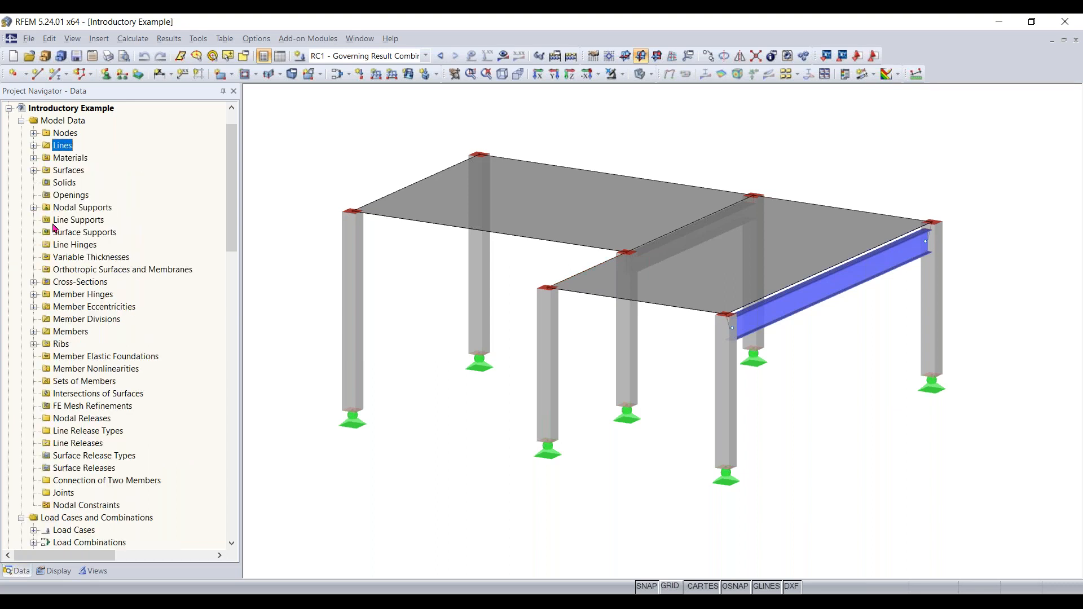
Expand the members in the project data tree and highlight members 4 and 5 in the model.
{"action": "left_click", "coordinate": [33, 332]}
{"action": "left_click", "coordinate": [115, 382]}
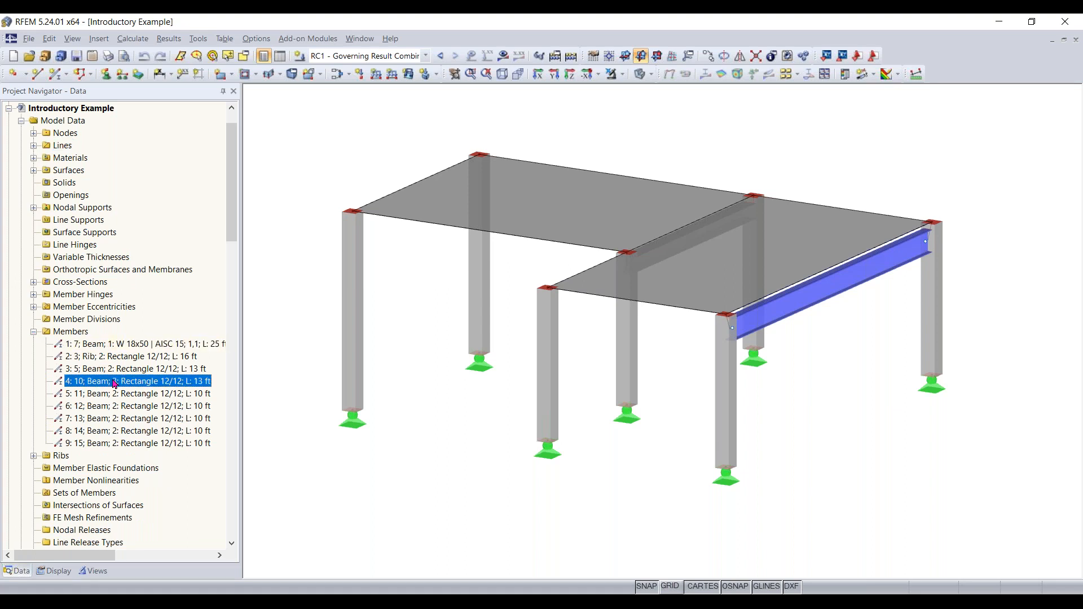
{"action": "left_click", "coordinate": [115, 397]}
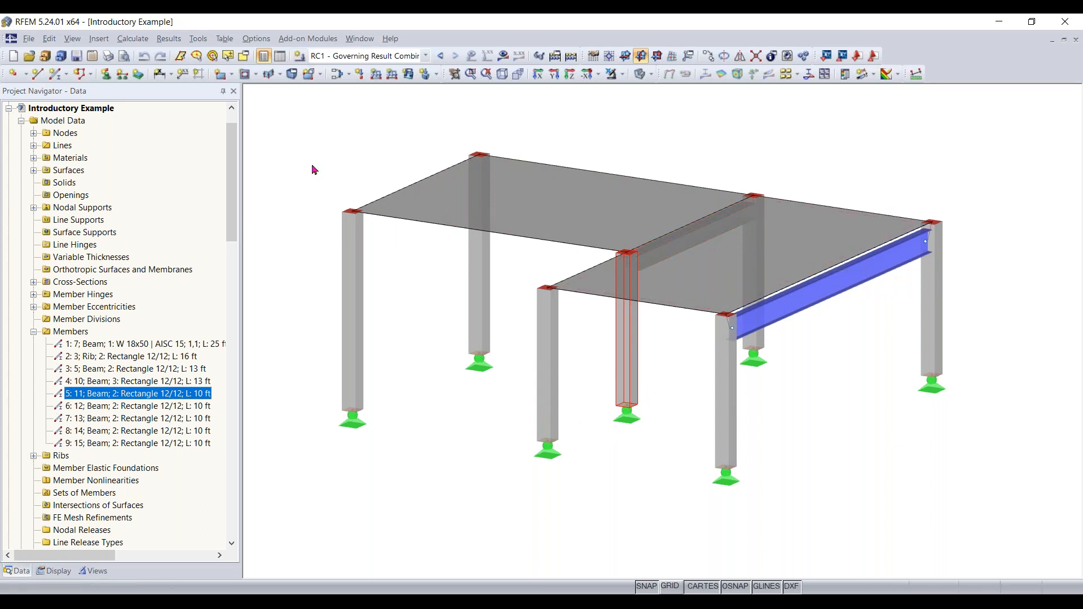
{"action": "scroll", "coordinate": [484, 362], "scroll_direction": "down", "scroll_amount": 1}
{"action": "middle_click_drag", "start_coordinate": [483, 363], "coordinate": [484, 306]}
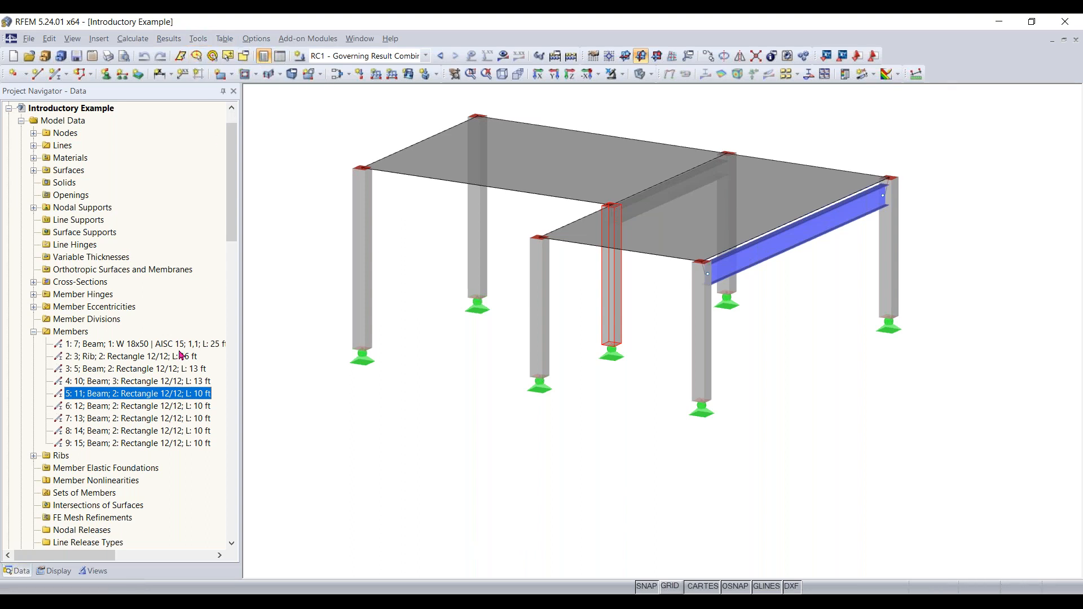
Display the input tables below the model and view the Nodes table with its coordinates.
{"action": "left_click", "coordinate": [282, 59]}
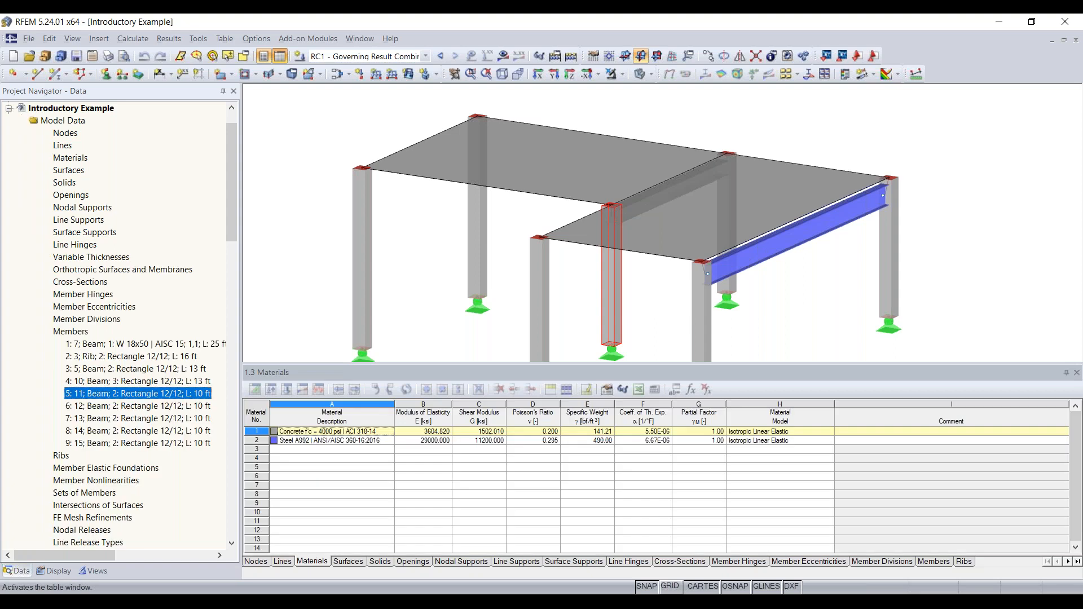
{"action": "scroll", "coordinate": [533, 285], "scroll_direction": "down", "scroll_amount": 2}
{"action": "middle_click_drag", "start_coordinate": [482, 280], "coordinate": [481, 248]}
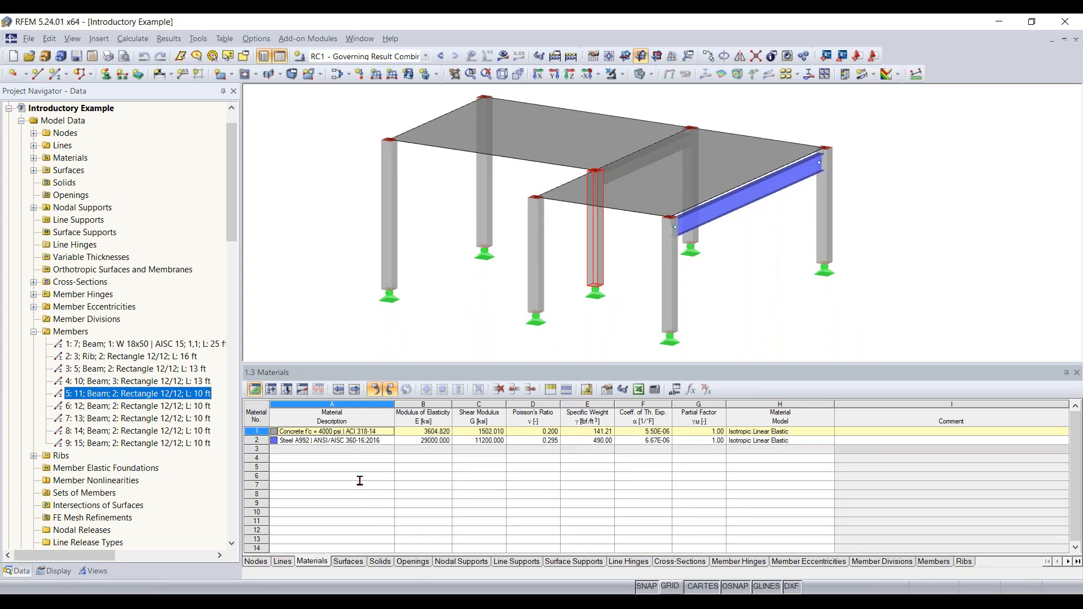
{"action": "left_click", "coordinate": [256, 560]}
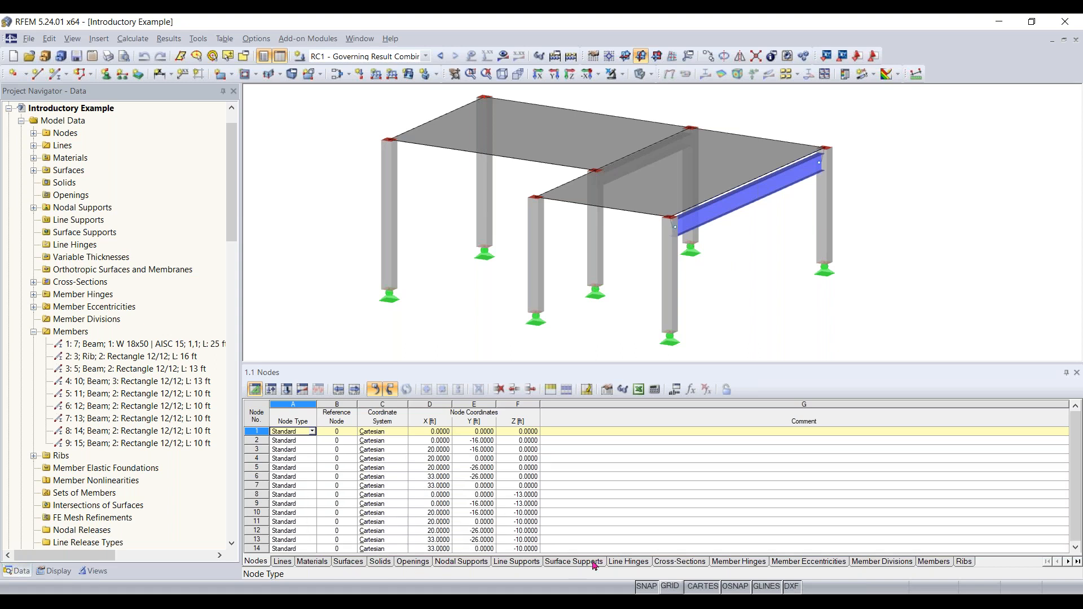
Highlight the members using the two Rectangle 12/12 sections from the Cross-Sections table, and hide the tables again.
{"action": "left_click", "coordinate": [693, 562]}
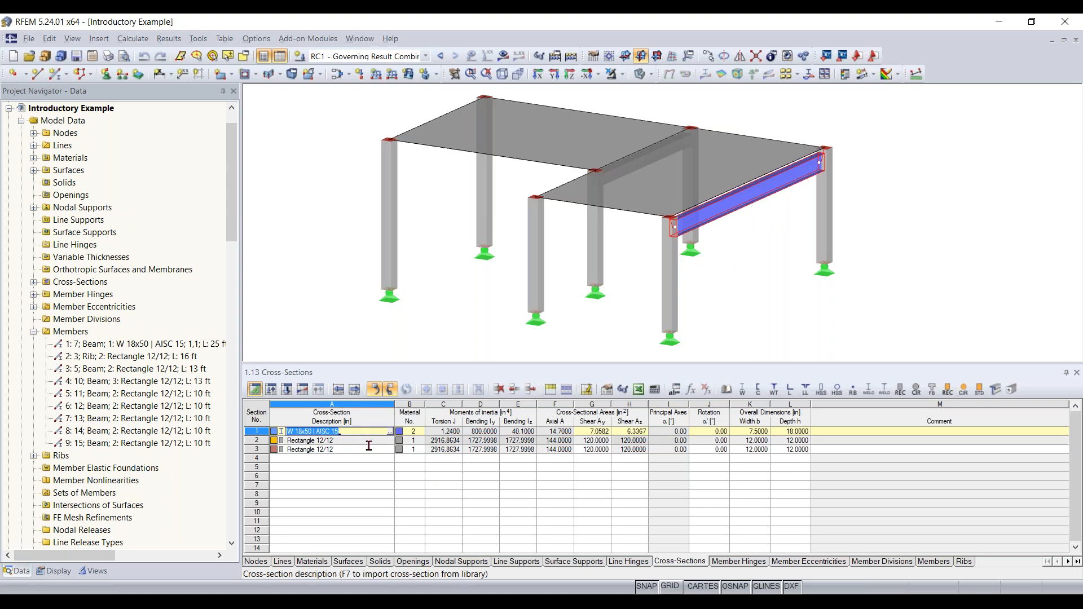
{"action": "left_click", "coordinate": [304, 449]}
{"action": "left_click", "coordinate": [313, 441]}
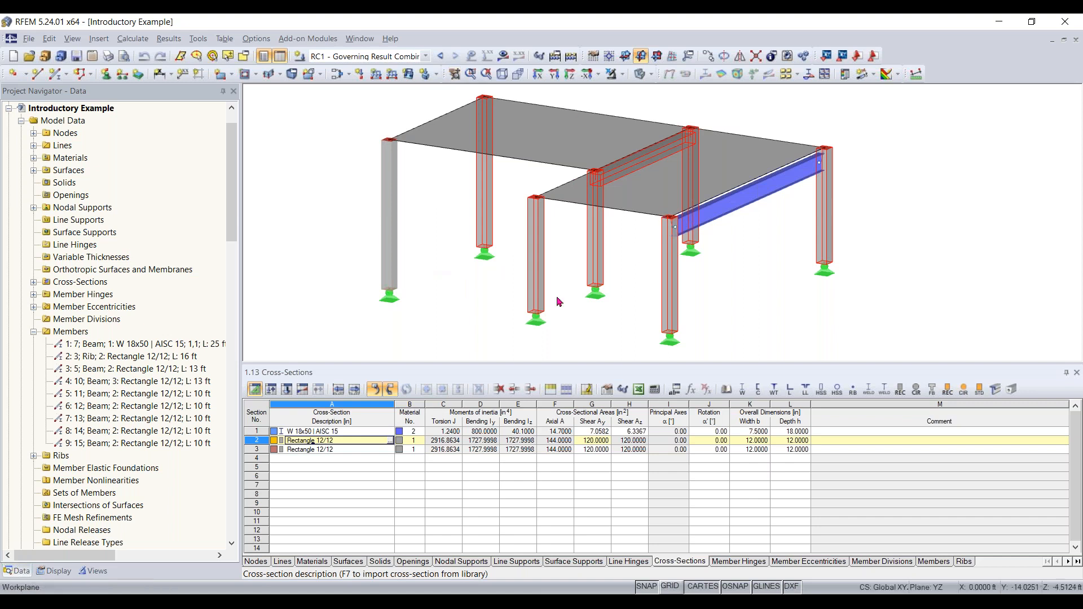
{"action": "left_click", "coordinate": [280, 59]}
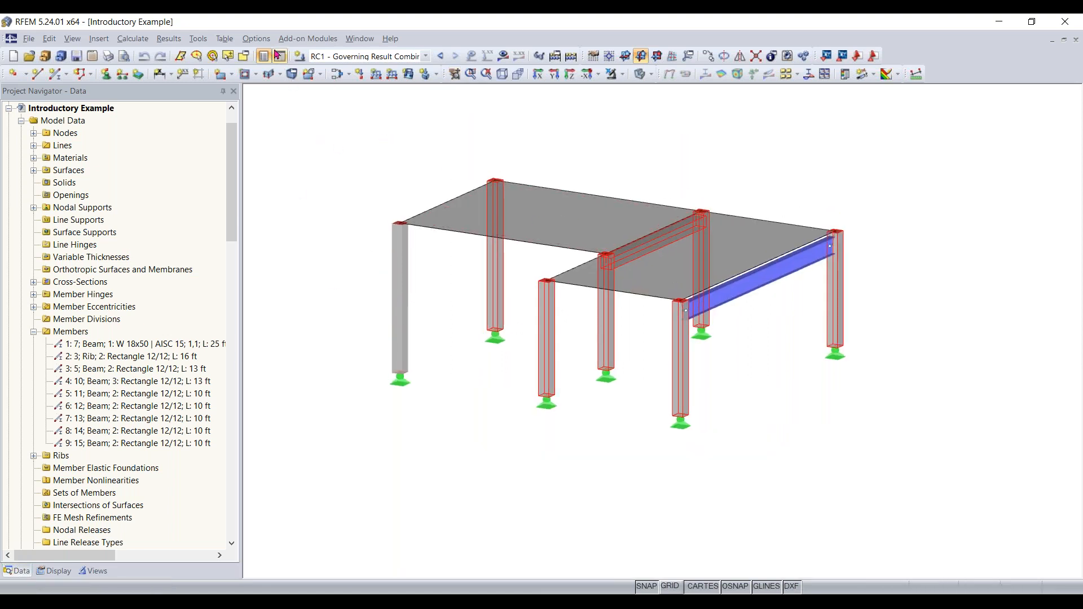
View the available display configurations in the Configuration Manager, highlight Standard with black background, and close without applying it.
{"action": "left_click", "coordinate": [256, 39]}
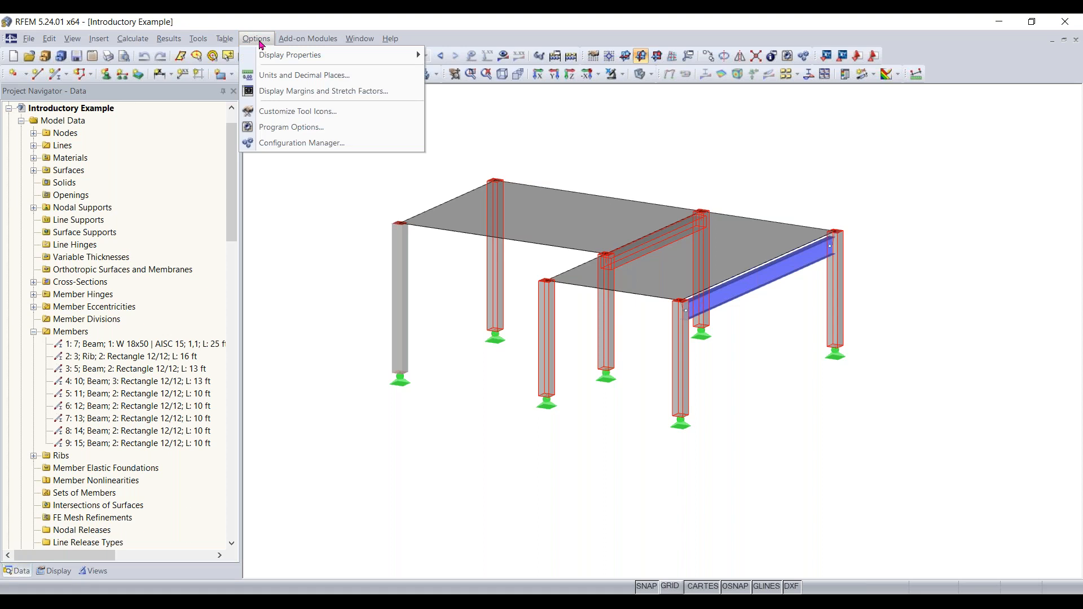
{"action": "left_click", "coordinate": [293, 144]}
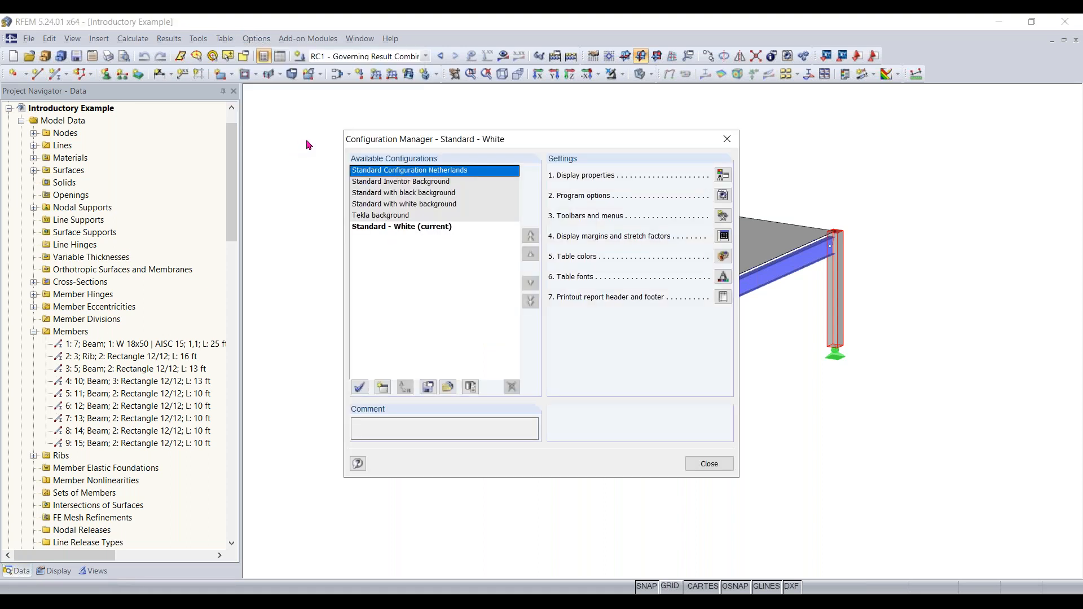
{"action": "left_click", "coordinate": [407, 194]}
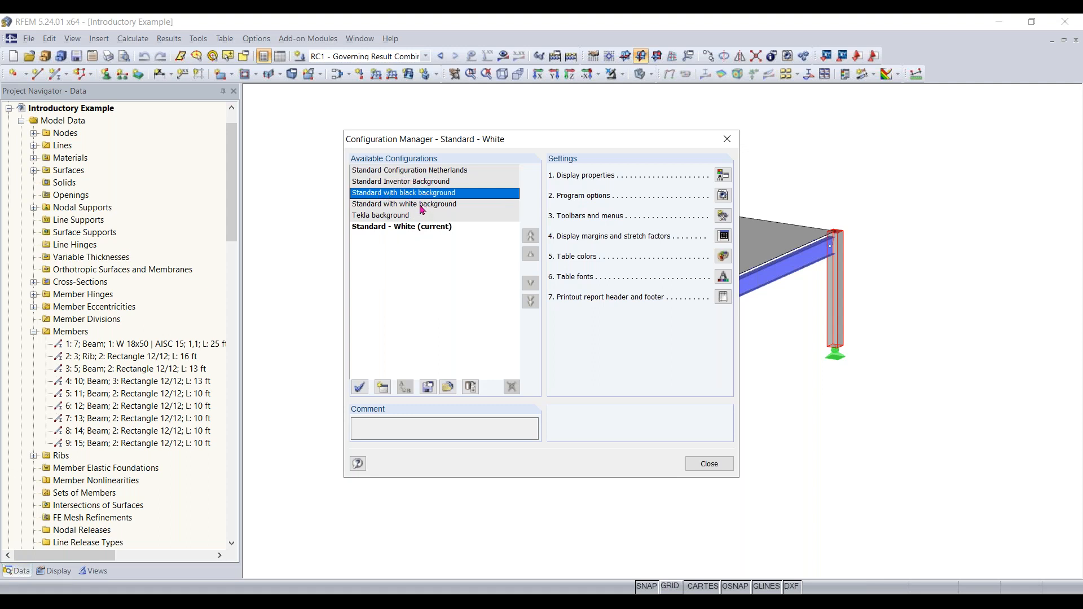
{"action": "left_click", "coordinate": [707, 465]}
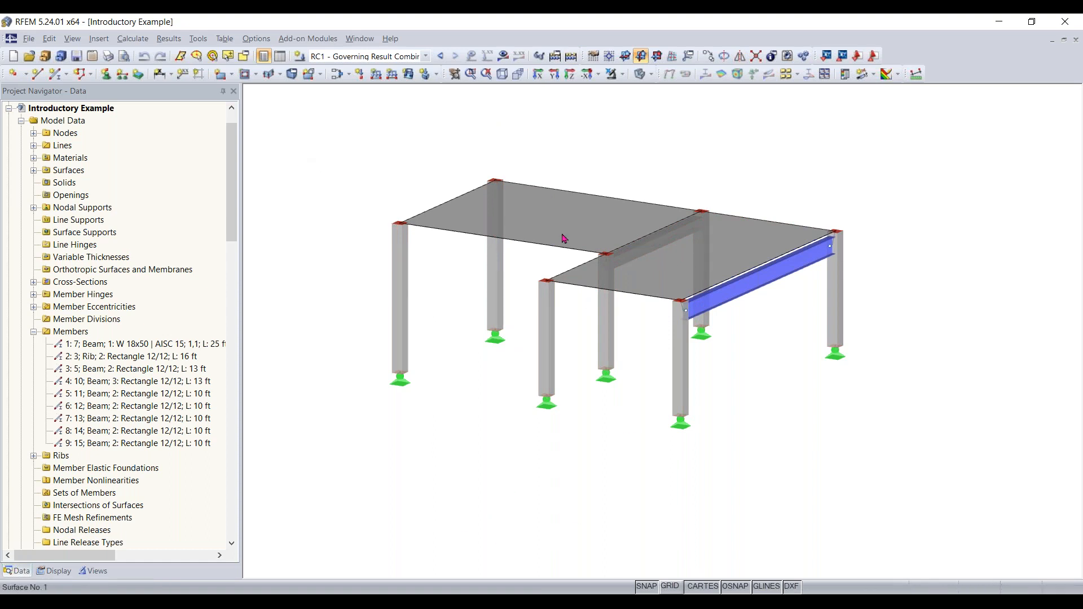
Turn on the work plane grid in the model view.
{"action": "scroll", "coordinate": [653, 246], "scroll_direction": "up", "scroll_amount": 1}
{"action": "mouse_move", "coordinate": [650, 242]}
{"action": "middle_mouse_down"}
{"action": "mouse_move", "coordinate": [763, 224]}
{"action": "mouse_move", "coordinate": [640, 249]}
{"action": "middle_mouse_up"}
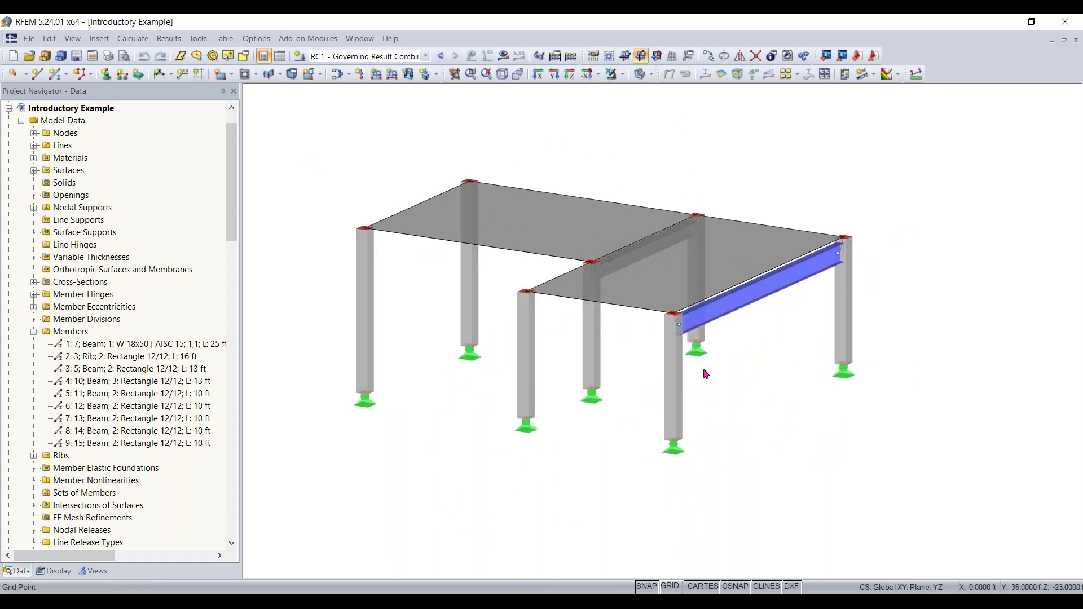
{"action": "left_click", "coordinate": [671, 587]}
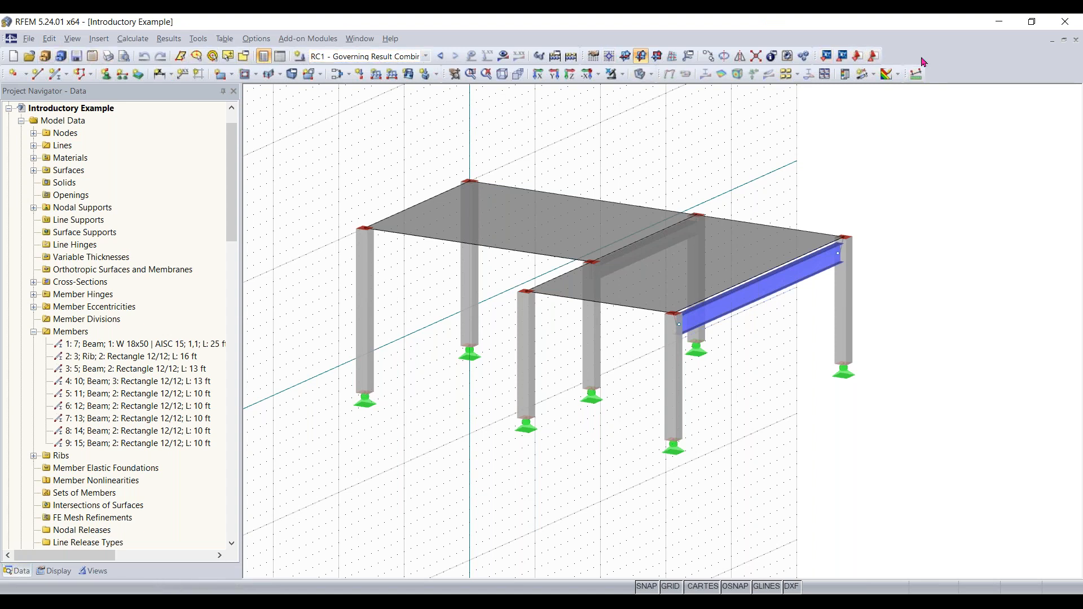
Reset all toolbars and menus to their default arrangement.
{"action": "right_click", "coordinate": [952, 67]}
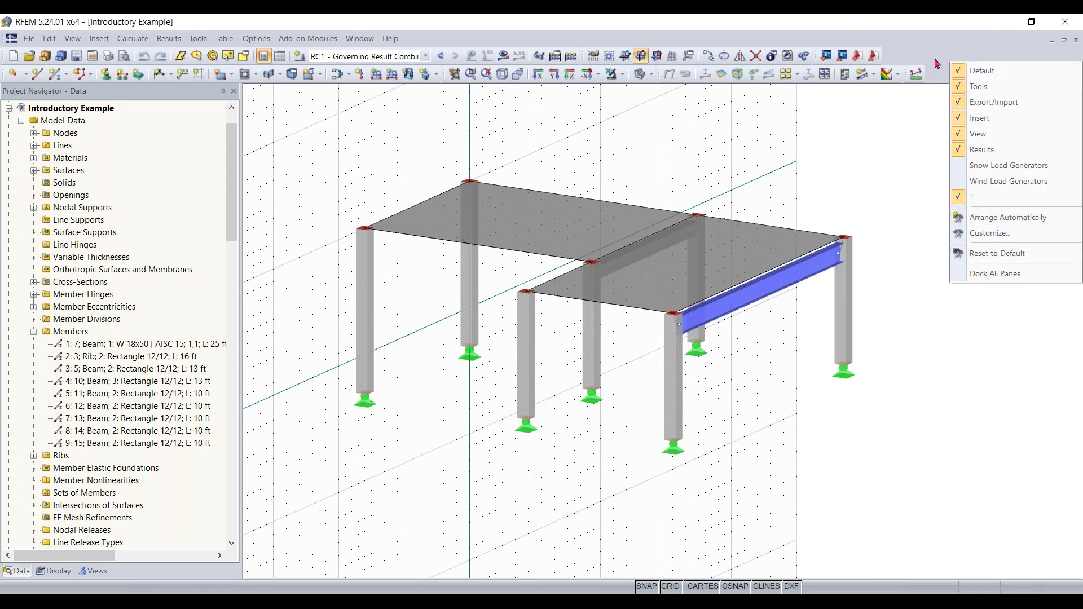
{"action": "key", "text": "Escape"}
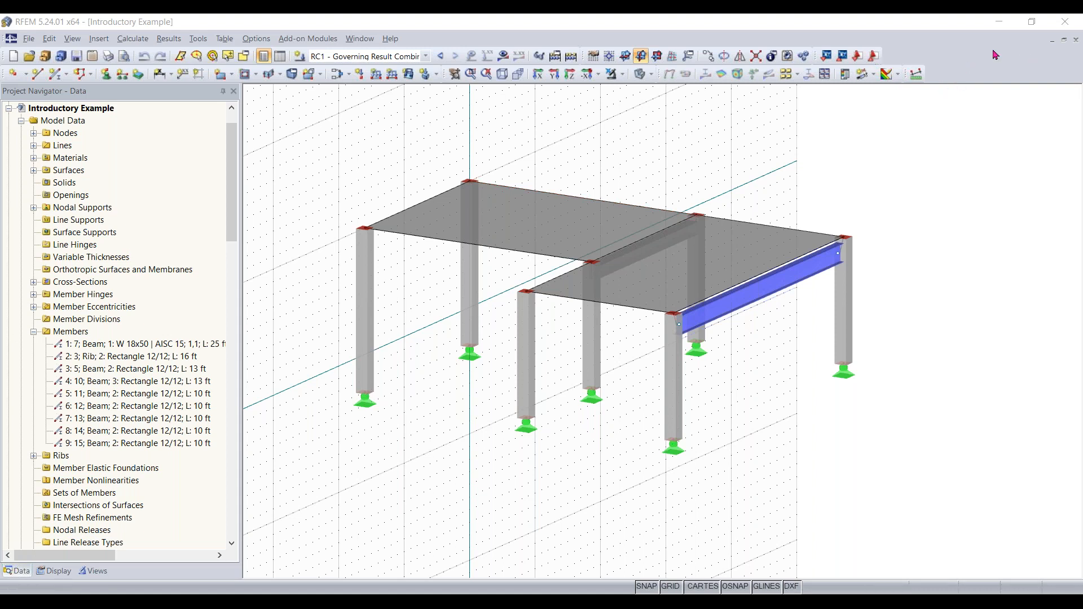
{"action": "right_click", "coordinate": [953, 69]}
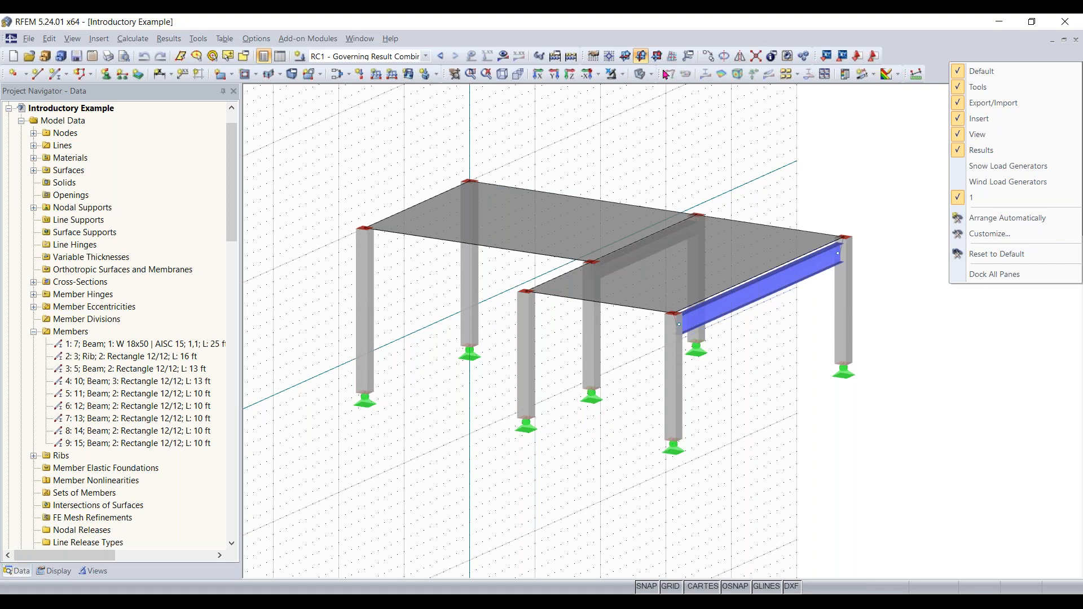
{"action": "left_click", "coordinate": [998, 257]}
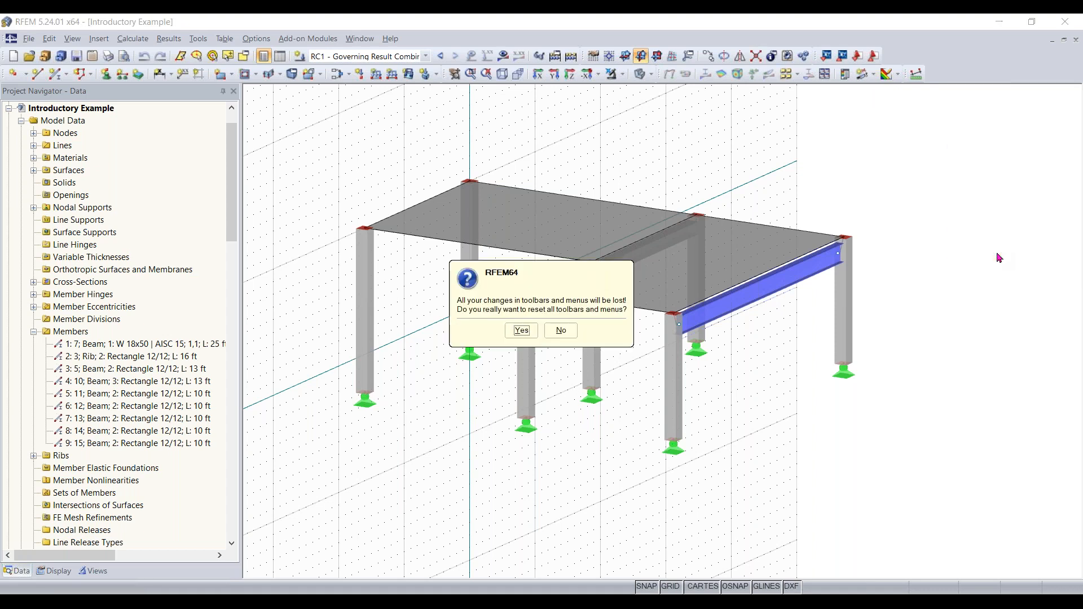
{"action": "left_click", "coordinate": [528, 331]}
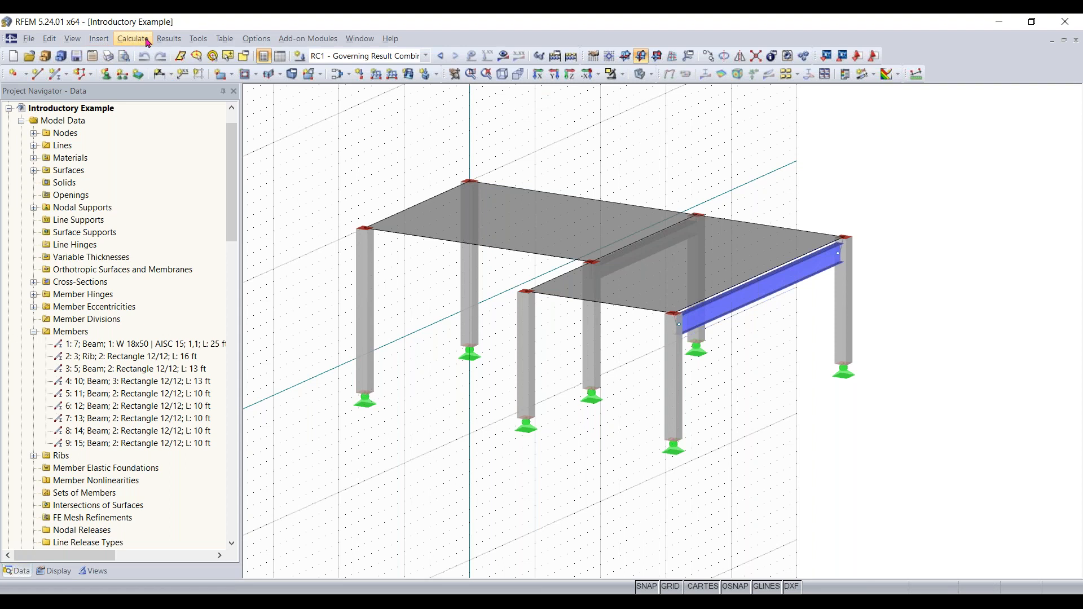
{"action": "left_click", "coordinate": [99, 40]}
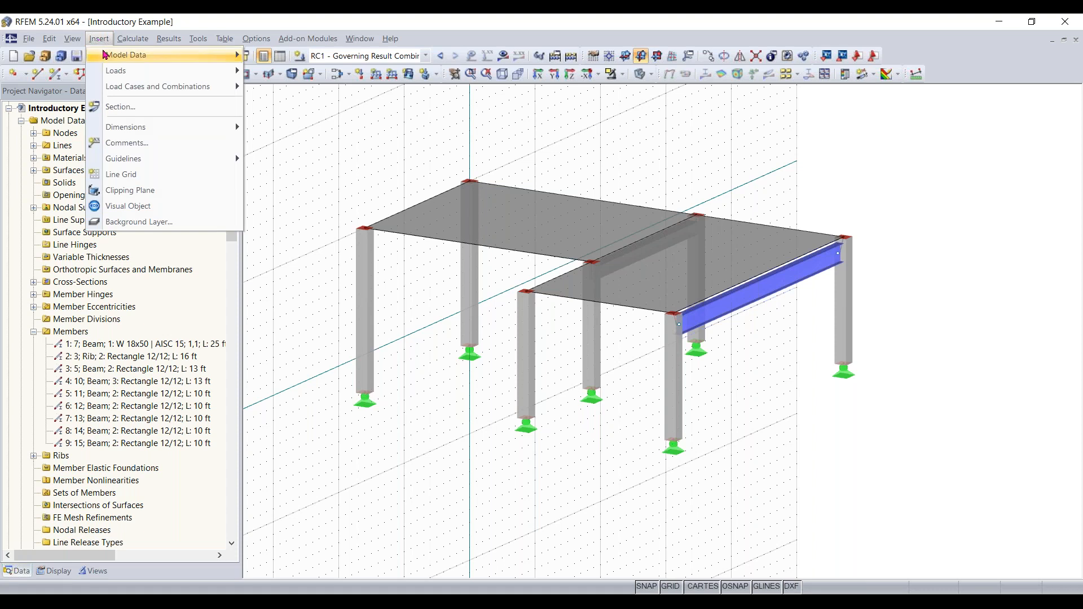
{"action": "mouse_move", "coordinate": [108, 54]}
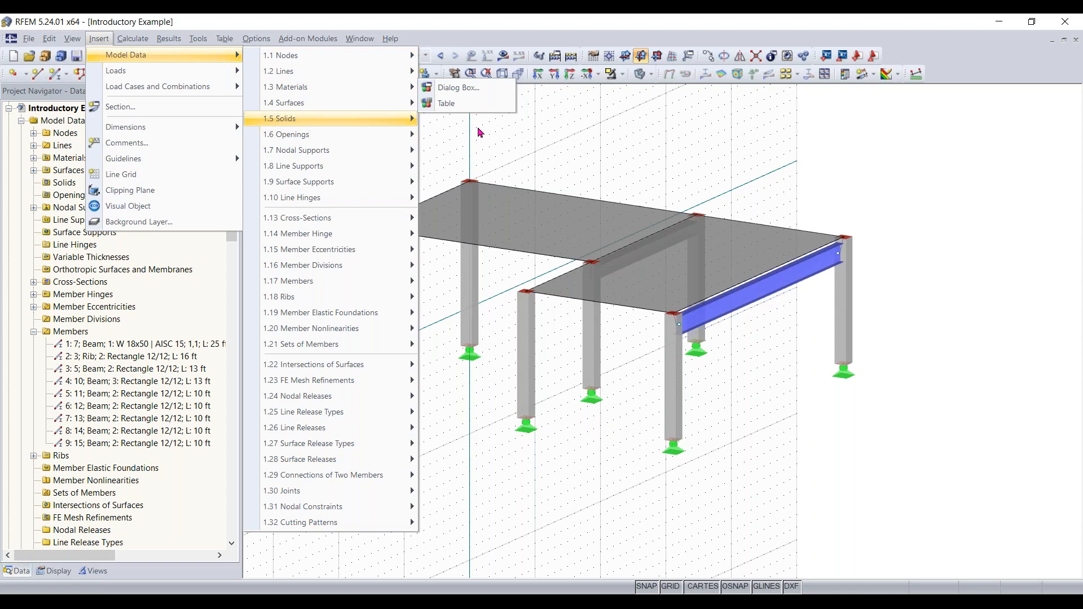
{"action": "left_click", "coordinate": [613, 127]}
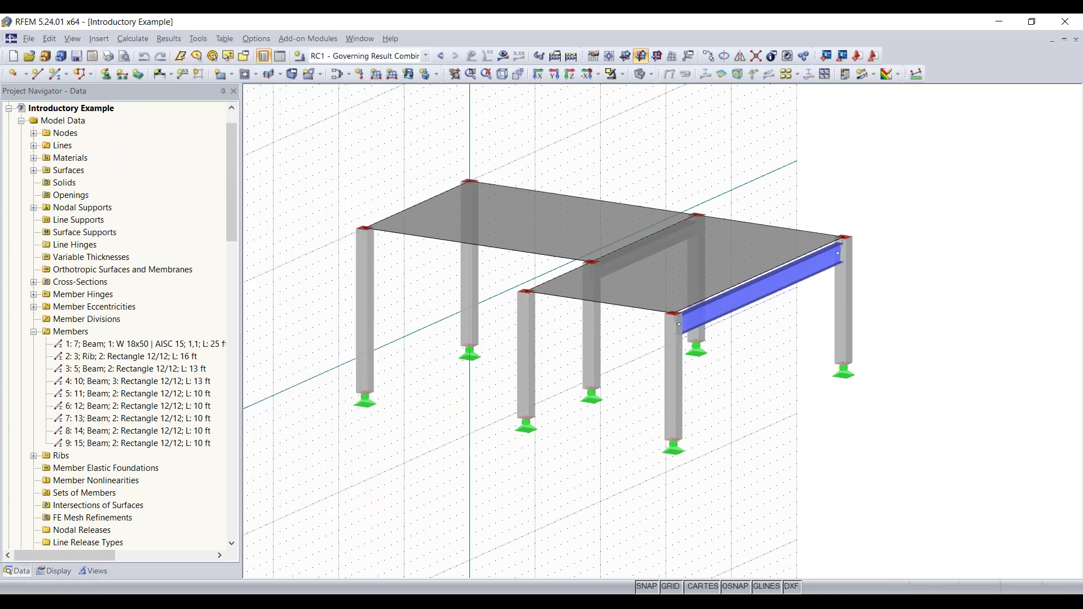
{"action": "left_click", "coordinate": [30, 39]}
{"action": "left_click", "coordinate": [46, 41]}
{"action": "left_click", "coordinate": [502, 74]}
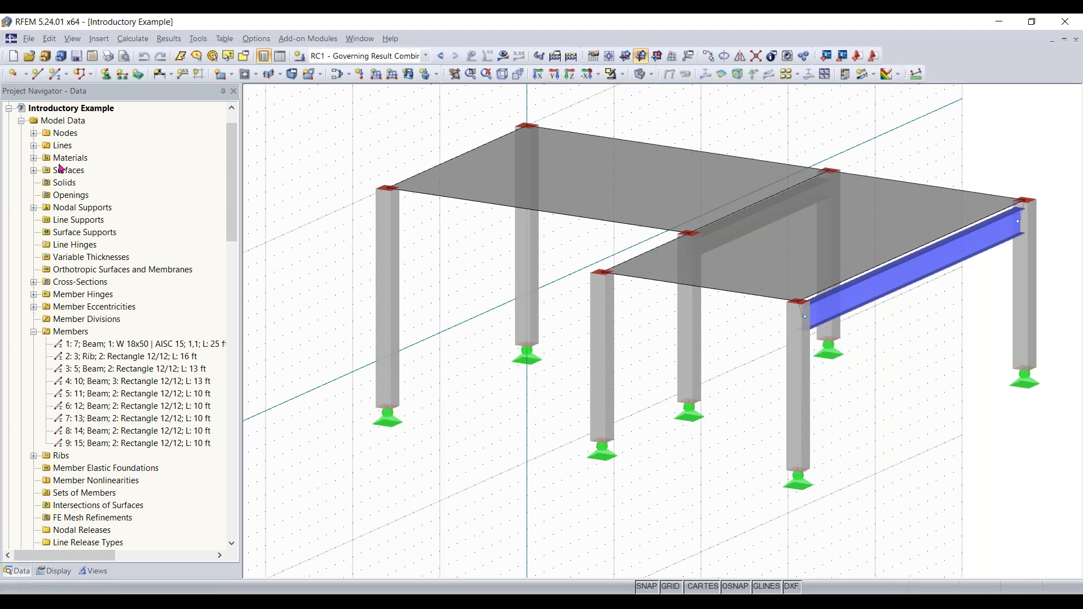
Collapse the member list and look through the favorite and steel, concrete and timber Add-on Modules in the project data tree.
{"action": "left_click", "coordinate": [35, 335]}
{"action": "left_click_drag", "start_coordinate": [229, 206], "coordinate": [228, 337]}
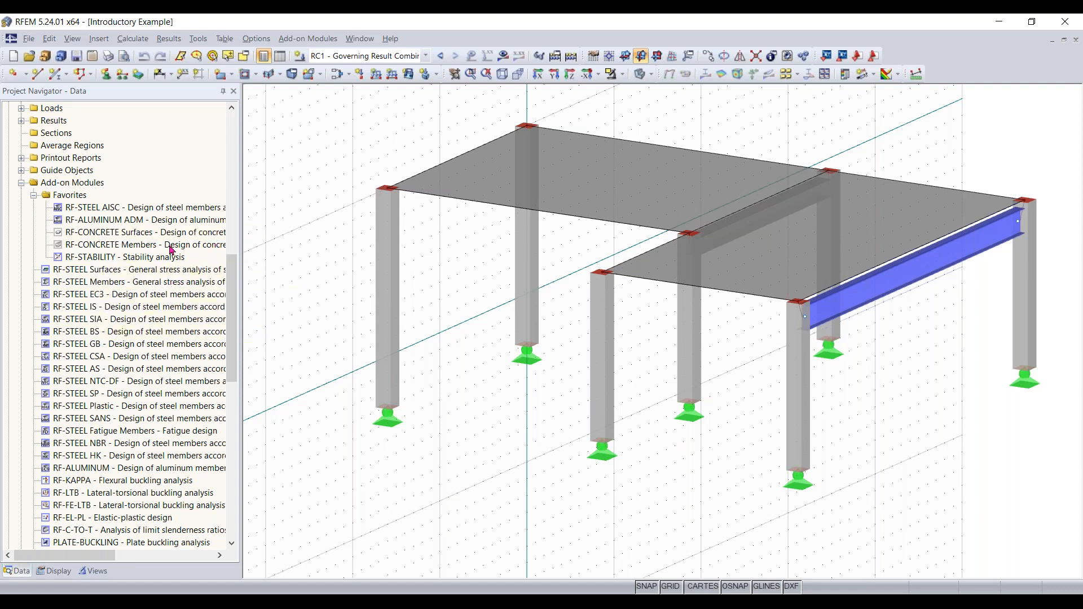
{"action": "scroll", "coordinate": [160, 282], "scroll_direction": "down", "scroll_amount": 2}
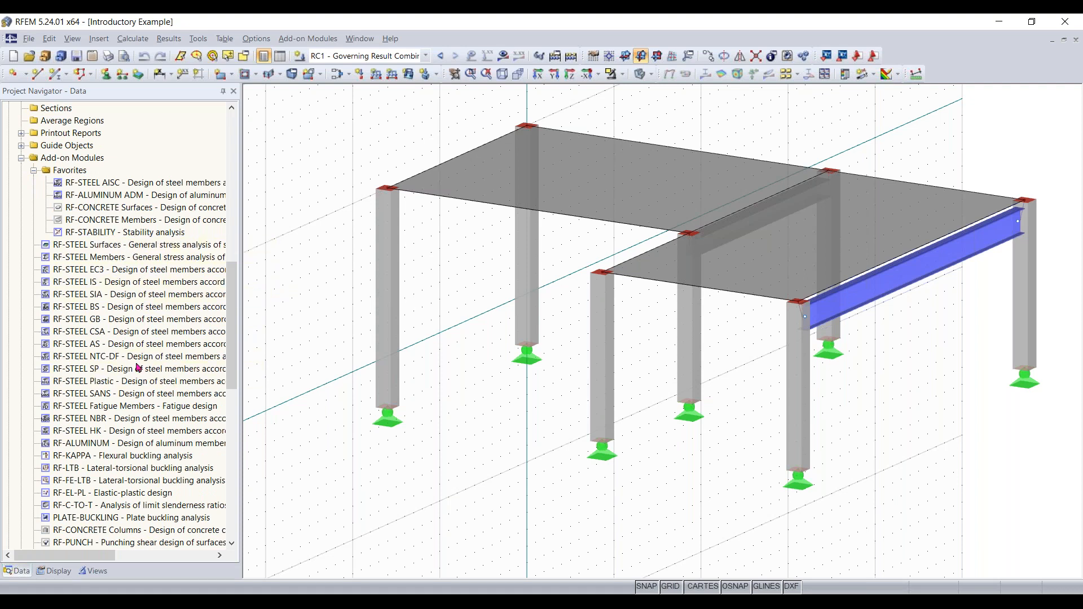
{"action": "scroll", "coordinate": [146, 319], "scroll_direction": "down", "scroll_amount": 2}
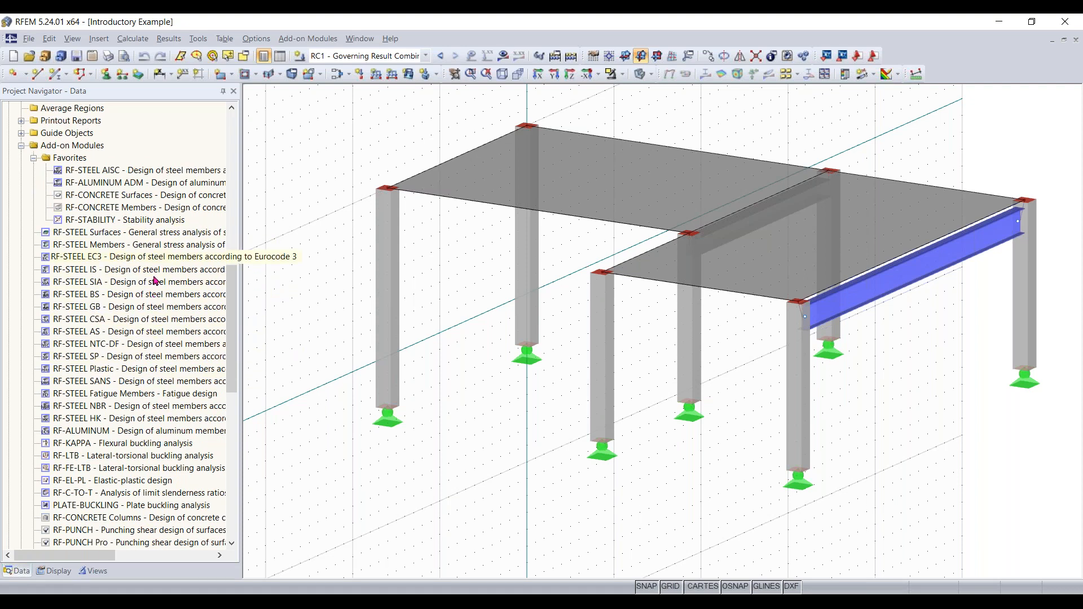
{"action": "scroll", "coordinate": [152, 294], "scroll_direction": "down", "scroll_amount": 1}
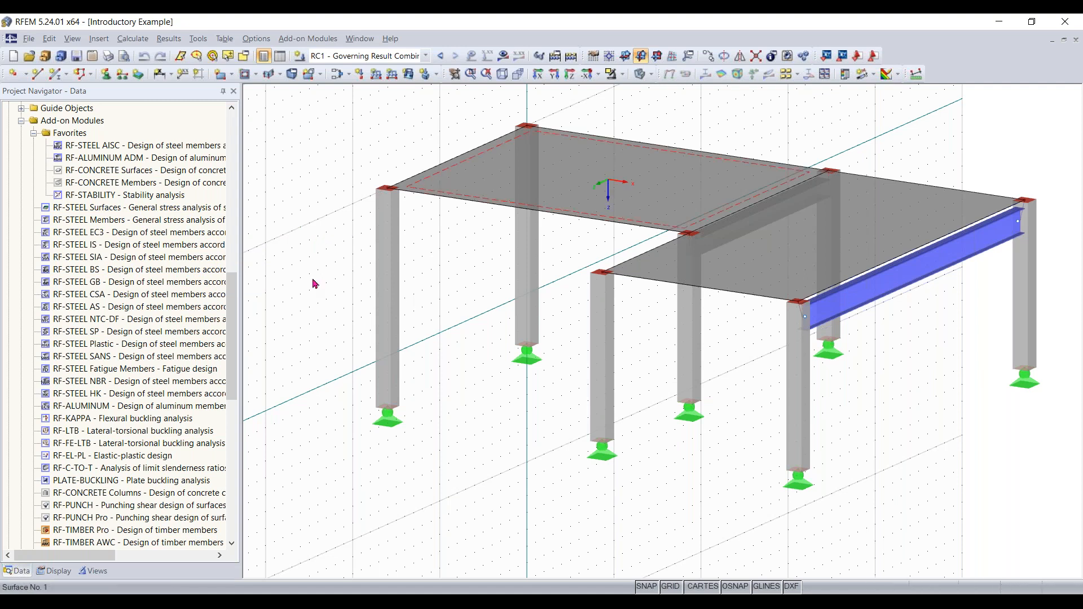
Switch the Project Navigator to the display settings and go to the beginning of its tree.
{"action": "left_click", "coordinate": [50, 572]}
{"action": "scroll", "coordinate": [103, 371], "scroll_direction": "up", "scroll_amount": 1}
{"action": "scroll", "coordinate": [103, 370], "scroll_direction": "up", "scroll_amount": 4}
{"action": "left_click_drag", "start_coordinate": [233, 224], "coordinate": [242, 126]}
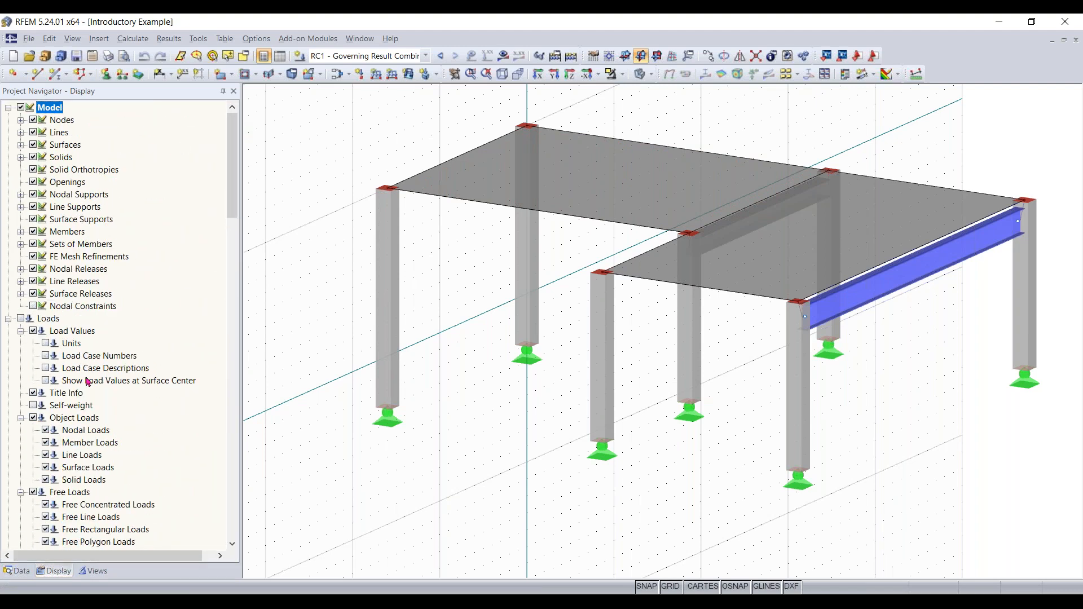
Collapse every category of the display settings tree, from Model and Loads down to Rendering, to its top level.
{"action": "left_click", "coordinate": [8, 319]}
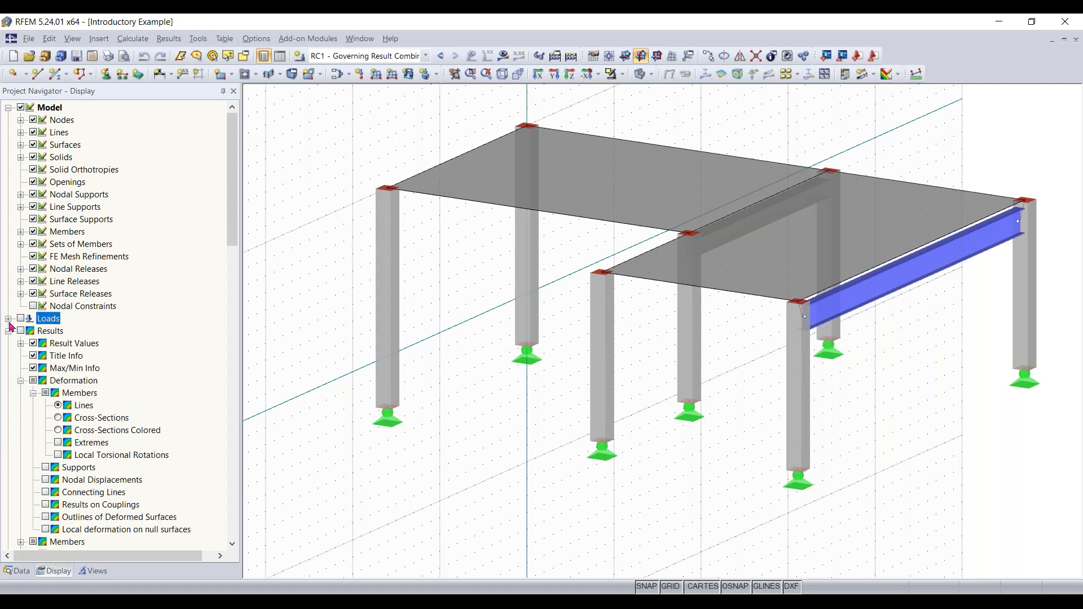
{"action": "left_click", "coordinate": [8, 331]}
{"action": "left_click", "coordinate": [8, 344]}
{"action": "left_click", "coordinate": [9, 356]}
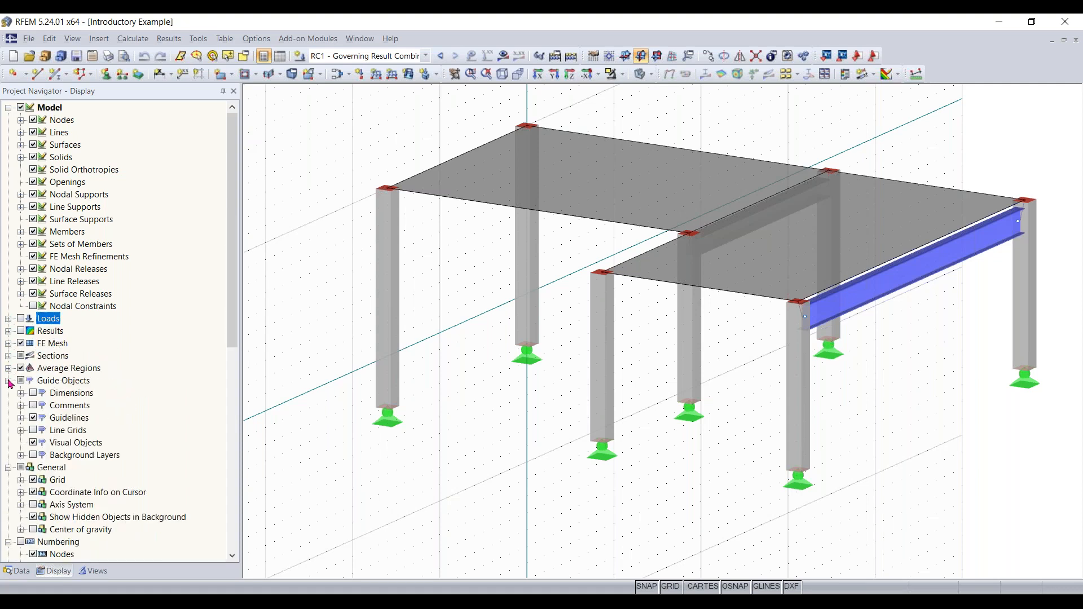
{"action": "left_click", "coordinate": [8, 380]}
{"action": "left_click", "coordinate": [8, 393]}
{"action": "left_click", "coordinate": [9, 406]}
{"action": "left_click", "coordinate": [8, 418]}
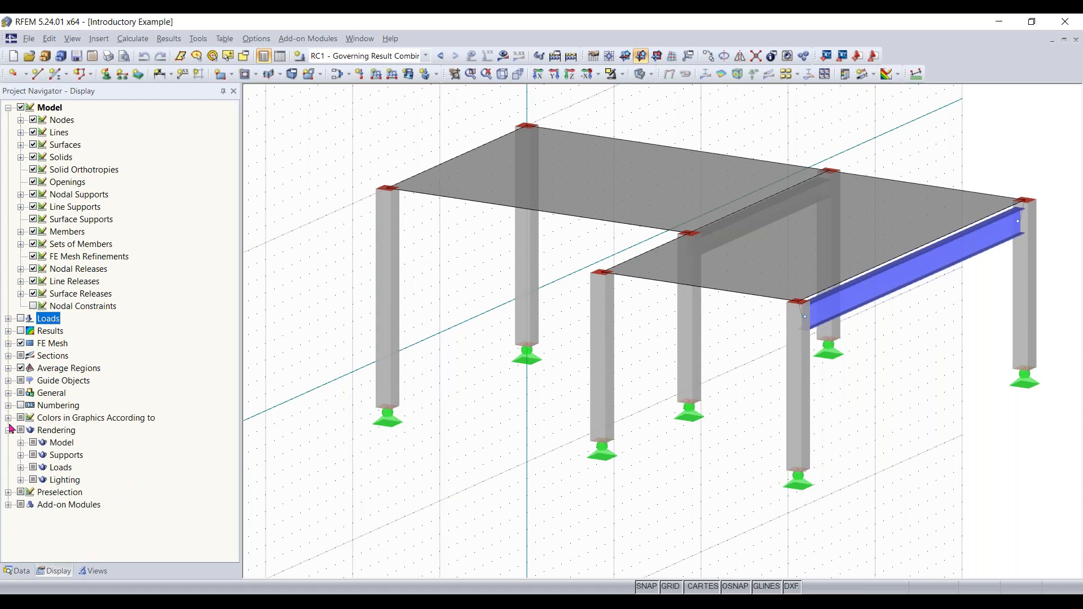
{"action": "left_click", "coordinate": [9, 430]}
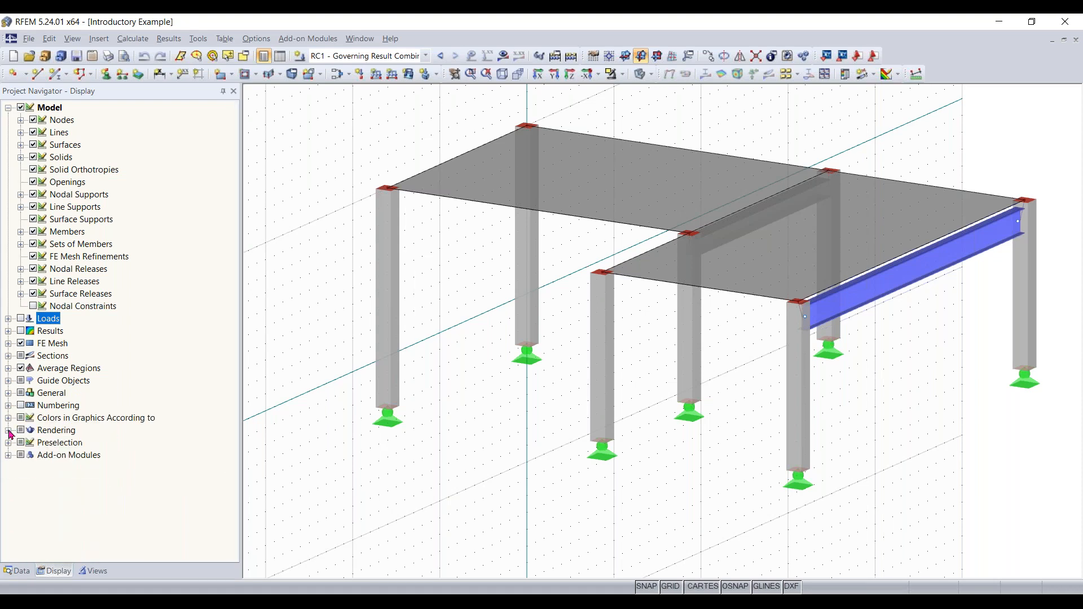
{"action": "left_click", "coordinate": [9, 107]}
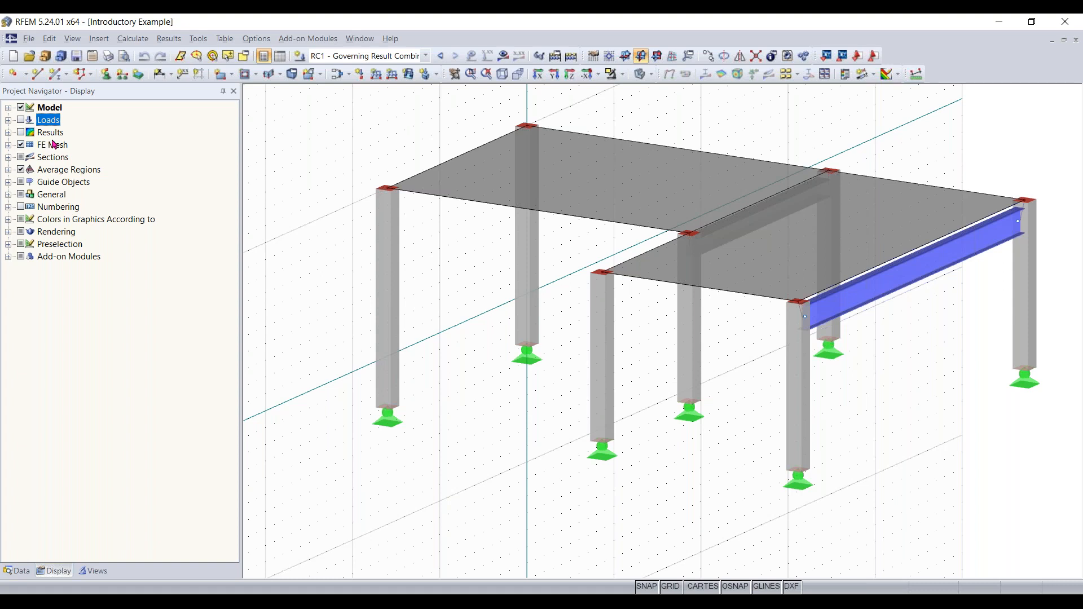
Toggle the display of nodes off and back on within the Model category, and collapse the category again.
{"action": "left_click", "coordinate": [9, 108]}
{"action": "left_click", "coordinate": [31, 122]}
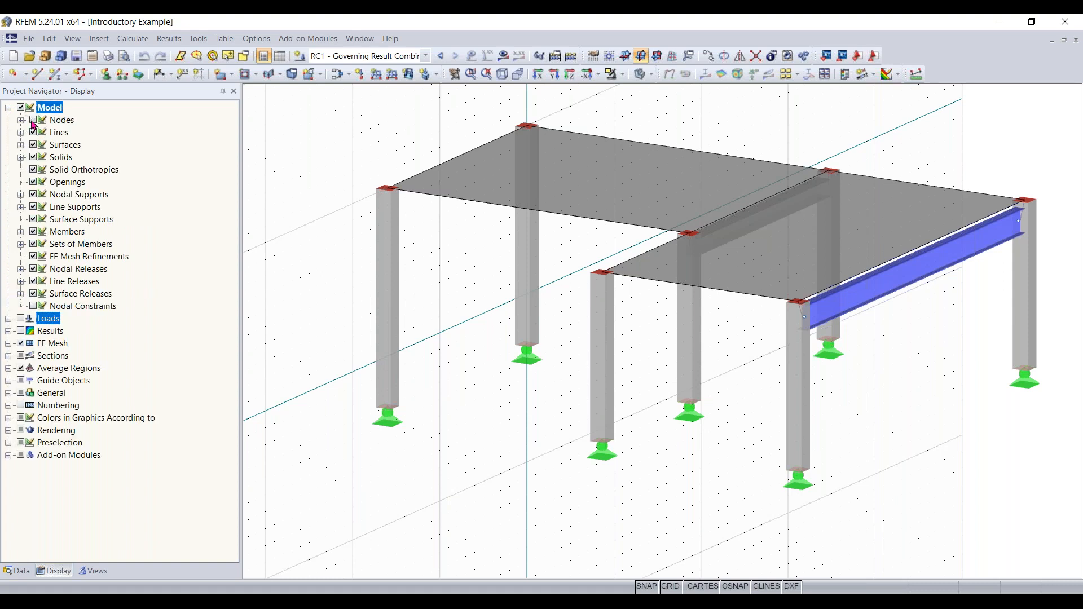
{"action": "left_click", "coordinate": [31, 122]}
{"action": "left_click", "coordinate": [9, 108]}
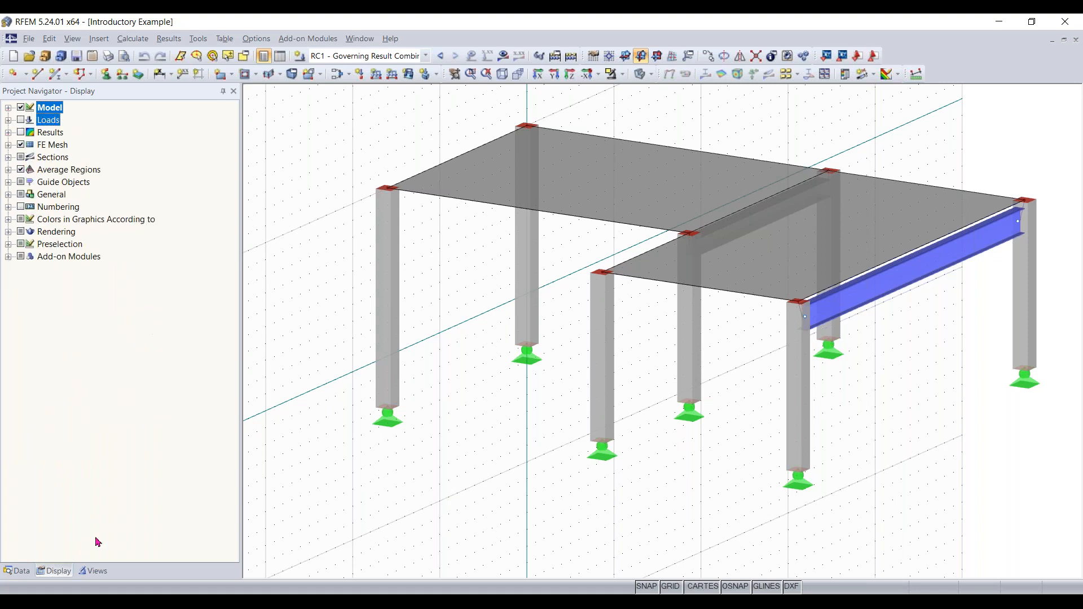
Switch the Project Navigator to the views and turn on the visibilities mode for the model.
{"action": "left_click", "coordinate": [89, 572]}
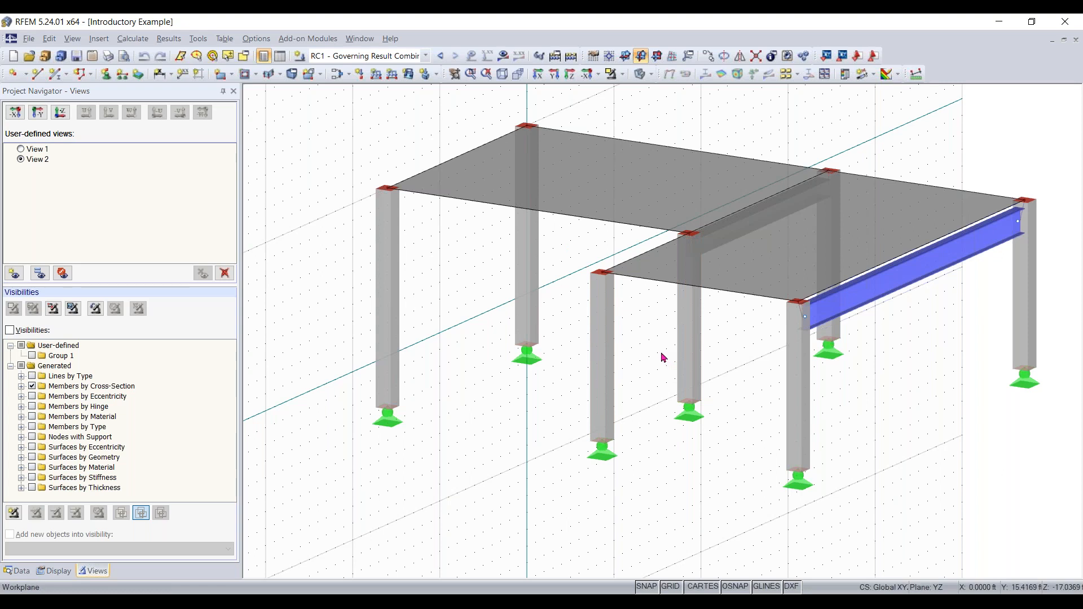
{"action": "left_click", "coordinate": [17, 332]}
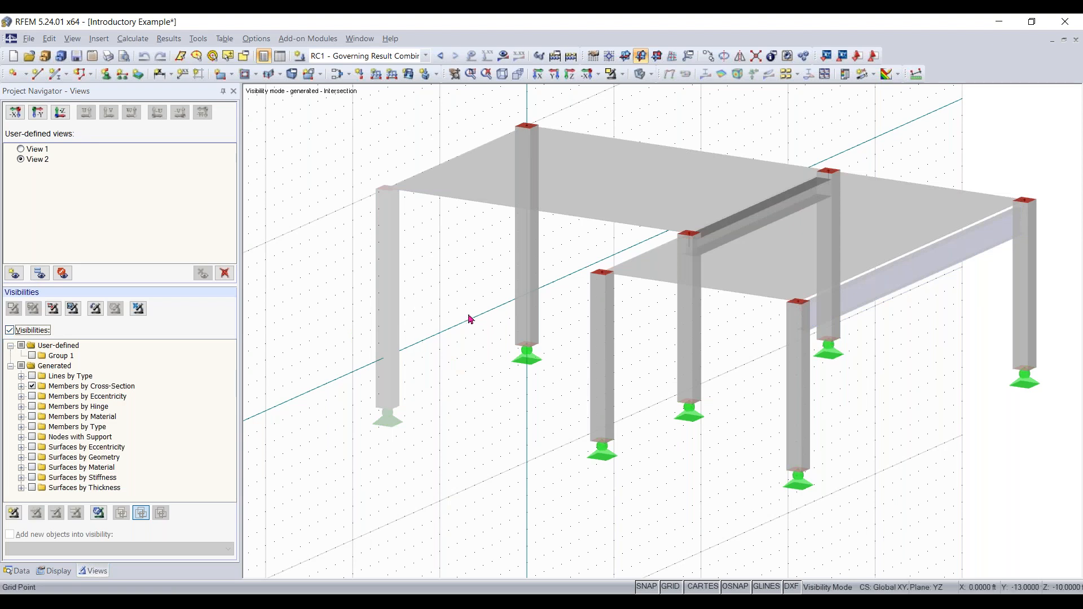
{"action": "scroll", "coordinate": [568, 333], "scroll_direction": "down", "scroll_amount": 1}
{"action": "scroll", "coordinate": [513, 331], "scroll_direction": "up", "scroll_amount": 1}
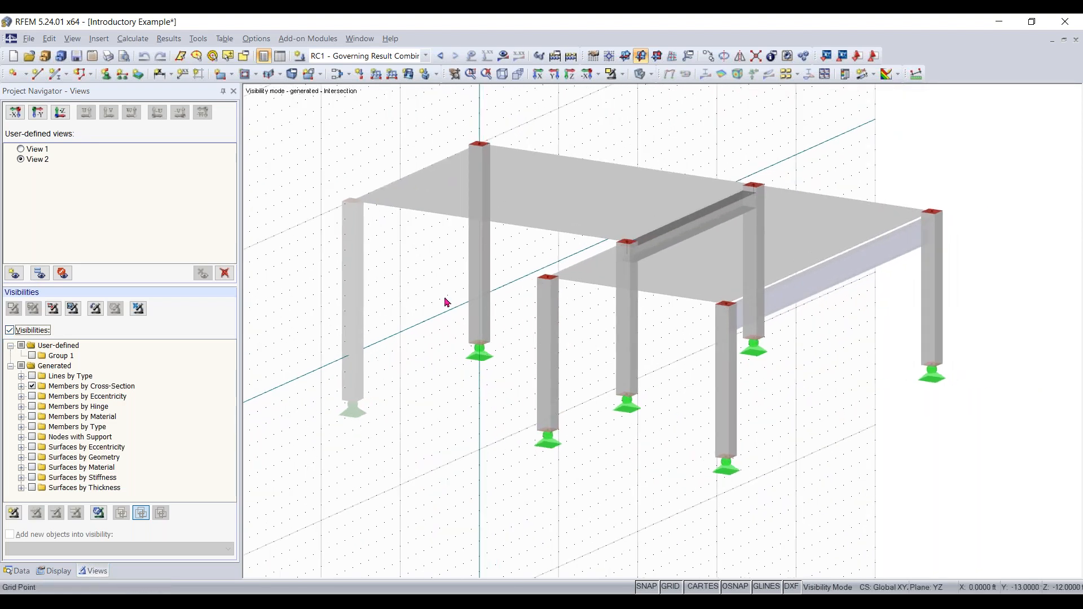
Replace 2 - Rectangle 12/12 with 1 - W 18x50 in the visibilities by cross-section, and turn the visibilities mode off.
{"action": "left_click", "coordinate": [21, 387]}
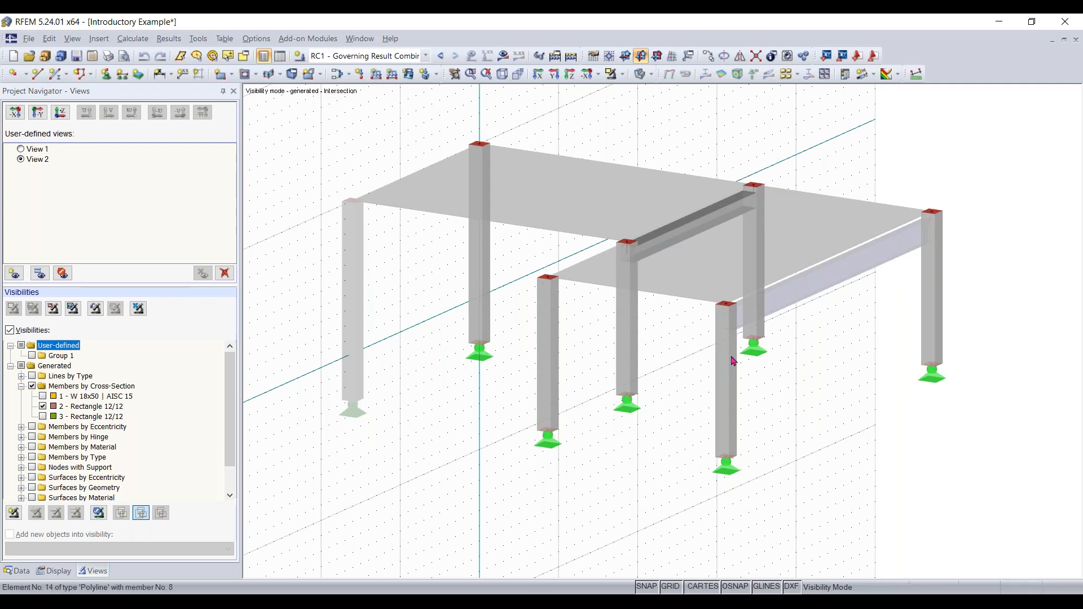
{"action": "left_click", "coordinate": [42, 406]}
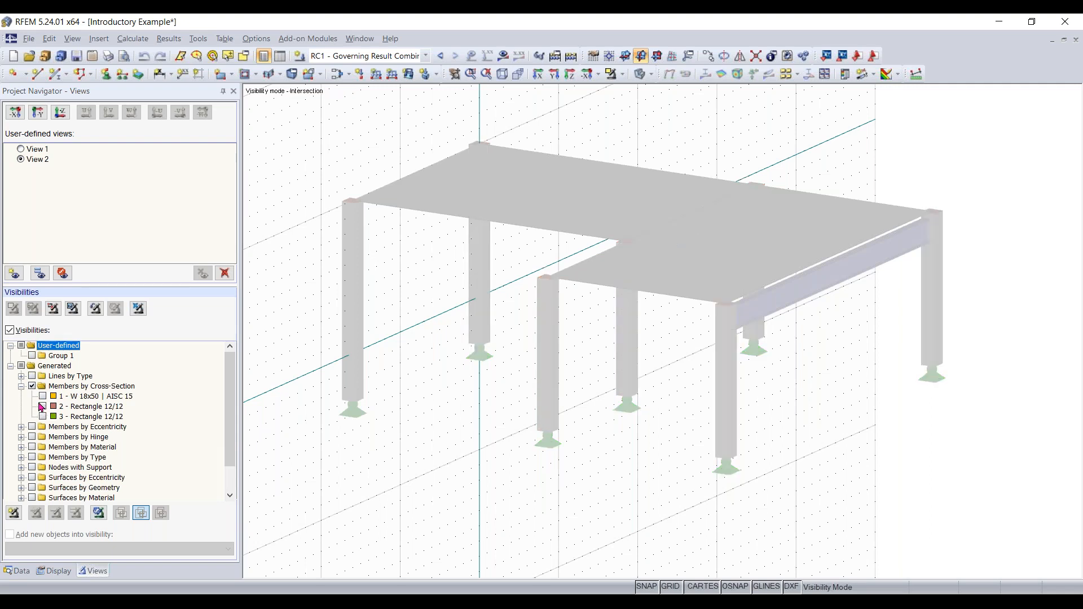
{"action": "left_click", "coordinate": [43, 396]}
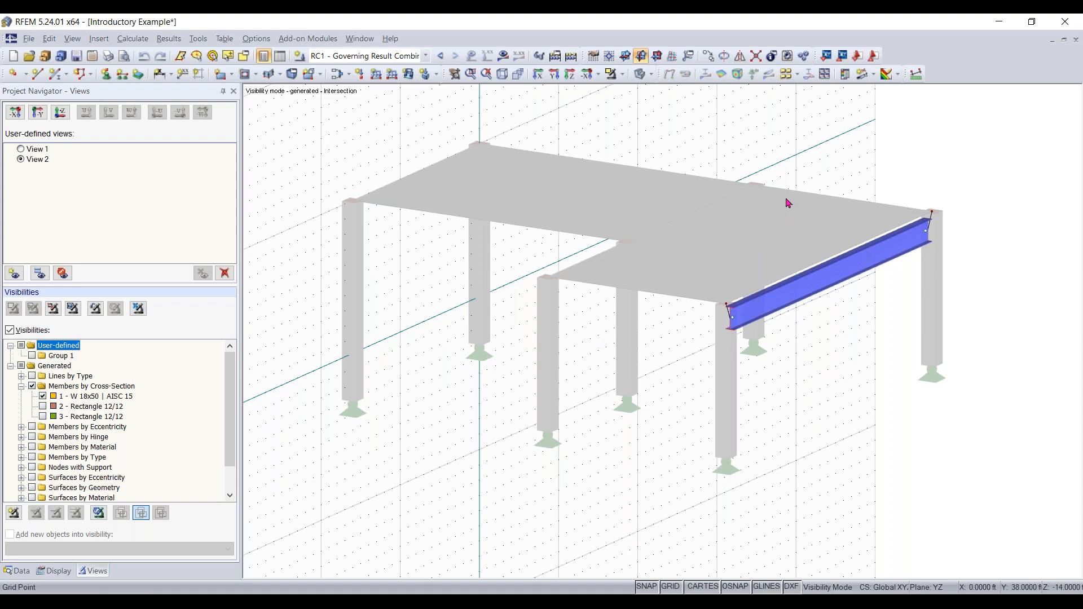
{"action": "left_click", "coordinate": [27, 330]}
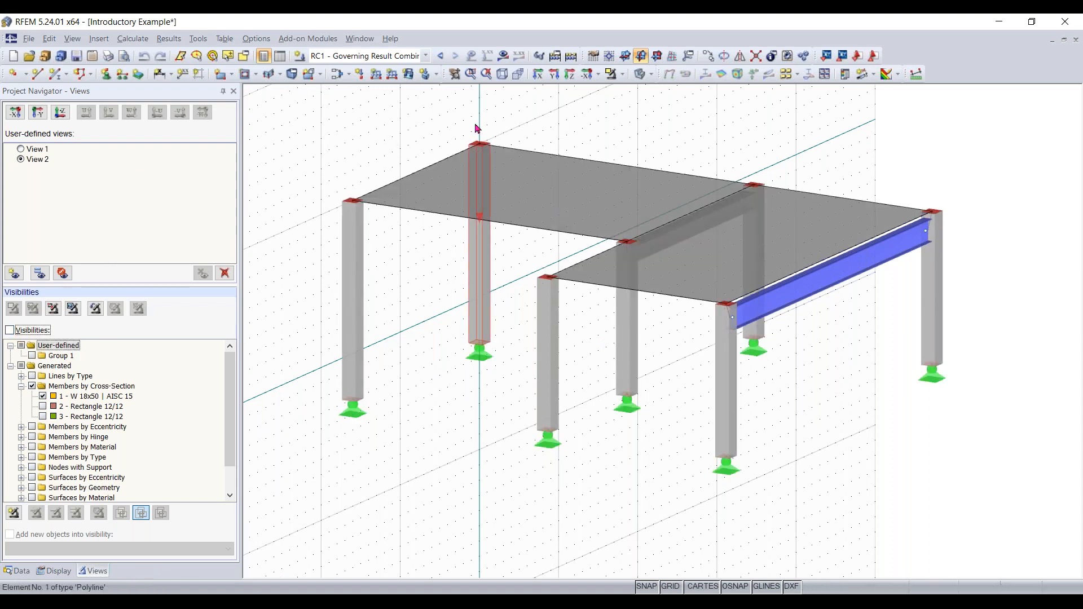
Show the results of RC1 on the model and go to the beginning of the results tree.
{"action": "left_click", "coordinate": [502, 56]}
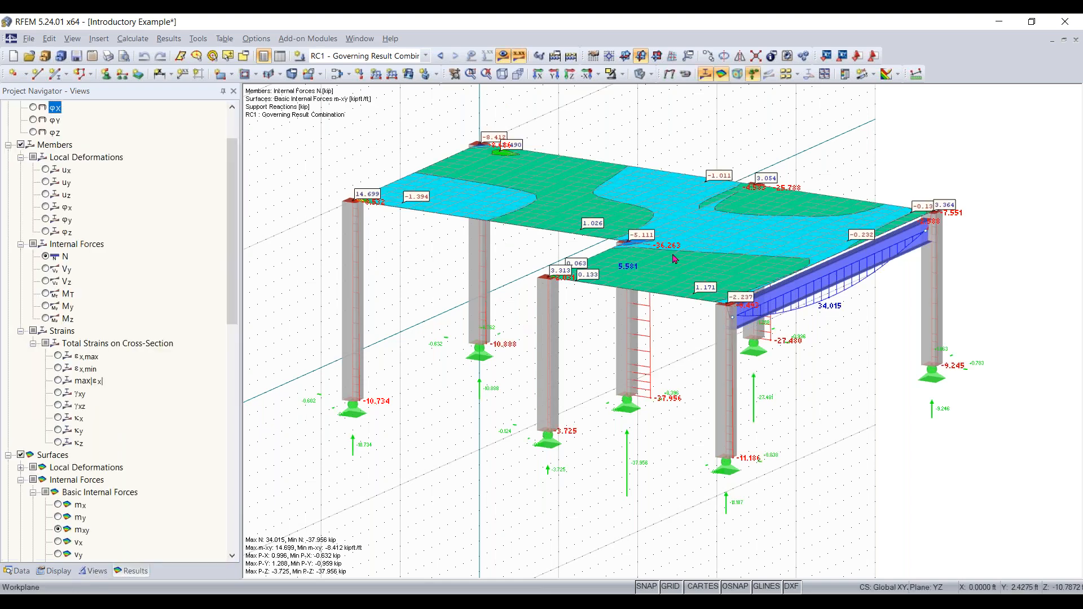
{"action": "middle_click_drag", "start_coordinate": [760, 405], "coordinate": [787, 350], "text": "ctrl"}
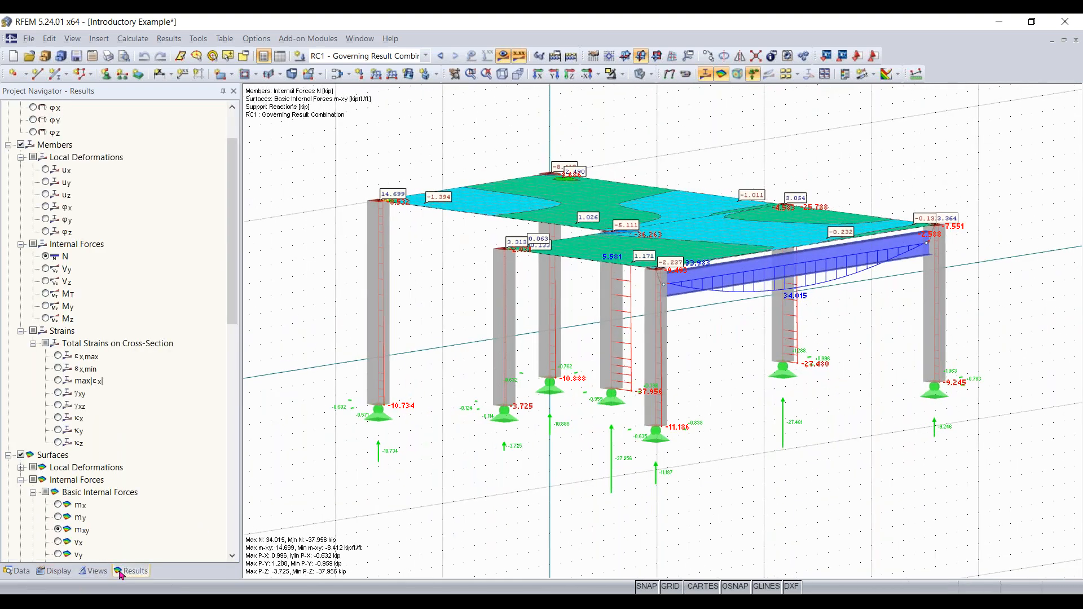
{"action": "scroll", "coordinate": [214, 402], "scroll_direction": "up", "scroll_amount": 2}
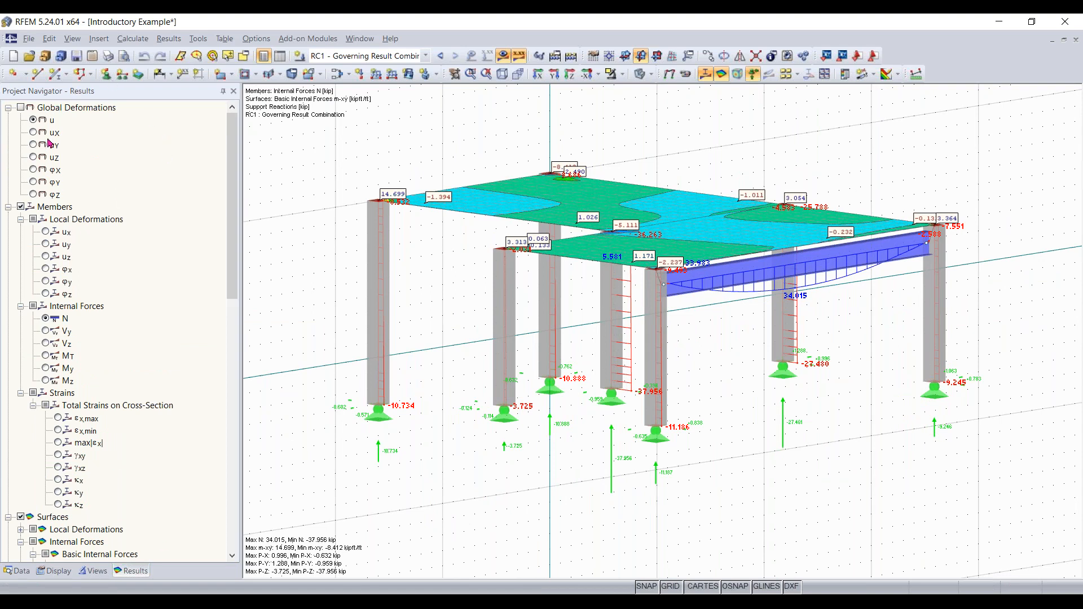
Collapse the Members, Global Deformations and Surfaces categories in the results tree.
{"action": "left_click", "coordinate": [8, 207]}
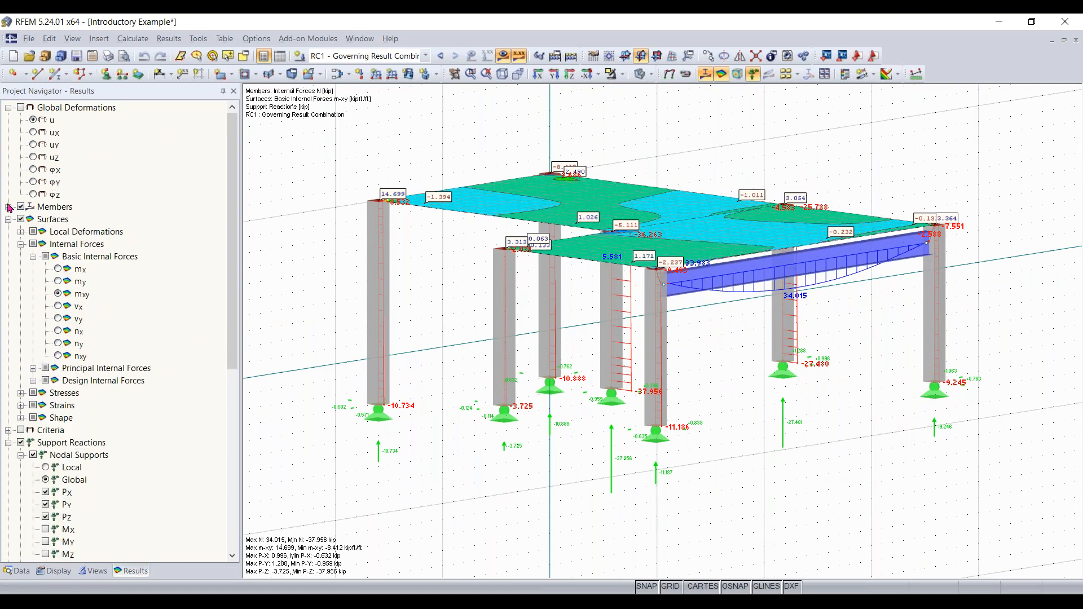
{"action": "left_click", "coordinate": [8, 108]}
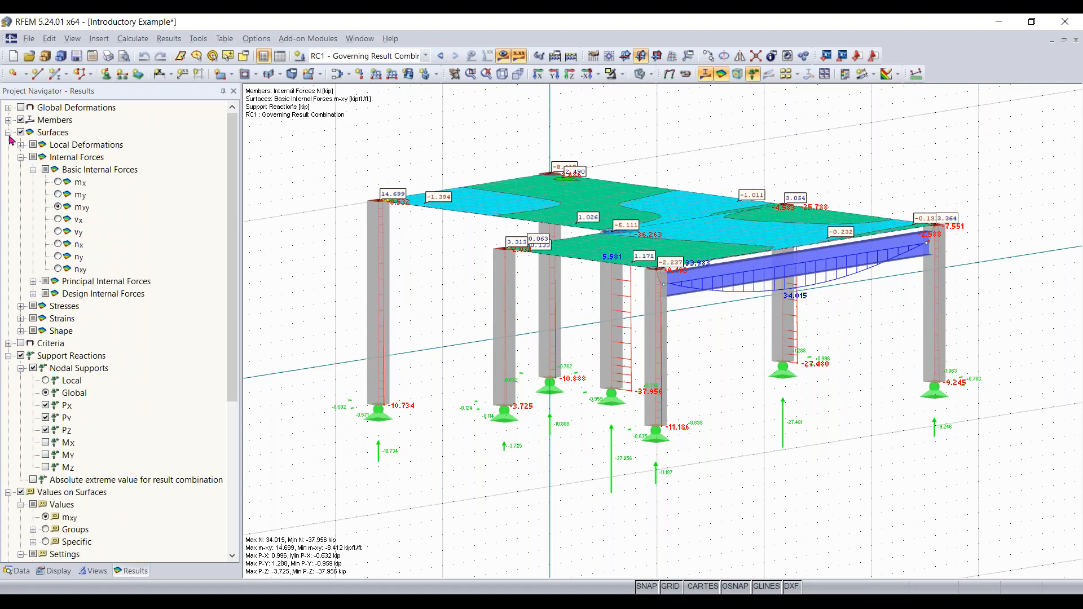
{"action": "left_click", "coordinate": [8, 132]}
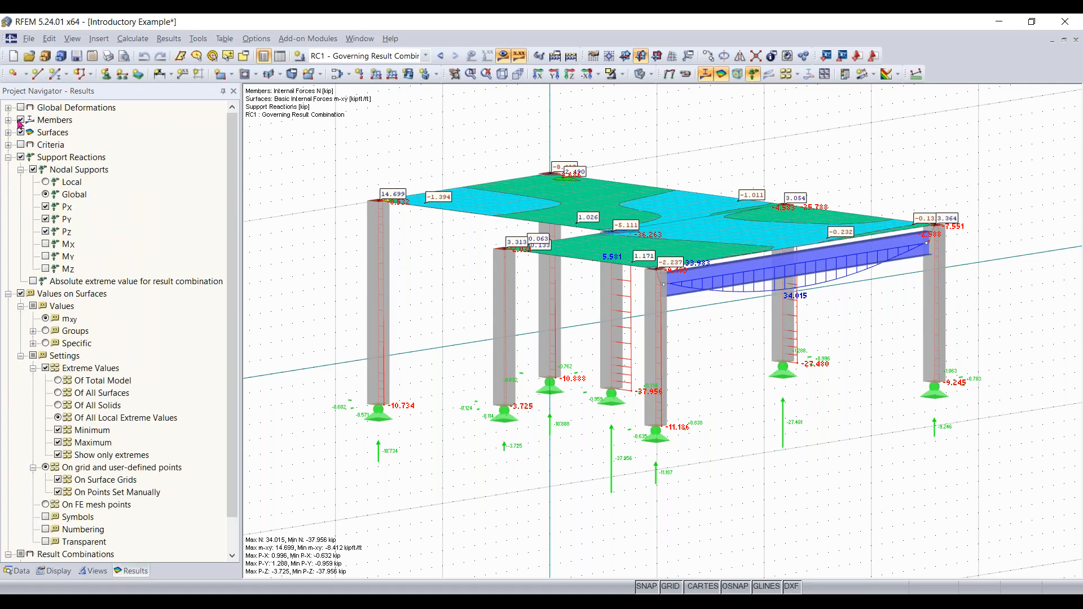
Look through the result options available for members and surfaces in the results tree, and collapse both categories again.
{"action": "left_click", "coordinate": [8, 120]}
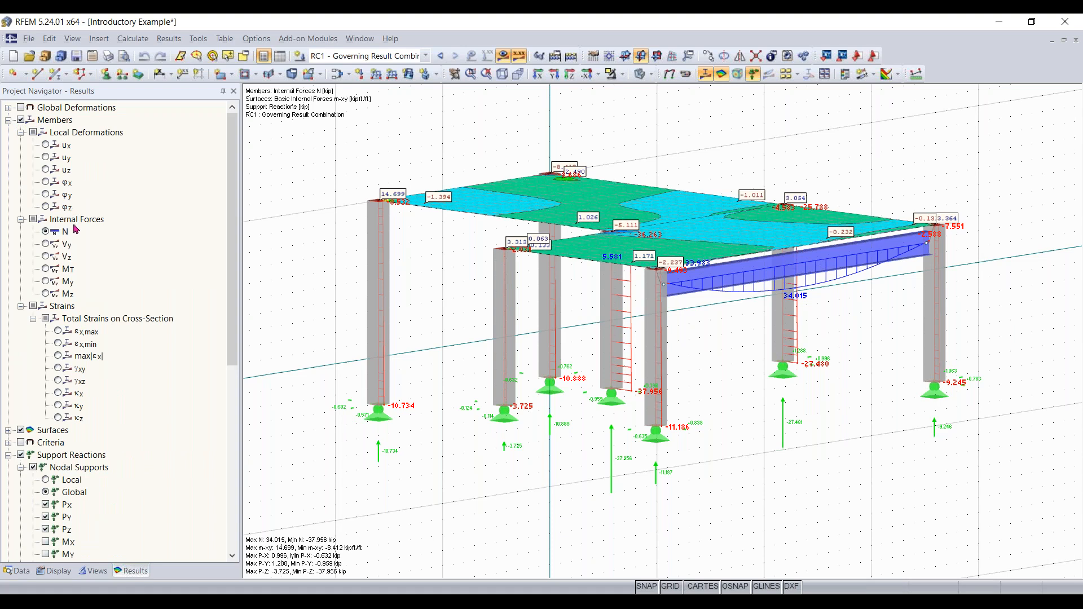
{"action": "left_click", "coordinate": [8, 430]}
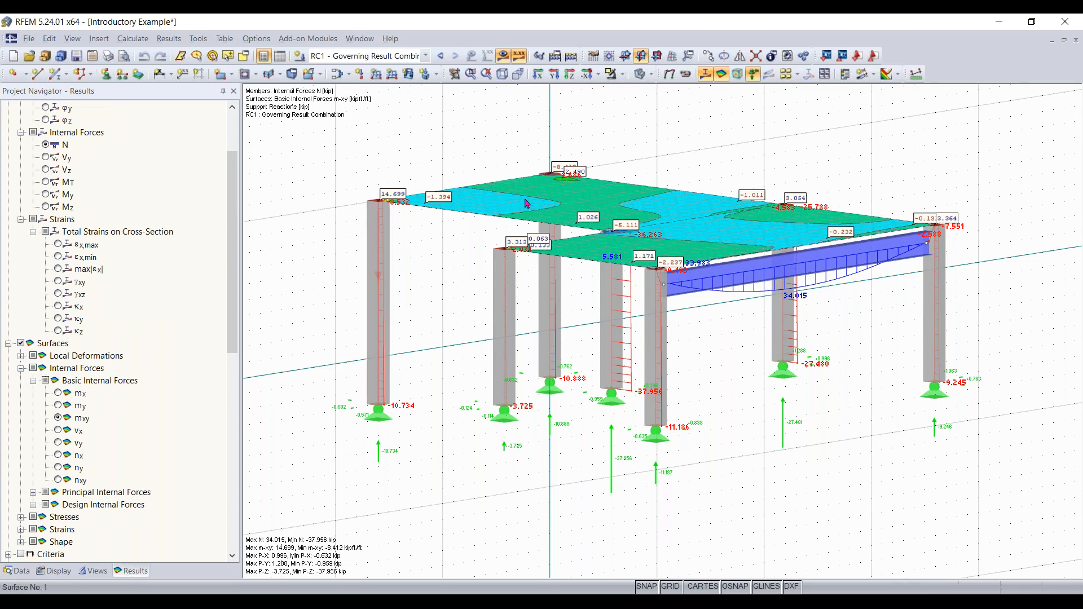
{"action": "middle_click_drag", "start_coordinate": [478, 261], "coordinate": [489, 273], "text": "ctrl"}
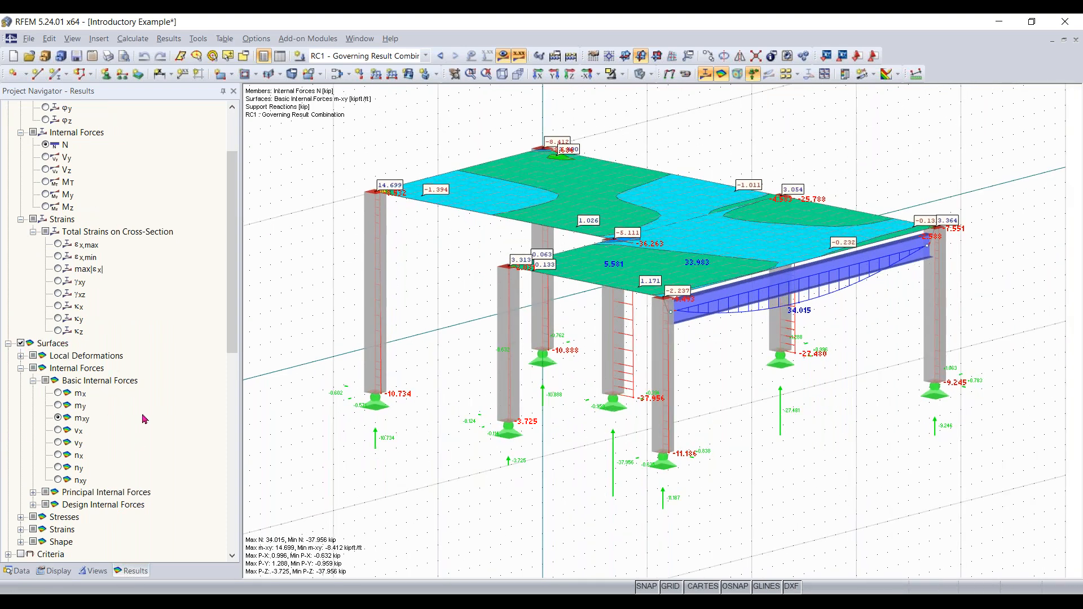
{"action": "scroll", "coordinate": [146, 200], "scroll_direction": "up", "scroll_amount": 3}
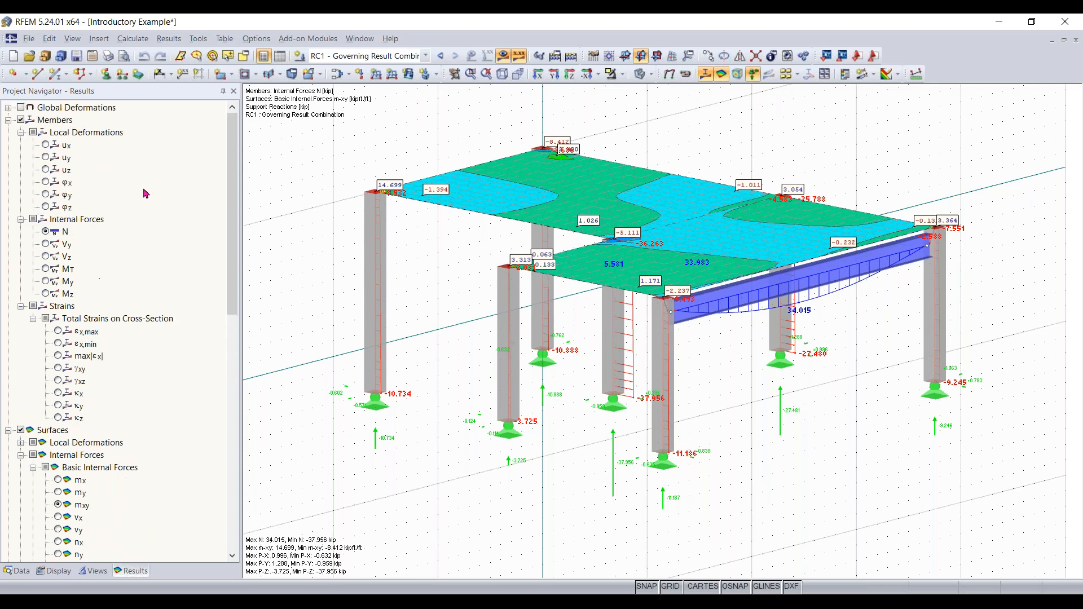
{"action": "left_click", "coordinate": [9, 121]}
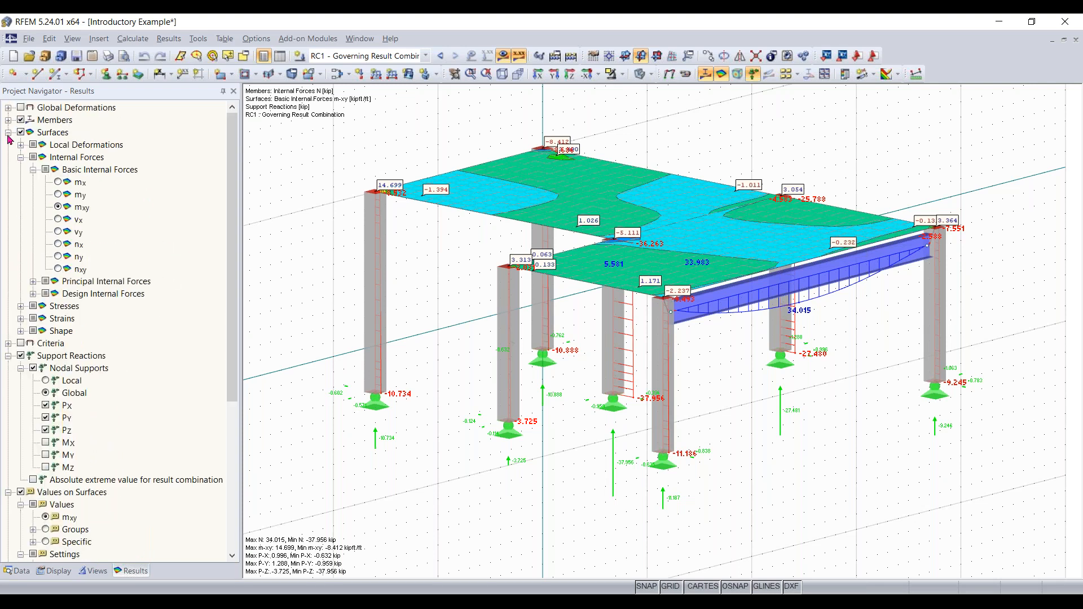
{"action": "left_click", "coordinate": [9, 133]}
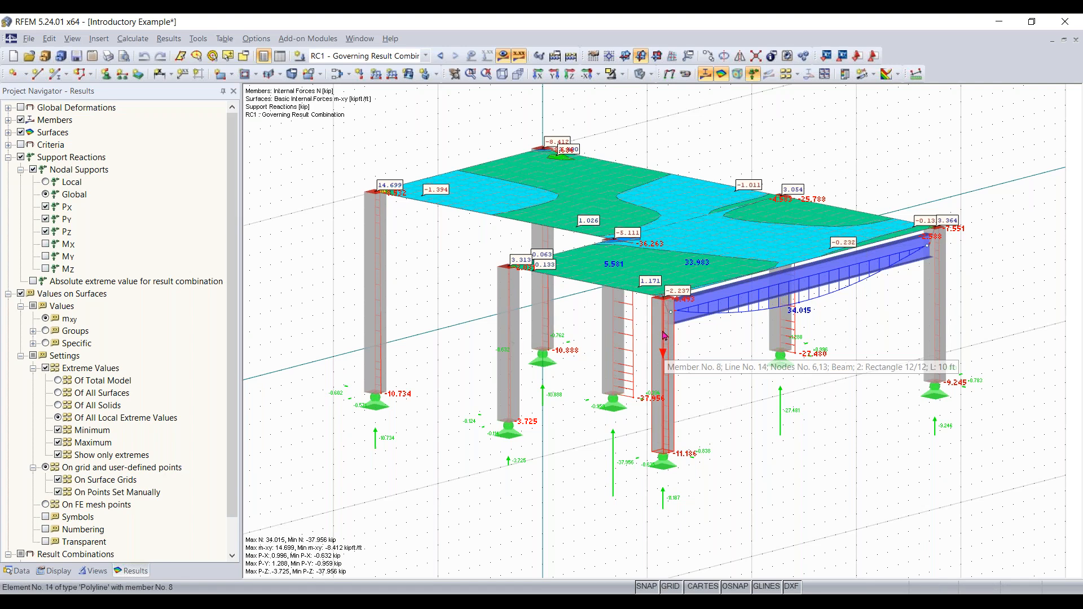
Set the work plane to the XY plane.
{"action": "scroll", "coordinate": [718, 389], "scroll_direction": "down", "scroll_amount": 1}
{"action": "middle_click_drag", "start_coordinate": [719, 389], "coordinate": [810, 389], "text": "ctrl"}
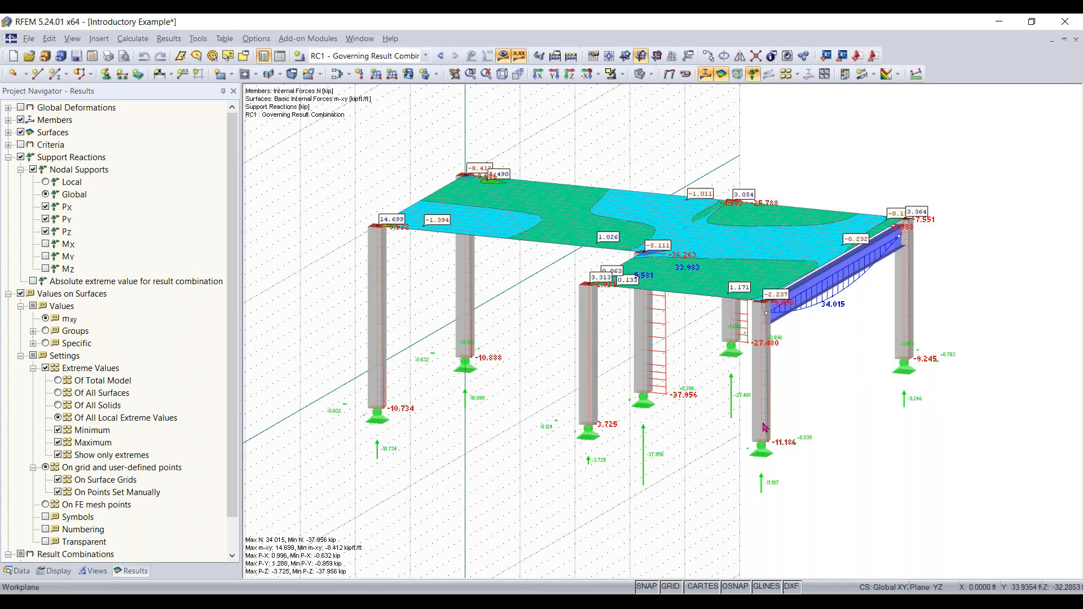
{"action": "left_click", "coordinate": [624, 55]}
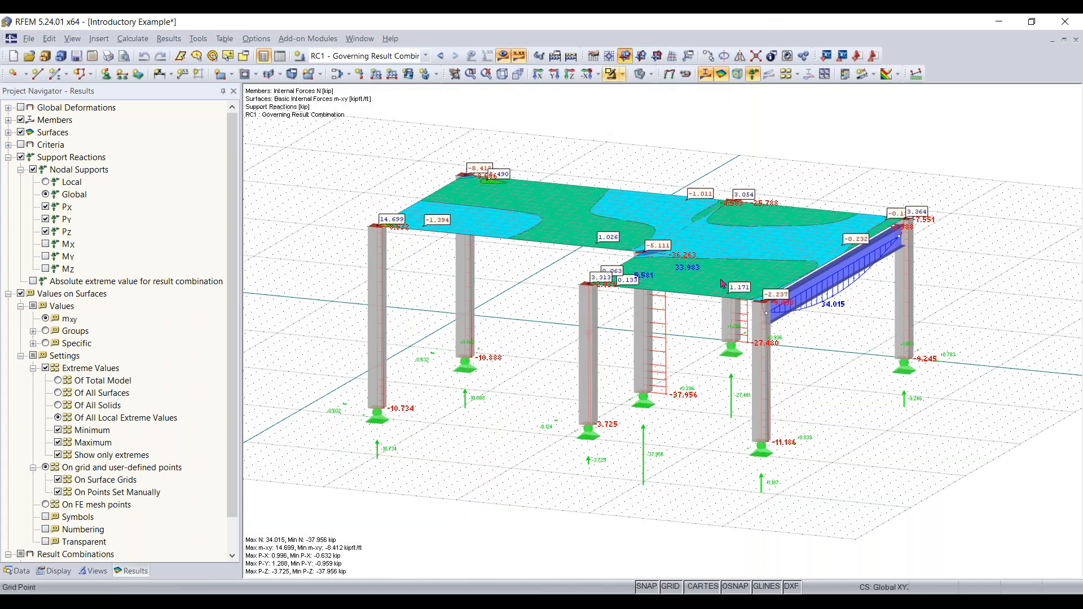
Rotate, zoom and pan the model to examine the displayed results from different angles and distances.
{"action": "middle_click_drag", "start_coordinate": [744, 371], "coordinate": [857, 375], "text": "ctrl"}
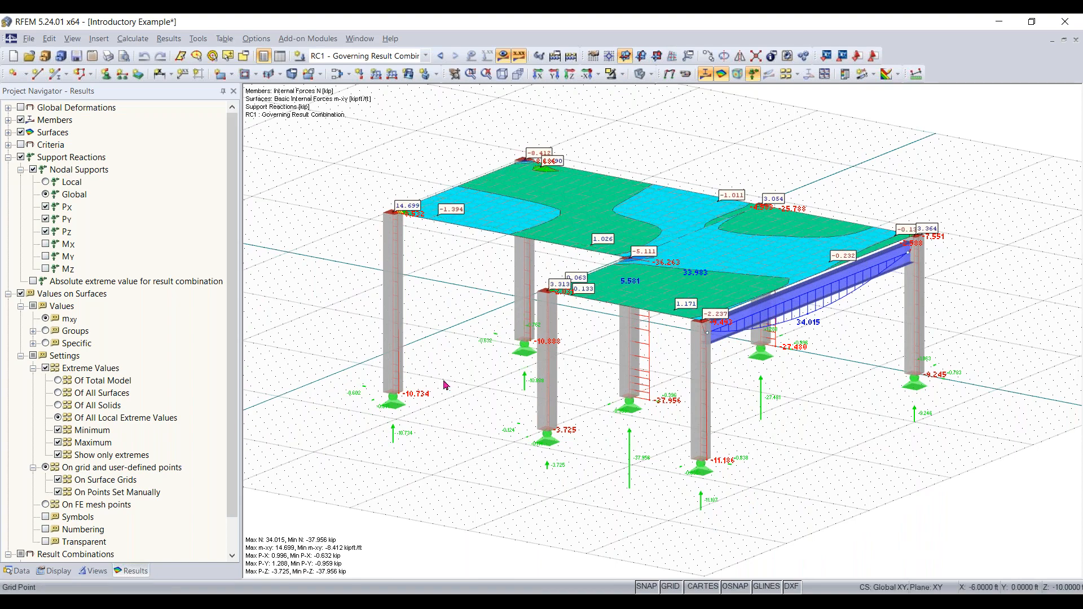
{"action": "scroll", "coordinate": [450, 322], "scroll_direction": "down", "scroll_amount": 4}
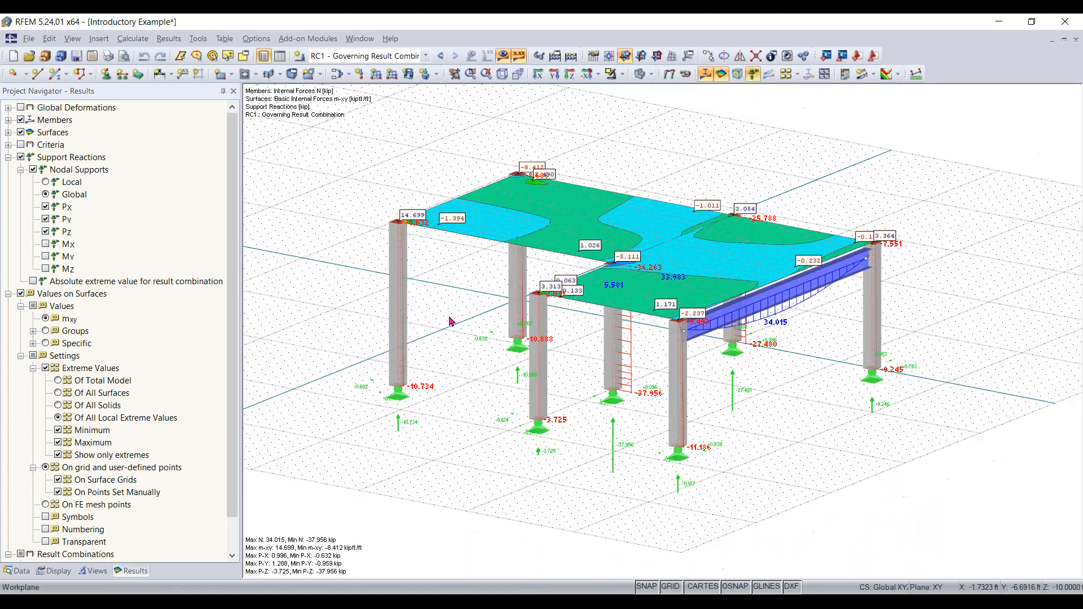
{"action": "scroll", "coordinate": [450, 321], "scroll_direction": "up", "scroll_amount": 3}
{"action": "scroll", "coordinate": [450, 321], "scroll_direction": "up", "scroll_amount": 2}
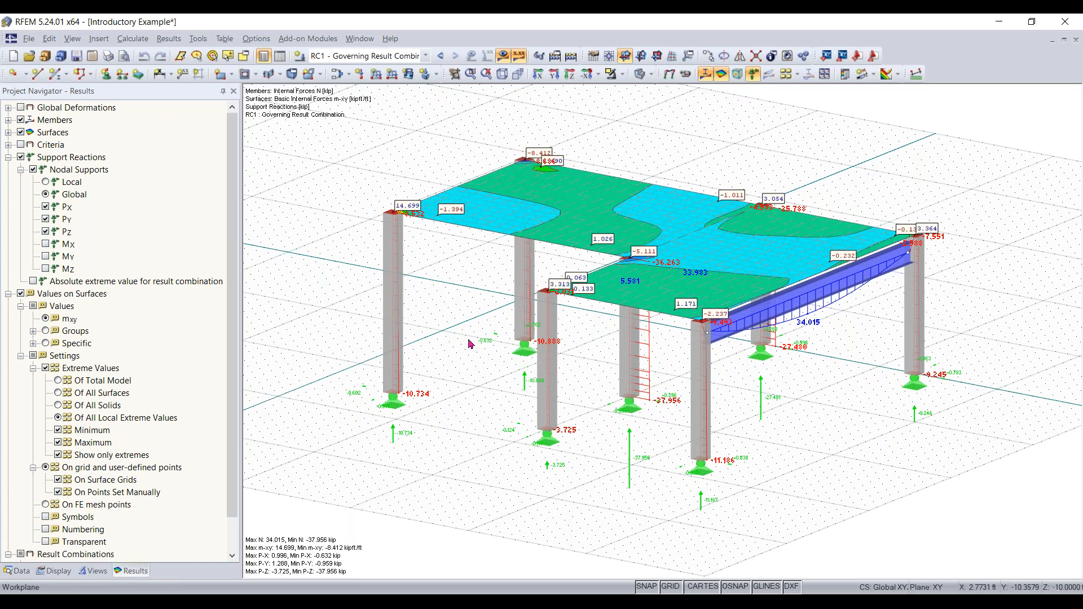
{"action": "middle_click_drag", "start_coordinate": [470, 345], "coordinate": [490, 337], "text": "ctrl"}
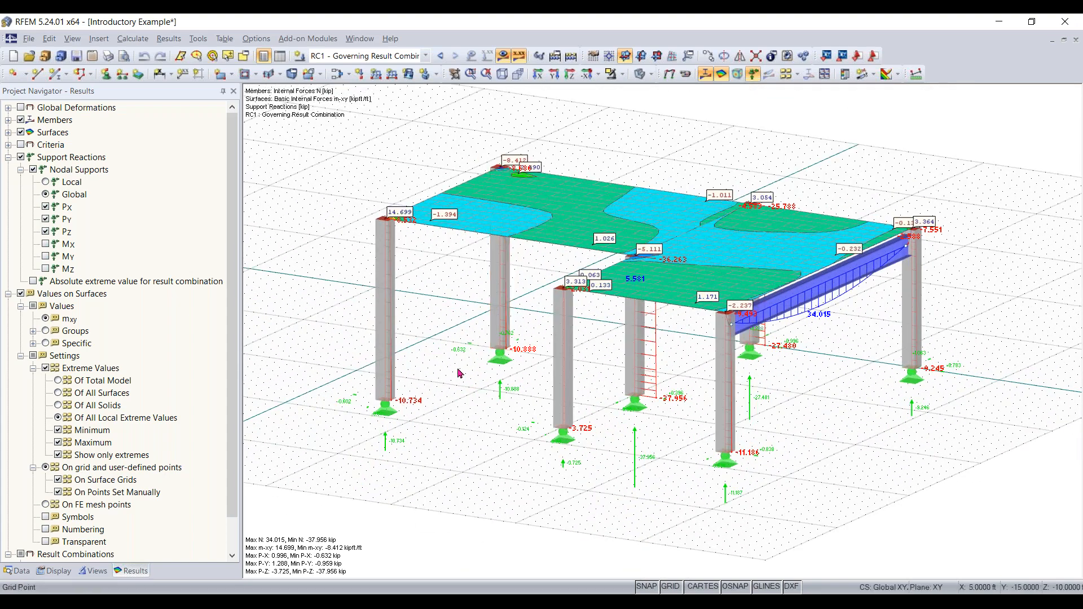
{"action": "middle_click_drag", "start_coordinate": [484, 376], "coordinate": [451, 378]}
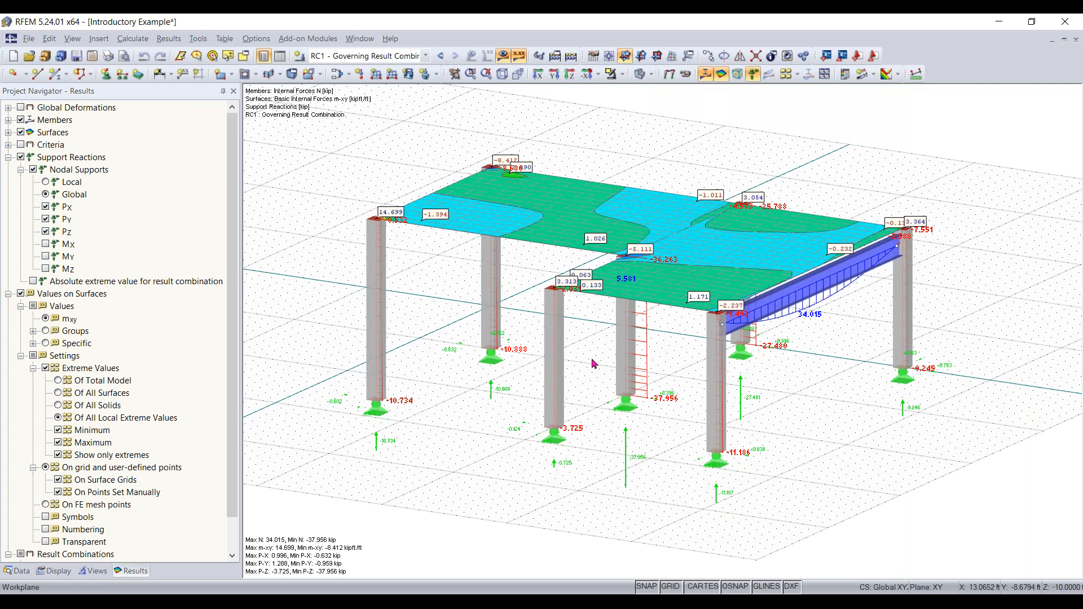
{"action": "key", "text": "Tab"}
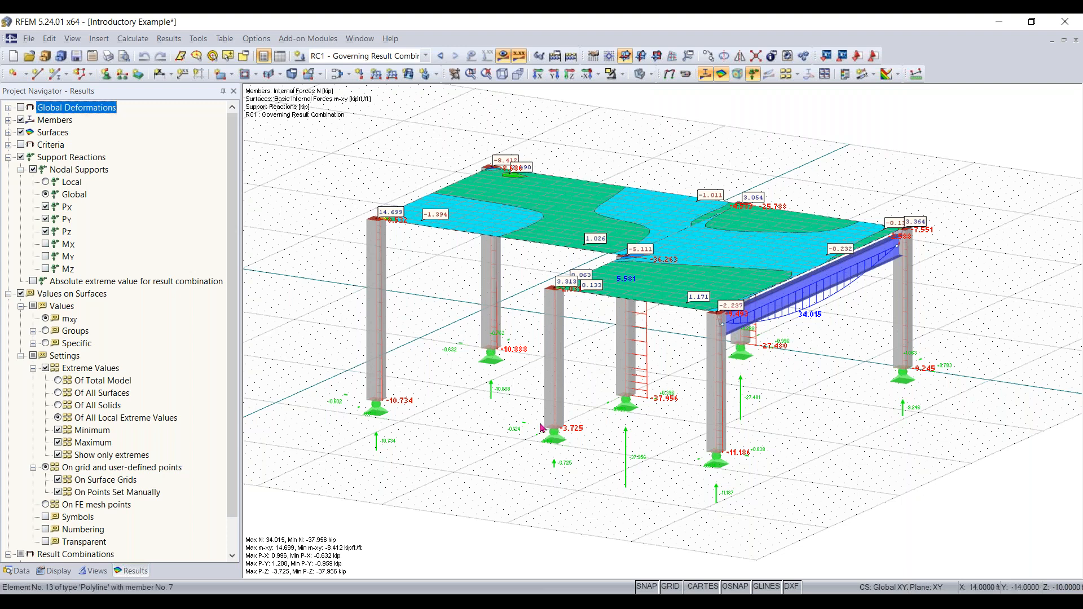
{"action": "mouse_move", "coordinate": [514, 444]}
{"action": "middle_mouse_down", "text": "ctrl"}
{"action": "mouse_move", "coordinate": [514, 420]}
{"action": "mouse_move", "coordinate": [513, 444]}
{"action": "middle_mouse_up", "text": "ctrl"}
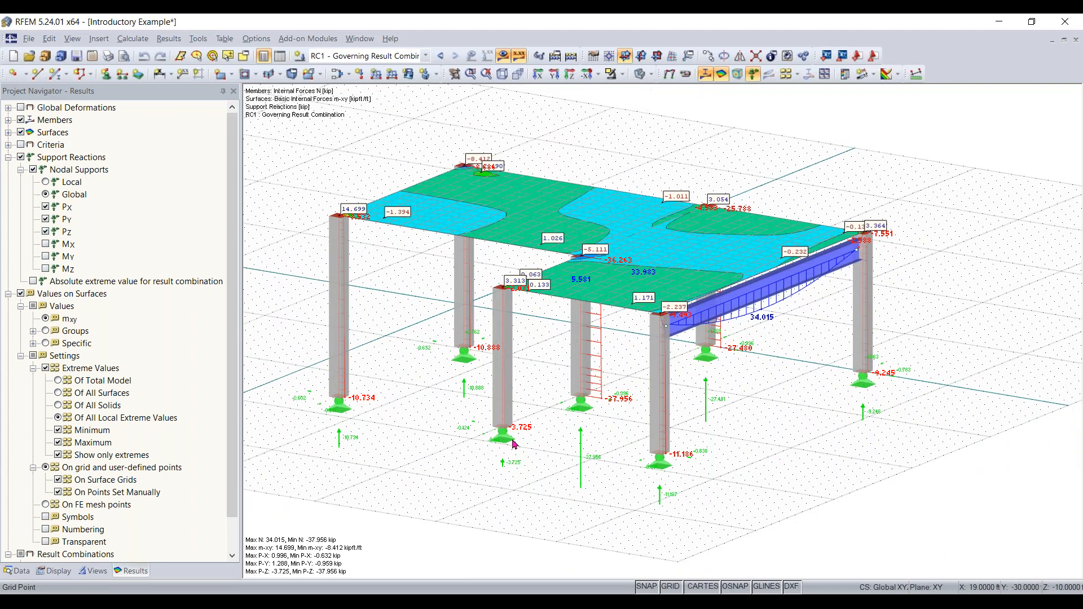
Pan and rotate the model with the Move, Zoom, Rotate tool to view the results from other angles.
{"action": "middle_click_drag", "start_coordinate": [514, 445], "coordinate": [514, 444], "text": "ctrl"}
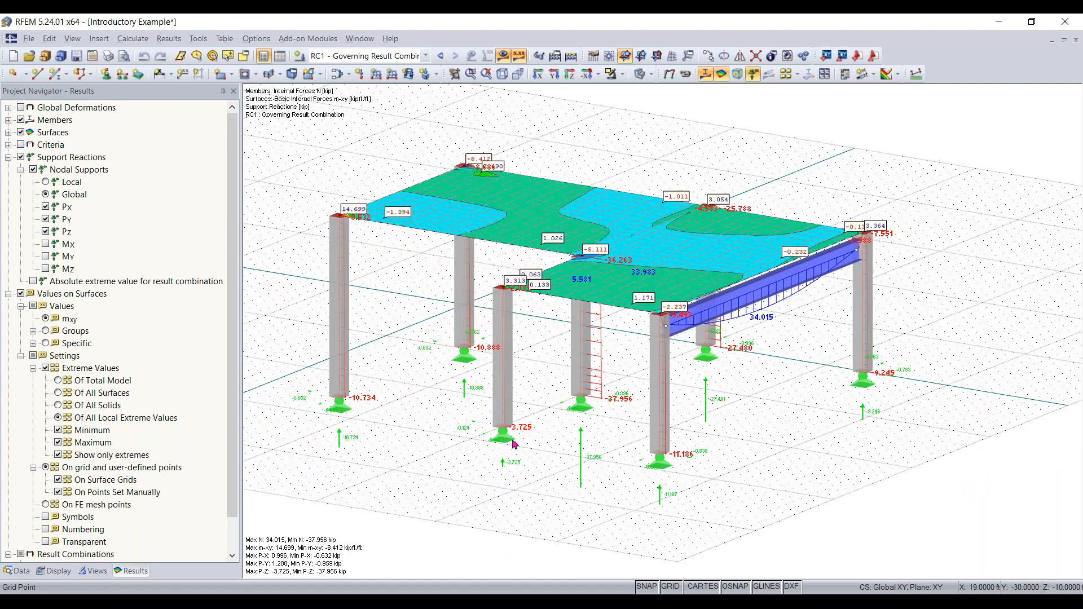
{"action": "left_click", "coordinate": [454, 75]}
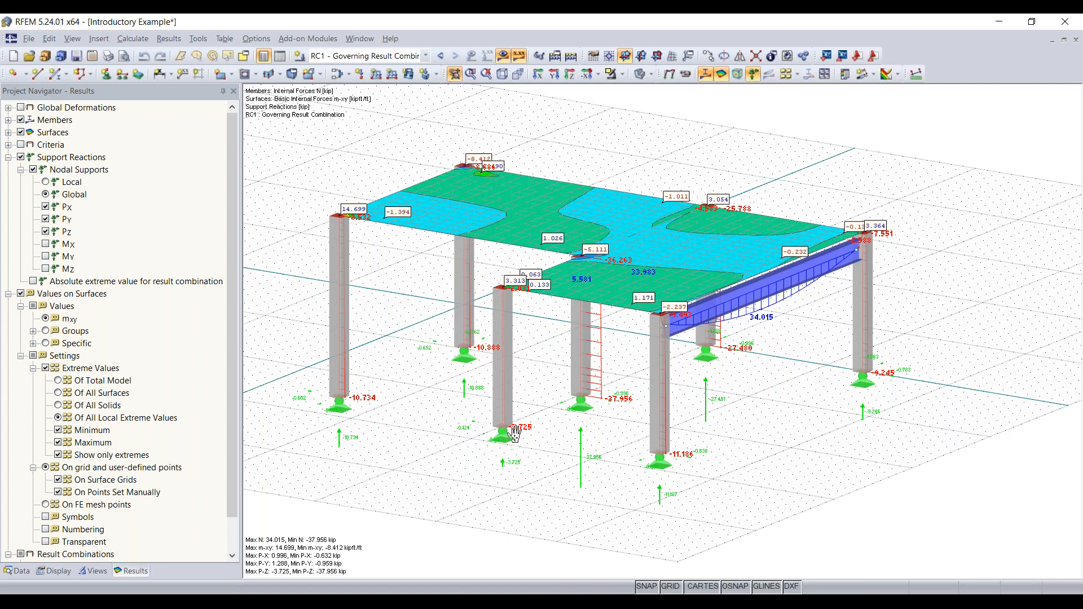
{"action": "left_click_drag", "start_coordinate": [492, 474], "coordinate": [528, 448]}
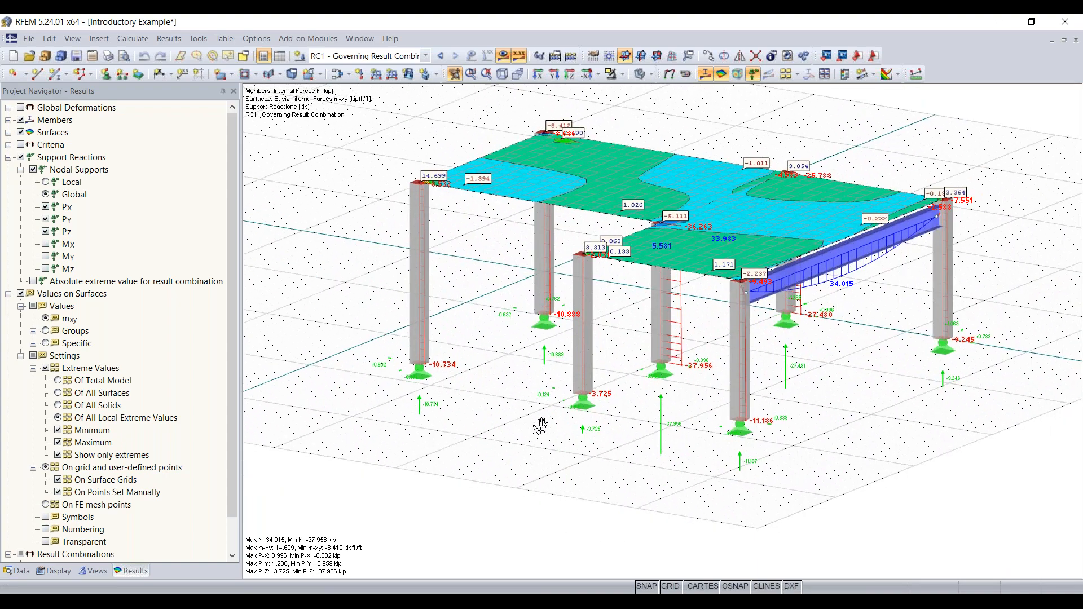
{"action": "mouse_move", "coordinate": [529, 434]}
{"action": "left_mouse_down", "text": "ctrl"}
{"action": "mouse_move", "coordinate": [502, 363]}
{"action": "mouse_move", "coordinate": [501, 428]}
{"action": "mouse_move", "coordinate": [520, 445]}
{"action": "mouse_move", "coordinate": [541, 441]}
{"action": "left_mouse_up", "text": "ctrl"}
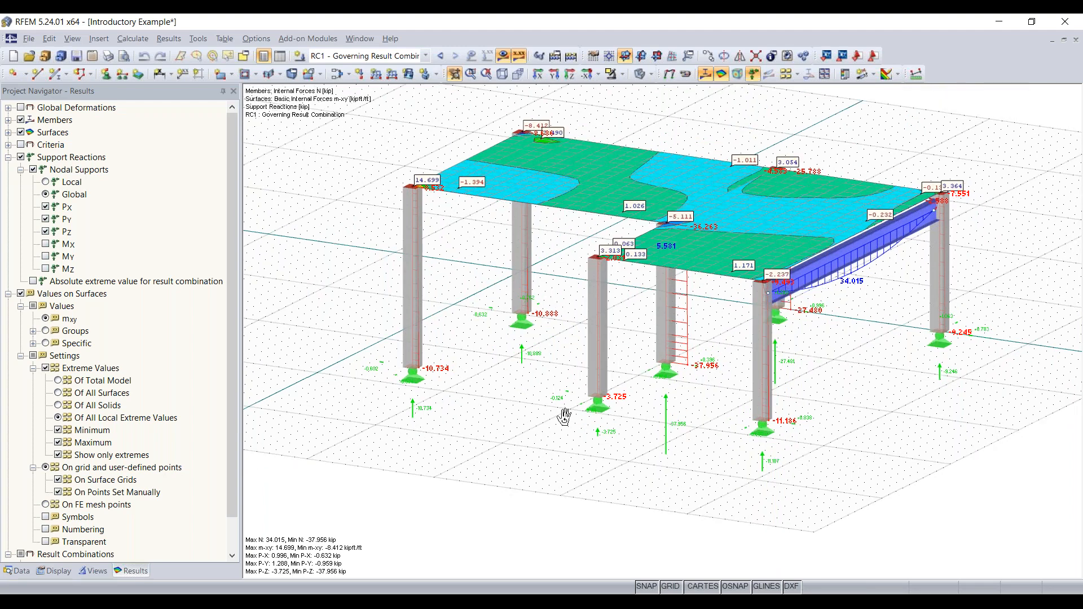
{"action": "left_click_drag", "start_coordinate": [564, 440], "coordinate": [531, 416], "text": "ctrl"}
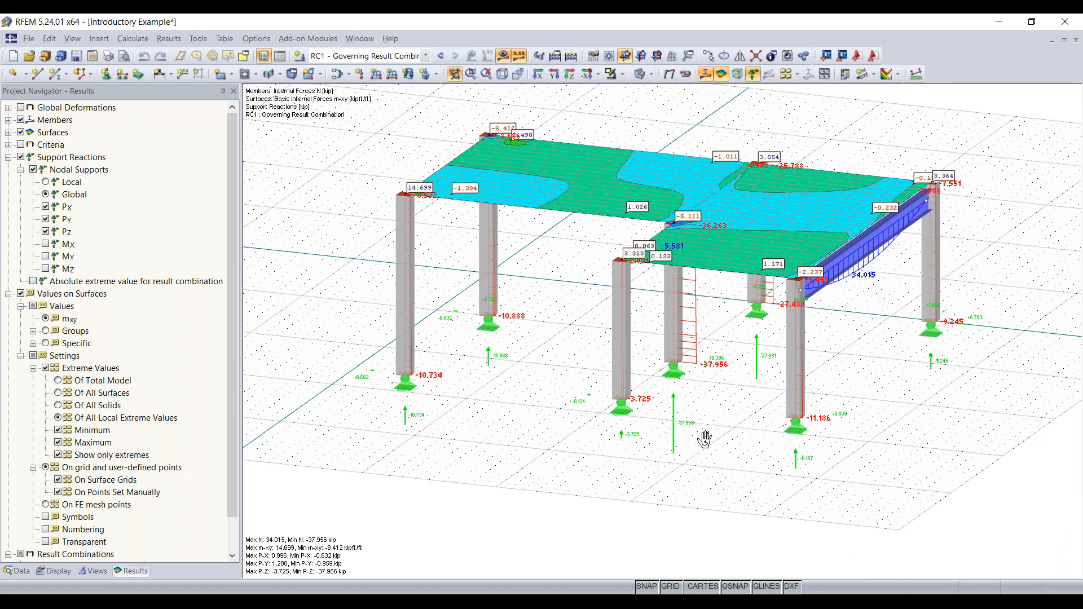
{"action": "mouse_move", "coordinate": [541, 602]}
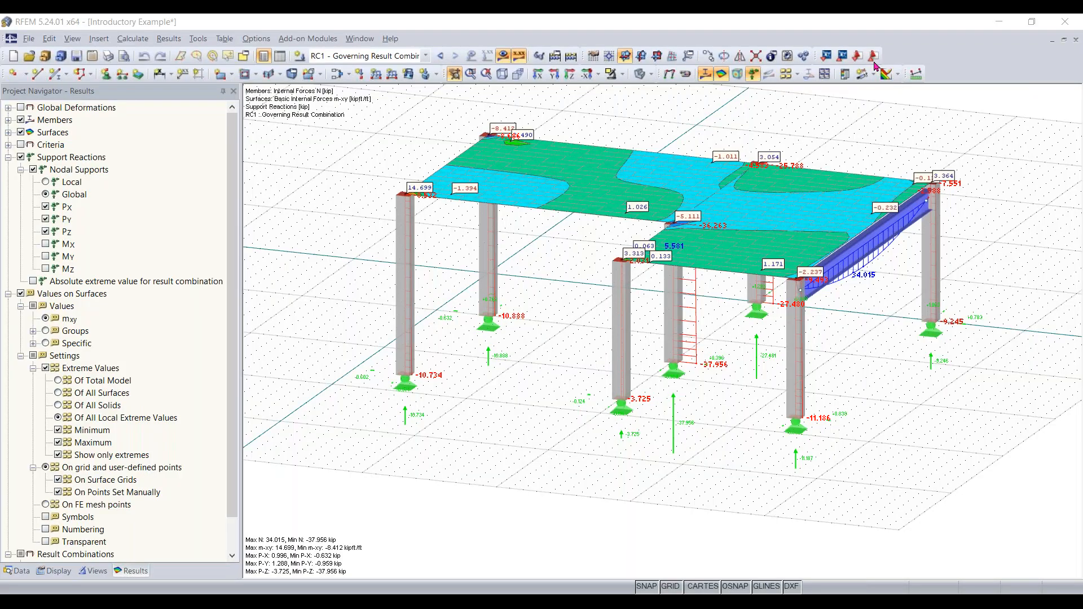
{"action": "middle_click_drag", "start_coordinate": [508, 218], "coordinate": [483, 235]}
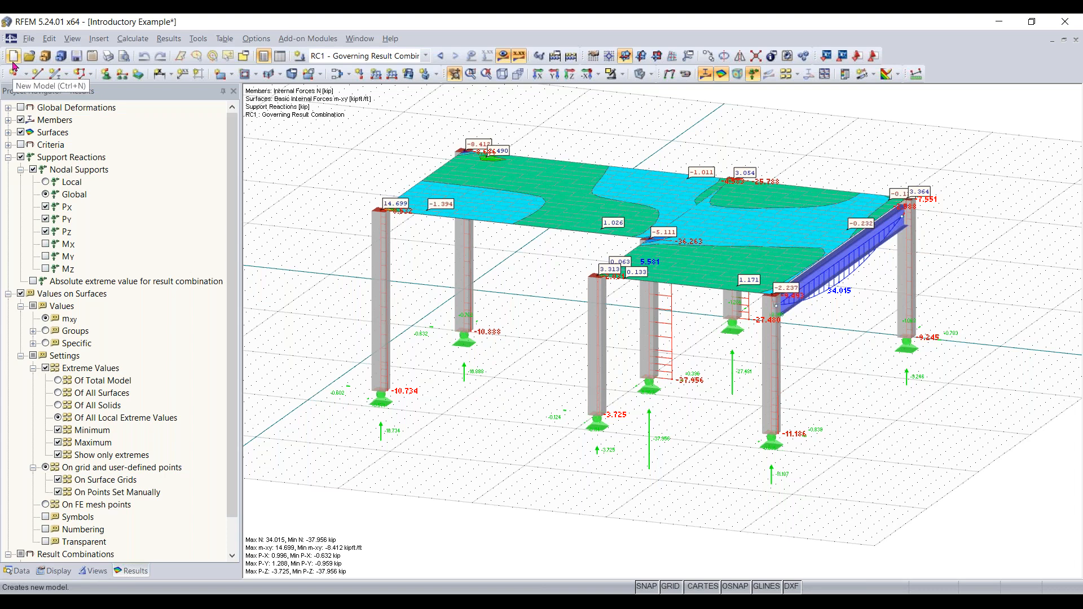
Start a new model and name it "Continous Plate - Training November 10th".
{"action": "left_click", "coordinate": [28, 40]}
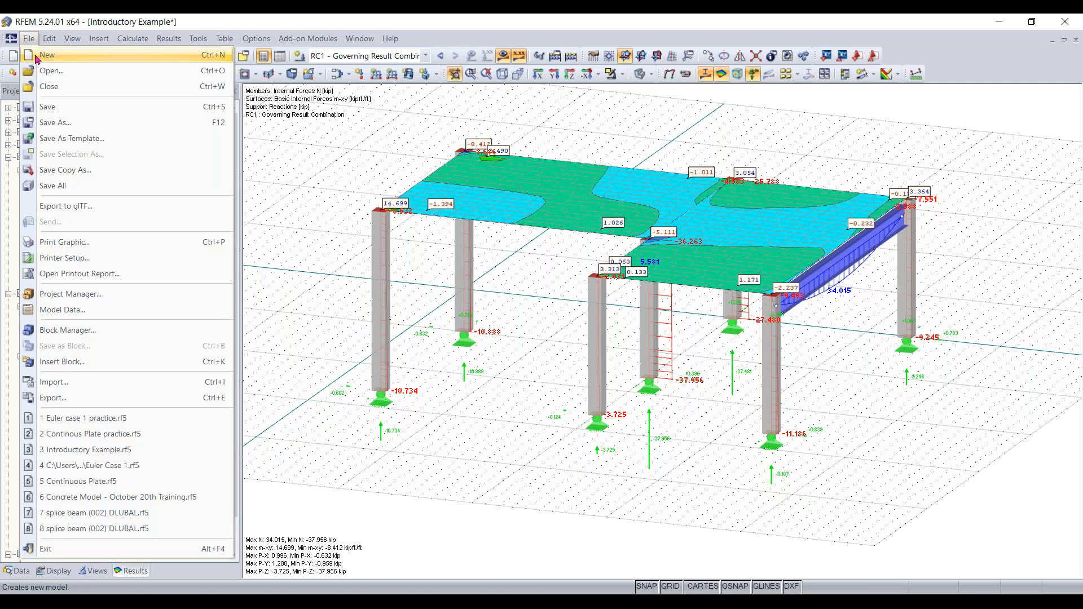
{"action": "key", "text": "Escape"}
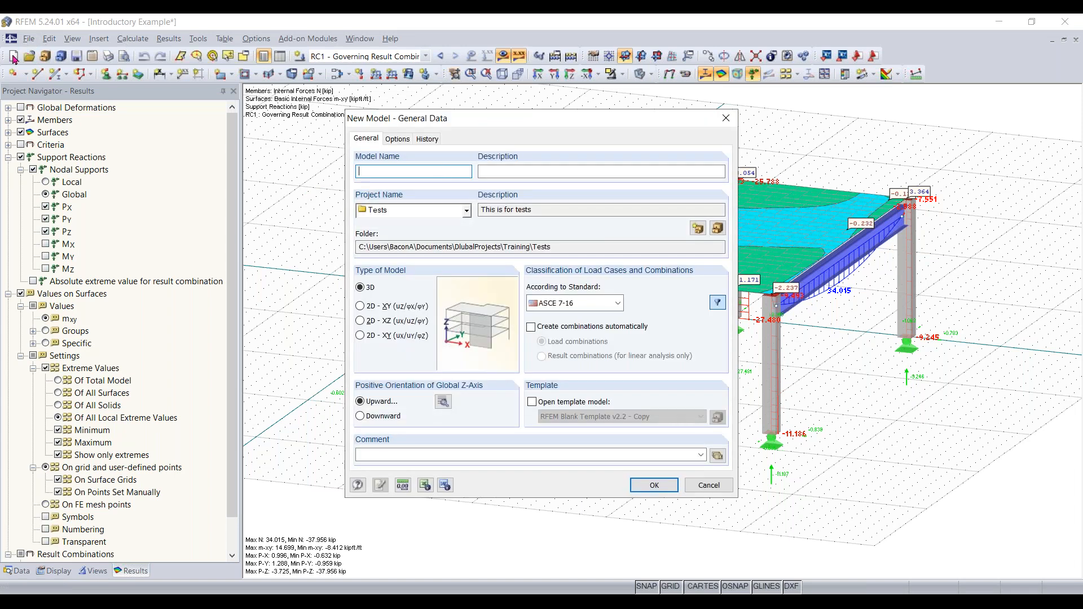
{"action": "left_click_drag", "start_coordinate": [481, 119], "coordinate": [468, 124]}
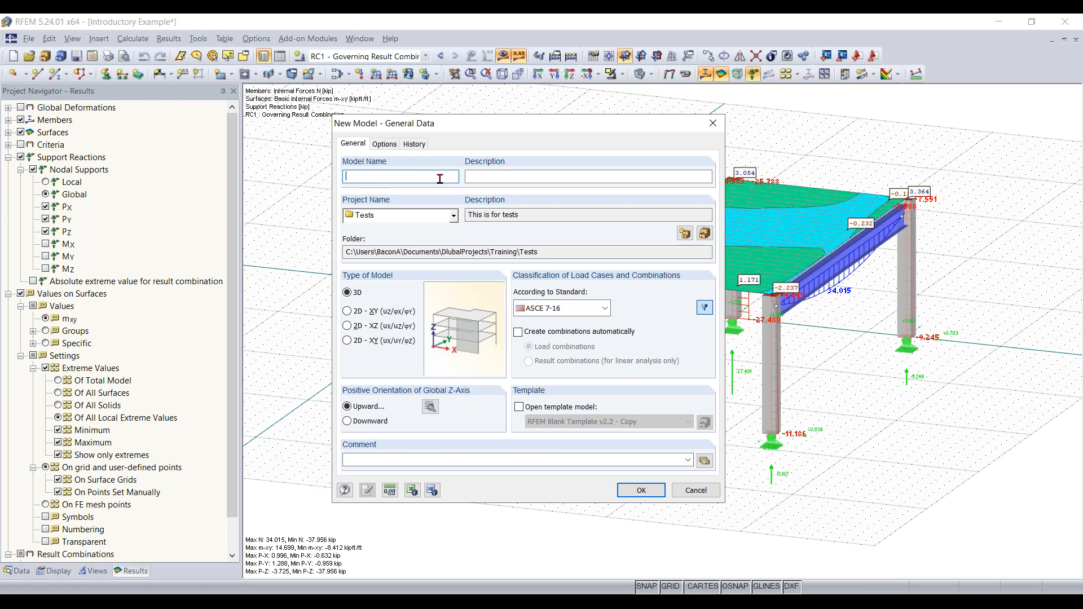
{"action": "type", "text": "Con"}
{"action": "type", "text": "mber"}
{"action": "key", "text": "Home"}
{"action": "key", "text": "End"}
{"action": "type", "text": "10th"}
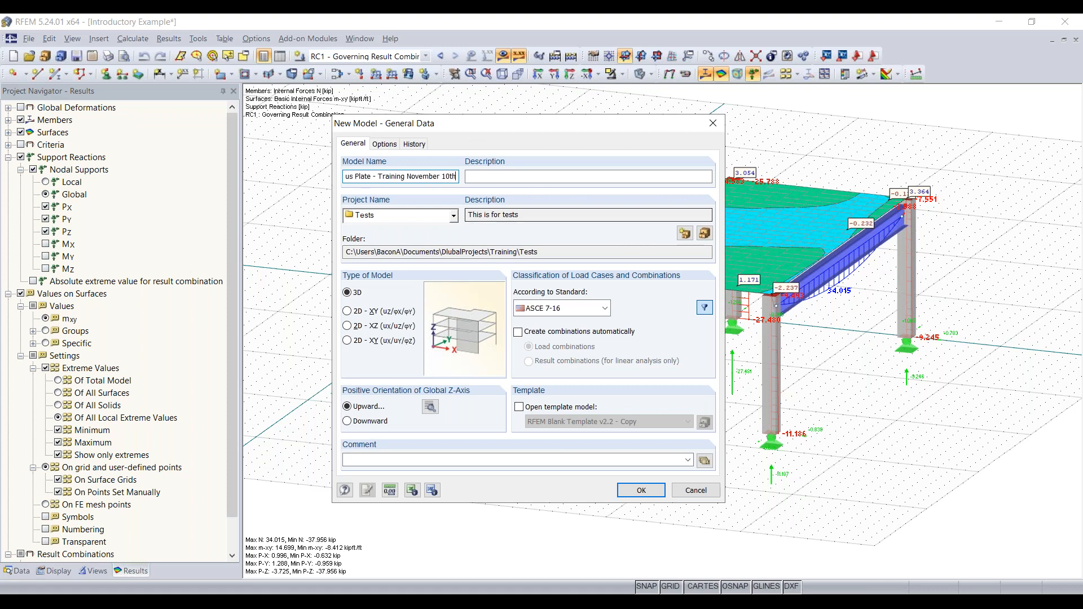
Try the 2D - XZ model type and switch the new model back to 3D.
{"action": "left_click", "coordinate": [474, 178]}
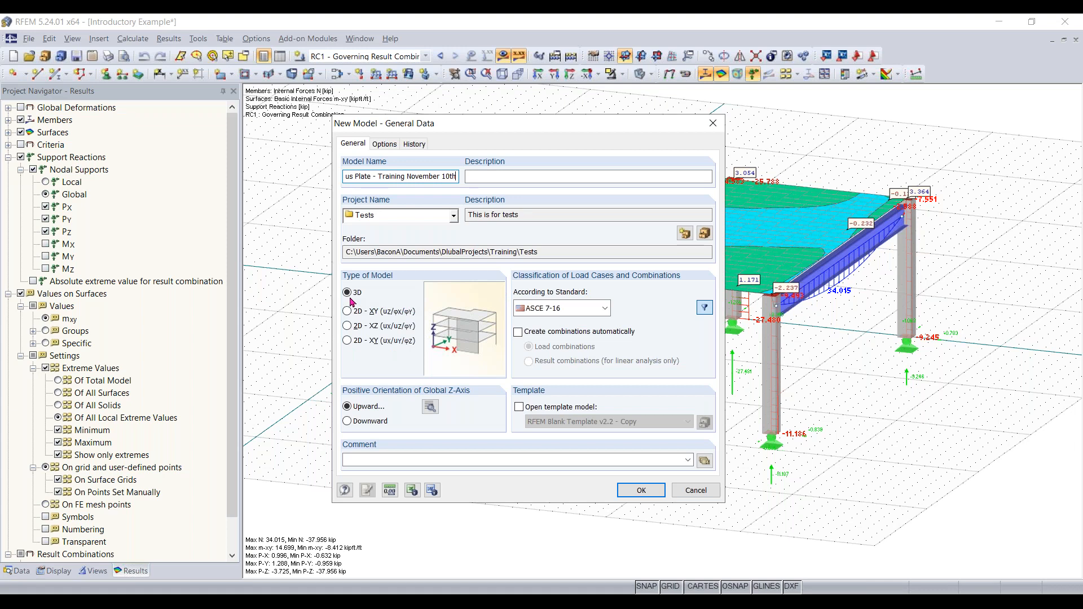
{"action": "left_click", "coordinate": [364, 329]}
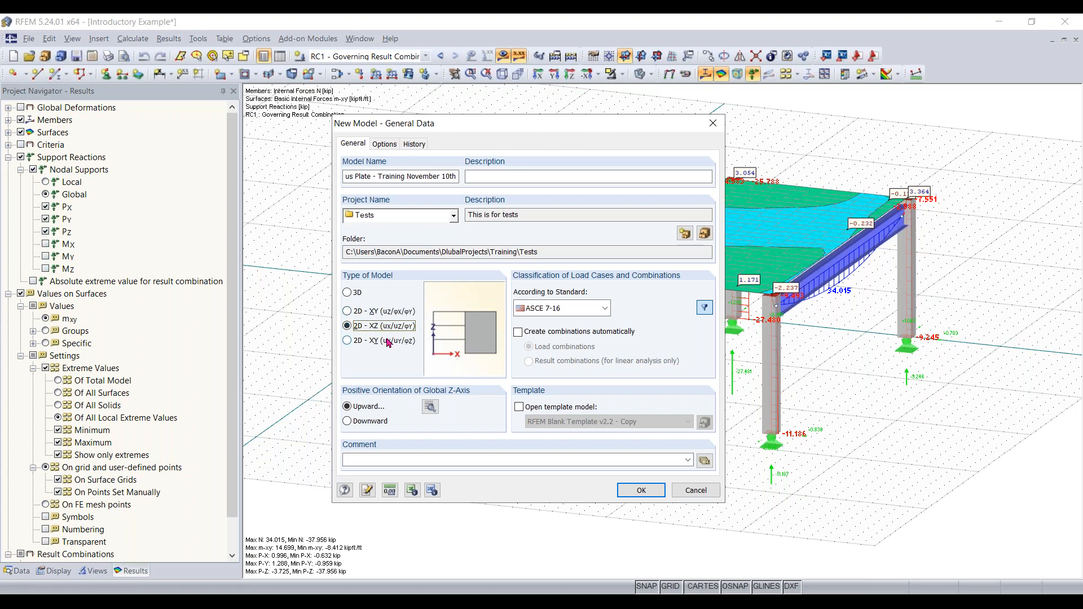
{"action": "left_click", "coordinate": [353, 297]}
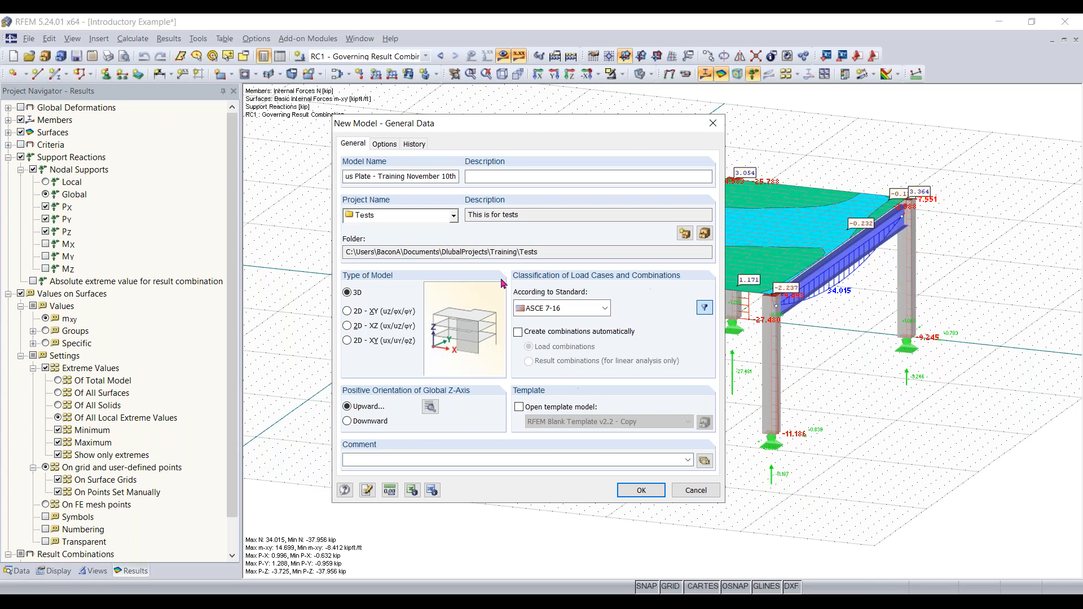
Set the load case and combination classification standard to None, and accept the Downward orientation of the local z-axis.
{"action": "left_click", "coordinate": [604, 308]}
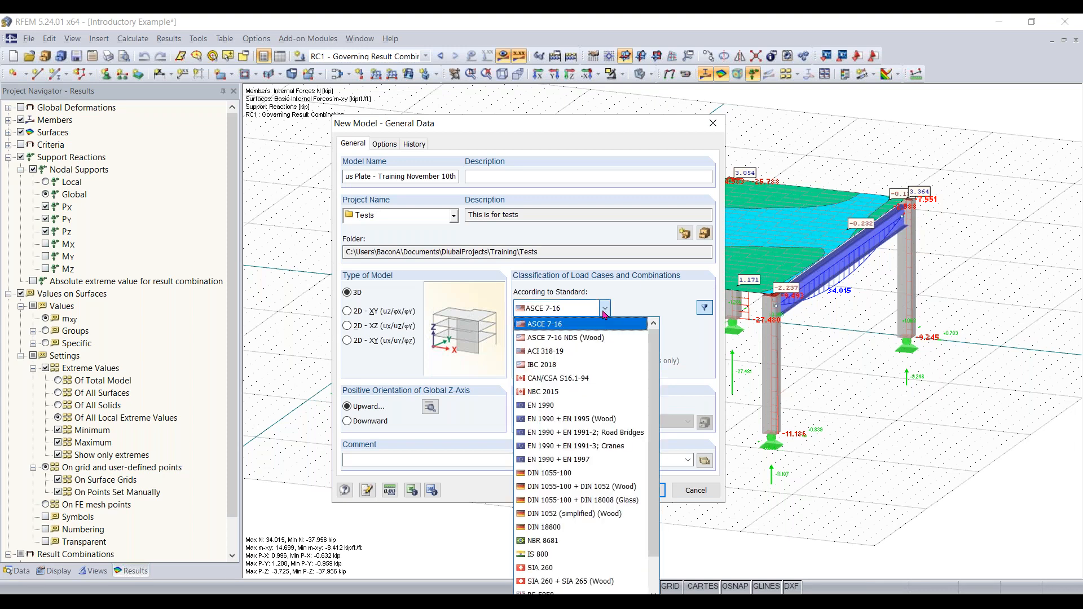
{"action": "left_click", "coordinate": [603, 310]}
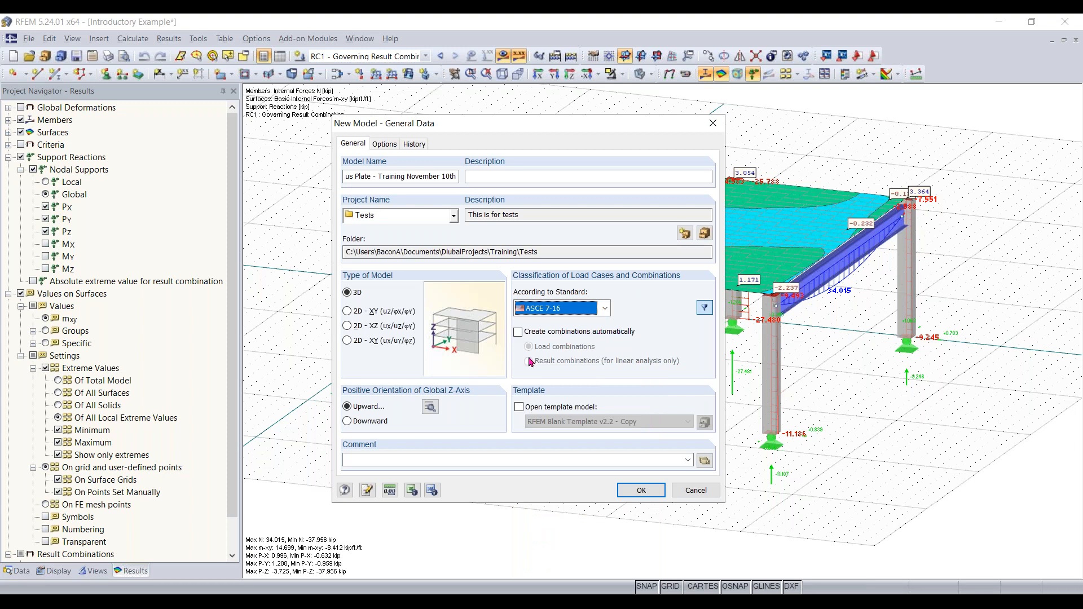
{"action": "left_click", "coordinate": [604, 308]}
{"action": "left_click", "coordinate": [579, 322]}
{"action": "left_click", "coordinate": [555, 308]}
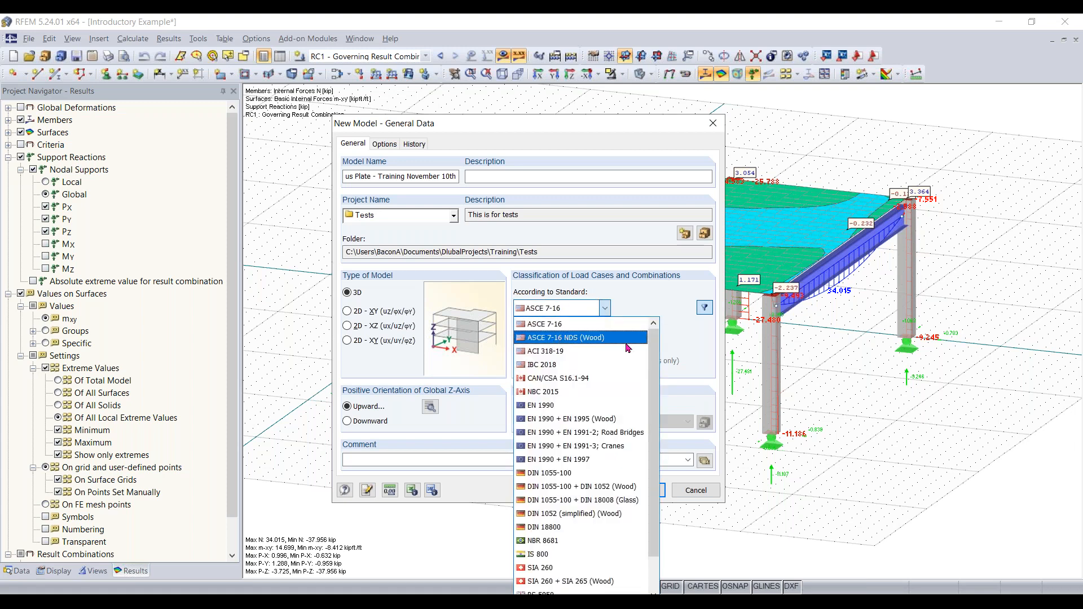
{"action": "left_click_drag", "start_coordinate": [658, 354], "coordinate": [638, 479]}
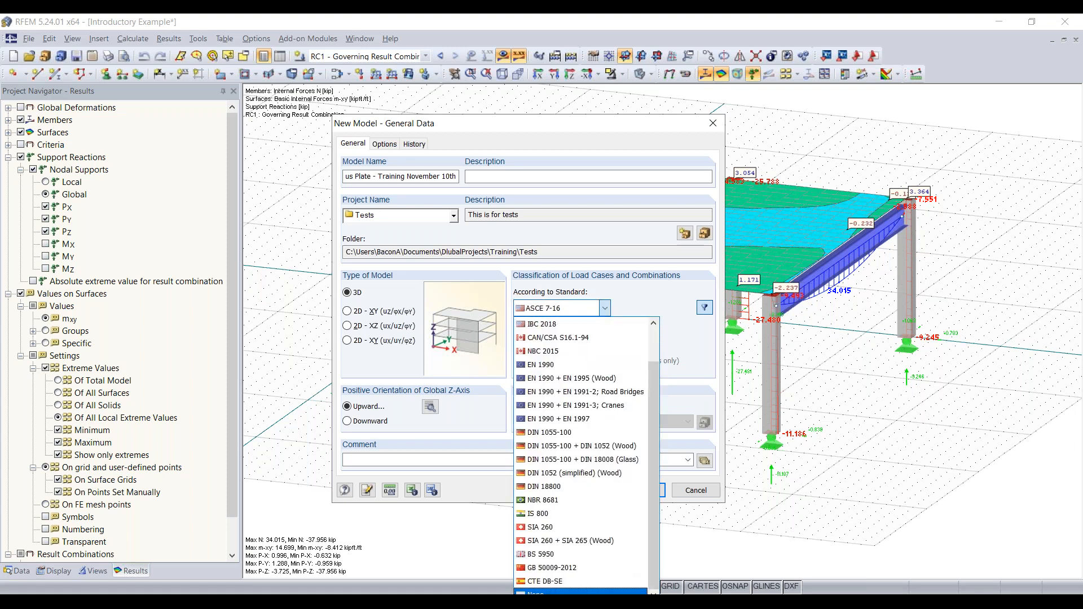
{"action": "left_click", "coordinate": [541, 588]}
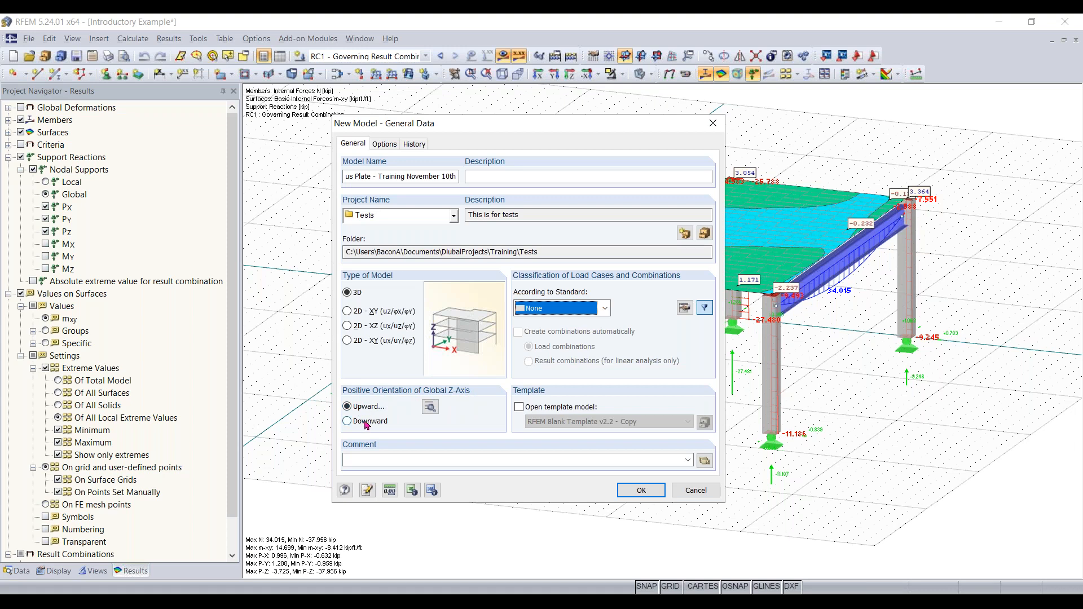
{"action": "left_click", "coordinate": [429, 406]}
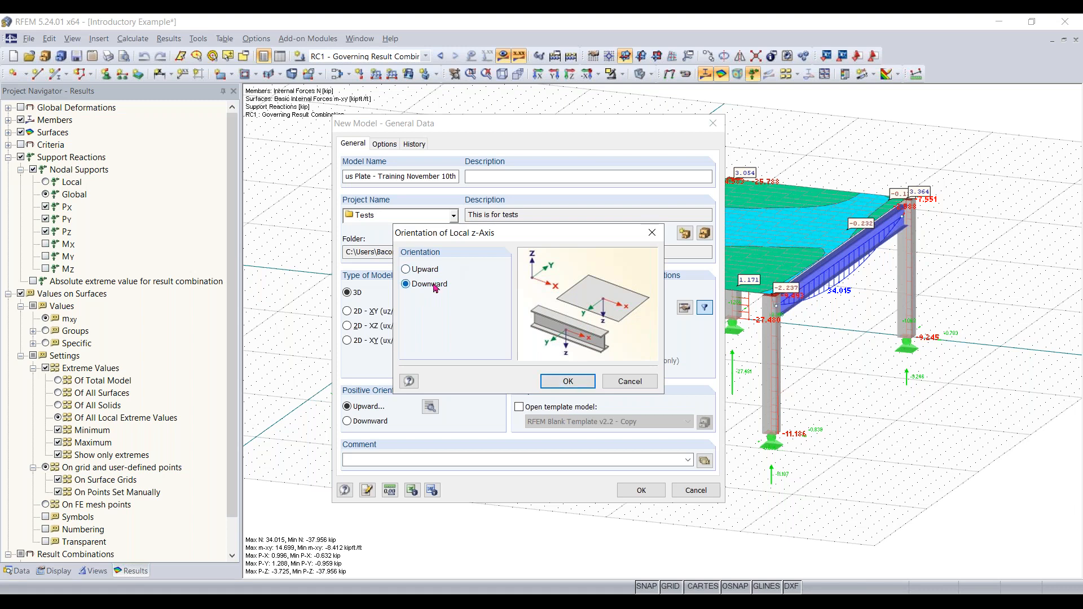
{"action": "left_click", "coordinate": [568, 382]}
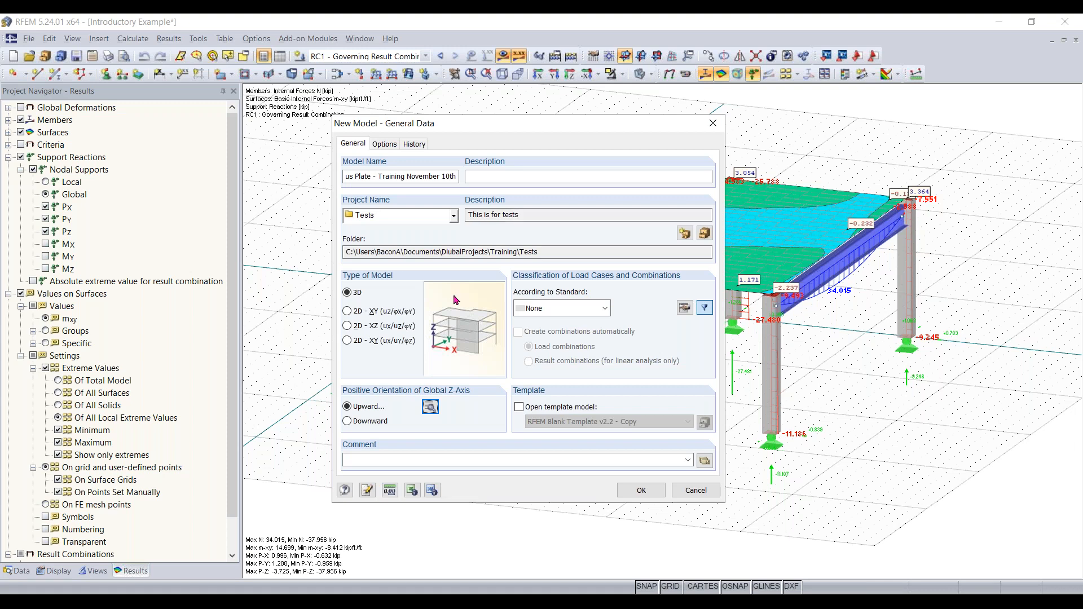
Try the Metric profile in the new model's units and decimal places settings.
{"action": "left_click", "coordinate": [390, 490]}
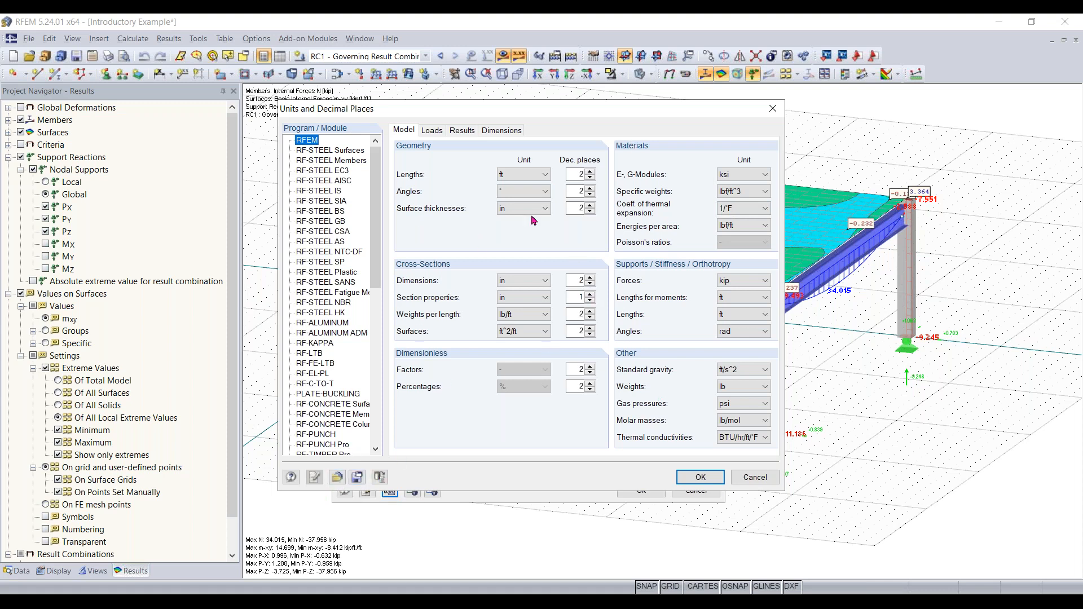
{"action": "left_click", "coordinate": [338, 477]}
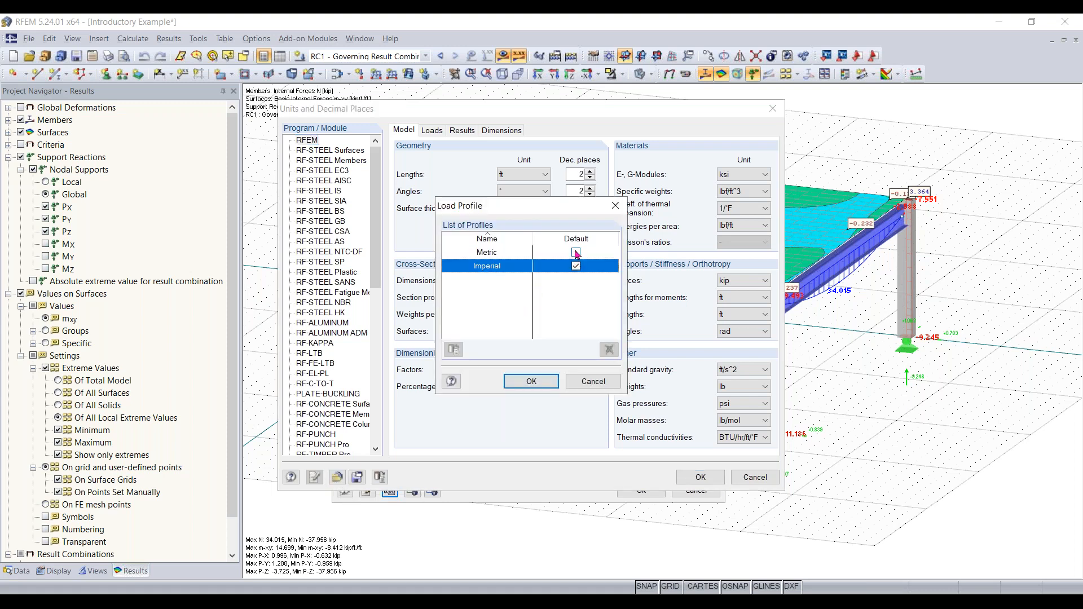
{"action": "double_click", "coordinate": [509, 253]}
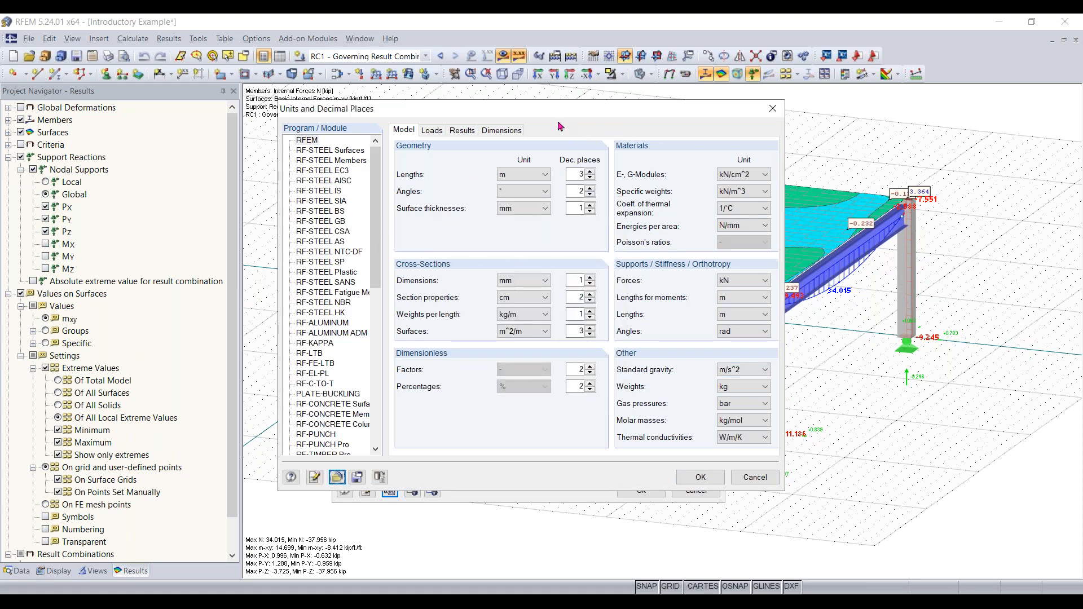
{"action": "left_click", "coordinate": [337, 478]}
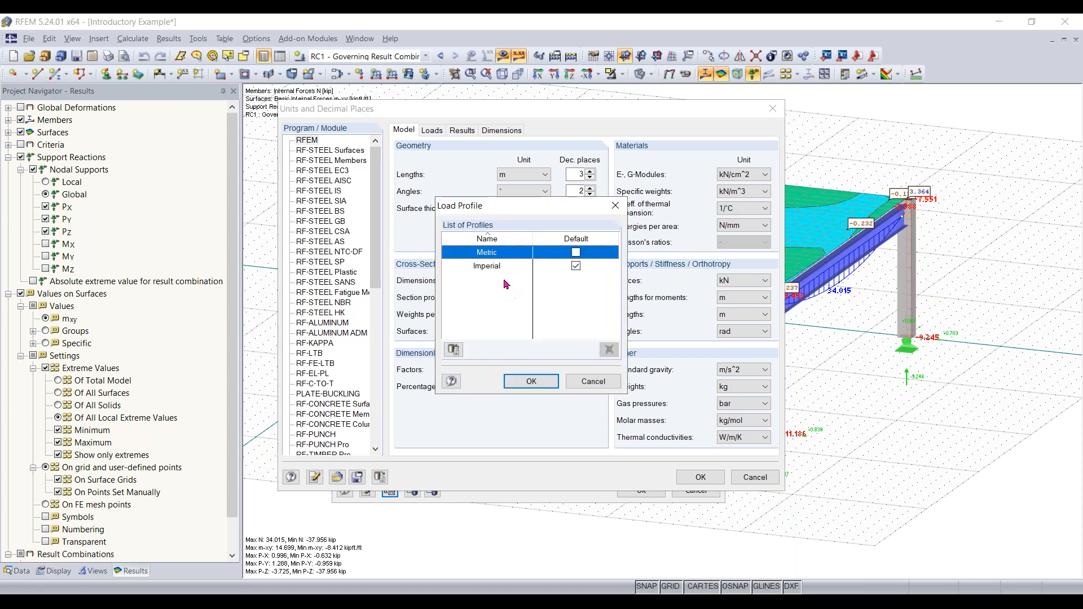
{"action": "key", "text": "Escape"}
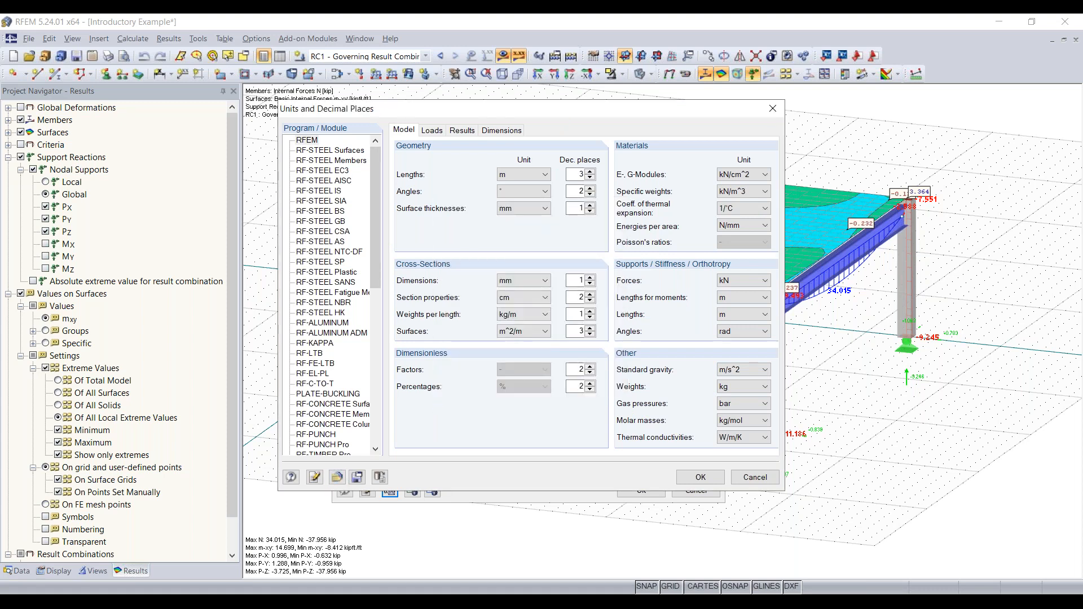
Load the Imperial units profile and create the new model with its general data settings.
{"action": "left_click", "coordinate": [337, 477]}
{"action": "double_click", "coordinate": [496, 267]}
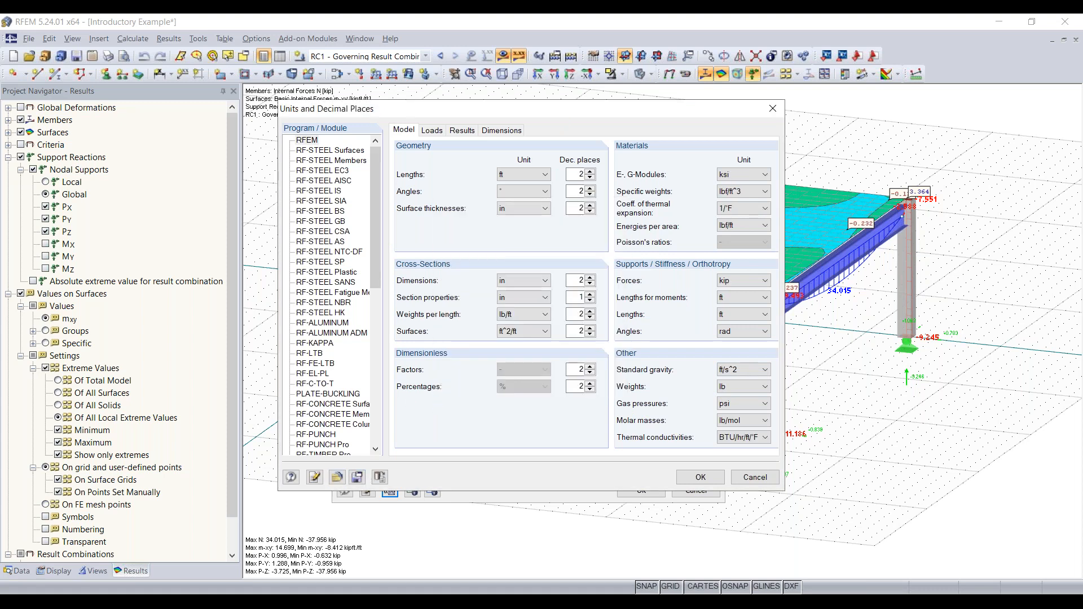
{"action": "left_click", "coordinate": [700, 477]}
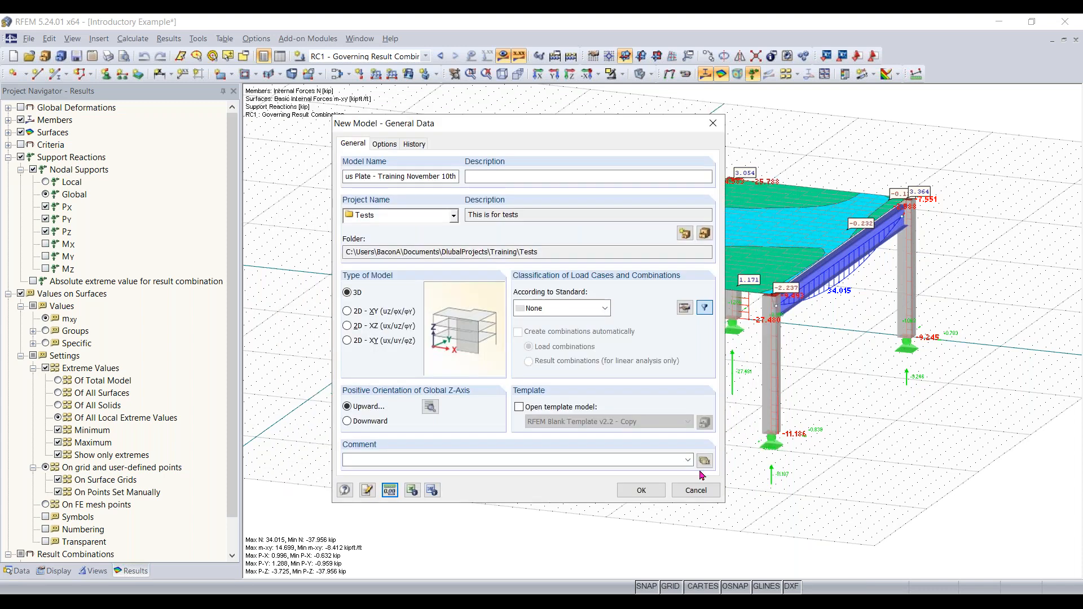
{"action": "left_click", "coordinate": [640, 491]}
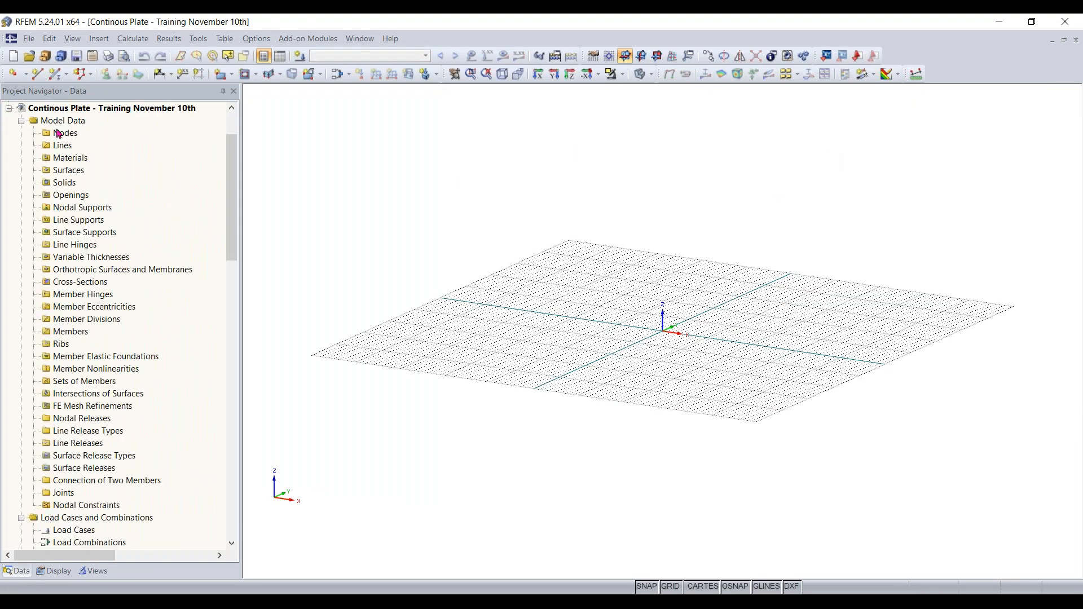
Examine the empty work plane grid and its origin by rotating, panning and zooming the view.
{"action": "middle_click_drag", "start_coordinate": [698, 367], "coordinate": [655, 371]}
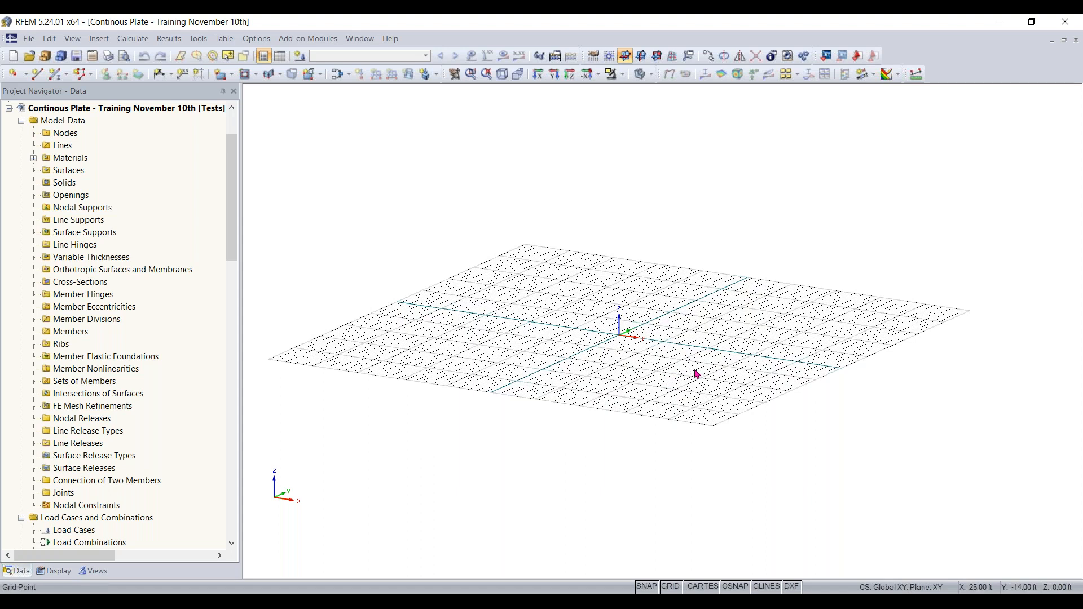
{"action": "middle_click_drag", "start_coordinate": [636, 367], "coordinate": [621, 389], "text": "ctrl"}
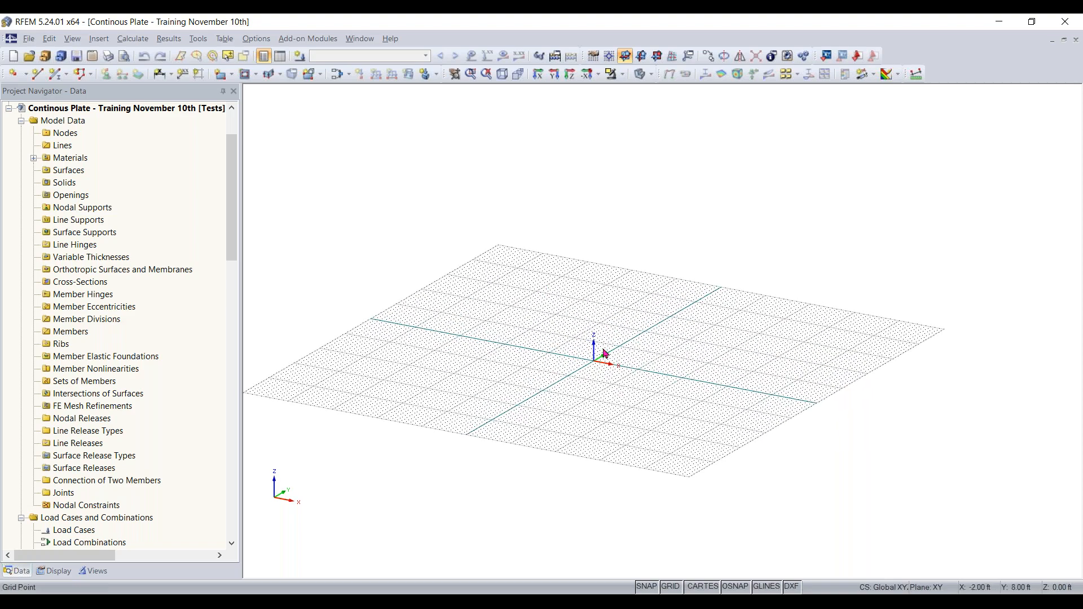
{"action": "middle_click_drag", "start_coordinate": [604, 353], "coordinate": [674, 448], "text": "ctrl"}
{"action": "scroll", "coordinate": [663, 434], "scroll_direction": "up", "scroll_amount": 5}
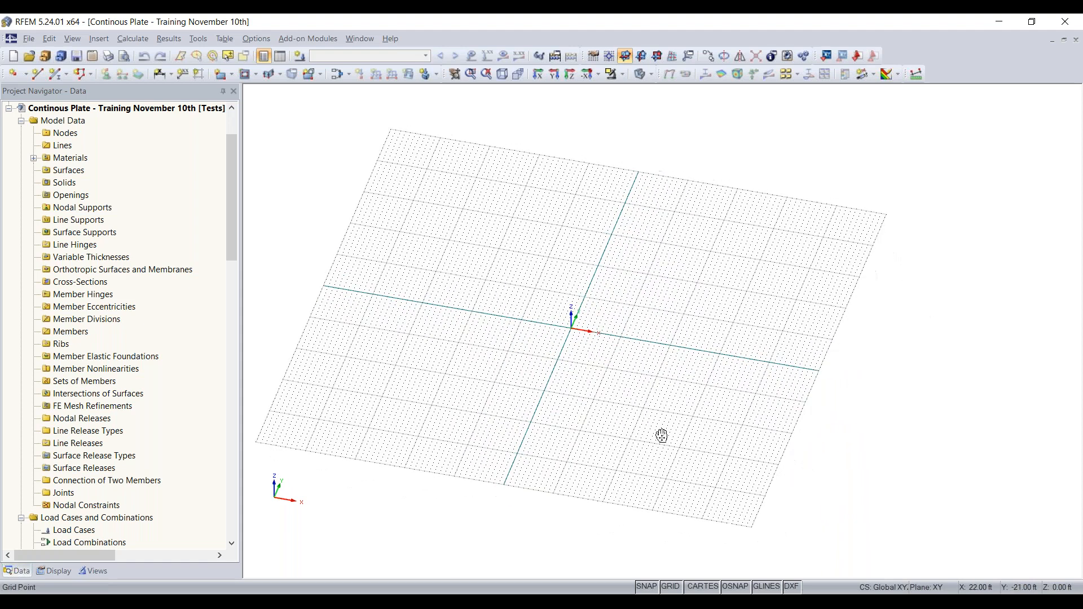
{"action": "scroll", "coordinate": [602, 347], "scroll_direction": "up", "scroll_amount": 1}
{"action": "middle_click_drag", "start_coordinate": [731, 355], "coordinate": [591, 378]}
{"action": "scroll", "coordinate": [574, 379], "scroll_direction": "up", "scroll_amount": 2}
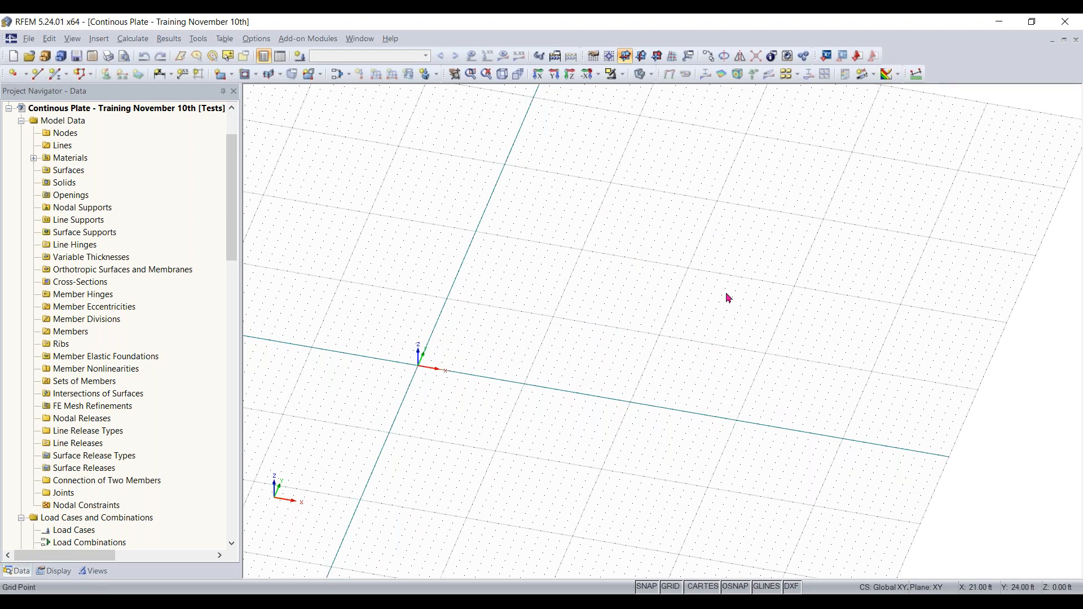
{"action": "scroll", "coordinate": [438, 365], "scroll_direction": "up", "scroll_amount": 3}
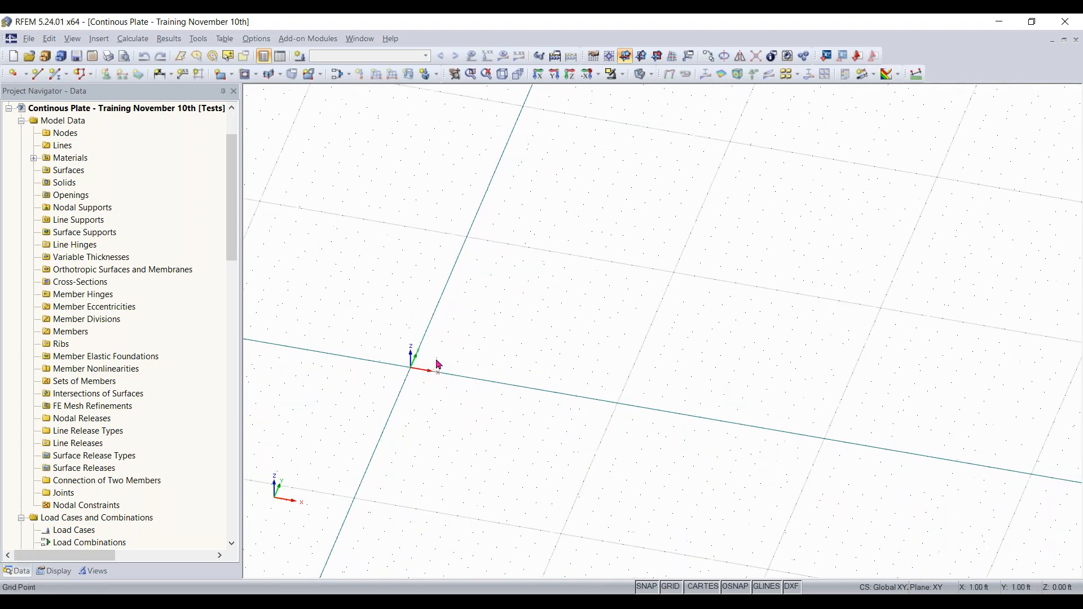
{"action": "scroll", "coordinate": [440, 365], "scroll_direction": "down", "scroll_amount": 3}
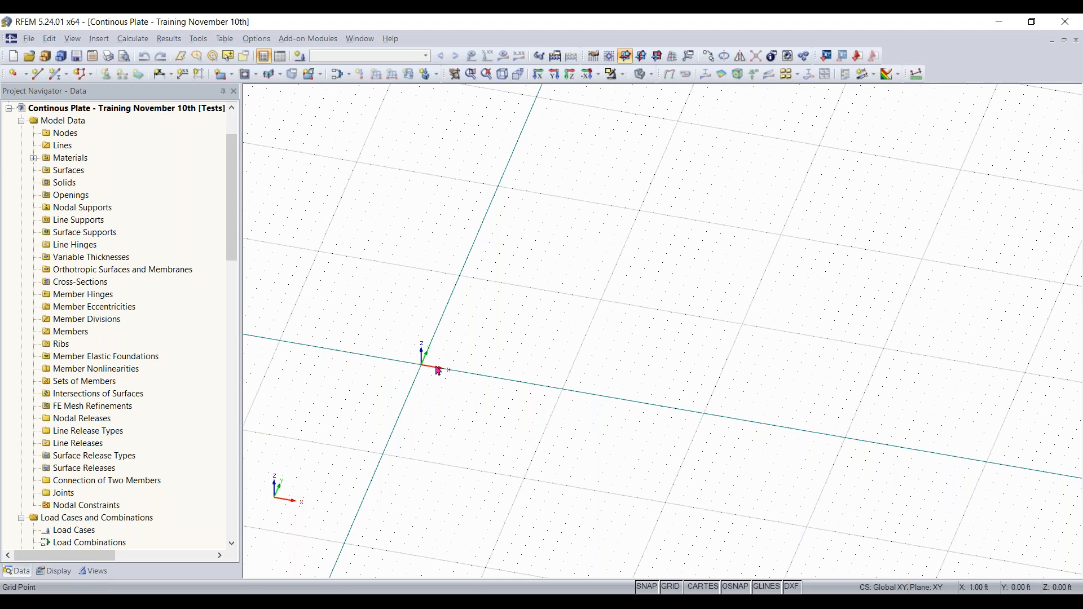
Examine the work plane, grid and snap settings of the new model without changing them.
{"action": "scroll", "coordinate": [442, 365], "scroll_direction": "up", "scroll_amount": 1}
{"action": "scroll", "coordinate": [443, 365], "scroll_direction": "down", "scroll_amount": 2}
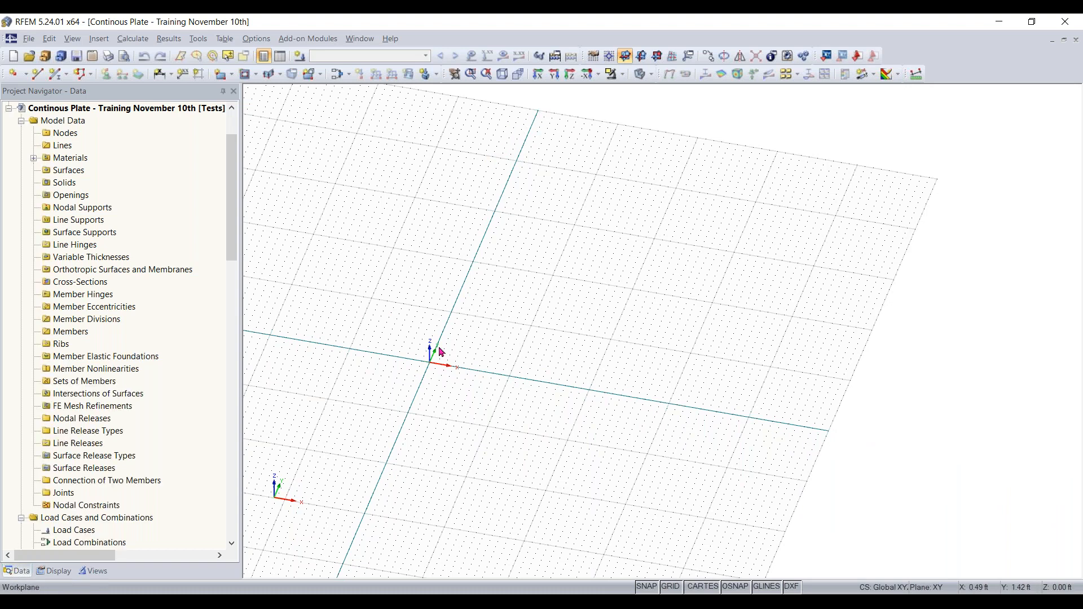
{"action": "scroll", "coordinate": [596, 232], "scroll_direction": "down", "scroll_amount": 1}
{"action": "middle_click_drag", "start_coordinate": [609, 268], "coordinate": [695, 272]}
{"action": "scroll", "coordinate": [691, 275], "scroll_direction": "down", "scroll_amount": 2}
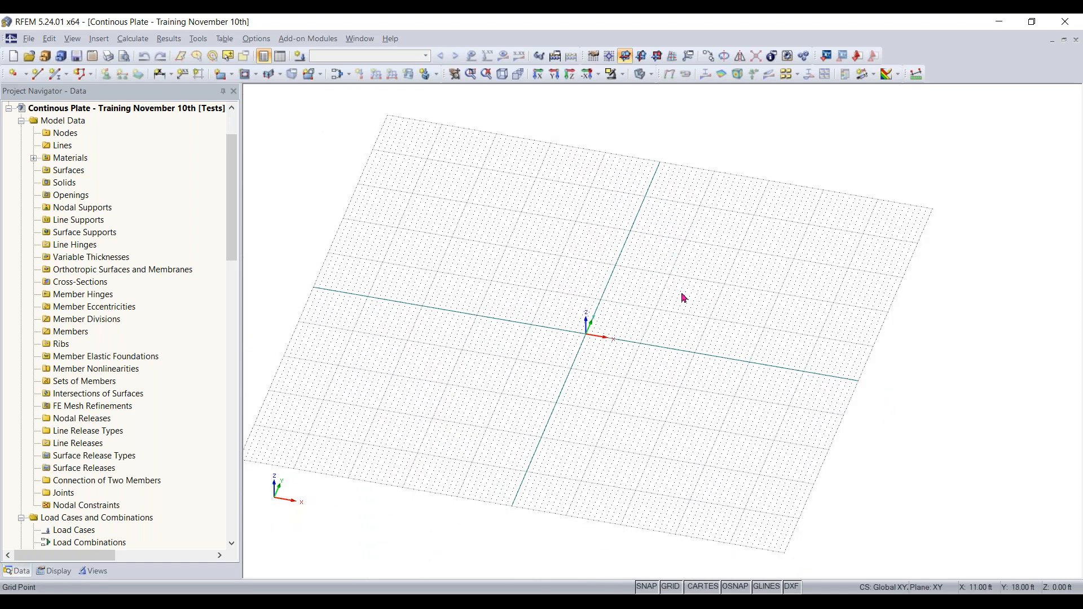
{"action": "left_click", "coordinate": [593, 56]}
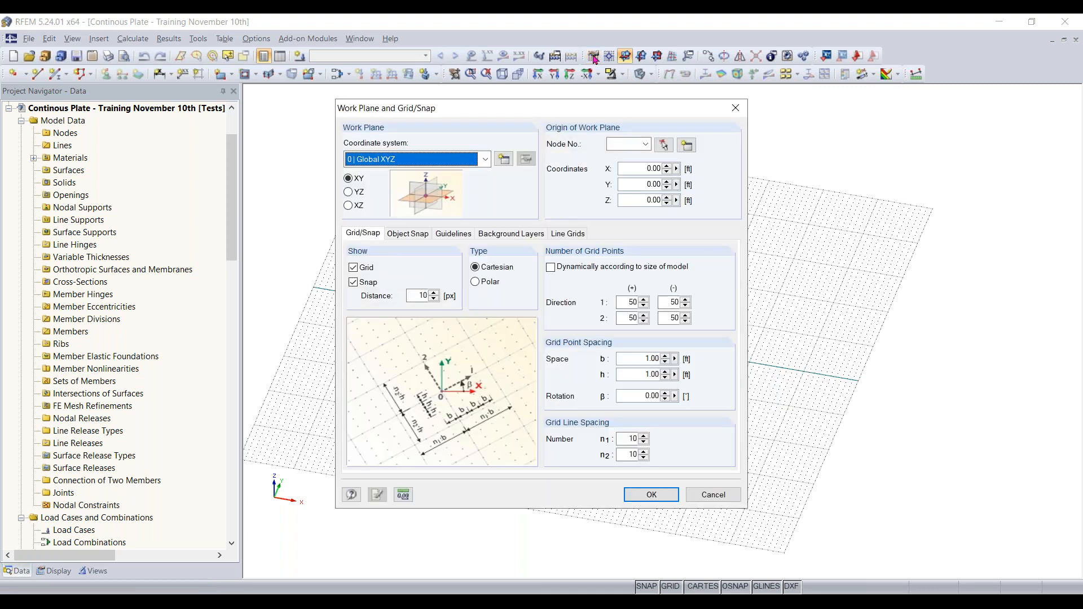
{"action": "left_click_drag", "start_coordinate": [506, 114], "coordinate": [490, 118]}
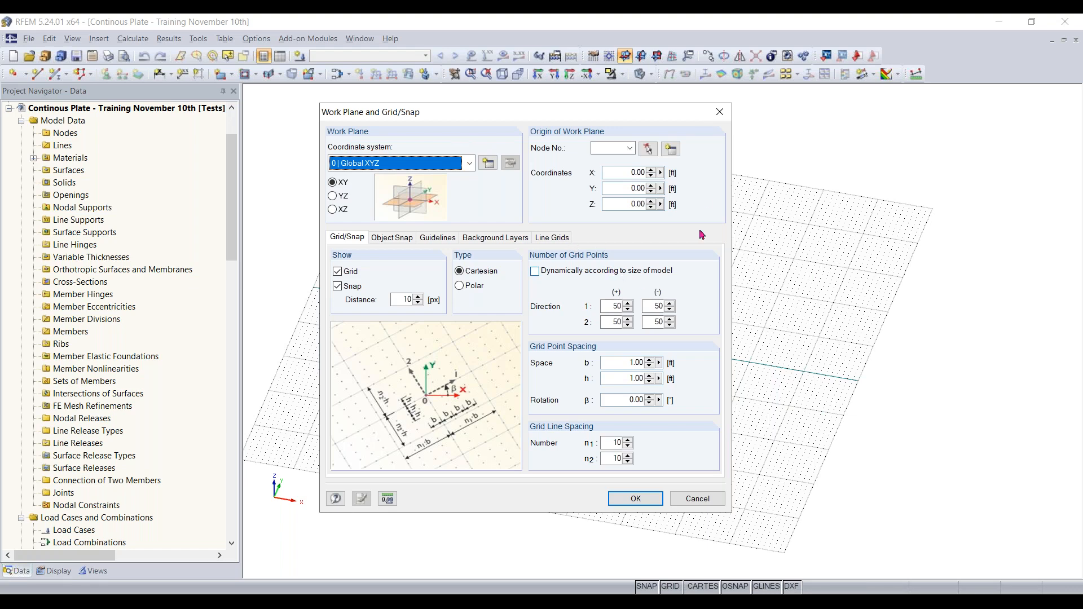
{"action": "left_click", "coordinate": [699, 499]}
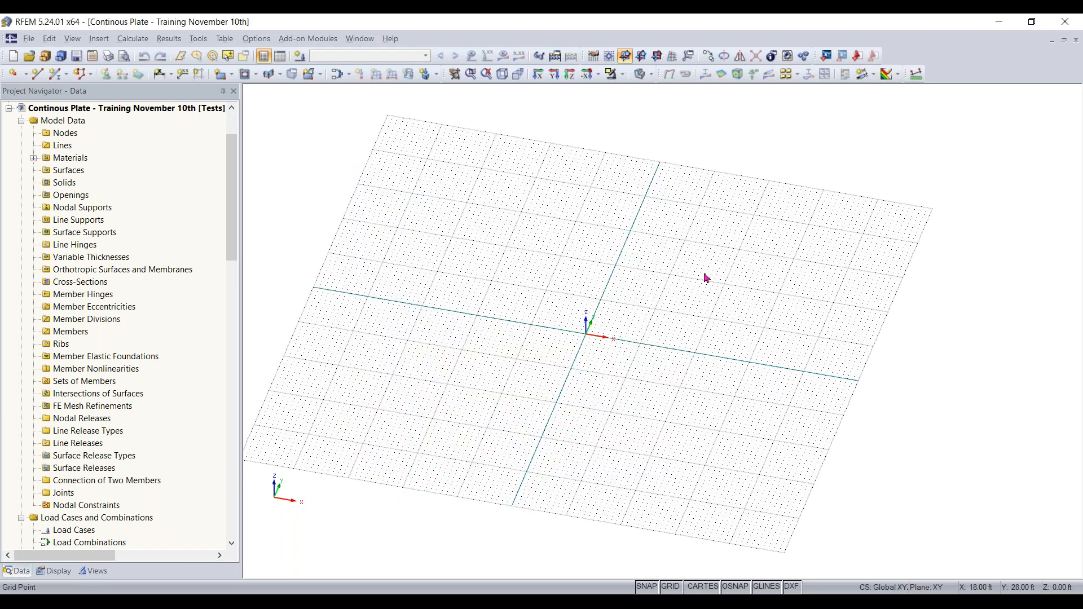
Examine the plane surface shapes available for graphical insertion in the model data.
{"action": "scroll", "coordinate": [702, 319], "scroll_direction": "up", "scroll_amount": 3}
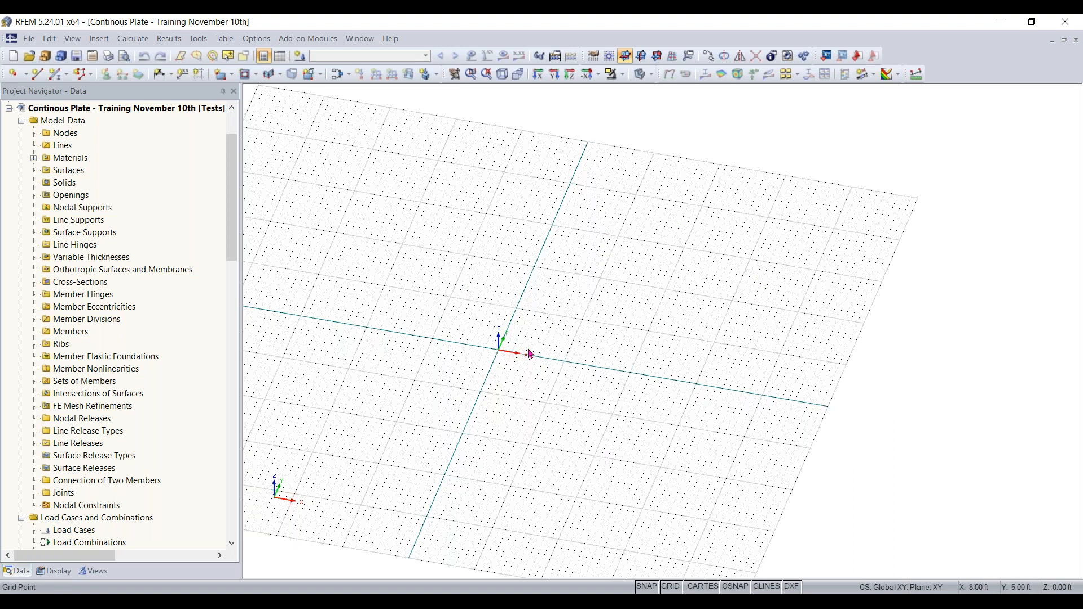
{"action": "middle_click_drag", "start_coordinate": [654, 350], "coordinate": [680, 302]}
{"action": "middle_click_drag", "start_coordinate": [680, 302], "coordinate": [598, 351], "text": "ctrl"}
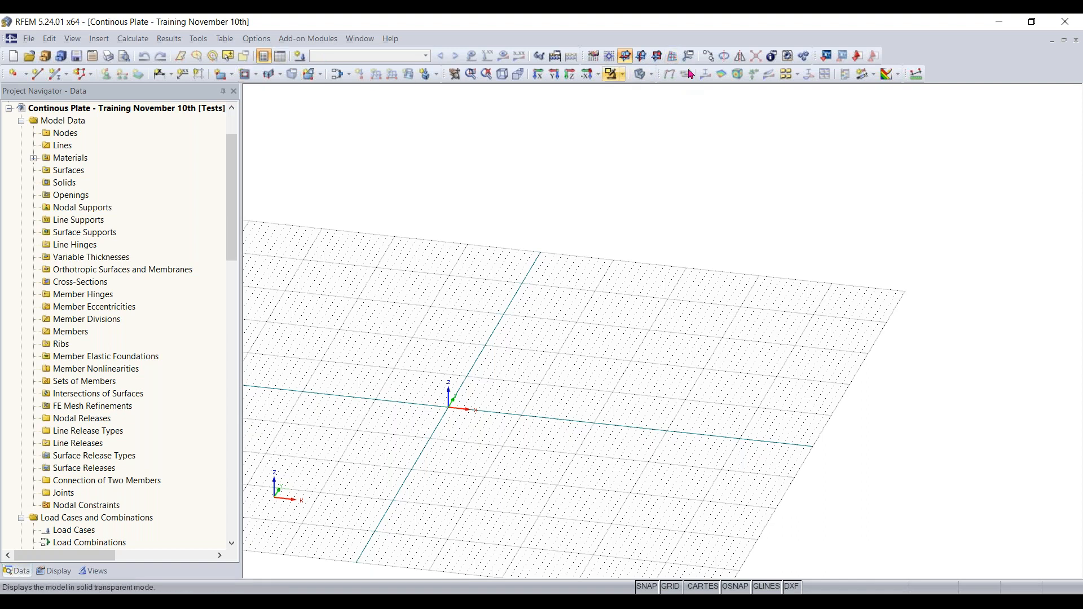
{"action": "left_click", "coordinate": [104, 42]}
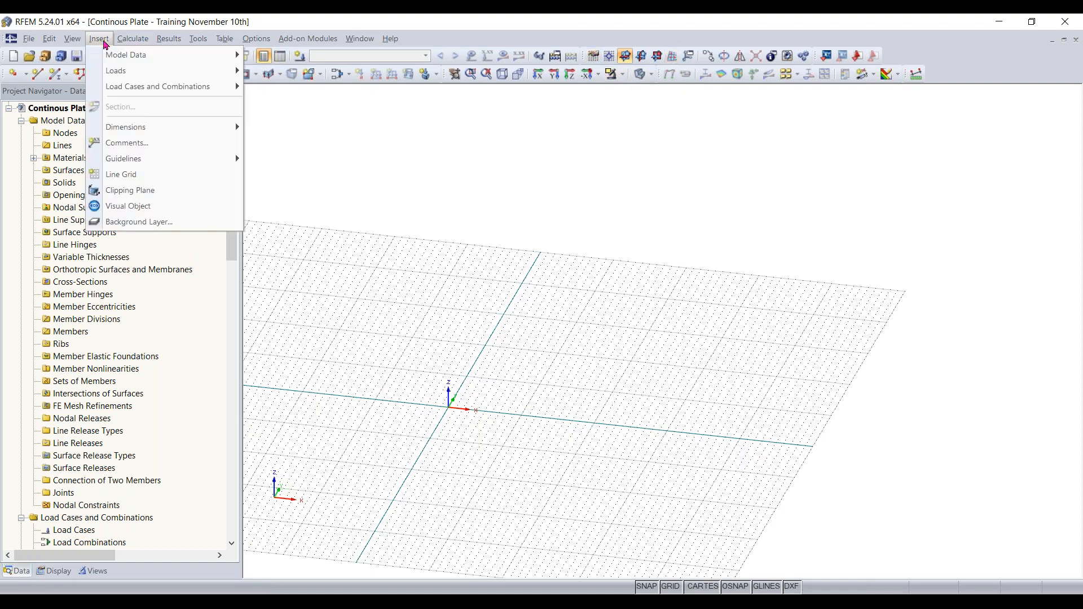
{"action": "mouse_move", "coordinate": [111, 56]}
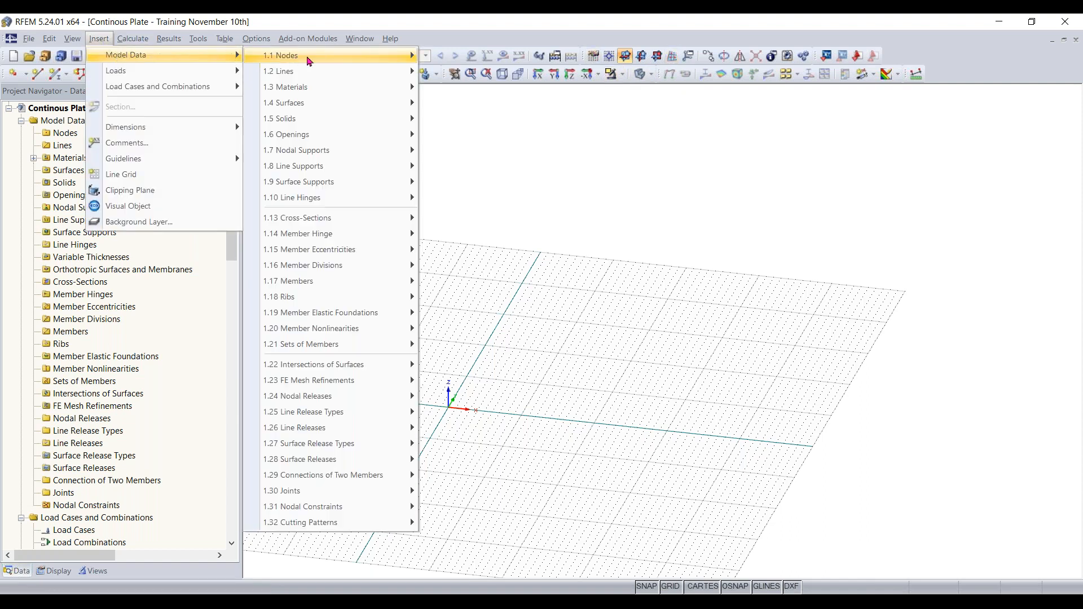
{"action": "mouse_move", "coordinate": [315, 76]}
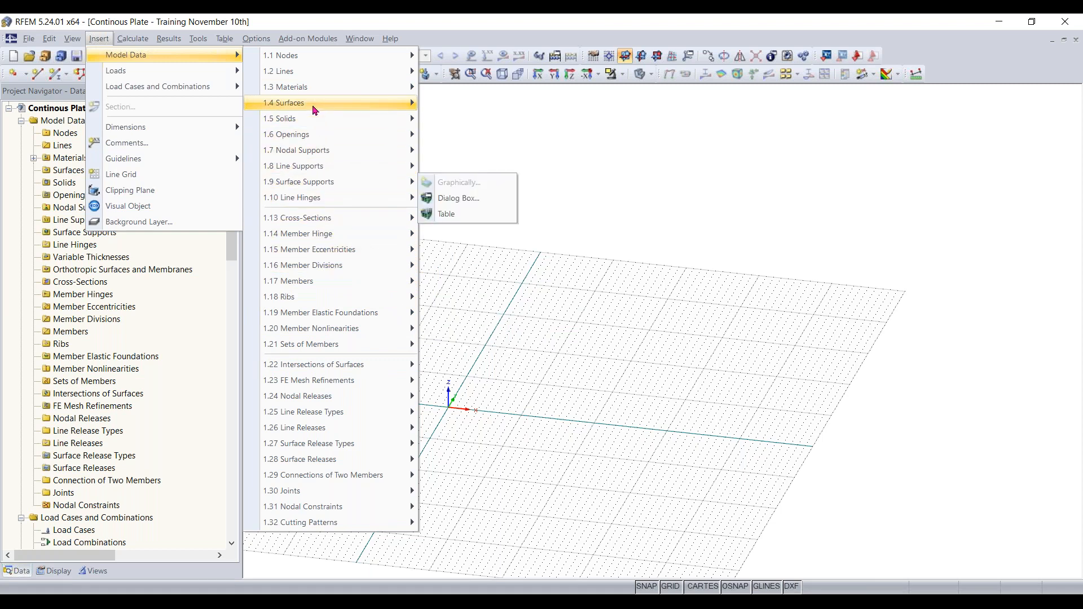
{"action": "mouse_move", "coordinate": [344, 102]}
{"action": "mouse_move", "coordinate": [484, 121]}
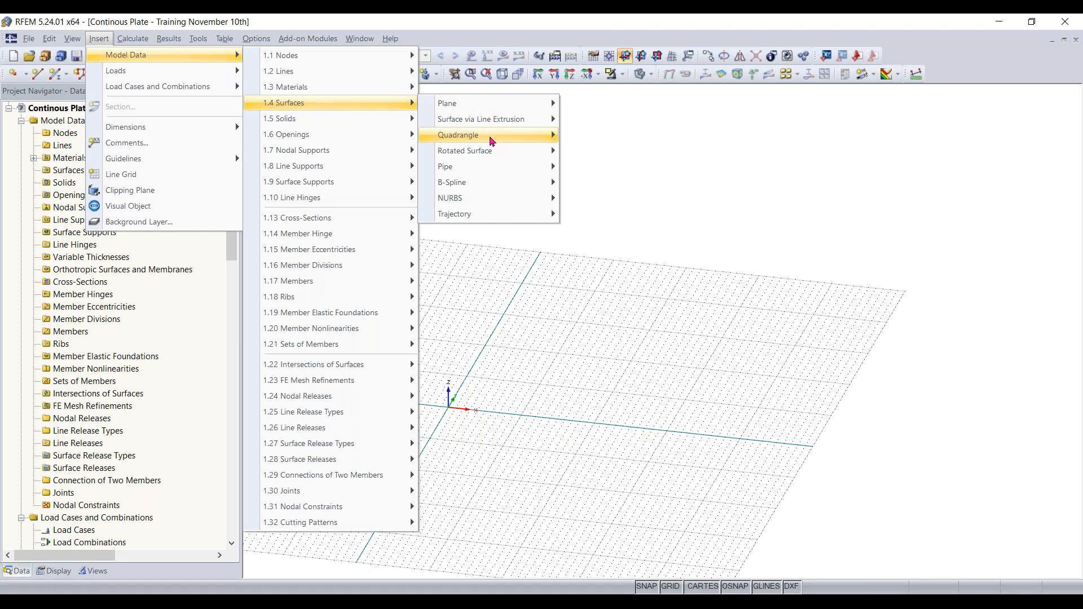
{"action": "mouse_move", "coordinate": [618, 105]}
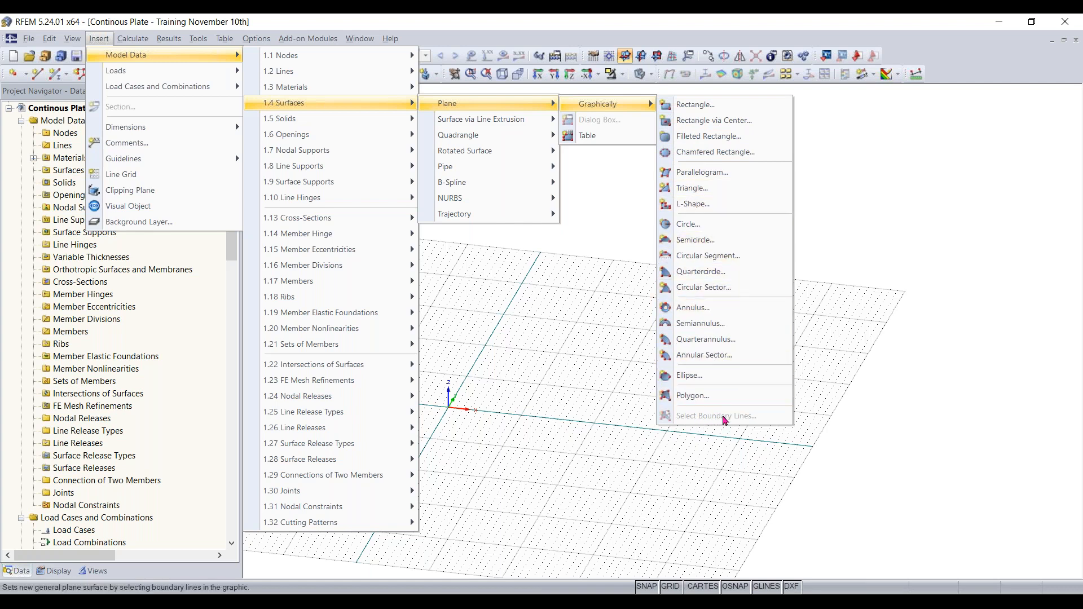
{"action": "left_click", "coordinate": [489, 342]}
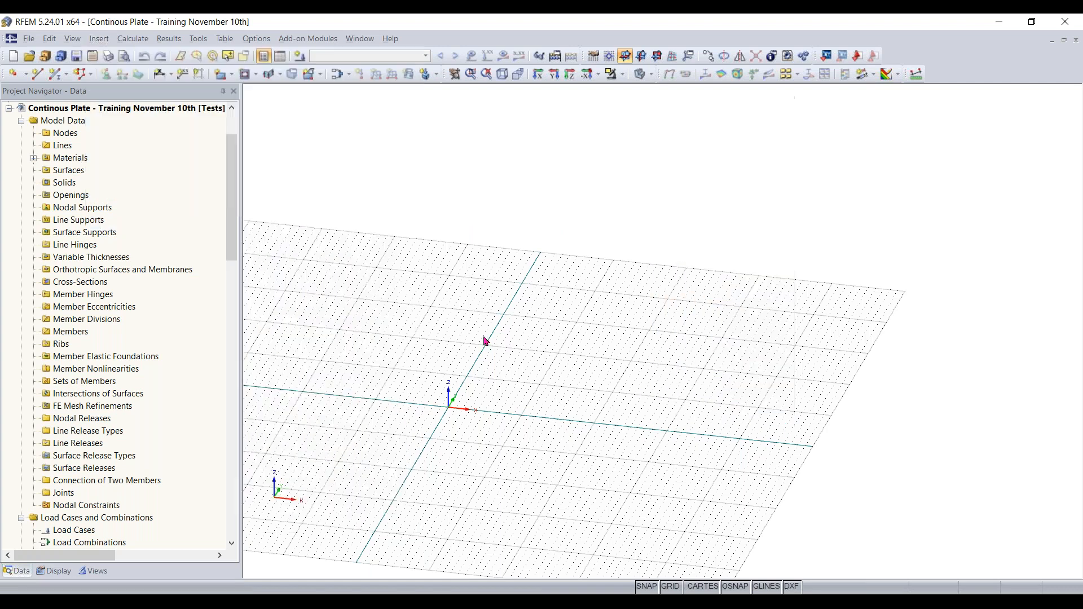
Start a new rectangular surface and filter its material library to the Concrete category group and Concrete category.
{"action": "left_click", "coordinate": [221, 76]}
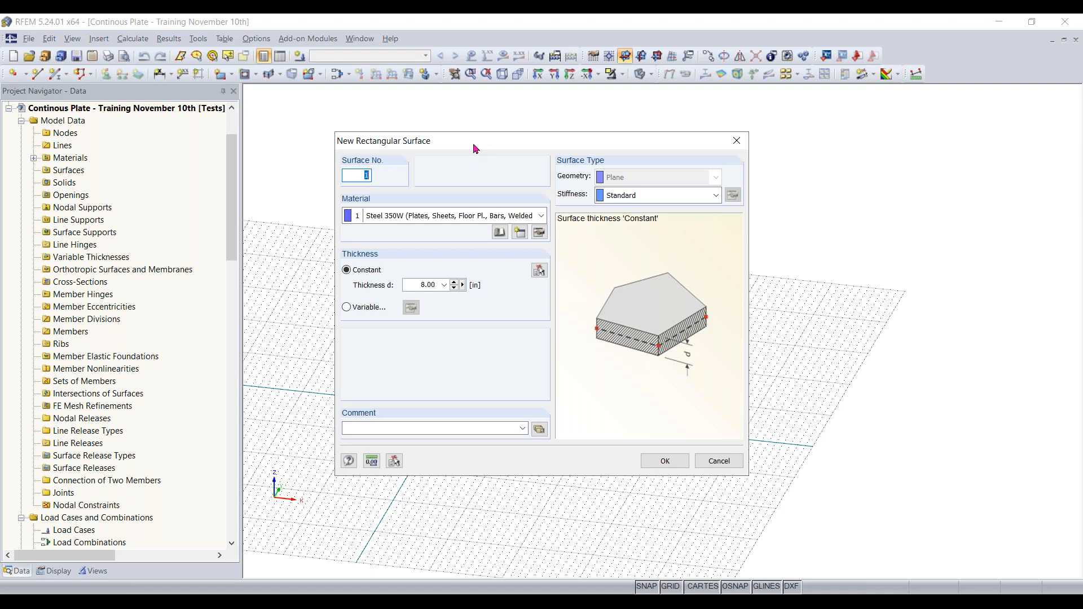
{"action": "left_click_drag", "start_coordinate": [482, 149], "coordinate": [523, 139]}
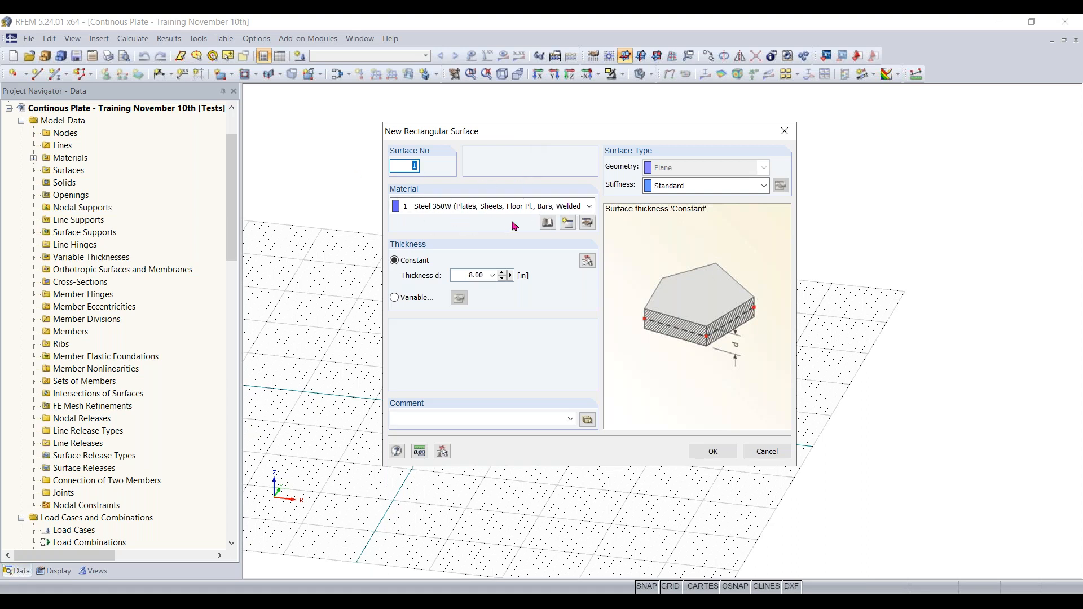
{"action": "left_click", "coordinate": [525, 207]}
{"action": "left_click", "coordinate": [527, 215]}
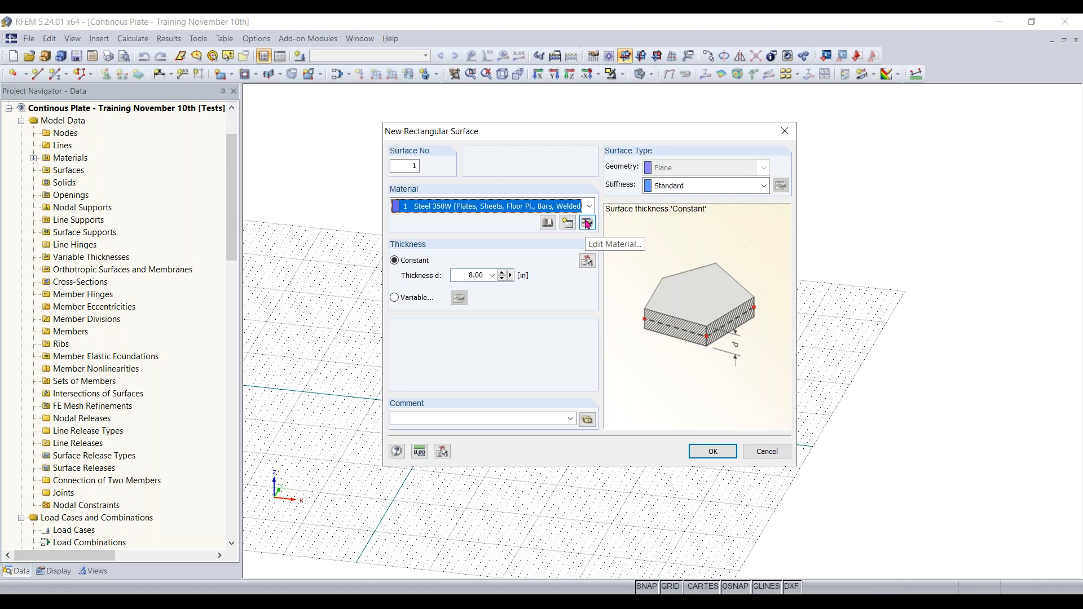
{"action": "left_click", "coordinate": [552, 226]}
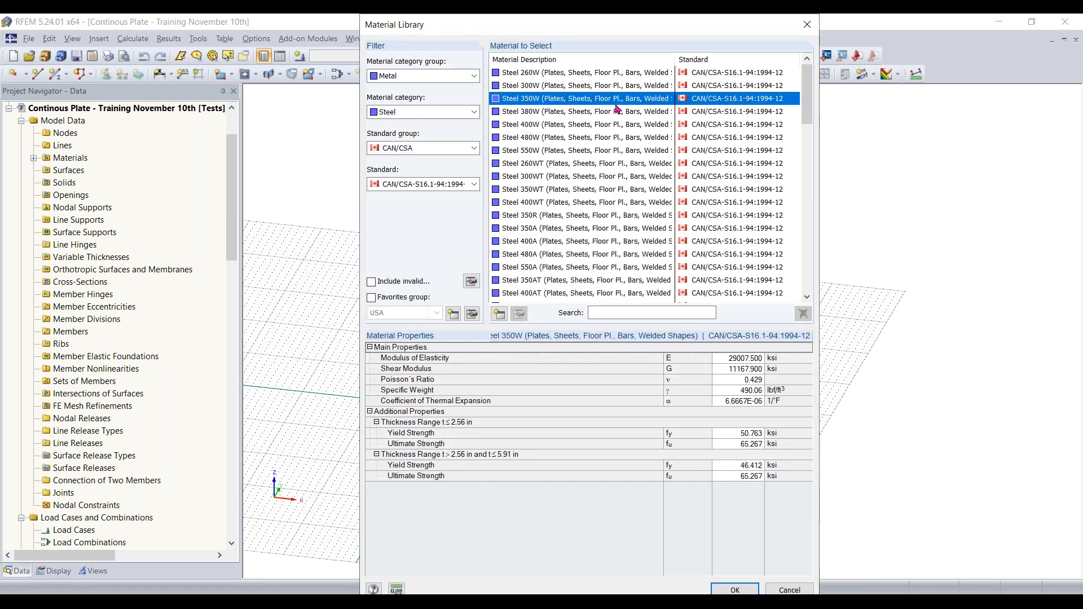
{"action": "mouse_move", "coordinate": [557, 25]}
{"action": "left_mouse_down"}
{"action": "mouse_move", "coordinate": [566, 41]}
{"action": "mouse_move", "coordinate": [529, 31]}
{"action": "mouse_move", "coordinate": [550, 34]}
{"action": "mouse_move", "coordinate": [540, 29]}
{"action": "left_mouse_up"}
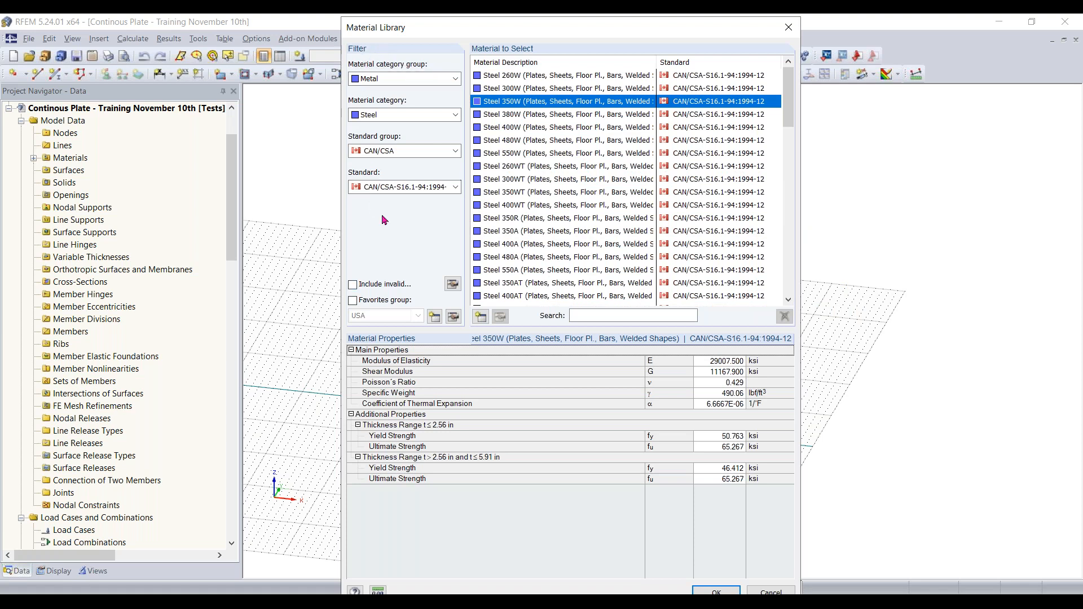
{"action": "left_click", "coordinate": [398, 84]}
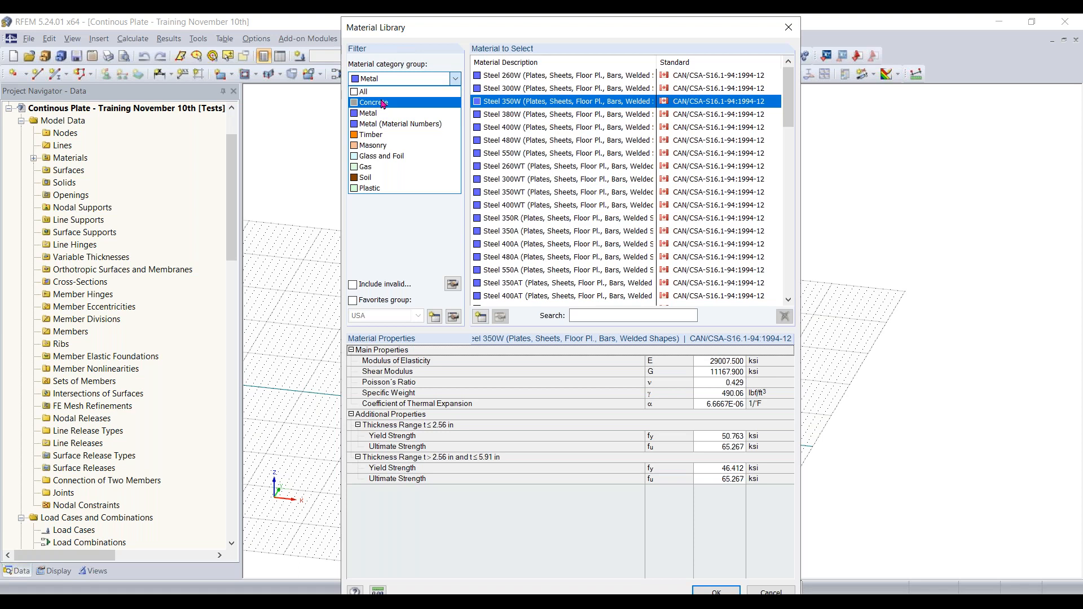
{"action": "left_click", "coordinate": [383, 103]}
{"action": "left_click", "coordinate": [387, 114]}
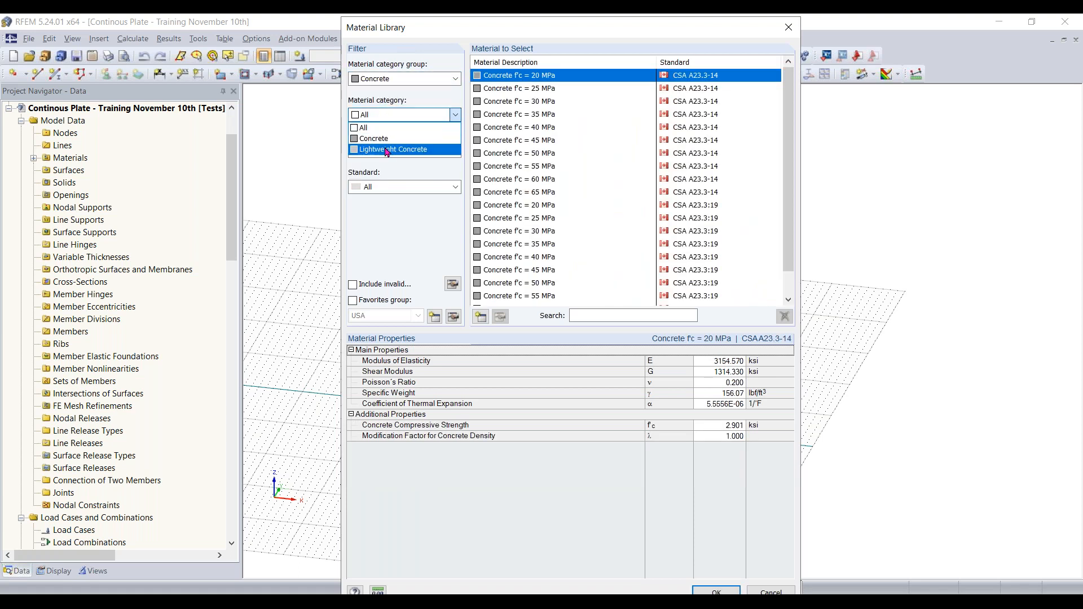
{"action": "left_click", "coordinate": [387, 138]}
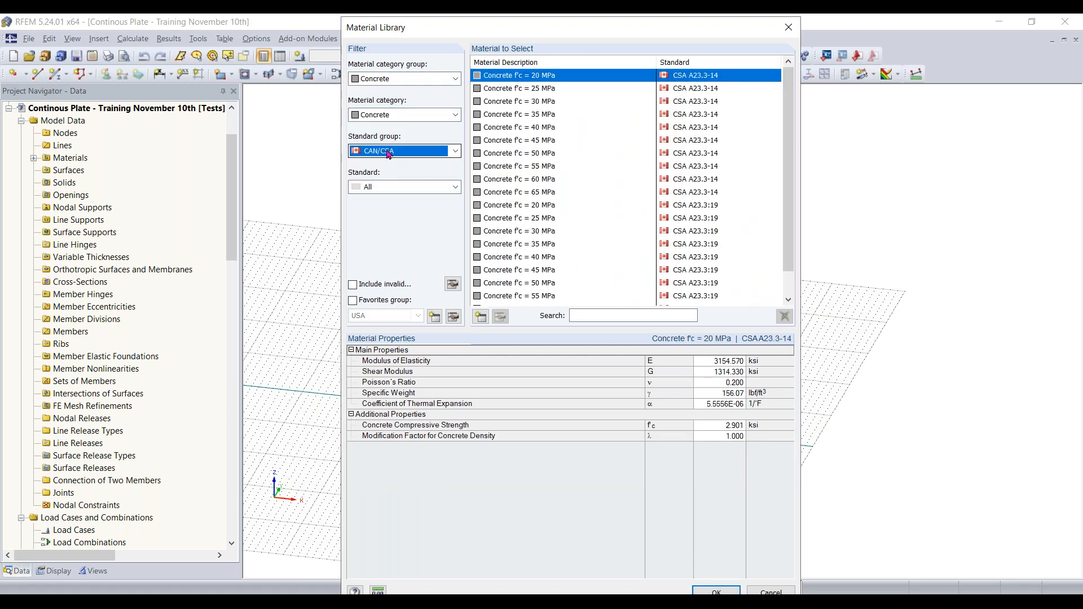
Filter the materials to standard group ACI and standard ACI 318-19, and assign Concrete f'c = 4000 psi to the surface.
{"action": "left_click", "coordinate": [389, 152]}
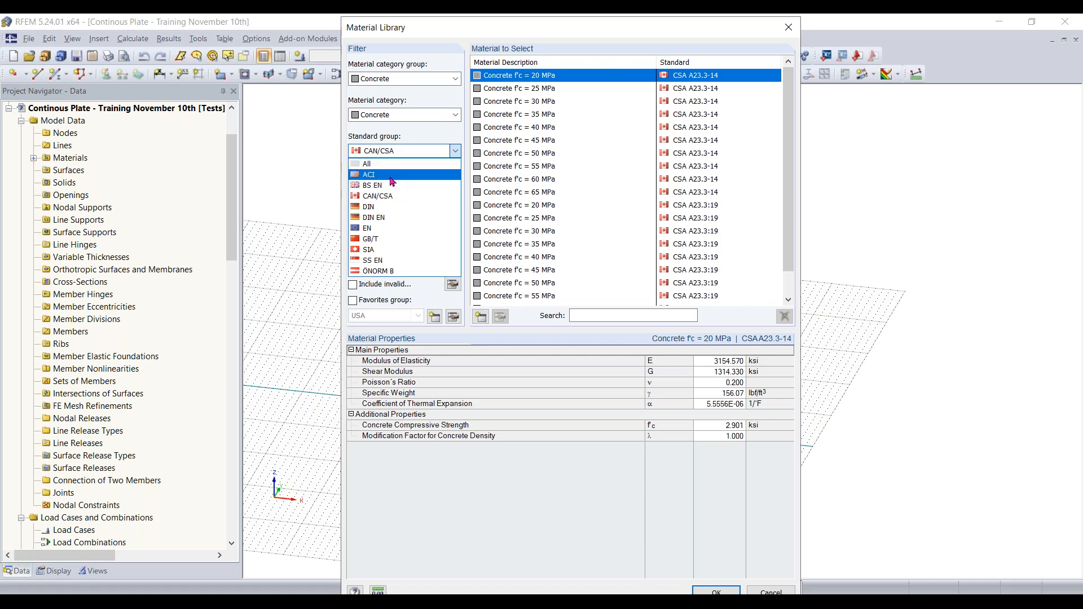
{"action": "left_click", "coordinate": [392, 176]}
{"action": "left_click", "coordinate": [401, 152]}
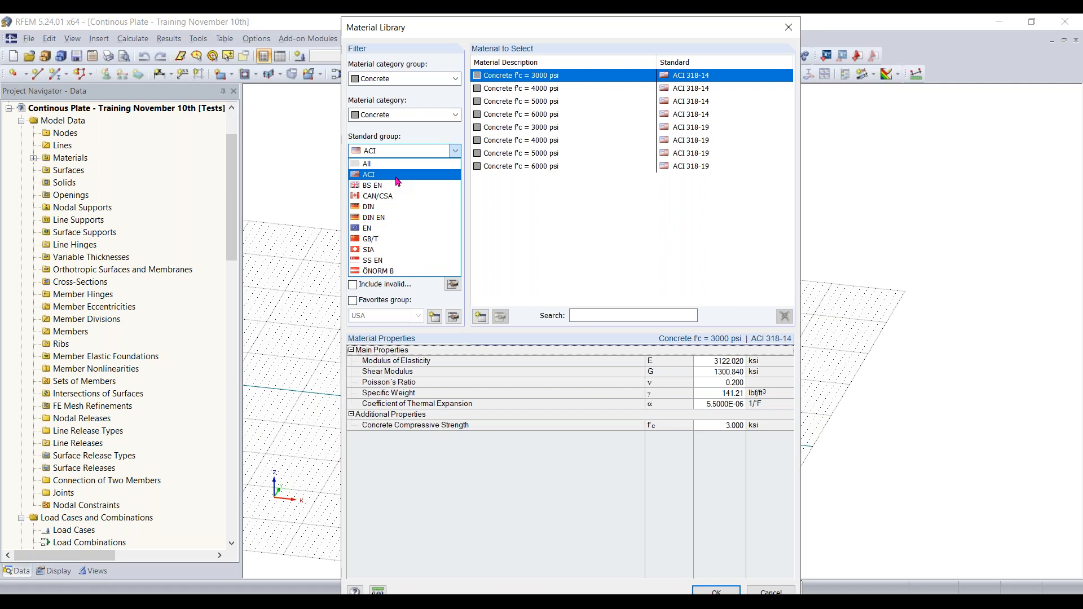
{"action": "left_click", "coordinate": [398, 174]}
{"action": "left_click", "coordinate": [401, 187]}
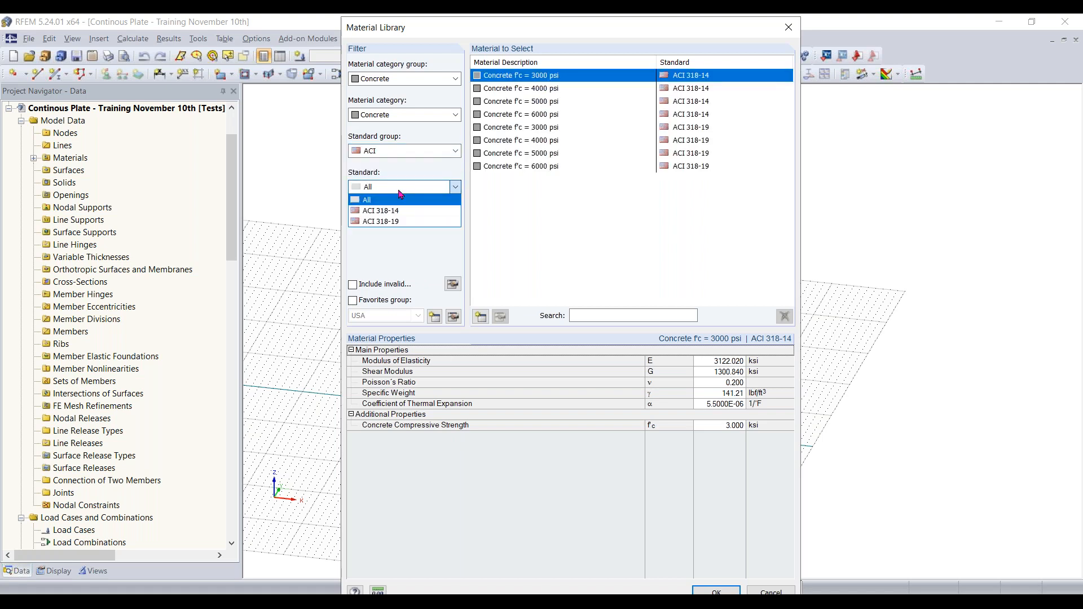
{"action": "left_click", "coordinate": [406, 224]}
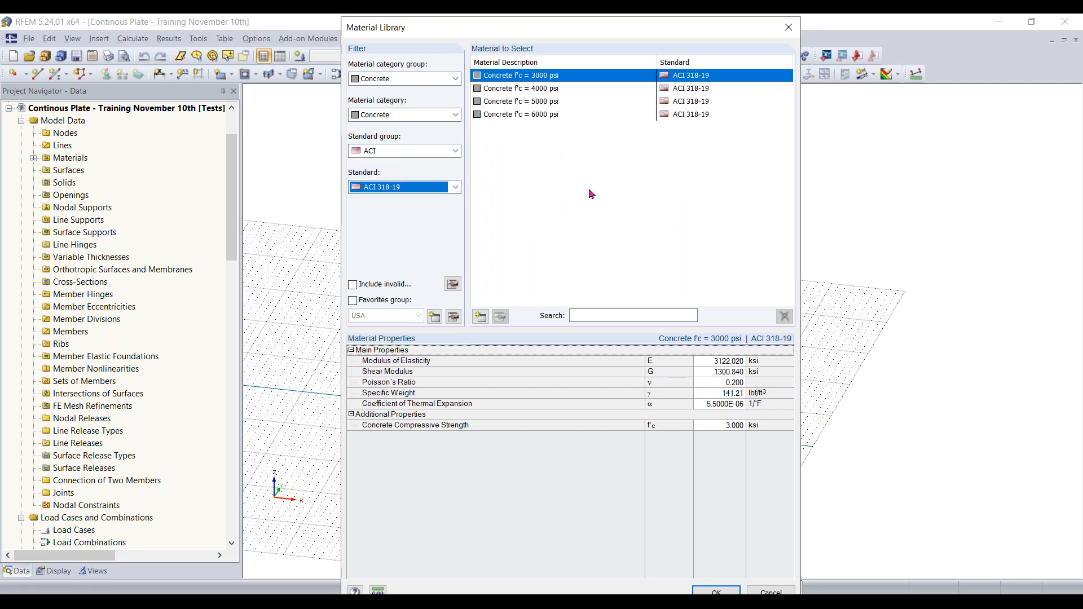
{"action": "left_click", "coordinate": [541, 89]}
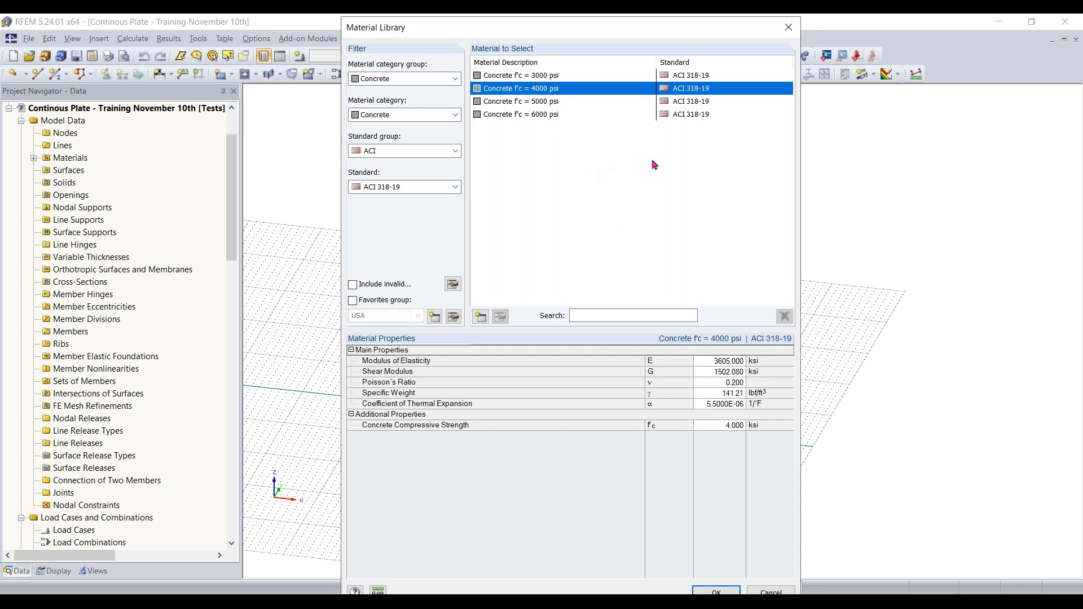
{"action": "left_click", "coordinate": [715, 591]}
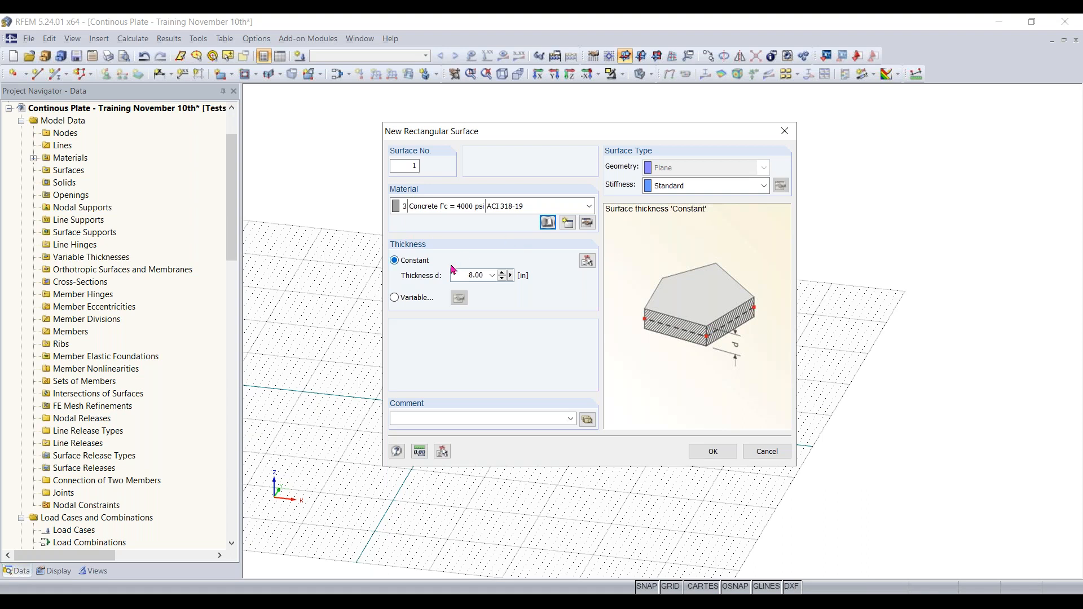
Set the constant surface thickness to 12 in and draw the rectangle from the origin toward positive X and Y.
{"action": "left_click_drag", "start_coordinate": [459, 276], "coordinate": [507, 276]}
{"action": "type", "text": "12"}
{"action": "left_click", "coordinate": [709, 453]}
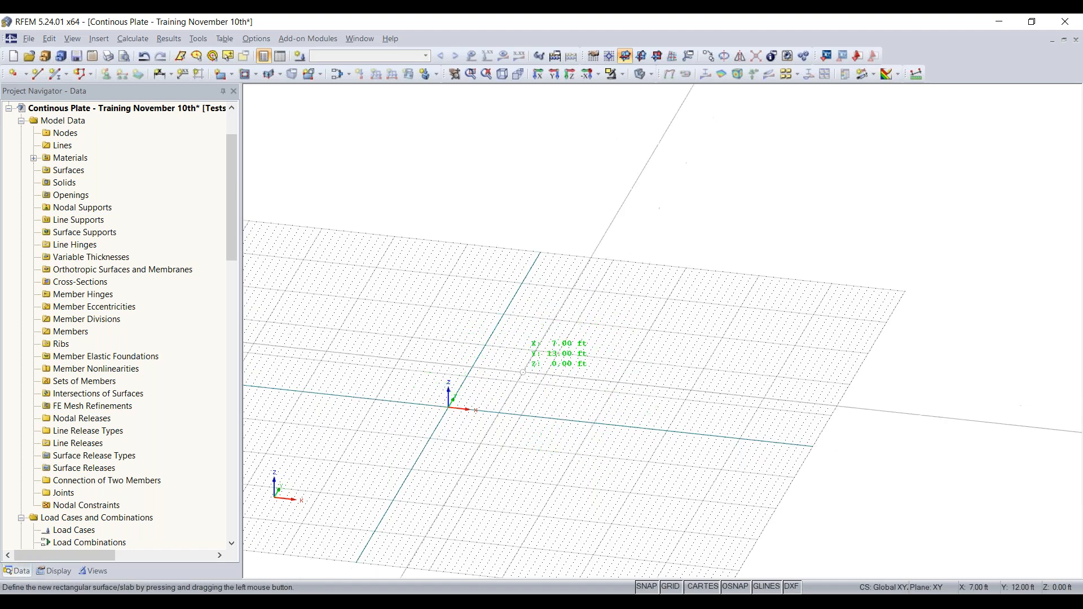
{"action": "middle_click_drag", "start_coordinate": [509, 389], "coordinate": [520, 493], "text": "ctrl"}
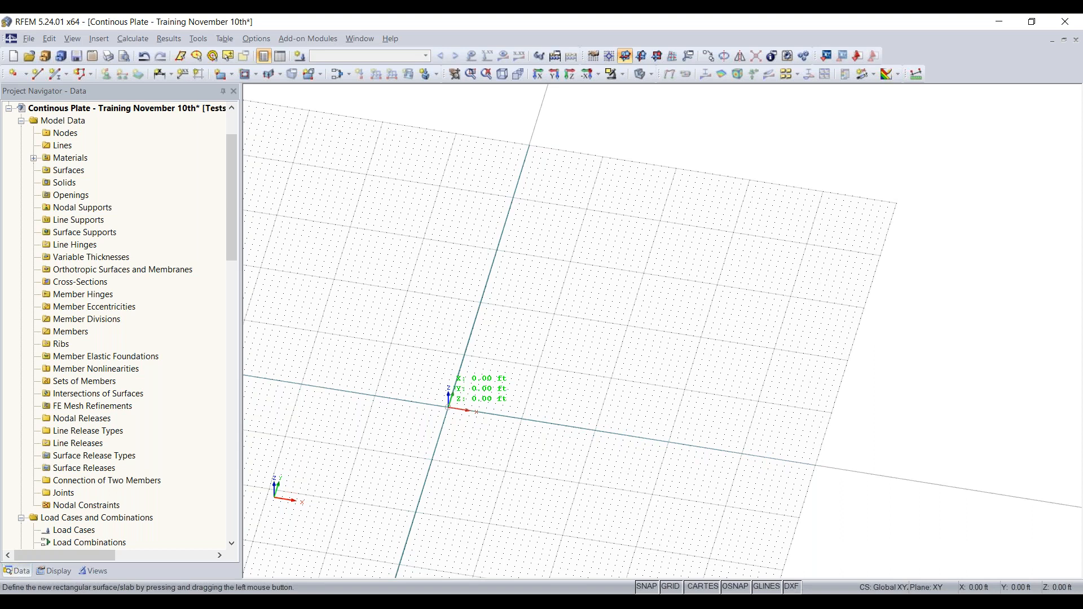
{"action": "left_click", "coordinate": [448, 406]}
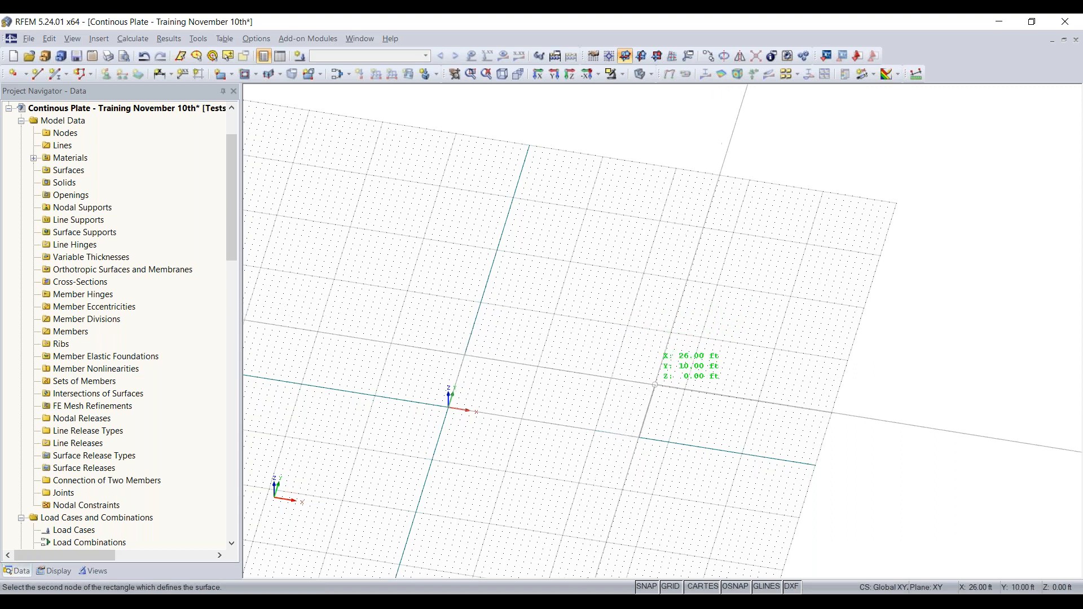
{"action": "left_click", "coordinate": [707, 365]}
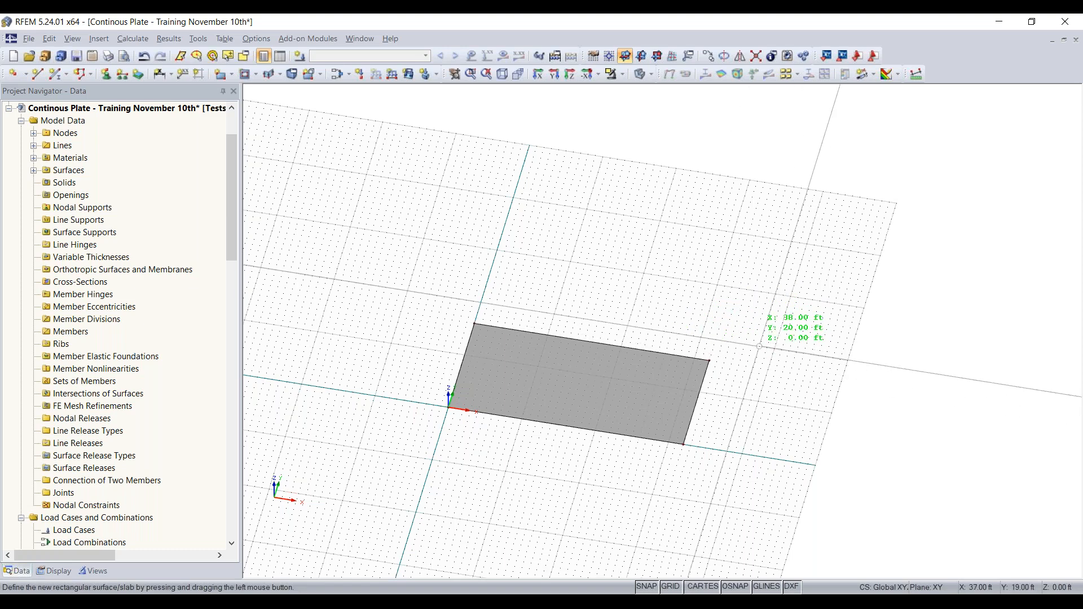
{"action": "key", "text": "Escape"}
Copy the rectangular surface once with a displacement of 37 ft in Y.
{"action": "middle_click_drag", "start_coordinate": [752, 478], "coordinate": [686, 433], "text": "ctrl"}
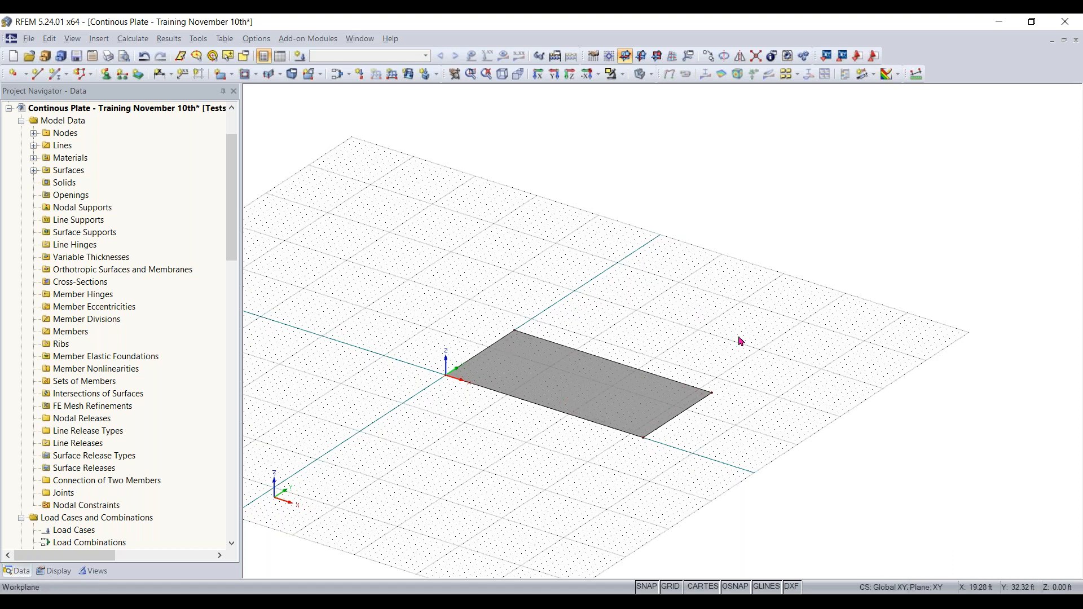
{"action": "middle_click_drag", "start_coordinate": [596, 490], "coordinate": [598, 514], "text": "ctrl"}
{"action": "scroll", "coordinate": [612, 484], "scroll_direction": "up", "scroll_amount": 1}
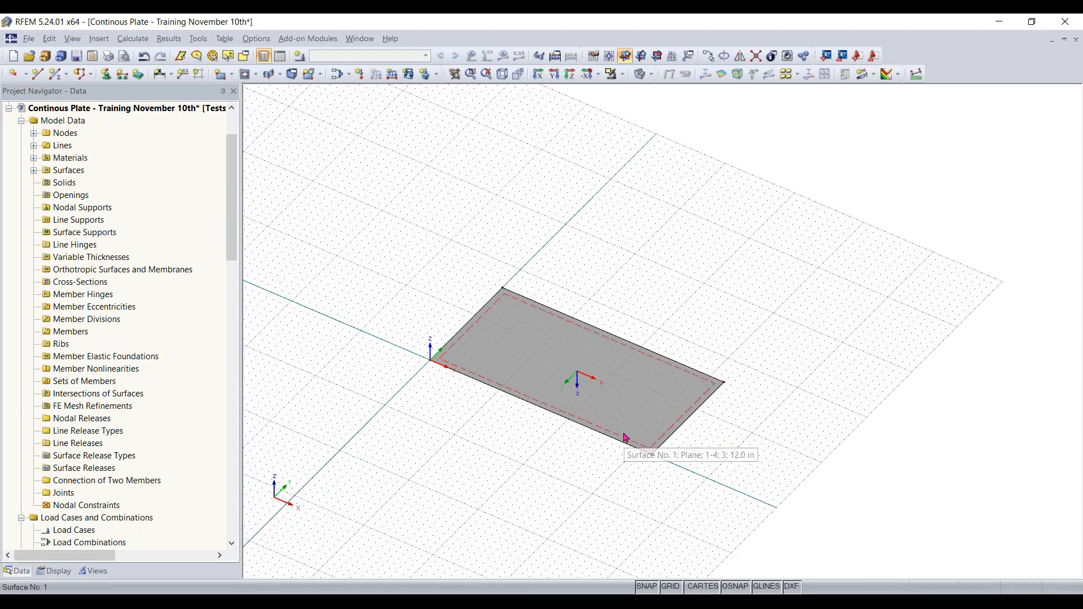
{"action": "scroll", "coordinate": [626, 440], "scroll_direction": "up", "scroll_amount": 2}
{"action": "left_click_drag", "start_coordinate": [818, 147], "coordinate": [345, 512]}
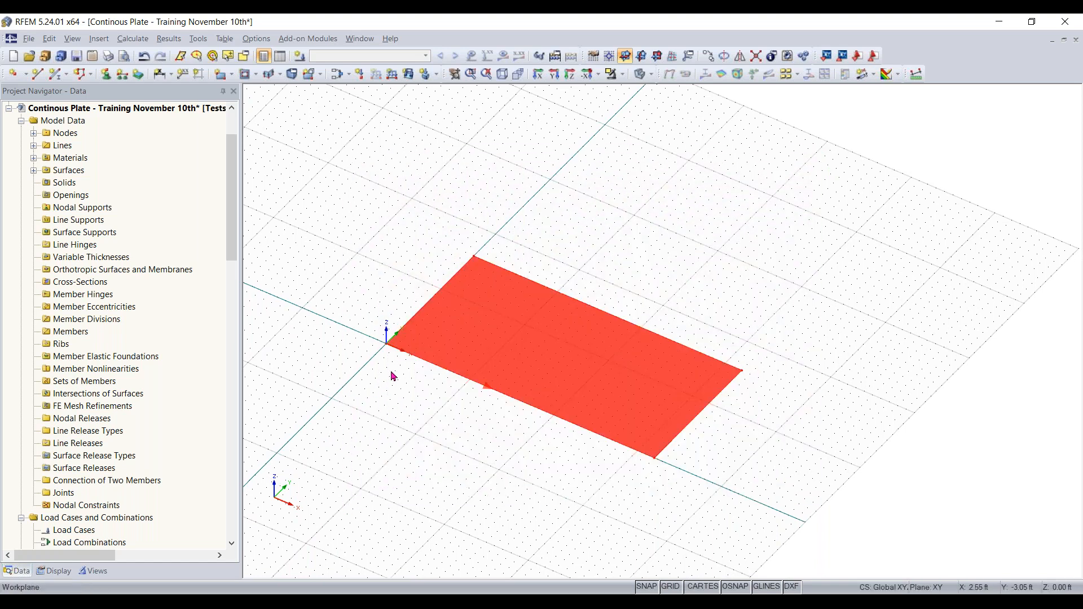
{"action": "left_click", "coordinate": [709, 59]}
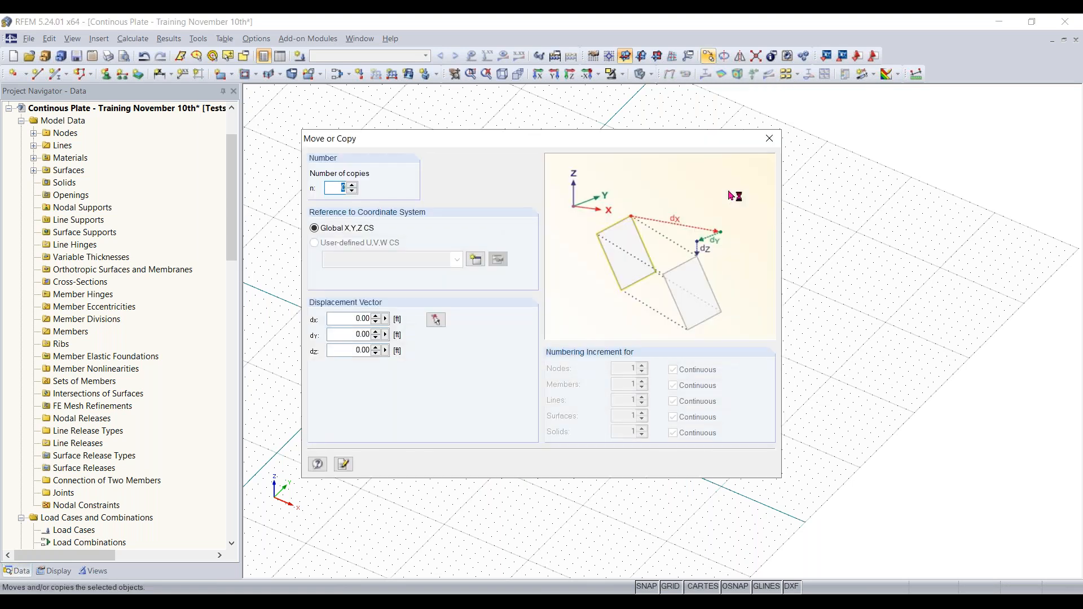
{"action": "left_click", "coordinate": [352, 185]}
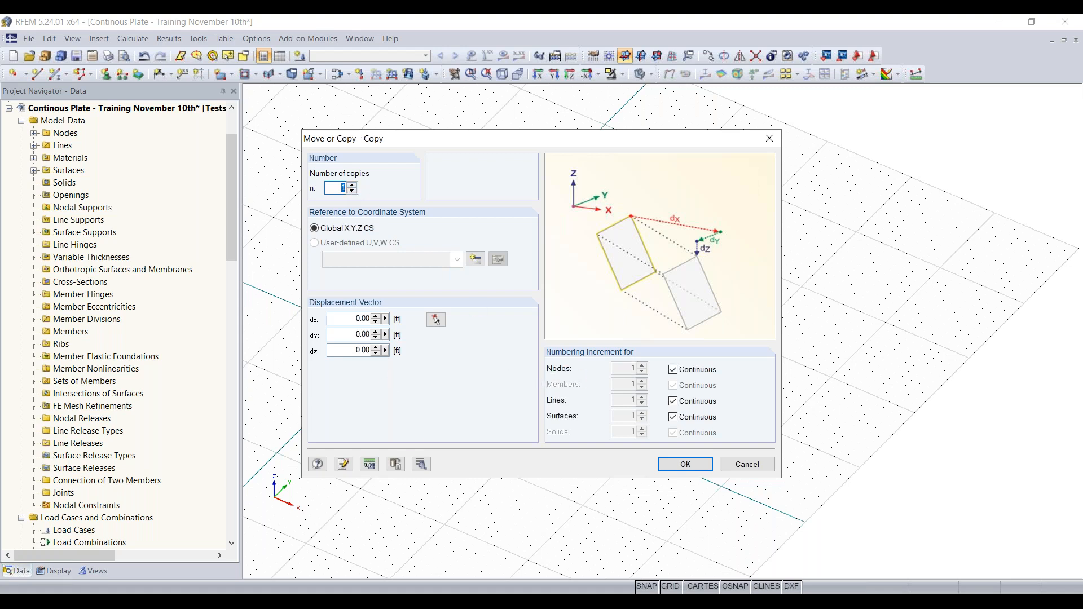
{"action": "left_click", "coordinate": [343, 335]}
{"action": "type", "text": "37"}
{"action": "left_click_drag", "start_coordinate": [393, 143], "coordinate": [399, 156]}
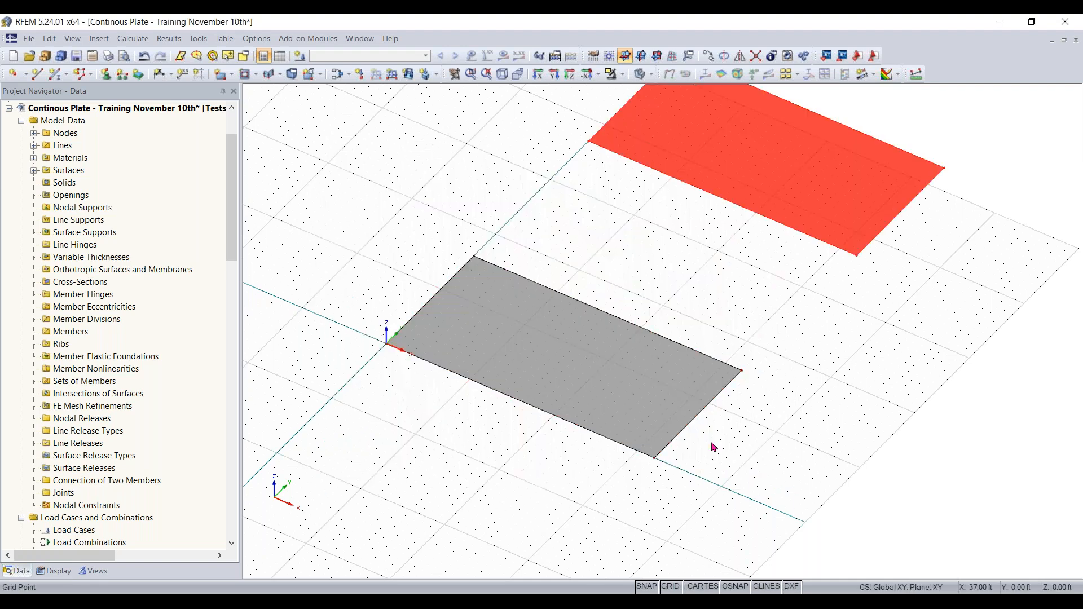
{"action": "middle_click_drag", "start_coordinate": [754, 299], "coordinate": [873, 201], "text": "ctrl"}
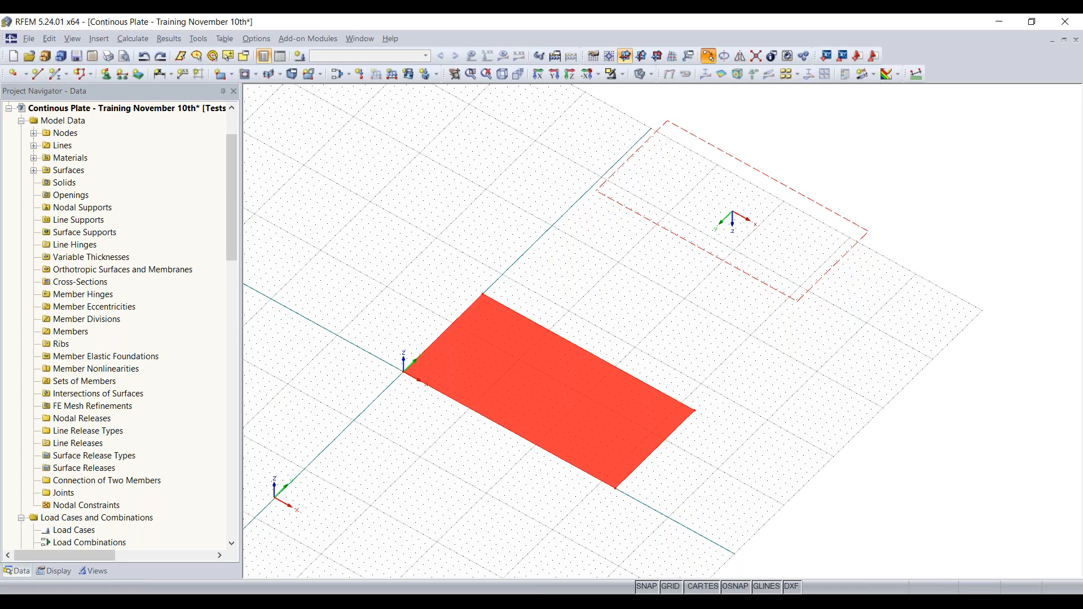
Create one copy of the original rectangular surface displaced 21 ft in Y.
{"action": "left_click", "coordinate": [708, 56]}
{"action": "double_click", "coordinate": [352, 334]}
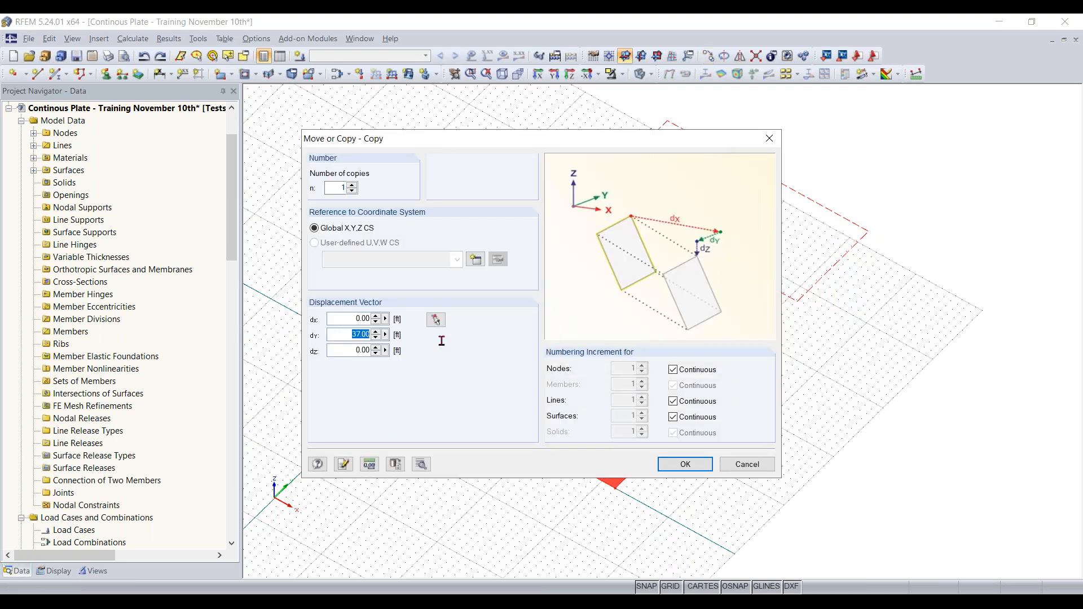
{"action": "key", "text": "BackSpace"}
{"action": "key", "text": "Return"}
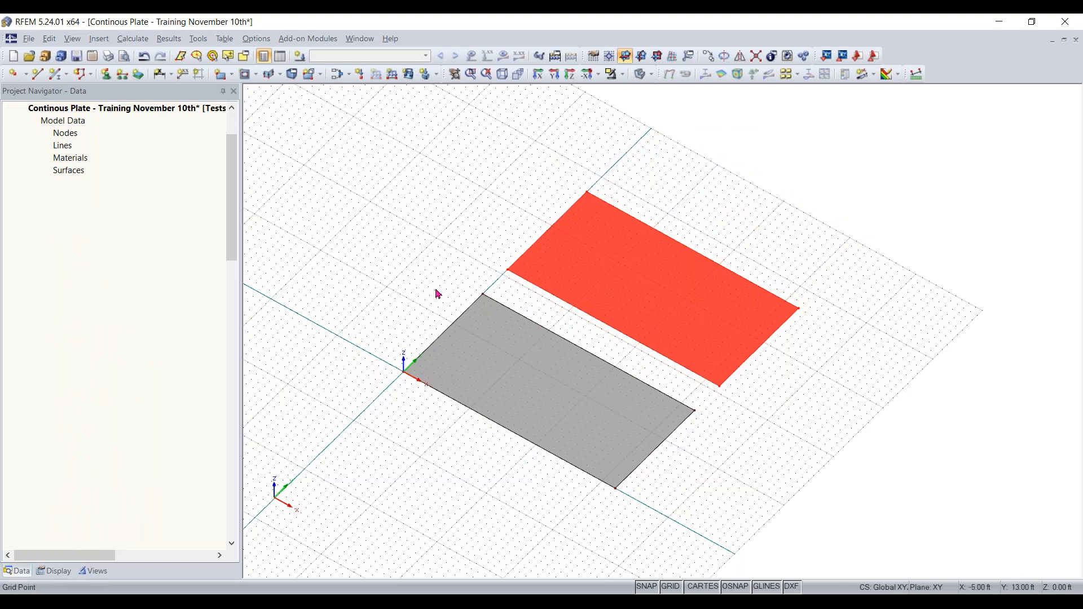
{"action": "left_click", "coordinate": [439, 291]}
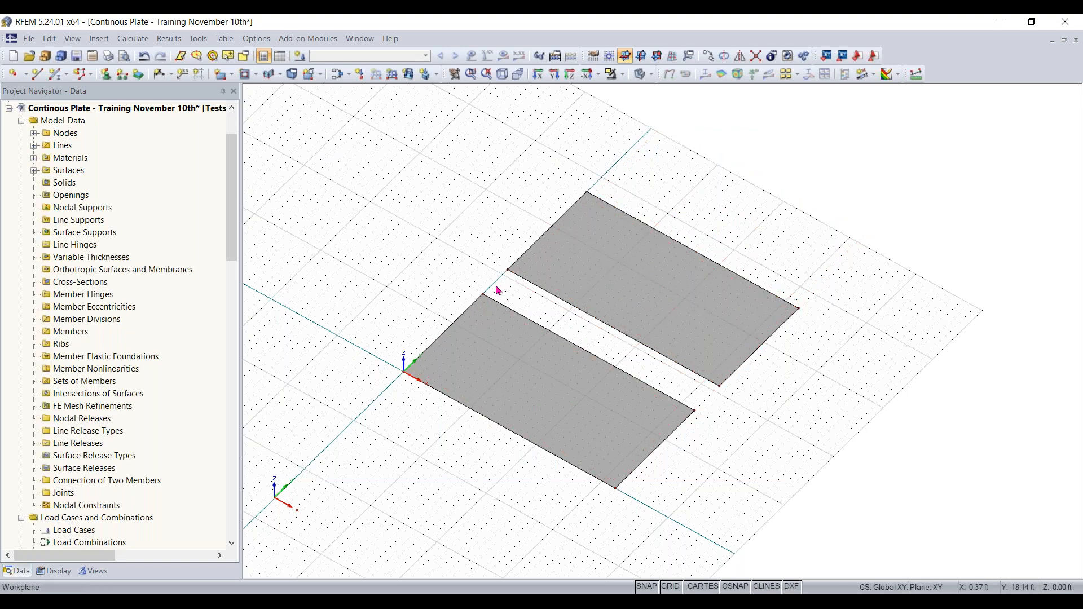
Make a graphical copy of the second surface along positive Y, placing its nearest Y-axis corner at X 0, Y 41 ft.
{"action": "scroll", "coordinate": [499, 290], "scroll_direction": "up", "scroll_amount": 2}
{"action": "scroll", "coordinate": [498, 291], "scroll_direction": "up", "scroll_amount": 1}
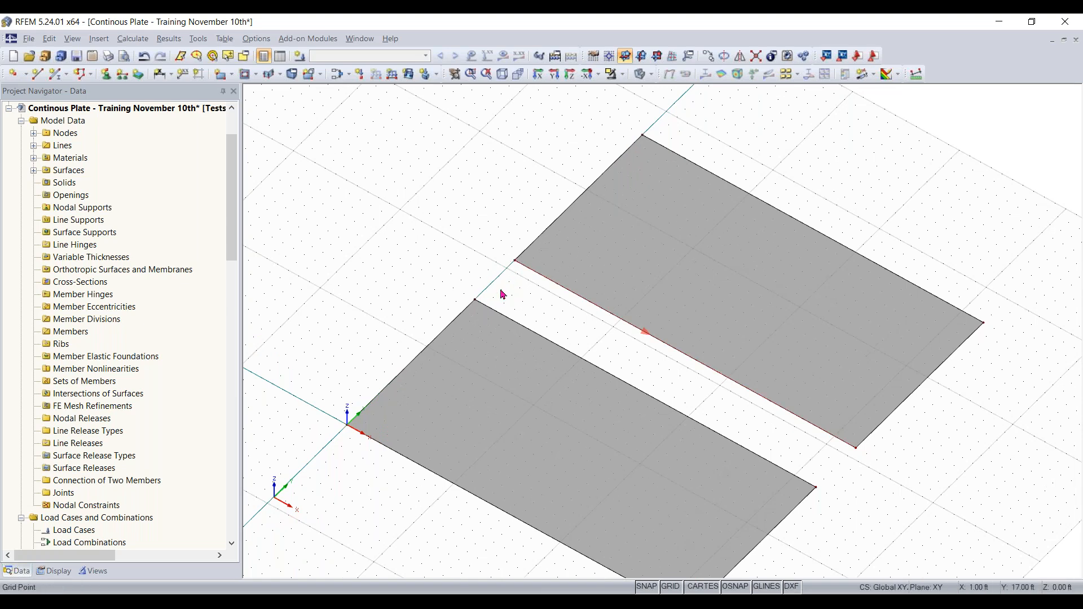
{"action": "scroll", "coordinate": [686, 372], "scroll_direction": "down", "scroll_amount": 3}
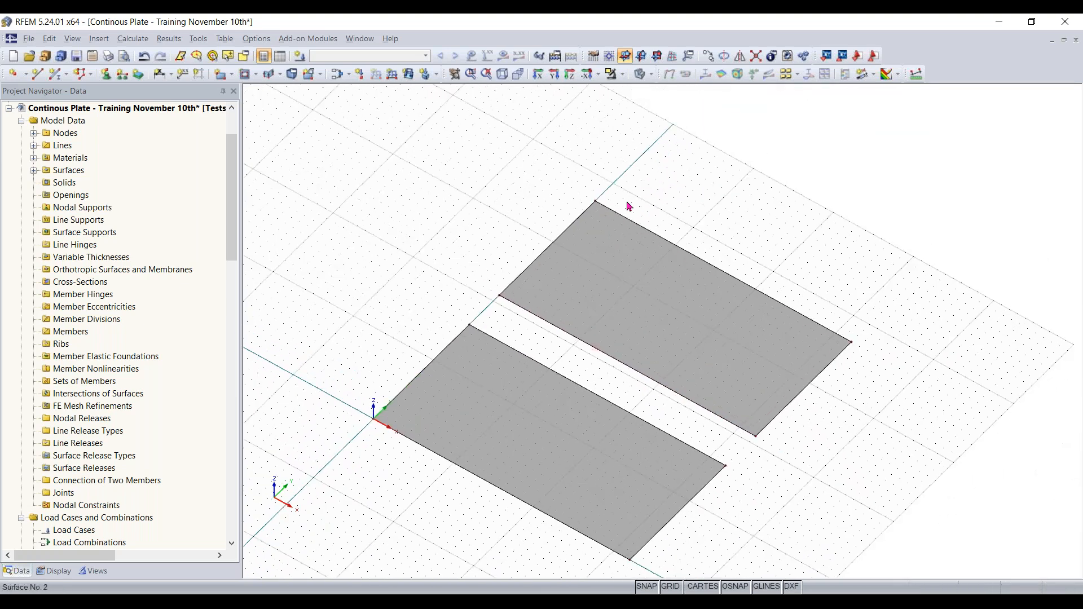
{"action": "scroll", "coordinate": [863, 404], "scroll_direction": "down", "scroll_amount": 2}
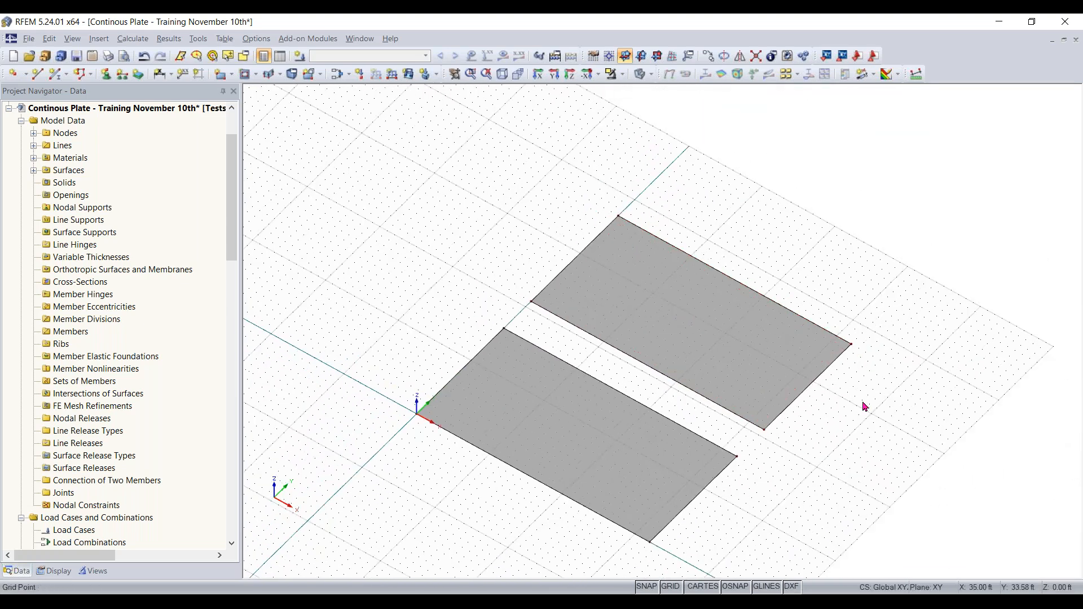
{"action": "middle_click_drag", "start_coordinate": [840, 415], "coordinate": [807, 384], "text": "ctrl"}
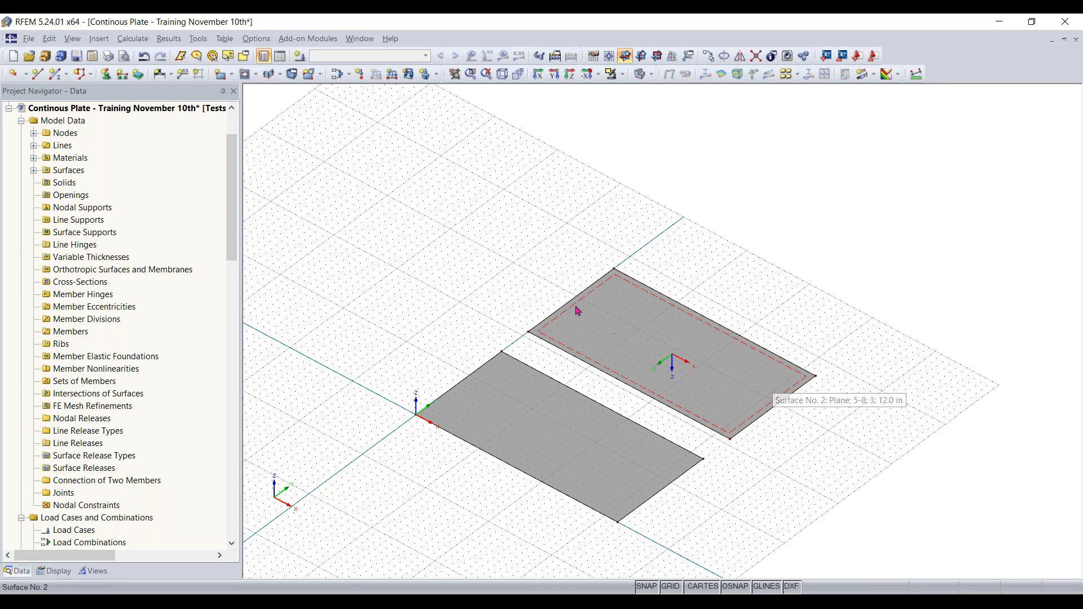
{"action": "middle_click_drag", "start_coordinate": [718, 269], "coordinate": [621, 292], "text": "ctrl"}
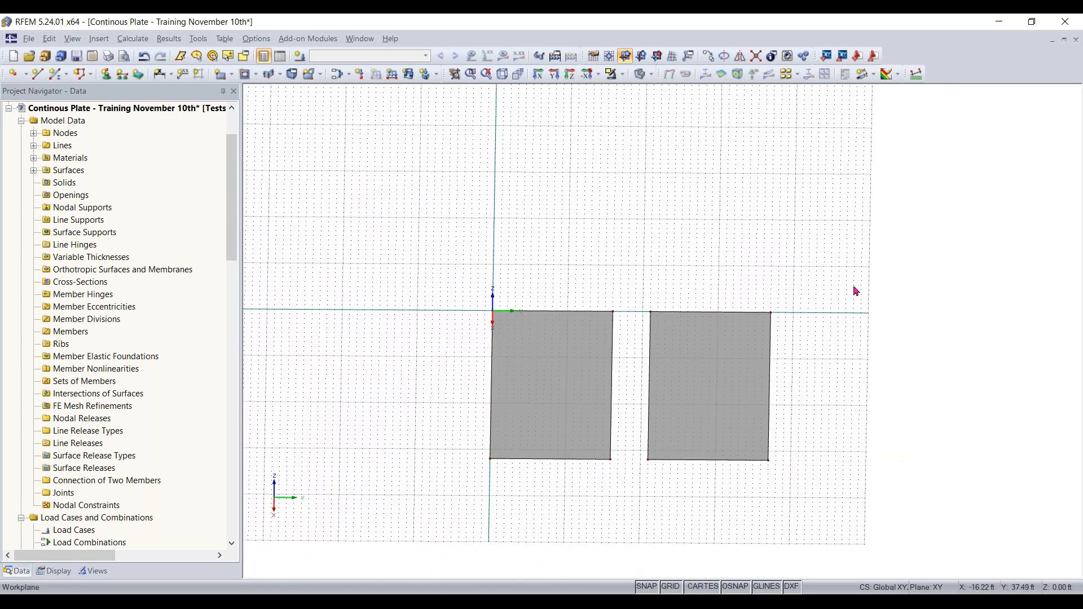
{"action": "left_click_drag", "start_coordinate": [803, 275], "coordinate": [639, 500]}
{"action": "middle_click_drag", "start_coordinate": [609, 500], "coordinate": [753, 489], "text": "ctrl"}
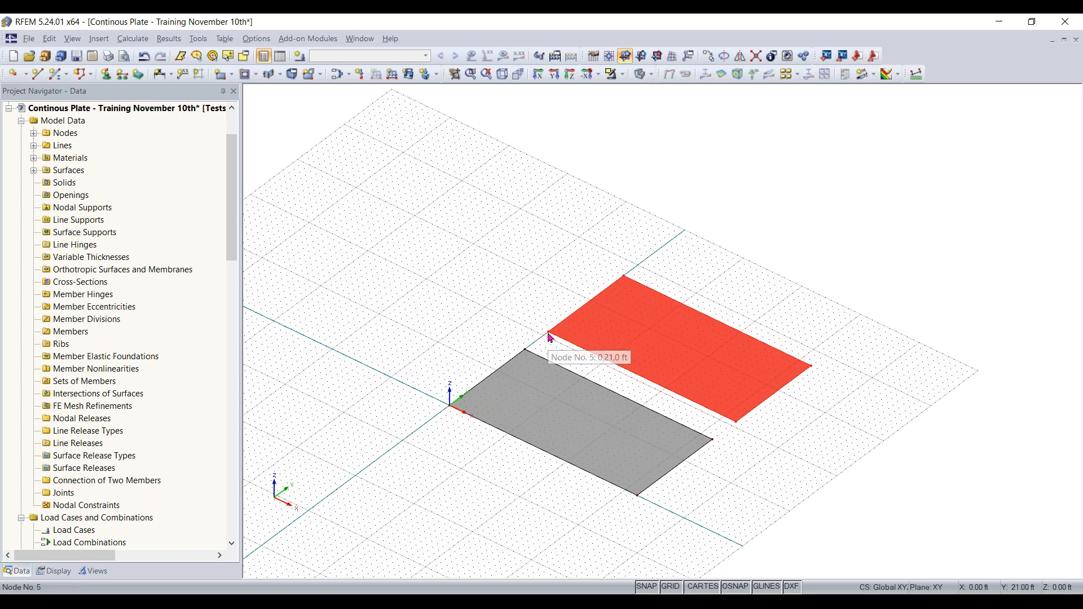
{"action": "left_click_drag", "start_coordinate": [549, 338], "coordinate": [646, 267]}
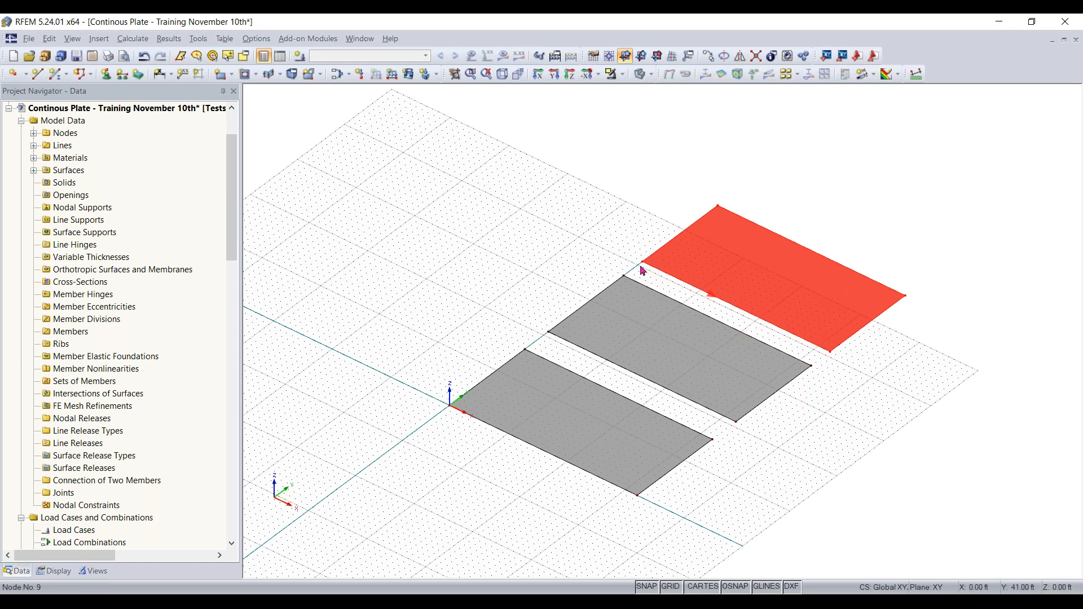
Shift the third surface off the Y axis and back, leaving equal gaps between the three plates.
{"action": "left_click_drag", "start_coordinate": [646, 267], "coordinate": [361, 199]}
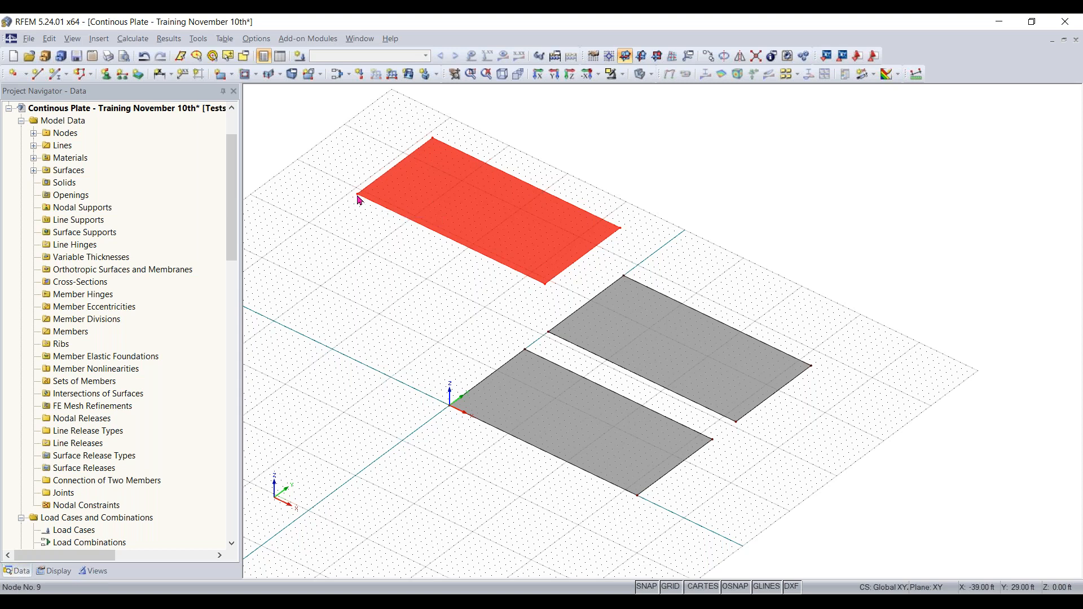
{"action": "left_click_drag", "start_coordinate": [382, 200], "coordinate": [649, 259]}
{"action": "left_click", "coordinate": [739, 468]}
{"action": "scroll", "coordinate": [787, 501], "scroll_direction": "down", "scroll_amount": 1}
{"action": "middle_click_drag", "start_coordinate": [787, 501], "coordinate": [768, 442]}
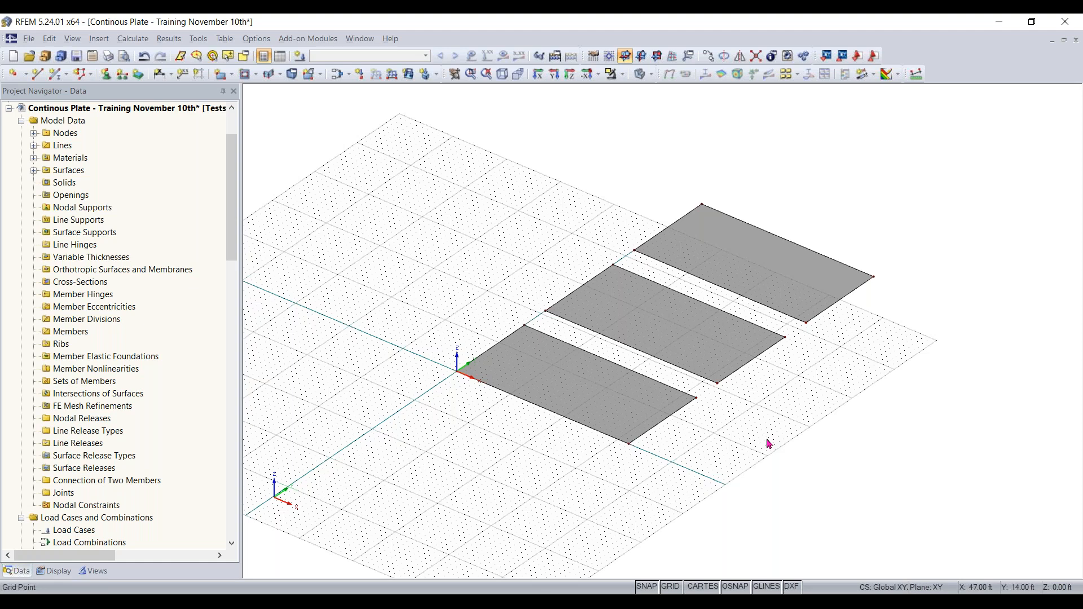
Select all three surfaces and move them together along negative Y so the middle plate's corner sits at the origin.
{"action": "middle_click_drag", "start_coordinate": [532, 458], "coordinate": [608, 454]}
{"action": "left_click_drag", "start_coordinate": [956, 189], "coordinate": [468, 516]}
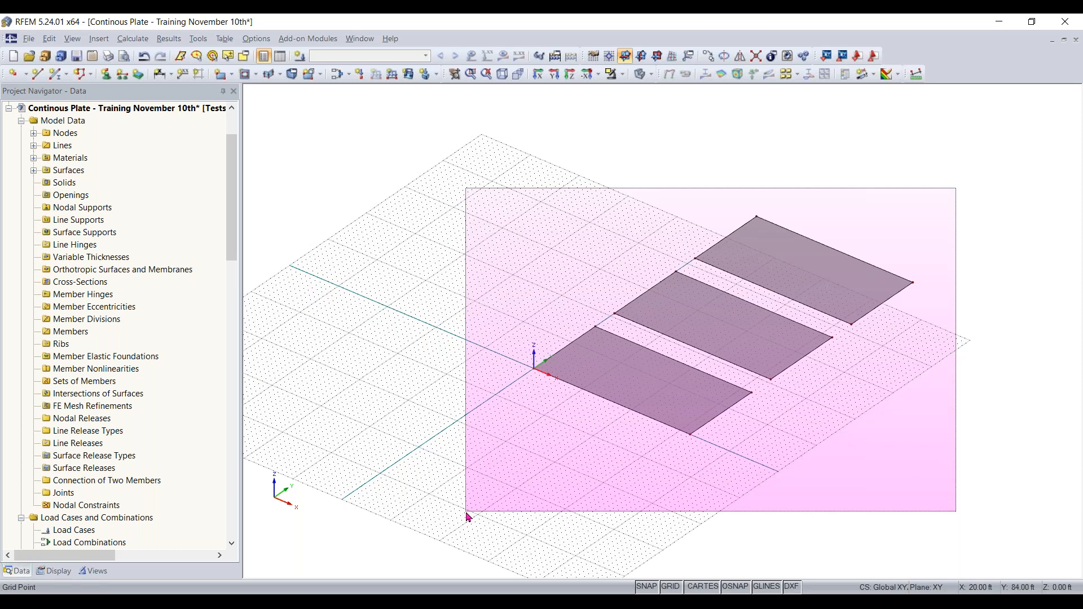
{"action": "left_click_drag", "start_coordinate": [467, 516], "coordinate": [468, 515]}
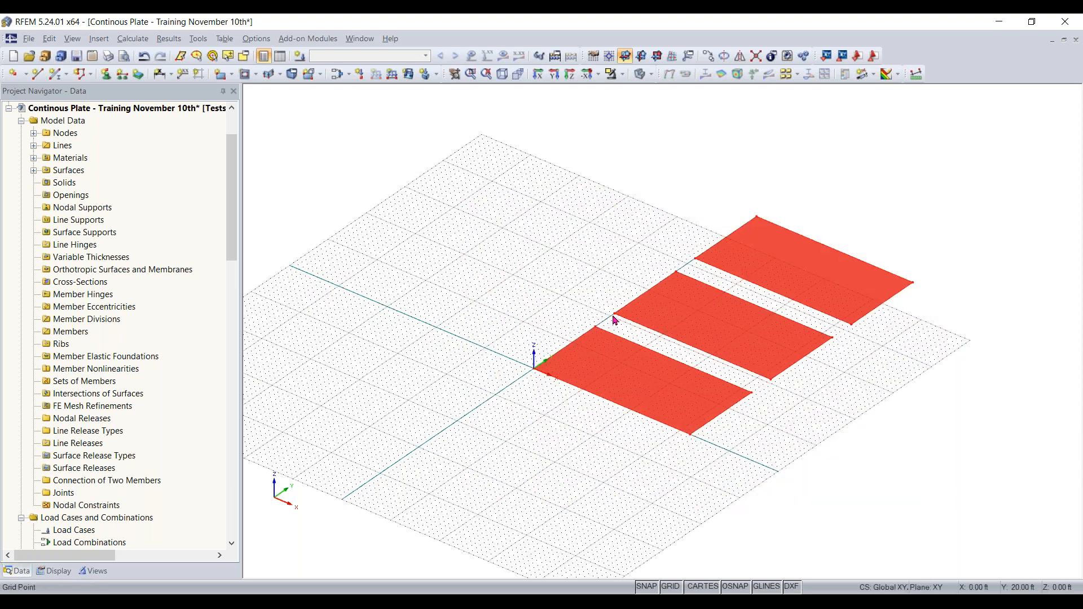
{"action": "left_click_drag", "start_coordinate": [611, 324], "coordinate": [534, 366]}
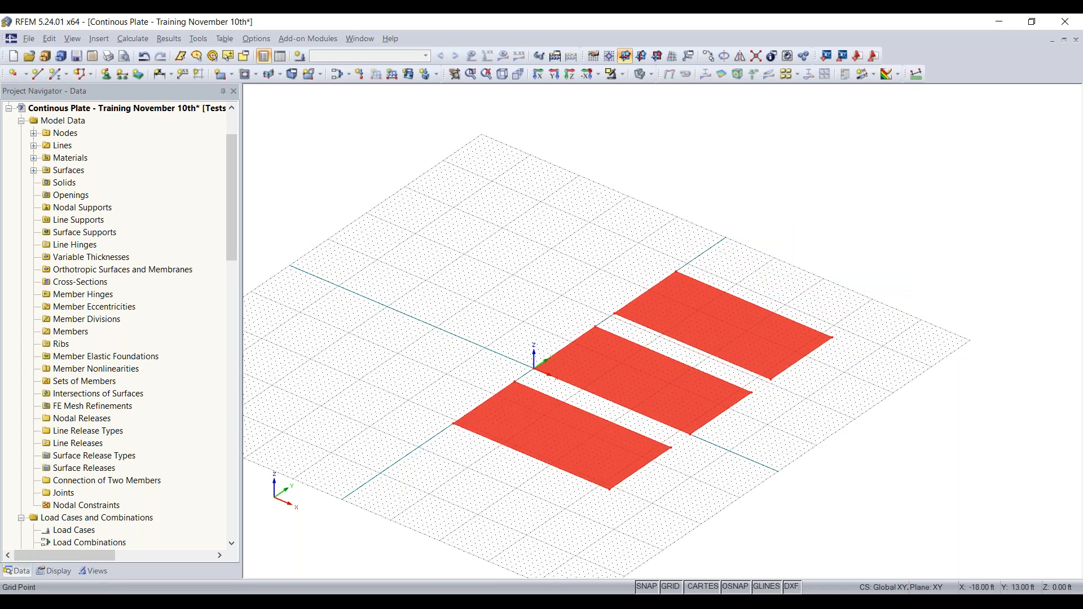
{"action": "left_click", "coordinate": [496, 297]}
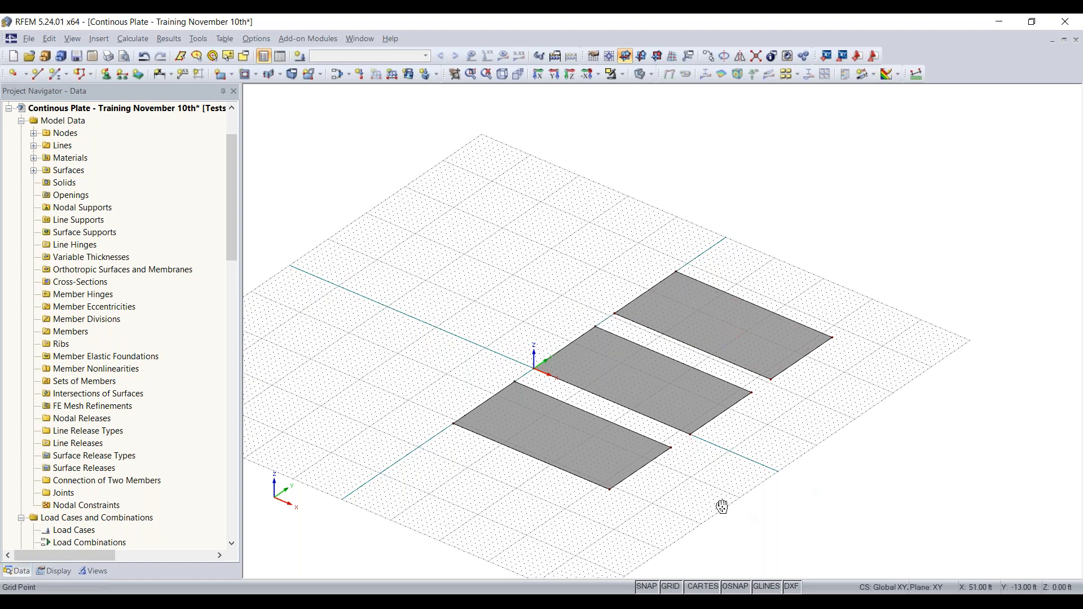
Start a new single beam member and choose a massive parametric rectangle from the cross-section library for its start.
{"action": "middle_click_drag", "start_coordinate": [733, 512], "coordinate": [679, 489]}
{"action": "scroll", "coordinate": [678, 488], "scroll_direction": "up", "scroll_amount": 1}
{"action": "middle_click_drag", "start_coordinate": [759, 374], "coordinate": [705, 414]}
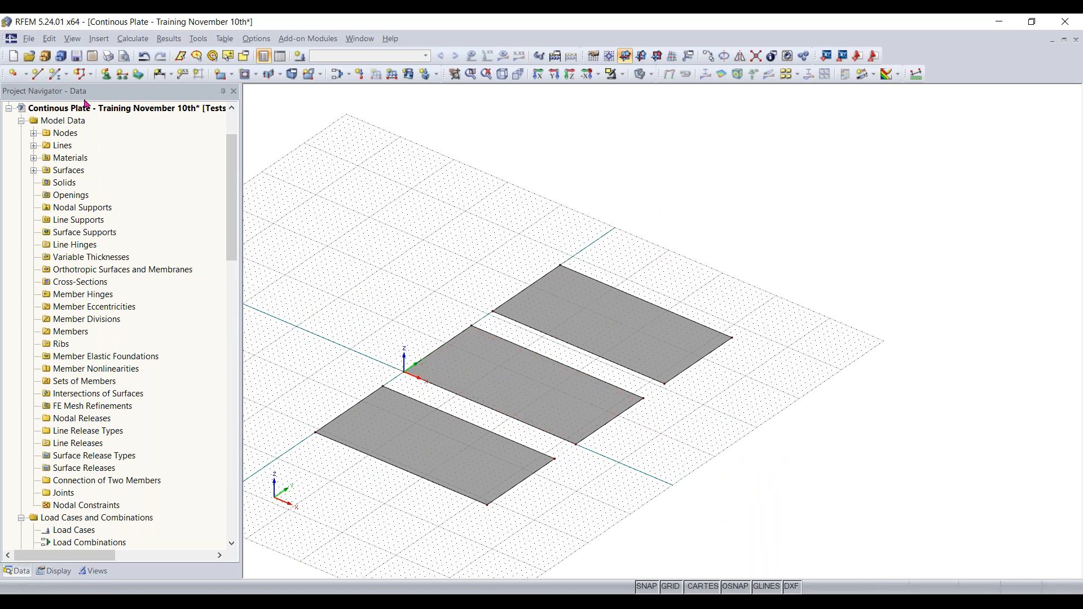
{"action": "left_click", "coordinate": [58, 80]}
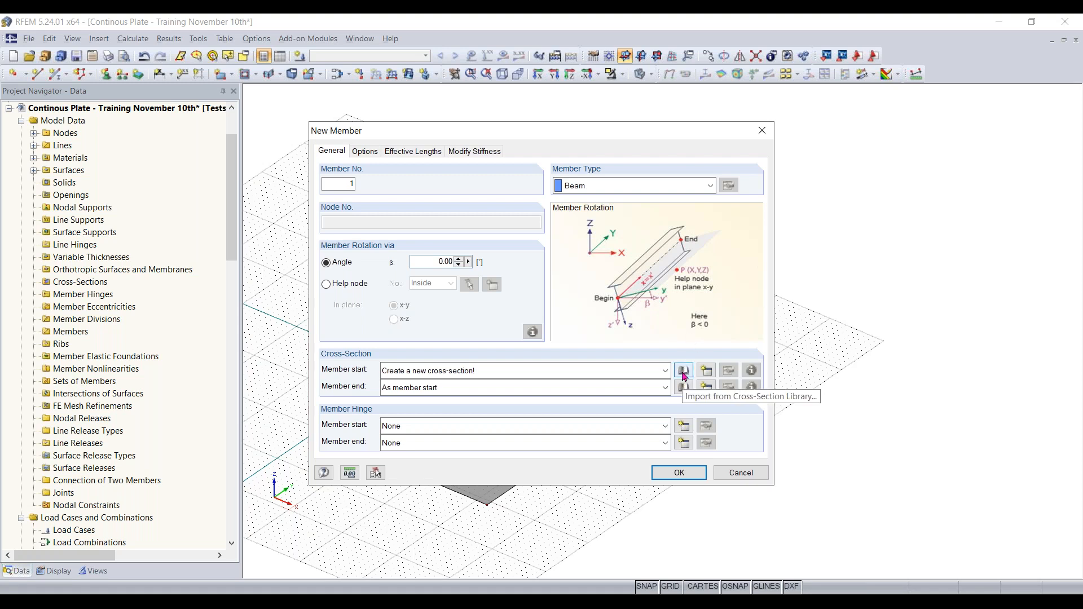
{"action": "left_click", "coordinate": [684, 371]}
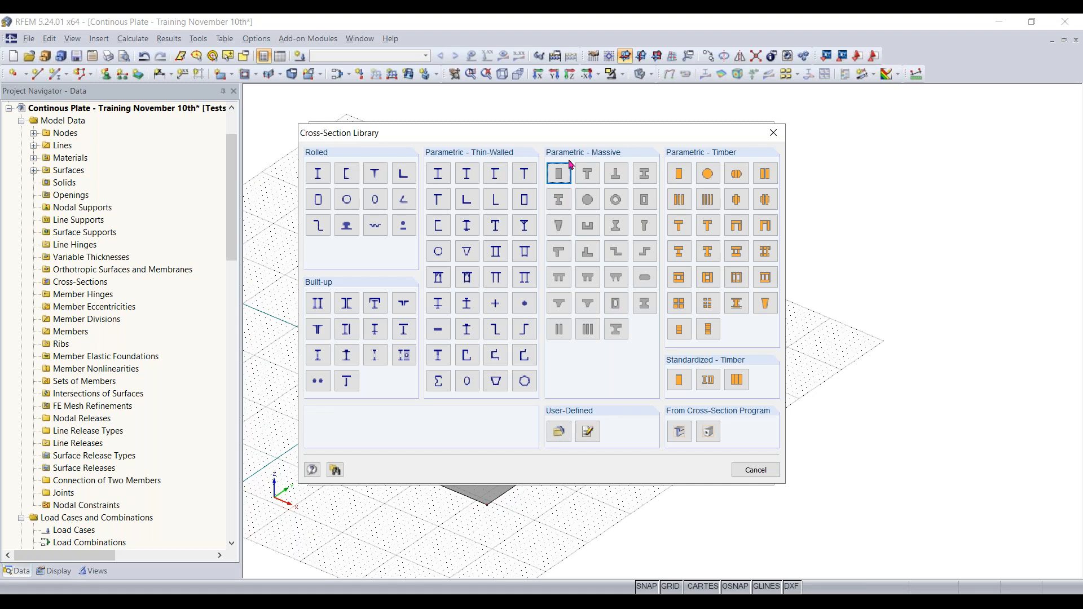
{"action": "left_click", "coordinate": [559, 178]}
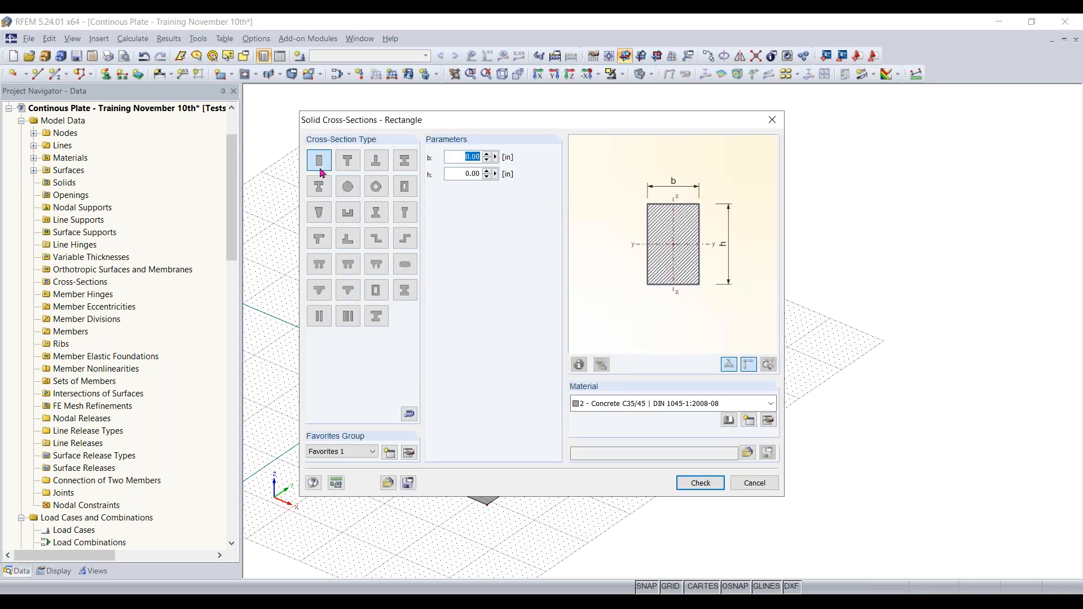
Define the beam's rectangular section as b 40 in and h 12 in with Concrete f'c = 4000 psi, ACI 318-19.
{"action": "left_click", "coordinate": [457, 159]}
{"action": "left_click_drag", "start_coordinate": [456, 159], "coordinate": [541, 169]}
{"action": "type", "text": "4"}
{"action": "left_click_drag", "start_coordinate": [457, 173], "coordinate": [570, 184]}
{"action": "type", "text": "12"}
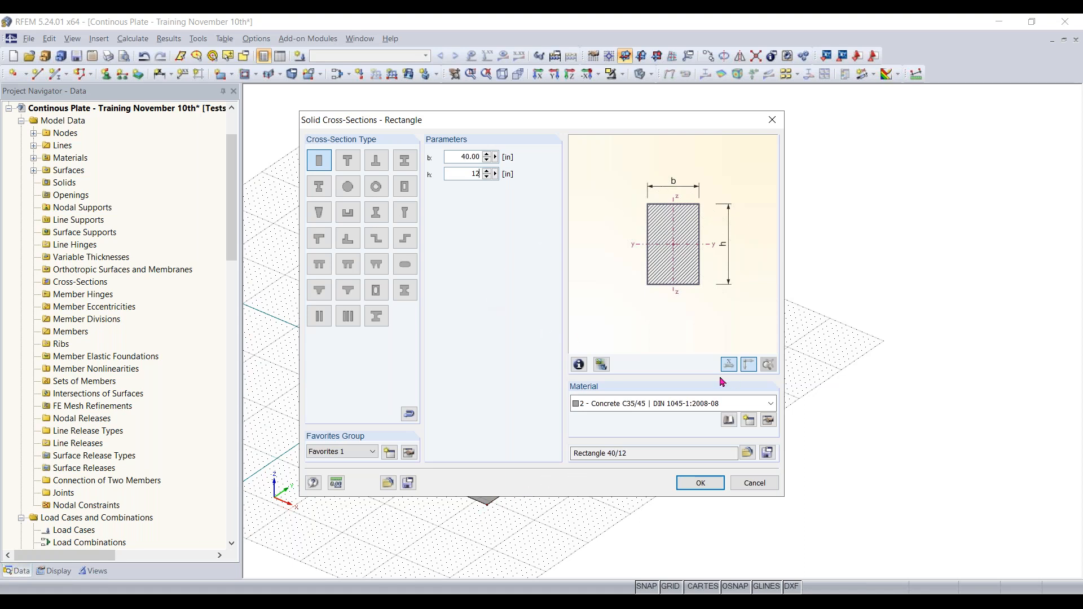
{"action": "left_click", "coordinate": [683, 406]}
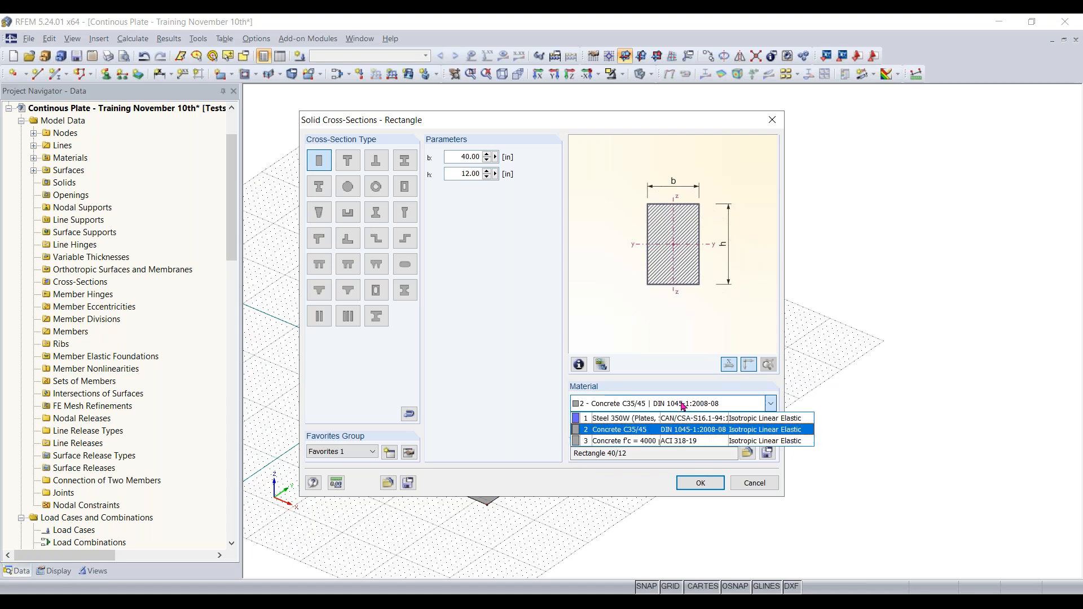
{"action": "left_click", "coordinate": [671, 442]}
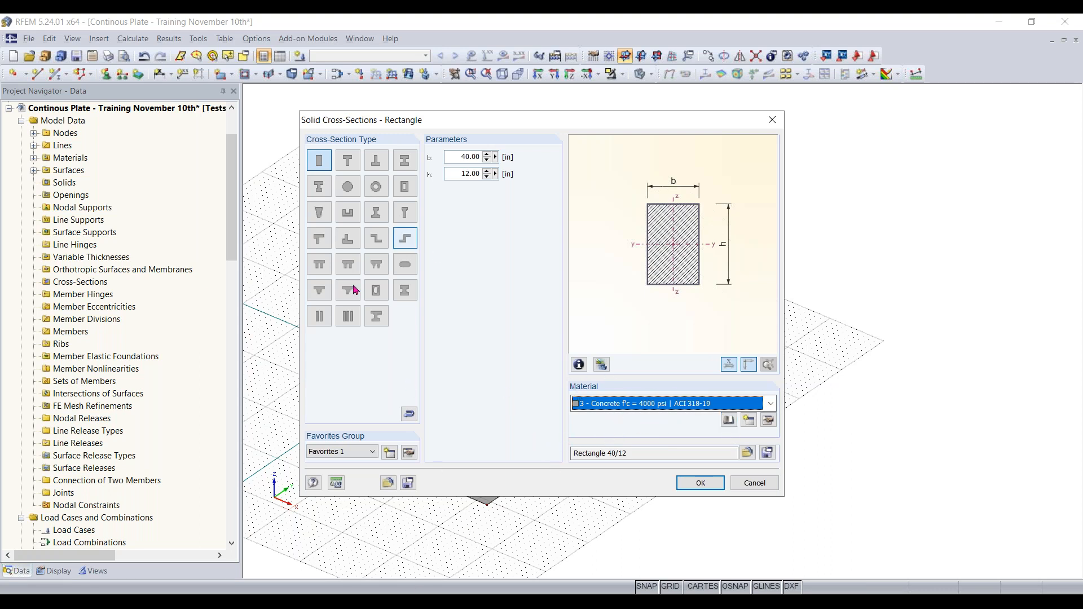
{"action": "left_click", "coordinate": [708, 487]}
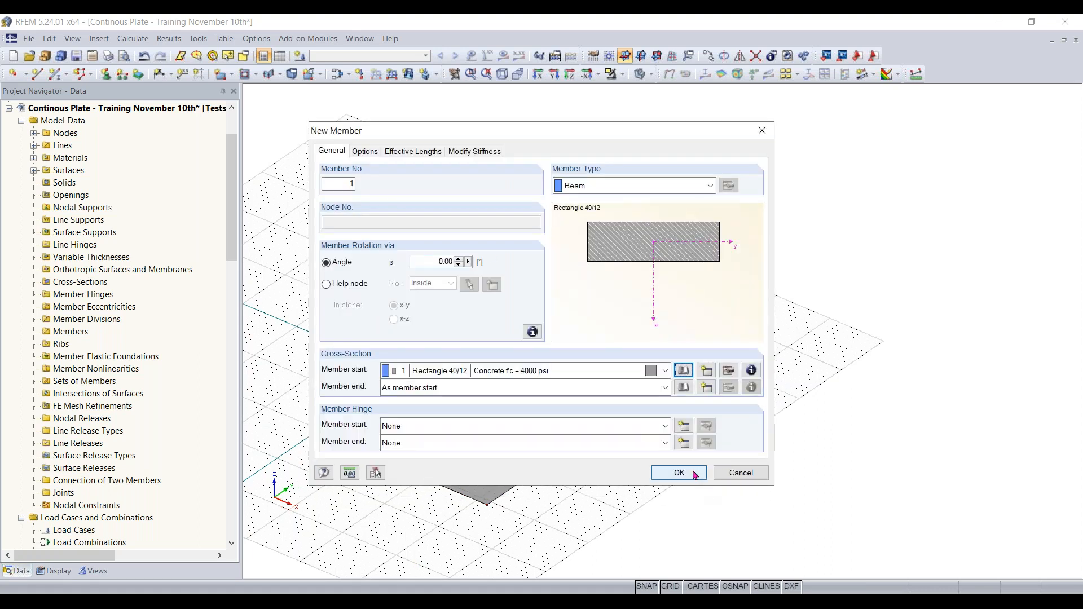
{"action": "key", "text": "Return"}
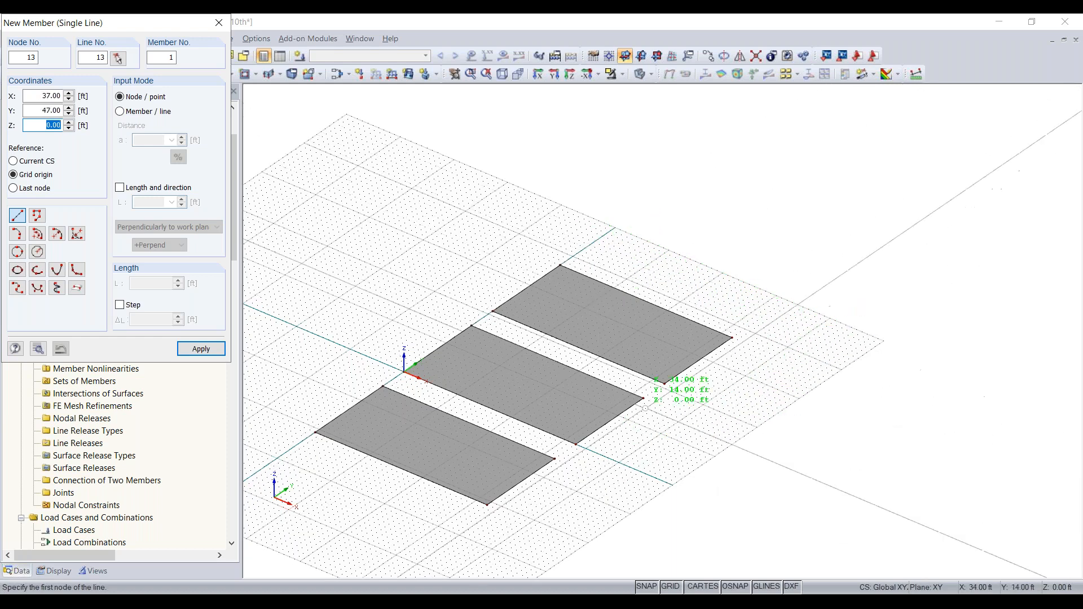
Place the beam beyond the plate on the positive Y side, starting at X 0, Y 42, Z 0 ft and running 32 ft along X.
{"action": "left_click_drag", "start_coordinate": [89, 31], "coordinate": [176, 72]}
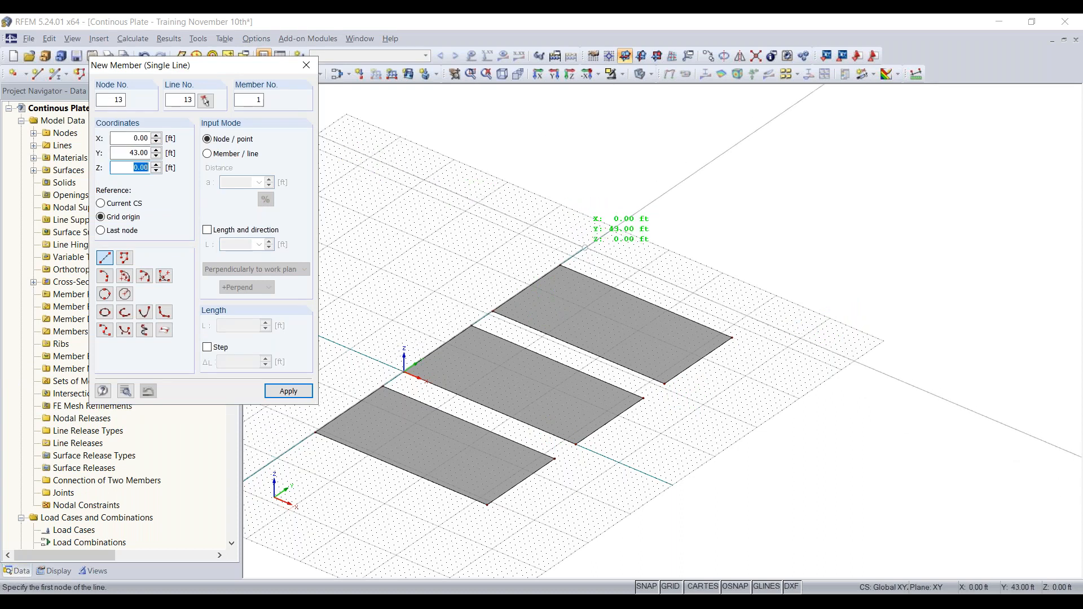
{"action": "scroll", "coordinate": [585, 247], "scroll_direction": "up", "scroll_amount": 5}
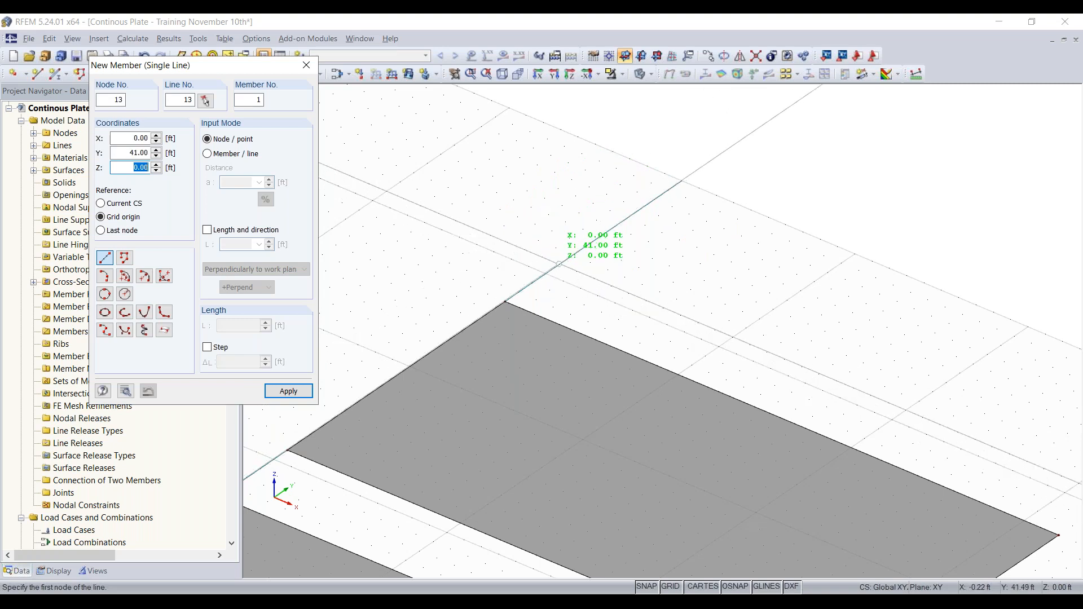
{"action": "left_click", "coordinate": [572, 255]}
{"action": "scroll", "coordinate": [572, 255], "scroll_direction": "down", "scroll_amount": 1}
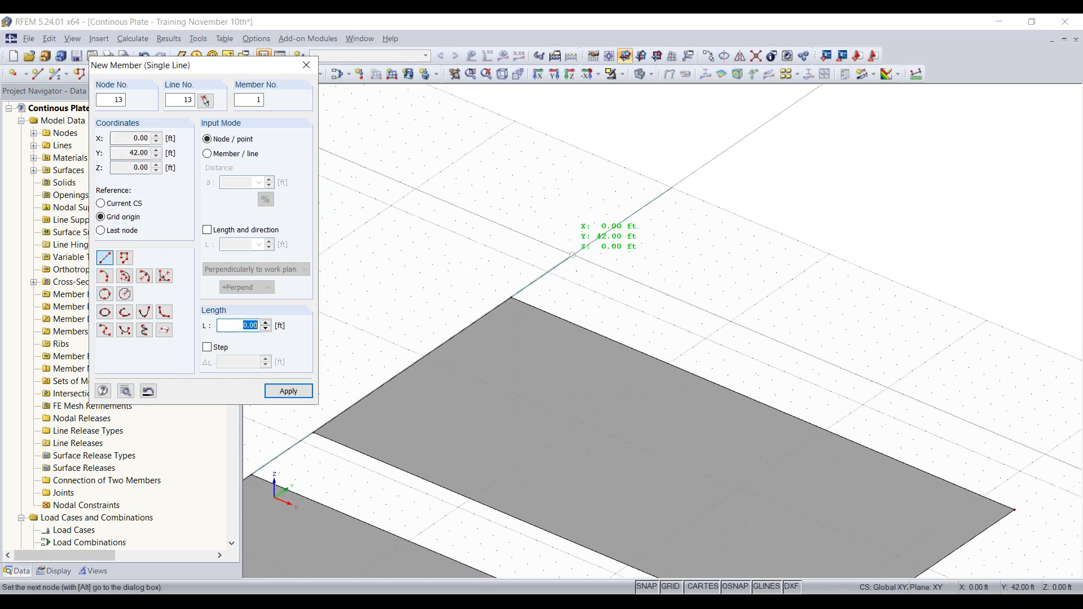
{"action": "middle_click_drag", "start_coordinate": [714, 307], "coordinate": [513, 289]}
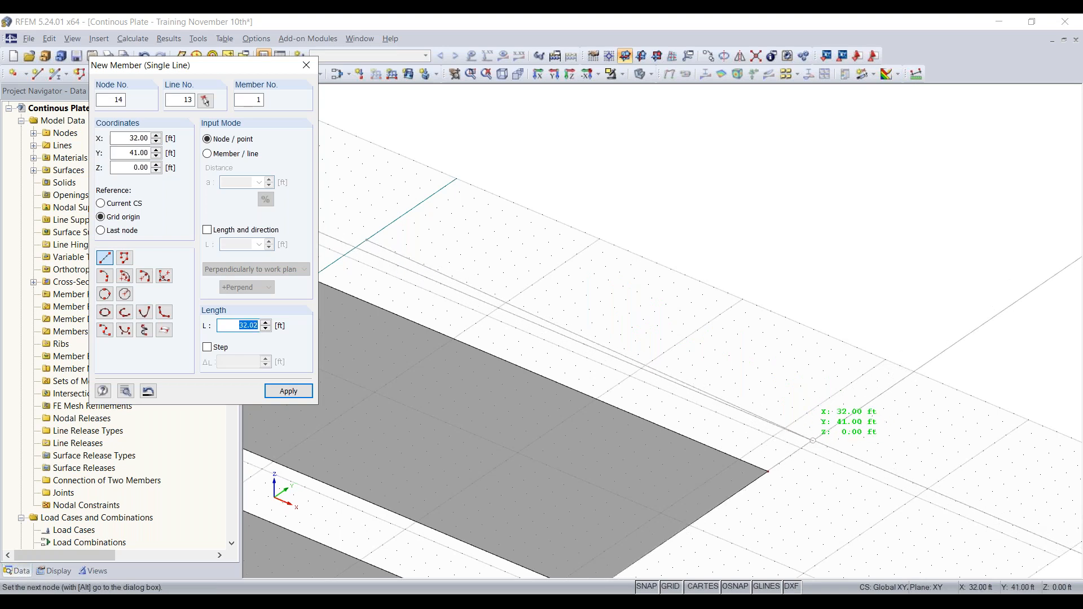
{"action": "left_click", "coordinate": [824, 433]}
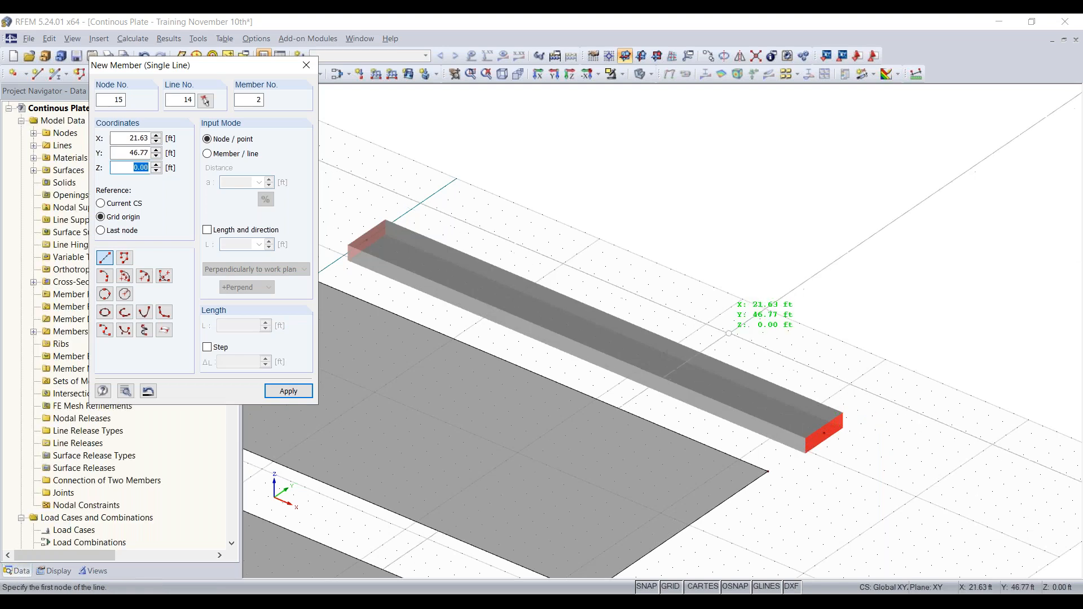
{"action": "scroll", "coordinate": [726, 341], "scroll_direction": "down", "scroll_amount": 2}
{"action": "key", "text": "Escape"}
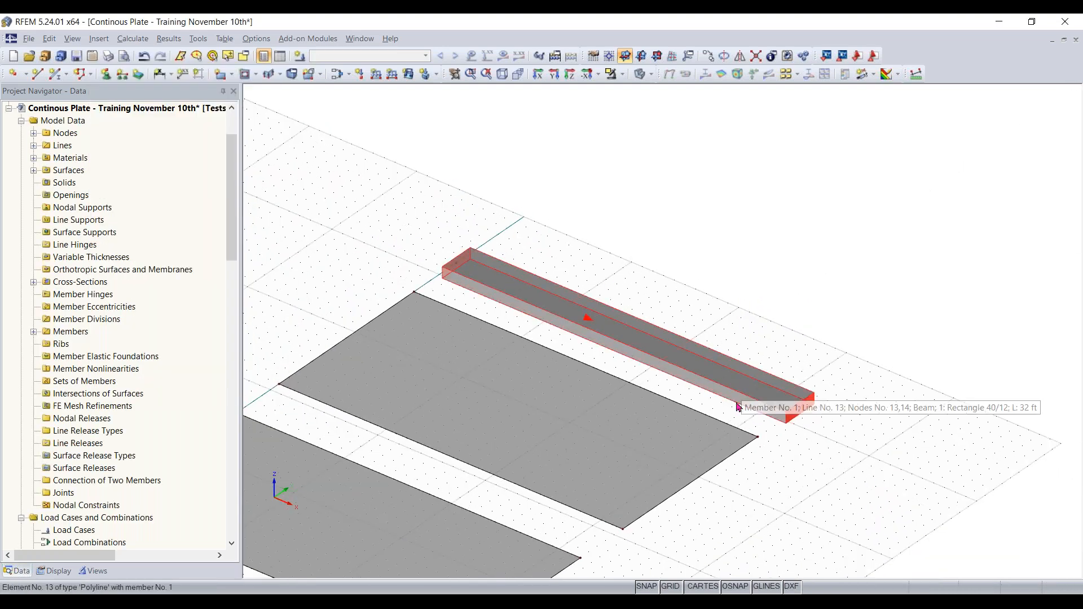
Examine the beam line and the plate outlines in wireframe display, and return to the solid transparent display.
{"action": "scroll", "coordinate": [738, 407], "scroll_direction": "down", "scroll_amount": 3}
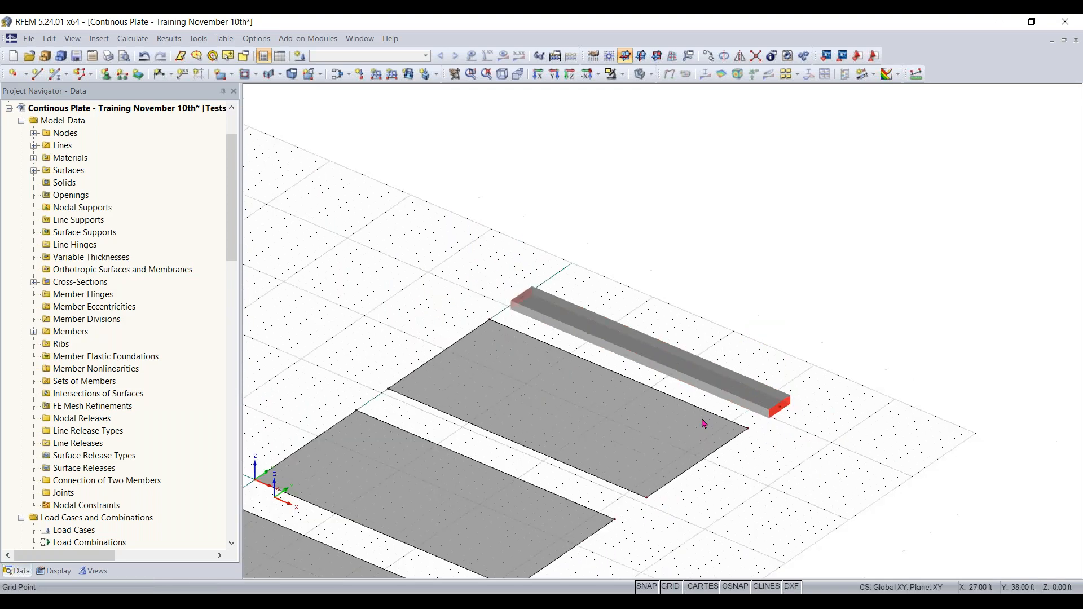
{"action": "middle_click_drag", "start_coordinate": [712, 430], "coordinate": [844, 363]}
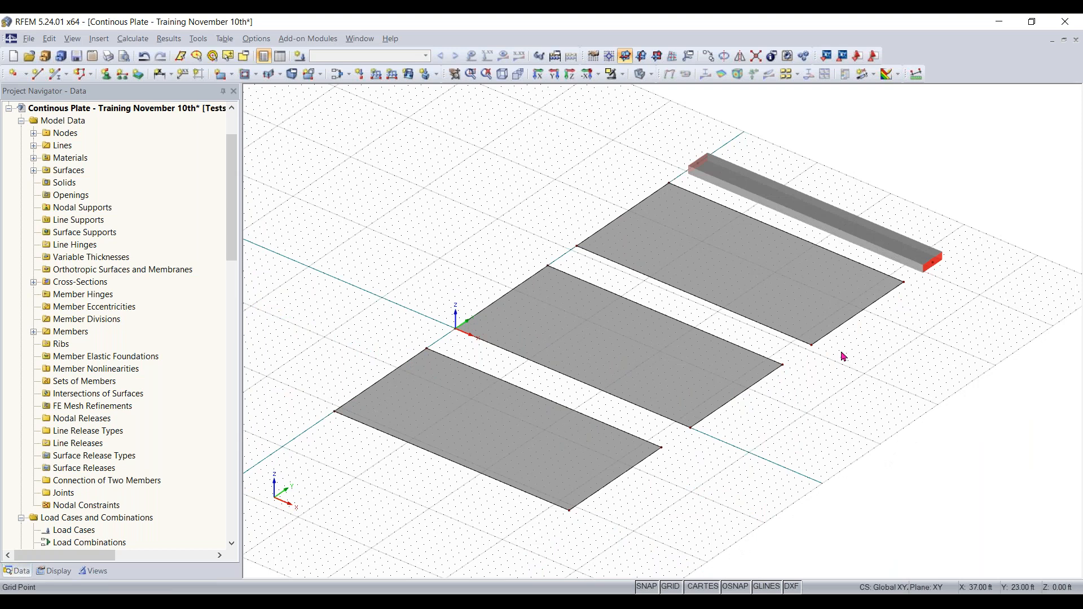
{"action": "scroll", "coordinate": [812, 364], "scroll_direction": "down", "scroll_amount": 1}
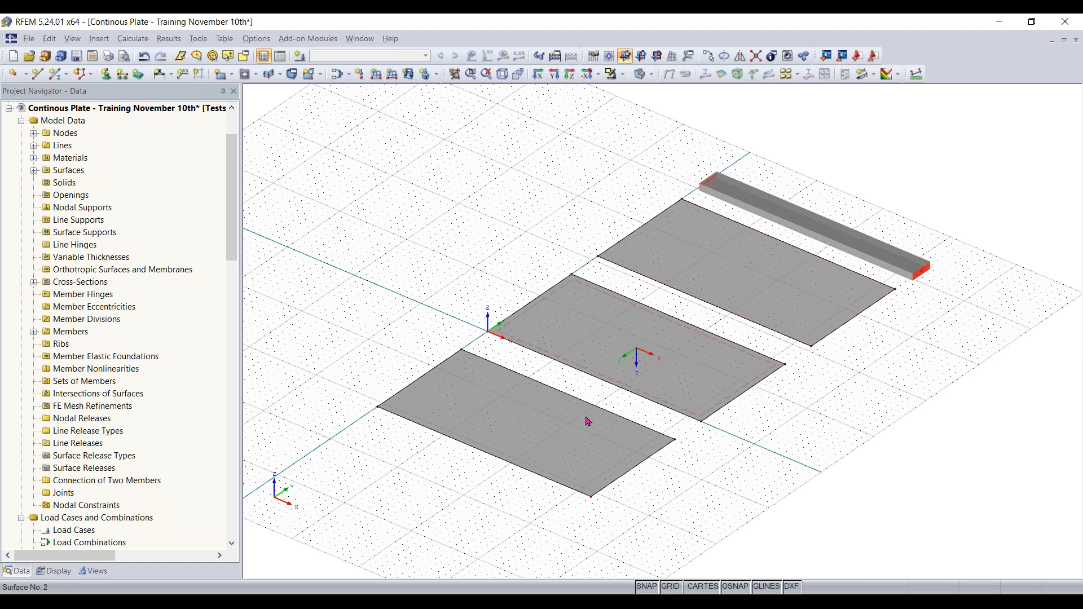
{"action": "middle_click_drag", "start_coordinate": [805, 454], "coordinate": [677, 404]}
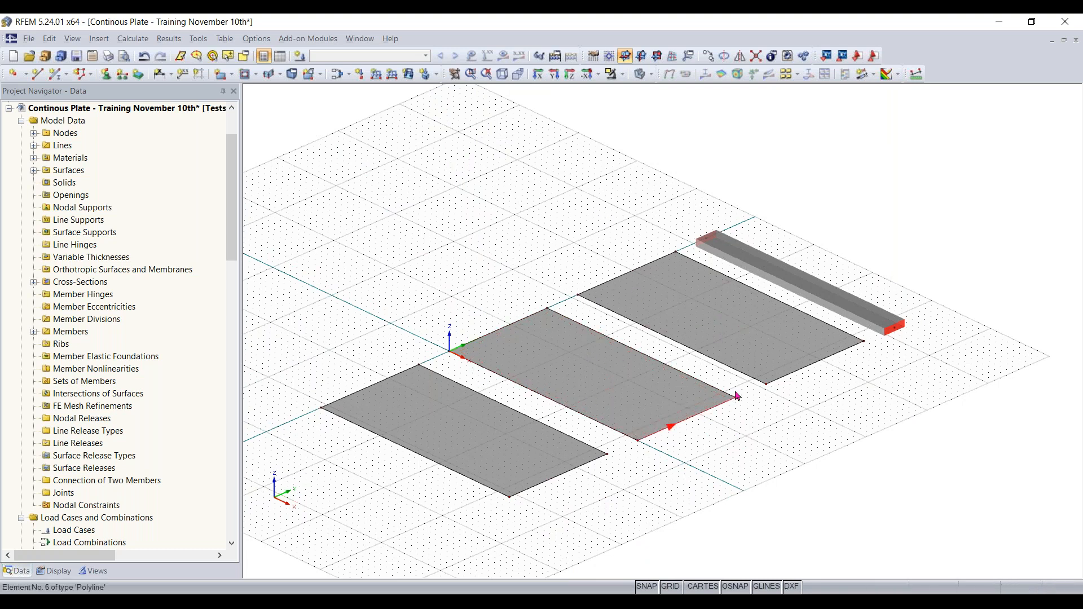
{"action": "left_click", "coordinate": [639, 77]}
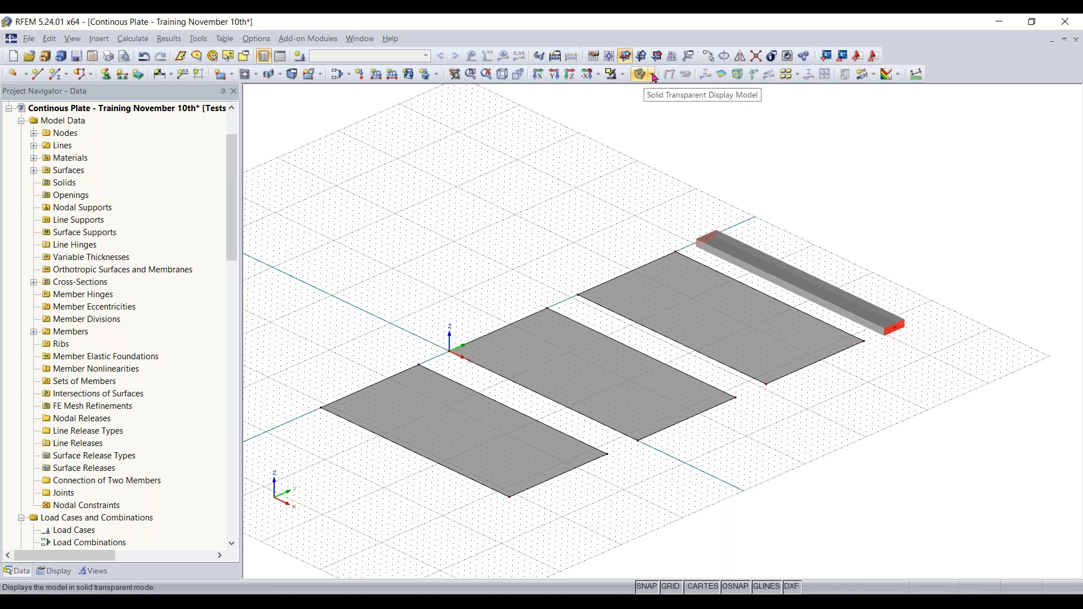
{"action": "left_click", "coordinate": [653, 76]}
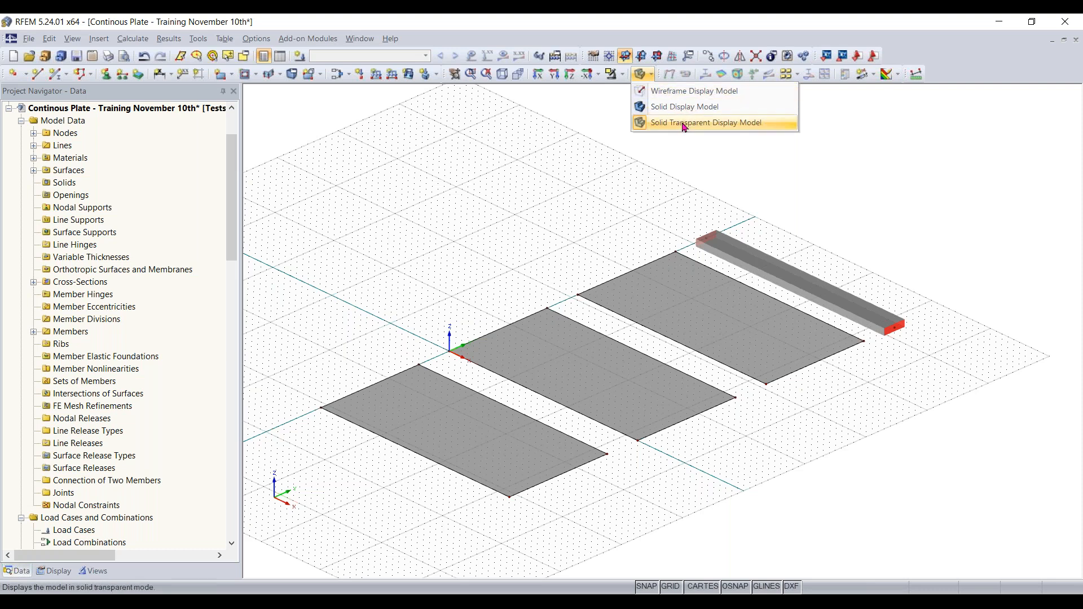
{"action": "left_click", "coordinate": [697, 98]}
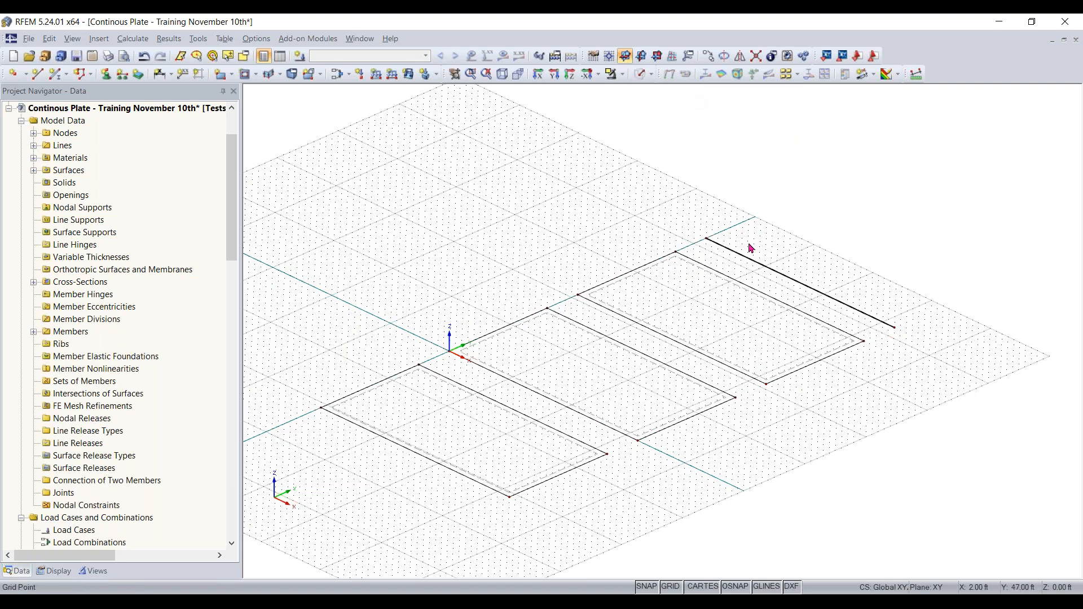
{"action": "scroll", "coordinate": [809, 297], "scroll_direction": "up", "scroll_amount": 3}
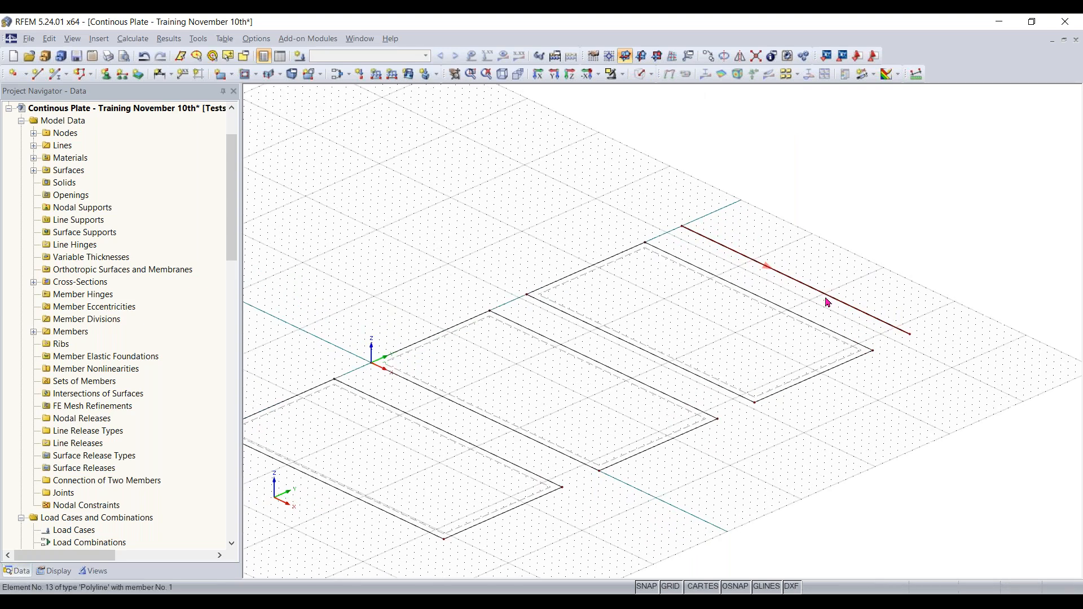
{"action": "middle_click_drag", "start_coordinate": [863, 333], "coordinate": [800, 350]}
{"action": "scroll", "coordinate": [779, 326], "scroll_direction": "up", "scroll_amount": 2}
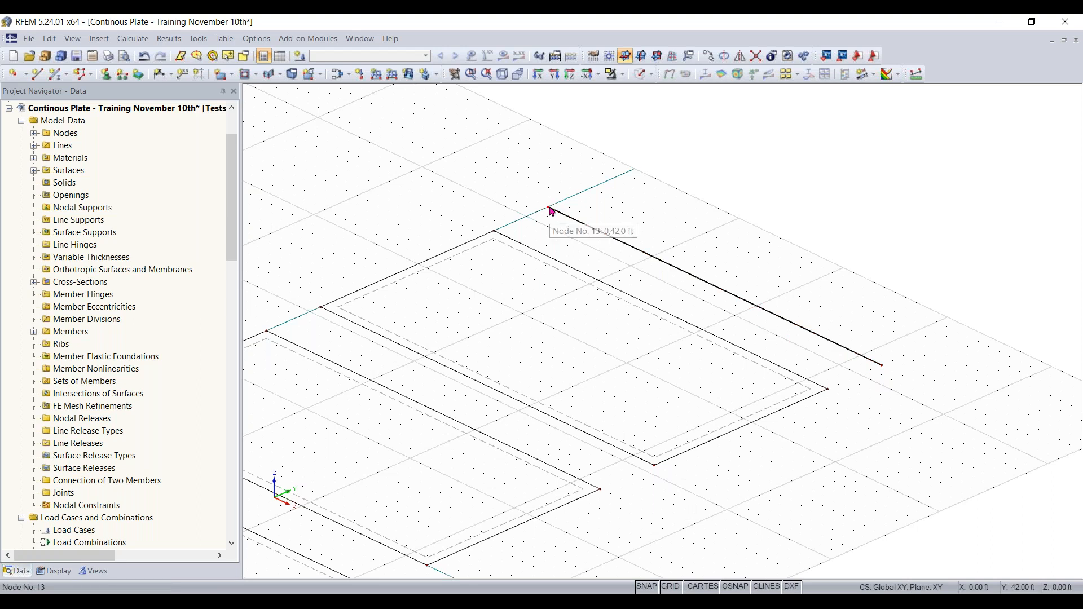
{"action": "middle_click_drag", "start_coordinate": [547, 310], "coordinate": [679, 314]}
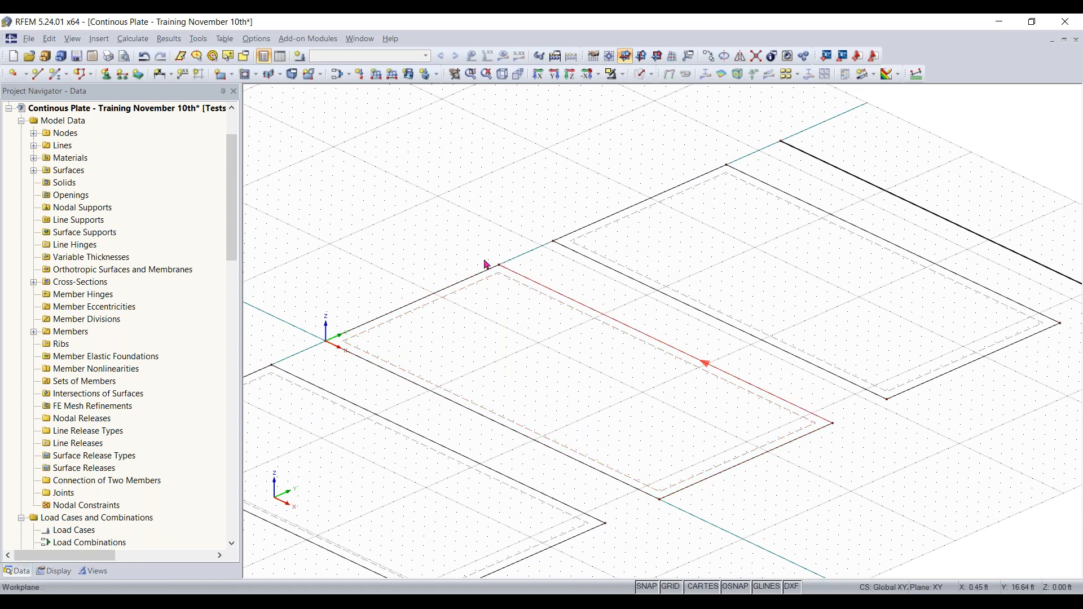
{"action": "scroll", "coordinate": [848, 415], "scroll_direction": "down", "scroll_amount": 2}
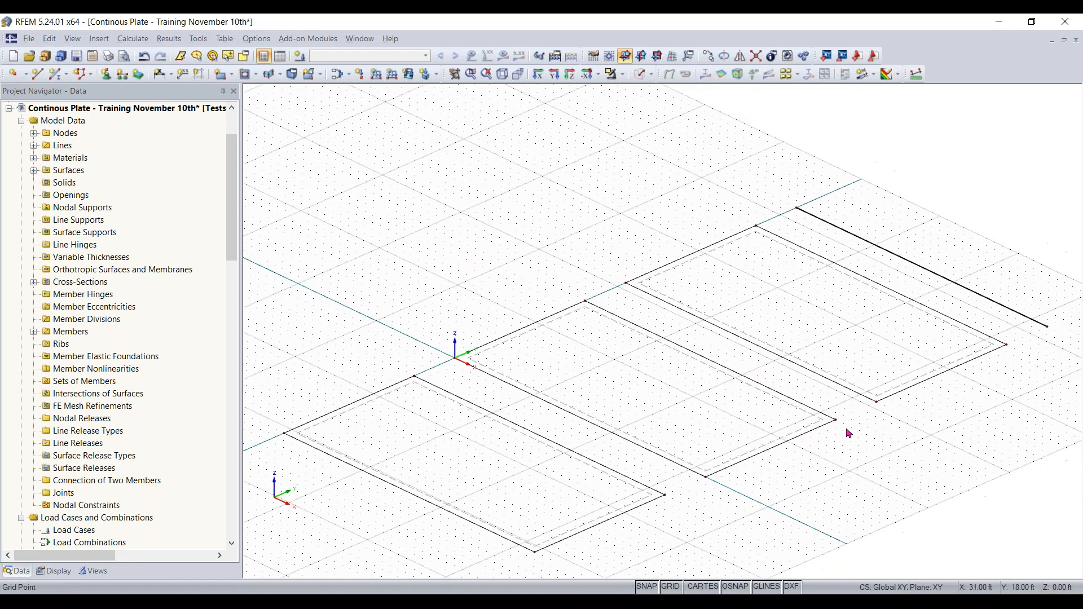
{"action": "scroll", "coordinate": [568, 268], "scroll_direction": "up", "scroll_amount": 1}
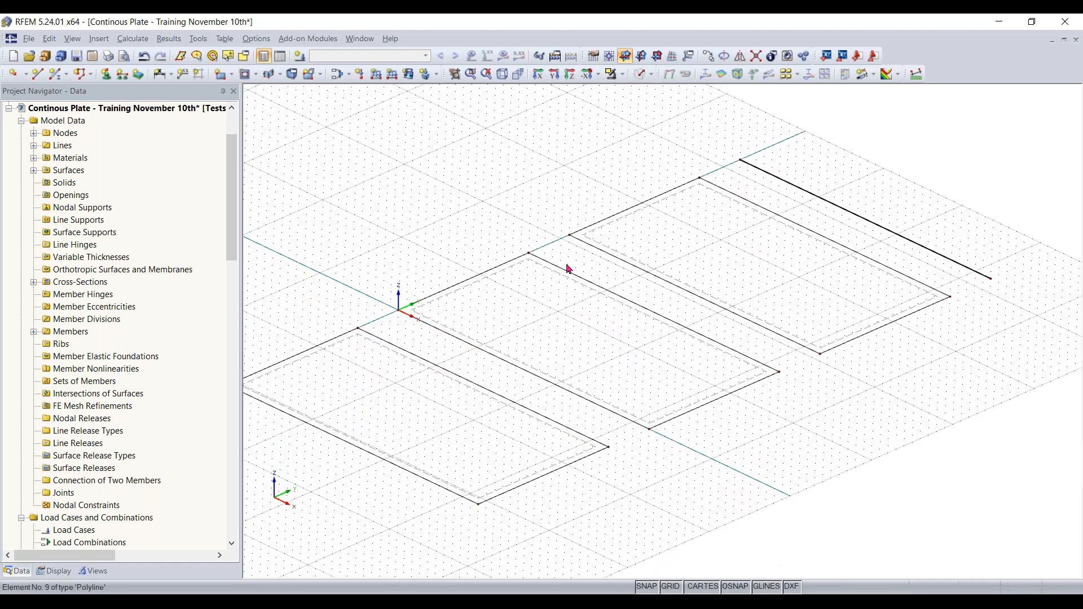
{"action": "left_click", "coordinate": [641, 74]}
{"action": "left_click", "coordinate": [643, 80]}
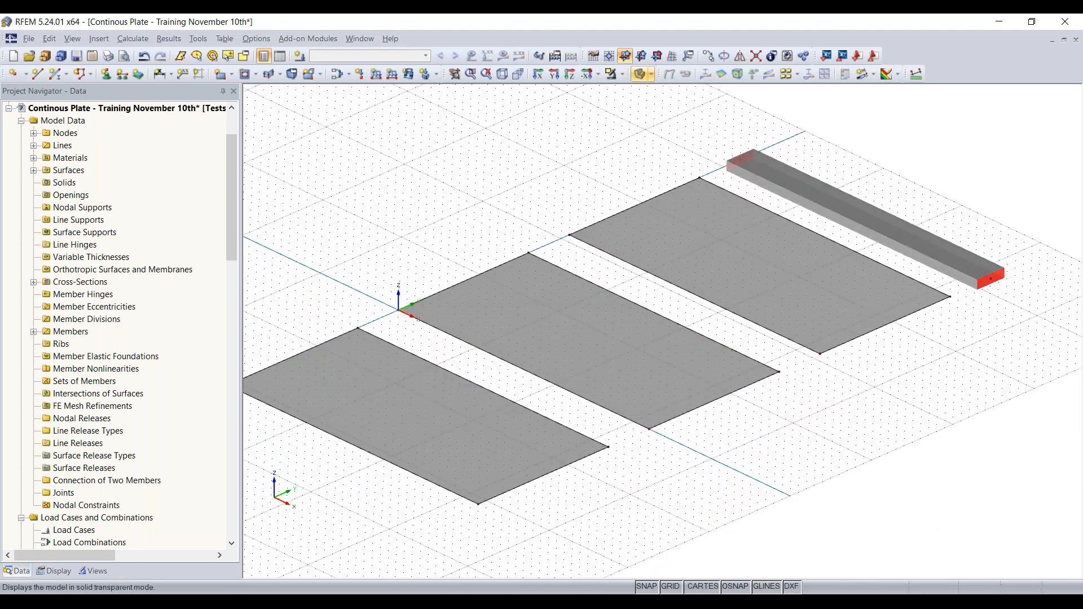
Graphically divide the outer long edge of the negative-Y plate at 16 ft from its start.
{"action": "scroll", "coordinate": [696, 355], "scroll_direction": "down", "scroll_amount": 1}
{"action": "middle_click_drag", "start_coordinate": [853, 423], "coordinate": [865, 421]}
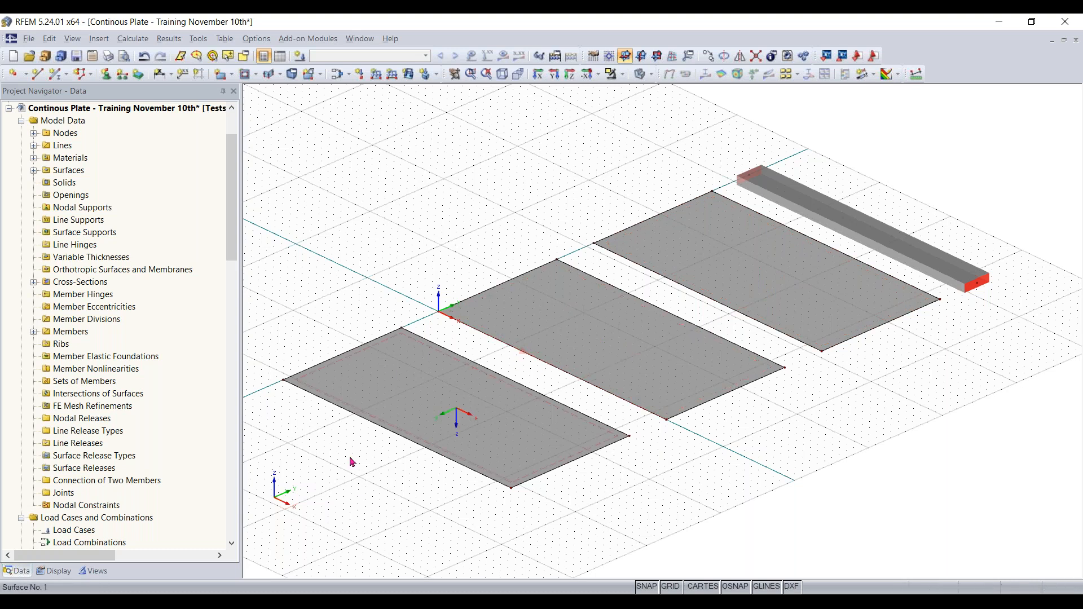
{"action": "middle_click_drag", "start_coordinate": [372, 486], "coordinate": [458, 501], "text": "ctrl"}
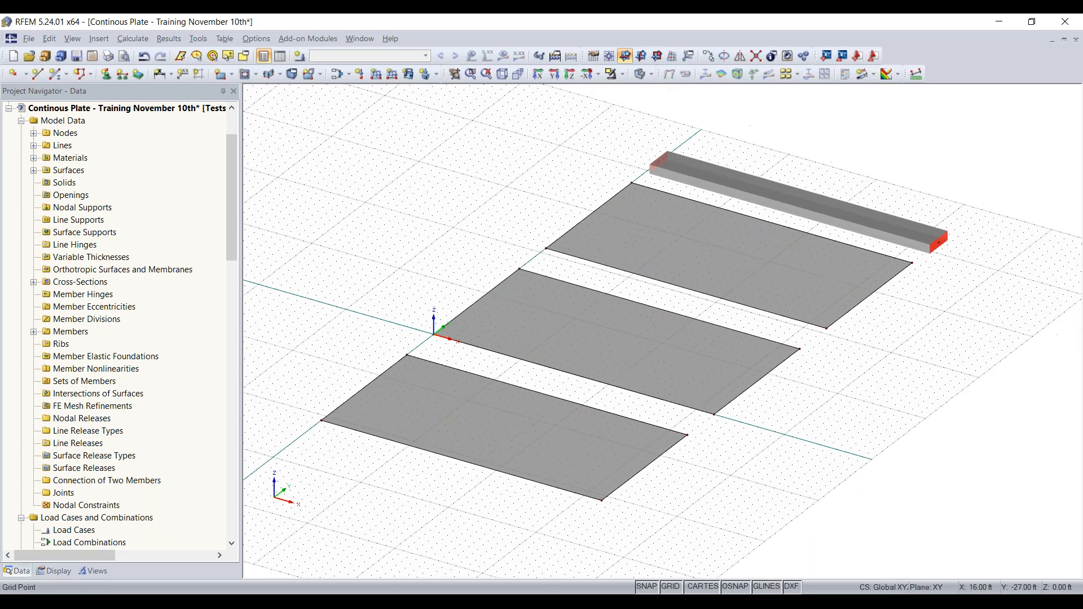
{"action": "right_click", "coordinate": [487, 474]}
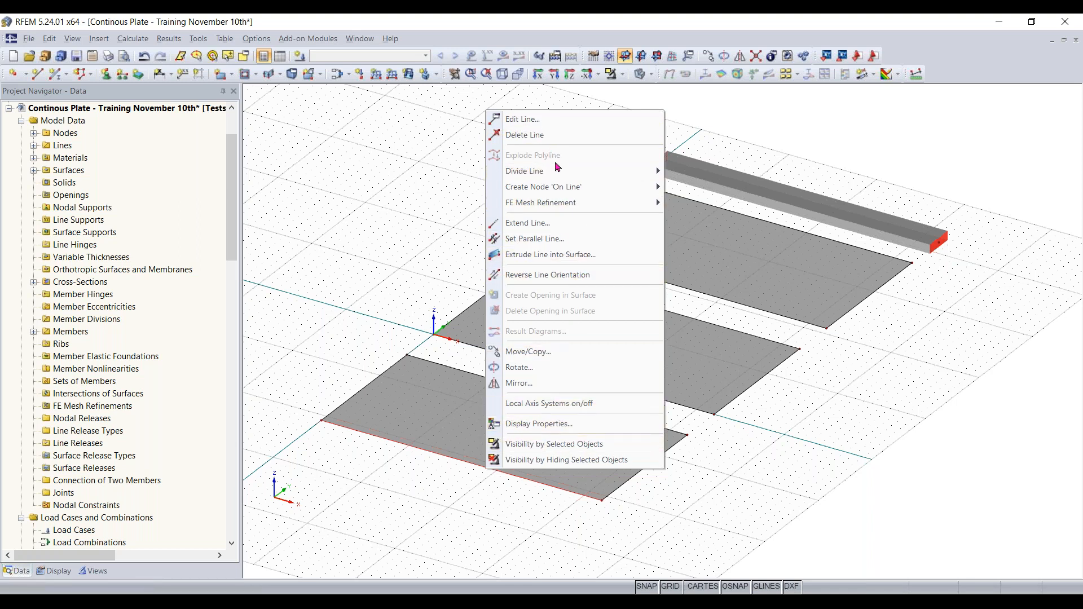
{"action": "mouse_move", "coordinate": [541, 177]}
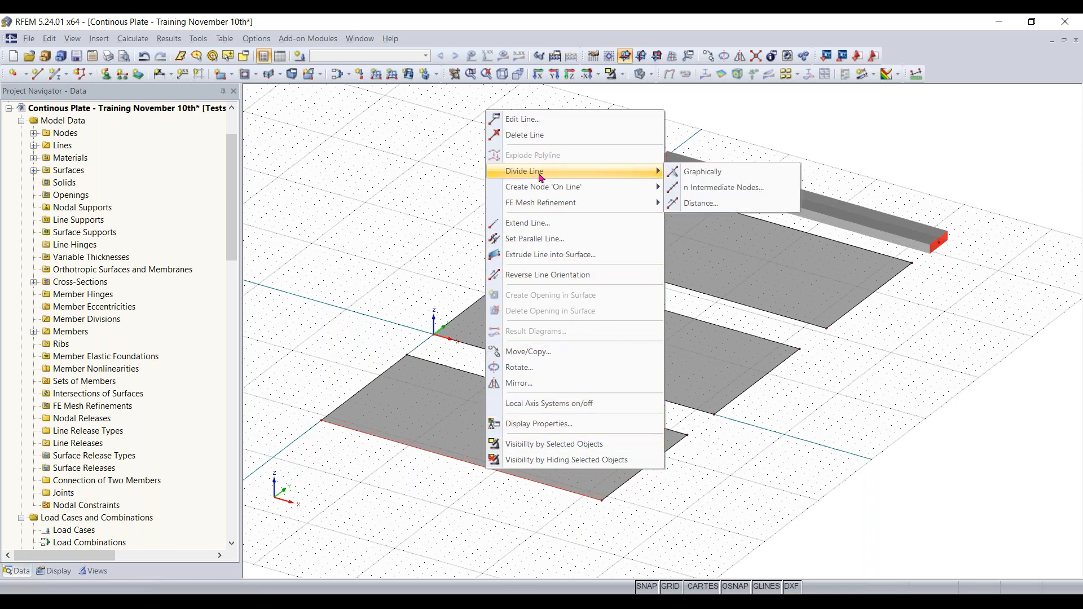
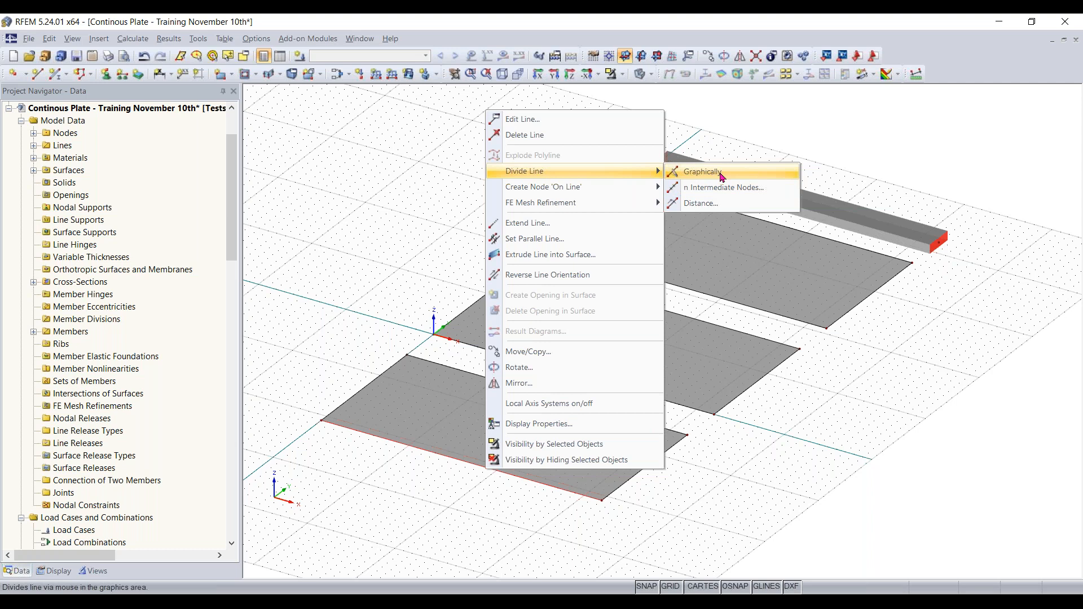
{"action": "left_click", "coordinate": [702, 171]}
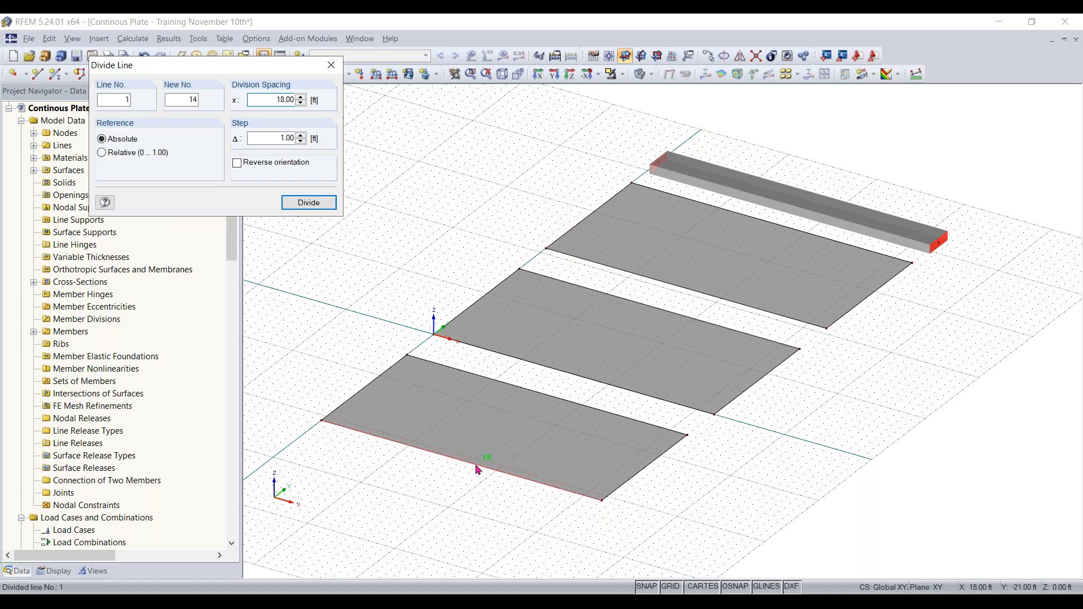
{"action": "scroll", "coordinate": [476, 470], "scroll_direction": "up", "scroll_amount": 2}
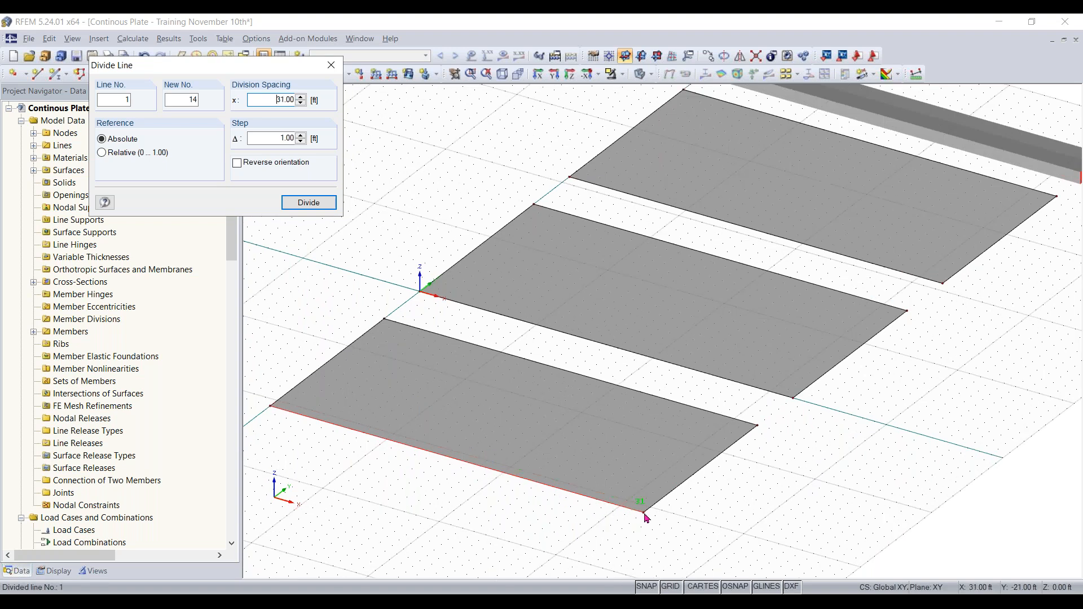
{"action": "left_click", "coordinate": [458, 460]}
{"action": "left_click", "coordinate": [331, 65]}
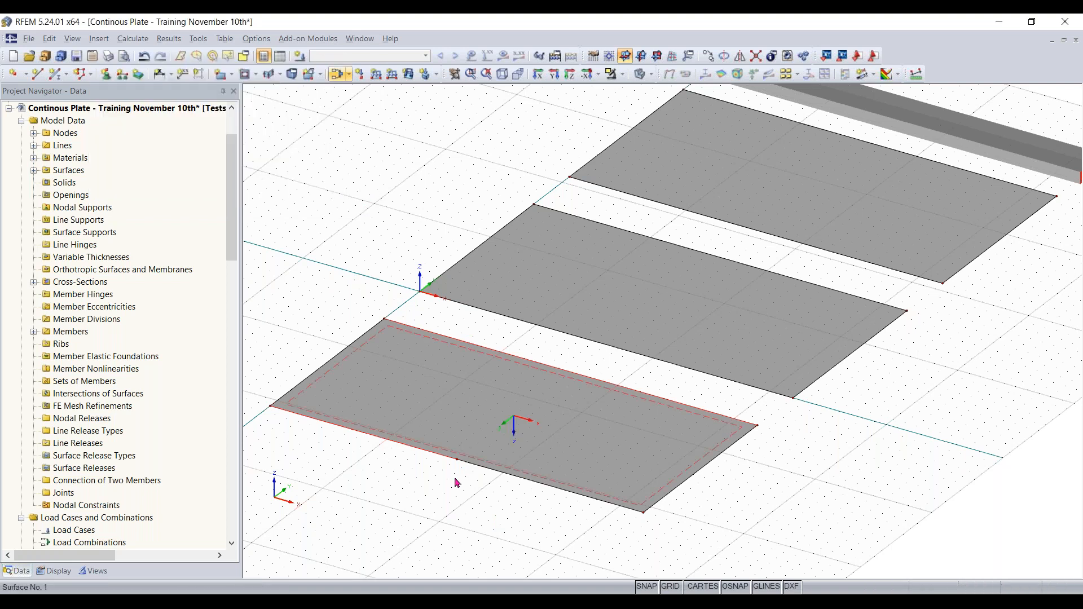
Divide the same plate's inner long edge, facing the middle plate, using 1 intermediate node that splits the line.
{"action": "scroll", "coordinate": [448, 510], "scroll_direction": "up", "scroll_amount": 1}
{"action": "scroll", "coordinate": [485, 494], "scroll_direction": "up", "scroll_amount": 5}
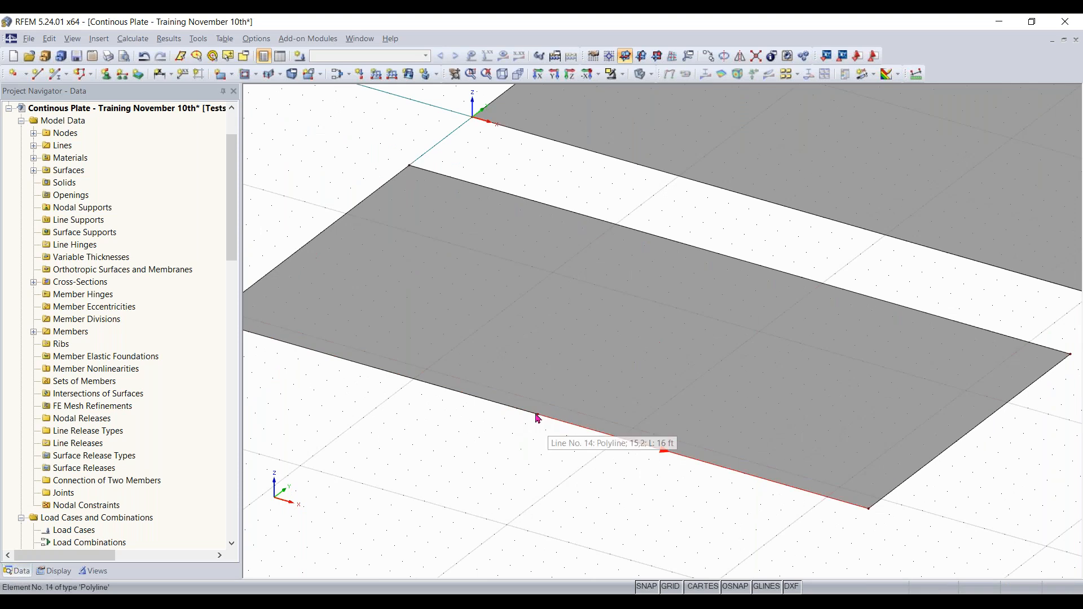
{"action": "scroll", "coordinate": [539, 418], "scroll_direction": "up", "scroll_amount": 3}
{"action": "scroll", "coordinate": [540, 418], "scroll_direction": "down", "scroll_amount": 4}
{"action": "scroll", "coordinate": [540, 418], "scroll_direction": "down", "scroll_amount": 1}
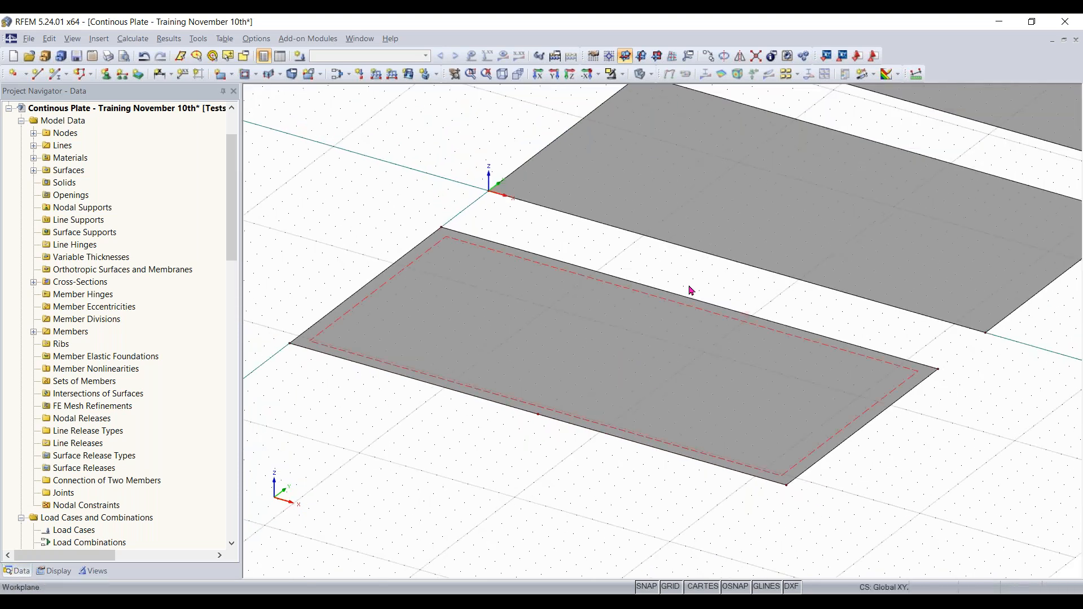
{"action": "middle_click_drag", "start_coordinate": [697, 286], "coordinate": [550, 381]}
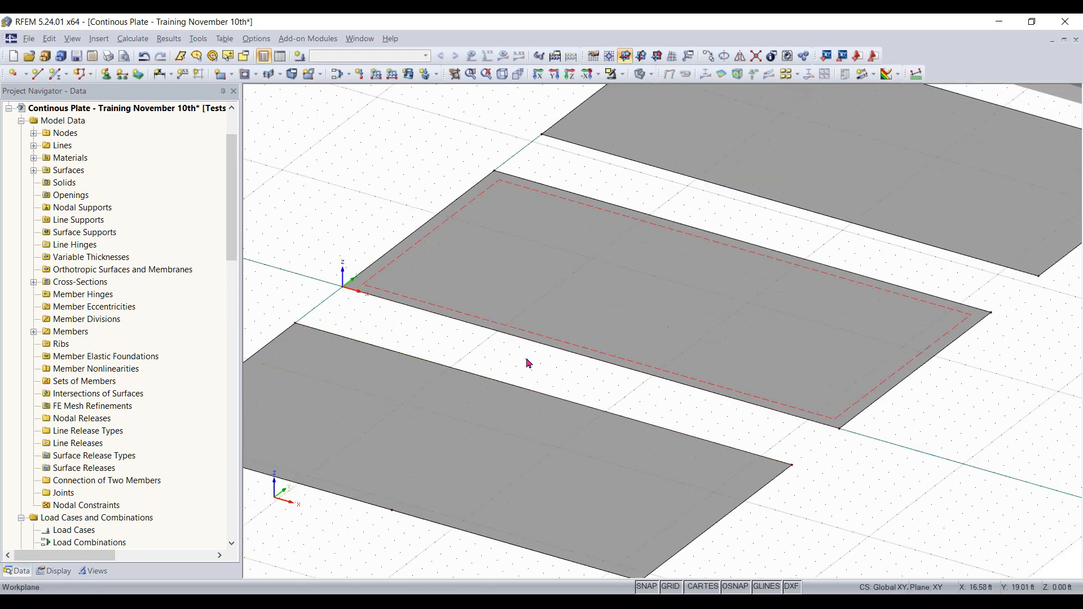
{"action": "right_click", "coordinate": [513, 386]}
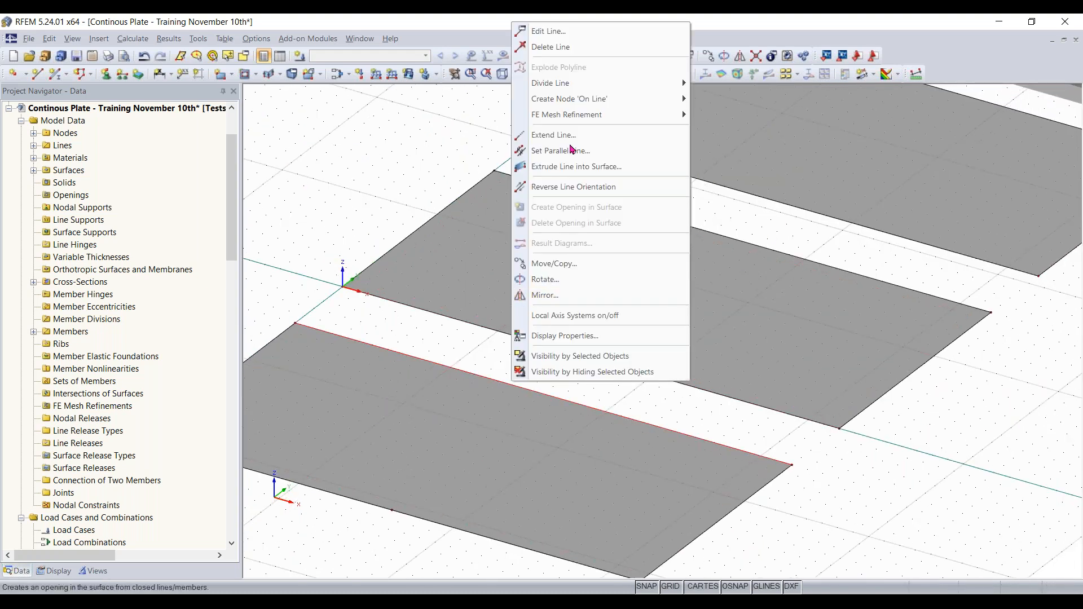
{"action": "mouse_move", "coordinate": [576, 91]}
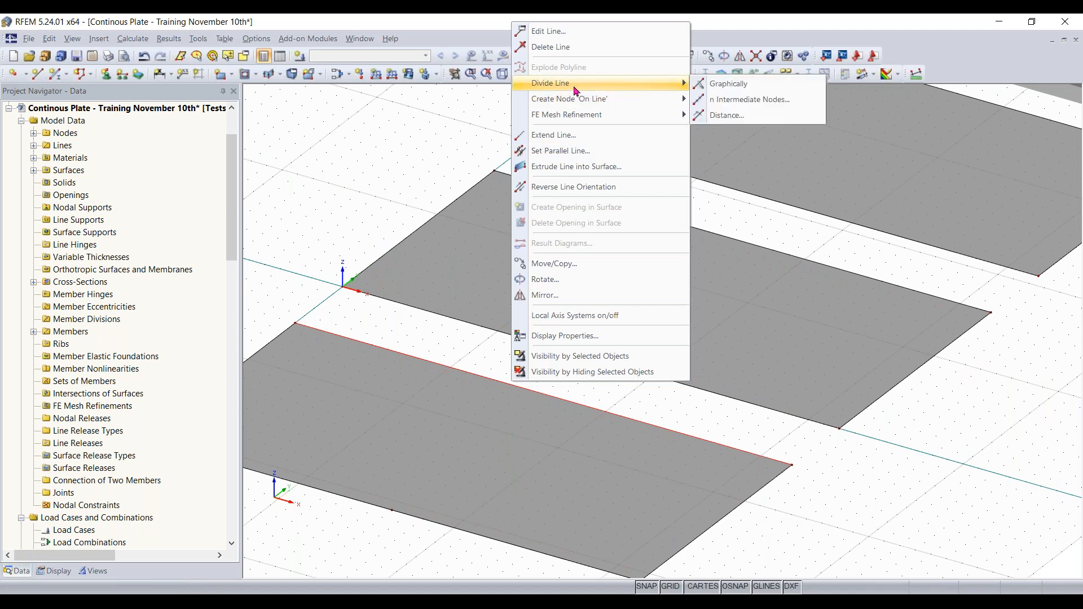
{"action": "left_click", "coordinate": [736, 100]}
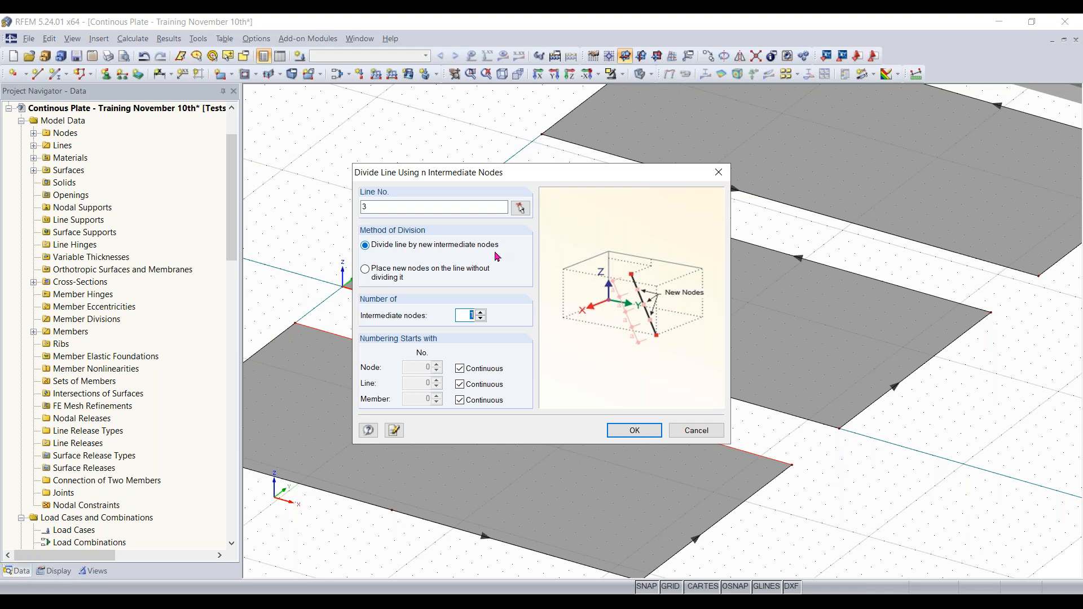
{"action": "left_click", "coordinate": [633, 430]}
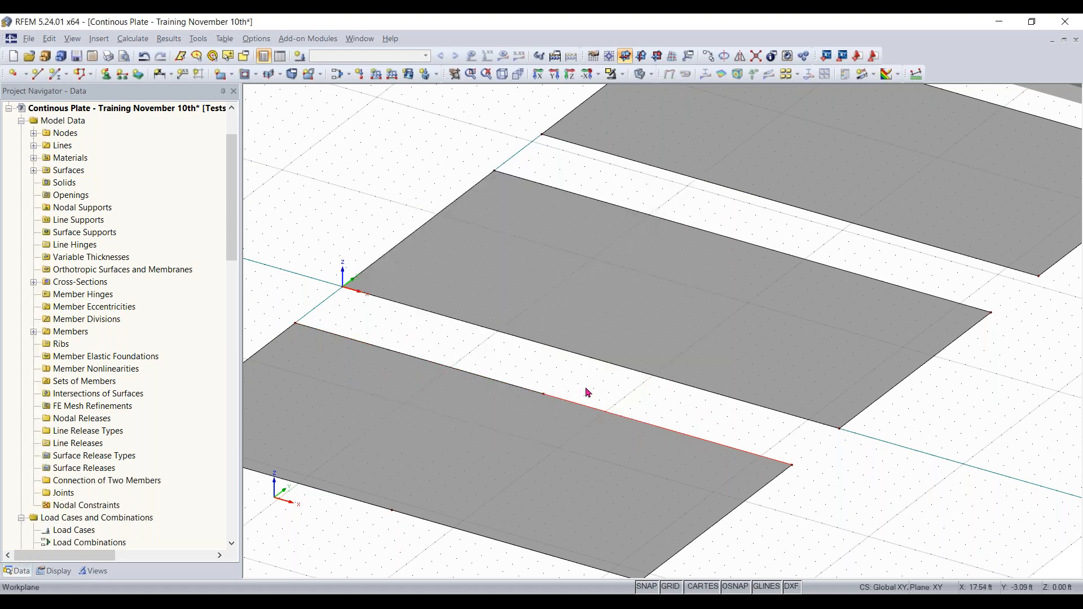
{"action": "scroll", "coordinate": [586, 391], "scroll_direction": "down", "scroll_amount": 2}
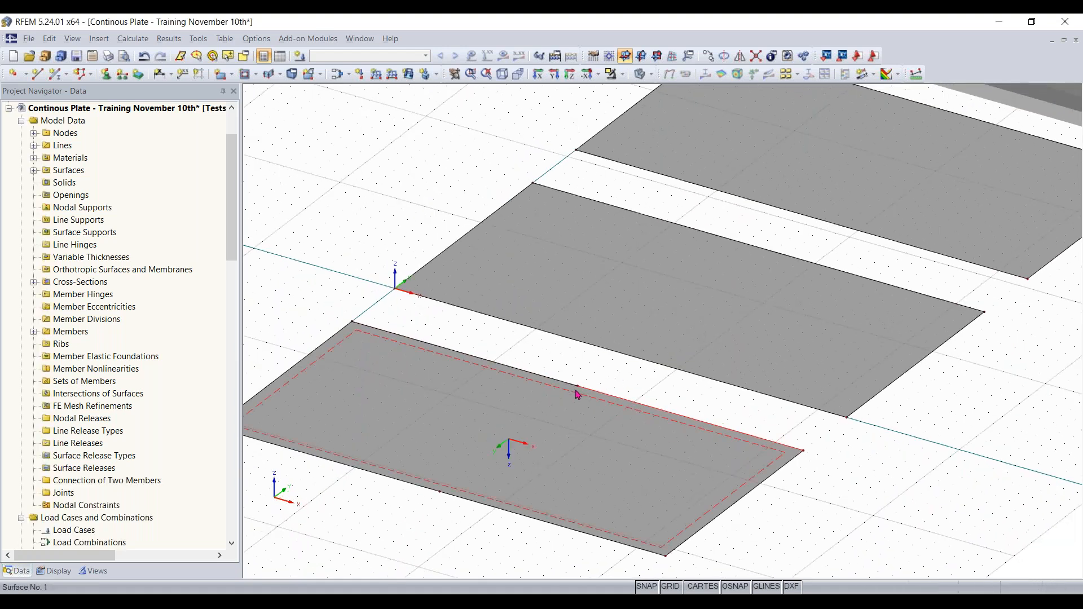
Open the distance-based line division for the middle plate's long edge facing the negative-Y plate.
{"action": "middle_click_drag", "start_coordinate": [438, 536], "coordinate": [477, 499], "text": "ctrl"}
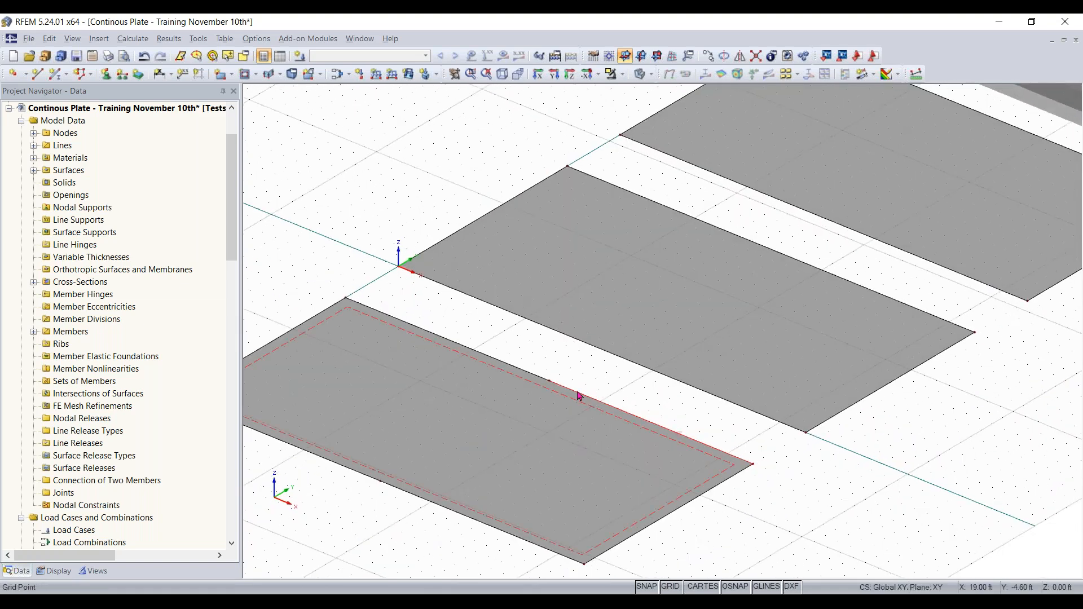
{"action": "middle_click_drag", "start_coordinate": [618, 404], "coordinate": [576, 428]}
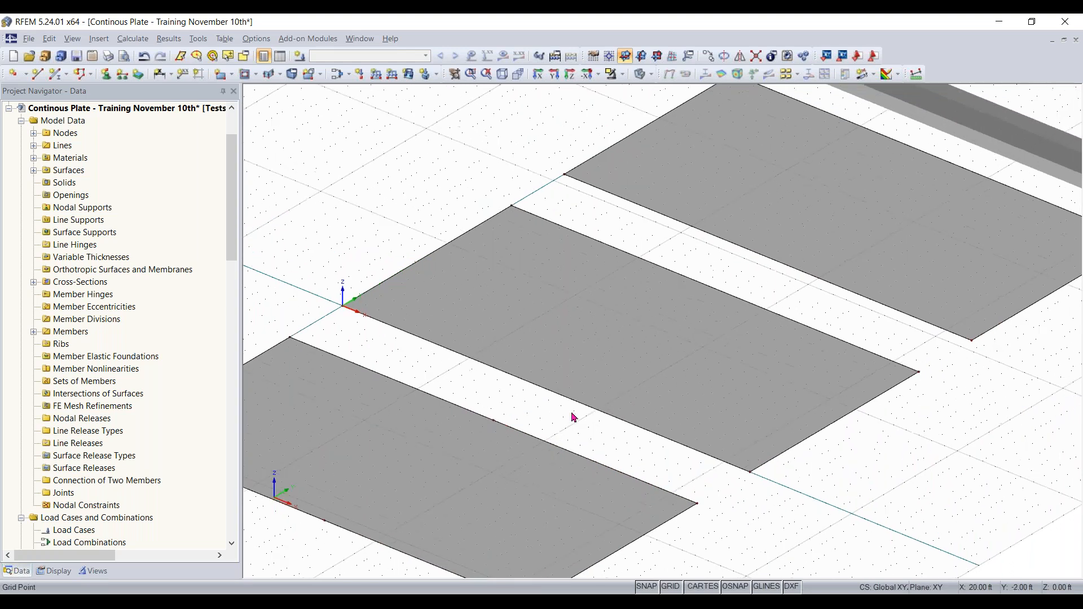
{"action": "right_click", "coordinate": [568, 406]}
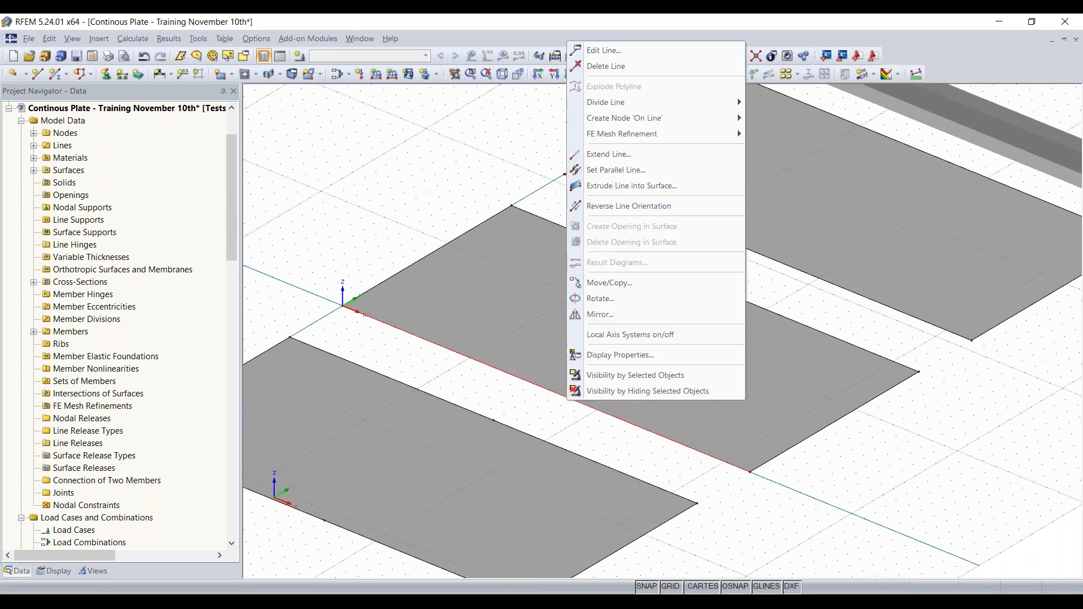
{"action": "mouse_move", "coordinate": [652, 113]}
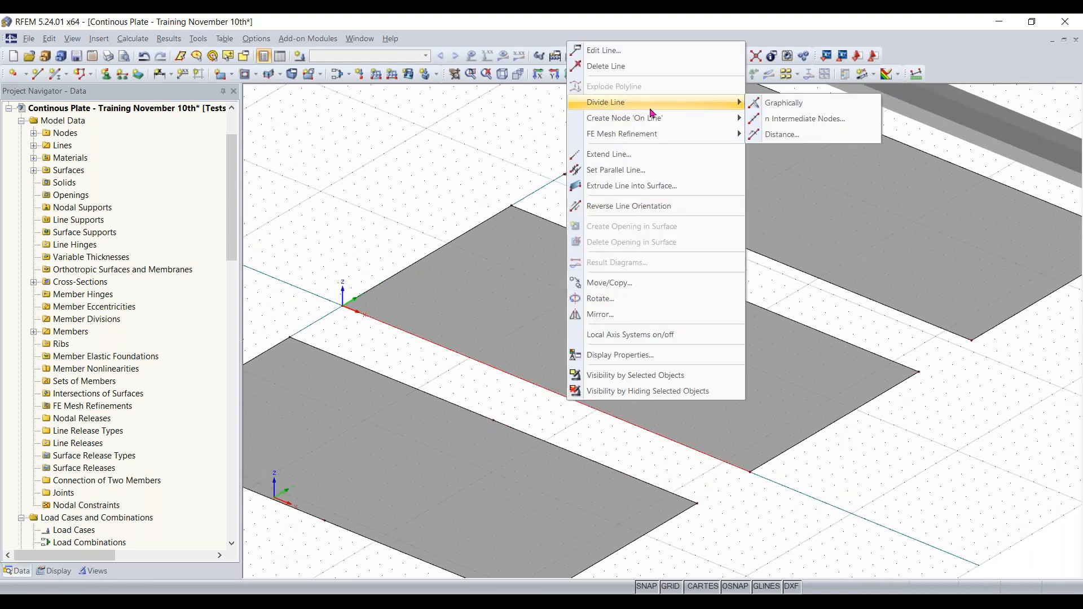
{"action": "left_click", "coordinate": [801, 133]}
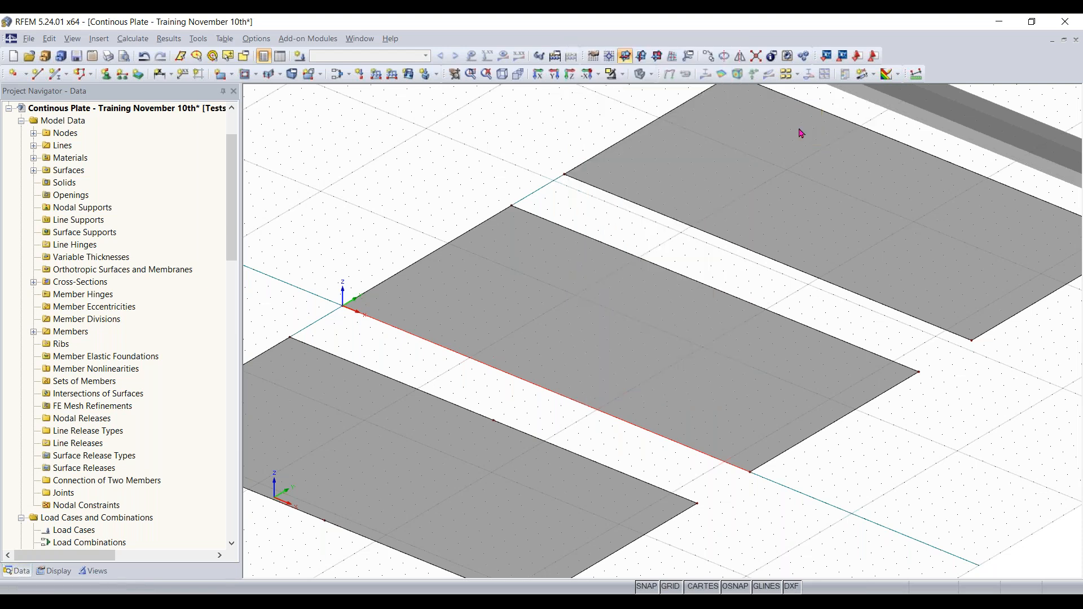
{"action": "left_click_drag", "start_coordinate": [579, 145], "coordinate": [841, 153]}
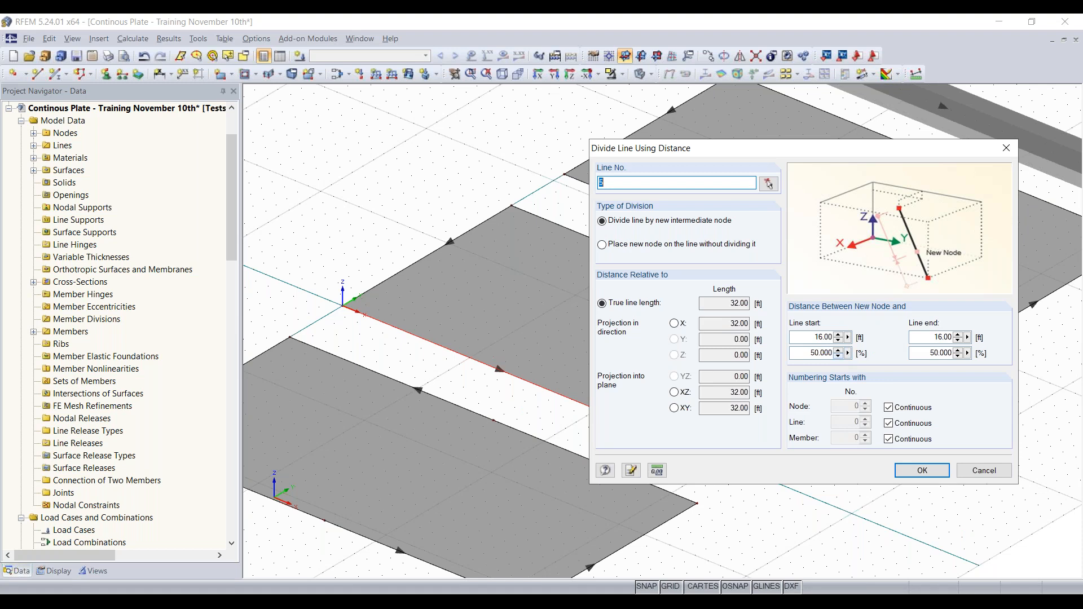
Try placing the new division node at 75% of the line length from the line start.
{"action": "left_click", "coordinate": [806, 353]}
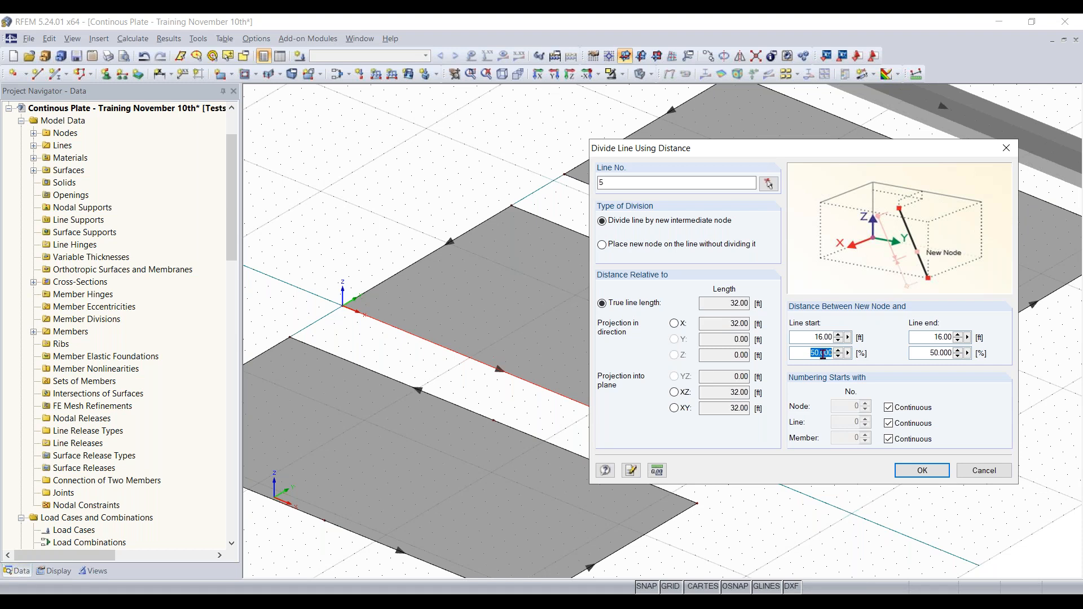
{"action": "type", "text": "75"}
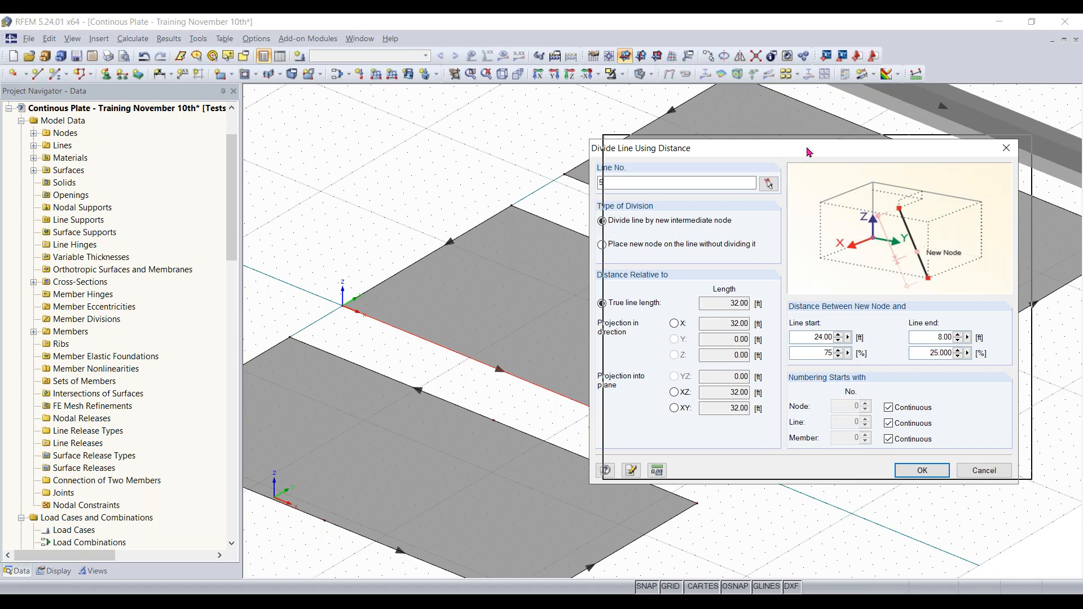
{"action": "left_click_drag", "start_coordinate": [786, 153], "coordinate": [858, 128]}
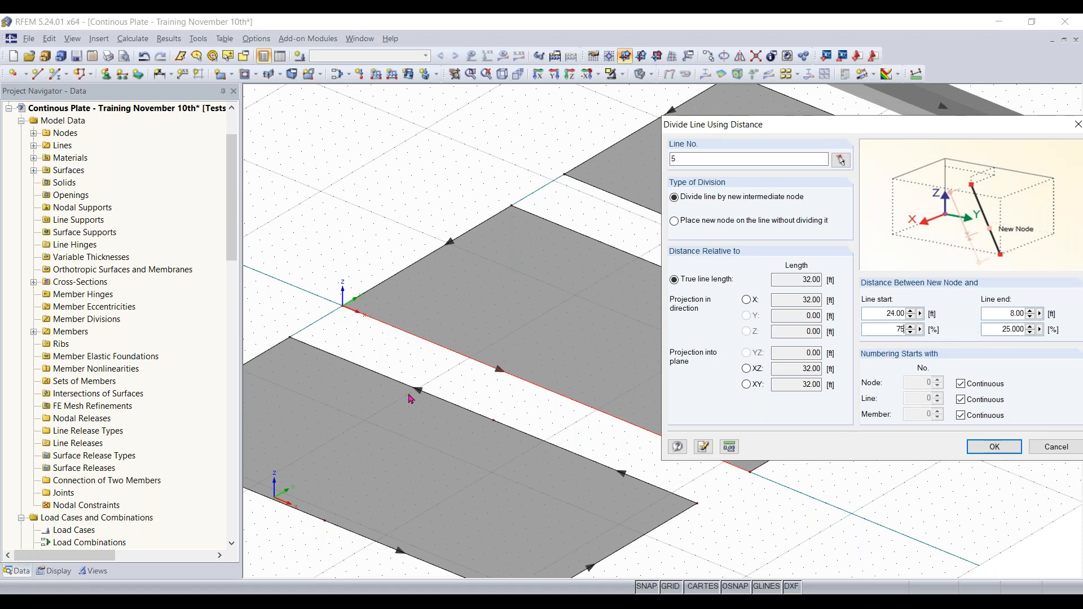
{"action": "left_click_drag", "start_coordinate": [741, 134], "coordinate": [775, 221]}
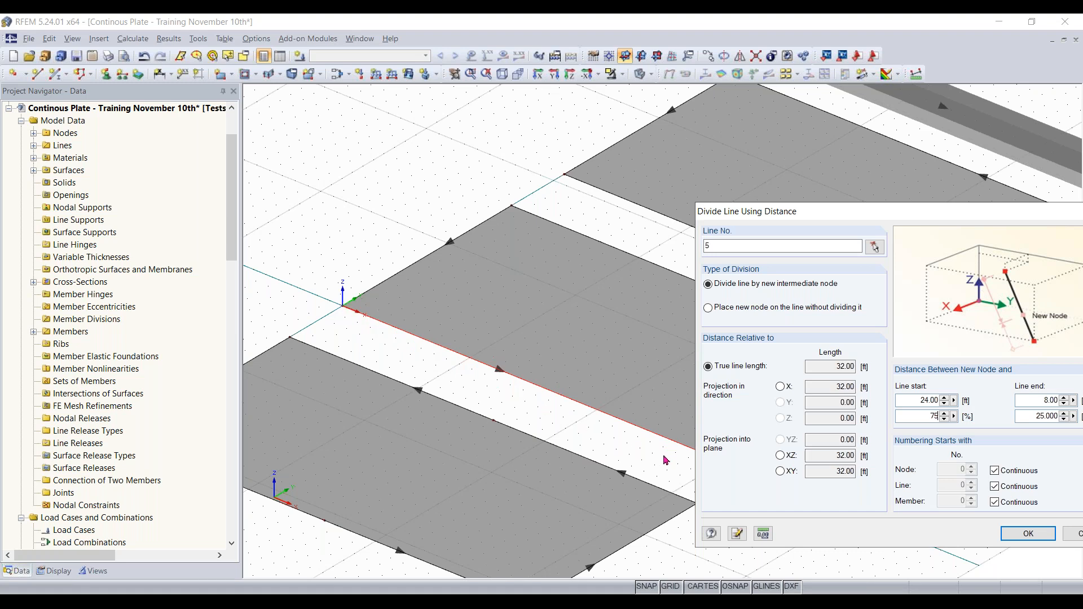
{"action": "left_click_drag", "start_coordinate": [812, 219], "coordinate": [631, 163]}
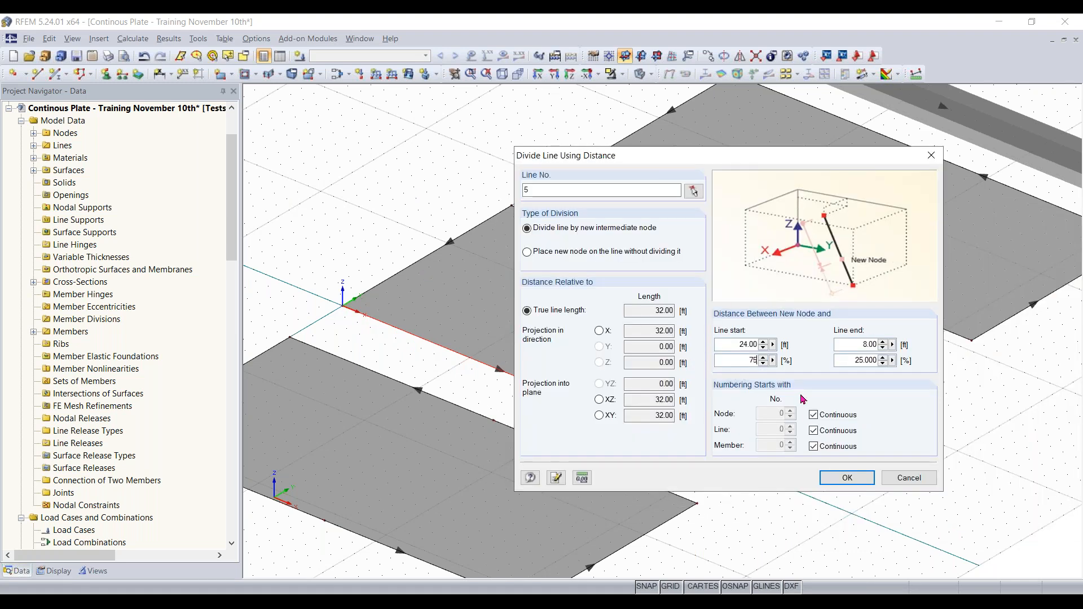
Set the division distance to 50% from the line start and divide the middle plate's edge there.
{"action": "left_click_drag", "start_coordinate": [743, 361], "coordinate": [771, 361]}
{"action": "type", "text": "50"}
{"action": "left_click", "coordinate": [850, 477]}
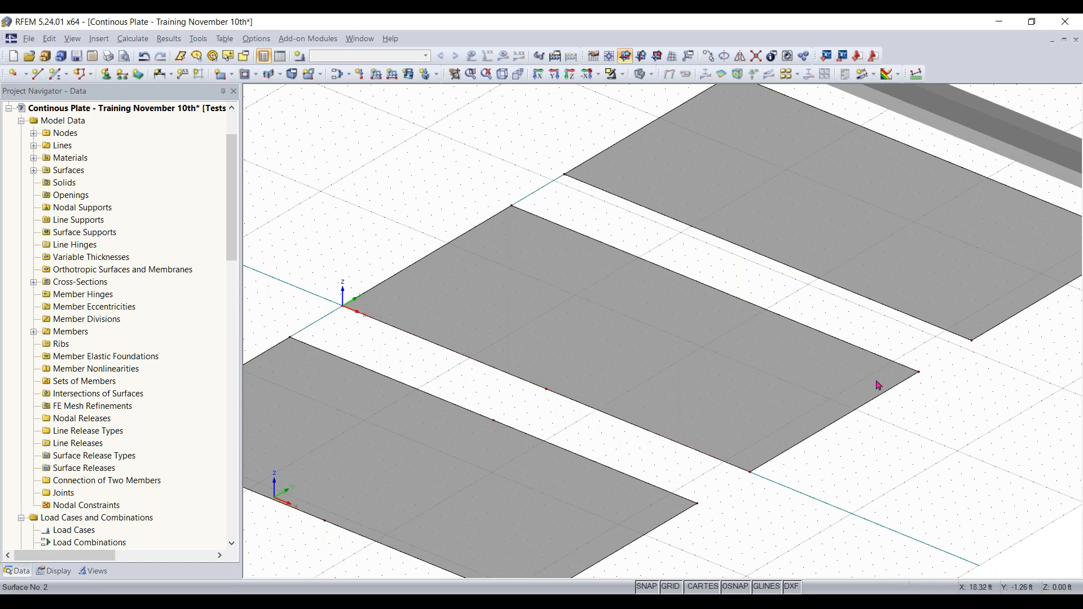
Divide the middle plate's positive-Y long edge and both long edges of the positive-Y plate together by distance at 16 ft (50%).
{"action": "middle_click_drag", "start_coordinate": [893, 393], "coordinate": [823, 443]}
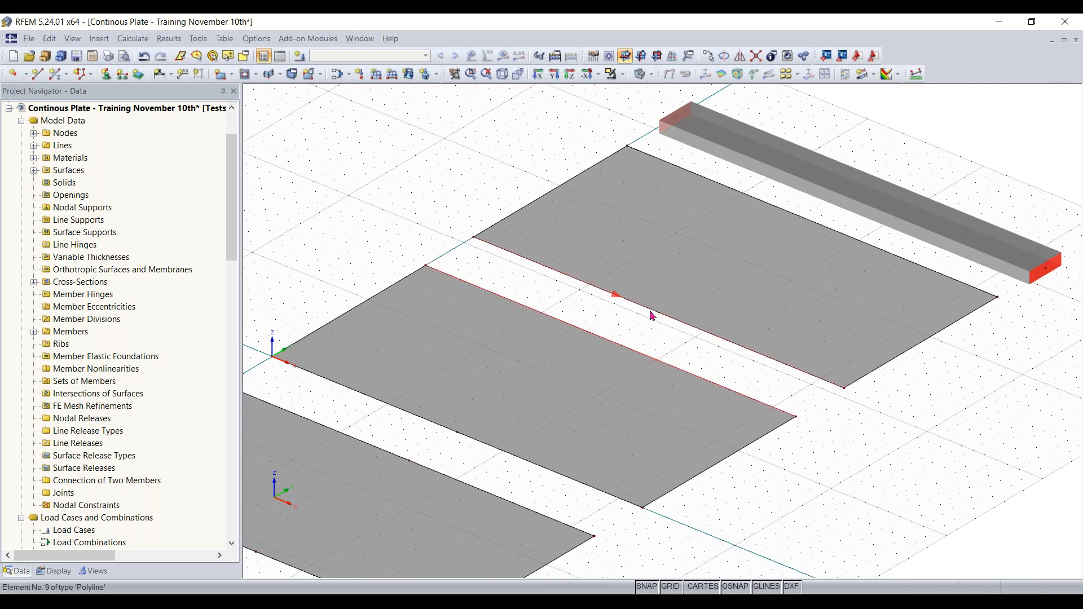
{"action": "right_click", "coordinate": [817, 231]}
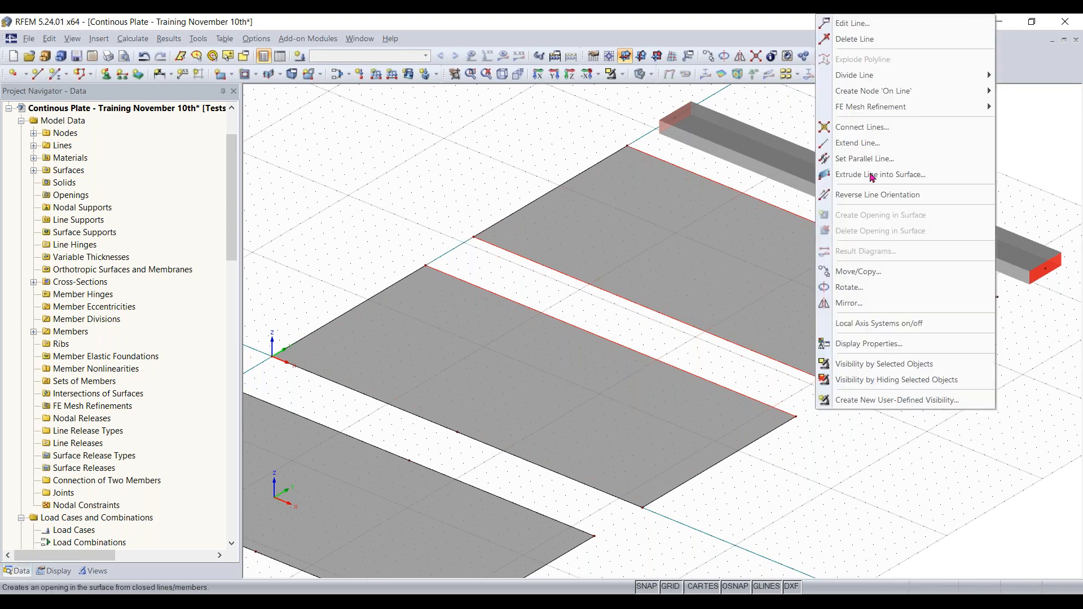
{"action": "mouse_move", "coordinate": [854, 75]}
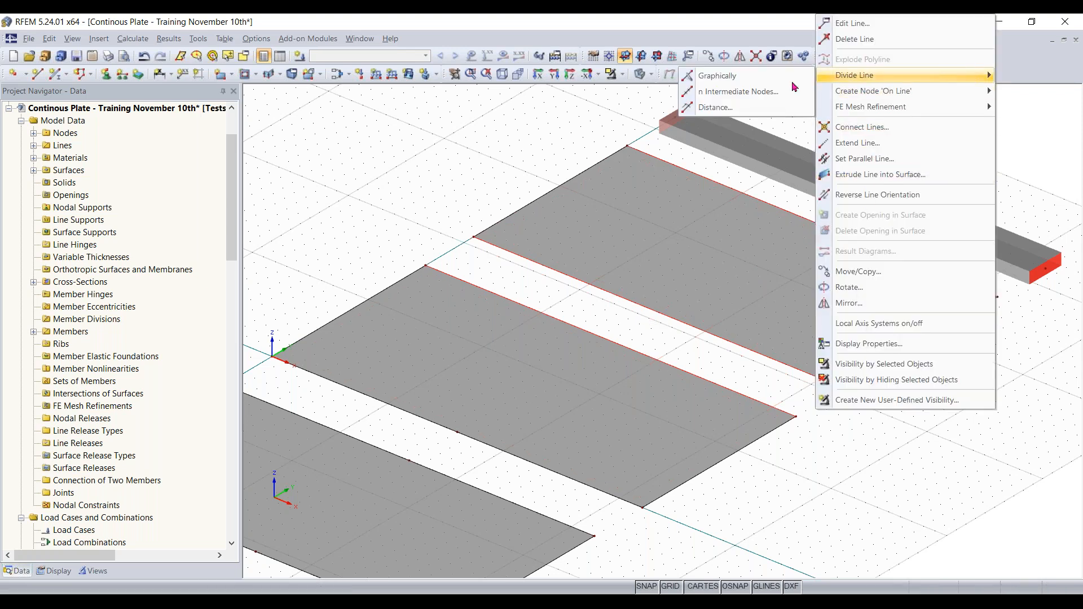
{"action": "left_click", "coordinate": [733, 107]}
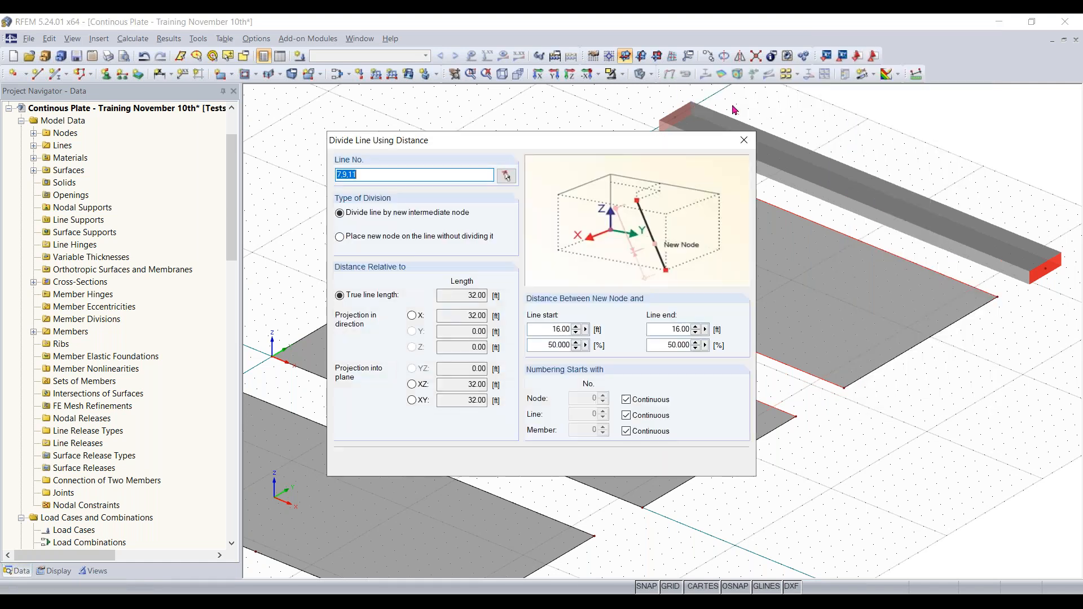
{"action": "left_click", "coordinate": [363, 175]}
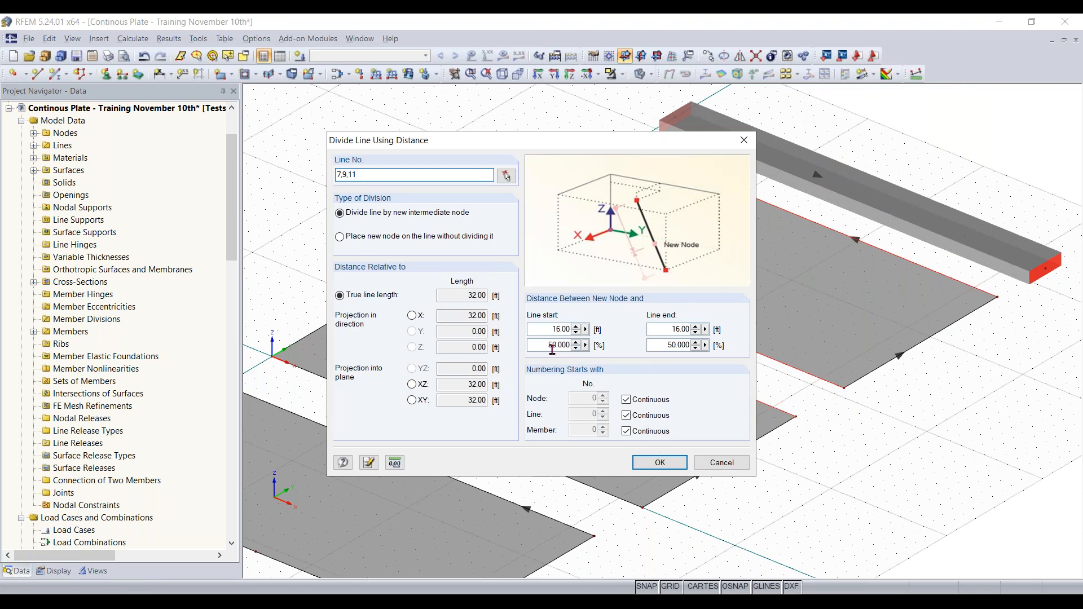
{"action": "left_click", "coordinate": [659, 463]}
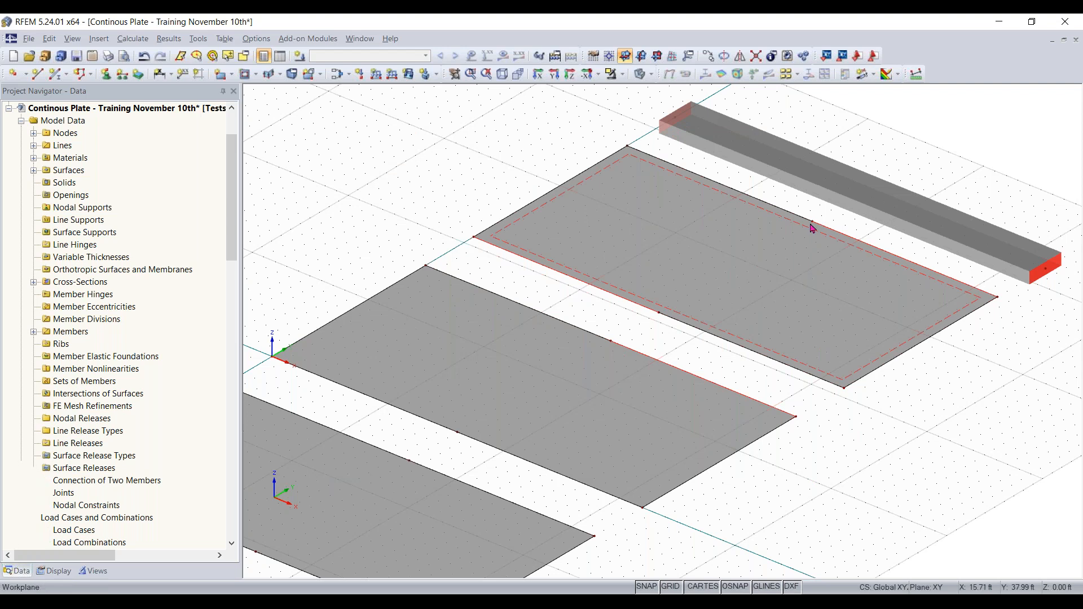
Divide the beam member by distance with a new intermediate node at 16 ft (50%) from its start.
{"action": "scroll", "coordinate": [881, 448], "scroll_direction": "down", "scroll_amount": 1}
{"action": "middle_click_drag", "start_coordinate": [903, 446], "coordinate": [731, 557]}
{"action": "left_click", "coordinate": [720, 319]}
{"action": "right_click", "coordinate": [696, 326]}
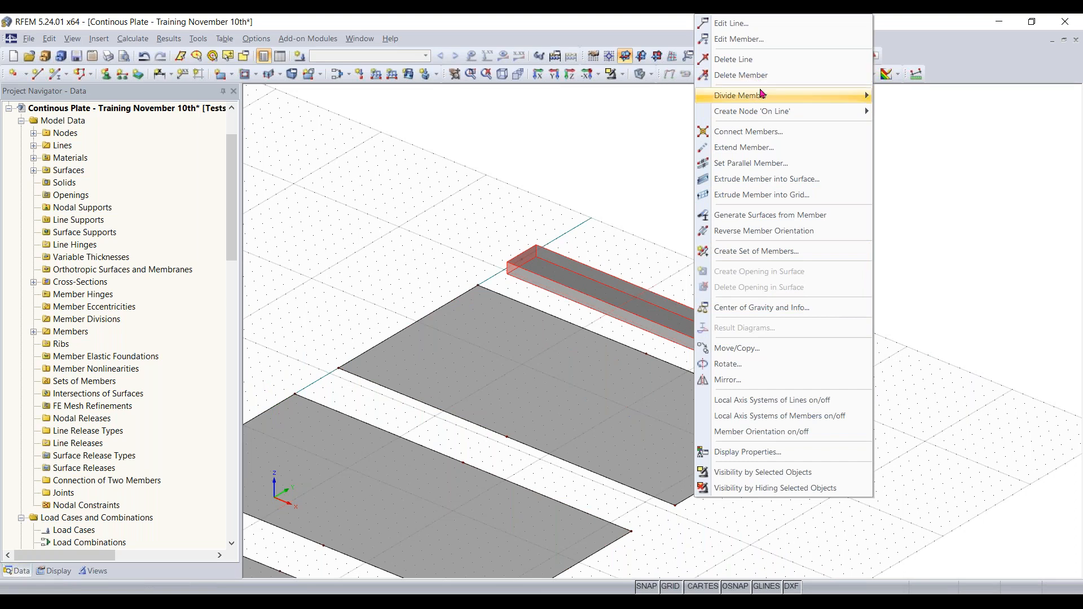
{"action": "mouse_move", "coordinate": [762, 93]}
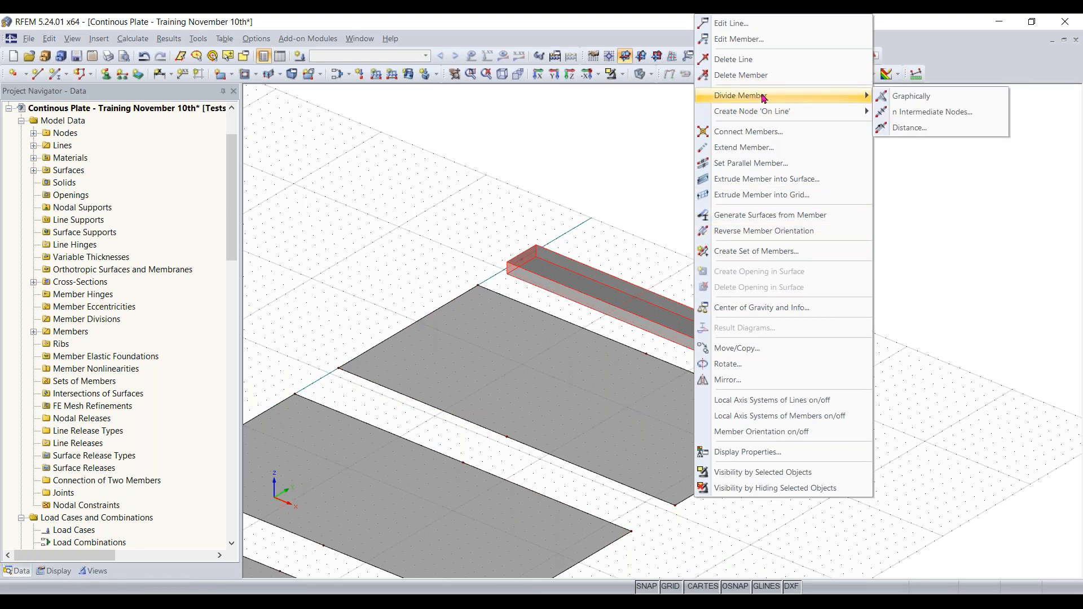
{"action": "left_click", "coordinate": [920, 127]}
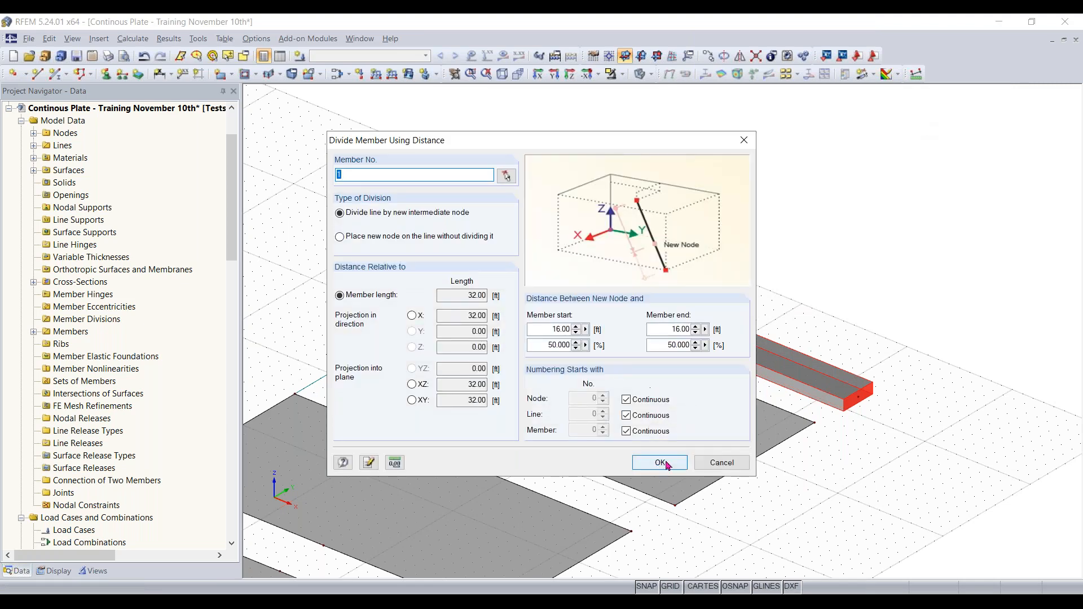
{"action": "left_click", "coordinate": [657, 461]}
{"action": "left_click", "coordinate": [836, 444]}
Draw a line across the negative-Y plate connecting the midpoint nodes of its two long edges.
{"action": "scroll", "coordinate": [804, 545], "scroll_direction": "down", "scroll_amount": 4}
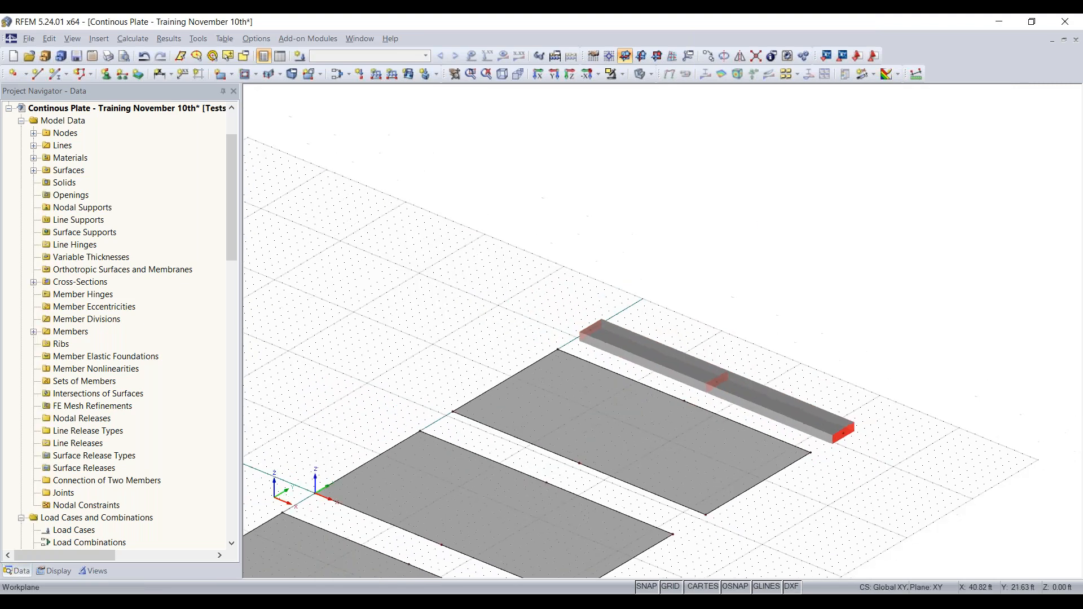
{"action": "middle_click_drag", "start_coordinate": [780, 320], "coordinate": [866, 152]}
{"action": "scroll", "coordinate": [892, 289], "scroll_direction": "up", "scroll_amount": 1}
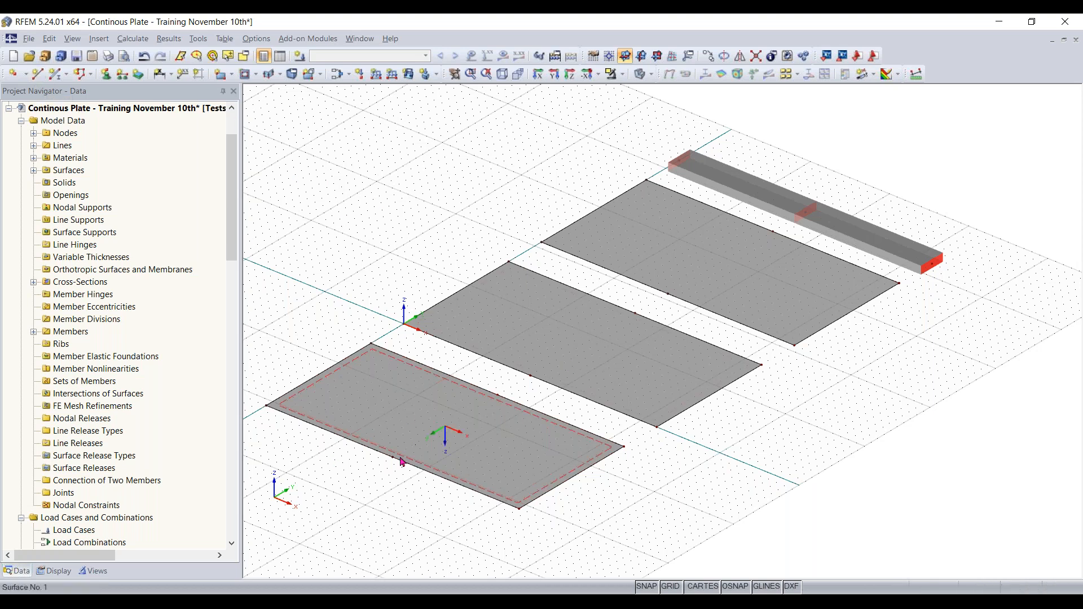
{"action": "left_click", "coordinate": [37, 74]}
{"action": "key", "text": "Escape"}
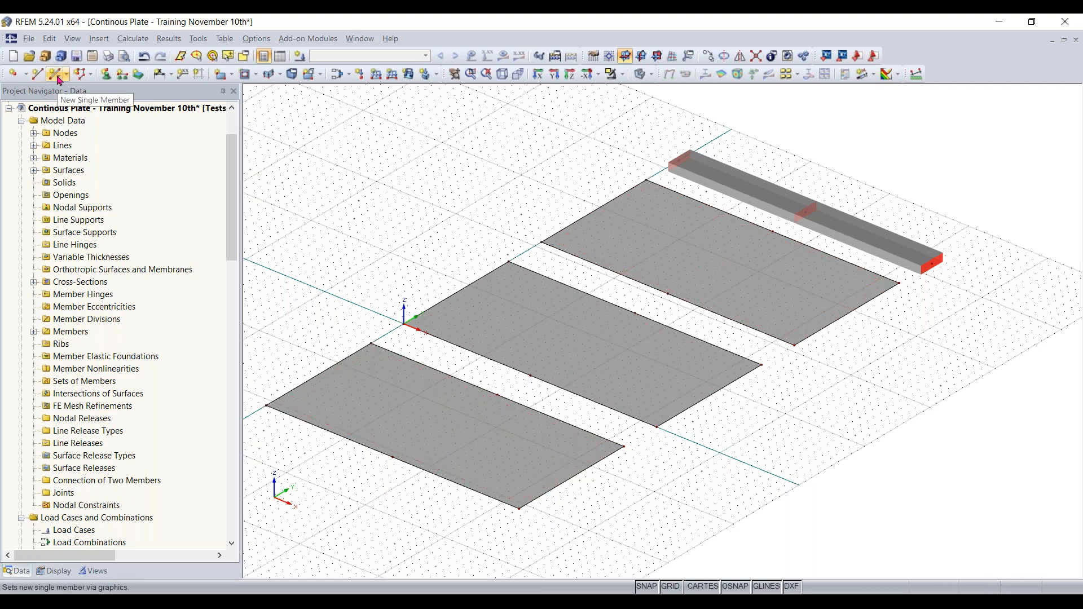
{"action": "left_click", "coordinate": [37, 74]}
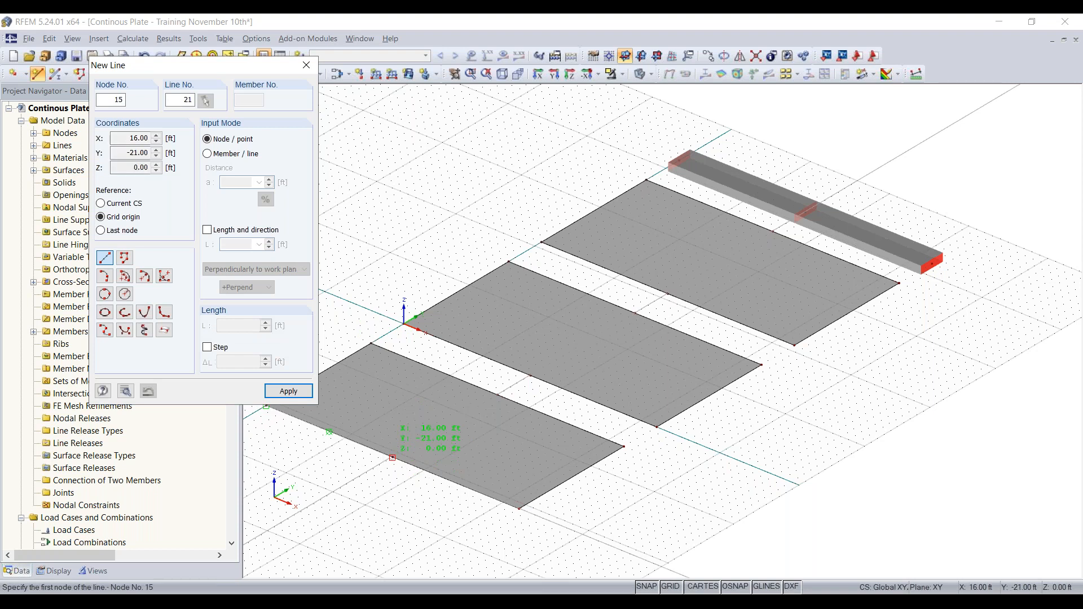
{"action": "left_click", "coordinate": [392, 457]}
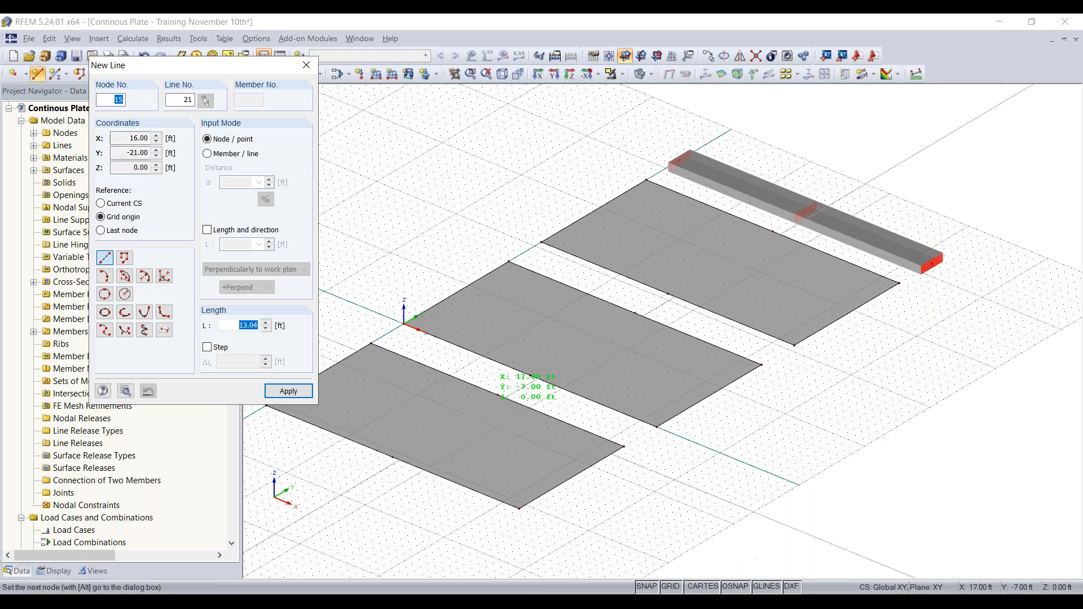
{"action": "left_click", "coordinate": [497, 395]}
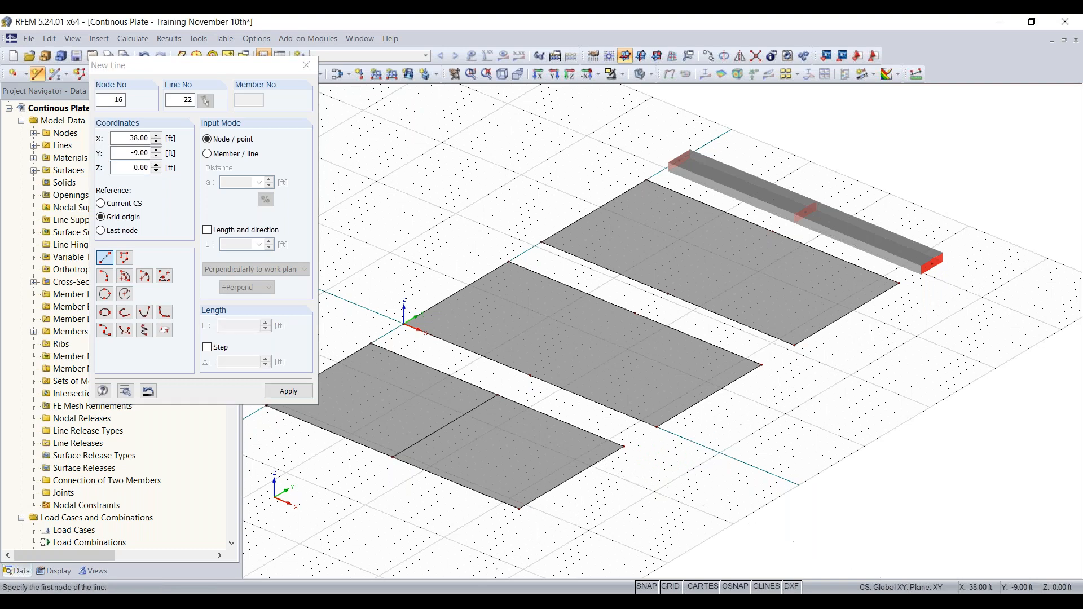
{"action": "key", "text": "Escape"}
Copy the midpoint line of the negative-Y plate onto the middle and positive-Y plates, snapping to their edge midpoints.
{"action": "scroll", "coordinate": [435, 439], "scroll_direction": "up", "scroll_amount": 3}
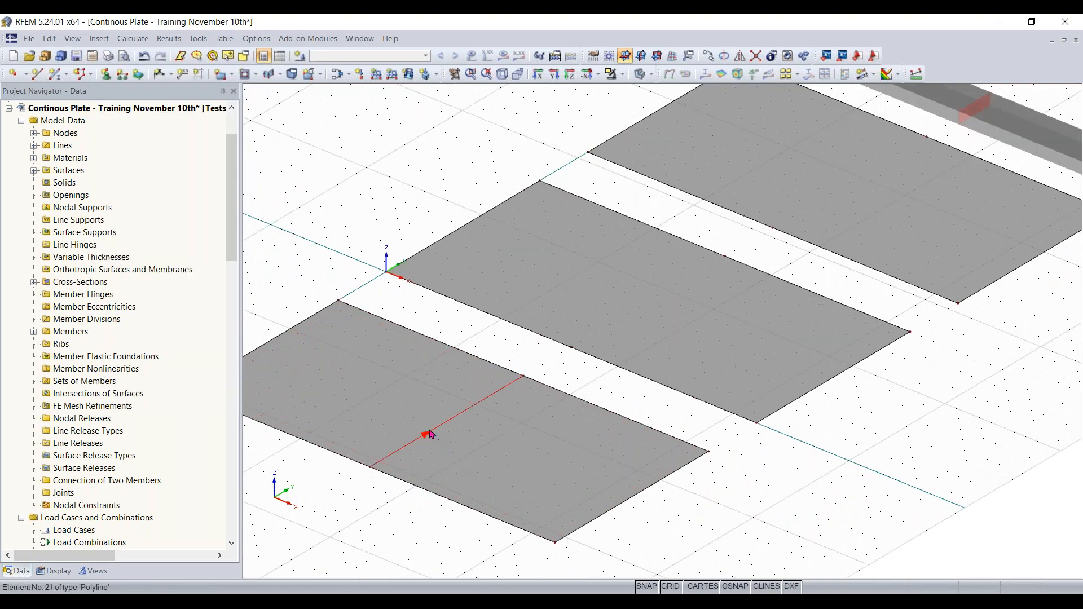
{"action": "scroll", "coordinate": [407, 485], "scroll_direction": "down", "scroll_amount": 2}
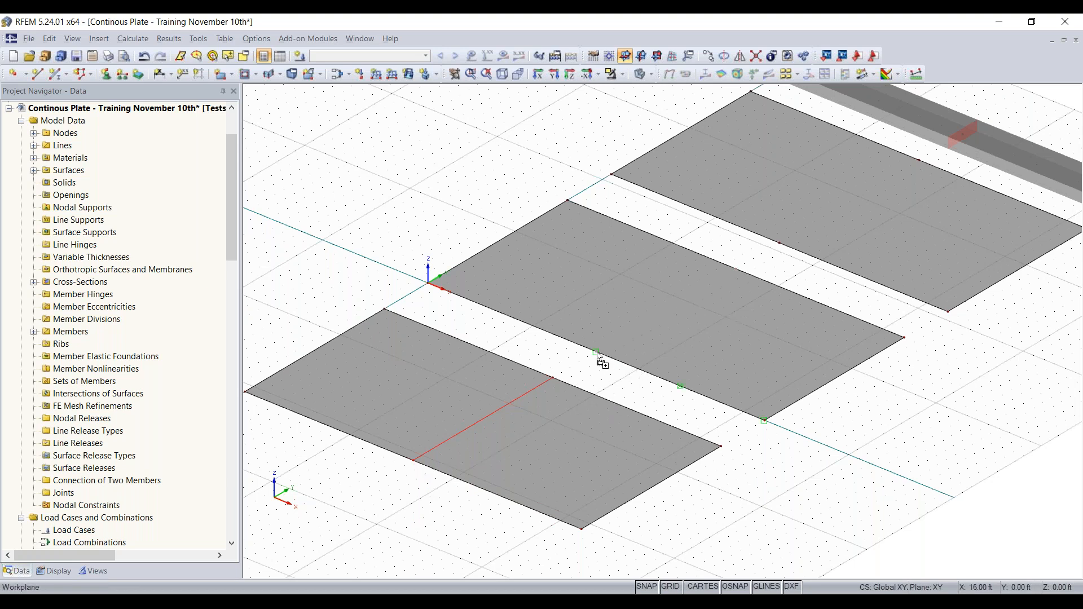
{"action": "middle_click_drag", "start_coordinate": [818, 393], "coordinate": [679, 478]}
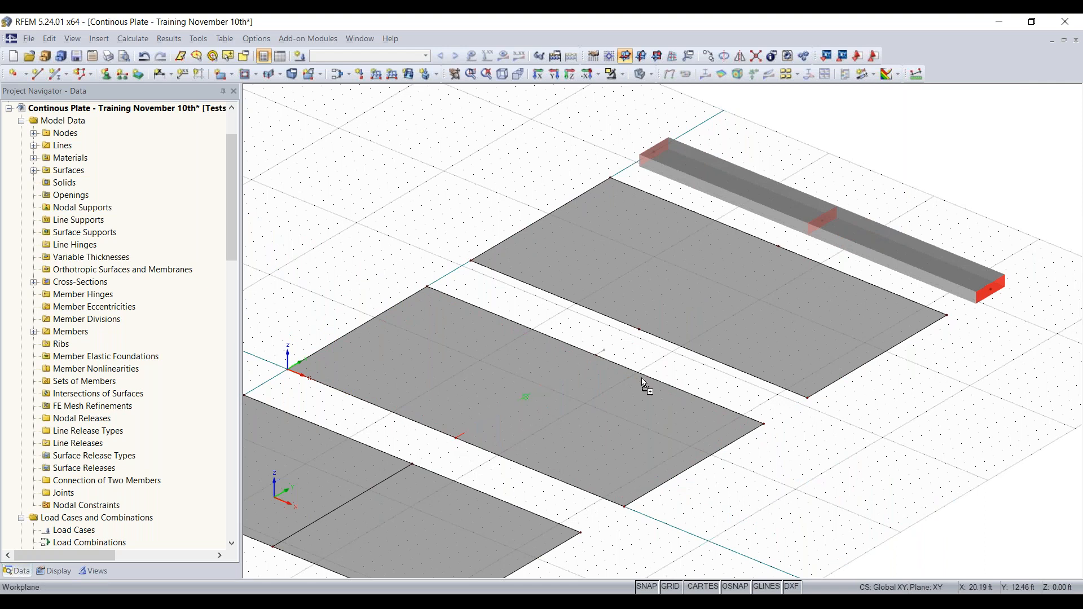
{"action": "left_click", "coordinate": [639, 329]}
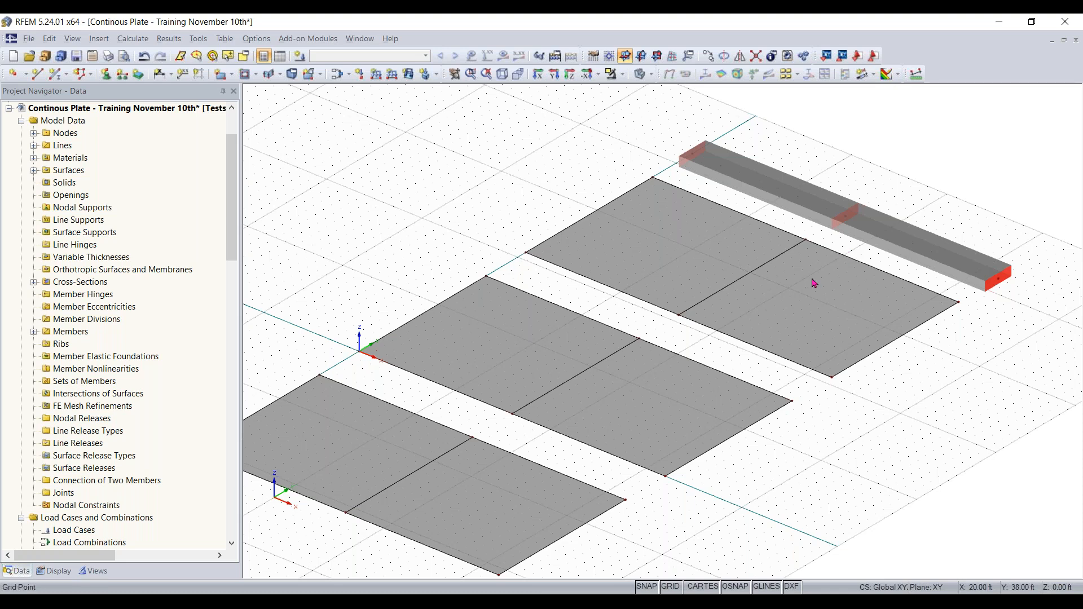
Set up a new line support of the predefined global Hinged type for placement on lines.
{"action": "middle_click_drag", "start_coordinate": [638, 500], "coordinate": [846, 367]}
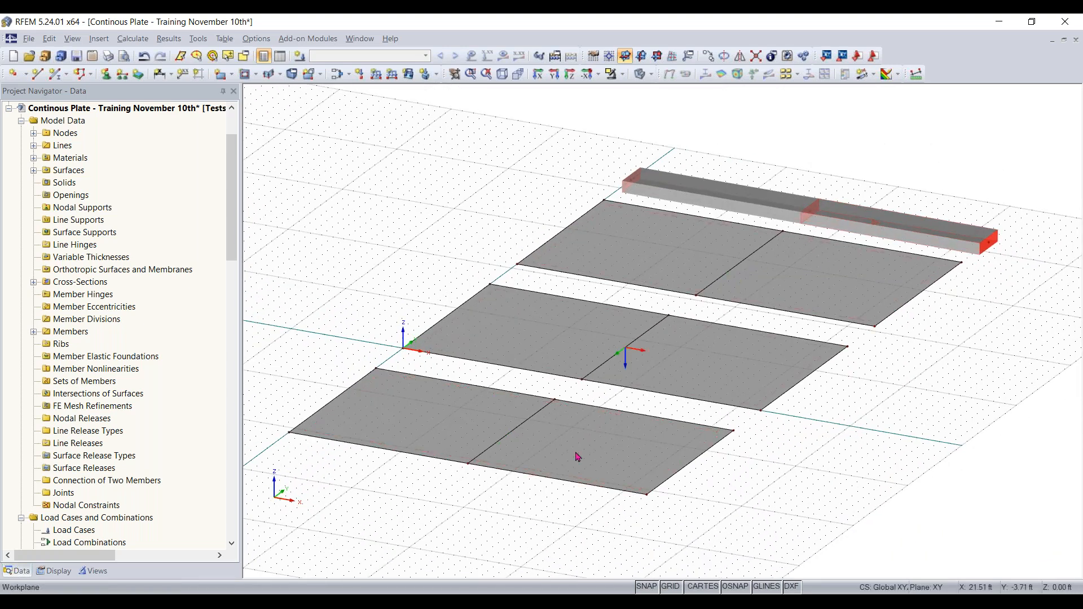
{"action": "middle_click_drag", "start_coordinate": [859, 511], "coordinate": [838, 512], "text": "ctrl"}
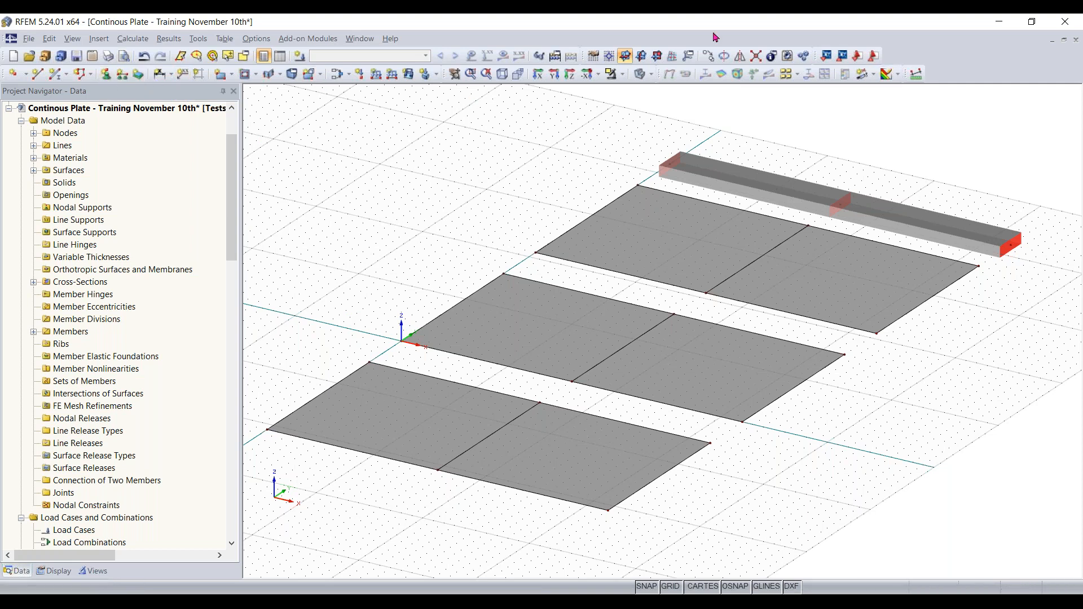
{"action": "left_click", "coordinate": [123, 77]}
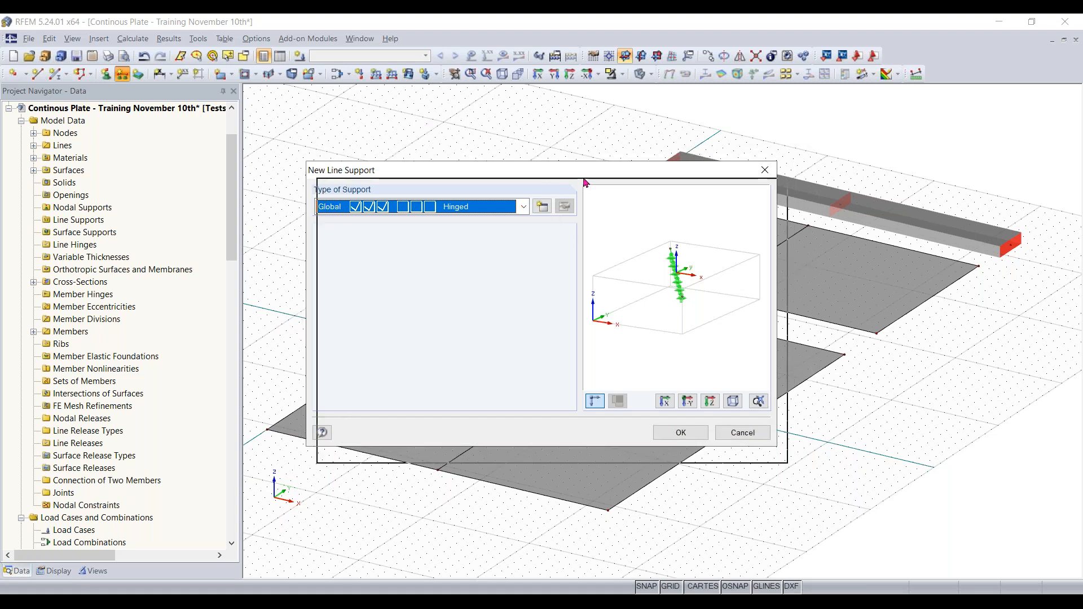
{"action": "left_click_drag", "start_coordinate": [553, 177], "coordinate": [564, 156]}
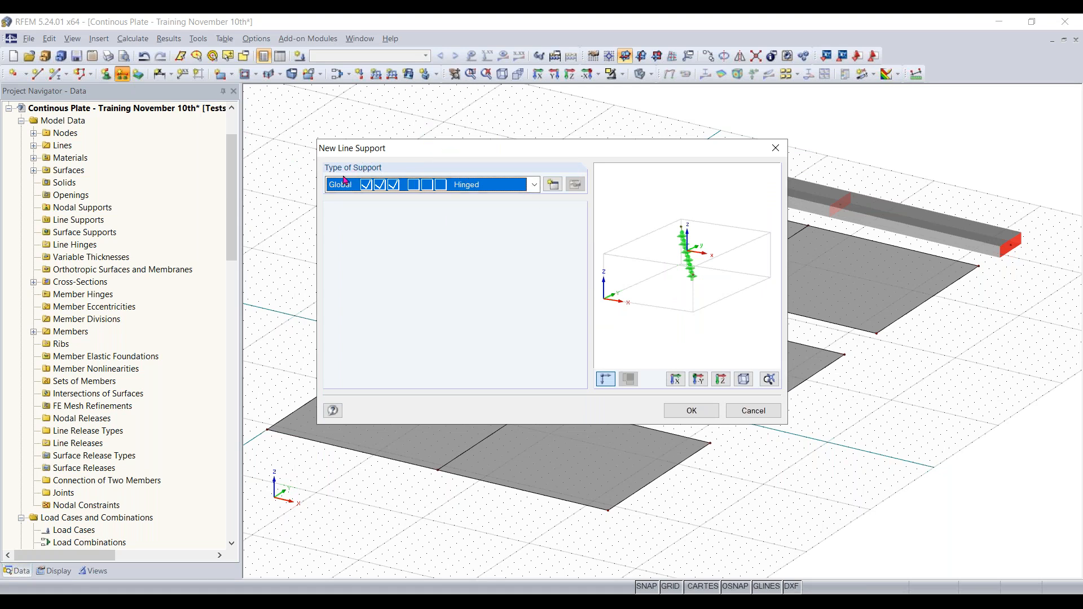
{"action": "left_click", "coordinate": [534, 184]}
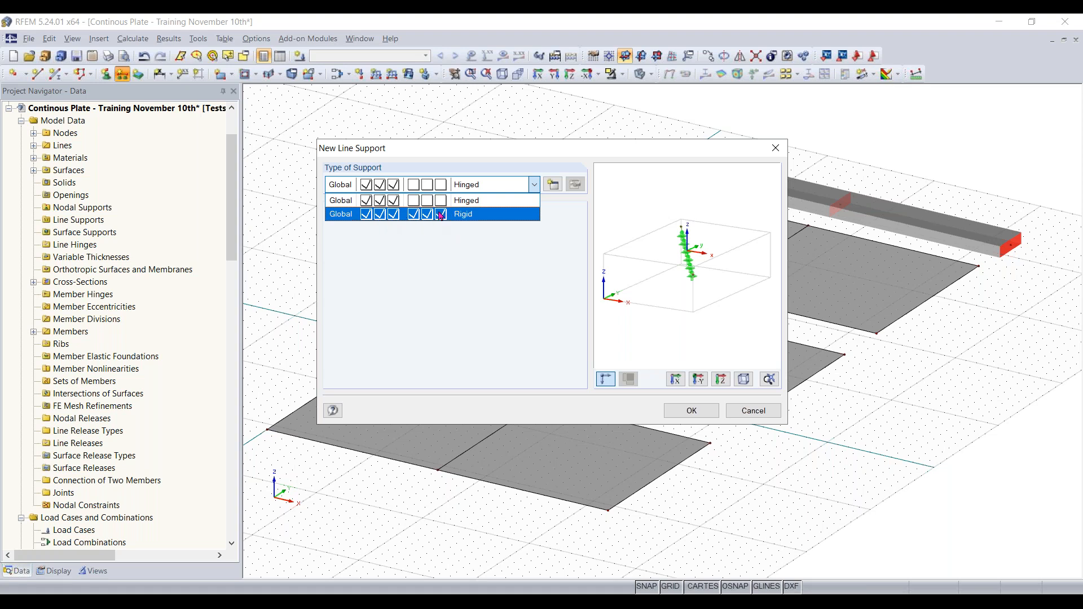
{"action": "left_click", "coordinate": [471, 201]}
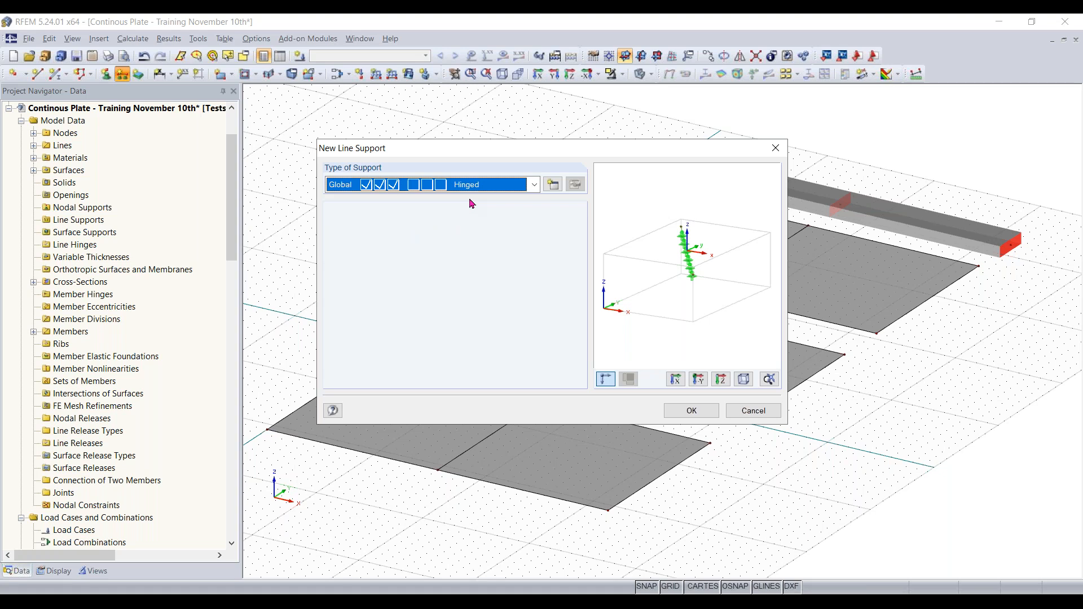
{"action": "left_click", "coordinate": [691, 411]}
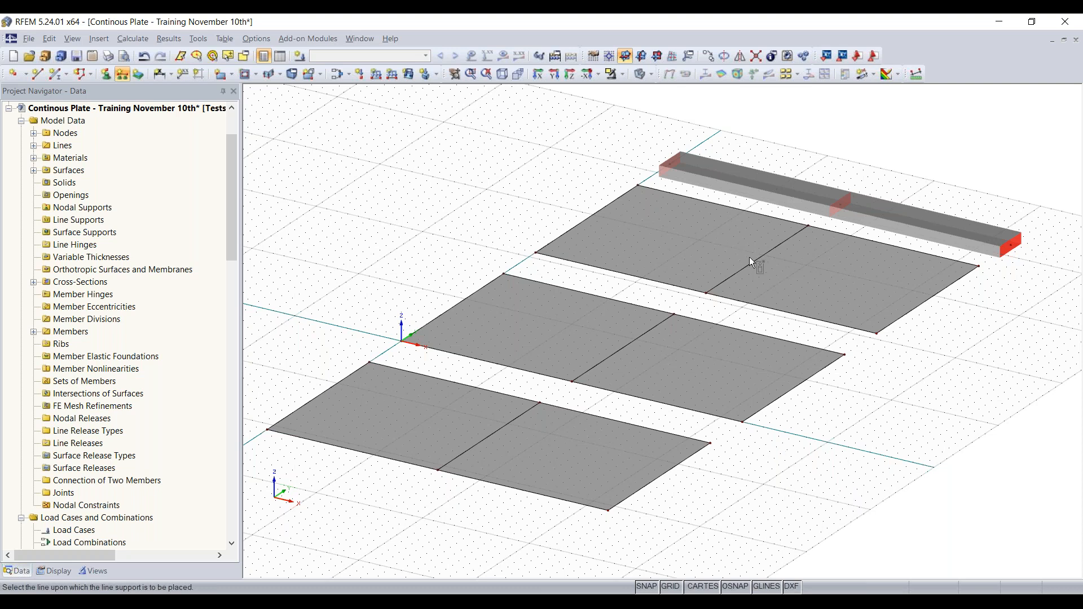
Place the hinged line support on both short edges and the midline of each of the three plates.
{"action": "left_click", "coordinate": [656, 481]}
{"action": "left_click", "coordinate": [499, 430]}
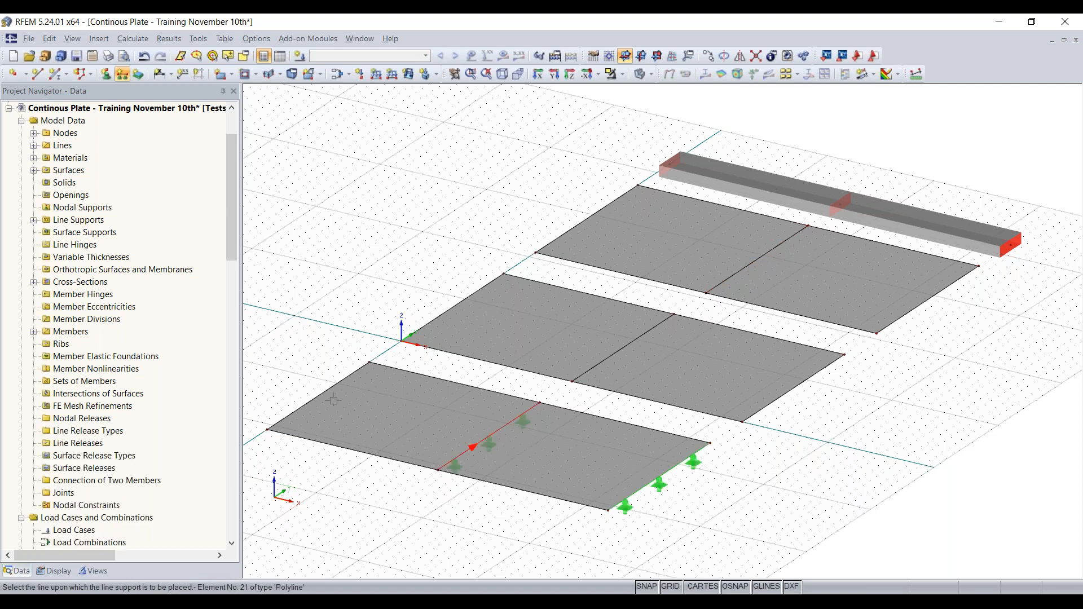
{"action": "left_click", "coordinate": [323, 395]}
{"action": "left_click", "coordinate": [452, 305]}
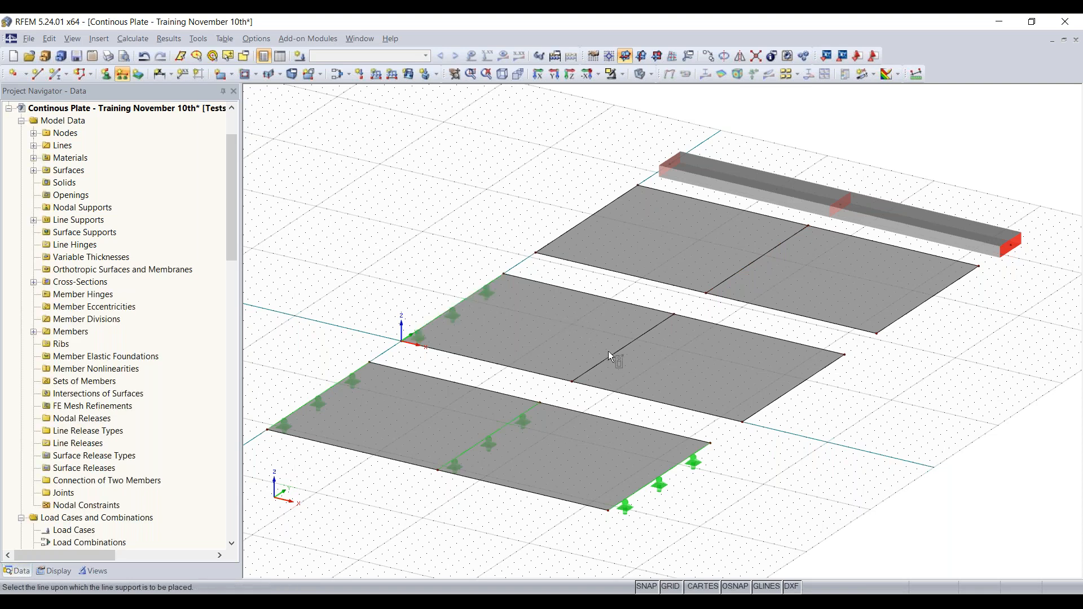
{"action": "left_click", "coordinate": [651, 328]}
{"action": "left_click", "coordinate": [799, 389]}
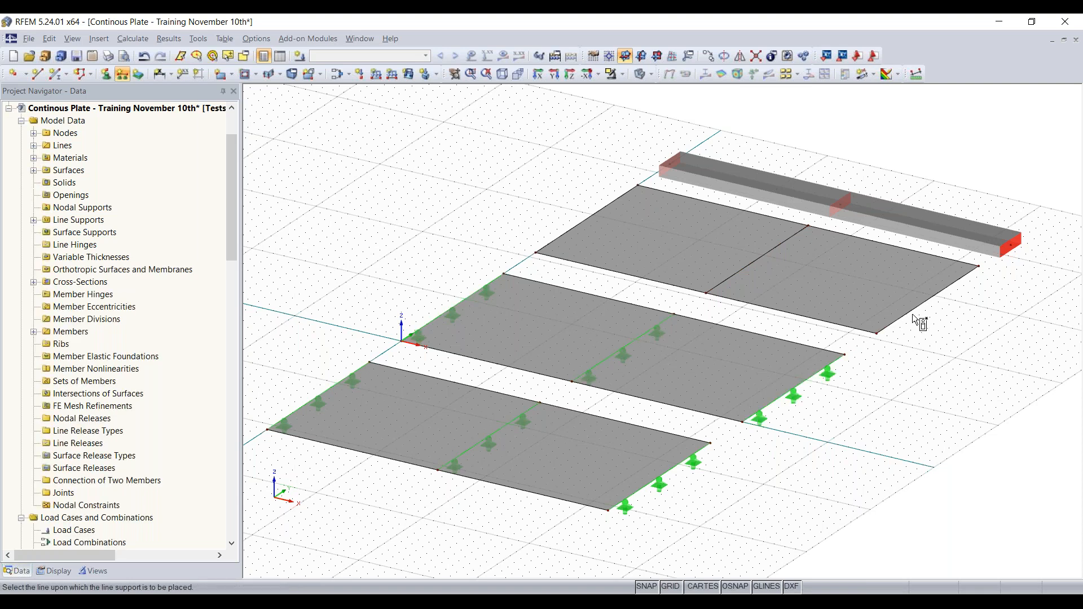
{"action": "left_click", "coordinate": [902, 316]}
{"action": "left_click", "coordinate": [729, 276]}
{"action": "left_click", "coordinate": [577, 227]}
{"action": "key", "text": "Escape"}
Examine the line supports at the short edges and midlines of the three plates up close and from several angles.
{"action": "middle_click_drag", "start_coordinate": [698, 459], "coordinate": [694, 448], "text": "ctrl"}
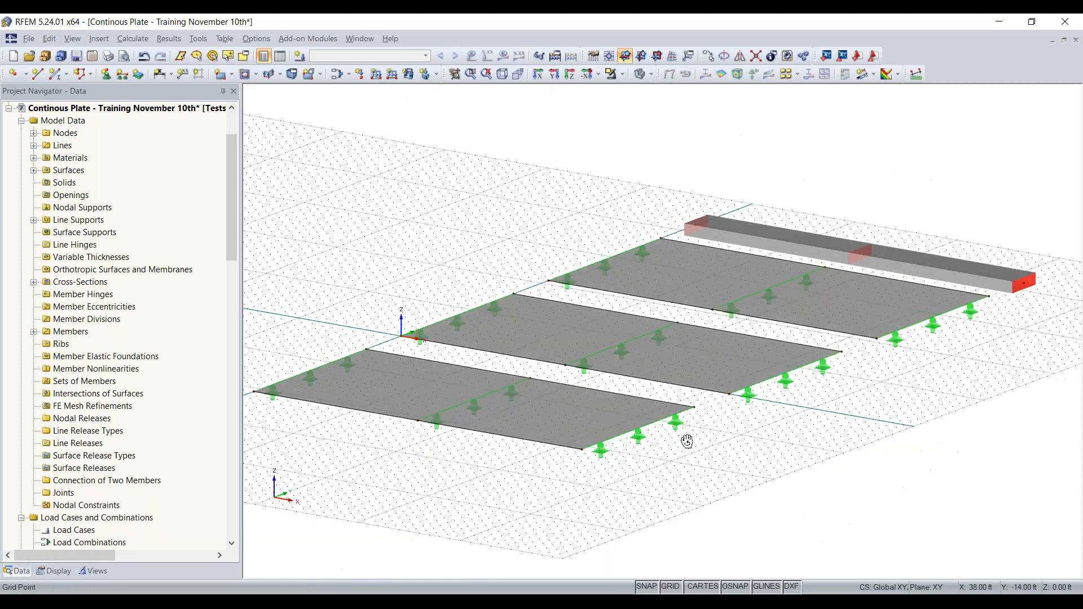
{"action": "scroll", "coordinate": [626, 445], "scroll_direction": "up", "scroll_amount": 5}
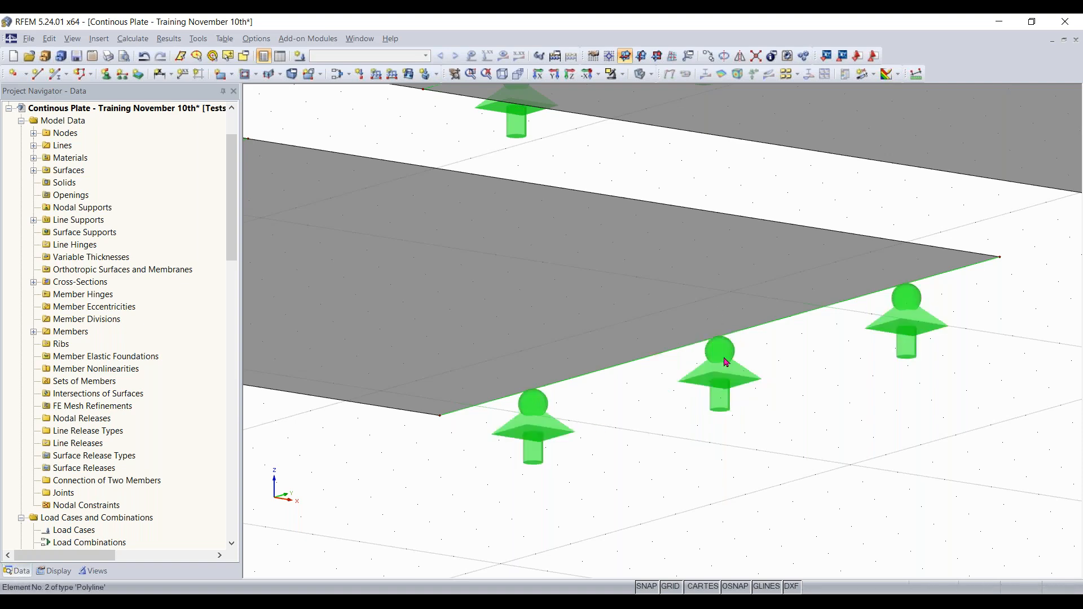
{"action": "scroll", "coordinate": [713, 369], "scroll_direction": "down", "scroll_amount": 5}
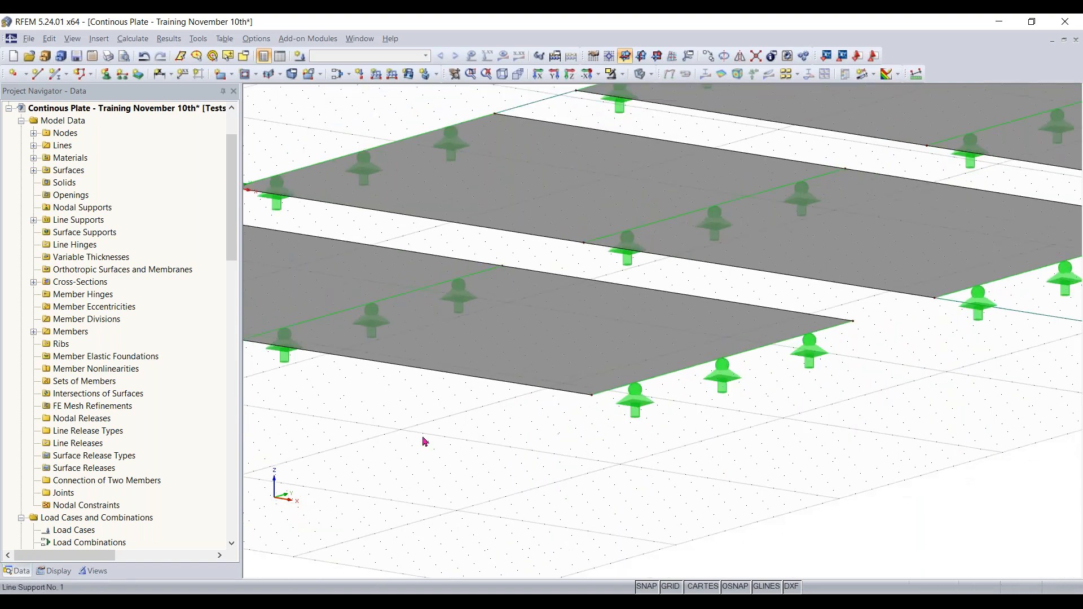
{"action": "scroll", "coordinate": [439, 452], "scroll_direction": "down", "scroll_amount": 1}
{"action": "middle_click_drag", "start_coordinate": [439, 451], "coordinate": [569, 530]}
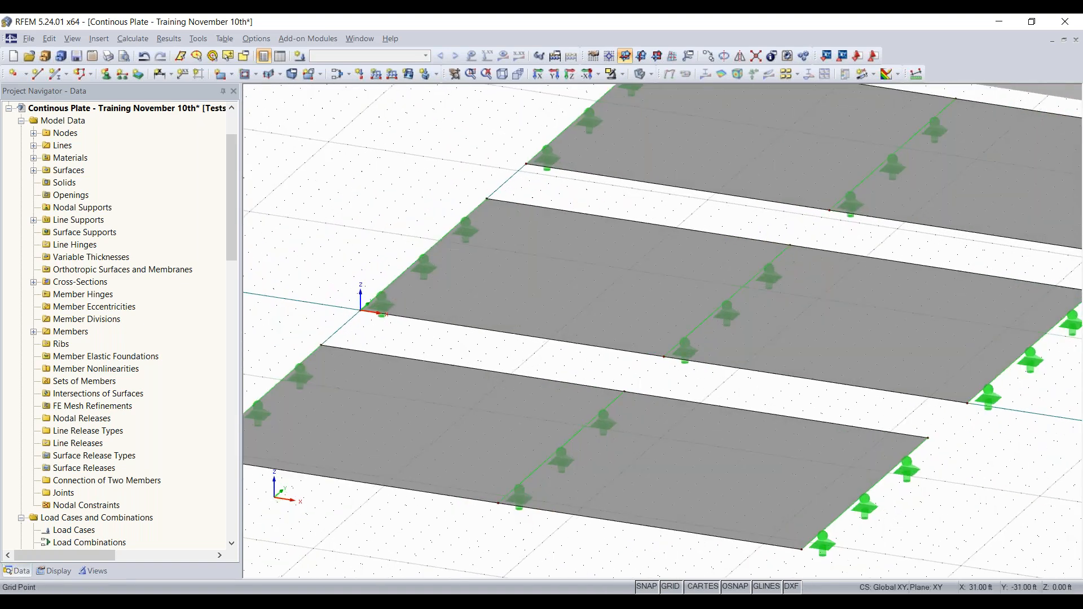
{"action": "scroll", "coordinate": [510, 501], "scroll_direction": "down", "scroll_amount": 2}
{"action": "scroll", "coordinate": [902, 438], "scroll_direction": "down", "scroll_amount": 3}
{"action": "middle_click_drag", "start_coordinate": [959, 430], "coordinate": [508, 541]}
{"action": "middle_click_drag", "start_coordinate": [768, 206], "coordinate": [762, 207], "text": "ctrl"}
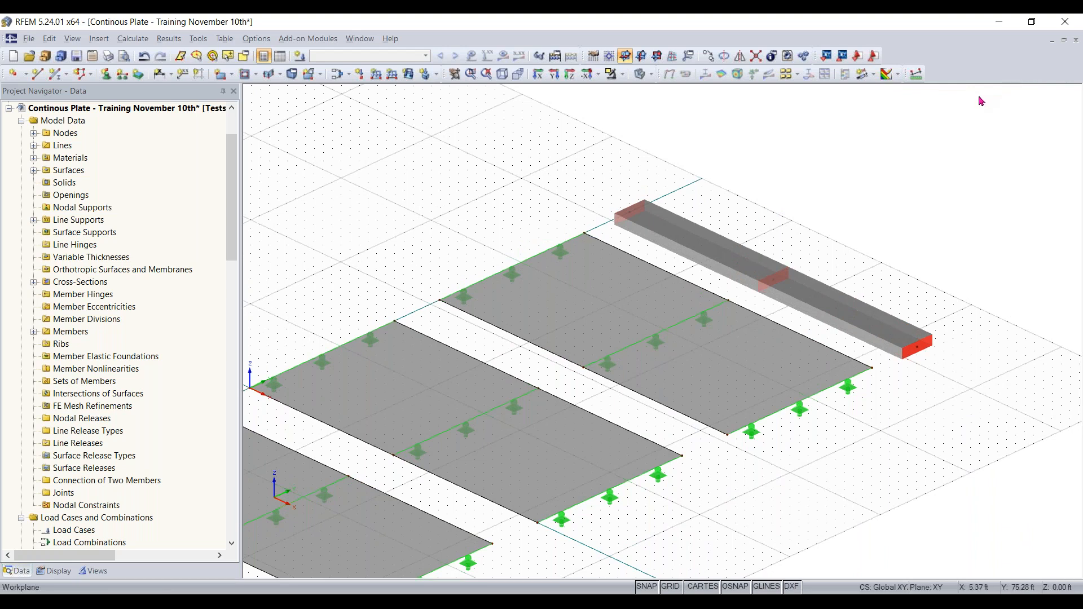
{"action": "middle_click_drag", "start_coordinate": [708, 437], "coordinate": [803, 356]}
{"action": "scroll", "coordinate": [795, 374], "scroll_direction": "down", "scroll_amount": 1}
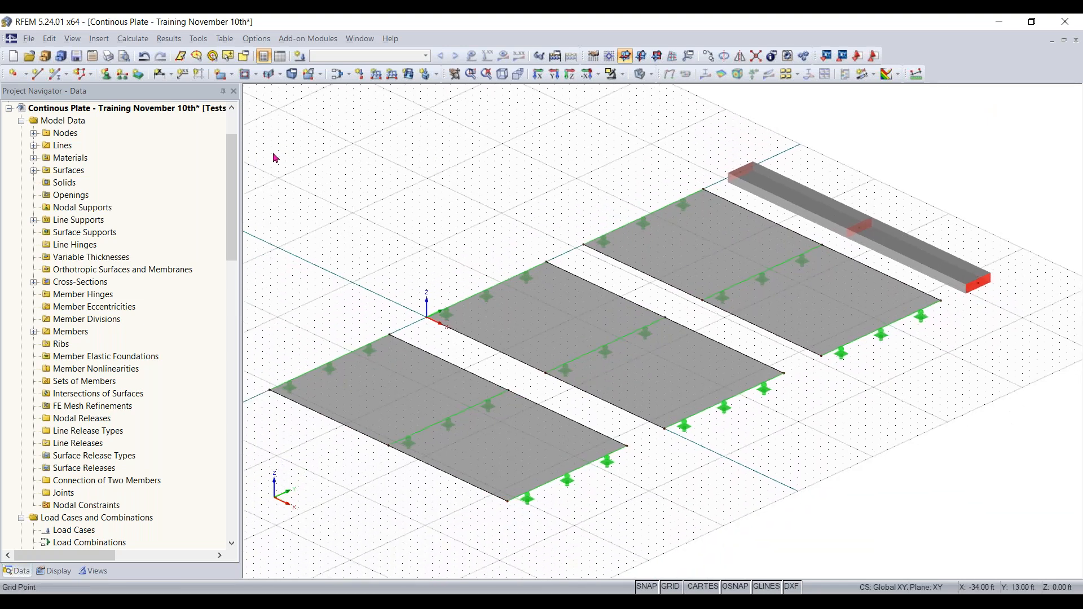
{"action": "left_click", "coordinate": [121, 75]}
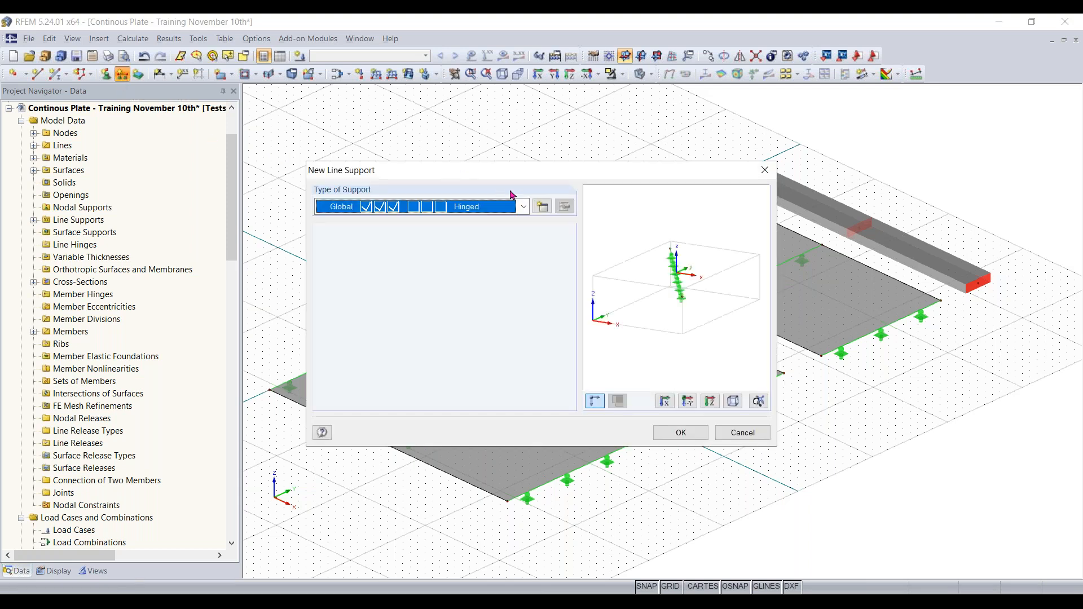
{"action": "left_click", "coordinate": [524, 206]}
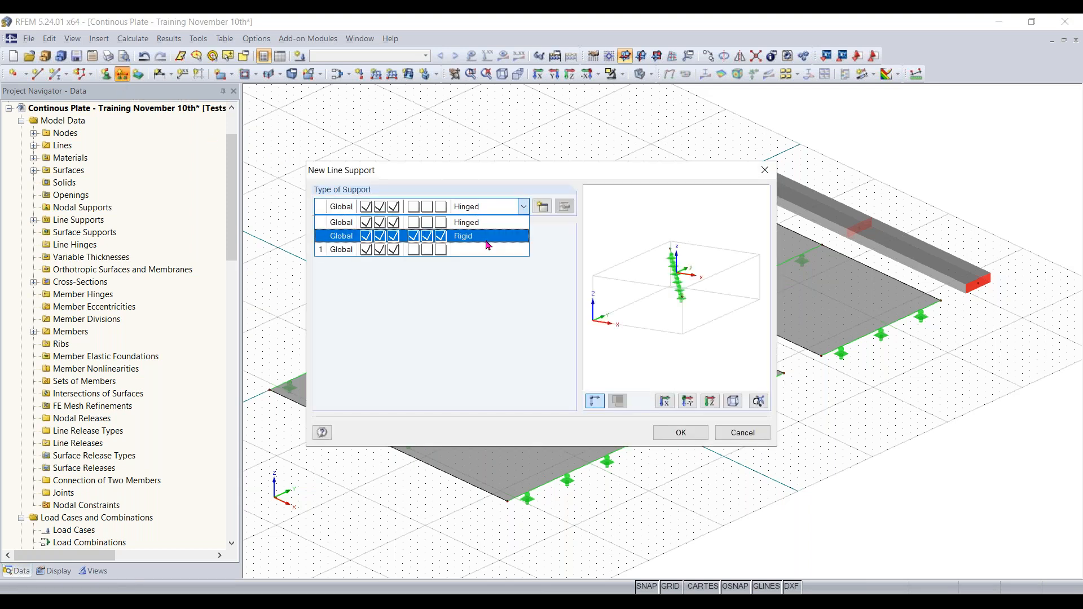
{"action": "left_click", "coordinate": [543, 218]}
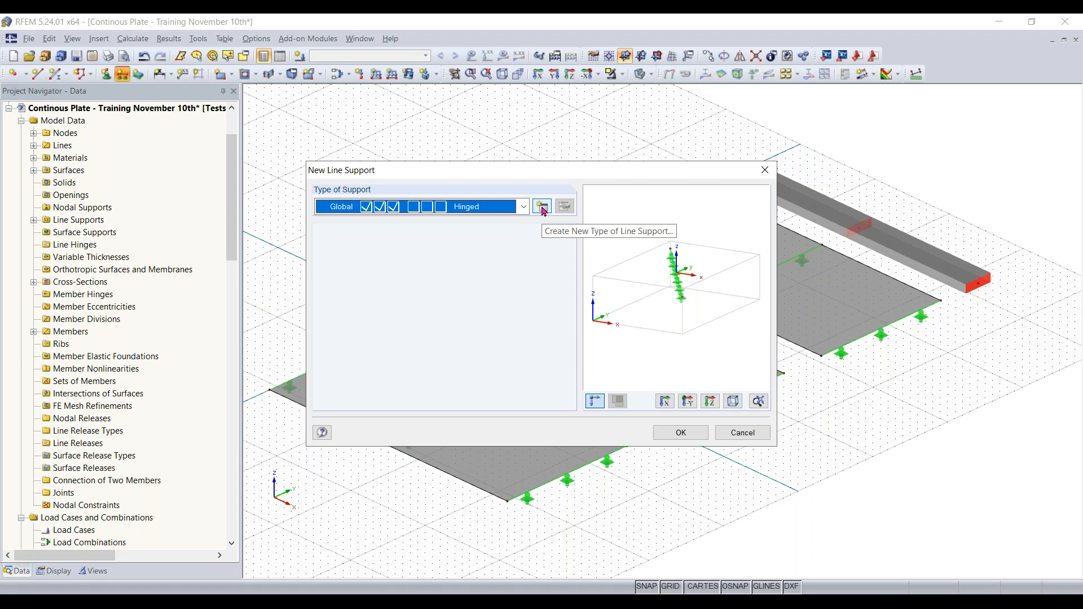
{"action": "left_click", "coordinate": [542, 207]}
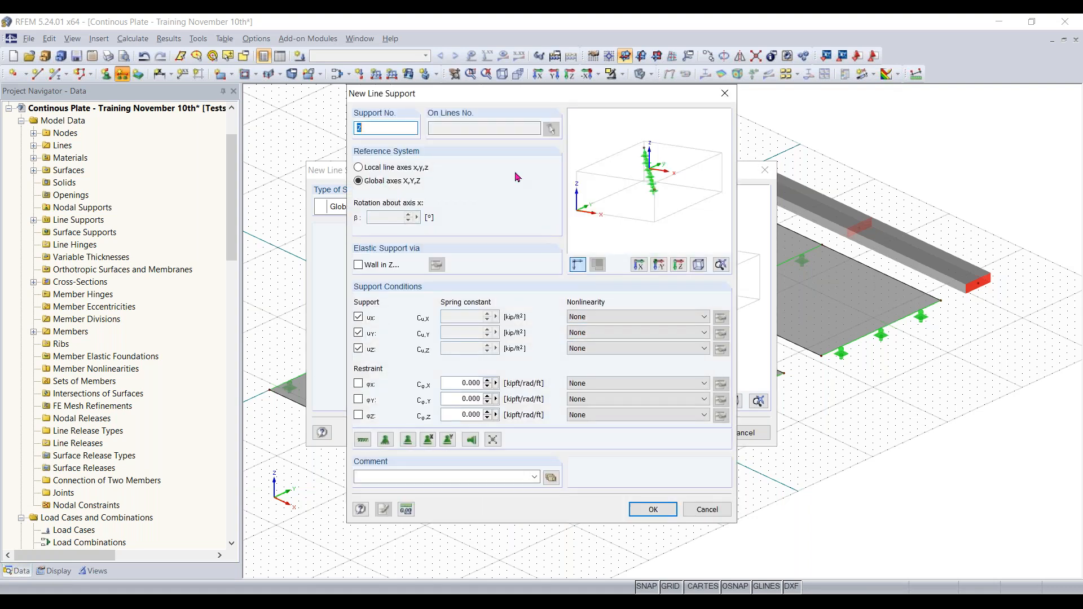
{"action": "left_click", "coordinate": [359, 318]}
{"action": "left_click", "coordinate": [358, 317]}
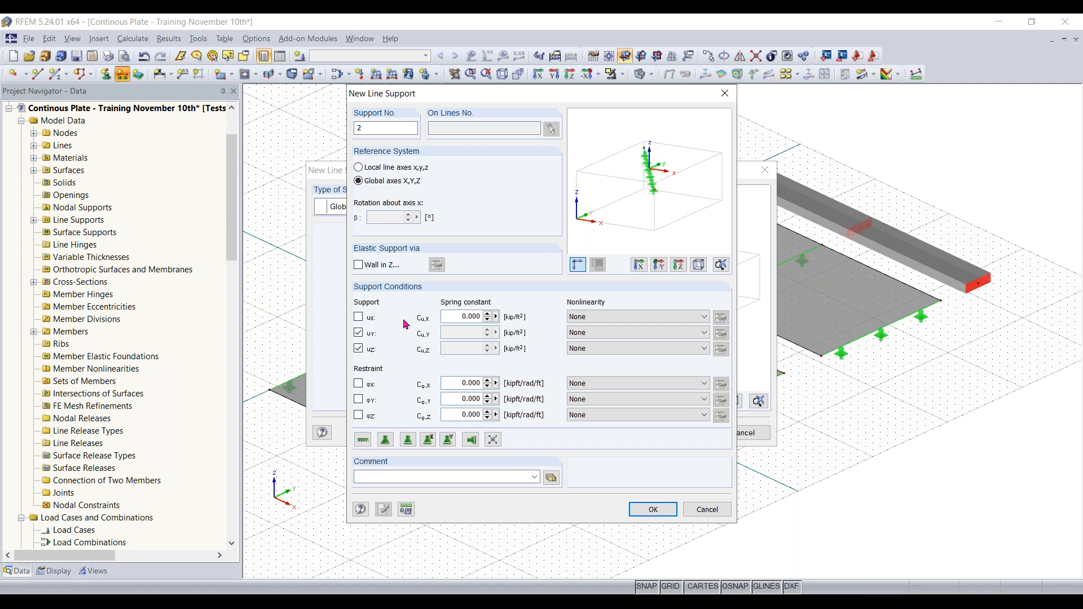
{"action": "left_click", "coordinate": [358, 317]}
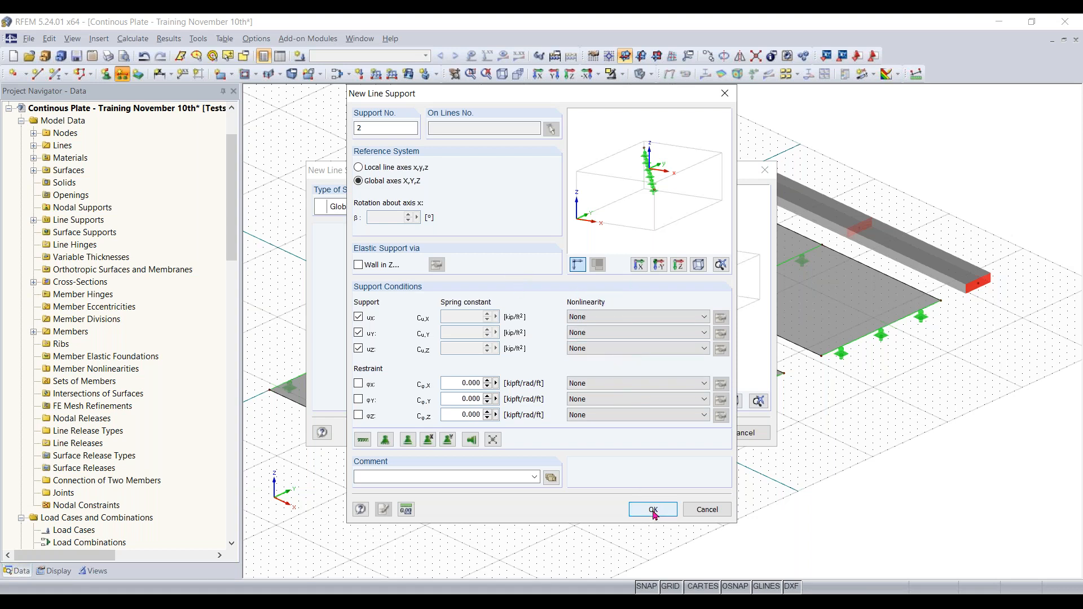
{"action": "left_click", "coordinate": [705, 509]}
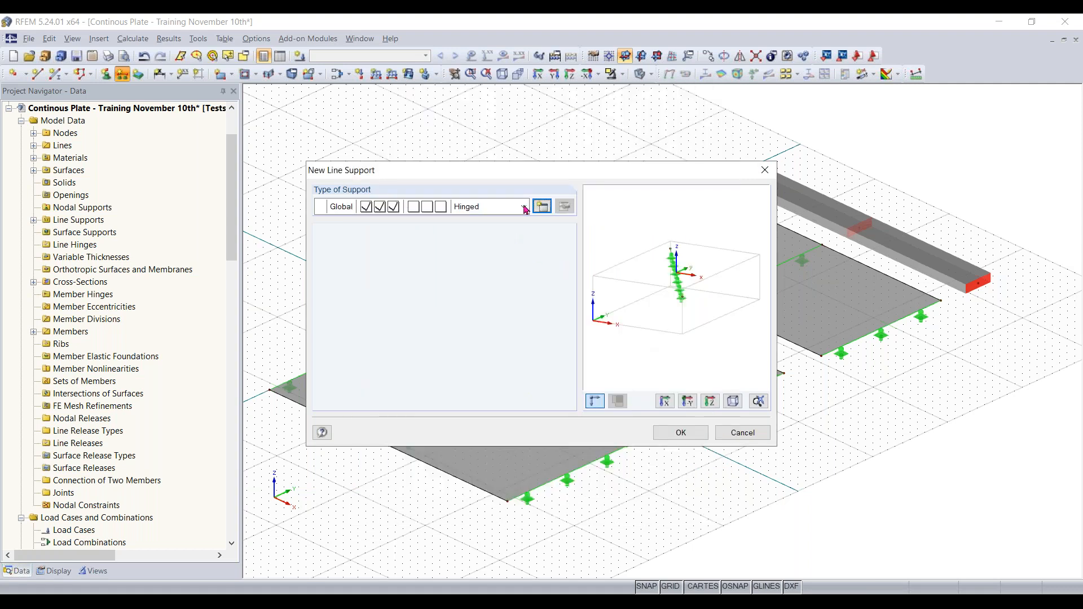
{"action": "left_click", "coordinate": [681, 433]}
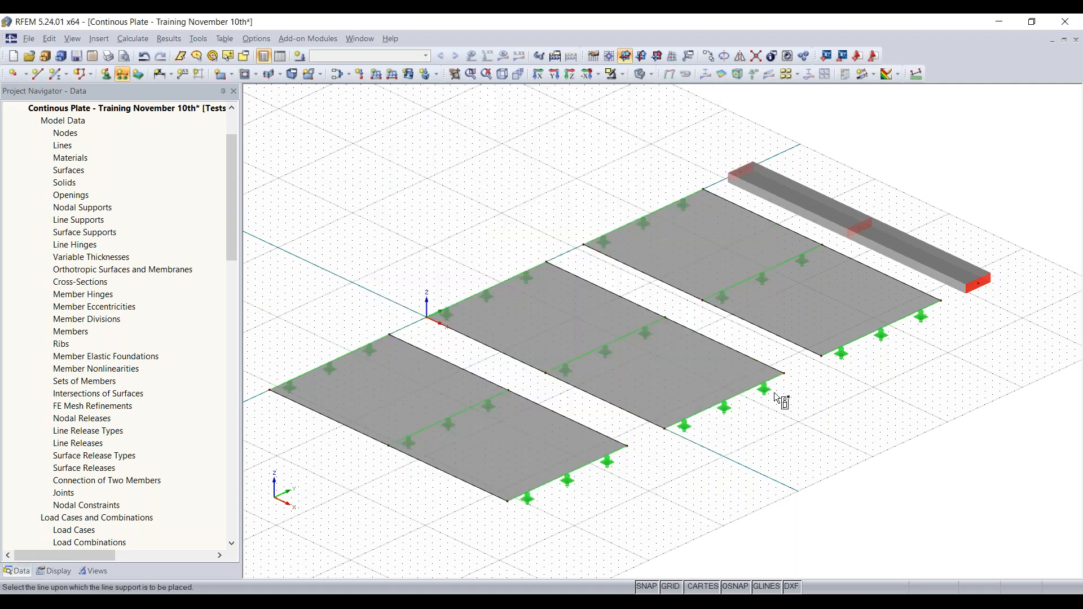
{"action": "key", "text": "Escape"}
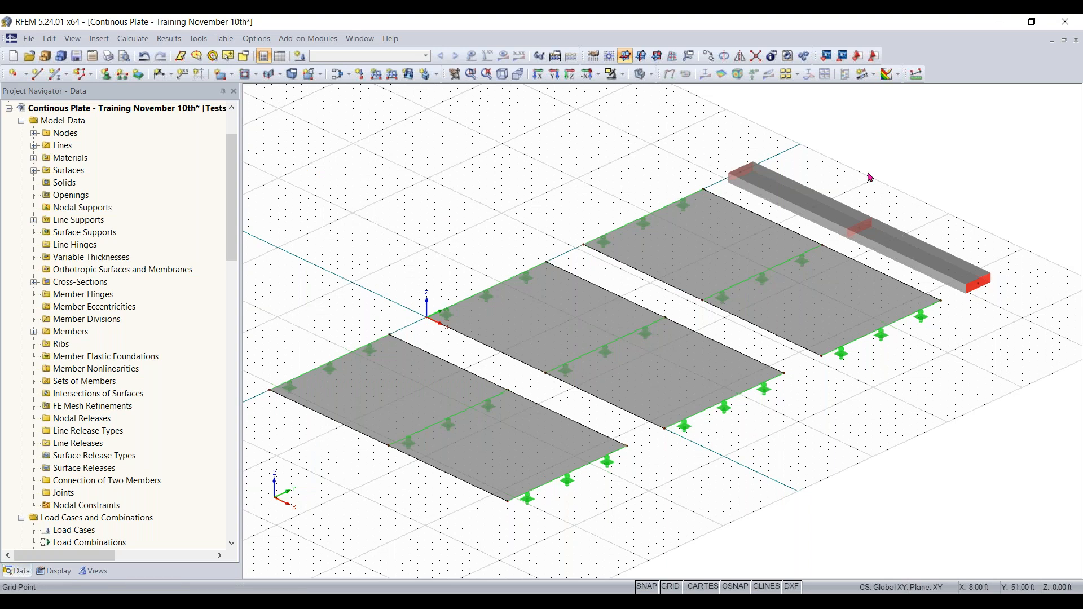
Place Hinged nodal supports on the beam's positive-X end node and its intermediate node.
{"action": "middle_click_drag", "start_coordinate": [957, 359], "coordinate": [715, 154]}
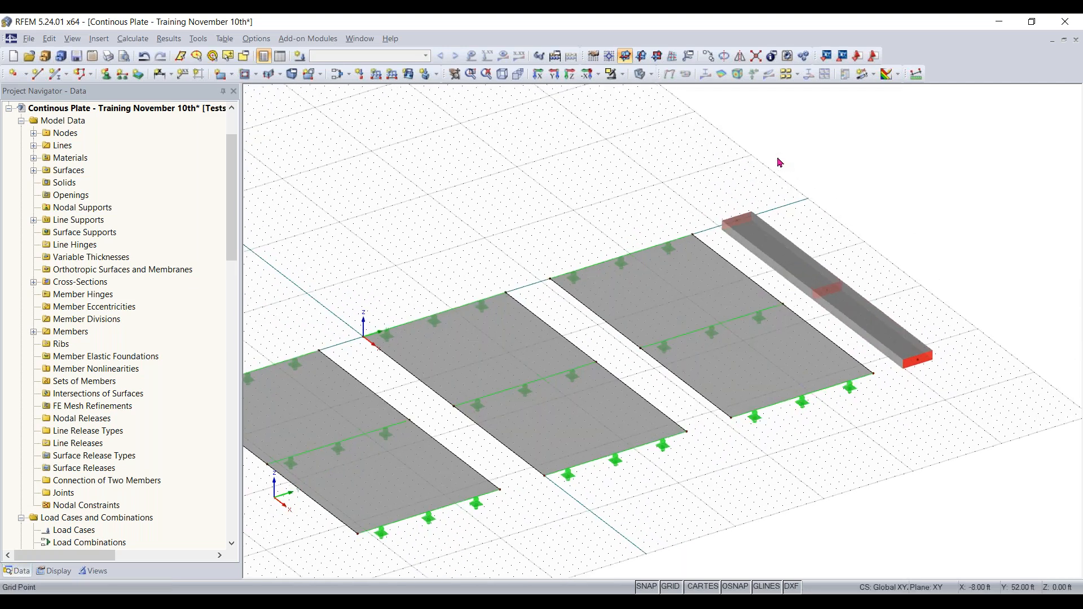
{"action": "left_click", "coordinate": [138, 74]}
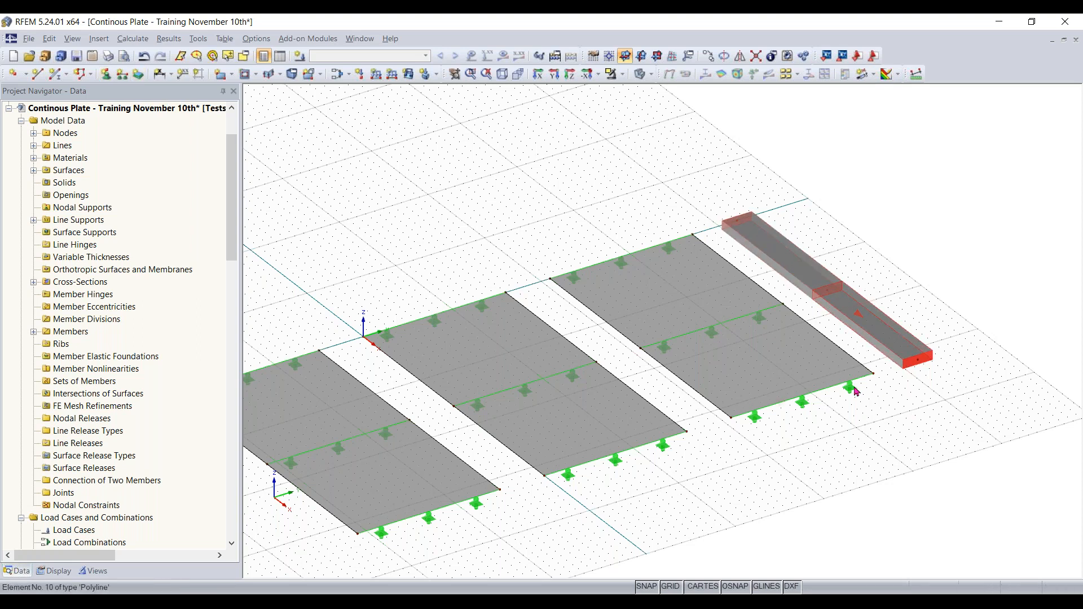
{"action": "left_click", "coordinate": [106, 75]}
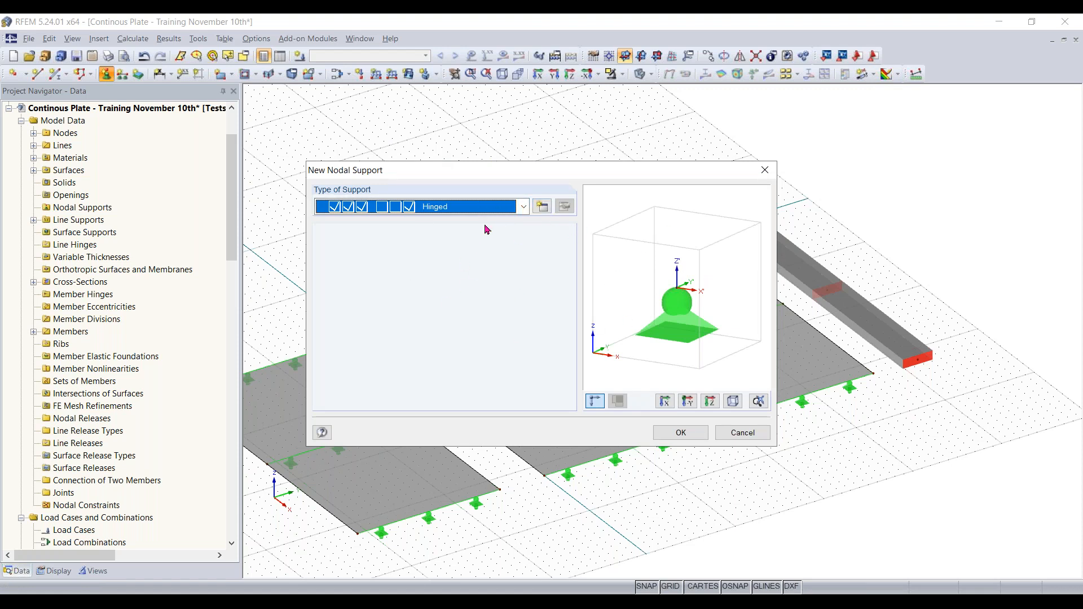
{"action": "left_click", "coordinate": [523, 206]}
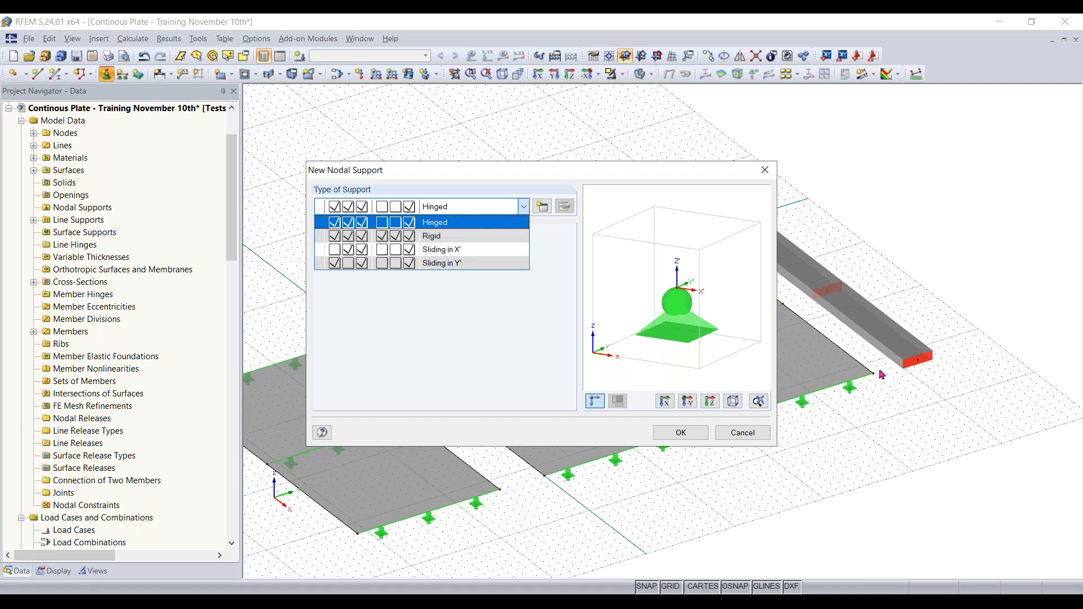
{"action": "left_click", "coordinate": [458, 224]}
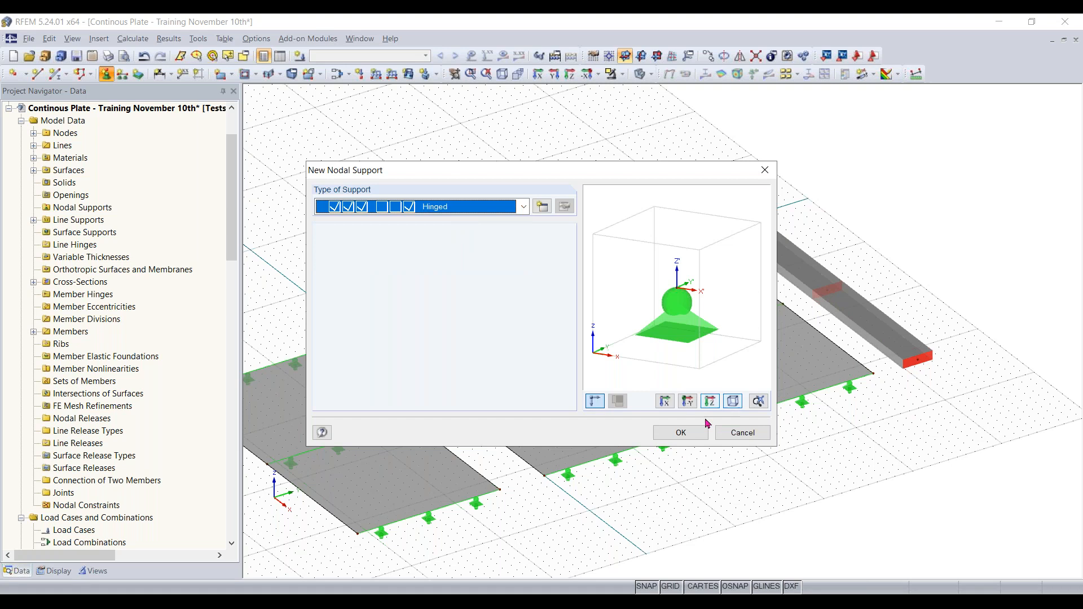
{"action": "left_click", "coordinate": [682, 433]}
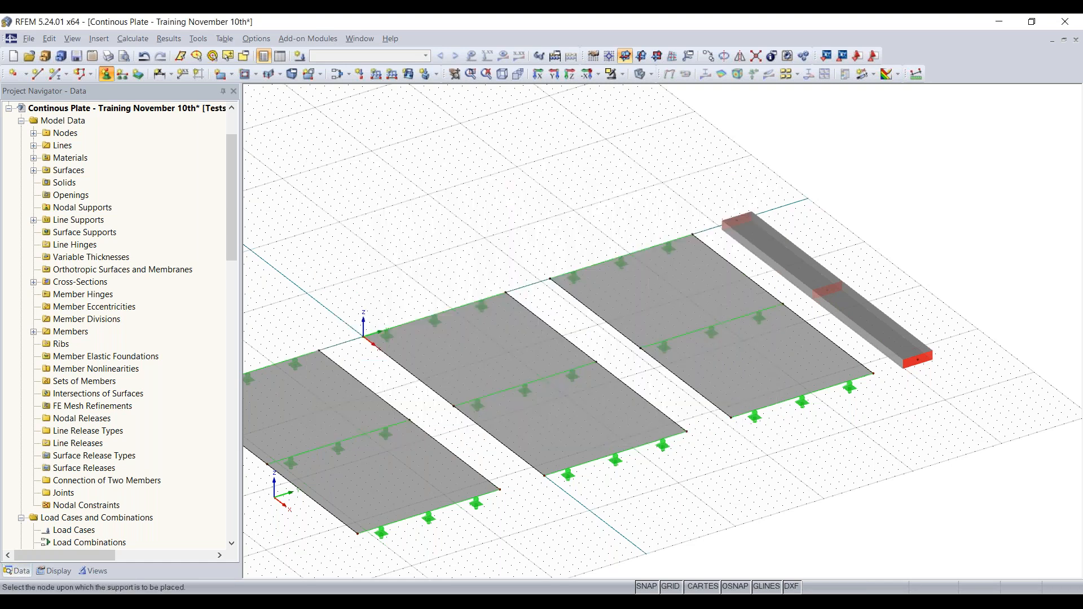
{"action": "left_click", "coordinate": [920, 359]}
{"action": "scroll", "coordinate": [829, 293], "scroll_direction": "up", "scroll_amount": 2}
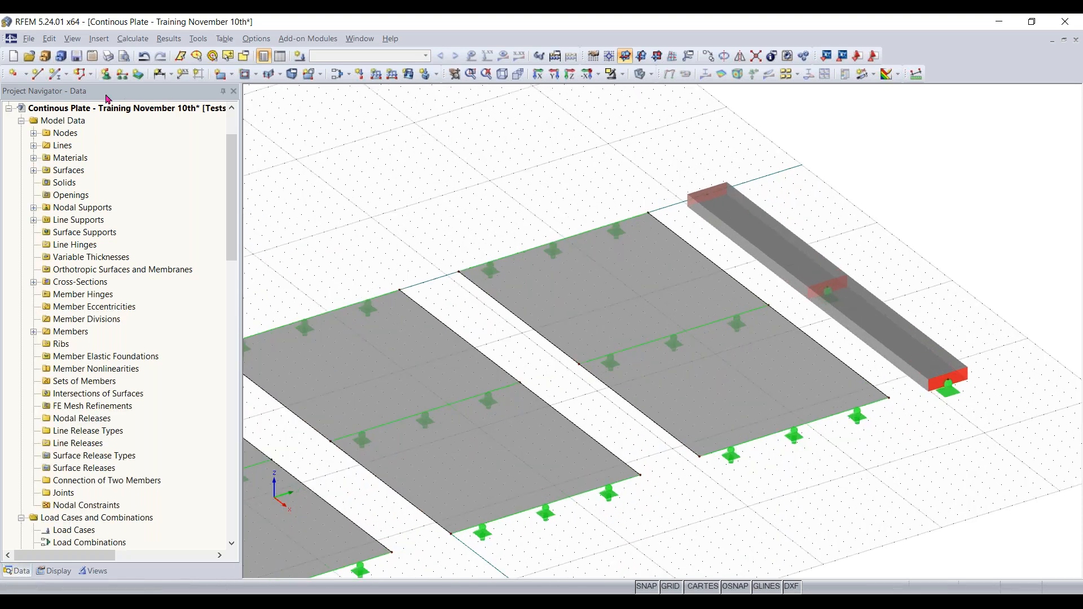
Define a new nodal support restraining uX, uY, uZ and φX with φZ free, and place it on the beam's unsupported end node.
{"action": "left_click", "coordinate": [106, 77]}
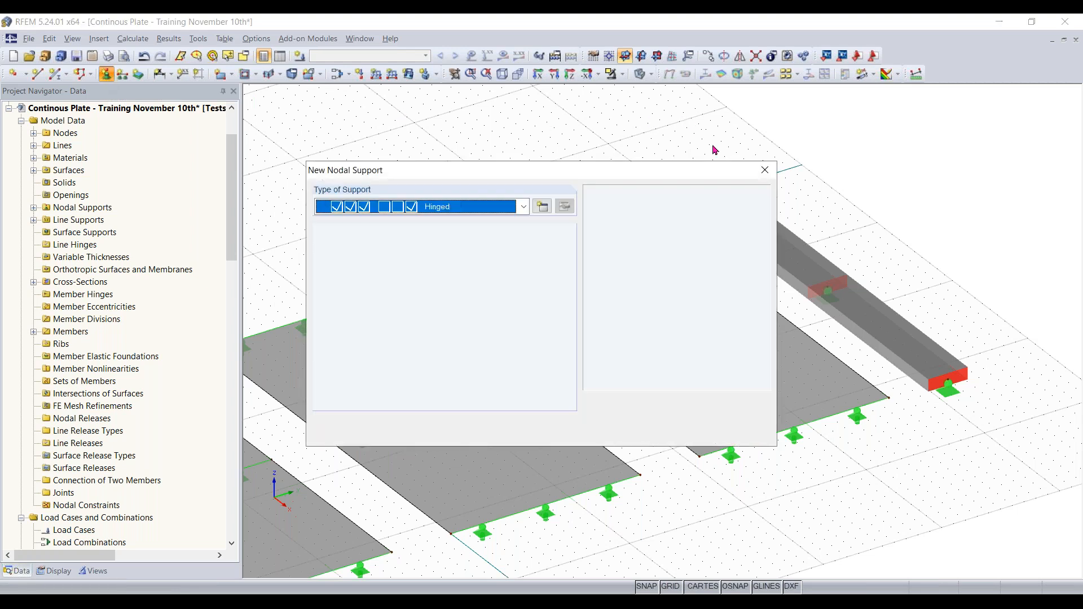
{"action": "left_click_drag", "start_coordinate": [651, 172], "coordinate": [554, 174]}
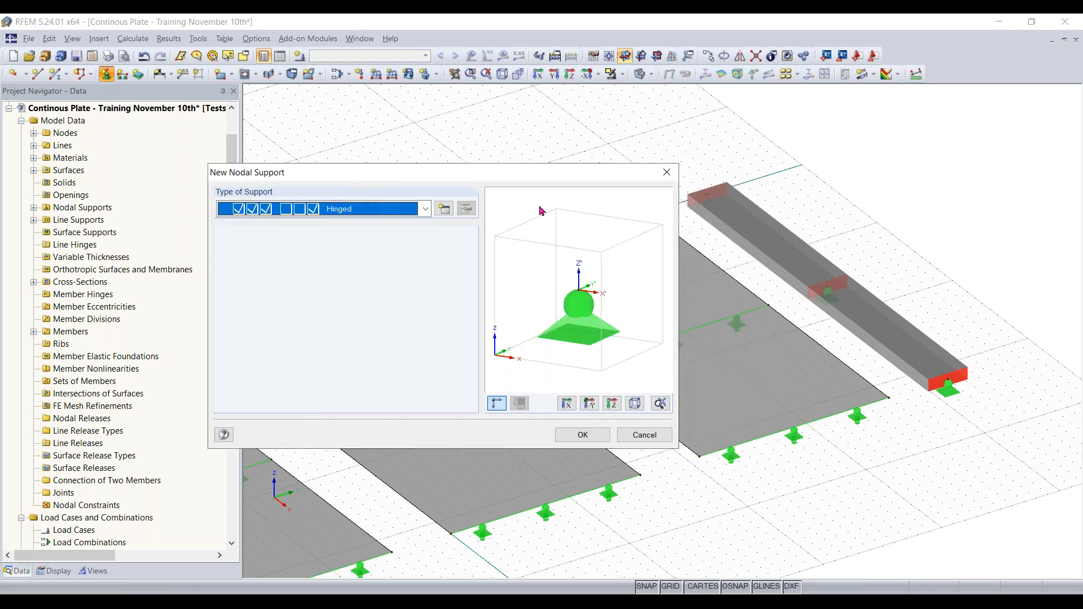
{"action": "left_click", "coordinate": [425, 209]}
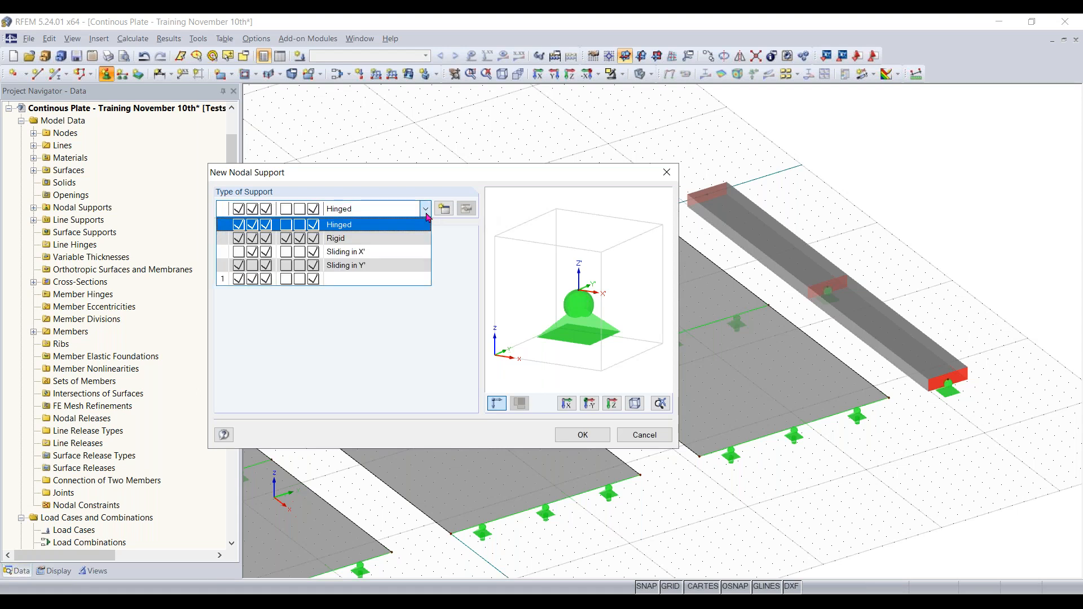
{"action": "left_click", "coordinate": [428, 210]}
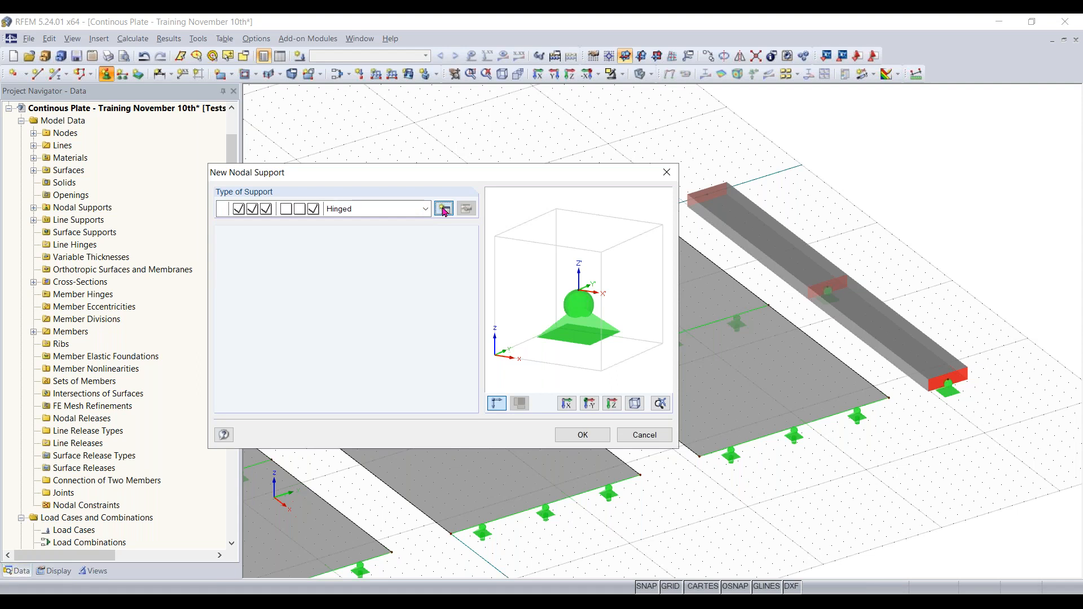
{"action": "left_click", "coordinate": [444, 208]}
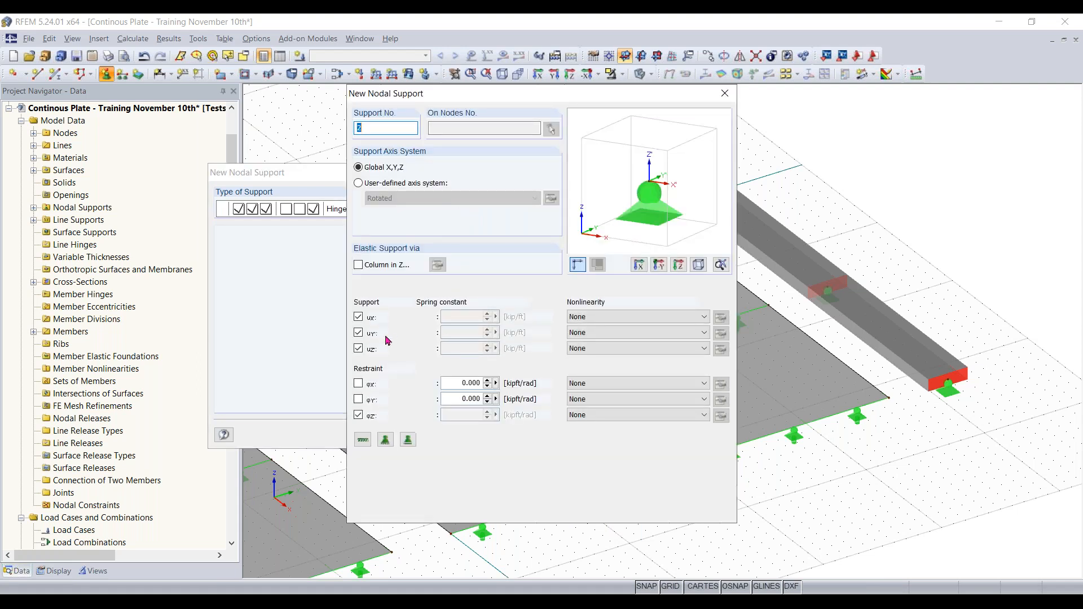
{"action": "left_click", "coordinate": [358, 415]}
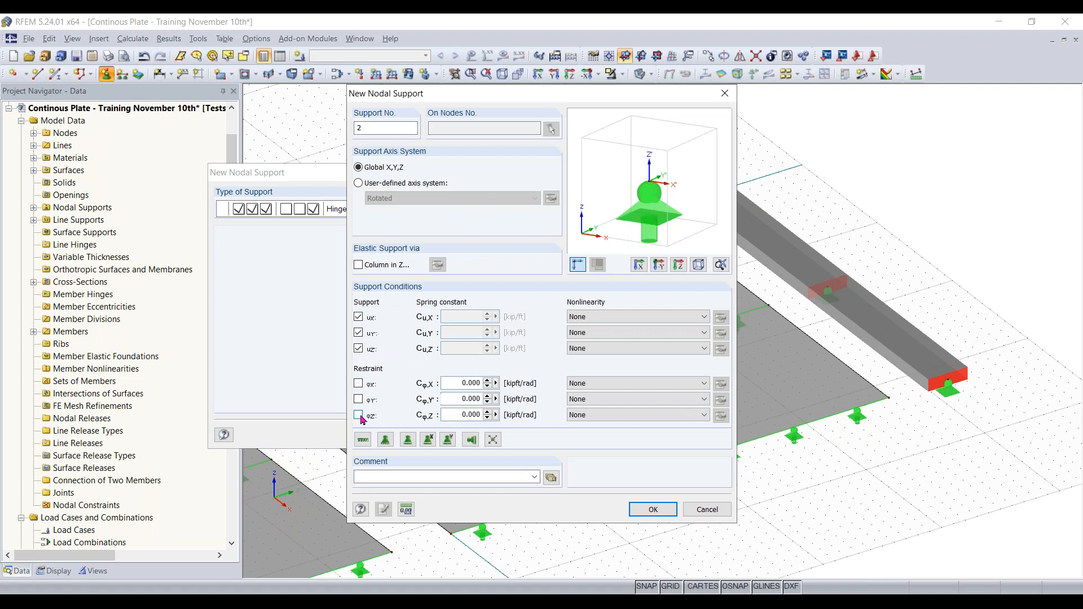
{"action": "left_click", "coordinate": [358, 384]}
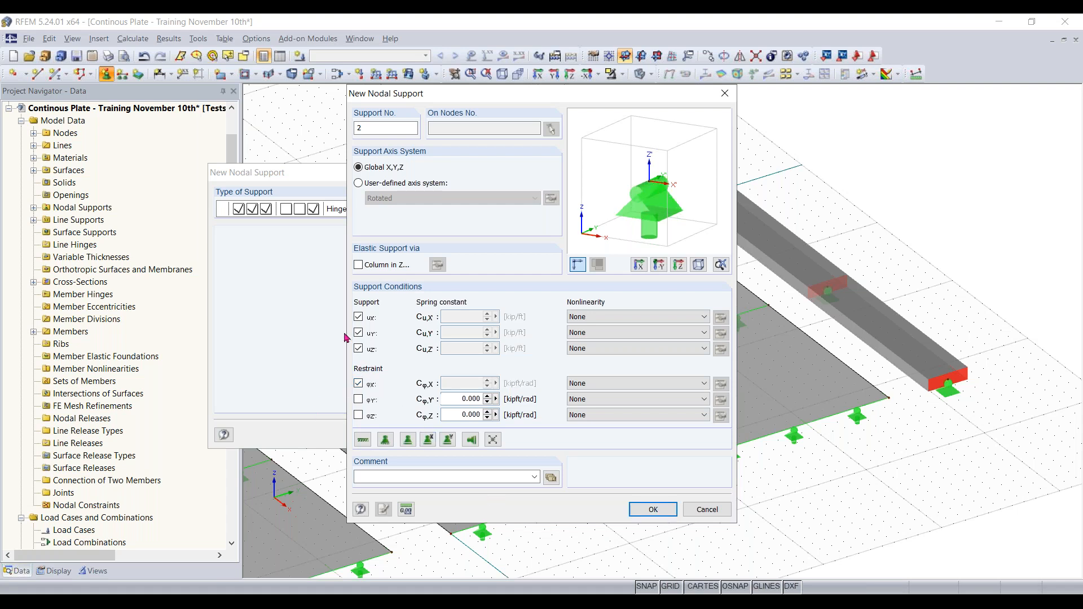
{"action": "left_click", "coordinate": [649, 510]}
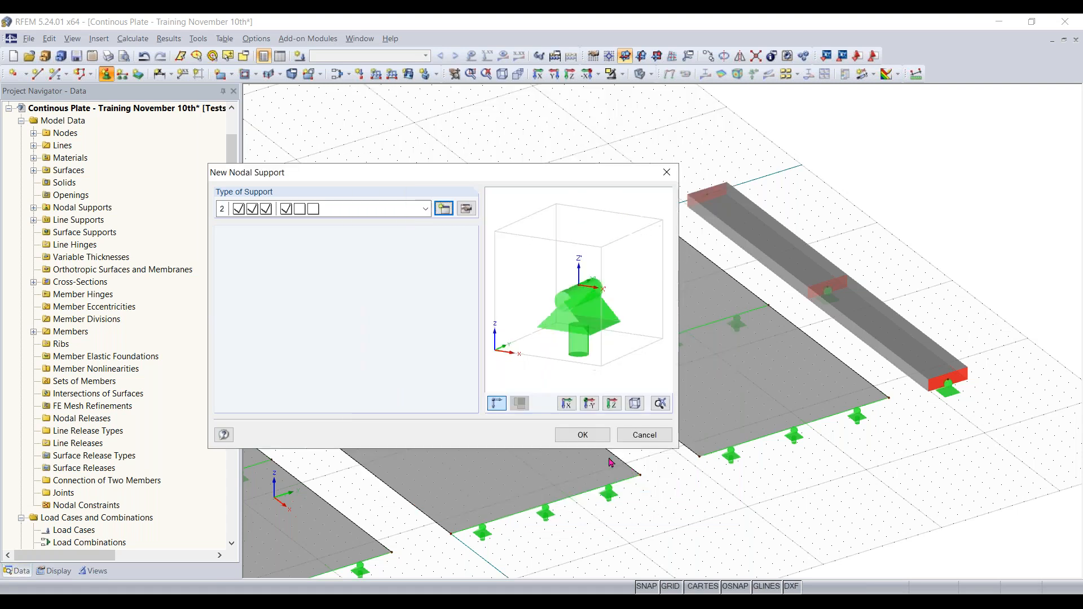
{"action": "left_click", "coordinate": [583, 439]}
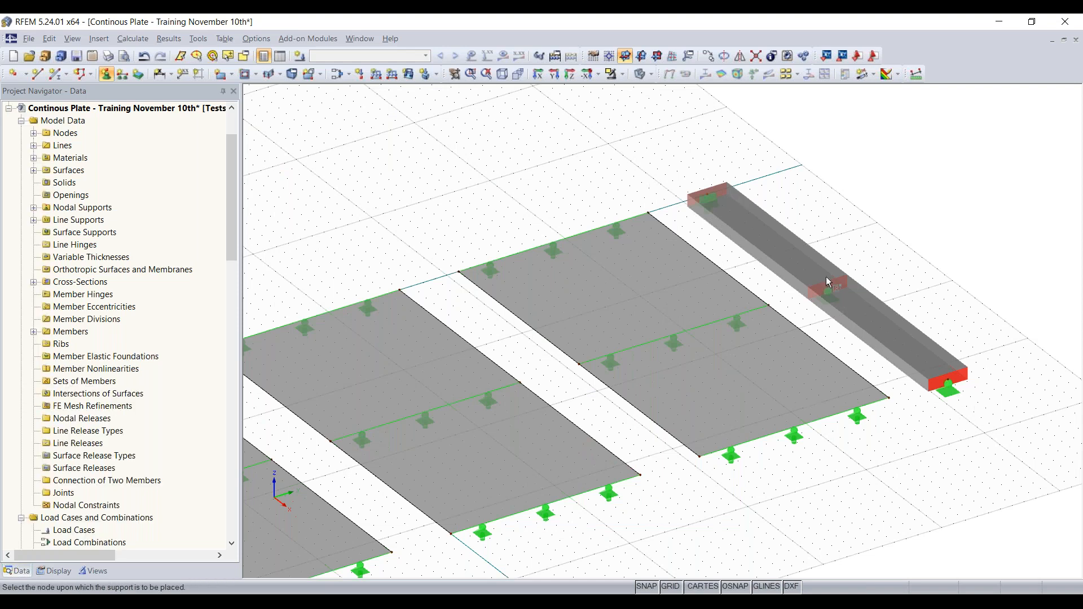
{"action": "key", "text": "Escape"}
Show the local axis systems of members to check the beam's axis directions, and switch the display off again.
{"action": "middle_click_drag", "start_coordinate": [984, 407], "coordinate": [917, 428]}
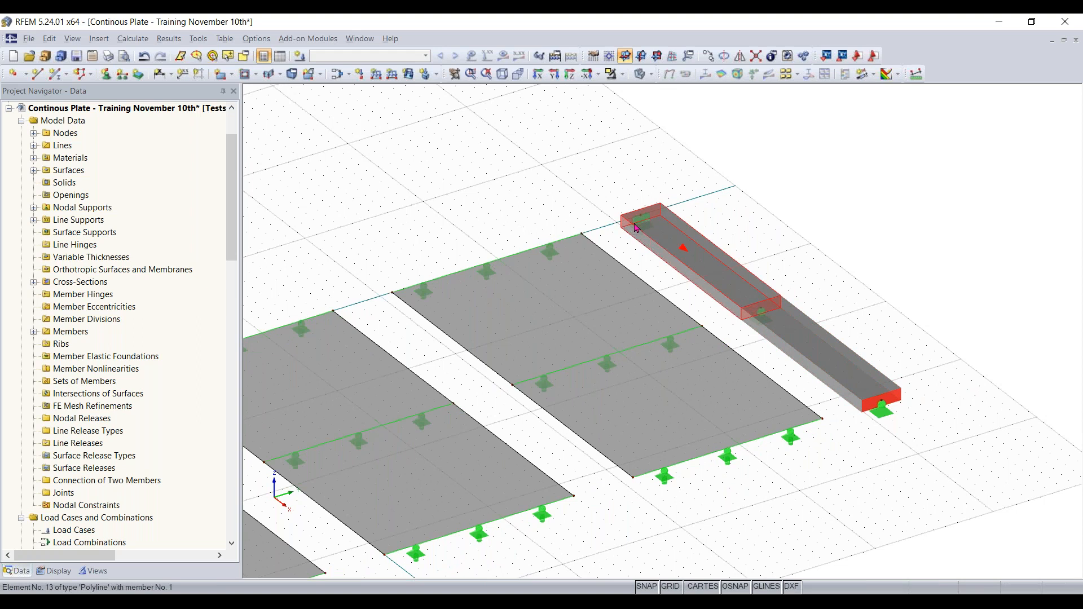
{"action": "mouse_move", "coordinate": [643, 224]}
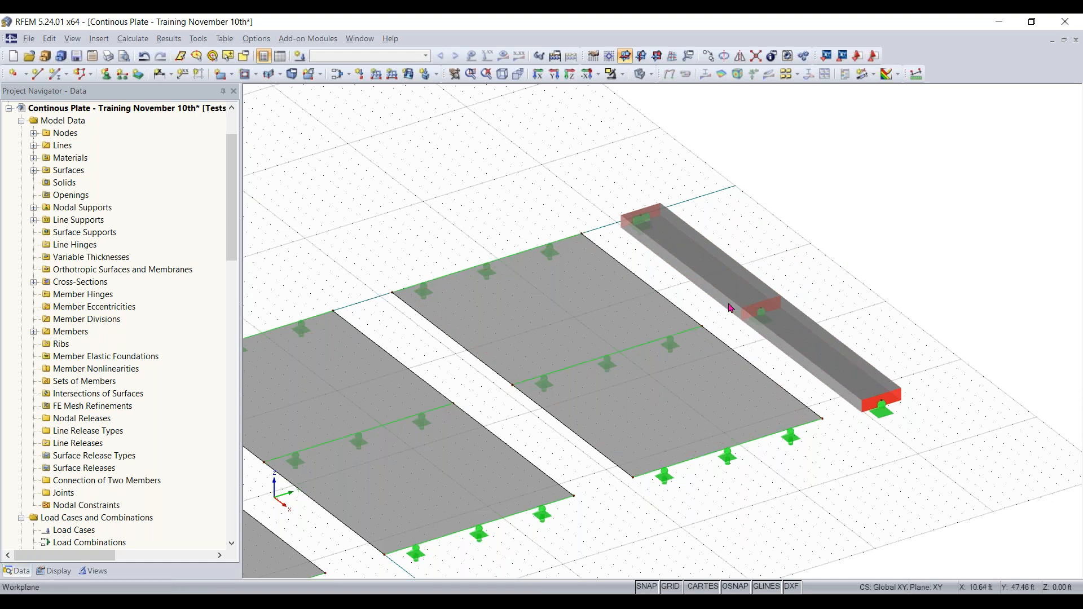
{"action": "right_click", "coordinate": [712, 276]}
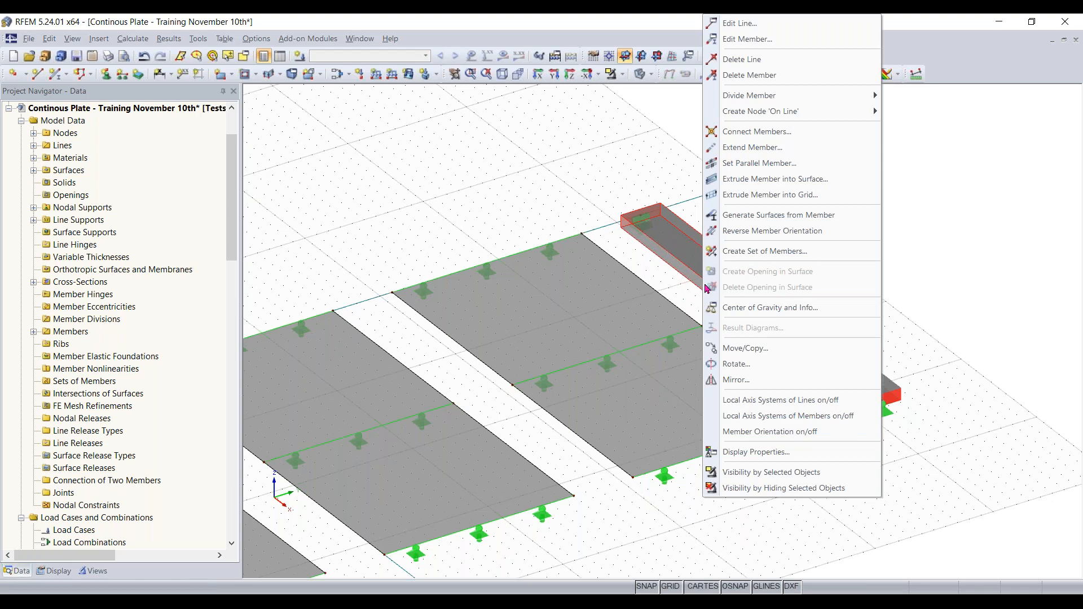
{"action": "left_click", "coordinate": [789, 417]}
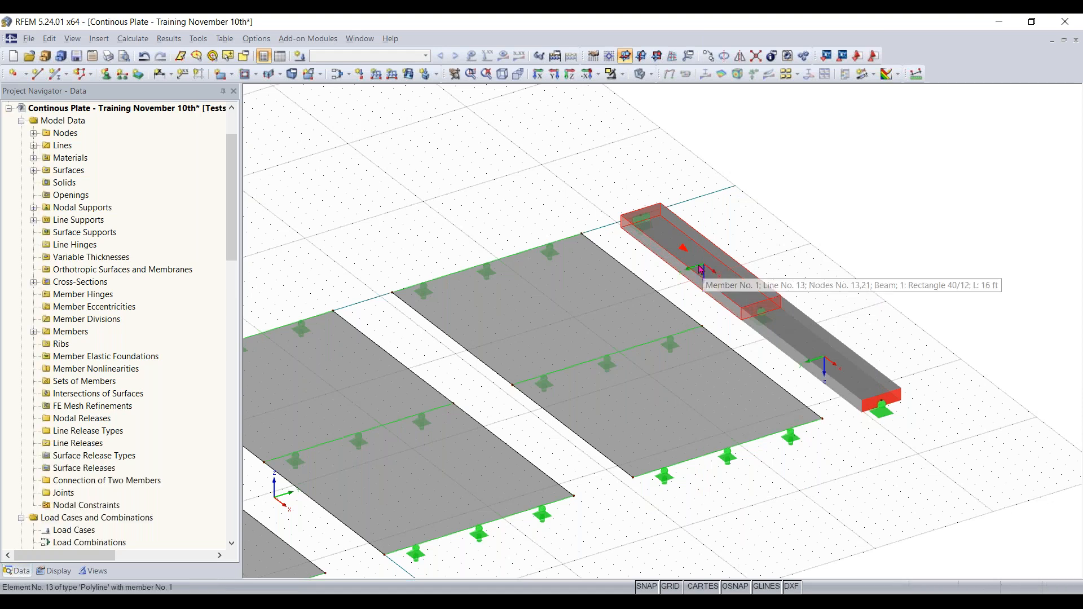
{"action": "scroll", "coordinate": [704, 281], "scroll_direction": "up", "scroll_amount": 3}
{"action": "middle_click_drag", "start_coordinate": [660, 337], "coordinate": [619, 341]}
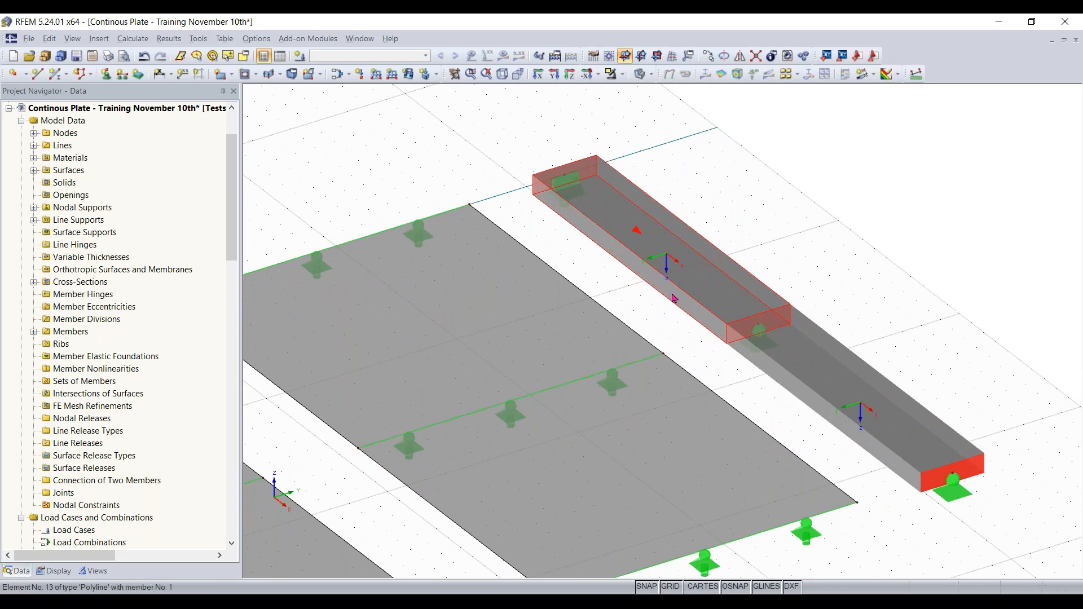
{"action": "mouse_move", "coordinate": [666, 282]}
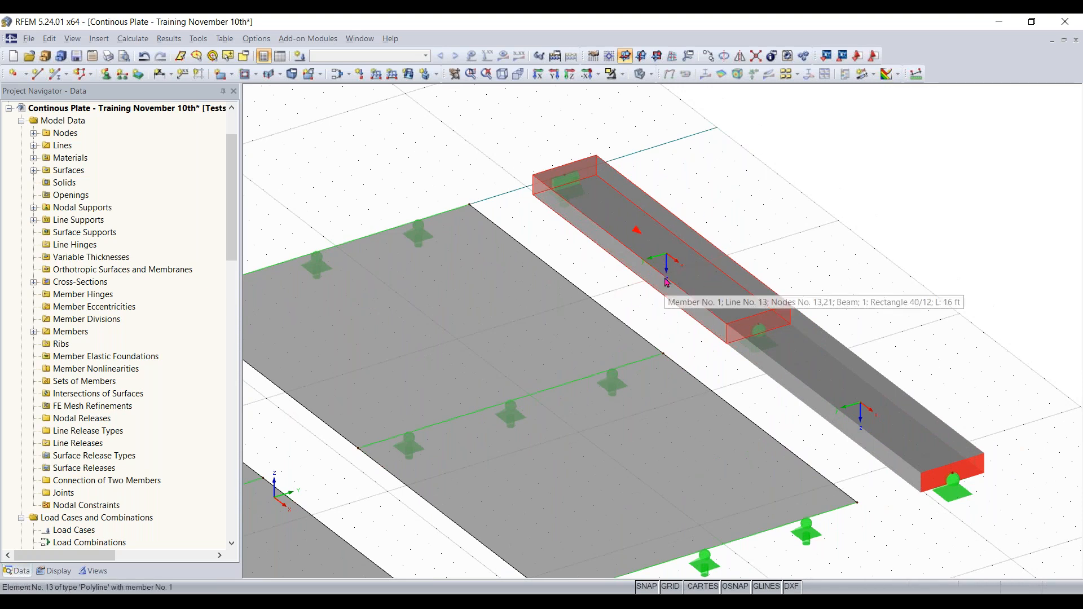
{"action": "scroll", "coordinate": [689, 258], "scroll_direction": "down", "scroll_amount": 4}
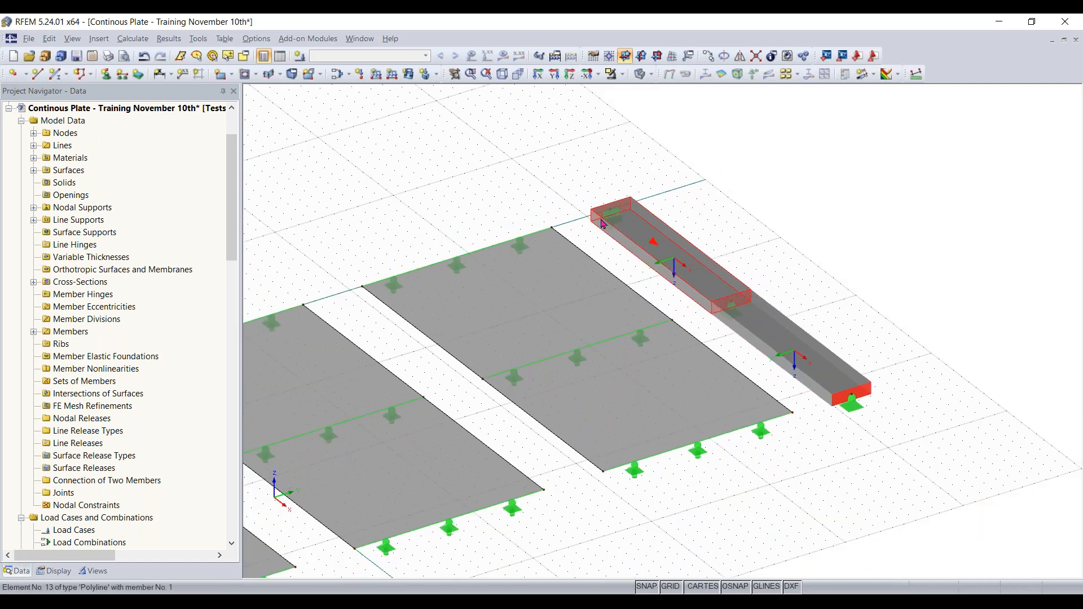
{"action": "scroll", "coordinate": [707, 235], "scroll_direction": "down", "scroll_amount": 2}
{"action": "middle_click_drag", "start_coordinate": [707, 234], "coordinate": [806, 201]}
{"action": "right_click", "coordinate": [810, 203]}
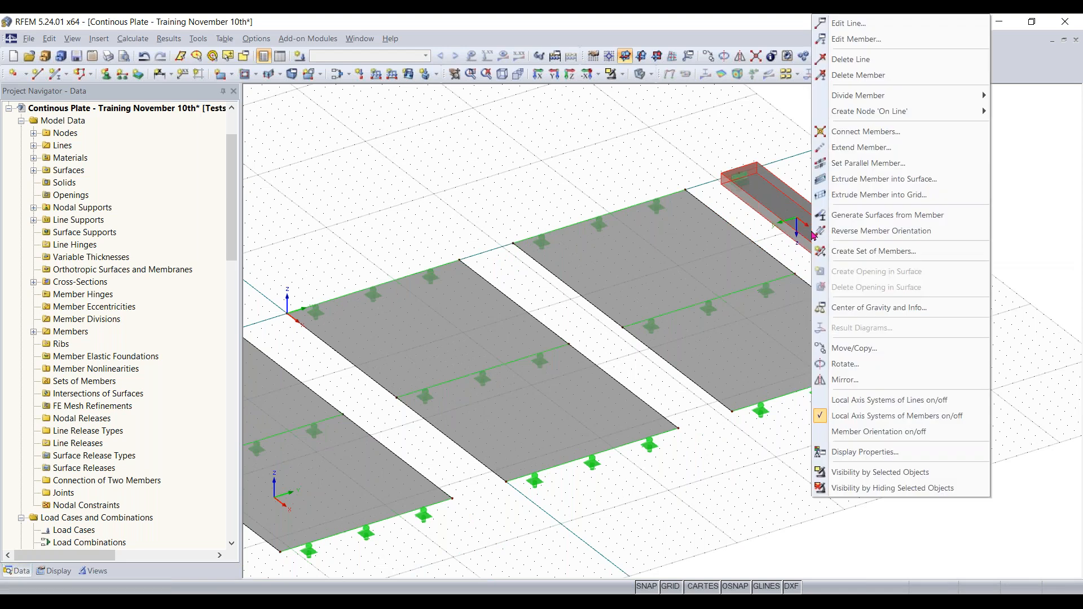
{"action": "left_click", "coordinate": [896, 417]}
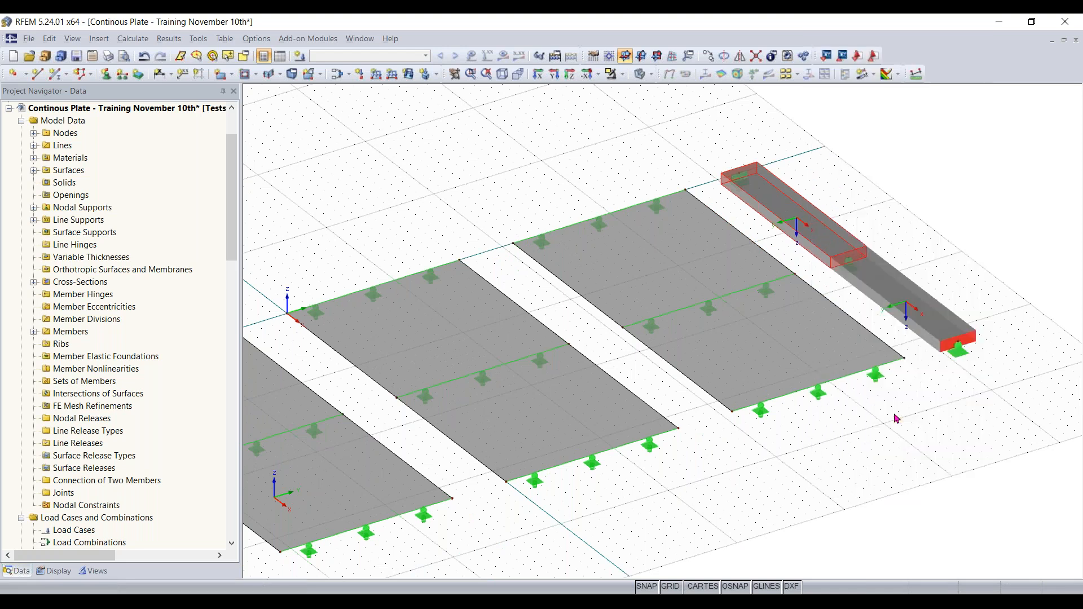
{"action": "middle_click_drag", "start_coordinate": [568, 463], "coordinate": [639, 439]}
{"action": "scroll", "coordinate": [730, 410], "scroll_direction": "down", "scroll_amount": 1}
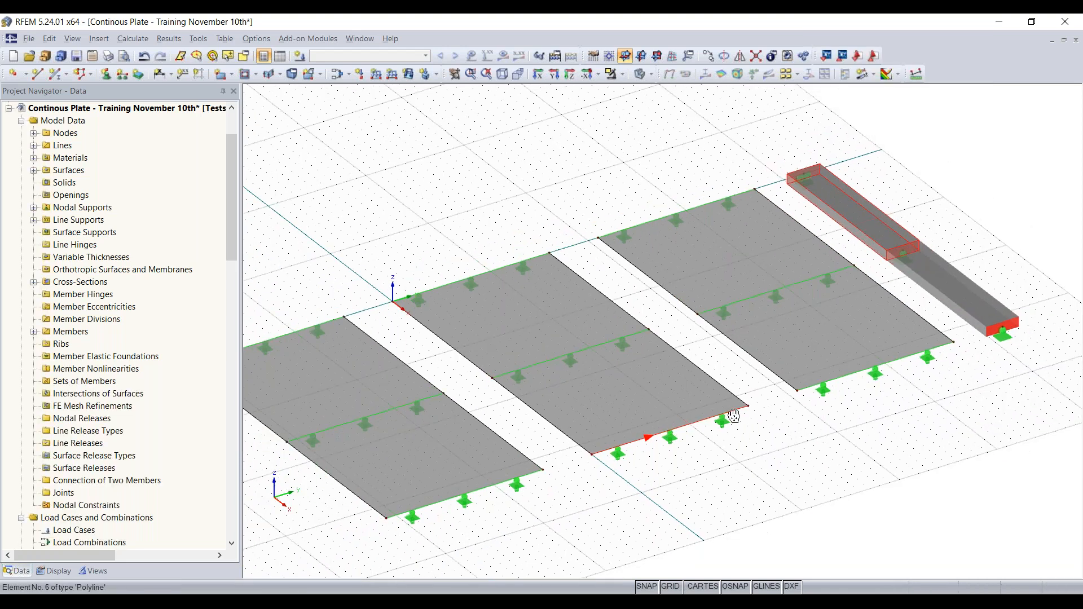
{"action": "middle_click_drag", "start_coordinate": [730, 410], "coordinate": [765, 404]}
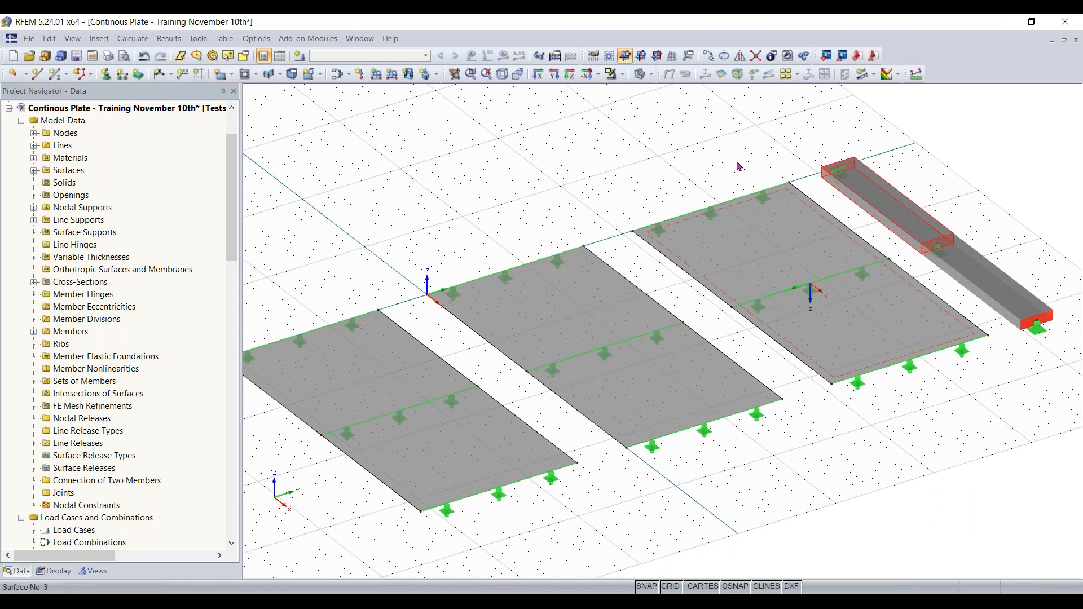
{"action": "scroll", "coordinate": [768, 224], "scroll_direction": "down", "scroll_amount": 1}
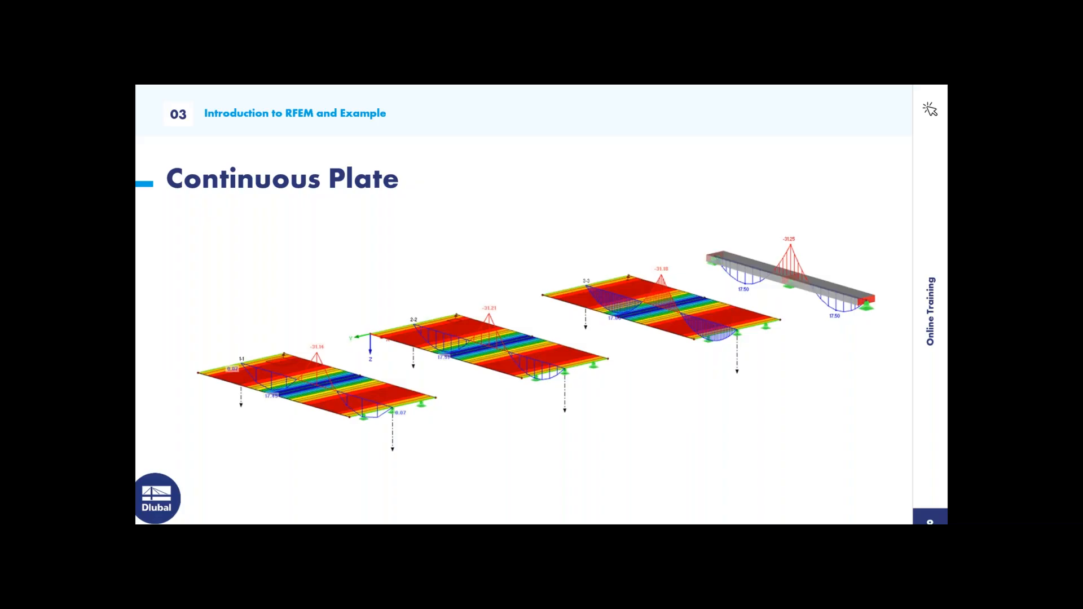
{"action": "key", "text": "Right"}
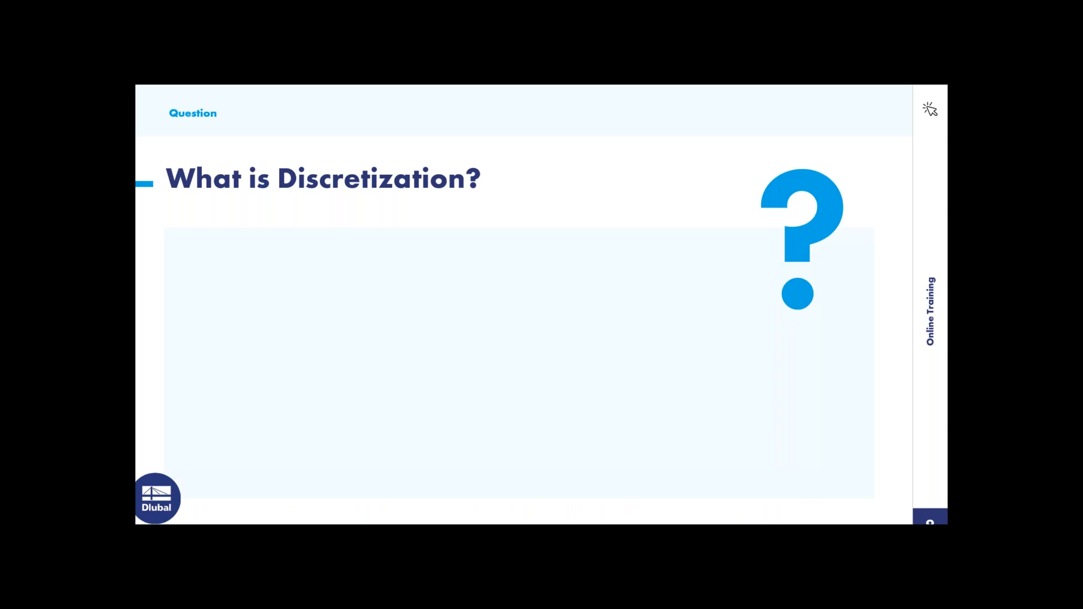
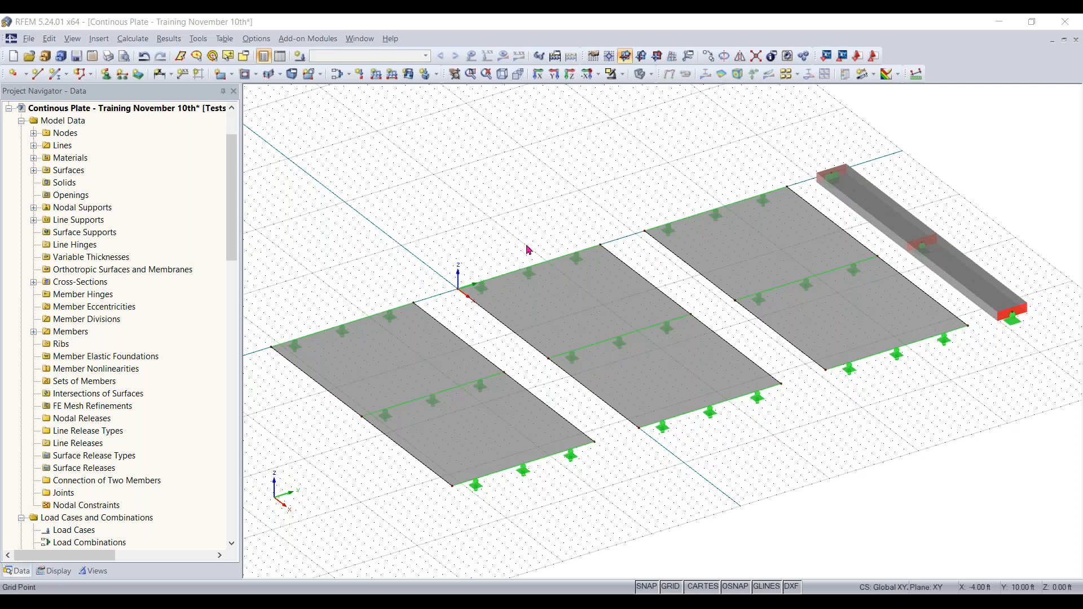
Create a new load case LC1 with the description "Test - Dead load".
{"action": "scroll", "coordinate": [812, 432], "scroll_direction": "down", "scroll_amount": 2}
{"action": "middle_click_drag", "start_coordinate": [806, 434], "coordinate": [769, 431], "text": "ctrl"}
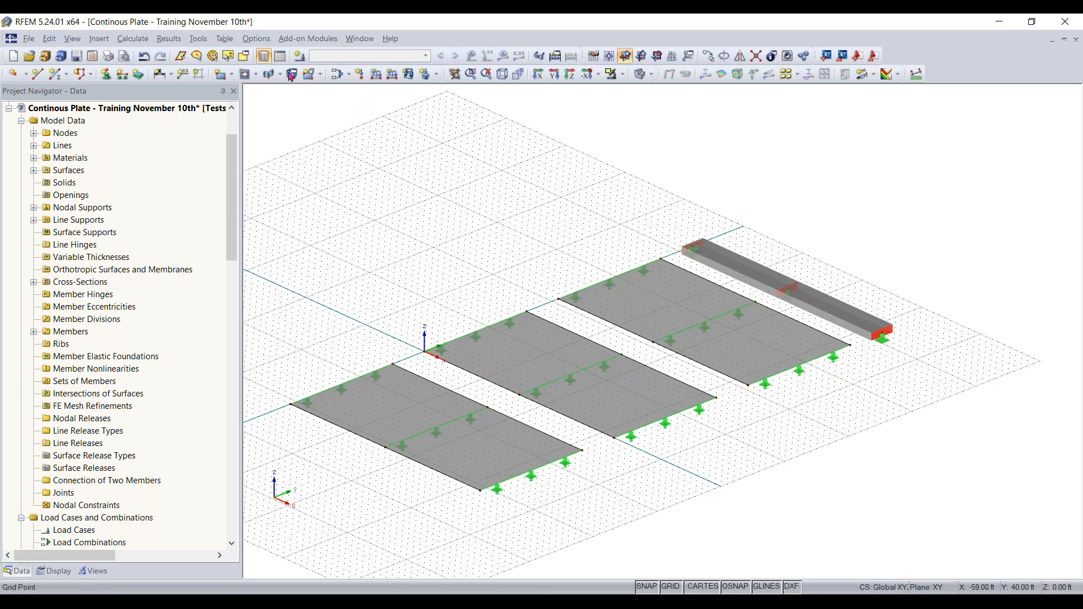
{"action": "left_click", "coordinate": [350, 78]}
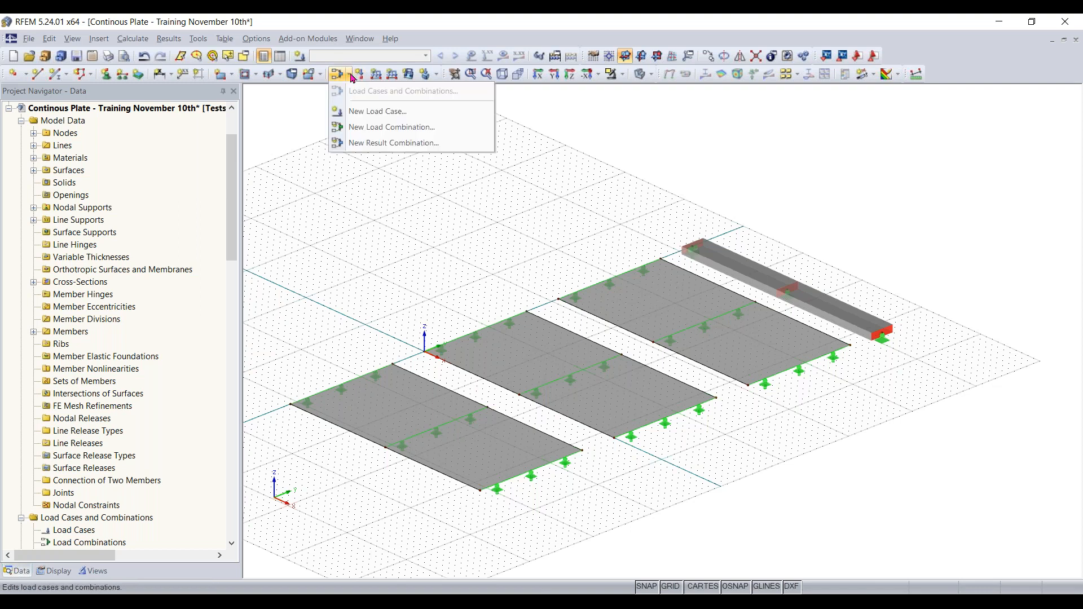
{"action": "left_click", "coordinate": [363, 115]}
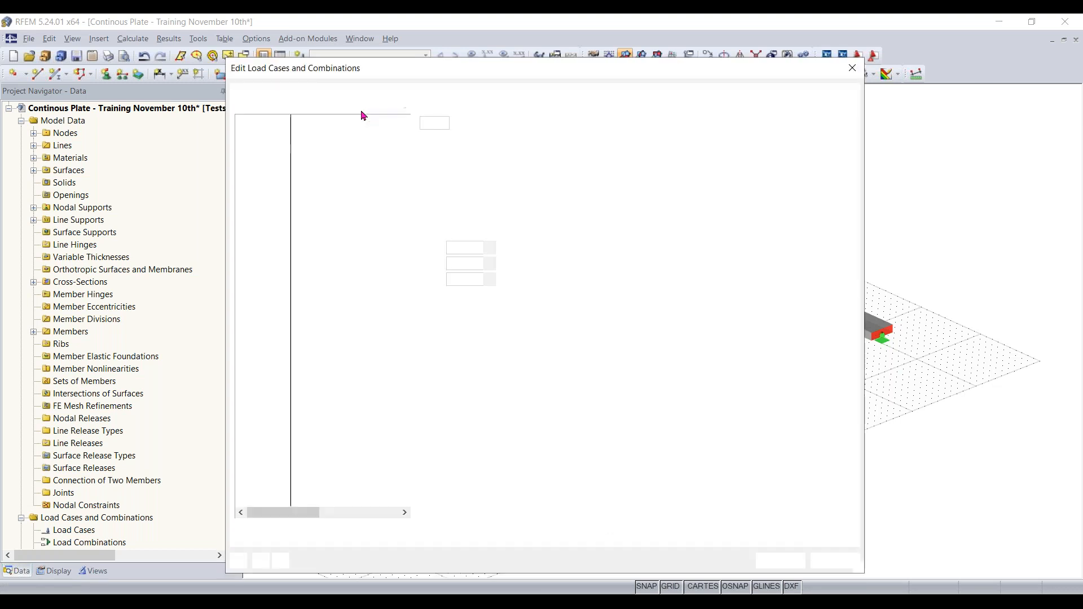
{"action": "left_click_drag", "start_coordinate": [518, 77], "coordinate": [516, 64]}
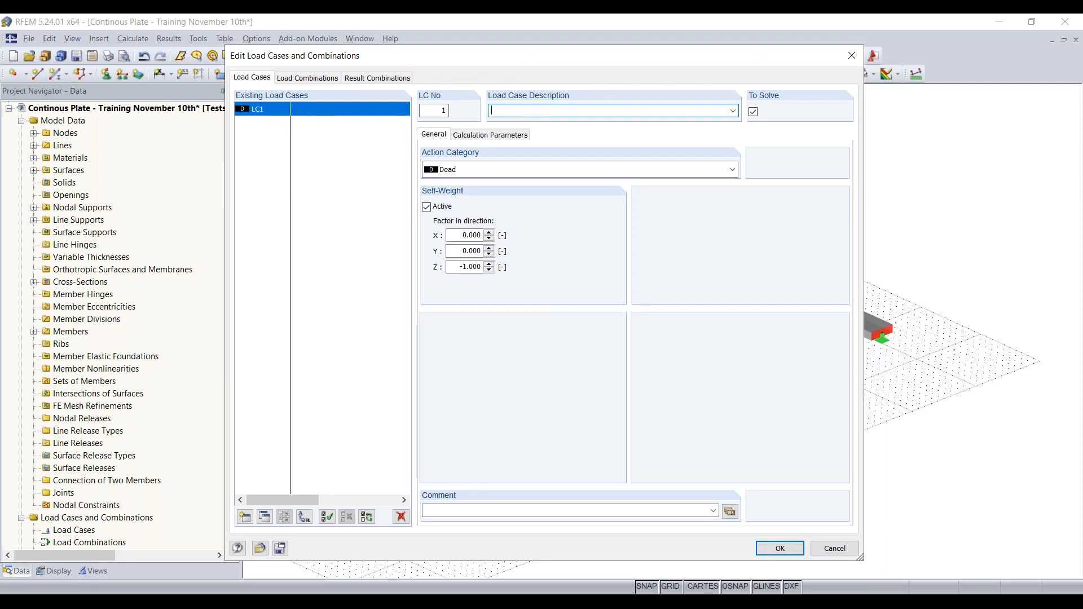
{"action": "type", "text": "Test - Dead load"}
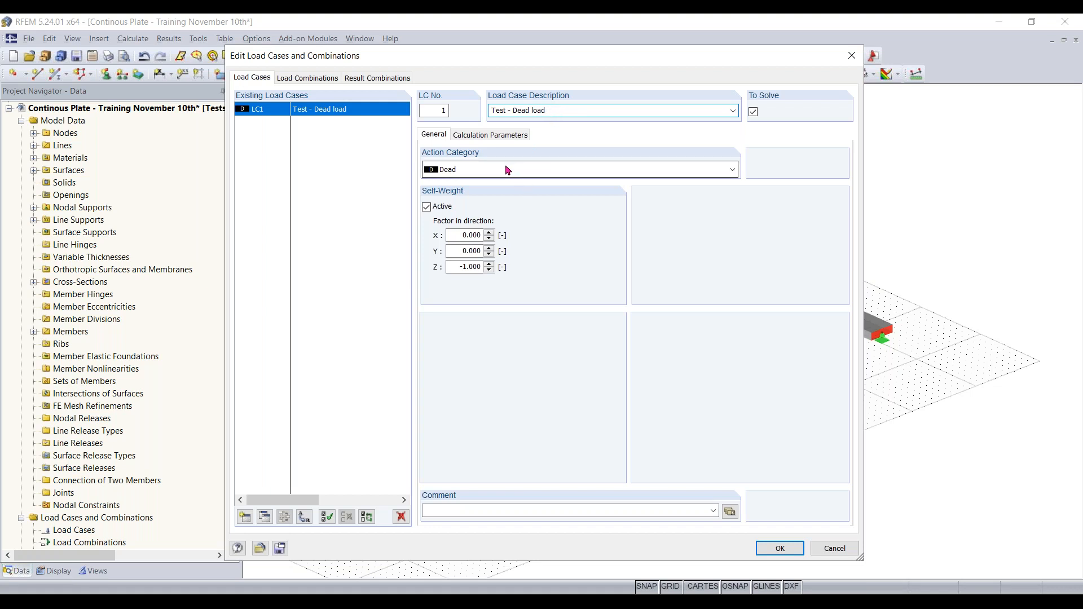
Assign the Dead action category to load case LC1 and deactivate its self-weight.
{"action": "left_click", "coordinate": [508, 170]}
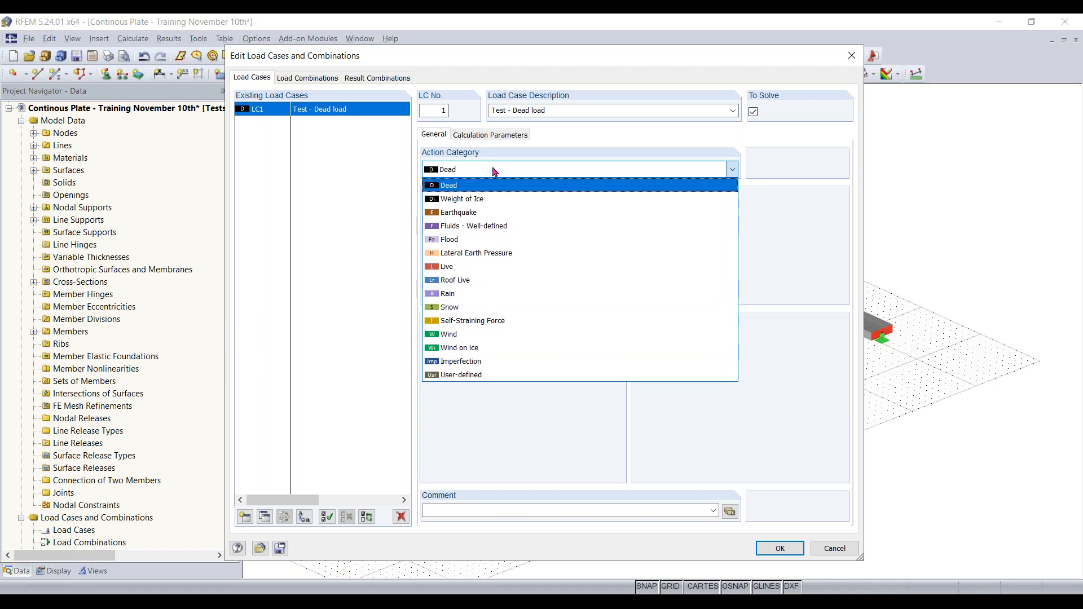
{"action": "left_click", "coordinate": [513, 185]}
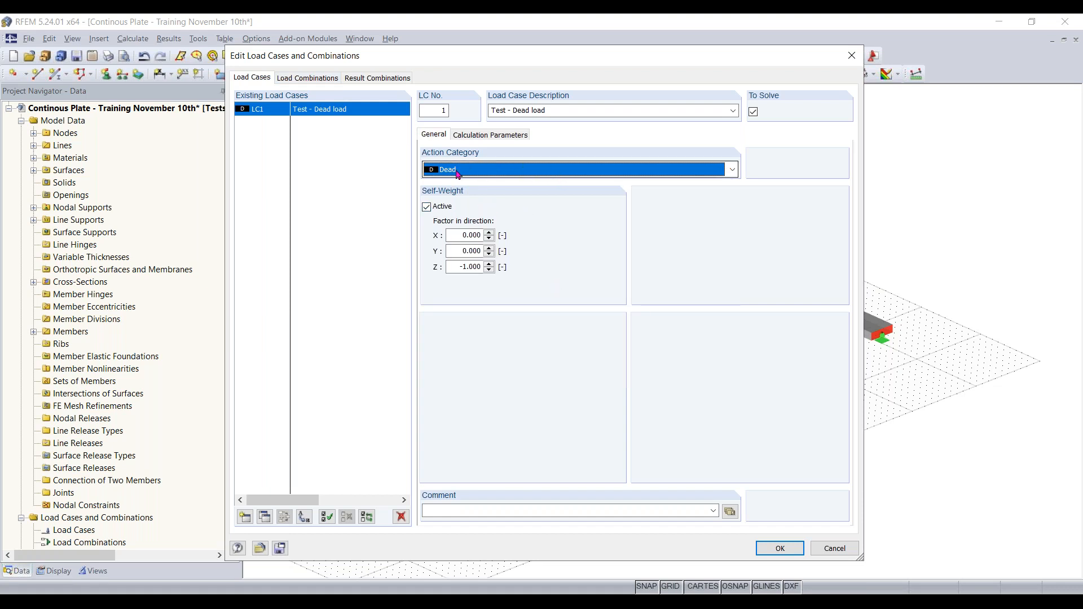
{"action": "left_click", "coordinate": [460, 172]}
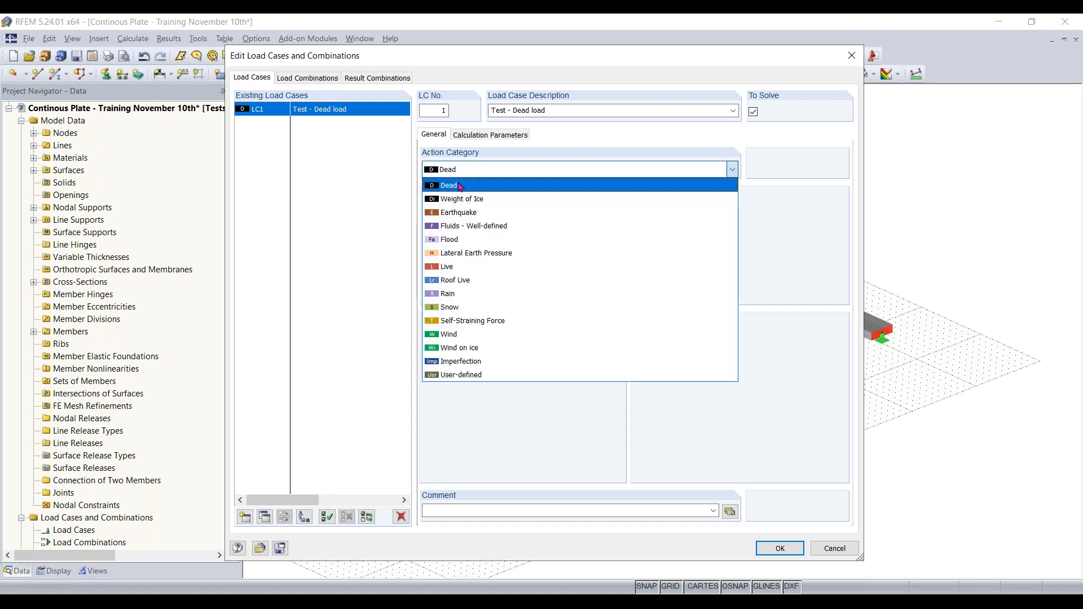
{"action": "left_click", "coordinate": [460, 185]}
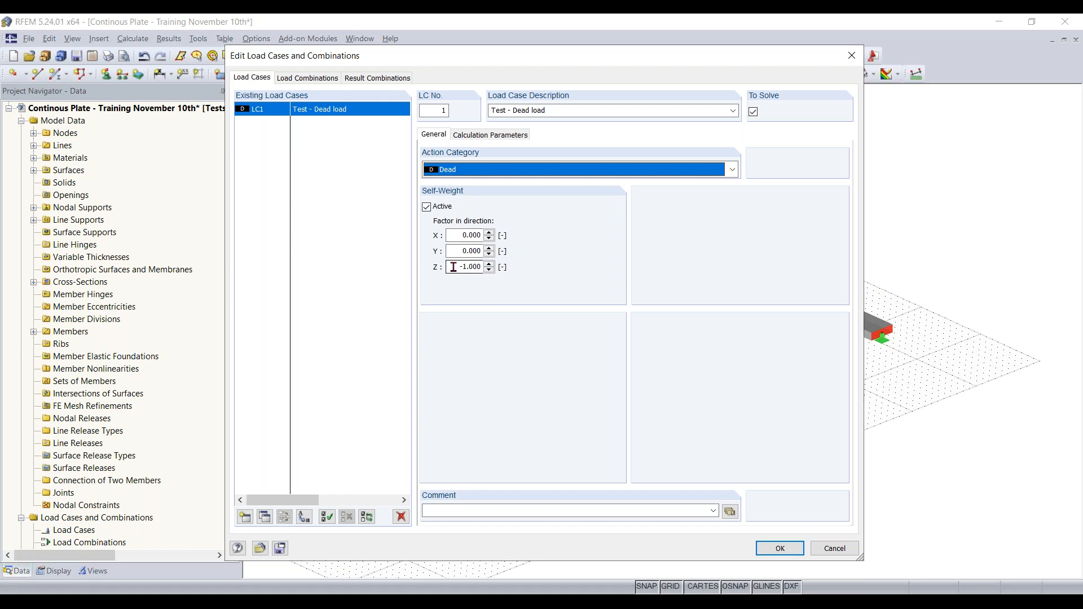
{"action": "left_click", "coordinate": [453, 266]}
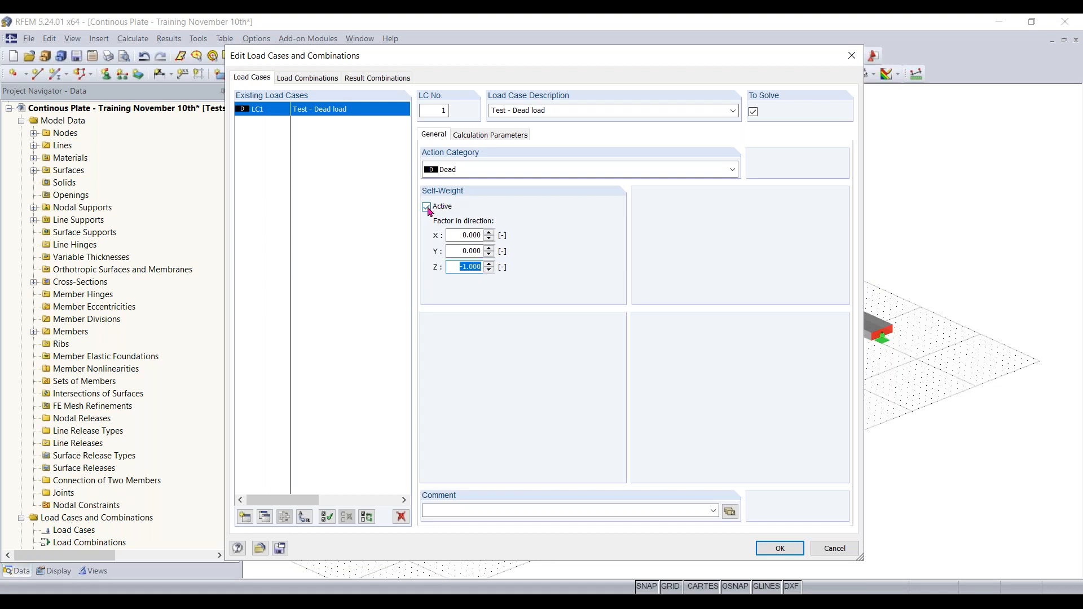
{"action": "left_click", "coordinate": [426, 207]}
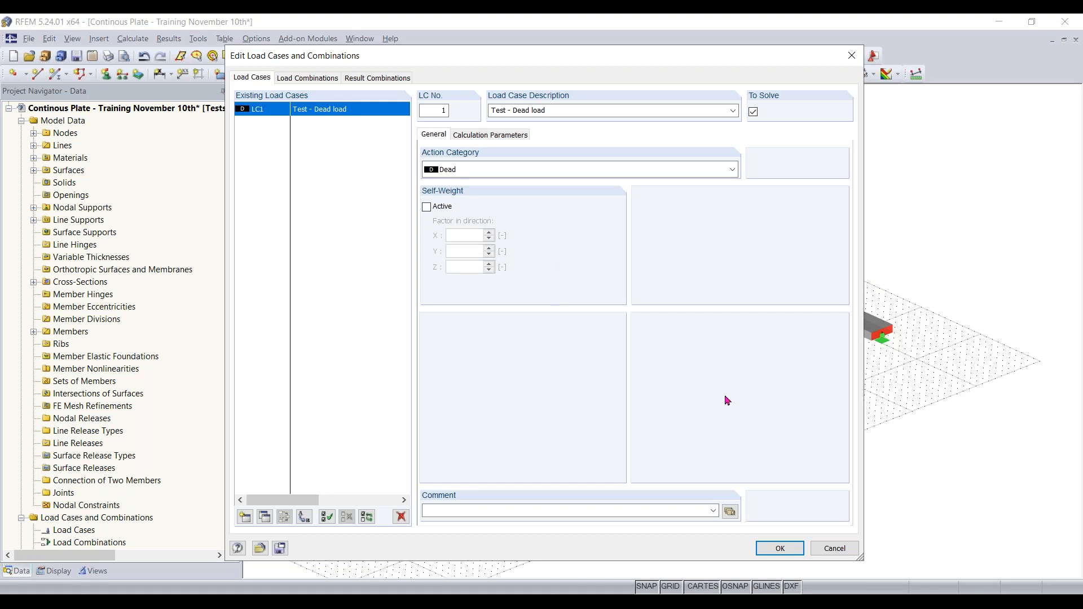
{"action": "left_click", "coordinate": [778, 548]}
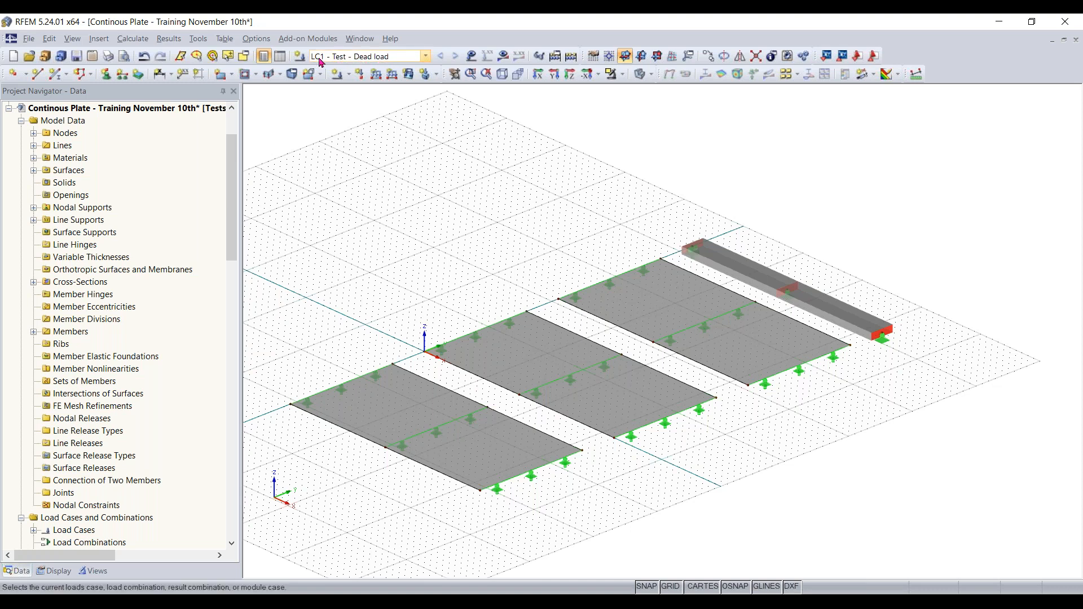
Make load case LC1 - Test - Dead load the current load case.
{"action": "left_click", "coordinate": [382, 58]}
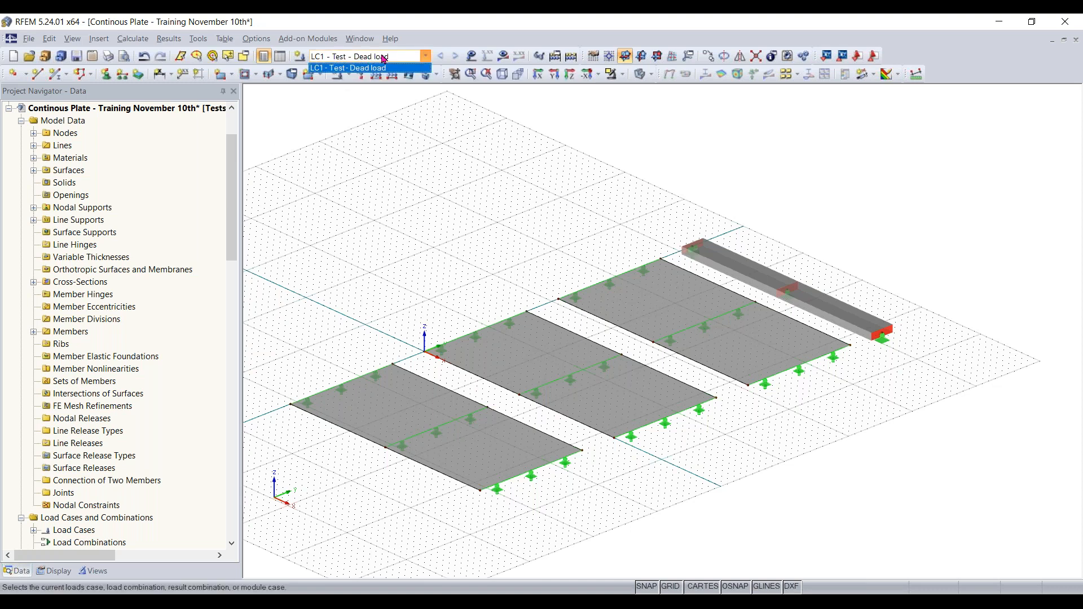
{"action": "left_click", "coordinate": [381, 56]}
{"action": "left_click", "coordinate": [373, 55]}
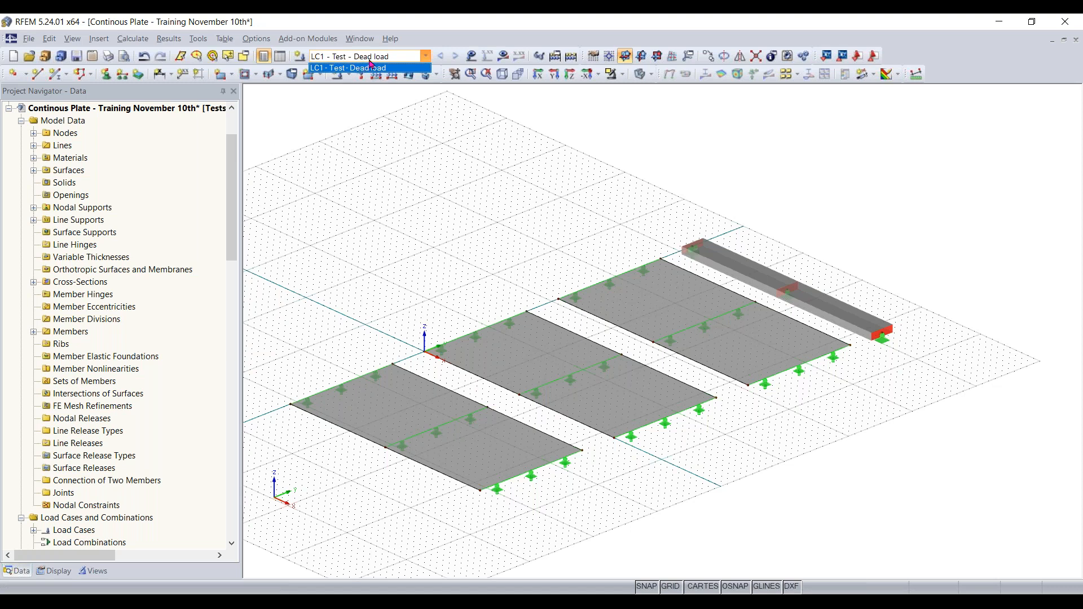
{"action": "left_click", "coordinate": [368, 66]}
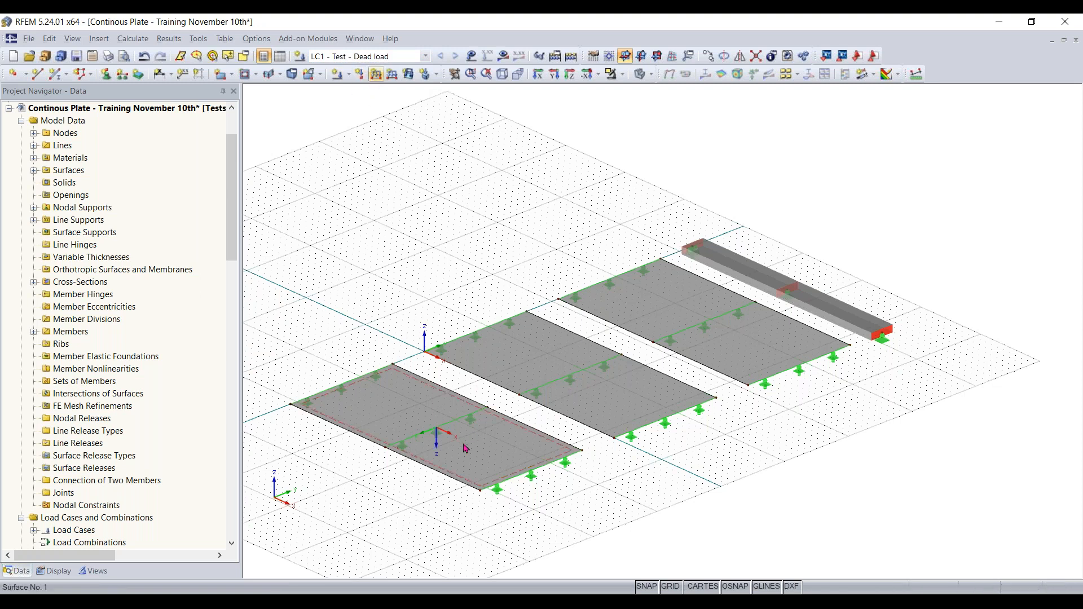
{"action": "left_click", "coordinate": [724, 352]}
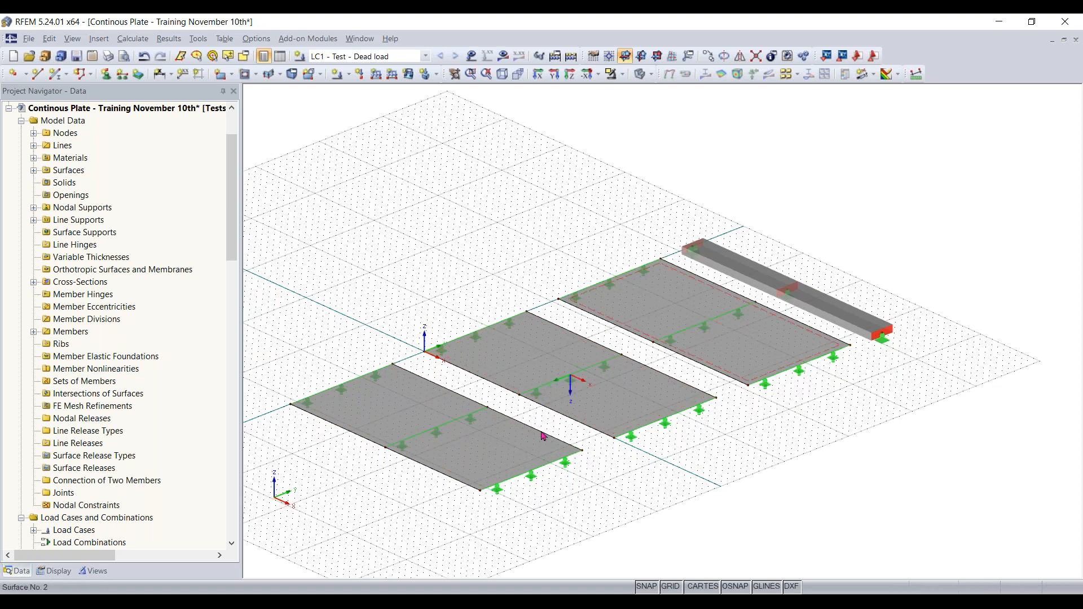
Define a new uniform force surface load of 0.210 ksf acting downward in the global ZL direction.
{"action": "left_click", "coordinate": [408, 76]}
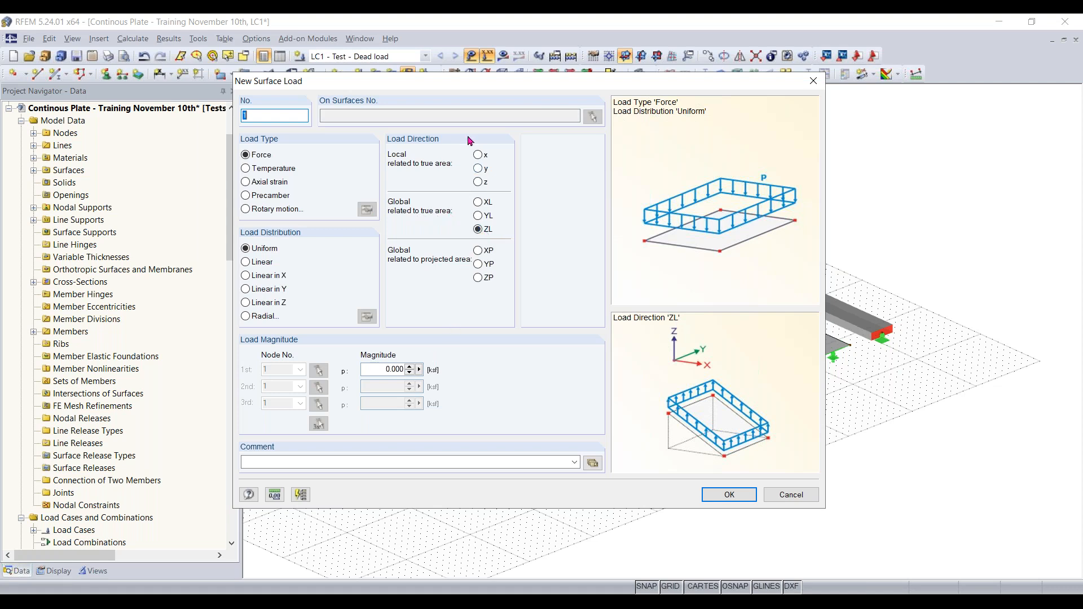
{"action": "left_click_drag", "start_coordinate": [452, 86], "coordinate": [479, 73]}
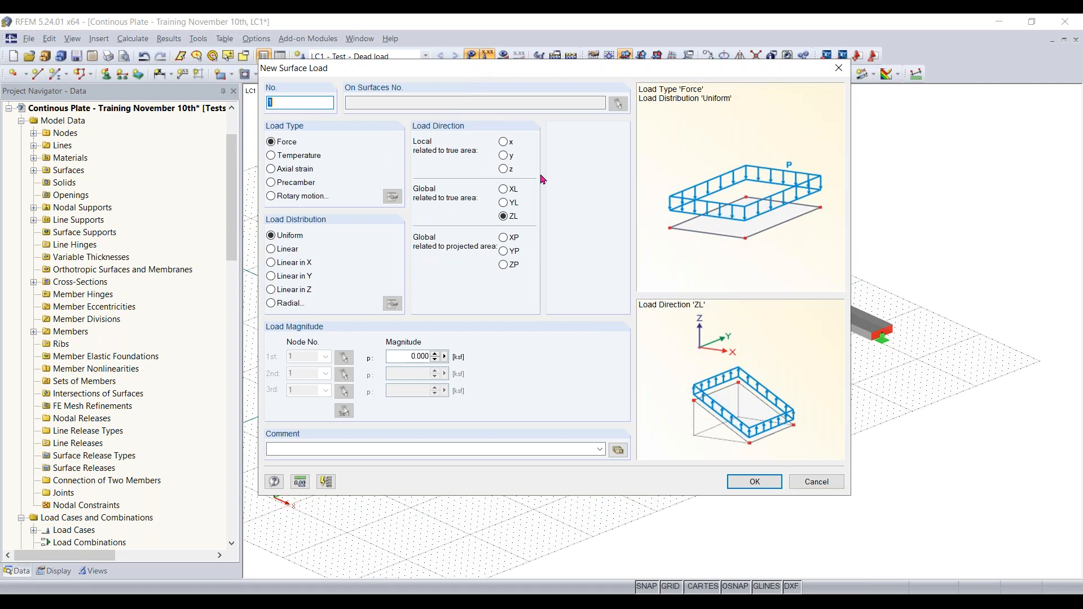
{"action": "left_click", "coordinate": [402, 357]}
{"action": "key", "text": "BackSpace"}
{"action": "type", "text": "10"}
{"action": "left_click", "coordinate": [754, 482]}
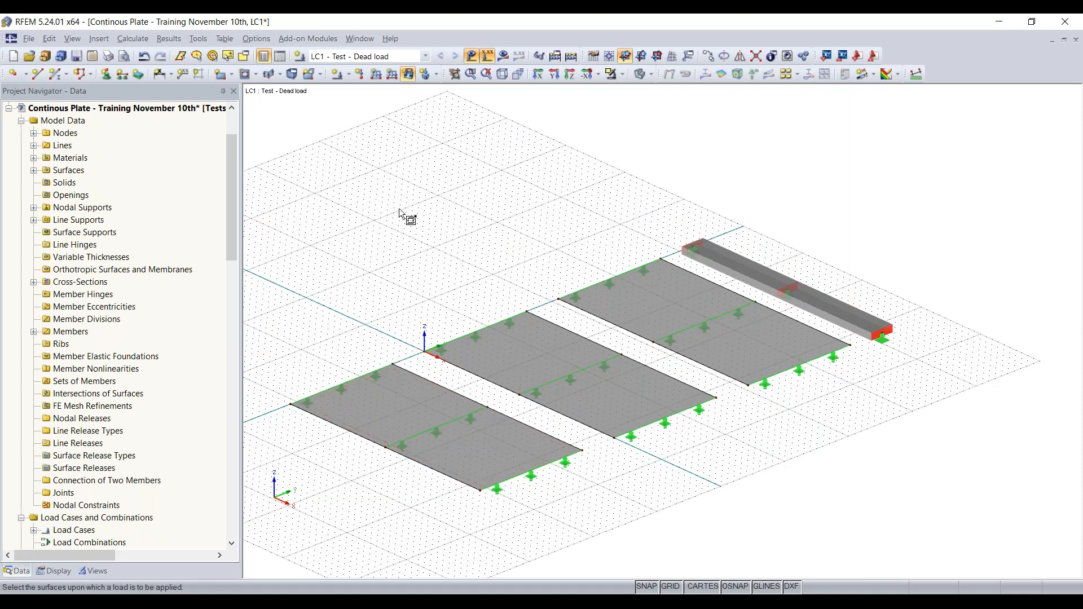
Apply the defined surface load to all three plate surfaces and finish placing it.
{"action": "left_click", "coordinate": [402, 395]}
{"action": "left_click", "coordinate": [587, 381]}
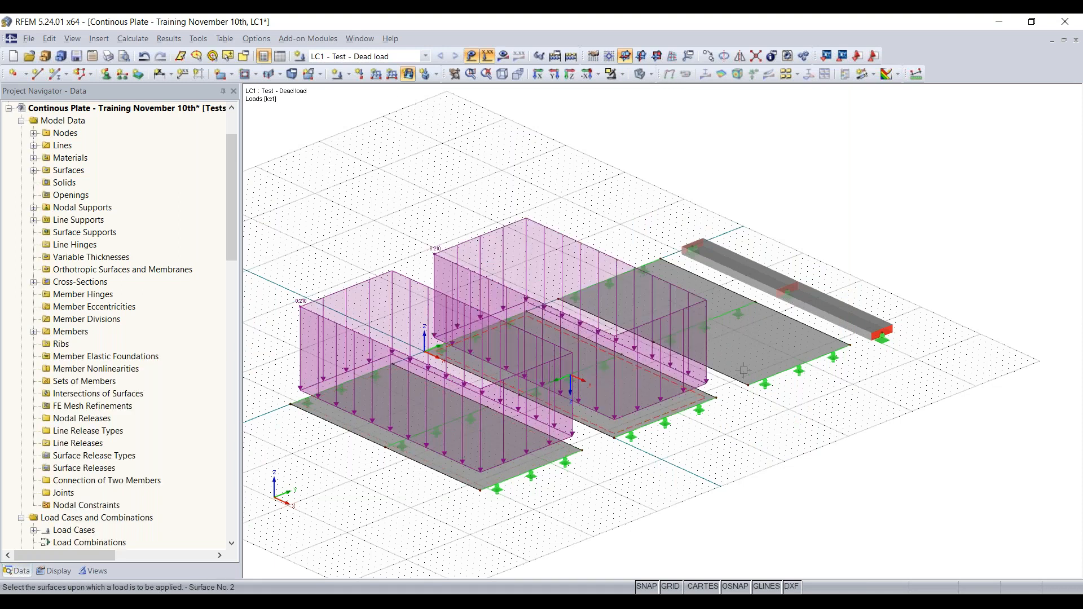
{"action": "left_click", "coordinate": [744, 370]}
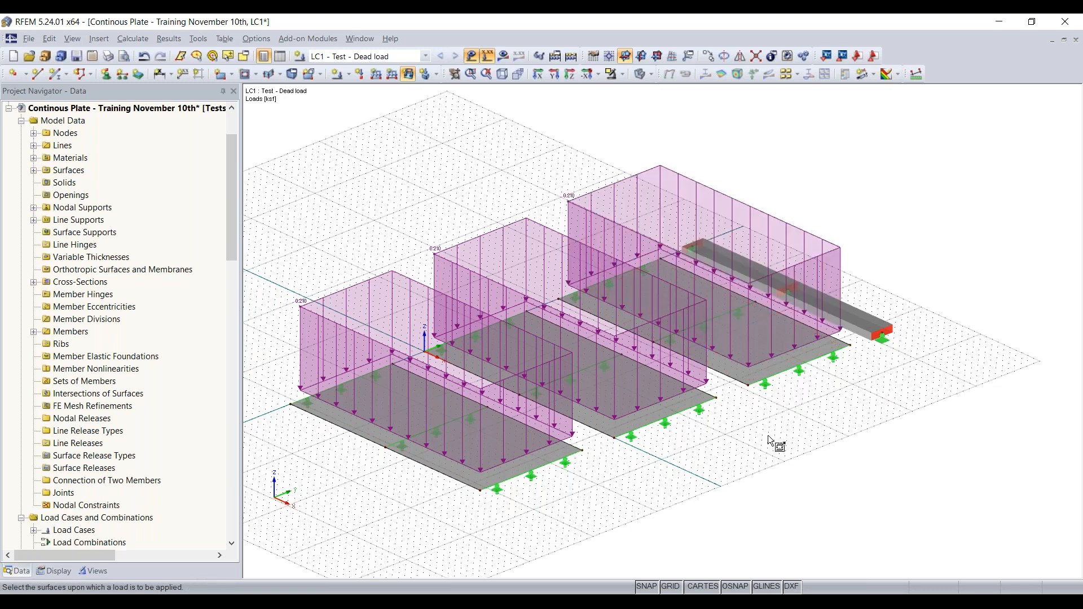
{"action": "key", "text": "Escape"}
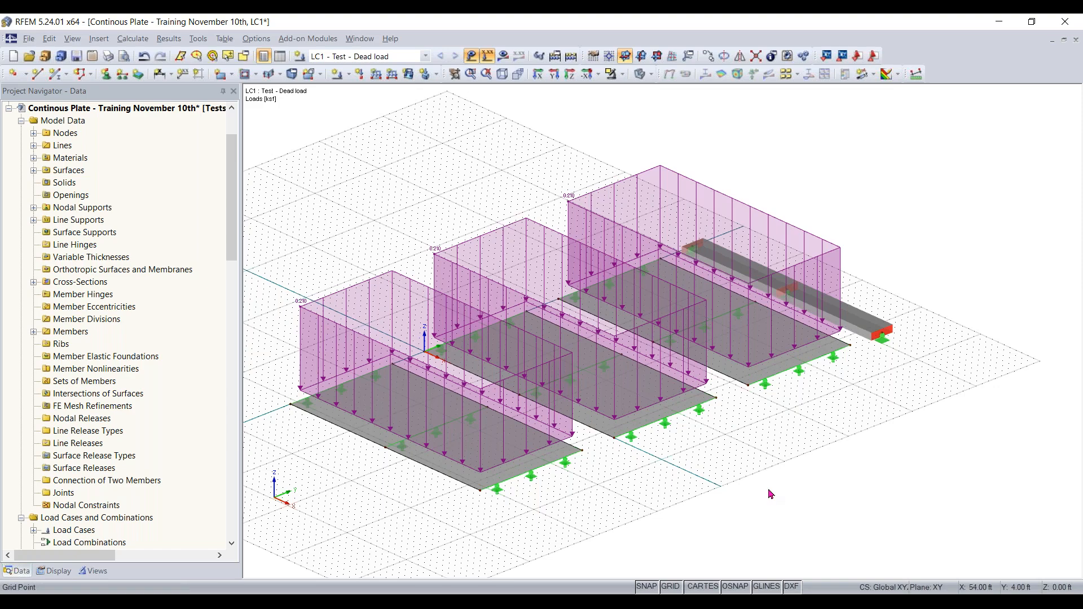
Define a new uniform force member load with p set to -0.210 kip/ft in the global ZL direction.
{"action": "middle_click_drag", "start_coordinate": [752, 485], "coordinate": [662, 442], "text": "ctrl"}
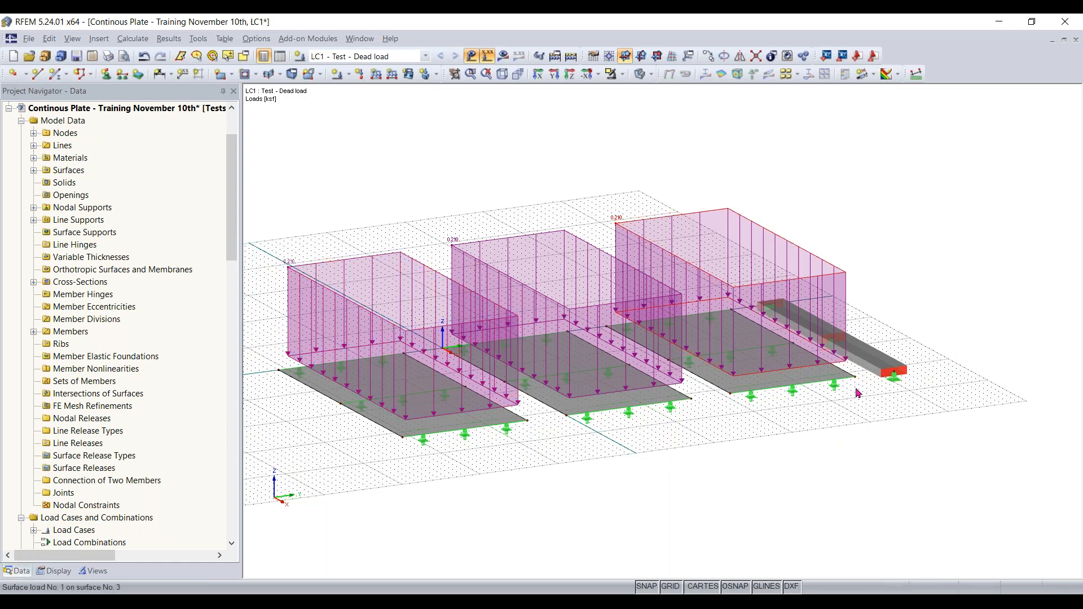
{"action": "middle_click_drag", "start_coordinate": [856, 393], "coordinate": [702, 485], "text": "ctrl"}
{"action": "scroll", "coordinate": [778, 517], "scroll_direction": "down", "scroll_amount": 1}
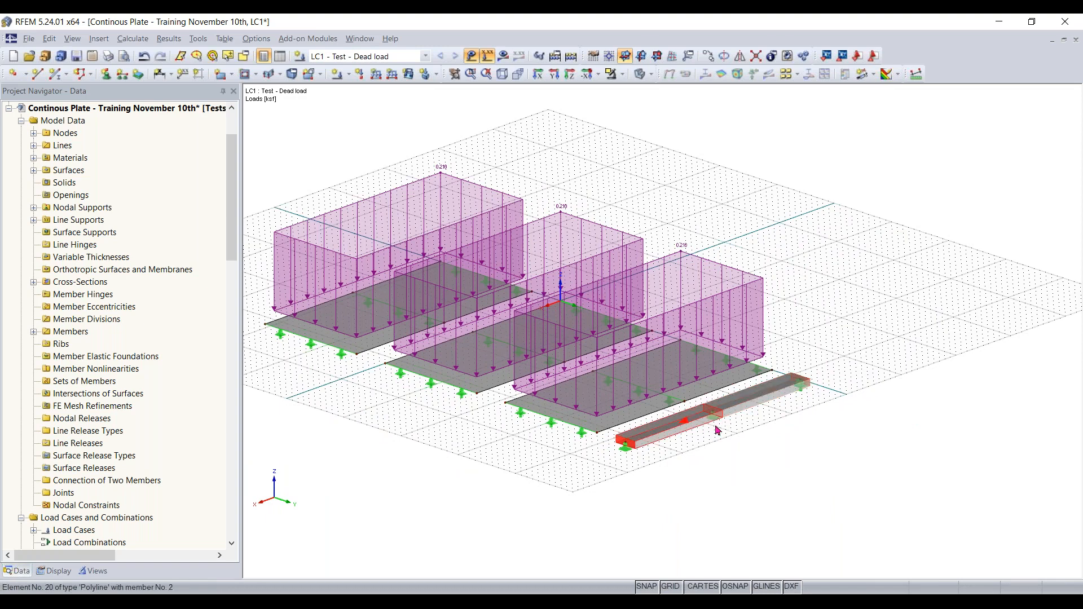
{"action": "scroll", "coordinate": [742, 423], "scroll_direction": "up", "scroll_amount": 3}
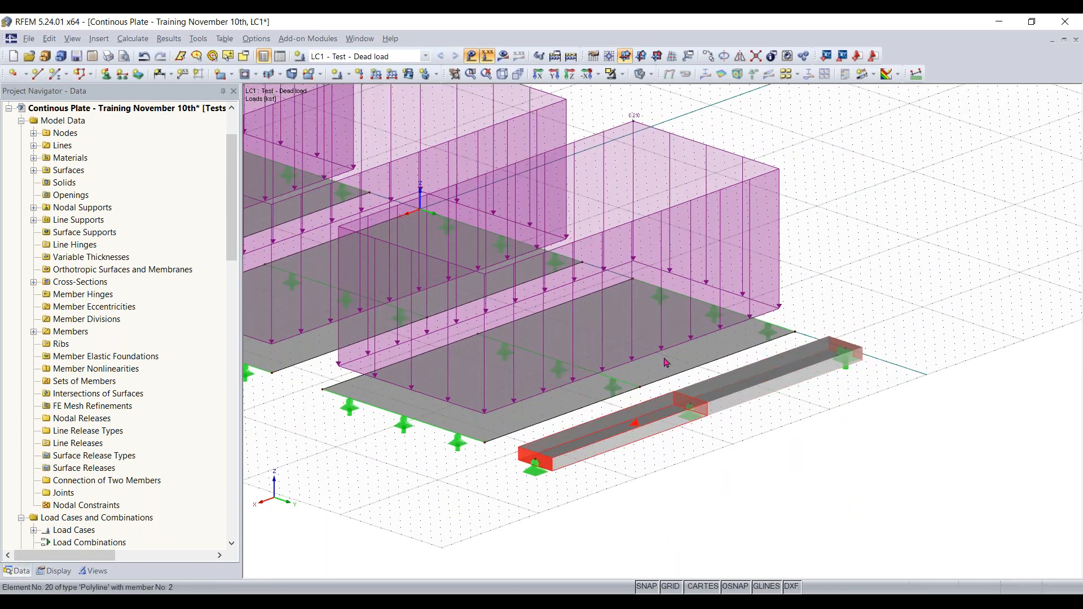
{"action": "left_click", "coordinate": [376, 75]}
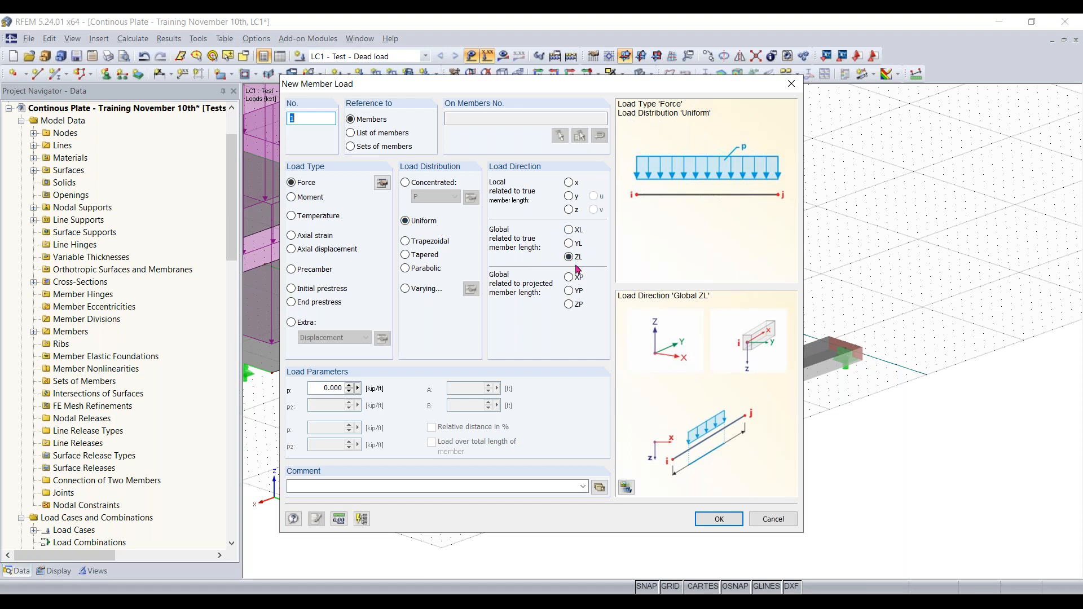
{"action": "left_click", "coordinate": [314, 388]}
{"action": "key", "text": "BackSpace"}
{"action": "type", "text": "-210"}
{"action": "left_click", "coordinate": [330, 388]}
{"action": "left_click", "coordinate": [719, 520]}
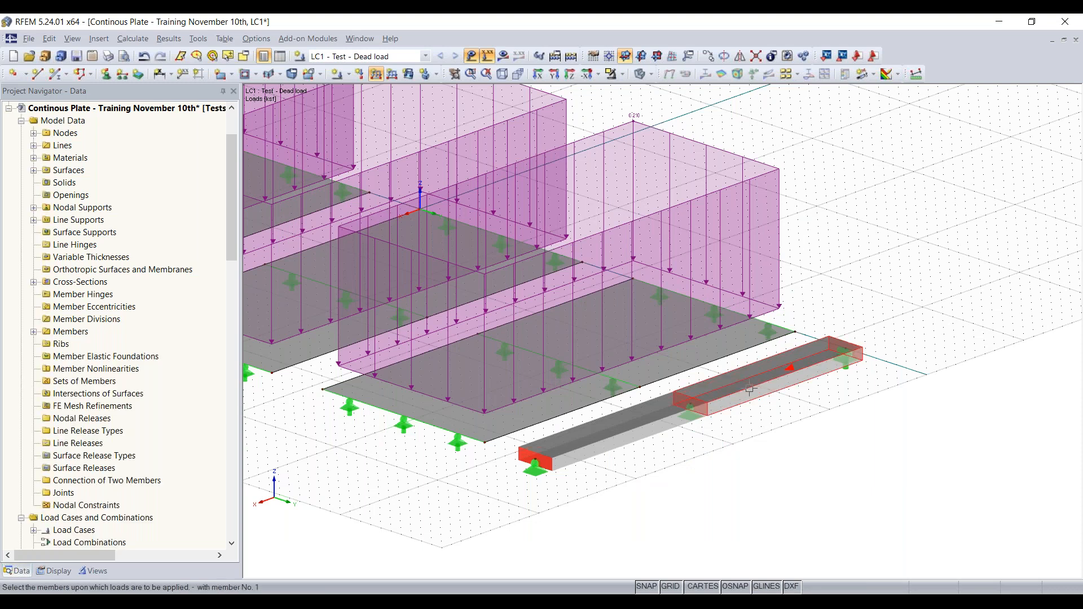
Apply the defined member load to both members of the beam.
{"action": "left_click", "coordinate": [771, 388]}
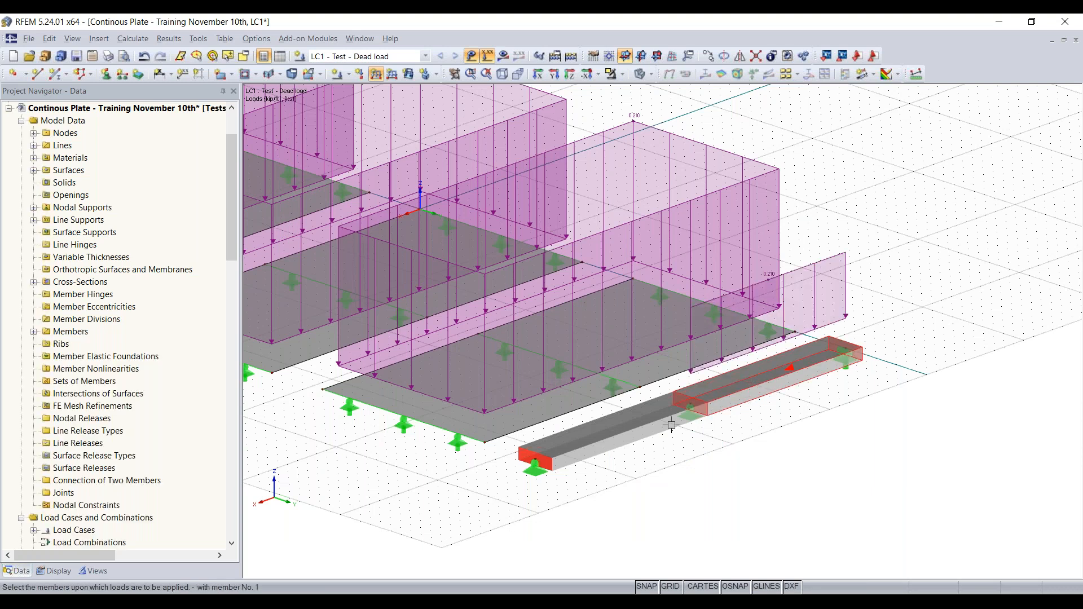
{"action": "left_click", "coordinate": [624, 438]}
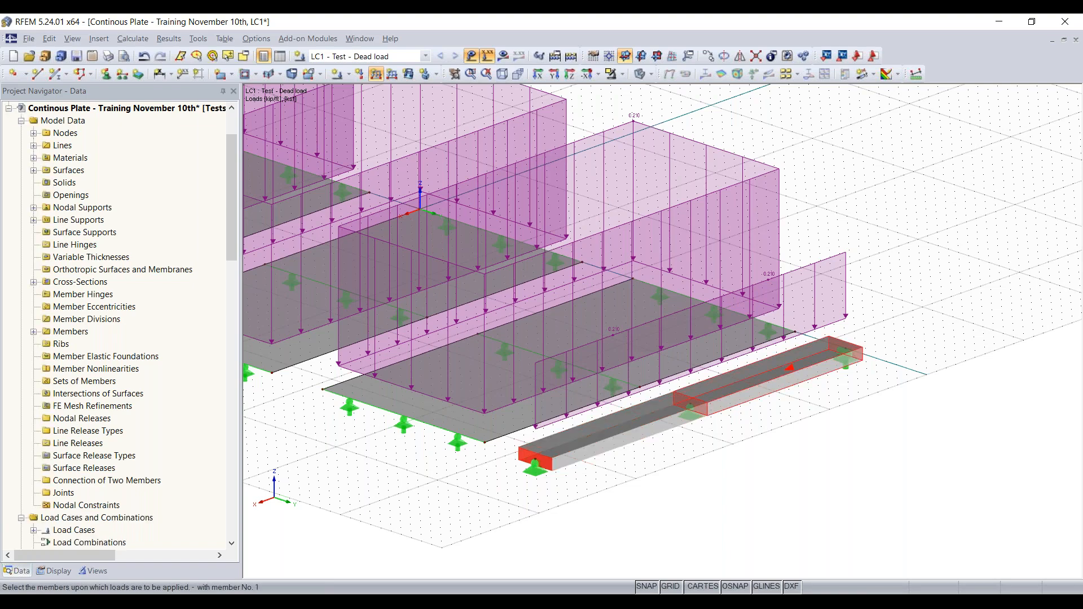
{"action": "right_click", "coordinate": [799, 451]}
Examine the eccentricity settings of a force member load, trying the relative offset positions at the member start.
{"action": "scroll", "coordinate": [799, 450], "scroll_direction": "down", "scroll_amount": 2}
{"action": "middle_click_drag", "start_coordinate": [800, 450], "coordinate": [875, 449], "text": "ctrl"}
{"action": "scroll", "coordinate": [817, 468], "scroll_direction": "down", "scroll_amount": 1}
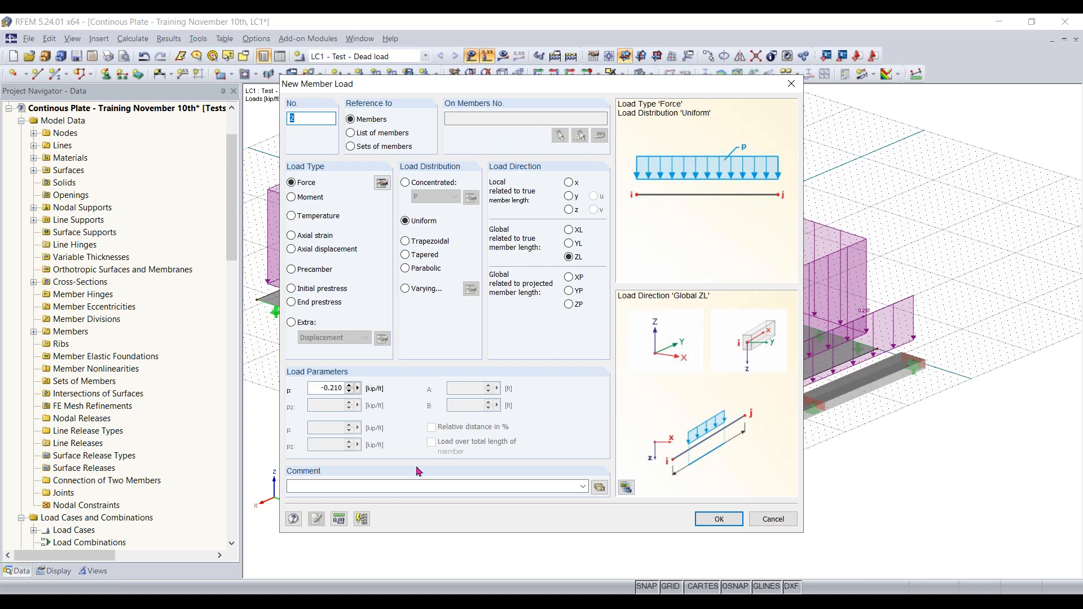
{"action": "left_click", "coordinate": [382, 183]}
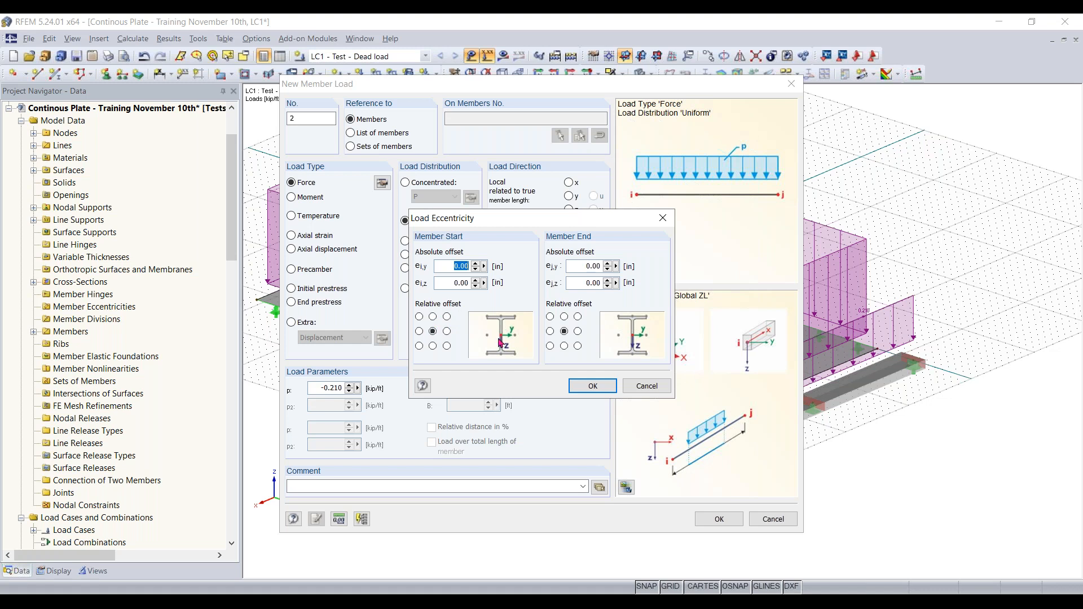
{"action": "left_click", "coordinate": [447, 332]}
{"action": "left_click", "coordinate": [418, 332]}
{"action": "left_click", "coordinate": [433, 317]}
{"action": "left_click", "coordinate": [433, 331]}
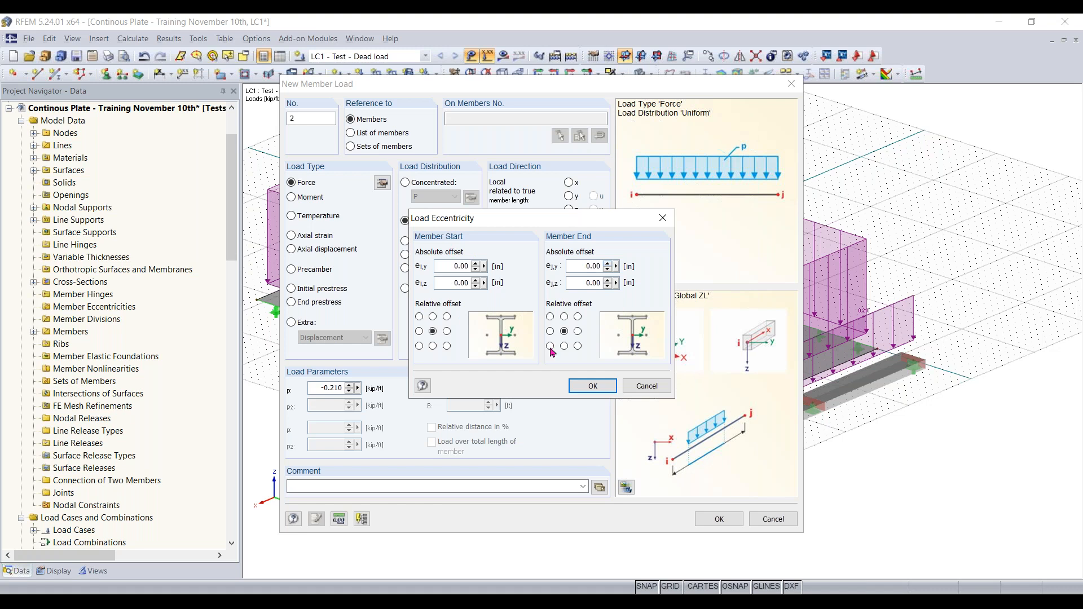
{"action": "left_click", "coordinate": [593, 388]}
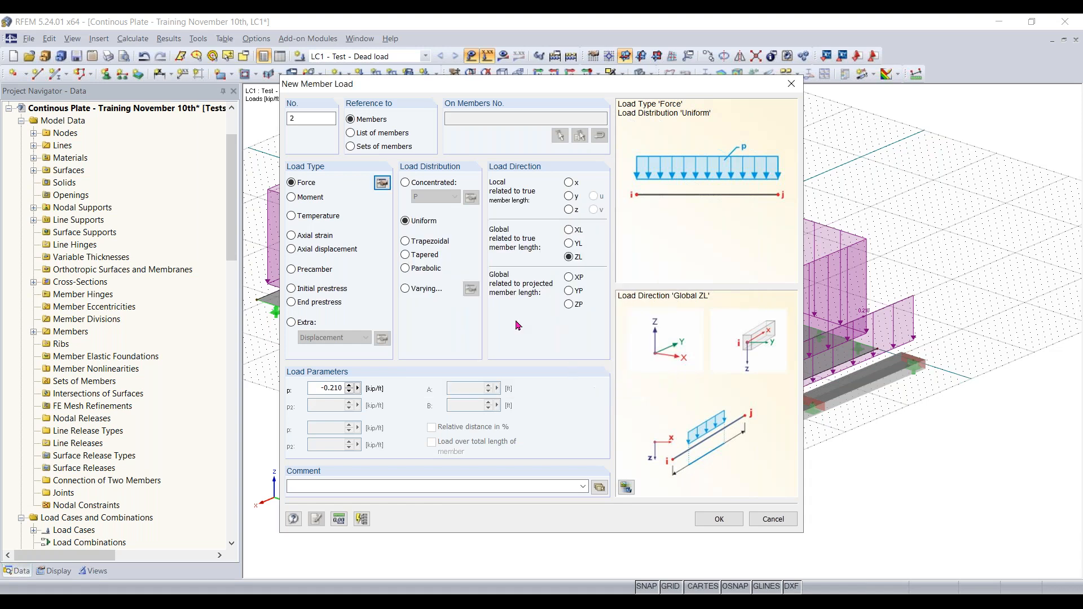
{"action": "left_click", "coordinate": [611, 385]}
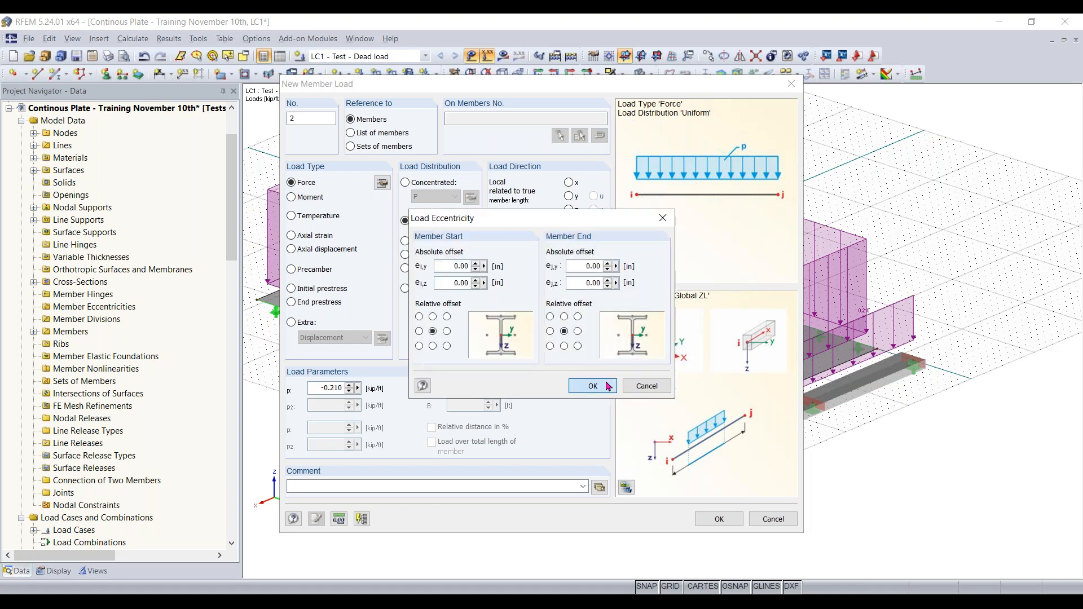
{"action": "left_click", "coordinate": [719, 520]}
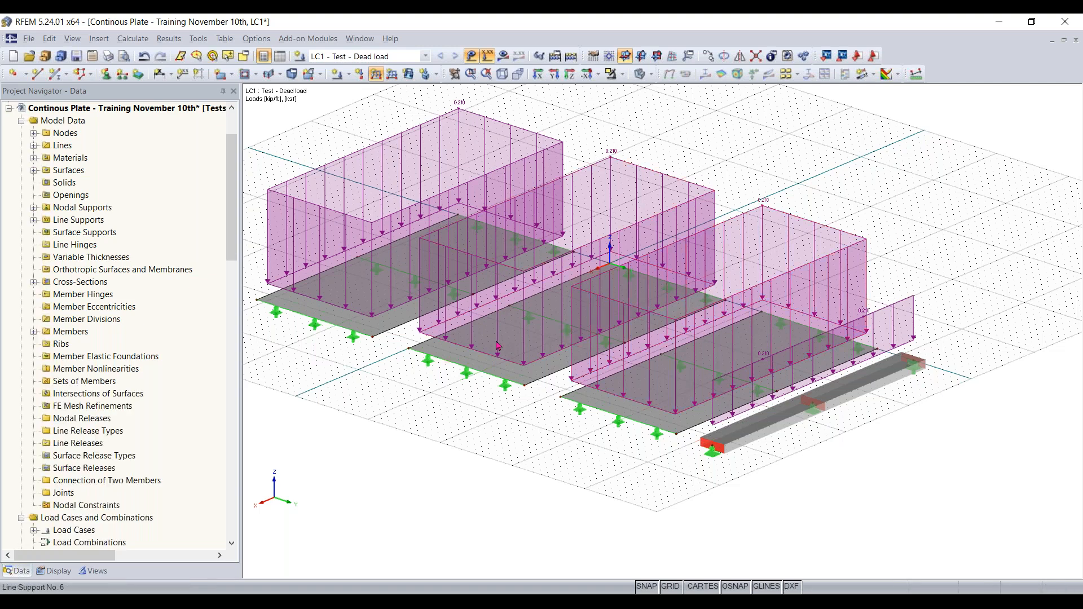
Hide the loads in the model view and generate the FE mesh.
{"action": "left_click", "coordinate": [471, 56]}
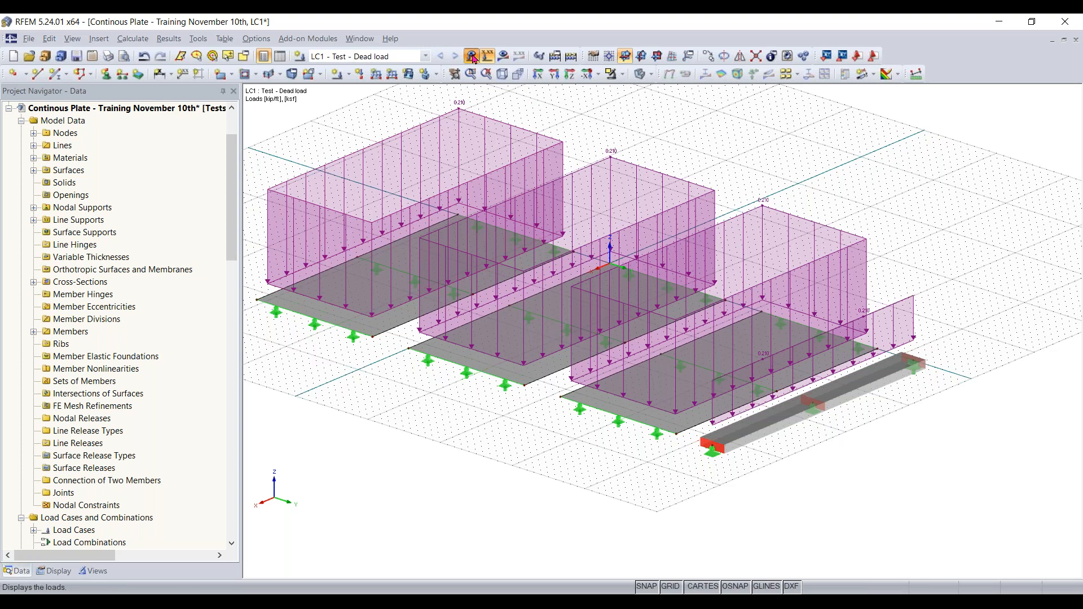
{"action": "middle_click_drag", "start_coordinate": [493, 444], "coordinate": [374, 211], "text": "ctrl"}
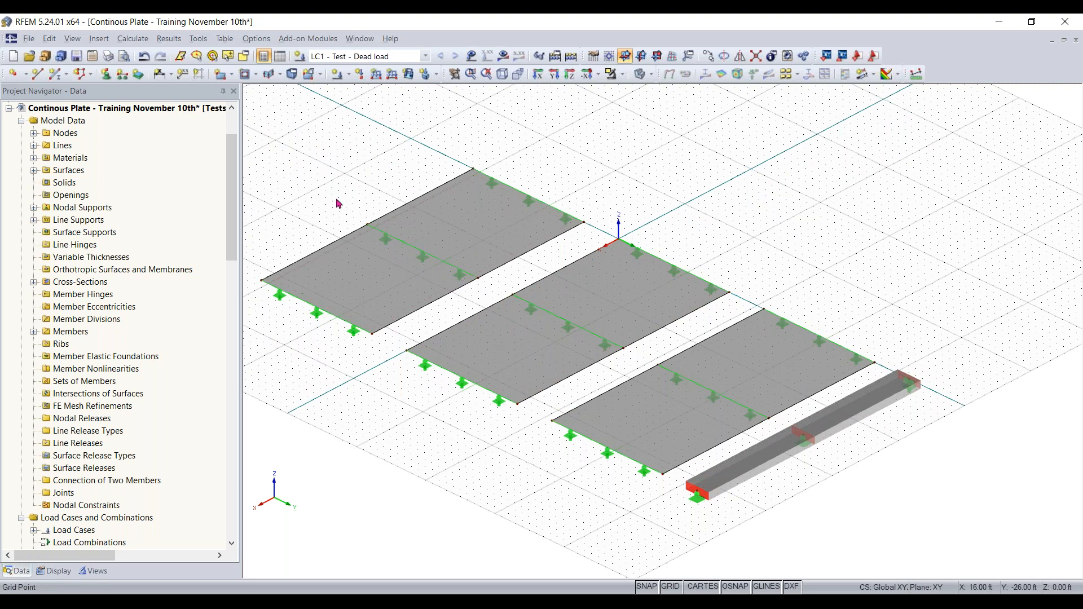
{"action": "left_click", "coordinate": [137, 40]}
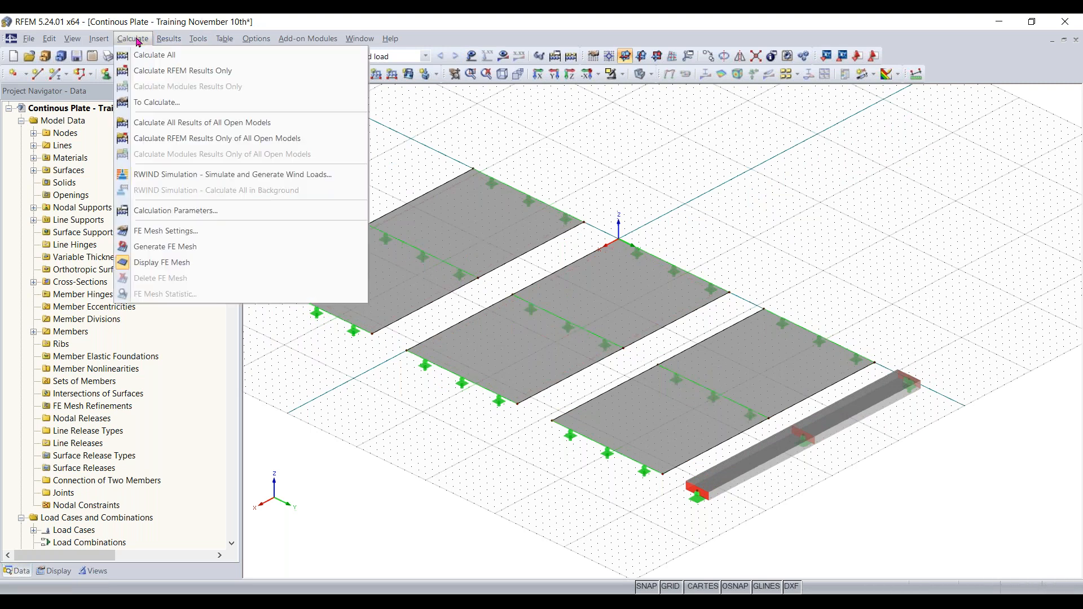
{"action": "left_click", "coordinate": [175, 252]}
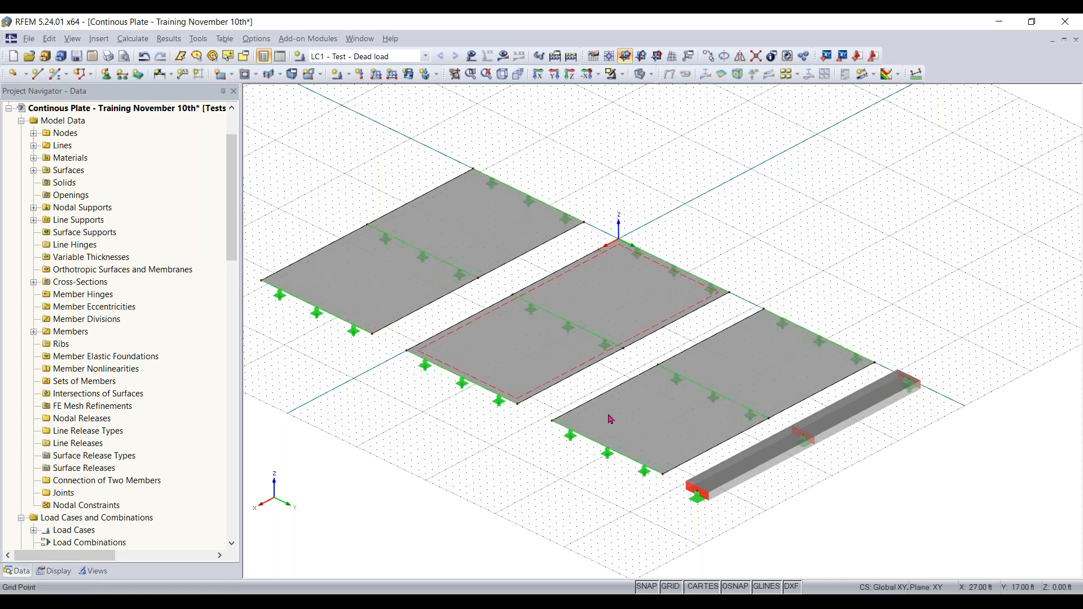
Inspect the plate surfaces and beam up close for the FE mesh and check the available mesh commands.
{"action": "scroll", "coordinate": [654, 442], "scroll_direction": "up", "scroll_amount": 2}
{"action": "scroll", "coordinate": [654, 444], "scroll_direction": "down", "scroll_amount": 3}
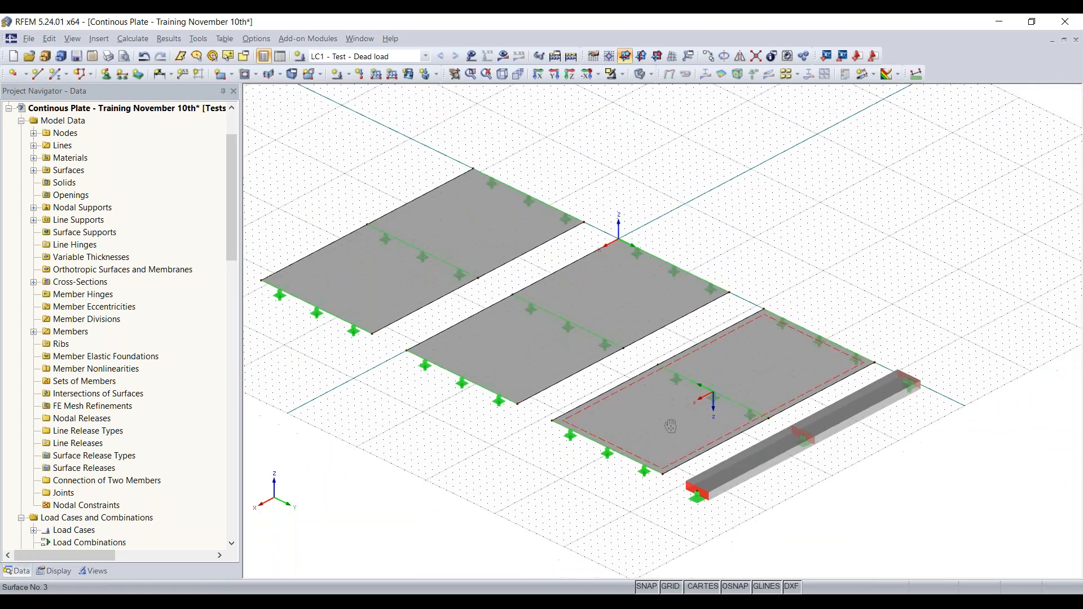
{"action": "scroll", "coordinate": [654, 444], "scroll_direction": "up", "scroll_amount": 1}
{"action": "left_click", "coordinate": [133, 38]}
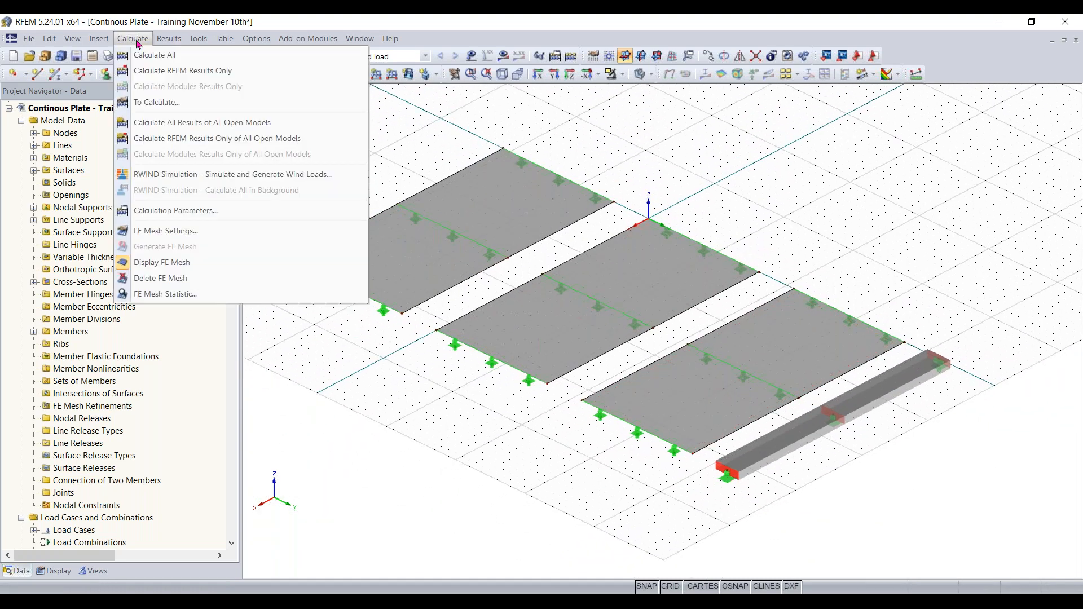
{"action": "left_click", "coordinate": [372, 304]}
{"action": "scroll", "coordinate": [518, 338], "scroll_direction": "up", "scroll_amount": 5}
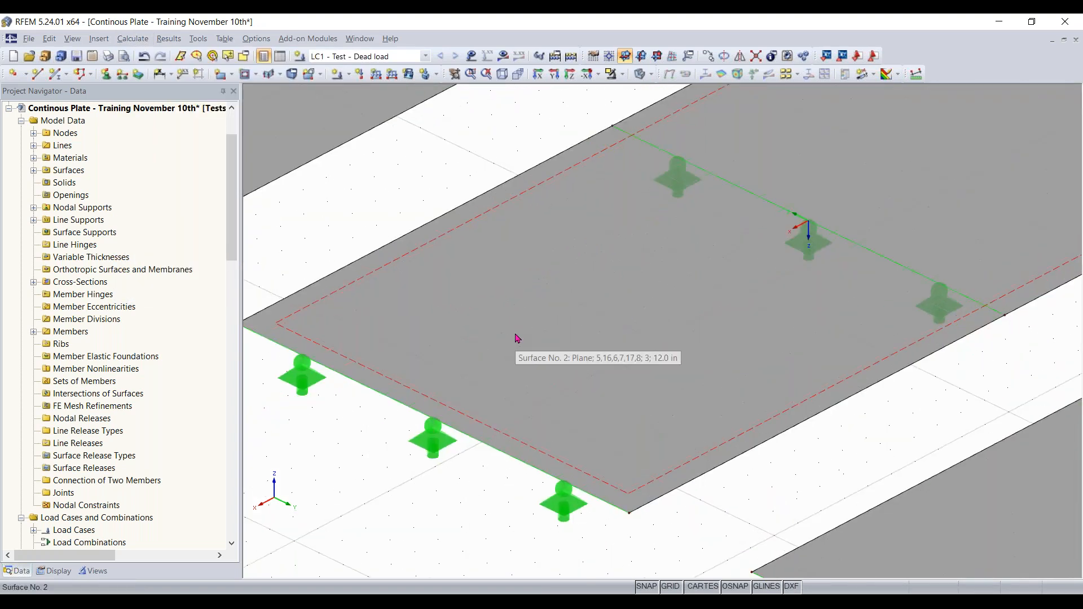
{"action": "scroll", "coordinate": [517, 338], "scroll_direction": "down", "scroll_amount": 6}
{"action": "scroll", "coordinate": [742, 417], "scroll_direction": "up", "scroll_amount": 2}
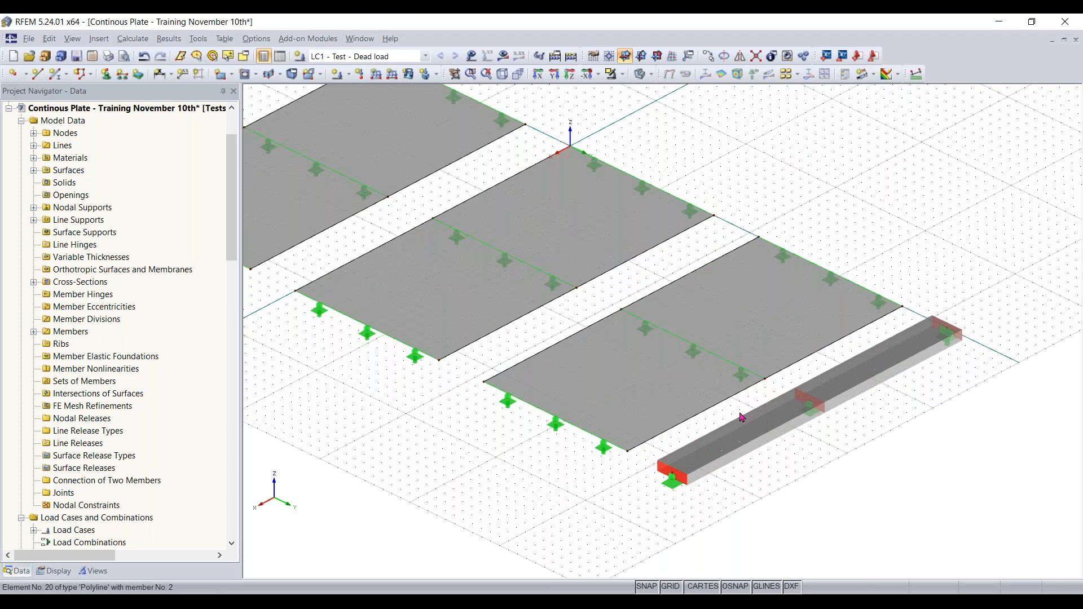
{"action": "scroll", "coordinate": [742, 417], "scroll_direction": "down", "scroll_amount": 2}
{"action": "scroll", "coordinate": [361, 508], "scroll_direction": "up", "scroll_amount": 3}
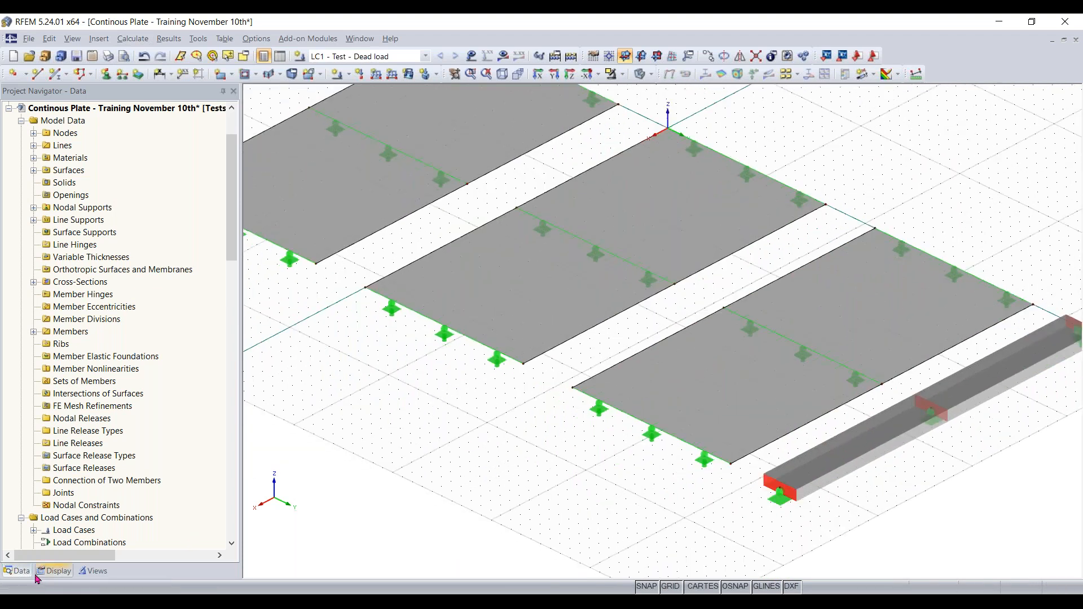
Turn on the FE mesh display on surface results.
{"action": "left_click", "coordinate": [54, 570]}
{"action": "left_click", "coordinate": [8, 108]}
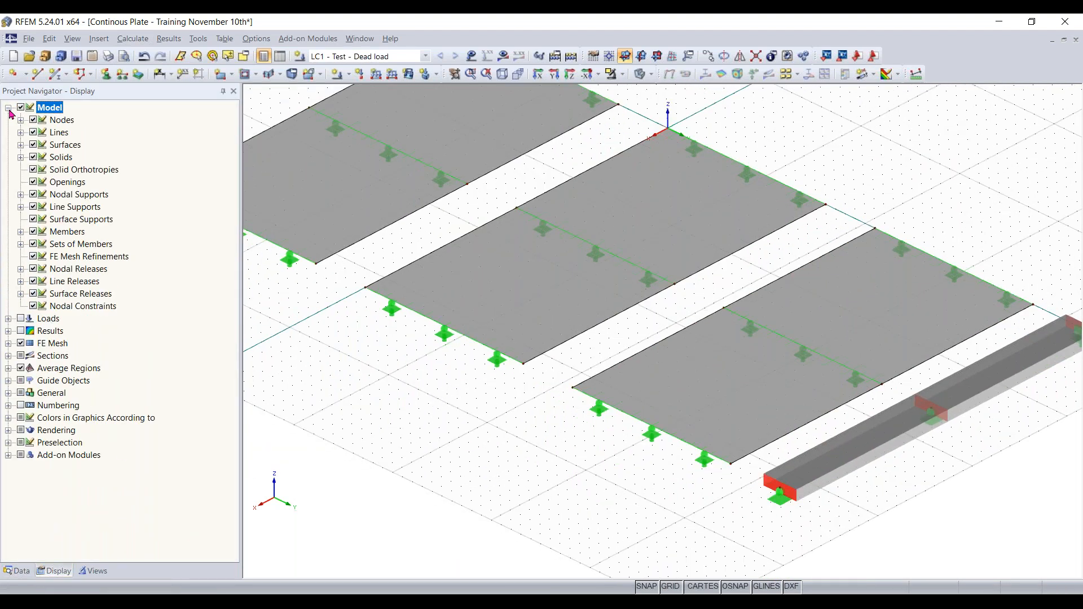
{"action": "left_click", "coordinate": [9, 344]}
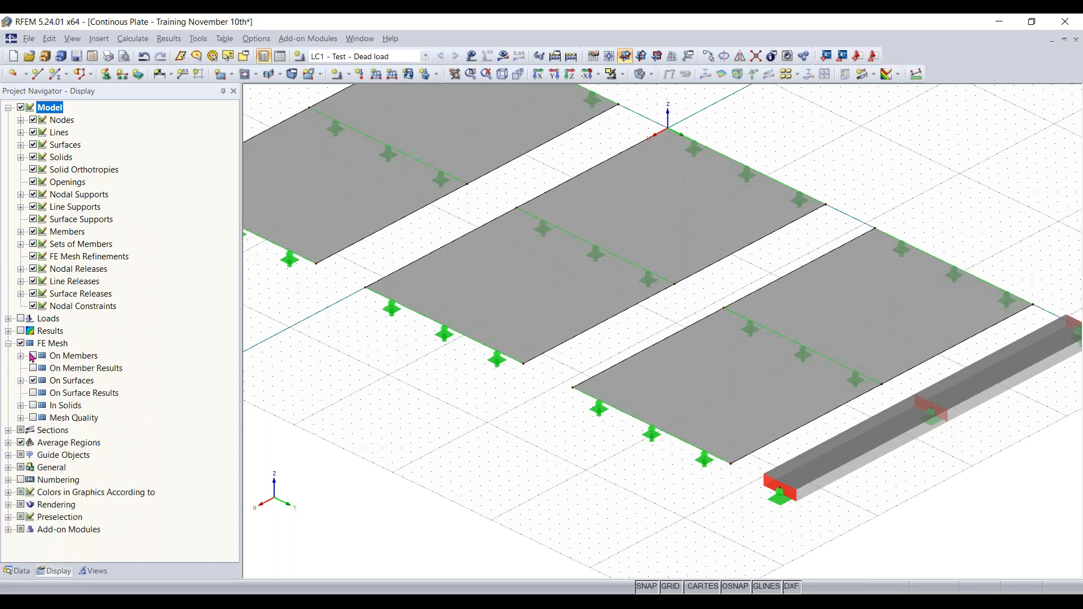
{"action": "left_click", "coordinate": [34, 394]}
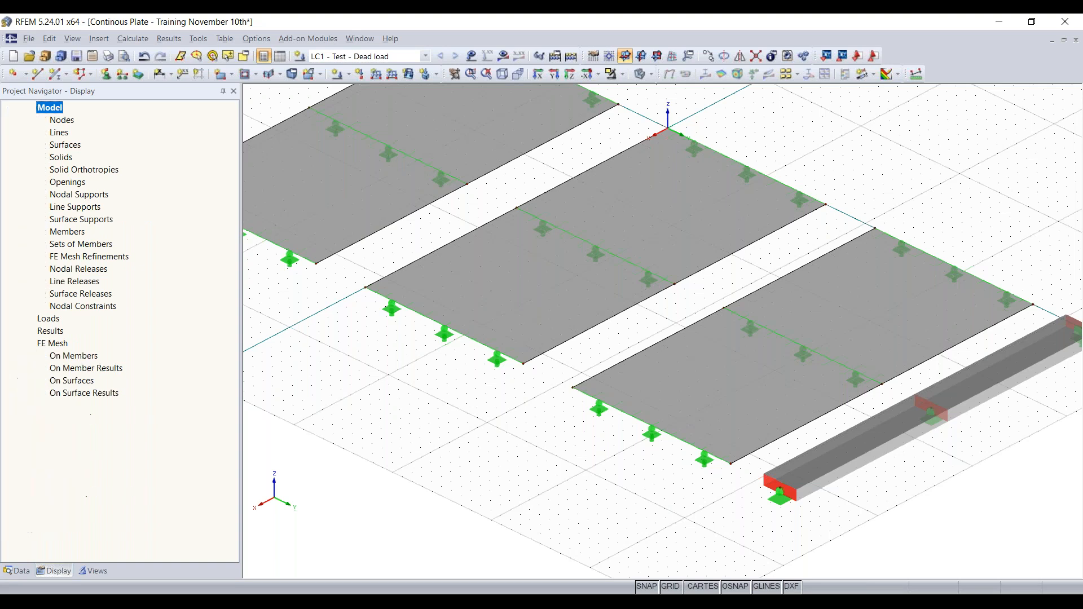
Display the model in wireframe and examine the FE mesh across the three plate surfaces.
{"action": "scroll", "coordinate": [397, 283], "scroll_direction": "down", "scroll_amount": 3}
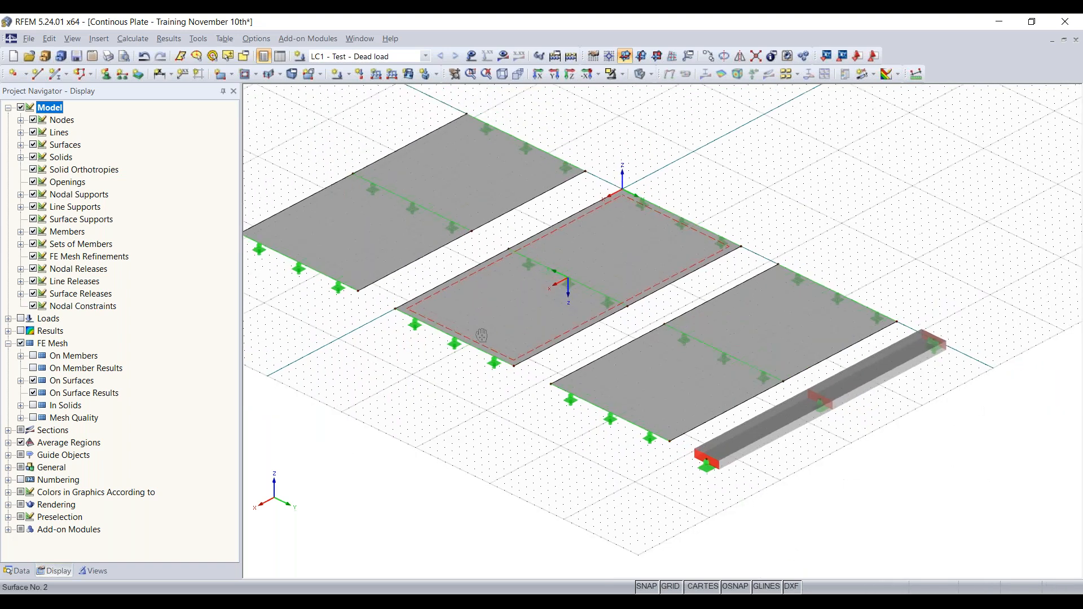
{"action": "left_click", "coordinate": [641, 74]}
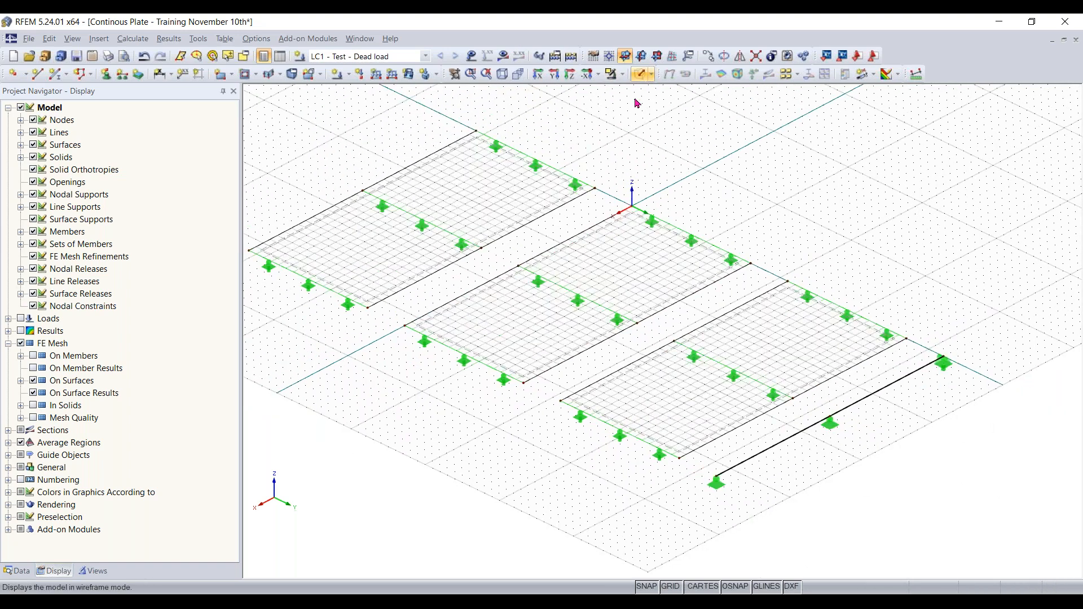
{"action": "middle_click_drag", "start_coordinate": [339, 281], "coordinate": [401, 280]}
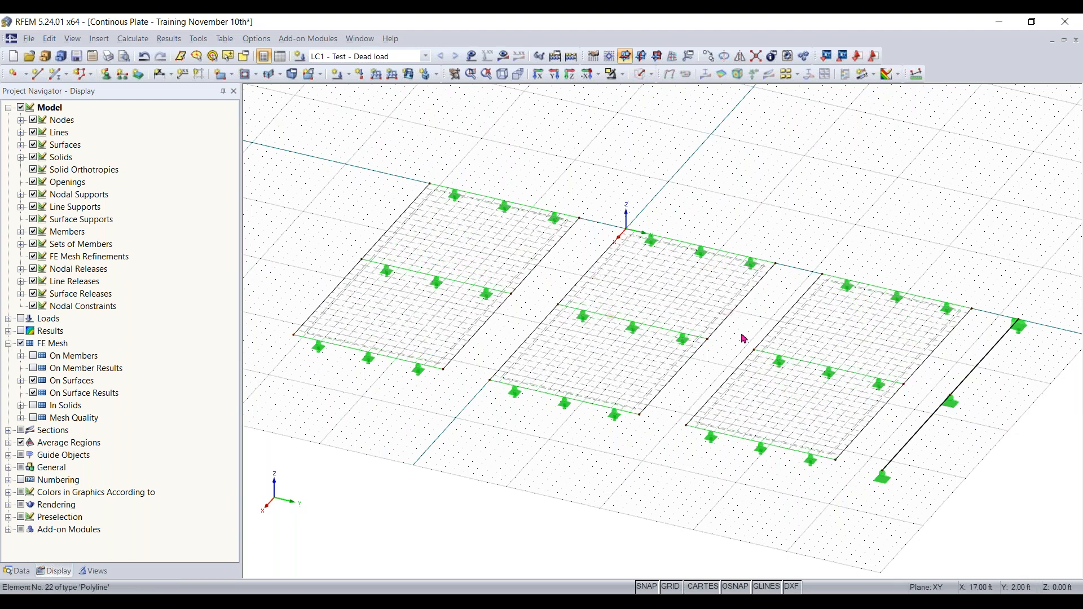
{"action": "scroll", "coordinate": [406, 316], "scroll_direction": "up", "scroll_amount": 5}
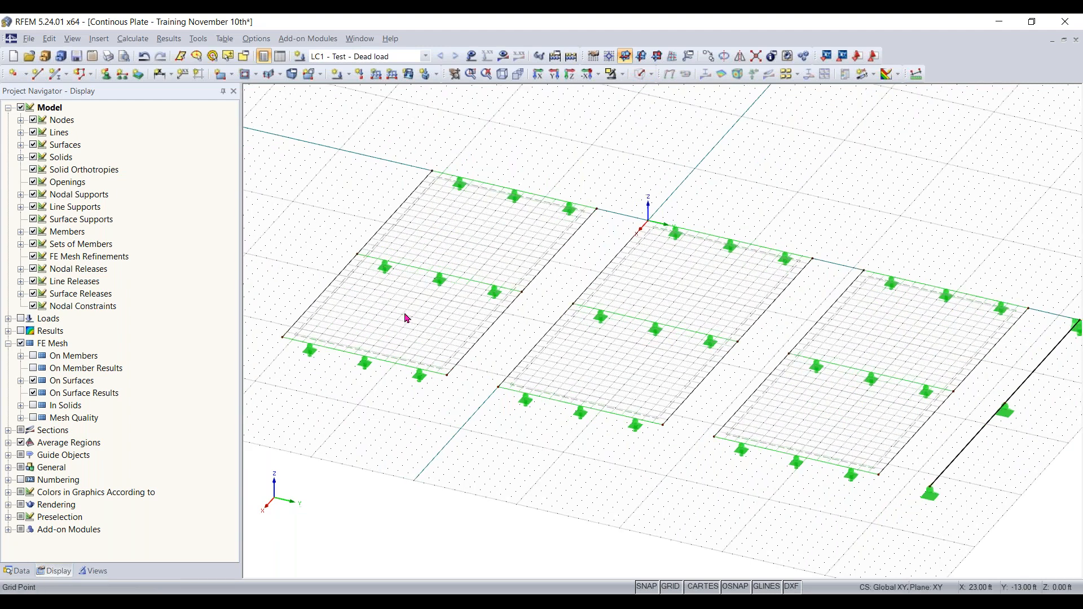
{"action": "scroll", "coordinate": [476, 333], "scroll_direction": "up", "scroll_amount": 5}
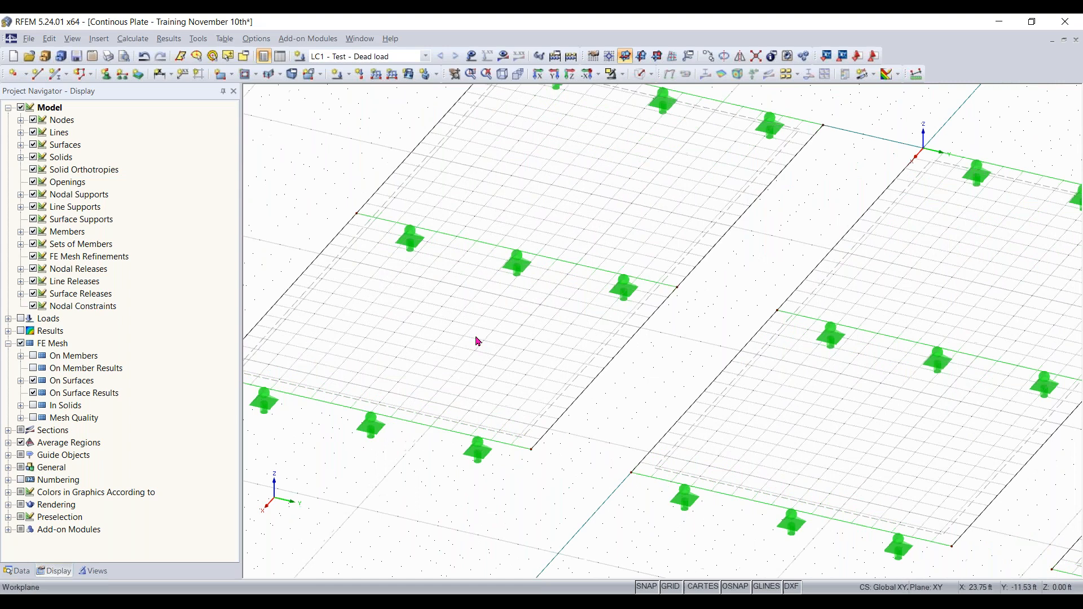
{"action": "middle_click_drag", "start_coordinate": [476, 337], "coordinate": [533, 349]}
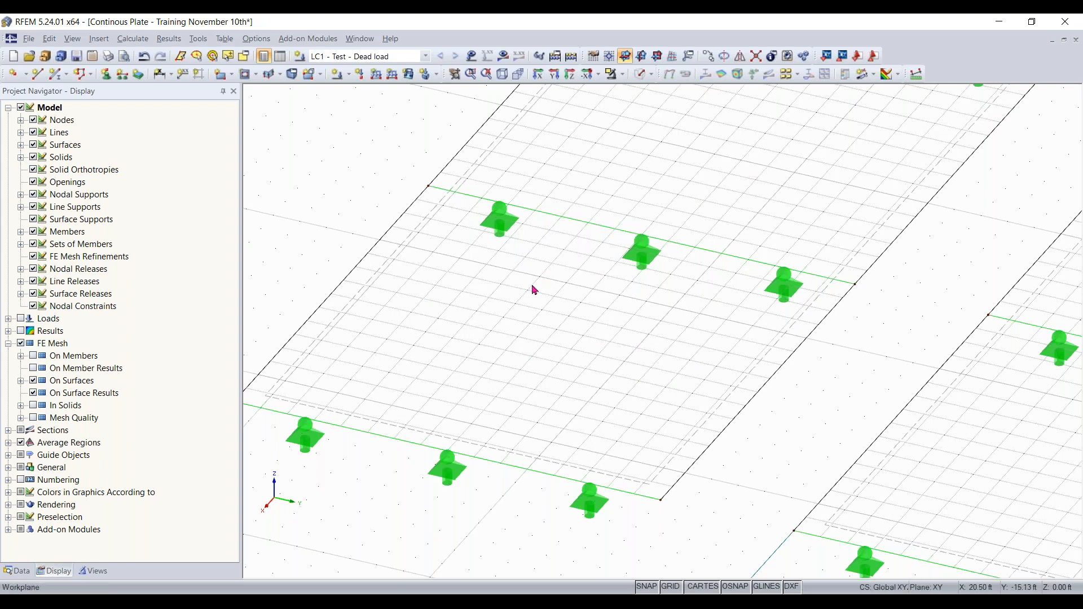
{"action": "scroll", "coordinate": [829, 406], "scroll_direction": "down", "scroll_amount": 5}
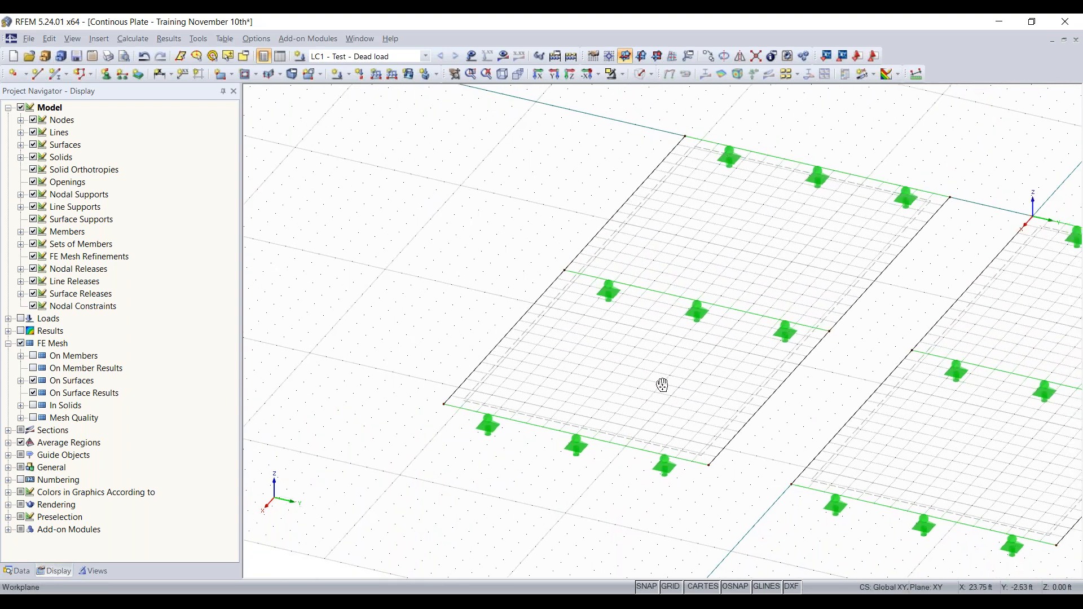
{"action": "middle_click_drag", "start_coordinate": [662, 385], "coordinate": [448, 321]}
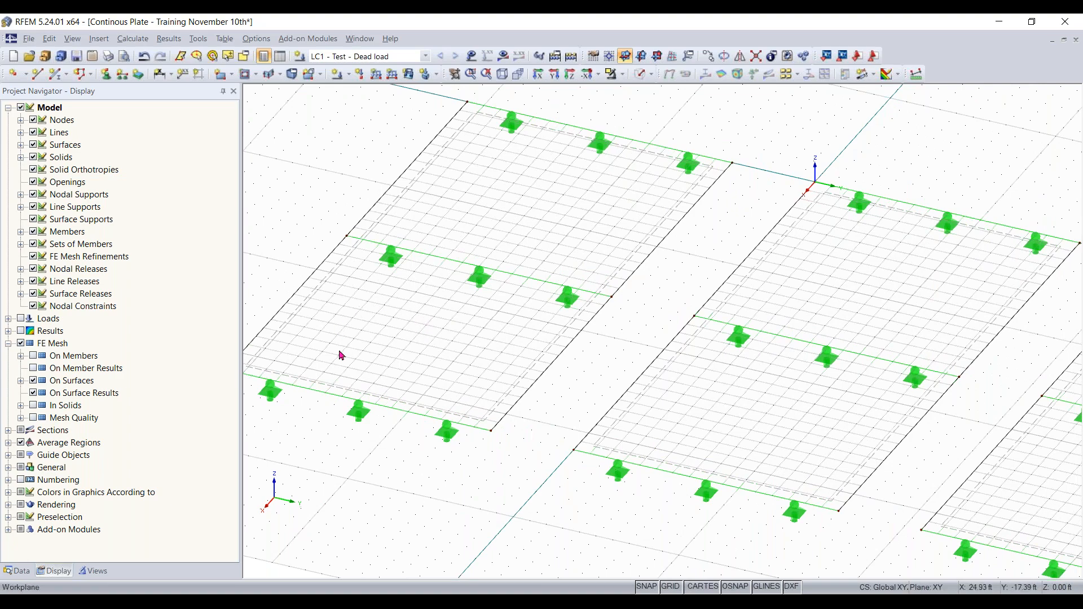
{"action": "scroll", "coordinate": [473, 341], "scroll_direction": "down", "scroll_amount": 2}
{"action": "middle_click_drag", "start_coordinate": [472, 341], "coordinate": [880, 330], "text": "ctrl"}
{"action": "middle_click_drag", "start_coordinate": [812, 319], "coordinate": [567, 275]}
{"action": "scroll", "coordinate": [681, 239], "scroll_direction": "down", "scroll_amount": 2}
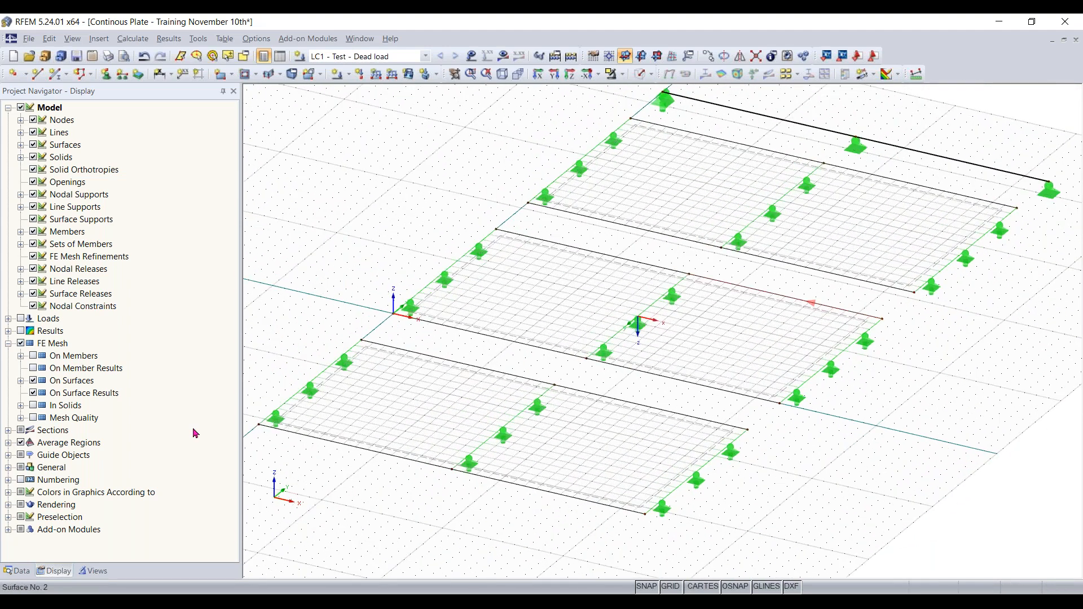
Open the project's model data tree and change the model display to solid rendering.
{"action": "left_click", "coordinate": [17, 571]}
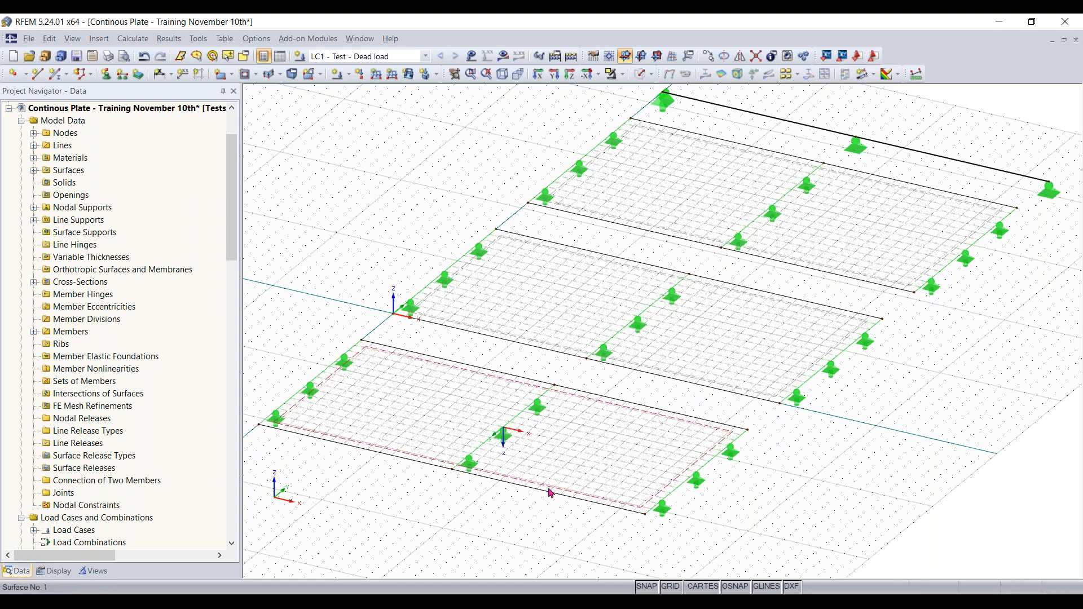
{"action": "left_click", "coordinate": [642, 74]}
{"action": "left_click", "coordinate": [640, 74]}
{"action": "left_click", "coordinate": [640, 74]}
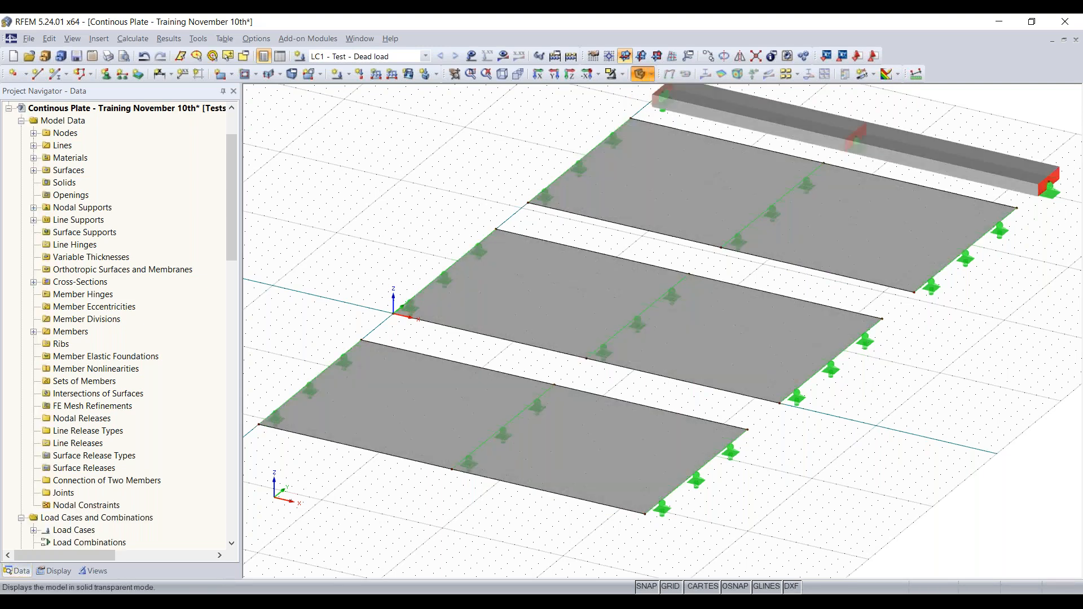
{"action": "left_click", "coordinate": [640, 73]}
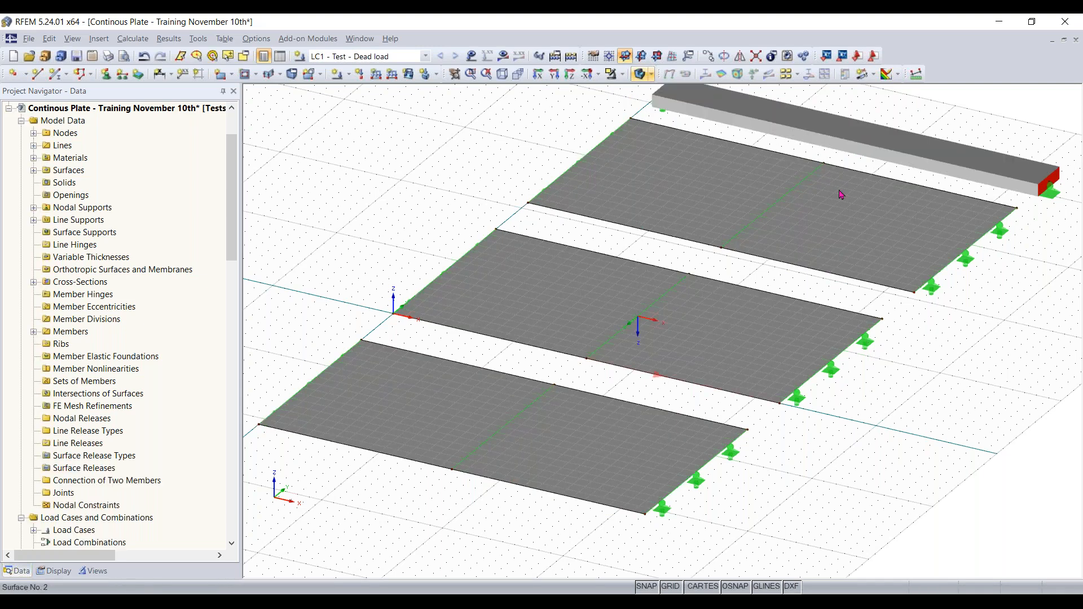
{"action": "scroll", "coordinate": [831, 302], "scroll_direction": "down", "scroll_amount": 2}
{"action": "scroll", "coordinate": [553, 488], "scroll_direction": "up", "scroll_amount": 4}
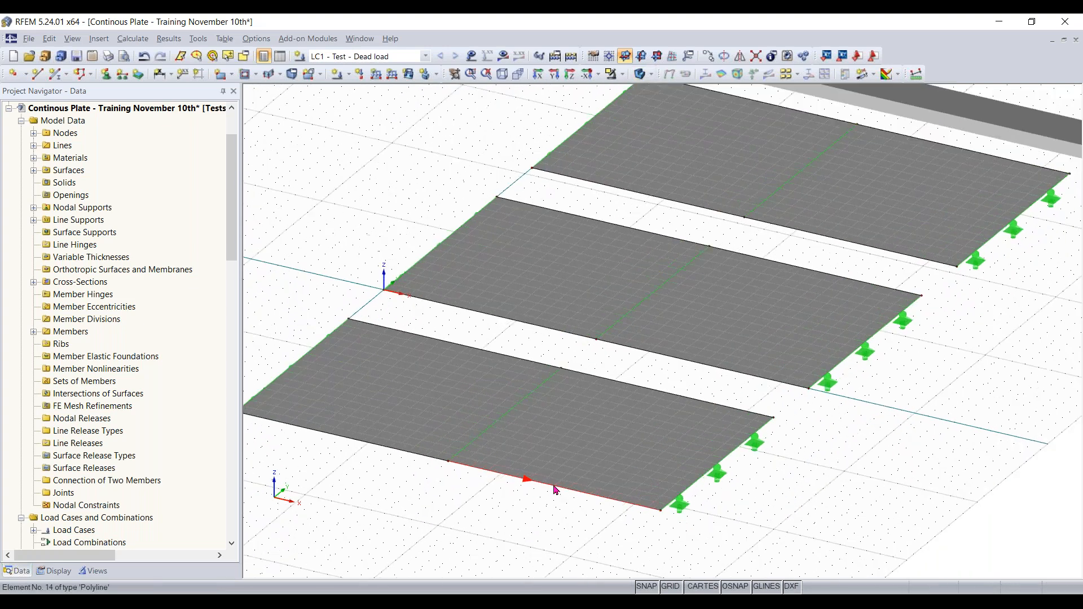
{"action": "scroll", "coordinate": [559, 486], "scroll_direction": "down", "scroll_amount": 3}
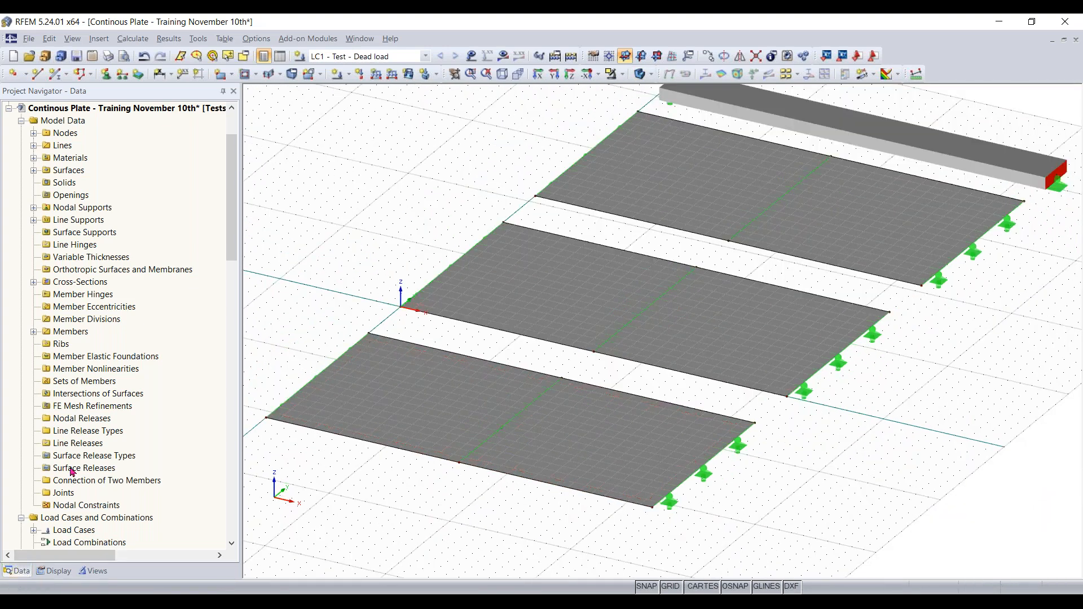
Check which FE mesh refinement commands are available for the plate surface farthest from the beam.
{"action": "left_click", "coordinate": [540, 478]}
{"action": "right_click", "coordinate": [540, 478]}
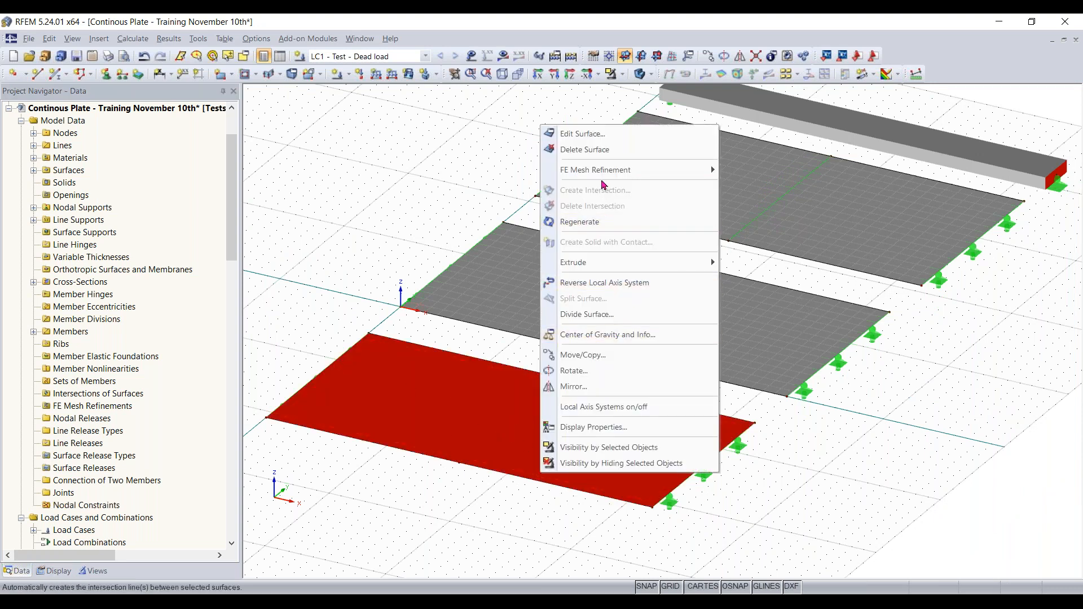
{"action": "mouse_move", "coordinate": [592, 178]}
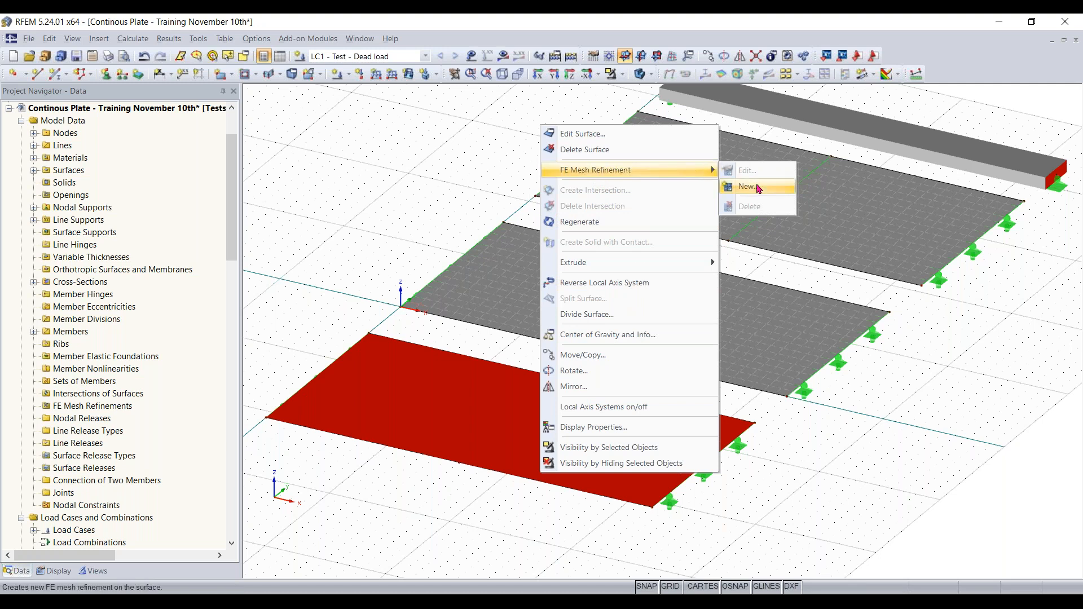
{"action": "left_click", "coordinate": [432, 190]}
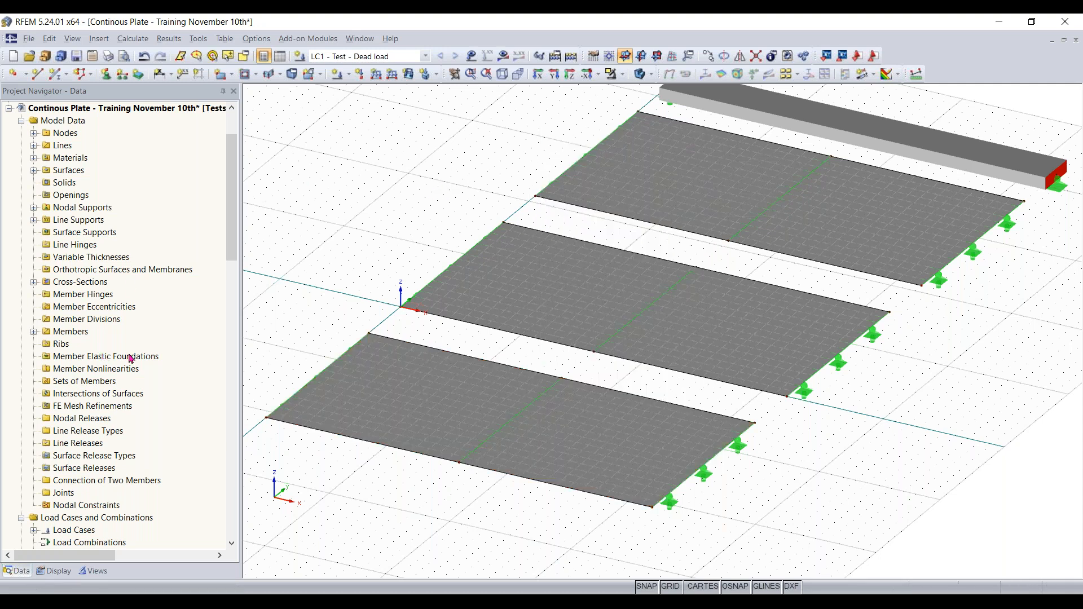
Start a new FE mesh refinement and set it to be applied to a surface.
{"action": "scroll", "coordinate": [236, 259], "scroll_direction": "down", "scroll_amount": 5}
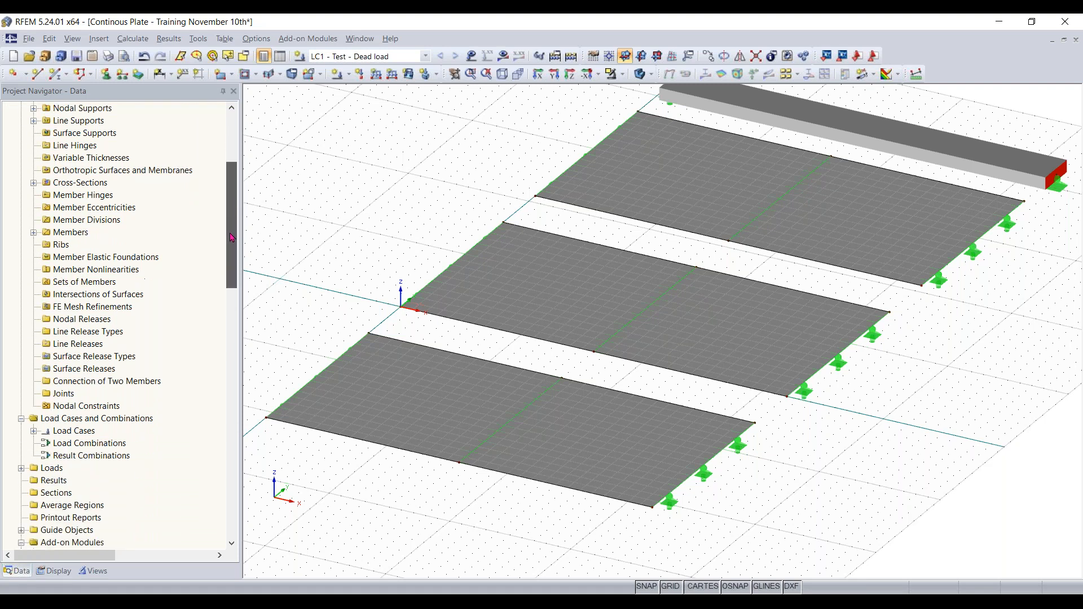
{"action": "scroll", "coordinate": [236, 259], "scroll_direction": "down", "scroll_amount": 1}
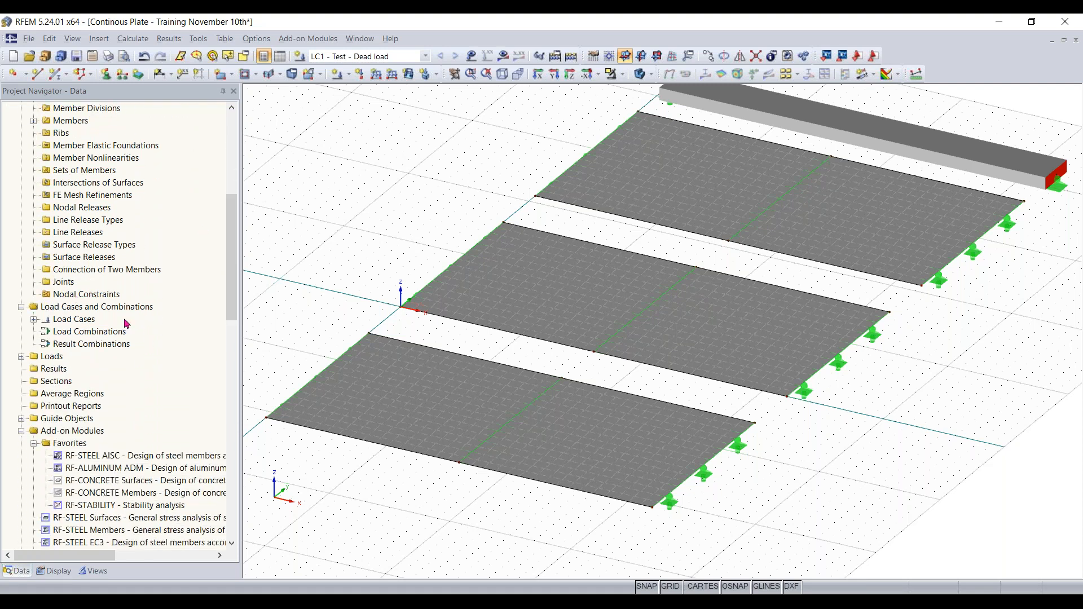
{"action": "scroll", "coordinate": [88, 285], "scroll_direction": "up", "scroll_amount": 2}
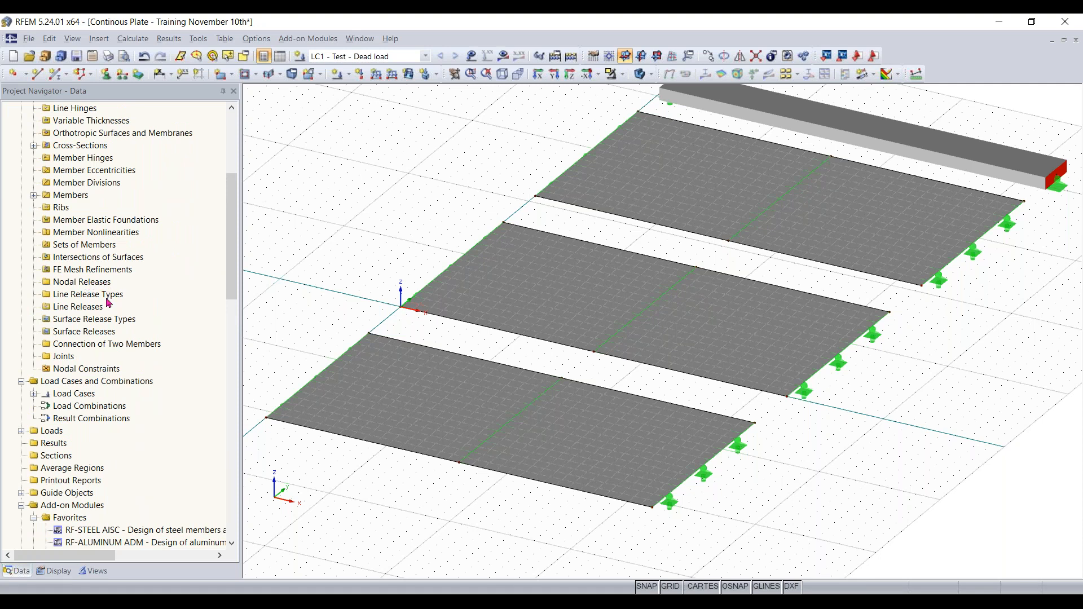
{"action": "scroll", "coordinate": [96, 305], "scroll_direction": "up", "scroll_amount": 1}
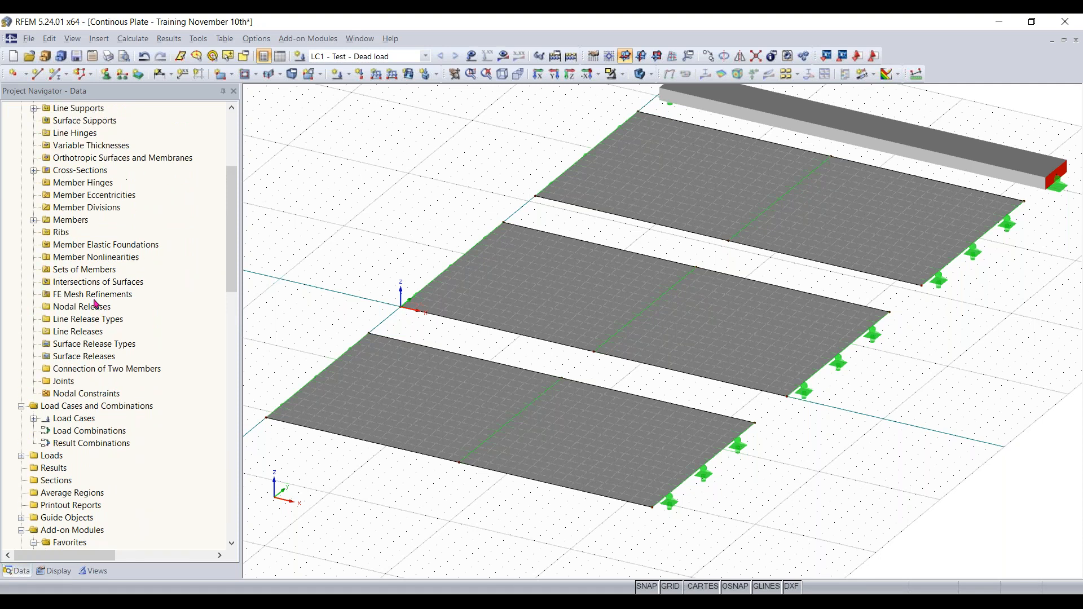
{"action": "left_click", "coordinate": [88, 295]}
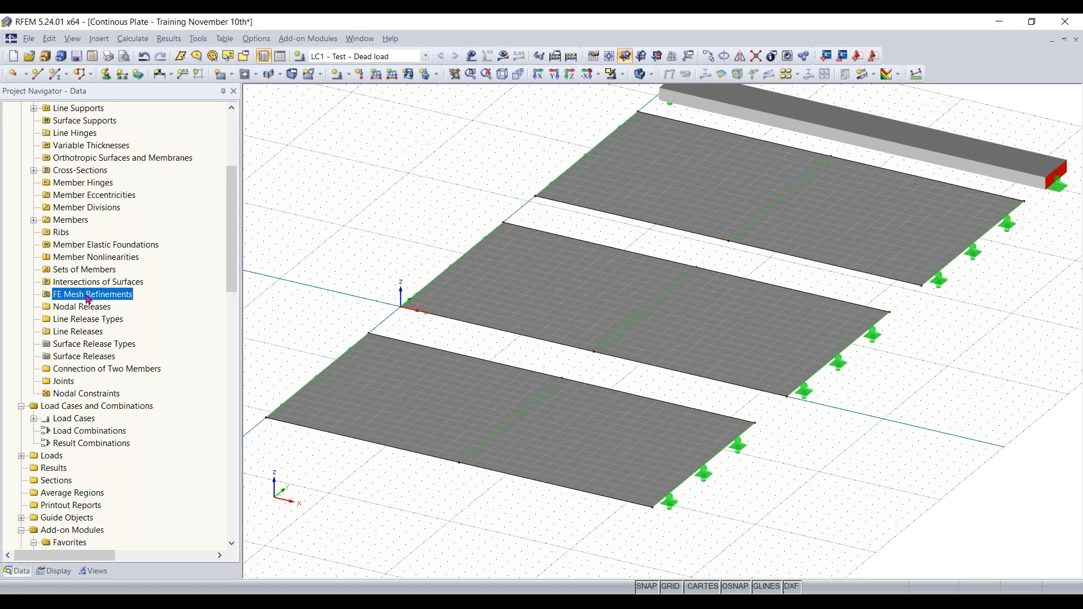
{"action": "right_click", "coordinate": [87, 295]}
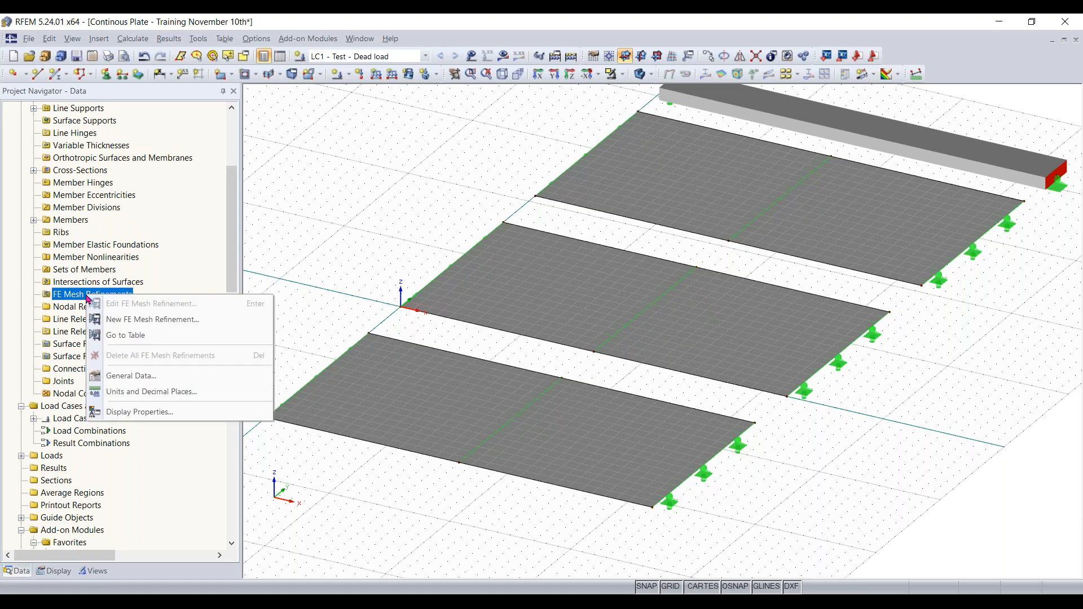
{"action": "left_click", "coordinate": [160, 319]}
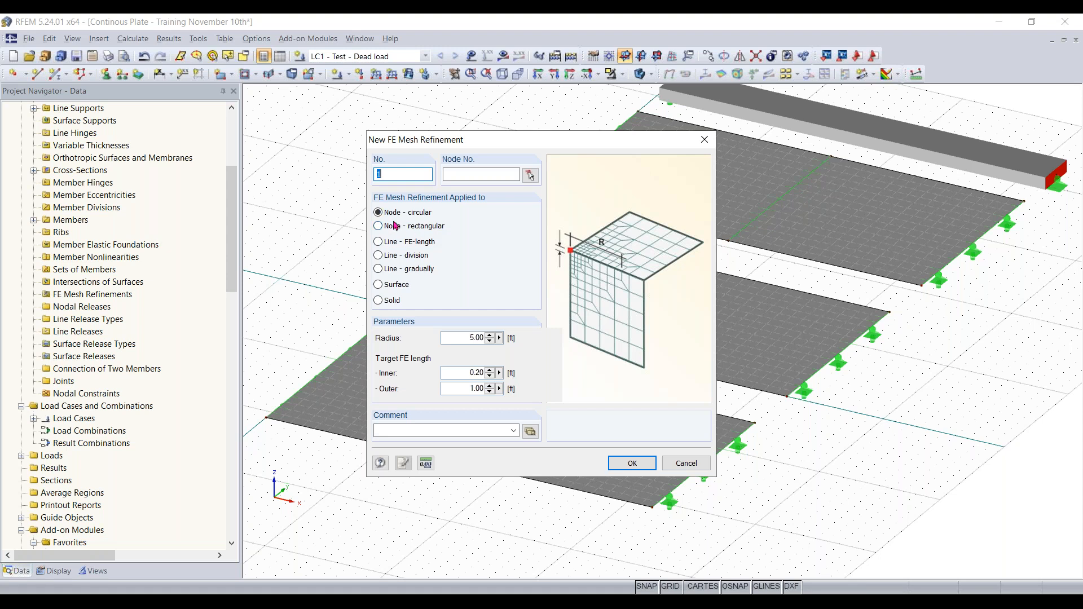
{"action": "left_click", "coordinate": [379, 285]}
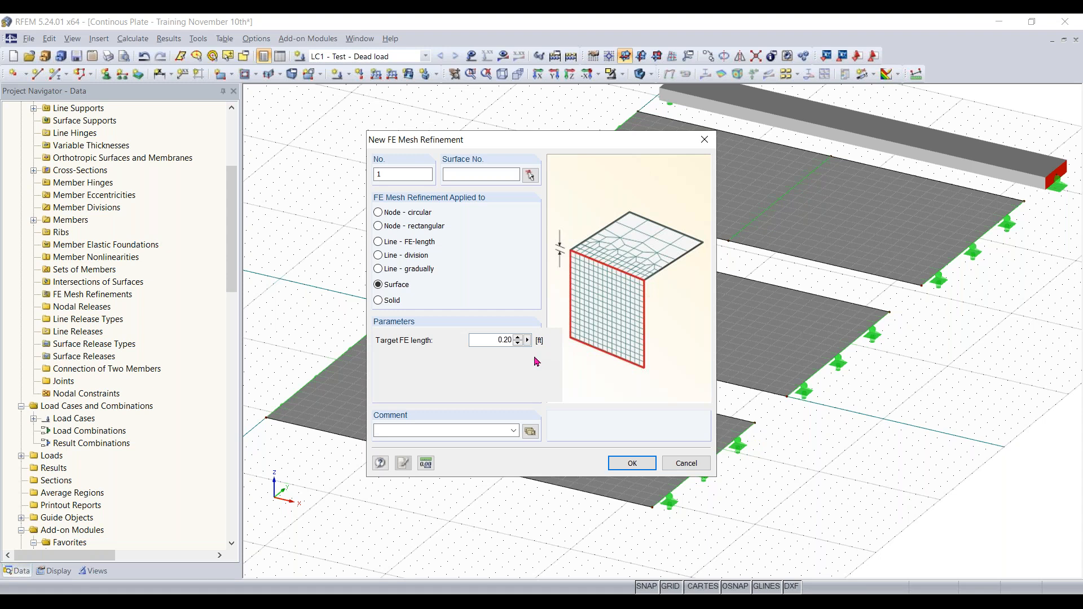
Assign the mesh refinement with a 0.20 ft target FE length to surface 1 and confirm it.
{"action": "left_click", "coordinate": [631, 462]}
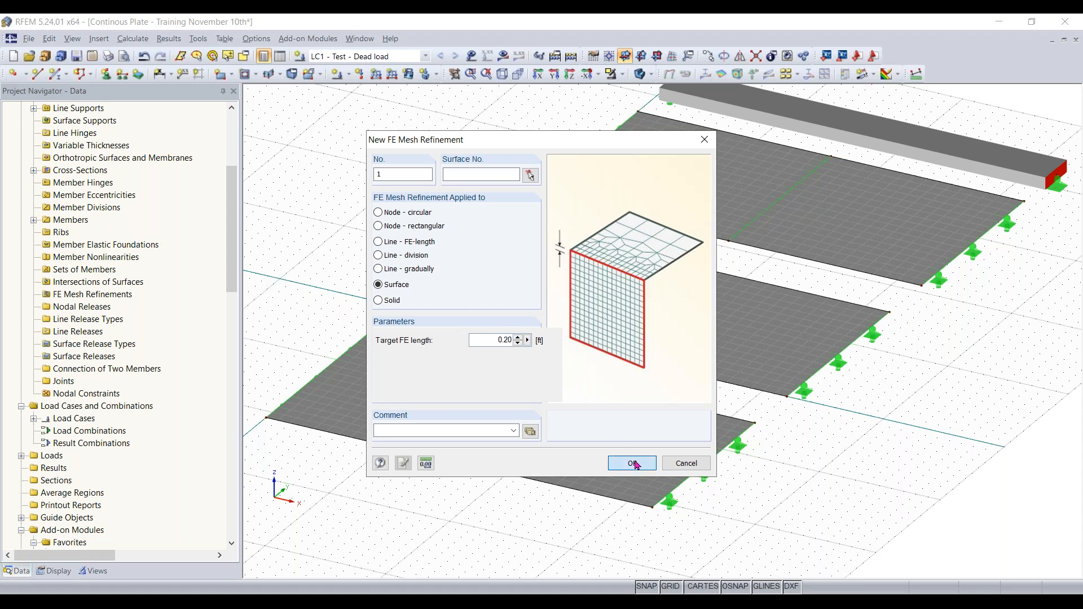
{"action": "left_click", "coordinate": [540, 331]}
{"action": "left_click", "coordinate": [530, 176]}
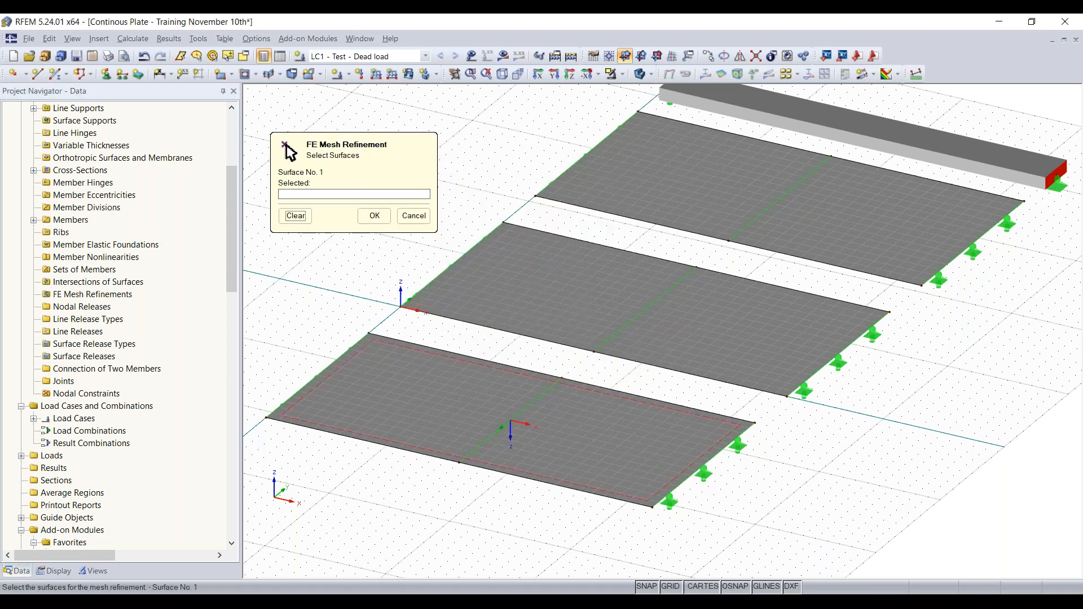
{"action": "left_click", "coordinate": [452, 427]}
{"action": "left_click", "coordinate": [367, 221]}
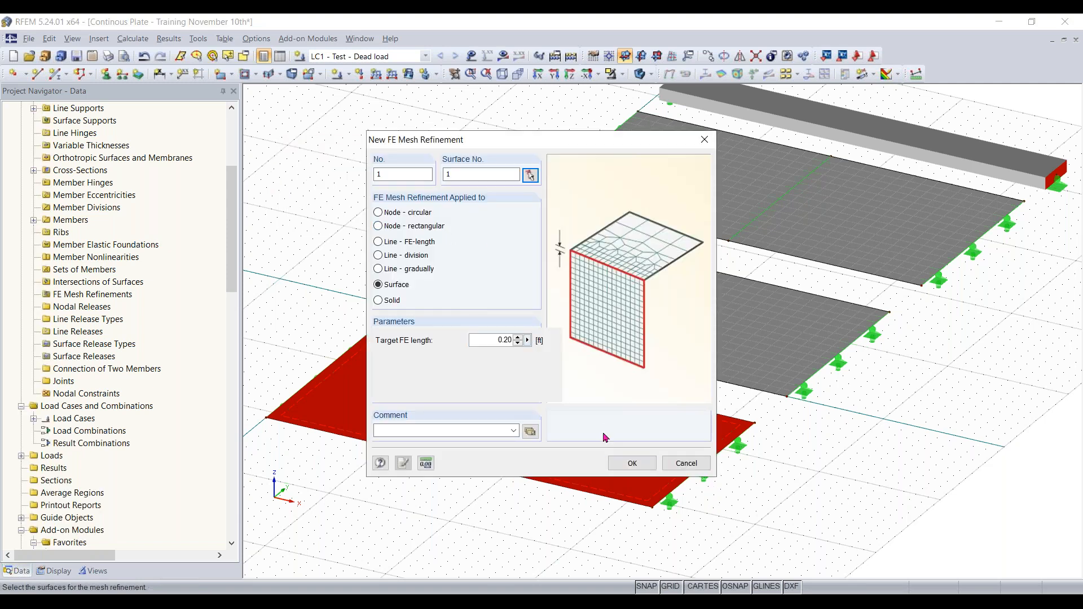
{"action": "left_click", "coordinate": [627, 462]}
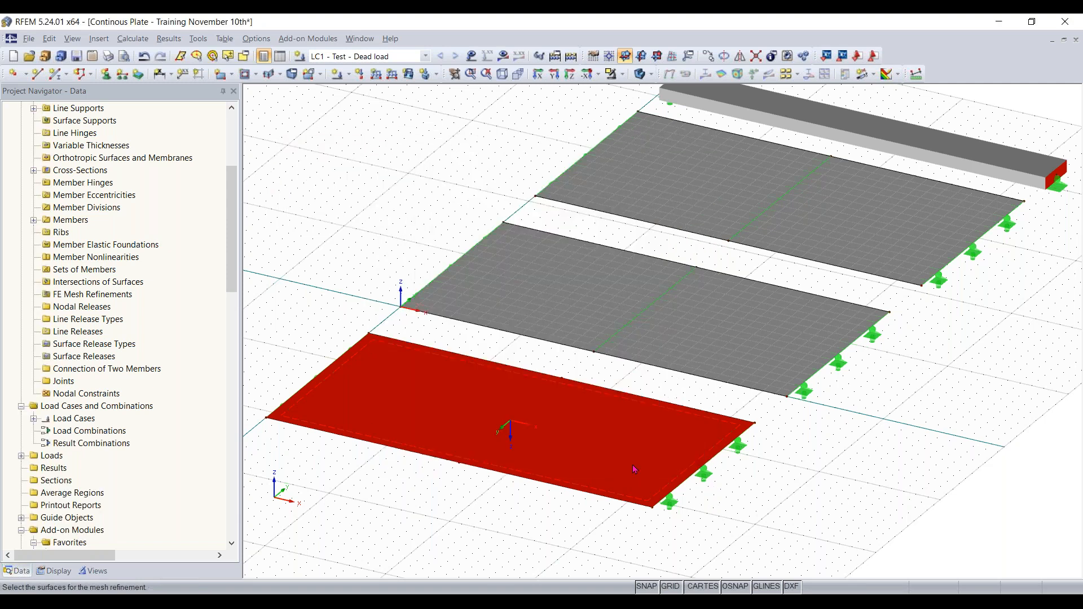
{"action": "left_click", "coordinate": [583, 534]}
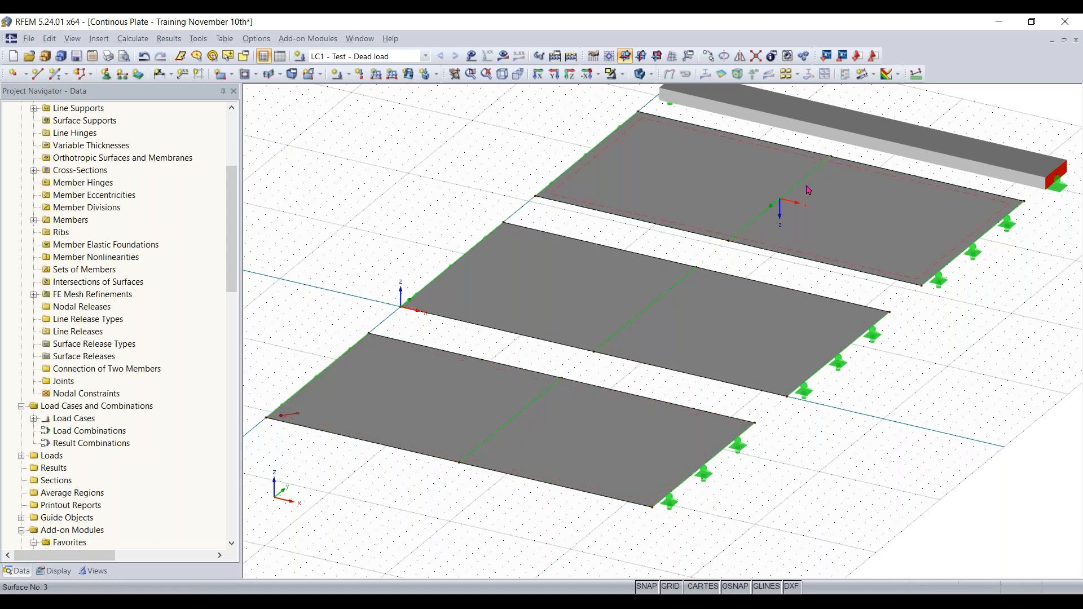
Regenerate the FE mesh and compare the refined surface 1 with the neighbouring plate up close.
{"action": "left_click", "coordinate": [133, 39]}
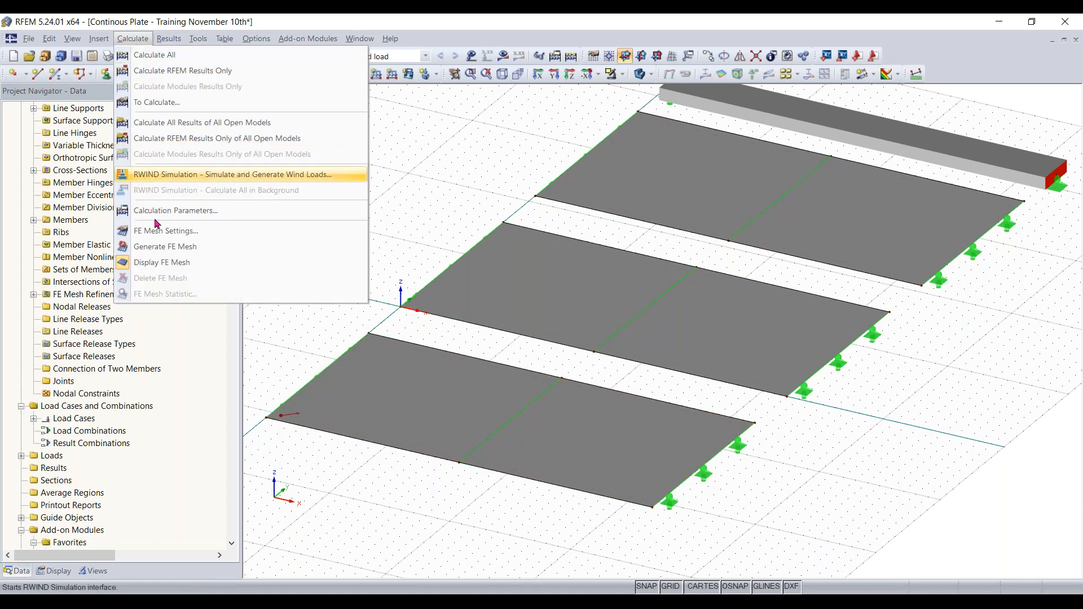
{"action": "left_click", "coordinate": [166, 251]}
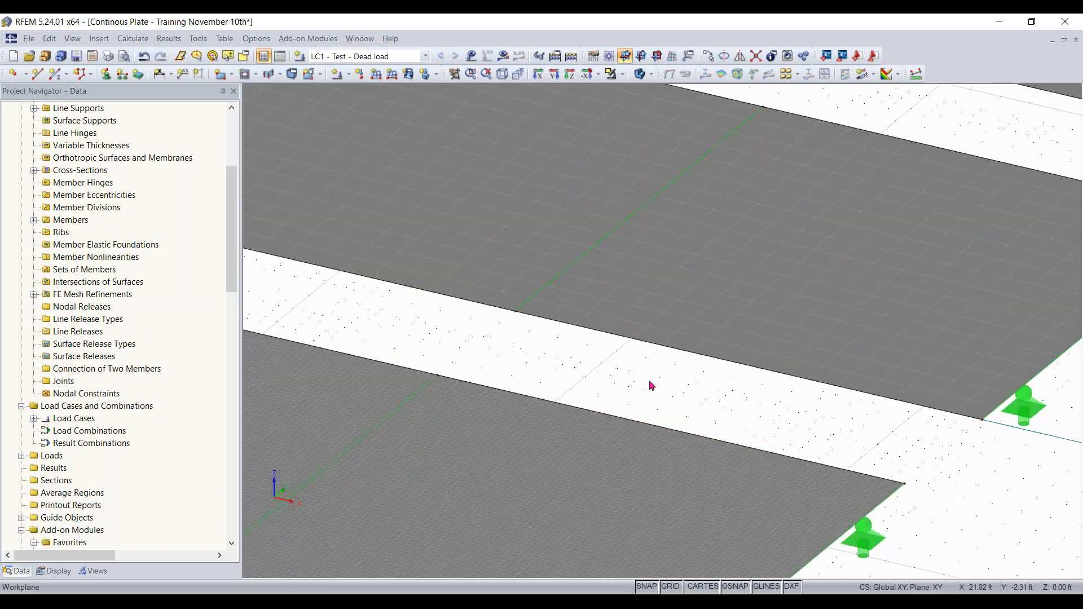
{"action": "scroll", "coordinate": [647, 384], "scroll_direction": "up", "scroll_amount": 4}
{"action": "middle_click_drag", "start_coordinate": [665, 417], "coordinate": [563, 402]}
{"action": "scroll", "coordinate": [564, 482], "scroll_direction": "up", "scroll_amount": 4}
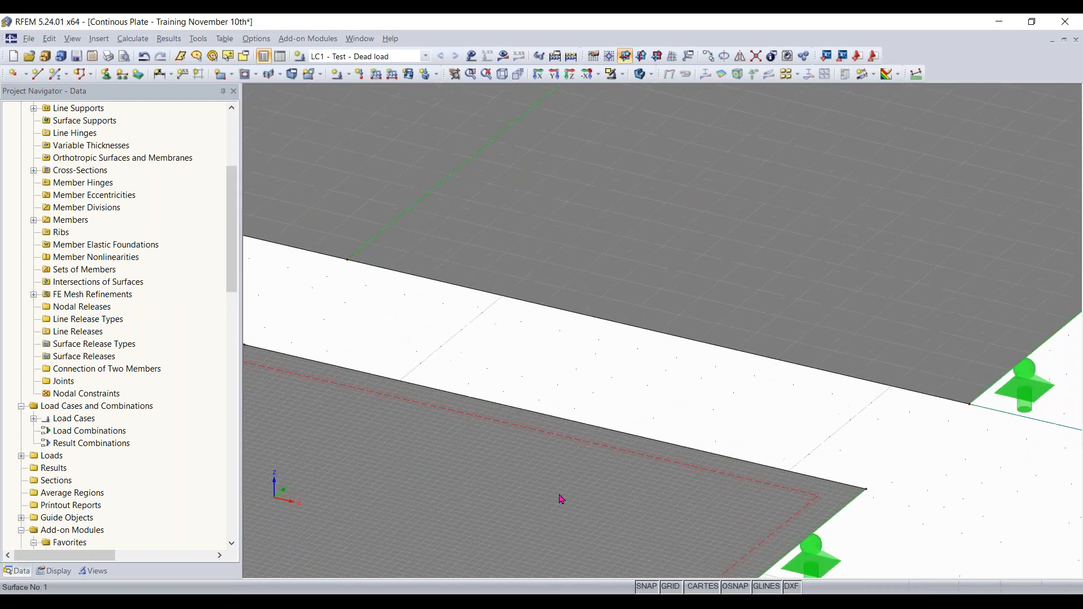
{"action": "scroll", "coordinate": [569, 496], "scroll_direction": "up", "scroll_amount": 2}
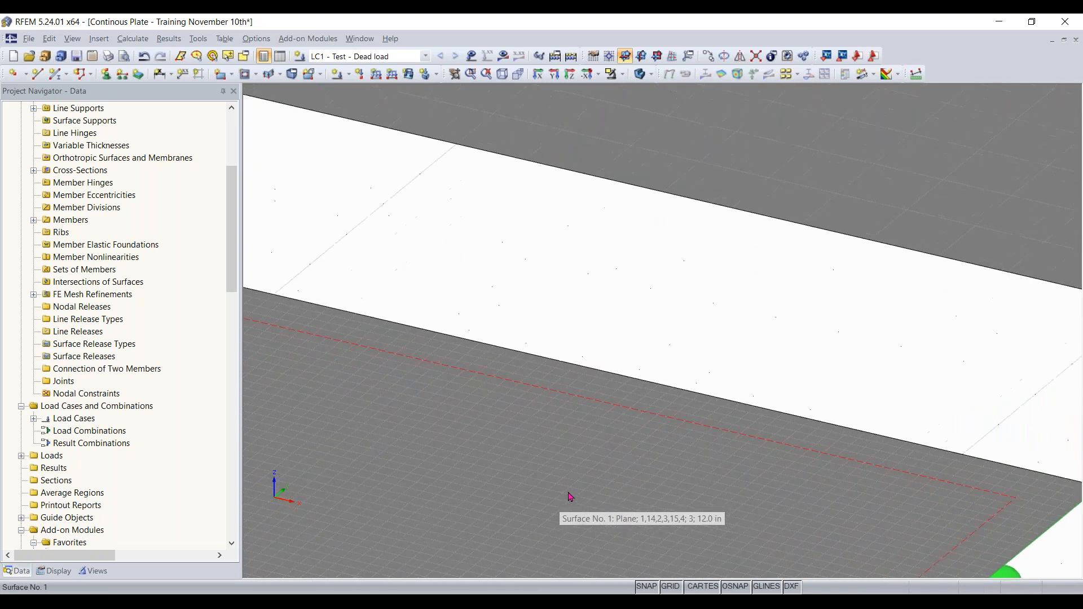
{"action": "scroll", "coordinate": [598, 385], "scroll_direction": "up", "scroll_amount": 3}
{"action": "scroll", "coordinate": [676, 307], "scroll_direction": "down", "scroll_amount": 5}
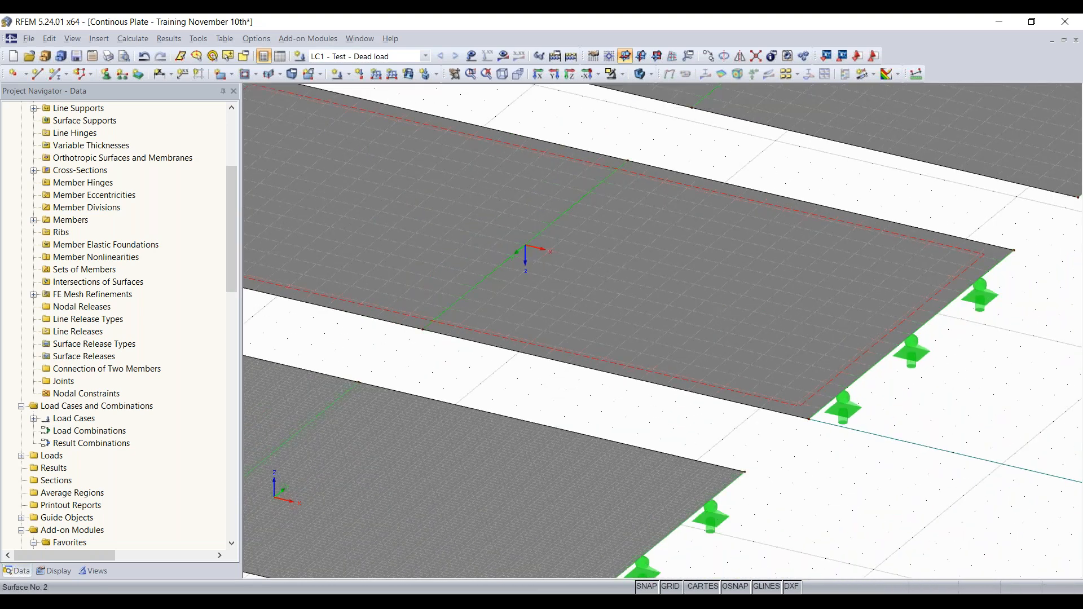
Create a new FE mesh refinement with a 0.4 ft target FE length and assign it to surface 2, the middle plate.
{"action": "middle_click_drag", "start_coordinate": [705, 324], "coordinate": [680, 346]}
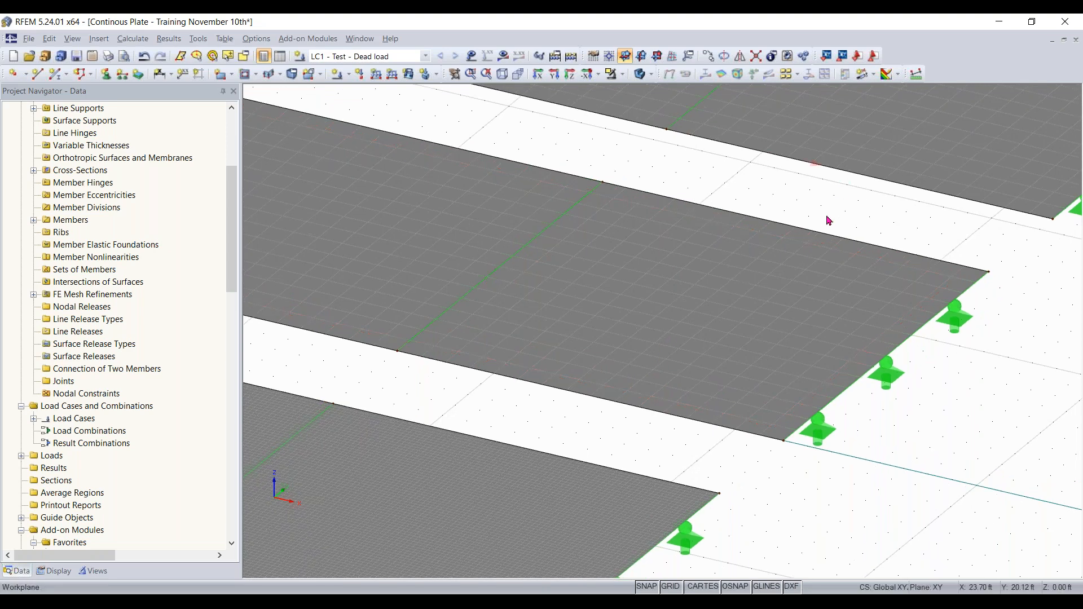
{"action": "scroll", "coordinate": [823, 223], "scroll_direction": "down", "scroll_amount": 3}
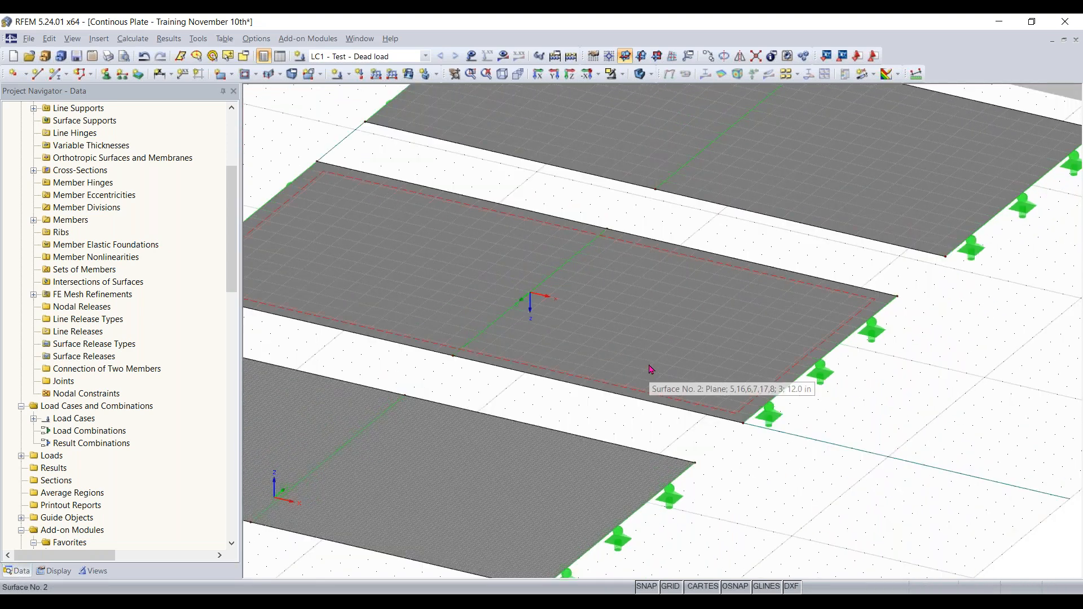
{"action": "scroll", "coordinate": [655, 373], "scroll_direction": "down", "scroll_amount": 2}
{"action": "right_click", "coordinate": [643, 365]}
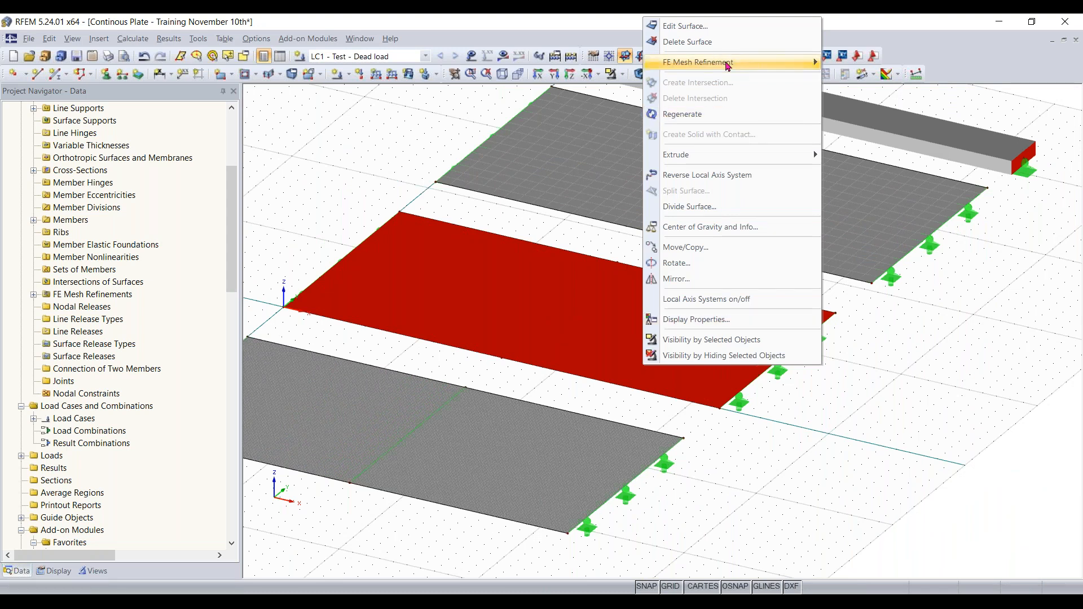
{"action": "mouse_move", "coordinate": [727, 66]}
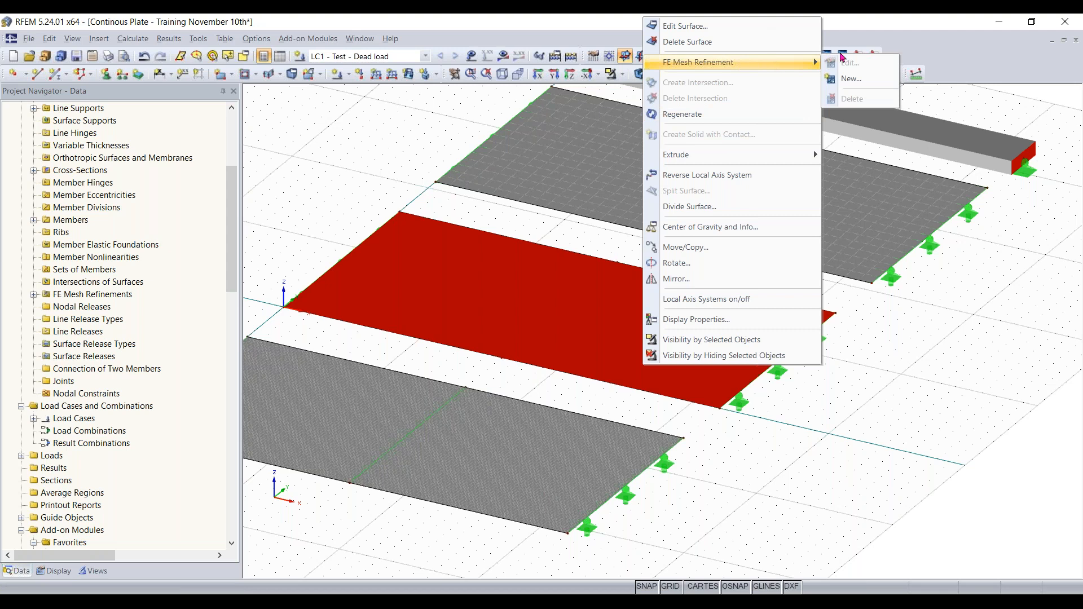
{"action": "left_click", "coordinate": [853, 79]}
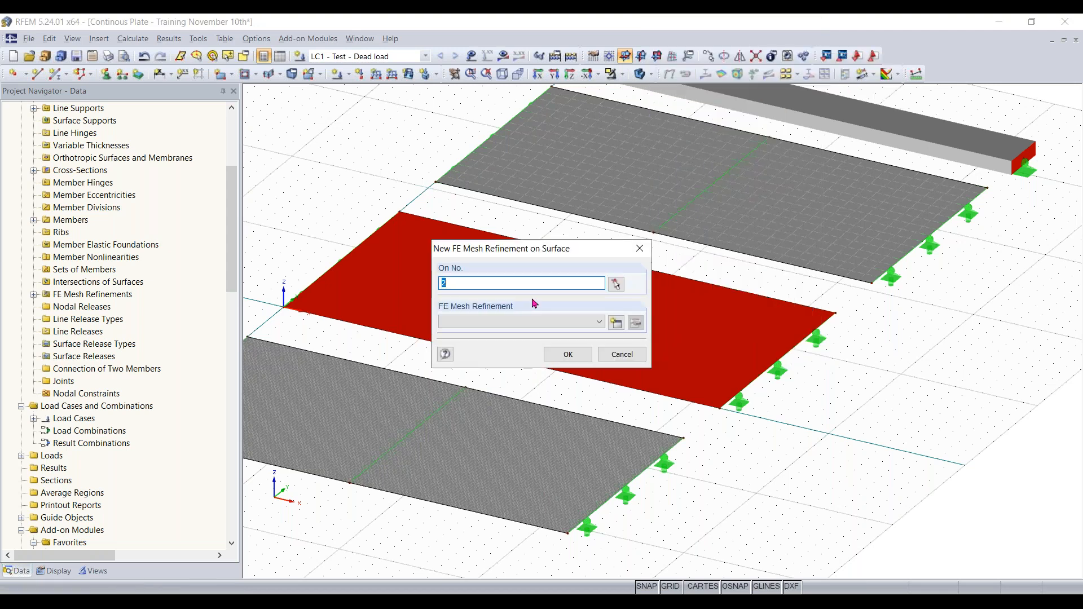
{"action": "left_click", "coordinate": [619, 326]}
{"action": "double_click", "coordinate": [497, 341]}
{"action": "type", "text": "0.4"}
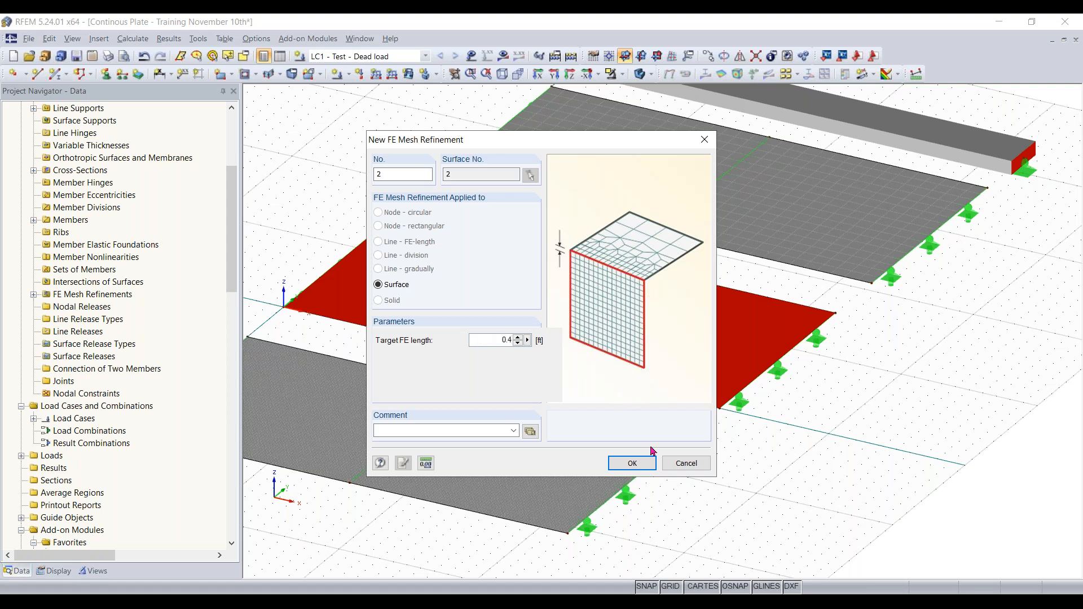
{"action": "left_click", "coordinate": [631, 463]}
{"action": "left_click", "coordinate": [563, 353]}
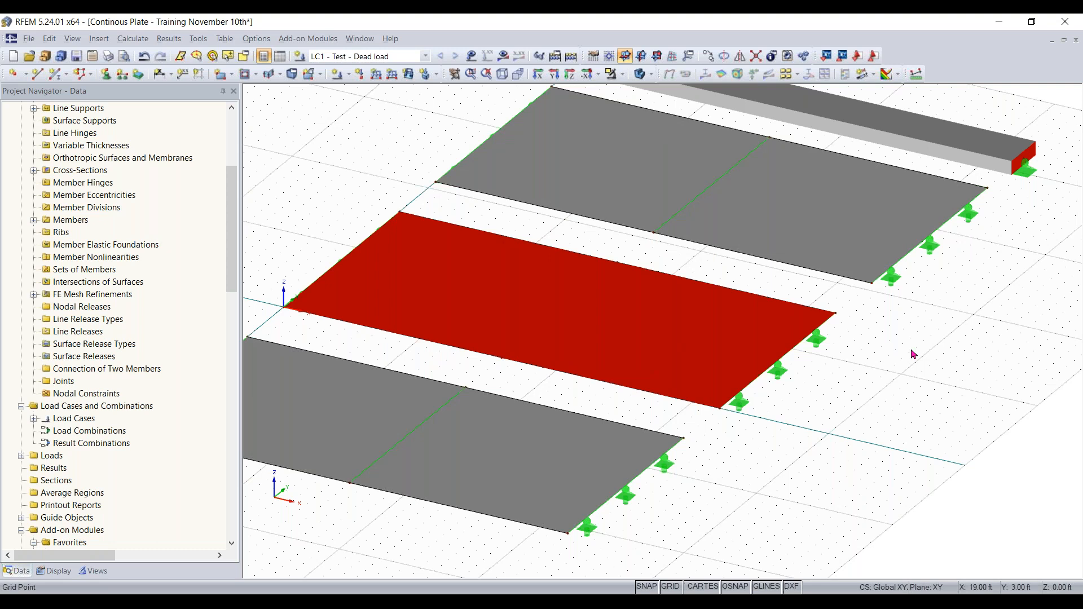
{"action": "left_click", "coordinate": [914, 354]}
Start a new FE mesh refinement on surface 3, the plate next to the beam, and bring up the existing refinements to choose from.
{"action": "right_click", "coordinate": [908, 226]}
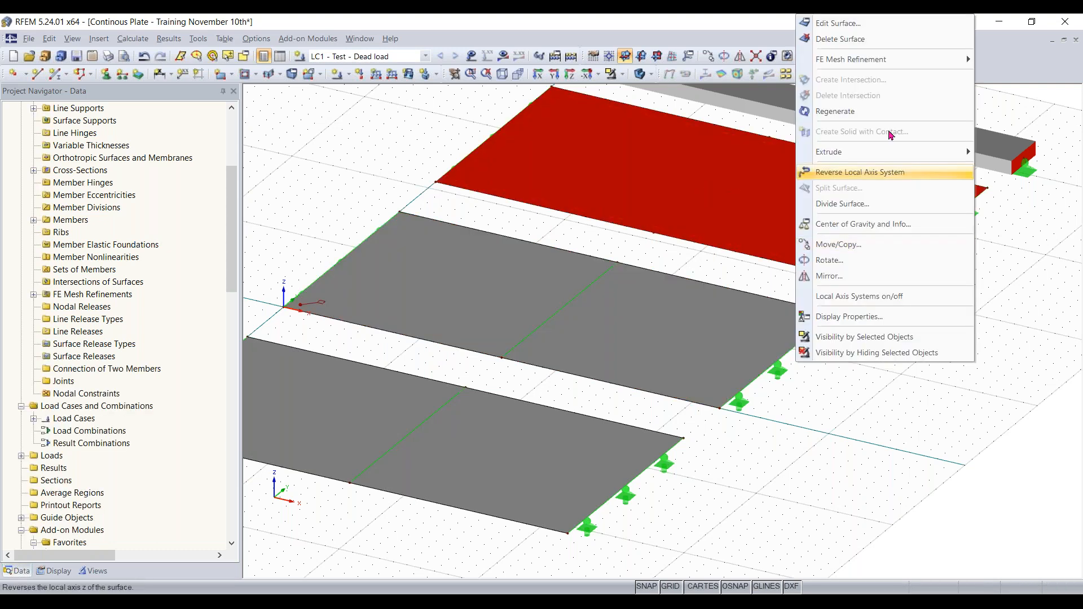
{"action": "mouse_move", "coordinate": [953, 60]}
{"action": "left_click", "coordinate": [1004, 75]}
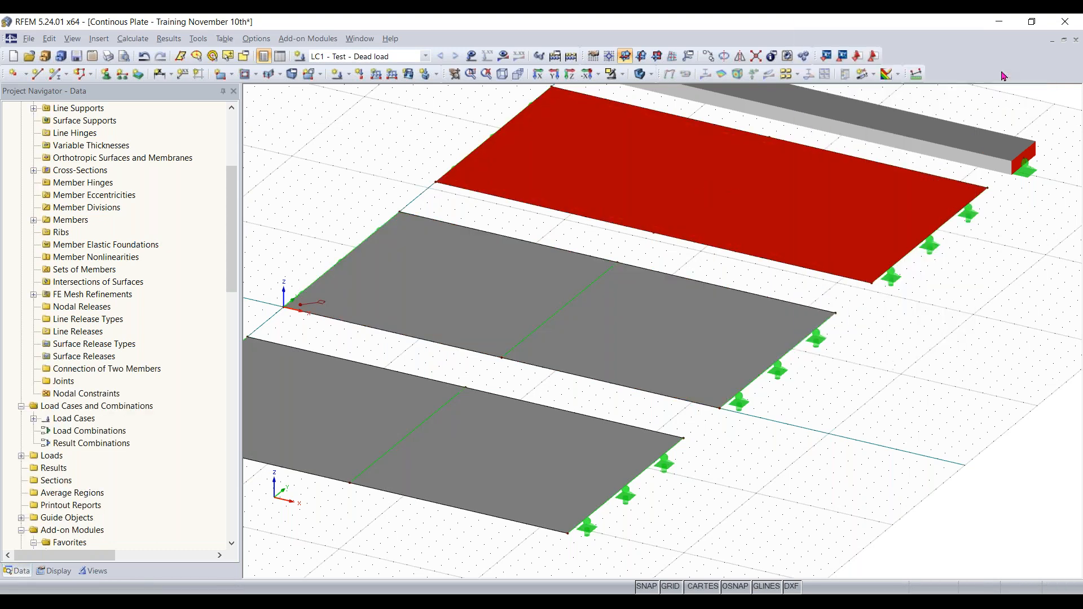
{"action": "left_click", "coordinate": [599, 323]}
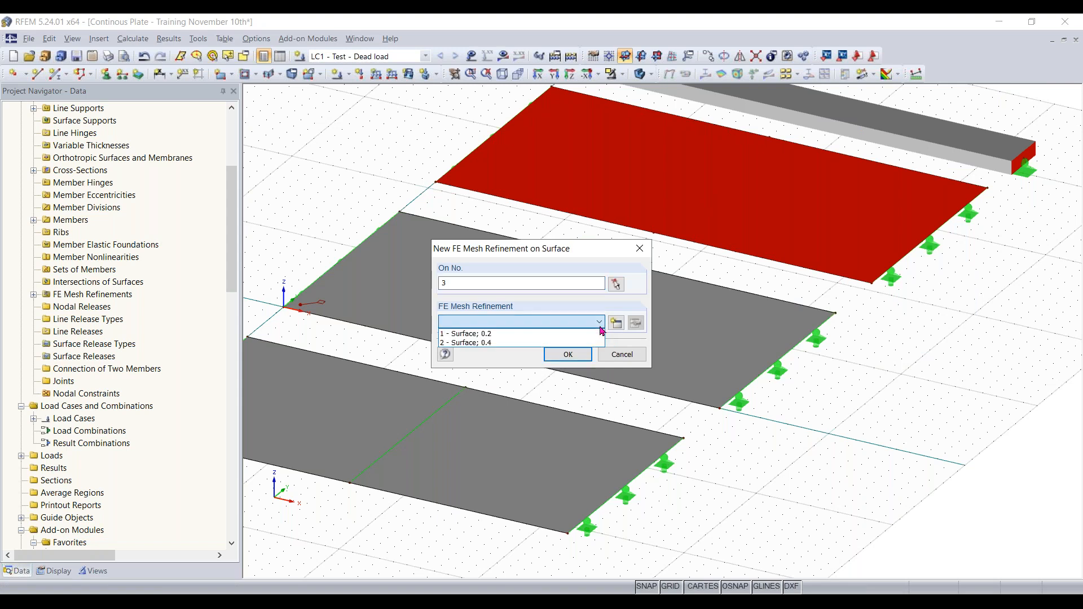
Create a surface FE mesh refinement with a target FE length of 0.6 ft and assign it to surface 3.
{"action": "left_click", "coordinate": [617, 323]}
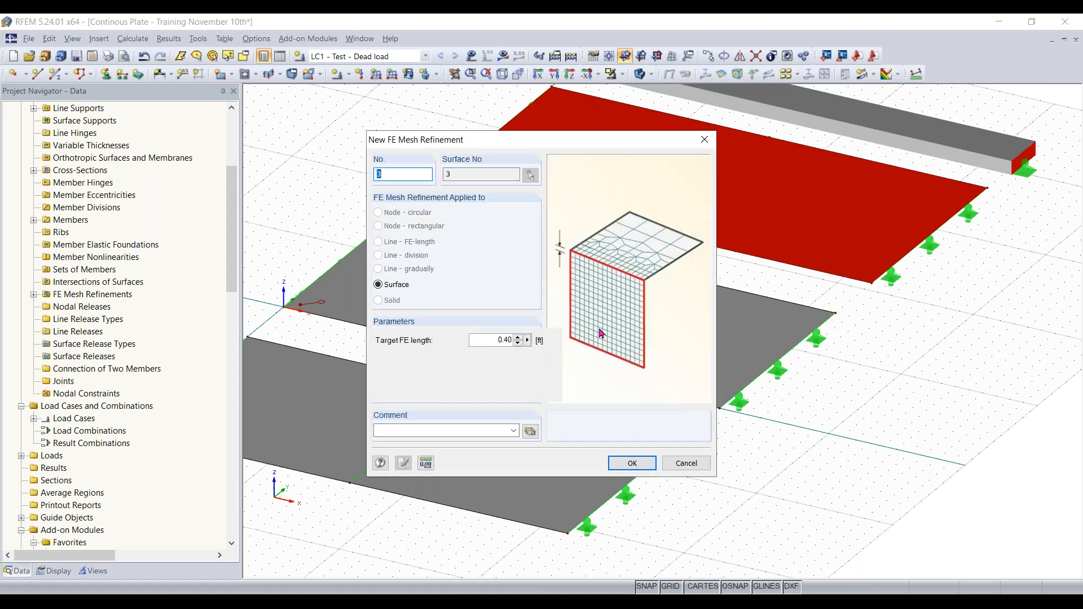
{"action": "left_click", "coordinate": [481, 341]}
{"action": "type", "text": "0"}
{"action": "key", "text": "Return"}
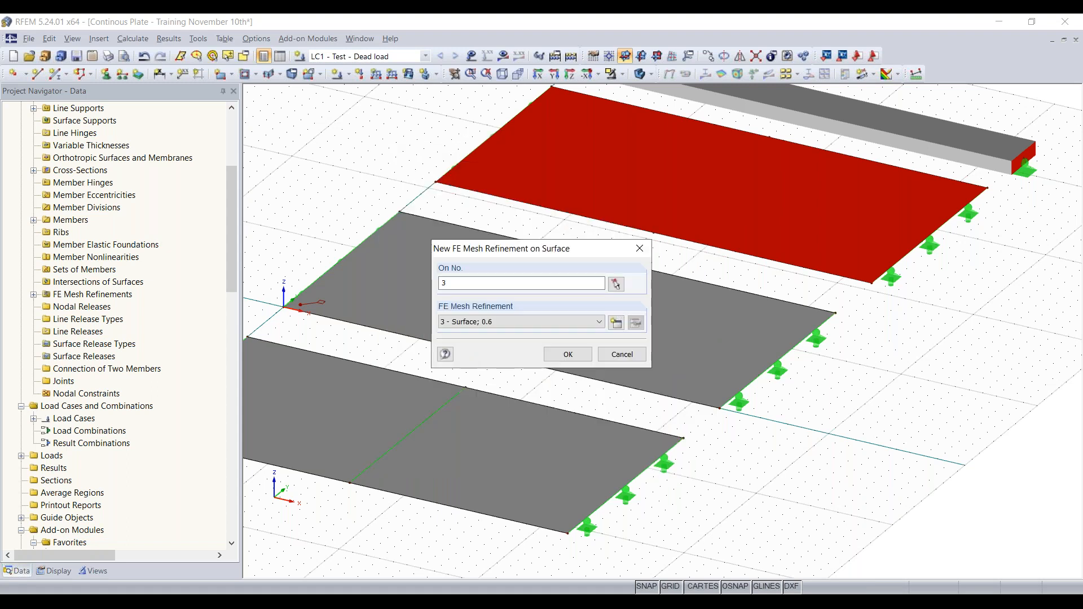
{"action": "left_click", "coordinate": [565, 355]}
{"action": "left_click", "coordinate": [834, 429]}
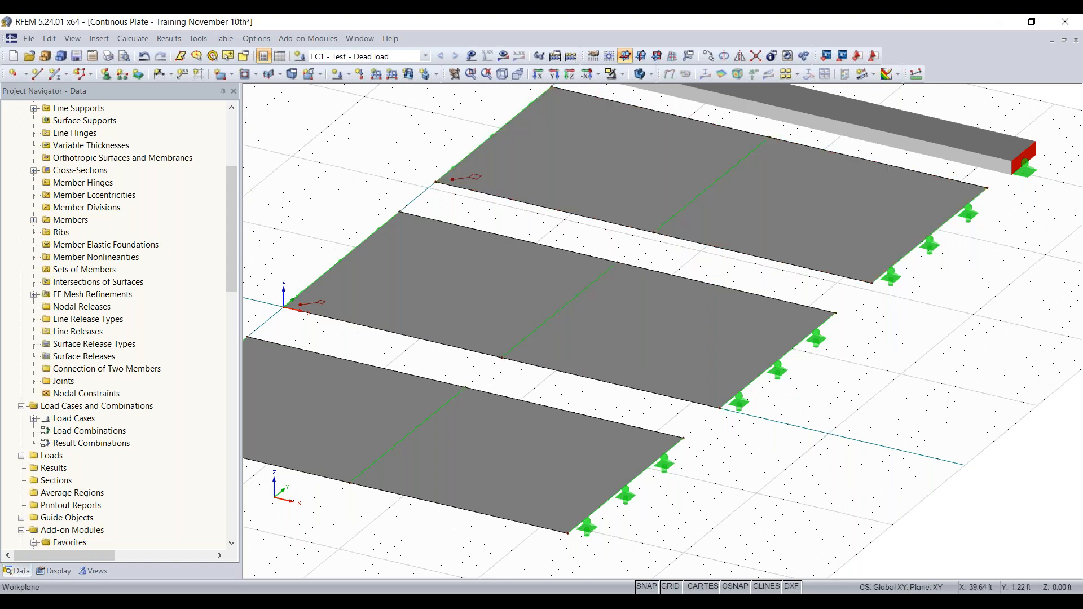
Begin a numerically defined section through the surfaces and name it AA.
{"action": "scroll", "coordinate": [835, 427], "scroll_direction": "down", "scroll_amount": 3}
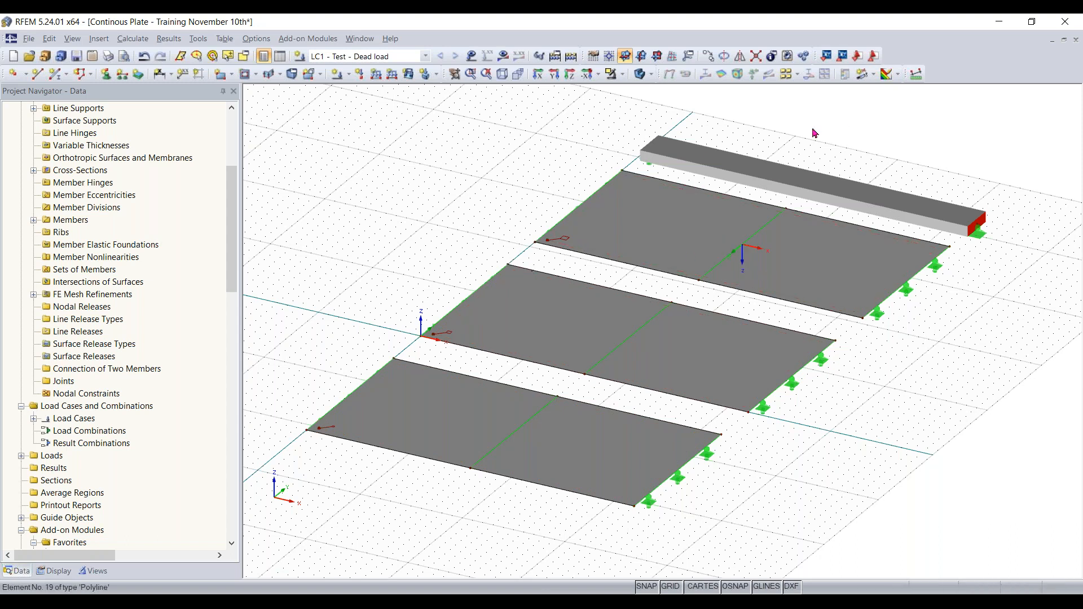
{"action": "left_click", "coordinate": [874, 75]}
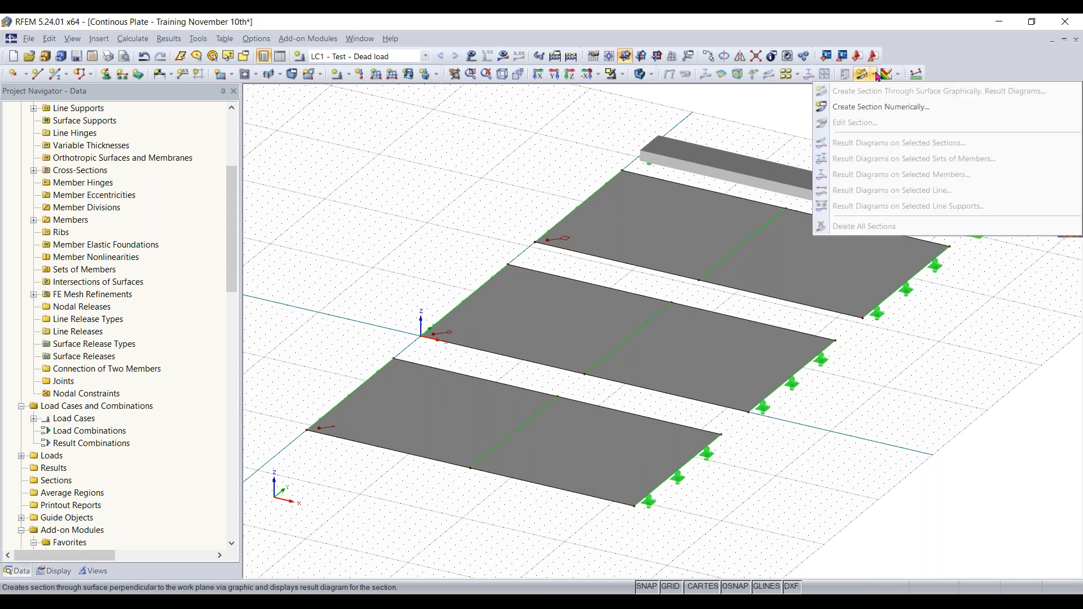
{"action": "left_click", "coordinate": [872, 107]}
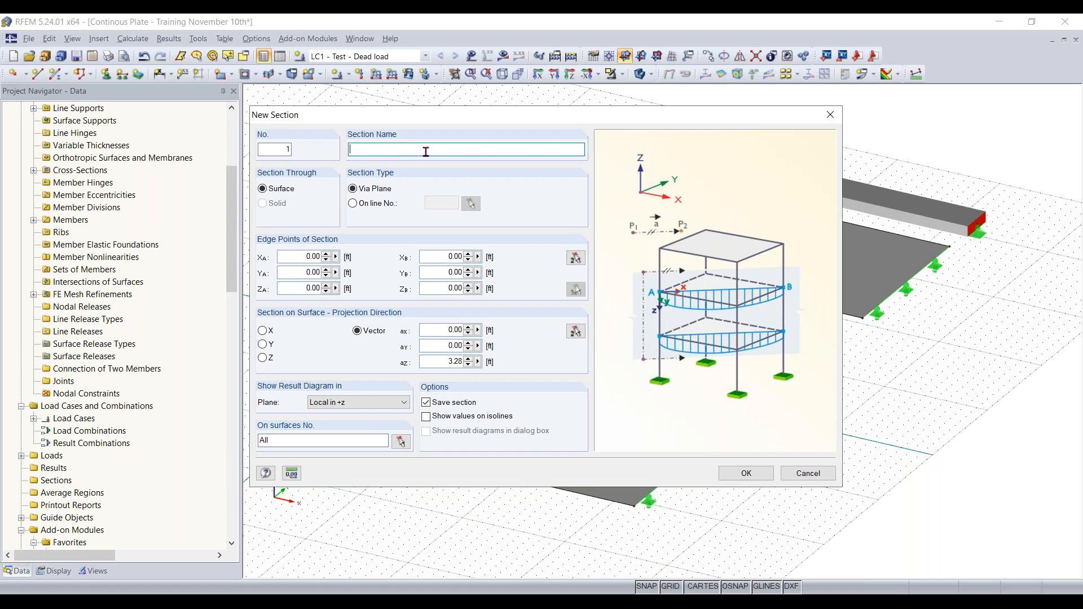
{"action": "type", "text": "AA"}
{"action": "left_click", "coordinate": [576, 258]}
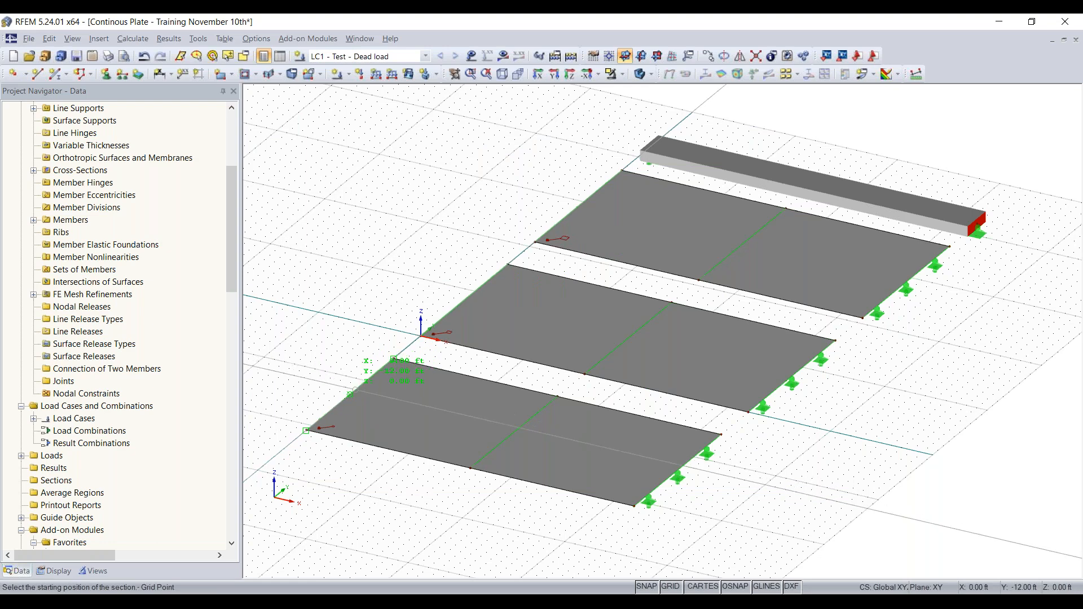
Pick section AA's edge points on the front plate's end supports, from X 0, Y -13 ft to X 32, Y -13 ft.
{"action": "scroll", "coordinate": [339, 403], "scroll_direction": "up", "scroll_amount": 4}
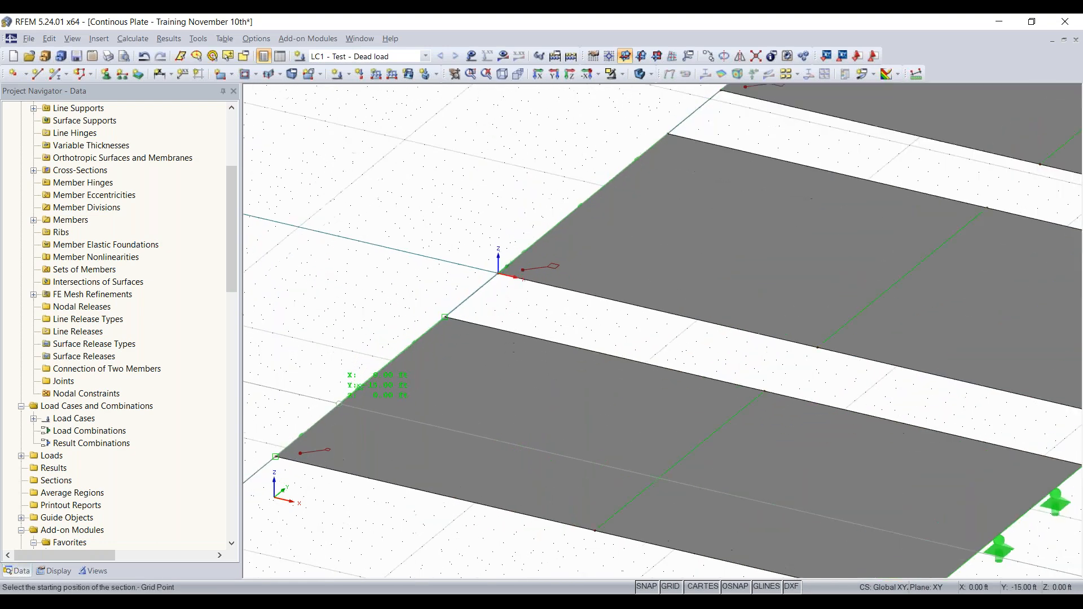
{"action": "scroll", "coordinate": [338, 403], "scroll_direction": "down", "scroll_amount": 1}
{"action": "middle_click_drag", "start_coordinate": [328, 391], "coordinate": [417, 397]}
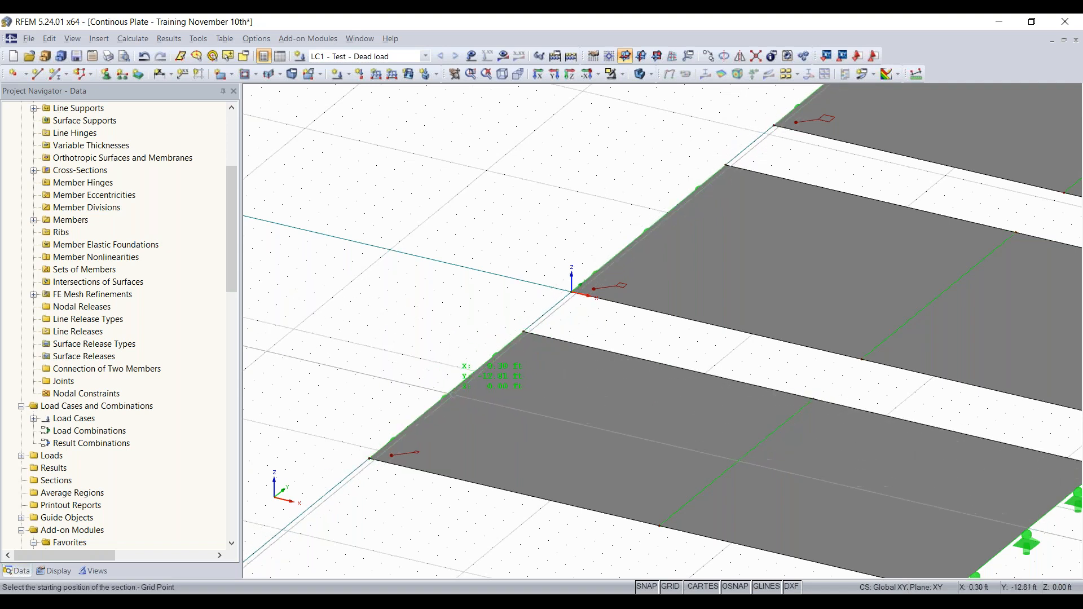
{"action": "left_click", "coordinate": [445, 395]}
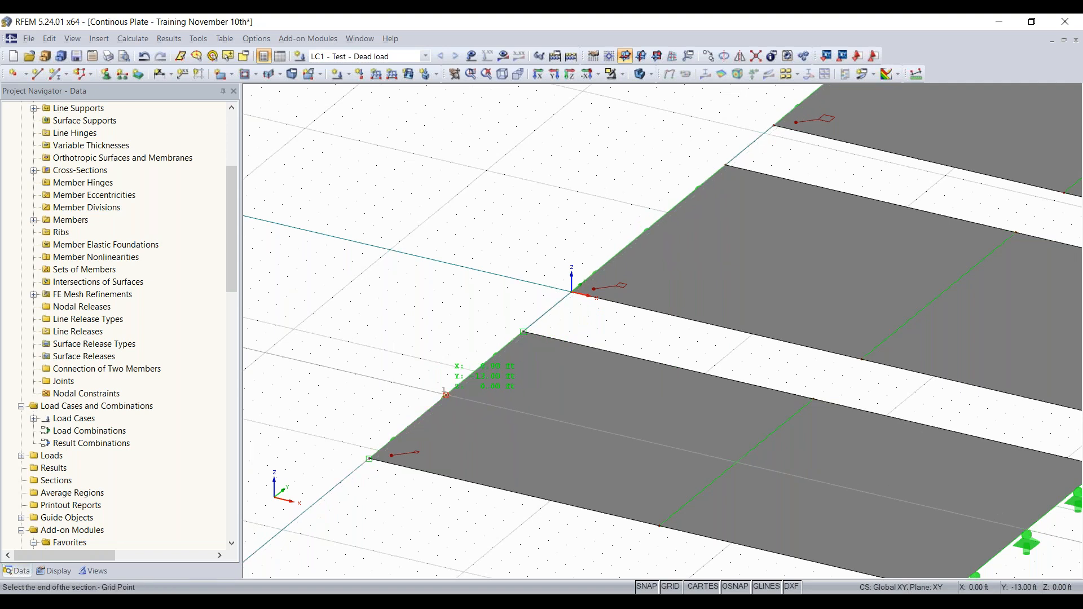
{"action": "scroll", "coordinate": [445, 395], "scroll_direction": "down", "scroll_amount": 1}
{"action": "middle_click_drag", "start_coordinate": [596, 428], "coordinate": [429, 386]}
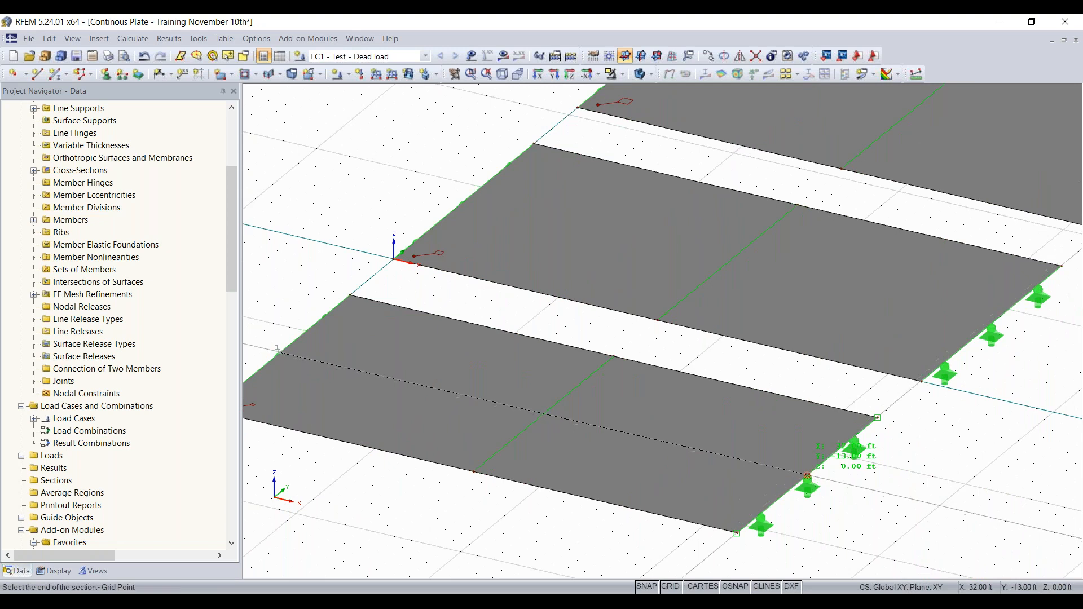
{"action": "left_click", "coordinate": [808, 475]}
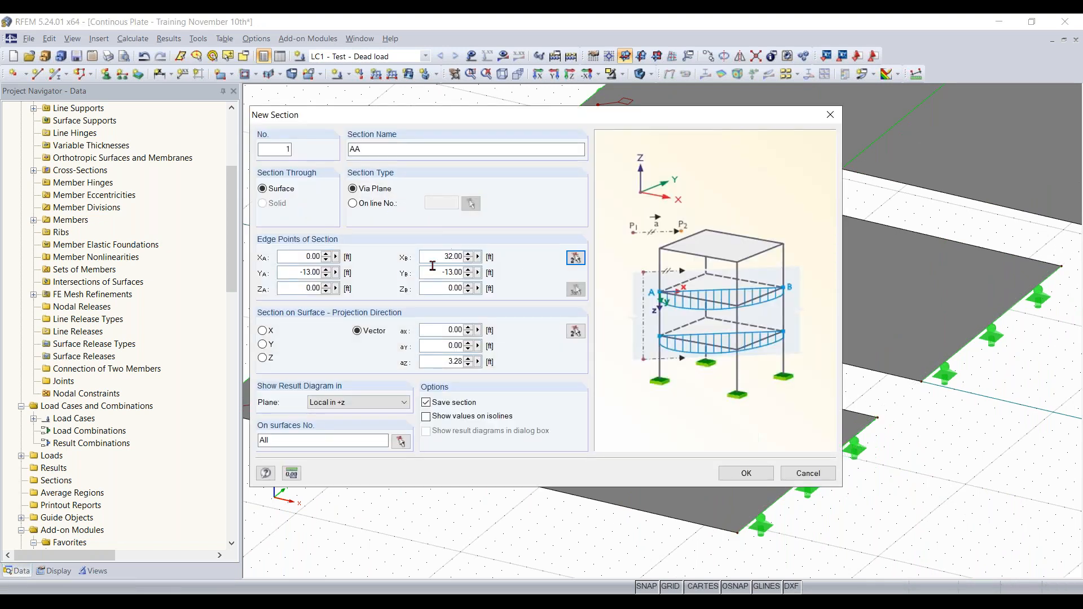
Choose Local in +z as the result diagram plane and create section AA.
{"action": "left_click", "coordinate": [355, 404]}
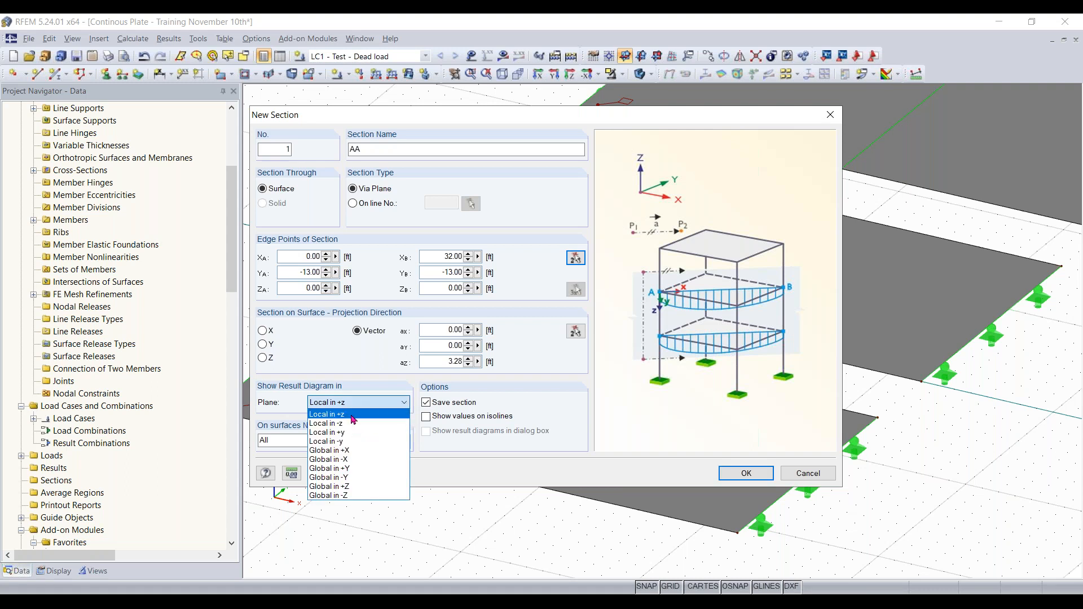
{"action": "left_click", "coordinate": [352, 416]}
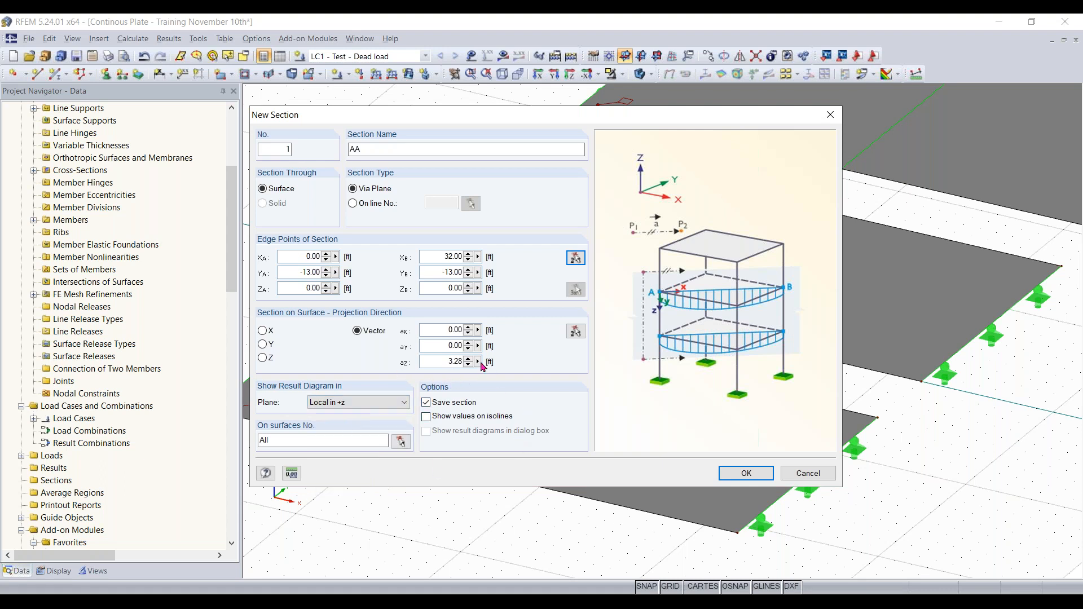
{"action": "left_click", "coordinate": [746, 472]}
Copy section AA to the centrelines of the other two plates, at Y 8 ft and Y 29 ft.
{"action": "scroll", "coordinate": [417, 545], "scroll_direction": "down", "scroll_amount": 3}
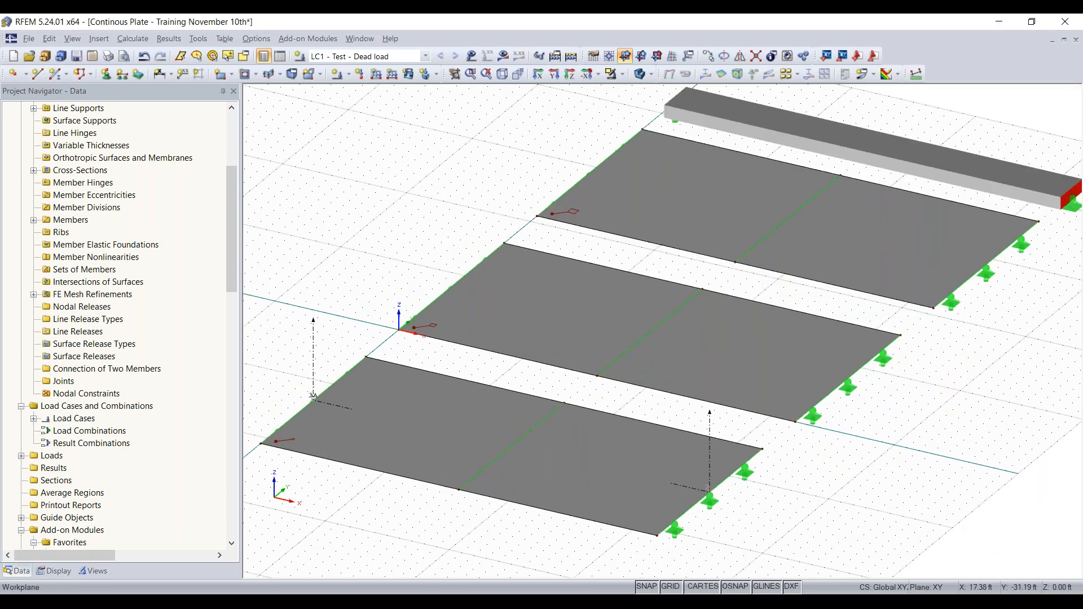
{"action": "middle_click_drag", "start_coordinate": [410, 549], "coordinate": [440, 447]}
{"action": "middle_click_drag", "start_coordinate": [467, 482], "coordinate": [507, 537]}
{"action": "scroll", "coordinate": [355, 310], "scroll_direction": "up", "scroll_amount": 1}
{"action": "middle_click_drag", "start_coordinate": [762, 481], "coordinate": [614, 486]}
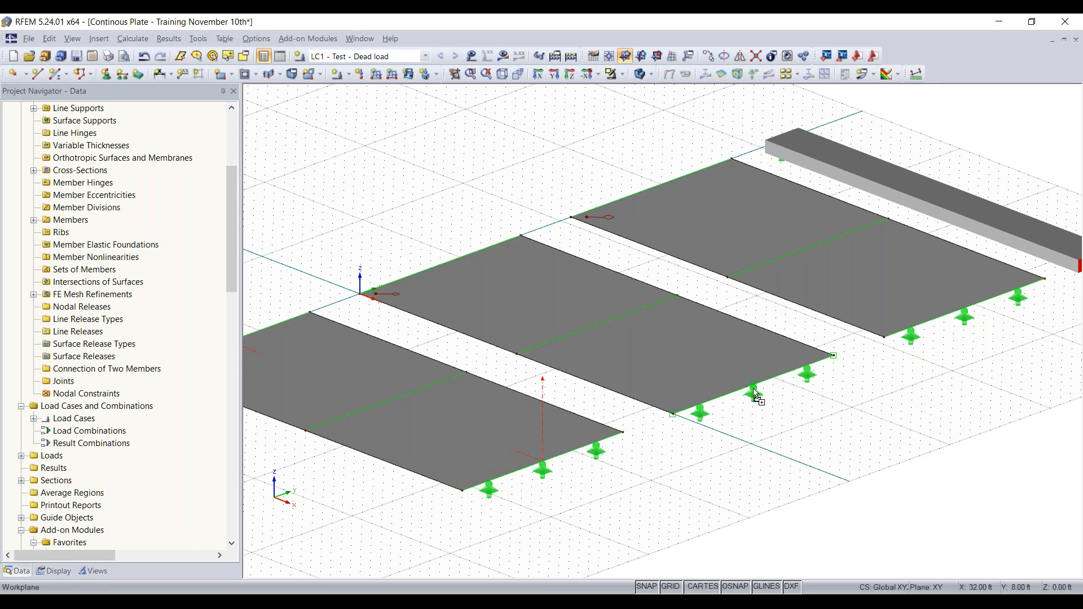
{"action": "middle_click_drag", "start_coordinate": [778, 436], "coordinate": [654, 477]}
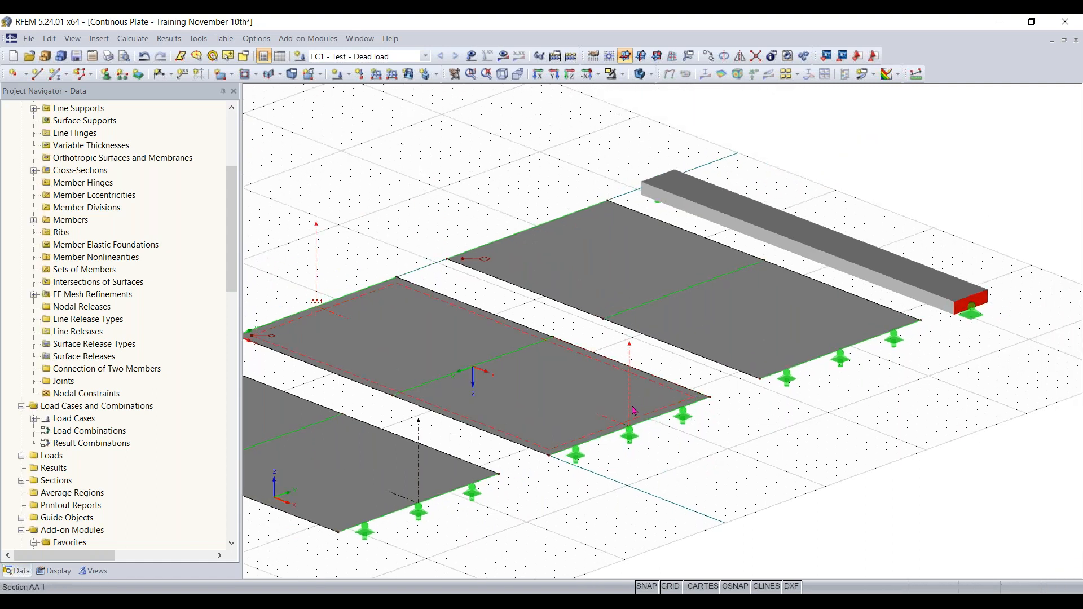
{"action": "left_click", "coordinate": [840, 356]}
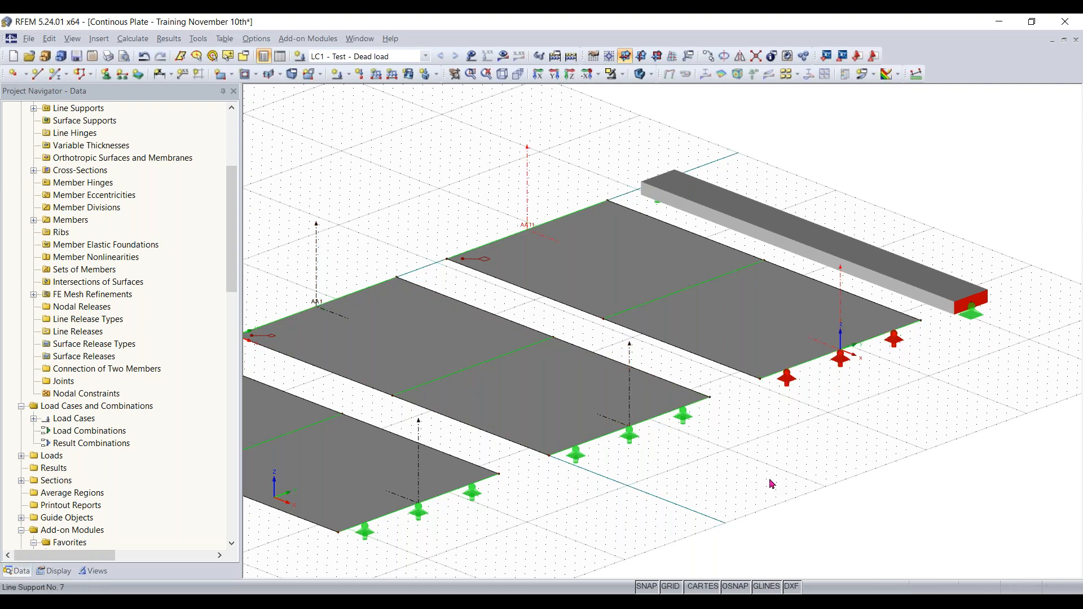
Examine the placement of the section lines at the supports of the three plates.
{"action": "scroll", "coordinate": [771, 484], "scroll_direction": "down", "scroll_amount": 2}
{"action": "middle_click_drag", "start_coordinate": [771, 483], "coordinate": [802, 467]}
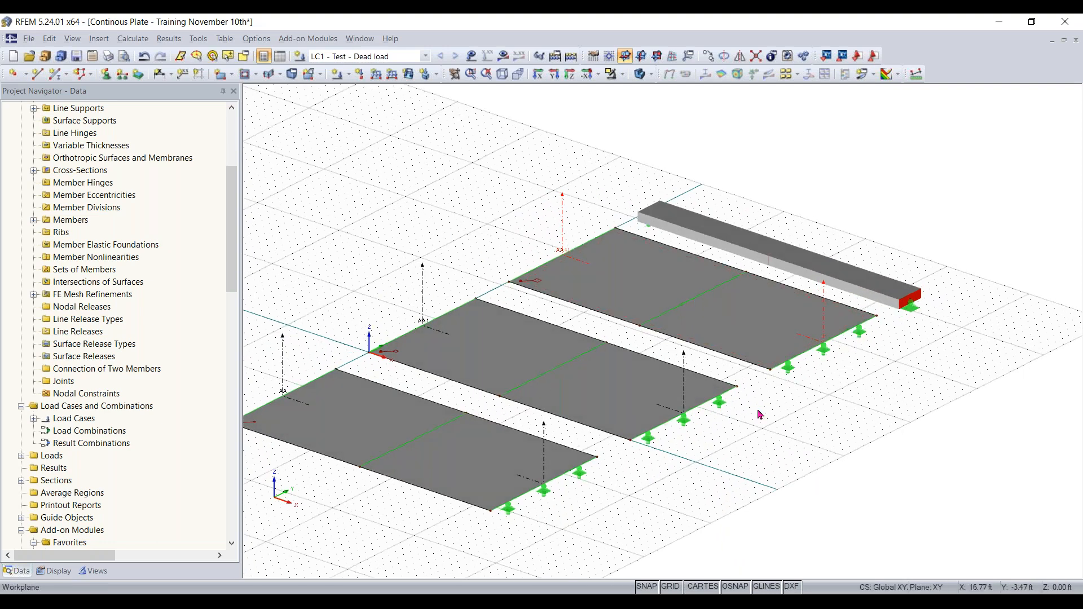
{"action": "scroll", "coordinate": [747, 421], "scroll_direction": "down", "scroll_amount": 2}
{"action": "middle_click_drag", "start_coordinate": [744, 416], "coordinate": [718, 404]}
{"action": "scroll", "coordinate": [718, 403], "scroll_direction": "up", "scroll_amount": 2}
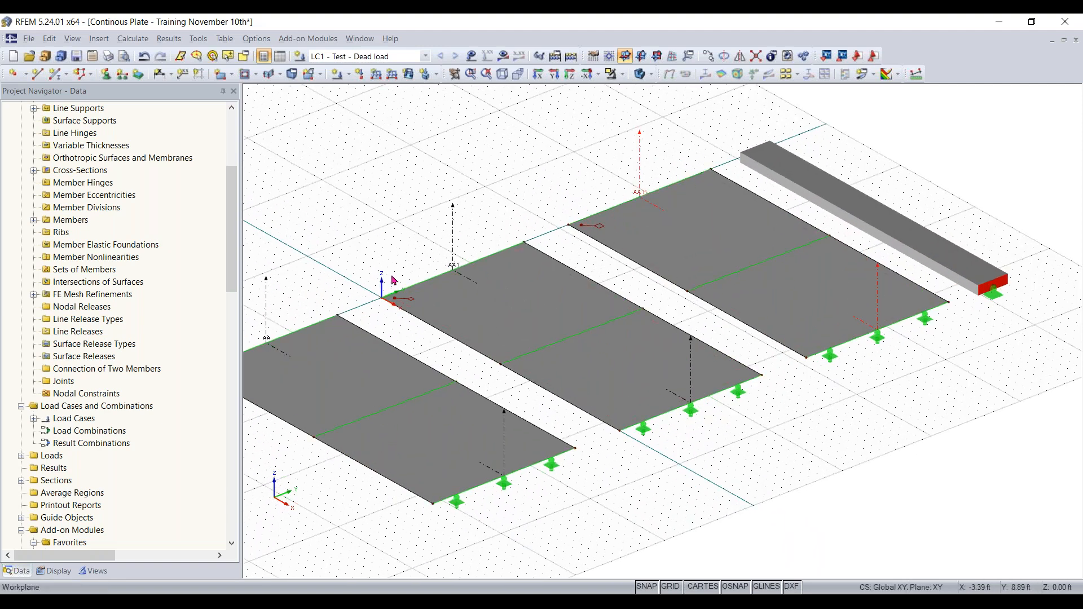
{"action": "scroll", "coordinate": [475, 274], "scroll_direction": "up", "scroll_amount": 1}
{"action": "scroll", "coordinate": [446, 276], "scroll_direction": "down", "scroll_amount": 6}
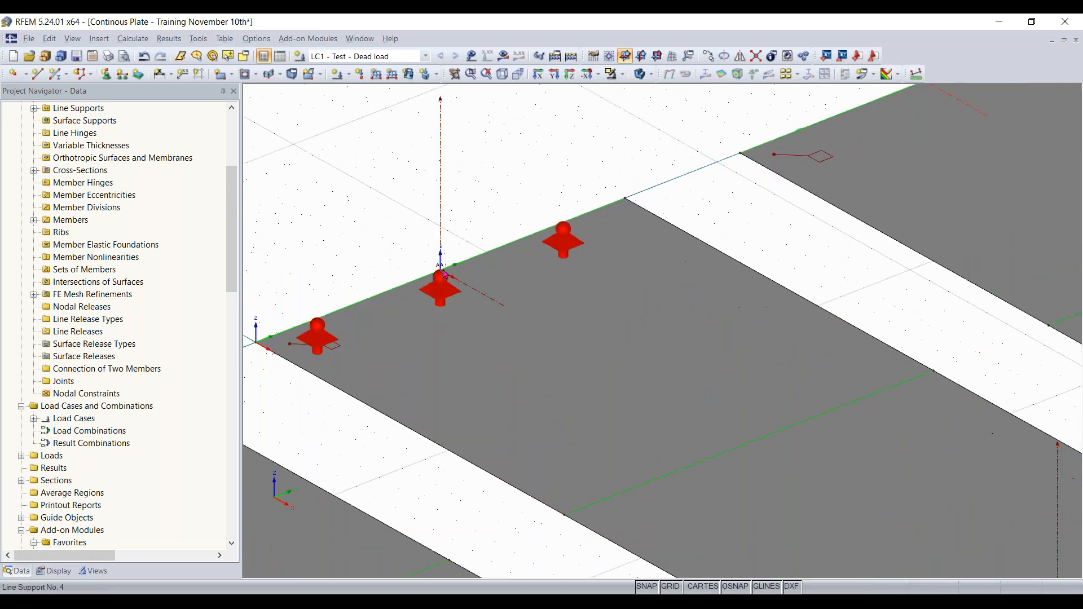
{"action": "middle_click_drag", "start_coordinate": [355, 231], "coordinate": [493, 256]}
{"action": "scroll", "coordinate": [71, 301], "scroll_direction": "down", "scroll_amount": 1}
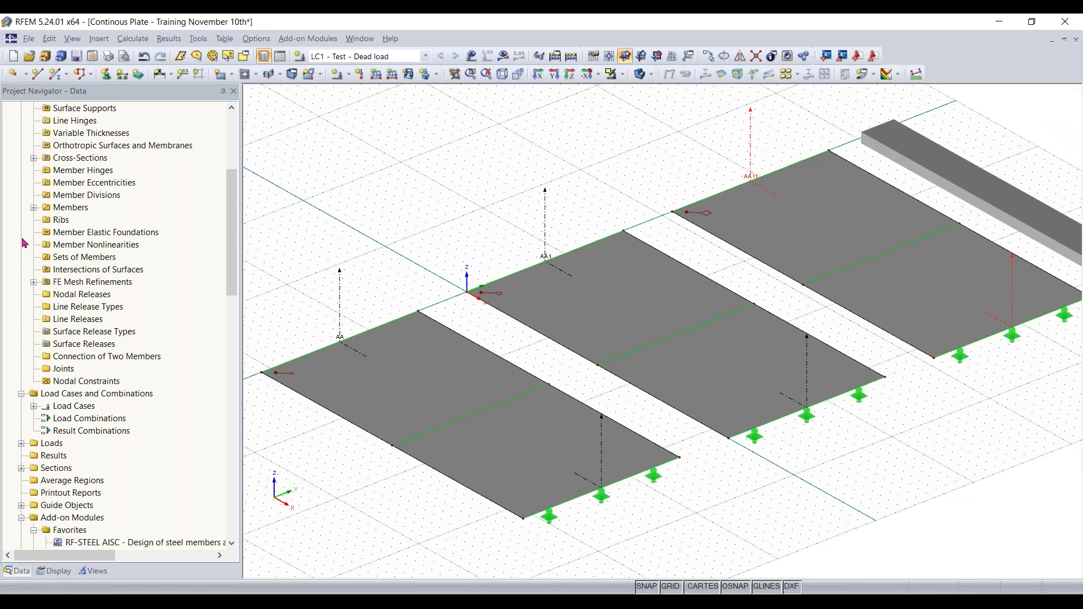
Rename section 2, on the middle plate, as AB.
{"action": "scroll", "coordinate": [138, 265], "scroll_direction": "down", "scroll_amount": 4}
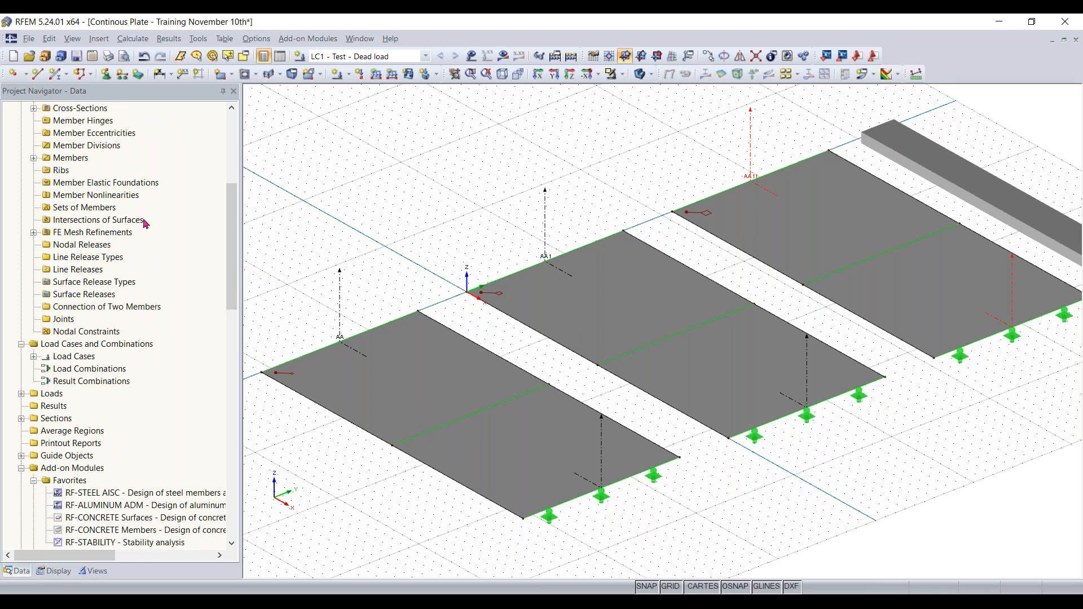
{"action": "scroll", "coordinate": [99, 289], "scroll_direction": "down", "scroll_amount": 5}
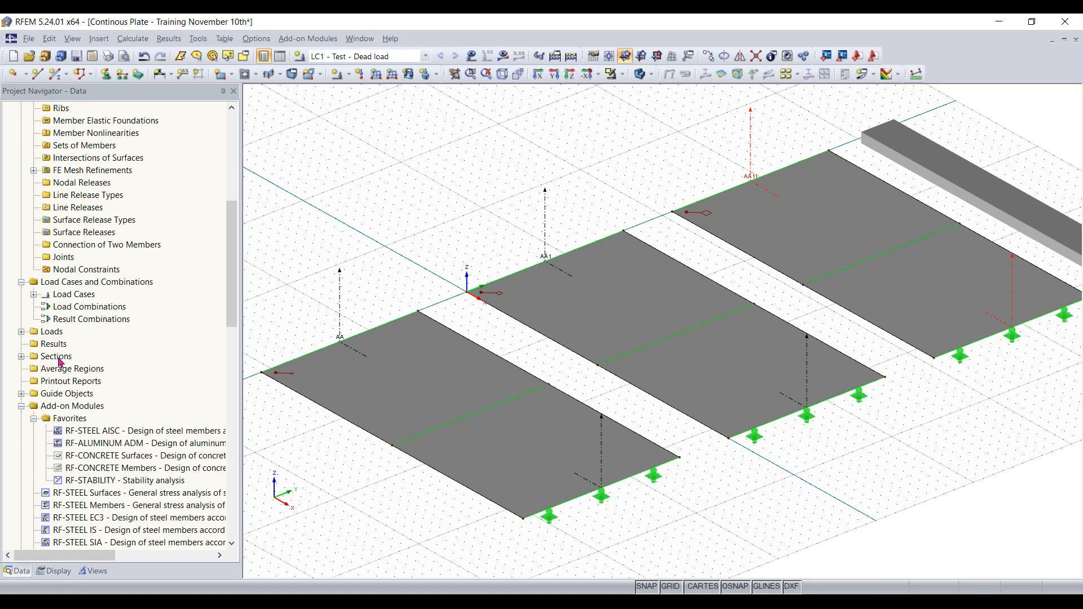
{"action": "left_click", "coordinate": [21, 357]}
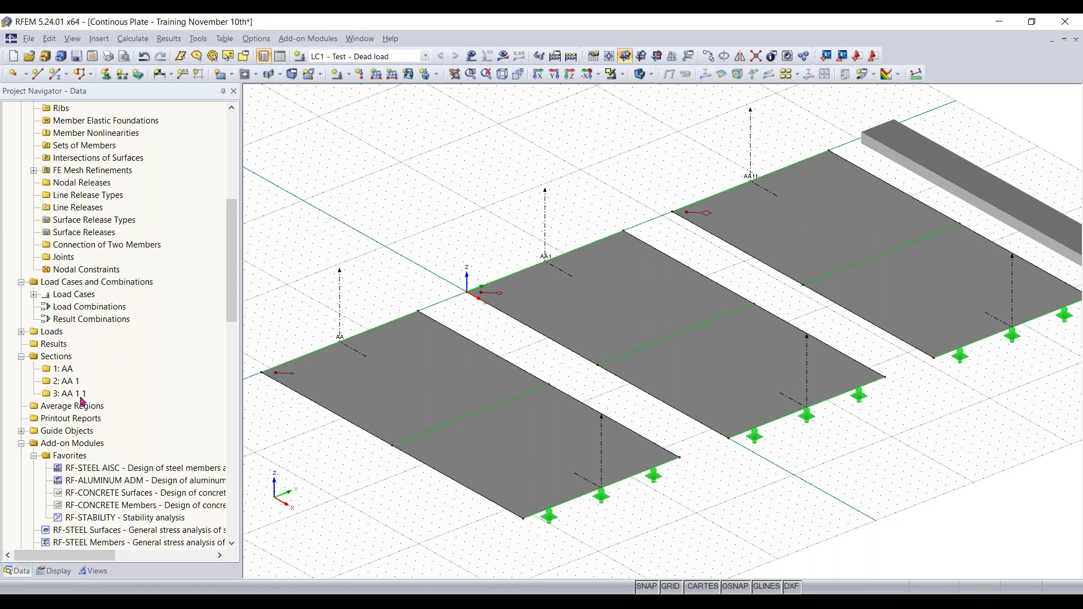
{"action": "right_click", "coordinate": [70, 385]}
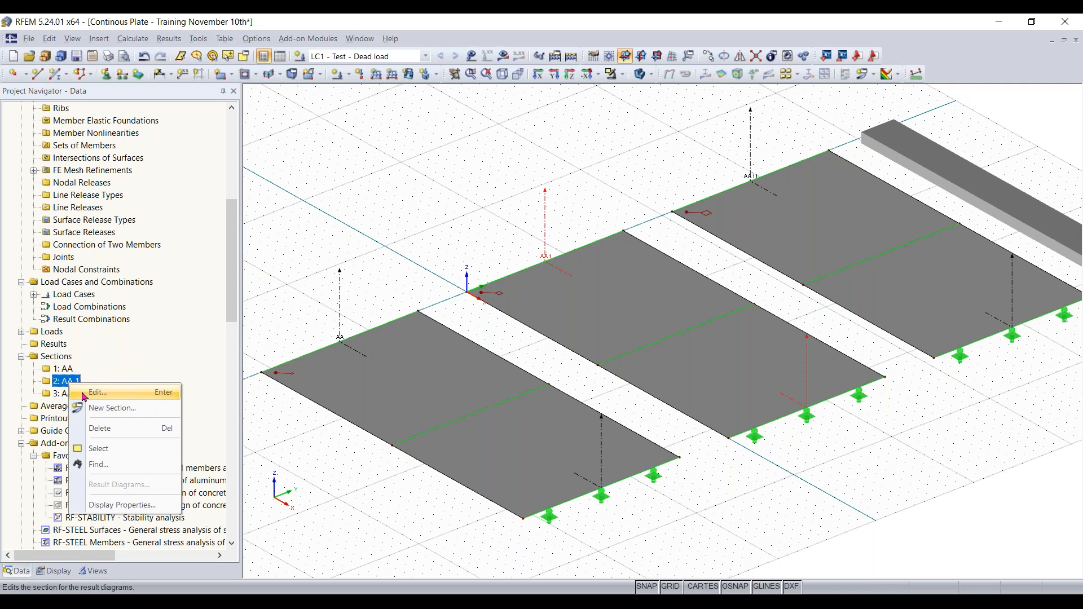
{"action": "left_click", "coordinate": [84, 393]}
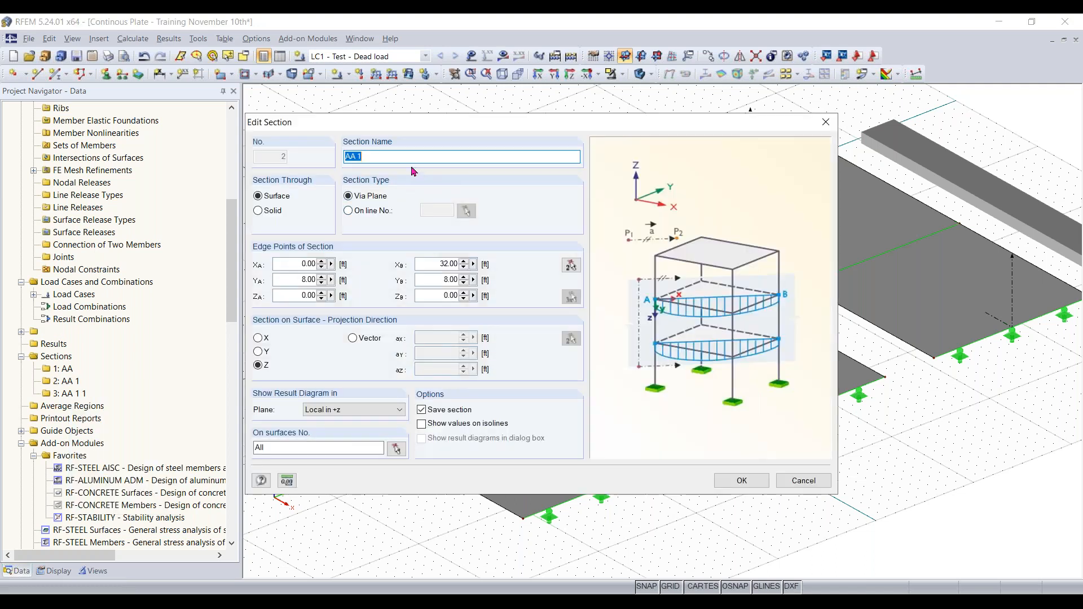
{"action": "left_click", "coordinate": [406, 161]}
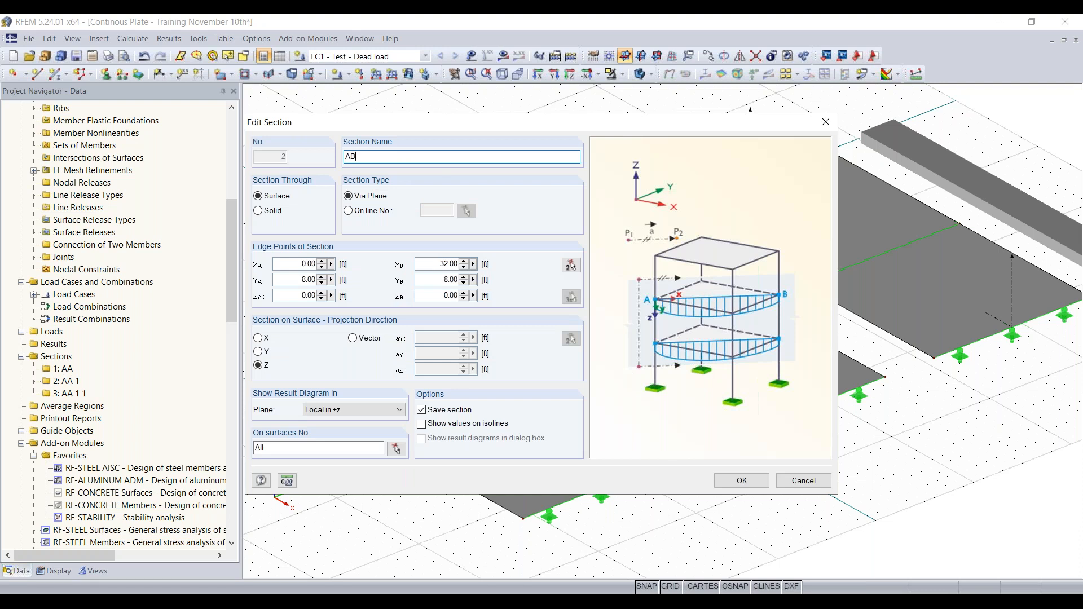
{"action": "left_click", "coordinate": [741, 480]}
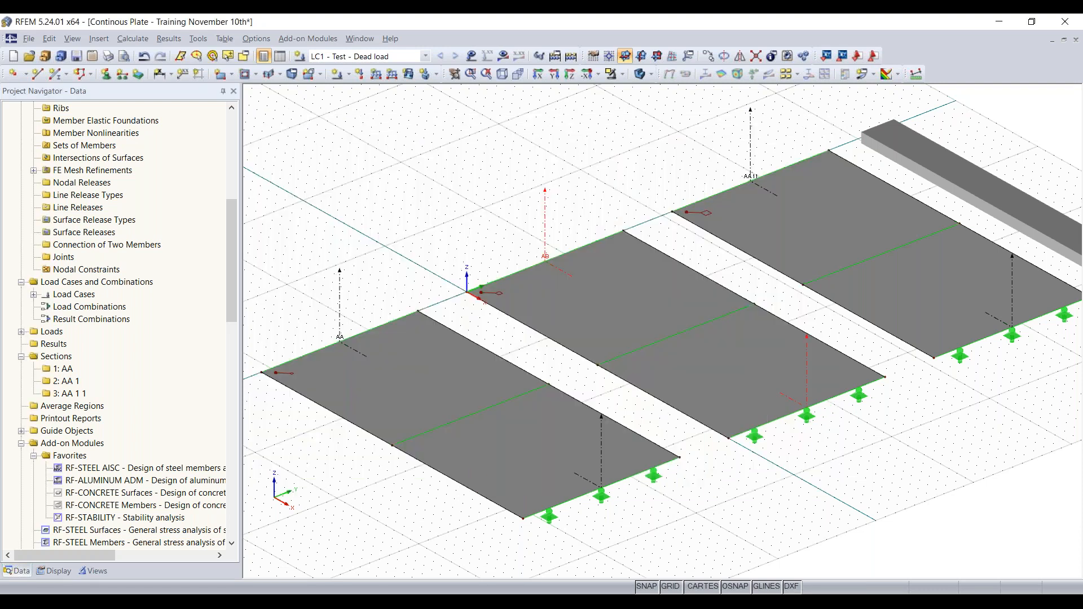
Rename section 3, on the rear plate, as AC.
{"action": "left_click", "coordinate": [68, 394]}
{"action": "right_click", "coordinate": [71, 395]}
{"action": "left_click", "coordinate": [347, 341]}
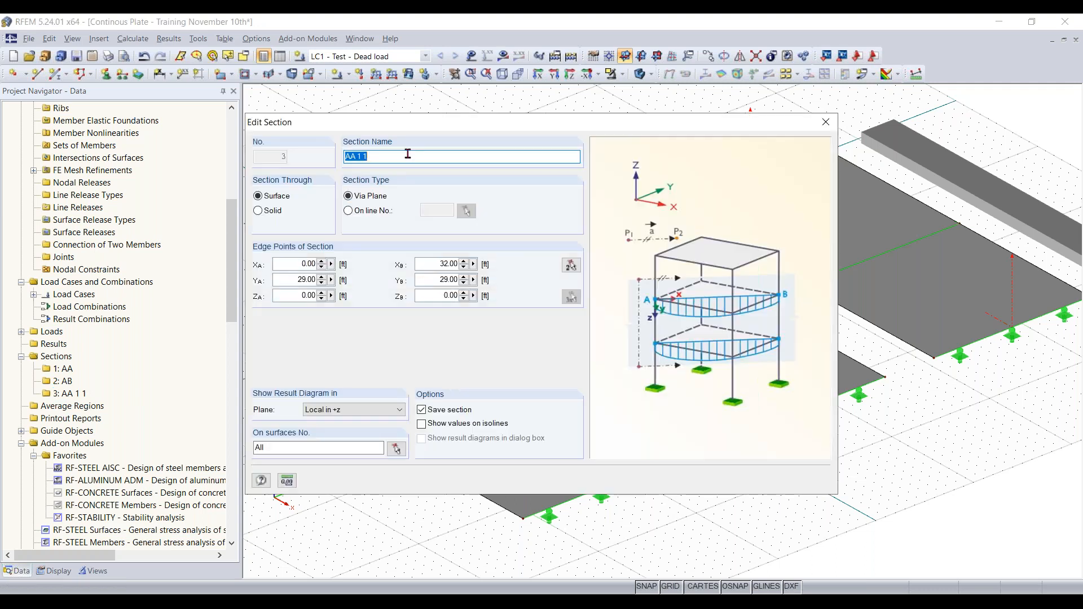
{"action": "left_click", "coordinate": [407, 153]}
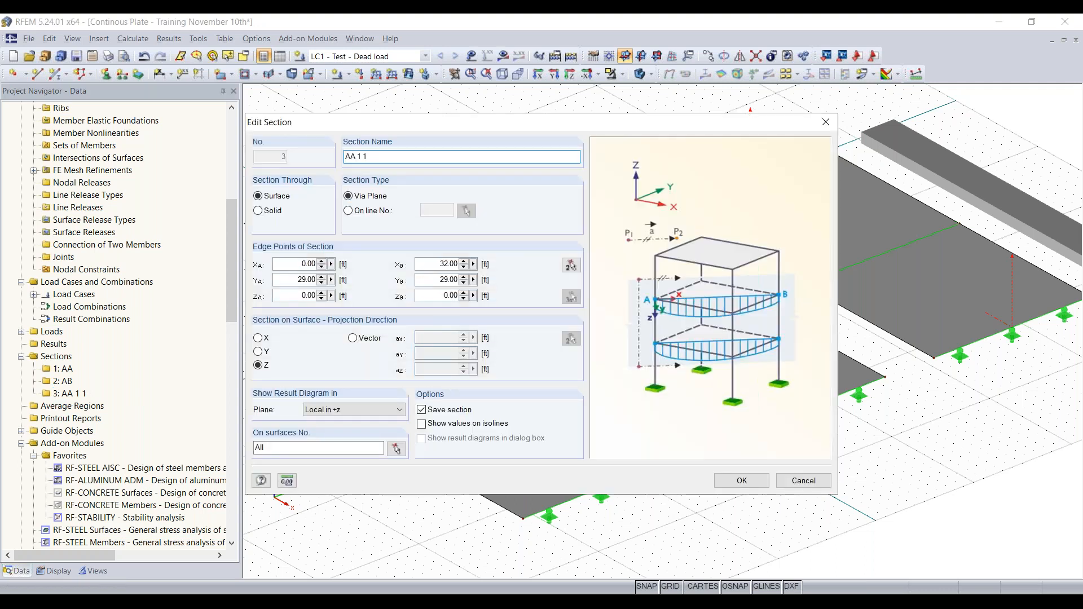
{"action": "type", "text": "AC"}
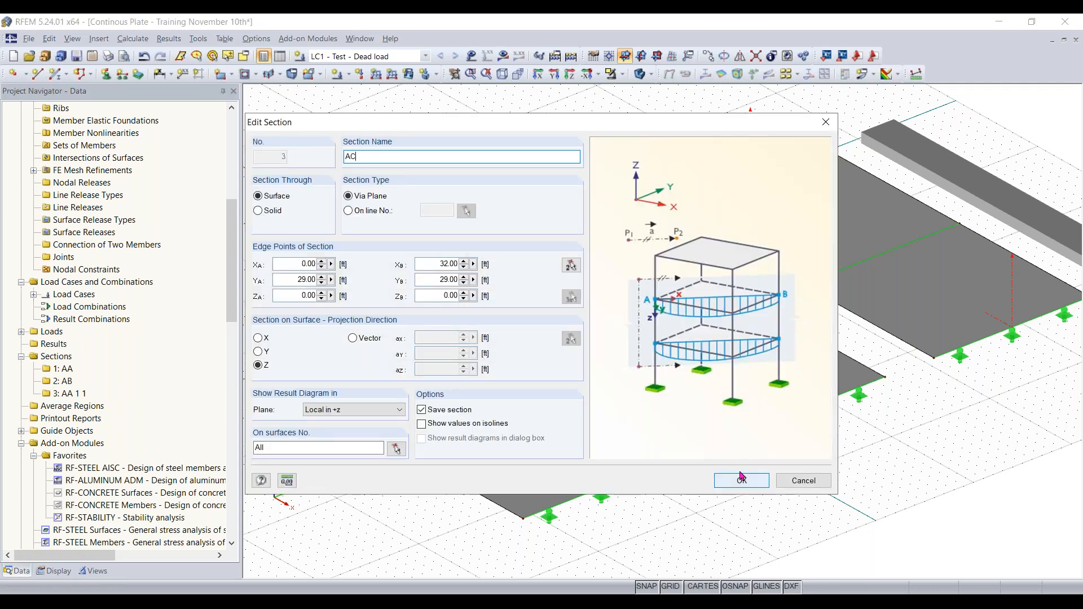
{"action": "left_click", "coordinate": [741, 480]}
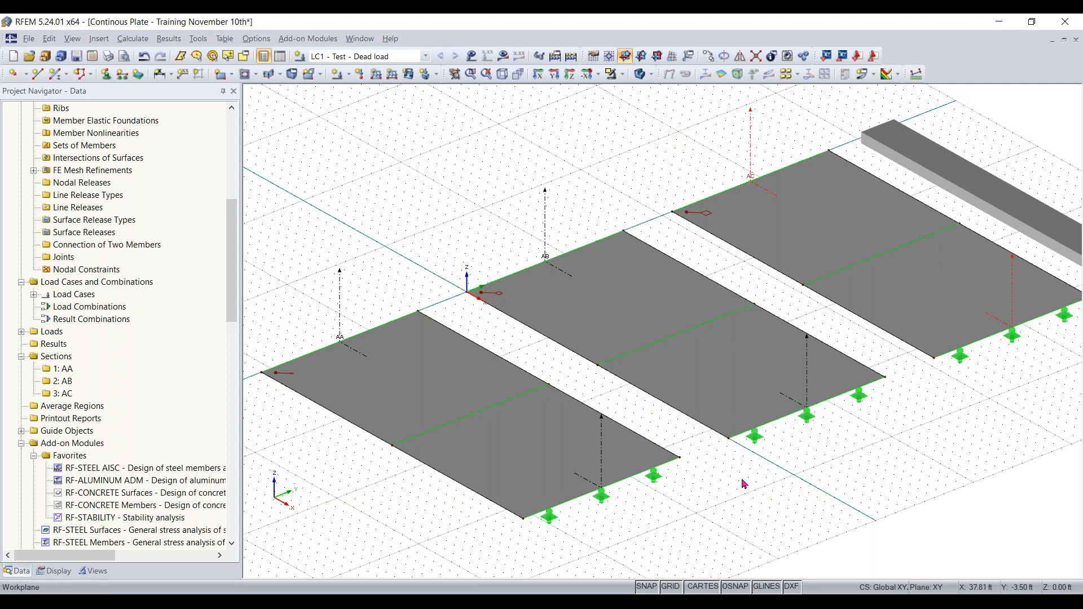
Display the loads of load case LC1 on the whole model.
{"action": "scroll", "coordinate": [743, 484], "scroll_direction": "down", "scroll_amount": 3}
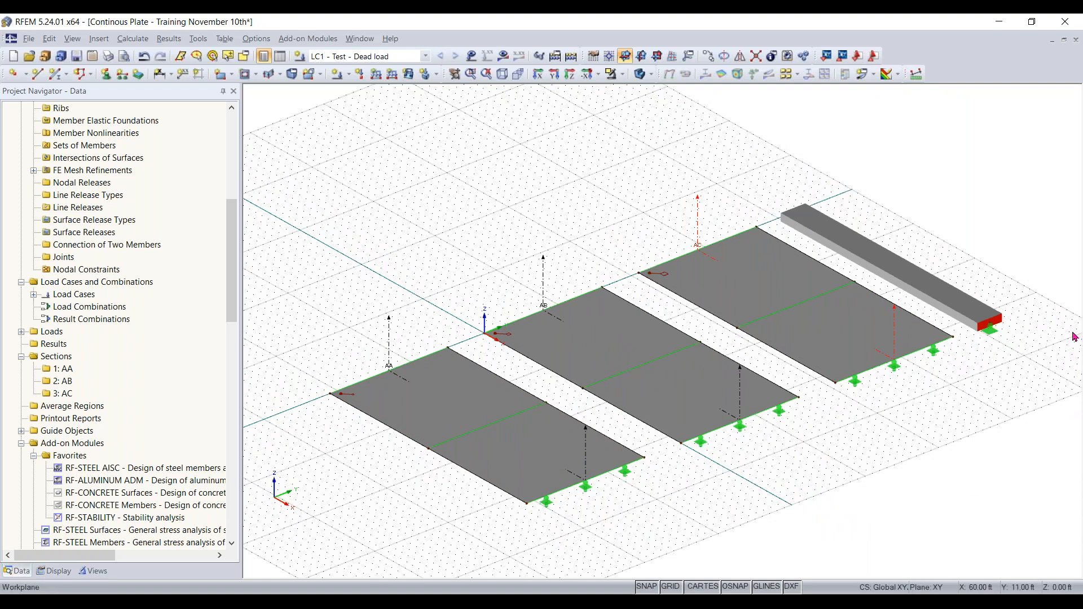
{"action": "left_click", "coordinate": [471, 56]}
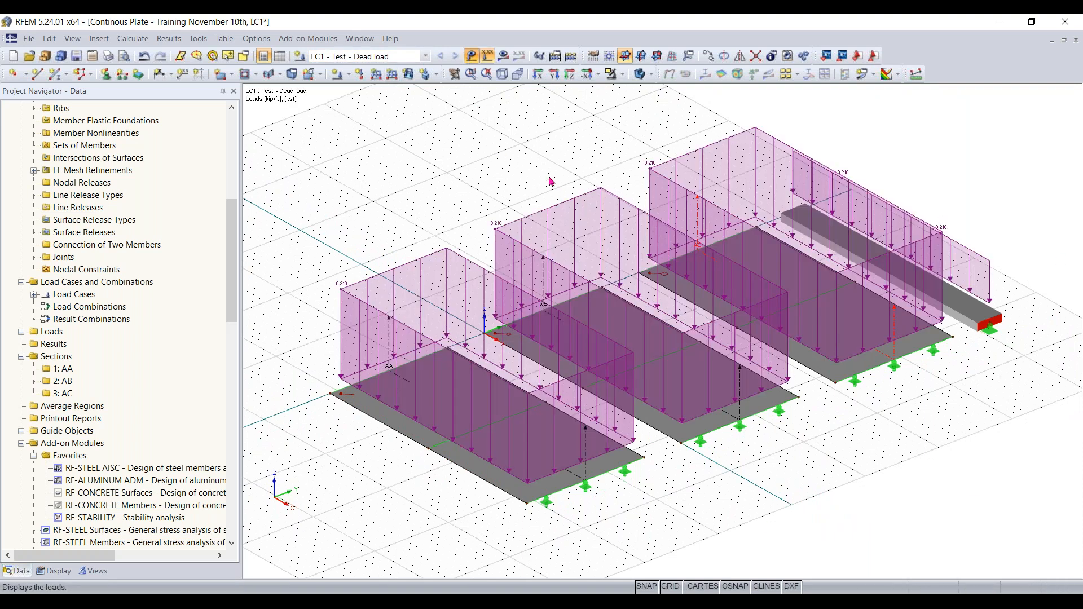
Hide the loads of load case LC1 and calculate the model to display its global deformations u.
{"action": "left_click", "coordinate": [472, 56]}
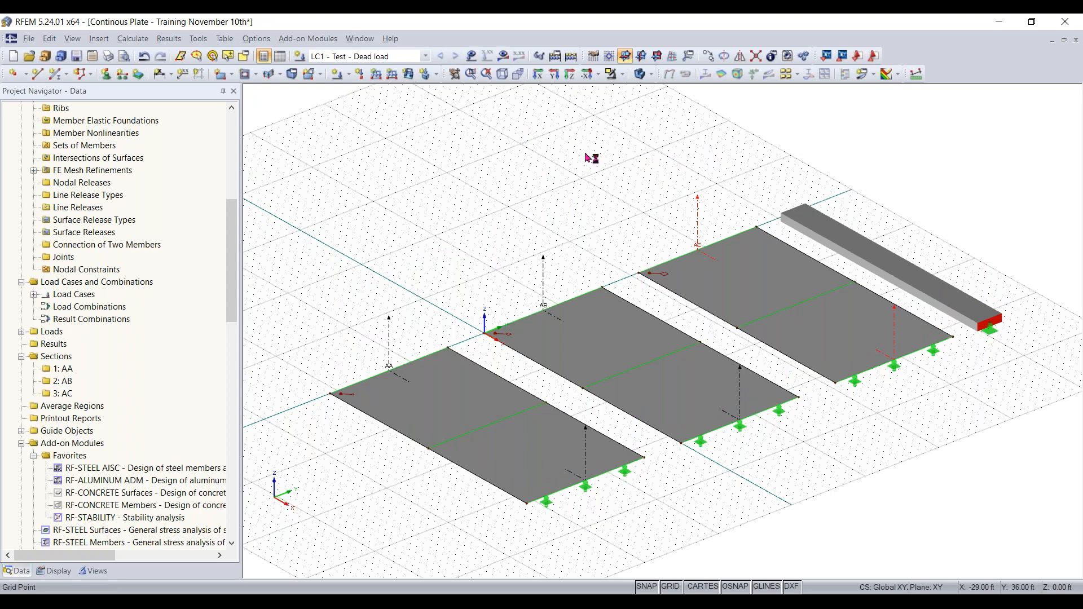
{"action": "middle_click_drag", "start_coordinate": [544, 237], "coordinate": [519, 196]}
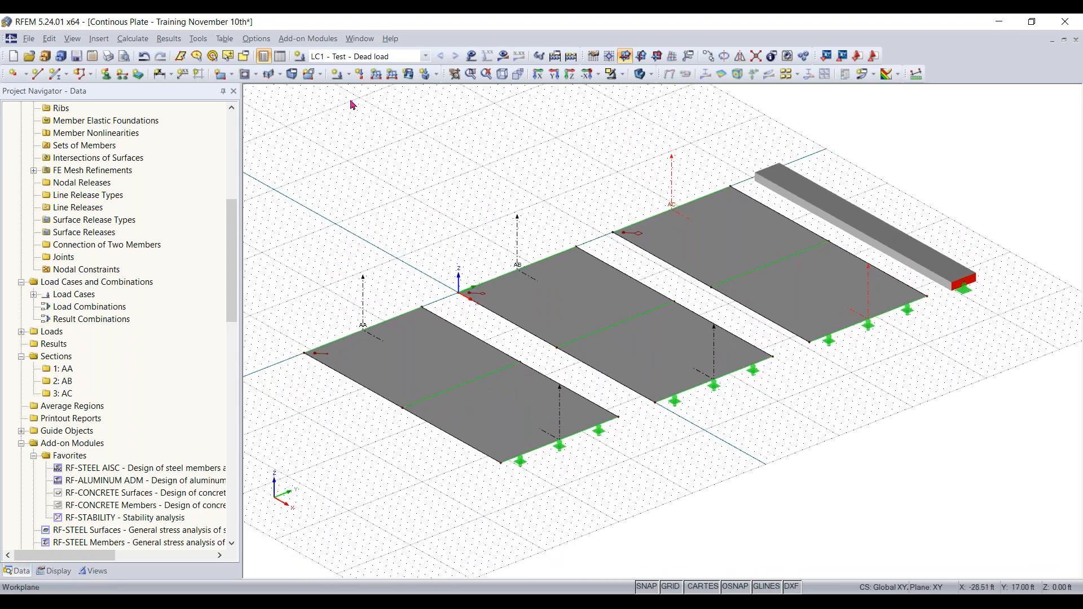
{"action": "left_click", "coordinate": [132, 41]}
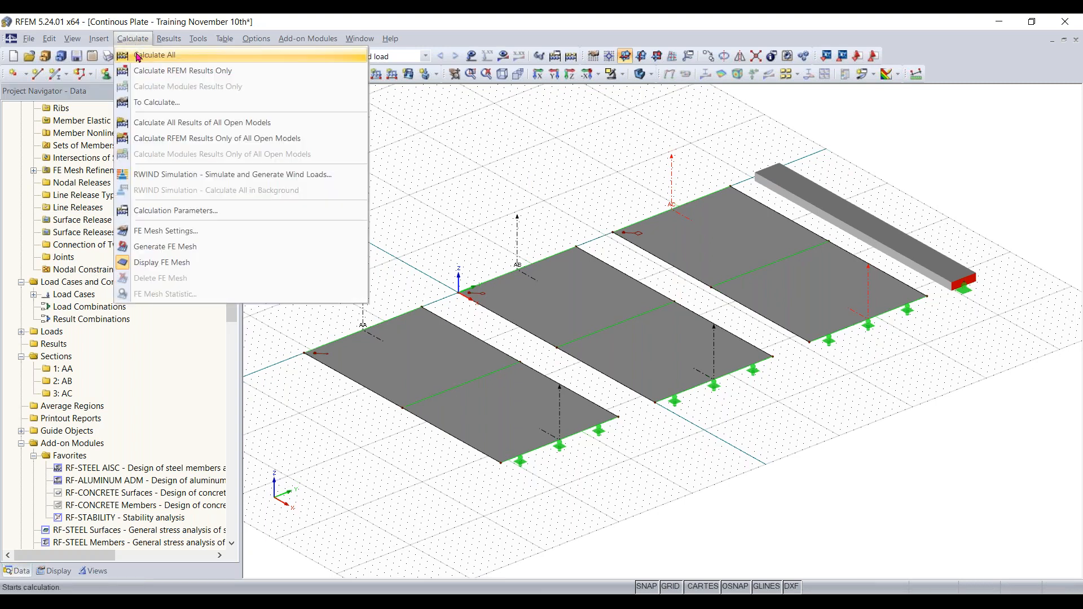
{"action": "left_click", "coordinate": [498, 103]}
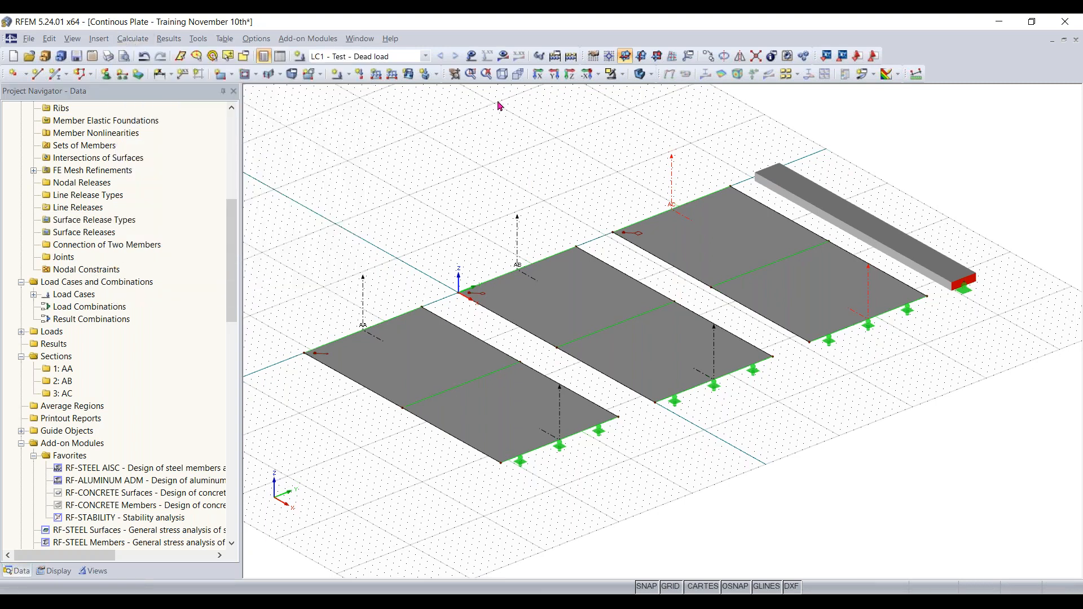
{"action": "left_click", "coordinate": [571, 57]}
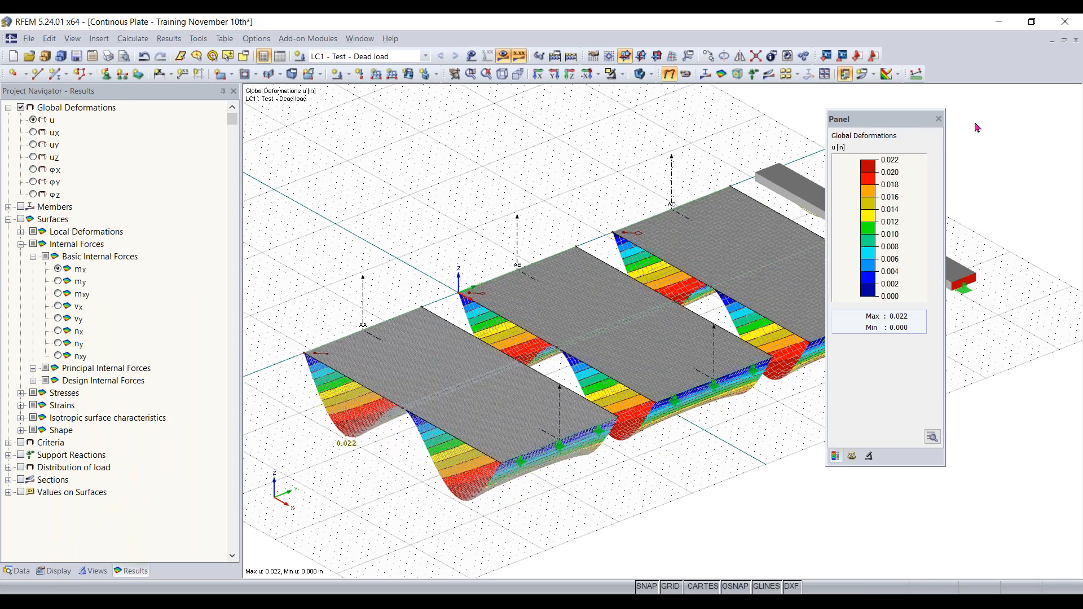
Move the results panel clear of the model and inspect the deformed shapes of the plates and beam from the side.
{"action": "left_click_drag", "start_coordinate": [1032, 130], "coordinate": [1029, 111]}
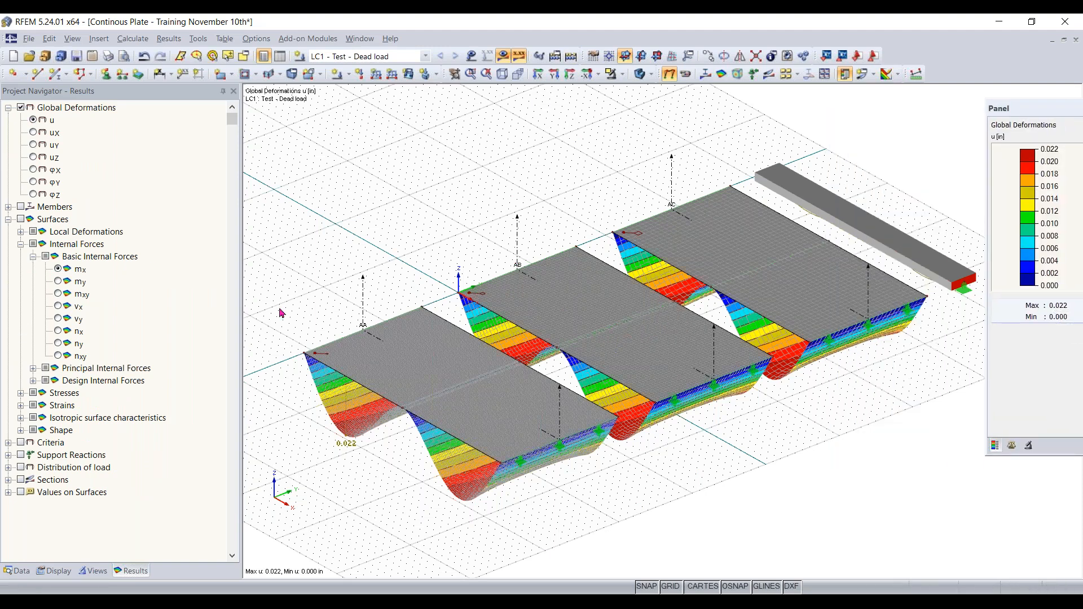
{"action": "middle_click_drag", "start_coordinate": [385, 528], "coordinate": [419, 390], "text": "ctrl"}
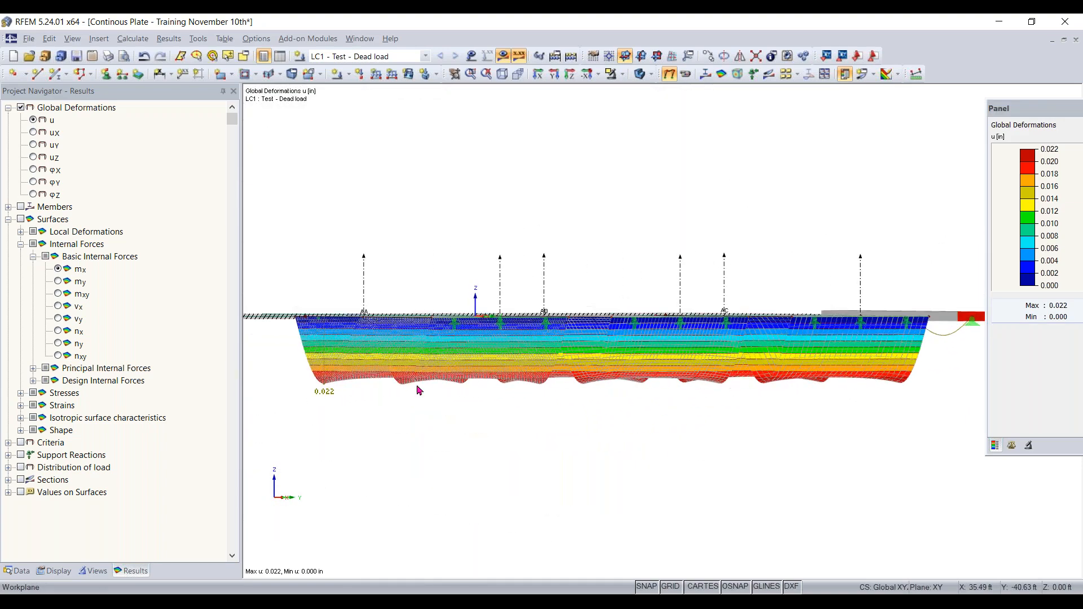
{"action": "middle_click_drag", "start_coordinate": [930, 459], "coordinate": [645, 485], "text": "ctrl"}
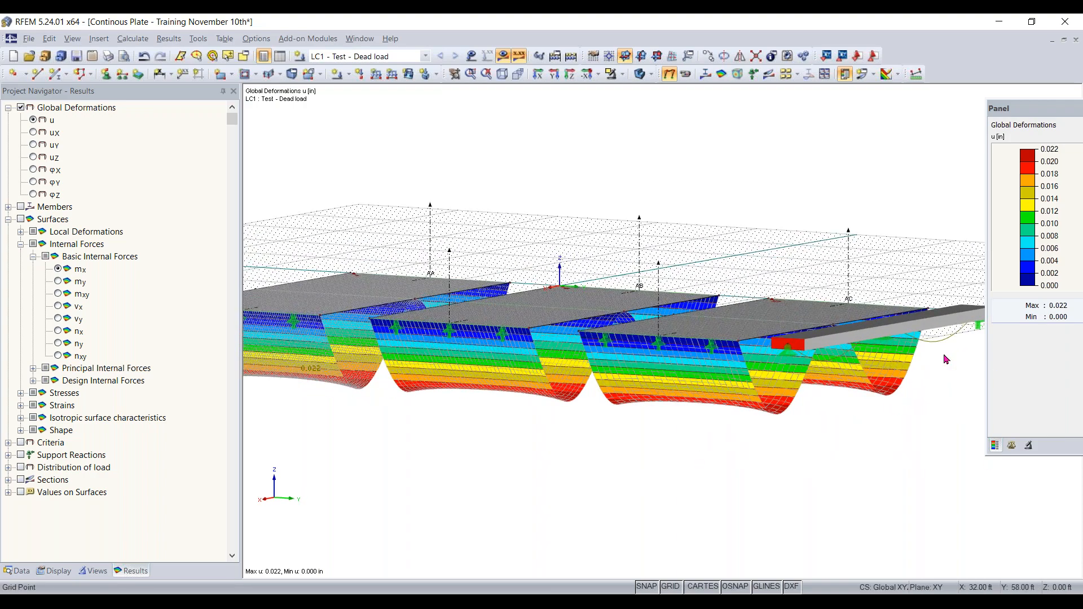
{"action": "scroll", "coordinate": [943, 355], "scroll_direction": "up", "scroll_amount": 2}
{"action": "middle_click_drag", "start_coordinate": [941, 339], "coordinate": [870, 342]}
{"action": "scroll", "coordinate": [868, 342], "scroll_direction": "up", "scroll_amount": 3}
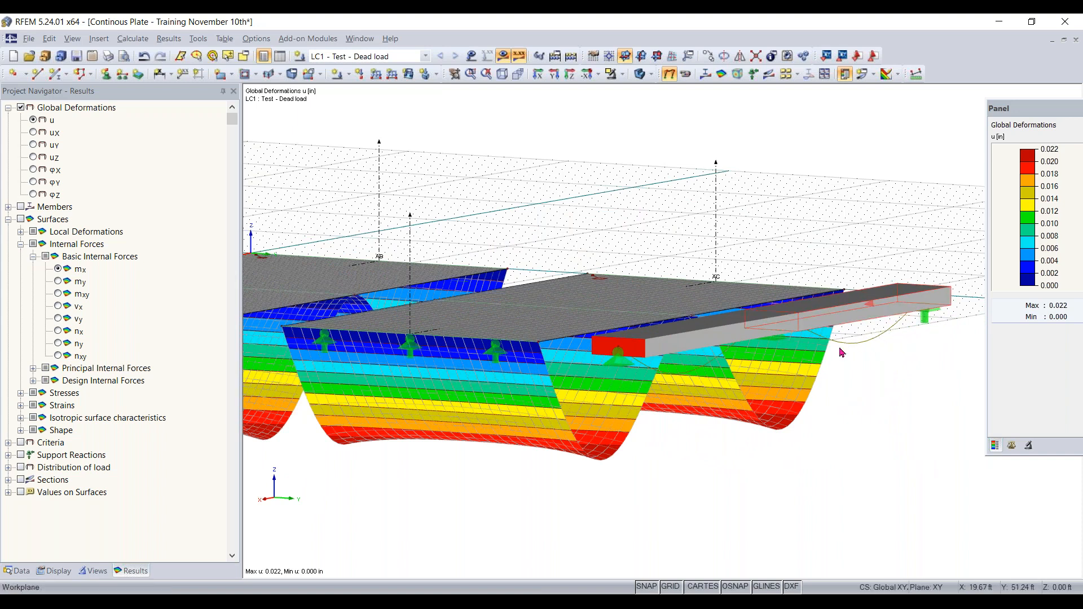
Show the model as a transparent solid and hide the workplane grid around the deformed plates.
{"action": "left_click", "coordinate": [639, 75]}
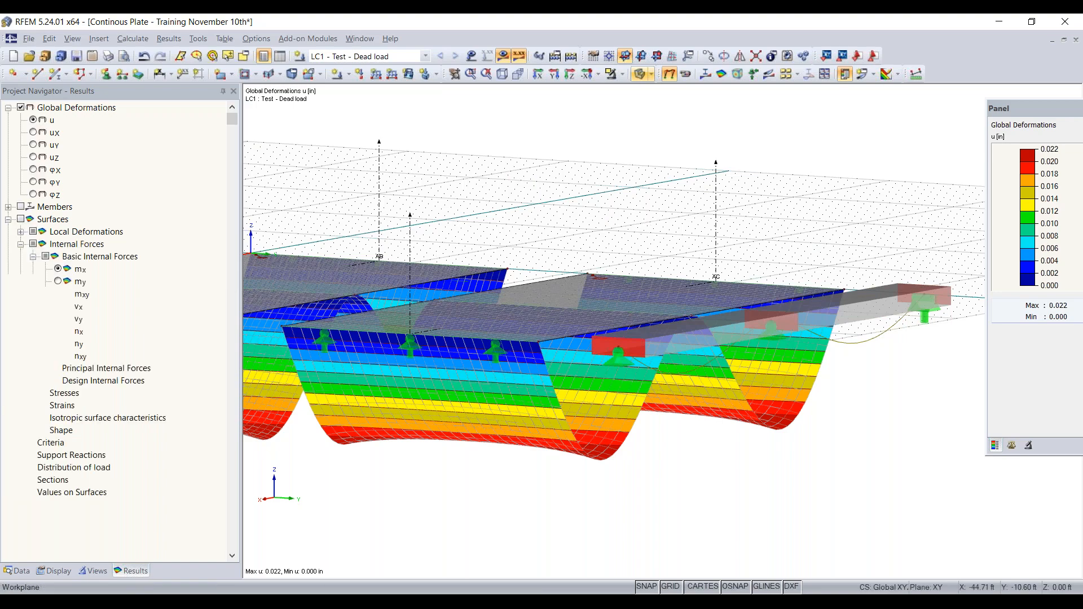
{"action": "middle_click_drag", "start_coordinate": [605, 213], "coordinate": [447, 198], "text": "ctrl"}
{"action": "middle_click_drag", "start_coordinate": [482, 261], "coordinate": [846, 335], "text": "ctrl"}
{"action": "scroll", "coordinate": [780, 432], "scroll_direction": "up", "scroll_amount": 1}
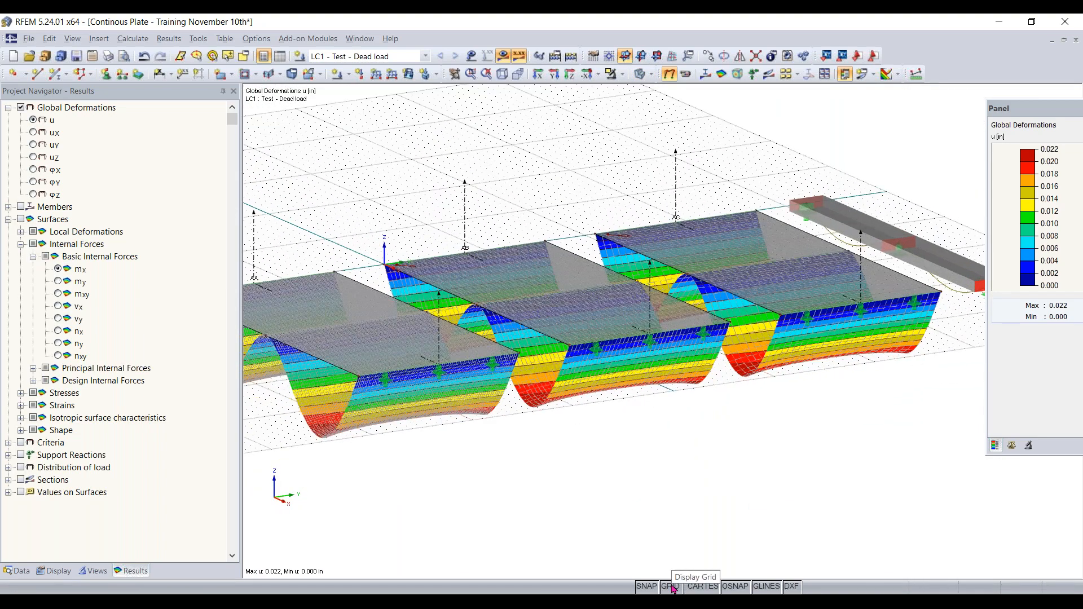
{"action": "left_click", "coordinate": [669, 586]}
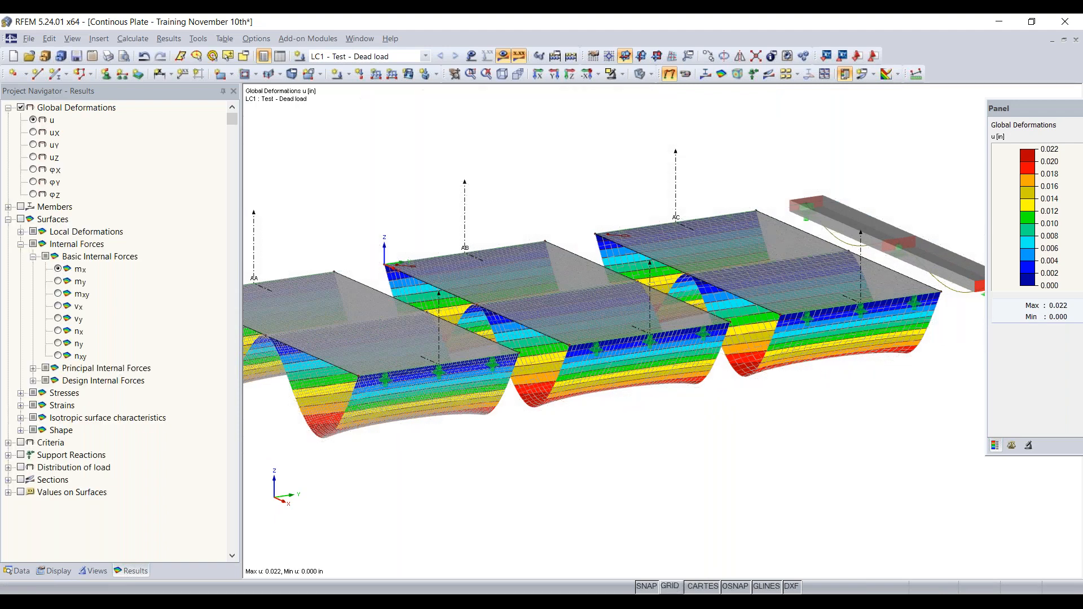
{"action": "scroll", "coordinate": [620, 491], "scroll_direction": "down", "scroll_amount": 3}
{"action": "middle_click_drag", "start_coordinate": [611, 488], "coordinate": [644, 478]}
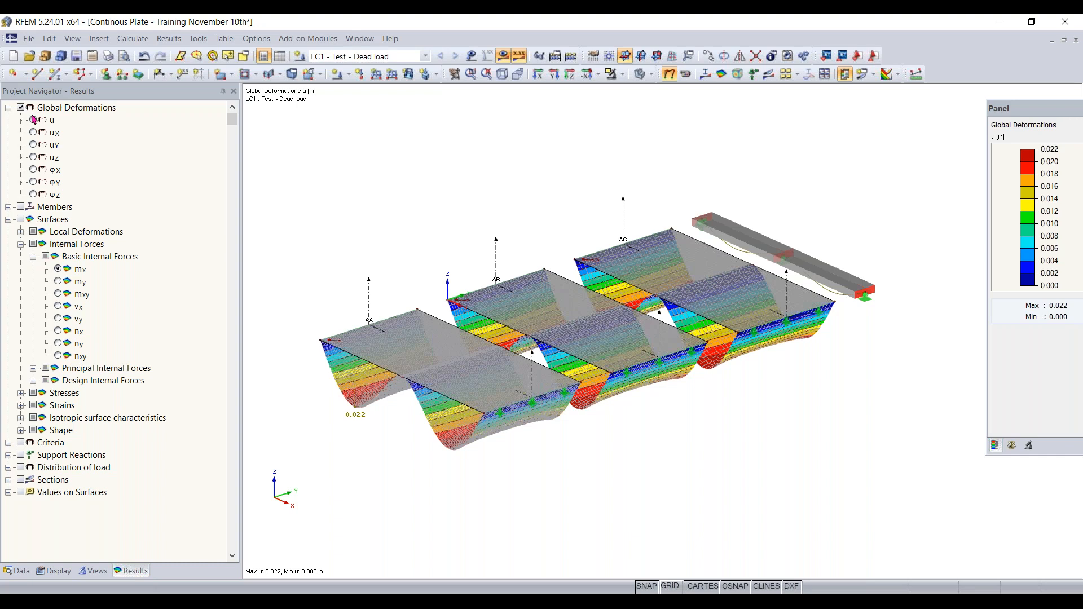
Switch the displayed results from global deformations to the member results of the beam.
{"action": "left_click", "coordinate": [9, 208]}
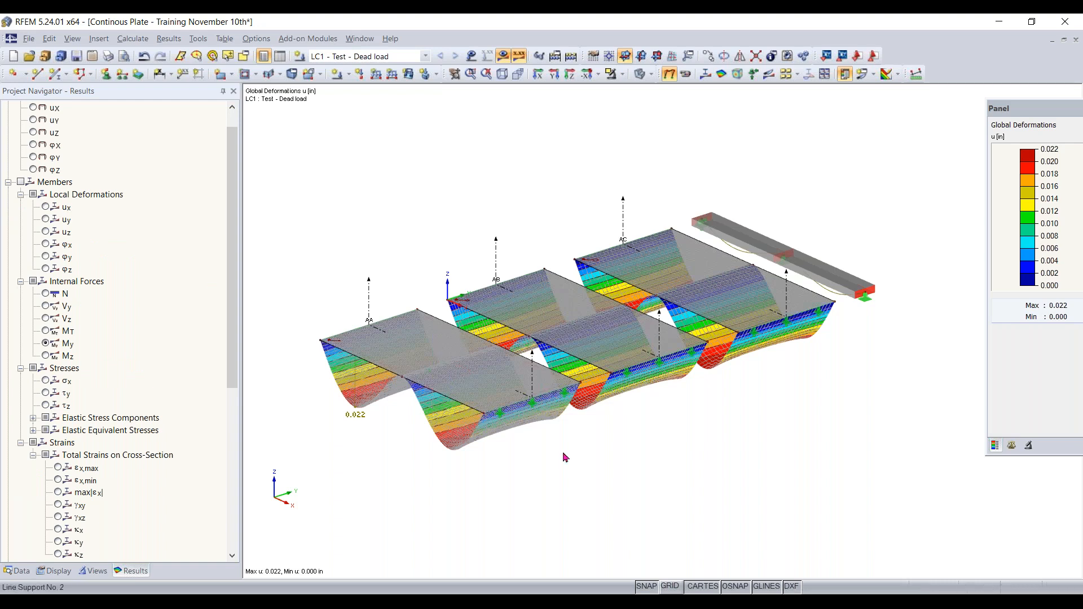
{"action": "left_click", "coordinate": [21, 182]}
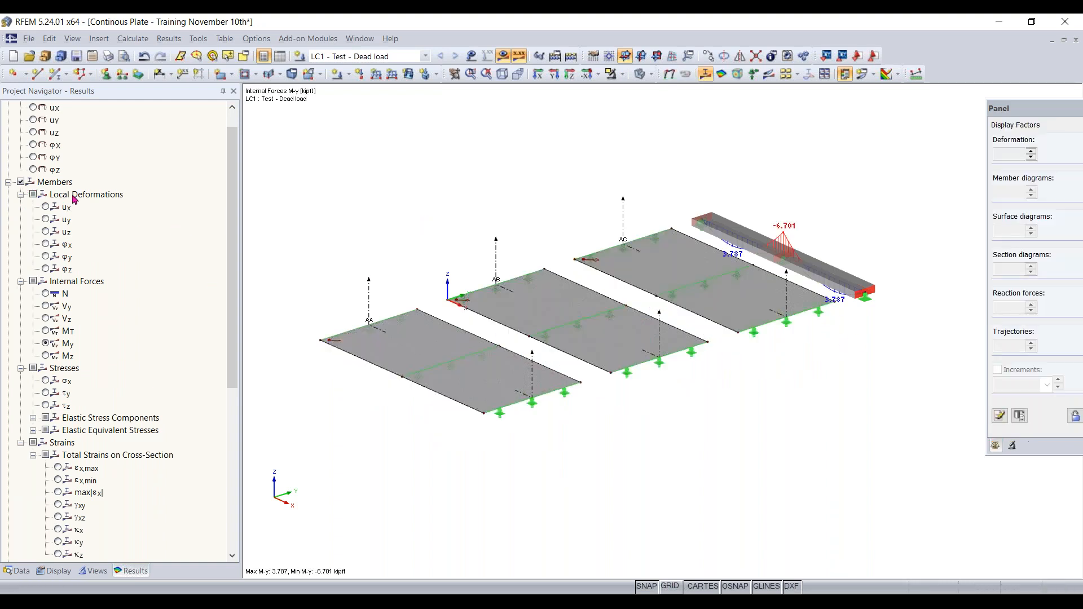
{"action": "scroll", "coordinate": [24, 189], "scroll_direction": "up", "scroll_amount": 2}
{"action": "scroll", "coordinate": [37, 215], "scroll_direction": "down", "scroll_amount": 2}
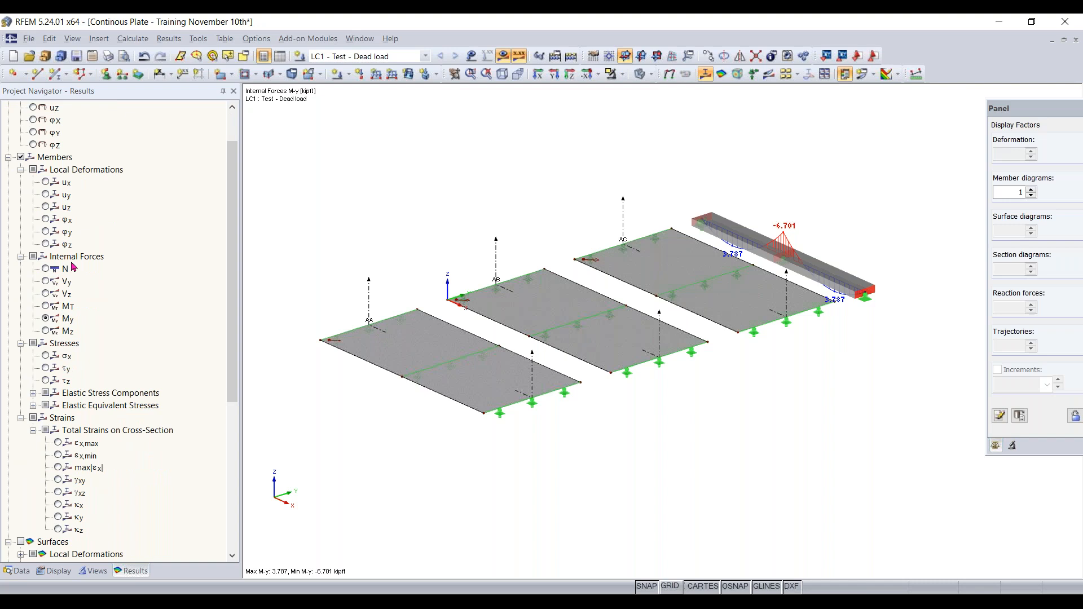
Check the beam's axial force N, return to bending moment My, and examine its values along both spans.
{"action": "left_click", "coordinate": [46, 269]}
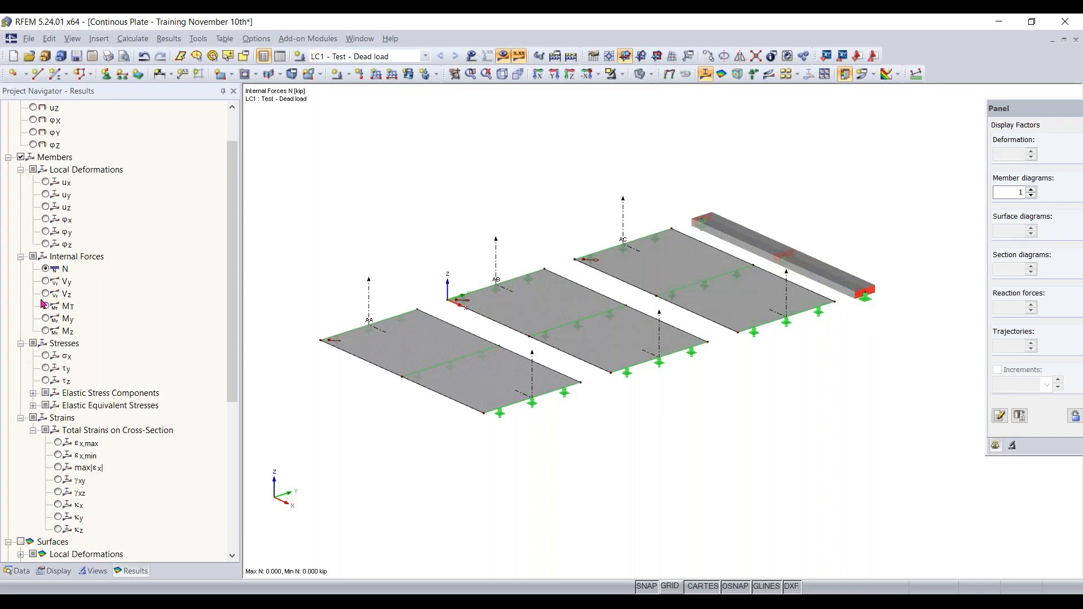
{"action": "left_click", "coordinate": [45, 319]}
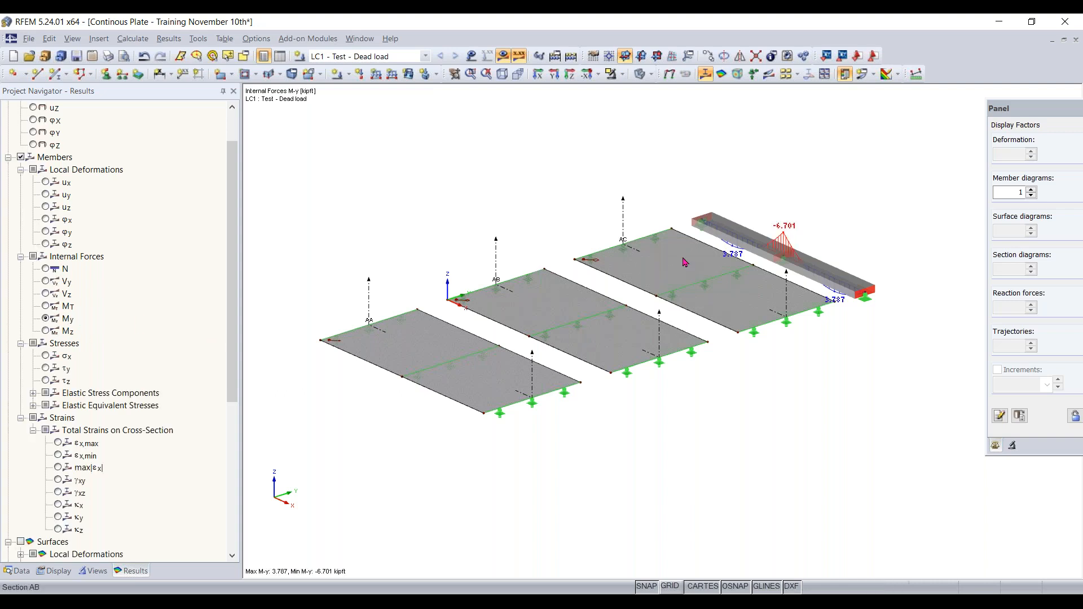
{"action": "scroll", "coordinate": [778, 308], "scroll_direction": "up", "scroll_amount": 2}
{"action": "scroll", "coordinate": [647, 314], "scroll_direction": "up", "scroll_amount": 3}
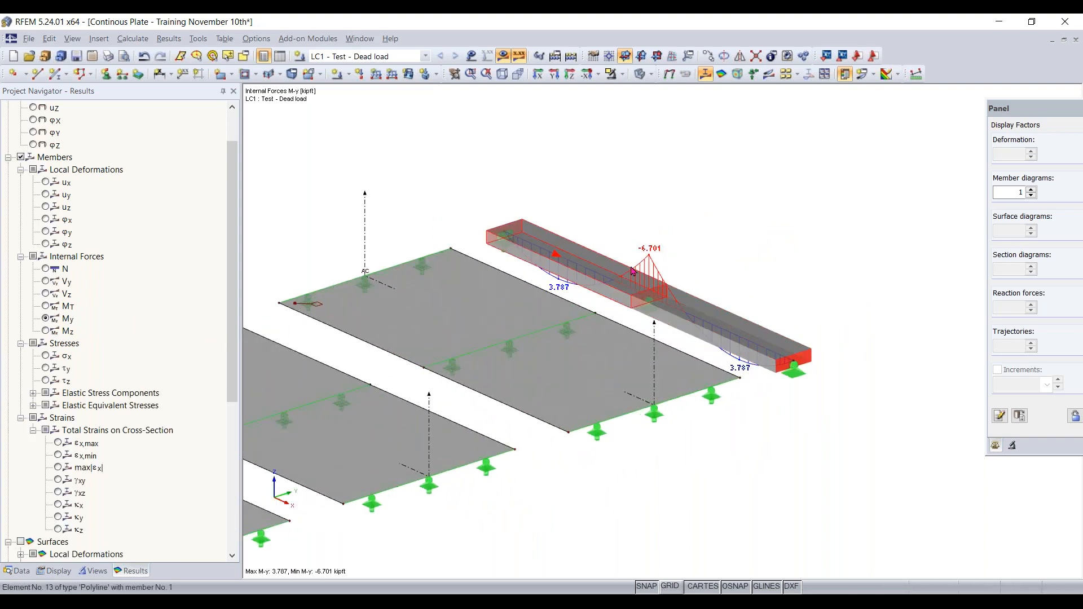
{"action": "middle_click_drag", "start_coordinate": [544, 190], "coordinate": [485, 224]}
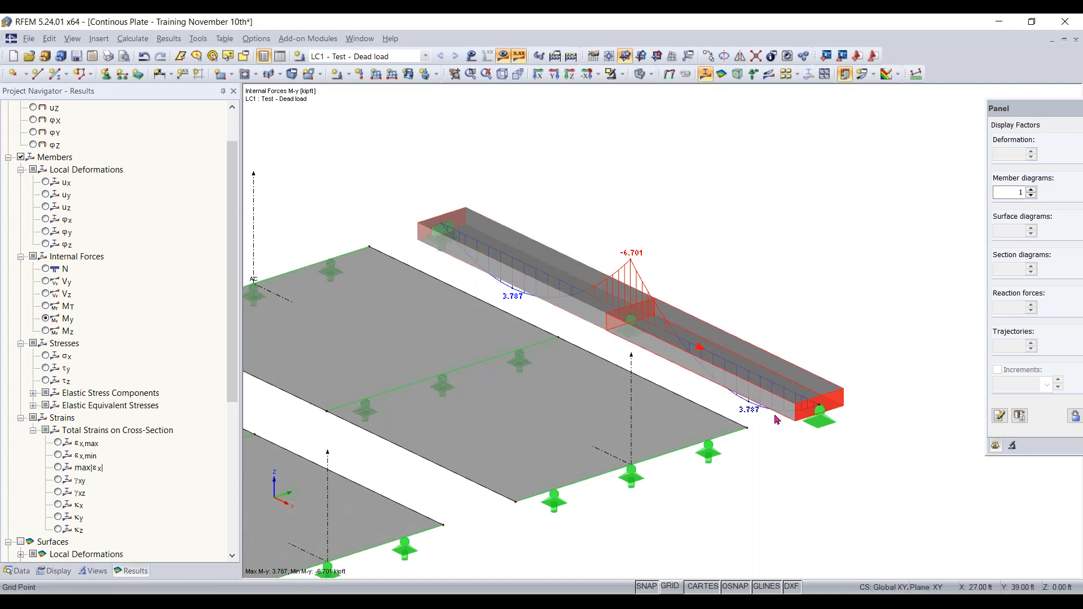
{"action": "scroll", "coordinate": [611, 368], "scroll_direction": "down", "scroll_amount": 5}
{"action": "middle_click_drag", "start_coordinate": [612, 368], "coordinate": [768, 289]}
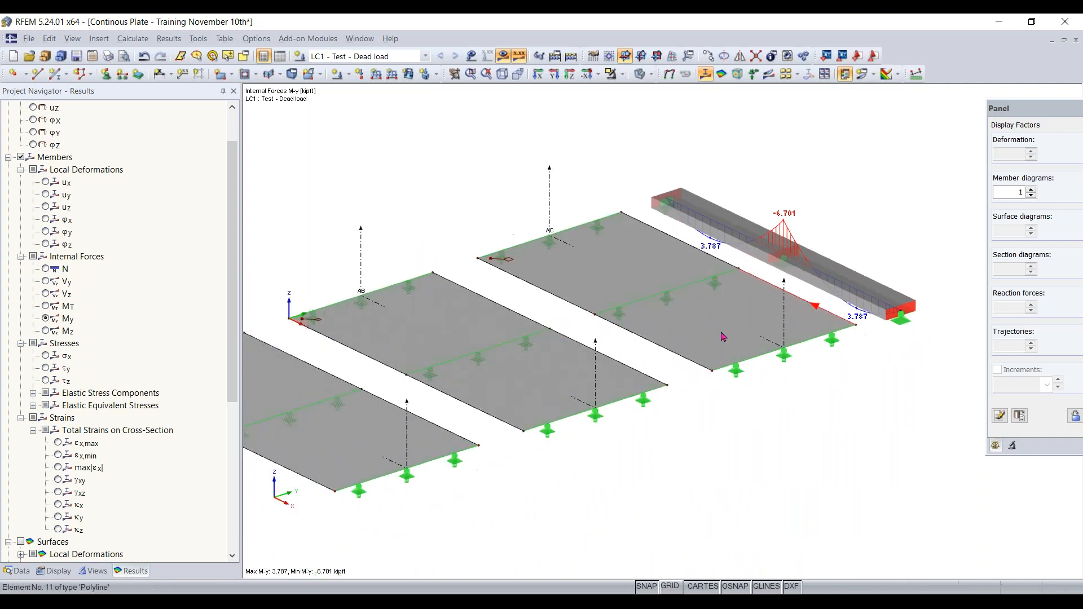
Add the surface results with basic internal force mx on all three plates alongside the beam's member results.
{"action": "scroll", "coordinate": [723, 336], "scroll_direction": "down", "scroll_amount": 1}
{"action": "scroll", "coordinate": [51, 314], "scroll_direction": "down", "scroll_amount": 5}
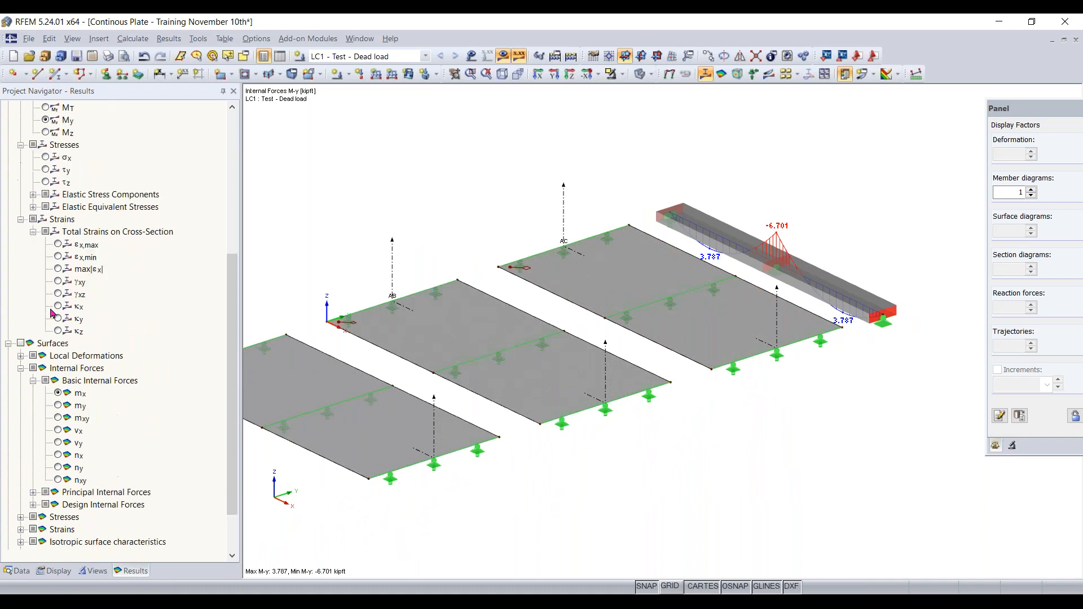
{"action": "scroll", "coordinate": [49, 311], "scroll_direction": "down", "scroll_amount": 2}
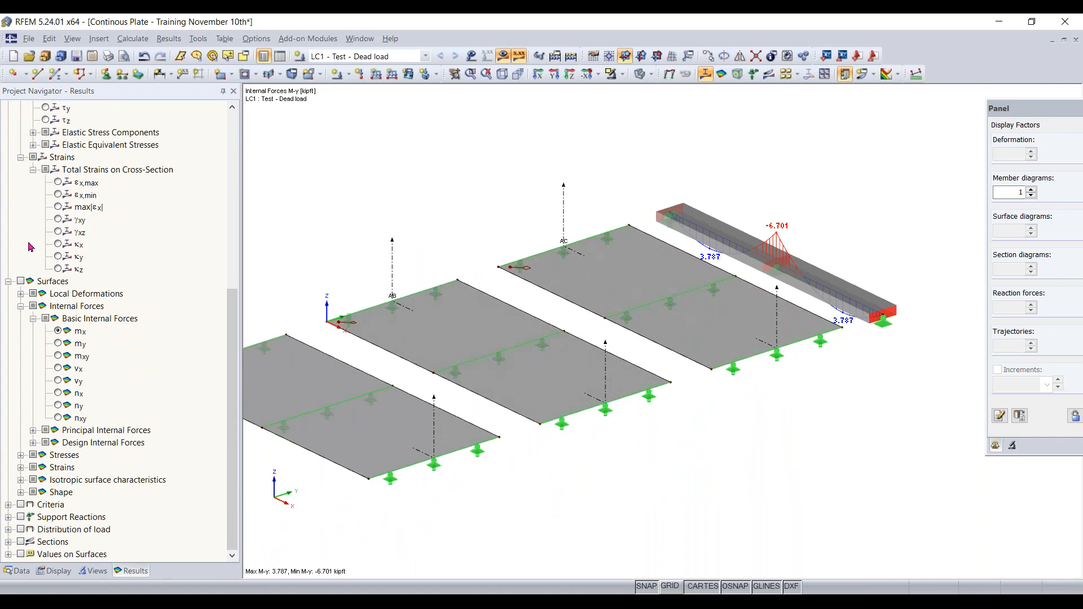
{"action": "left_click", "coordinate": [20, 157]}
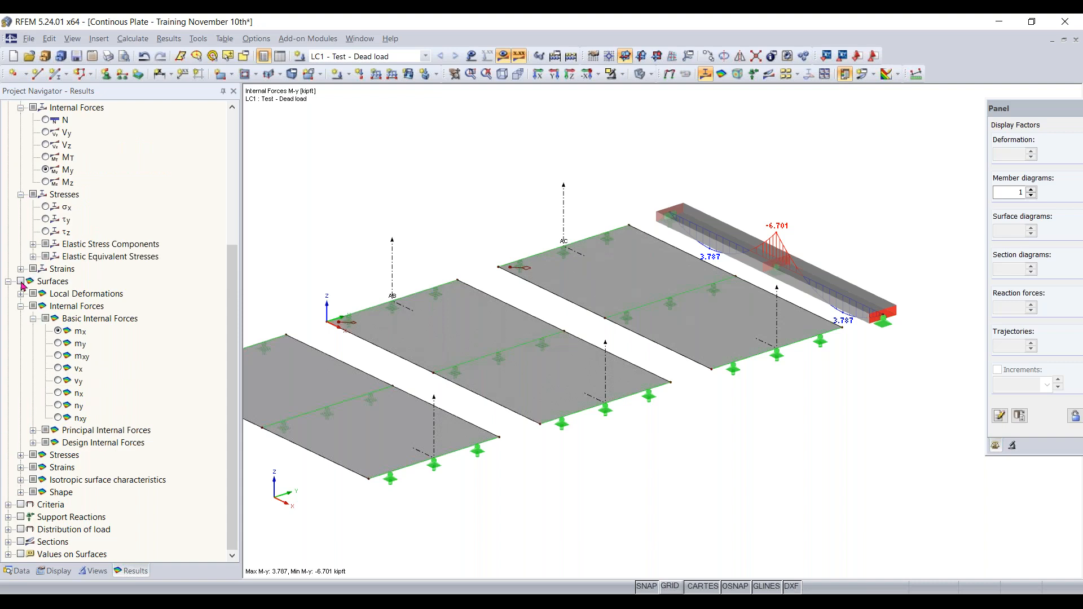
{"action": "left_click", "coordinate": [21, 281]}
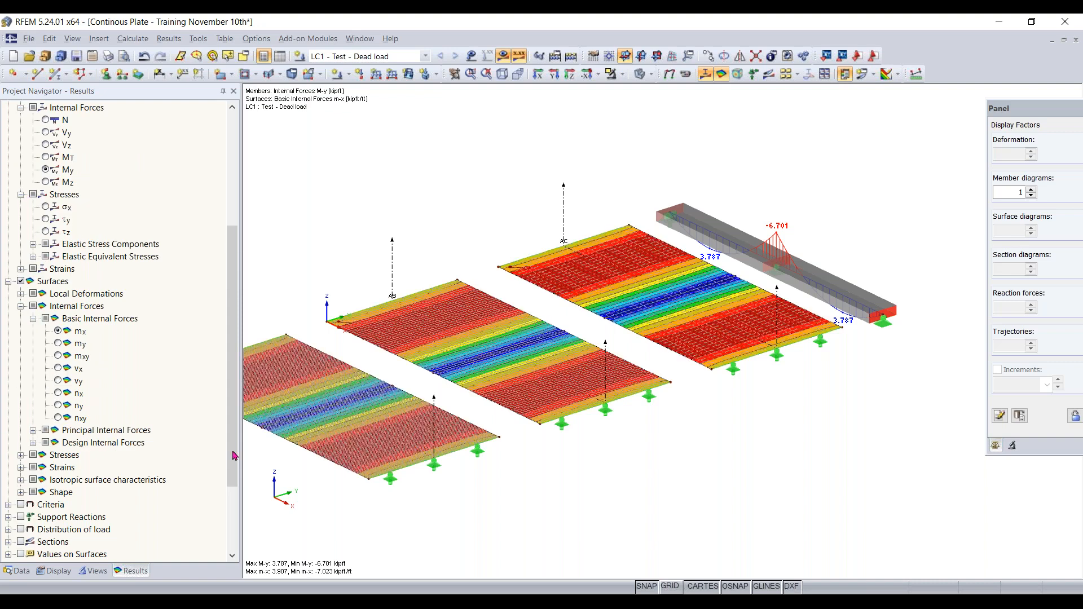
{"action": "scroll", "coordinate": [408, 433], "scroll_direction": "down", "scroll_amount": 10}
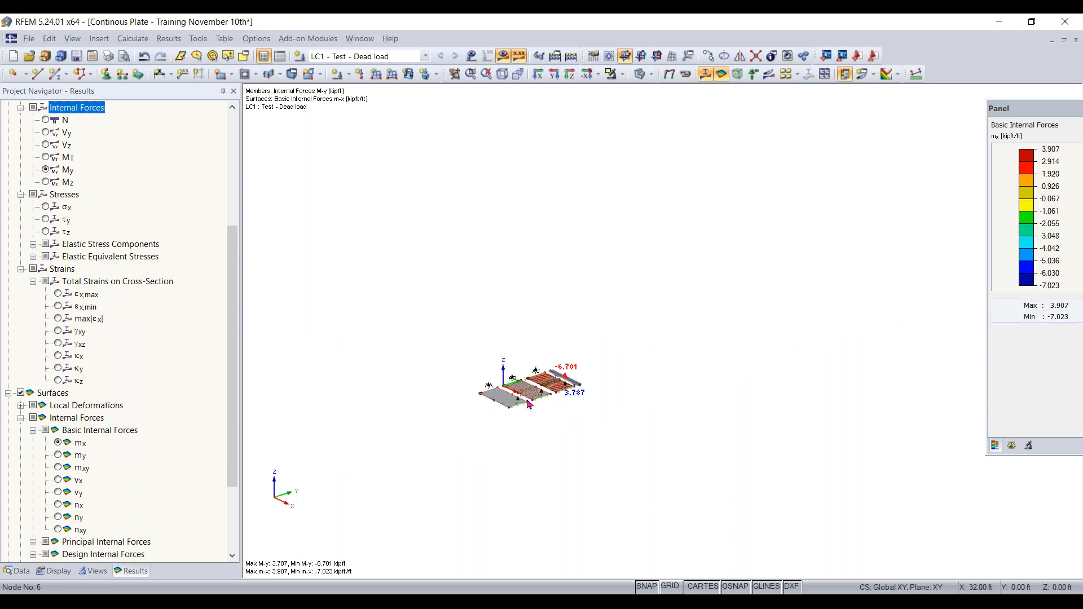
{"action": "scroll", "coordinate": [529, 404], "scroll_direction": "up", "scroll_amount": 10}
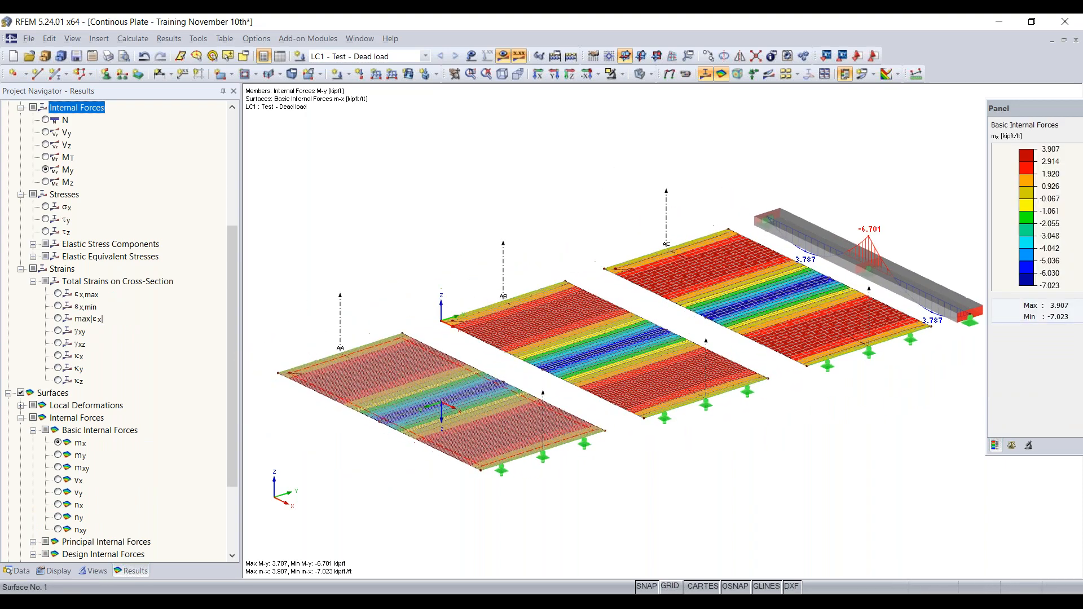
{"action": "scroll", "coordinate": [563, 437], "scroll_direction": "up", "scroll_amount": 2}
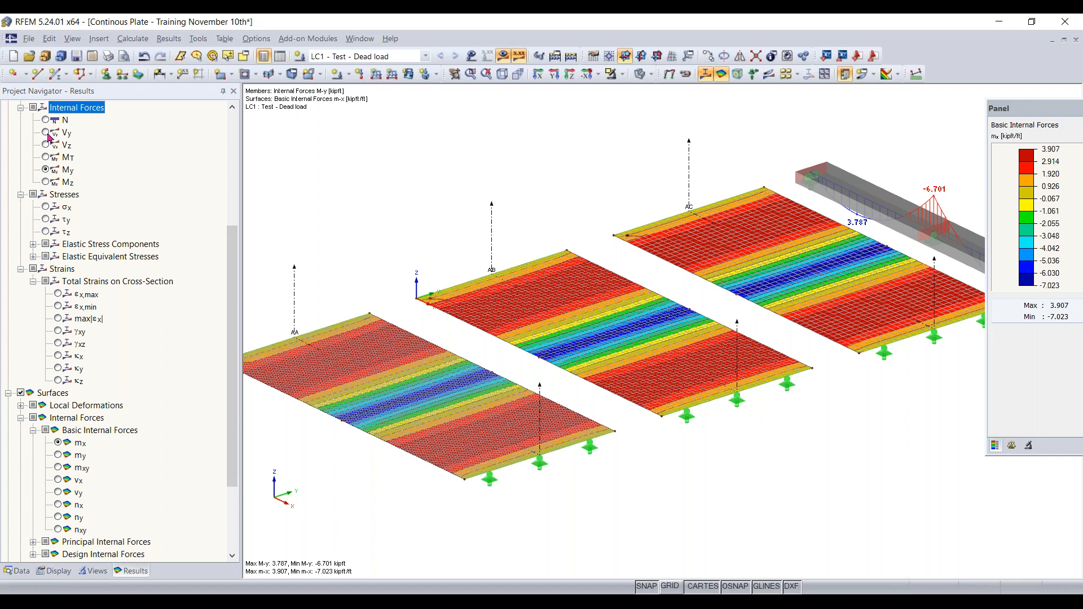
Display the result diagrams of sections AA, AB and AC and compare their moments with the beam's My diagram.
{"action": "scroll", "coordinate": [53, 147], "scroll_direction": "up", "scroll_amount": 2}
{"action": "scroll", "coordinate": [65, 271], "scroll_direction": "down", "scroll_amount": 4}
{"action": "scroll", "coordinate": [61, 321], "scroll_direction": "down", "scroll_amount": 1}
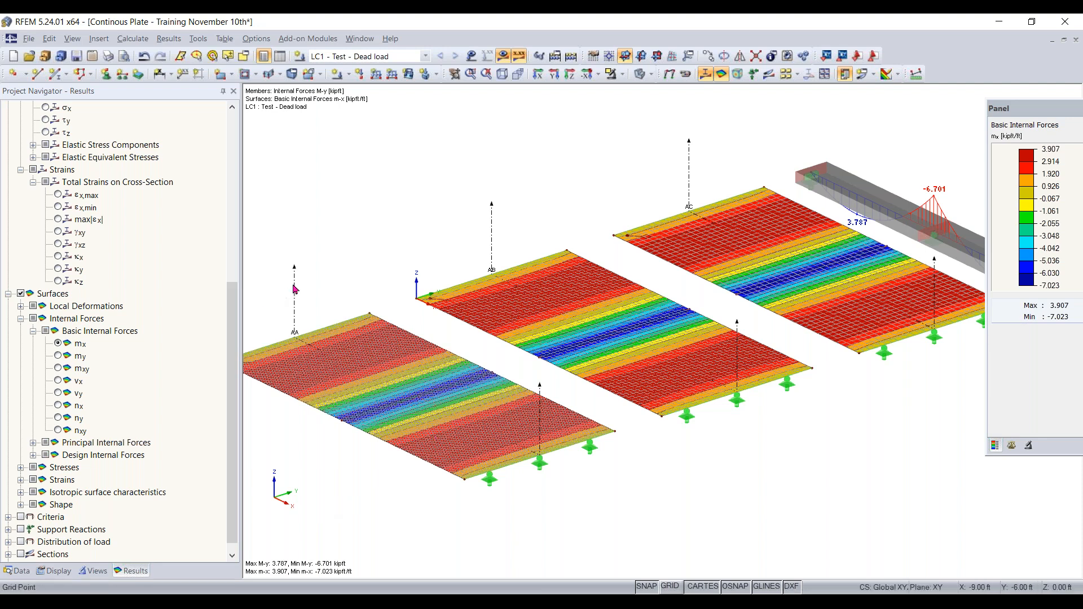
{"action": "scroll", "coordinate": [96, 308], "scroll_direction": "down", "scroll_amount": 1}
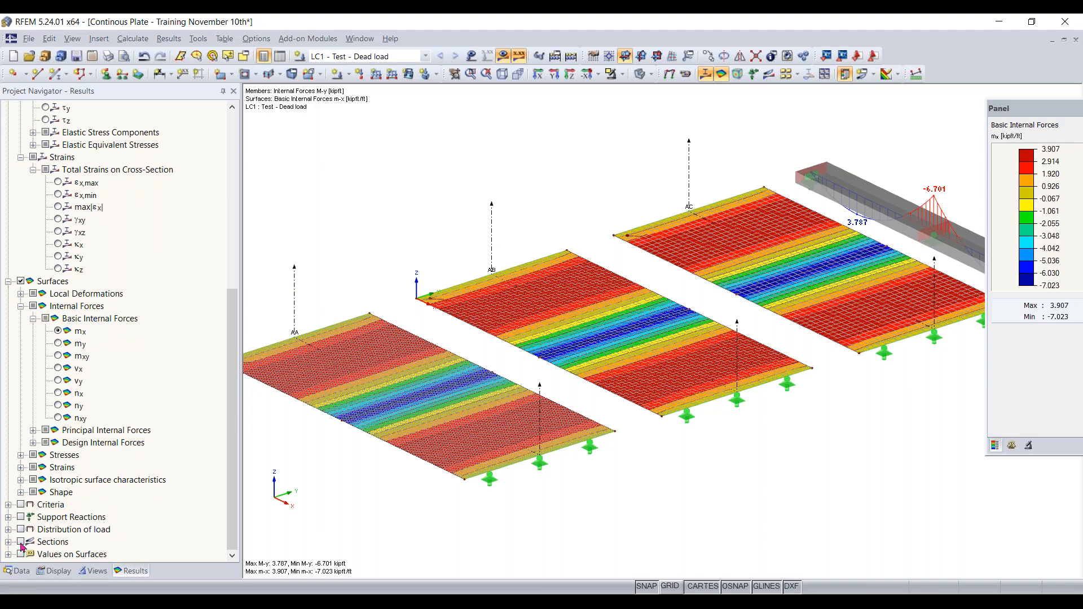
{"action": "scroll", "coordinate": [22, 546], "scroll_direction": "down", "scroll_amount": 4}
{"action": "scroll", "coordinate": [88, 495], "scroll_direction": "down", "scroll_amount": 1}
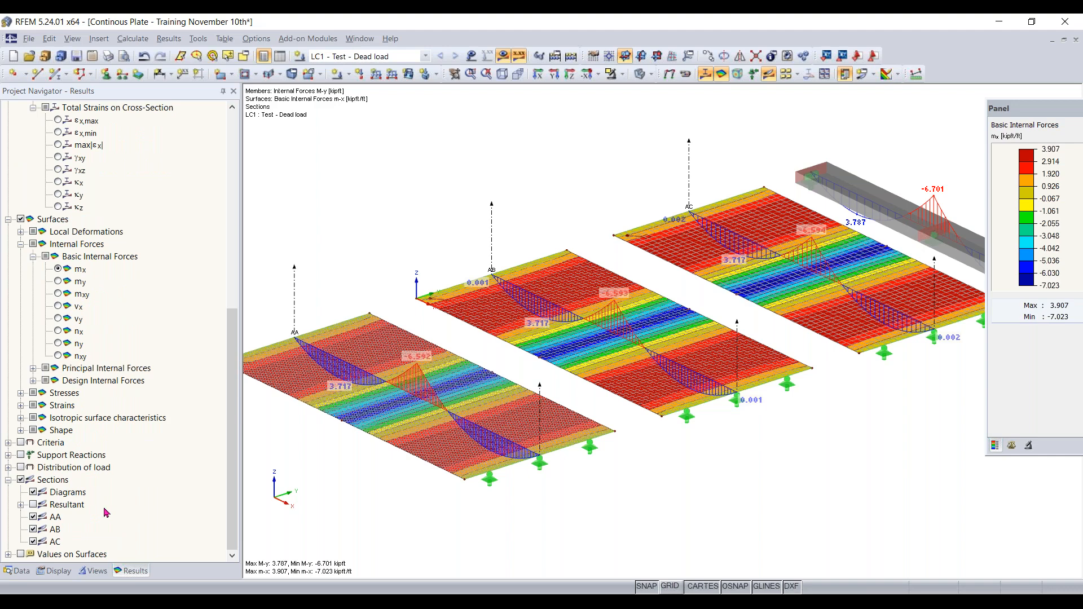
{"action": "middle_click_drag", "start_coordinate": [491, 540], "coordinate": [536, 524], "text": "ctrl"}
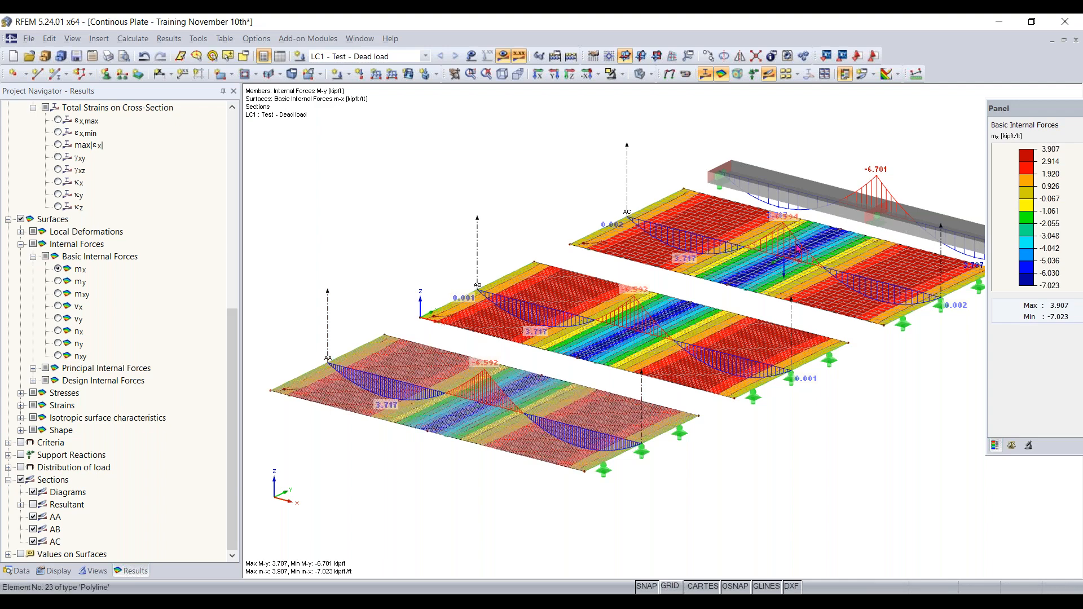
{"action": "middle_click_drag", "start_coordinate": [887, 227], "coordinate": [795, 217]}
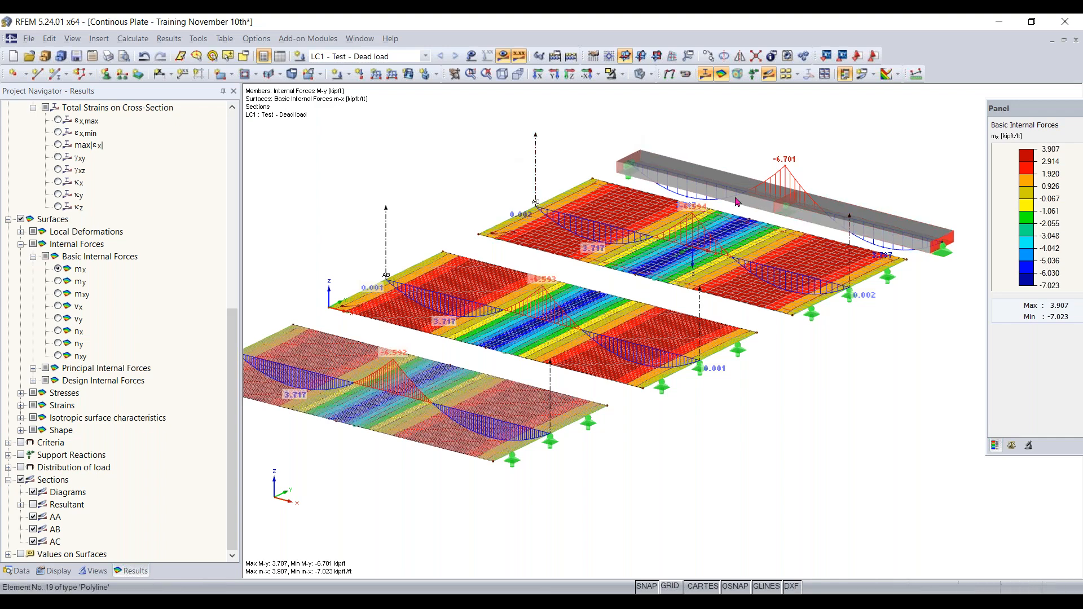
{"action": "middle_click_drag", "start_coordinate": [848, 159], "coordinate": [925, 115]}
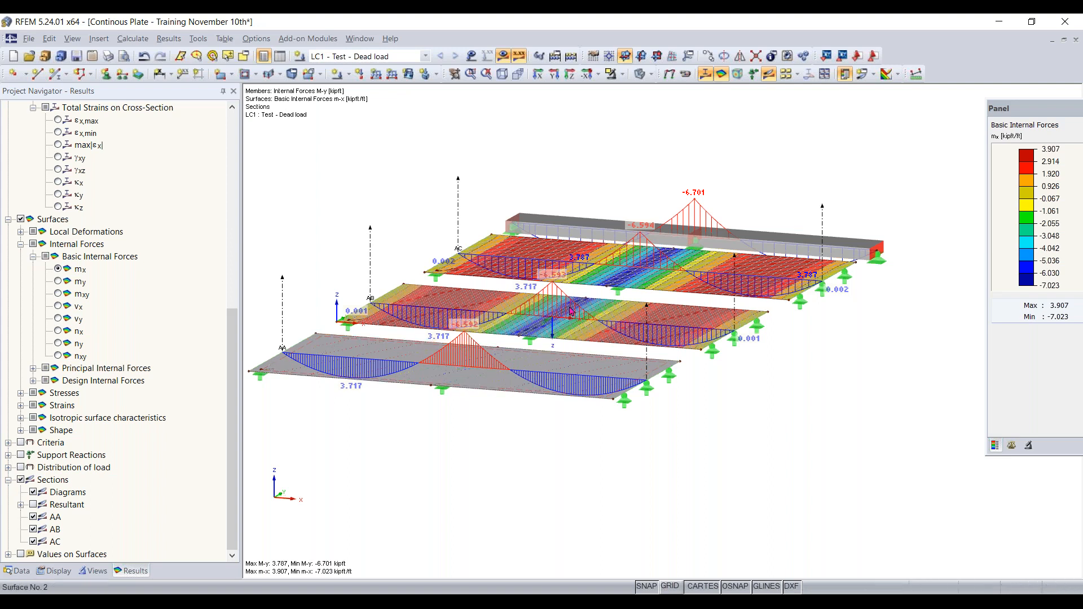
{"action": "scroll", "coordinate": [470, 335], "scroll_direction": "up", "scroll_amount": 1}
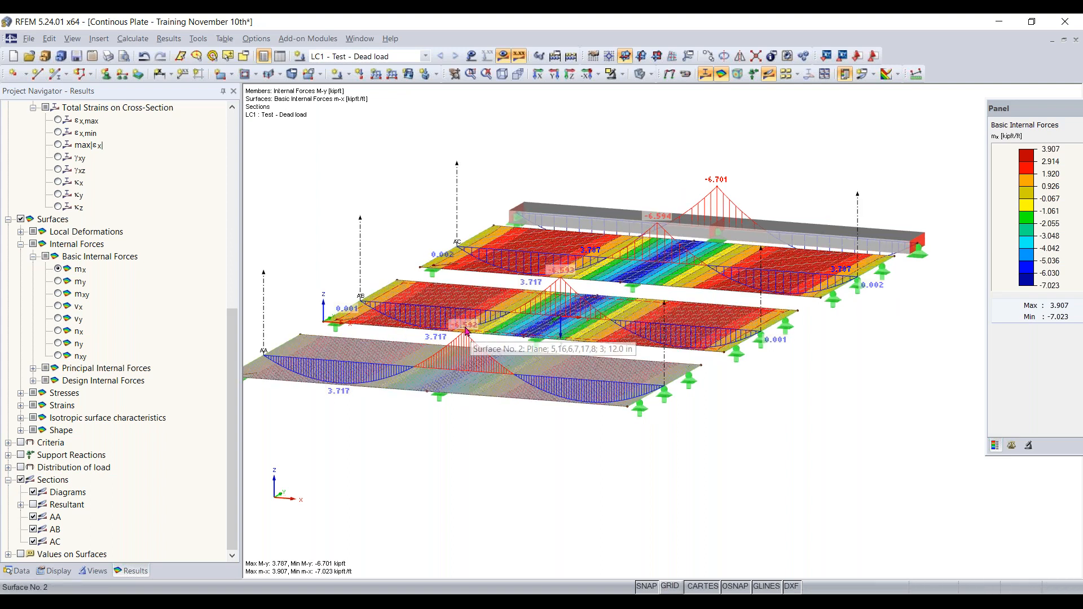
{"action": "middle_click_drag", "start_coordinate": [466, 332], "coordinate": [478, 350]}
{"action": "right_click", "coordinate": [478, 349]}
{"action": "left_click", "coordinate": [451, 348]}
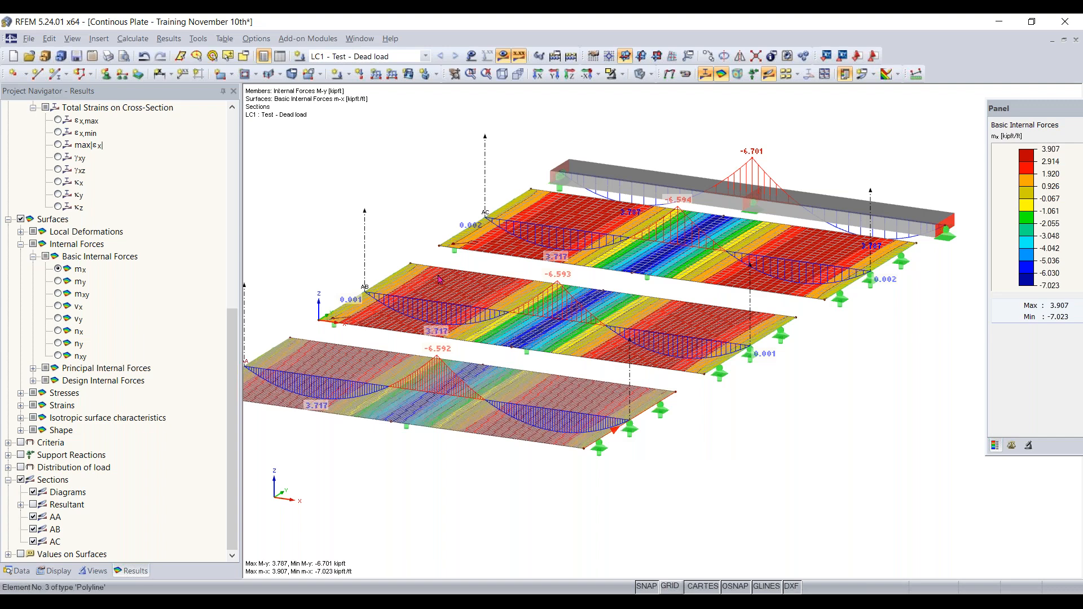
{"action": "scroll", "coordinate": [359, 201], "scroll_direction": "down", "scroll_amount": 1}
{"action": "middle_click_drag", "start_coordinate": [359, 201], "coordinate": [413, 220]}
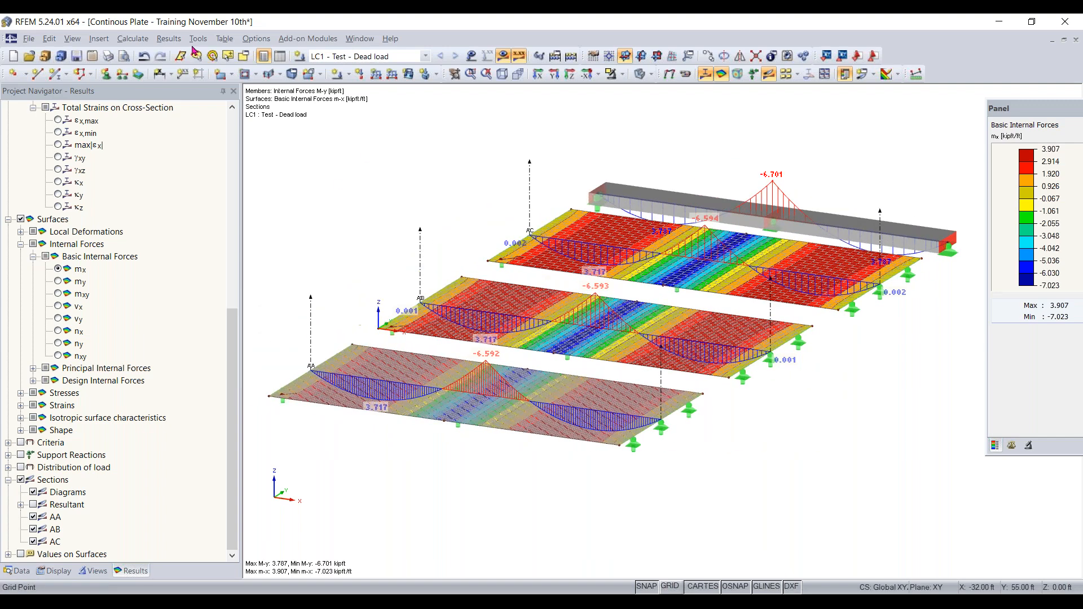
Deactivate the shear stiffness of members in the global calculation parameters, accept deleting the results, and recalculate load case LC1.
{"action": "left_click", "coordinate": [130, 40]}
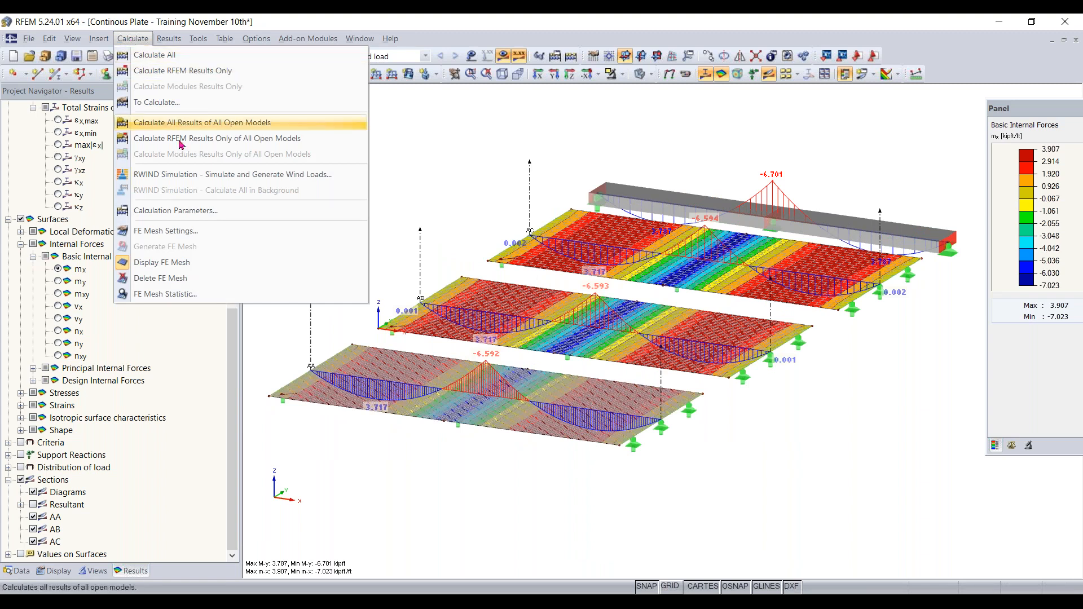
{"action": "left_click", "coordinate": [185, 216]}
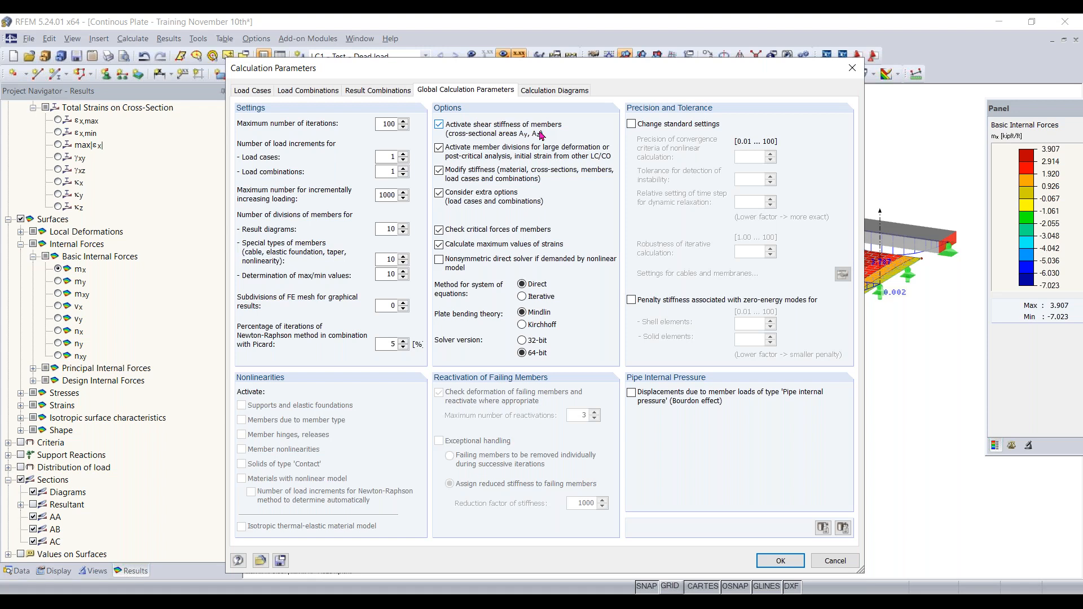
{"action": "left_click", "coordinate": [494, 130]}
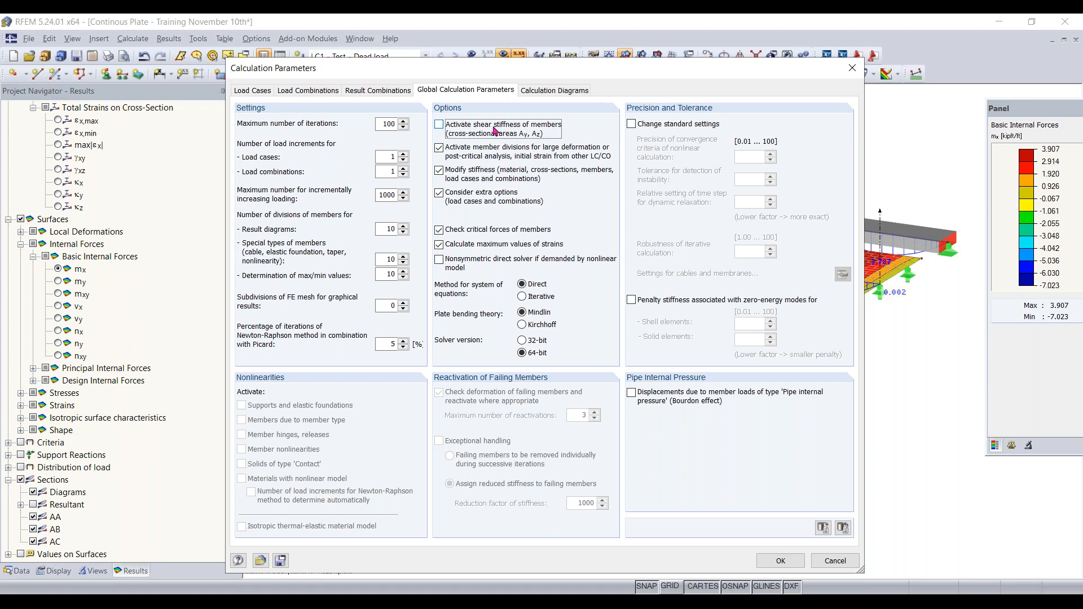
{"action": "left_click", "coordinate": [778, 561]}
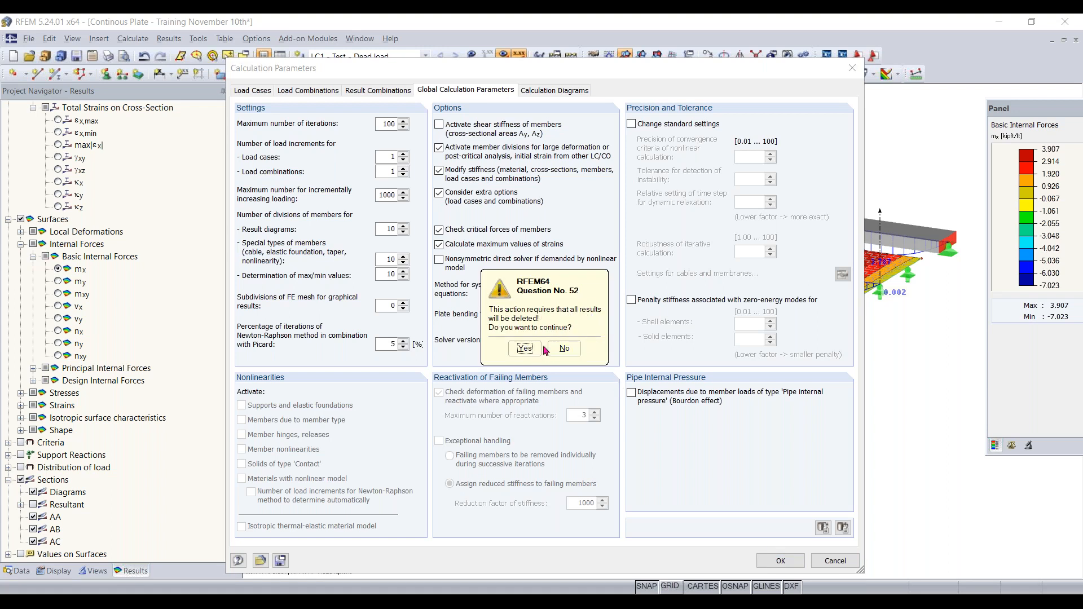
{"action": "left_click", "coordinate": [522, 348]}
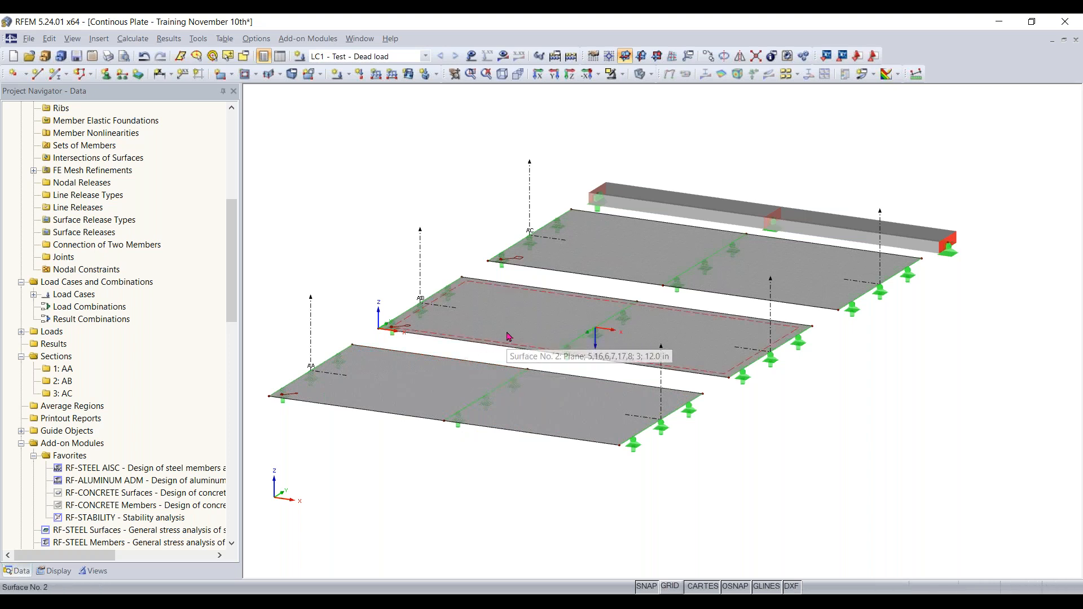
{"action": "left_click", "coordinate": [503, 56]}
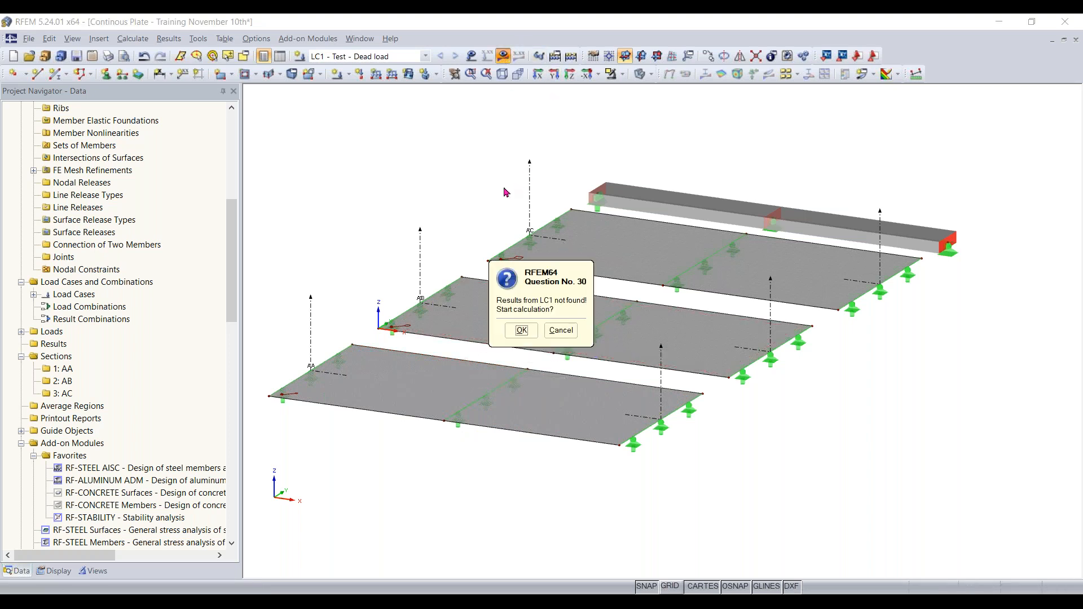
{"action": "left_click", "coordinate": [519, 331]}
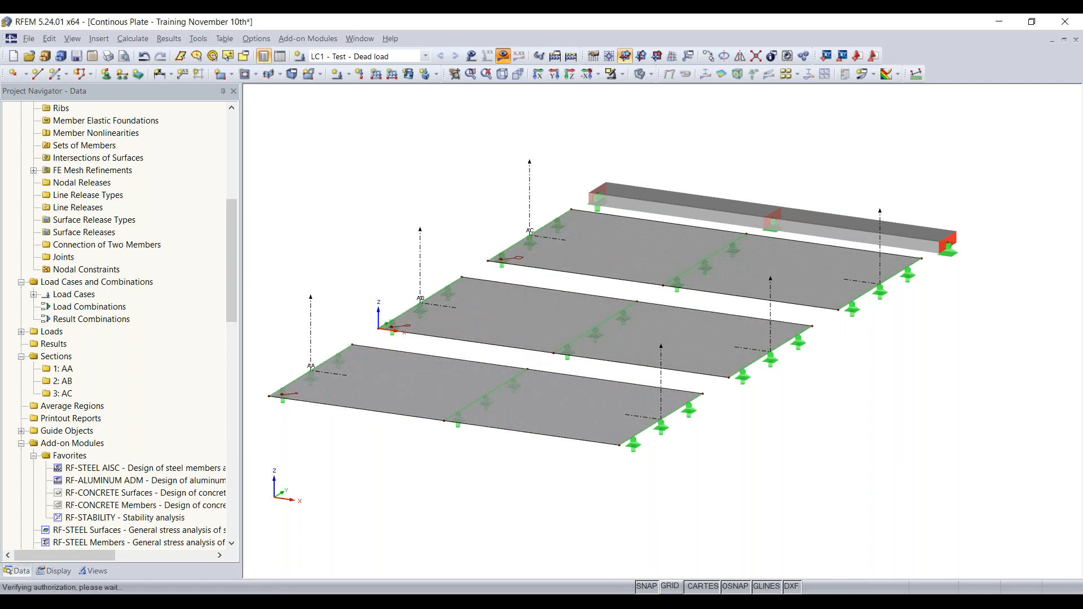
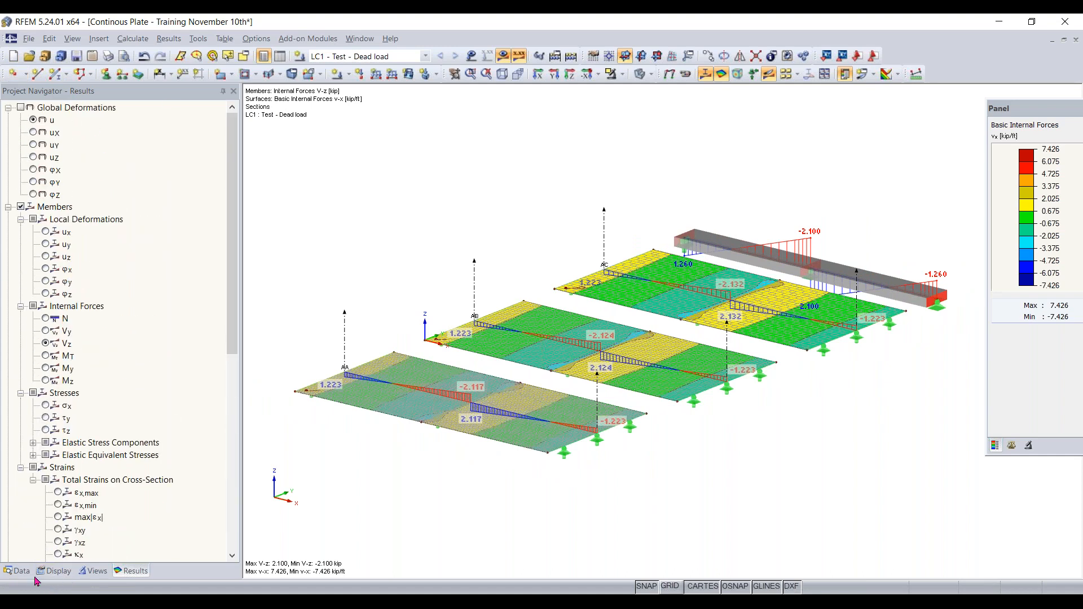
Create a new 3D model named "Euler Case 1 - Training November 10th" in the Tests project.
{"action": "left_click", "coordinate": [16, 571]}
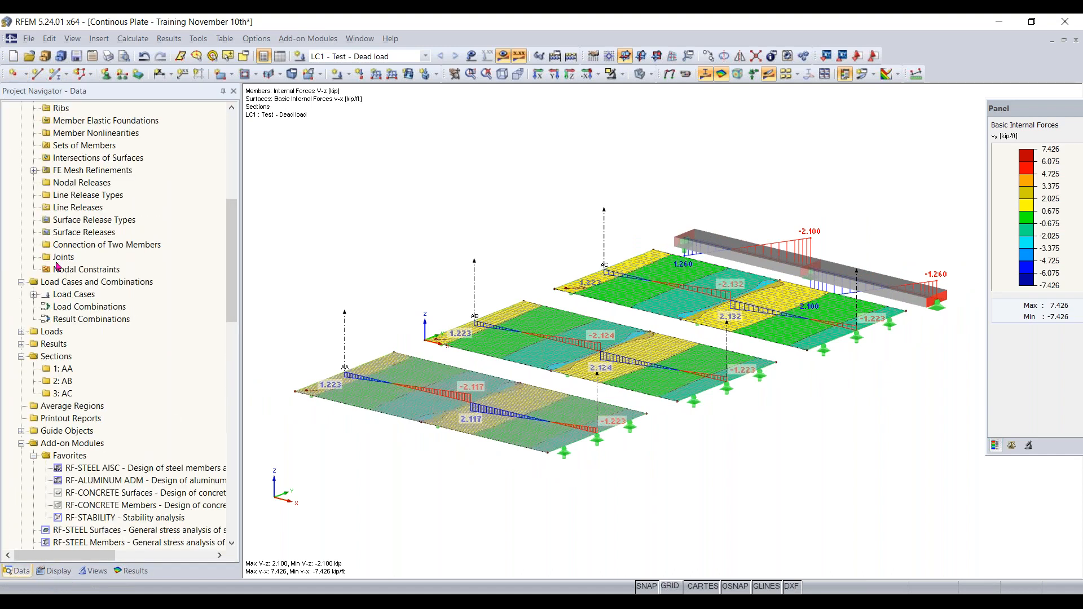
{"action": "left_click", "coordinate": [12, 61]}
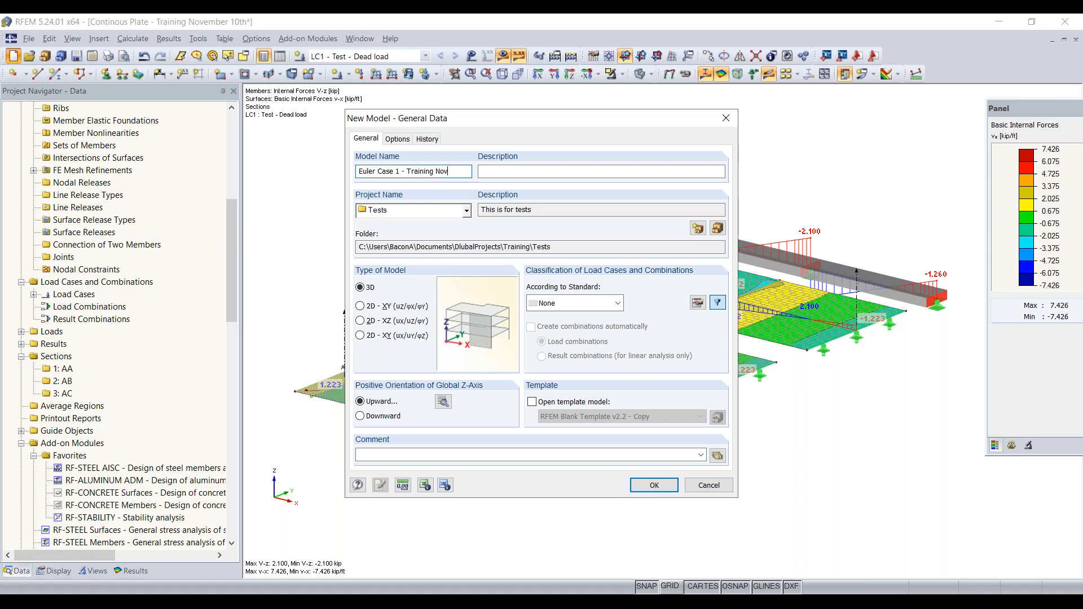
{"action": "type", "text": "r 10th"}
{"action": "left_click", "coordinate": [653, 487]}
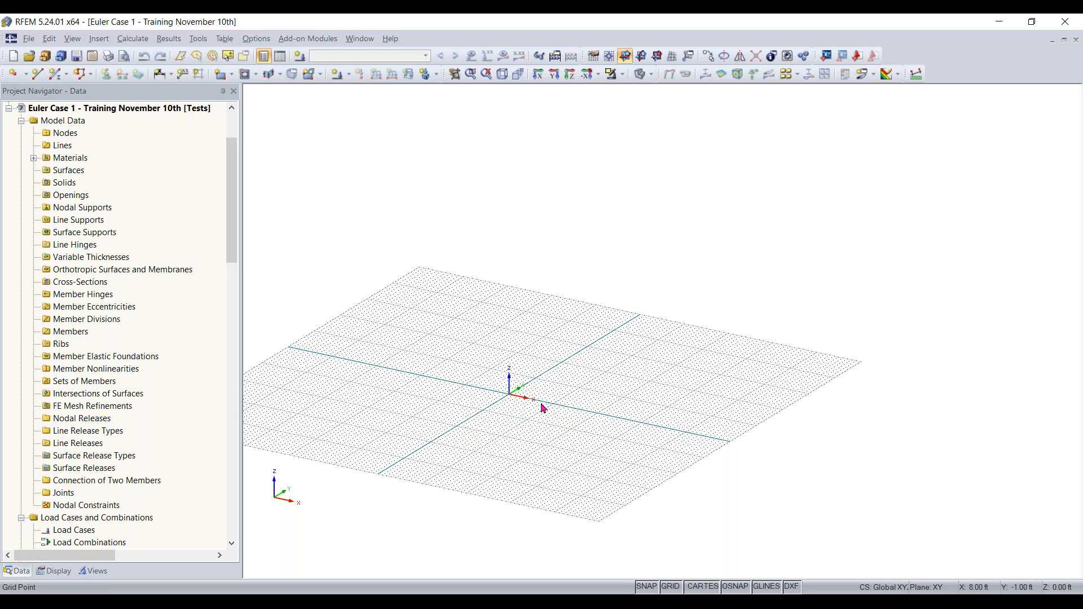
Start a new beam member and open the library of rolled I-sections for its start cross-section.
{"action": "left_click", "coordinate": [57, 77]}
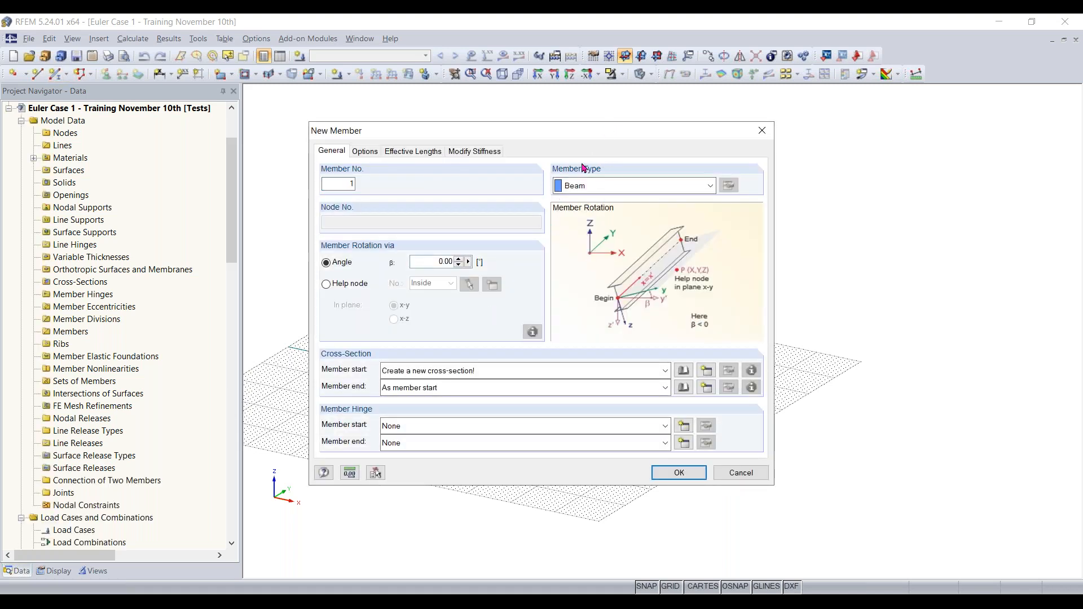
{"action": "left_click", "coordinate": [683, 371]}
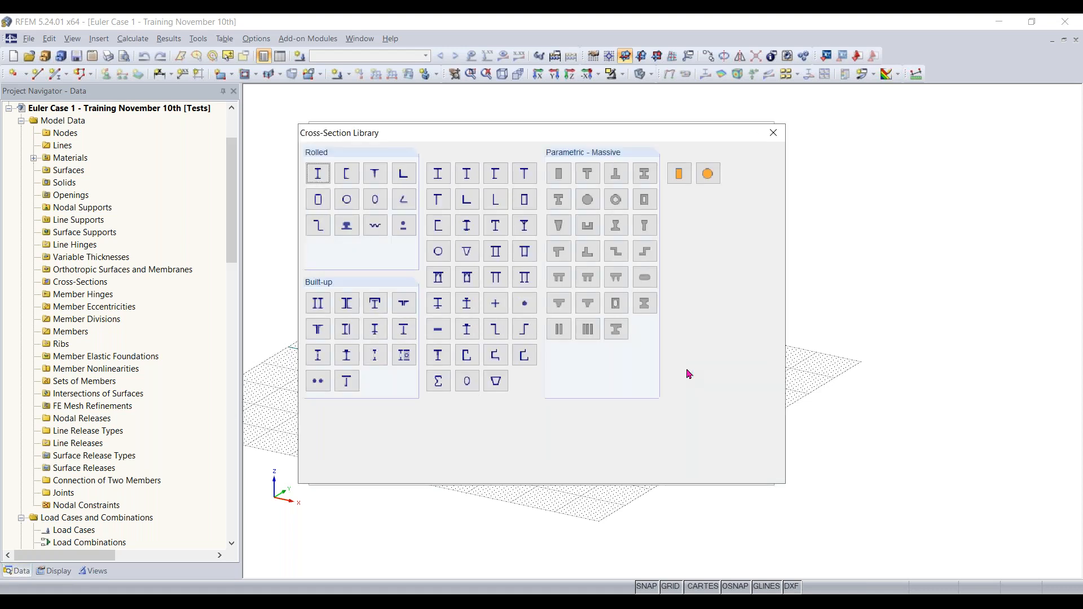
{"action": "left_click", "coordinate": [319, 175]}
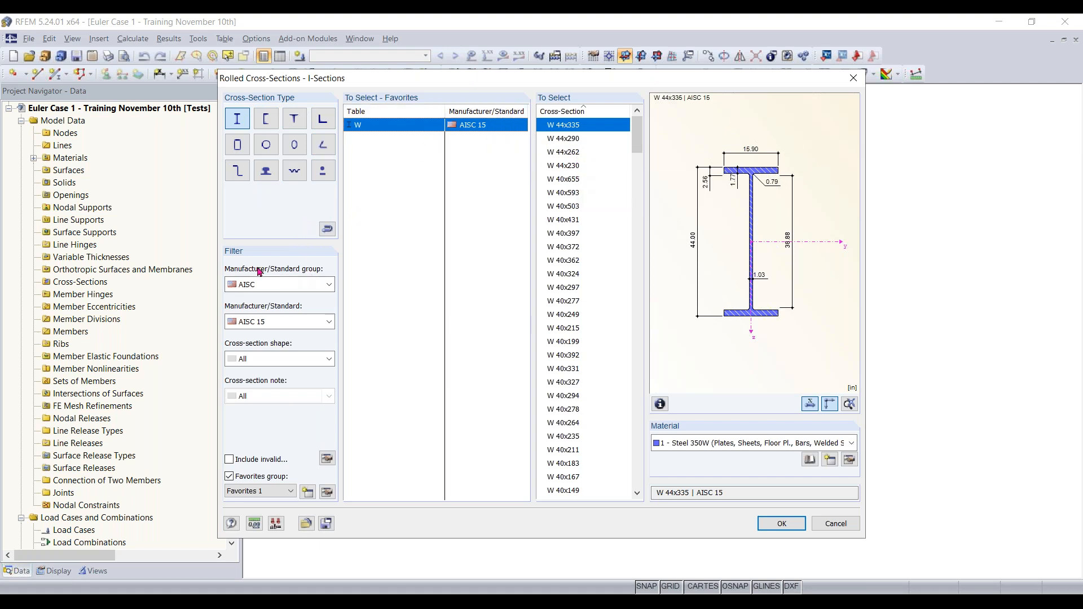
Filter the rolled cross-sections to the AISC group, standard AISC 15, and wide I-sections with parallel flanges.
{"action": "left_click", "coordinate": [291, 284]}
{"action": "scroll", "coordinate": [276, 228], "scroll_direction": "up", "scroll_amount": 1}
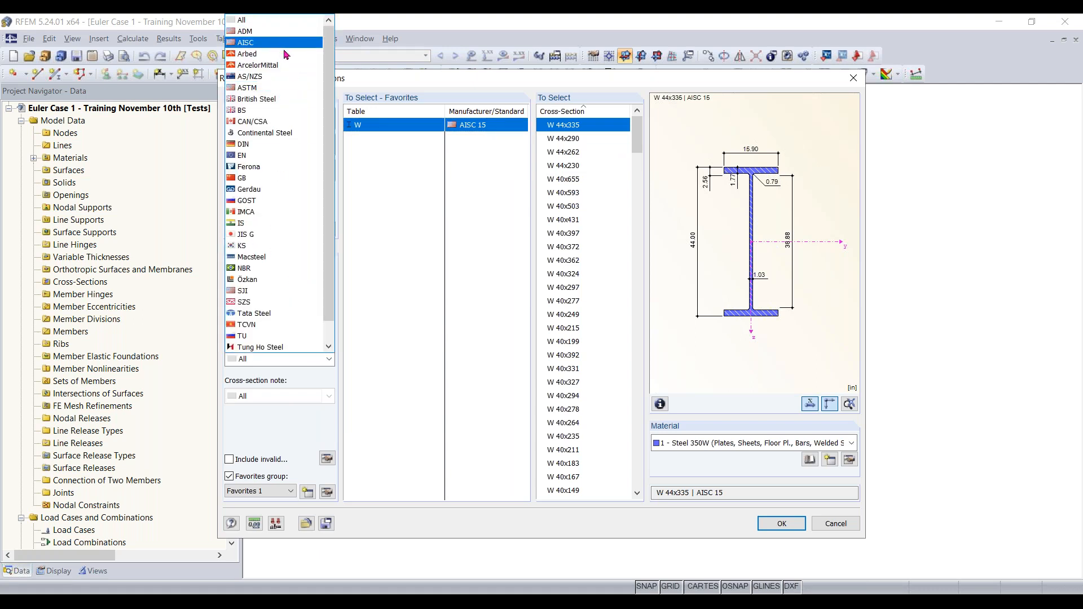
{"action": "left_click_drag", "start_coordinate": [326, 219], "coordinate": [330, 261]}
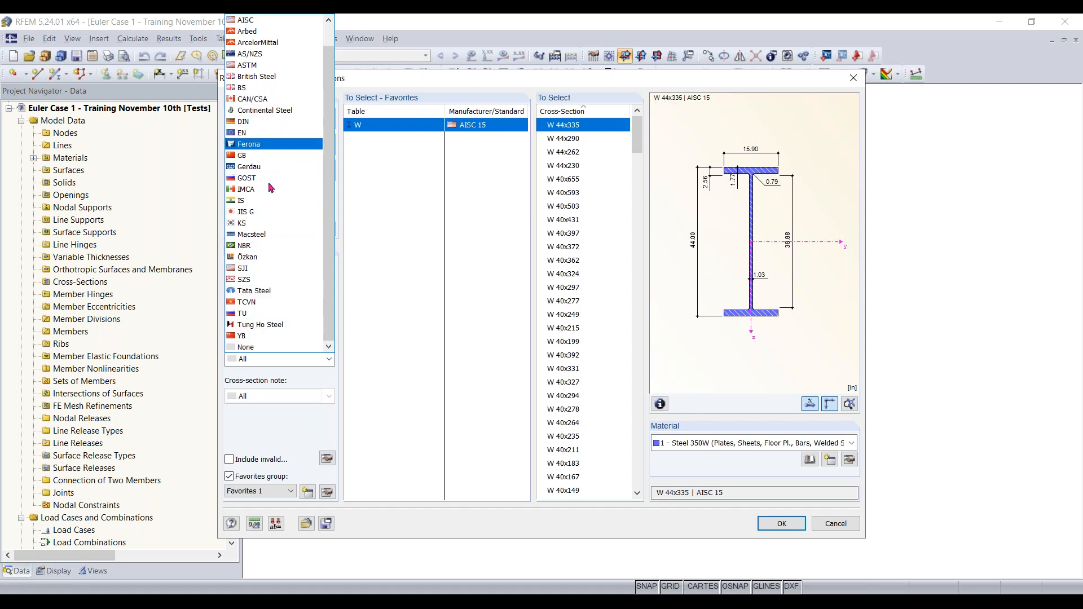
{"action": "scroll", "coordinate": [254, 93], "scroll_direction": "up", "scroll_amount": 1}
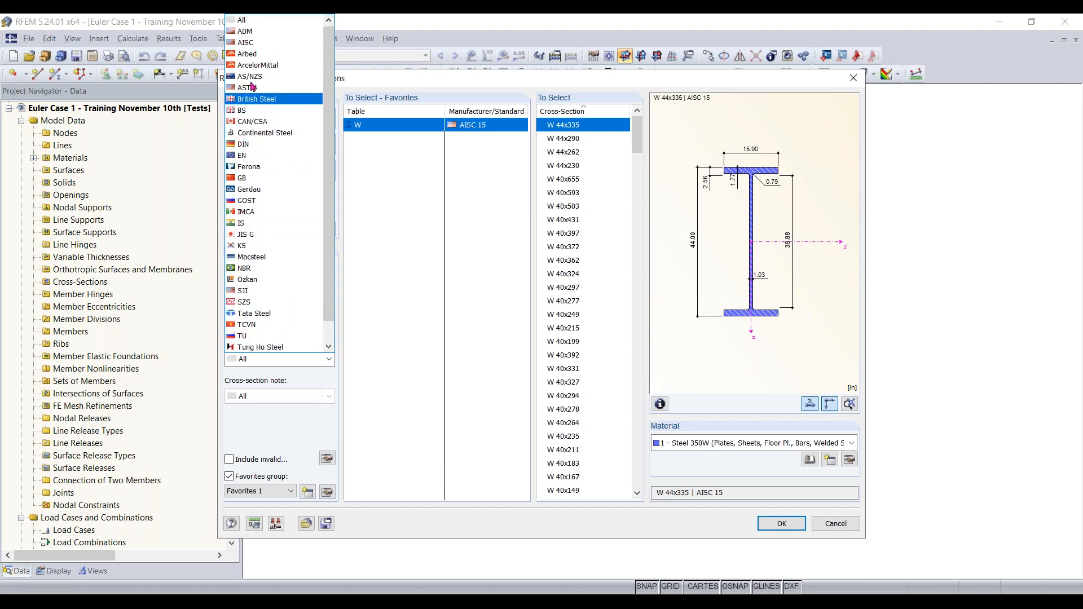
{"action": "left_click", "coordinate": [252, 44]}
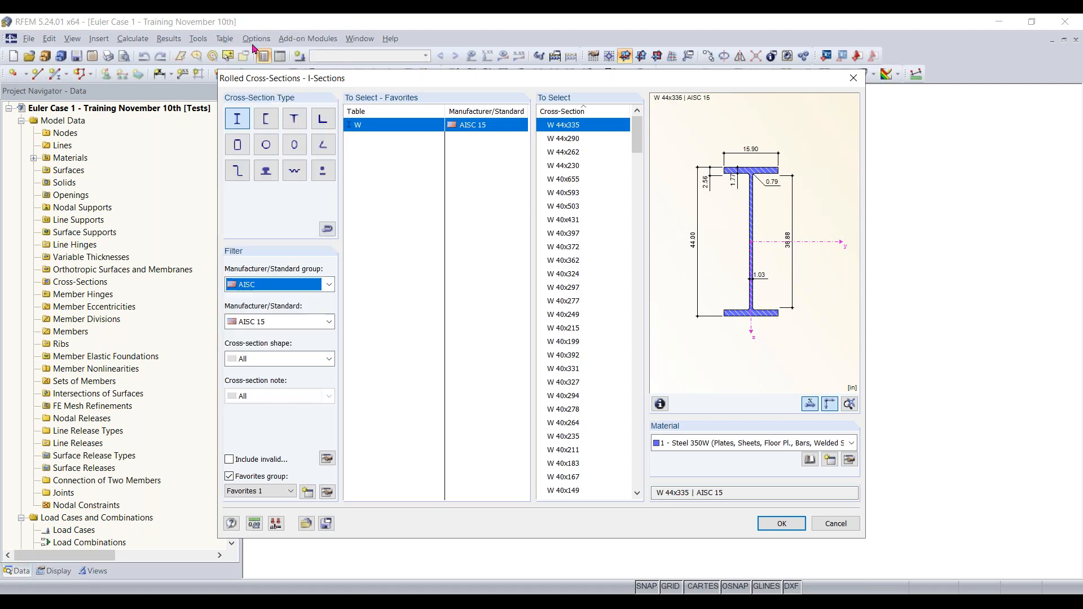
{"action": "left_click", "coordinate": [285, 323]}
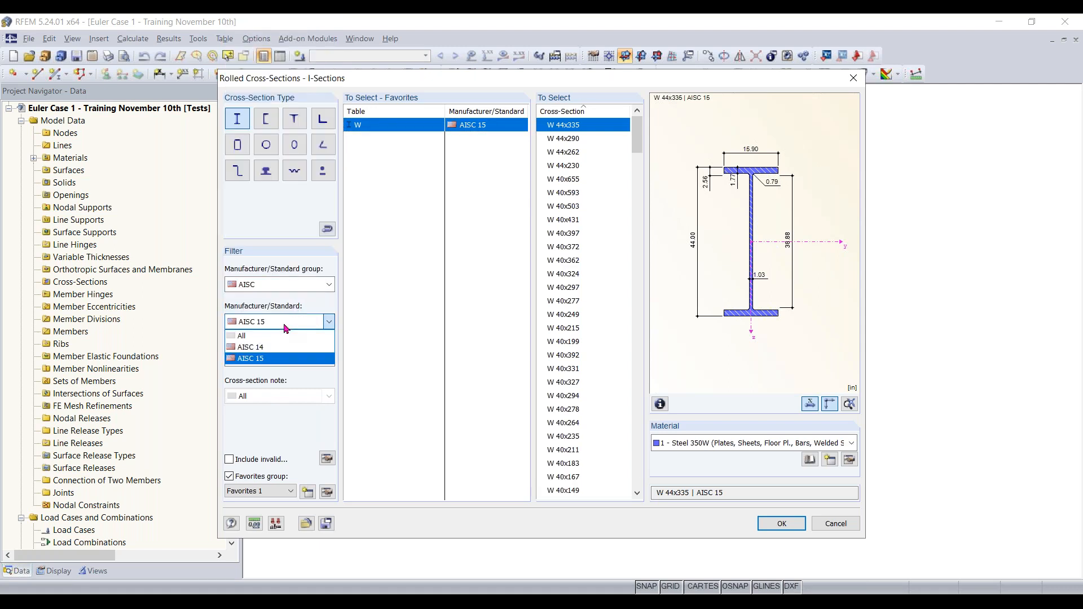
{"action": "left_click", "coordinate": [273, 359]}
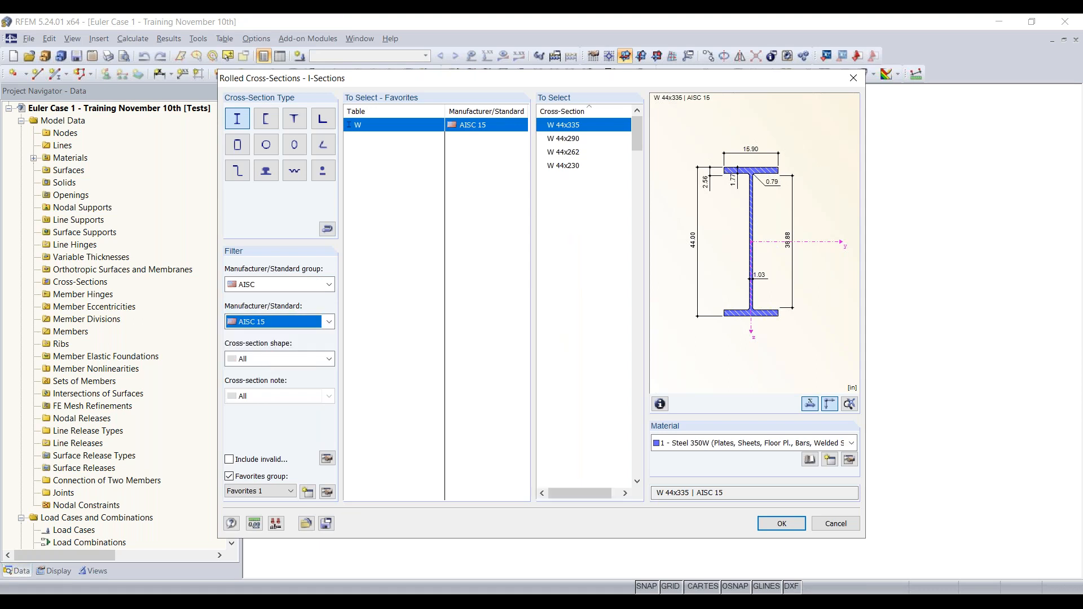
{"action": "left_click", "coordinate": [273, 361]}
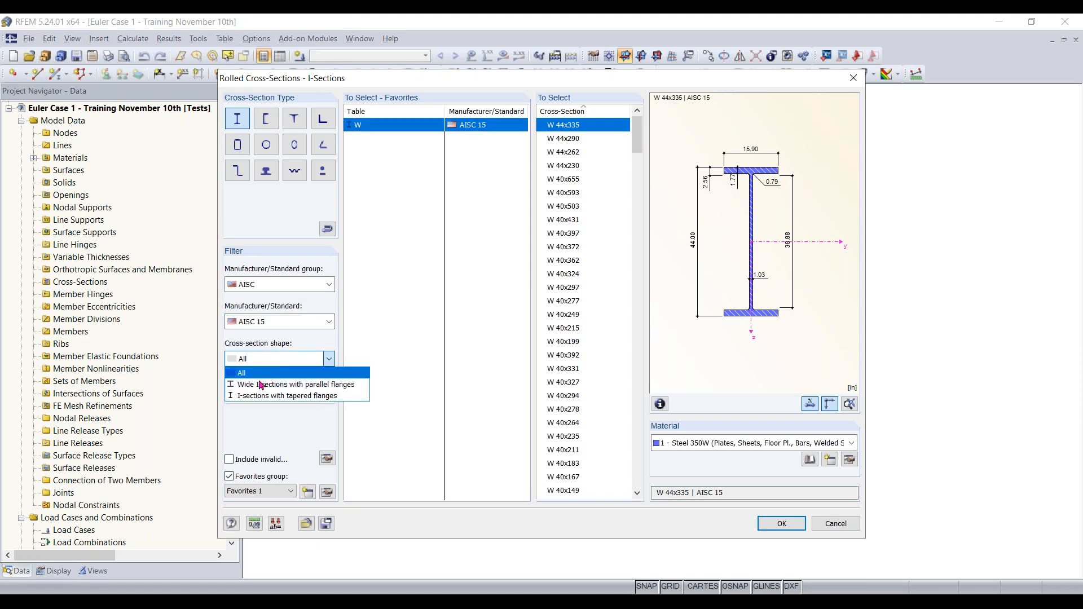
{"action": "left_click", "coordinate": [261, 385]}
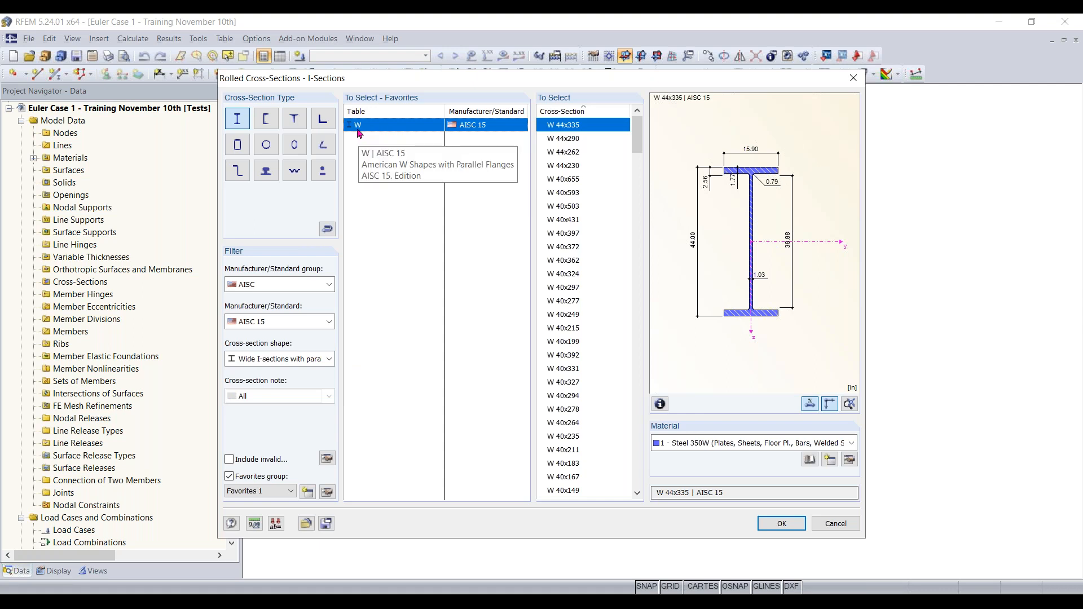
Choose W 12x35 from the AISC 15 W-shapes as the member's cross-section.
{"action": "left_click_drag", "start_coordinate": [641, 139], "coordinate": [640, 418]}
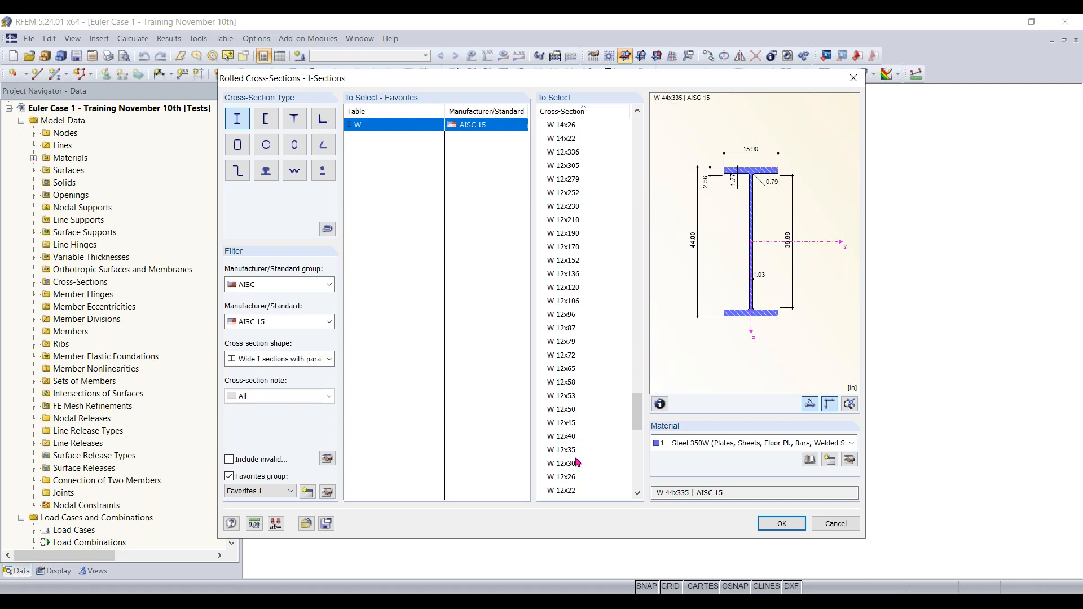
{"action": "scroll", "coordinate": [575, 462], "scroll_direction": "down", "scroll_amount": 1}
{"action": "left_click", "coordinate": [566, 426]}
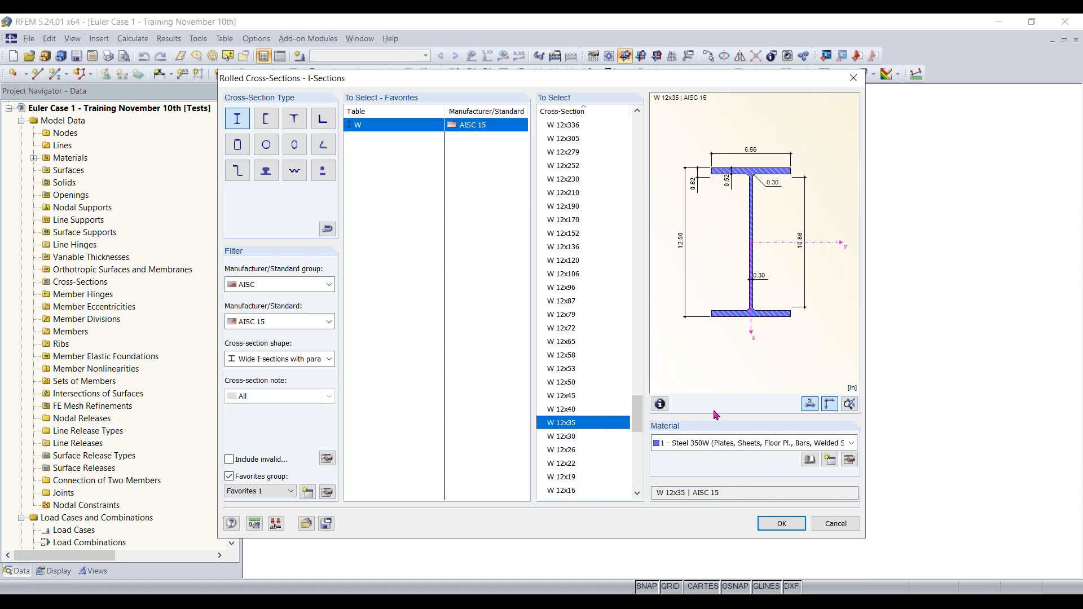
Open the material library for the cross-section and filter it to ASTM steels of standard ANSI/AISC 360-16:2016.
{"action": "left_click", "coordinate": [759, 447]}
{"action": "left_click", "coordinate": [762, 458]}
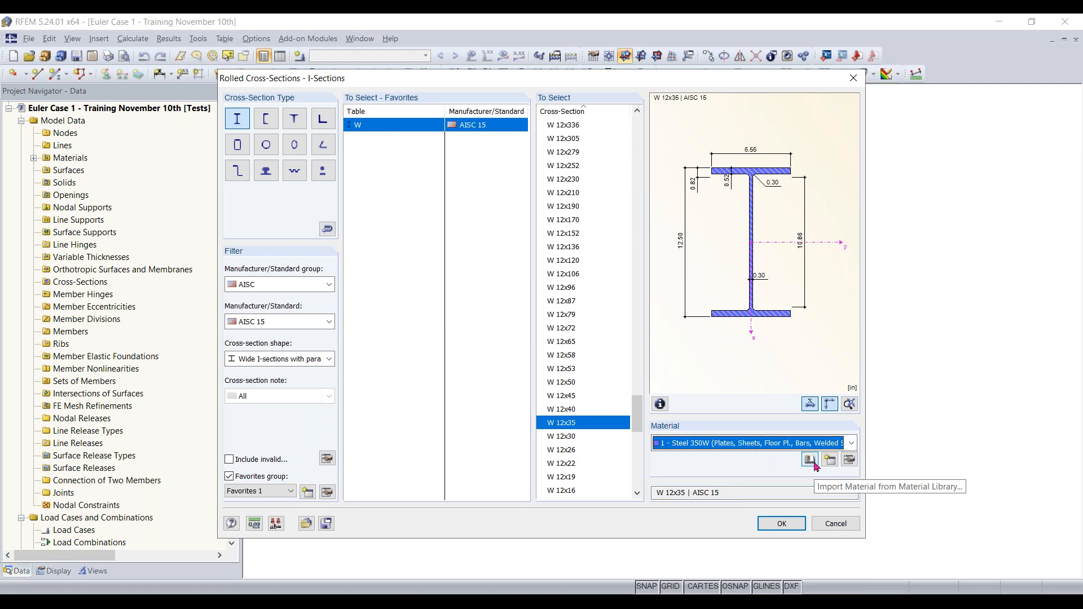
{"action": "left_click", "coordinate": [815, 464]}
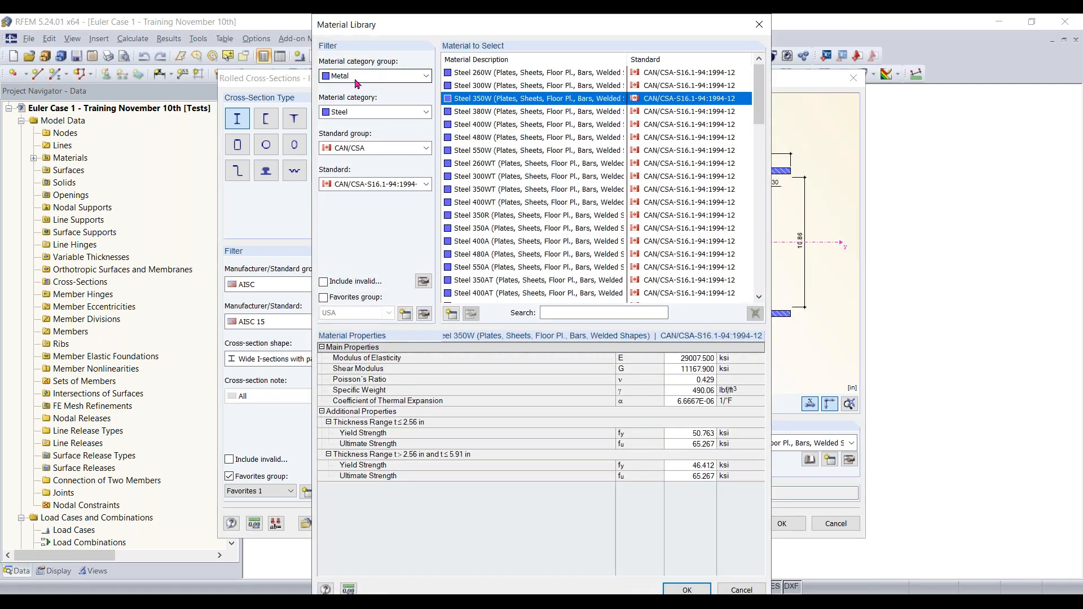
{"action": "left_click", "coordinate": [355, 111]}
{"action": "left_click", "coordinate": [355, 112]}
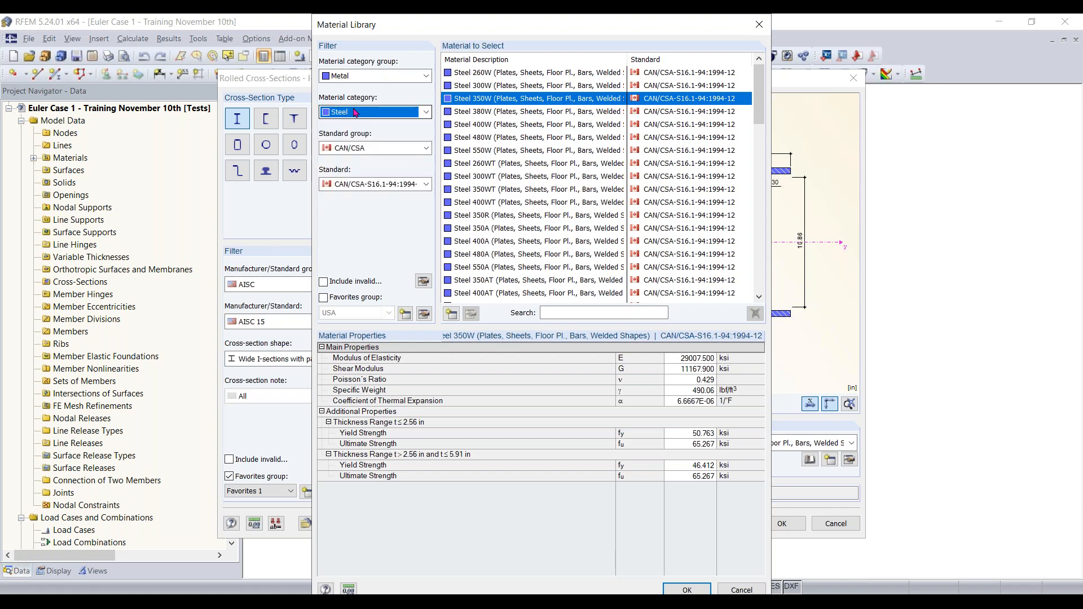
{"action": "left_click", "coordinate": [355, 148]}
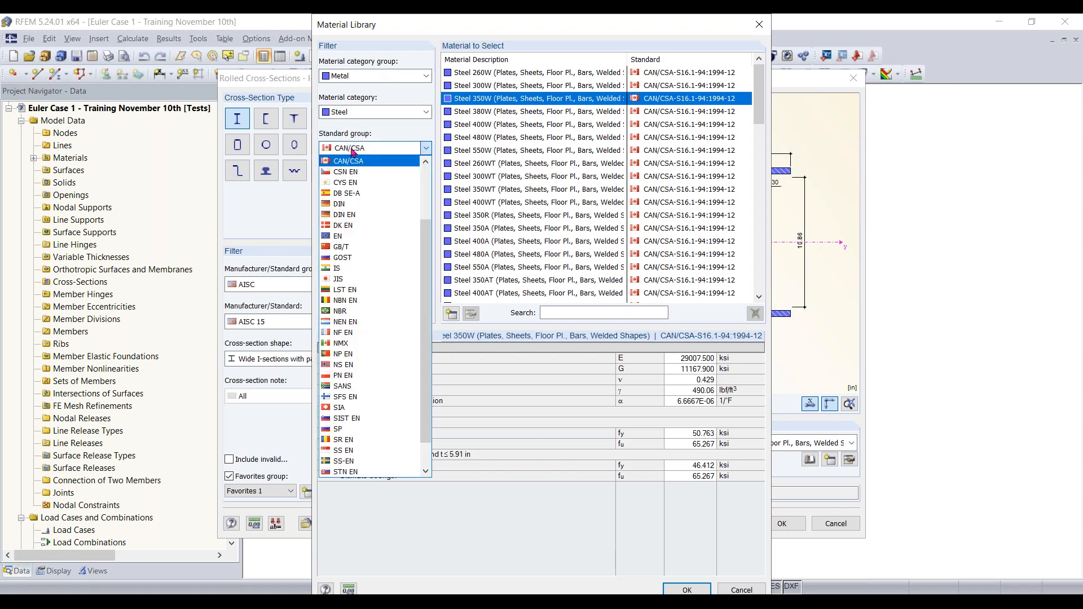
{"action": "scroll", "coordinate": [361, 210], "scroll_direction": "up", "scroll_amount": 3}
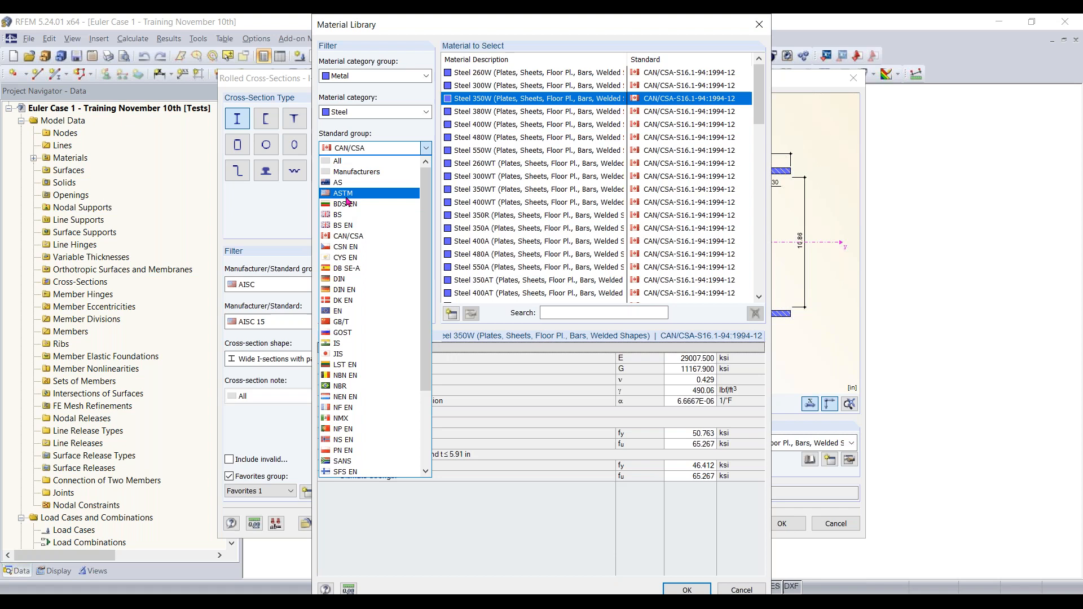
{"action": "left_click", "coordinate": [359, 192]}
{"action": "left_click", "coordinate": [360, 184]}
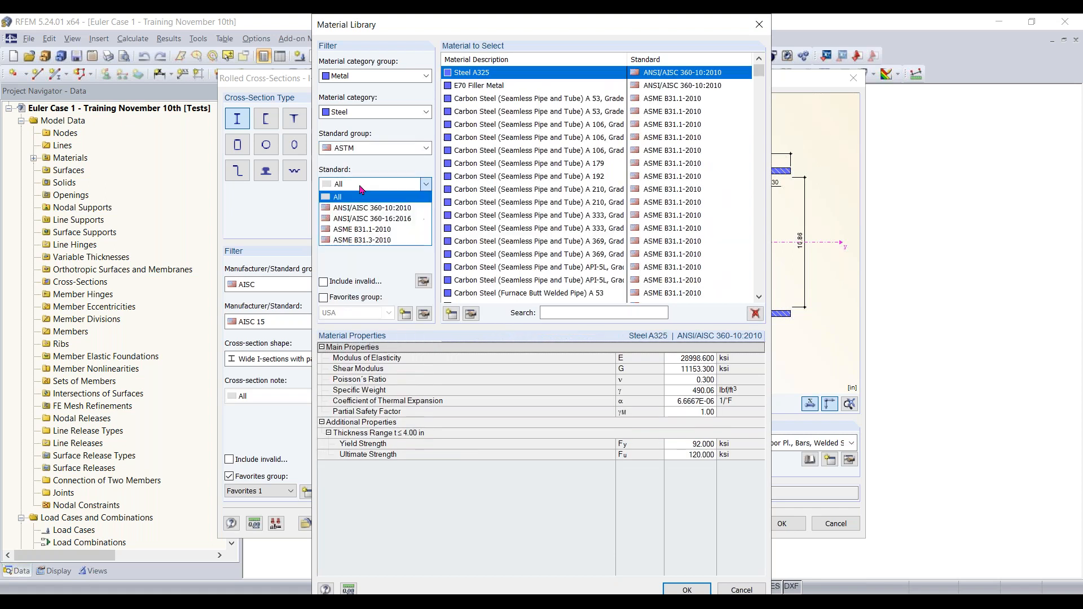
{"action": "left_click", "coordinate": [372, 221]}
Assign Steel A992 as the material of the W 12x35 cross-section.
{"action": "scroll", "coordinate": [550, 173], "scroll_direction": "down", "scroll_amount": 3}
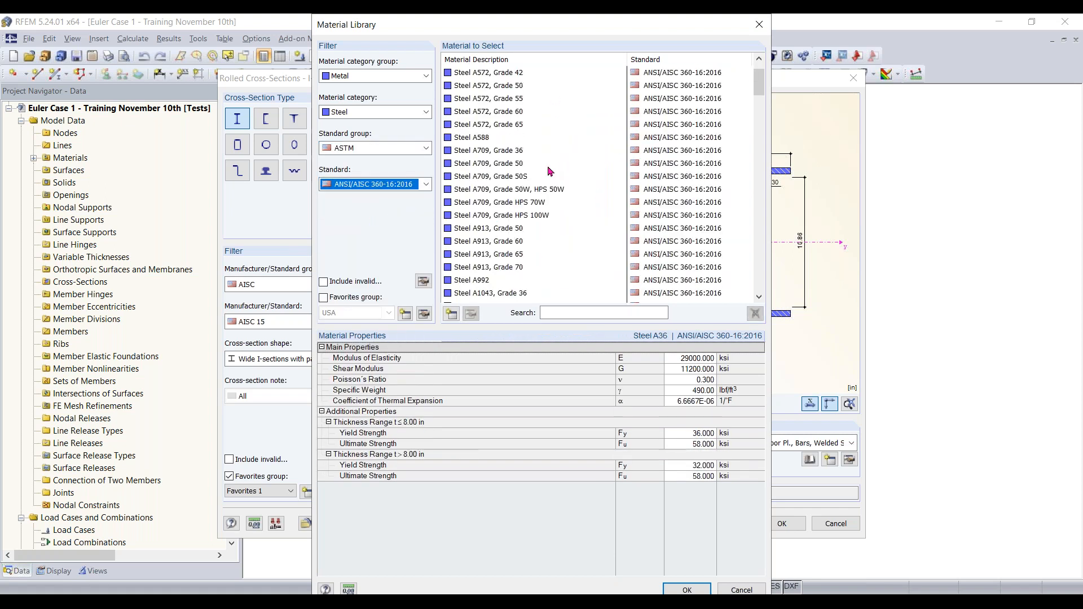
{"action": "left_click", "coordinate": [475, 190]}
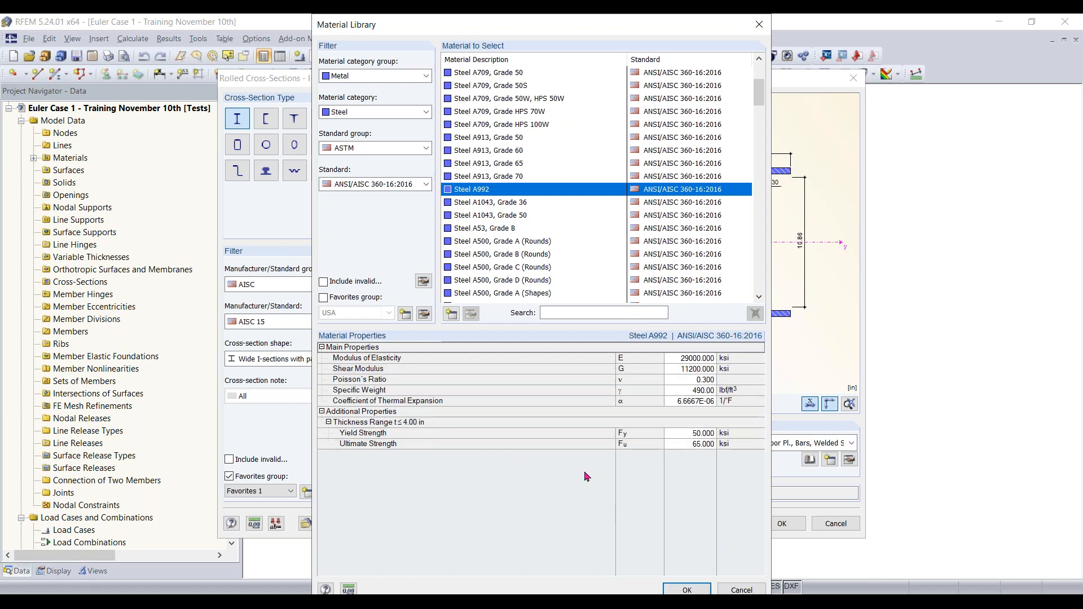
{"action": "left_click", "coordinate": [690, 590]}
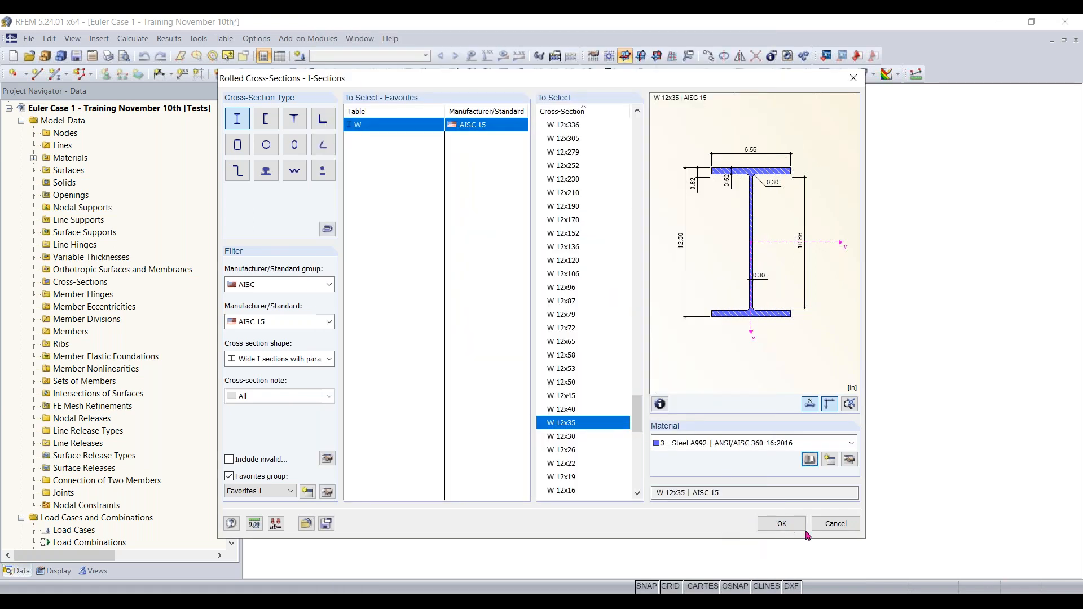
Accept the W 12x35 cross-section for the member start and examine its cross-section property values.
{"action": "left_click", "coordinate": [781, 523]}
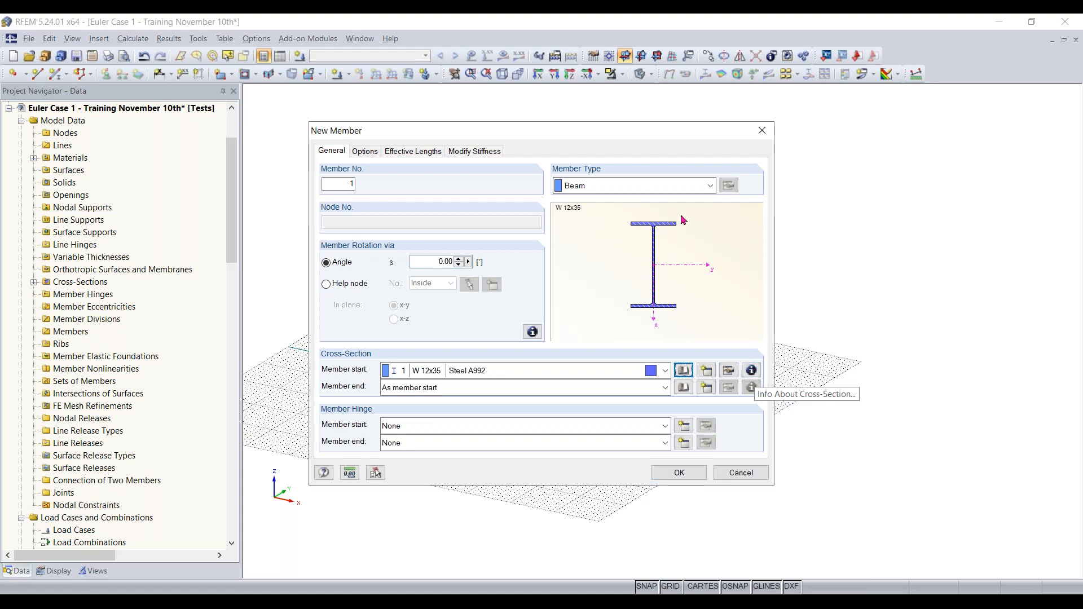
{"action": "left_click", "coordinate": [751, 371]}
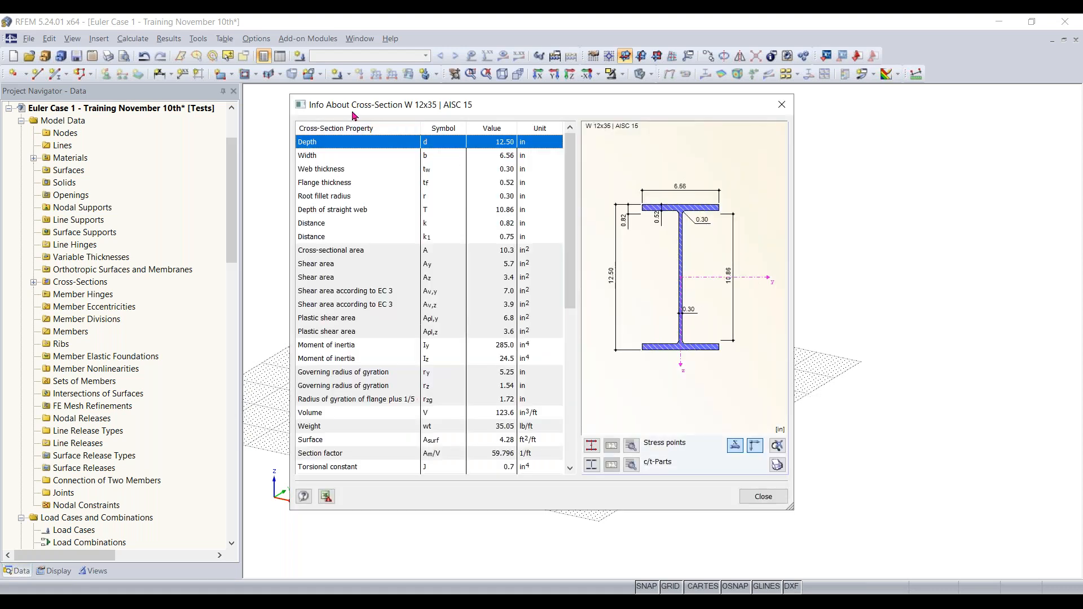
{"action": "mouse_move", "coordinate": [570, 172]}
{"action": "left_mouse_down"}
{"action": "mouse_move", "coordinate": [570, 355]}
{"action": "mouse_move", "coordinate": [569, 175]}
{"action": "left_mouse_up"}
{"action": "left_click", "coordinate": [404, 147]}
{"action": "scroll", "coordinate": [389, 327], "scroll_direction": "down", "scroll_amount": 1}
{"action": "scroll", "coordinate": [393, 334], "scroll_direction": "down", "scroll_amount": 2}
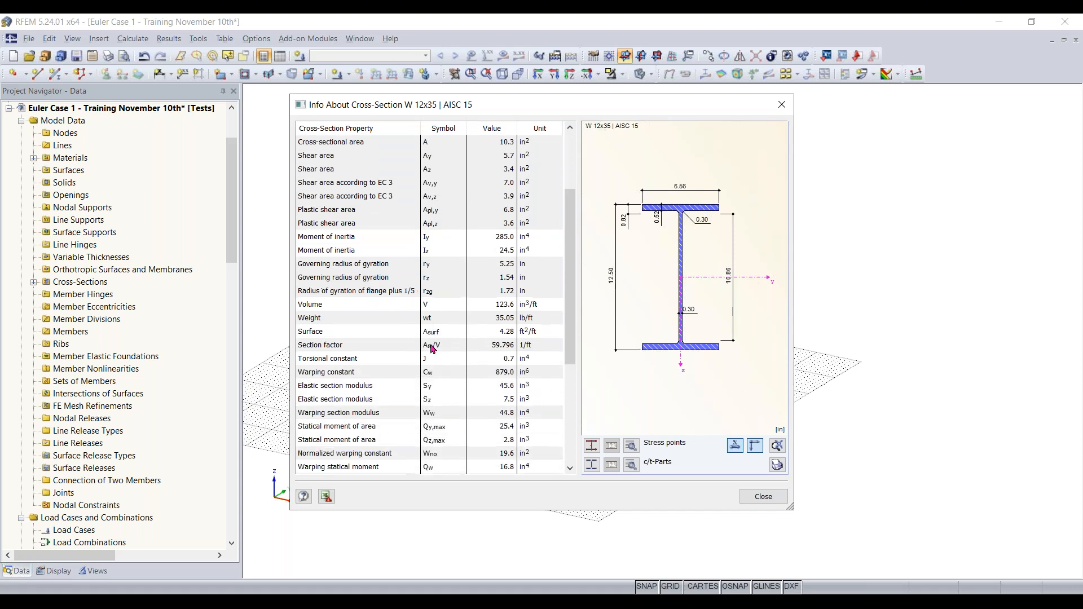
{"action": "scroll", "coordinate": [364, 229], "scroll_direction": "up", "scroll_amount": 5}
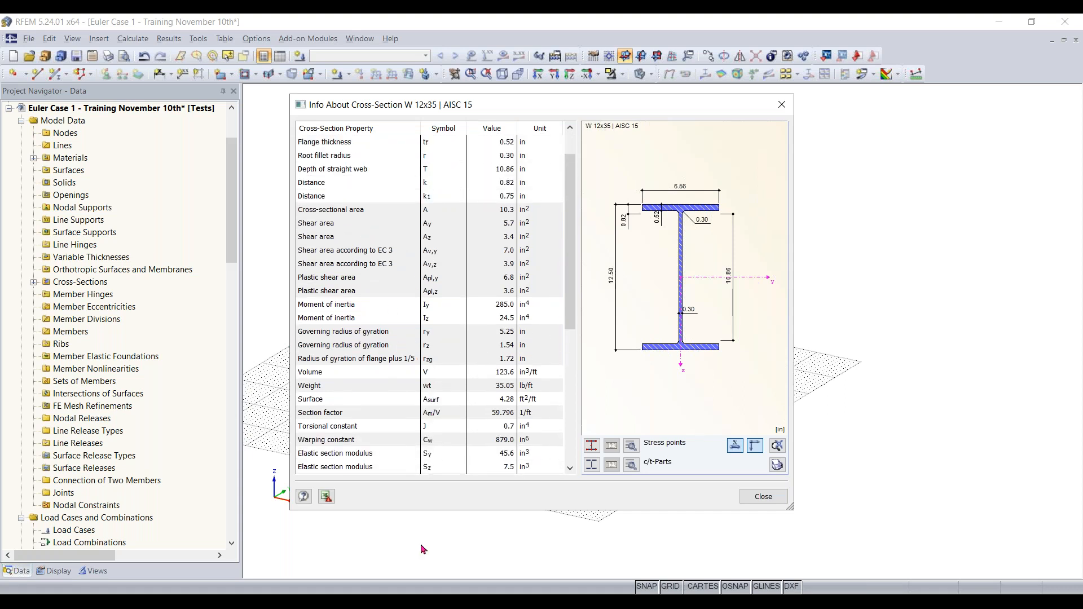
{"action": "left_click", "coordinate": [762, 499]}
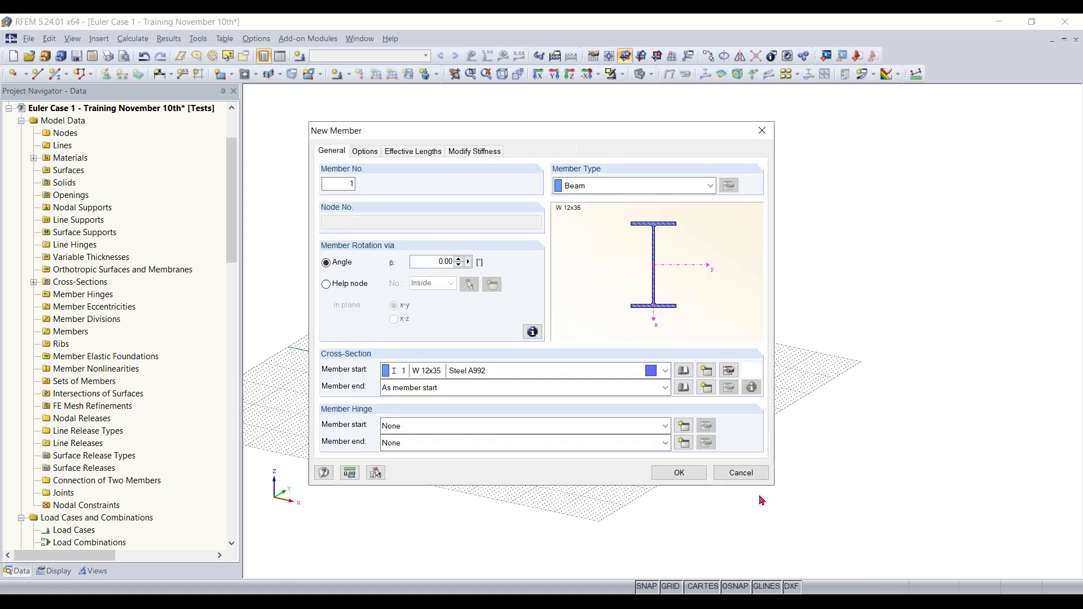
Accept the beam member settings and start placing the member as a single line.
{"action": "left_click", "coordinate": [661, 481]}
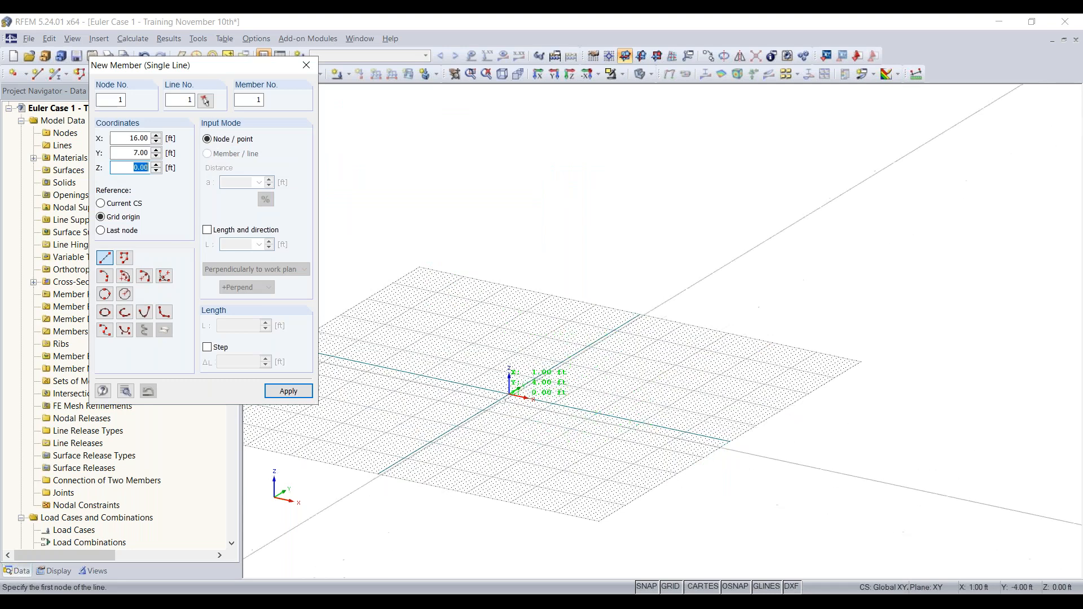
{"action": "scroll", "coordinate": [494, 407], "scroll_direction": "up", "scroll_amount": 3}
{"action": "scroll", "coordinate": [494, 408], "scroll_direction": "down", "scroll_amount": 3}
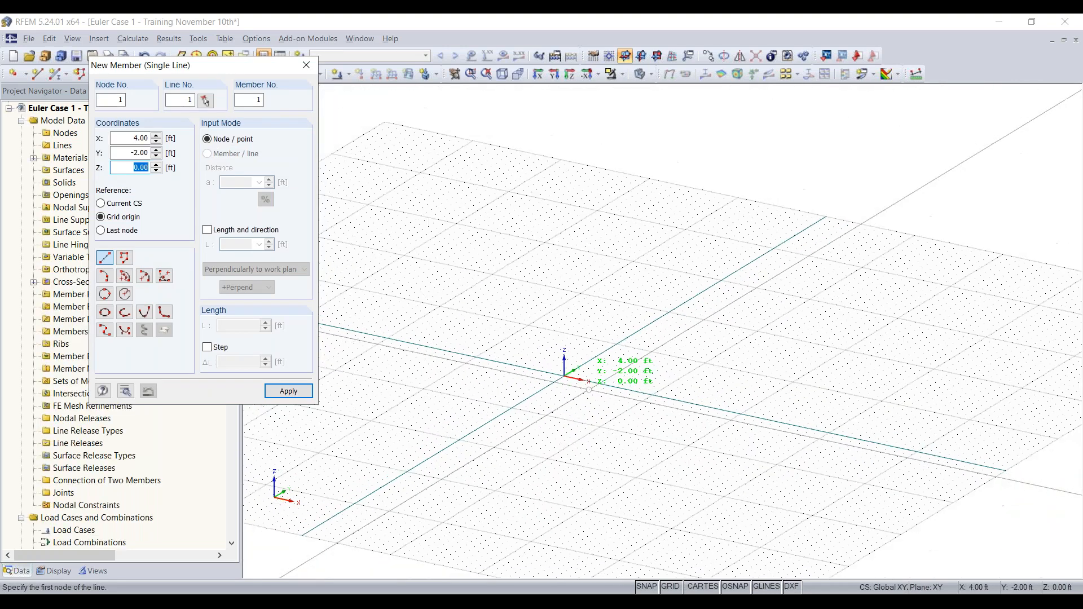
{"action": "mouse_move", "coordinate": [524, 417]}
{"action": "middle_mouse_down"}
{"action": "mouse_move", "coordinate": [542, 433]}
{"action": "mouse_move", "coordinate": [514, 411]}
{"action": "middle_mouse_up"}
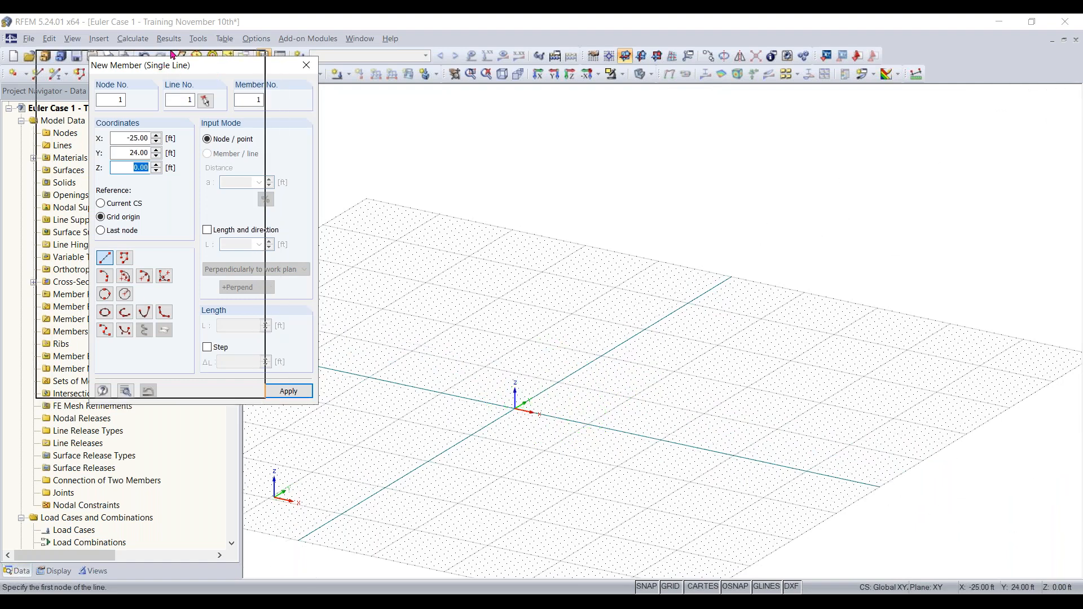
{"action": "left_click_drag", "start_coordinate": [186, 64], "coordinate": [143, 48]}
{"action": "scroll", "coordinate": [535, 419], "scroll_direction": "down", "scroll_amount": 2}
{"action": "middle_click_drag", "start_coordinate": [535, 419], "coordinate": [606, 341]}
{"action": "scroll", "coordinate": [599, 341], "scroll_direction": "up", "scroll_amount": 2}
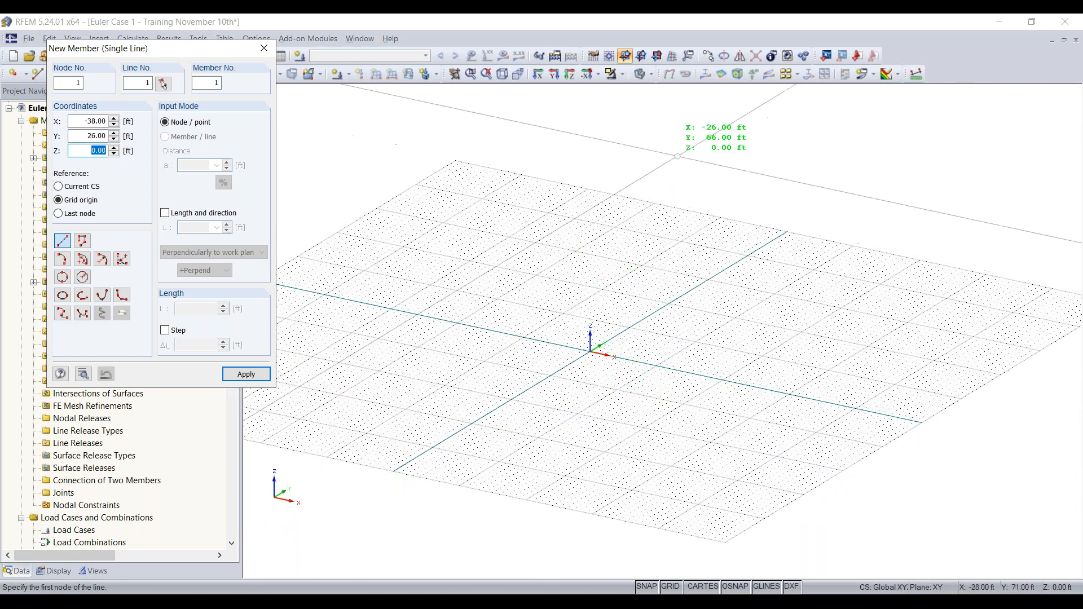
Switch the work plane to YZ, to XZ, and back to XY.
{"action": "left_click", "coordinate": [640, 58]}
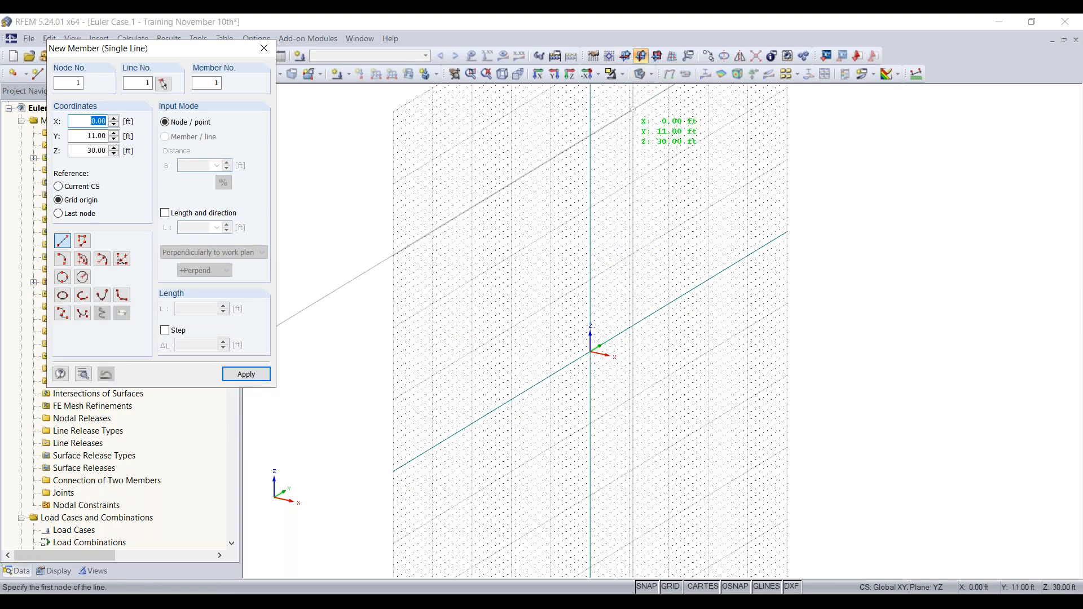
{"action": "left_click", "coordinate": [657, 56]}
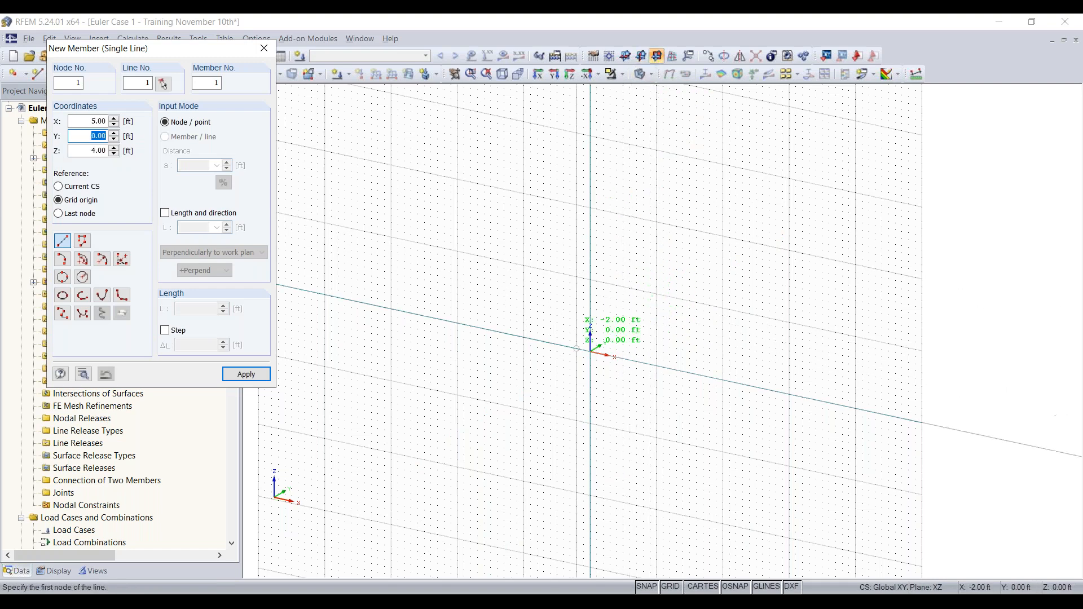
{"action": "scroll", "coordinate": [589, 265], "scroll_direction": "down", "scroll_amount": 2}
{"action": "middle_click_drag", "start_coordinate": [588, 307], "coordinate": [587, 338]}
{"action": "left_click", "coordinate": [626, 57]}
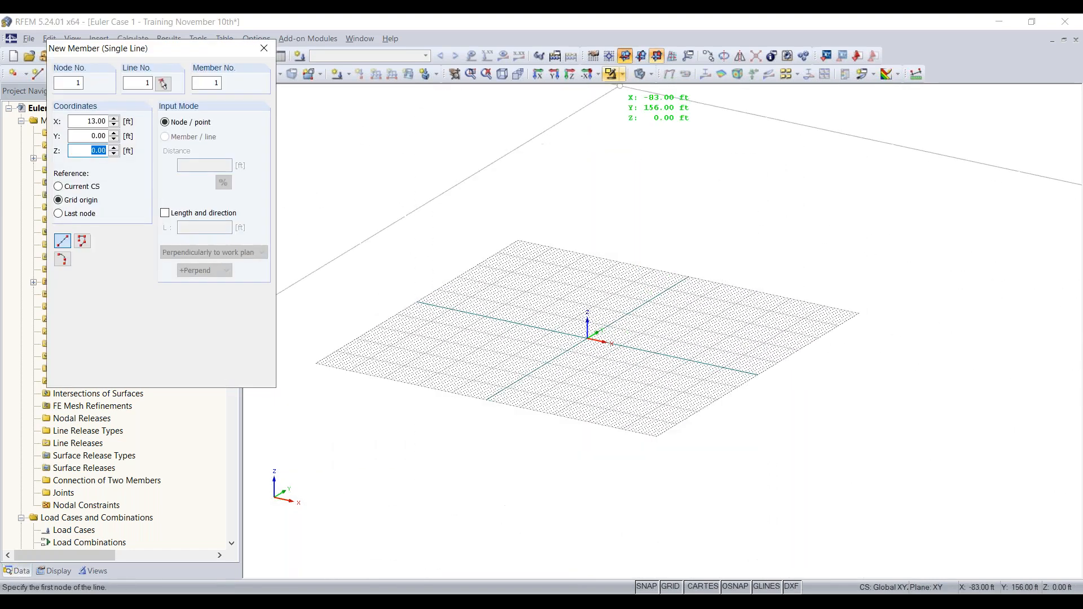
Try placing the member from the grid origin with a fixed length of 30 ft in the +Perpendicular direction to the work plane.
{"action": "left_click_drag", "start_coordinate": [188, 57], "coordinate": [288, 111]}
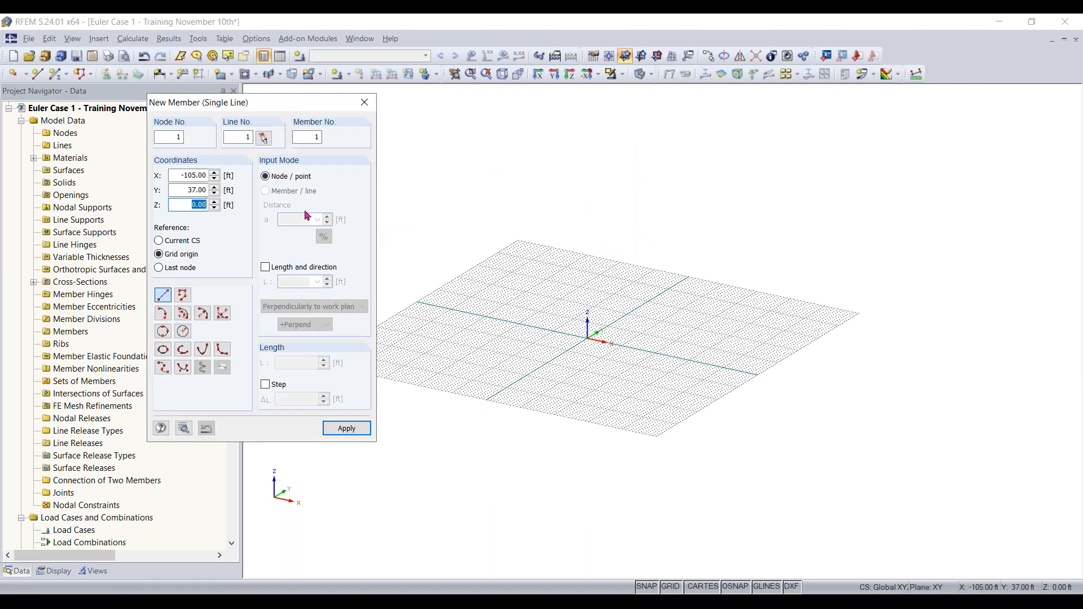
{"action": "left_click", "coordinate": [264, 269]}
{"action": "double_click", "coordinate": [288, 280]}
{"action": "type", "text": "30"}
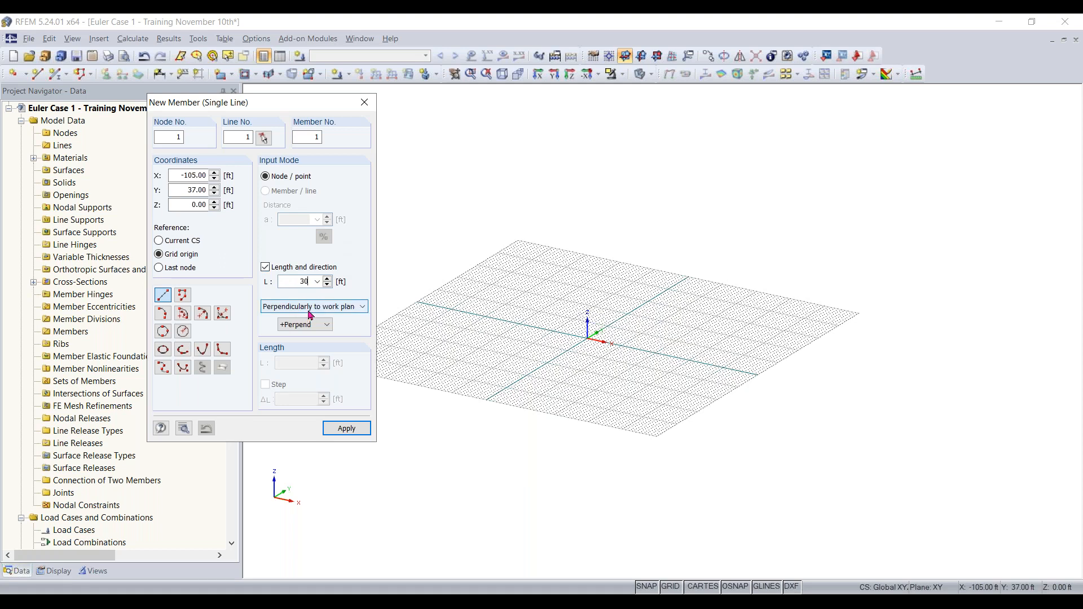
{"action": "left_click", "coordinate": [337, 308]}
{"action": "left_click", "coordinate": [346, 320]}
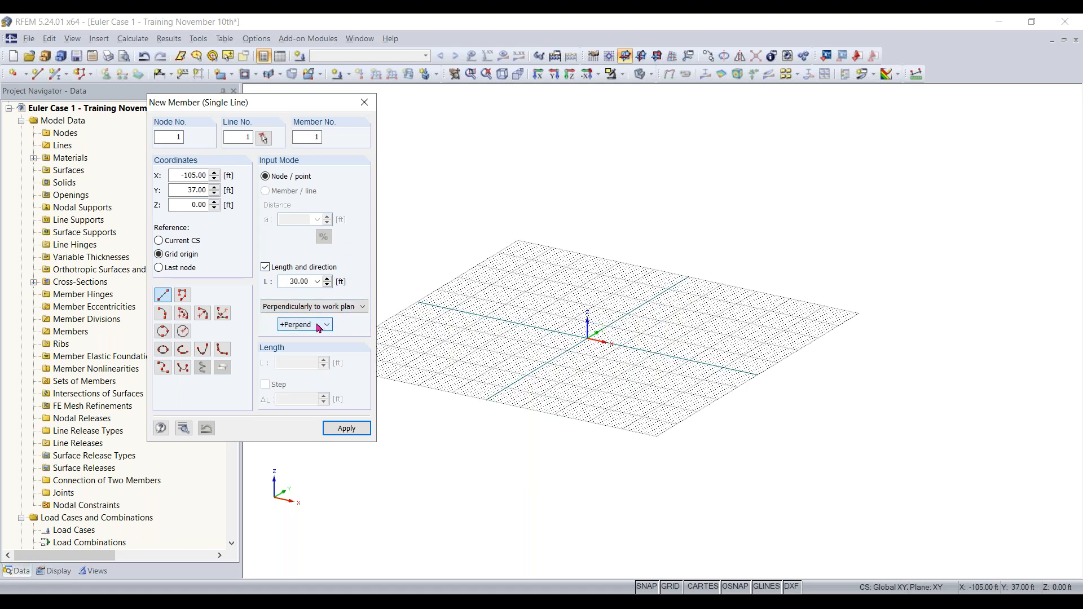
{"action": "left_click", "coordinate": [587, 338]}
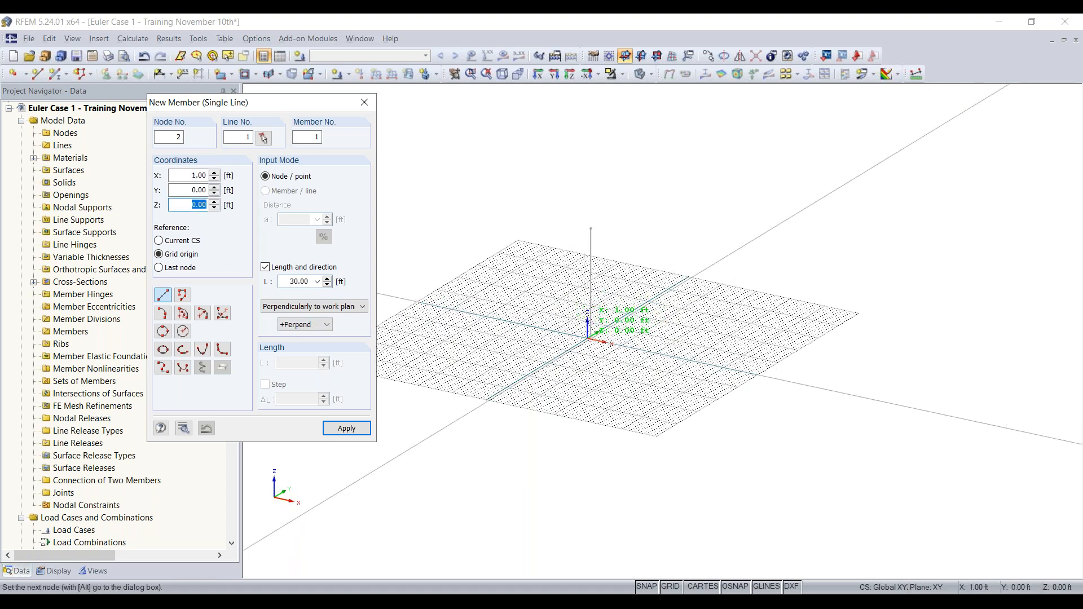
{"action": "scroll", "coordinate": [588, 337], "scroll_direction": "up", "scroll_amount": 2}
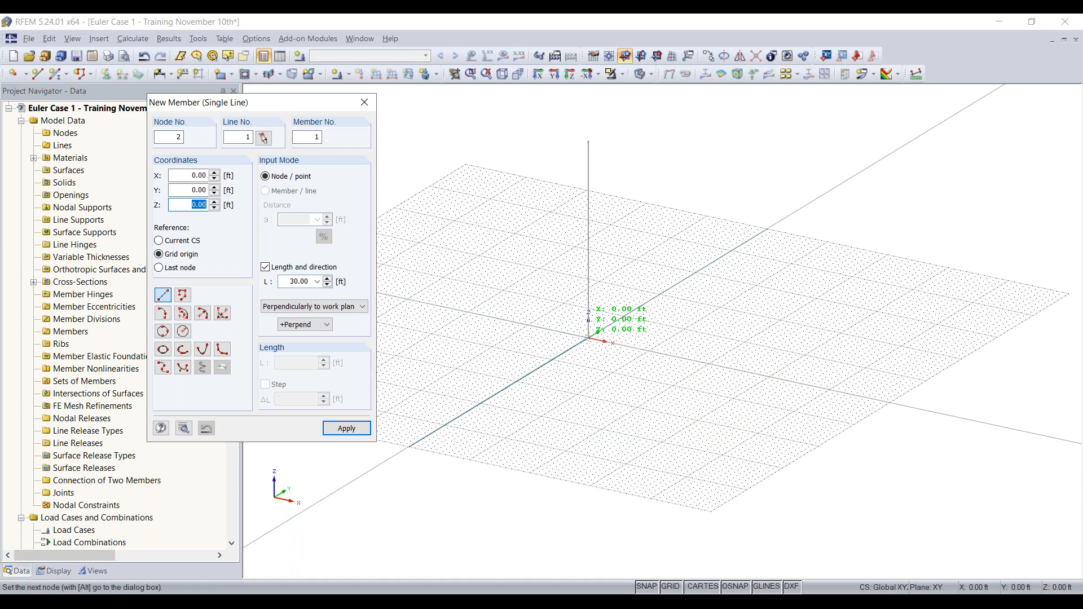
{"action": "left_click", "coordinate": [265, 267]}
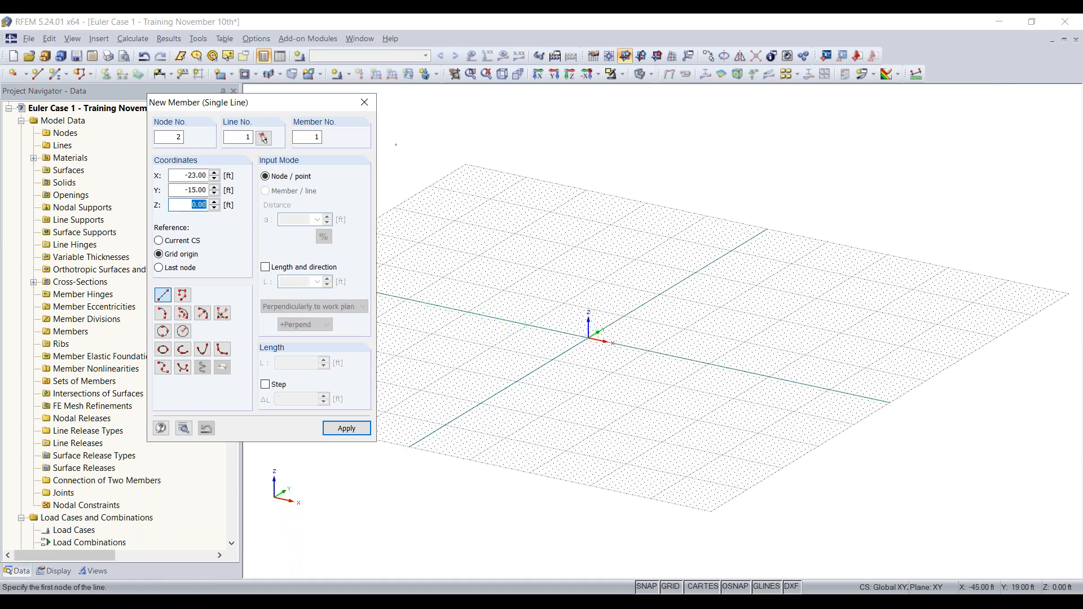
Set the work plane to YZ and draw a vertical member about 30 ft long upward from the grid origin.
{"action": "left_click", "coordinate": [640, 56]}
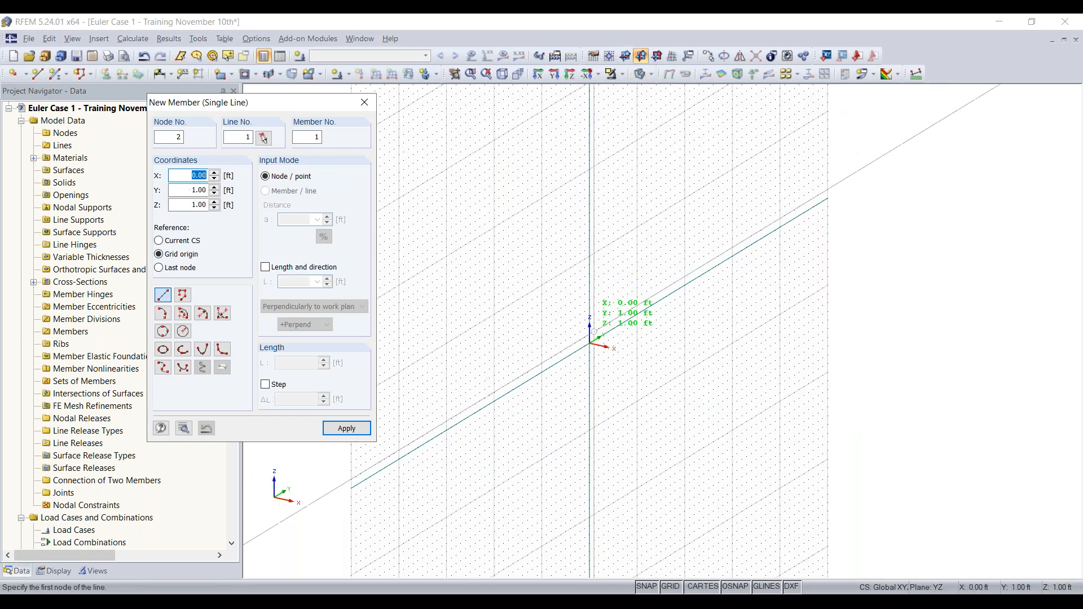
{"action": "left_click", "coordinate": [589, 344]}
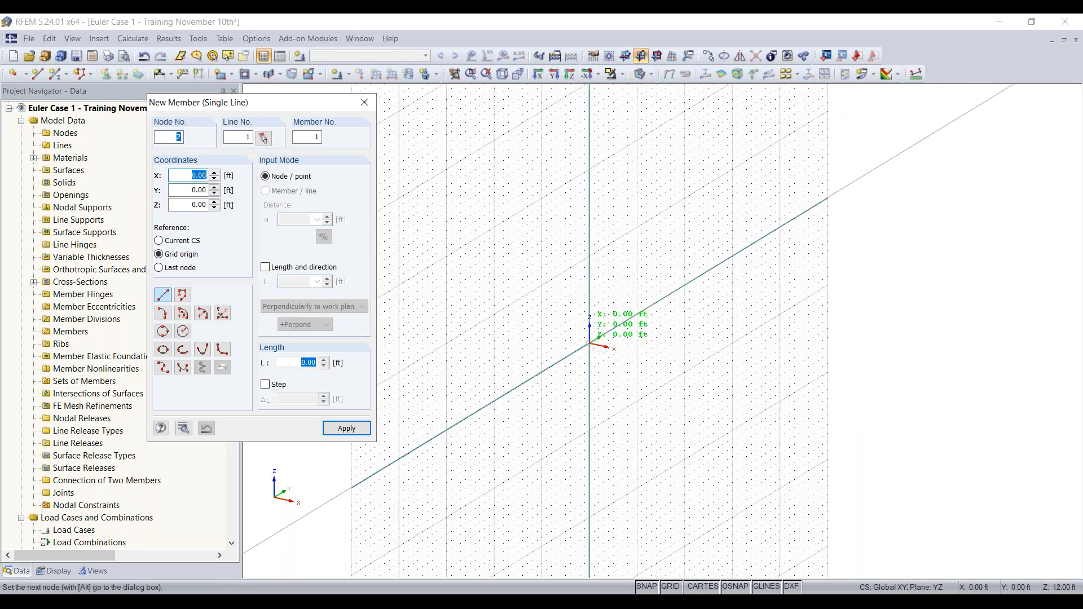
{"action": "middle_click_drag", "start_coordinate": [579, 183], "coordinate": [567, 214]}
{"action": "left_click", "coordinate": [566, 151]}
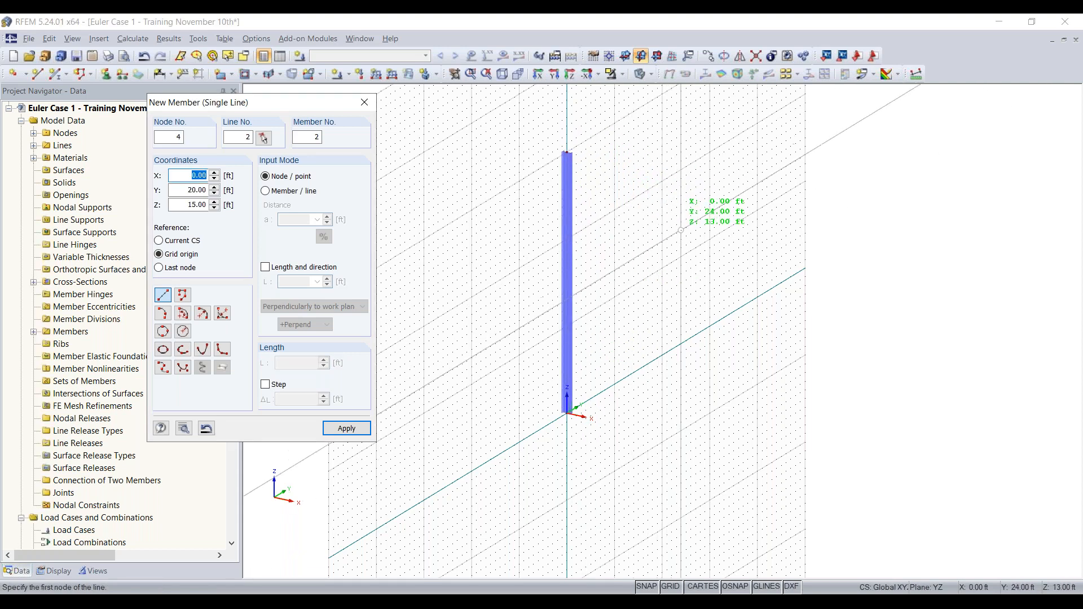
{"action": "key", "text": "Escape"}
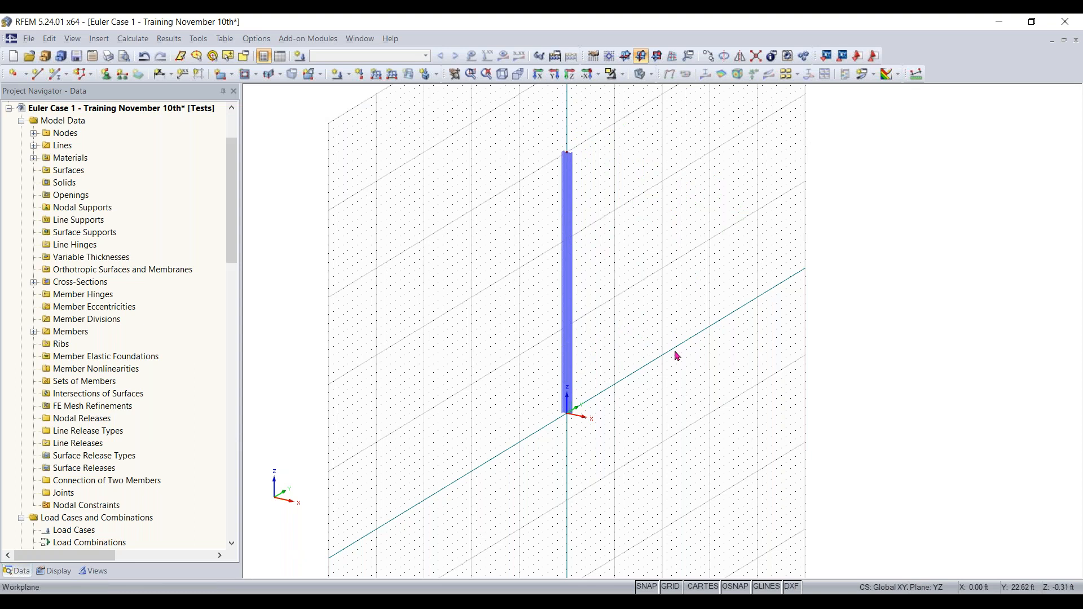
{"action": "scroll", "coordinate": [551, 465], "scroll_direction": "up", "scroll_amount": 3}
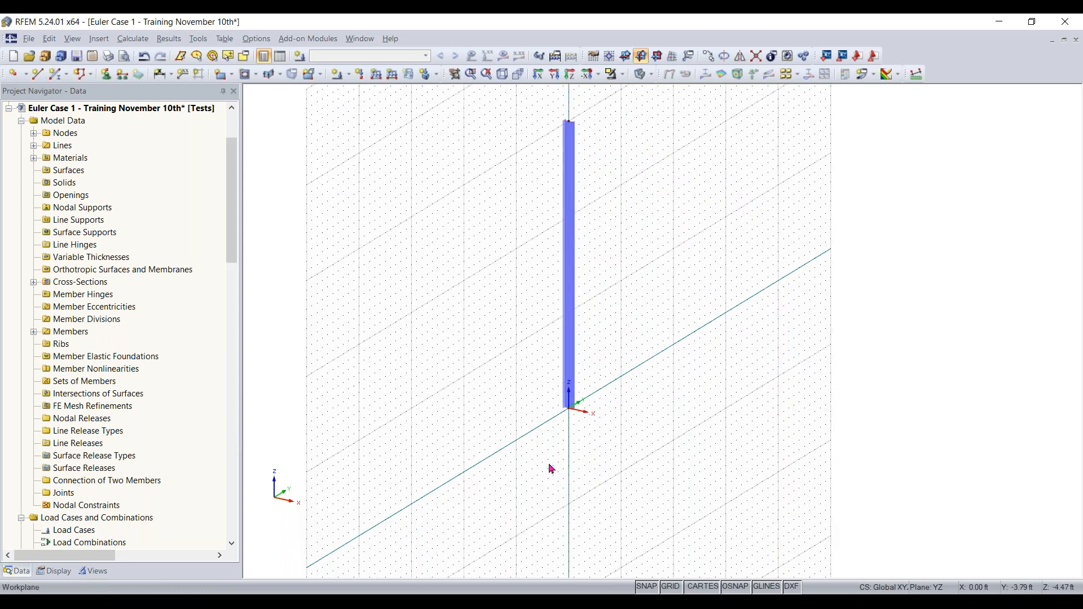
{"action": "left_click_drag", "start_coordinate": [533, 435], "coordinate": [553, 425]}
{"action": "scroll", "coordinate": [550, 417], "scroll_direction": "down", "scroll_amount": 3}
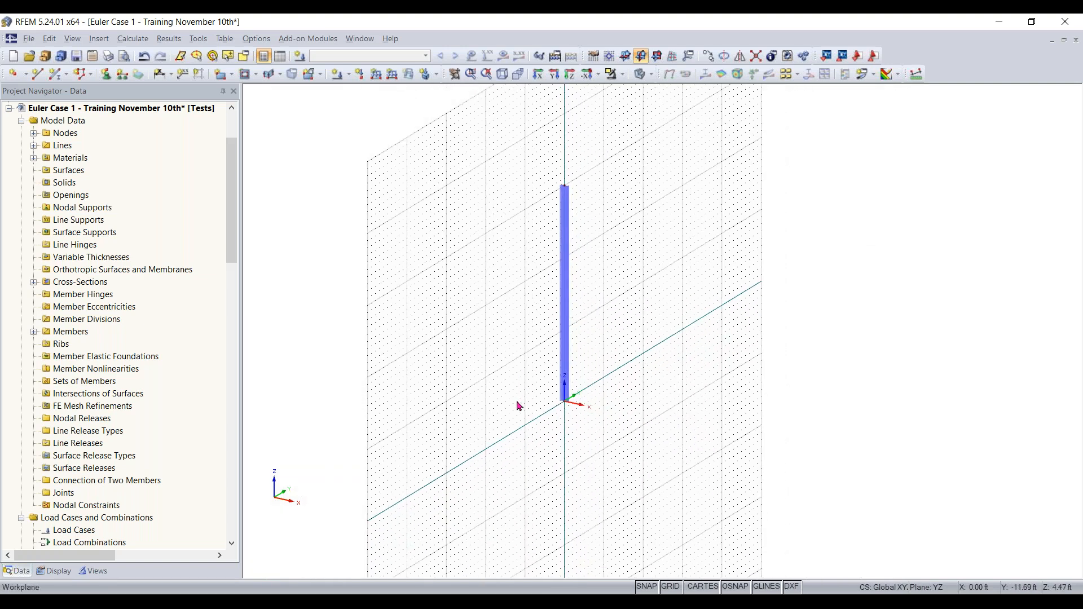
{"action": "scroll", "coordinate": [586, 416], "scroll_direction": "up", "scroll_amount": 1}
{"action": "scroll", "coordinate": [587, 416], "scroll_direction": "up", "scroll_amount": 1}
{"action": "left_click_drag", "start_coordinate": [813, 259], "coordinate": [741, 341]}
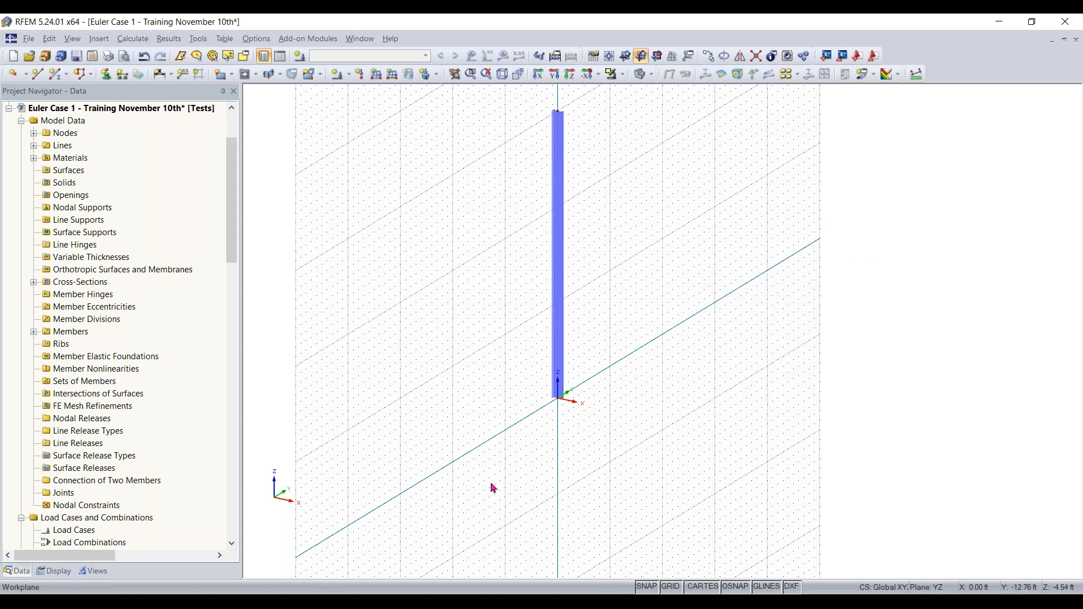
{"action": "left_click_drag", "start_coordinate": [499, 476], "coordinate": [688, 297]}
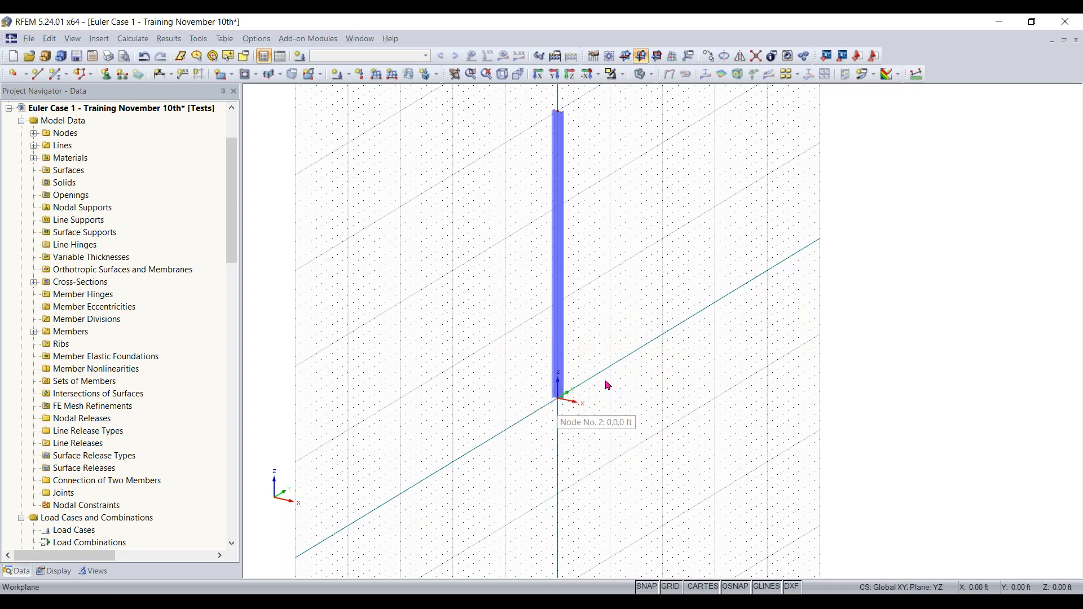
{"action": "left_click_drag", "start_coordinate": [689, 225], "coordinate": [367, 540]}
{"action": "left_click", "coordinate": [466, 485]}
{"action": "left_click_drag", "start_coordinate": [457, 488], "coordinate": [781, 254]}
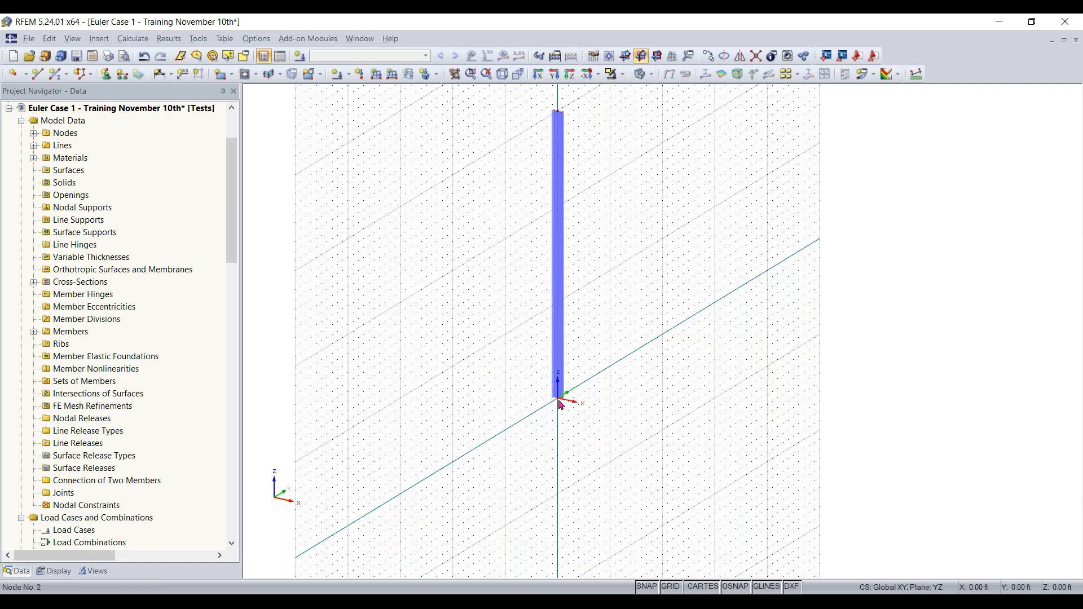
Assign a Rigid nodal support to the column's base node at the grid origin.
{"action": "scroll", "coordinate": [559, 402], "scroll_direction": "up", "scroll_amount": 1}
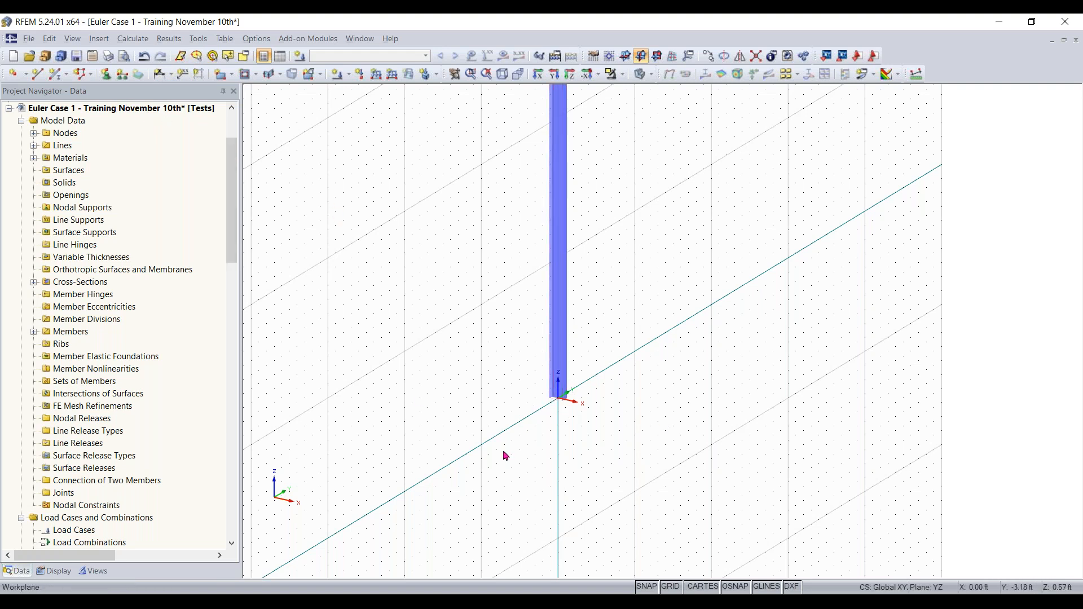
{"action": "left_click", "coordinate": [560, 395]}
{"action": "left_click", "coordinate": [265, 252]}
{"action": "left_click", "coordinate": [105, 74]}
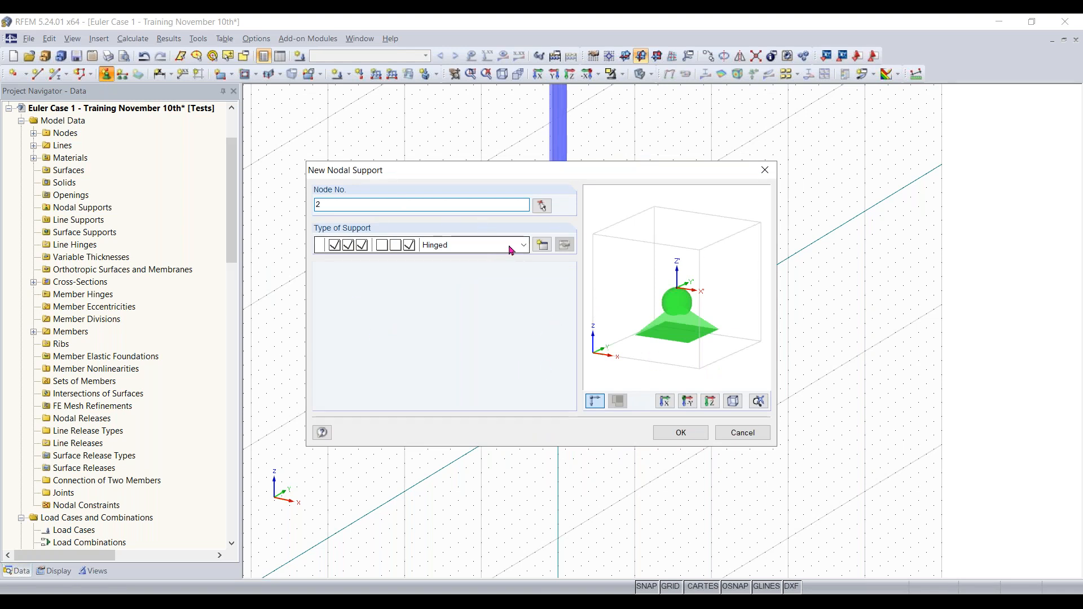
{"action": "left_click", "coordinate": [524, 254]}
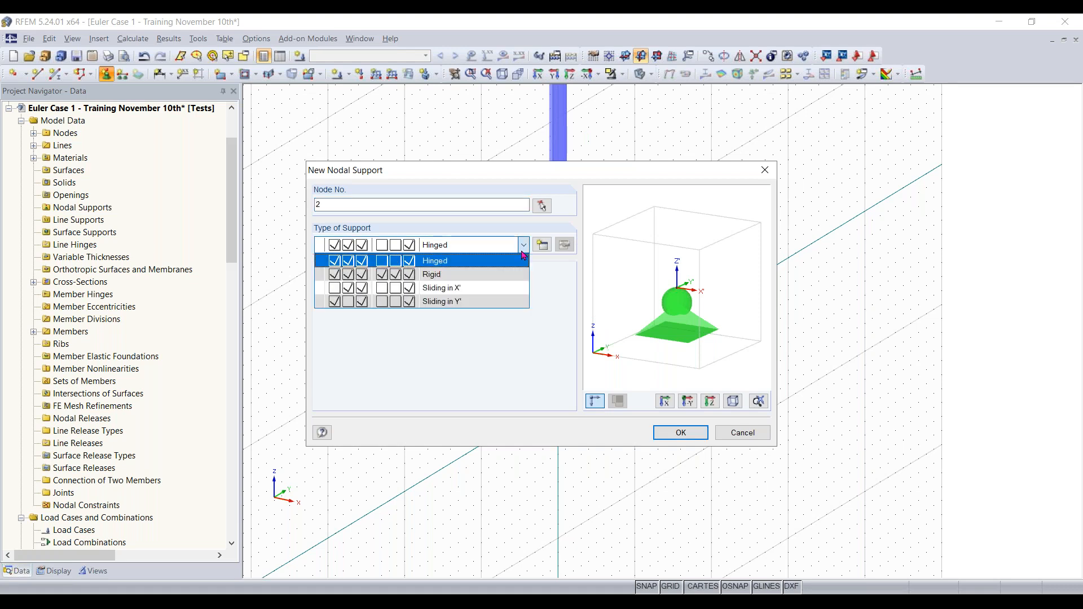
{"action": "left_click", "coordinate": [502, 274]}
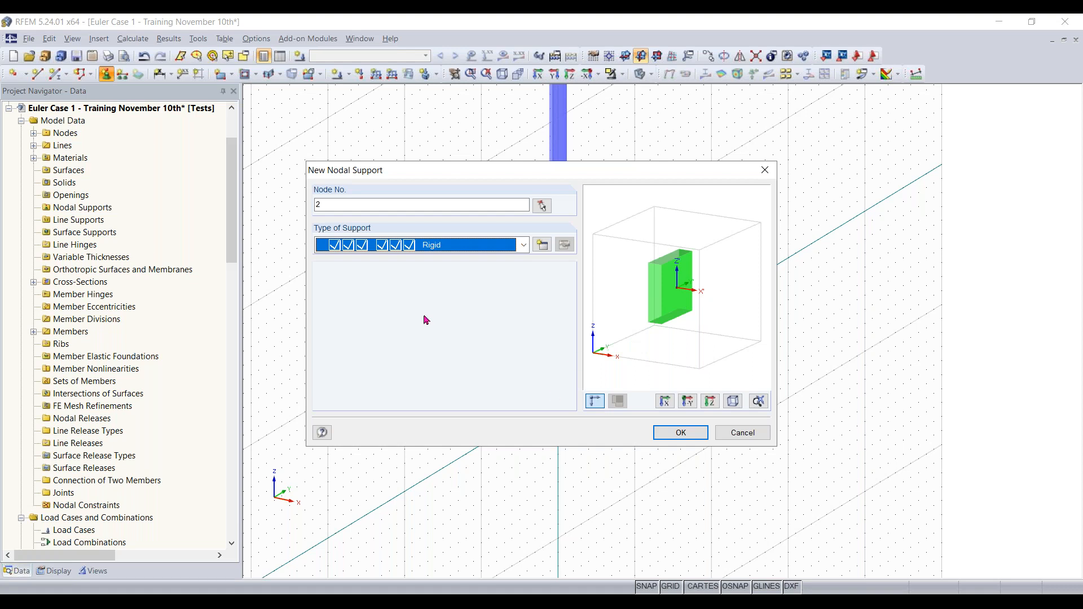
{"action": "left_click", "coordinate": [680, 432]}
Examine the rigid support at the column base up close and the whole column up to its top node.
{"action": "scroll", "coordinate": [564, 416], "scroll_direction": "up", "scroll_amount": 2}
{"action": "scroll", "coordinate": [563, 416], "scroll_direction": "up", "scroll_amount": 3}
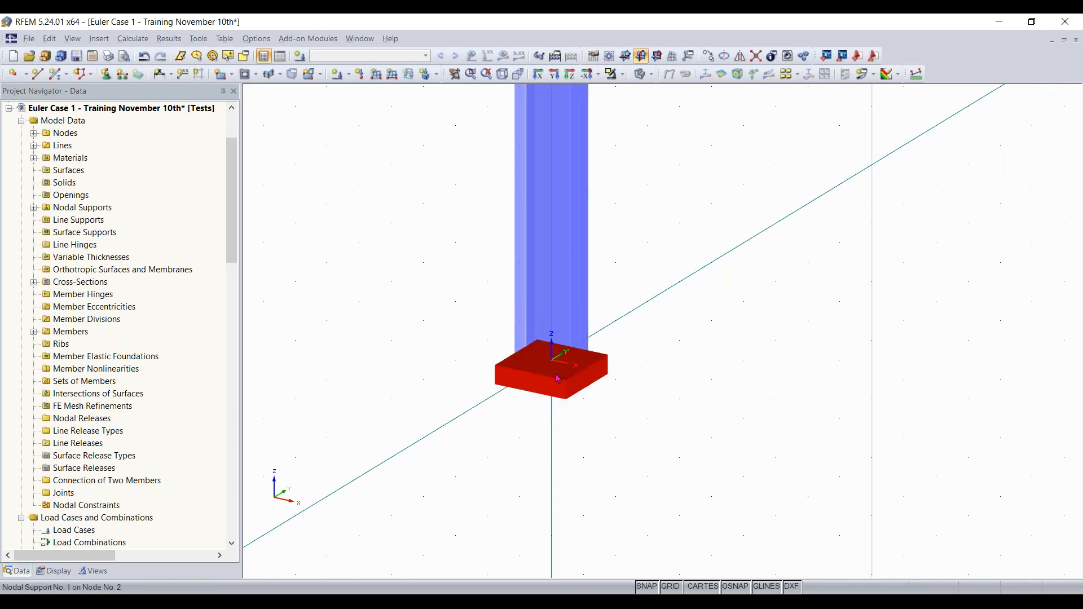
{"action": "scroll", "coordinate": [555, 375], "scroll_direction": "down", "scroll_amount": 6}
{"action": "scroll", "coordinate": [559, 365], "scroll_direction": "up", "scroll_amount": 1}
{"action": "middle_click_drag", "start_coordinate": [602, 316], "coordinate": [593, 335]}
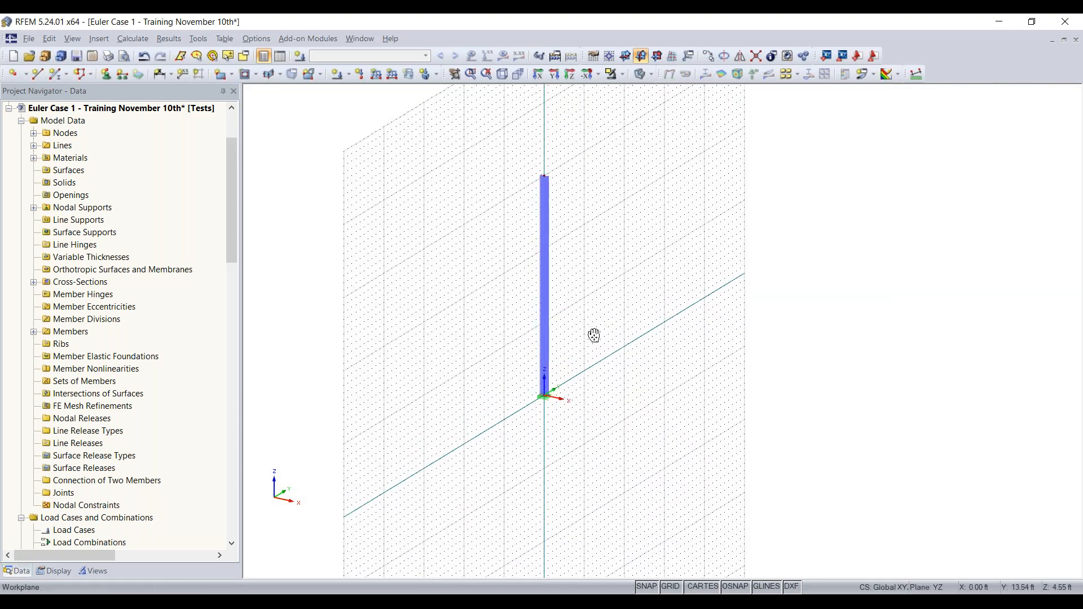
{"action": "scroll", "coordinate": [594, 335], "scroll_direction": "up", "scroll_amount": 1}
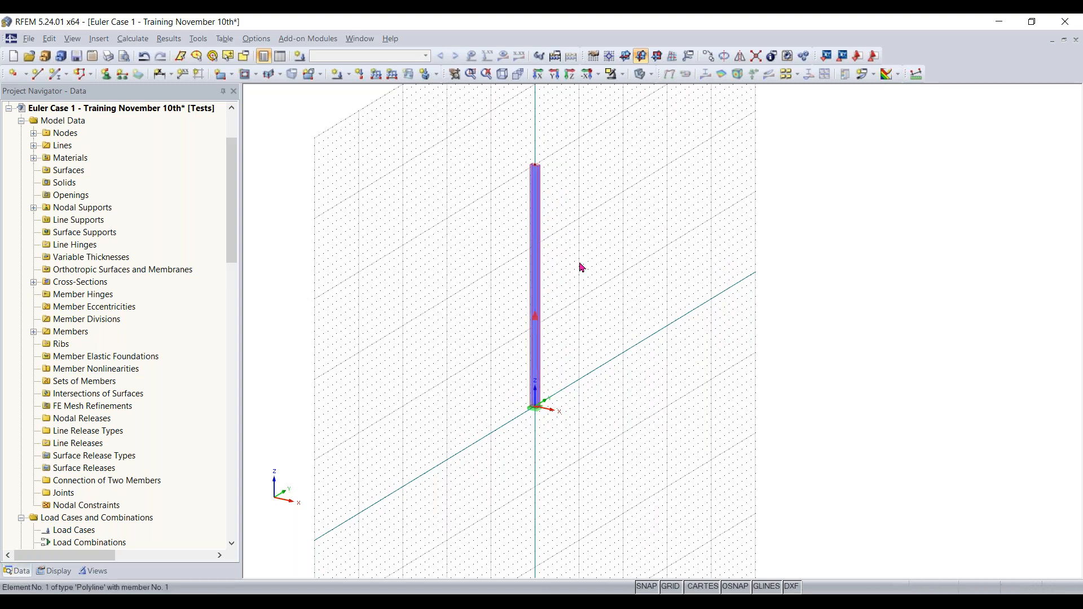
{"action": "scroll", "coordinate": [589, 381], "scroll_direction": "up", "scroll_amount": 2}
{"action": "middle_click_drag", "start_coordinate": [620, 345], "coordinate": [646, 372]}
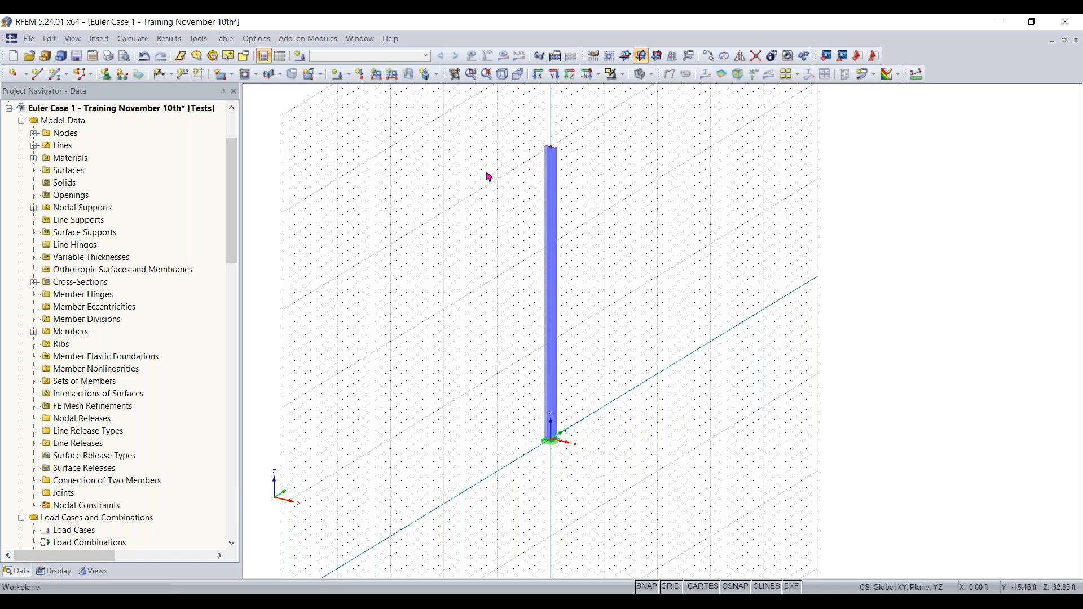
Create the load case "Test - Dead load" with the Dead action category and self-weight deactivated.
{"action": "scroll", "coordinate": [490, 179], "scroll_direction": "down", "scroll_amount": 2}
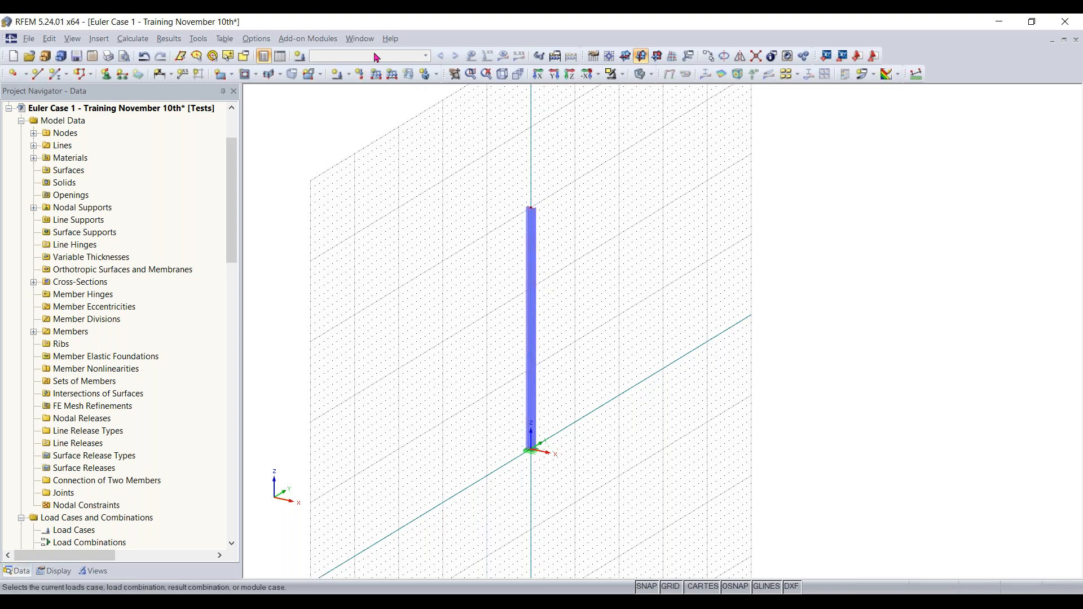
{"action": "left_click", "coordinate": [362, 76]}
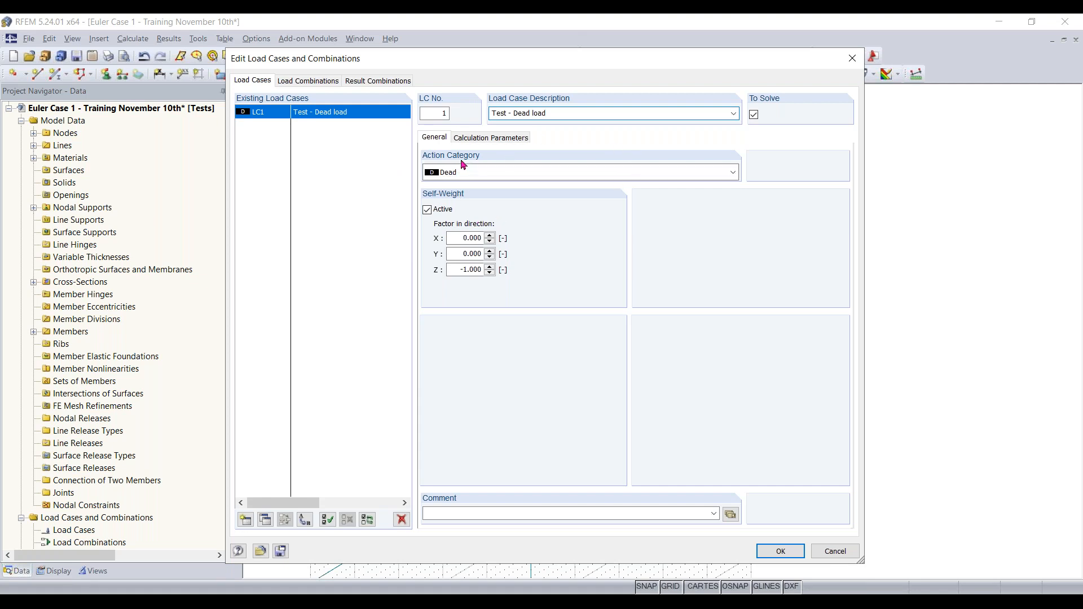
{"action": "left_click", "coordinate": [436, 216]}
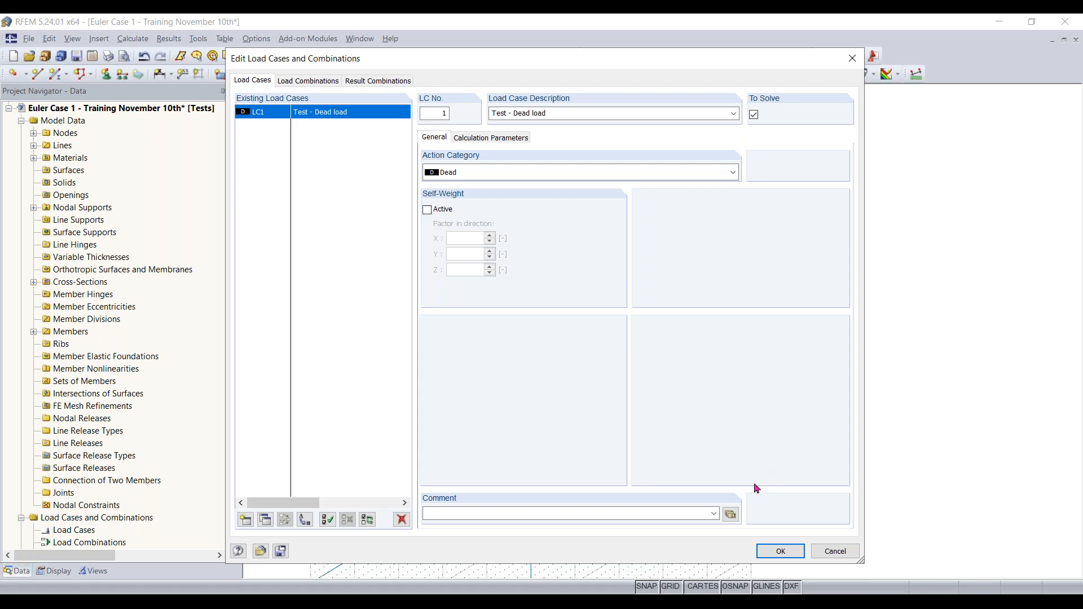
{"action": "left_click", "coordinate": [771, 553]}
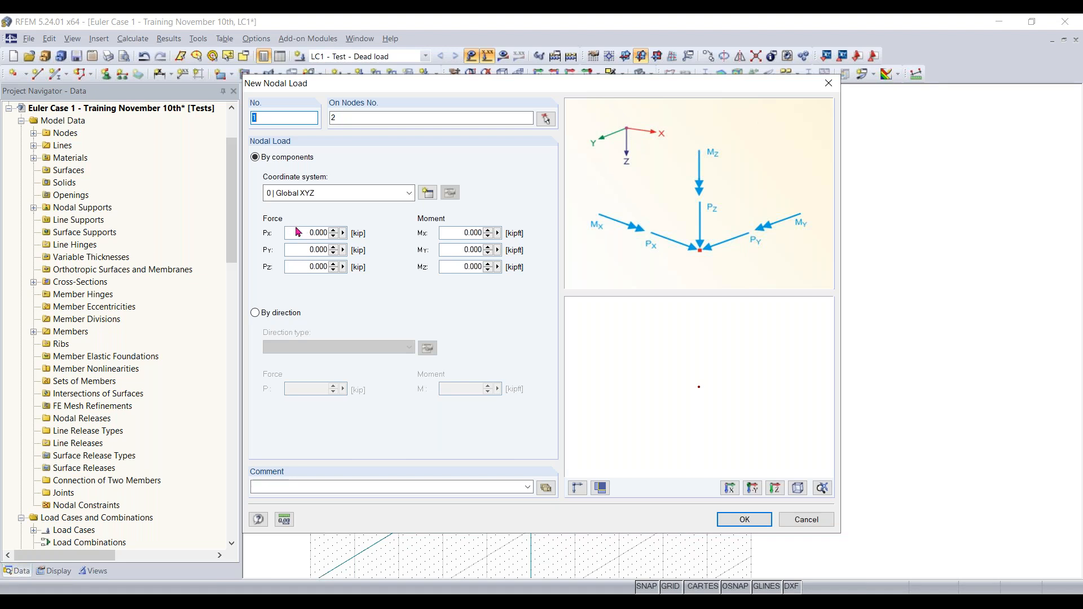
Define a nodal load on node 2 at the column base with PX 2 kip and PZ -5 kip in Global XYZ.
{"action": "left_click", "coordinate": [313, 267]}
{"action": "type", "text": "-5"}
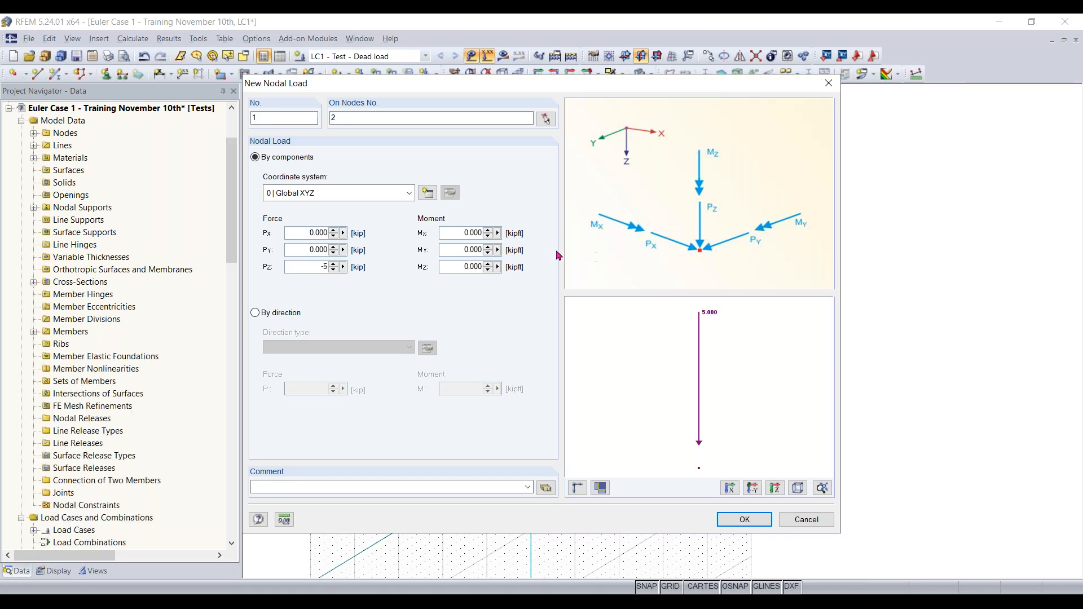
{"action": "left_click", "coordinate": [314, 232]}
{"action": "type", "text": "2"}
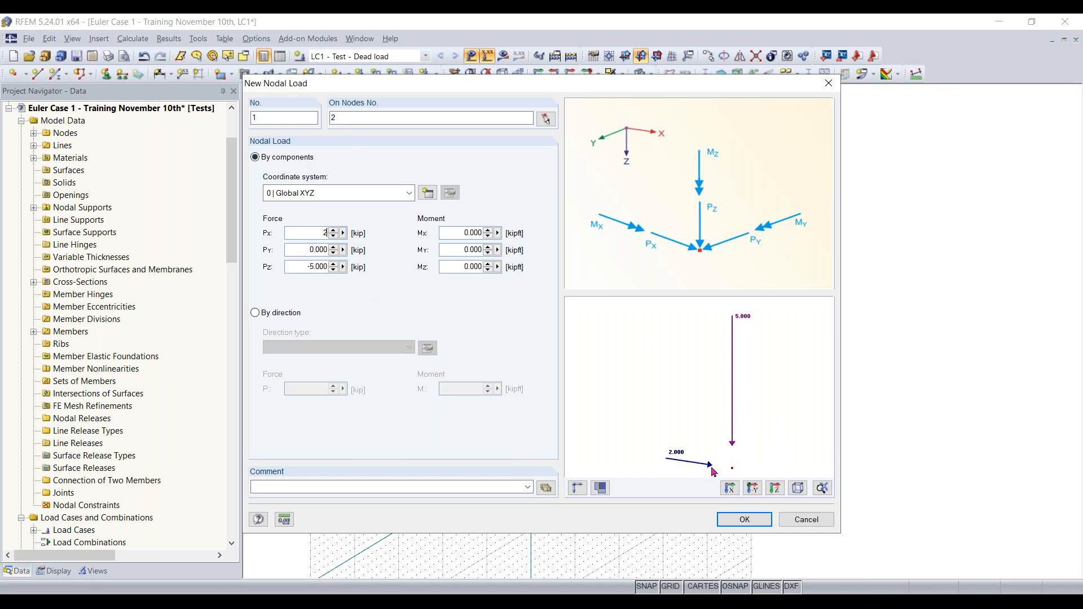
{"action": "left_click", "coordinate": [745, 517]}
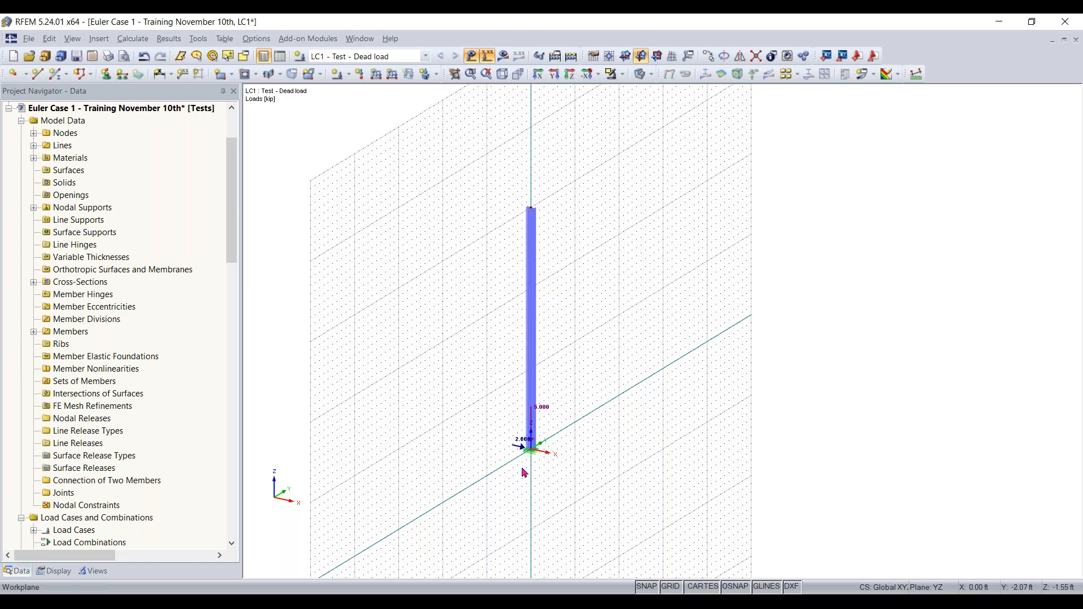
{"action": "scroll", "coordinate": [523, 472], "scroll_direction": "up", "scroll_amount": 2}
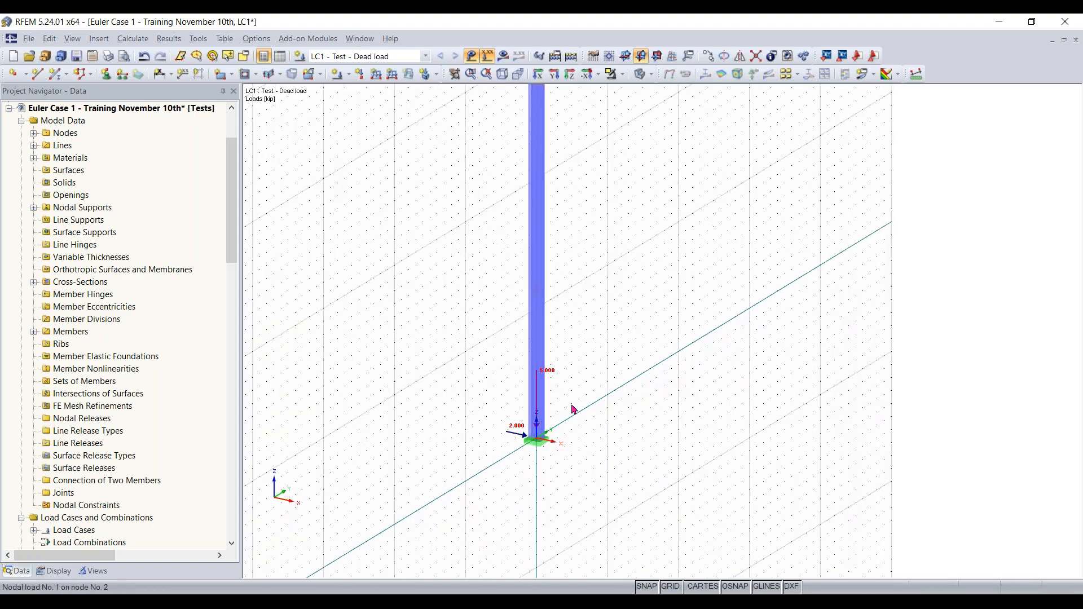
{"action": "scroll", "coordinate": [614, 358], "scroll_direction": "down", "scroll_amount": 3}
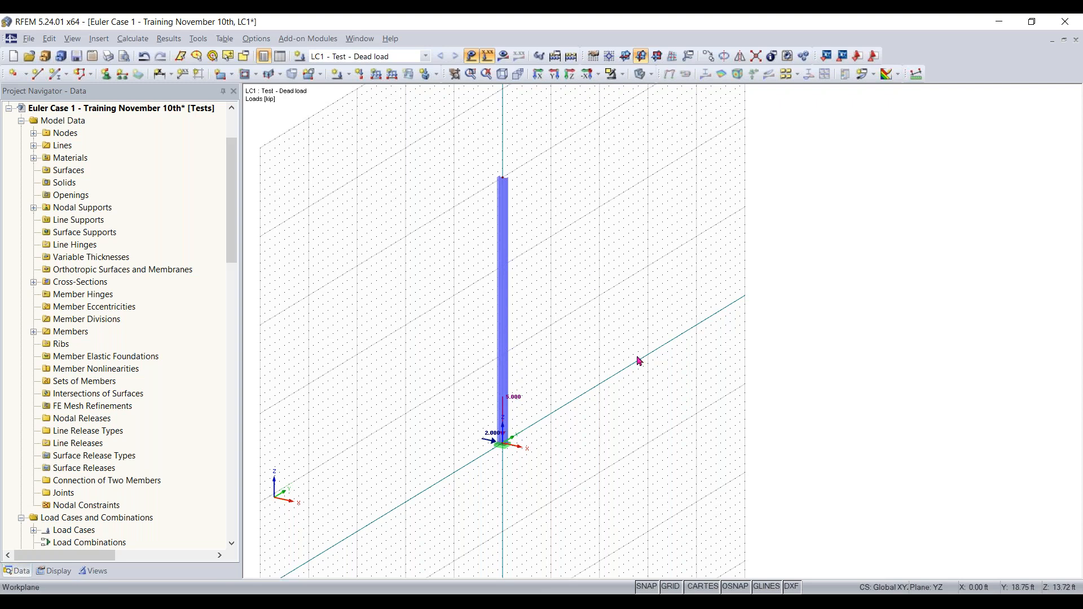
Copy the nodal load from the base node to the column's top node and delete the original at the base.
{"action": "key", "text": "ctrl+z"}
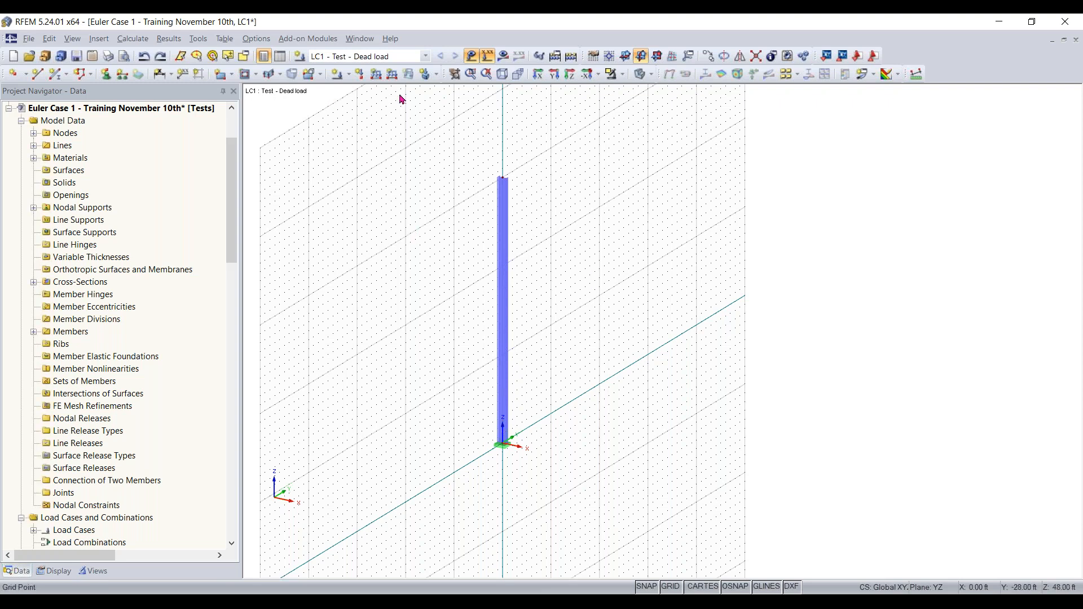
{"action": "left_click", "coordinate": [160, 57]}
{"action": "scroll", "coordinate": [486, 438], "scroll_direction": "up", "scroll_amount": 2}
{"action": "scroll", "coordinate": [486, 438], "scroll_direction": "down", "scroll_amount": 3}
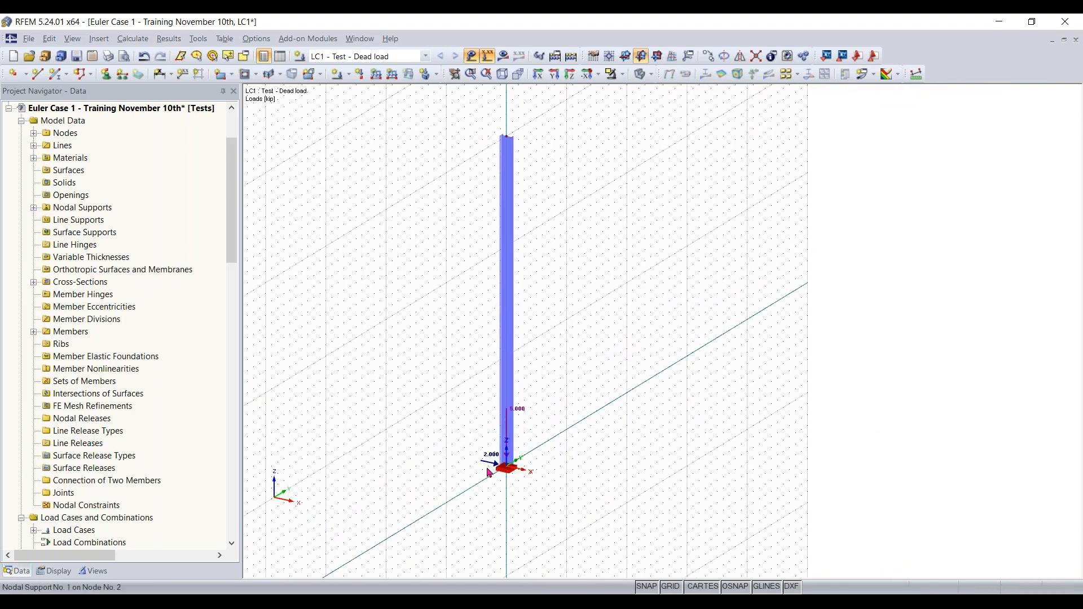
{"action": "left_click_drag", "start_coordinate": [488, 471], "coordinate": [502, 134]}
{"action": "left_click", "coordinate": [468, 192]}
{"action": "left_click", "coordinate": [489, 461]}
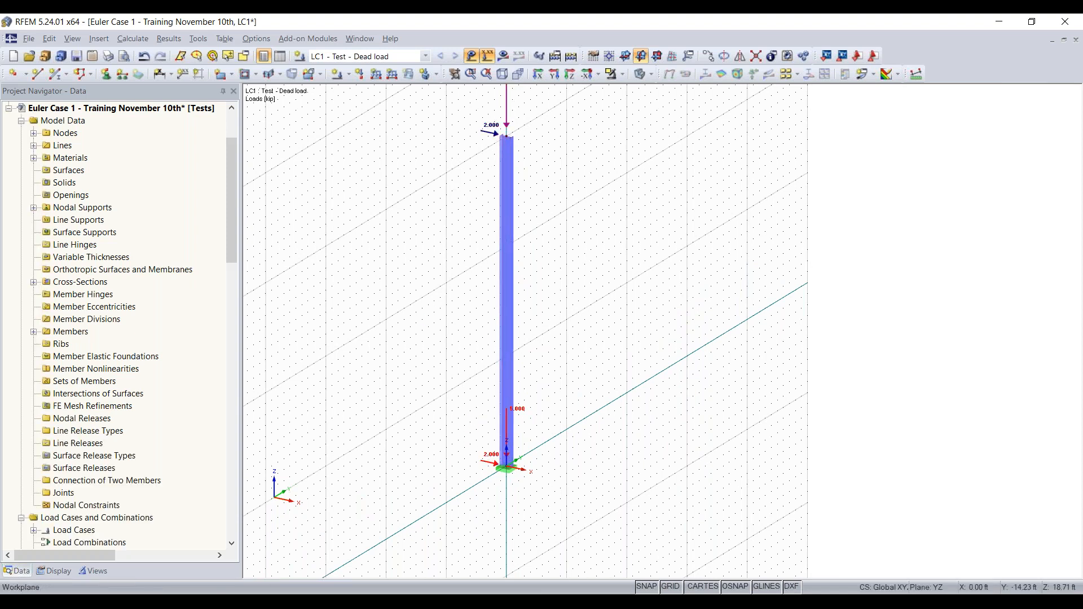
{"action": "key", "text": "Delete"}
{"action": "scroll", "coordinate": [446, 327], "scroll_direction": "down", "scroll_amount": 1}
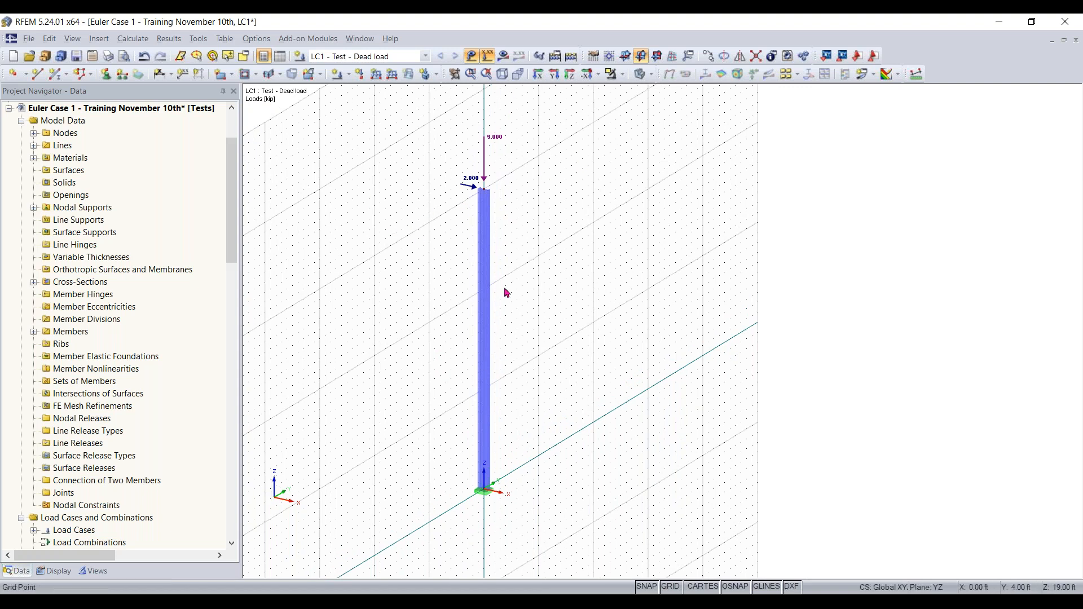
Set the work plane to XY and calculate the results of load case LC1.
{"action": "left_click", "coordinate": [624, 56]}
{"action": "middle_click_drag", "start_coordinate": [398, 331], "coordinate": [459, 337]}
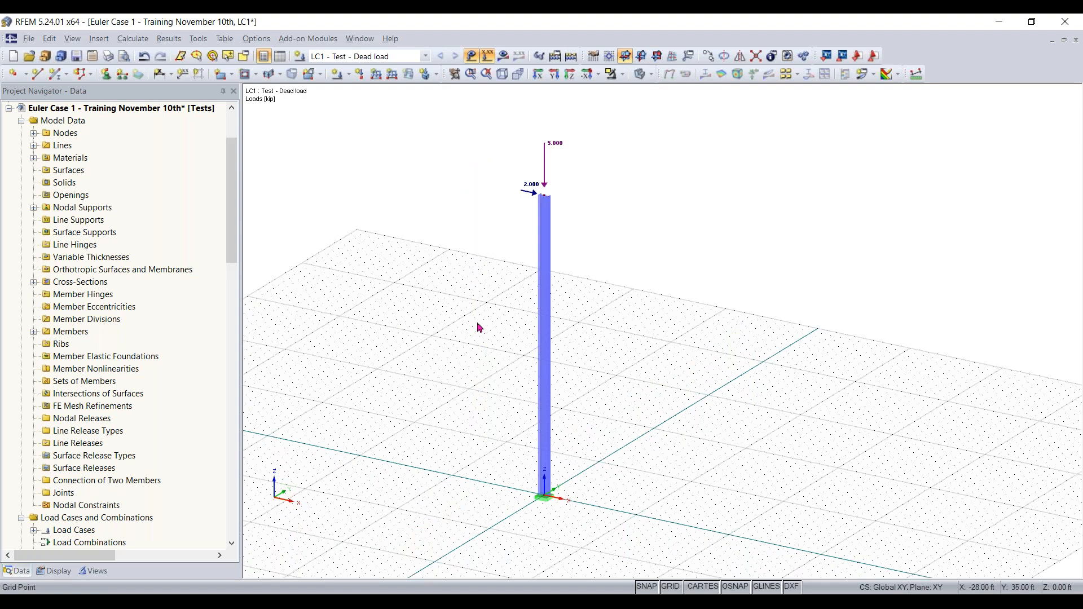
{"action": "left_click", "coordinate": [570, 56]}
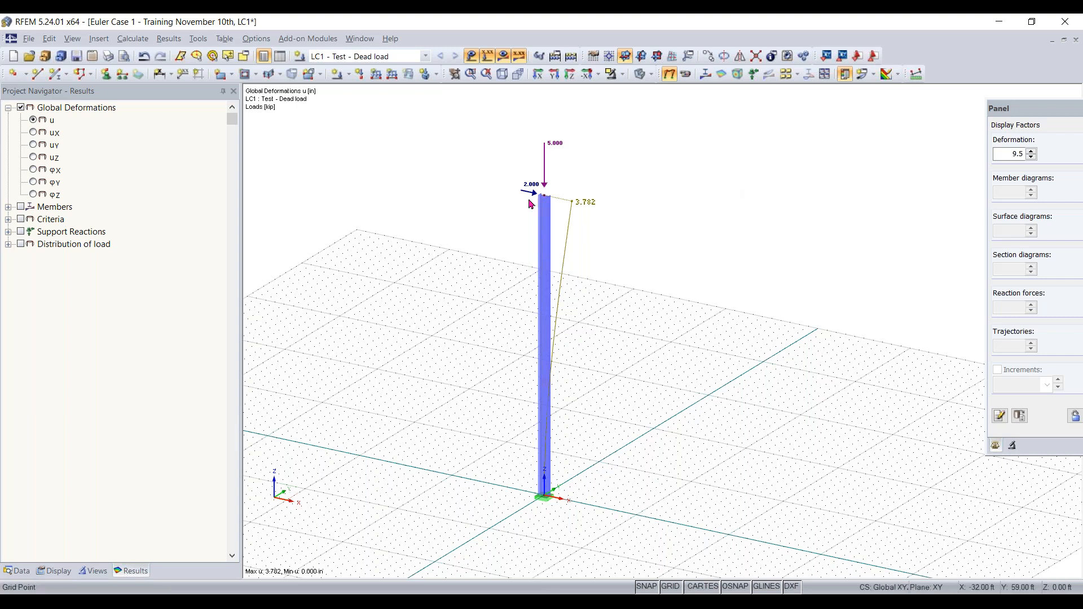
Display the member internal force My and examine its diagram along the column, including in the Y-direction and X-direction views.
{"action": "left_click", "coordinate": [20, 207]}
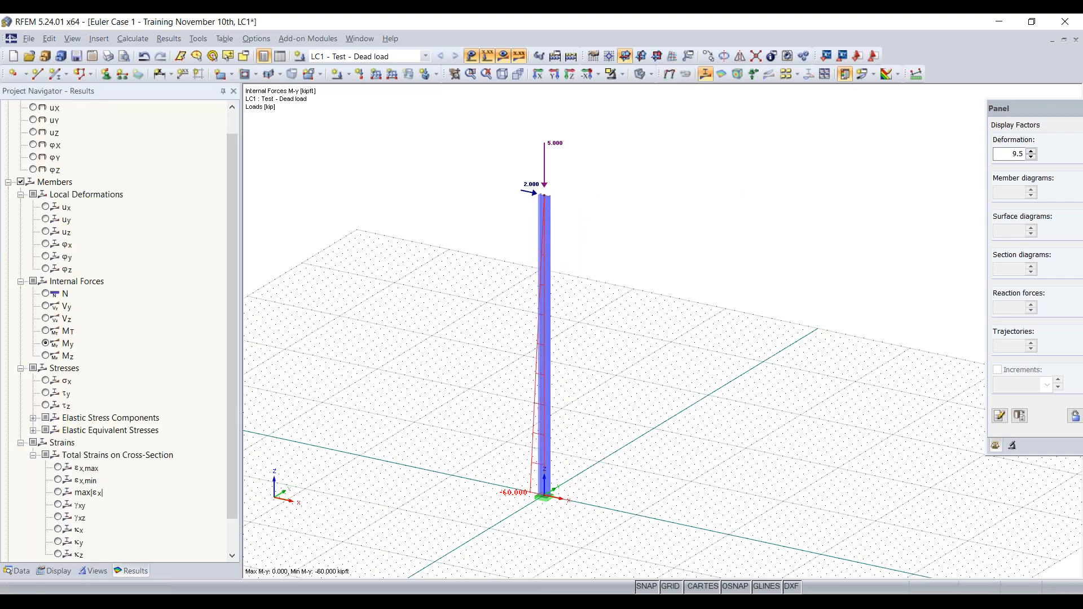
{"action": "scroll", "coordinate": [123, 273], "scroll_direction": "down", "scroll_amount": 1}
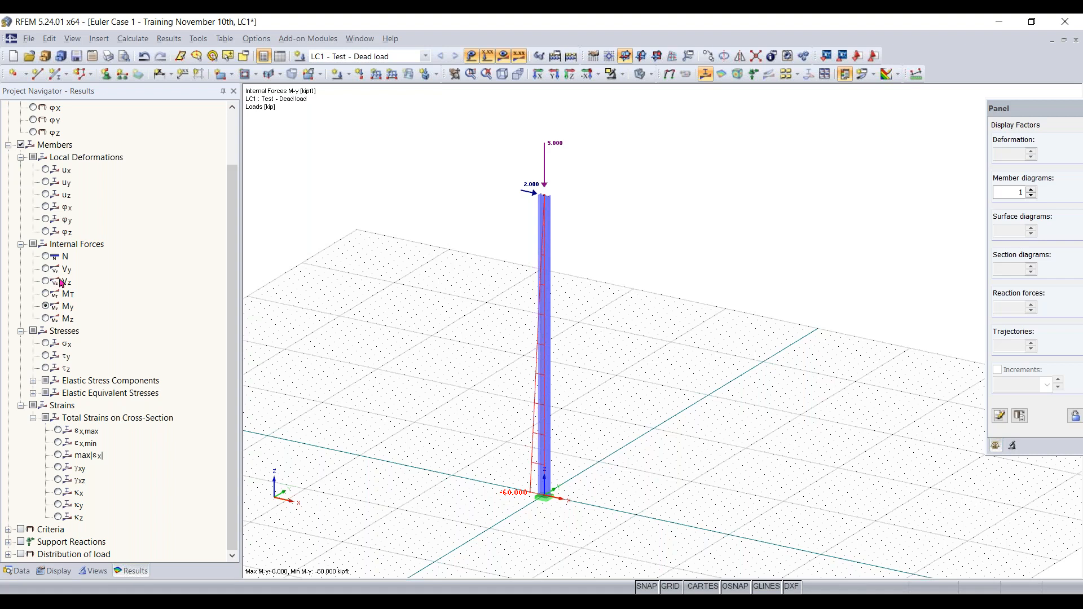
{"action": "middle_click_drag", "start_coordinate": [521, 506], "coordinate": [580, 481], "text": "ctrl"}
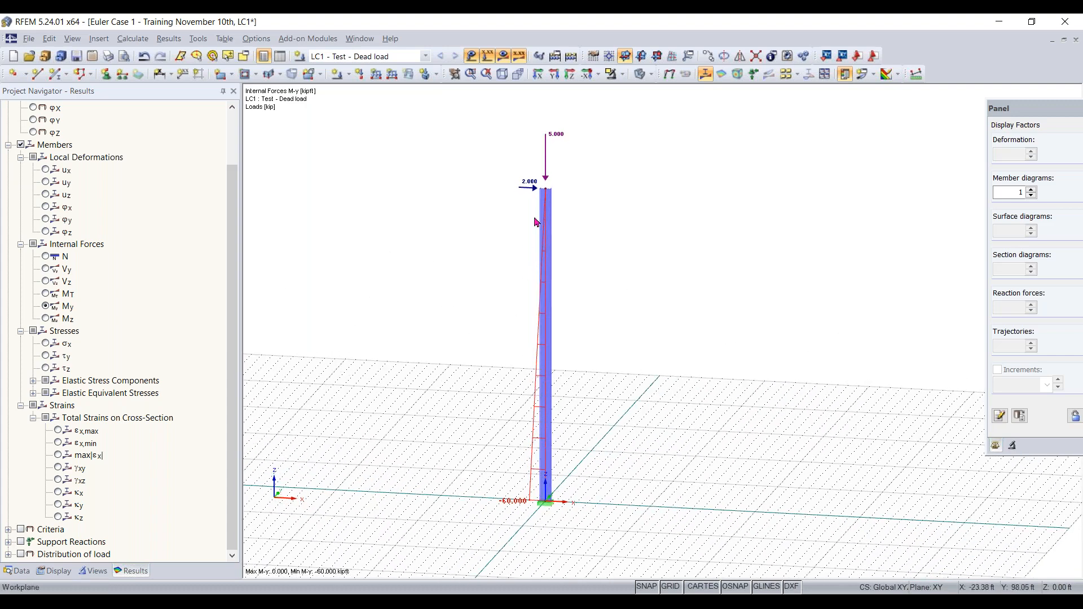
{"action": "scroll", "coordinate": [527, 510], "scroll_direction": "up", "scroll_amount": 1}
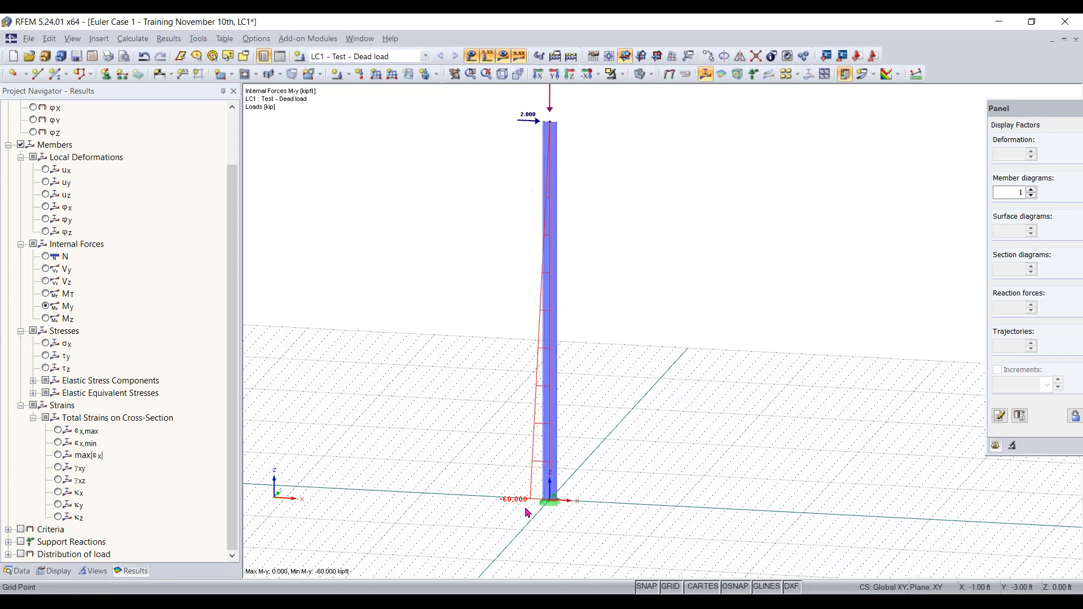
{"action": "scroll", "coordinate": [528, 510], "scroll_direction": "up", "scroll_amount": 1}
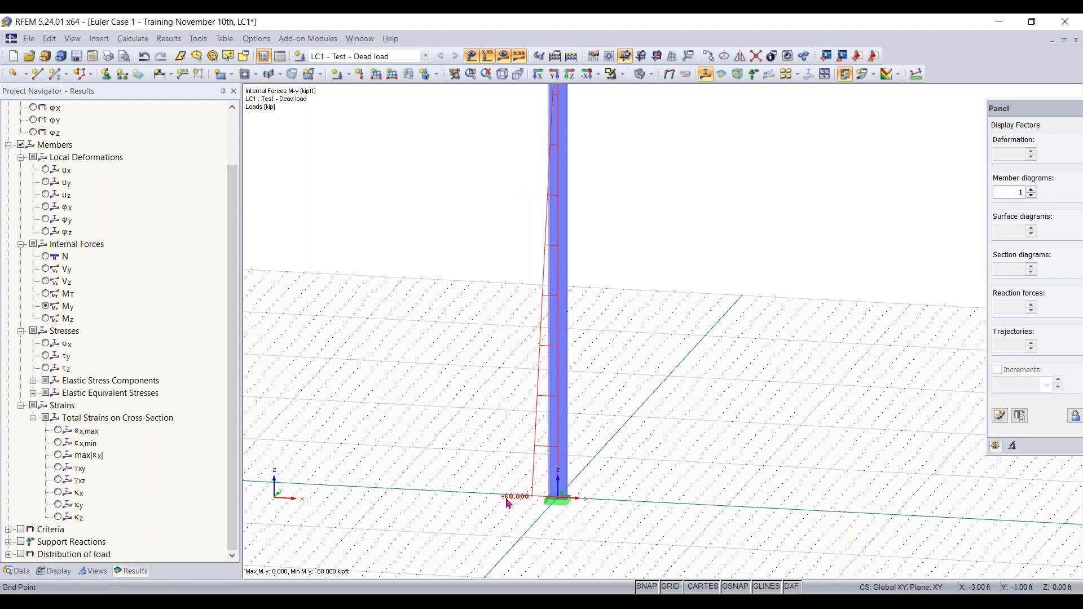
{"action": "middle_click_drag", "start_coordinate": [645, 280], "coordinate": [604, 340]}
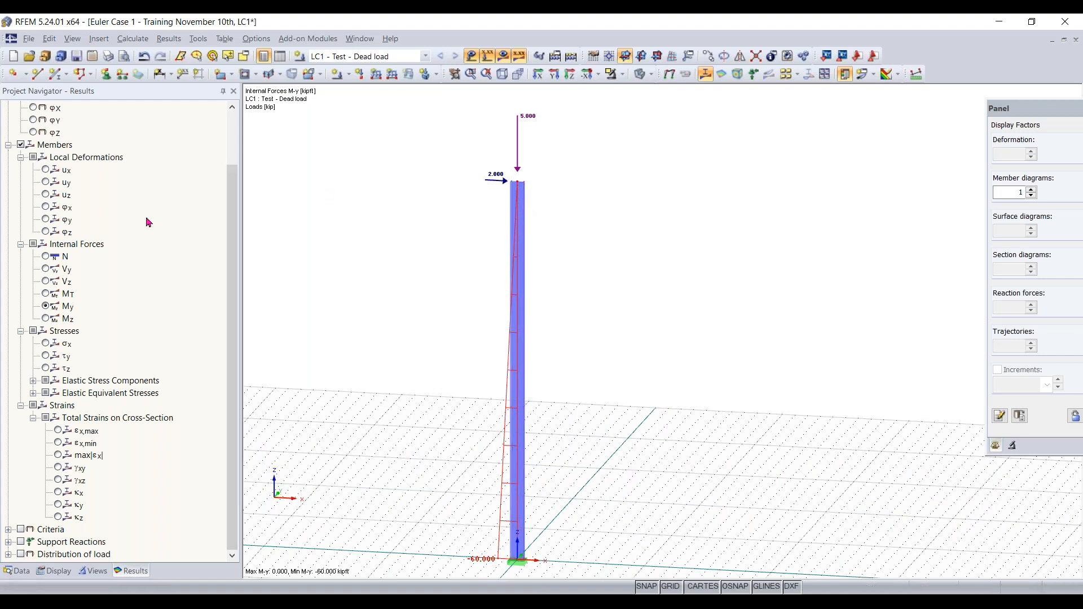
{"action": "scroll", "coordinate": [148, 222], "scroll_direction": "up", "scroll_amount": 2}
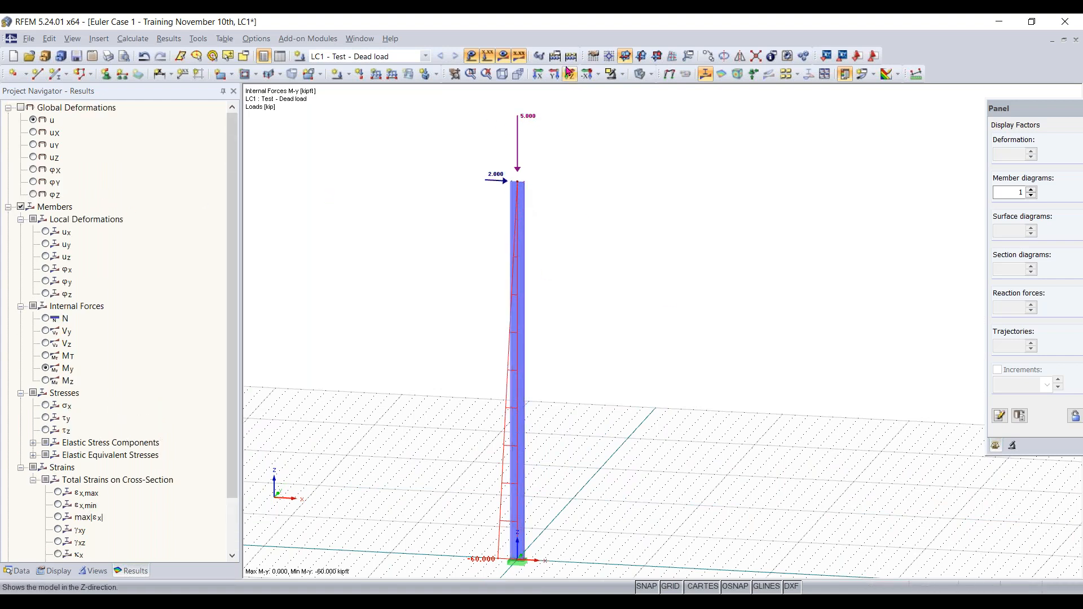
{"action": "left_click", "coordinate": [539, 76]}
{"action": "left_click", "coordinate": [555, 76]}
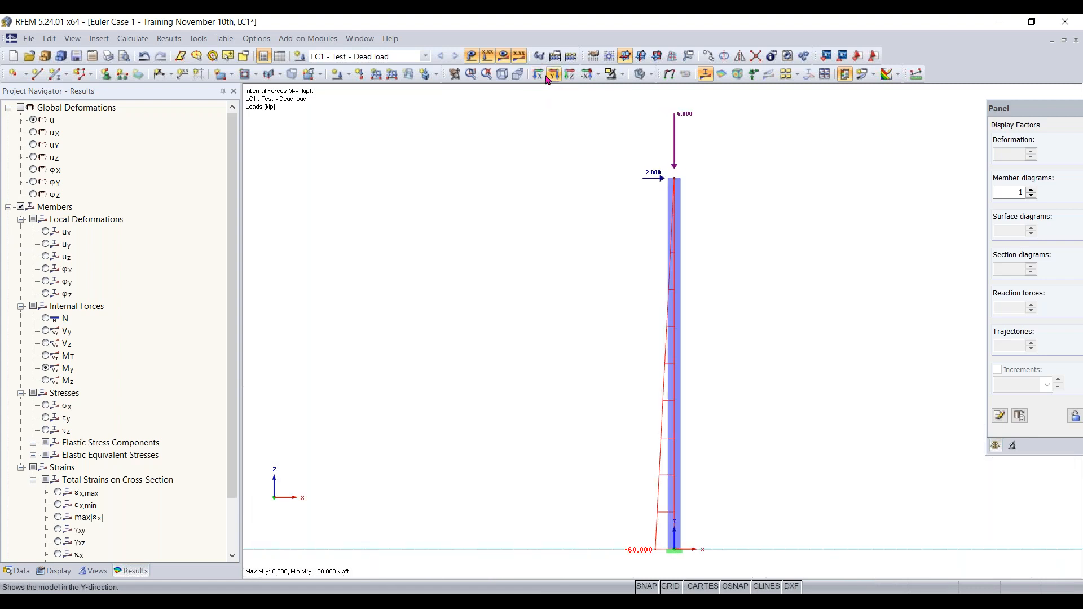
{"action": "left_click", "coordinate": [538, 74]}
Display the global deformation uX in the Y-direction view and examine the column's deflected shape beside its loads.
{"action": "left_click", "coordinate": [22, 107]}
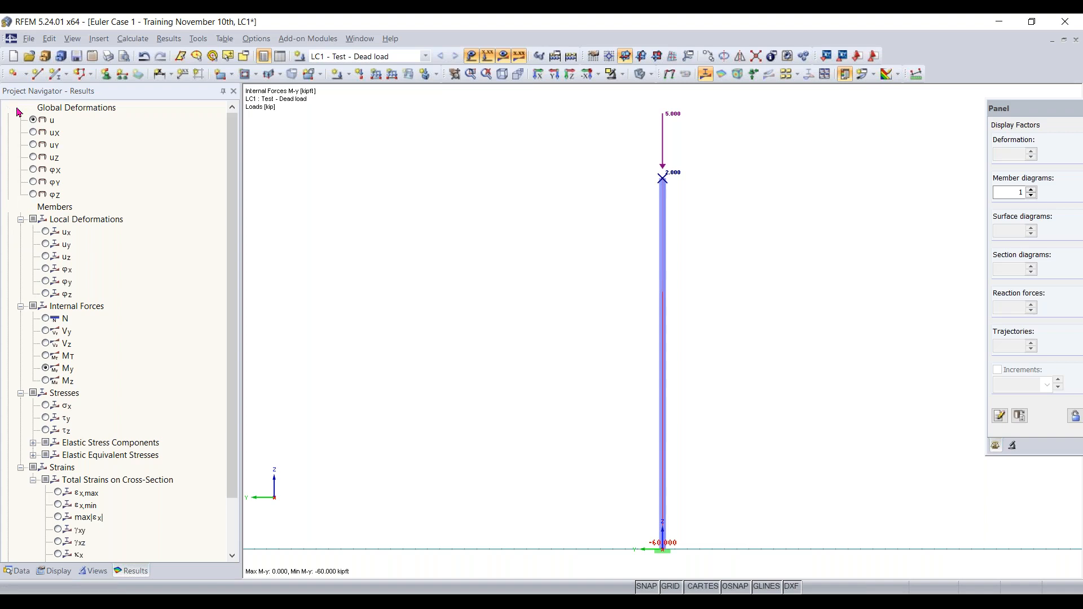
{"action": "left_click", "coordinate": [555, 75]}
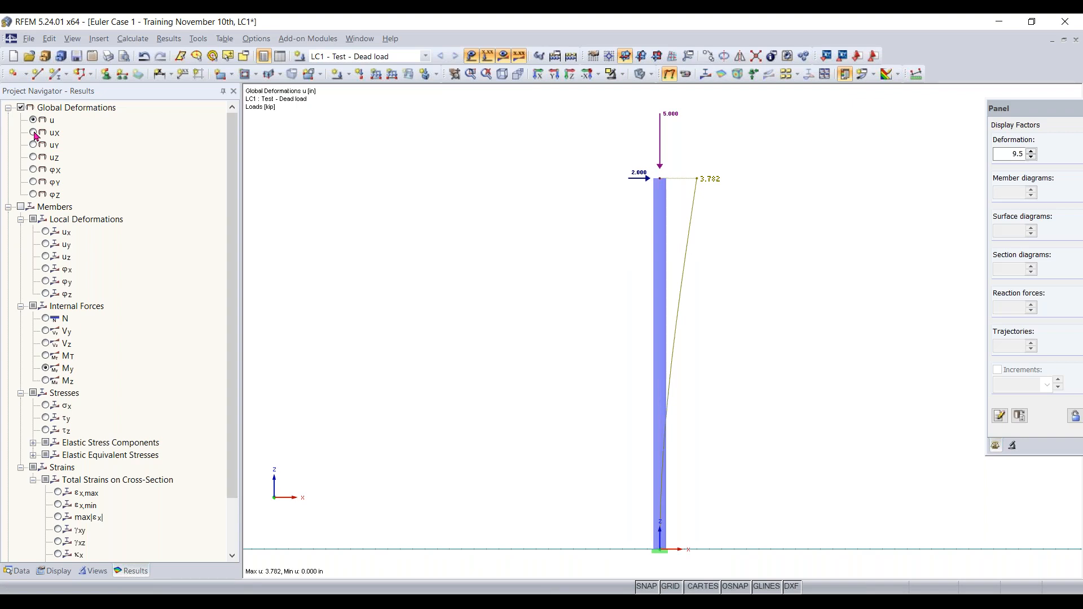
{"action": "left_click", "coordinate": [34, 133]}
{"action": "left_click_drag", "start_coordinate": [1016, 113], "coordinate": [919, 125]}
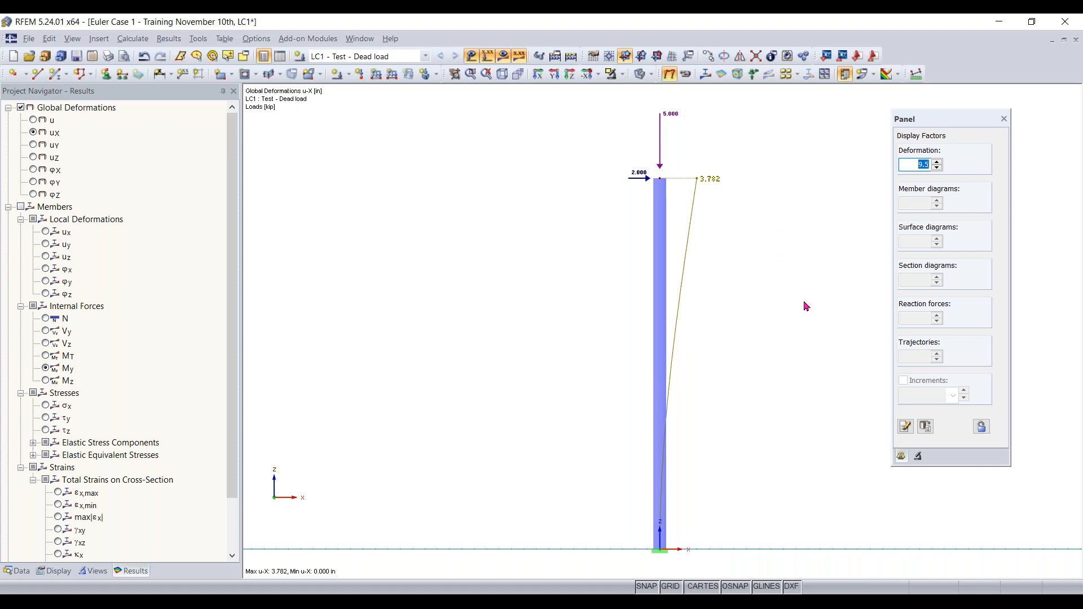
{"action": "left_click", "coordinate": [788, 234]}
{"action": "middle_click_drag", "start_coordinate": [788, 234], "coordinate": [739, 248]}
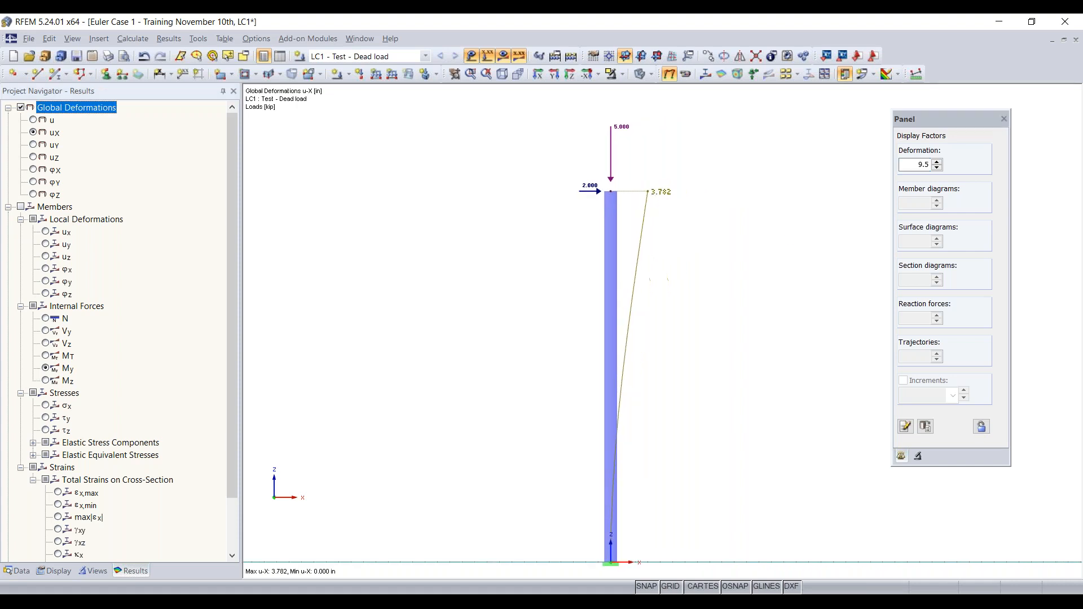
{"action": "scroll", "coordinate": [715, 234], "scroll_direction": "down", "scroll_amount": 1}
{"action": "scroll", "coordinate": [634, 387], "scroll_direction": "up", "scroll_amount": 1}
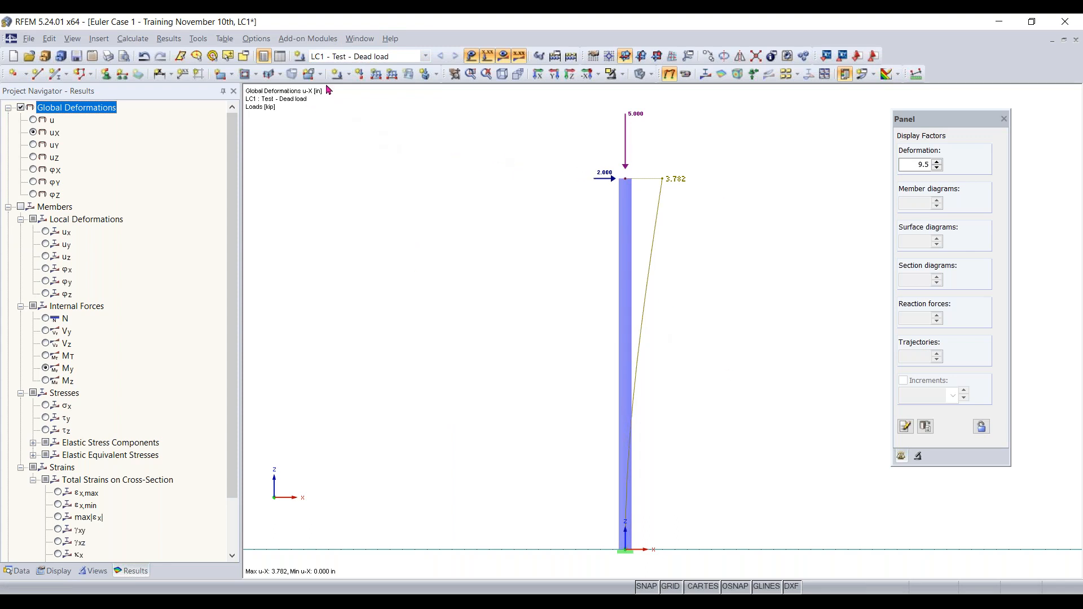
Change the analysis method of load case LC1 to Second-order analysis (P-Delta / P-delta) in its calculation parameters.
{"action": "left_click", "coordinate": [348, 79]}
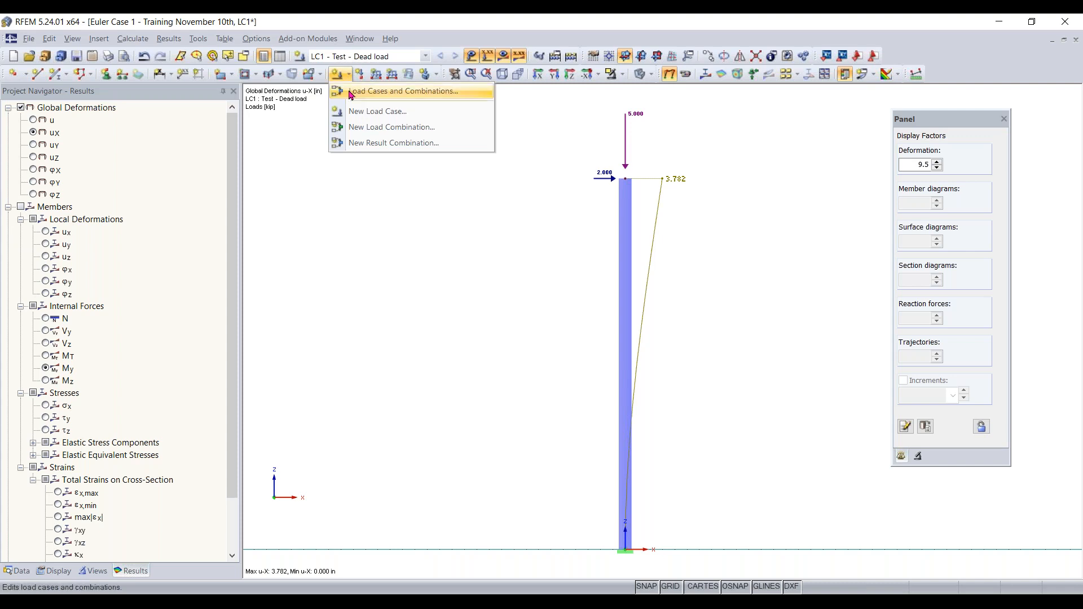
{"action": "left_click", "coordinate": [351, 94]}
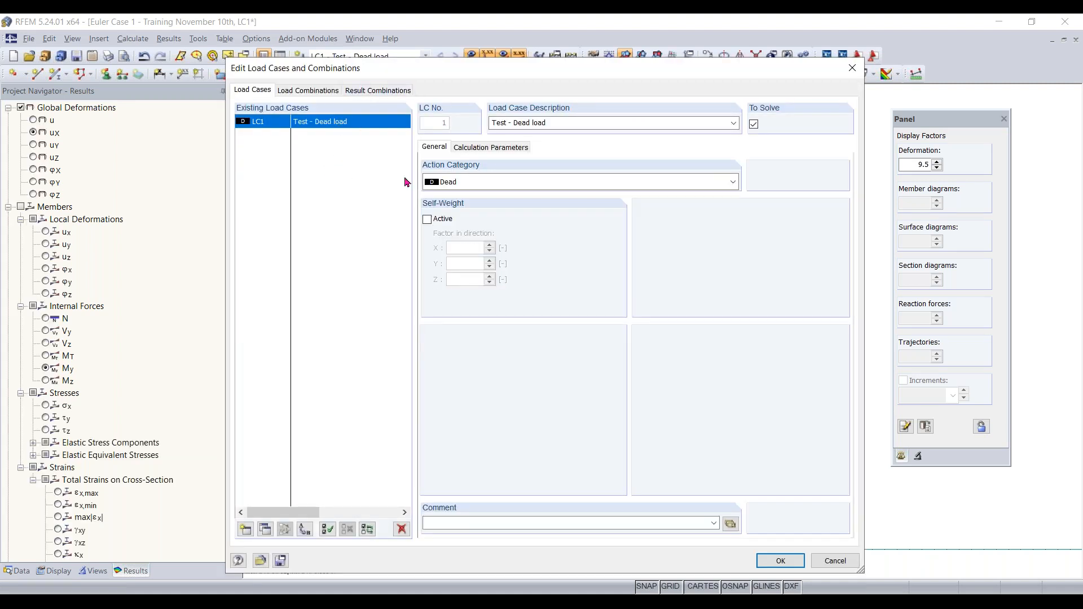
{"action": "left_click", "coordinate": [479, 151]}
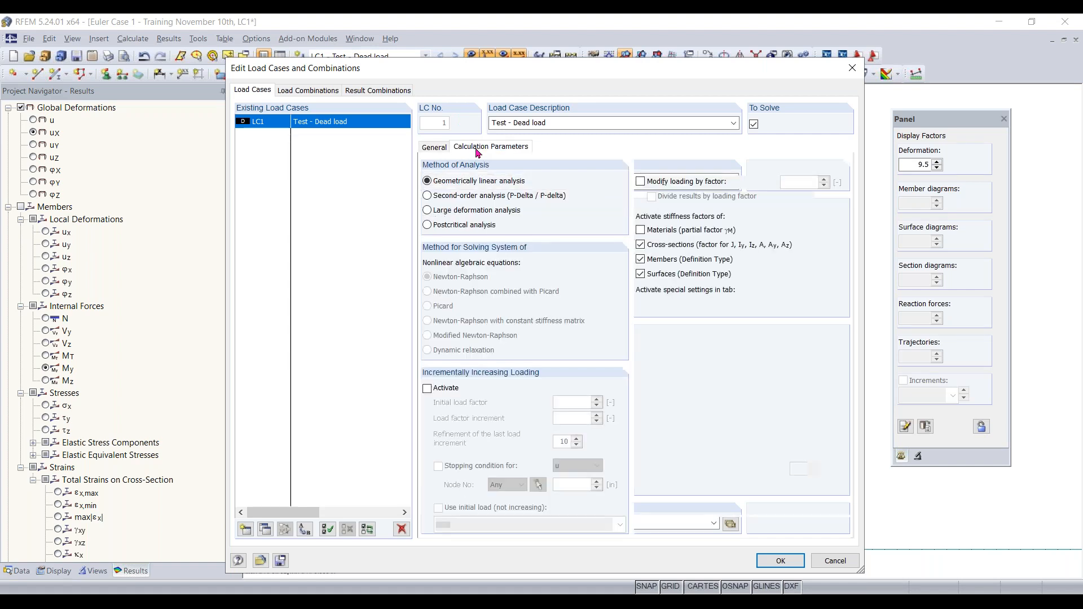
{"action": "left_click", "coordinate": [432, 147]}
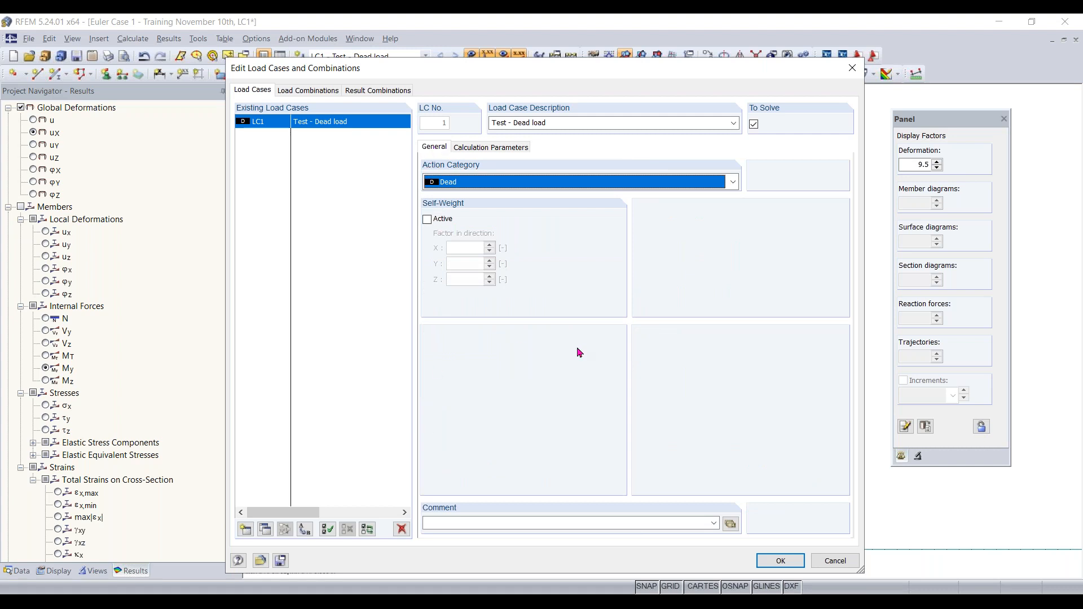
{"action": "left_click", "coordinate": [480, 150]}
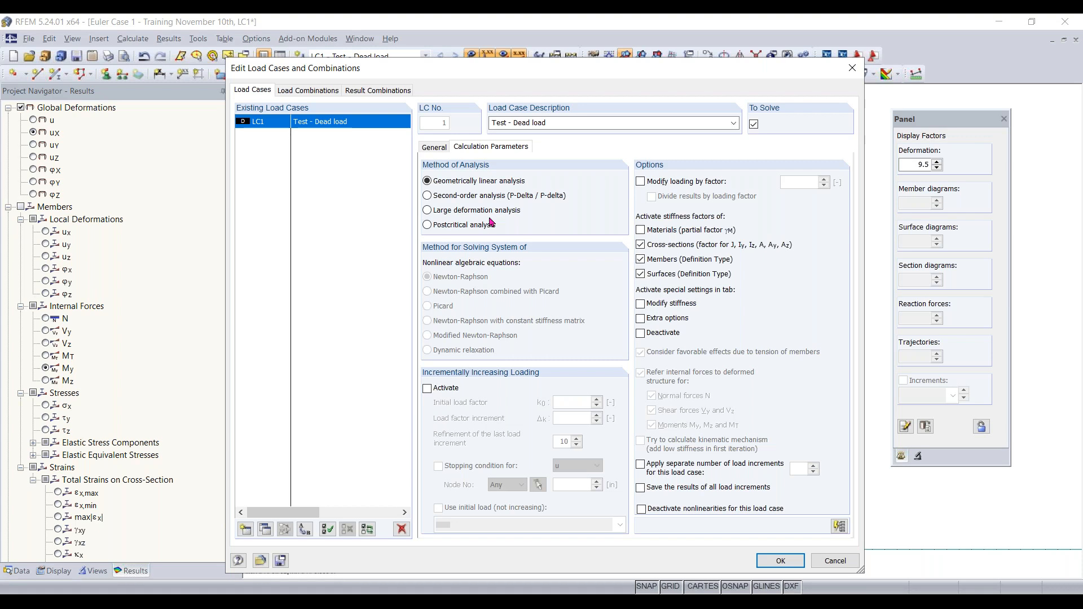
{"action": "left_click", "coordinate": [552, 199]}
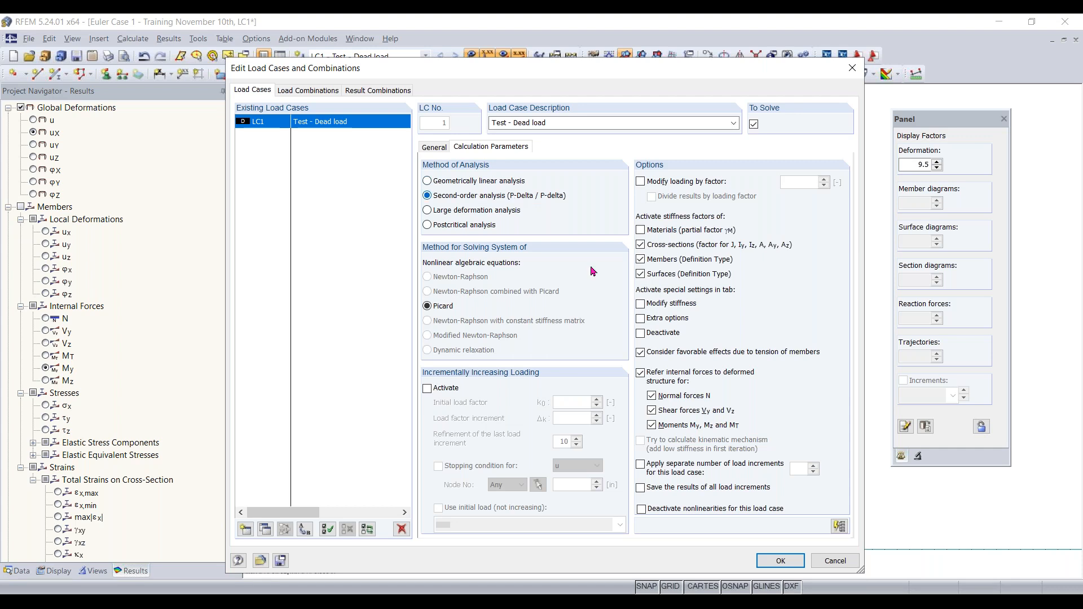
{"action": "left_click", "coordinate": [782, 561]}
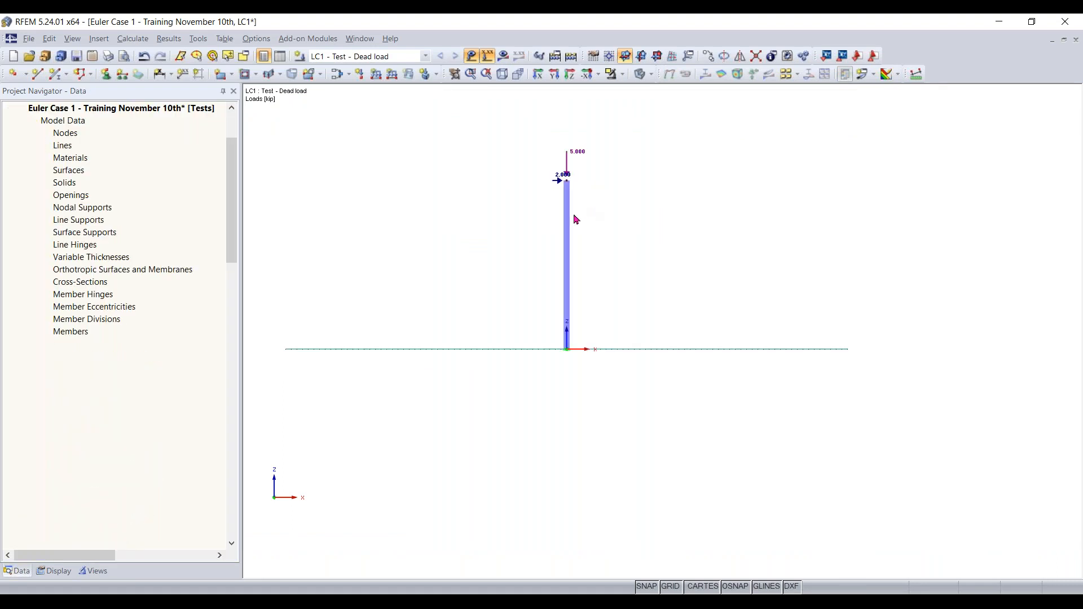
Calculate load case LC1 and examine the column's global deformation uX and member internal force My.
{"action": "scroll", "coordinate": [512, 231], "scroll_direction": "up", "scroll_amount": 3}
{"action": "middle_click_drag", "start_coordinate": [515, 230], "coordinate": [492, 293]}
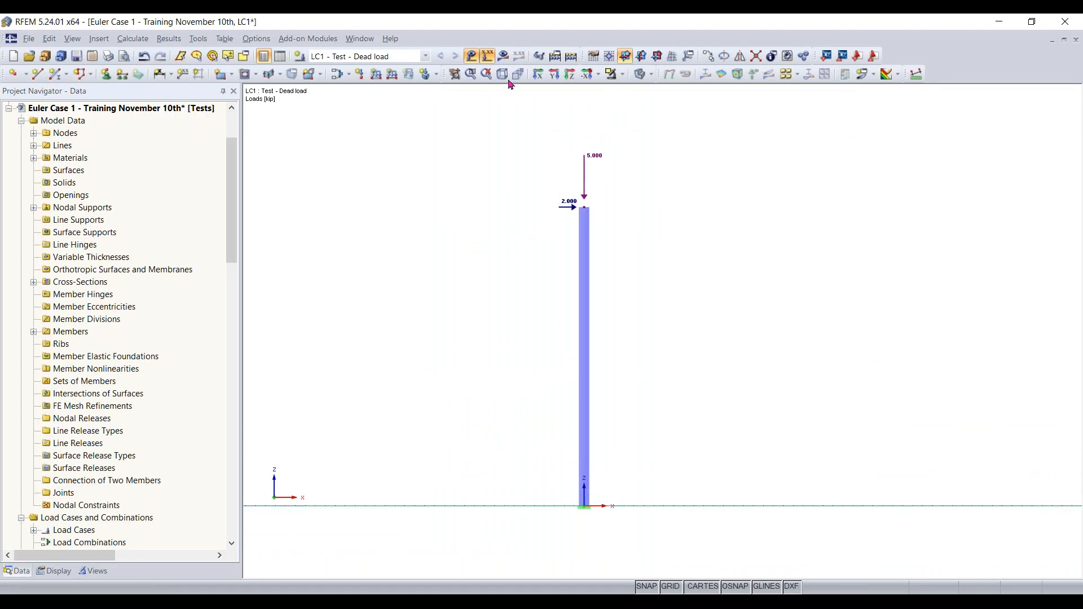
{"action": "left_click", "coordinate": [503, 57]}
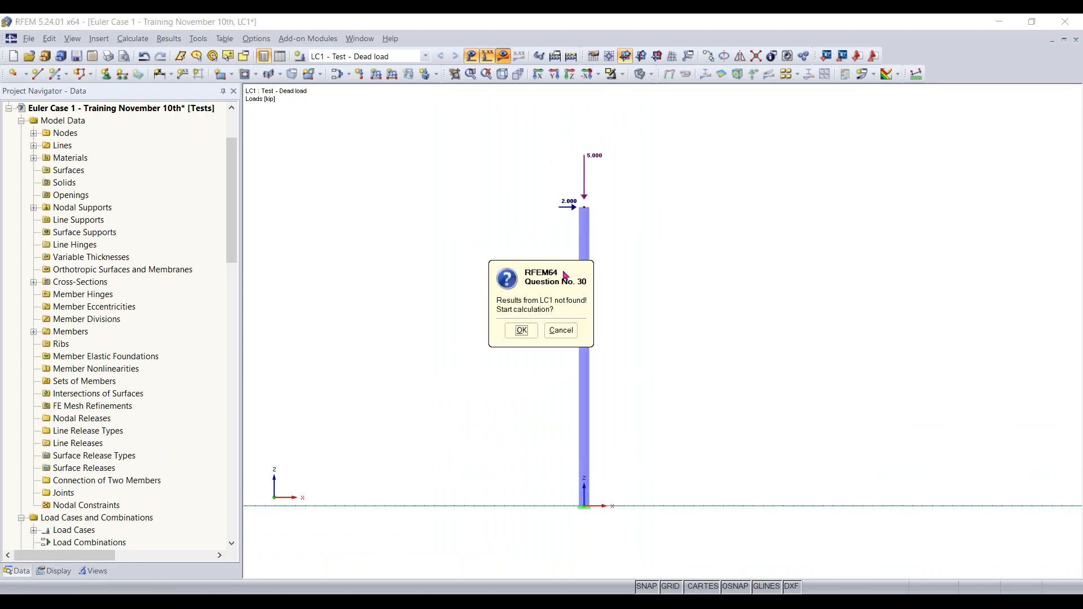
{"action": "left_click", "coordinate": [522, 334]}
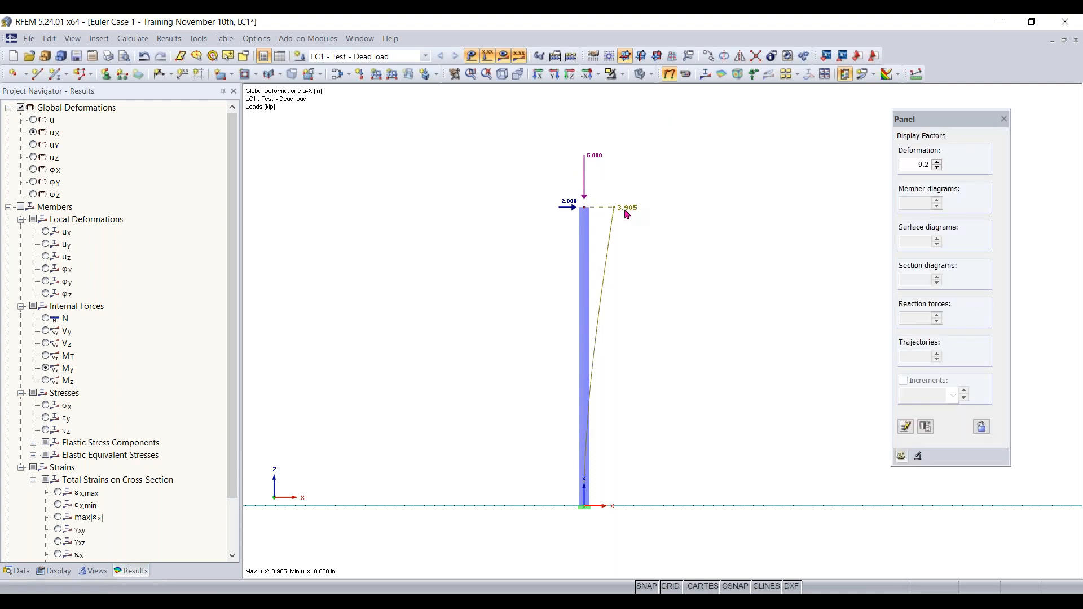
{"action": "scroll", "coordinate": [628, 214], "scroll_direction": "up", "scroll_amount": 1}
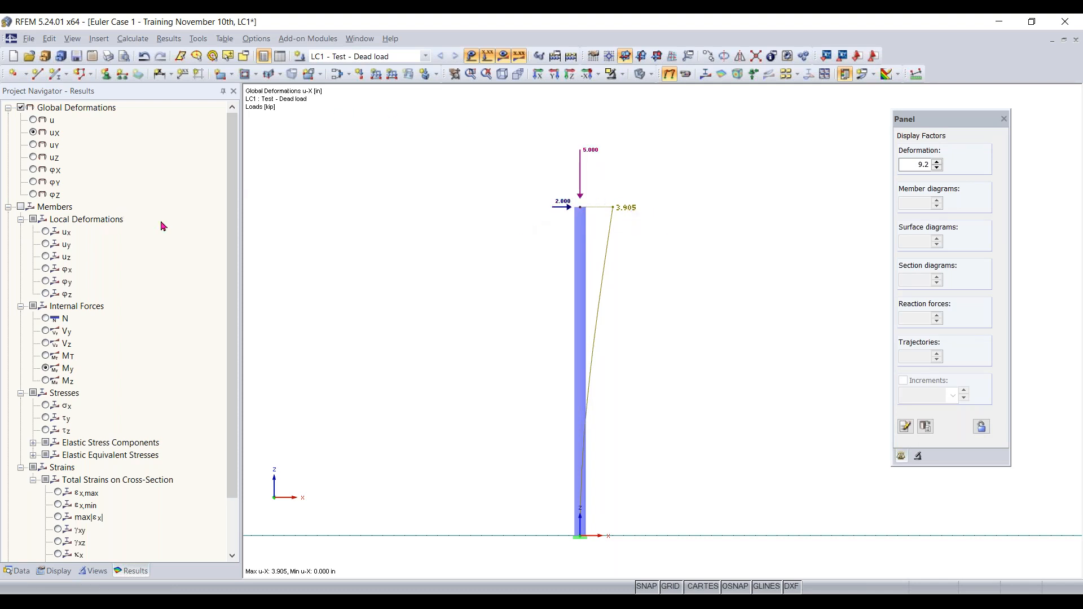
{"action": "left_click", "coordinate": [20, 208]}
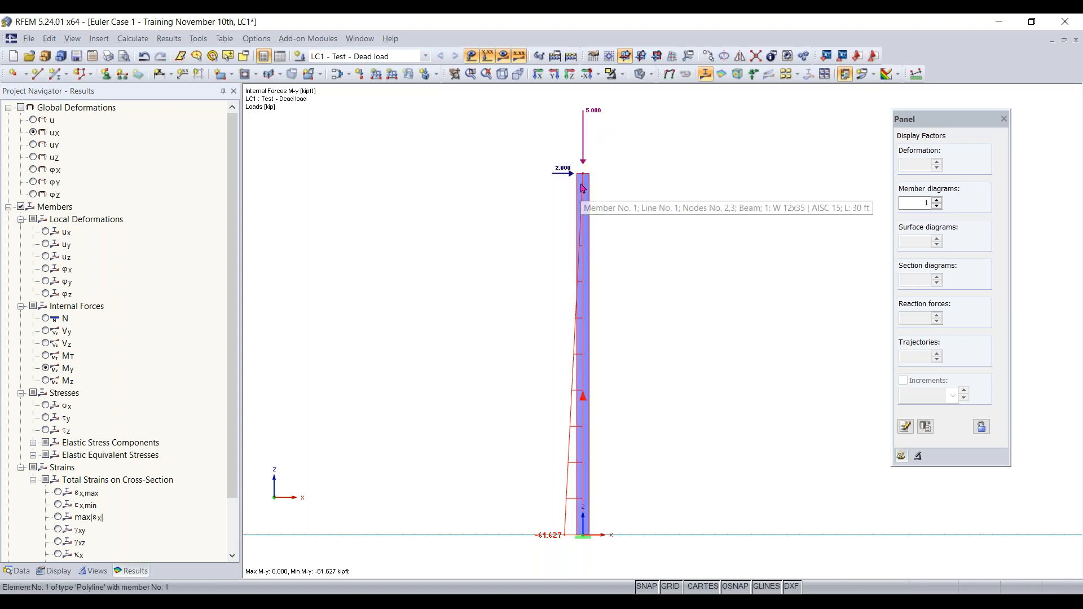
Review the available member types in the column's member properties and keep Beam as the type.
{"action": "double_click", "coordinate": [585, 261]}
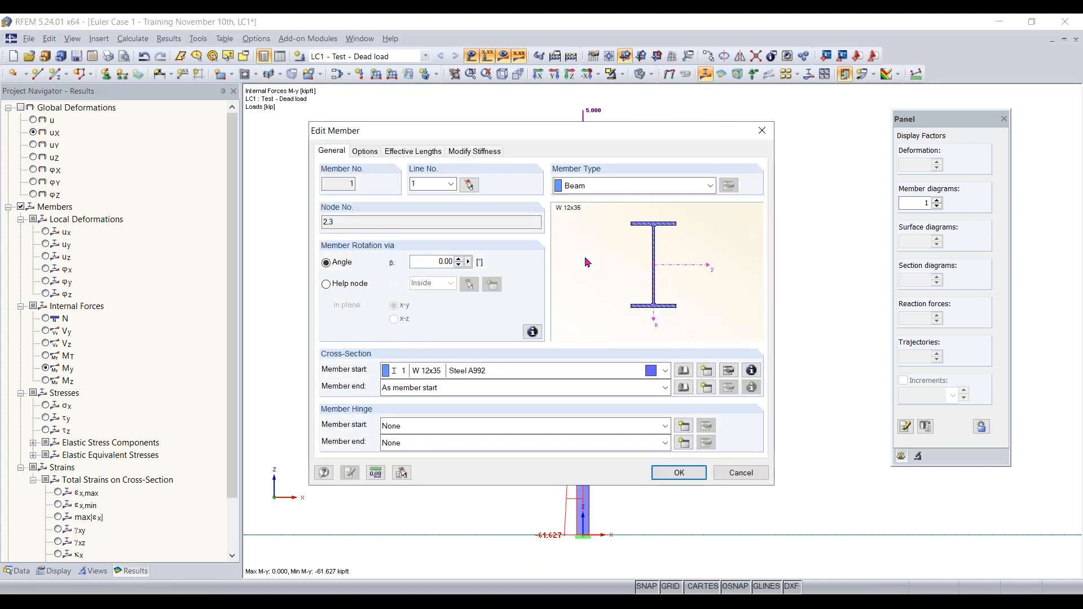
{"action": "left_click", "coordinate": [606, 186]}
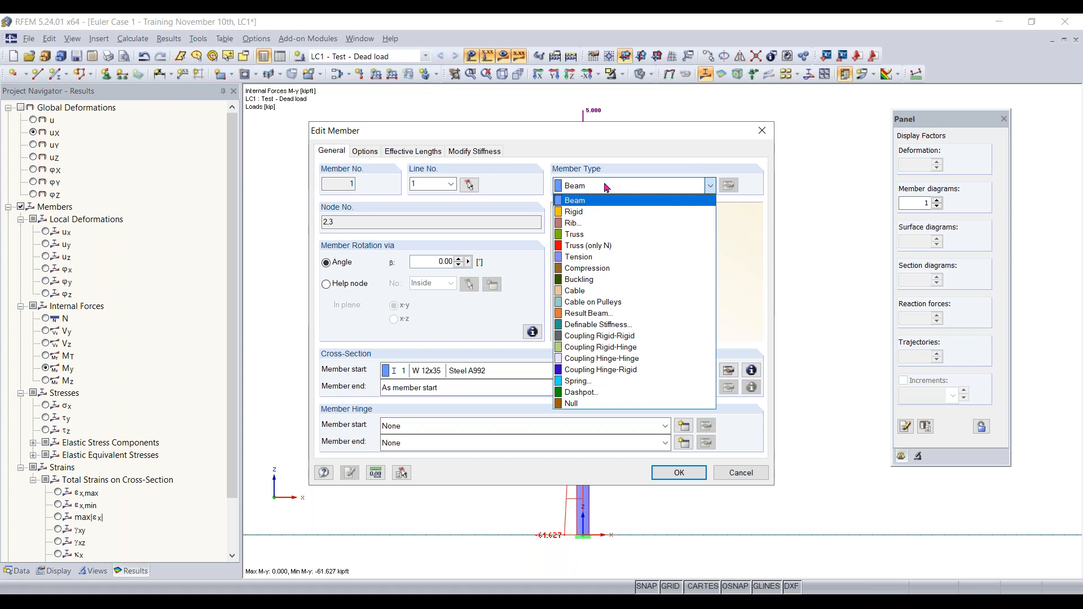
{"action": "left_click", "coordinate": [599, 185]}
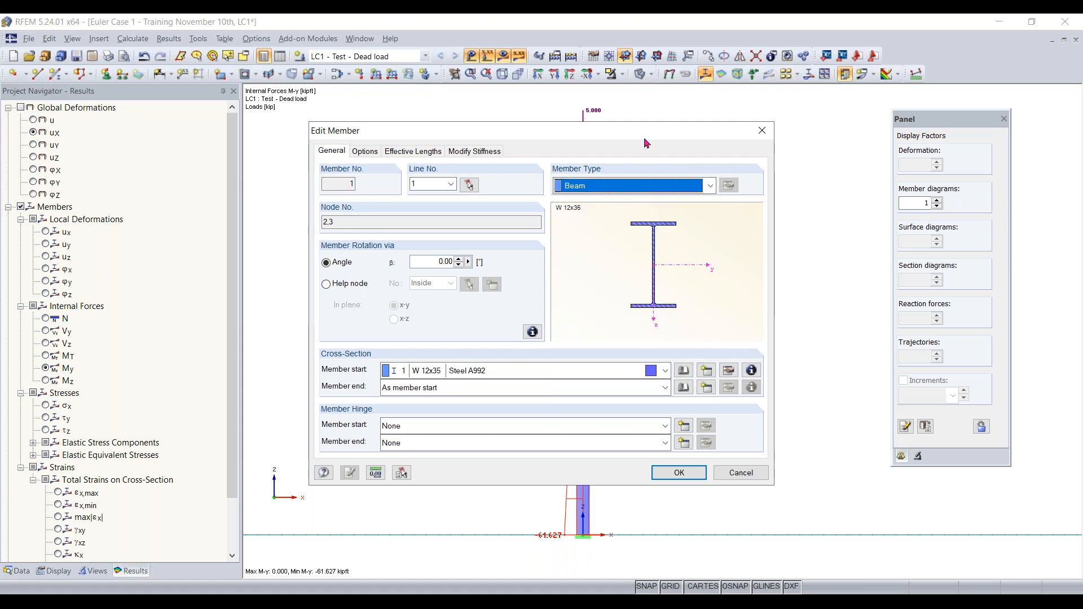
{"action": "left_click", "coordinate": [600, 185]}
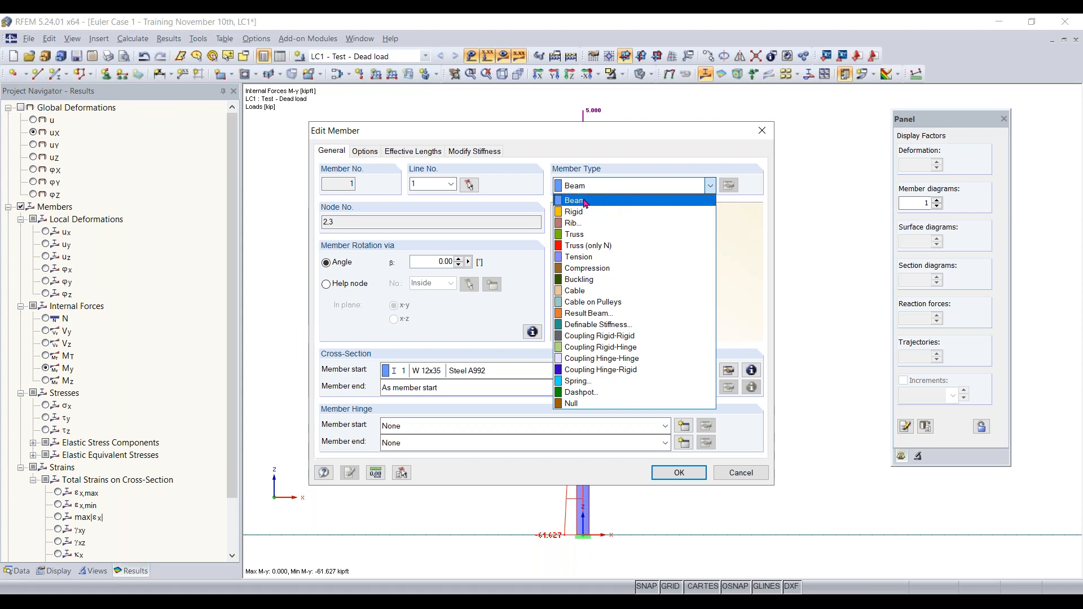
{"action": "left_click", "coordinate": [598, 200]}
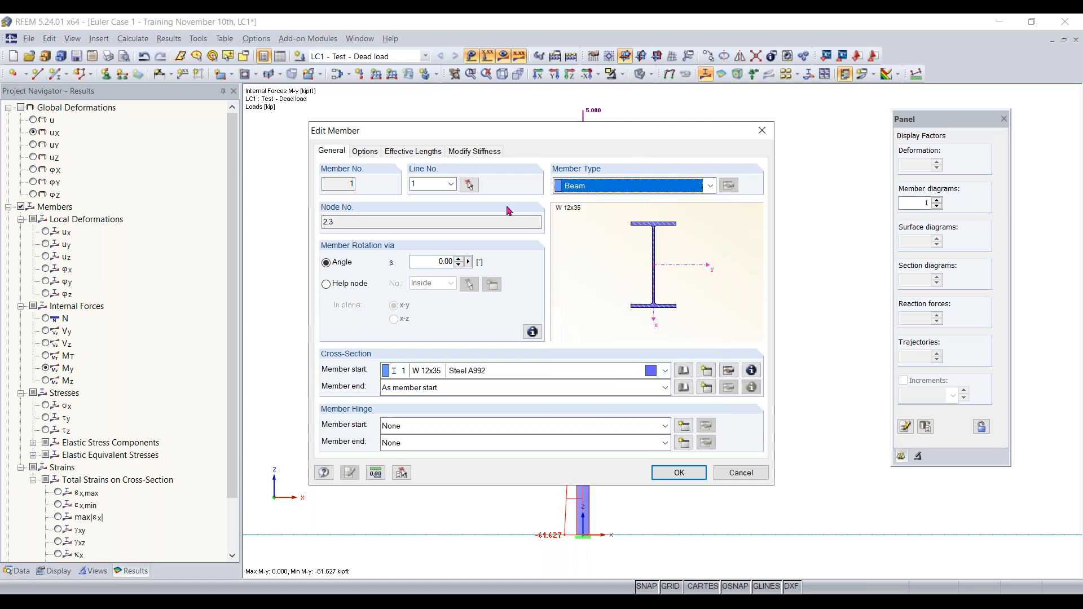
{"action": "left_click", "coordinate": [671, 475]}
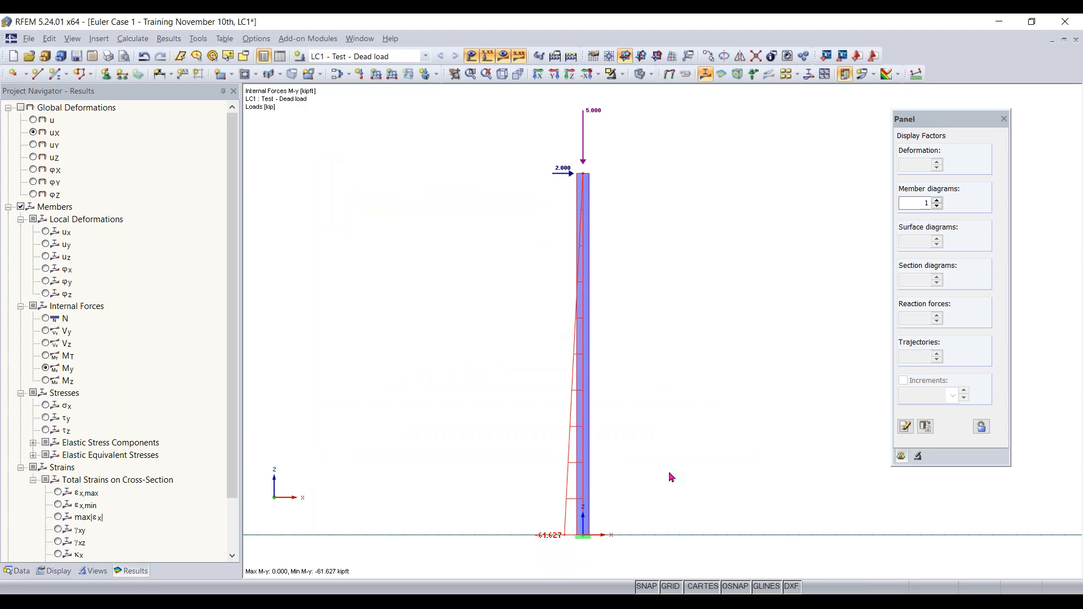
Edit the nodal load at the column top, setting PX to 0 and PZ to -0.100 kip.
{"action": "scroll", "coordinate": [652, 242], "scroll_direction": "down", "scroll_amount": 1}
{"action": "mouse_move", "coordinate": [652, 242]}
{"action": "middle_mouse_down", "text": "ctrl"}
{"action": "mouse_move", "coordinate": [618, 275]}
{"action": "mouse_move", "coordinate": [527, 324]}
{"action": "mouse_move", "coordinate": [517, 299]}
{"action": "middle_mouse_up", "text": "ctrl"}
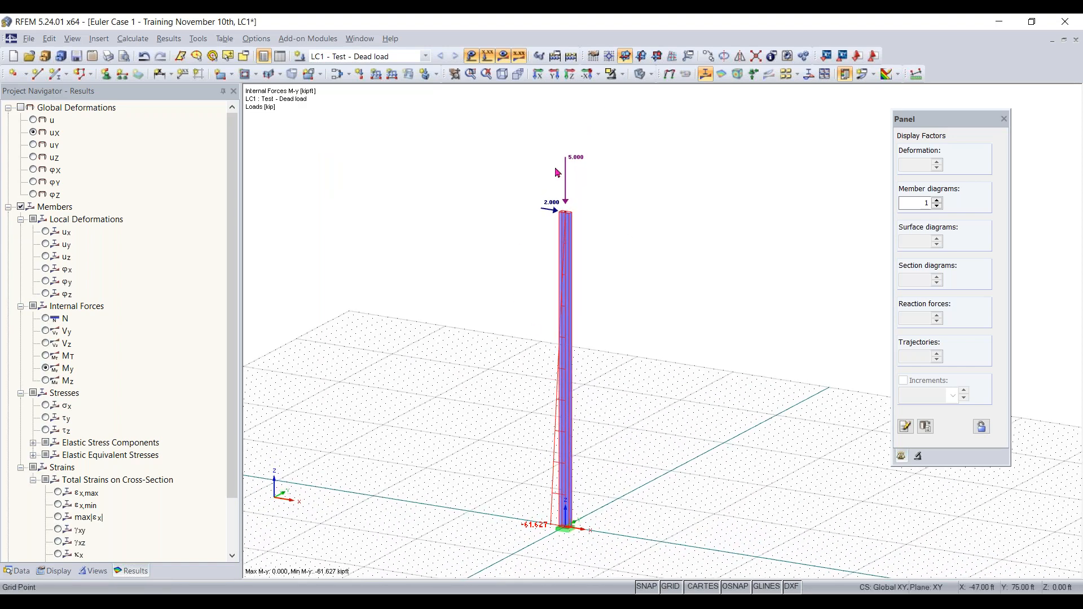
{"action": "mouse_move", "coordinate": [574, 167]}
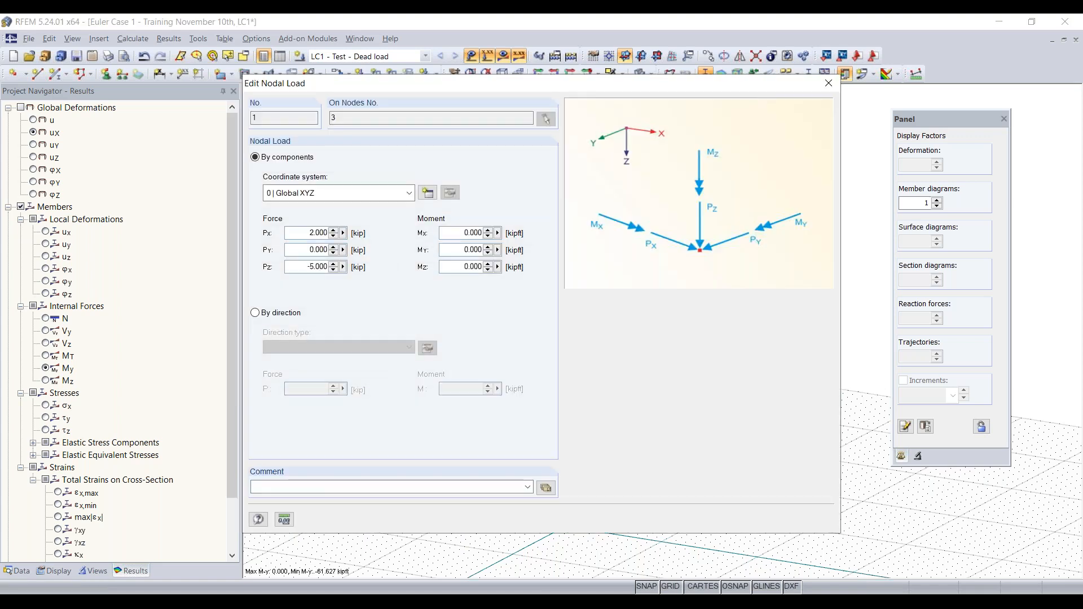
{"action": "double_click", "coordinate": [298, 233]}
{"action": "type", "text": "00"}
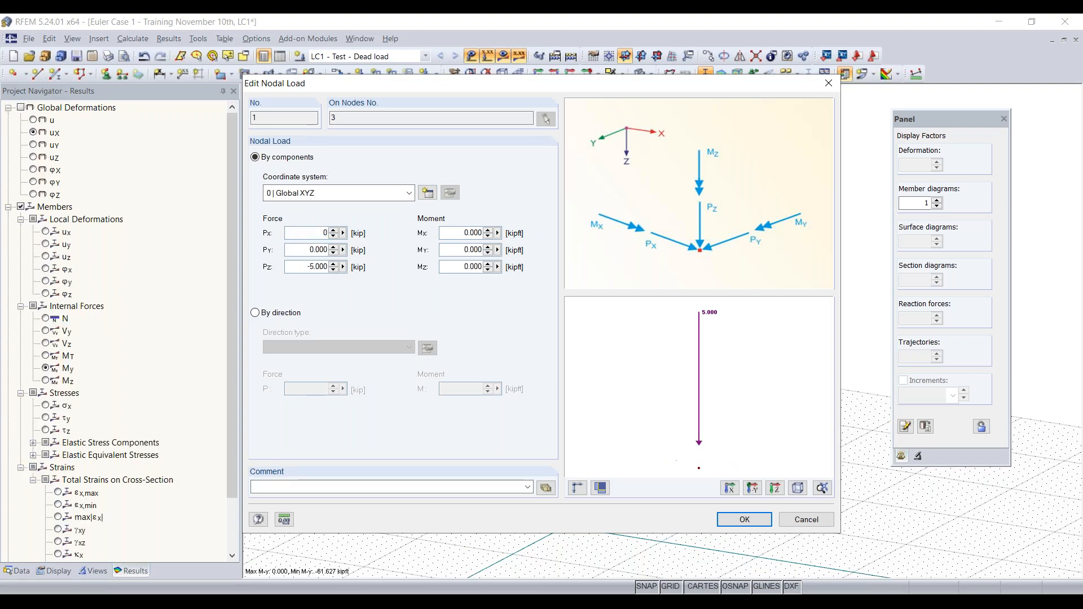
{"action": "double_click", "coordinate": [303, 266]}
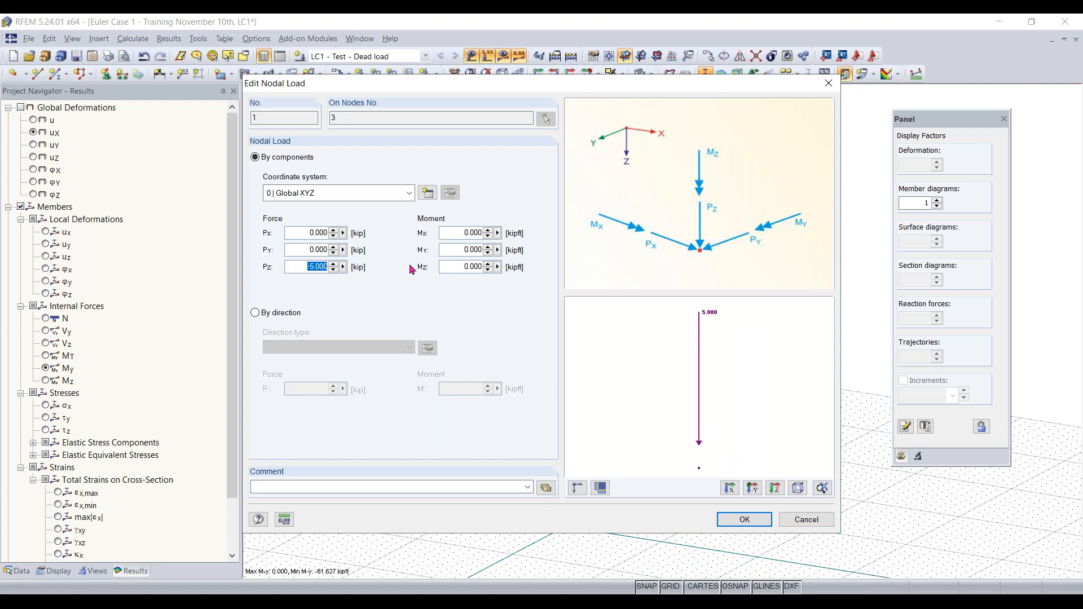
{"action": "key", "text": "BackSpace"}
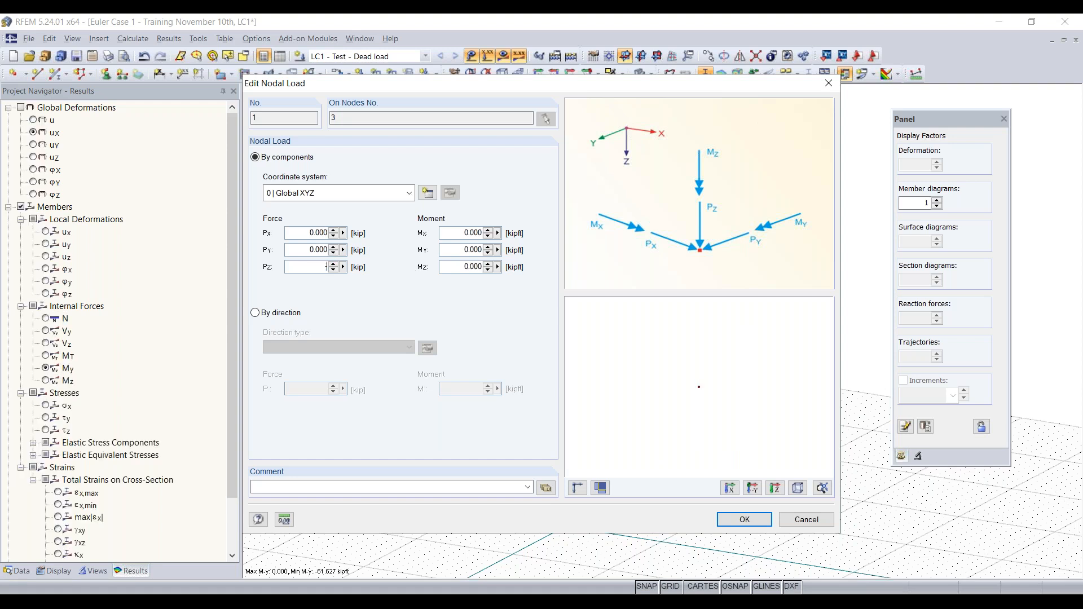
{"action": "type", "text": "-0.100"}
{"action": "left_click", "coordinate": [729, 520]}
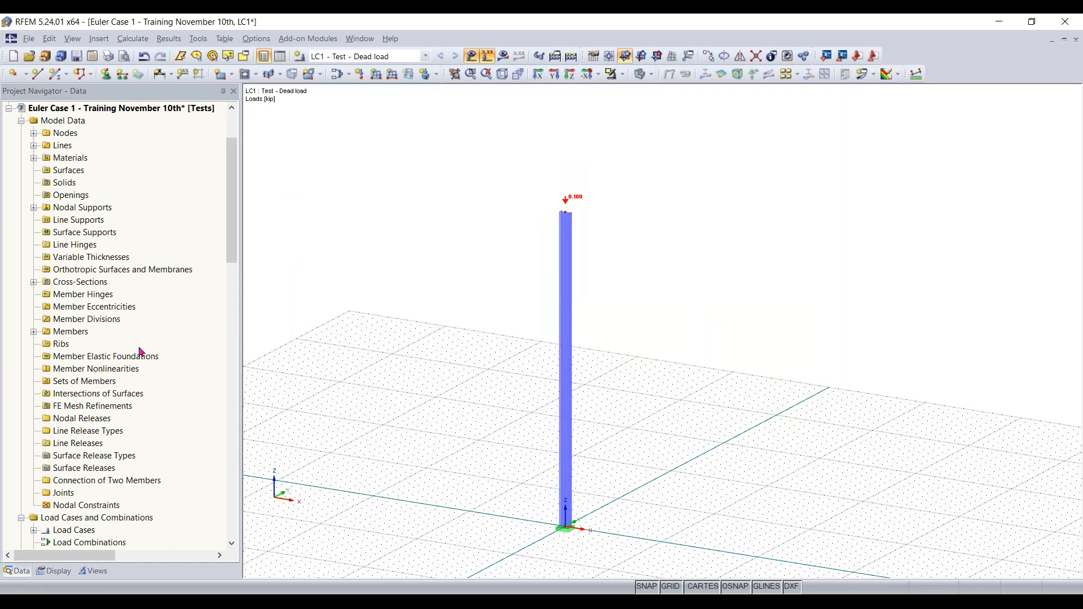
Look through the available add-on modules in the project data, including the options for RF-STEEL Members.
{"action": "left_click_drag", "start_coordinate": [231, 216], "coordinate": [224, 356]}
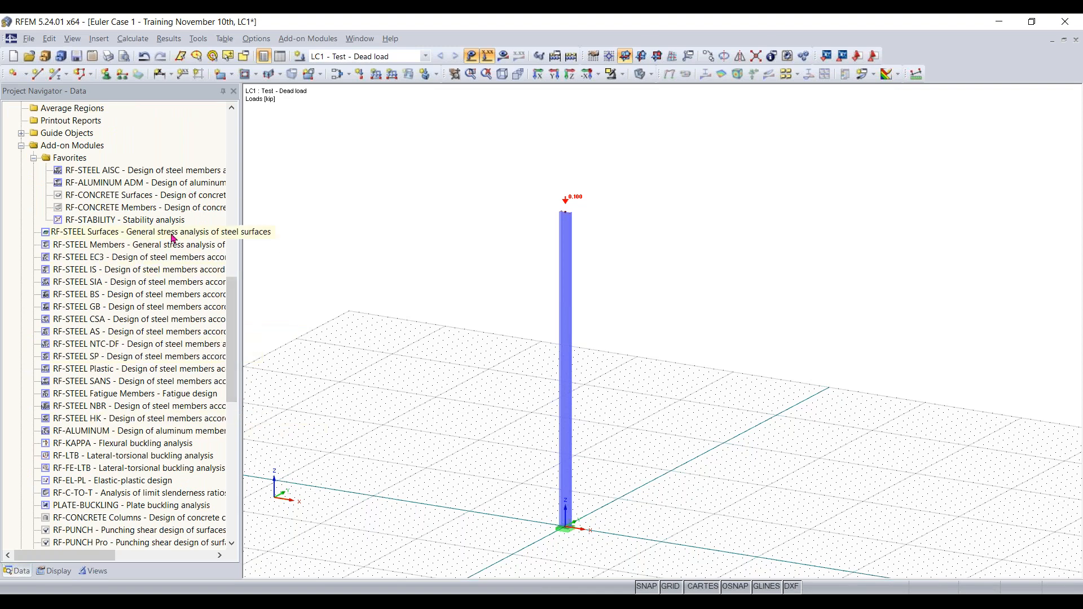
{"action": "left_click_drag", "start_coordinate": [231, 329], "coordinate": [253, 313]}
{"action": "scroll", "coordinate": [207, 239], "scroll_direction": "down", "scroll_amount": 12}
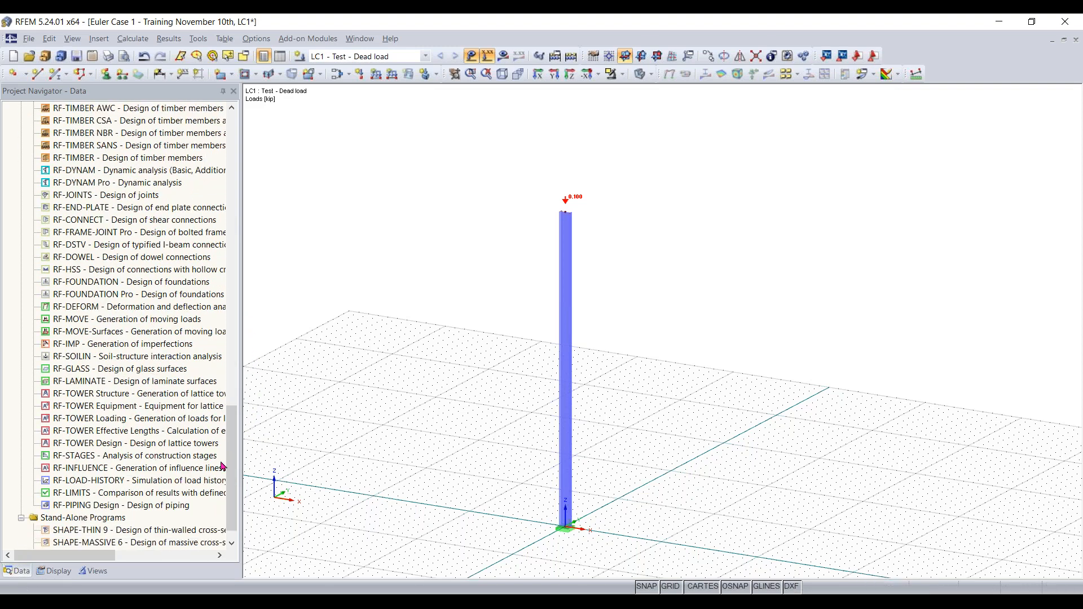
{"action": "left_click_drag", "start_coordinate": [233, 430], "coordinate": [239, 128]}
{"action": "scroll", "coordinate": [158, 300], "scroll_direction": "down", "scroll_amount": 15}
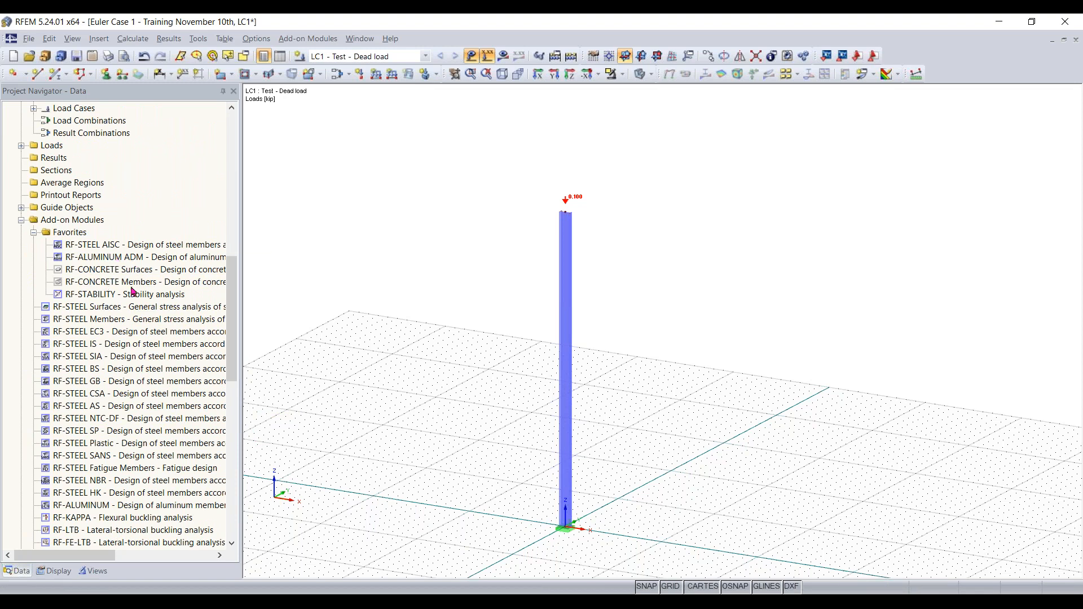
{"action": "right_click", "coordinate": [104, 317]}
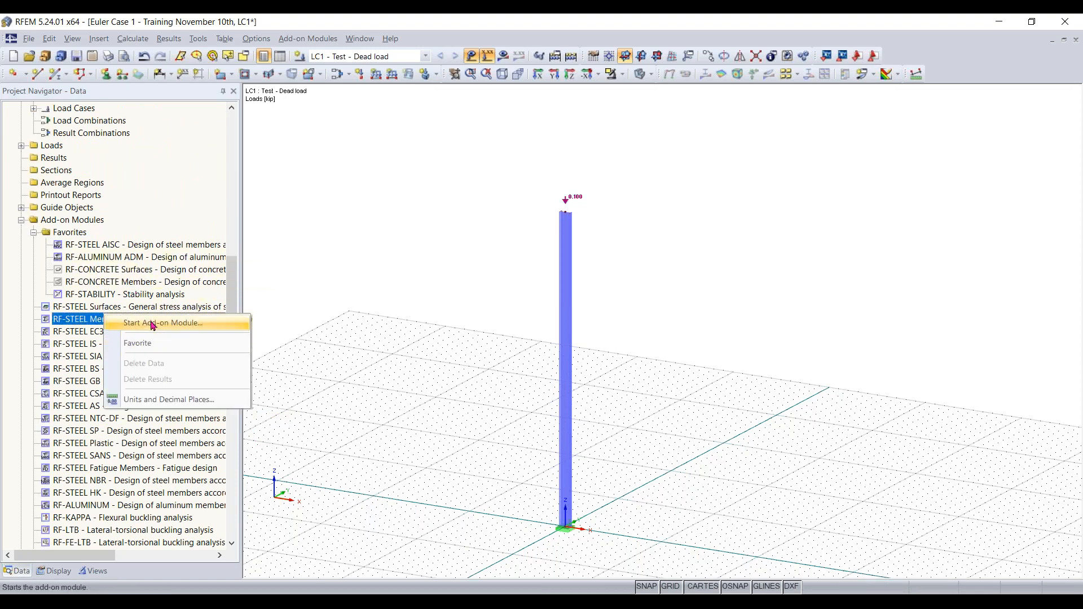
{"action": "left_click", "coordinate": [80, 261]}
{"action": "scroll", "coordinate": [105, 445], "scroll_direction": "down", "scroll_amount": 1}
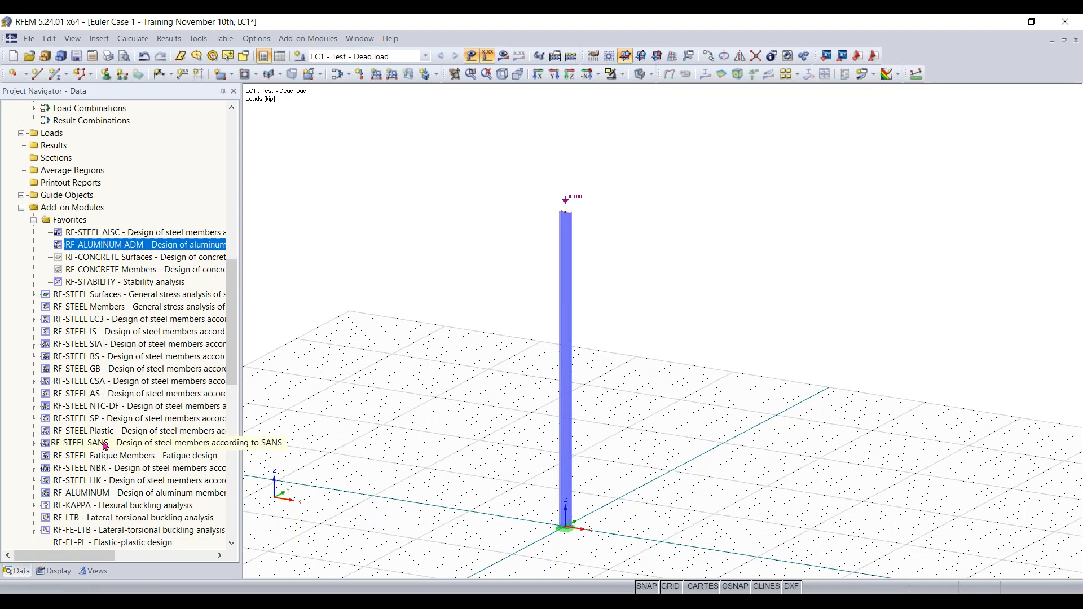
{"action": "scroll", "coordinate": [104, 446], "scroll_direction": "down", "scroll_amount": 8}
{"action": "left_click_drag", "start_coordinate": [237, 366], "coordinate": [235, 118]}
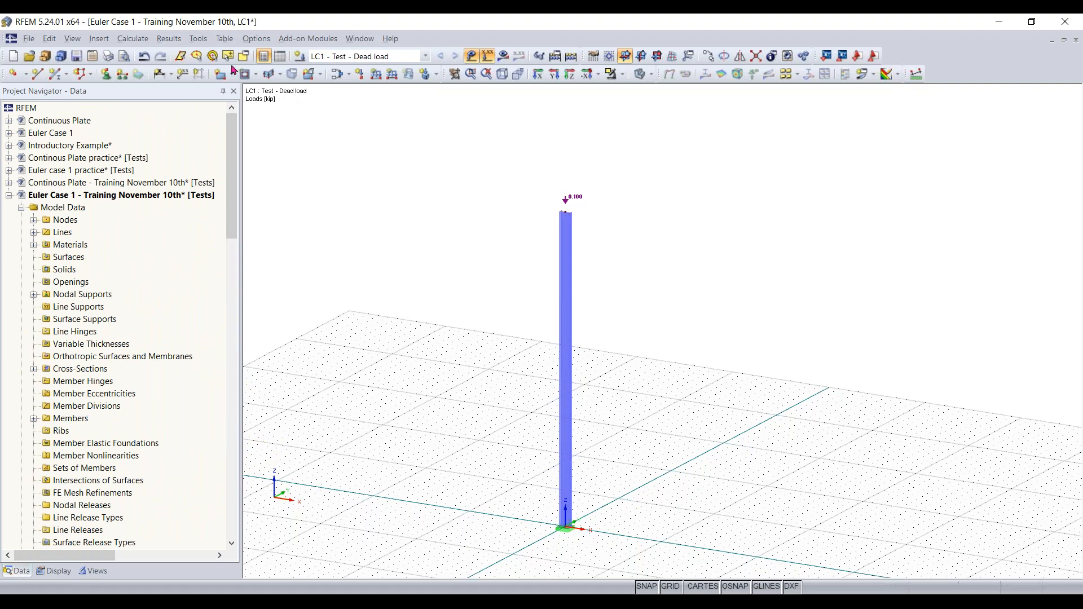
Start the RF-STABILITY add-on module for a stability analysis of the column.
{"action": "left_click", "coordinate": [312, 40]}
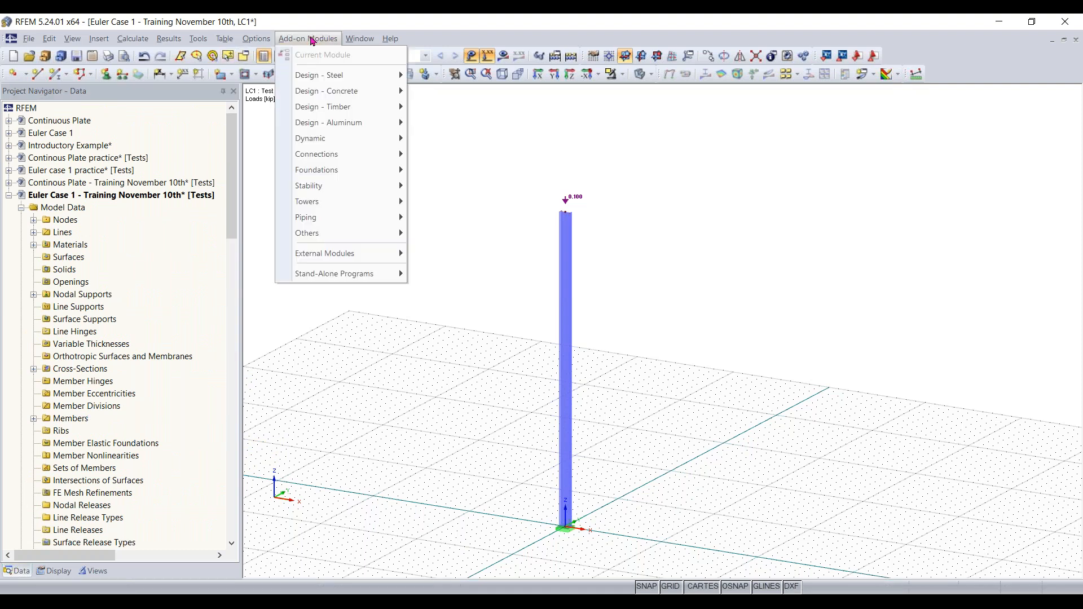
{"action": "mouse_move", "coordinate": [319, 190]}
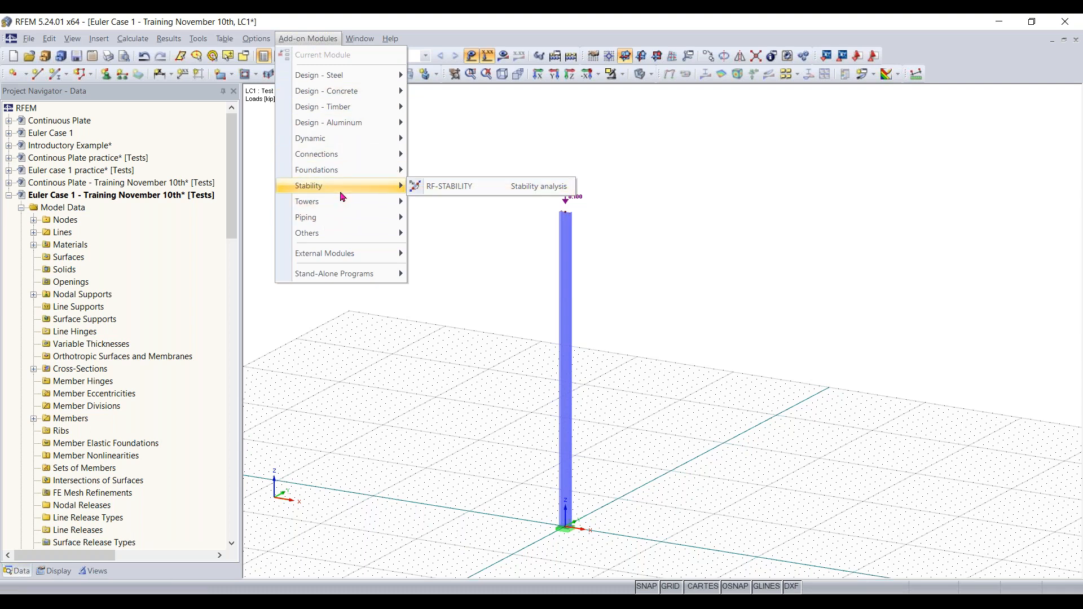
{"action": "left_click", "coordinate": [439, 190]}
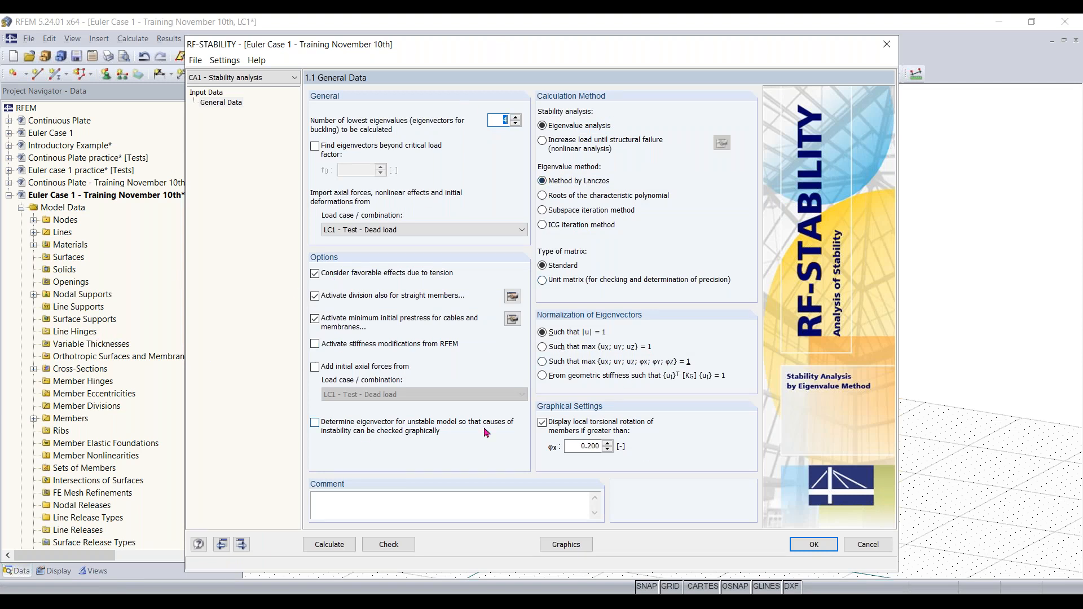
{"action": "left_click_drag", "start_coordinate": [570, 45], "coordinate": [573, 46]}
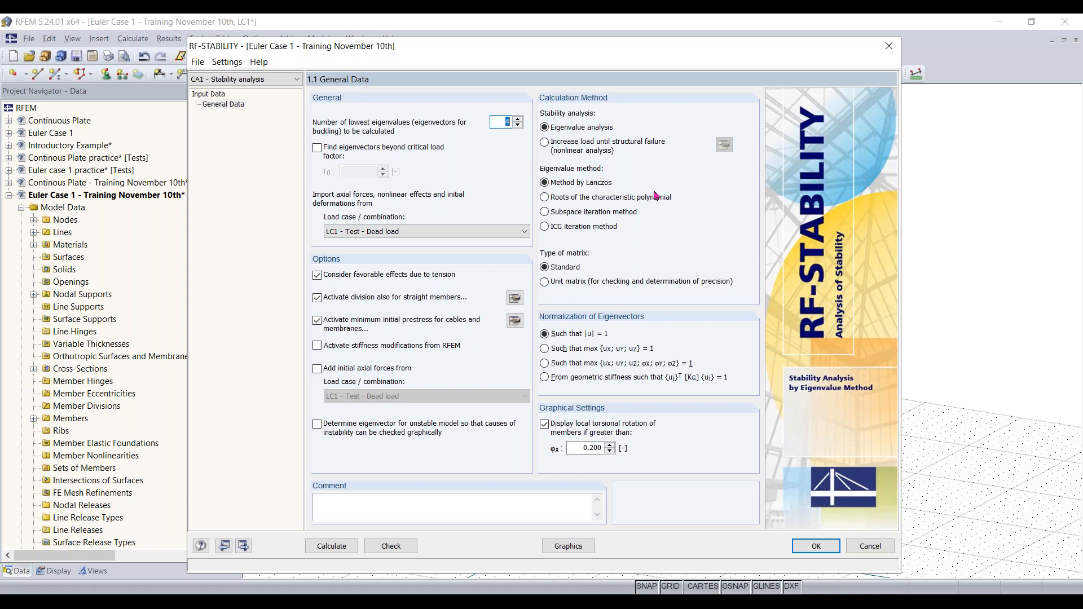
Deactivate minimum initial prestress for cables and membranes, and set the minimum number of divisions for straight members to 10.
{"action": "left_click", "coordinate": [388, 327]}
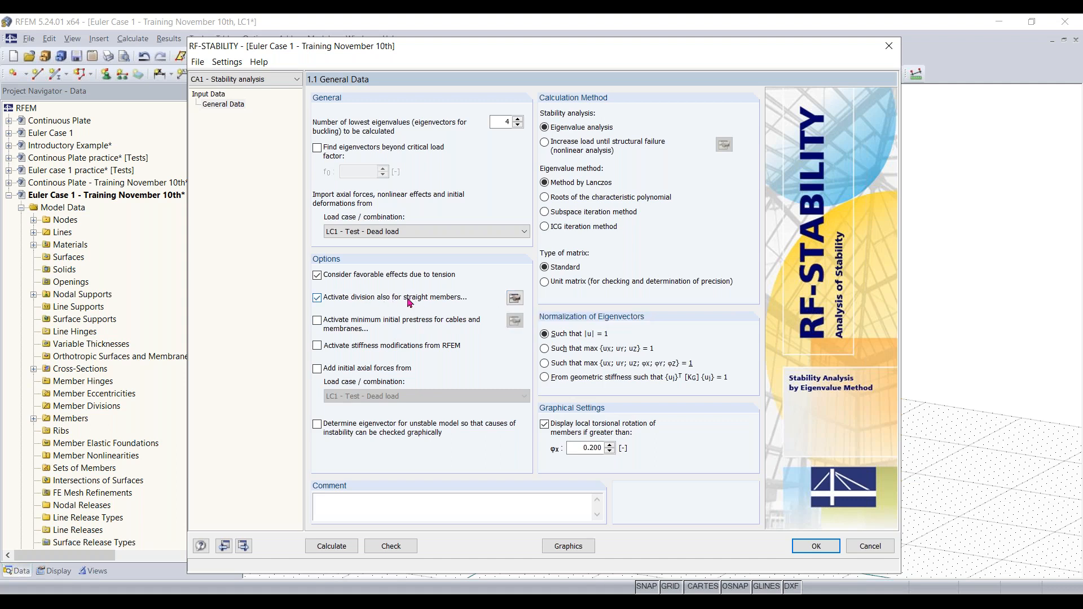
{"action": "left_click", "coordinate": [515, 302]}
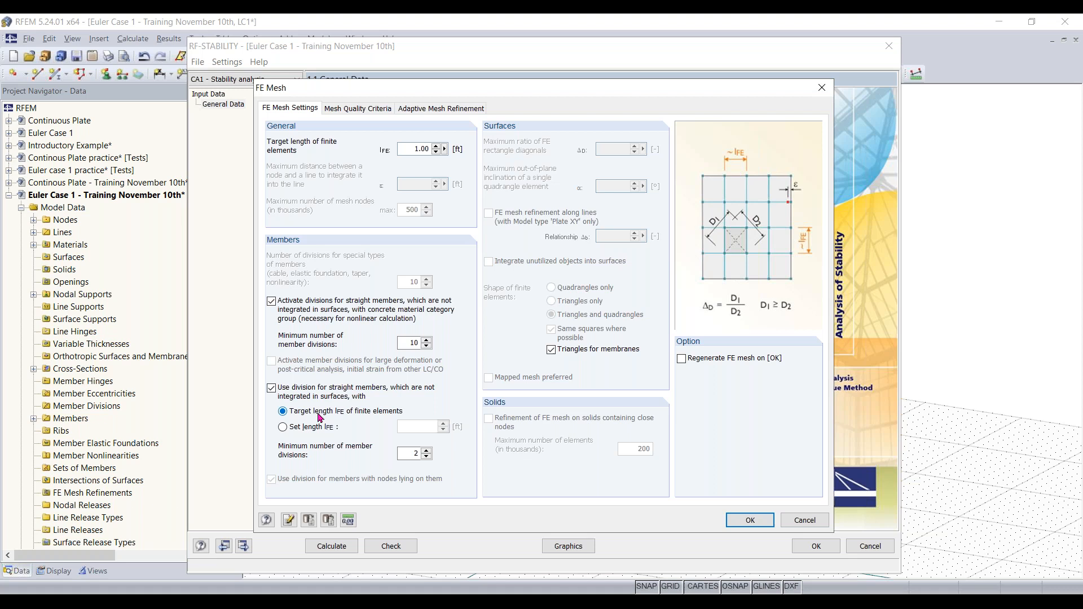
{"action": "double_click", "coordinate": [412, 454]}
{"action": "type", "text": "10"}
{"action": "left_click", "coordinate": [750, 520]}
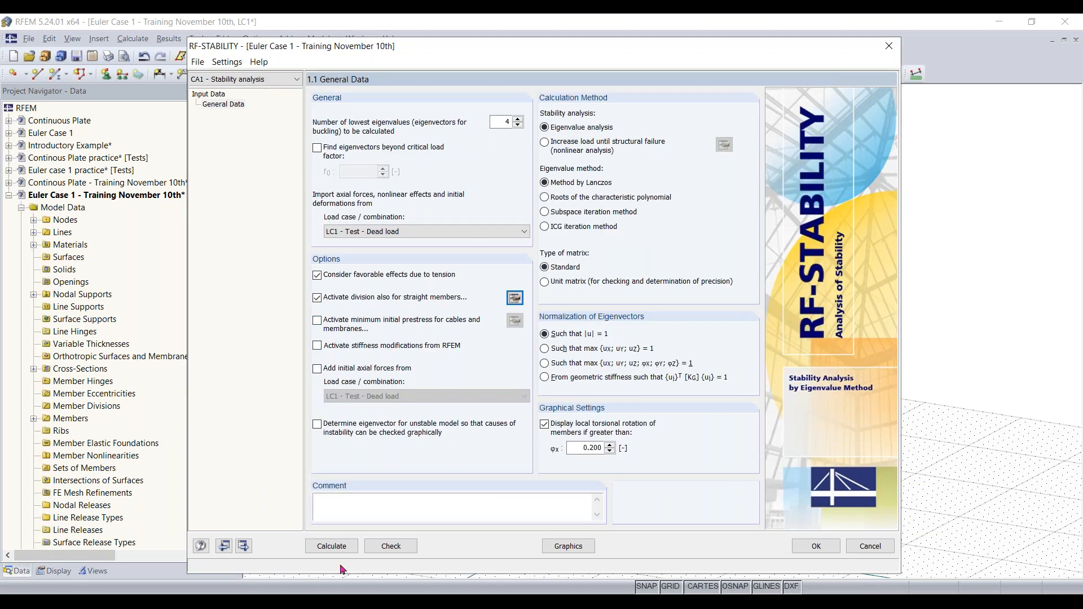
Keep LC1 - Test - Dead load as the load case for imported axial forces and run the stability calculation.
{"action": "left_click", "coordinate": [392, 231]}
{"action": "left_click", "coordinate": [398, 235]}
{"action": "left_click", "coordinate": [324, 548]}
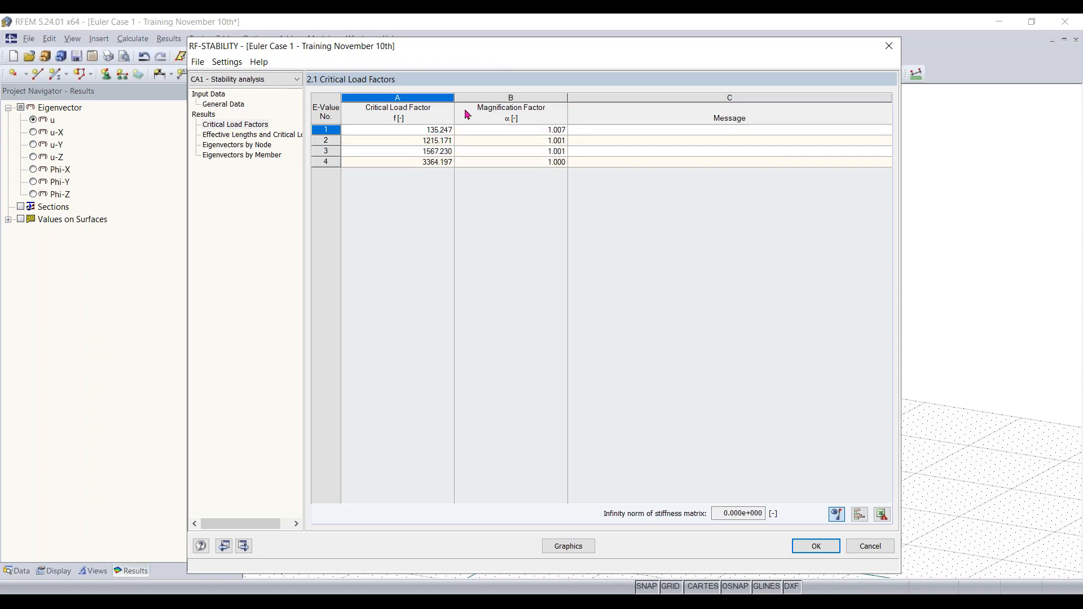
Examine the critical load factors with the first buckling shape, and the table of effective lengths and critical loads.
{"action": "left_click_drag", "start_coordinate": [484, 58], "coordinate": [579, 253]}
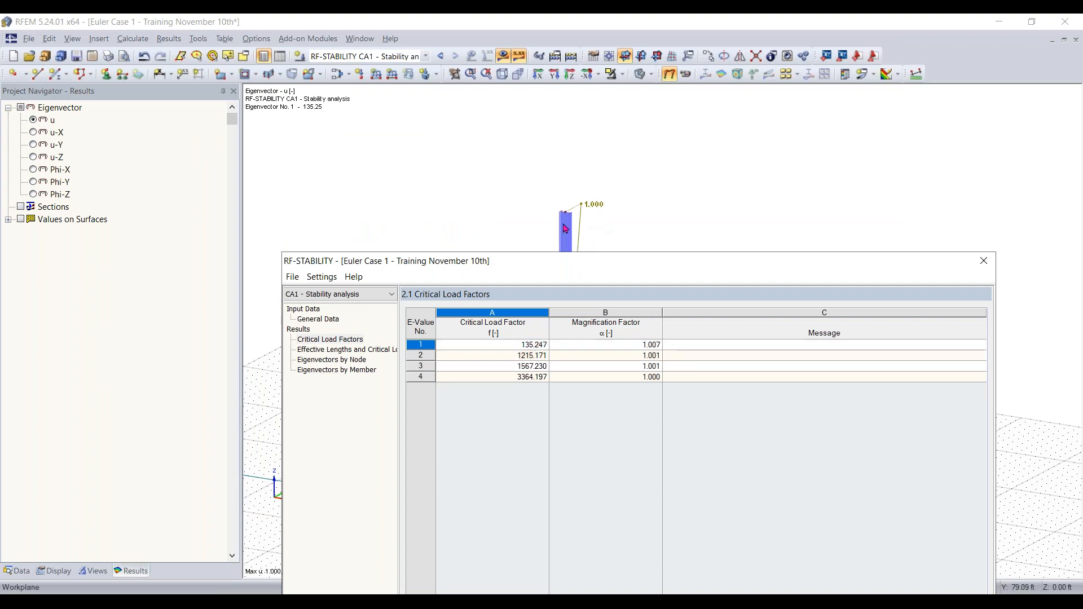
{"action": "left_click_drag", "start_coordinate": [589, 267], "coordinate": [509, 59]}
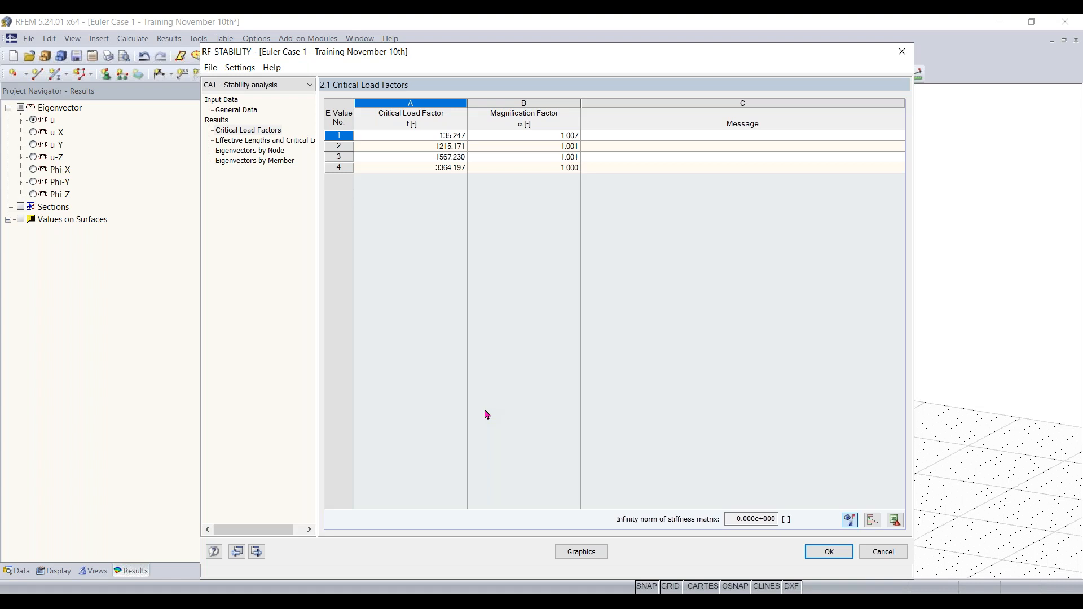
{"action": "left_click", "coordinate": [254, 133]}
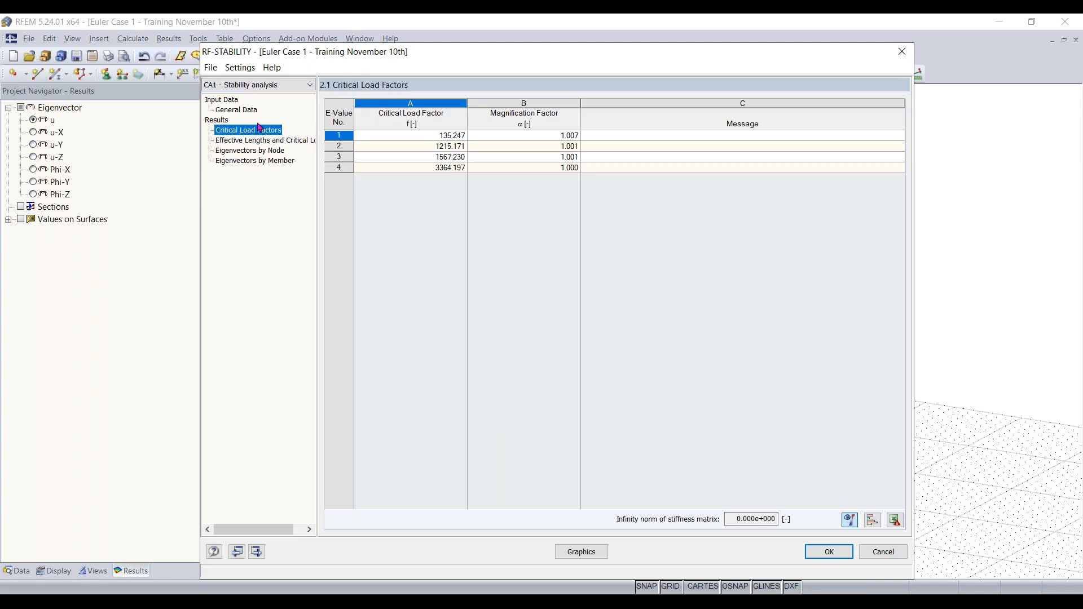
{"action": "left_click", "coordinate": [248, 144]}
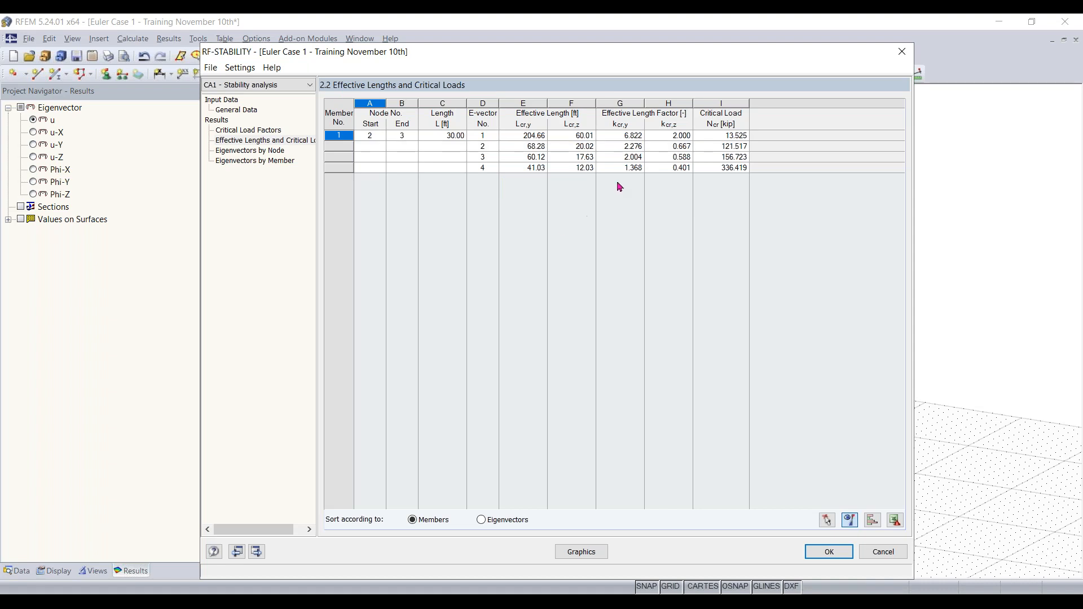
Show the first buckling shape on the model and render the member deformation as coloured cross-sections.
{"action": "left_click", "coordinate": [582, 555]}
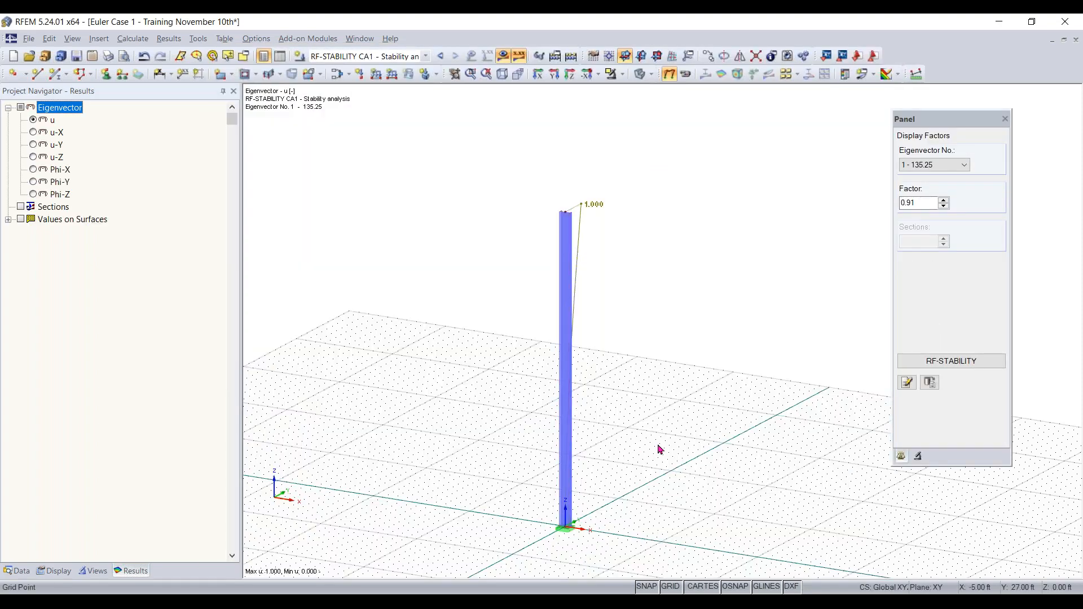
{"action": "middle_click_drag", "start_coordinate": [648, 429], "coordinate": [553, 416], "text": "ctrl"}
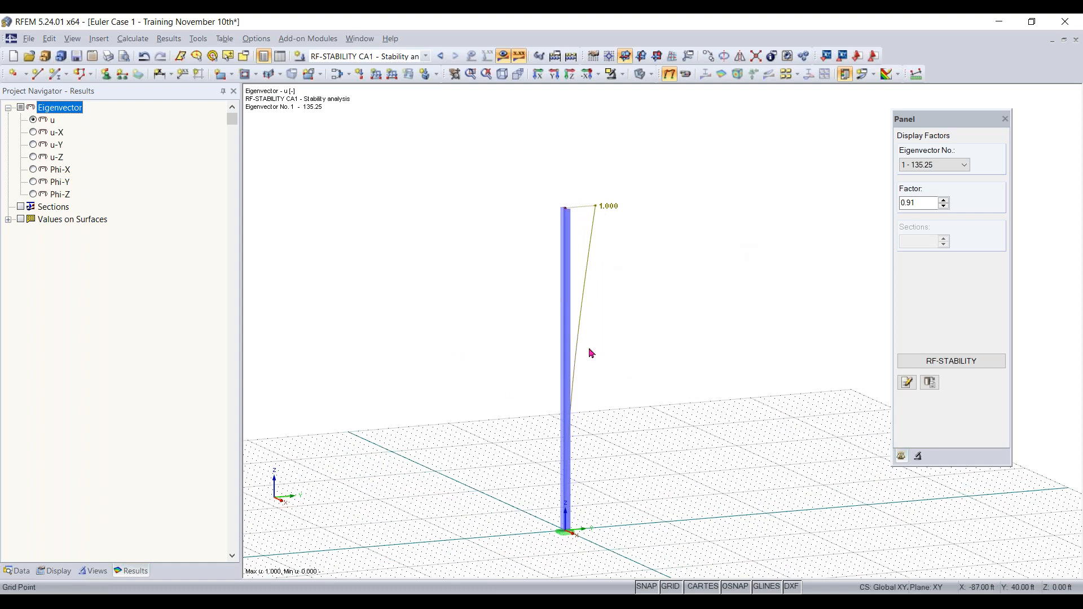
{"action": "left_click", "coordinate": [59, 571]}
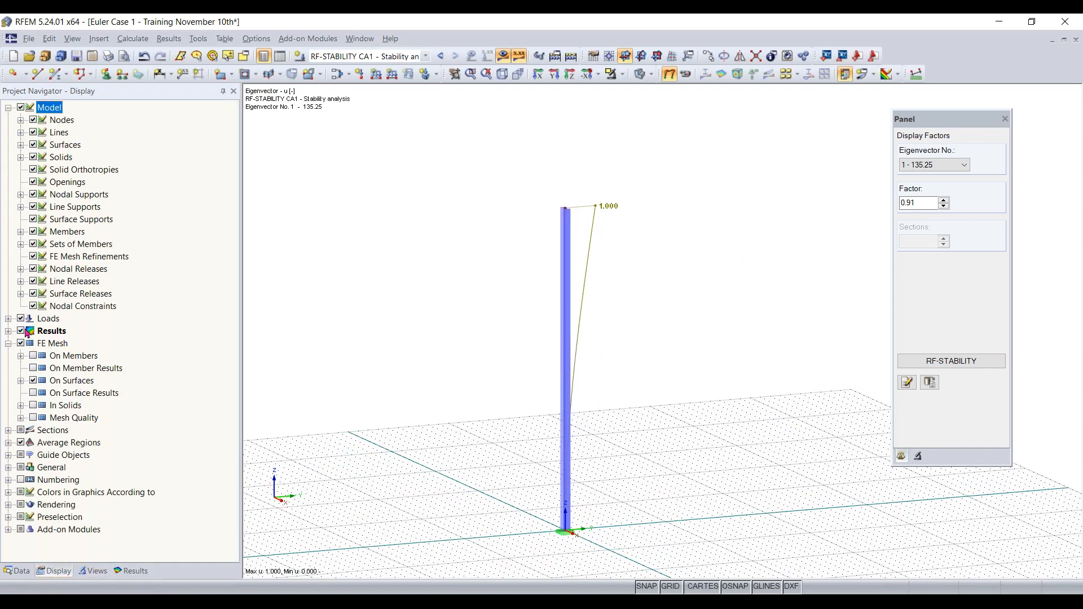
{"action": "left_click", "coordinate": [9, 332]}
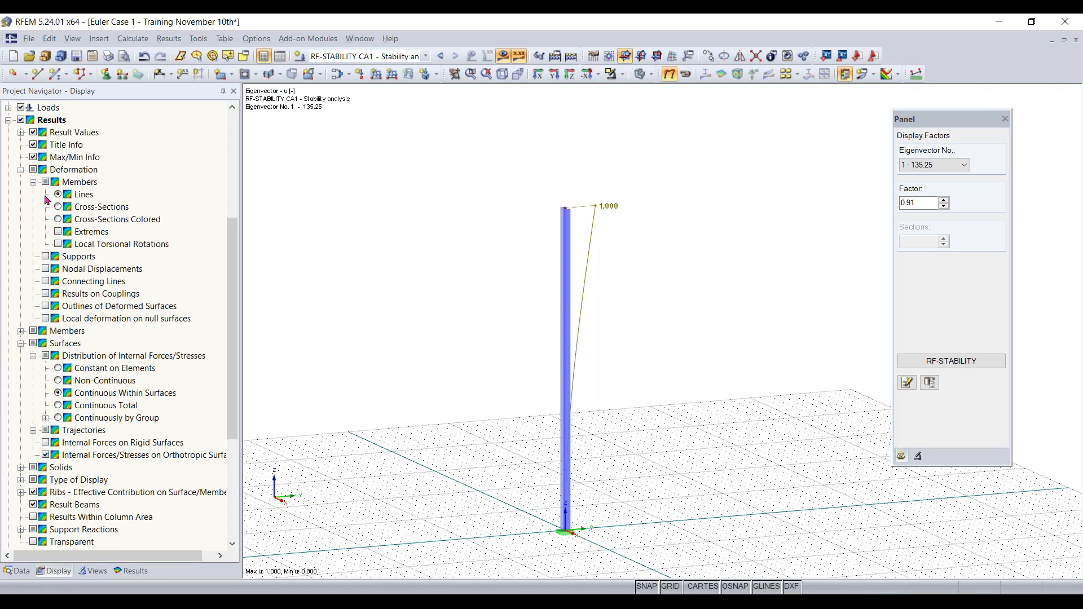
{"action": "left_click", "coordinate": [21, 170]}
{"action": "left_click", "coordinate": [21, 169]}
{"action": "left_click", "coordinate": [58, 219]}
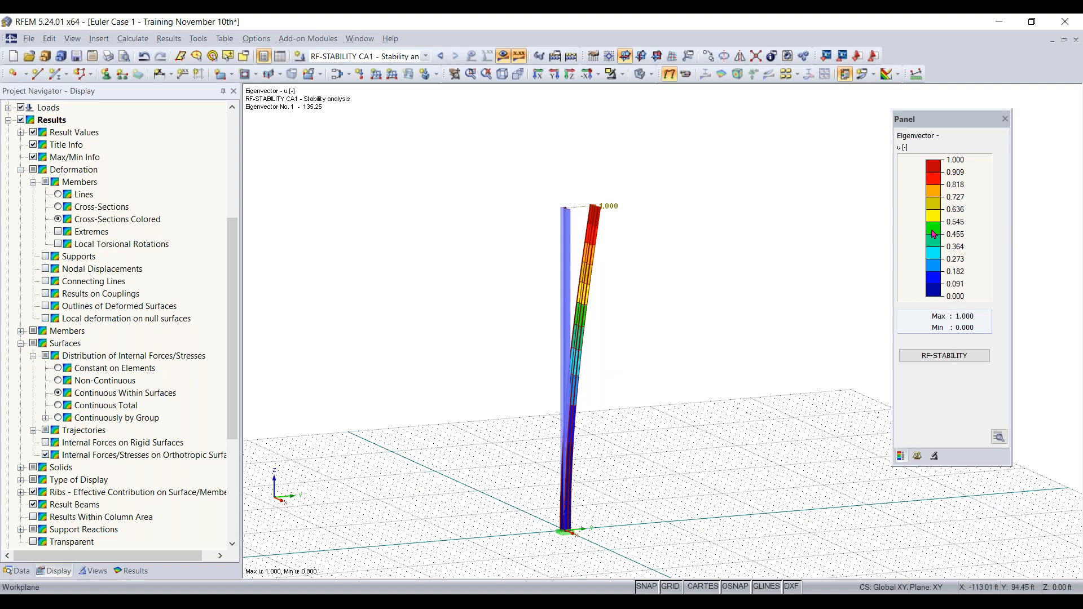
{"action": "left_click", "coordinate": [17, 571]}
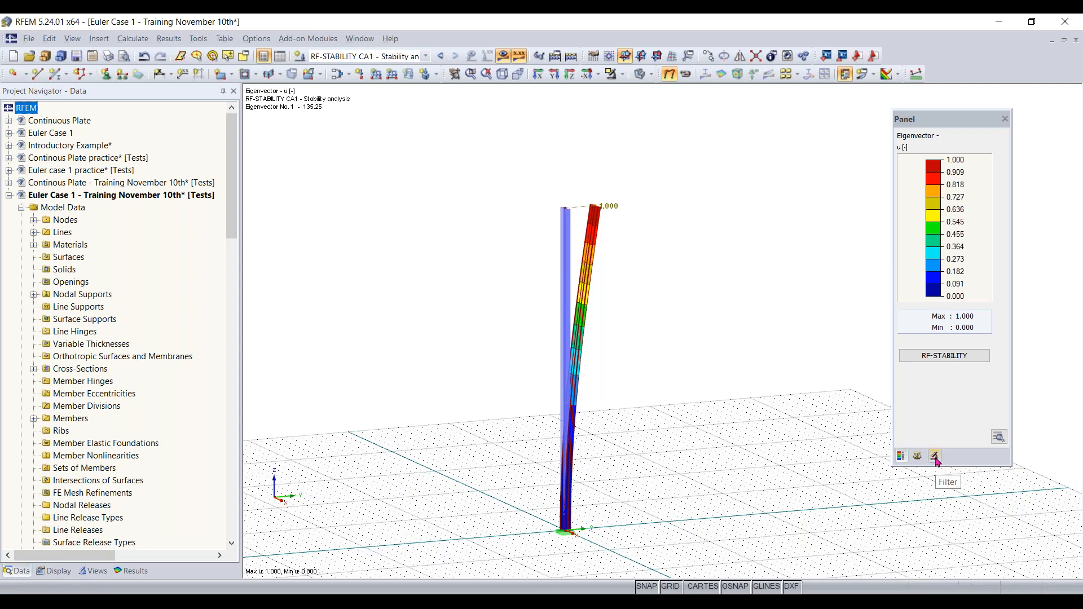
Examine the column's buckling shapes for eigenvectors 2, 3 and 4, then return to eigenvector 1.
{"action": "left_click_drag", "start_coordinate": [931, 126], "coordinate": [884, 129]}
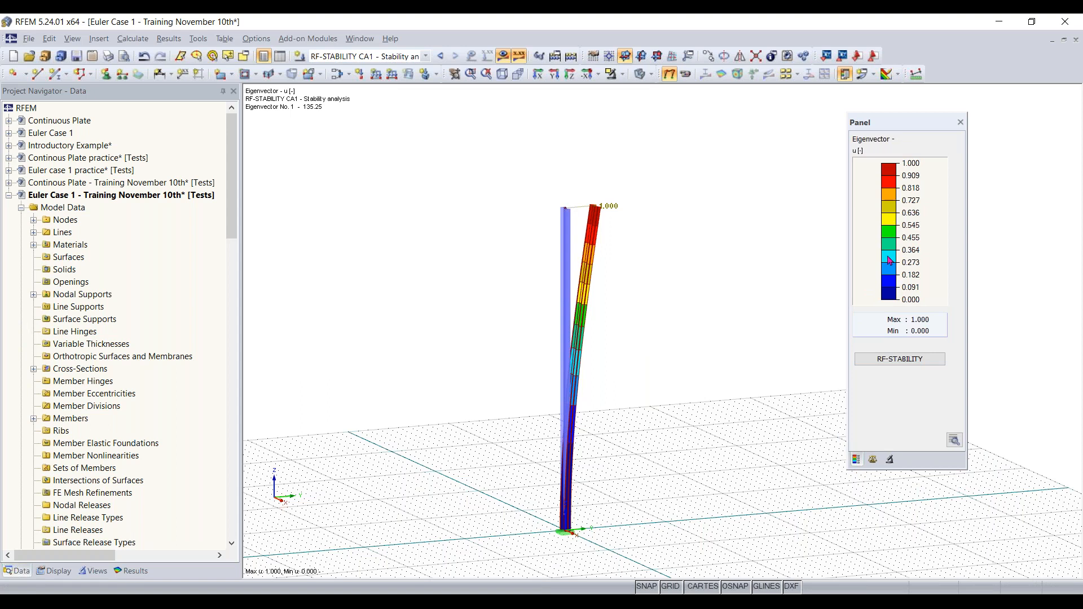
{"action": "left_click", "coordinate": [873, 460]}
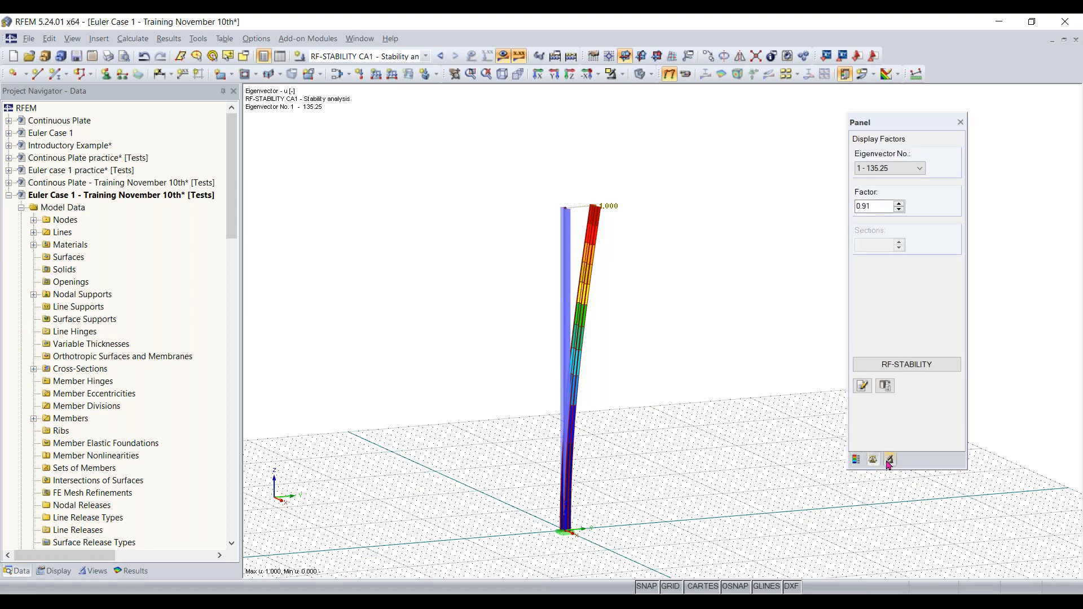
{"action": "left_click", "coordinate": [889, 460]}
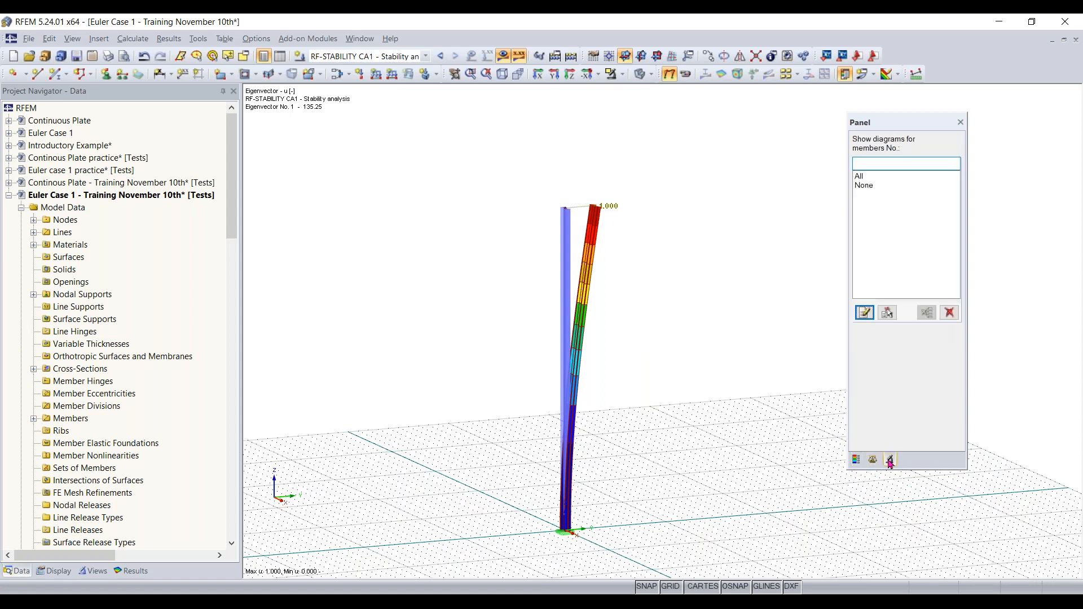
{"action": "left_click", "coordinate": [872, 460]}
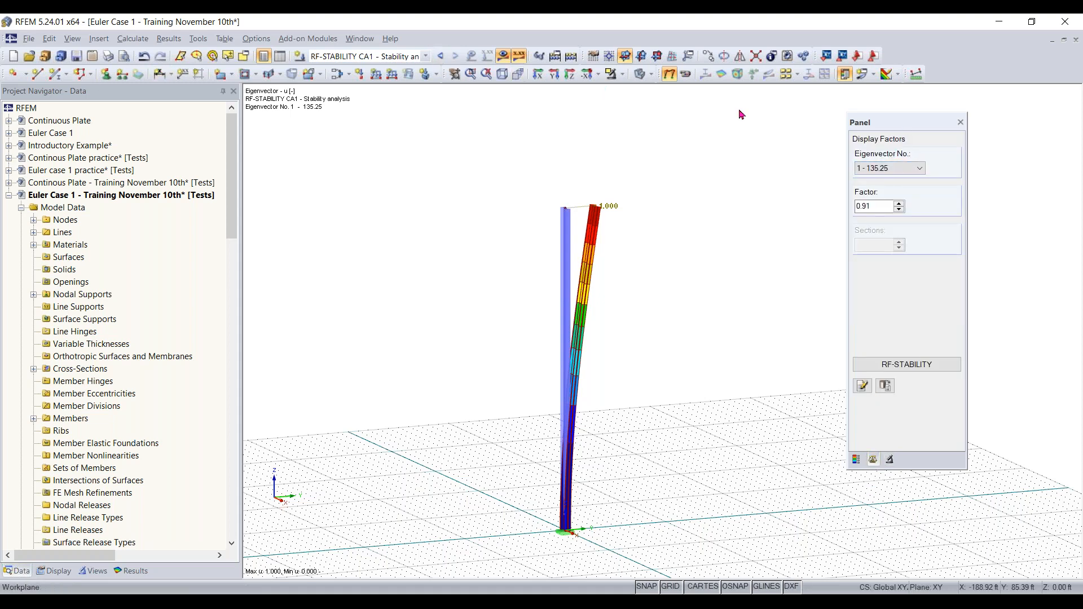
{"action": "left_click", "coordinate": [885, 170]}
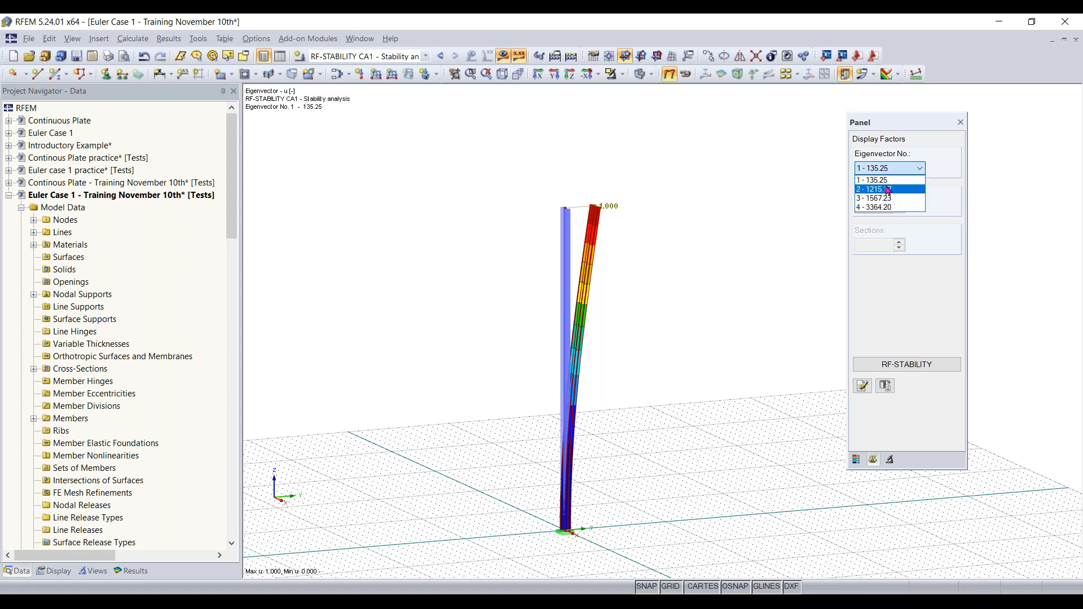
{"action": "left_click", "coordinate": [879, 189]}
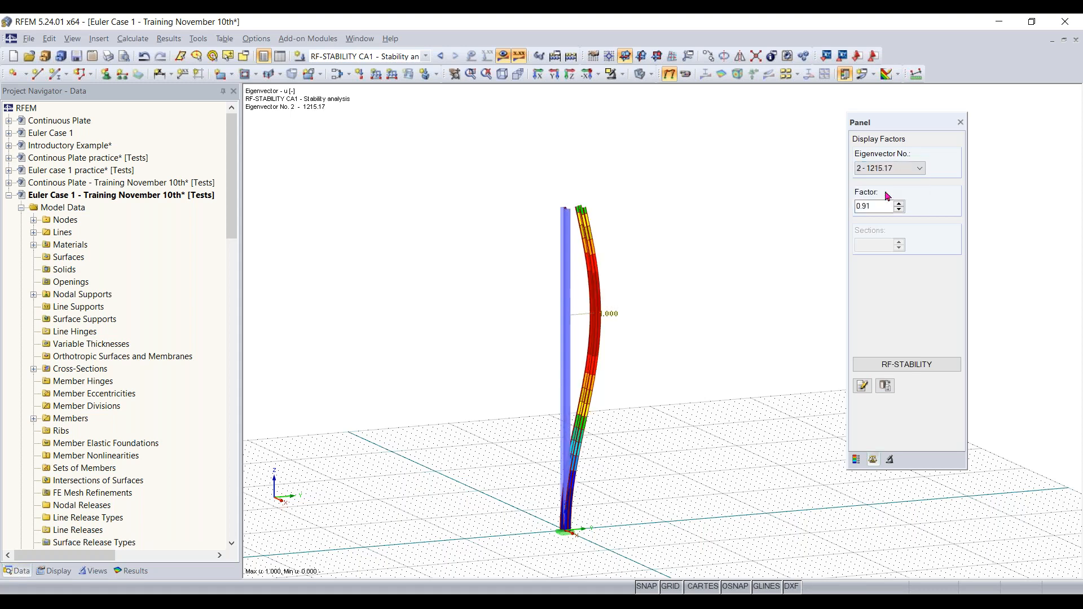
{"action": "left_click", "coordinate": [889, 177]}
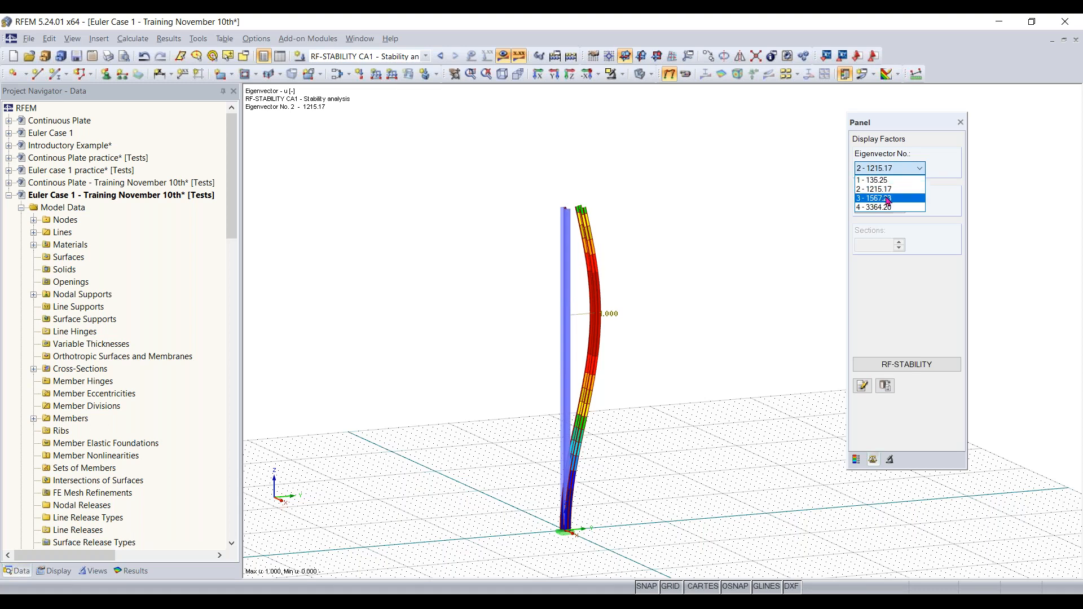
{"action": "left_click", "coordinate": [889, 201]}
{"action": "left_click", "coordinate": [890, 169]}
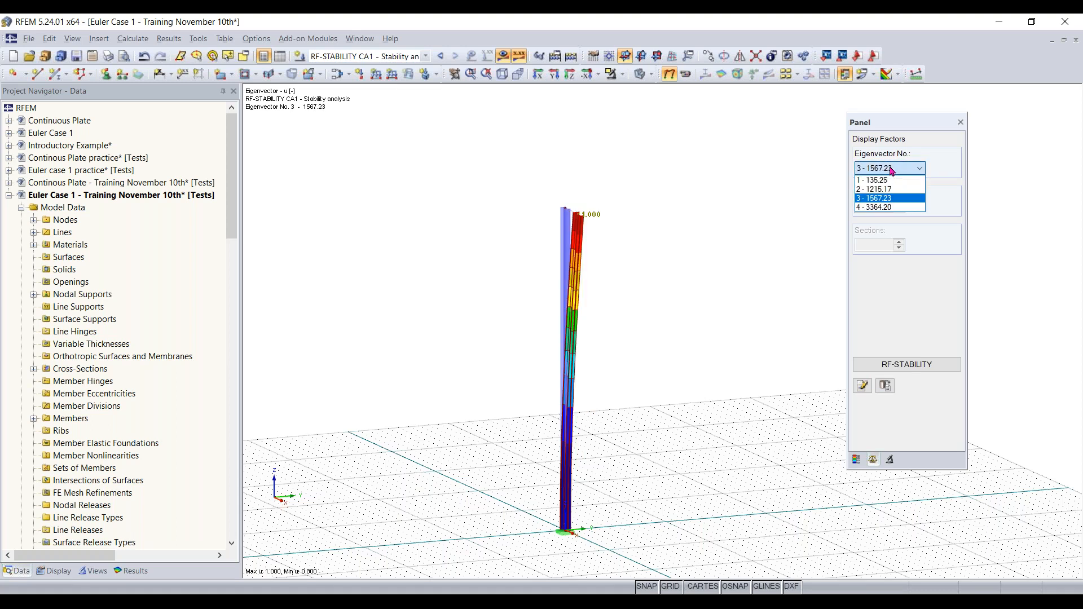
{"action": "left_click", "coordinate": [887, 207]}
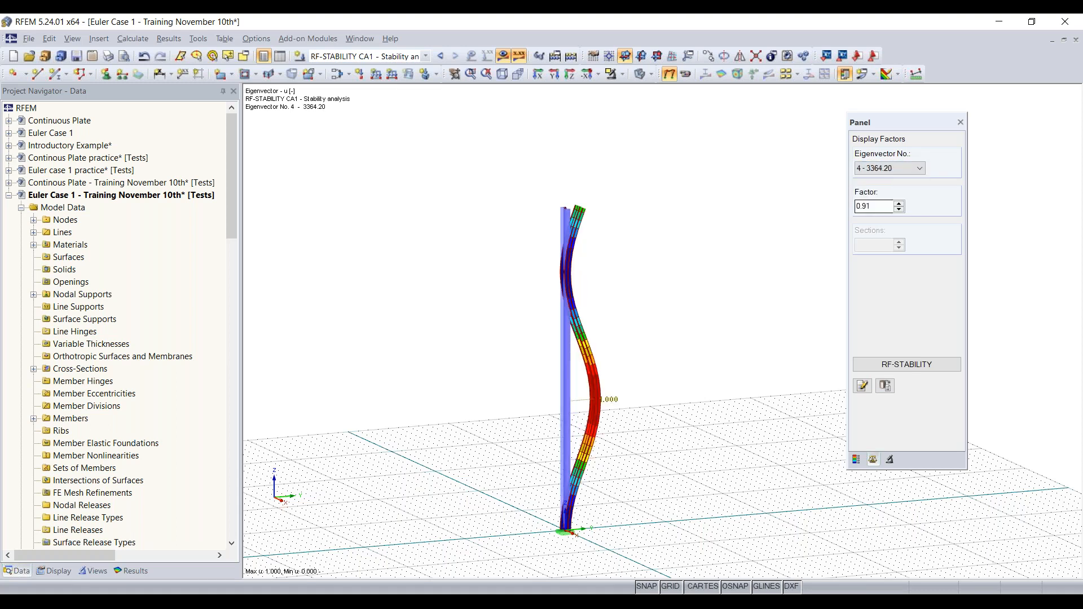
{"action": "left_click", "coordinate": [885, 176]}
{"action": "left_click", "coordinate": [887, 181]}
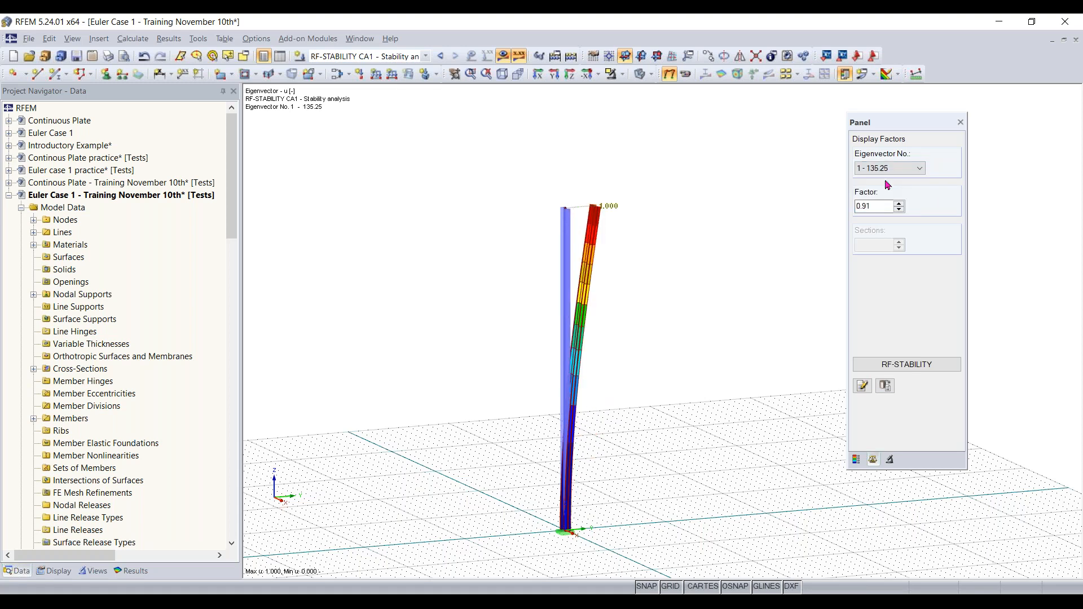
Set the display factor of the first eigenvector to 1.
{"action": "left_click", "coordinate": [898, 209]}
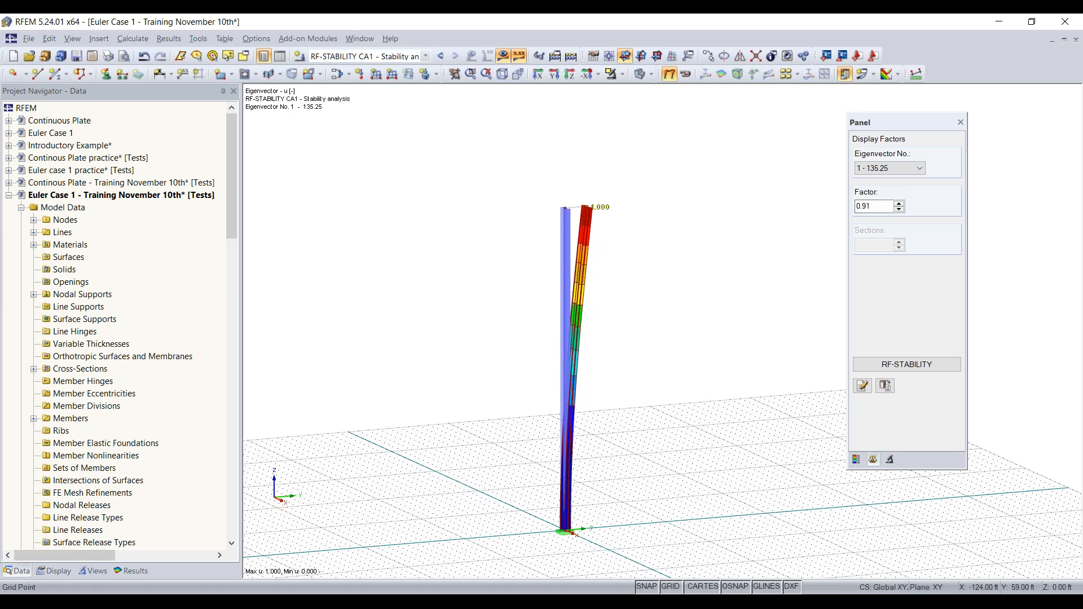
{"action": "scroll", "coordinate": [877, 207], "scroll_direction": "up", "scroll_amount": 1}
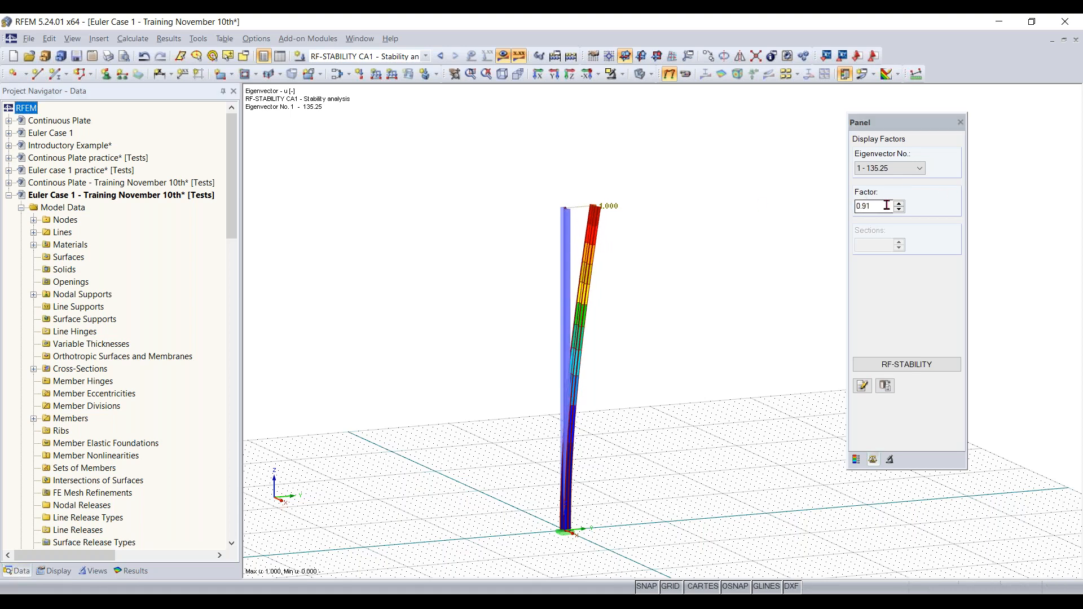
{"action": "left_click_drag", "start_coordinate": [887, 206], "coordinate": [824, 220]}
{"action": "type", "text": "1"}
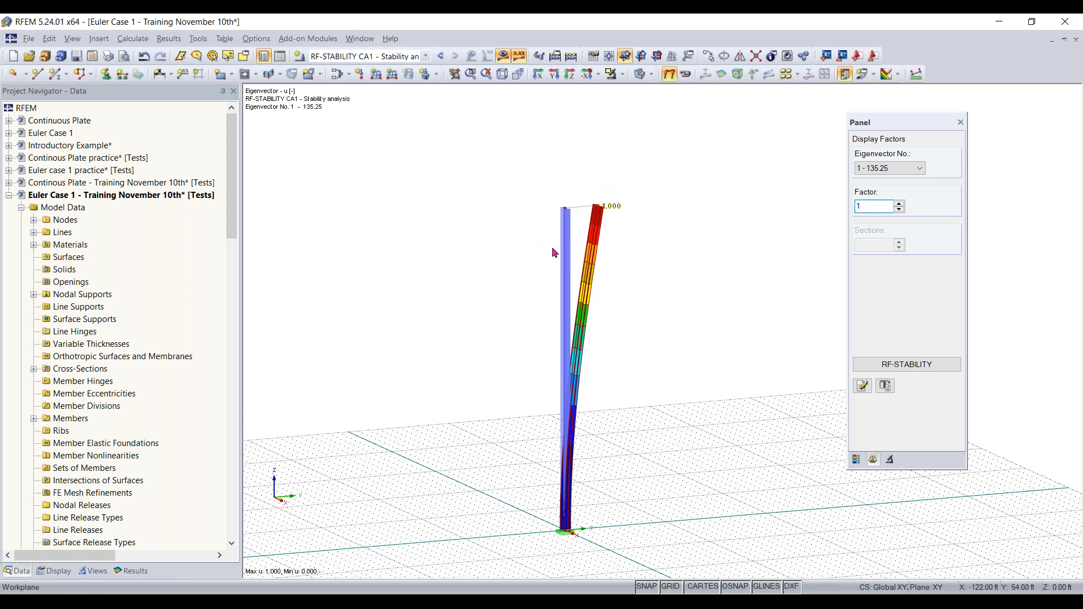
Display the column's local member axis system instead of the local line axes, to compare it with the buckling direction.
{"action": "middle_click_drag", "start_coordinate": [677, 249], "coordinate": [733, 299], "text": "ctrl"}
{"action": "scroll", "coordinate": [571, 253], "scroll_direction": "up", "scroll_amount": 5}
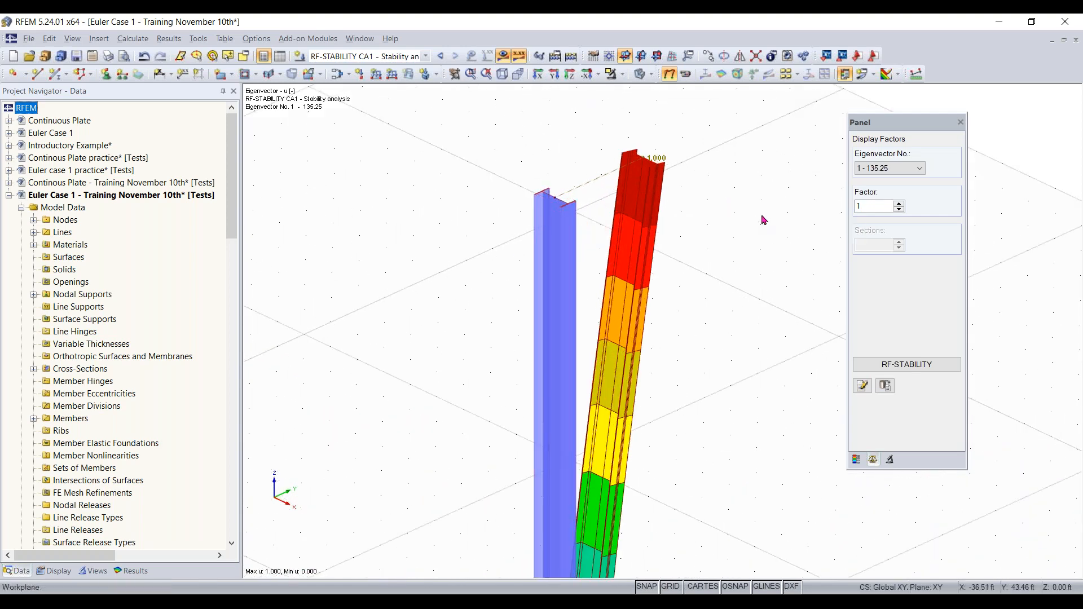
{"action": "middle_click_drag", "start_coordinate": [533, 281], "coordinate": [579, 263], "text": "ctrl"}
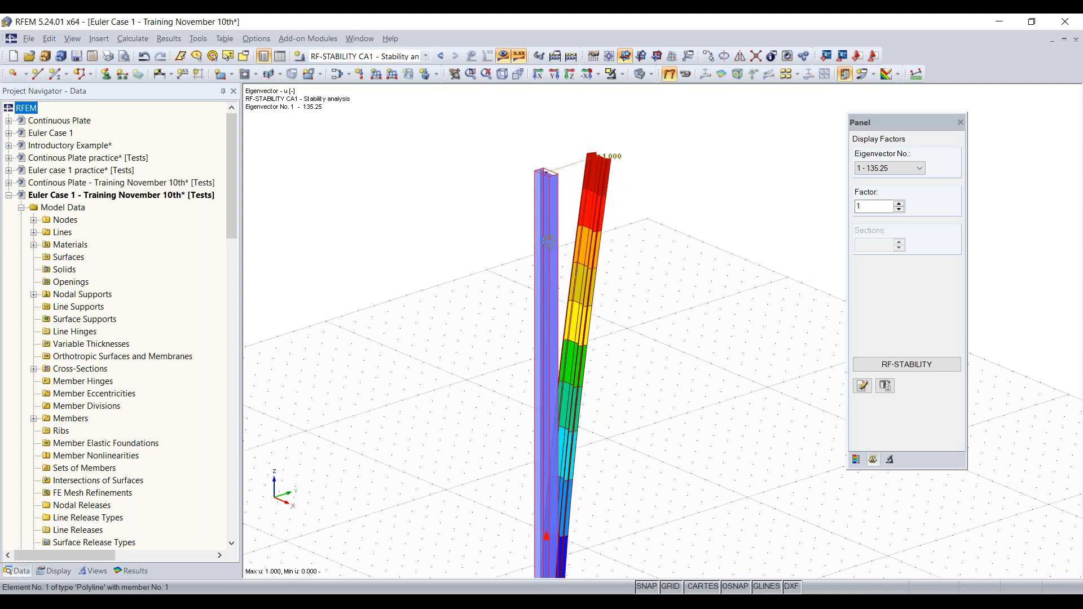
{"action": "scroll", "coordinate": [552, 258], "scroll_direction": "down", "scroll_amount": 2}
{"action": "right_click", "coordinate": [548, 259]}
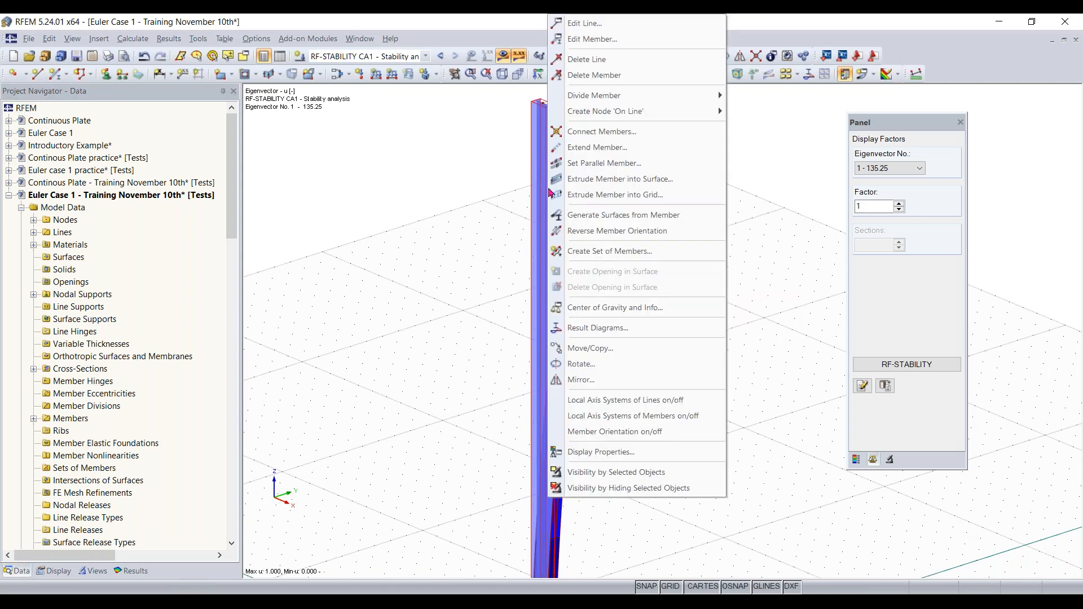
{"action": "left_click", "coordinate": [619, 404]}
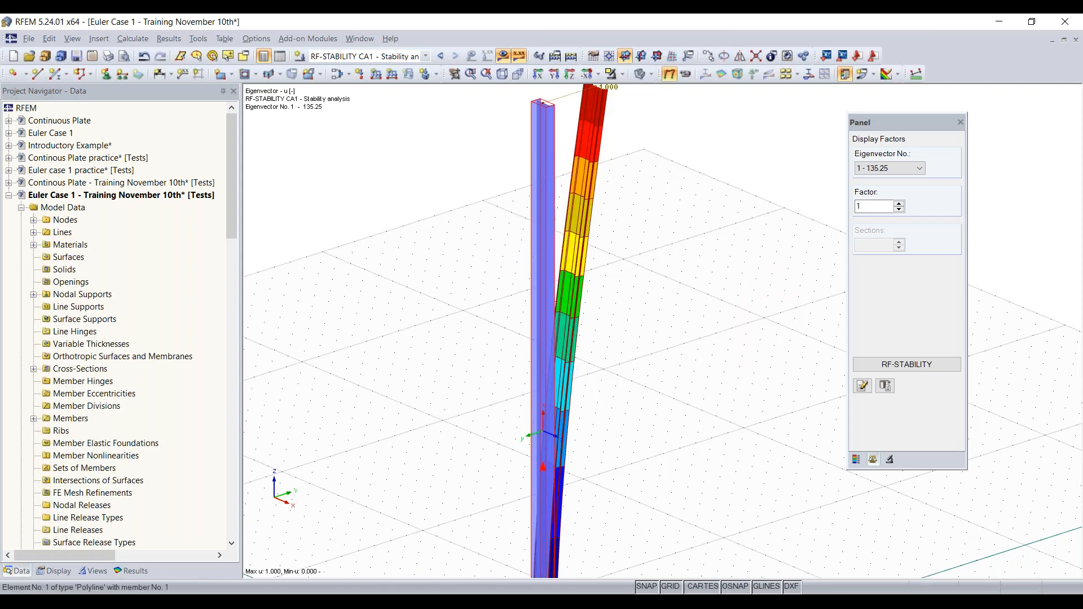
{"action": "right_click", "coordinate": [544, 325]}
{"action": "left_click", "coordinate": [602, 398]}
{"action": "right_click", "coordinate": [555, 355]}
{"action": "left_click", "coordinate": [587, 415]}
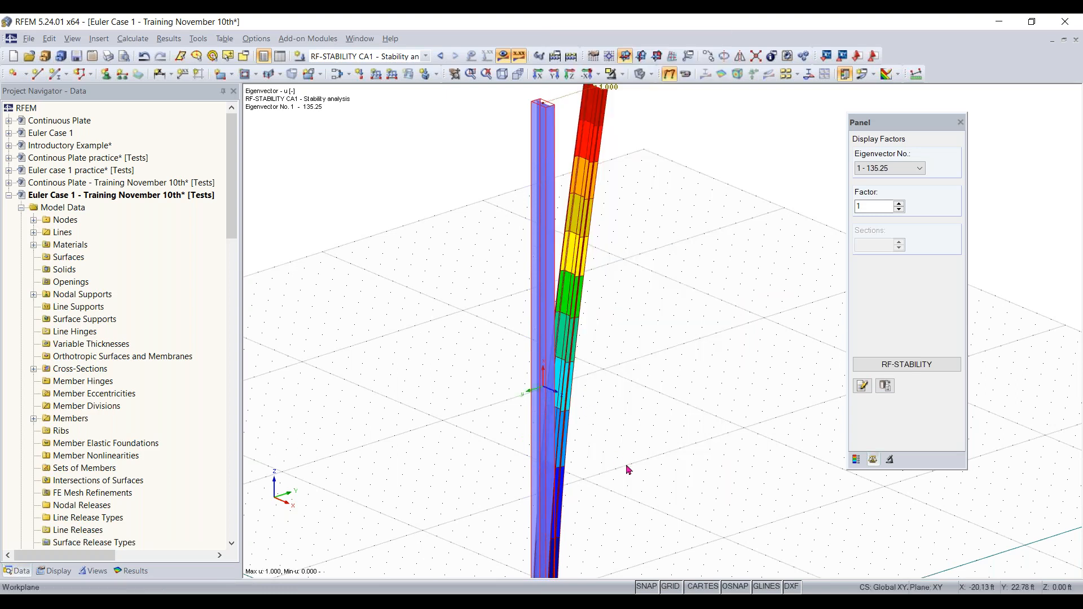
{"action": "scroll", "coordinate": [550, 412], "scroll_direction": "up", "scroll_amount": 1}
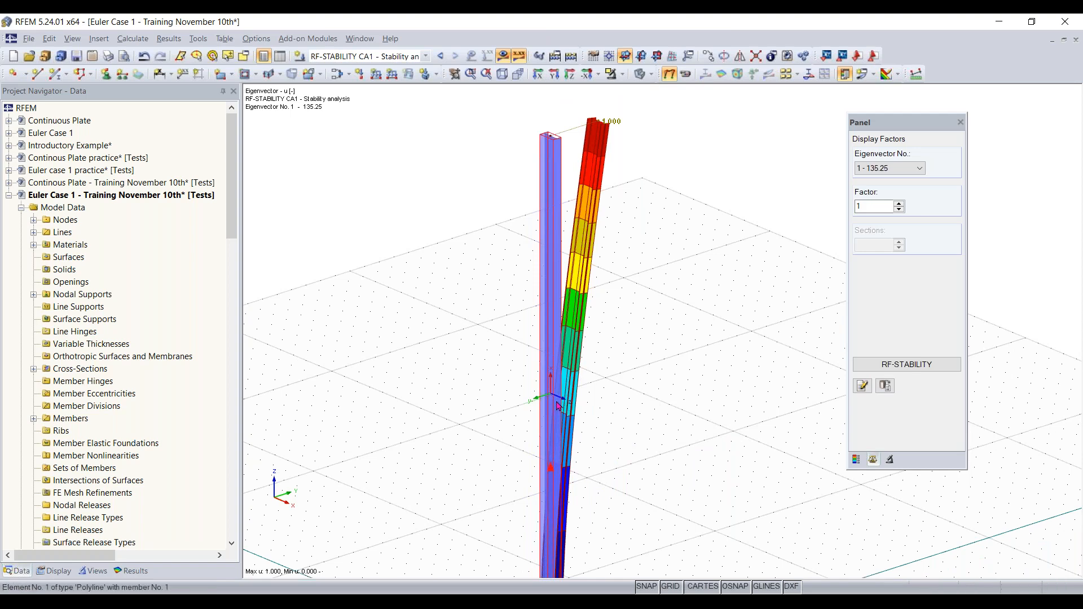
{"action": "scroll", "coordinate": [552, 399], "scroll_direction": "up", "scroll_amount": 2}
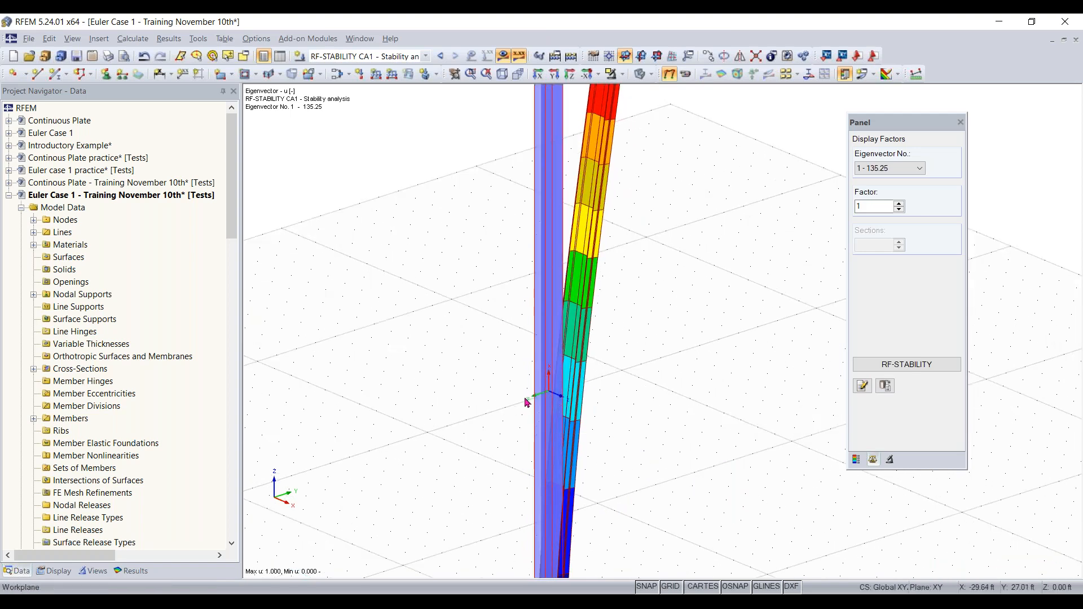
{"action": "scroll", "coordinate": [594, 382], "scroll_direction": "down", "scroll_amount": 1}
{"action": "scroll", "coordinate": [594, 382], "scroll_direction": "down", "scroll_amount": 1}
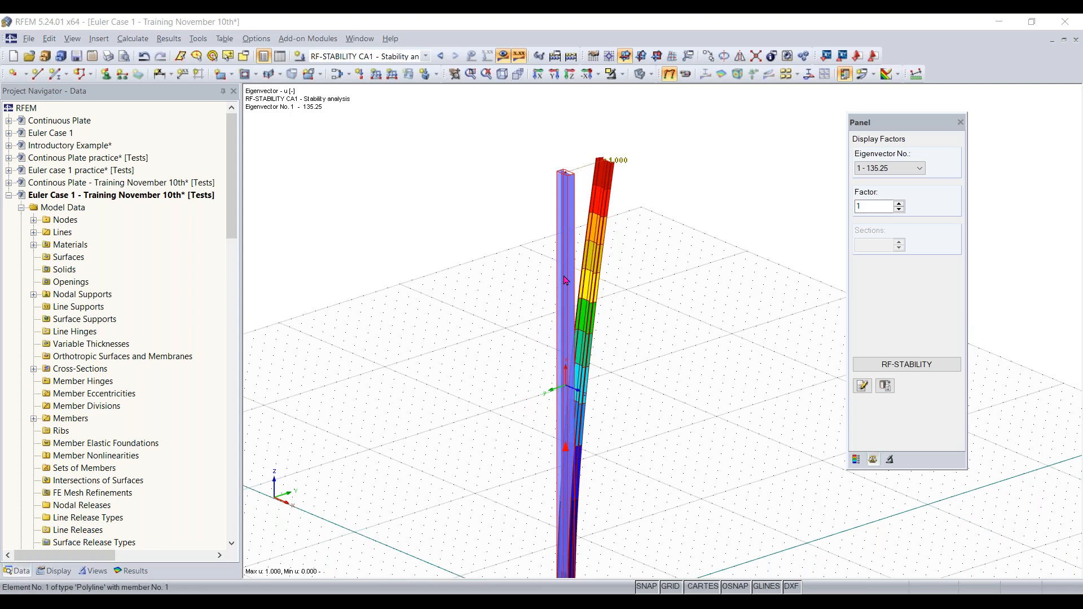
Look up the moments of inertia about both axes in the column's W 12x35 cross-section properties.
{"action": "double_click", "coordinate": [565, 280]}
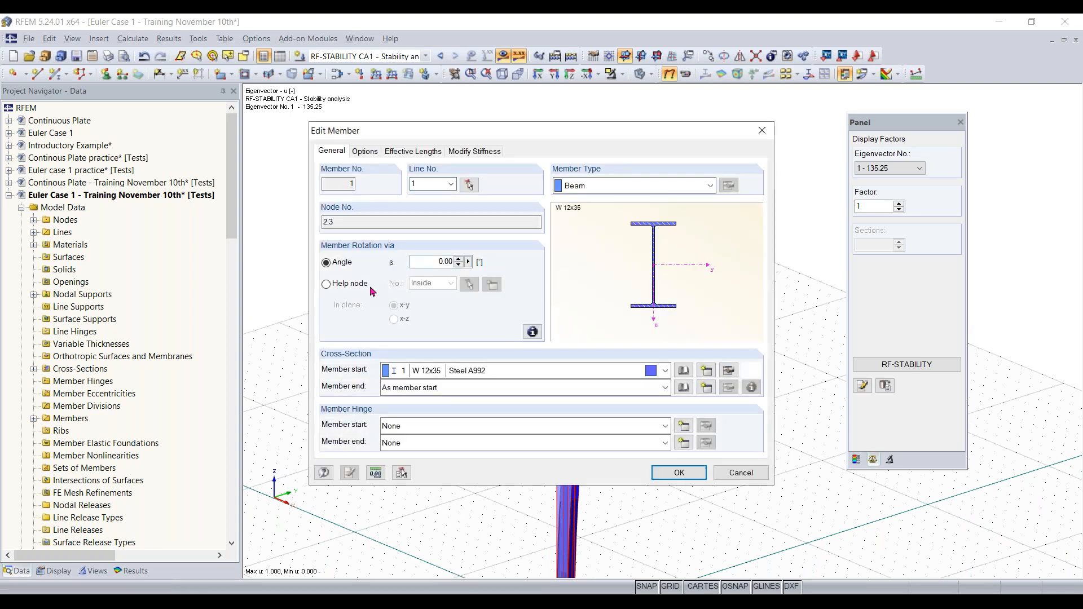
{"action": "scroll", "coordinate": [420, 281], "scroll_direction": "down", "scroll_amount": 3}
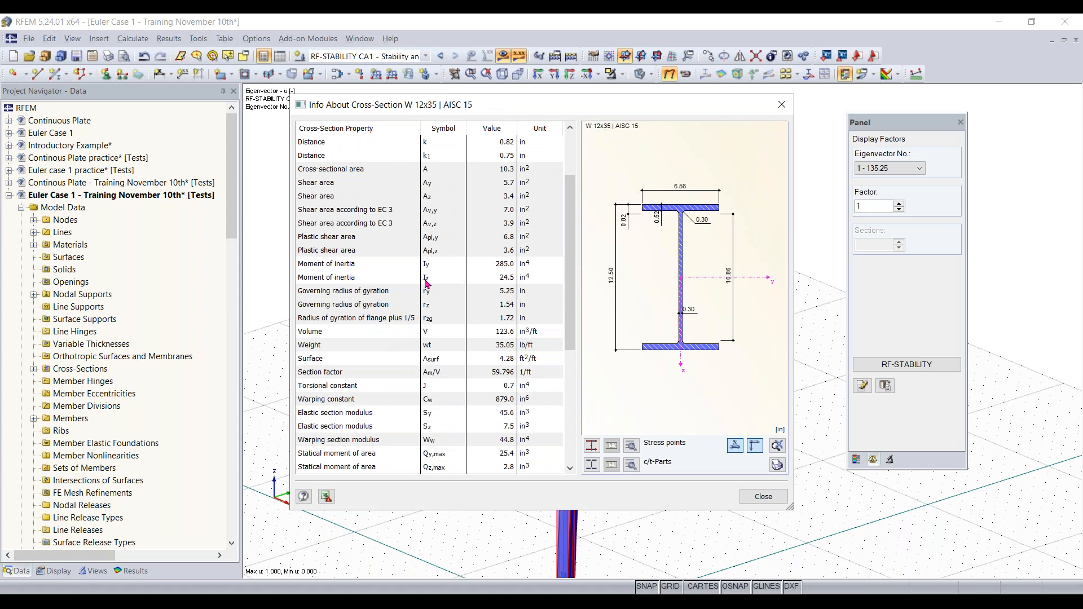
{"action": "left_click", "coordinate": [762, 497]}
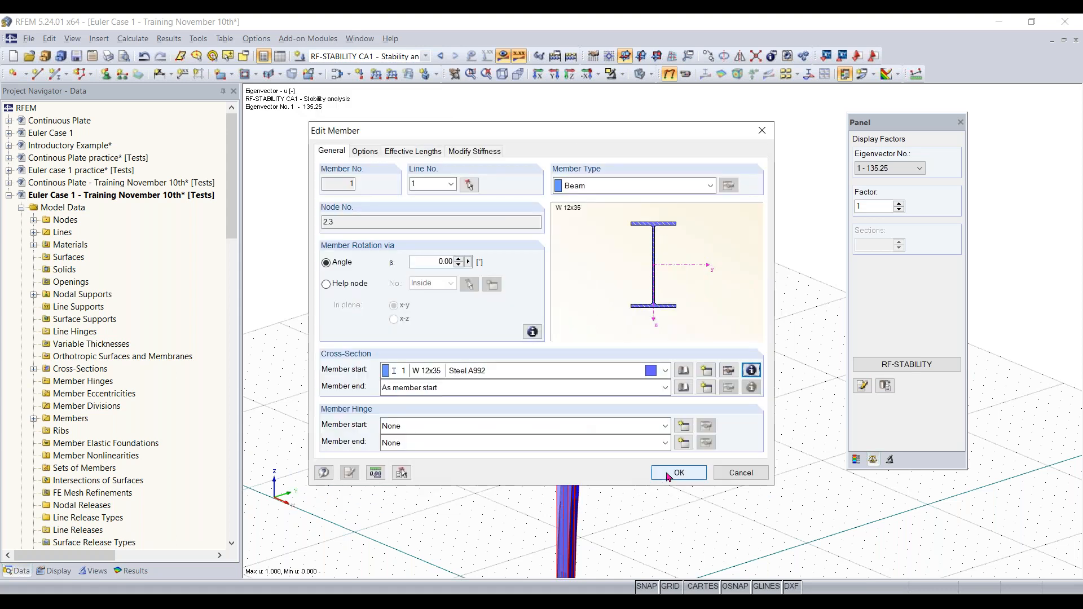
{"action": "left_click", "coordinate": [667, 476]}
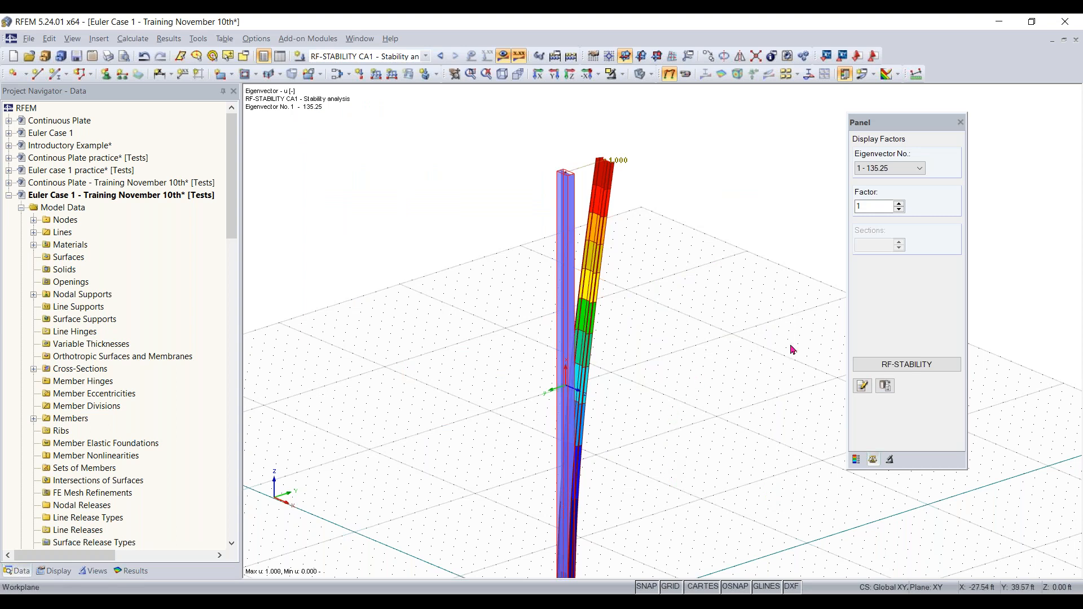
Reopen the RF-STABILITY results and review the table of critical load factors.
{"action": "left_click", "coordinate": [901, 366]}
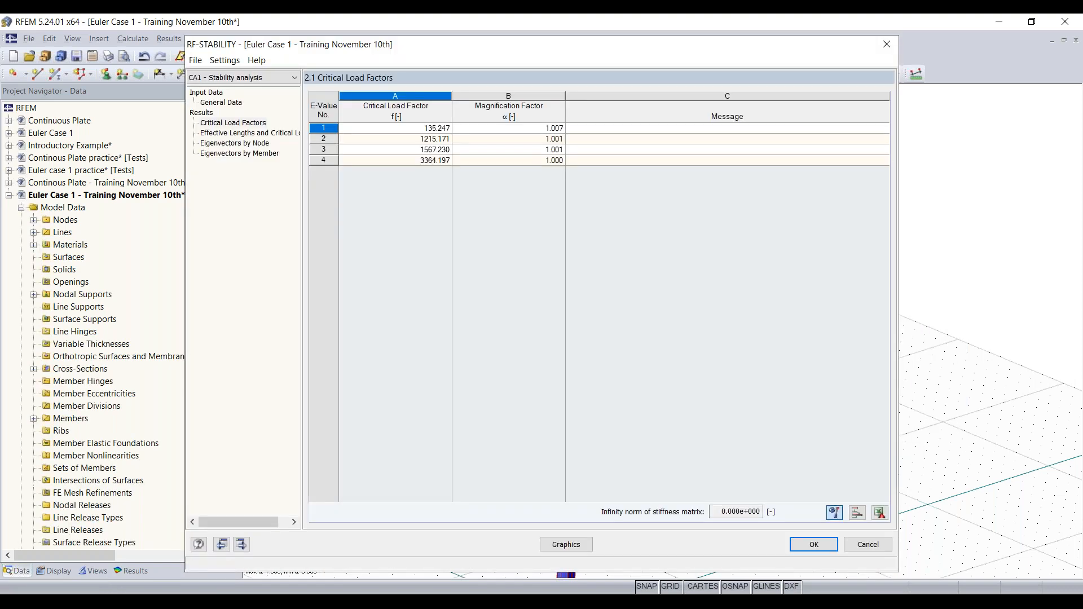
{"action": "left_click", "coordinate": [813, 544]}
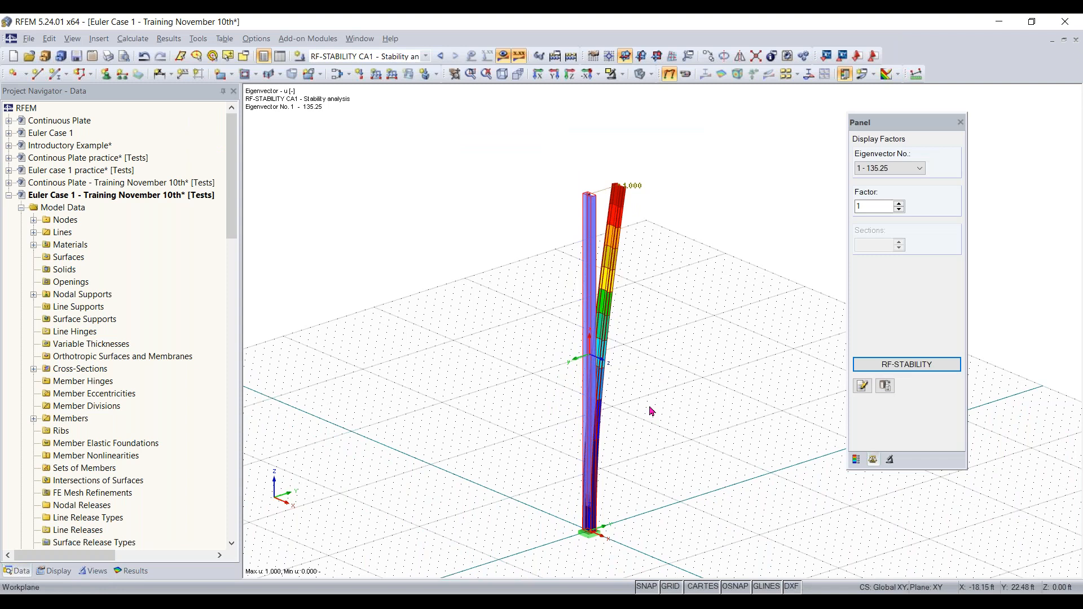
{"action": "left_click", "coordinate": [928, 371]}
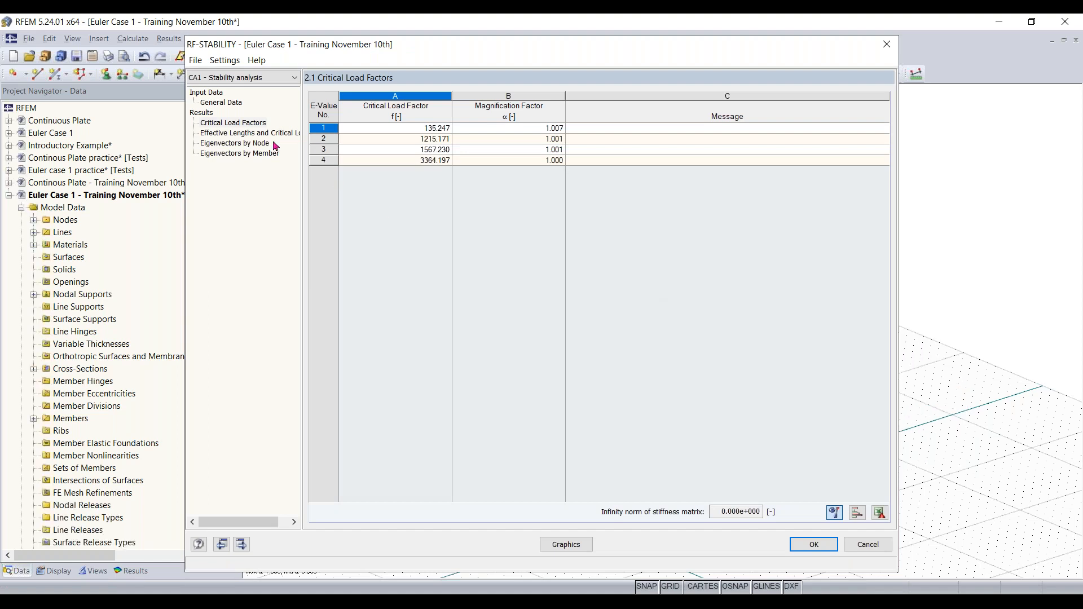
{"action": "left_click", "coordinate": [234, 125]}
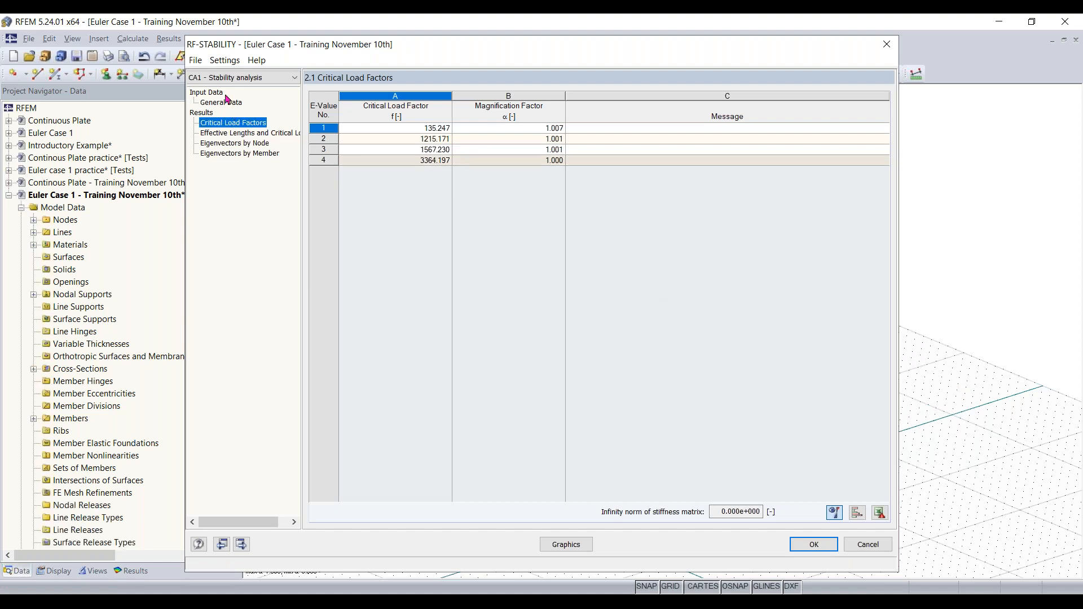
Check the general input data of the RF-STABILITY analysis and close the module.
{"action": "left_click", "coordinate": [226, 102]}
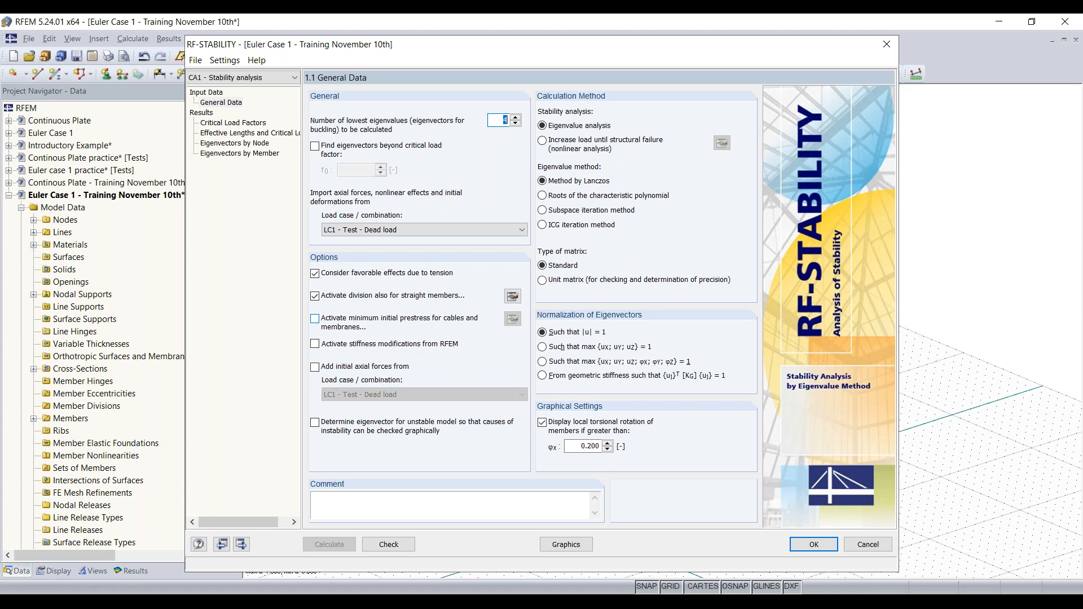
{"action": "left_click", "coordinate": [815, 548]}
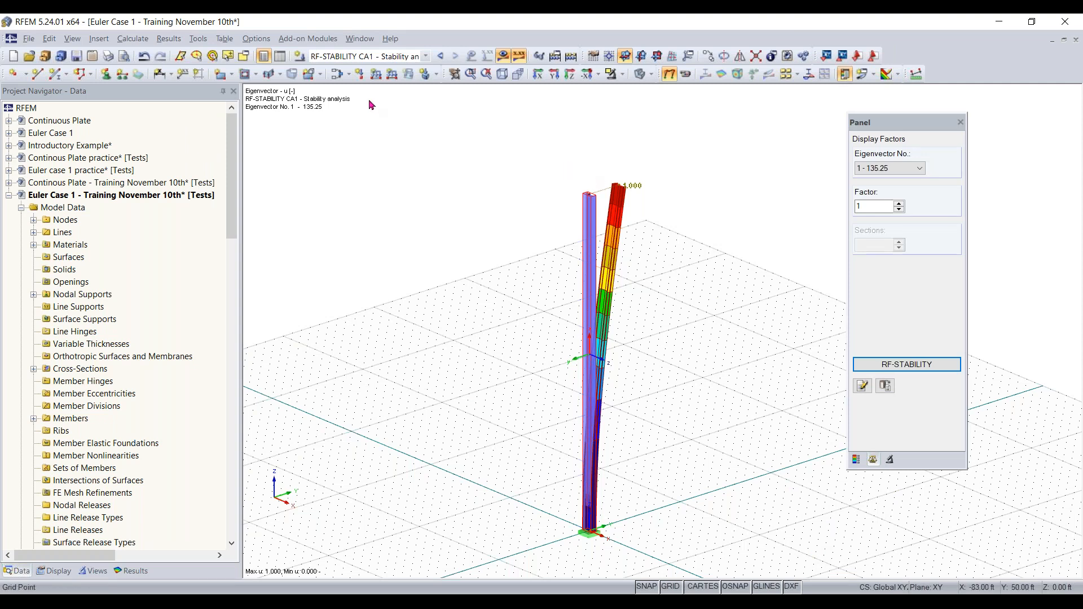
Compare the method-of-analysis settings in the calculation parameters of load case LC1 and load combination CO1, including the large deformation option.
{"action": "left_click", "coordinate": [337, 77]}
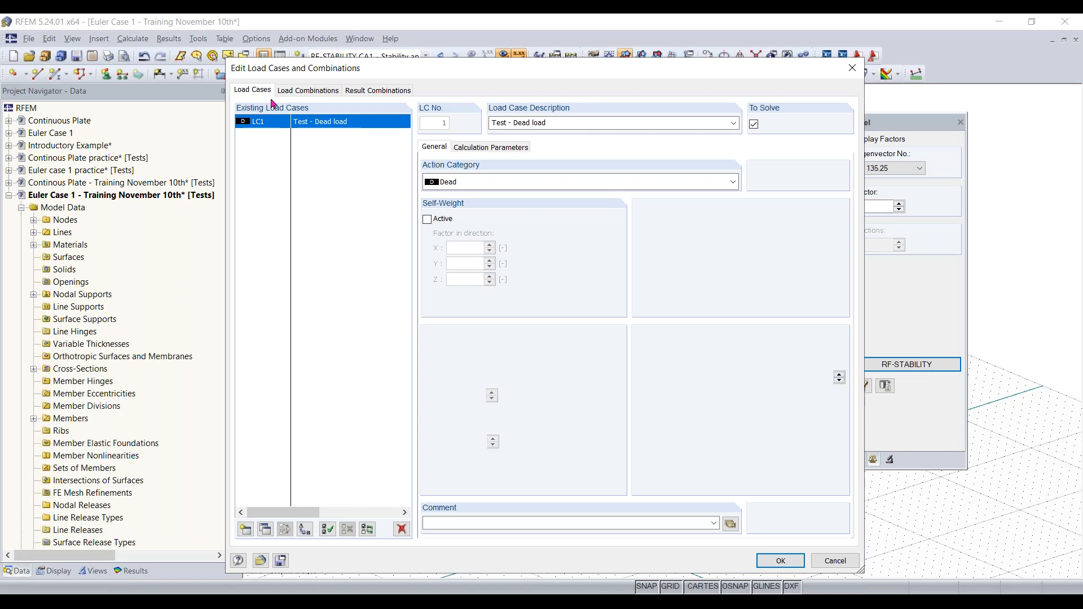
{"action": "left_click", "coordinate": [474, 148]}
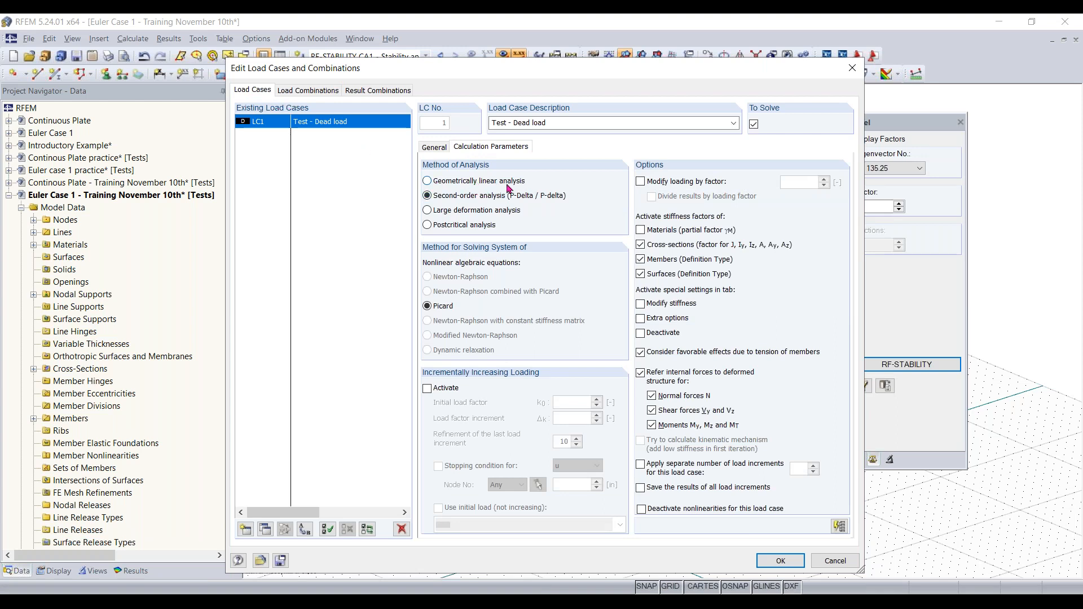
{"action": "left_click", "coordinate": [319, 93]}
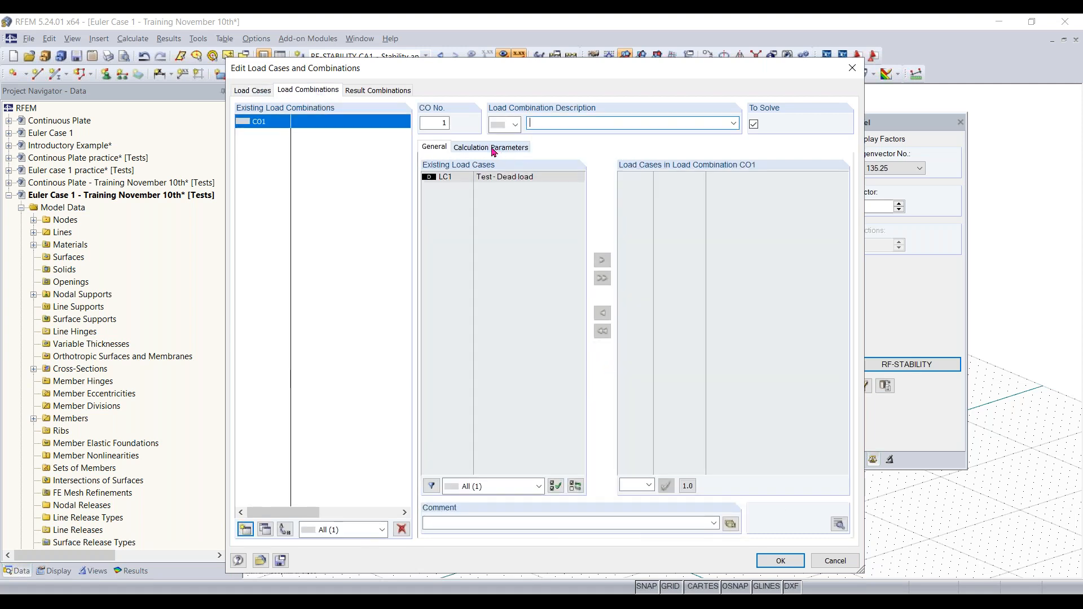
{"action": "left_click", "coordinate": [491, 147]}
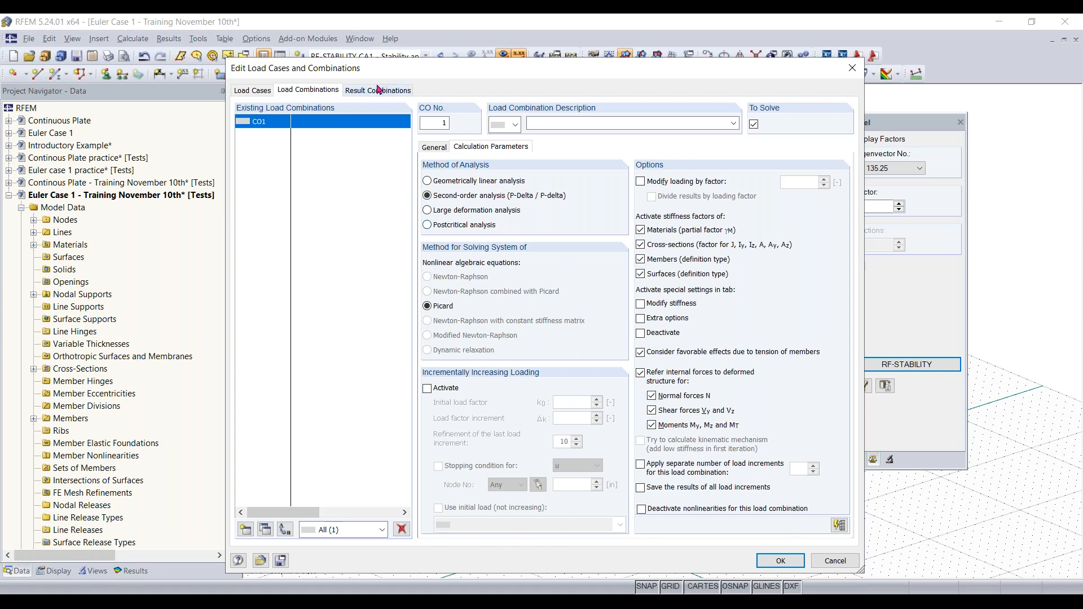
{"action": "left_click", "coordinate": [255, 91]}
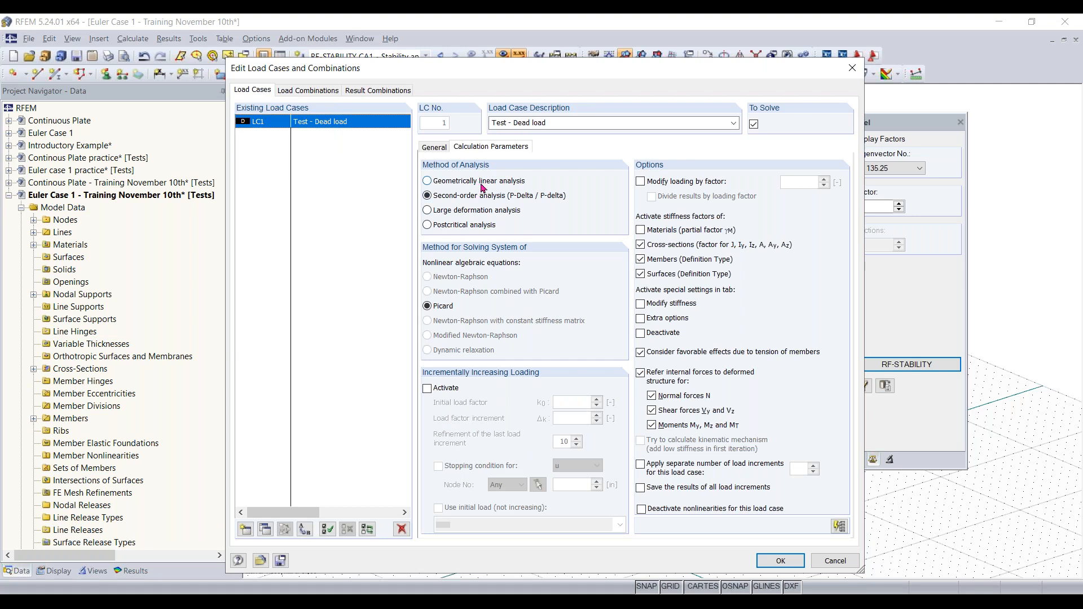
{"action": "left_click", "coordinate": [320, 93]}
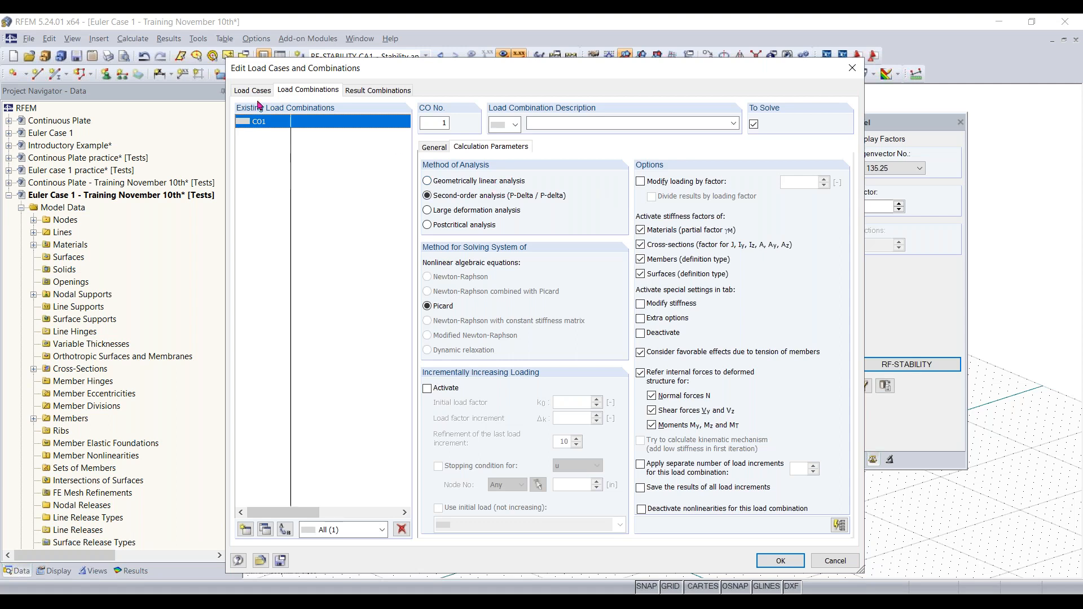
{"action": "left_click", "coordinate": [471, 216]}
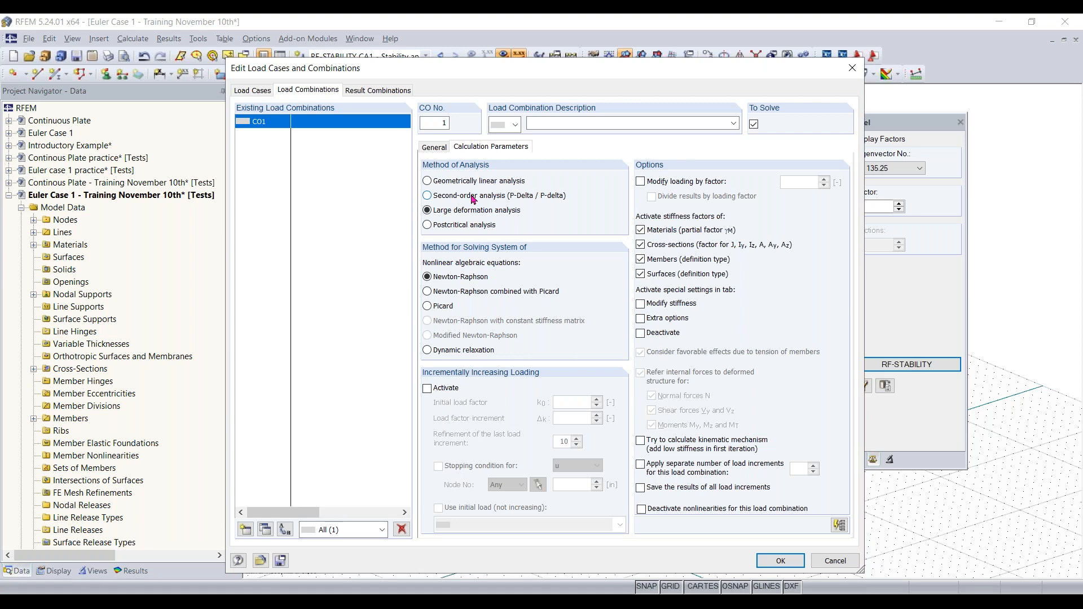
{"action": "left_click", "coordinate": [473, 197]}
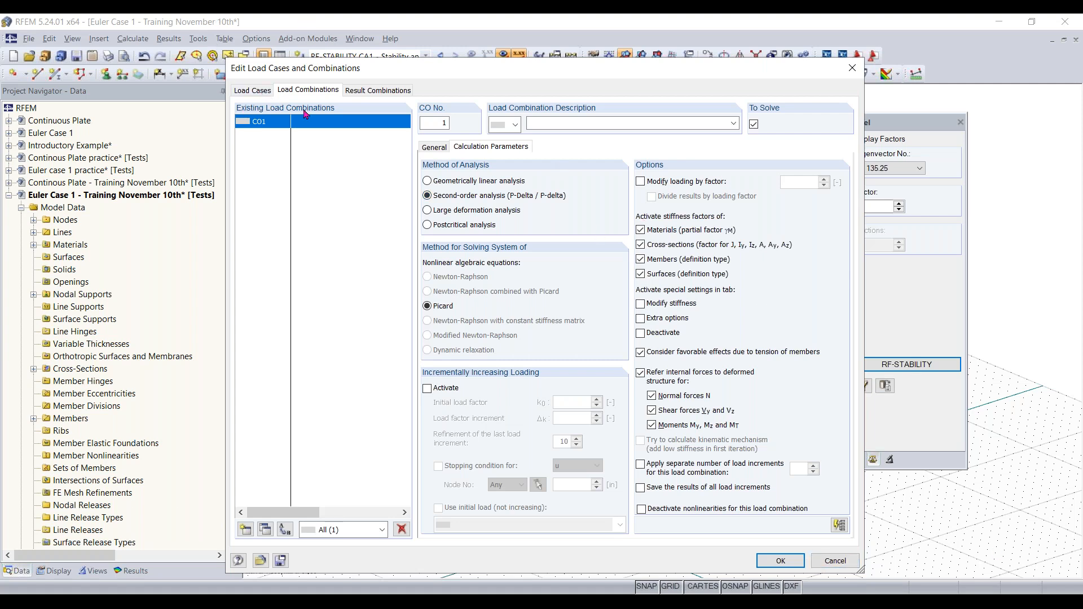
Delete the empty load combination CO1 and leave the load case settings without saving.
{"action": "left_click", "coordinate": [401, 529]}
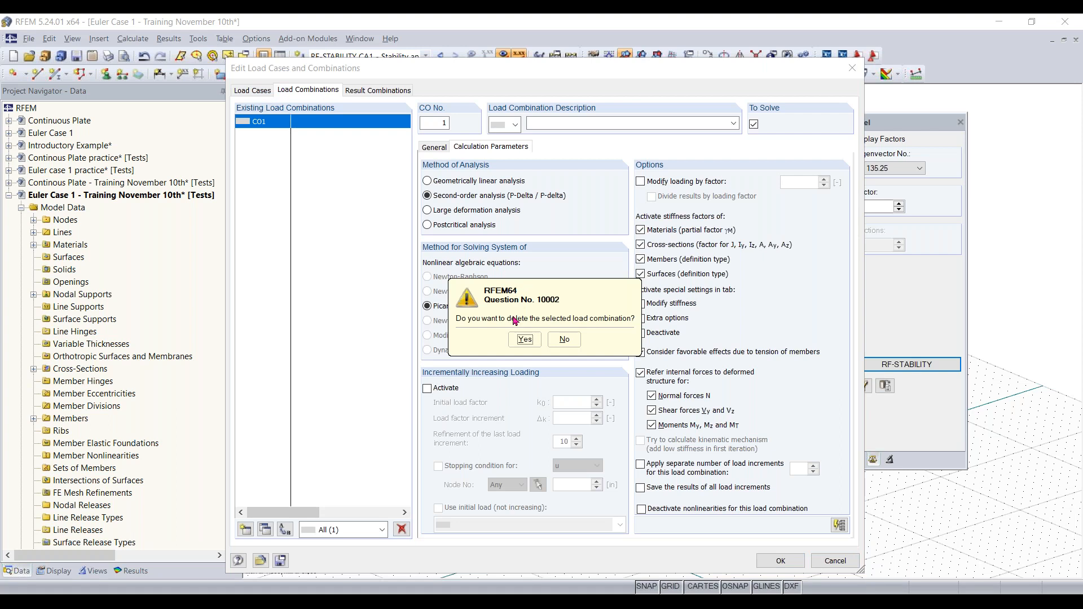
{"action": "left_click", "coordinate": [524, 339]}
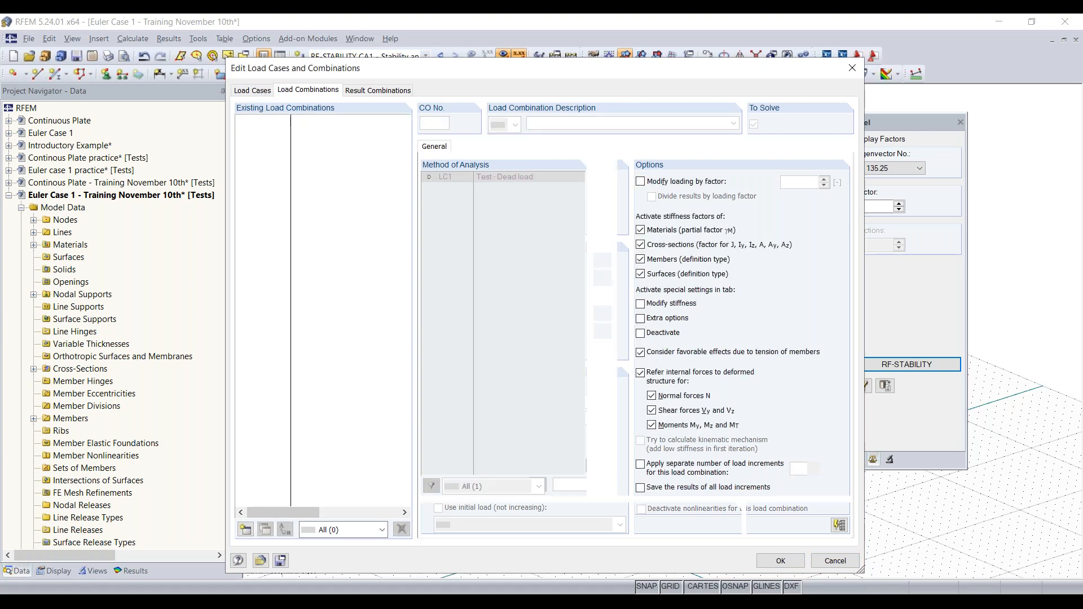
{"action": "left_click", "coordinate": [252, 90]}
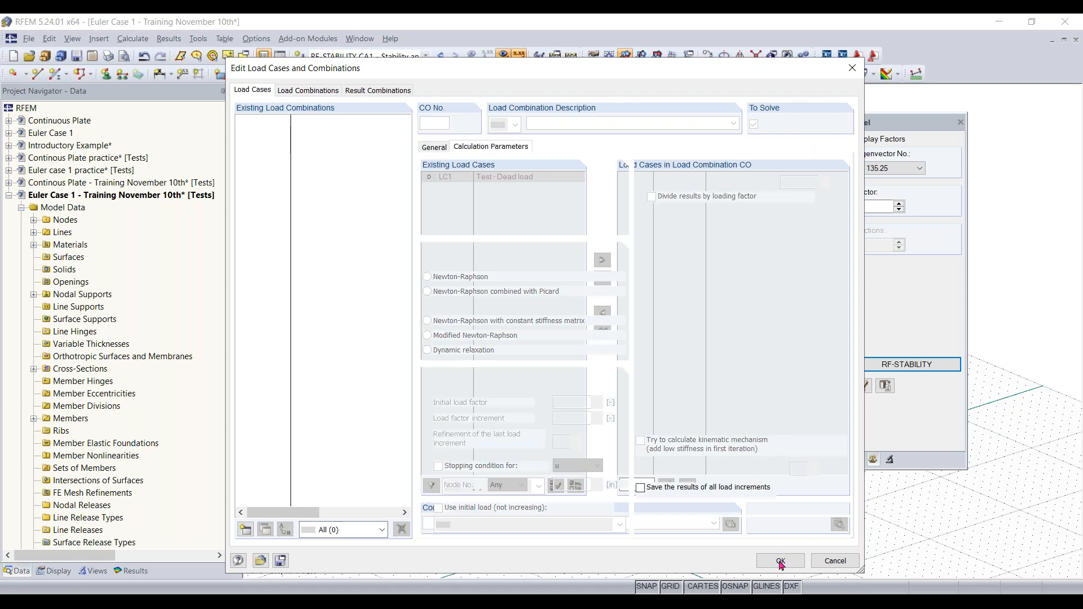
{"action": "left_click", "coordinate": [827, 561]}
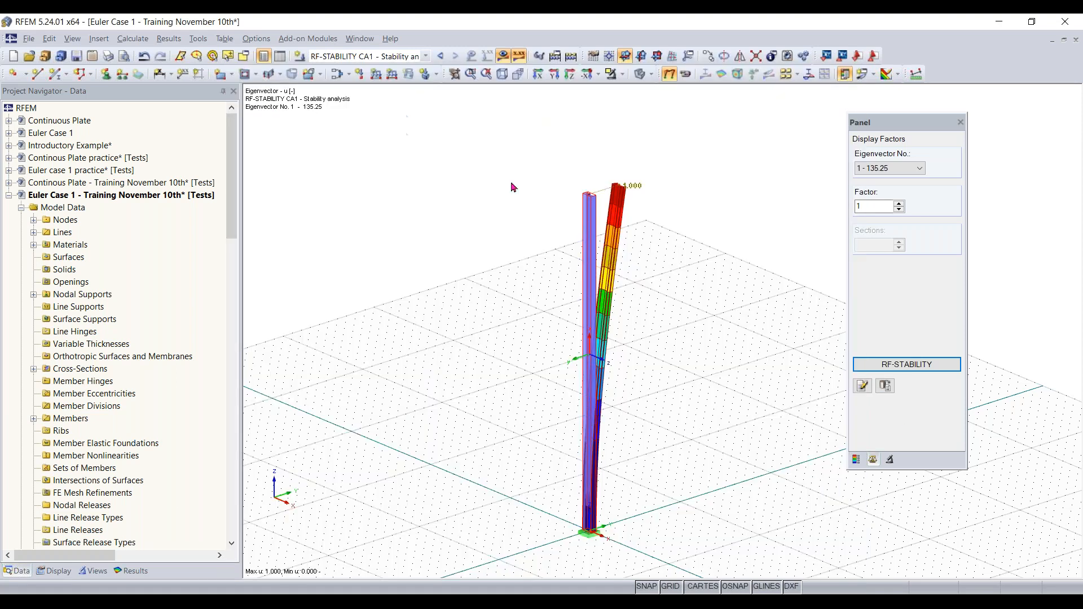
Review the column's effective lengths, effective length factors and critical loads in the RF-STABILITY results, and close the module.
{"action": "left_click", "coordinate": [920, 365]}
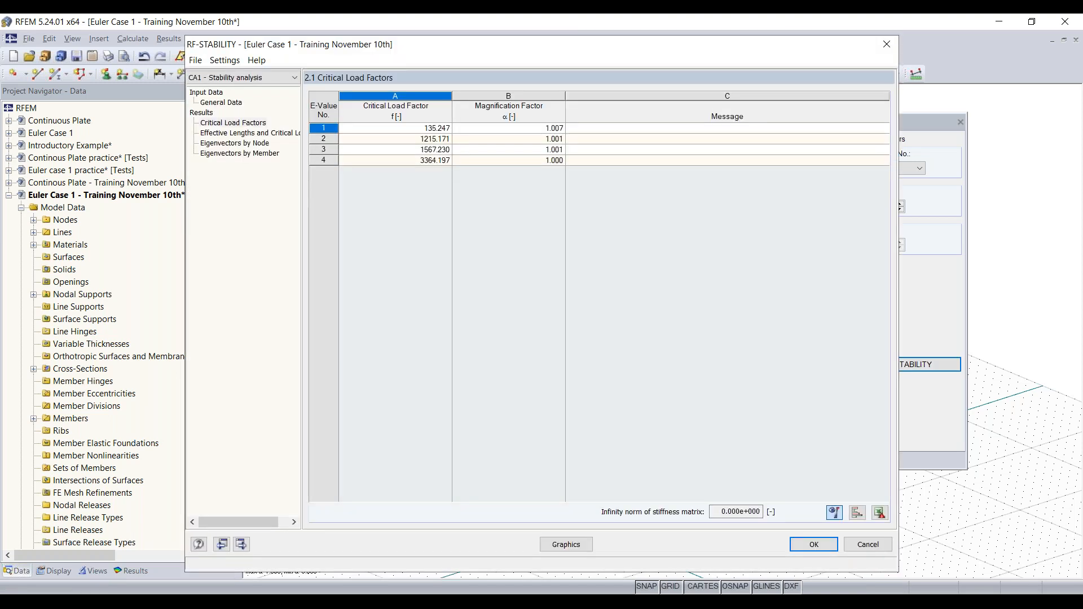
{"action": "left_click", "coordinate": [265, 134]}
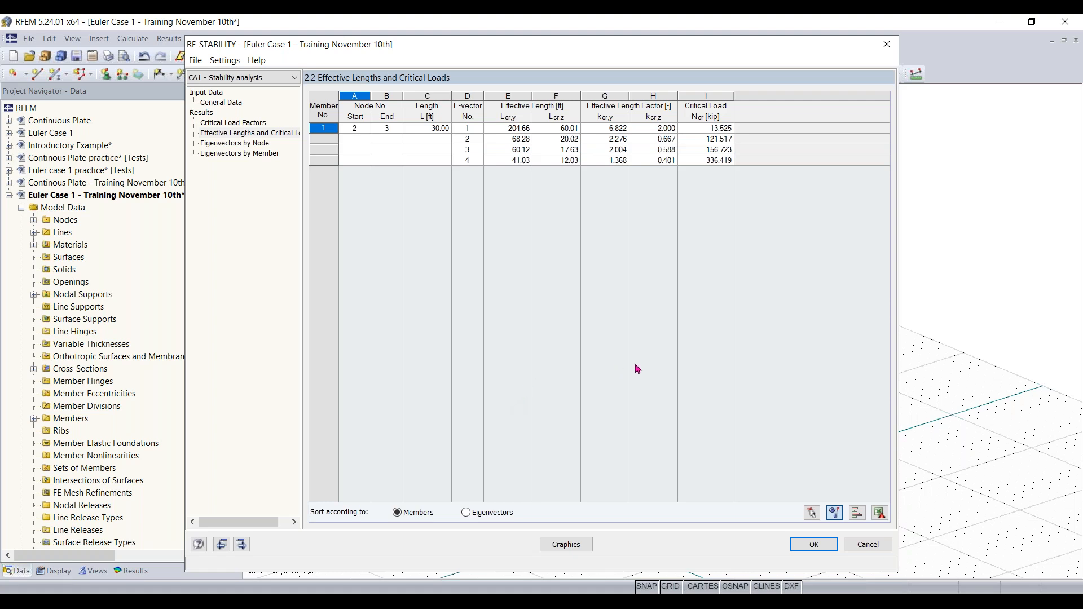
{"action": "left_click", "coordinate": [856, 545]}
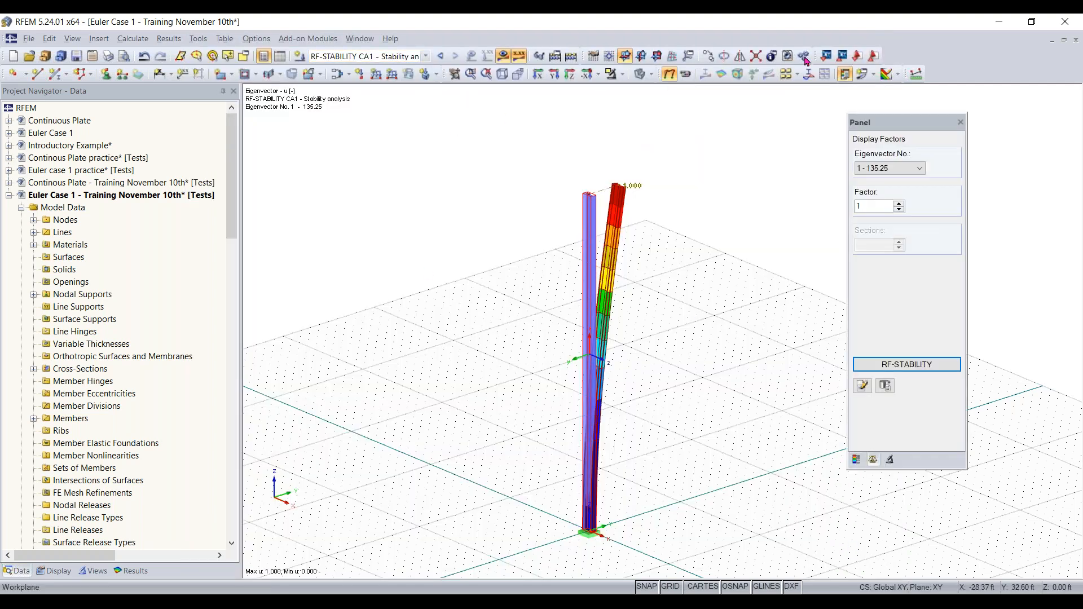
Switch the displayed case between RF-STABILITY CA1 and LC1, ending on LC1 - Test - Dead load.
{"action": "left_click", "coordinate": [405, 58]}
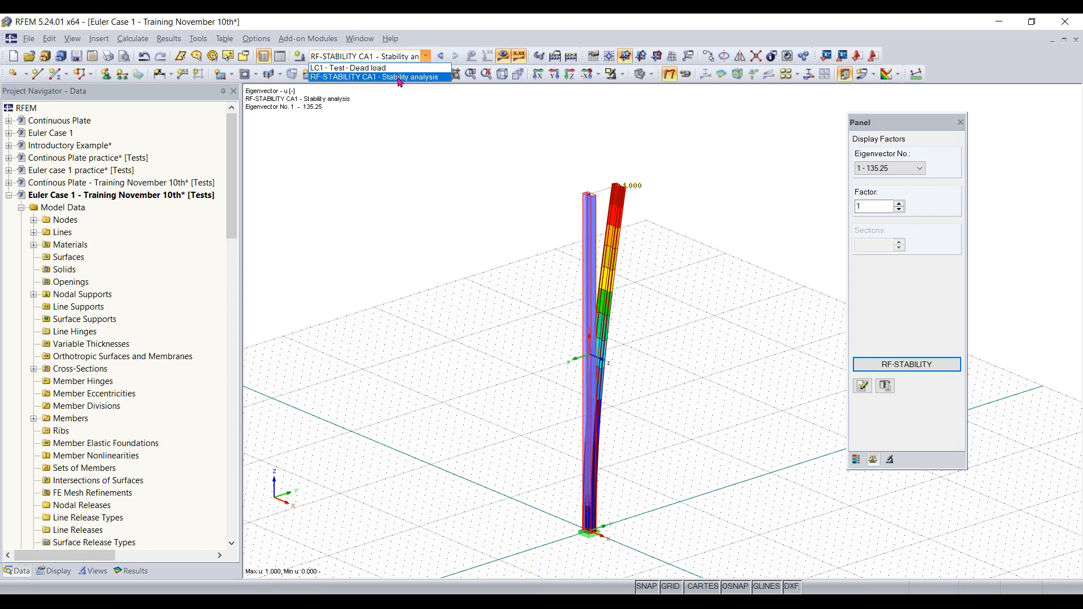
{"action": "left_click", "coordinate": [403, 79]}
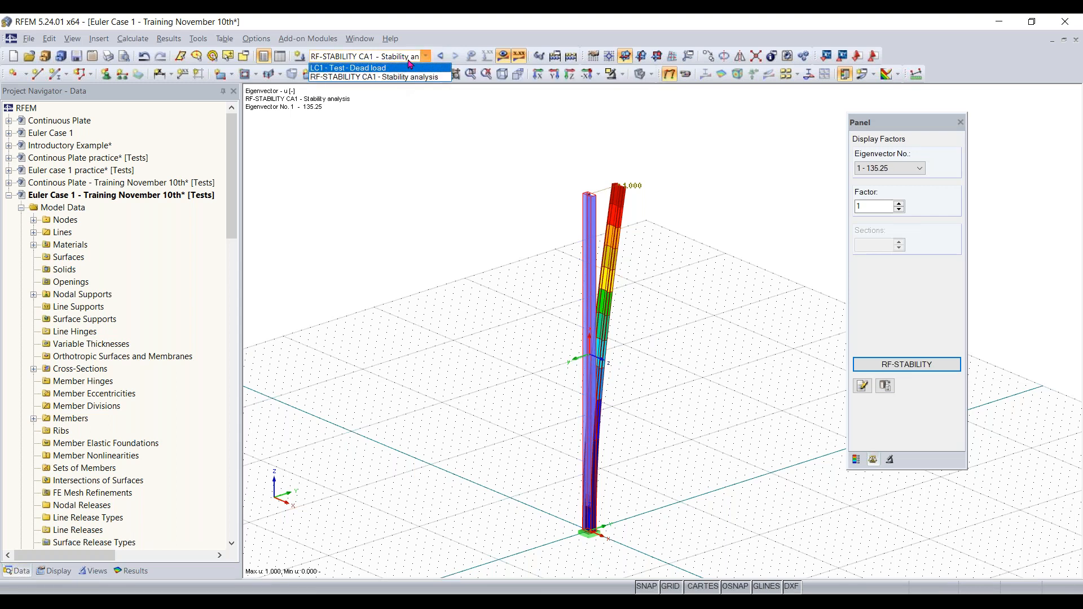
{"action": "left_click", "coordinate": [407, 58]}
{"action": "left_click", "coordinate": [412, 67]}
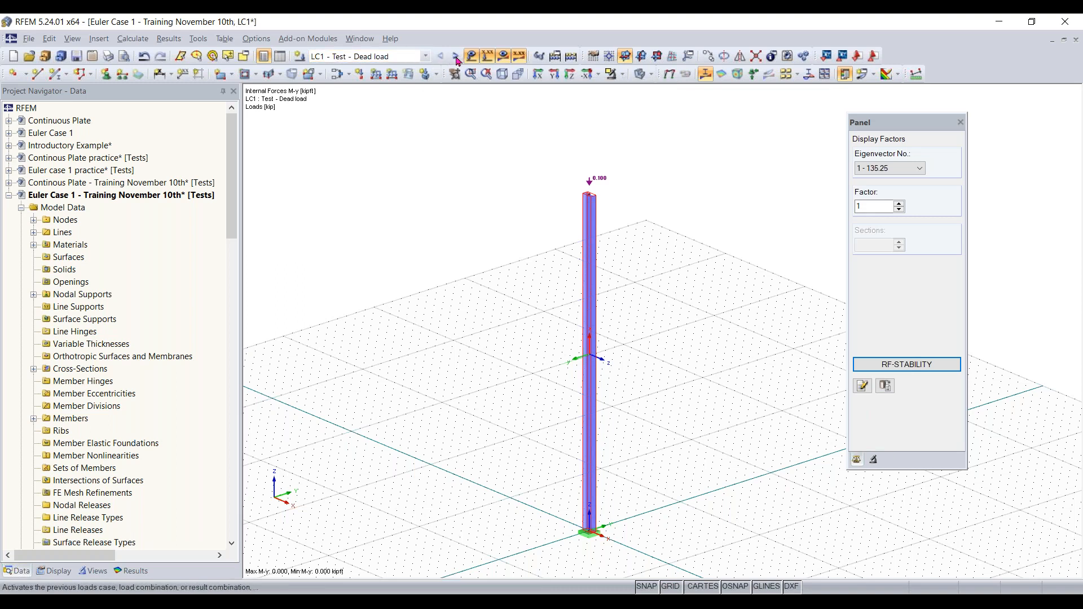
{"action": "left_click", "coordinate": [455, 56]}
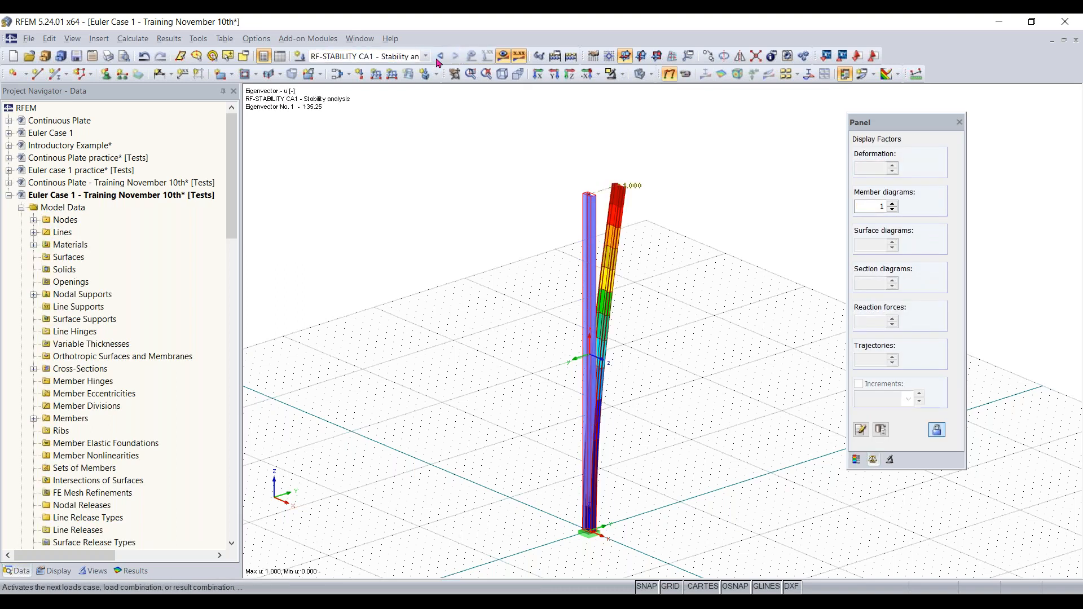
{"action": "left_click", "coordinate": [440, 56]}
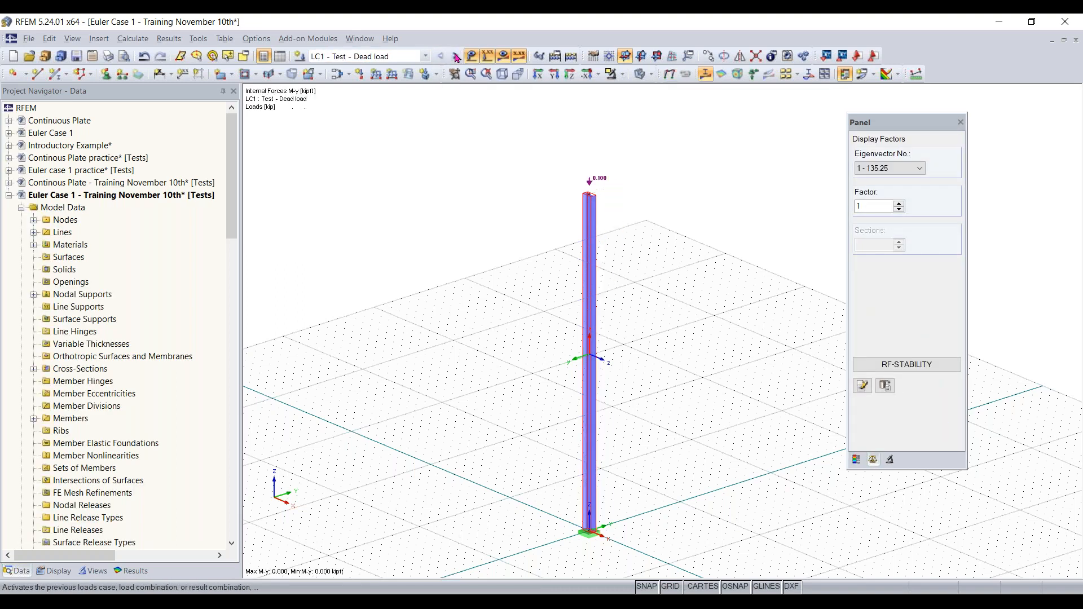
{"action": "left_click", "coordinate": [424, 56]}
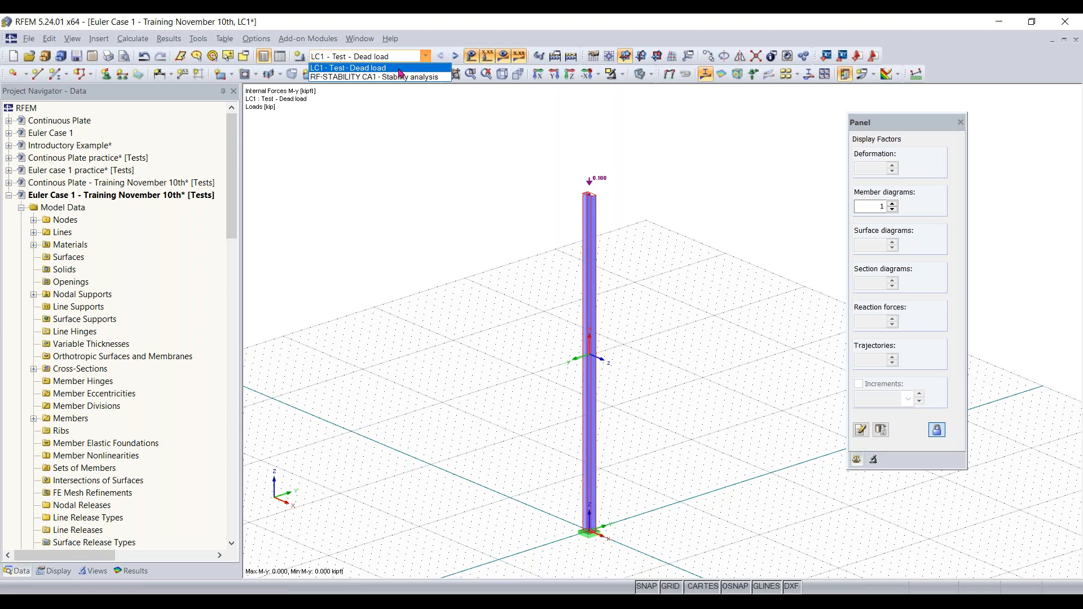
{"action": "left_click", "coordinate": [405, 67]}
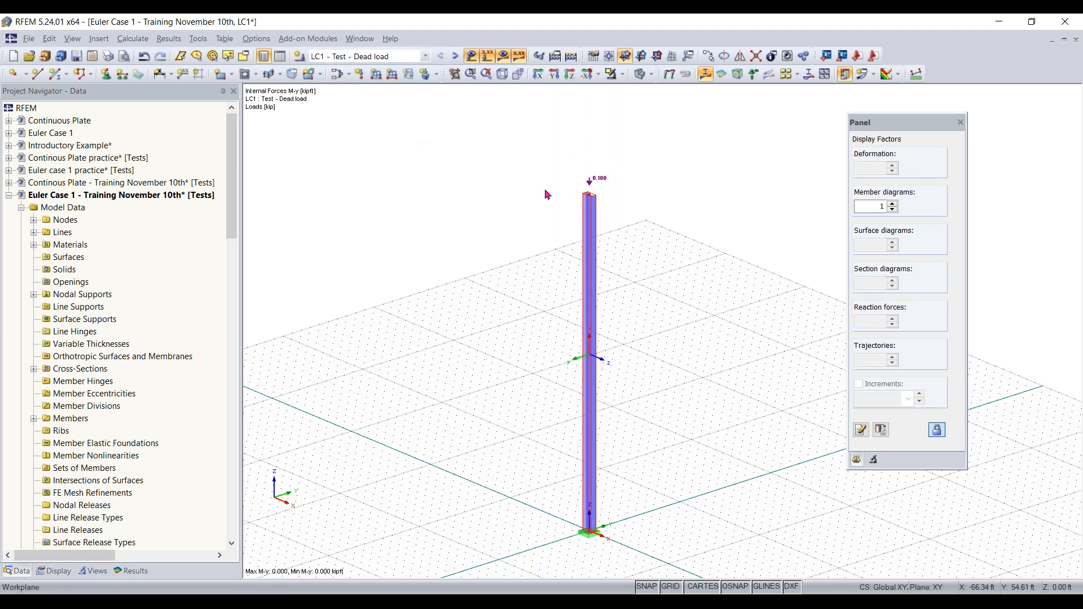
Change the nodal load at the column's top to a vertical force PZ of -14 kip.
{"action": "scroll", "coordinate": [665, 231], "scroll_direction": "up", "scroll_amount": 3}
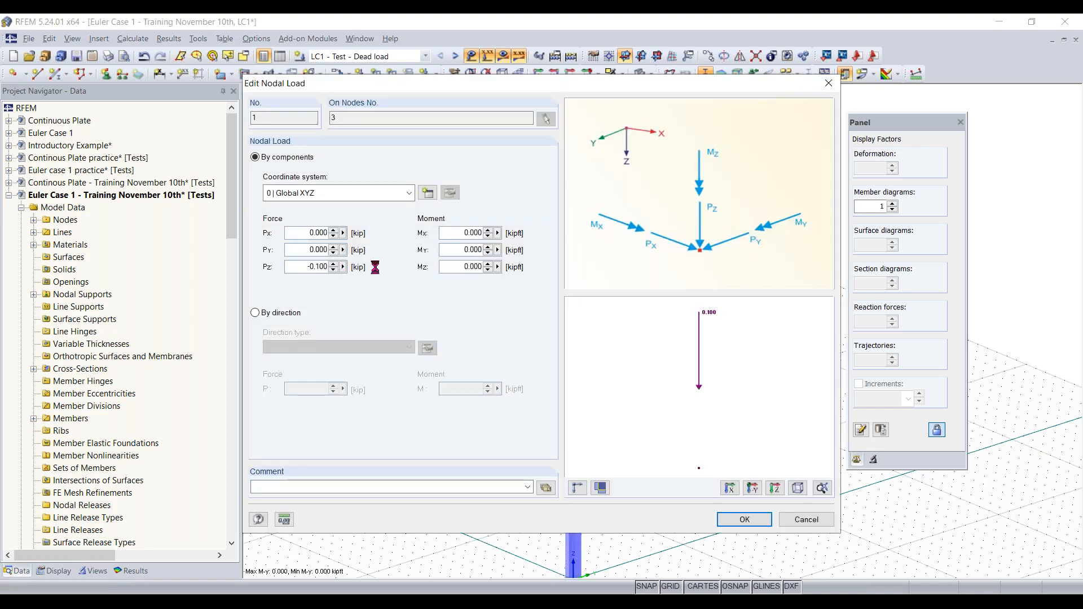
{"action": "double_click", "coordinate": [317, 267]}
{"action": "type", "text": "-14"}
{"action": "left_click", "coordinate": [743, 519]}
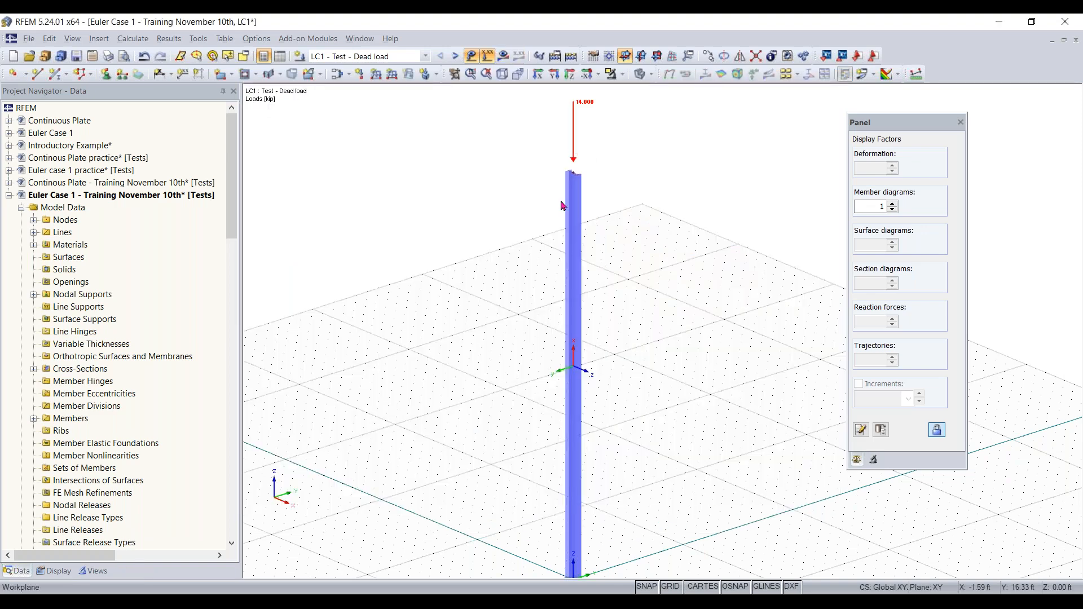
{"action": "scroll", "coordinate": [557, 215], "scroll_direction": "up", "scroll_amount": 5}
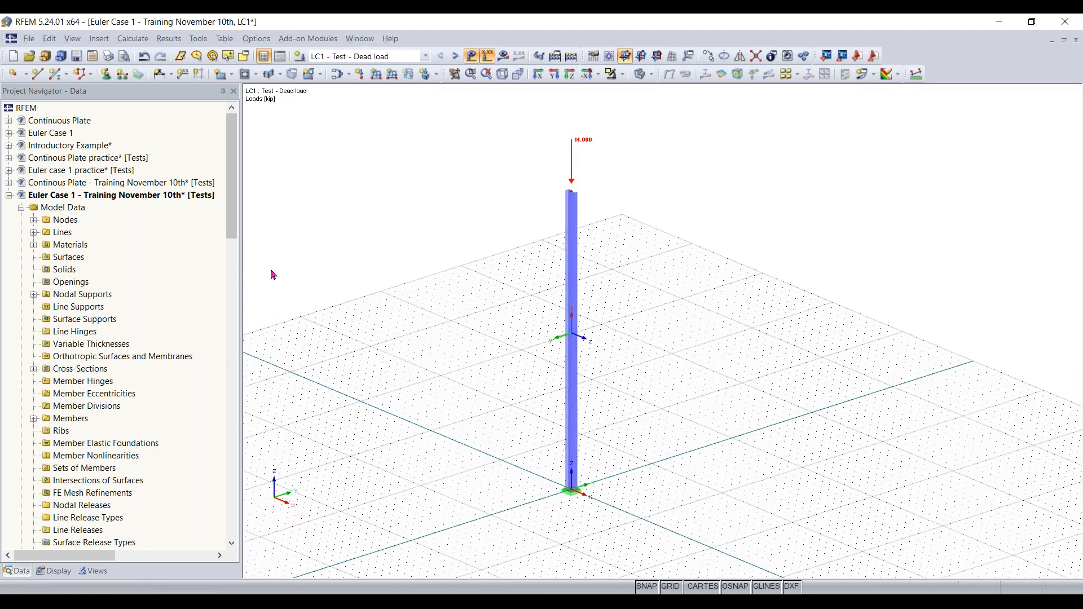
Make RF-STABILITY CA1 - Stability analysis the displayed case.
{"action": "left_click_drag", "start_coordinate": [237, 166], "coordinate": [252, 135]}
{"action": "left_click", "coordinate": [394, 57]}
{"action": "left_click", "coordinate": [395, 79]}
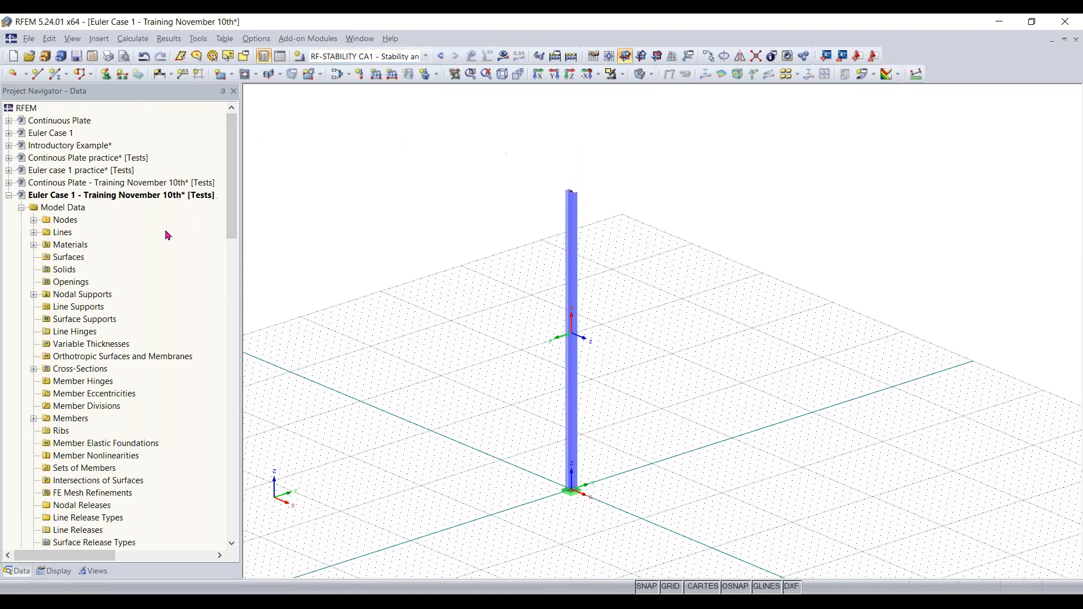
Open the RF-STABILITY add-on module, try to calculate the stability analysis from LC1, and close the module.
{"action": "scroll", "coordinate": [141, 251], "scroll_direction": "down", "scroll_amount": 1}
{"action": "scroll", "coordinate": [141, 250], "scroll_direction": "down", "scroll_amount": 2}
{"action": "scroll", "coordinate": [423, 376], "scroll_direction": "down", "scroll_amount": 2}
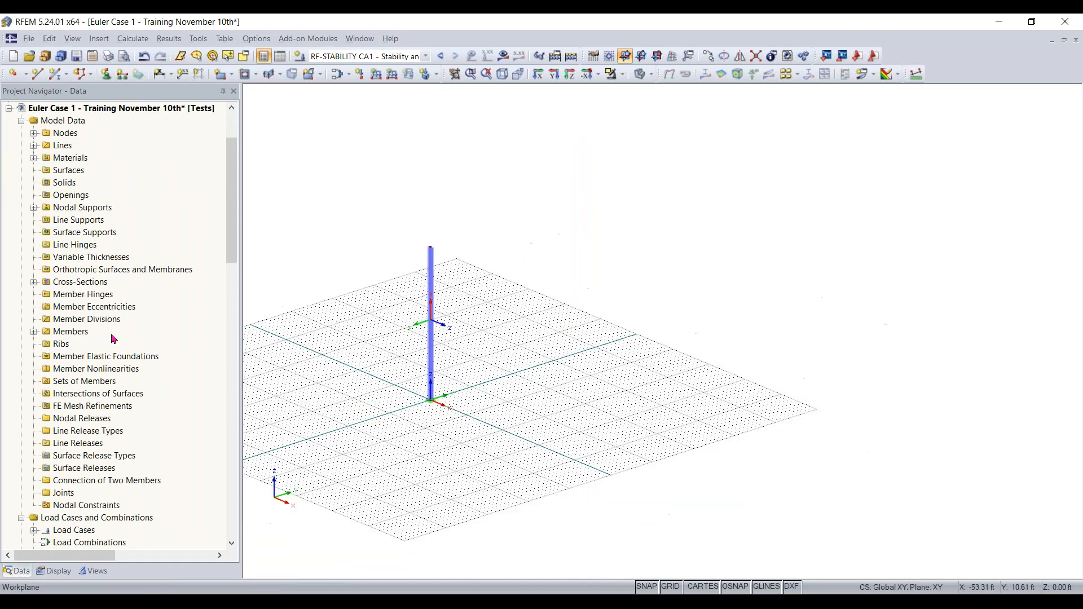
{"action": "scroll", "coordinate": [423, 376], "scroll_direction": "up", "scroll_amount": 4}
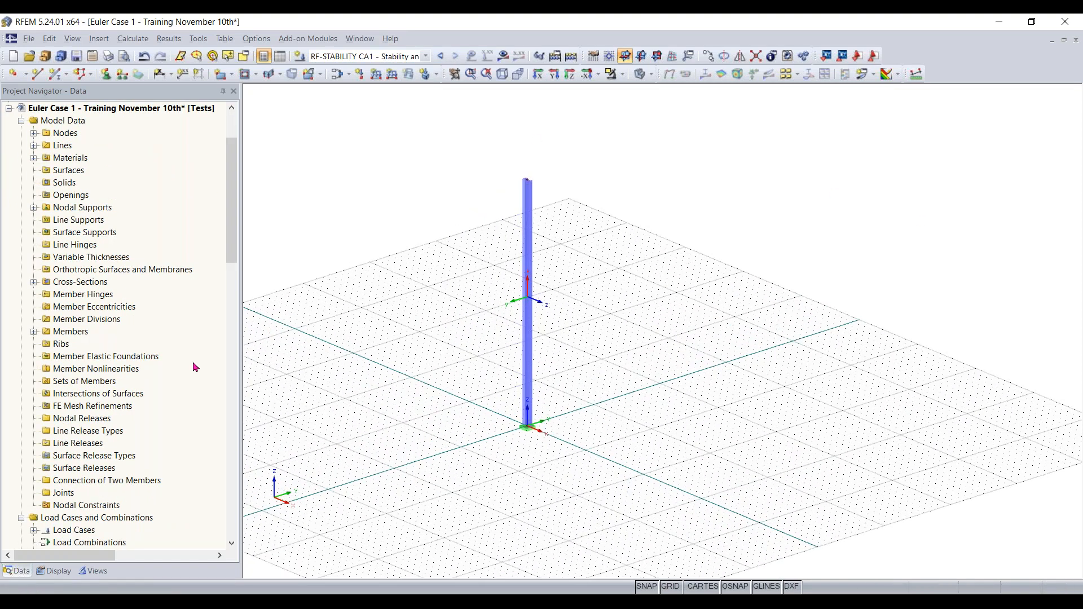
{"action": "scroll", "coordinate": [167, 375], "scroll_direction": "down", "scroll_amount": 5}
{"action": "scroll", "coordinate": [167, 375], "scroll_direction": "down", "scroll_amount": 3}
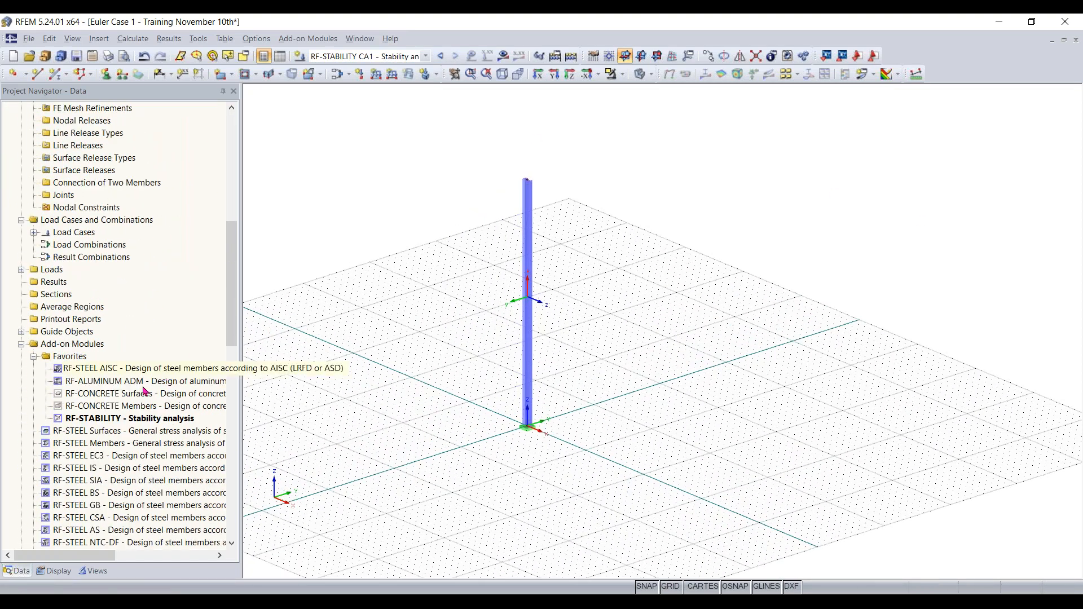
{"action": "double_click", "coordinate": [113, 420]}
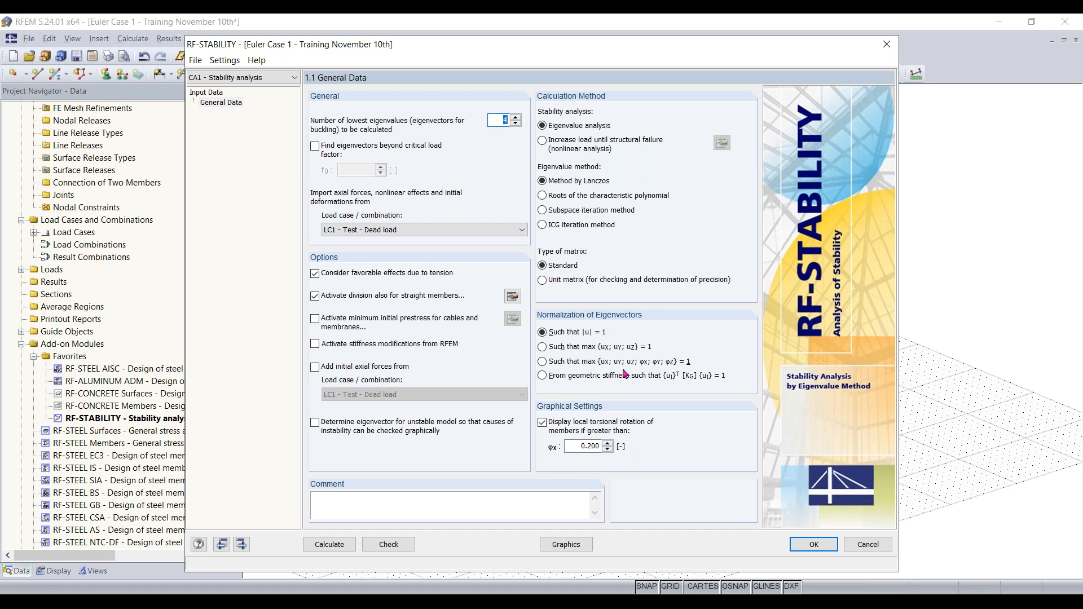
{"action": "left_click", "coordinate": [333, 549]}
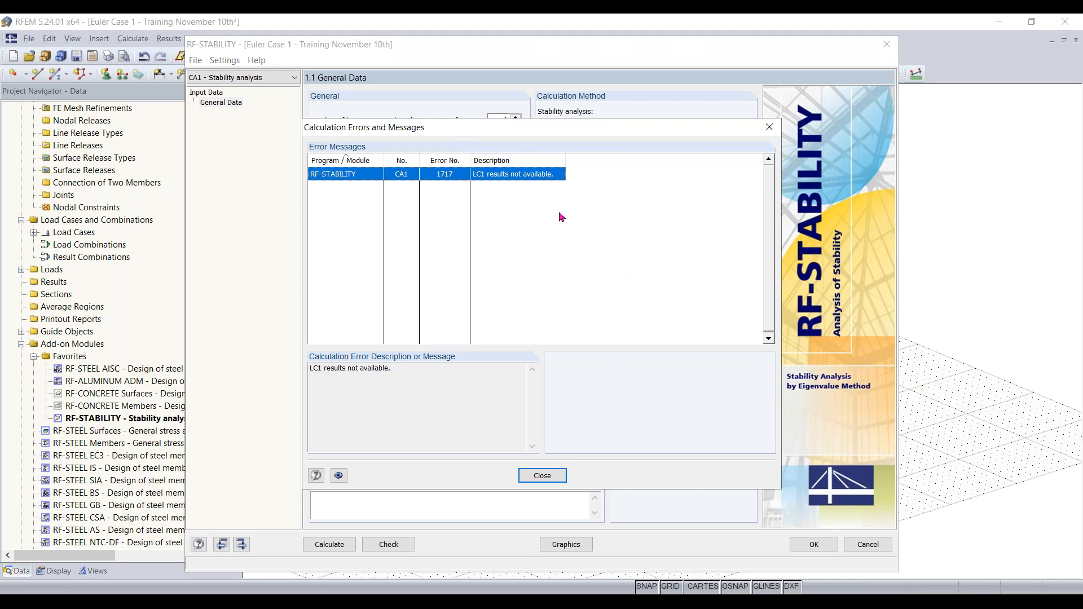
{"action": "left_click", "coordinate": [550, 475]}
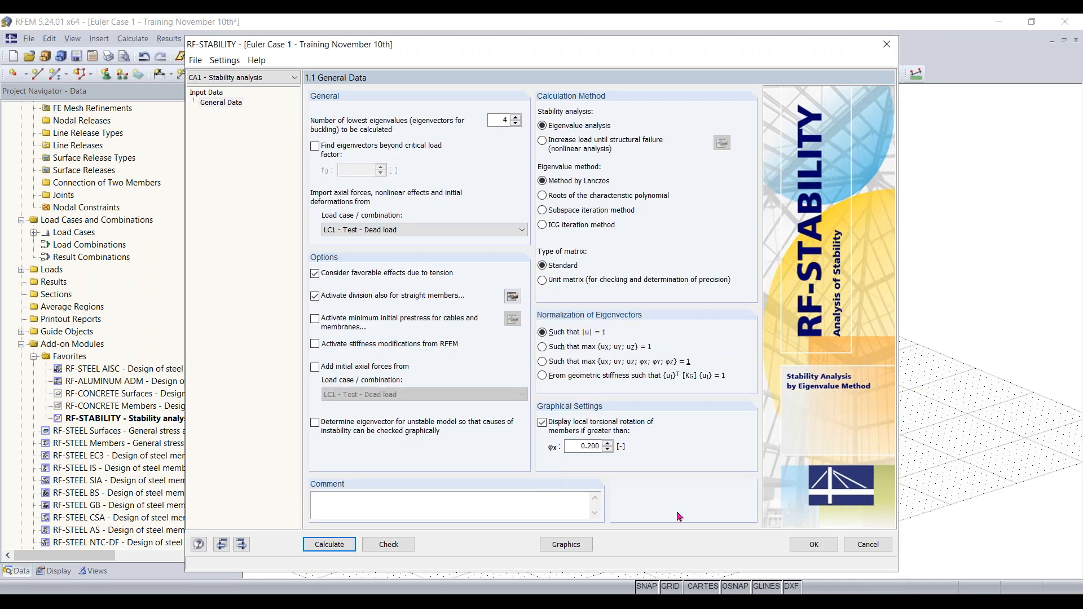
{"action": "left_click", "coordinate": [813, 544]}
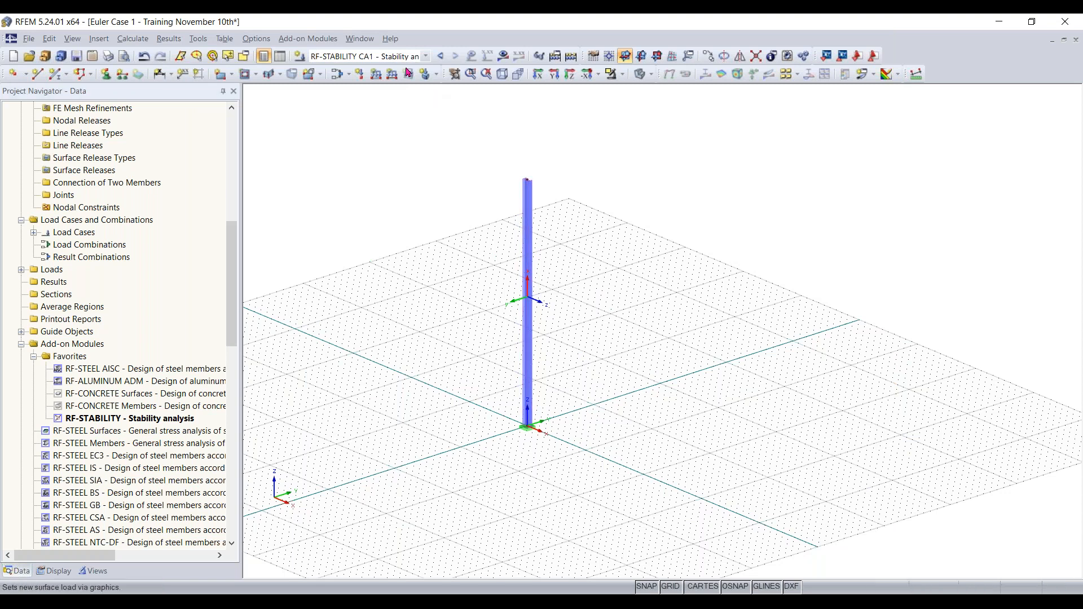
Make LC1 - Test - Dead load the displayed case, try to calculate its results, and close the calculation messages.
{"action": "left_click", "coordinate": [389, 55]}
{"action": "left_click", "coordinate": [376, 69]}
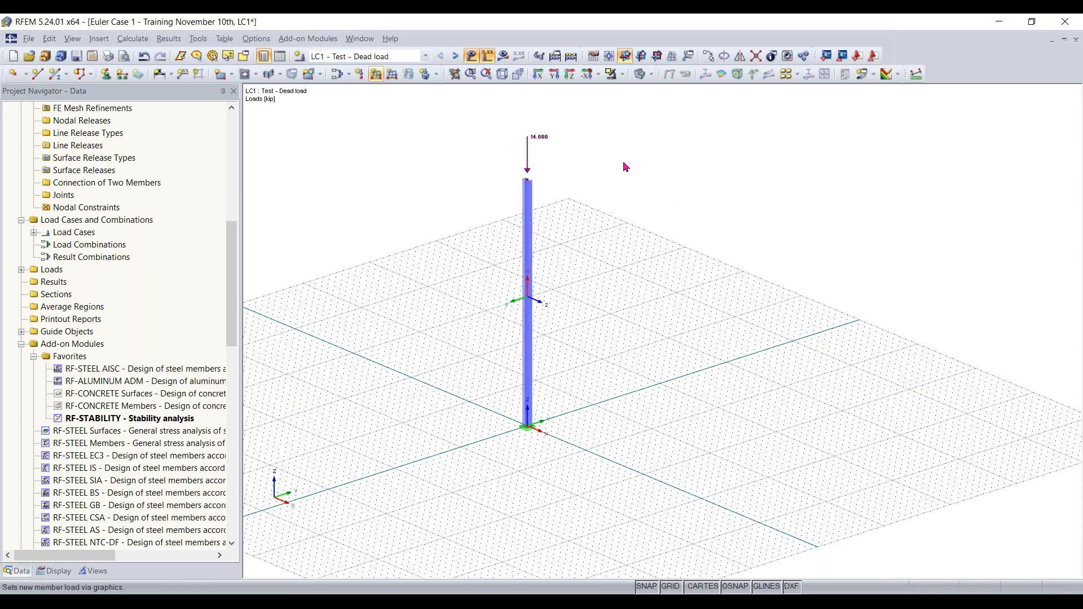
{"action": "left_click", "coordinate": [503, 56]}
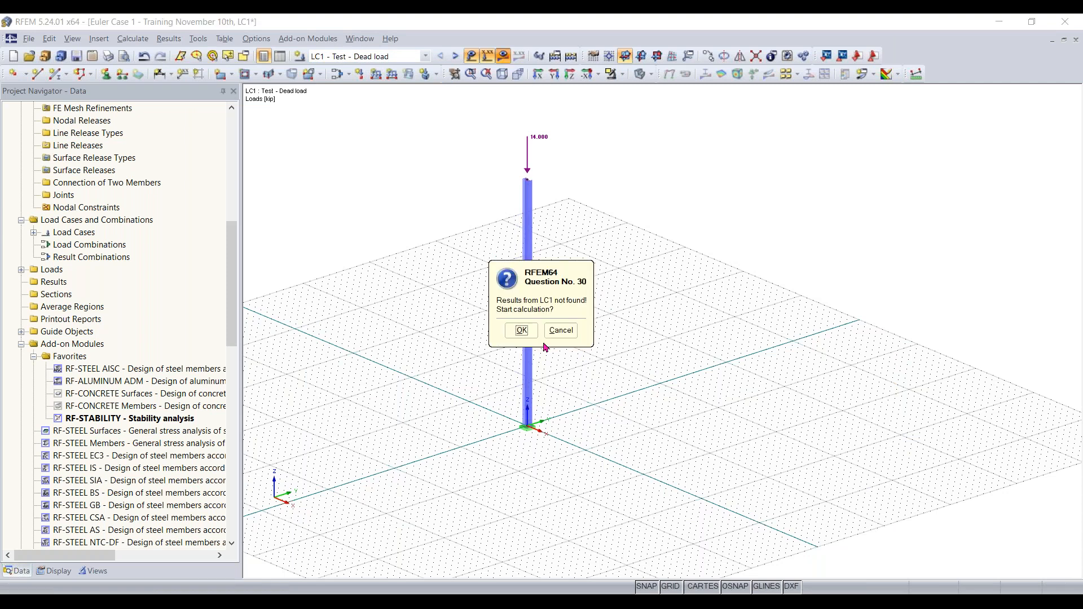
{"action": "left_click", "coordinate": [522, 332]}
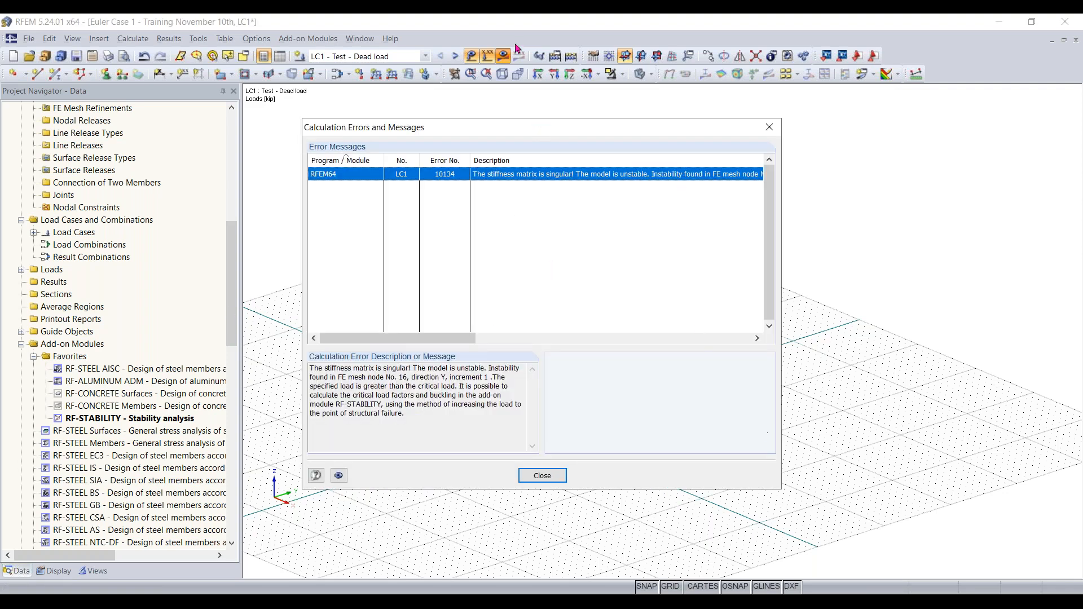
{"action": "left_click_drag", "start_coordinate": [486, 130], "coordinate": [498, 111]}
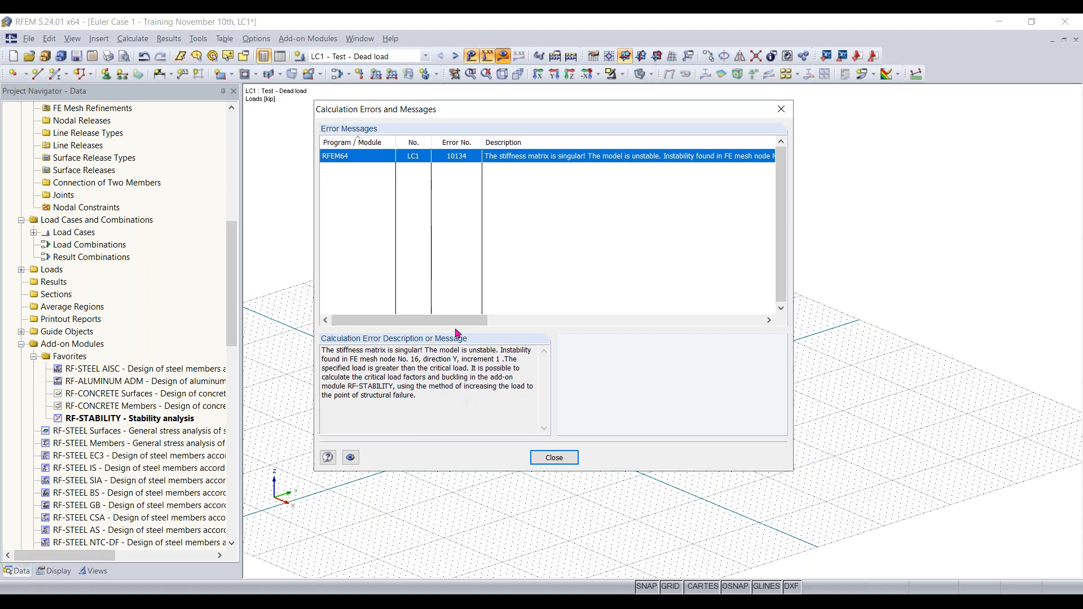
{"action": "left_click", "coordinate": [552, 458]}
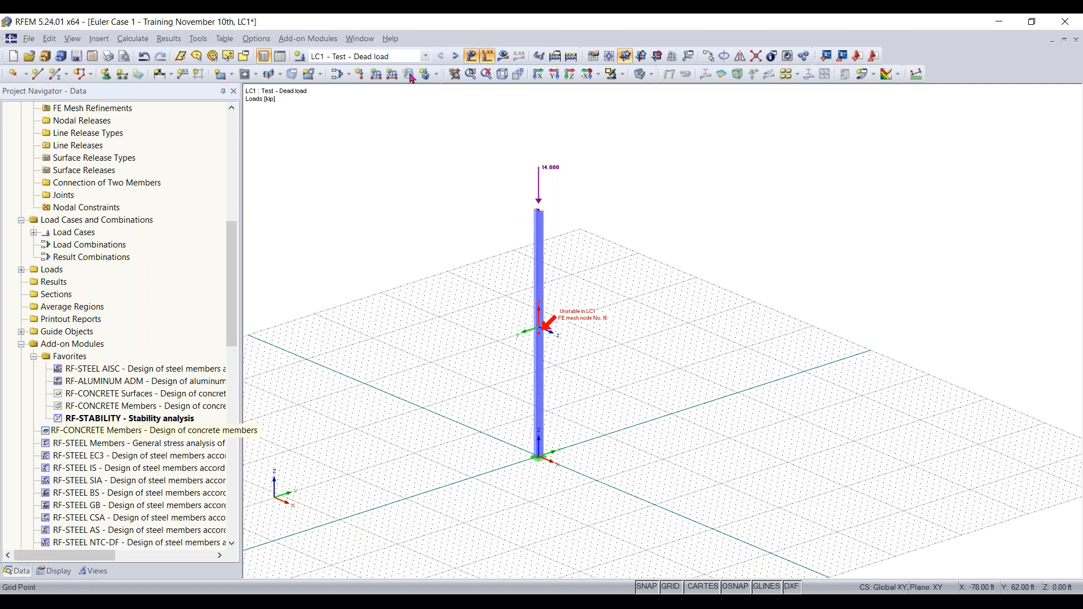
Set the method of analysis of load case LC1 to geometrically linear analysis in its calculation parameters.
{"action": "left_click", "coordinate": [336, 75]}
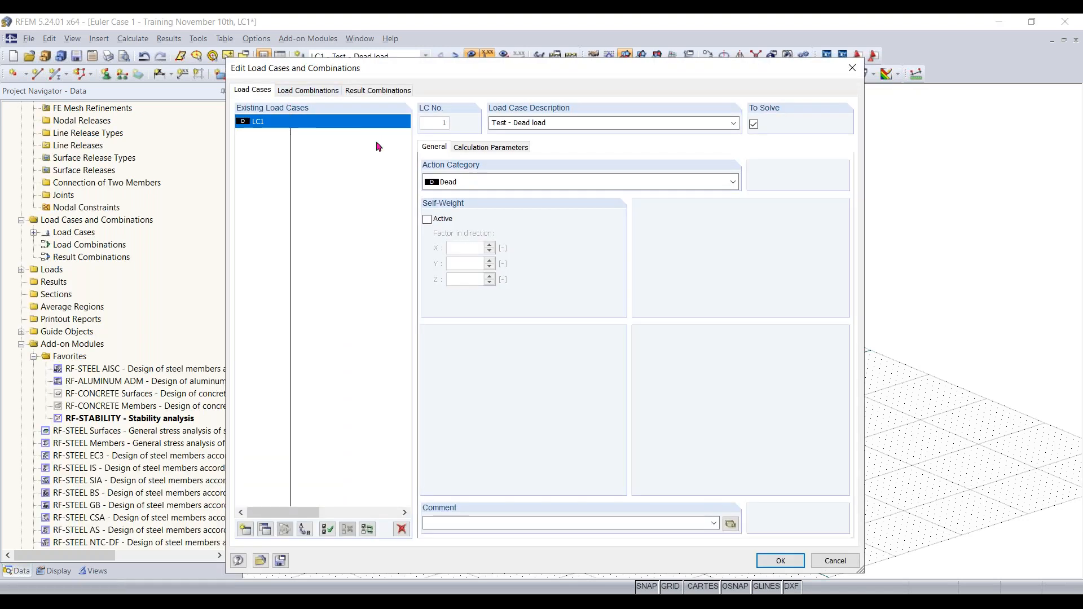
{"action": "left_click", "coordinate": [490, 147]}
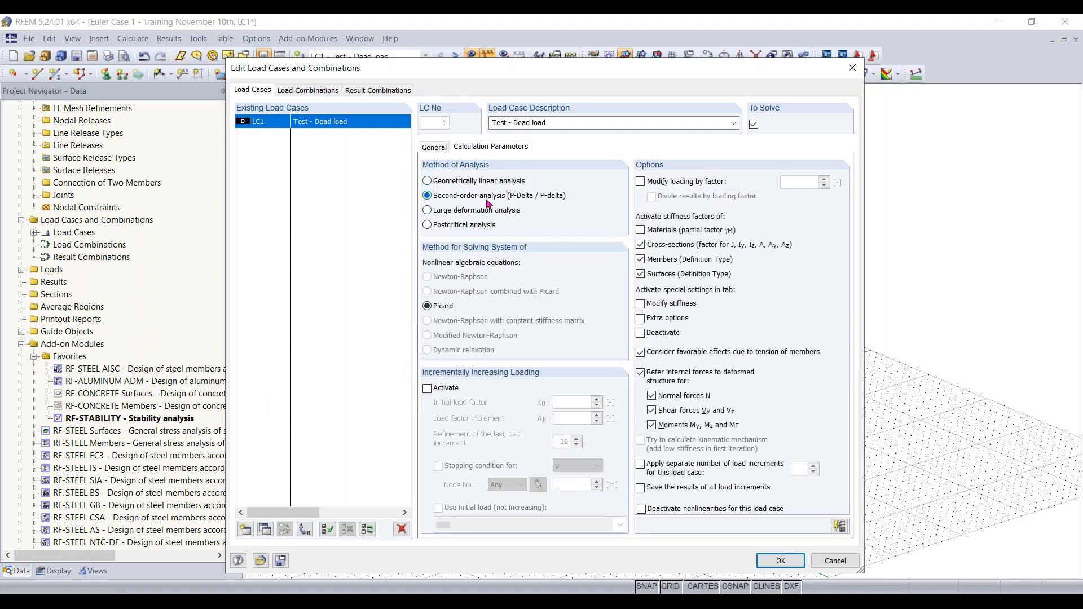
{"action": "left_click", "coordinate": [451, 182]}
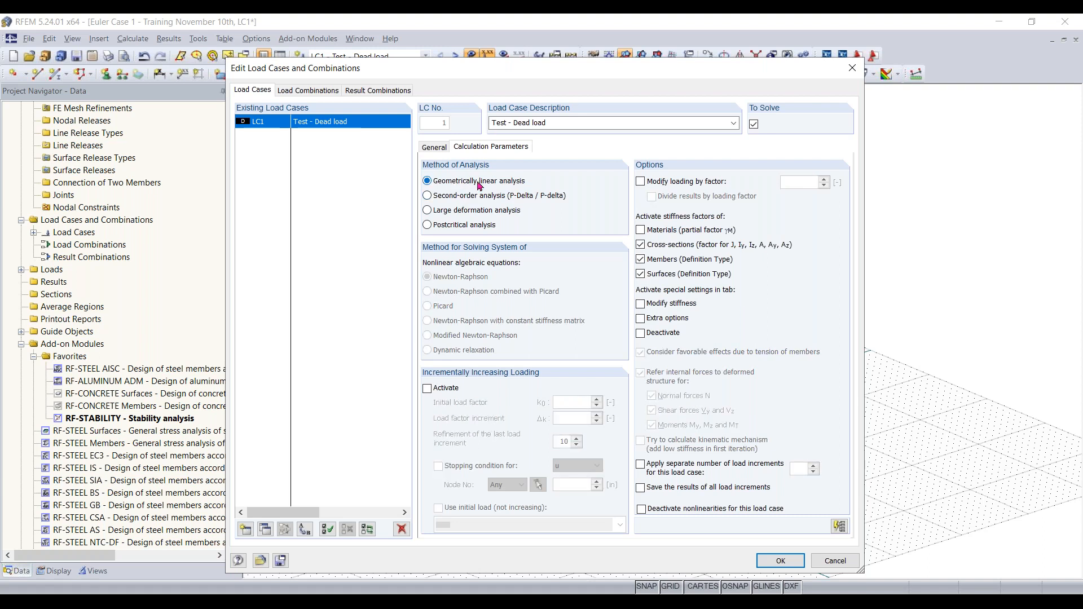
{"action": "left_click", "coordinate": [783, 561]}
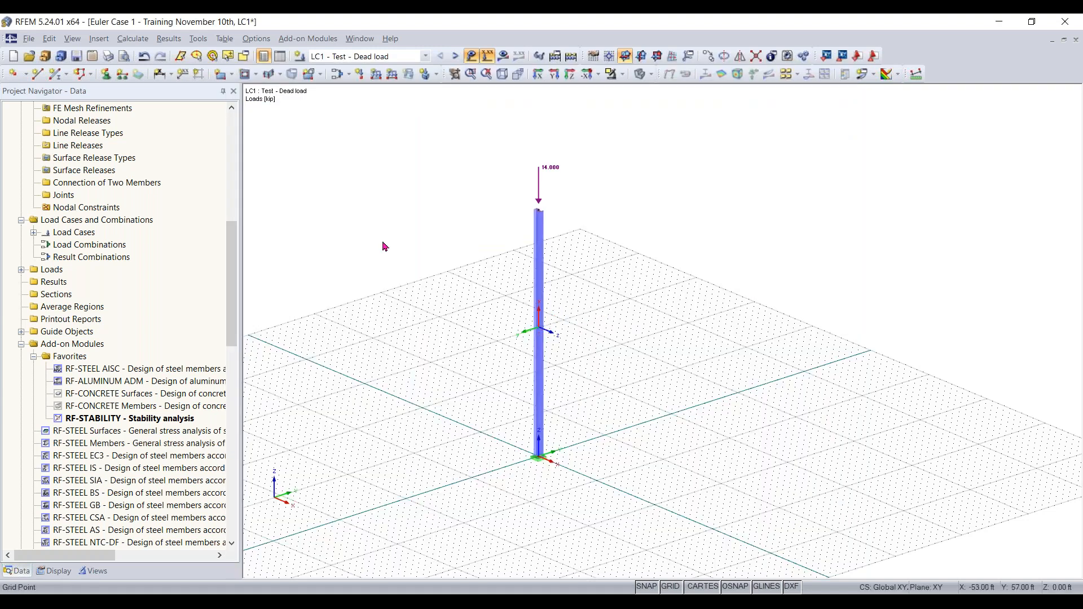
Calculate the RF-STABILITY analysis from LC1, review the critical load factors, and show the column's buckling shape graphically.
{"action": "double_click", "coordinate": [126, 422]}
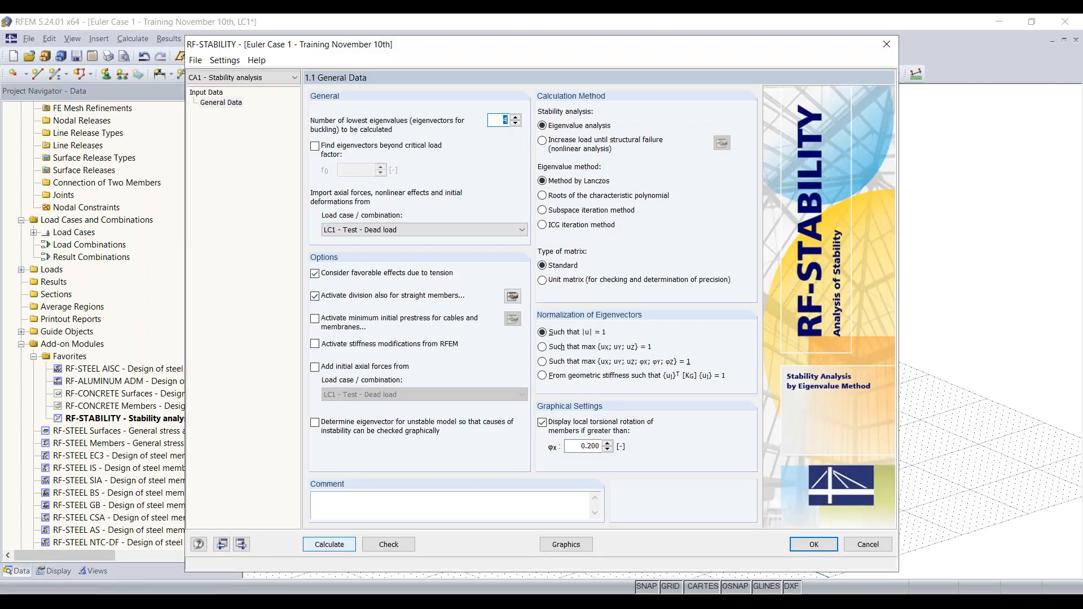
{"action": "left_click", "coordinate": [342, 543]}
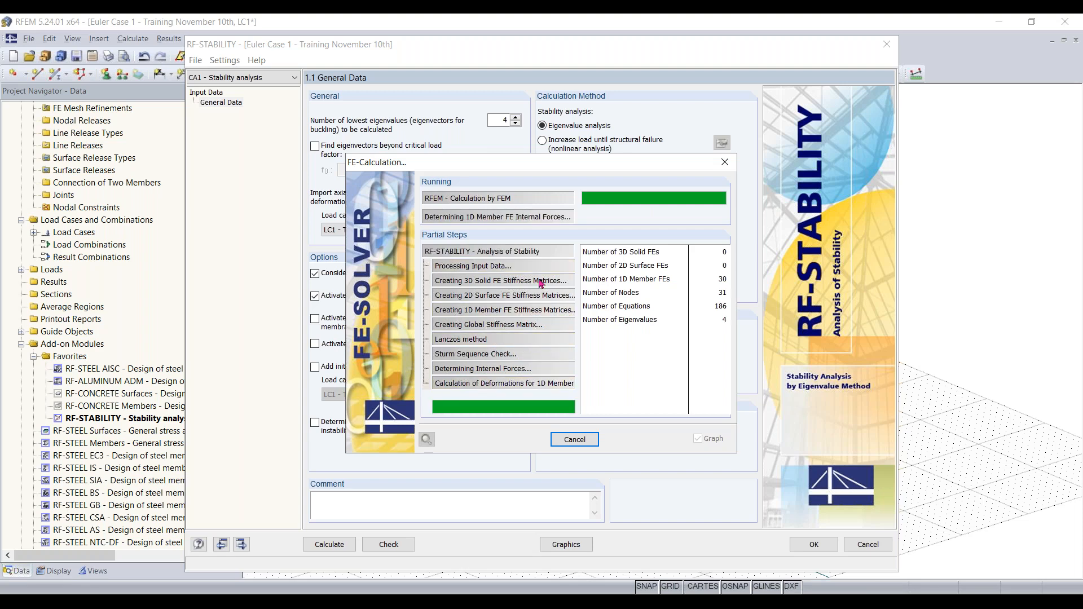
{"action": "left_click", "coordinate": [226, 127]}
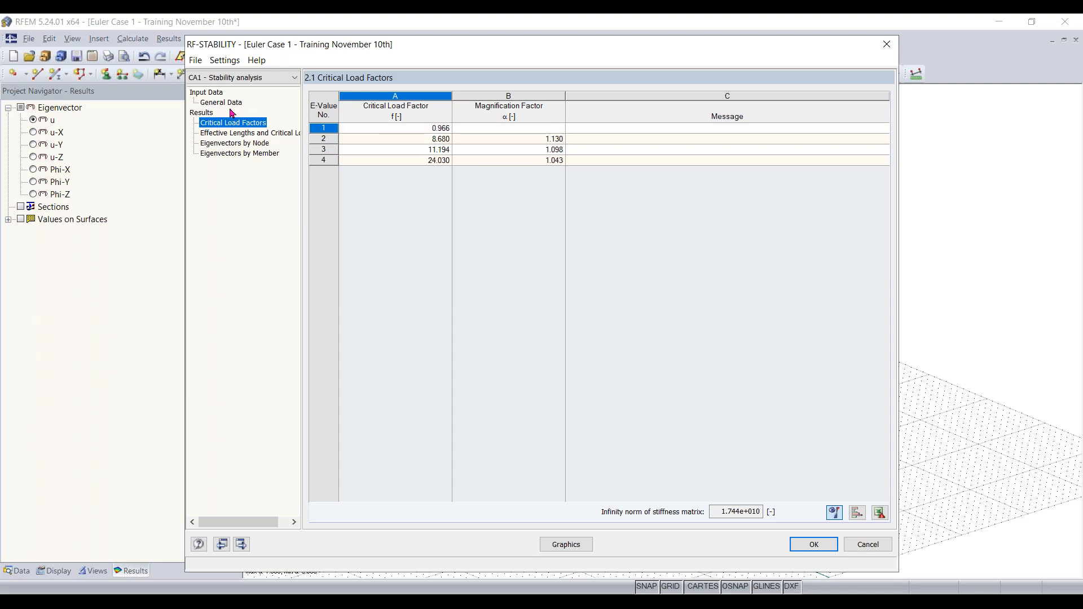
{"action": "left_click", "coordinate": [578, 546]}
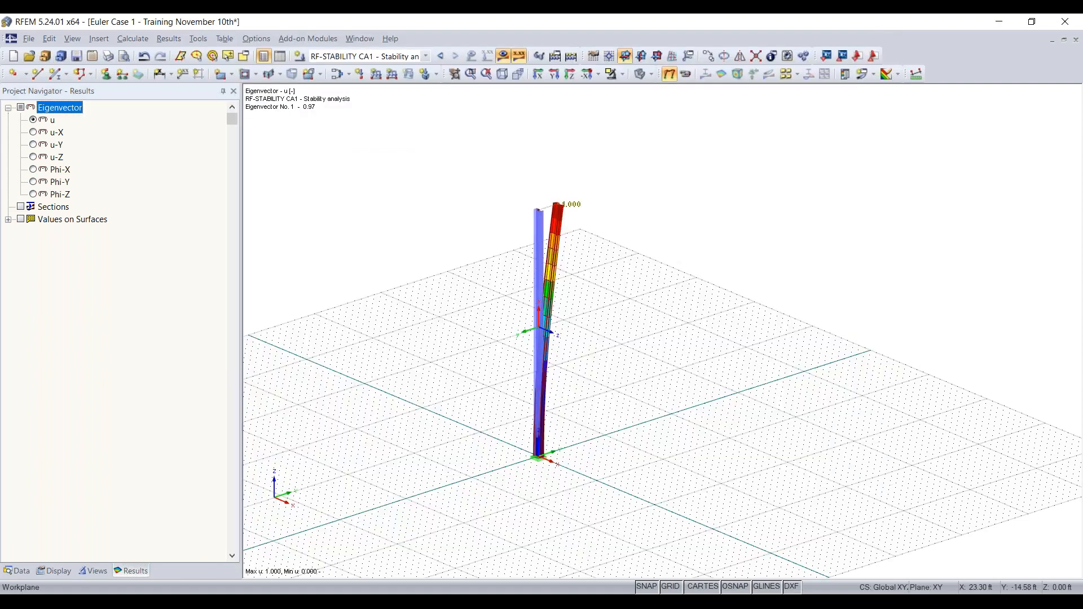
{"action": "middle_click_drag", "start_coordinate": [627, 328], "coordinate": [651, 321], "text": "ctrl"}
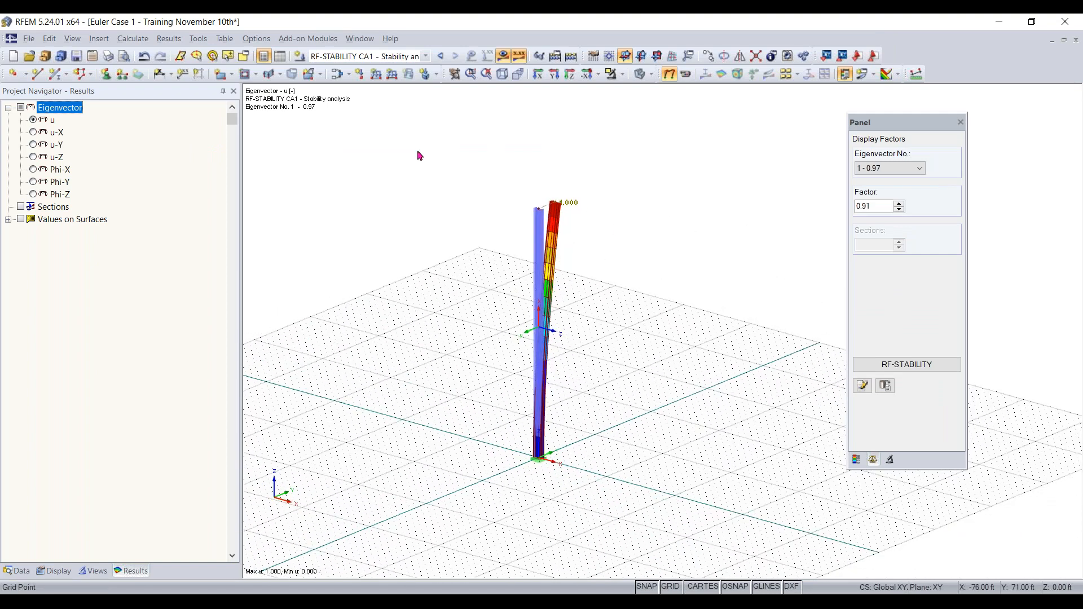
{"action": "left_click", "coordinate": [418, 153]}
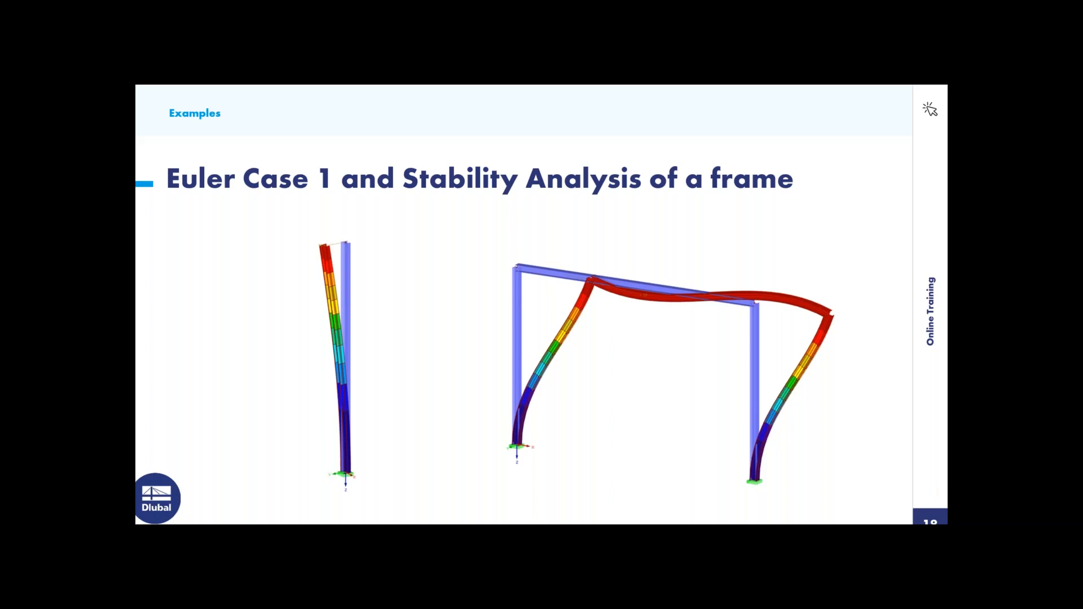
{"action": "key", "text": "Right"}
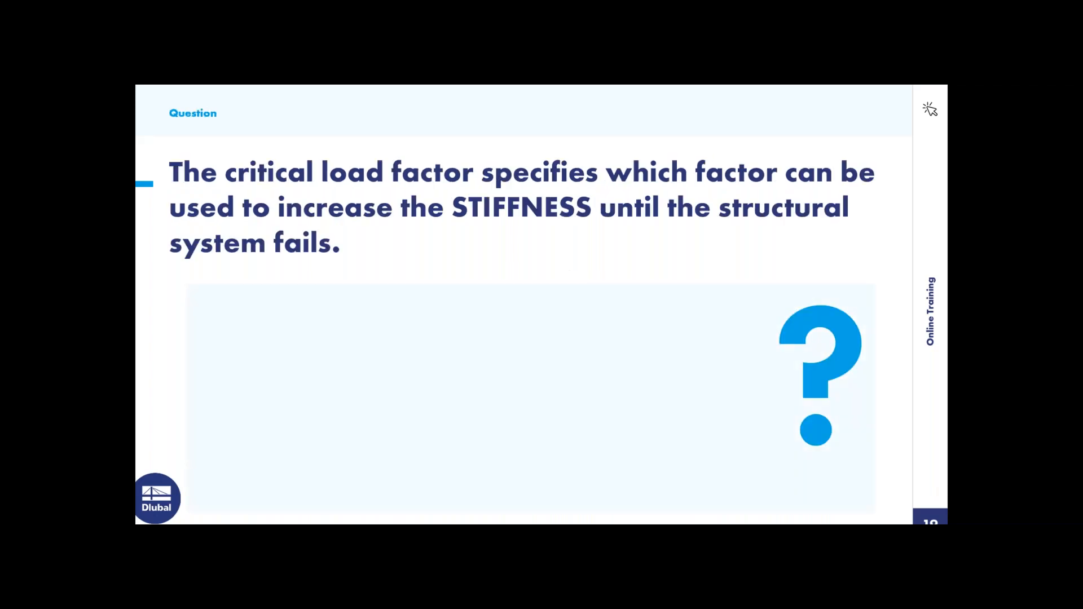
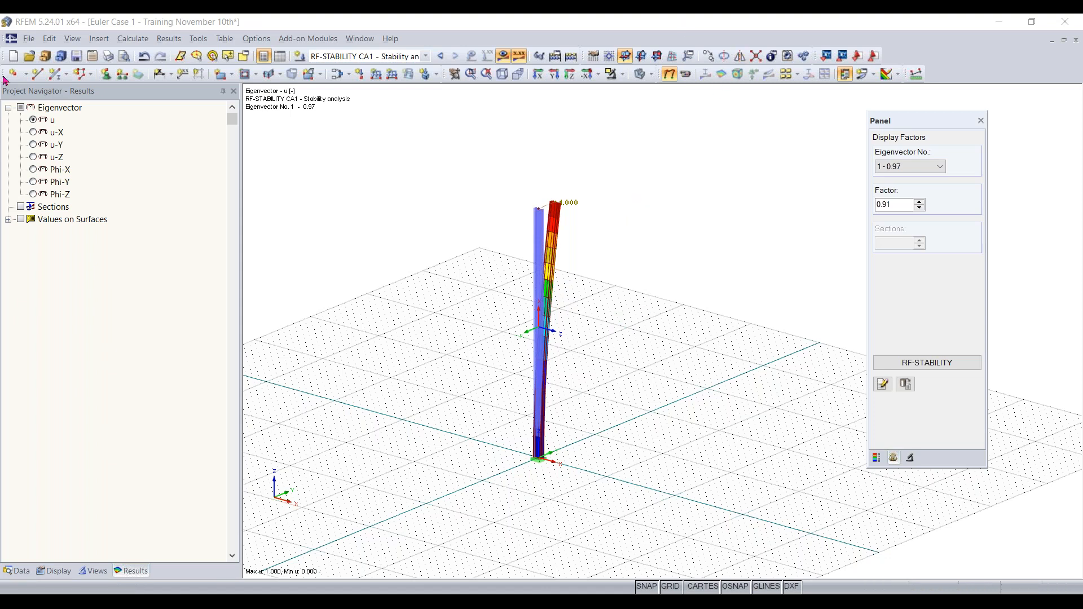
Save the model, and save a copy of it on the Desktop as "Moment frame analysis - Training November 10th.rf5".
{"action": "left_click", "coordinate": [76, 56]}
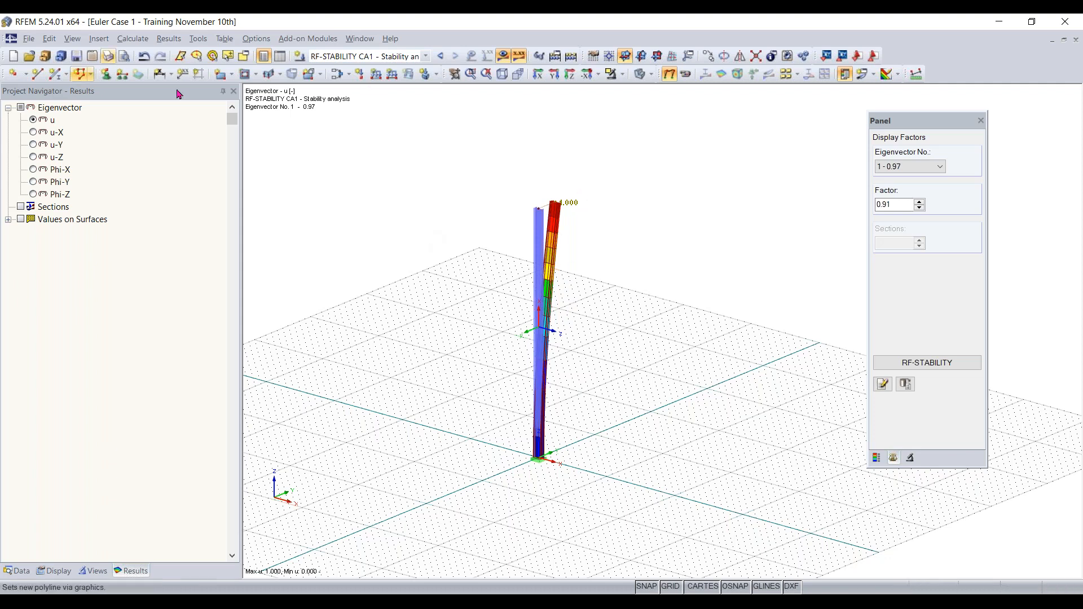
{"action": "left_click", "coordinate": [28, 38]}
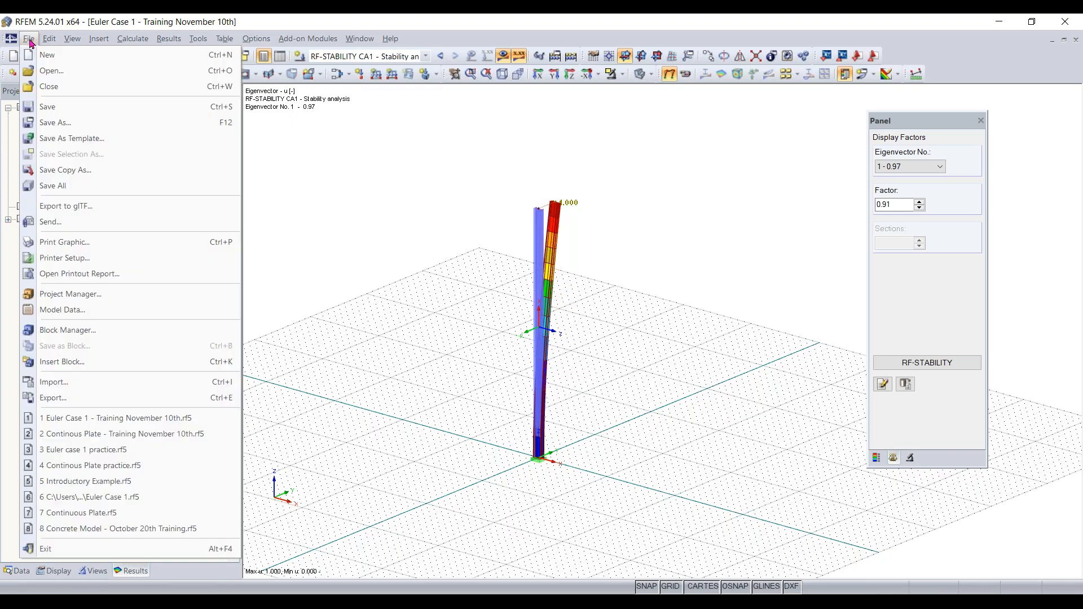
{"action": "left_click", "coordinate": [70, 170]}
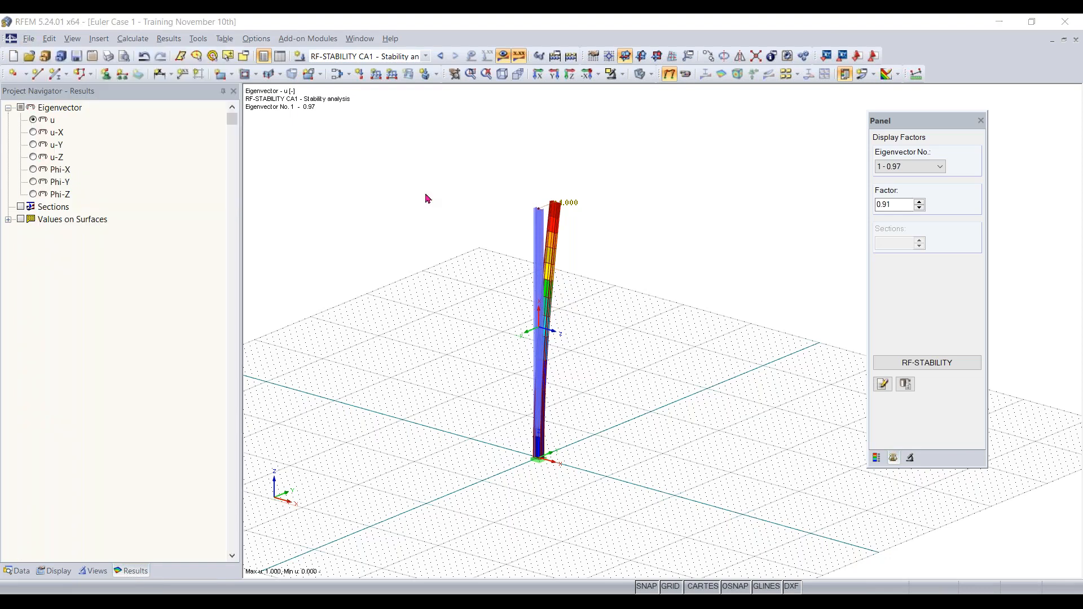
{"action": "left_click", "coordinate": [563, 384]}
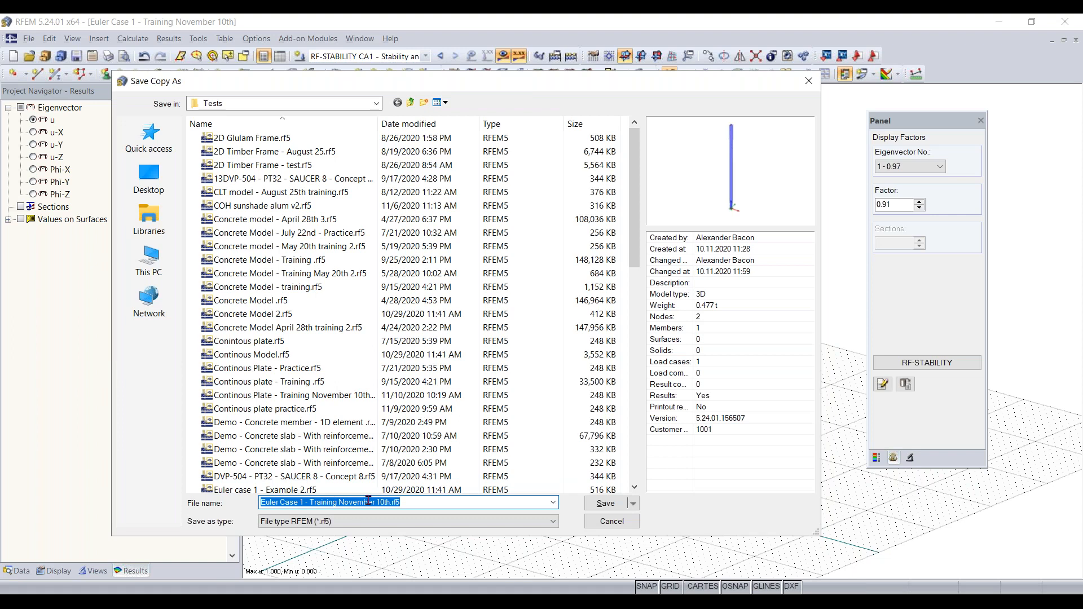
{"action": "left_click", "coordinate": [367, 501]}
{"action": "left_click", "coordinate": [303, 500]}
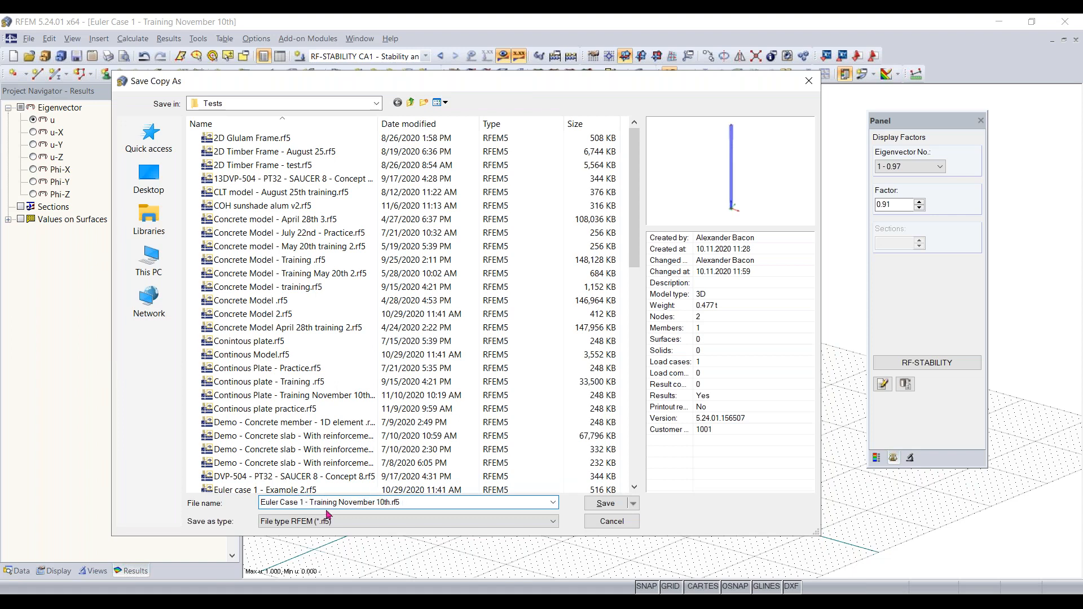
{"action": "key", "text": "BackSpace"}
{"action": "key", "text": "BackSpace"}
{"action": "key", "text": "BackSpace"}
{"action": "key", "text": "BackSpace"}
{"action": "key", "text": "BackSpace"}
{"action": "key", "text": "BackSpace"}
{"action": "key", "text": "BackSpace"}
{"action": "key", "text": "BackSpace"}
{"action": "key", "text": "BackSpace"}
{"action": "key", "text": "BackSpace"}
{"action": "key", "text": "BackSpace"}
{"action": "key", "text": "BackSpace"}
{"action": "type", "text": "Moment frame analysis"}
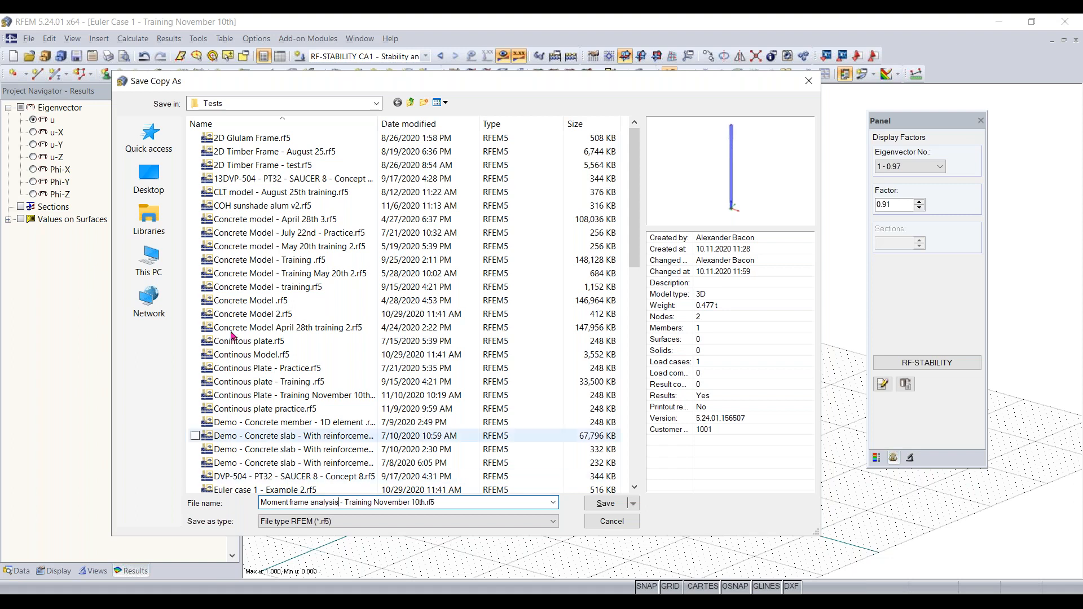
{"action": "left_click", "coordinate": [149, 175]}
{"action": "left_click", "coordinate": [601, 502]}
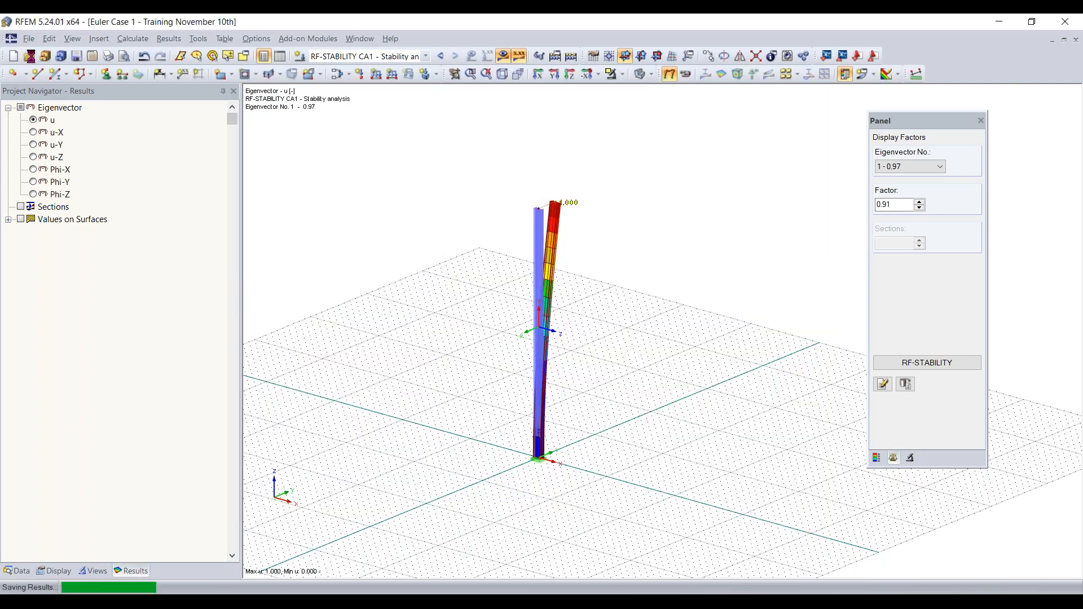
Open the model "Moment frame analysis - Training November 10th.rf5" from the Desktop.
{"action": "left_click", "coordinate": [29, 56]}
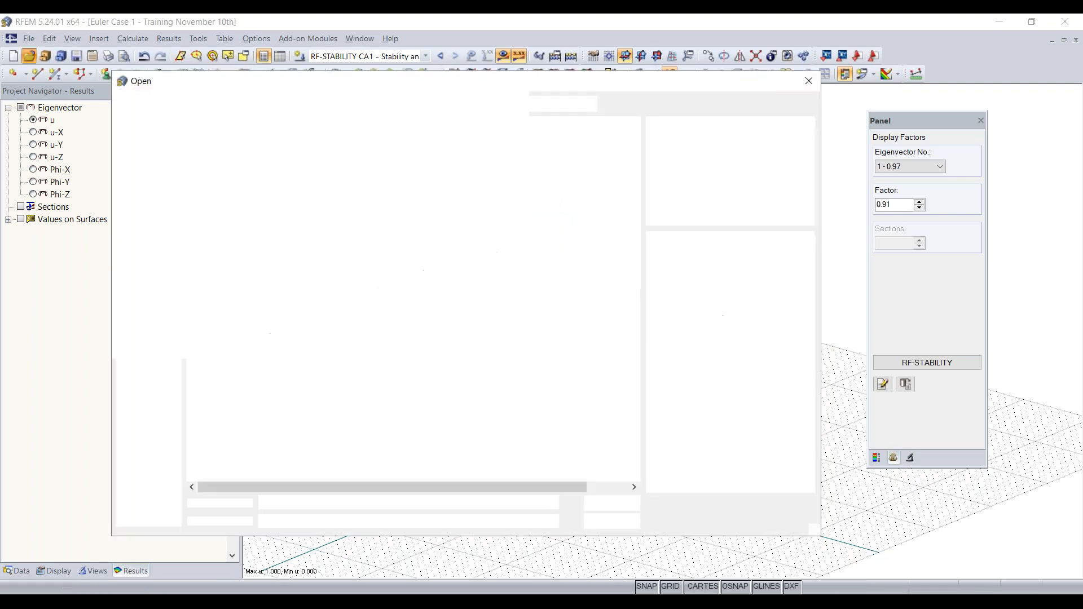
{"action": "left_click", "coordinate": [288, 139]}
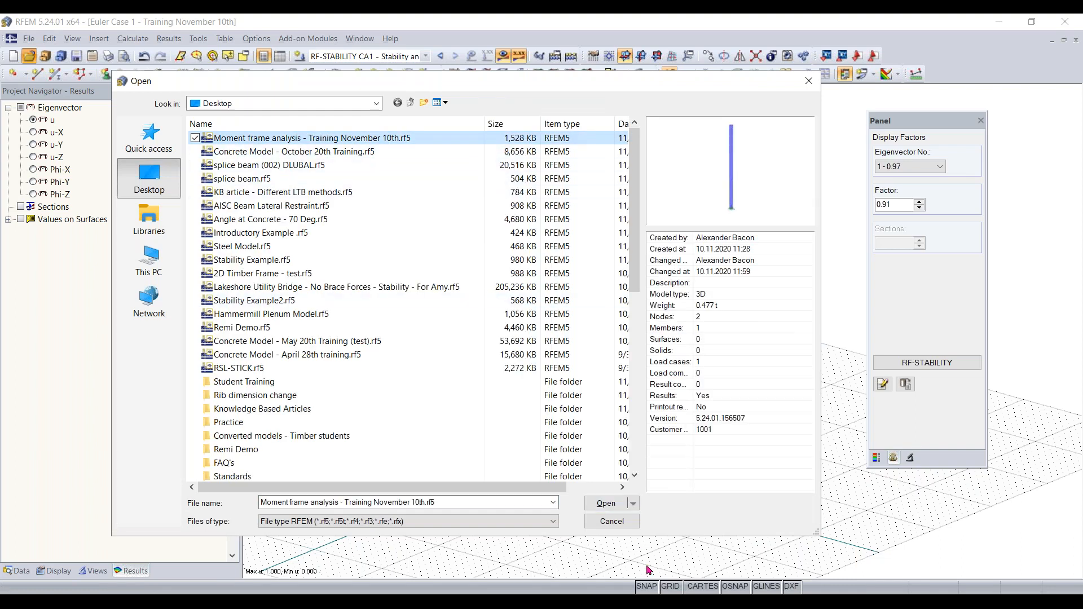
{"action": "left_click", "coordinate": [605, 503]}
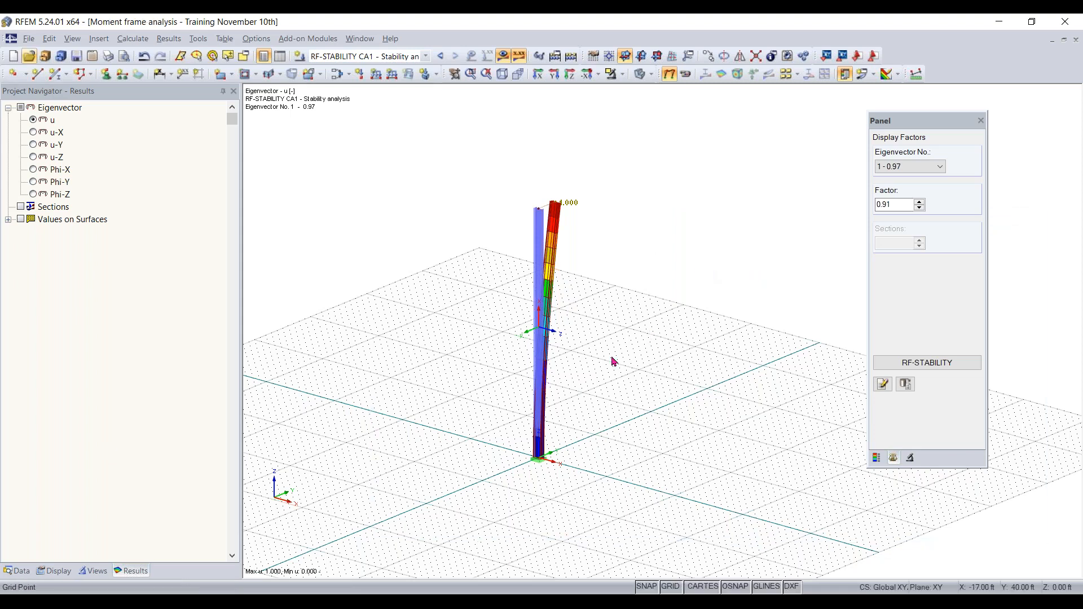
Hide the eigenvector results and make LC1 - Test - Dead load the displayed case.
{"action": "middle_click_drag", "start_coordinate": [647, 337], "coordinate": [597, 365]}
{"action": "scroll", "coordinate": [595, 365], "scroll_direction": "down", "scroll_amount": 1}
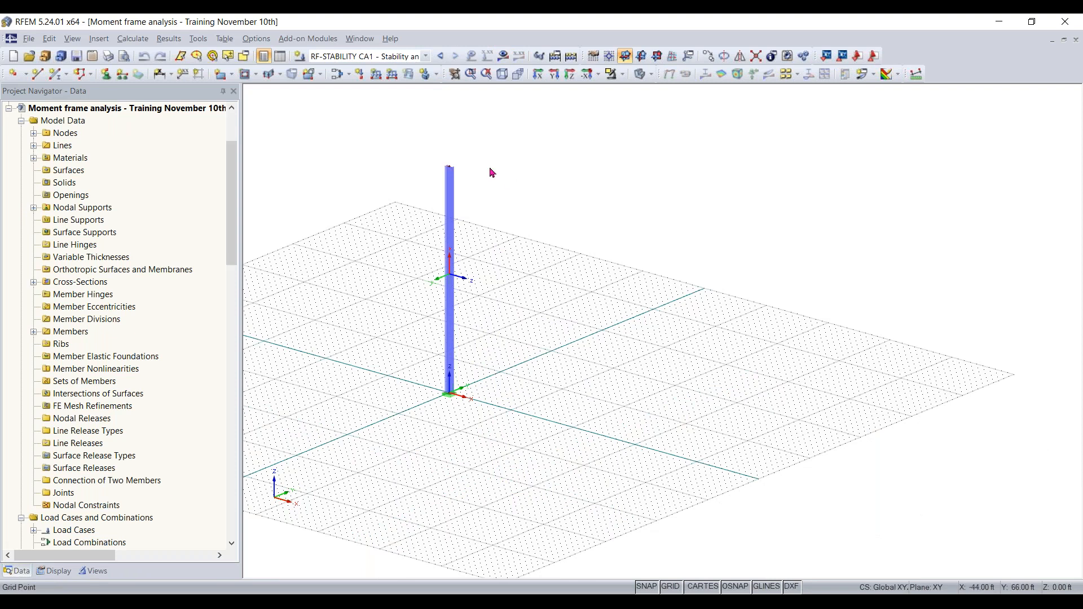
{"action": "left_click", "coordinate": [503, 56]}
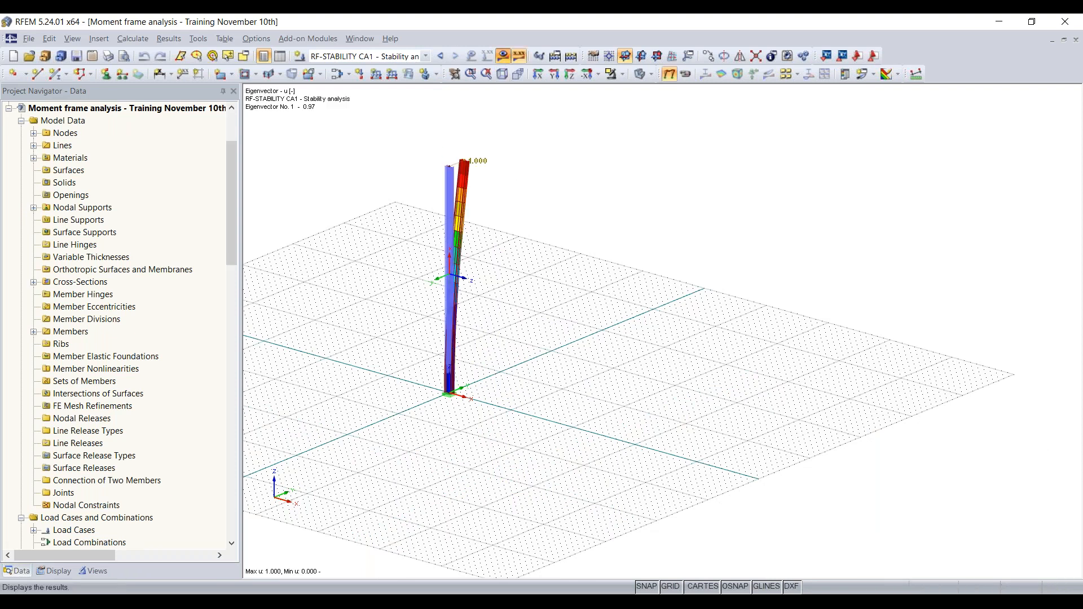
{"action": "left_click", "coordinate": [501, 57]}
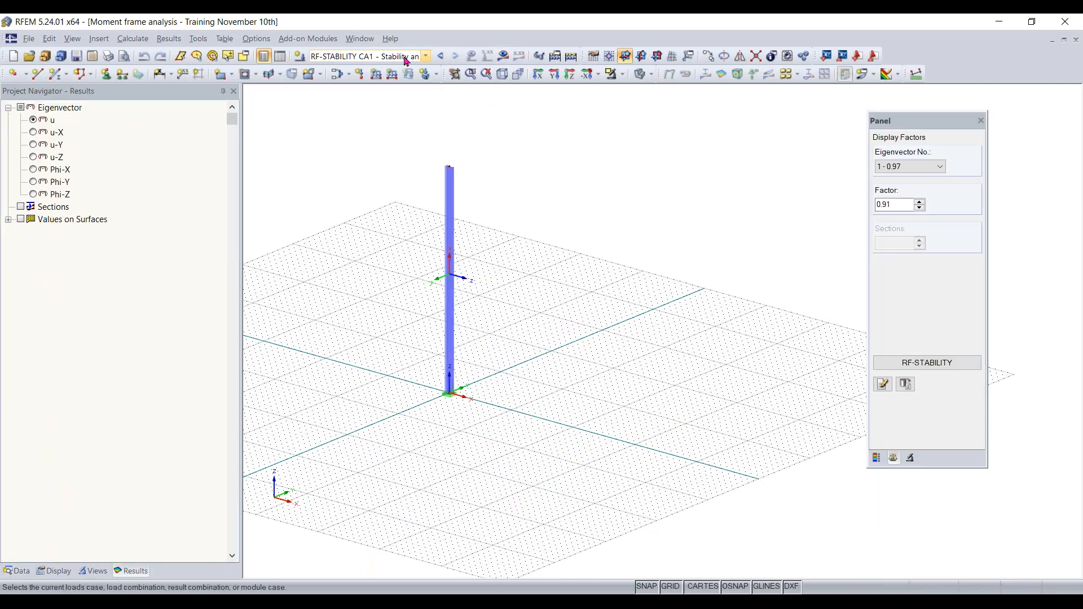
{"action": "left_click", "coordinate": [373, 57]}
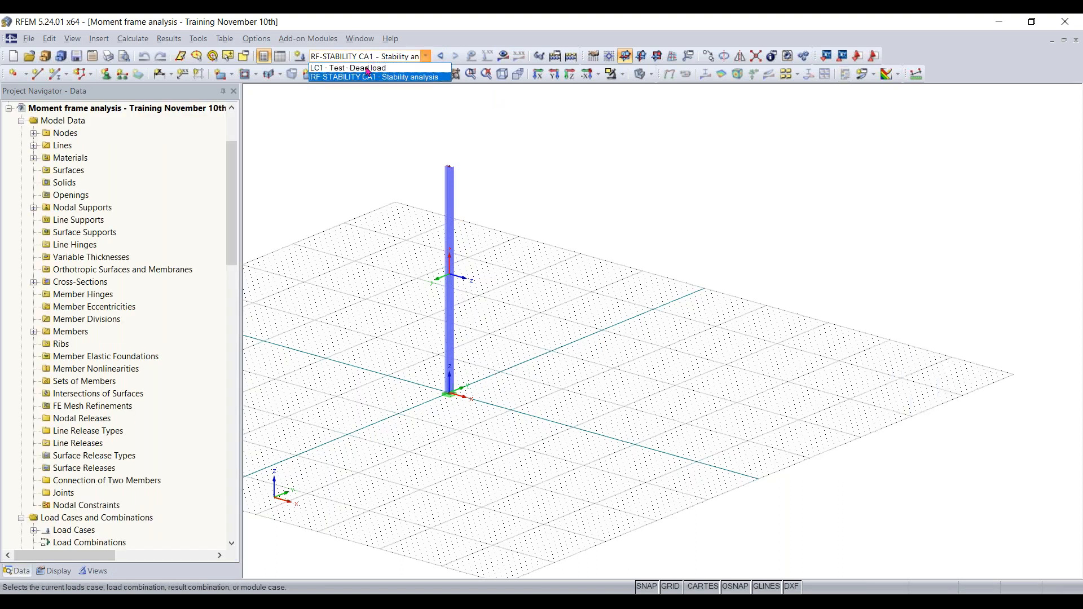
{"action": "left_click", "coordinate": [375, 68]}
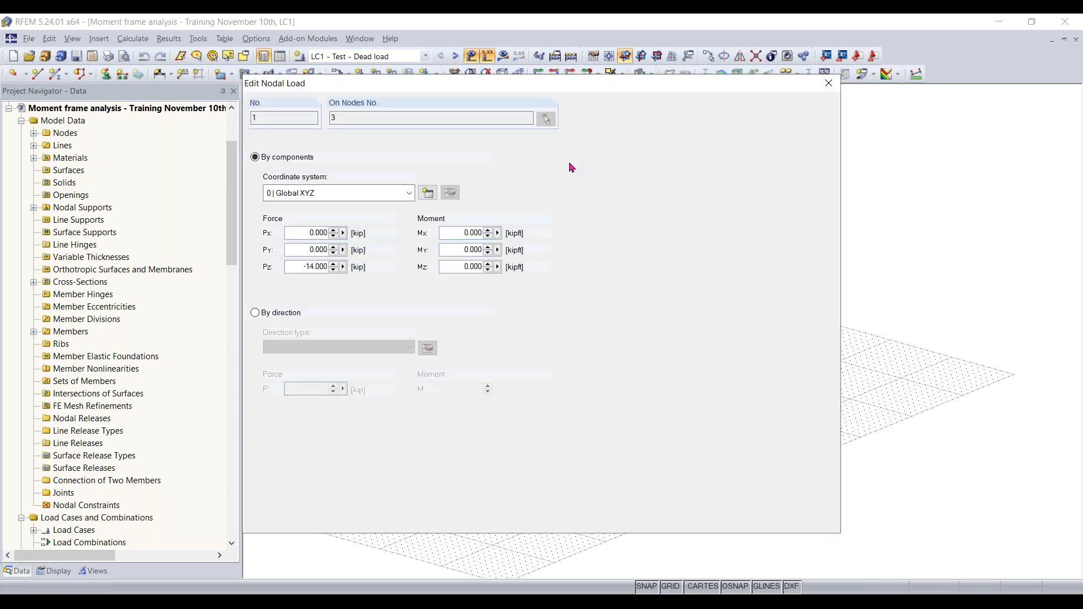
Set the nodal load at the column's top to a vertical force PZ of -5 kip.
{"action": "double_click", "coordinate": [300, 267]}
{"action": "key", "text": "BackSpace"}
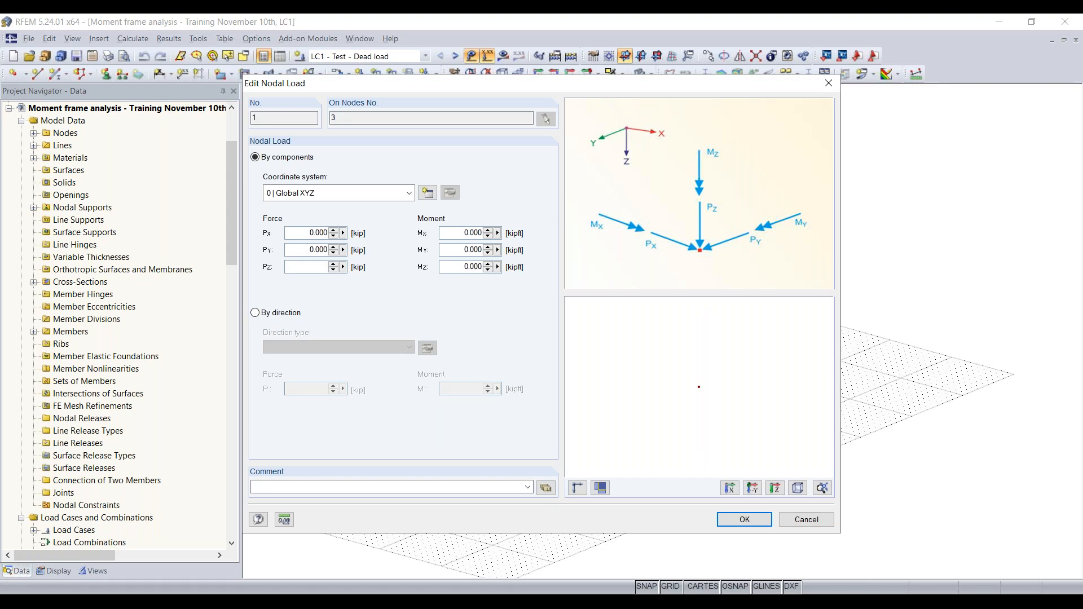
{"action": "type", "text": "-5"}
{"action": "left_click", "coordinate": [749, 518]}
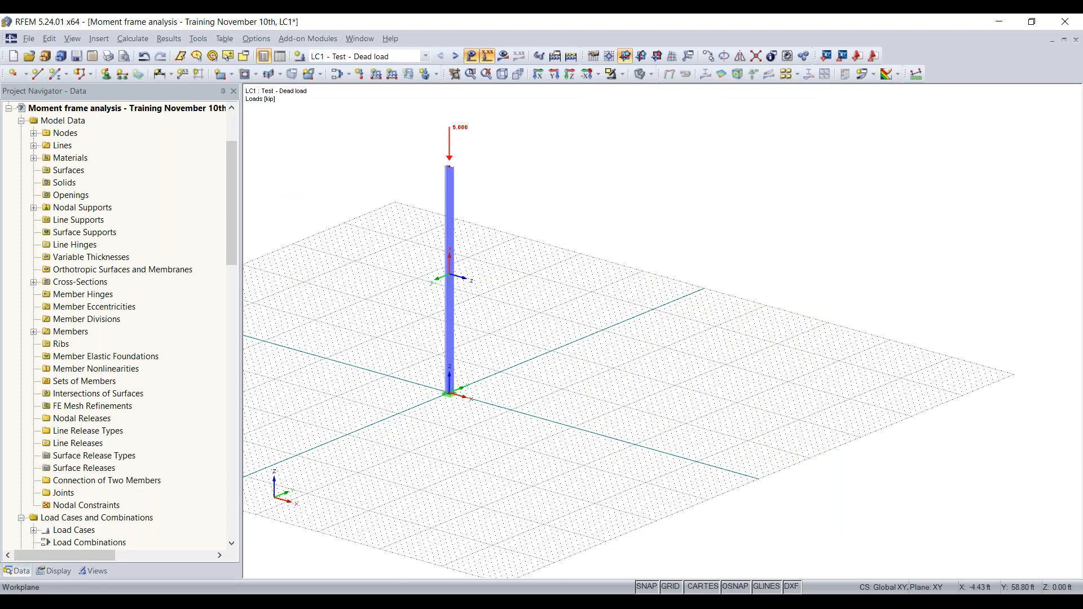
{"action": "scroll", "coordinate": [476, 169], "scroll_direction": "down", "scroll_amount": 2}
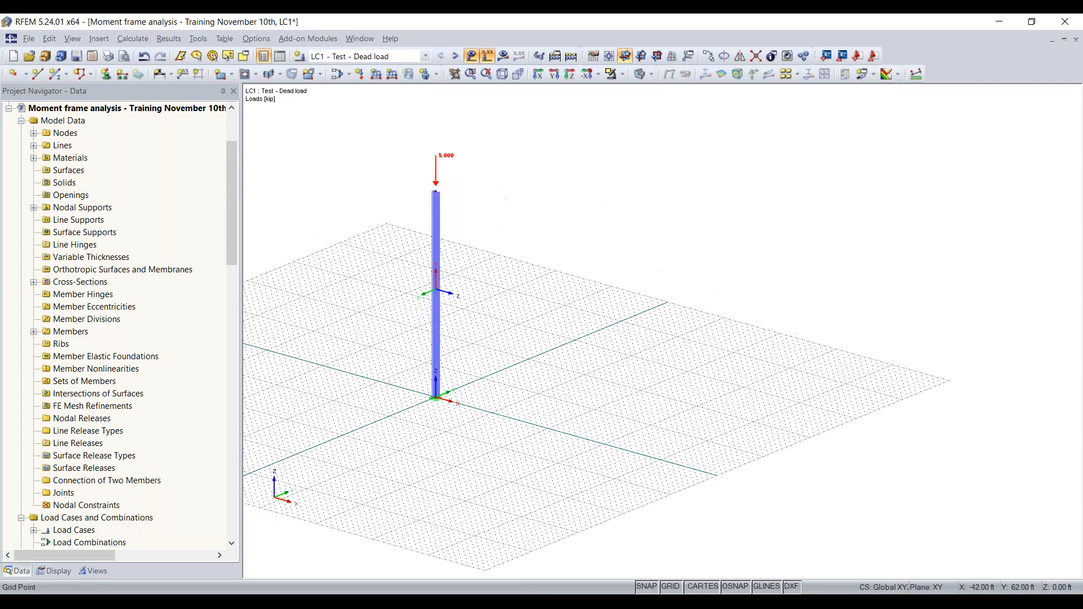
Copy the column with its base support and 5 kip top load to a second position 10 ft along X.
{"action": "left_click_drag", "start_coordinate": [505, 142], "coordinate": [381, 427]}
{"action": "scroll", "coordinate": [435, 404], "scroll_direction": "up", "scroll_amount": 3}
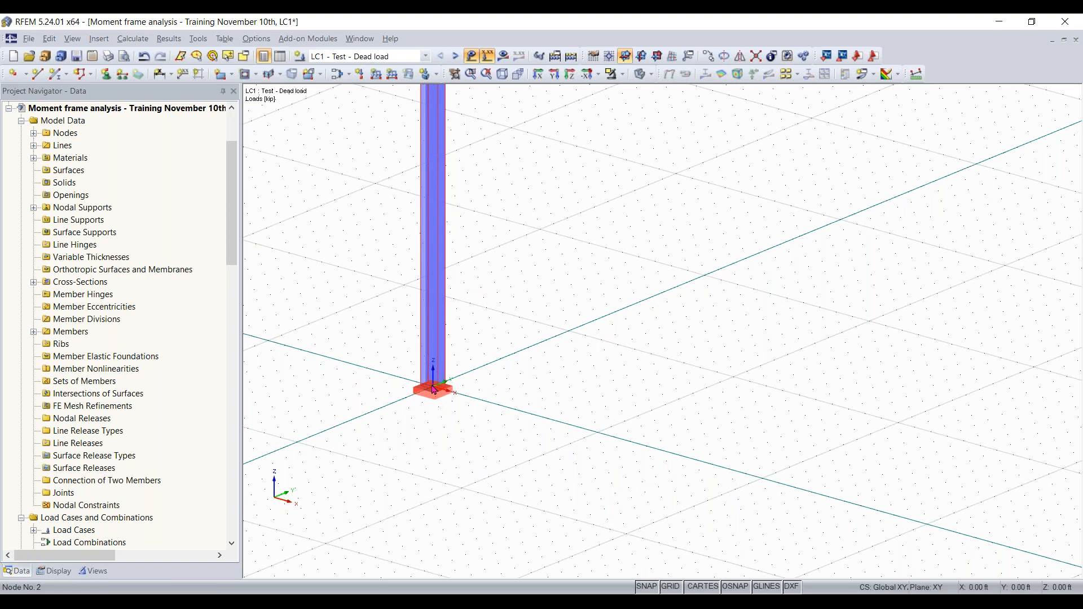
{"action": "scroll", "coordinate": [443, 389], "scroll_direction": "down", "scroll_amount": 5}
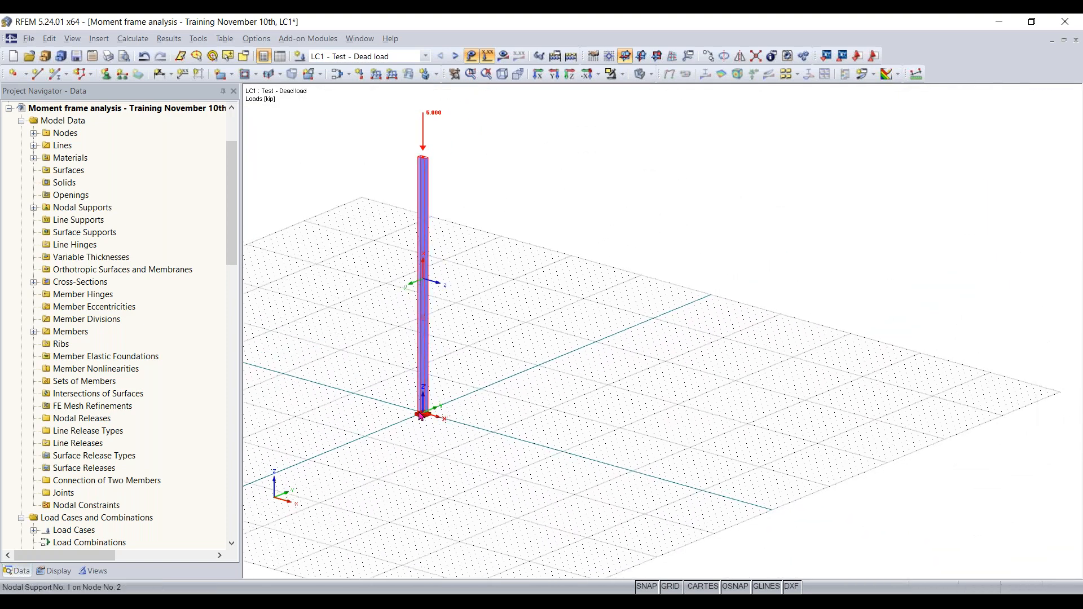
{"action": "left_click_drag", "start_coordinate": [441, 419], "coordinate": [493, 435], "text": "ctrl"}
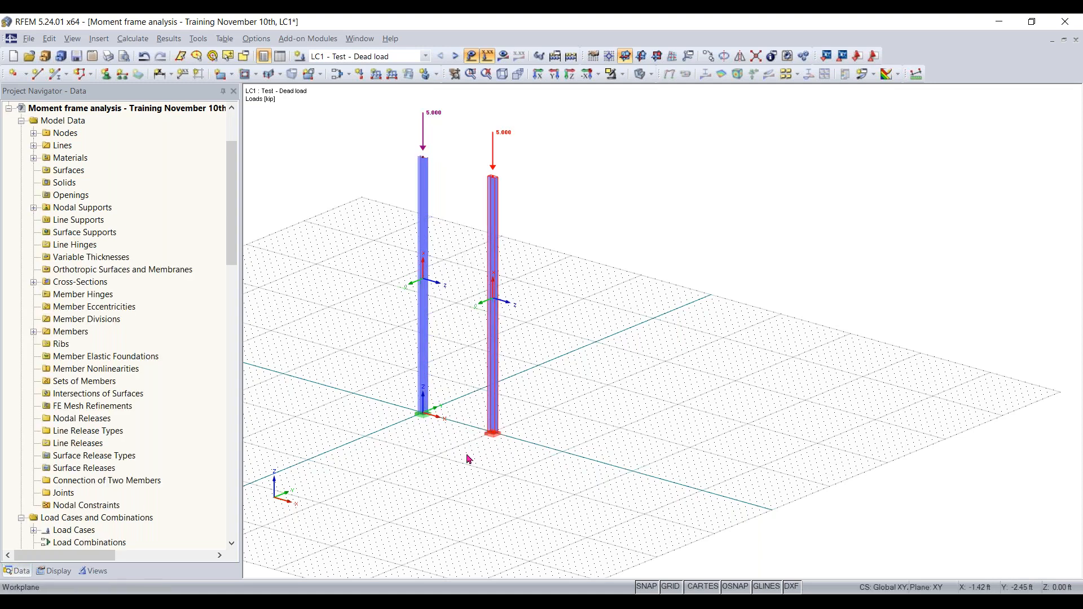
{"action": "scroll", "coordinate": [548, 434], "scroll_direction": "down", "scroll_amount": 1}
{"action": "middle_click_drag", "start_coordinate": [566, 448], "coordinate": [580, 480]}
{"action": "scroll", "coordinate": [579, 480], "scroll_direction": "up", "scroll_amount": 1}
{"action": "left_click", "coordinate": [485, 519]}
Set the Z coordinate of both columns' top nodes to 10 ft.
{"action": "middle_click_drag", "start_coordinate": [496, 519], "coordinate": [480, 489], "text": "ctrl"}
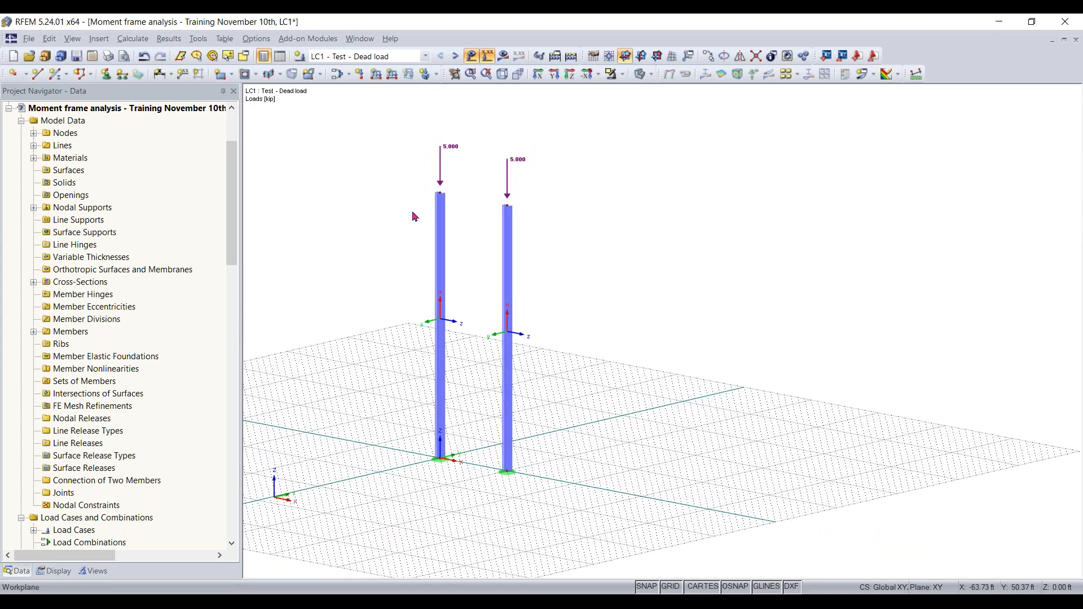
{"action": "left_click_drag", "start_coordinate": [370, 246], "coordinate": [588, 181]}
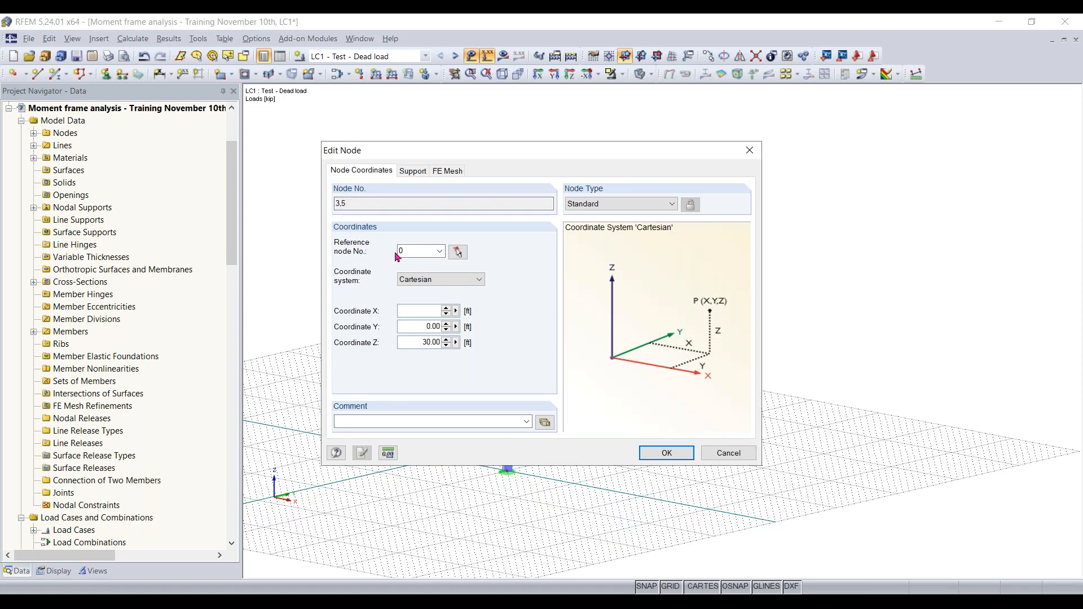
{"action": "double_click", "coordinate": [415, 344]}
{"action": "type", "text": "10"}
{"action": "key", "text": "Return"}
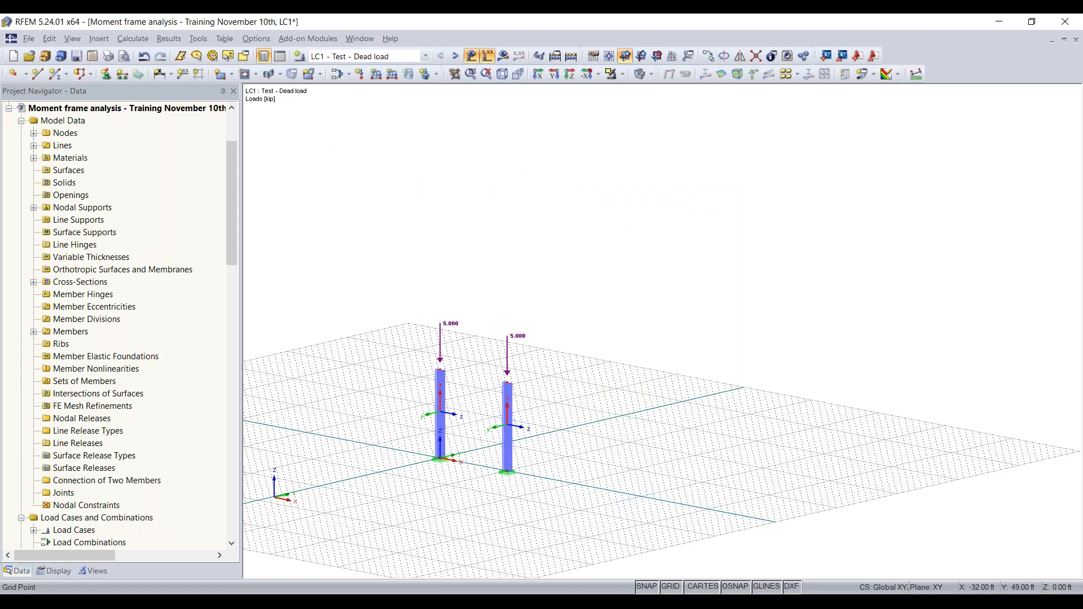
Define a new beam member with the AISC 15 cross-section W 8x15 in Steel A992.
{"action": "scroll", "coordinate": [477, 469], "scroll_direction": "up", "scroll_amount": 5}
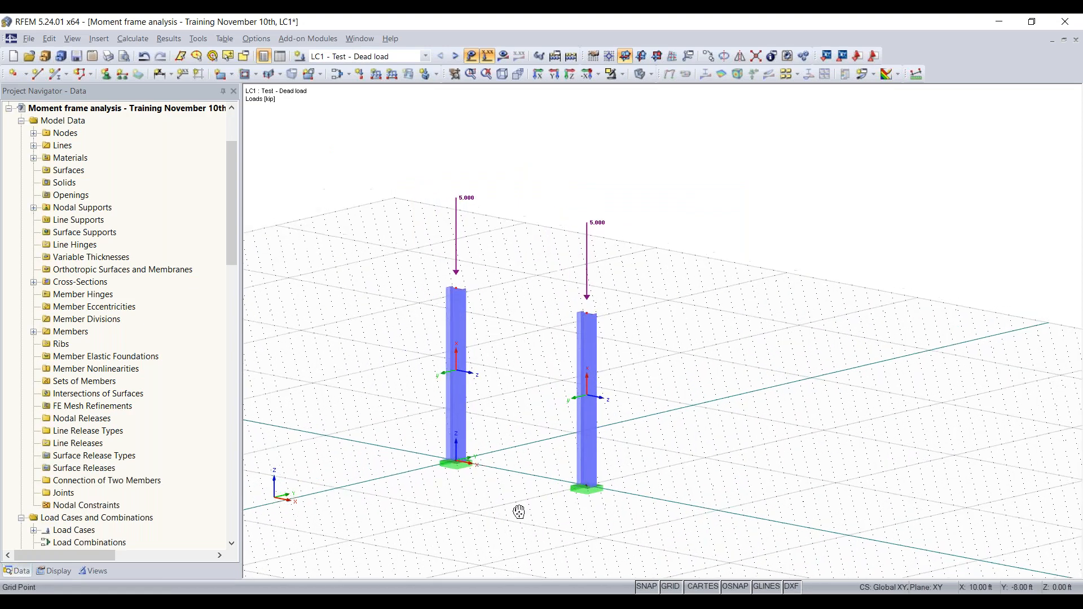
{"action": "middle_click_drag", "start_coordinate": [523, 515], "coordinate": [501, 532]}
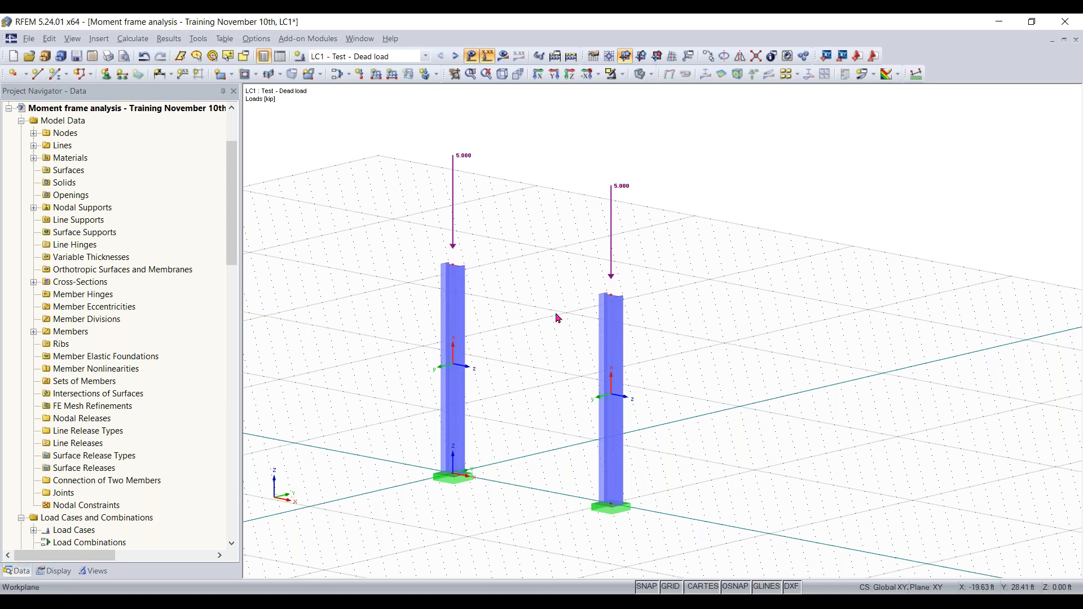
{"action": "left_click", "coordinate": [454, 339]}
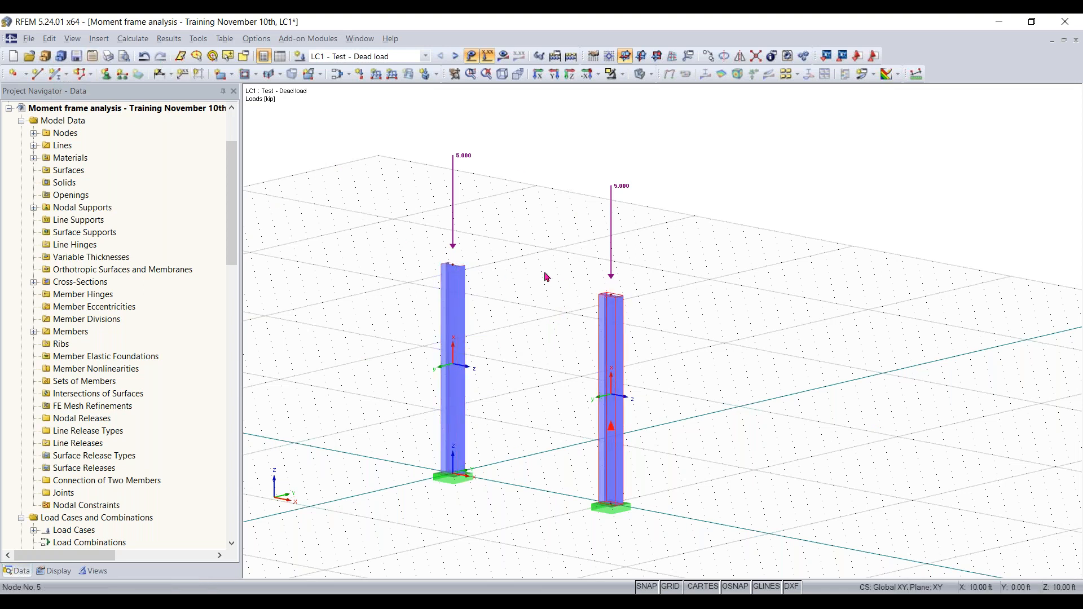
{"action": "left_click", "coordinate": [55, 75]}
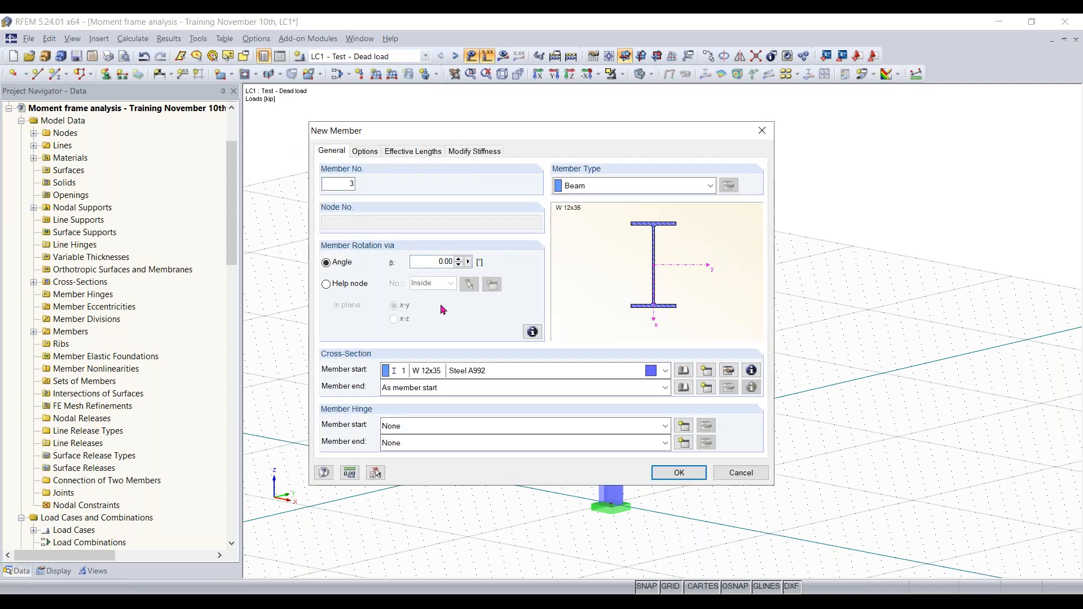
{"action": "left_click", "coordinate": [683, 373]}
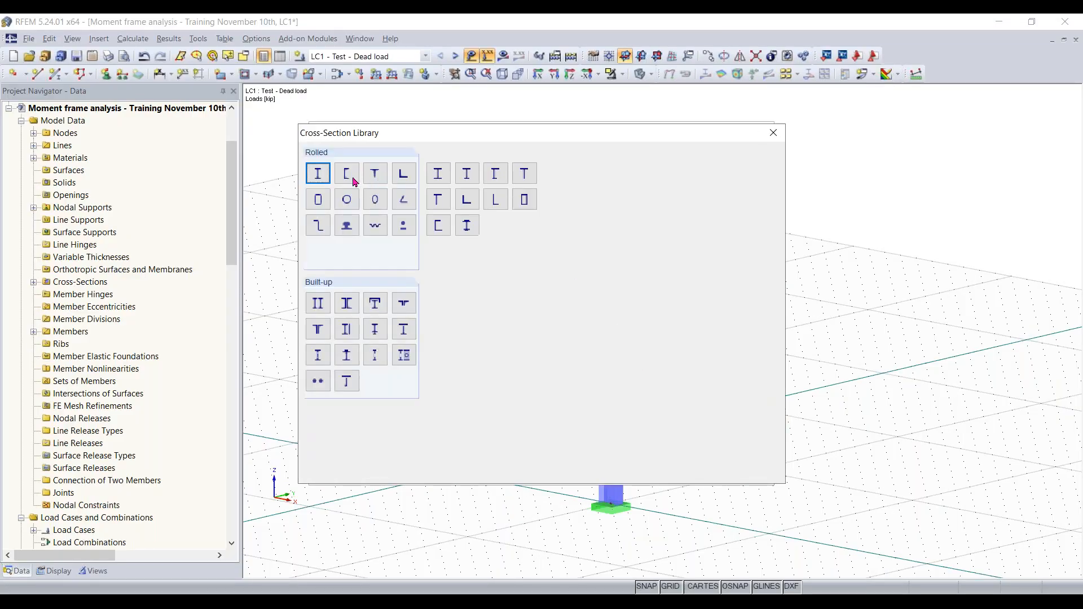
{"action": "left_click", "coordinate": [318, 177]}
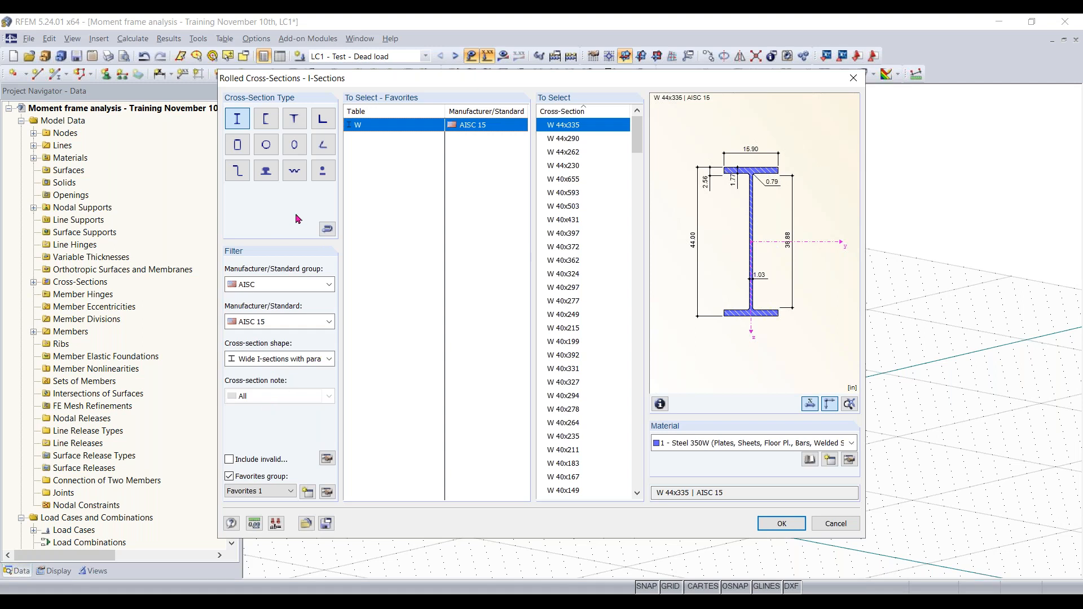
{"action": "scroll", "coordinate": [623, 151], "scroll_direction": "down", "scroll_amount": 3}
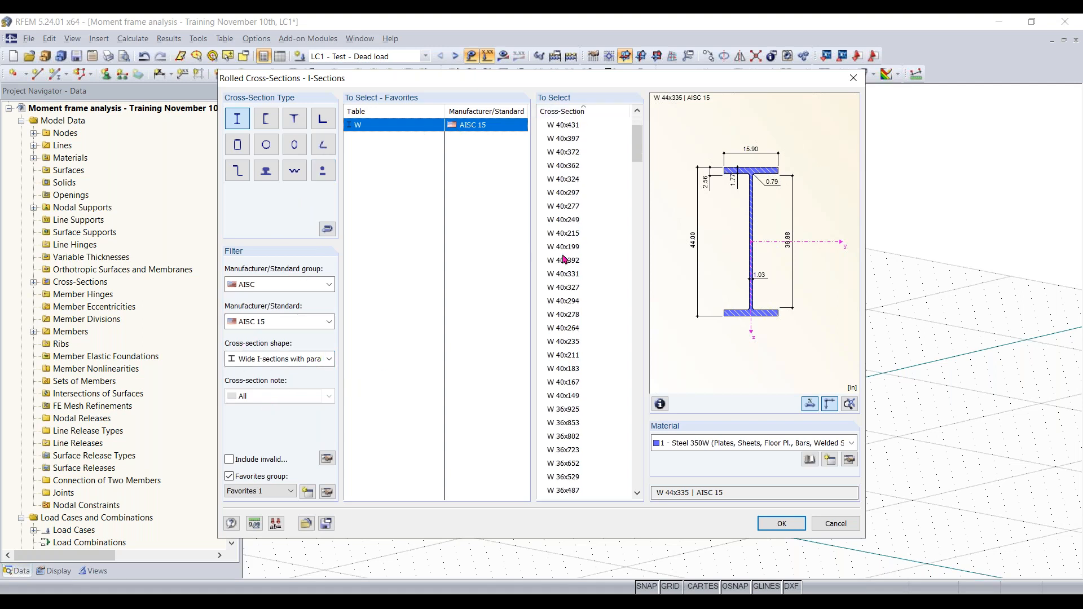
{"action": "left_click_drag", "start_coordinate": [637, 156], "coordinate": [636, 473]}
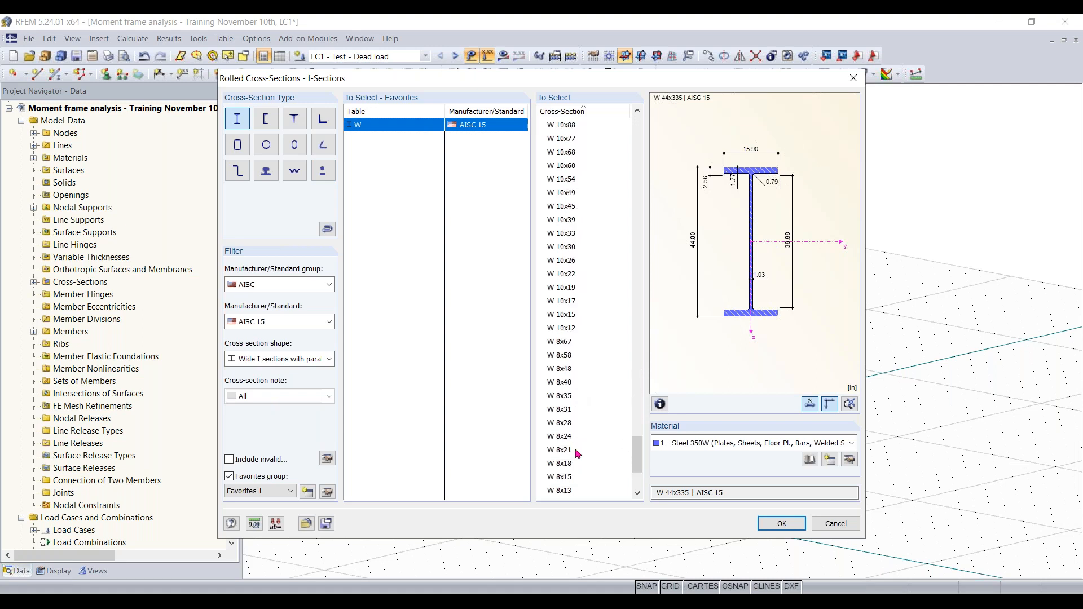
{"action": "left_click", "coordinate": [569, 478]}
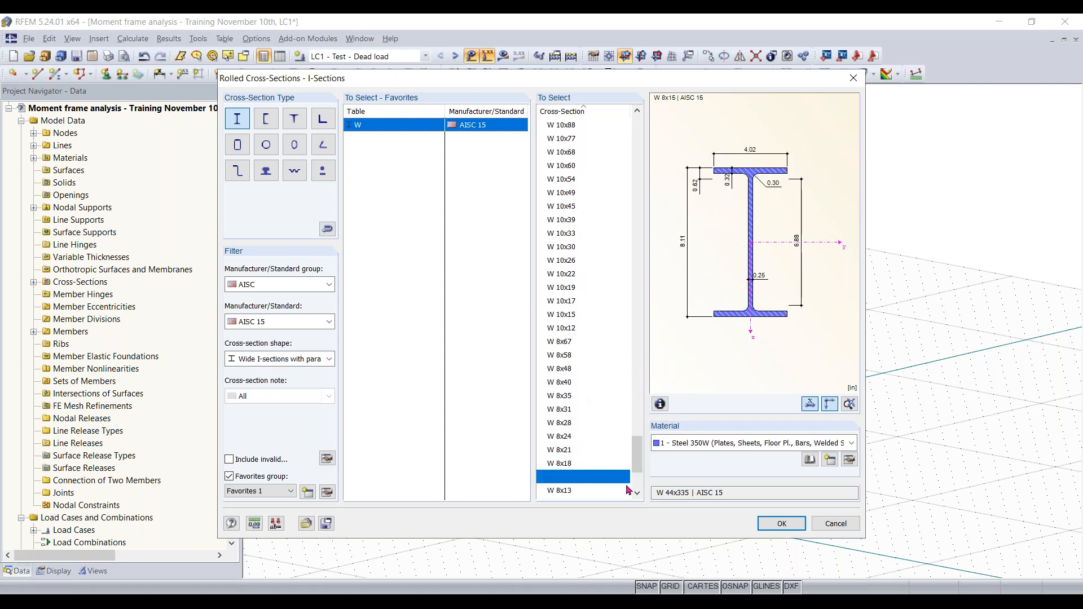
{"action": "left_click", "coordinate": [741, 448]}
{"action": "left_click", "coordinate": [712, 480]}
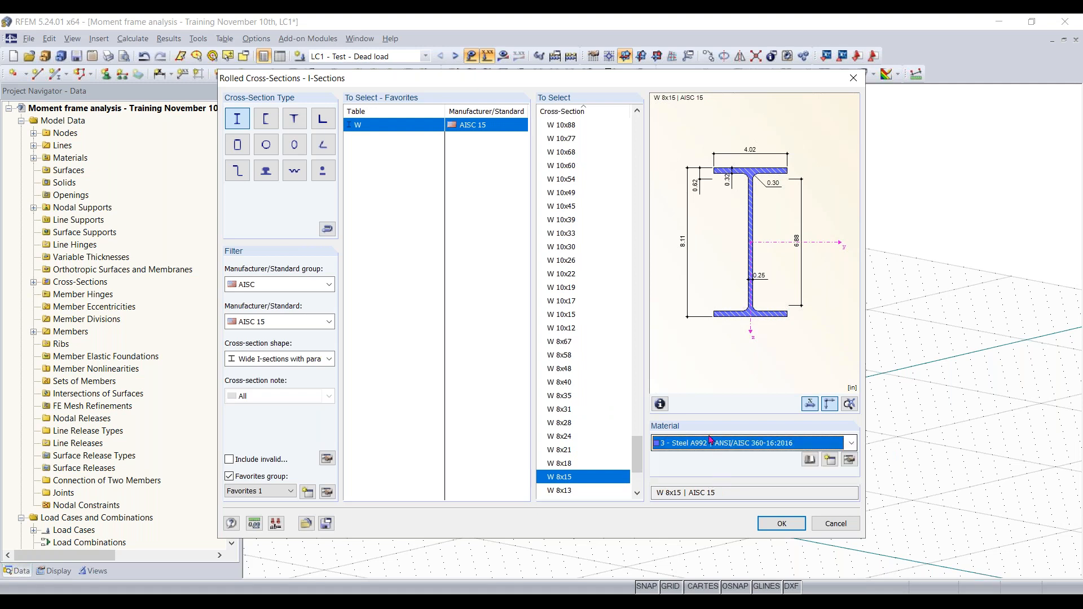
{"action": "left_click", "coordinate": [783, 524]}
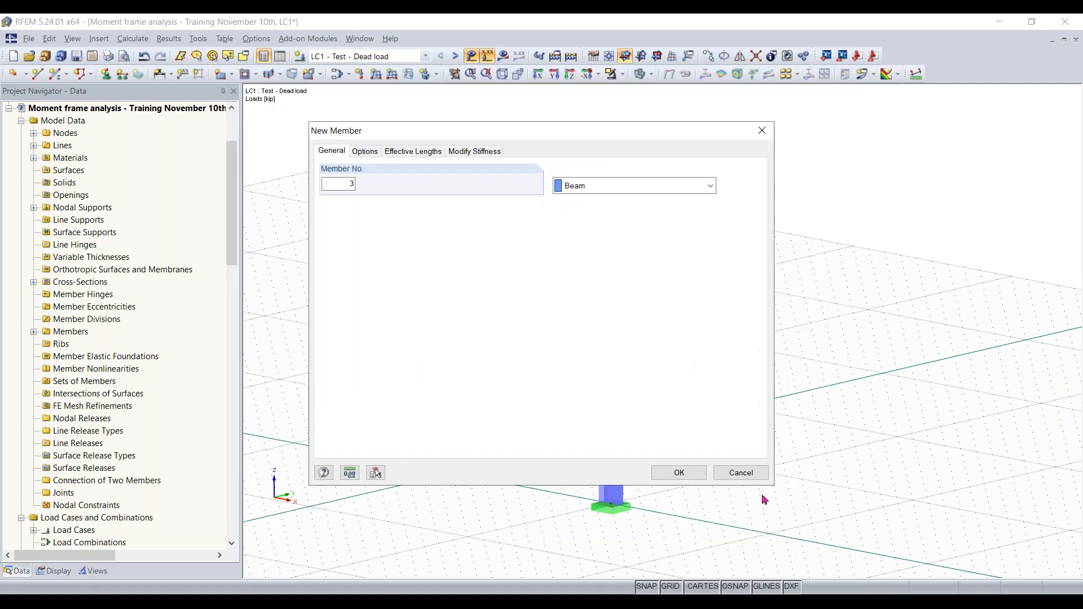
{"action": "left_click", "coordinate": [680, 473]}
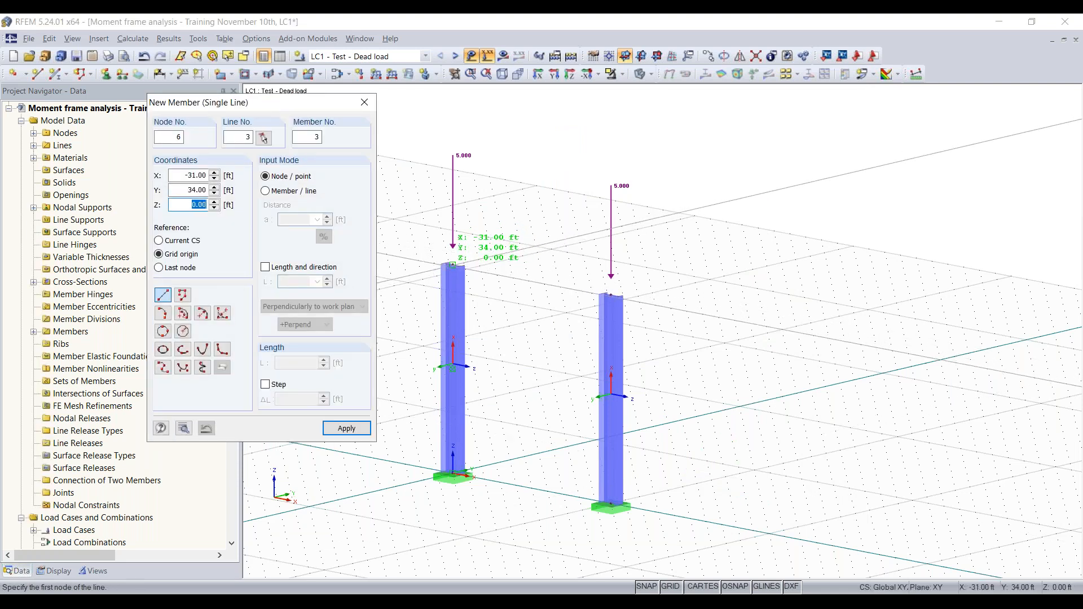
Place the W 8x15 beam between the top nodes of the two columns.
{"action": "left_click", "coordinate": [452, 264]}
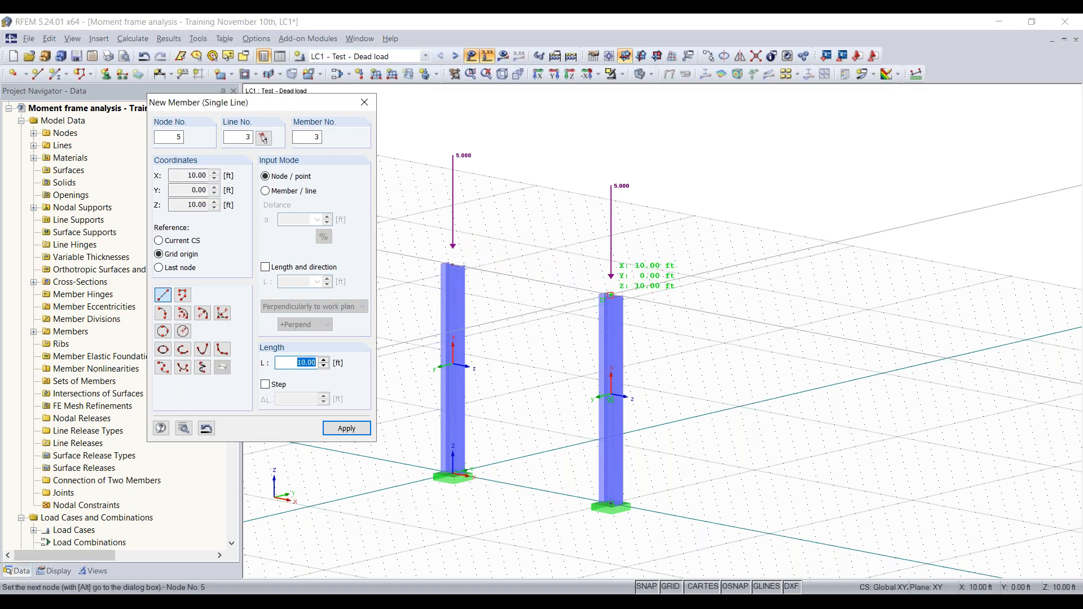
{"action": "left_click", "coordinate": [609, 294]}
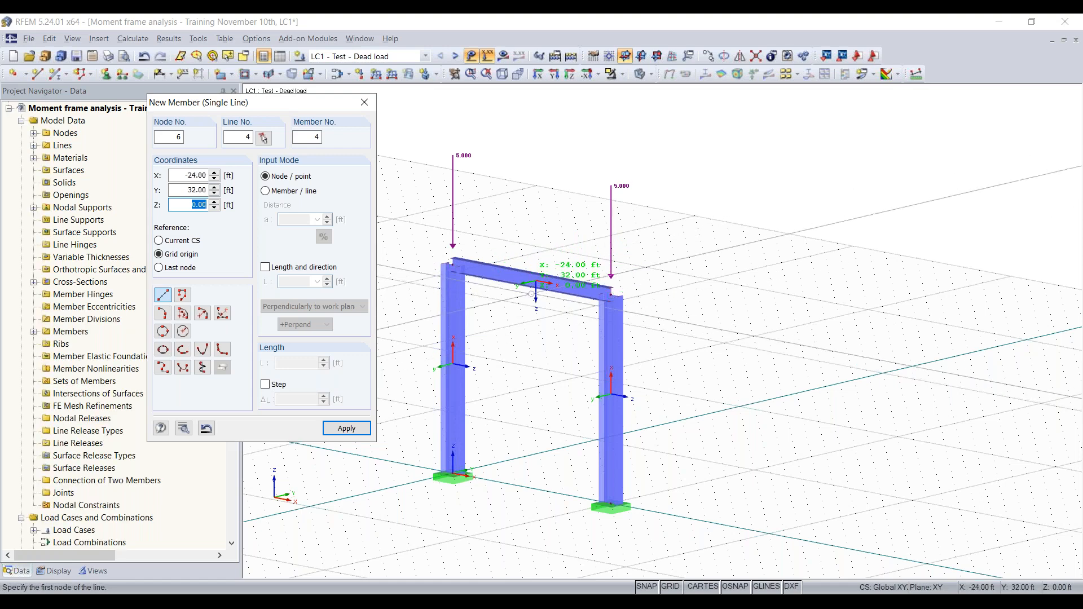
{"action": "key", "text": "Escape"}
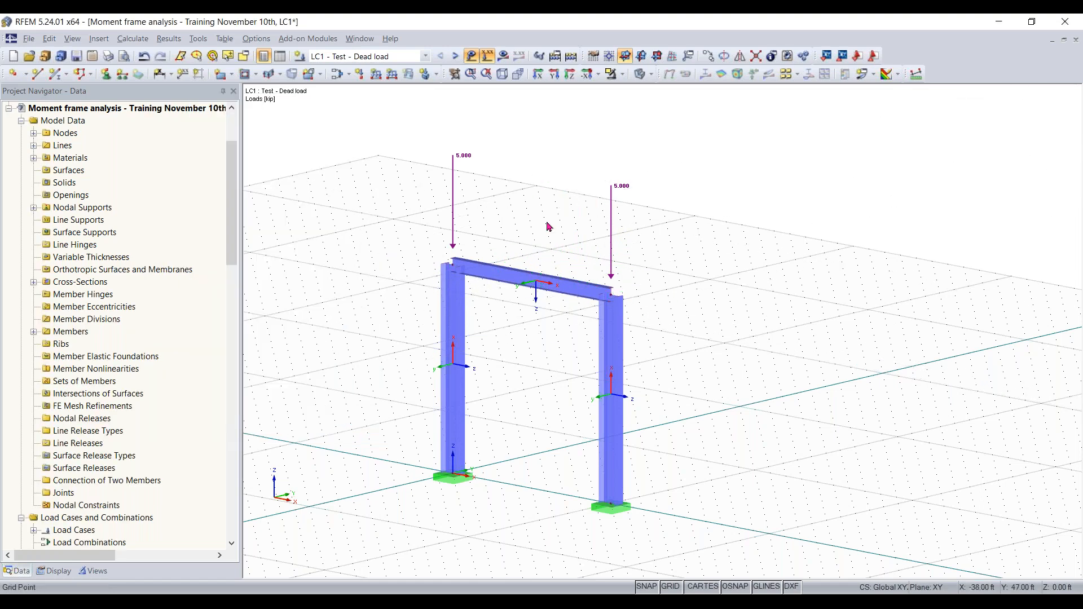
Apply a uniform member force of -3 kip/ft in global direction ZL to the horizontal beam in LC1.
{"action": "middle_click_drag", "start_coordinate": [547, 290], "coordinate": [615, 399], "text": "ctrl"}
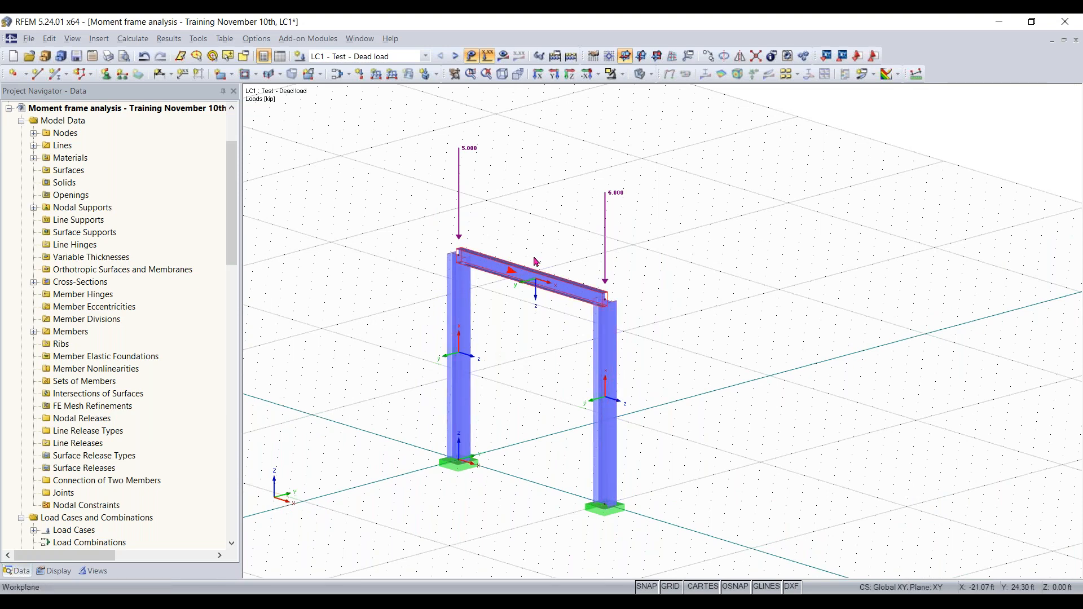
{"action": "middle_click_drag", "start_coordinate": [541, 256], "coordinate": [541, 192], "text": "ctrl"}
{"action": "right_click", "coordinate": [543, 224]}
{"action": "left_click", "coordinate": [559, 152]}
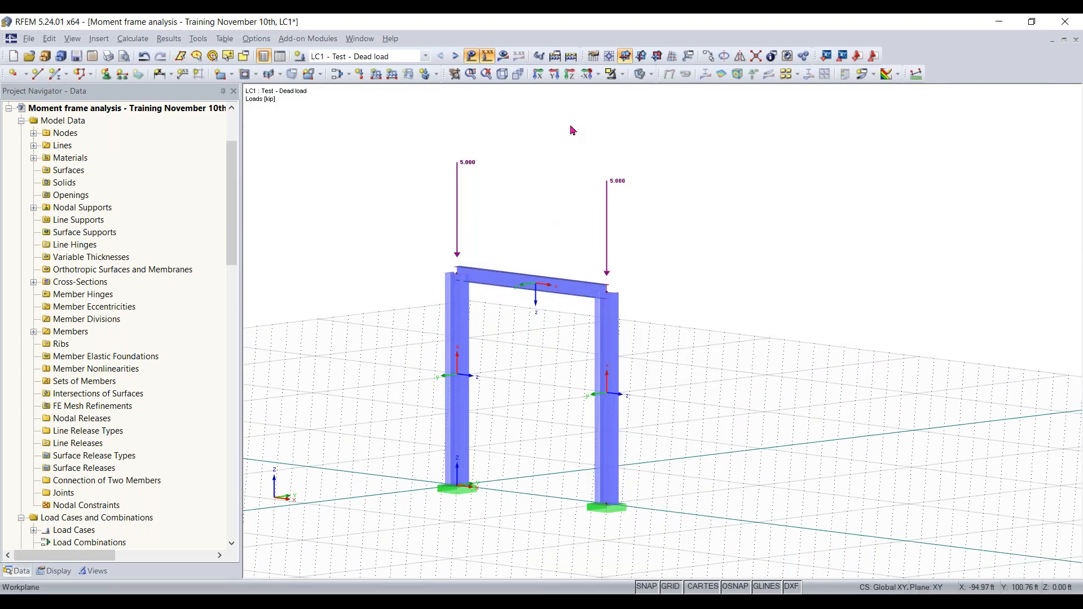
{"action": "left_click", "coordinate": [375, 76]}
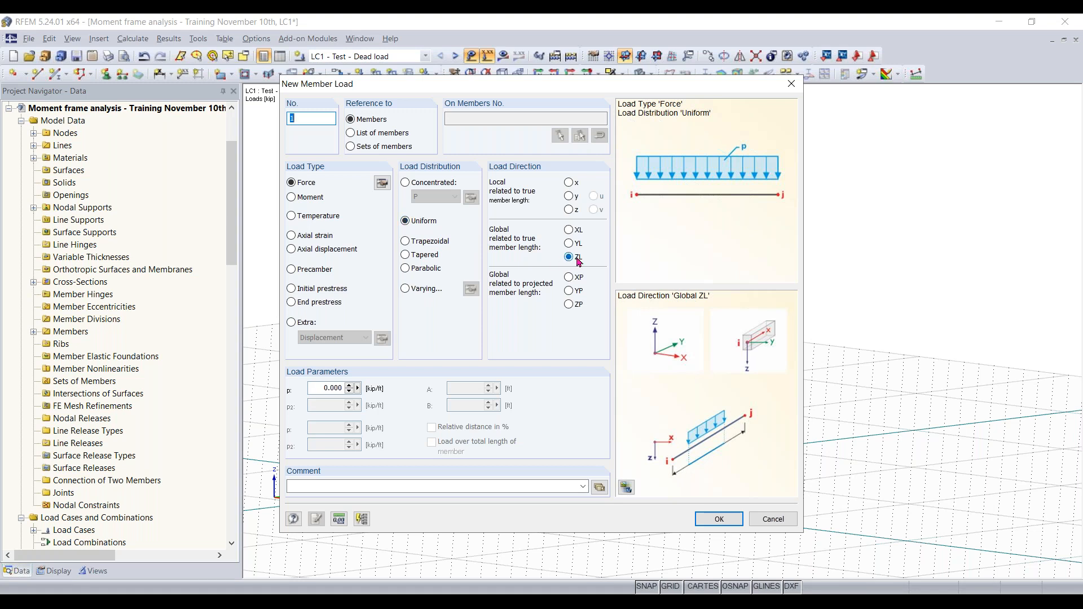
{"action": "left_click", "coordinate": [319, 388]}
{"action": "type", "text": "-"}
{"action": "left_click", "coordinate": [720, 519]}
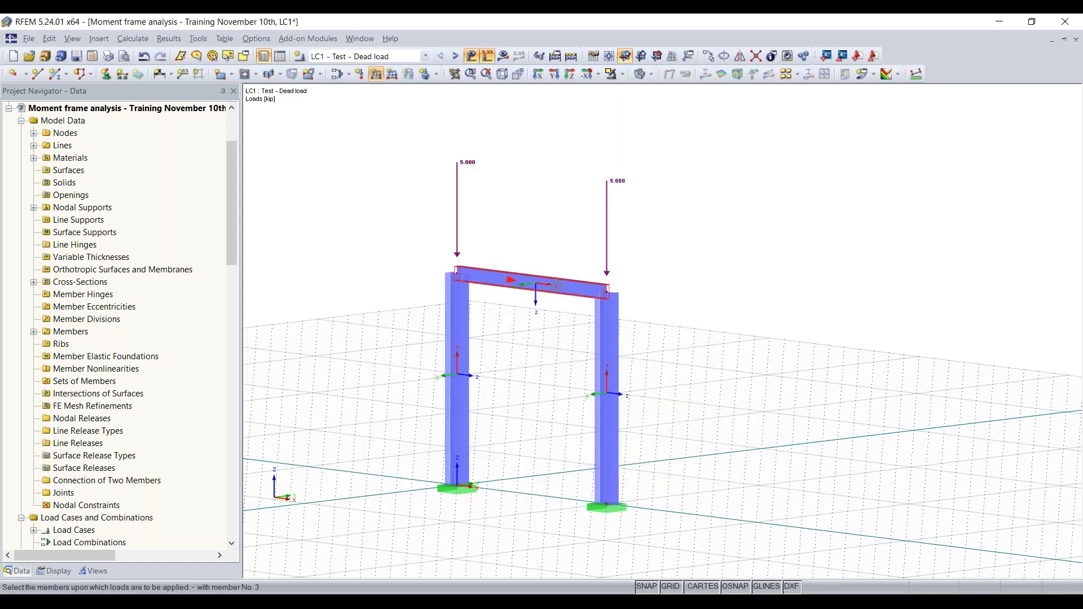
{"action": "left_click", "coordinate": [530, 280]}
{"action": "key", "text": "Escape"}
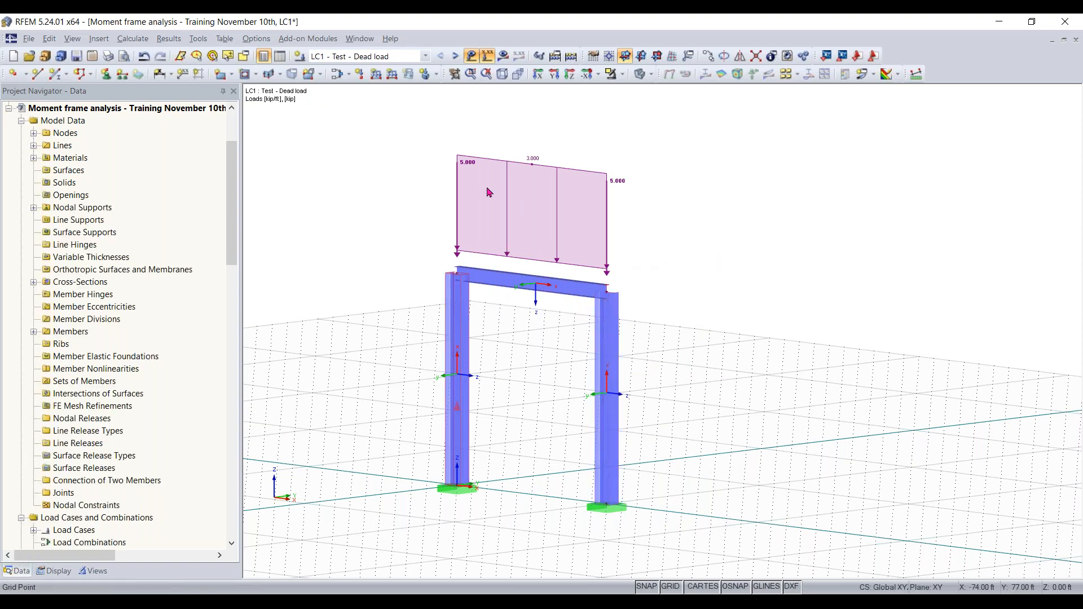
Calculate the results of LC1 - Test - Dead load for the portal frame.
{"action": "middle_click_drag", "start_coordinate": [703, 298], "coordinate": [750, 332], "text": "ctrl"}
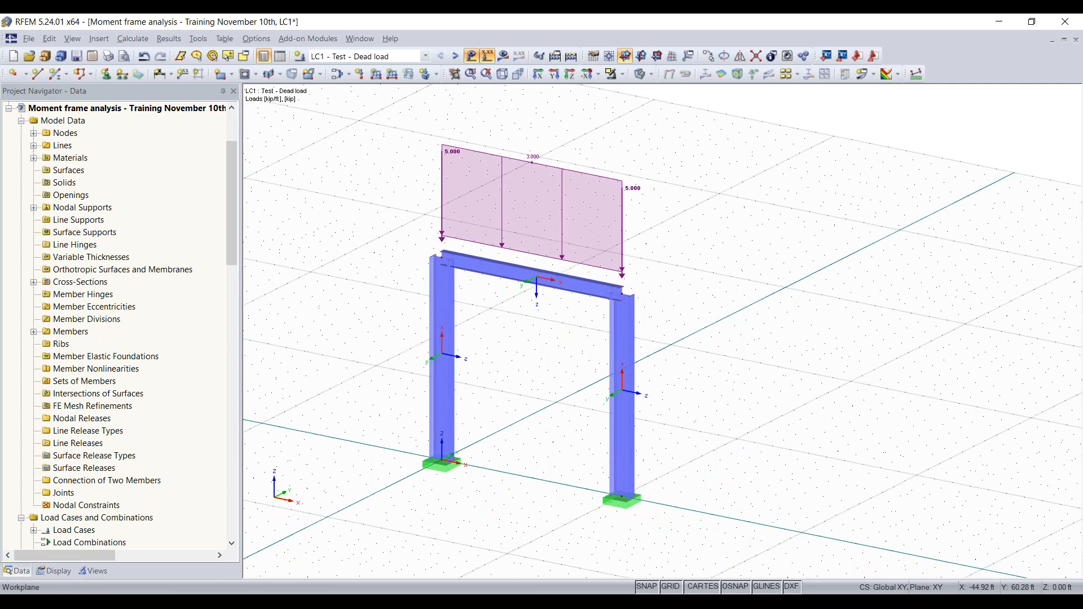
{"action": "right_click", "coordinate": [768, 333]}
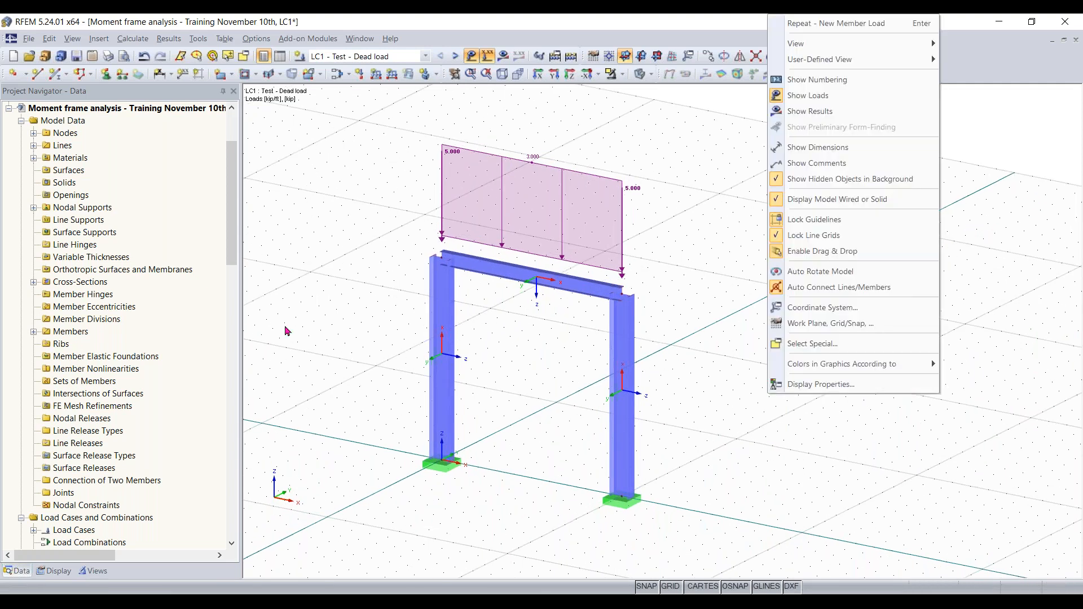
{"action": "left_click", "coordinate": [526, 122]}
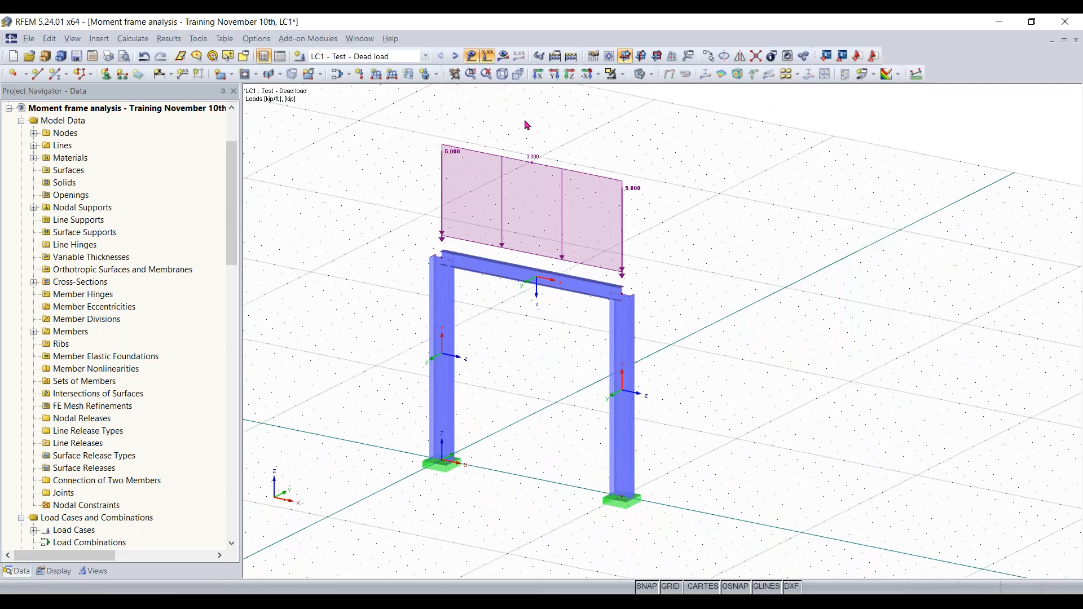
{"action": "left_click", "coordinate": [571, 57]}
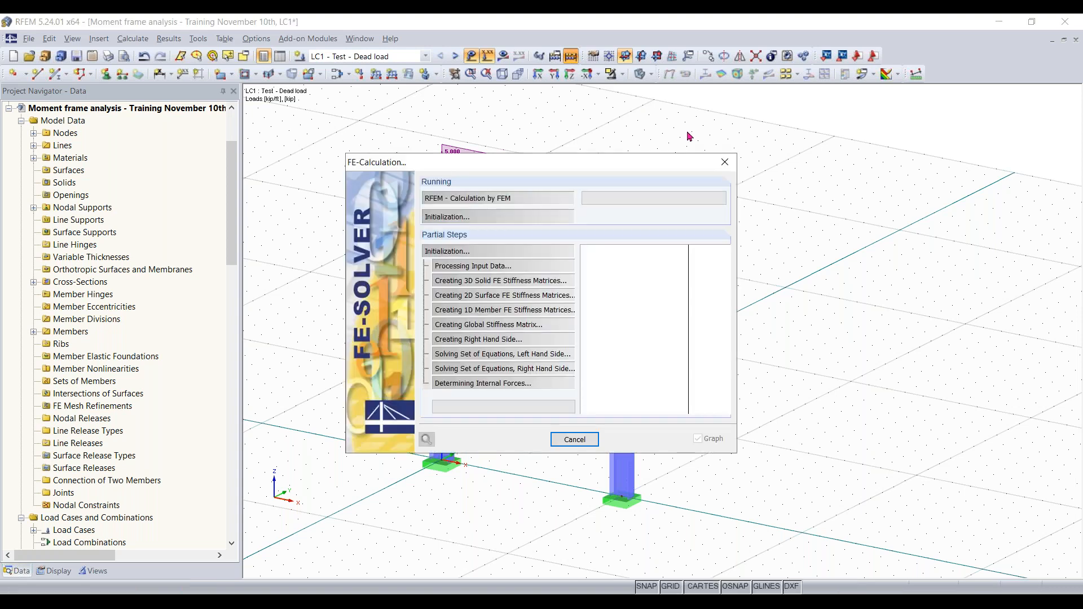
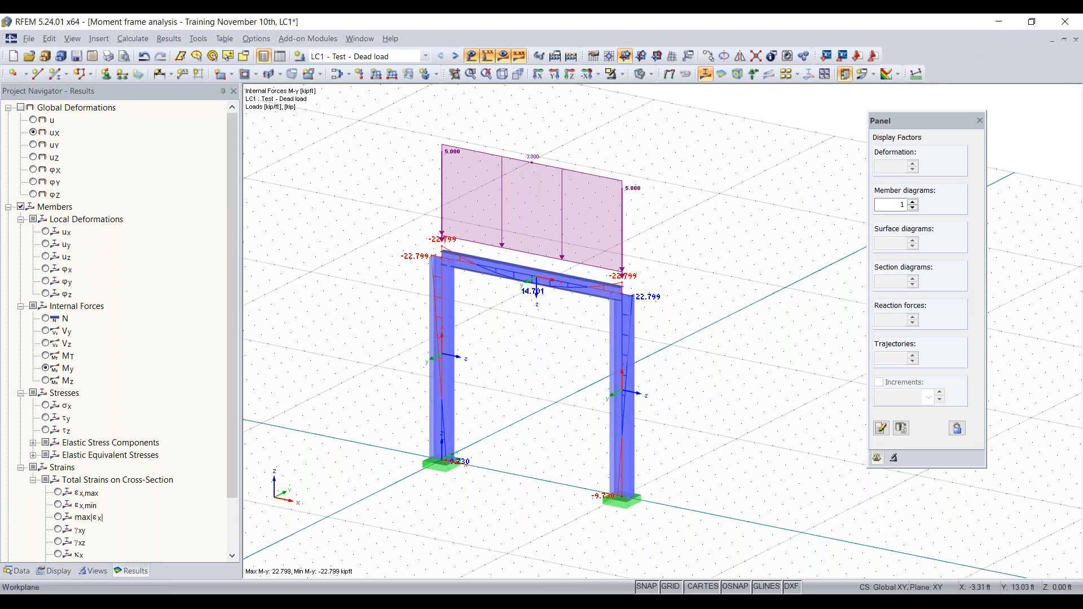
Examine the frame members' axial force N and shear force Vz diagrams for LC1.
{"action": "middle_click_drag", "start_coordinate": [532, 374], "coordinate": [578, 363]}
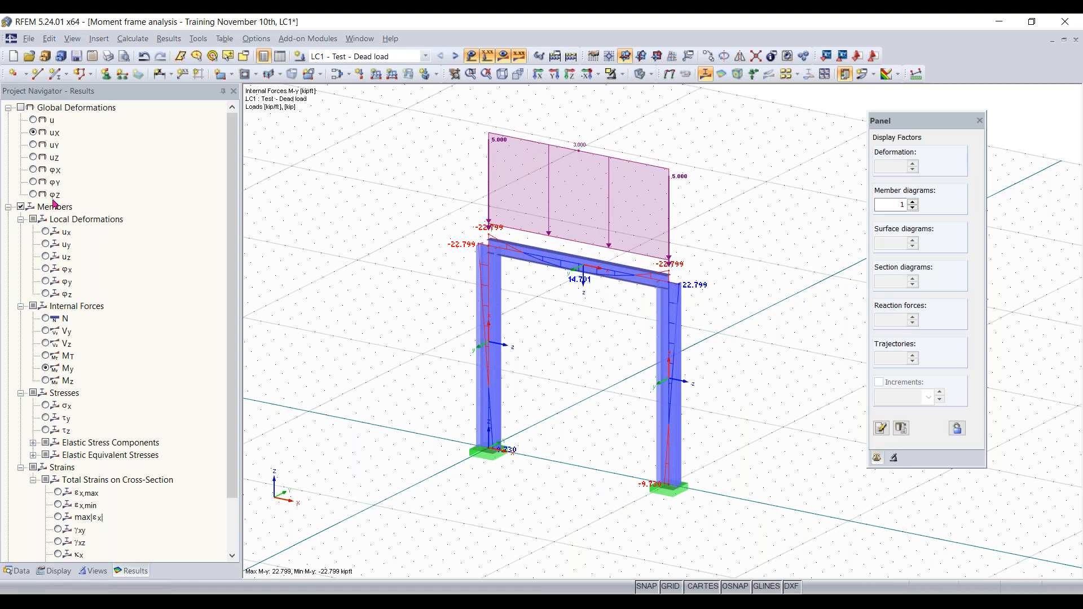
{"action": "scroll", "coordinate": [63, 304], "scroll_direction": "down", "scroll_amount": 1}
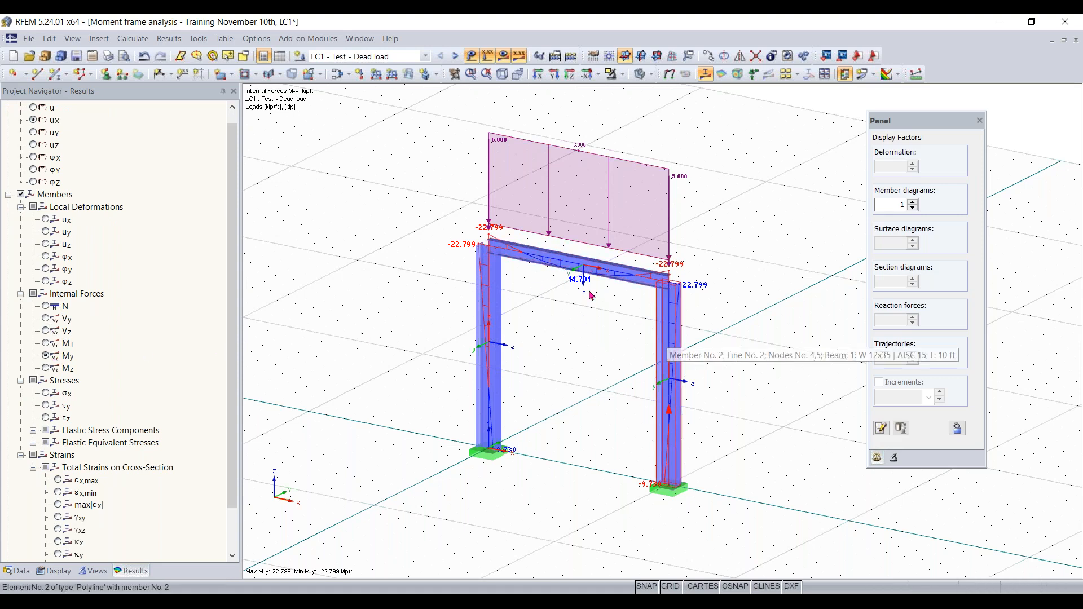
{"action": "left_click", "coordinate": [46, 306]}
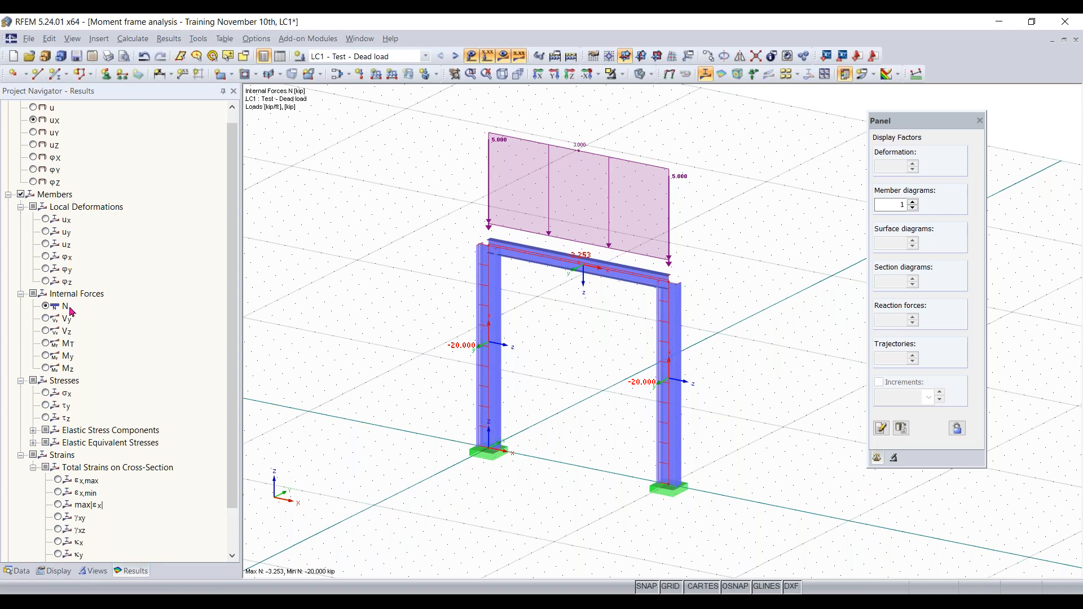
{"action": "left_click", "coordinate": [45, 331]}
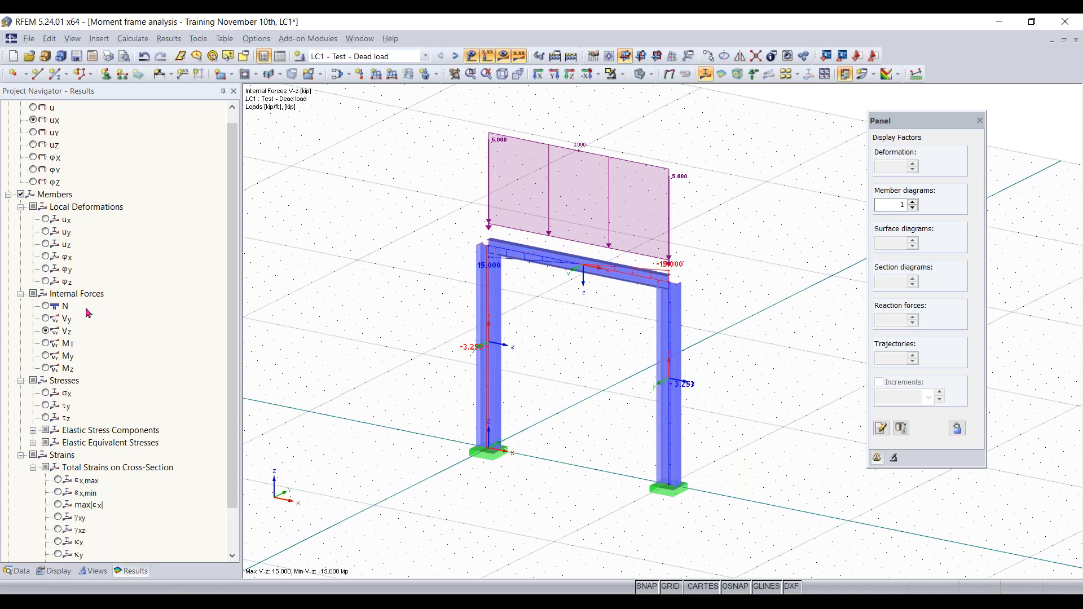
Display the frame's total global deformation u for LC1 instead of the member internal forces.
{"action": "scroll", "coordinate": [116, 372], "scroll_direction": "up", "scroll_amount": 1}
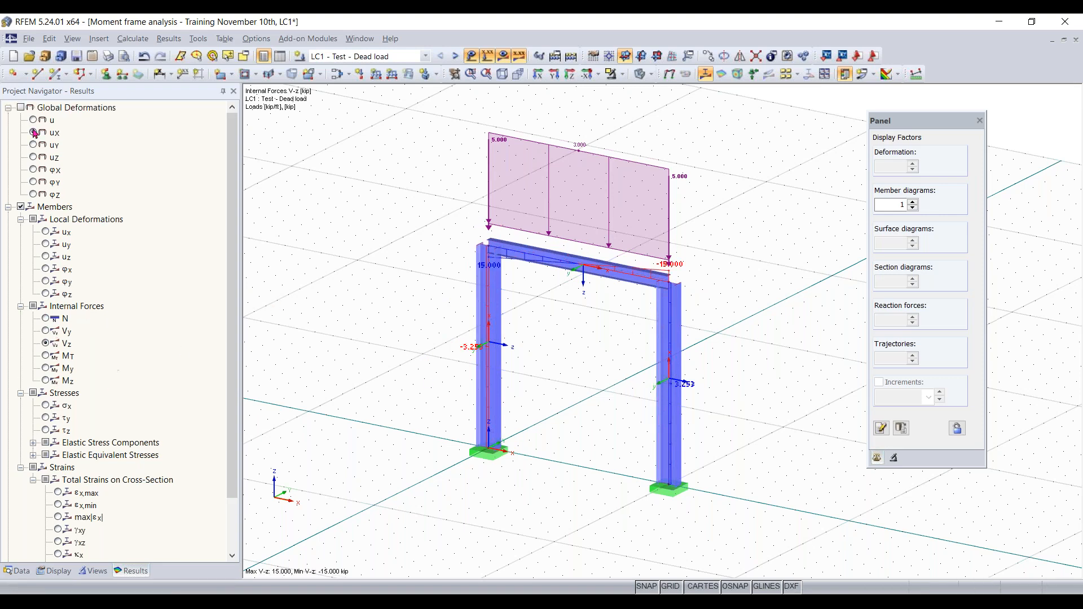
{"action": "left_click", "coordinate": [20, 109]}
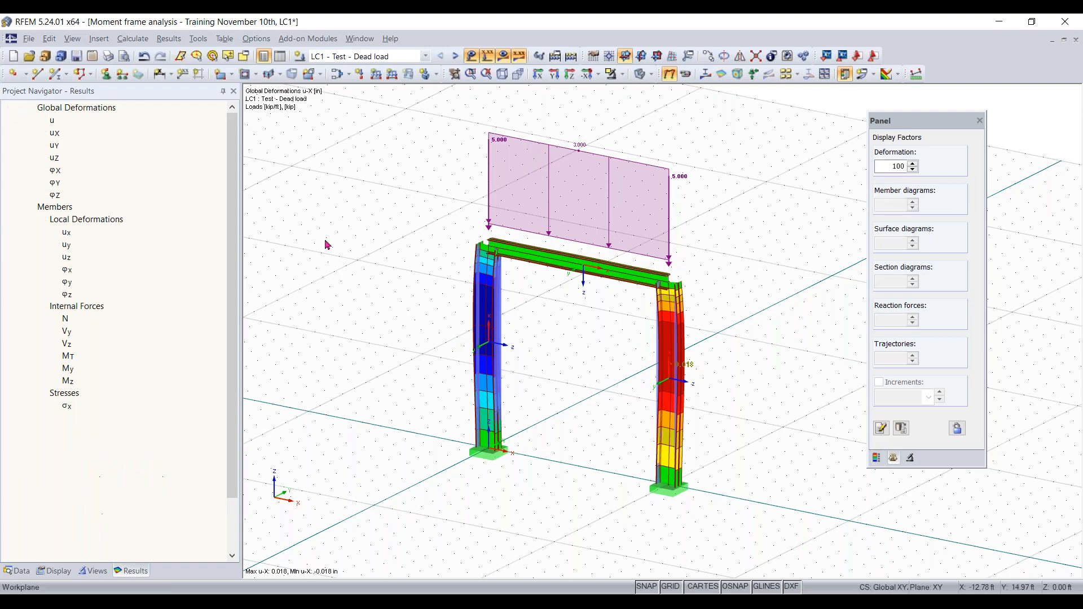
{"action": "left_click", "coordinate": [51, 120]}
{"action": "middle_click_drag", "start_coordinate": [633, 394], "coordinate": [581, 308], "text": "ctrl"}
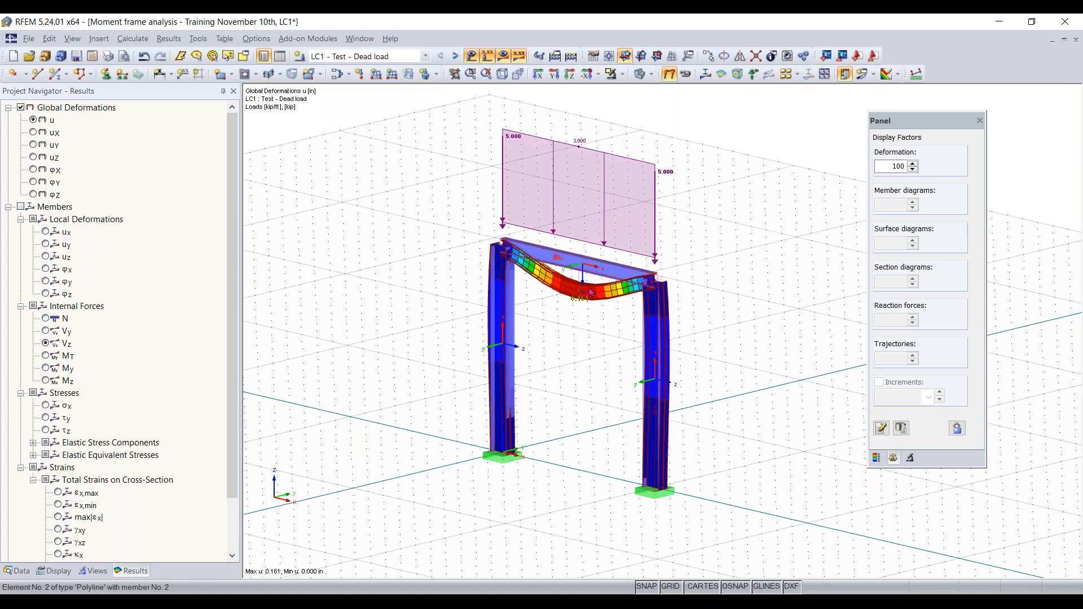
Show the nodal support reactions in local axes and examine the forces at both column bases.
{"action": "scroll", "coordinate": [187, 320], "scroll_direction": "down", "scroll_amount": 2}
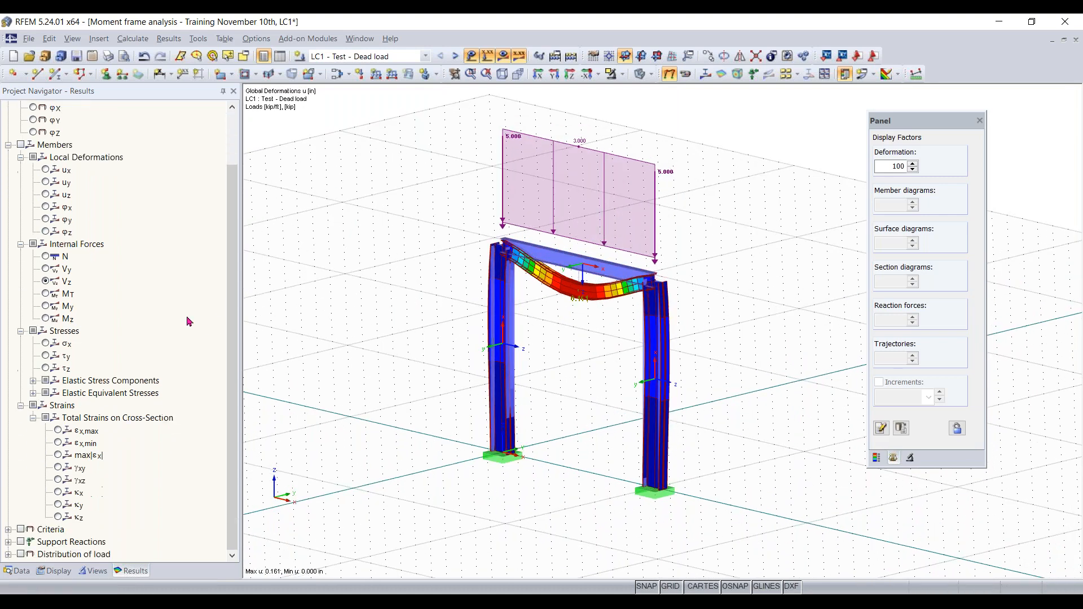
{"action": "left_click", "coordinate": [21, 542]}
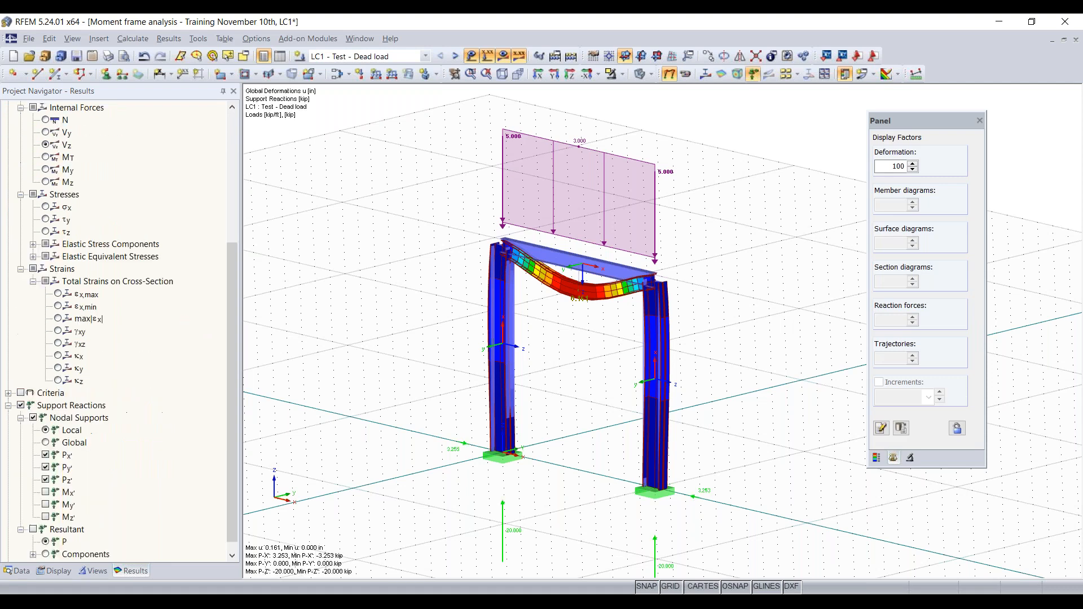
{"action": "scroll", "coordinate": [50, 473], "scroll_direction": "down", "scroll_amount": 1}
{"action": "middle_click_drag", "start_coordinate": [447, 435], "coordinate": [448, 243]}
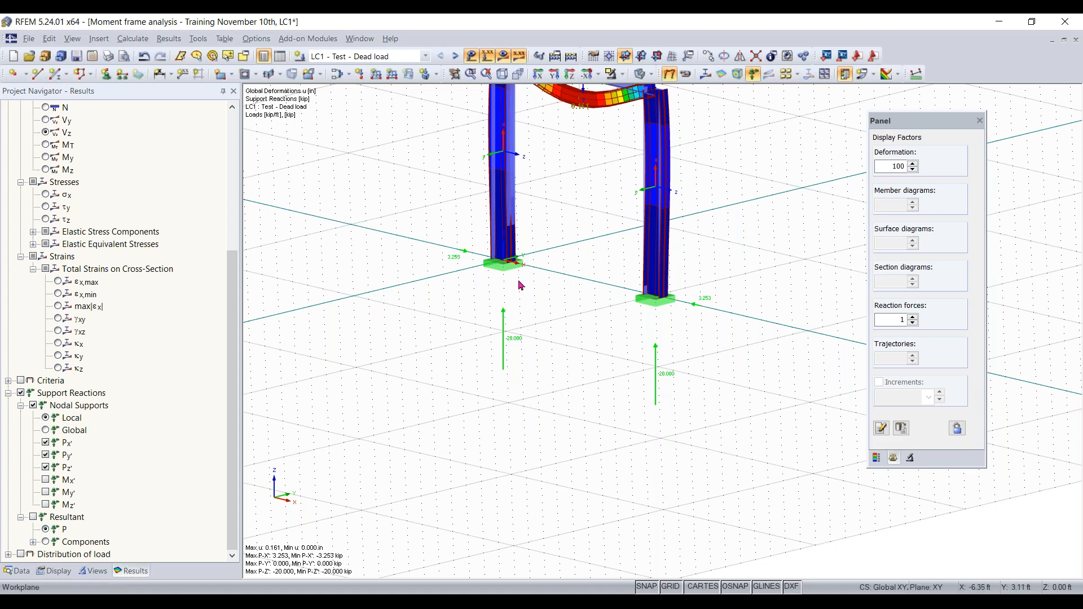
Display the support moments Mx', My' and Mz' at the column bases, with the reaction forces Px', Py' and Pz' hidden.
{"action": "left_click", "coordinate": [507, 263]}
{"action": "left_click", "coordinate": [45, 480]}
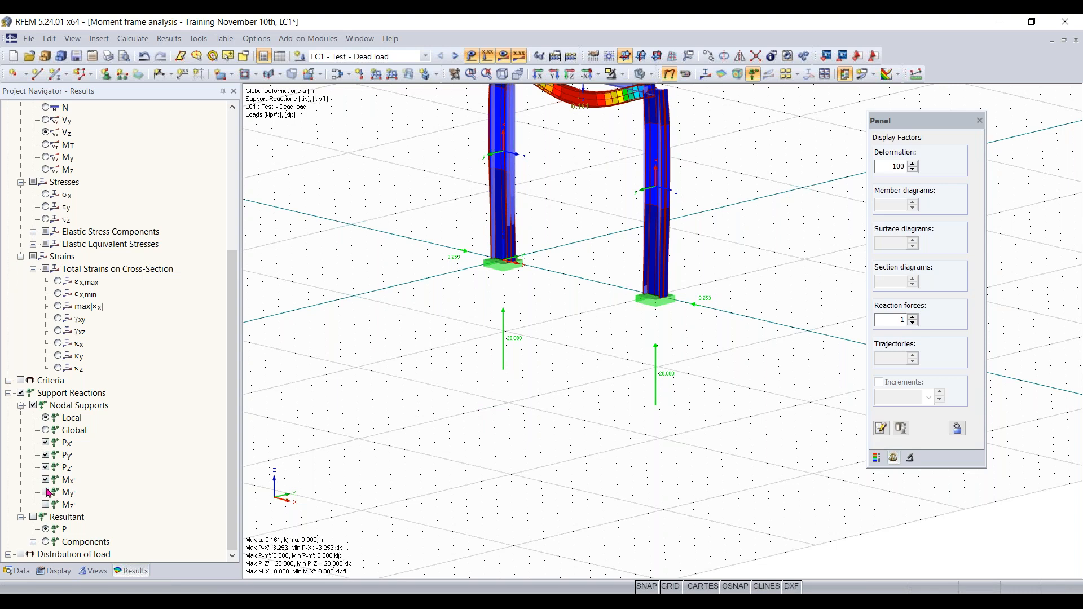
{"action": "left_click", "coordinate": [45, 493]}
{"action": "left_click", "coordinate": [46, 505]}
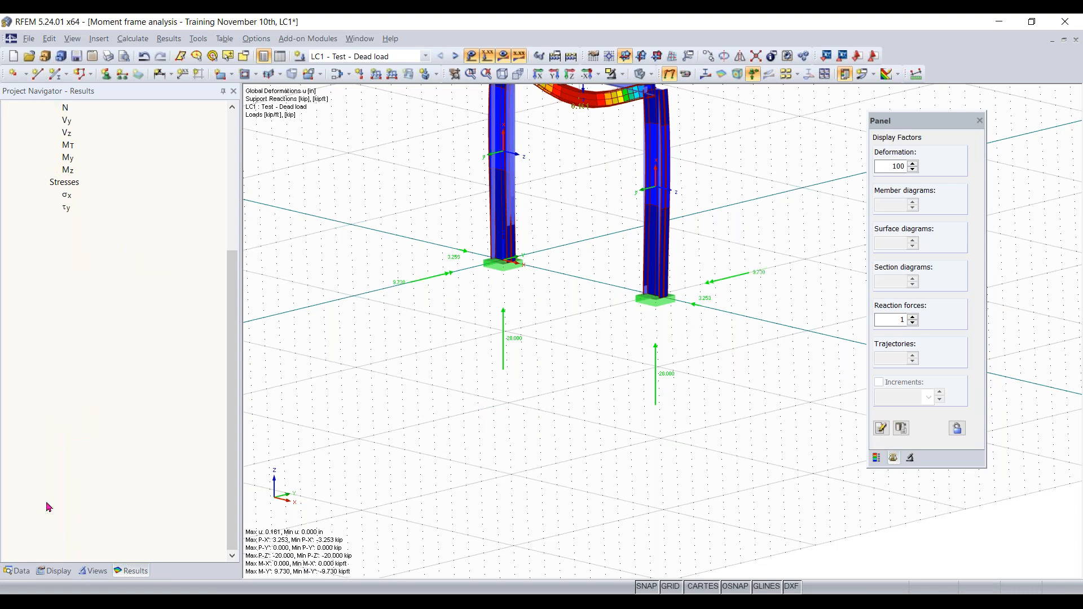
{"action": "left_click", "coordinate": [46, 467]}
{"action": "left_click", "coordinate": [45, 456]}
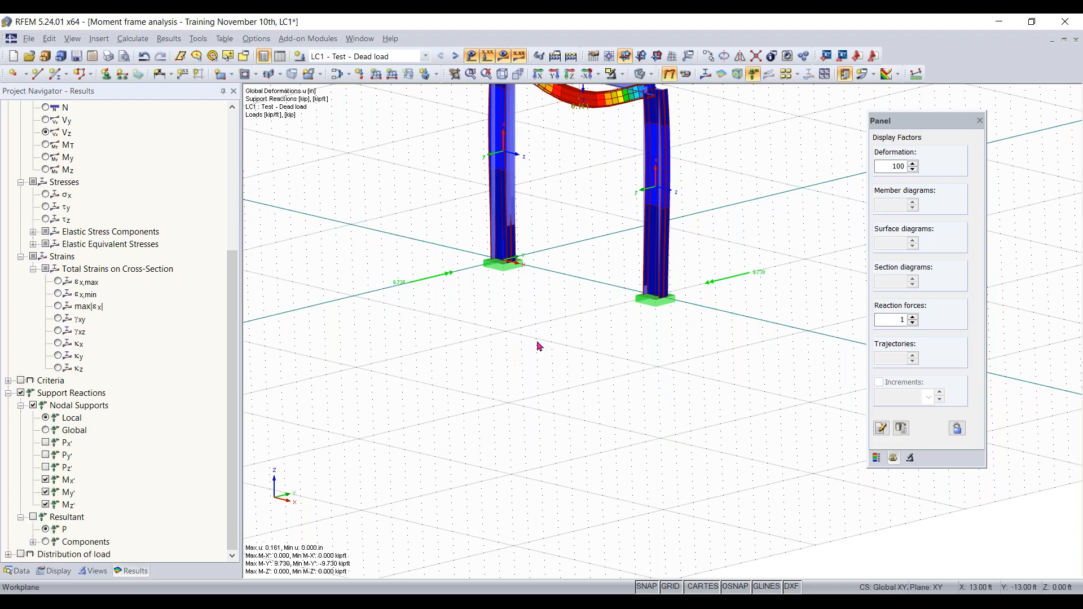
{"action": "middle_click_drag", "start_coordinate": [512, 361], "coordinate": [451, 330]}
{"action": "right_click", "coordinate": [440, 329]}
{"action": "key", "text": "Escape"}
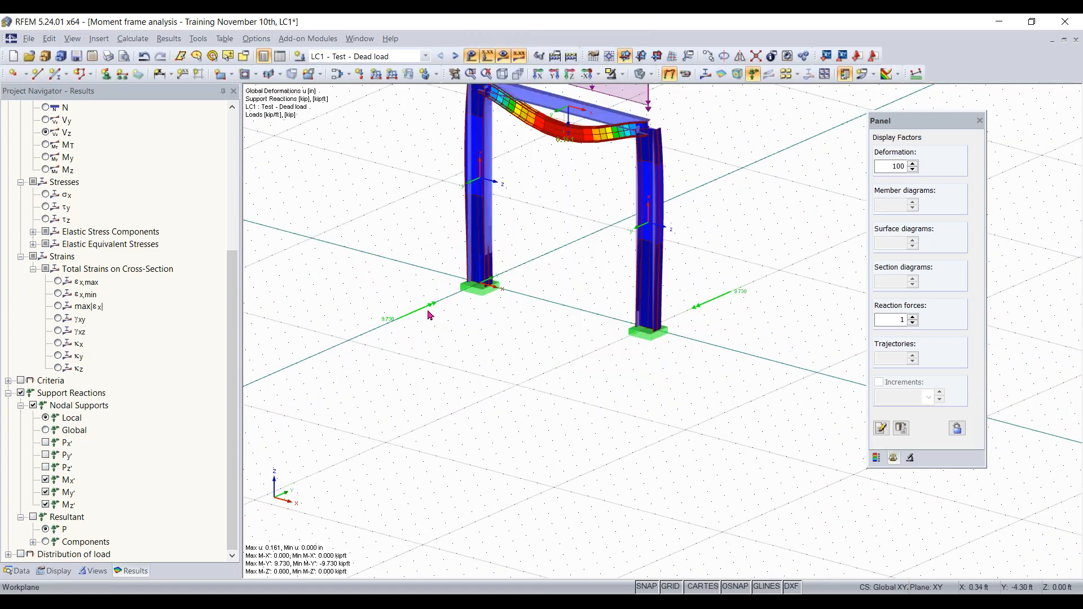
{"action": "scroll", "coordinate": [430, 308], "scroll_direction": "up", "scroll_amount": 3}
{"action": "scroll", "coordinate": [620, 346], "scroll_direction": "down", "scroll_amount": 5}
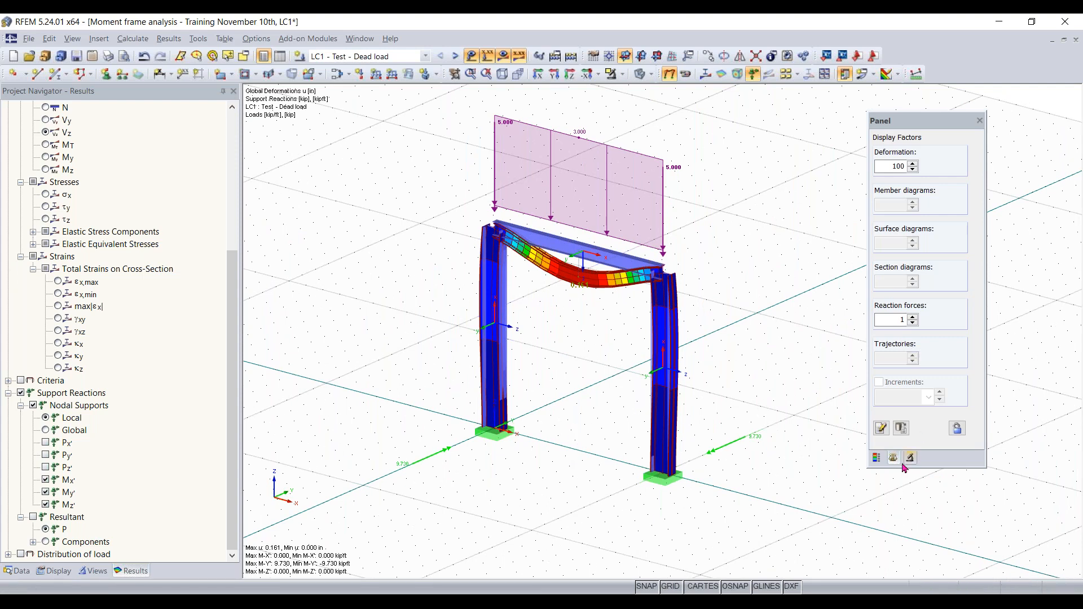
Show the colour scale for the global deformations u beside the frame.
{"action": "left_click", "coordinate": [876, 457]}
{"action": "left_click", "coordinate": [893, 457]}
{"action": "left_click", "coordinate": [876, 458]}
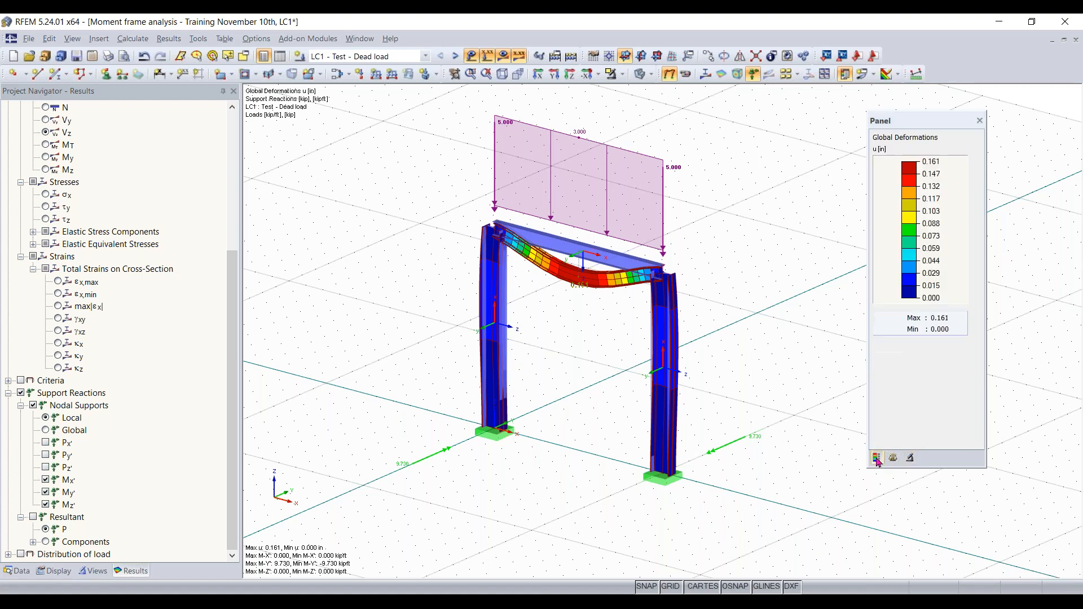
Switch to the RF-STABILITY CA1 results and examine the frame's first buckling mode.
{"action": "left_click", "coordinate": [426, 56]}
{"action": "left_click", "coordinate": [356, 76]}
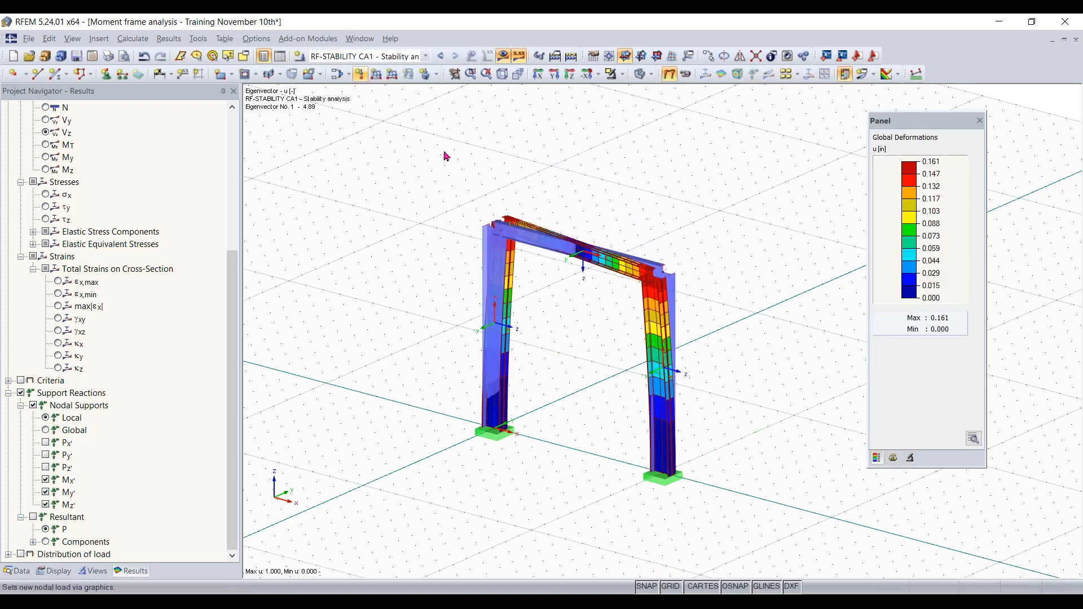
{"action": "left_click", "coordinate": [893, 457]}
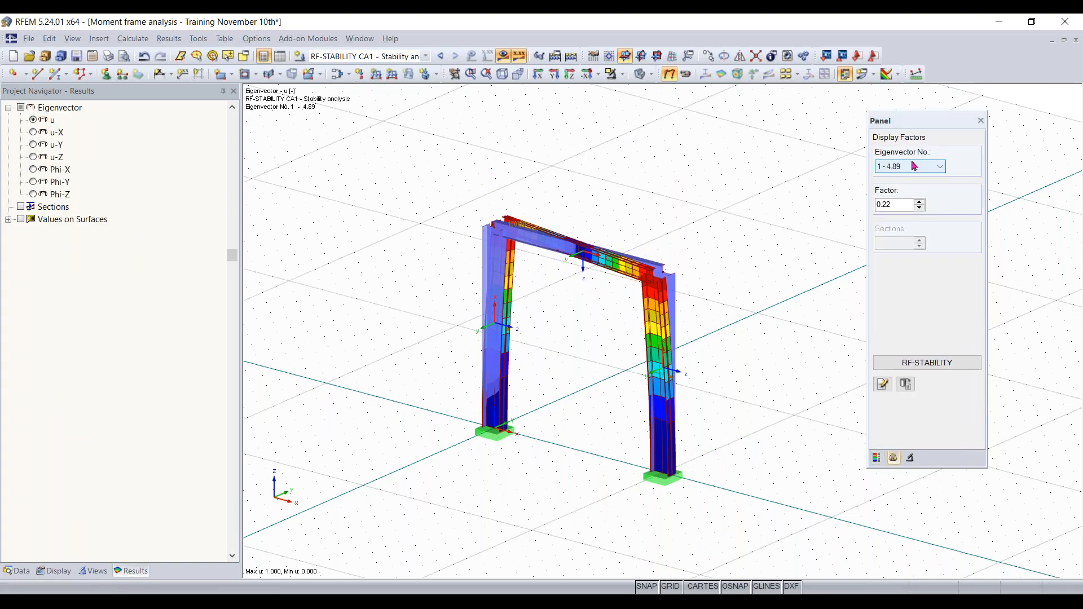
{"action": "middle_click_drag", "start_coordinate": [754, 278], "coordinate": [732, 274], "text": "ctrl"}
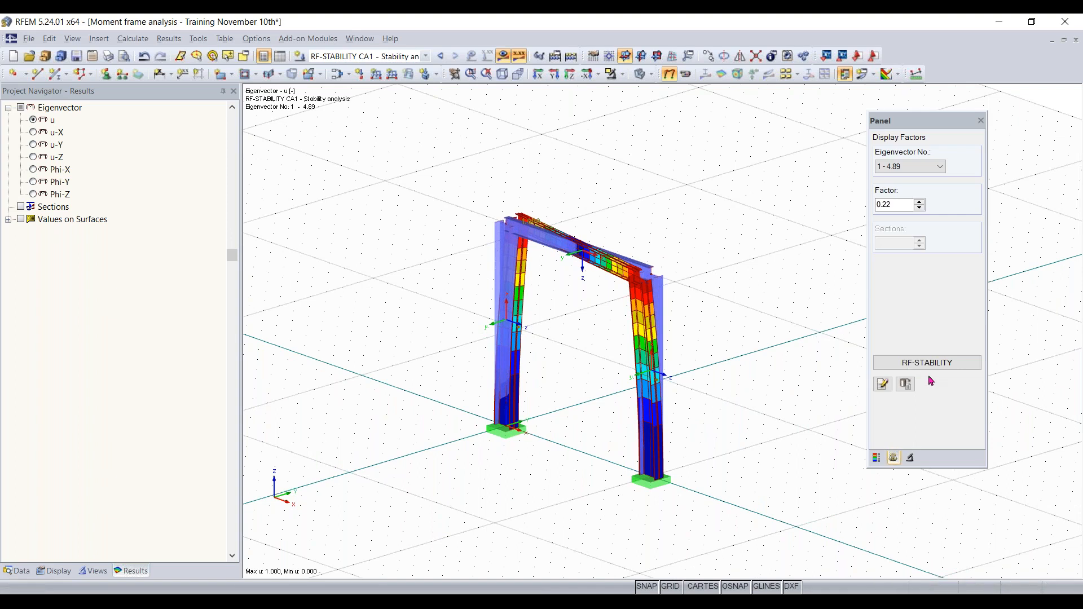
Review the RF-STABILITY tables of critical load factors and of effective lengths and critical loads.
{"action": "left_click", "coordinate": [929, 364]}
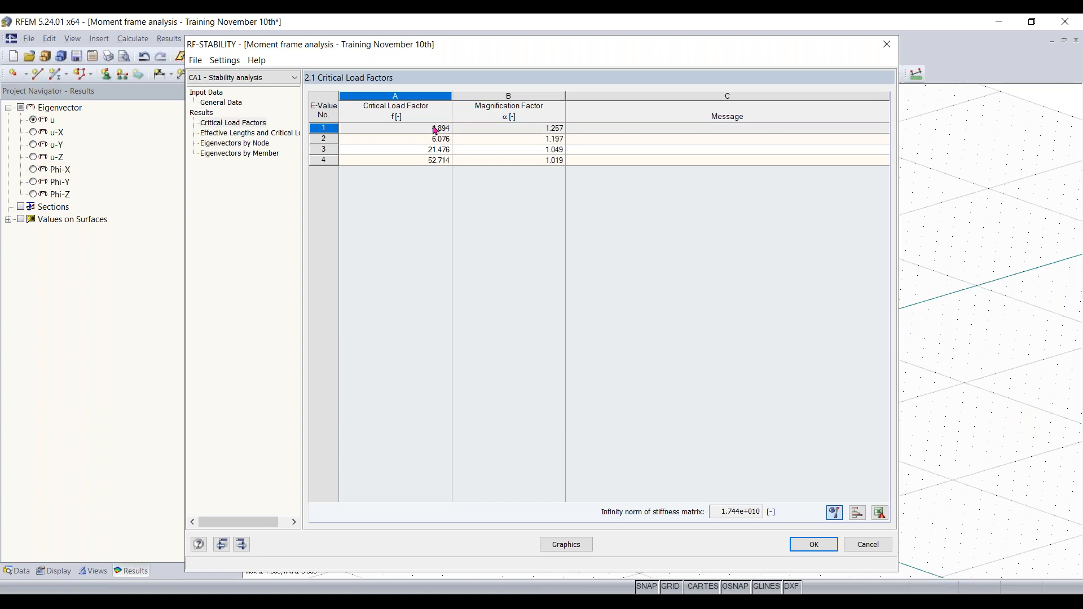
{"action": "left_click", "coordinate": [254, 135]}
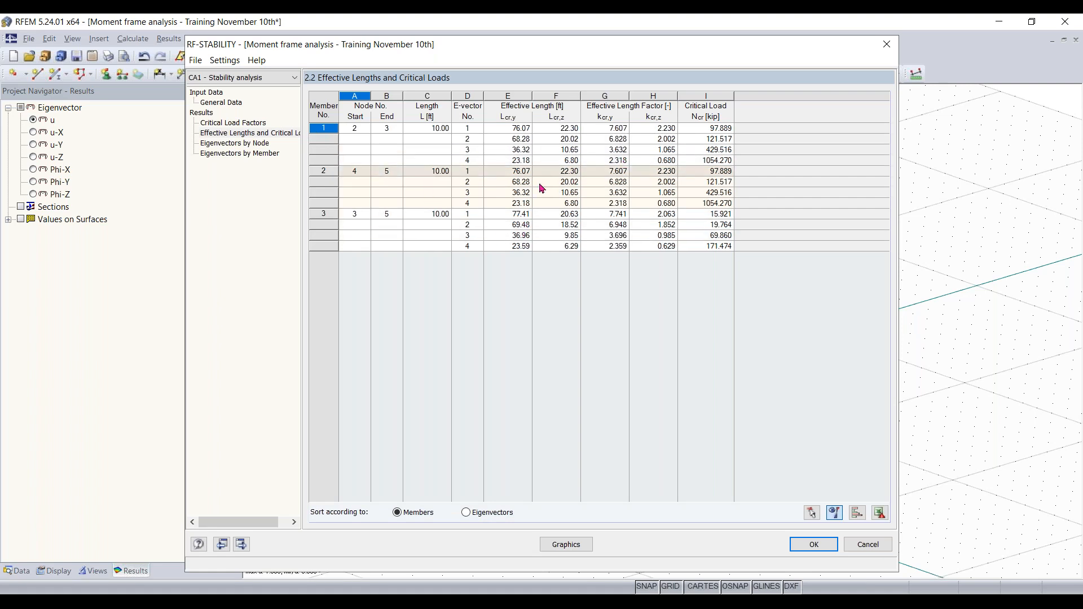
{"action": "left_click", "coordinate": [265, 123]}
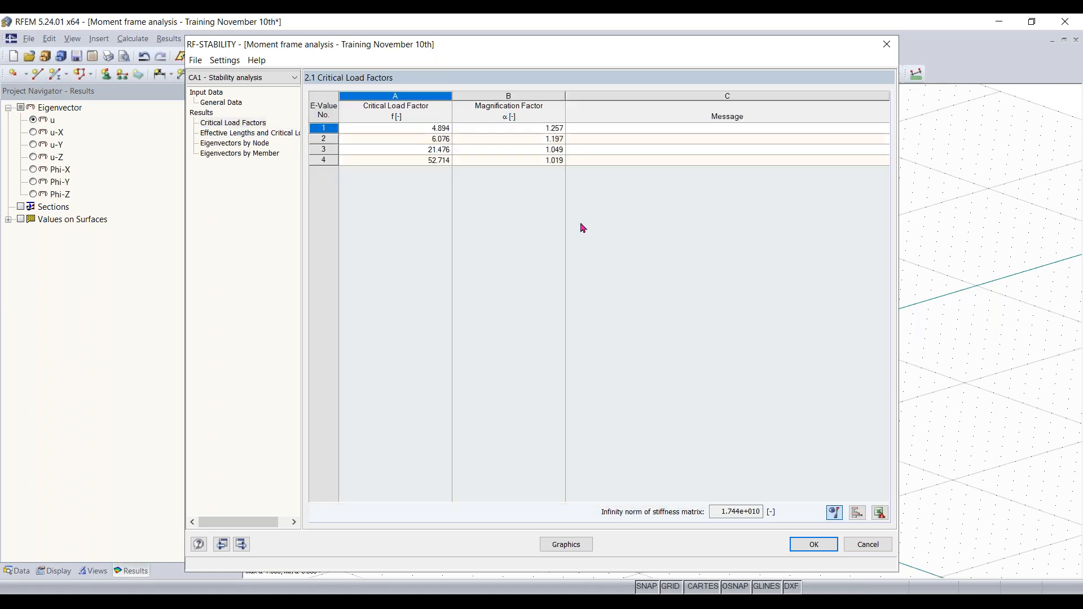
{"action": "left_click", "coordinate": [812, 544]}
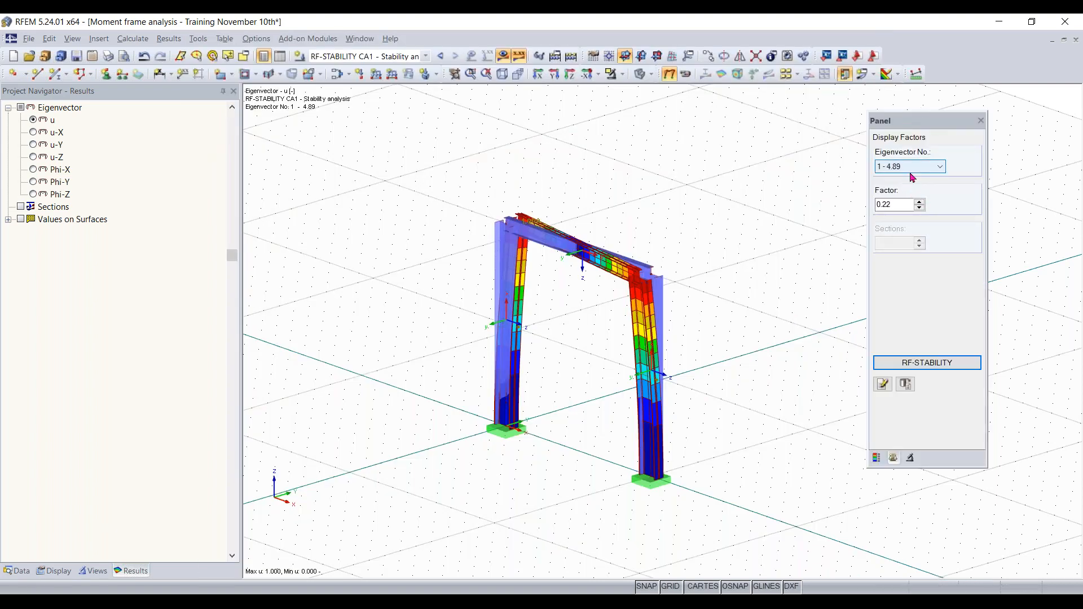
Compare the buckling mode shapes of eigenvectors 2, 3 and 4, returning to eigenvector 2.
{"action": "left_click", "coordinate": [907, 168]}
{"action": "left_click", "coordinate": [914, 189]}
{"action": "left_click", "coordinate": [909, 166]}
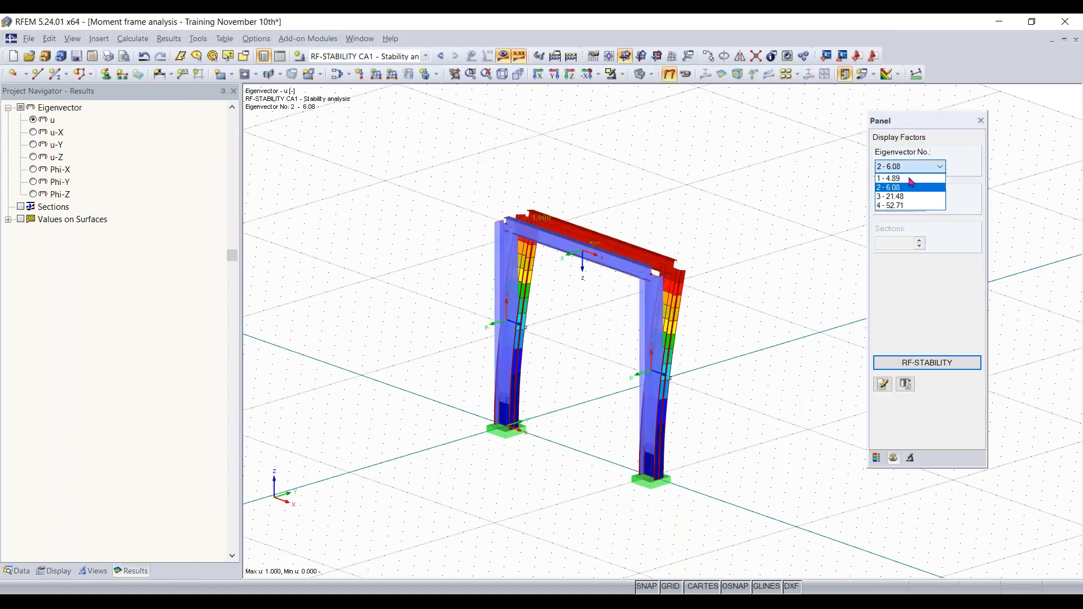
{"action": "left_click", "coordinate": [908, 196]}
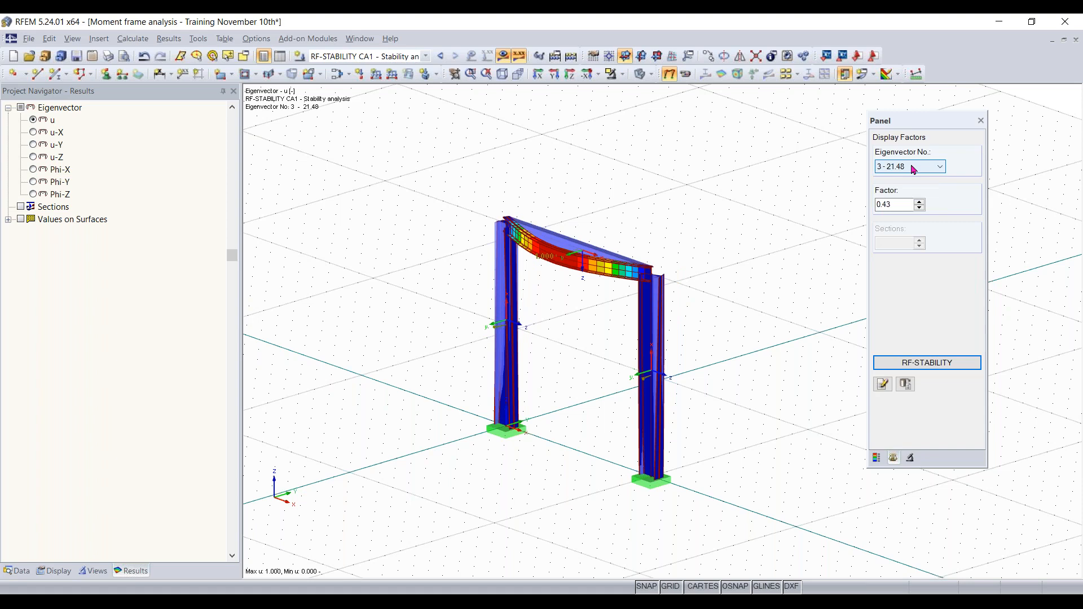
{"action": "left_click", "coordinate": [910, 166]}
{"action": "left_click", "coordinate": [908, 204]}
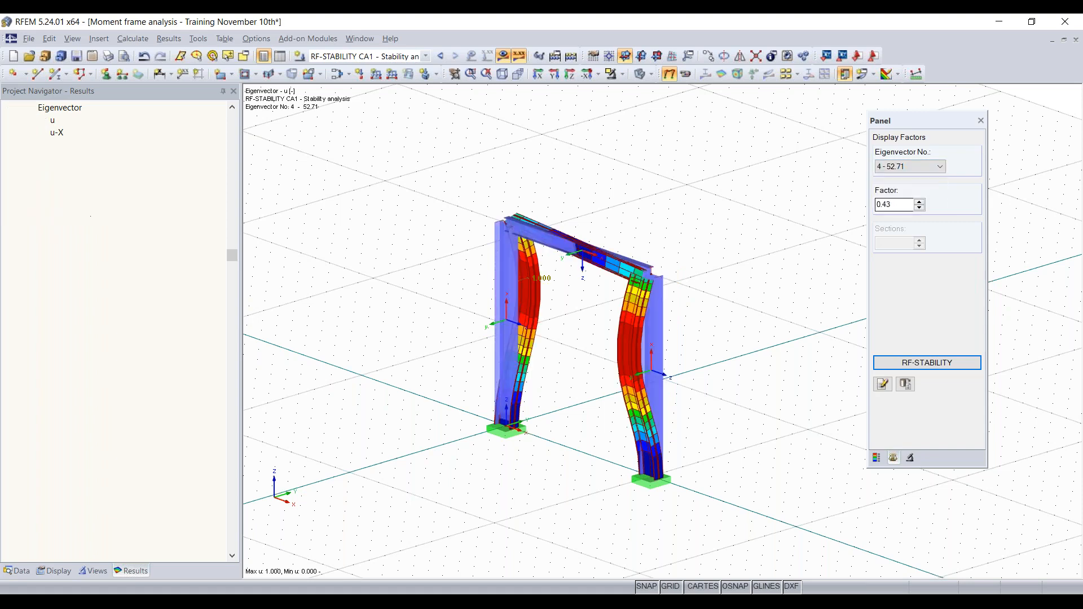
{"action": "left_click", "coordinate": [904, 170]}
{"action": "left_click", "coordinate": [908, 188]}
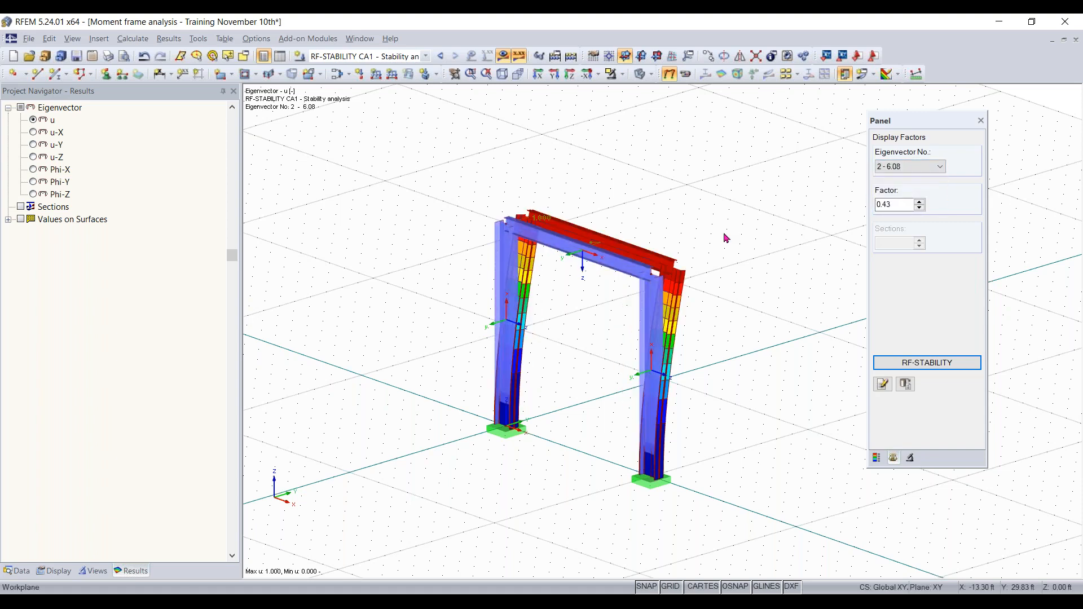
Examine eigenvector 1 again from a rotated view and compare it with the beam buckling in eigenvector 3.
{"action": "middle_click_drag", "start_coordinate": [783, 270], "coordinate": [857, 192], "text": "ctrl"}
{"action": "left_click", "coordinate": [932, 167]}
{"action": "left_click", "coordinate": [904, 178]}
{"action": "left_click", "coordinate": [902, 168]}
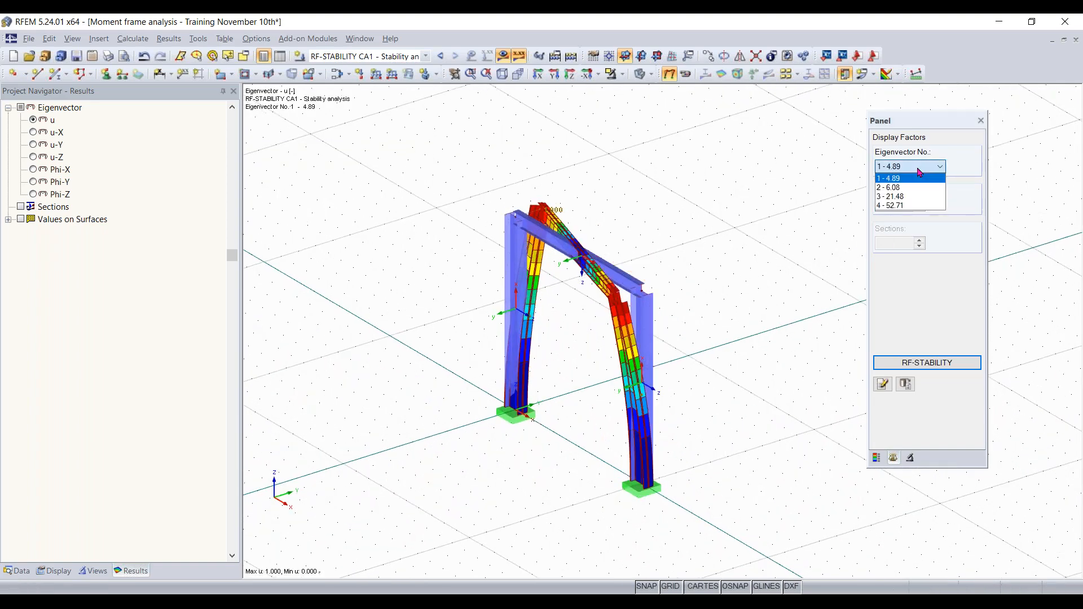
{"action": "left_click", "coordinate": [888, 197]}
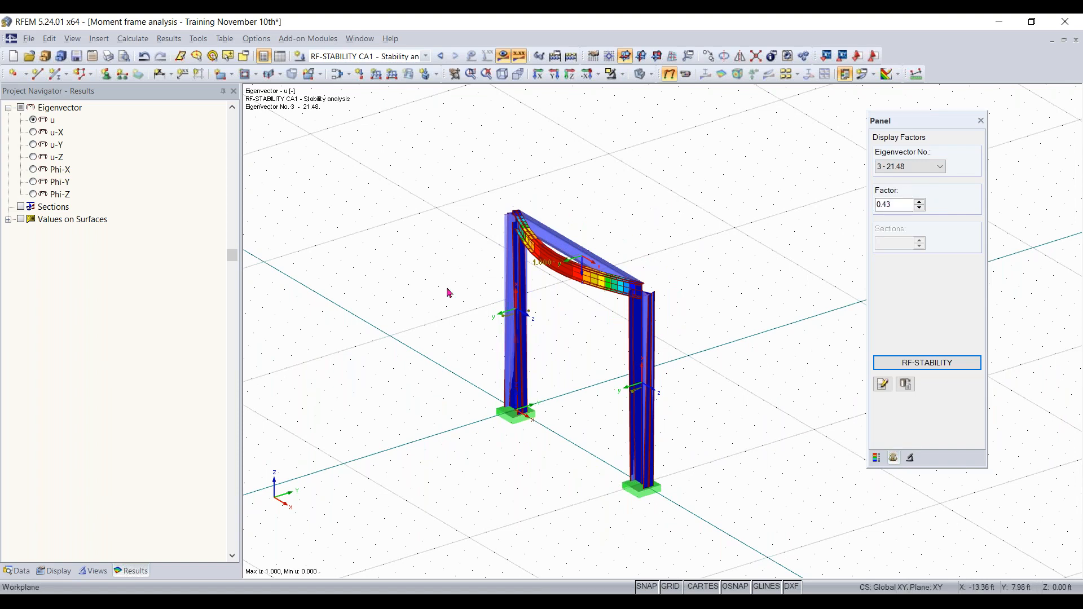
{"action": "mouse_move", "coordinate": [375, 399]}
{"action": "middle_mouse_down", "text": "ctrl"}
{"action": "mouse_move", "coordinate": [503, 344]}
{"action": "mouse_move", "coordinate": [449, 380]}
{"action": "mouse_move", "coordinate": [375, 404]}
{"action": "middle_mouse_up", "text": "ctrl"}
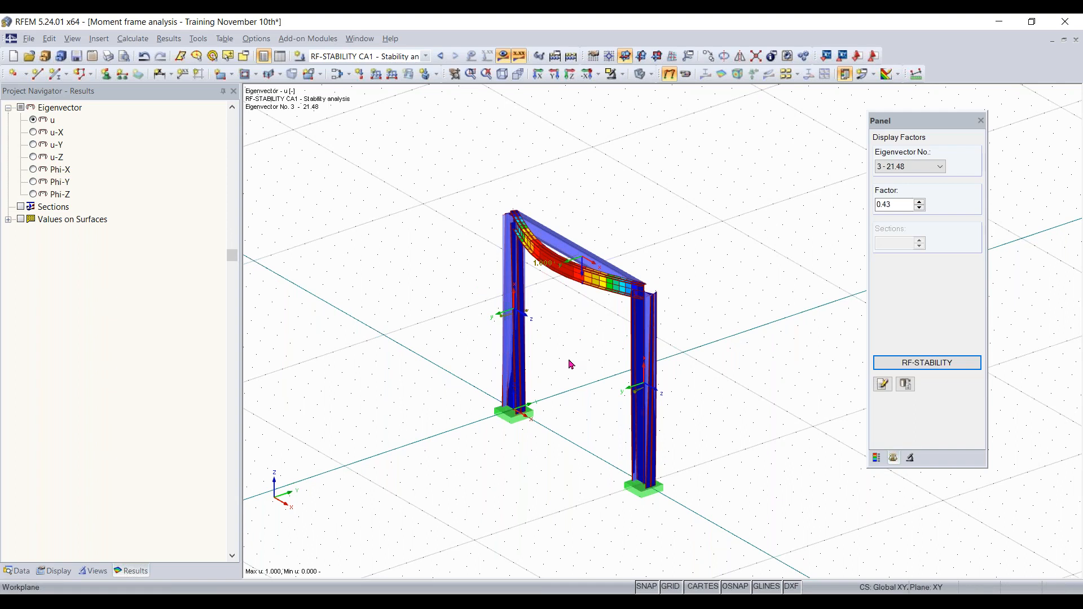
Start a new nodal support for nodes 3 and 5 and open the definition of a new support type.
{"action": "middle_click_drag", "start_coordinate": [605, 377], "coordinate": [669, 393], "text": "ctrl"}
{"action": "right_click", "coordinate": [669, 393]}
{"action": "left_click", "coordinate": [699, 219]}
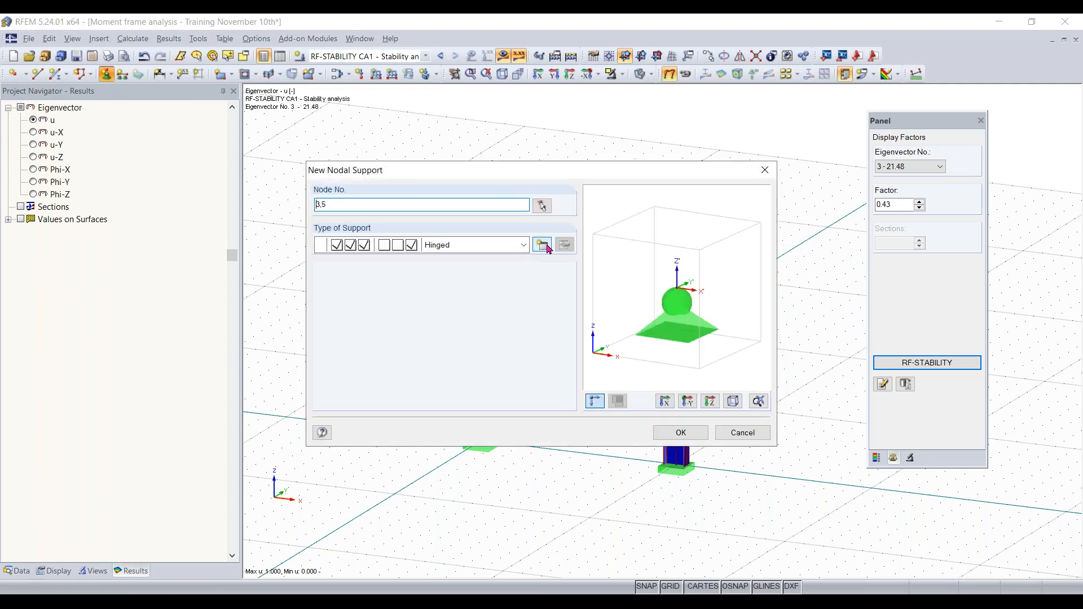
{"action": "left_click", "coordinate": [542, 244]}
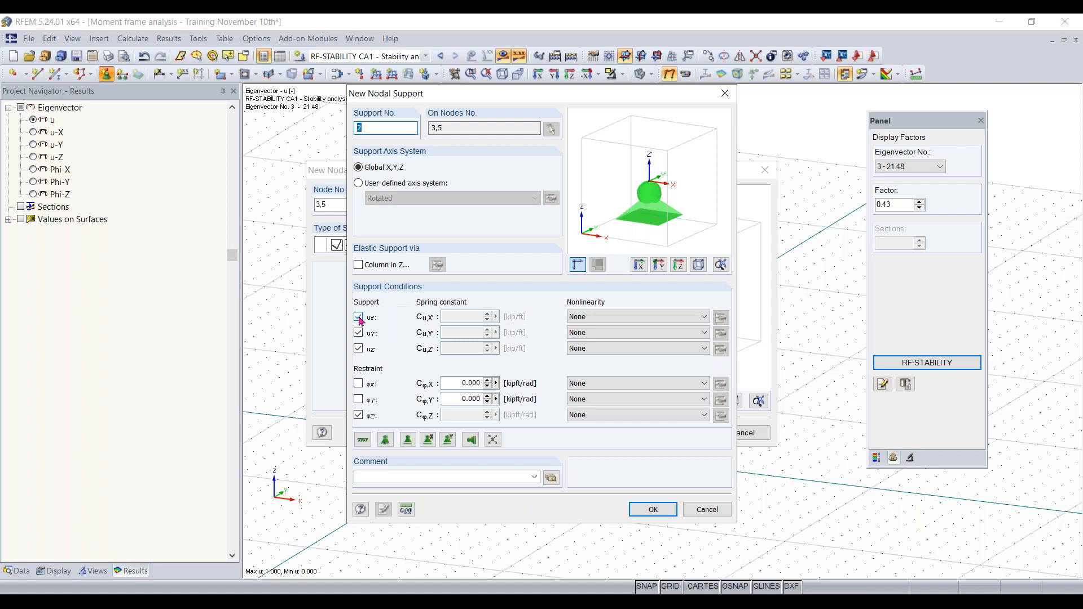
Define a nodal support for nodes 3 and 5 restraining only uY, with uX, uZ and φZ released, and assign it.
{"action": "left_click", "coordinate": [358, 417]}
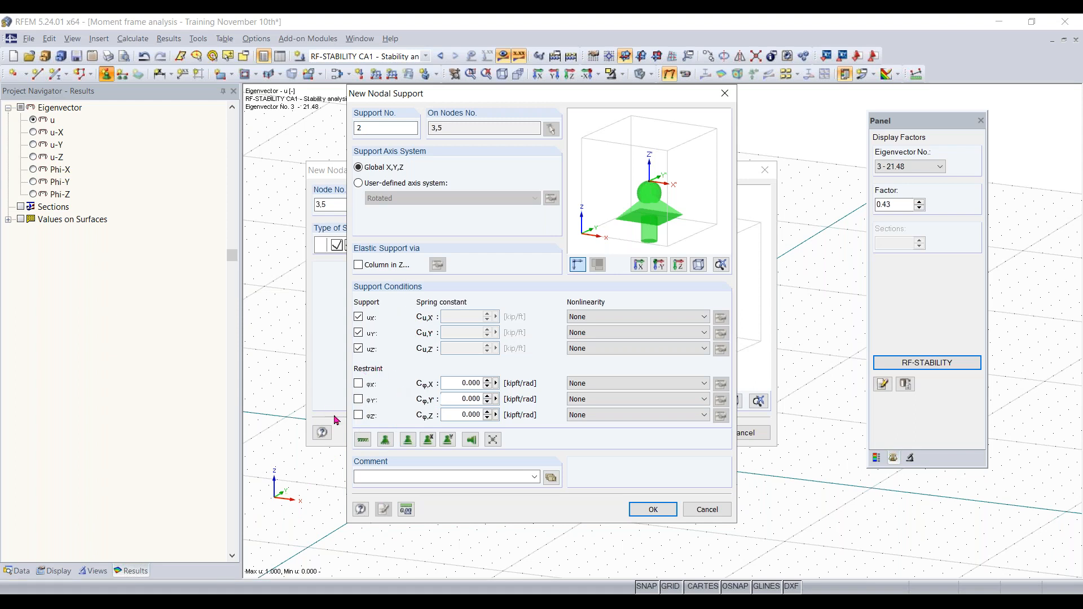
{"action": "left_click", "coordinate": [358, 318]}
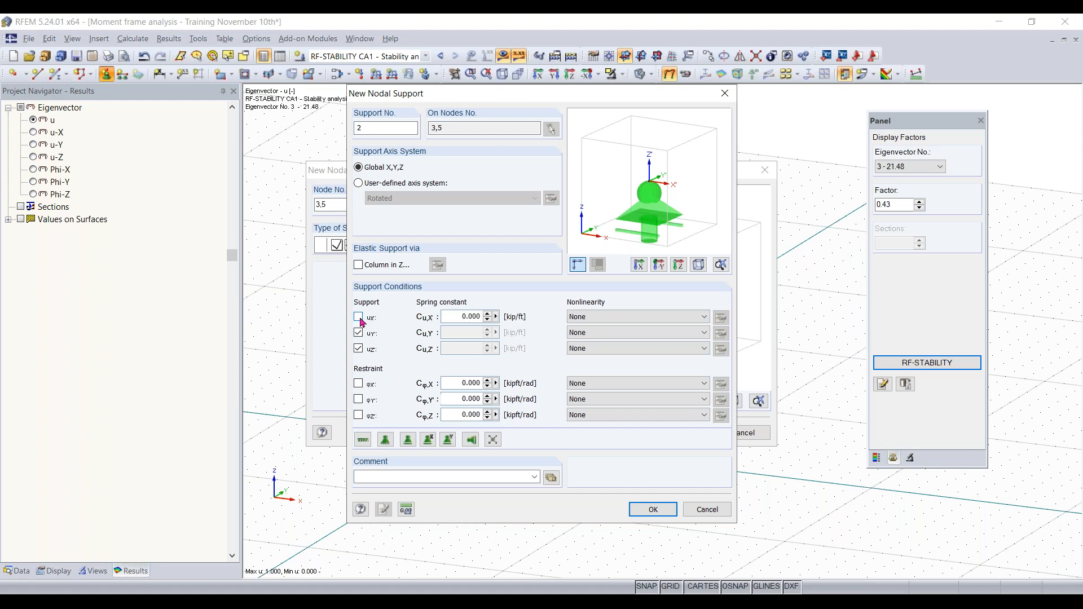
{"action": "left_click", "coordinate": [359, 349]}
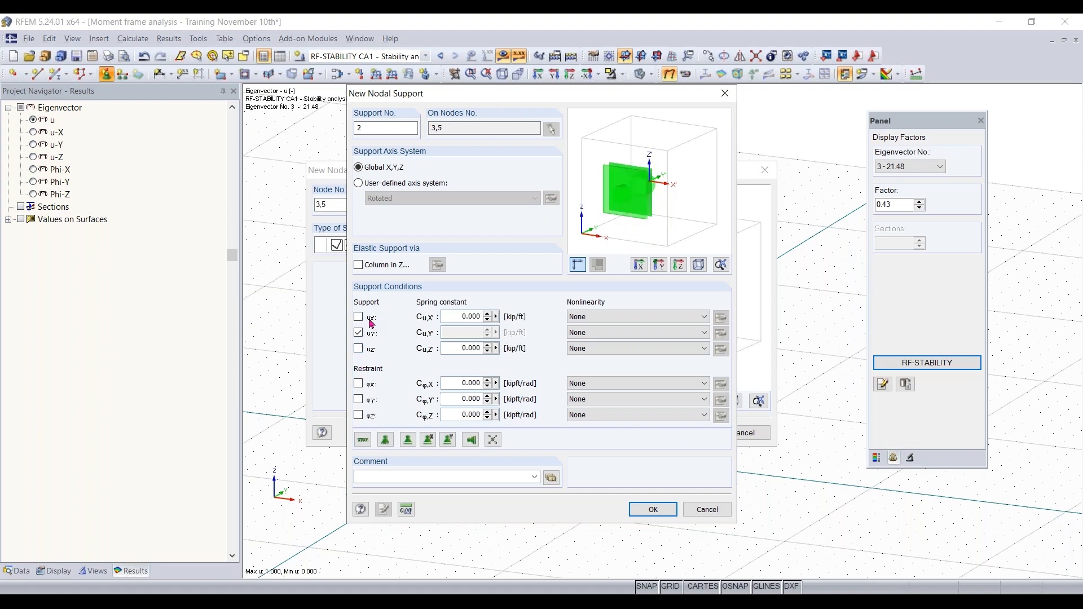
{"action": "left_click", "coordinate": [651, 509]}
{"action": "left_click", "coordinate": [681, 433]}
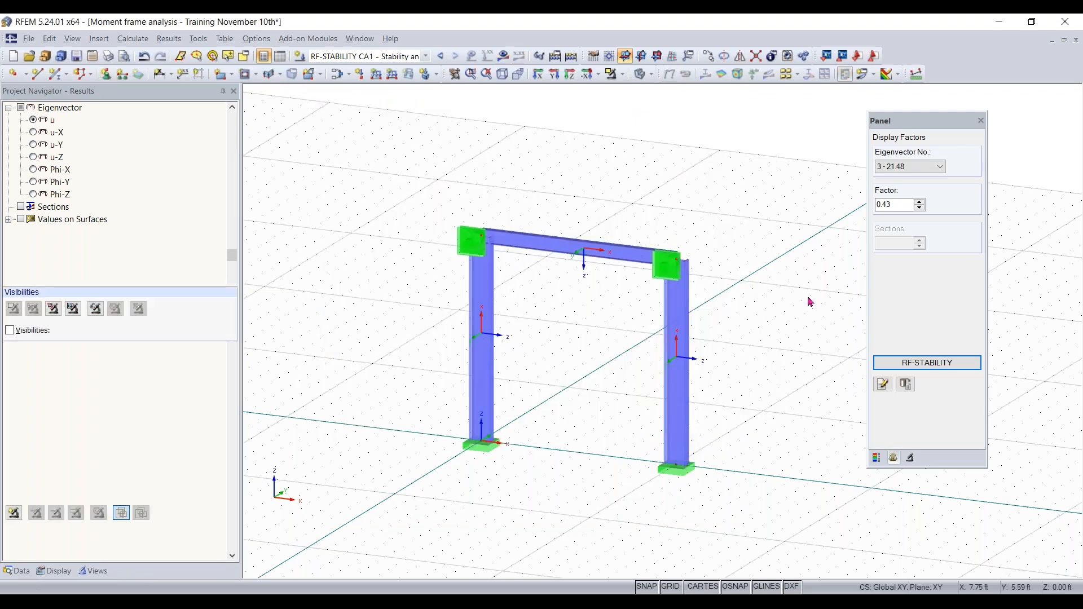
Recalculate the RF-STABILITY case with the new supports and display the frame's buckling shape.
{"action": "middle_click_drag", "start_coordinate": [552, 300], "coordinate": [900, 285], "text": "ctrl"}
{"action": "left_click", "coordinate": [503, 55]}
{"action": "left_click", "coordinate": [517, 331]}
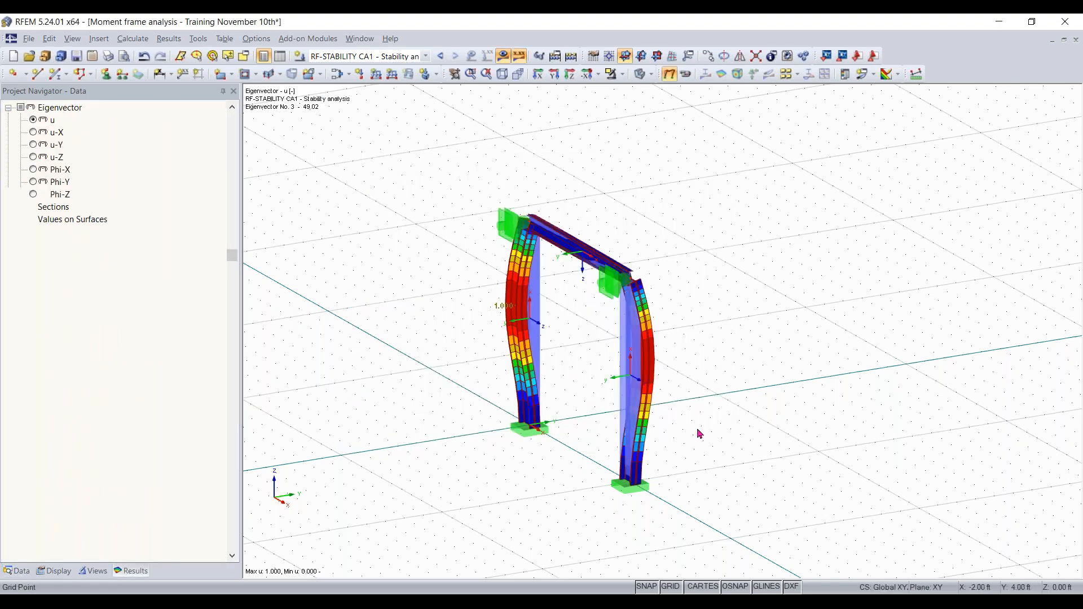
{"action": "middle_click_drag", "start_coordinate": [653, 437], "coordinate": [877, 360], "text": "ctrl"}
View the frame's buckling shapes for eigenvectors 2, 1 and 4 in turn.
{"action": "left_click", "coordinate": [930, 167]}
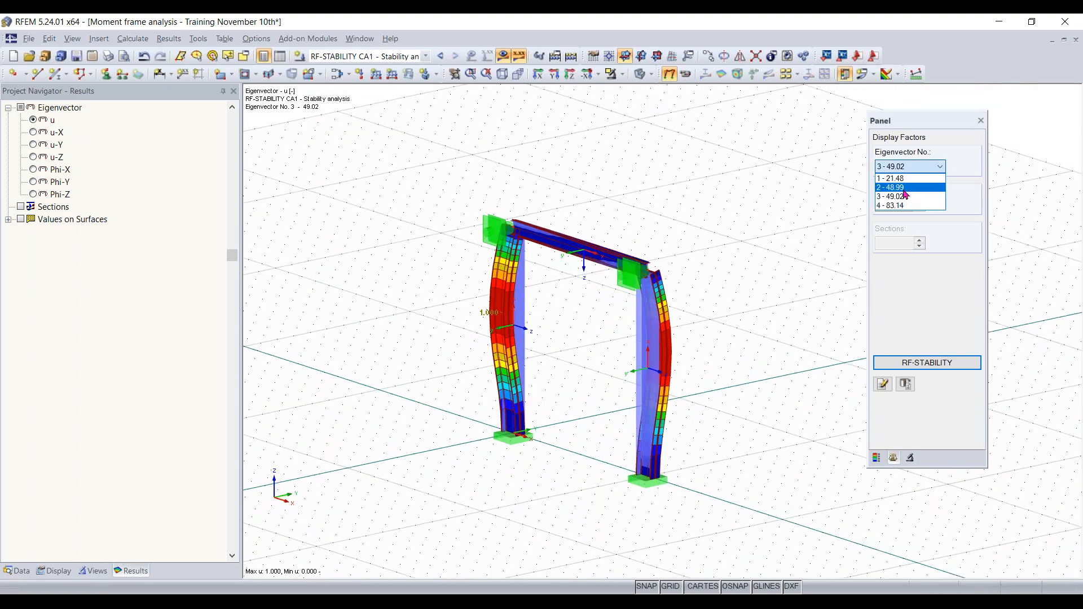
{"action": "left_click", "coordinate": [904, 189]}
{"action": "left_click", "coordinate": [908, 166]}
{"action": "left_click", "coordinate": [896, 178]}
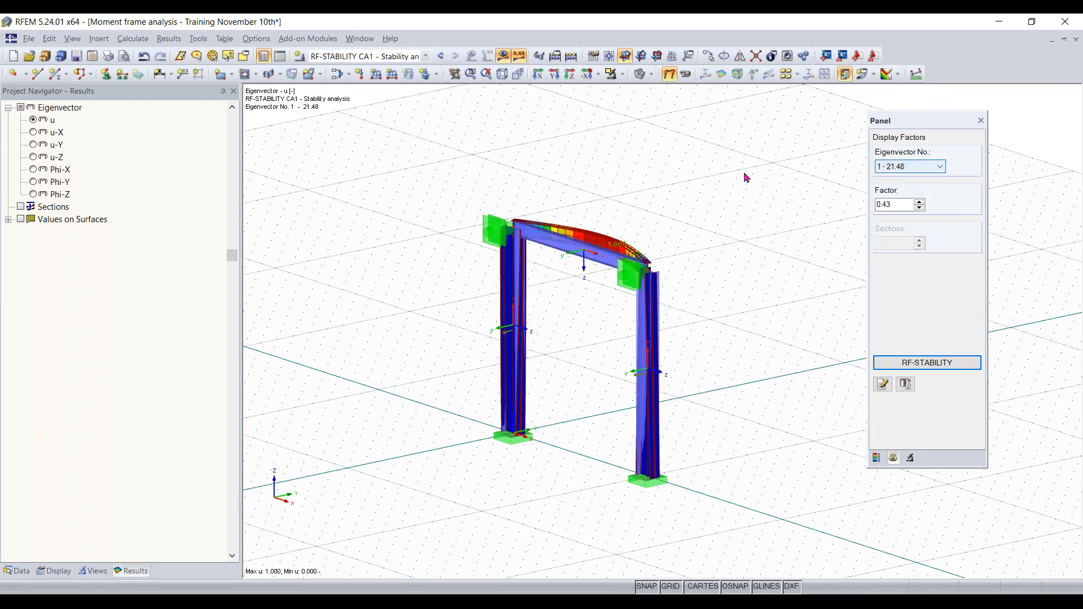
{"action": "left_click", "coordinate": [919, 168]}
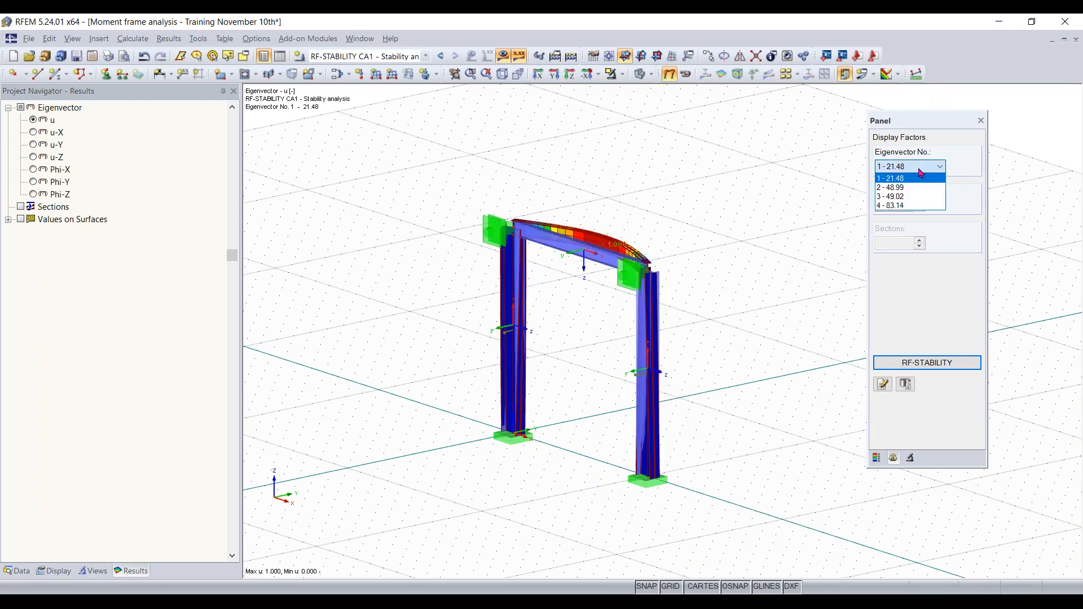
{"action": "left_click", "coordinate": [901, 205]}
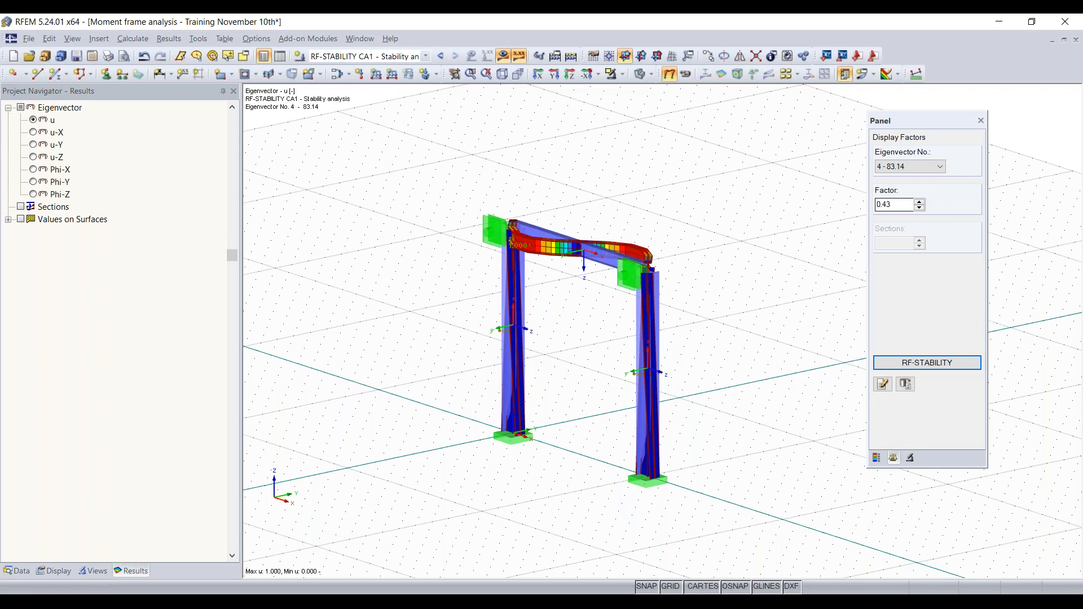
Examine the fourth buckling shape of the frame up close and close the display factors panel.
{"action": "middle_click_drag", "start_coordinate": [720, 159], "coordinate": [732, 203], "text": "ctrl"}
{"action": "left_click", "coordinate": [501, 74]}
{"action": "left_click_drag", "start_coordinate": [953, 127], "coordinate": [1002, 118]}
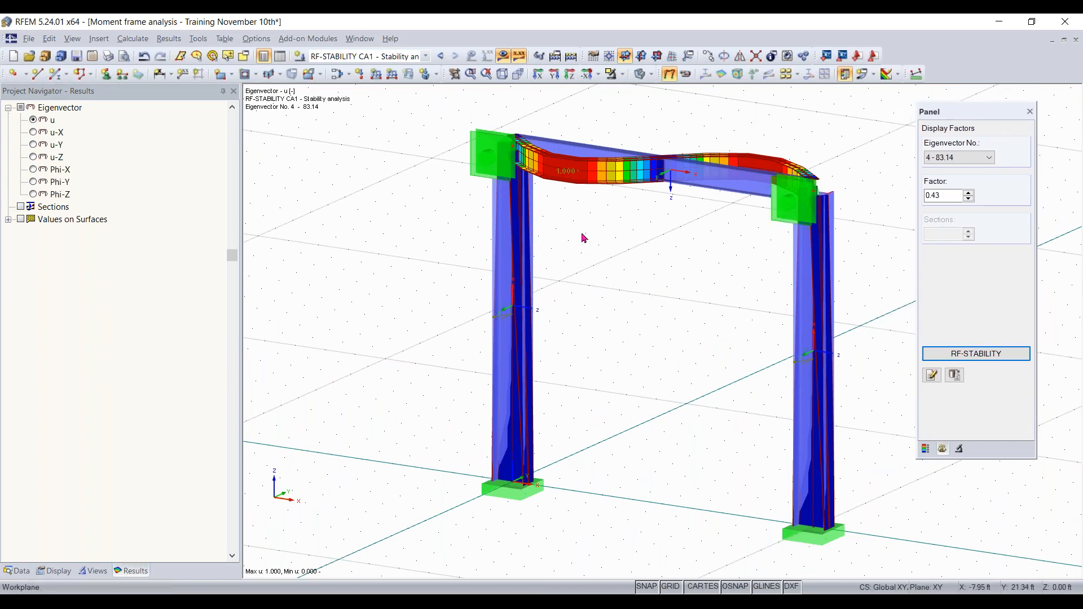
{"action": "left_click", "coordinate": [1029, 112]}
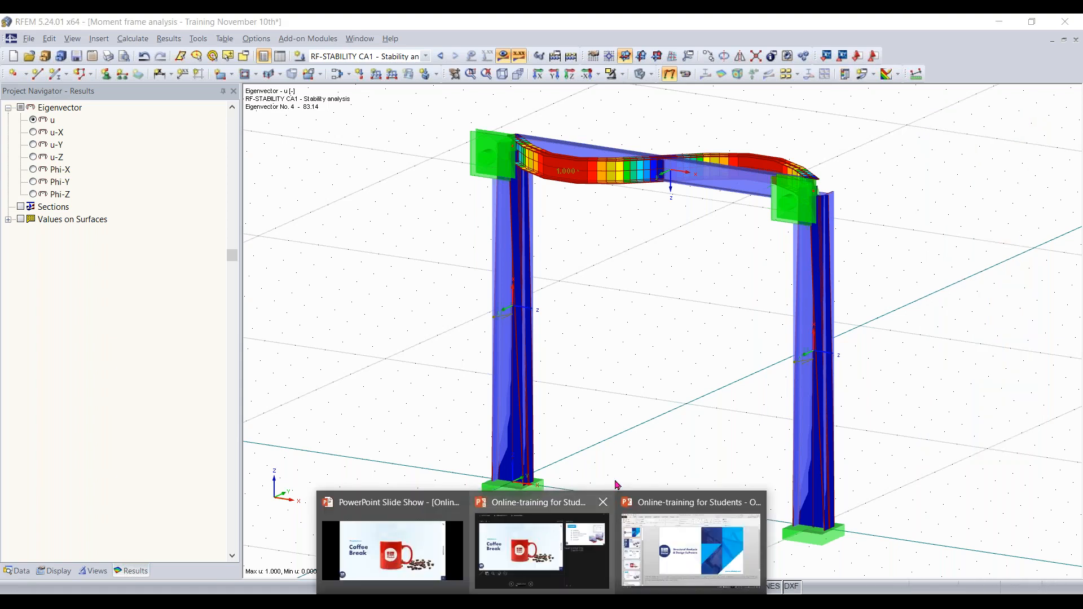
{"action": "left_click", "coordinate": [923, 175]}
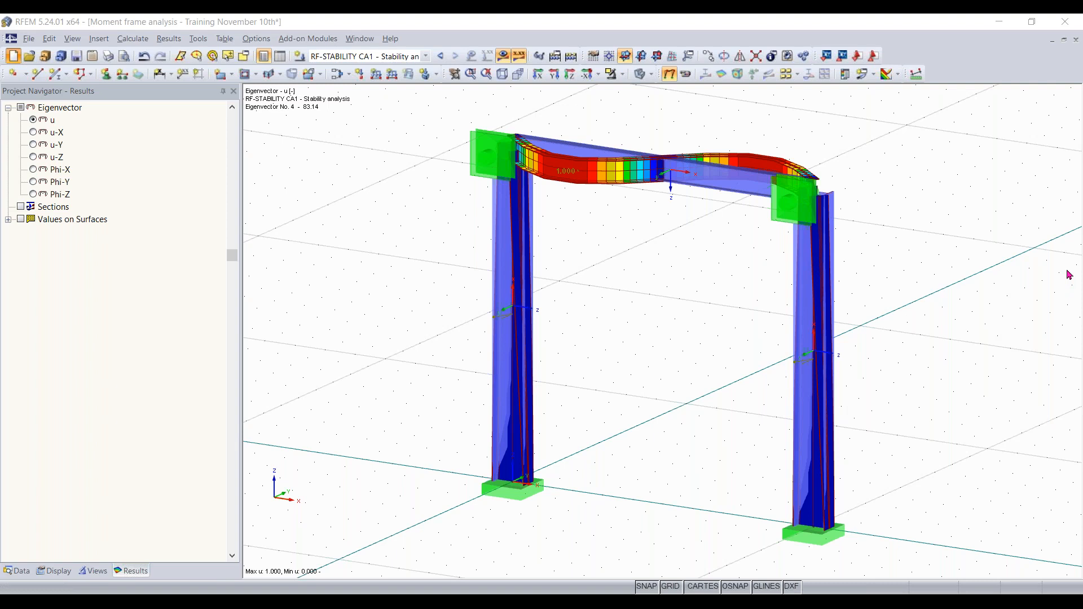
Start a new model named "Concrete Model - Training November 10th".
{"action": "key", "text": "ctrl+n"}
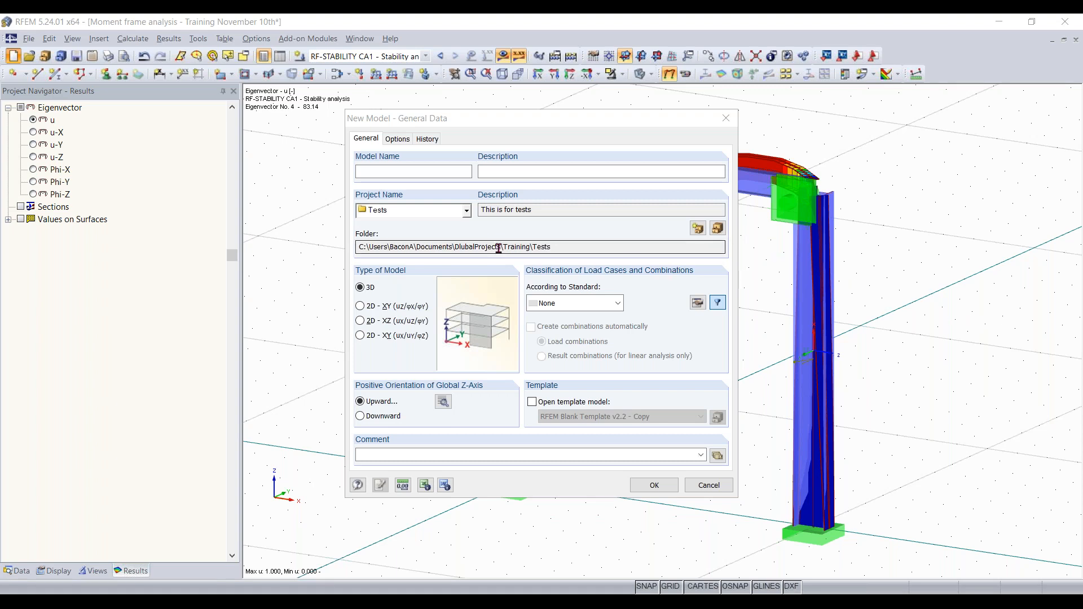
{"action": "left_click", "coordinate": [402, 174]}
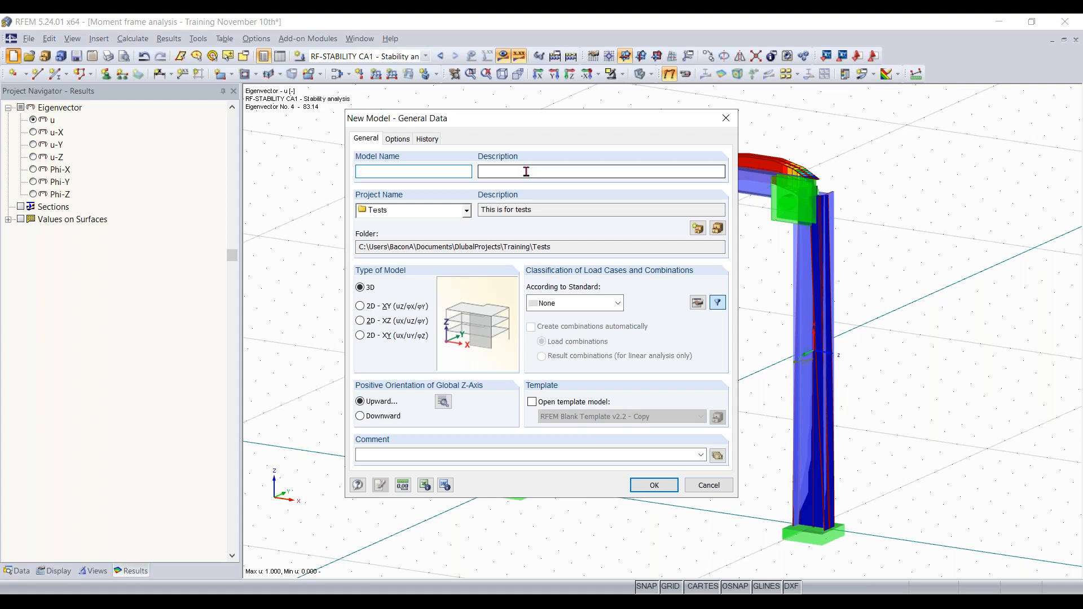
{"action": "type", "text": "C"}
{"action": "type", "text": "mber 10th"}
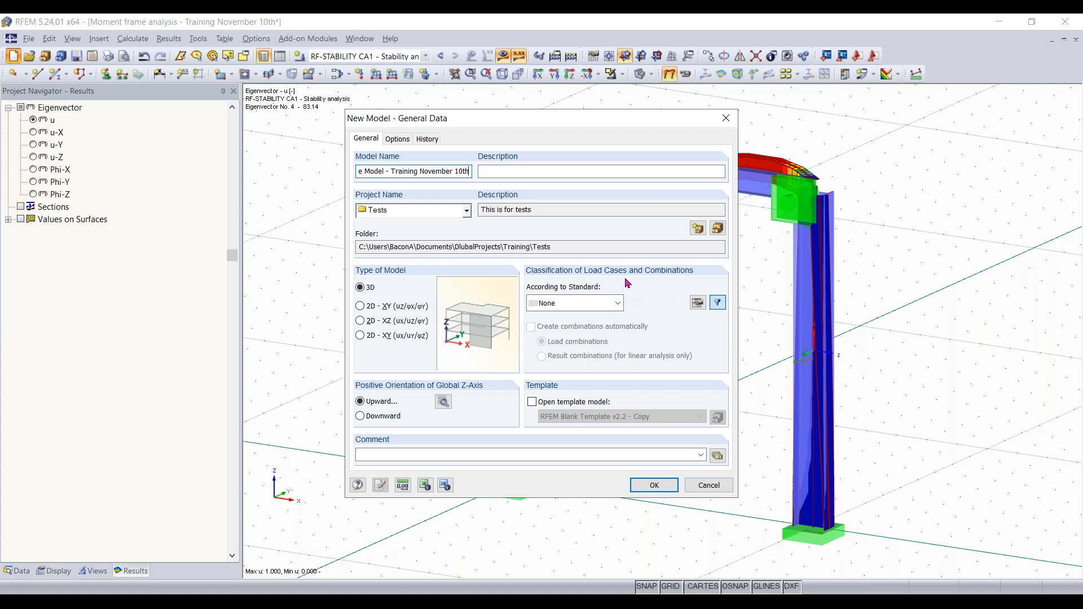
Classify load cases and combinations according to ASCE 7-16 and have load combinations created automatically.
{"action": "left_click", "coordinate": [604, 304]}
{"action": "scroll", "coordinate": [606, 349], "scroll_direction": "up", "scroll_amount": 1}
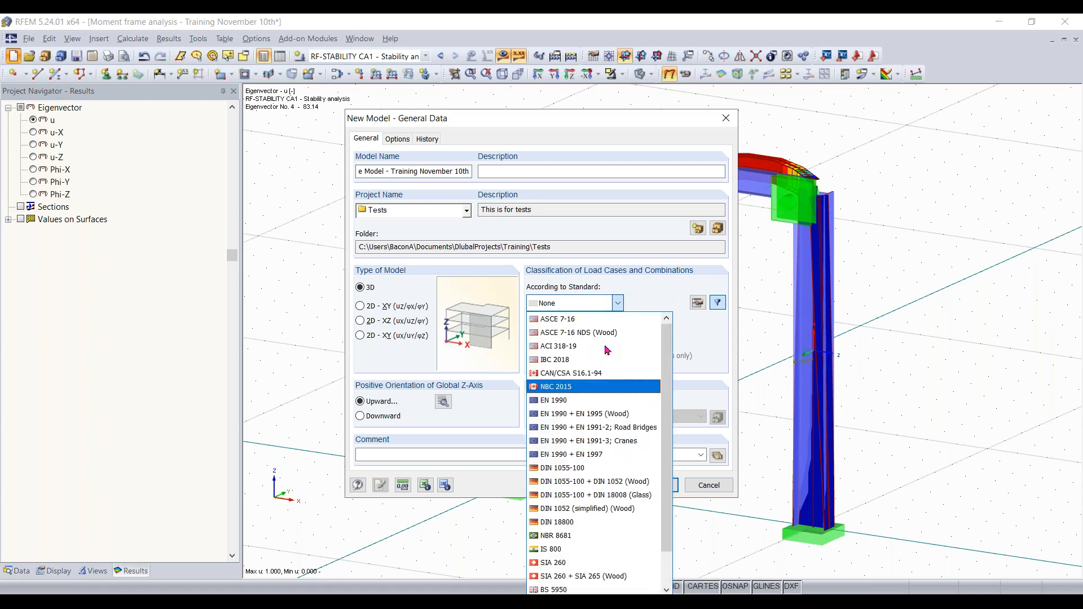
{"action": "left_click", "coordinate": [576, 320]}
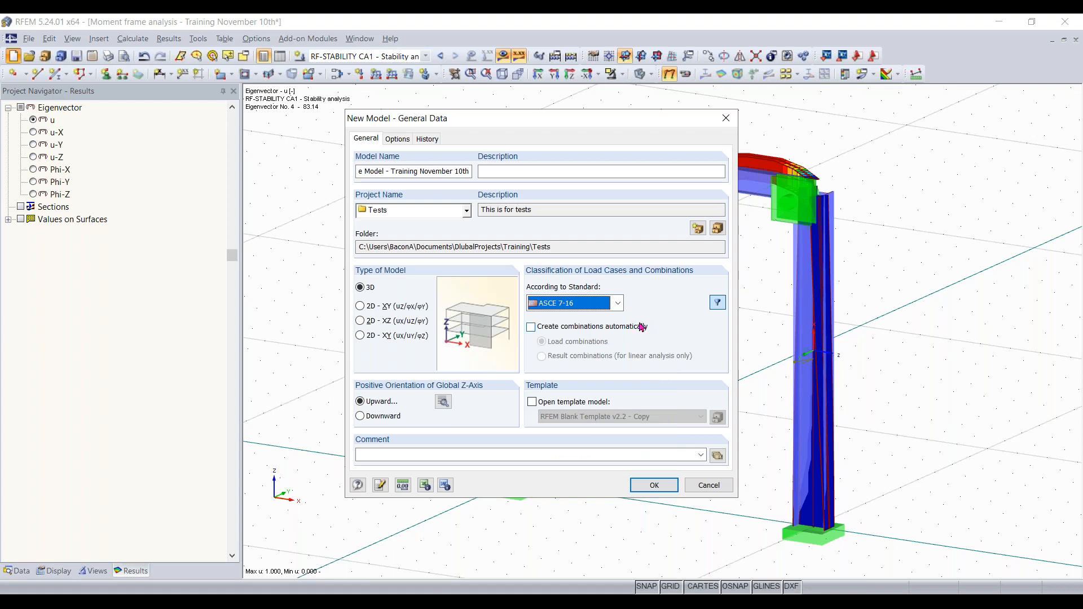
{"action": "left_click", "coordinate": [571, 328]}
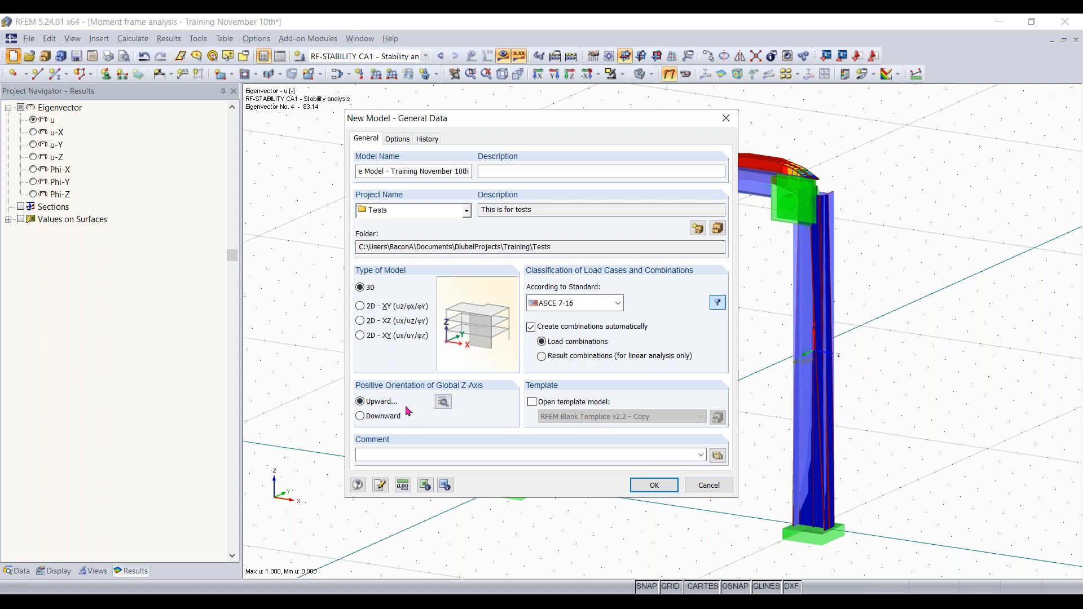
Orient the local z-axis downward and create the new model.
{"action": "left_click", "coordinate": [443, 401]}
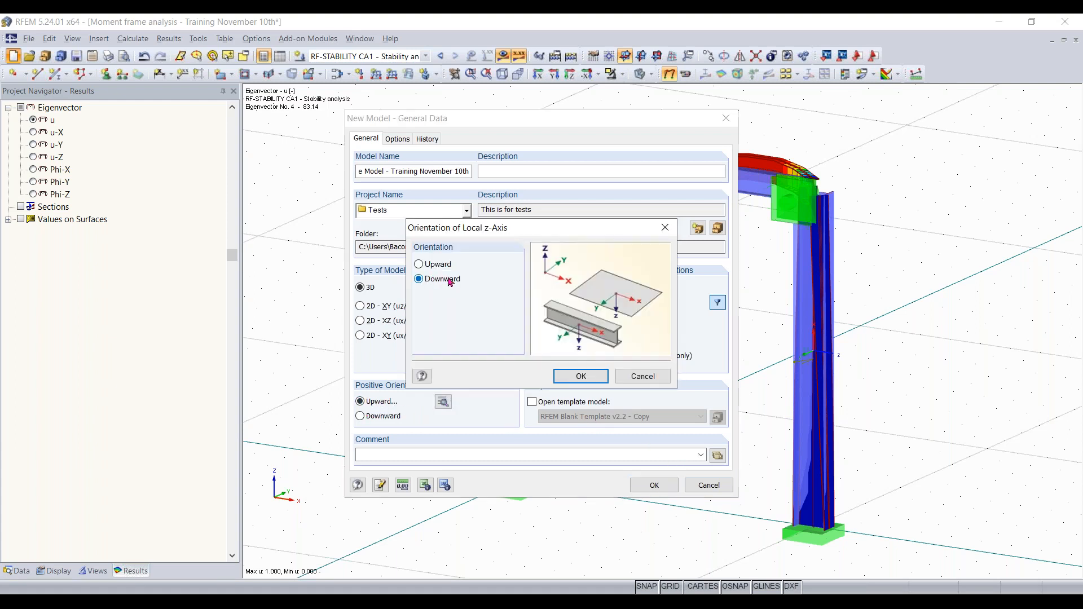
{"action": "left_click", "coordinate": [580, 376]}
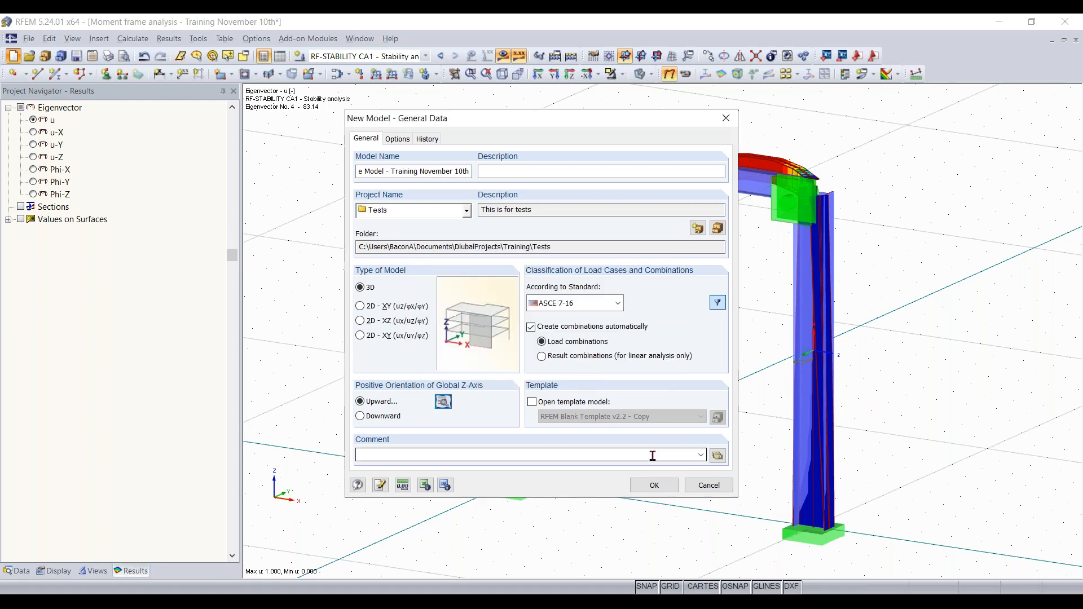
{"action": "left_click", "coordinate": [654, 485]}
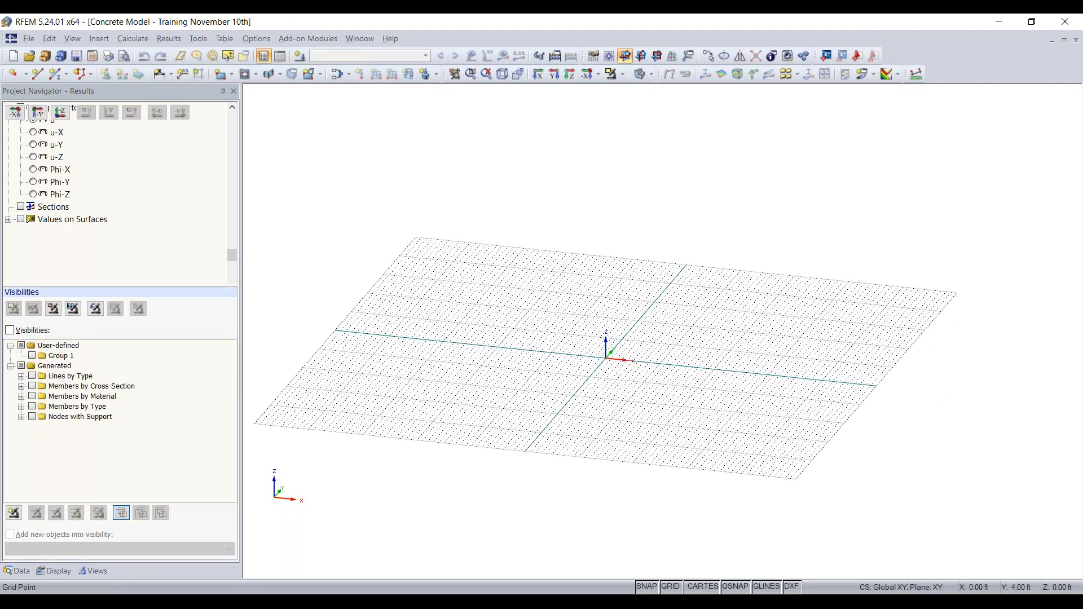
Review the units and decimal places for the model, loads and results, including the saved unit profiles, without changing anything.
{"action": "scroll", "coordinate": [612, 353], "scroll_direction": "up", "scroll_amount": 5}
{"action": "scroll", "coordinate": [613, 352], "scroll_direction": "down", "scroll_amount": 6}
{"action": "scroll", "coordinate": [623, 359], "scroll_direction": "up", "scroll_amount": 3}
{"action": "middle_click_drag", "start_coordinate": [675, 360], "coordinate": [636, 395]}
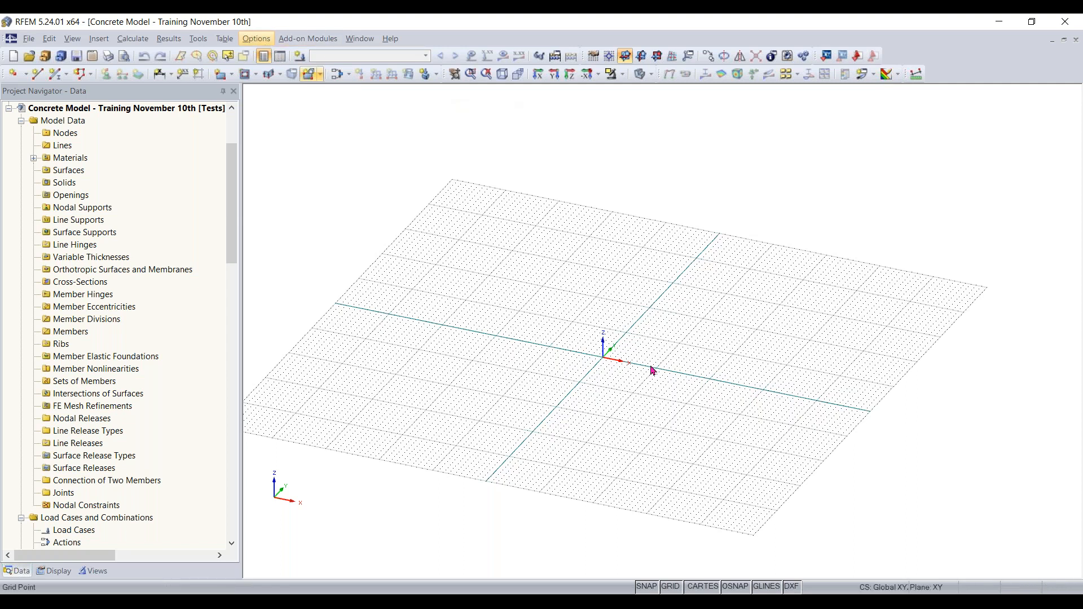
{"action": "left_click", "coordinate": [252, 43]}
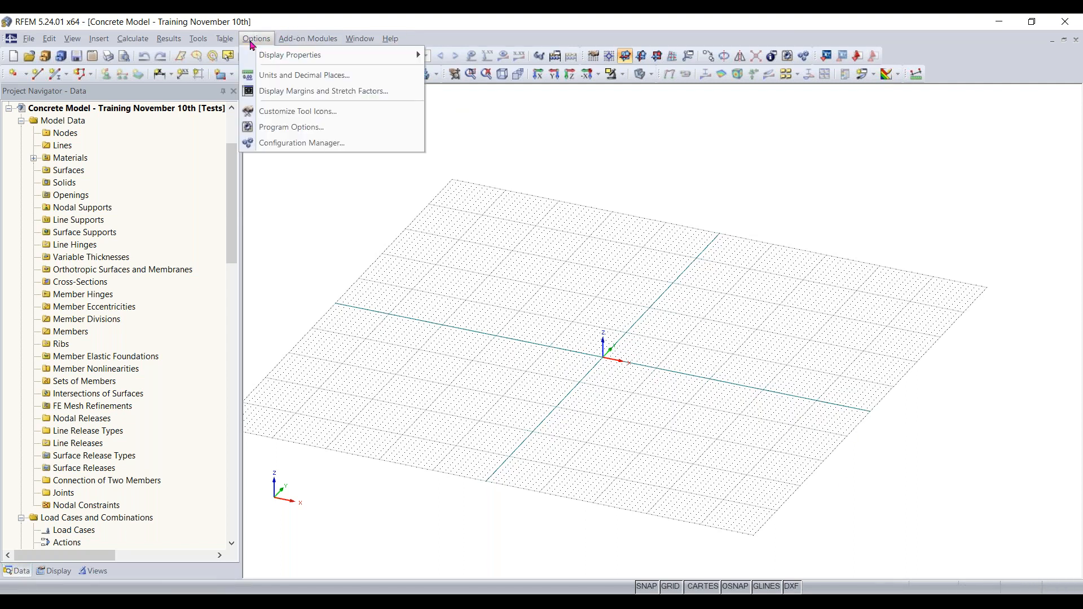
{"action": "left_click", "coordinate": [290, 77]}
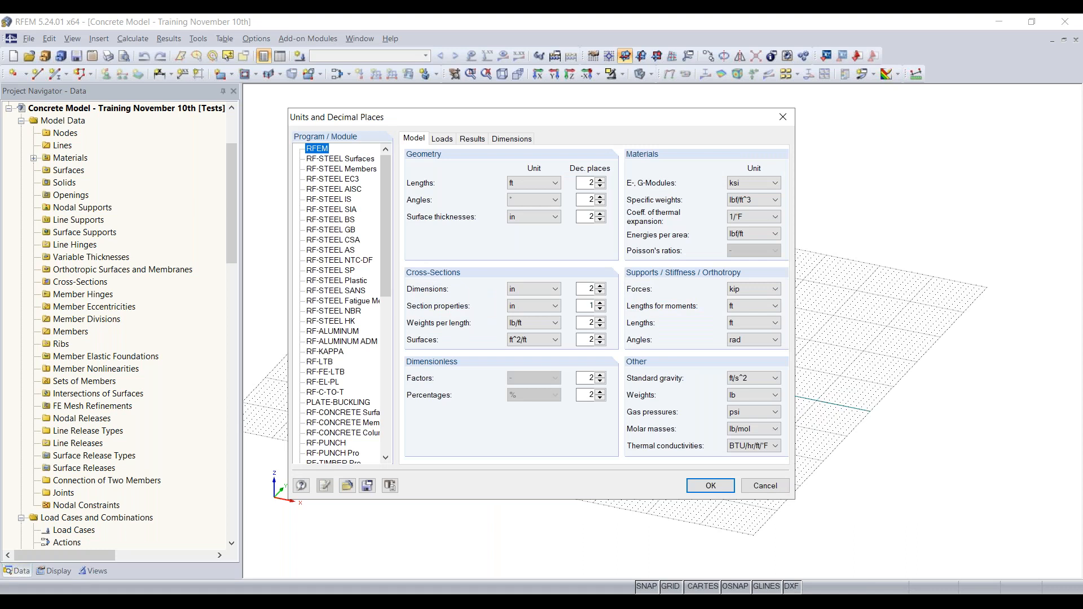
{"action": "left_click", "coordinate": [348, 486]}
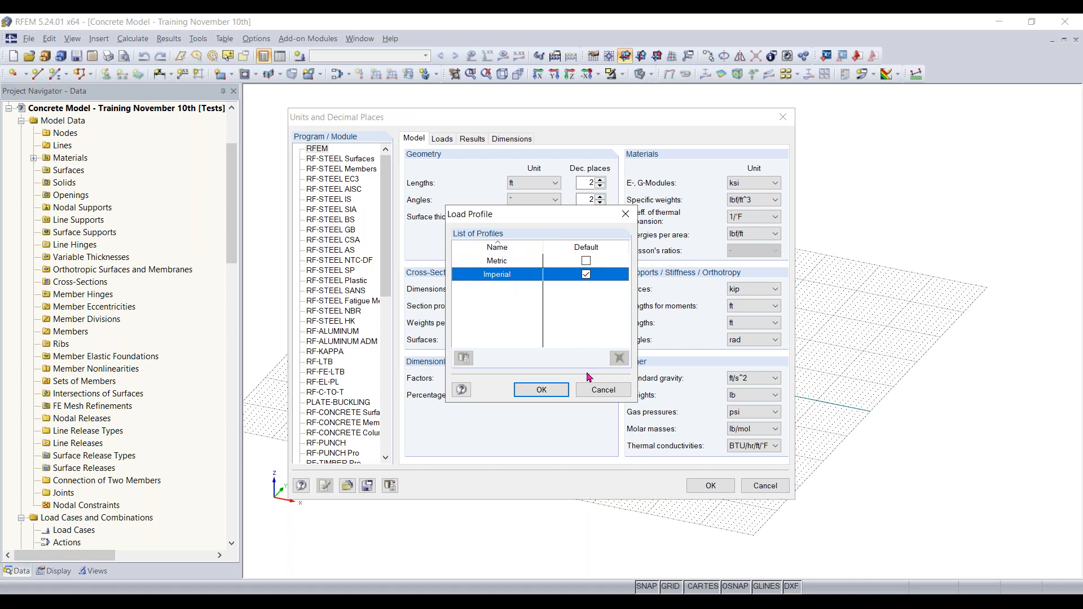
{"action": "left_click", "coordinate": [596, 389]}
{"action": "left_click", "coordinate": [443, 140]}
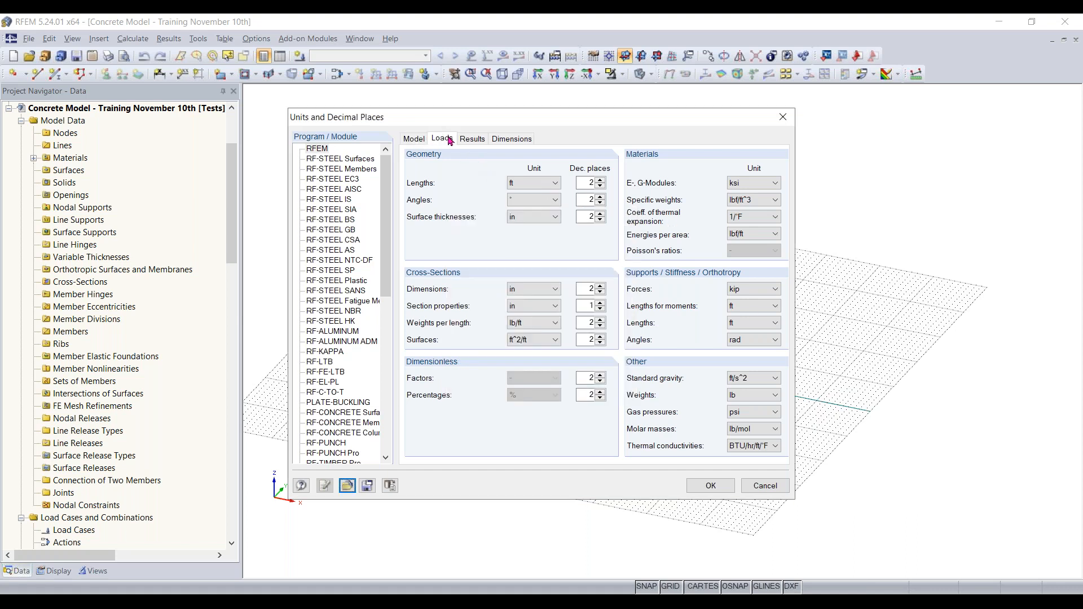
{"action": "left_click", "coordinate": [477, 141]}
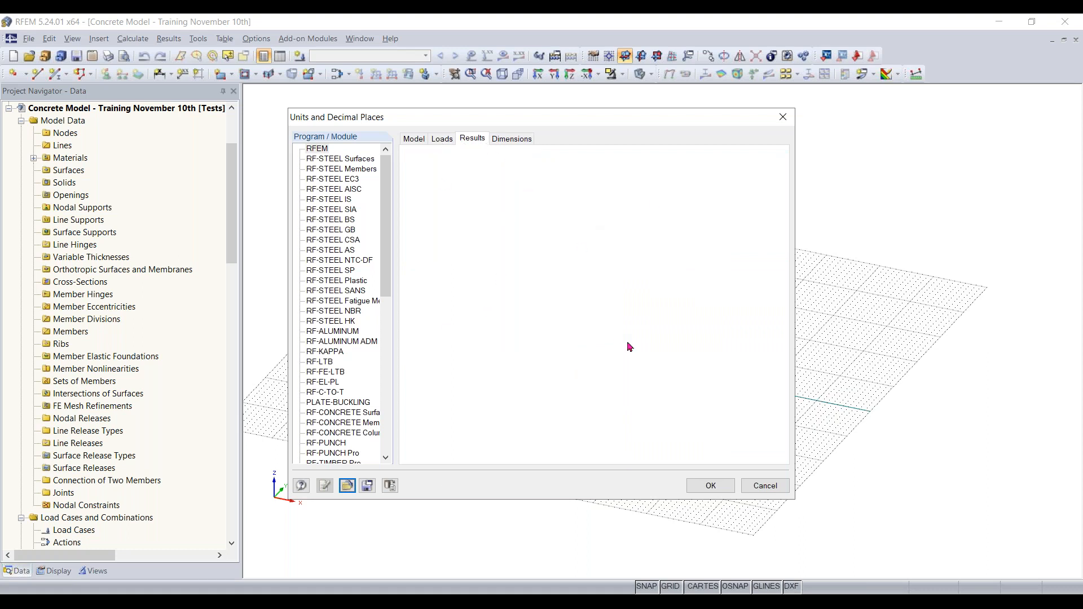
{"action": "left_click", "coordinate": [762, 486]}
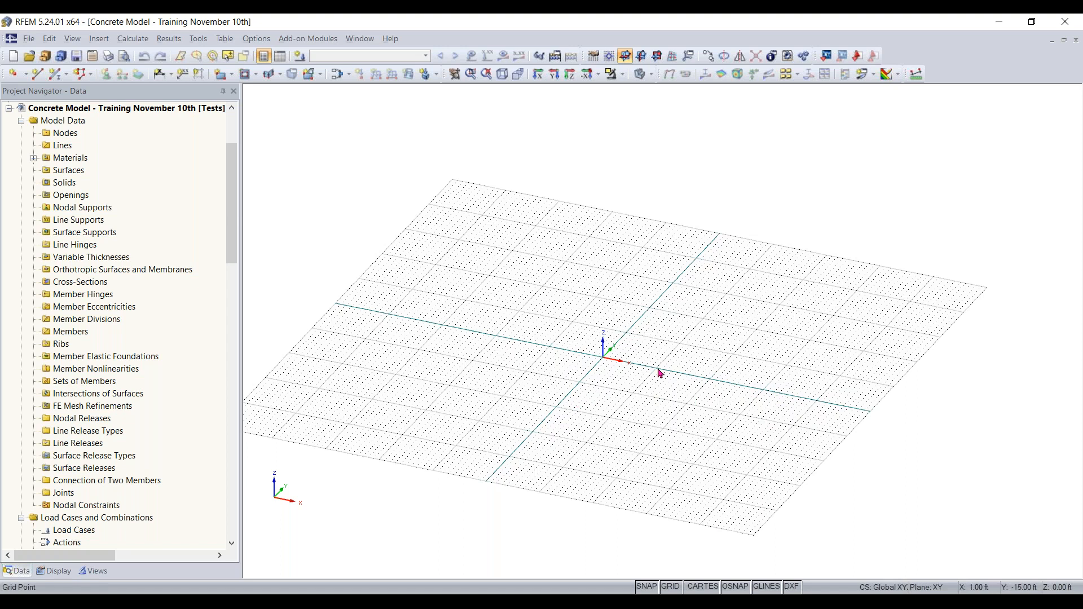
Show the work plane in the reverse Z-direction with the grid origin near the middle of the view.
{"action": "left_click", "coordinate": [596, 75]}
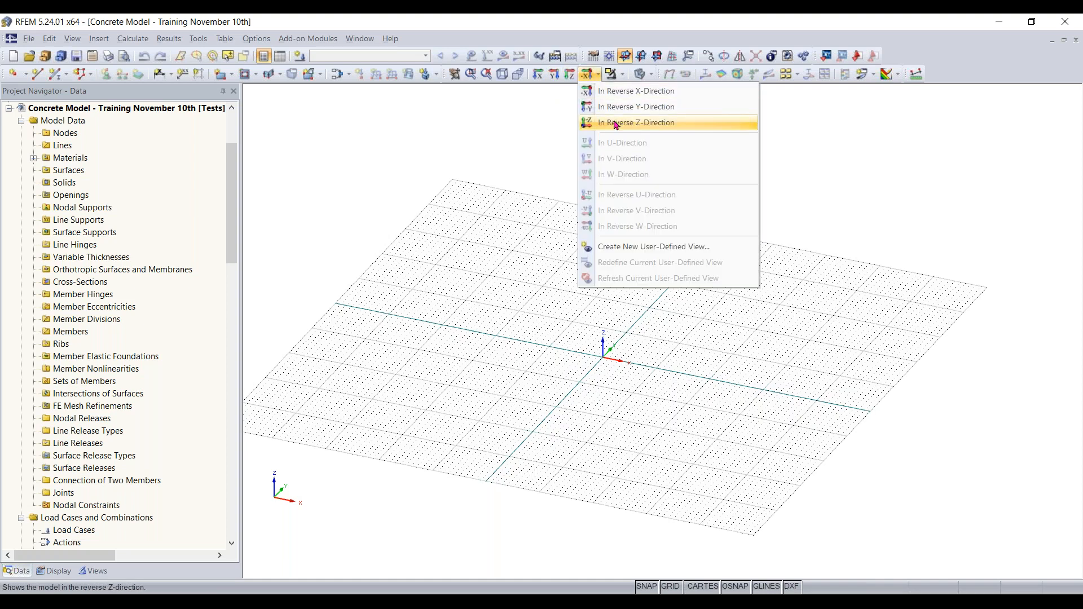
{"action": "left_click", "coordinate": [616, 123]}
{"action": "scroll", "coordinate": [689, 256], "scroll_direction": "down", "scroll_amount": 2}
{"action": "middle_click_drag", "start_coordinate": [681, 261], "coordinate": [635, 297]}
{"action": "scroll", "coordinate": [635, 298], "scroll_direction": "down", "scroll_amount": 1}
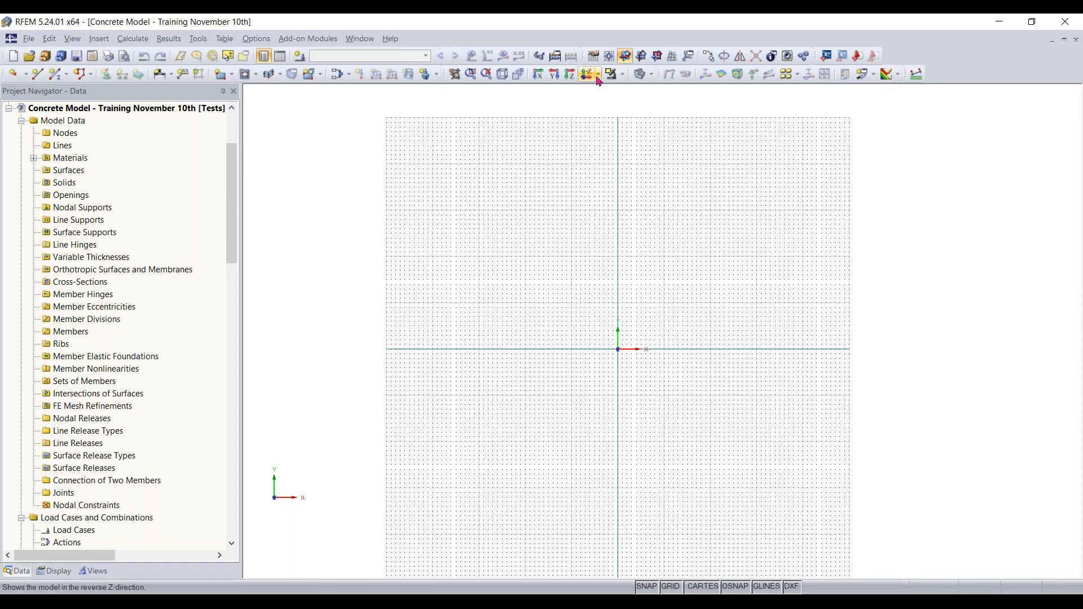
{"action": "scroll", "coordinate": [639, 391], "scroll_direction": "up", "scroll_amount": 1}
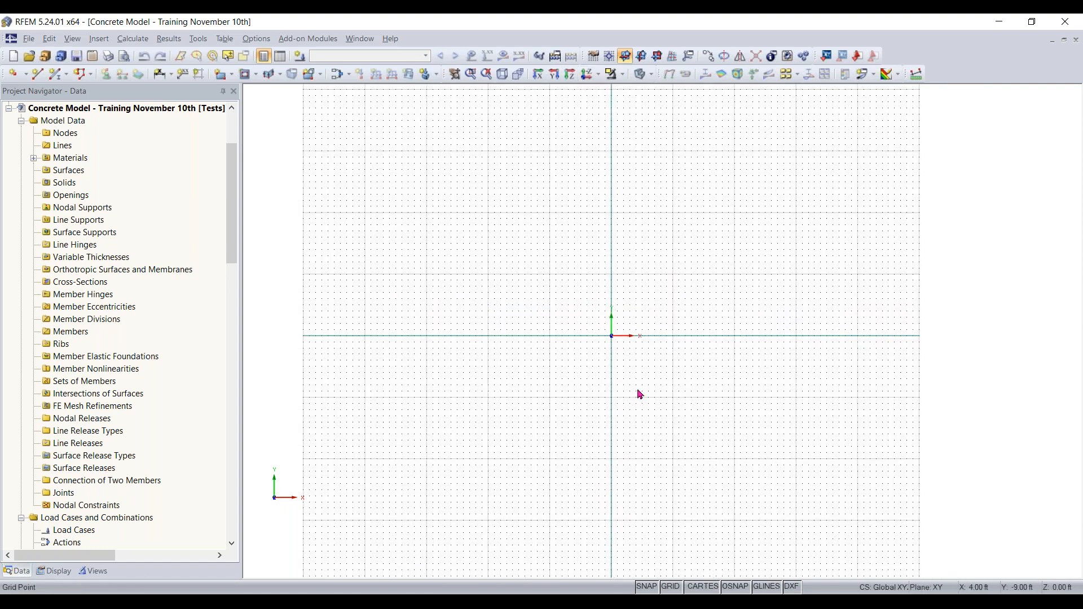
{"action": "middle_click_drag", "start_coordinate": [673, 327], "coordinate": [563, 369]}
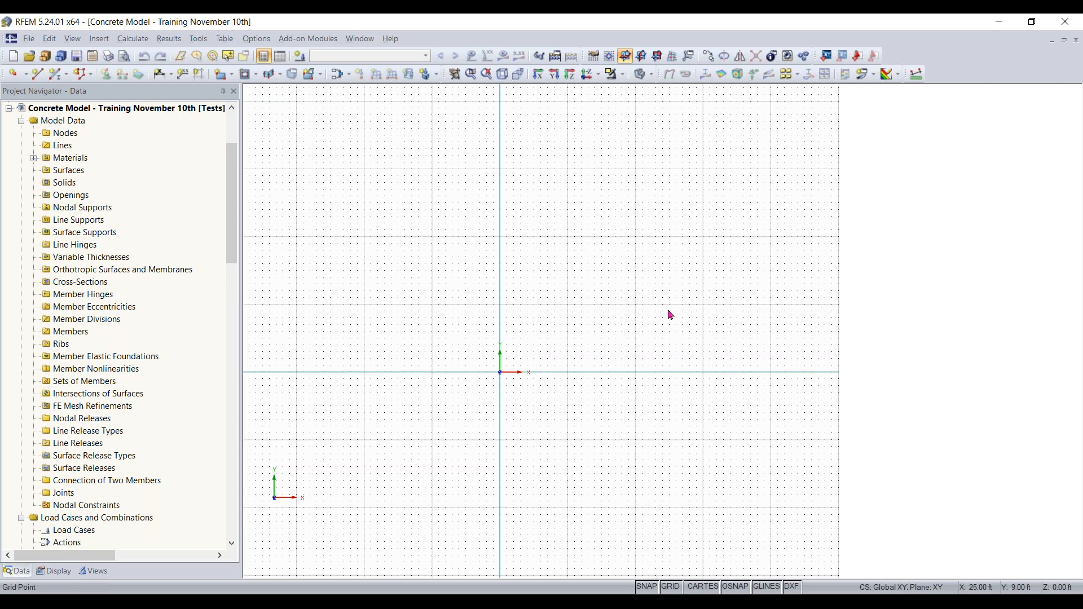
Set the work plane's number of grid points to adapt dynamically to the size of the model.
{"action": "left_click", "coordinate": [593, 59]}
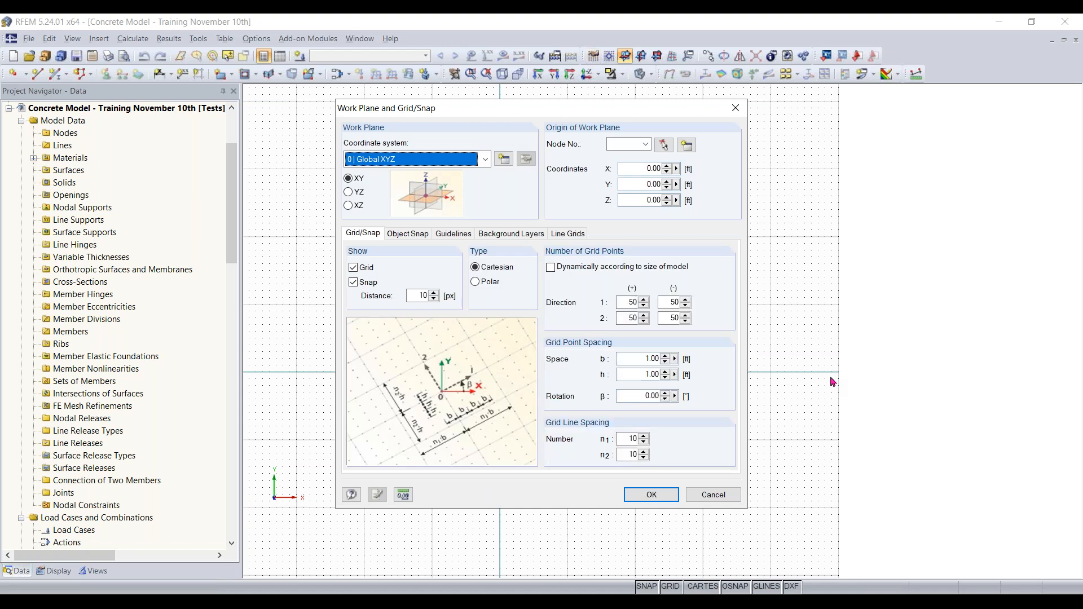
{"action": "left_click", "coordinate": [551, 266]}
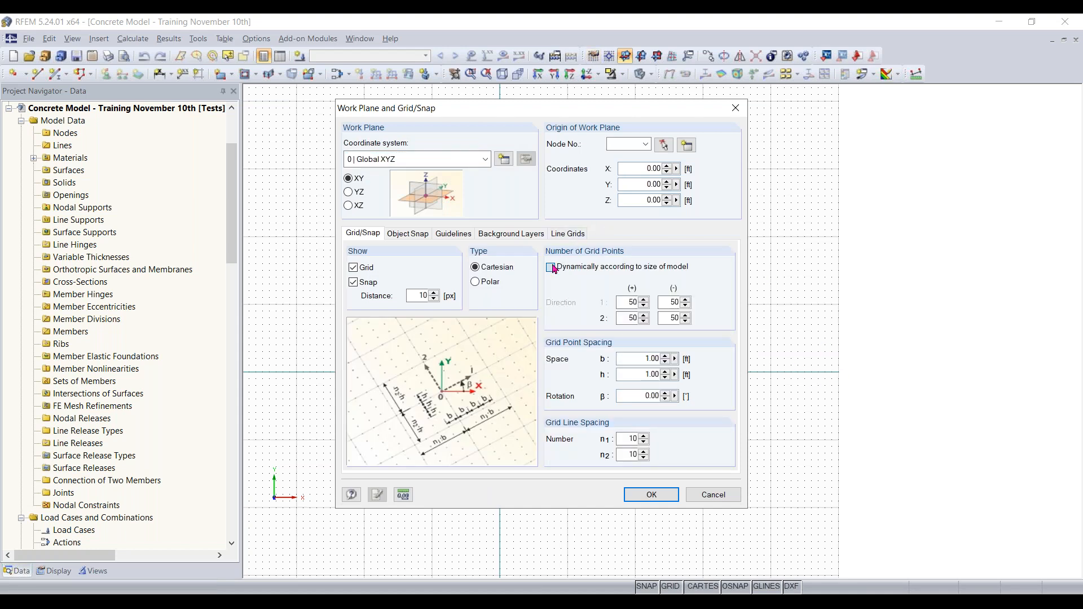
{"action": "left_click", "coordinate": [648, 495]}
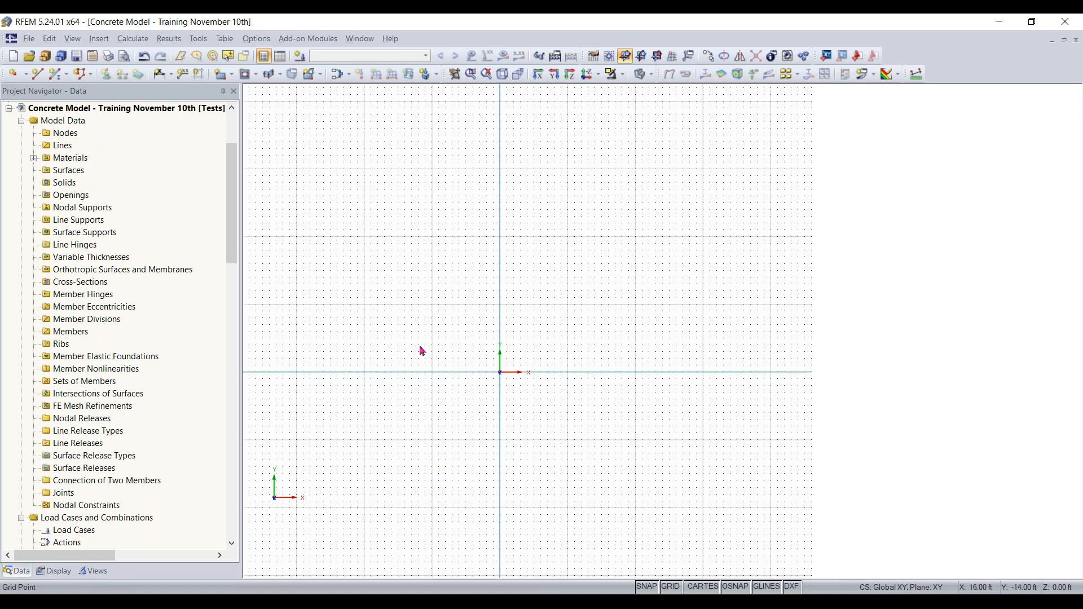
Start a new rectangular surface and filter the material library to concrete materials of the ACI standard group.
{"action": "left_click", "coordinate": [222, 75]}
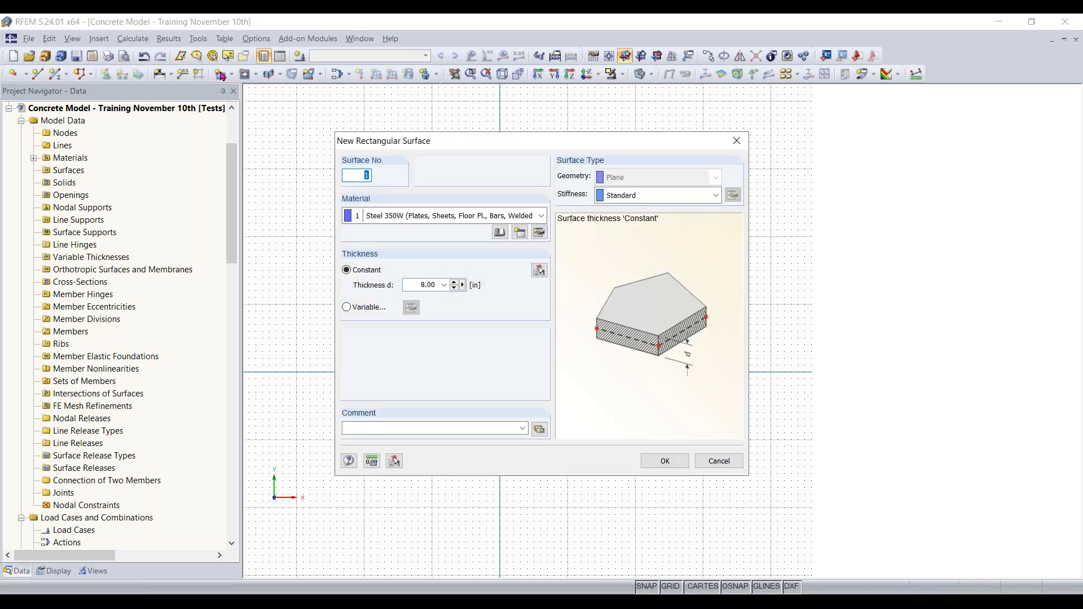
{"action": "left_click", "coordinate": [435, 216]}
{"action": "left_click", "coordinate": [435, 215]}
{"action": "left_click", "coordinate": [499, 233]}
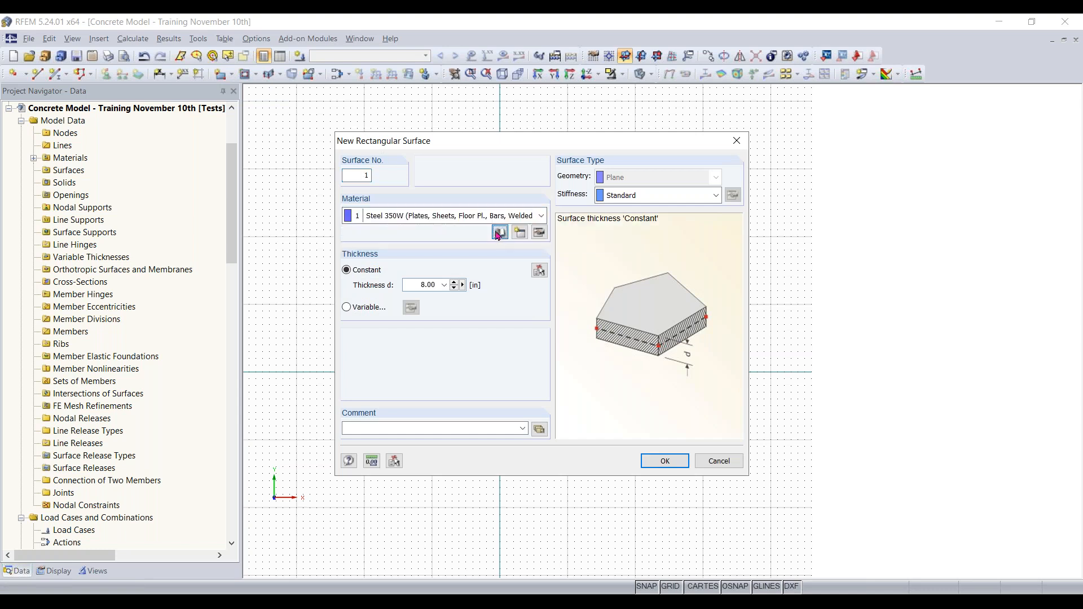
{"action": "left_click", "coordinate": [499, 233]}
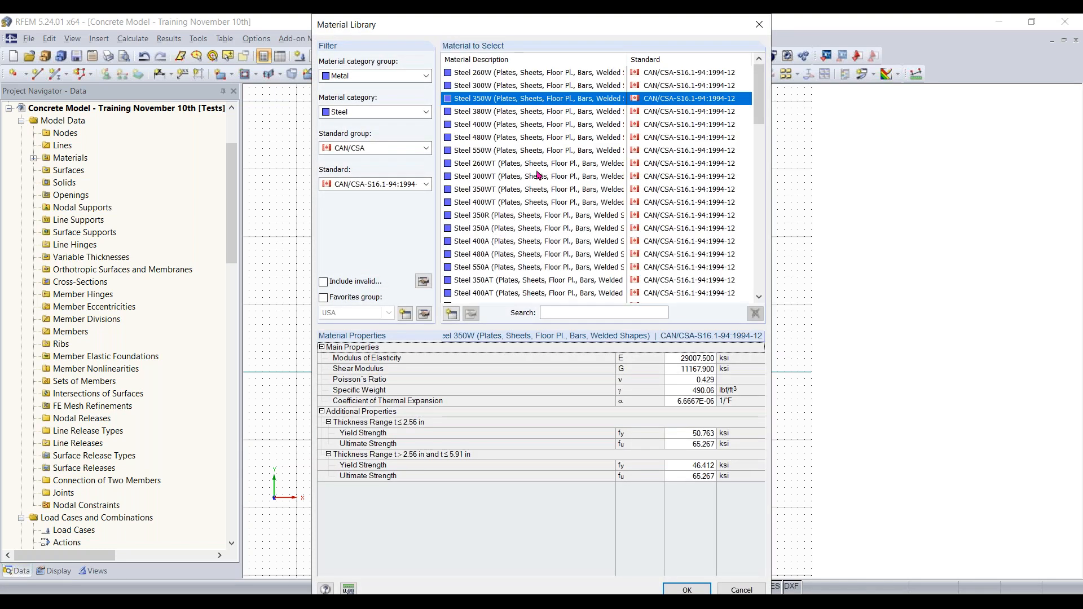
{"action": "left_click", "coordinate": [362, 76]}
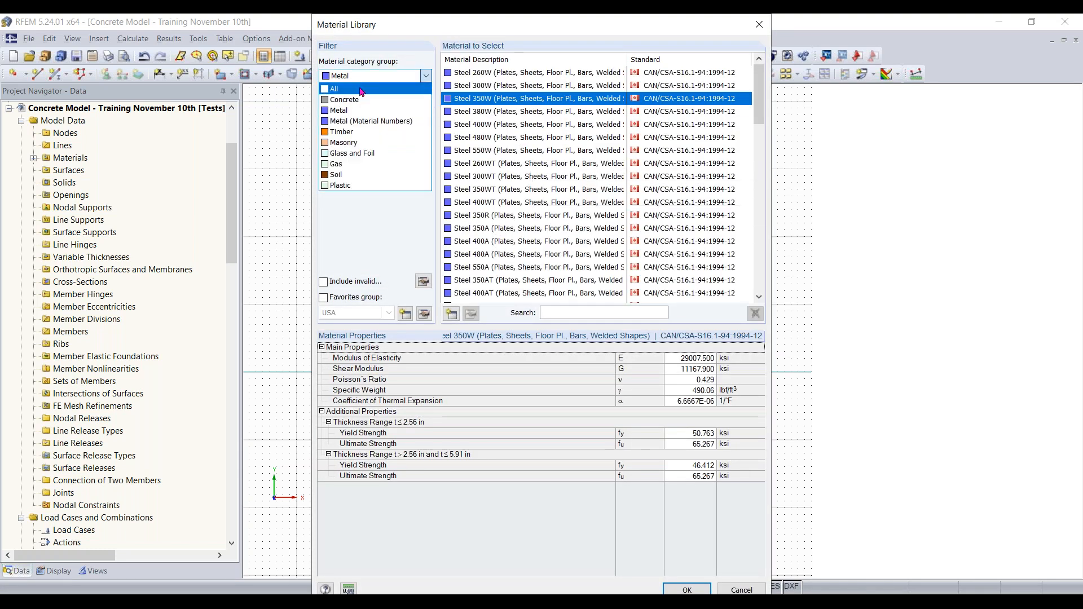
{"action": "left_click", "coordinate": [355, 88]}
{"action": "left_click", "coordinate": [367, 113]}
{"action": "left_click", "coordinate": [367, 135]}
{"action": "left_click", "coordinate": [369, 147]}
{"action": "left_click", "coordinate": [366, 172]}
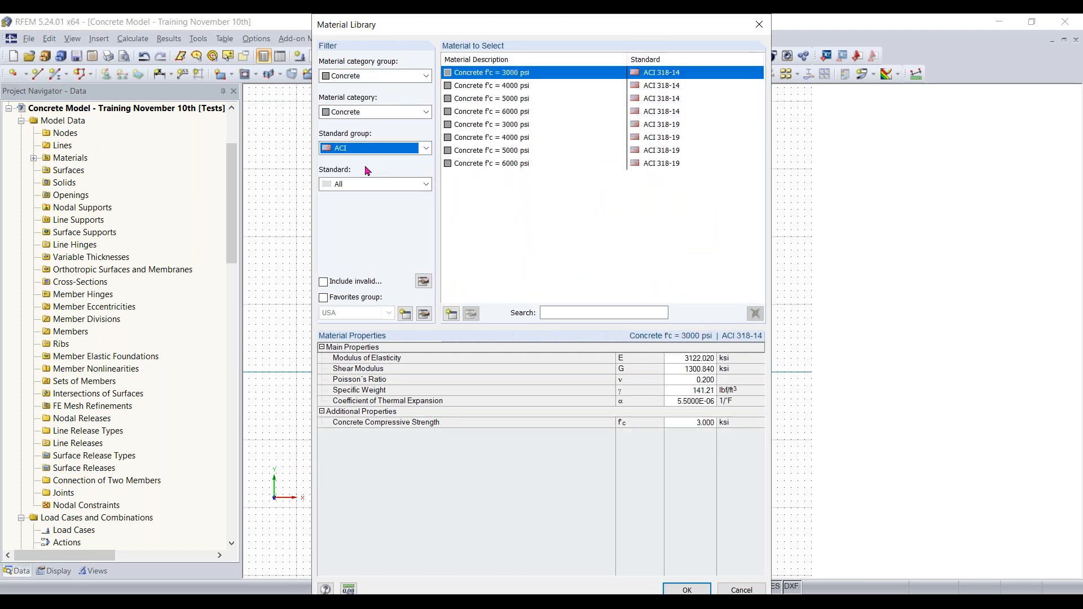
Limit the library to ACI 318-19 and assign Concrete f'c = 4000 psi to the surface.
{"action": "left_click", "coordinate": [425, 184]}
{"action": "left_click", "coordinate": [360, 218]}
{"action": "left_click", "coordinate": [524, 86]}
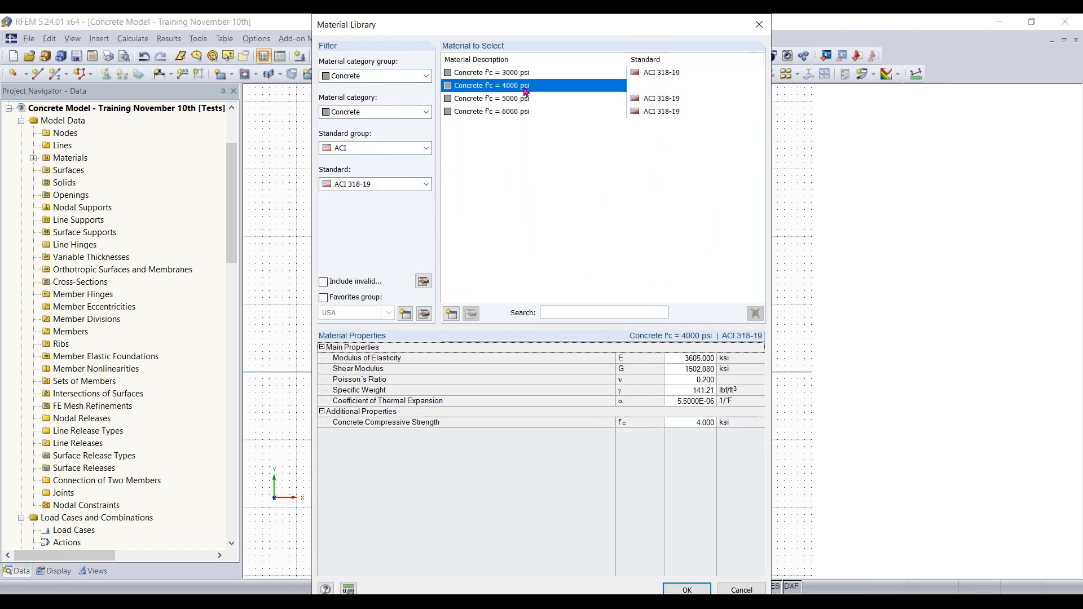
{"action": "left_click", "coordinate": [685, 588]}
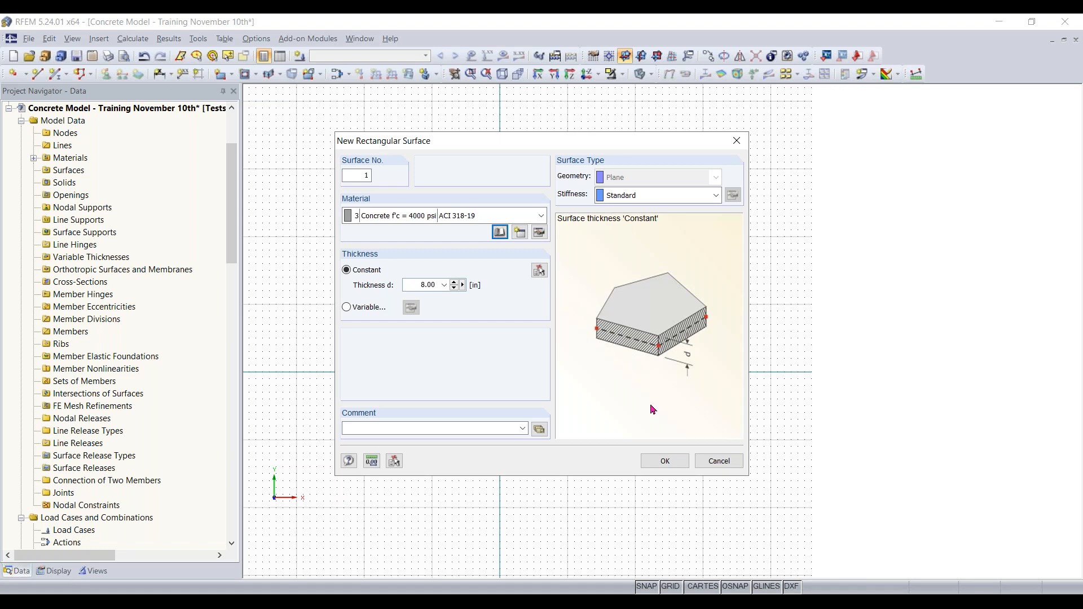
Draw the rectangular slab with 8 in constant thickness from the origin to X 46 ft, Y 40 ft.
{"action": "left_click", "coordinate": [663, 461]}
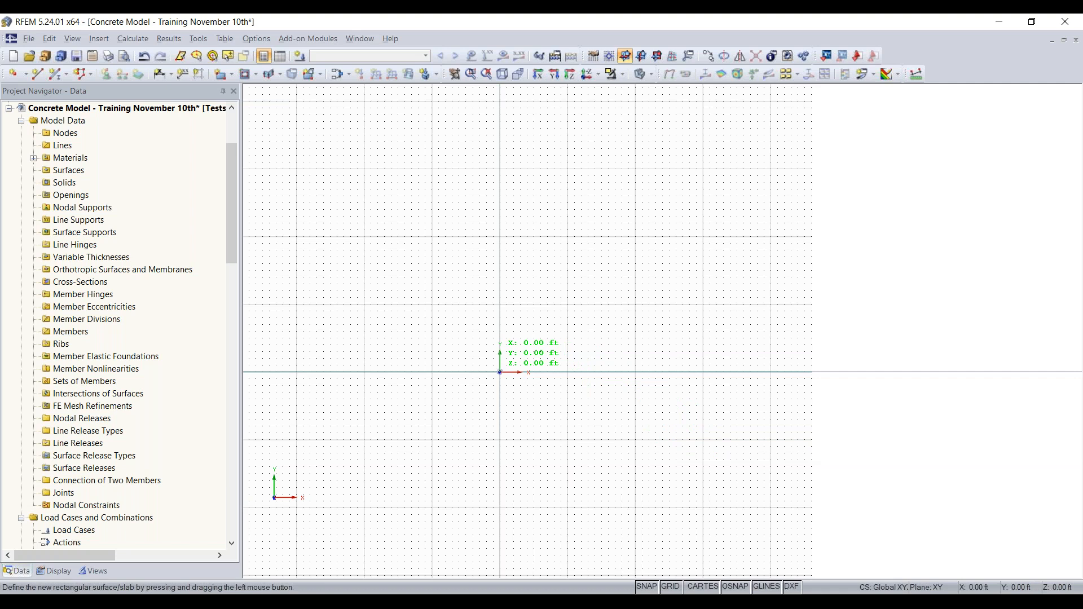
{"action": "left_click", "coordinate": [500, 372]}
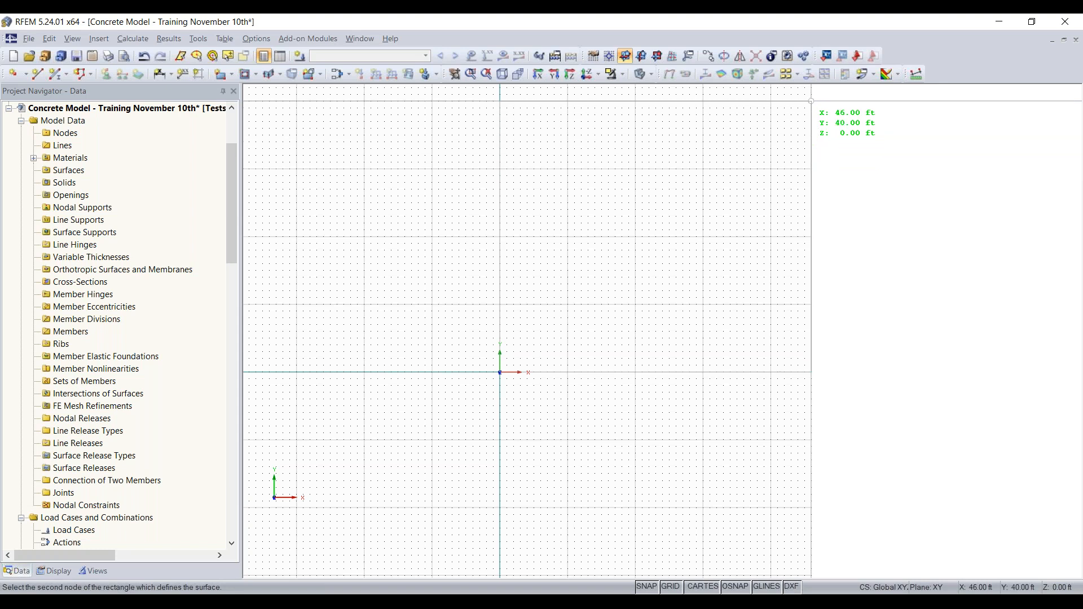
{"action": "left_click", "coordinate": [811, 101]}
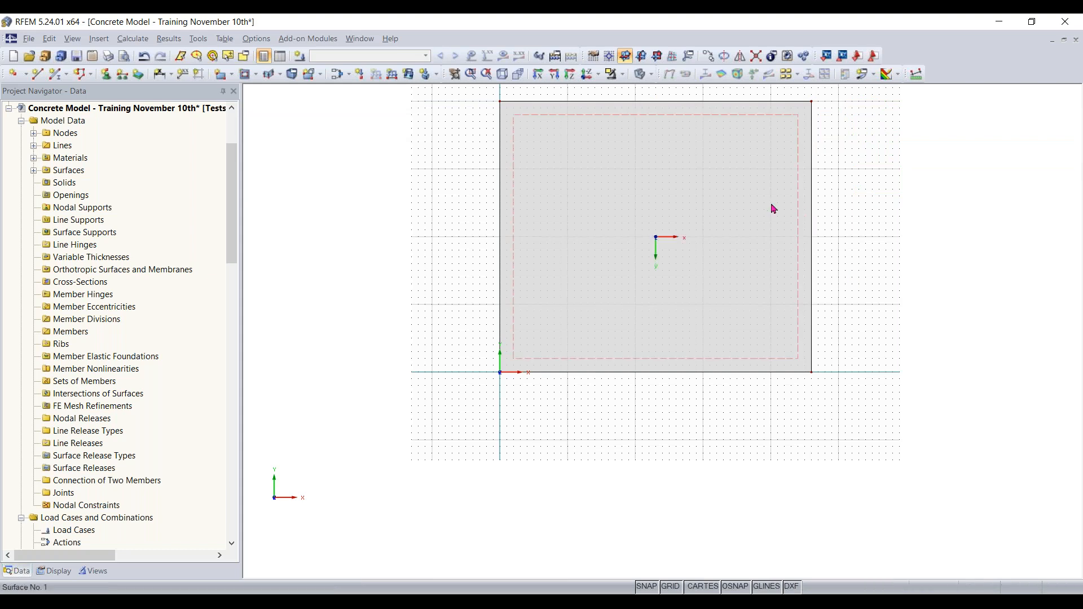
Copy the slab's corner node at the origin once, displaced 2 ft in X and 2 ft in Y.
{"action": "middle_click_drag", "start_coordinate": [570, 468], "coordinate": [535, 436], "text": "ctrl"}
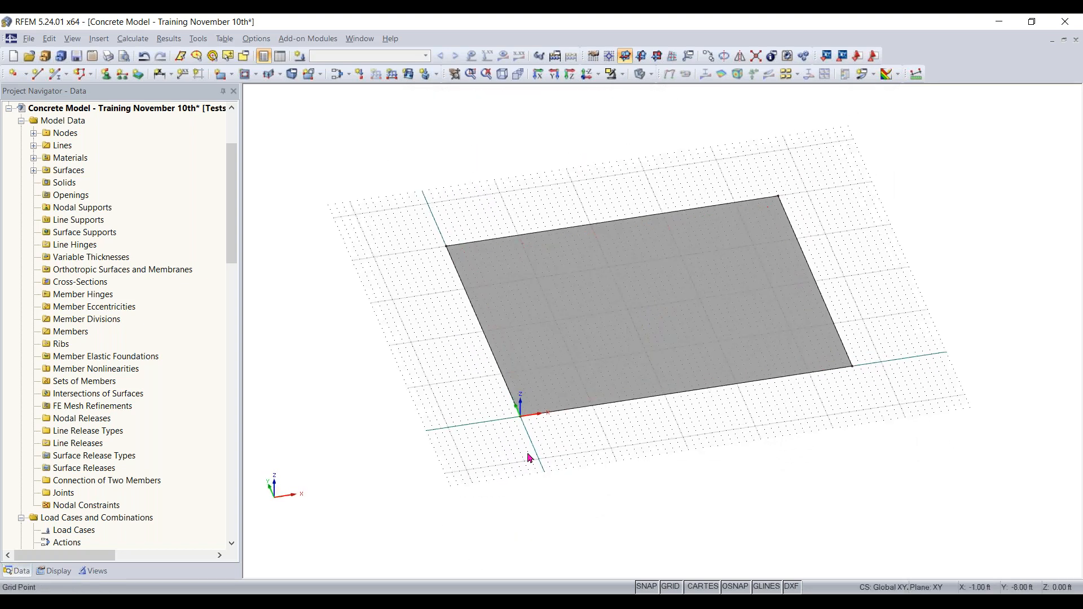
{"action": "scroll", "coordinate": [535, 436], "scroll_direction": "up", "scroll_amount": 3}
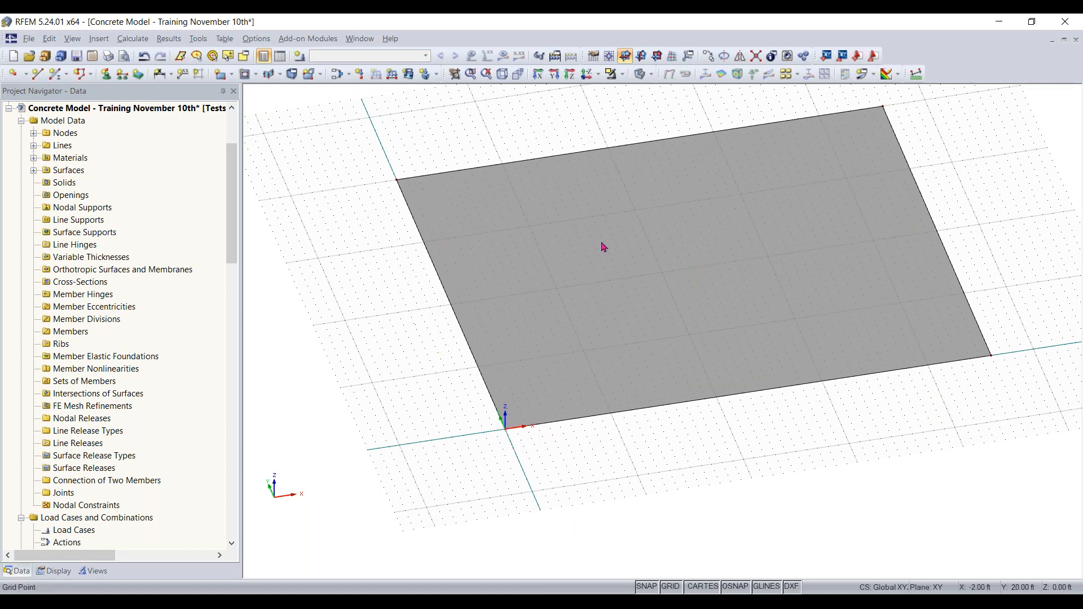
{"action": "right_click", "coordinate": [505, 427]}
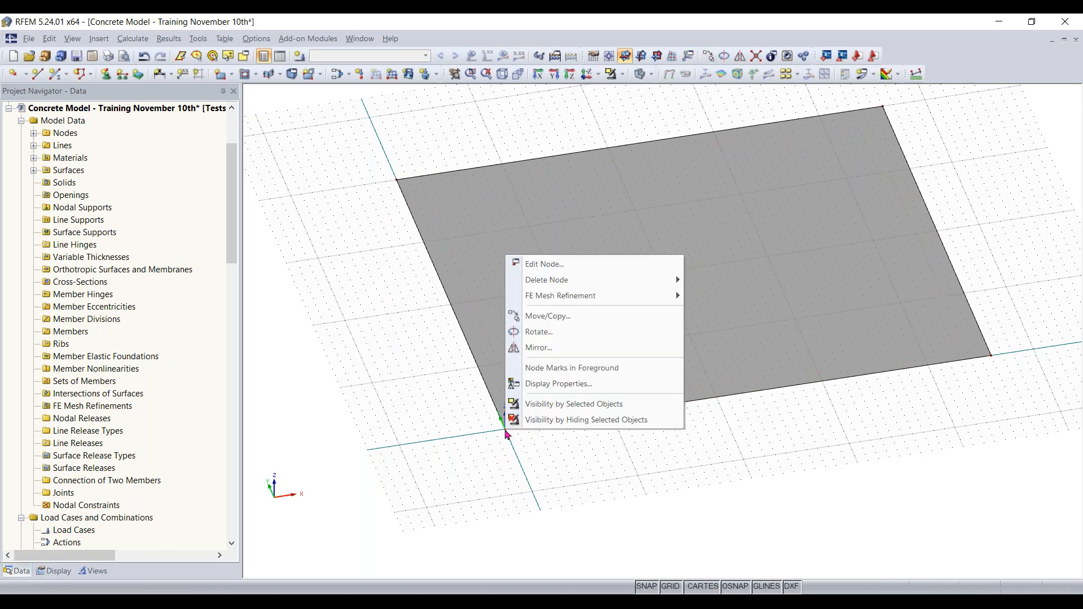
{"action": "left_click", "coordinate": [556, 316]}
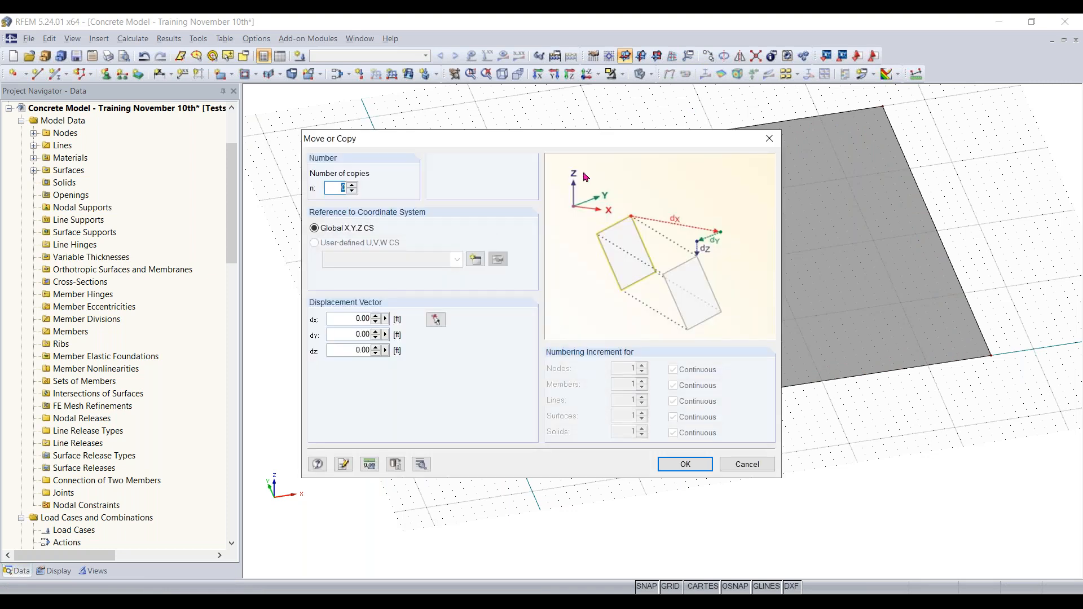
{"action": "left_click", "coordinate": [350, 185]}
{"action": "left_click", "coordinate": [351, 318]}
{"action": "type", "text": "2"}
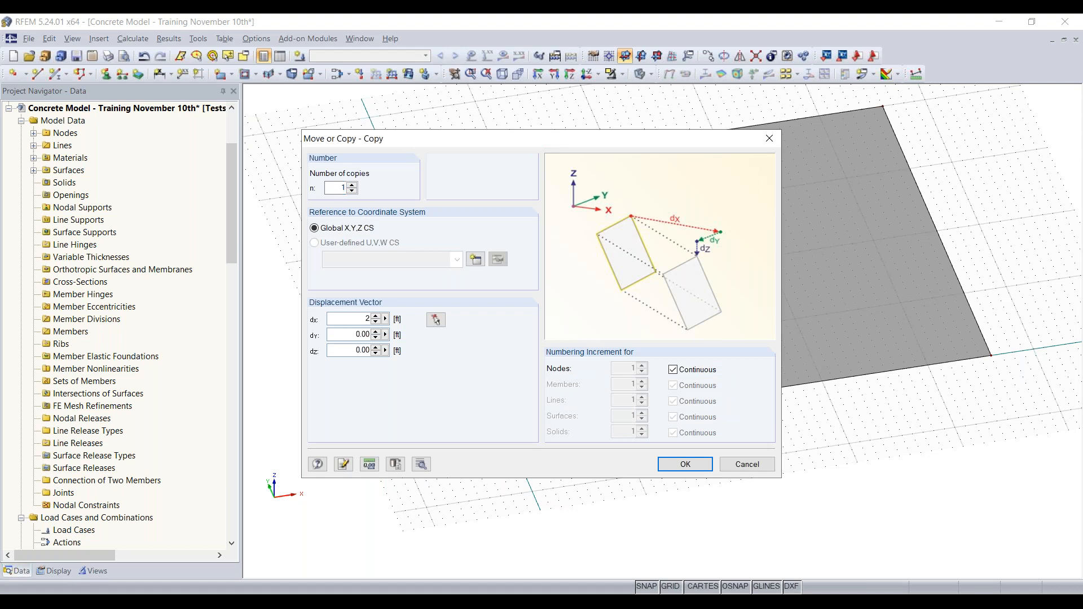
{"action": "left_click", "coordinate": [350, 334]}
{"action": "type", "text": "2"}
{"action": "left_click", "coordinate": [699, 463]}
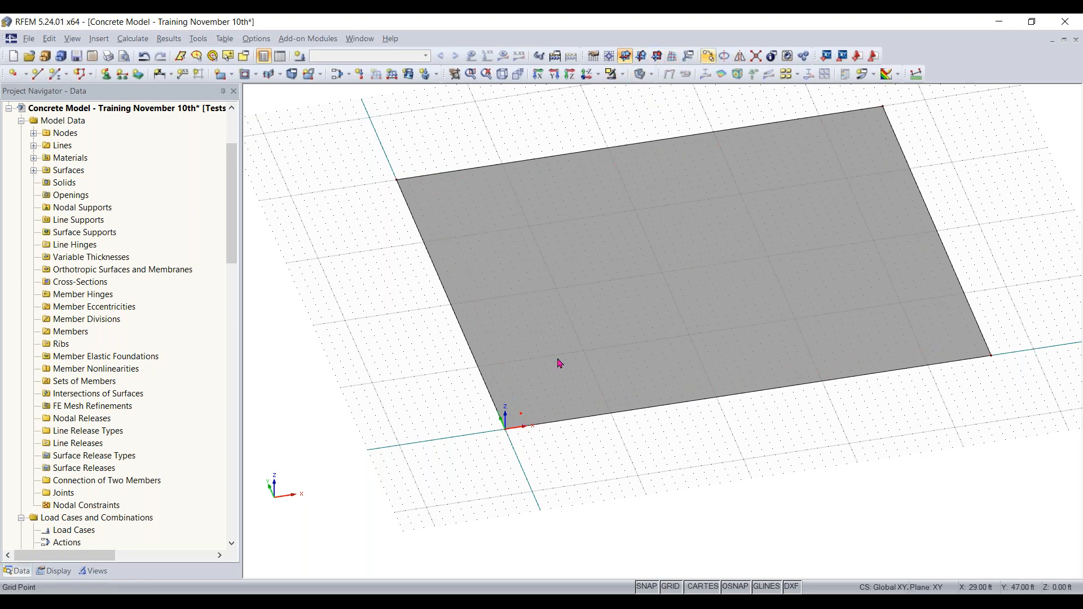
Copy the node at X 2 ft, Y 2 ft twice at 16 ft spacing in the X-direction, with dY 0.
{"action": "right_click", "coordinate": [522, 417]}
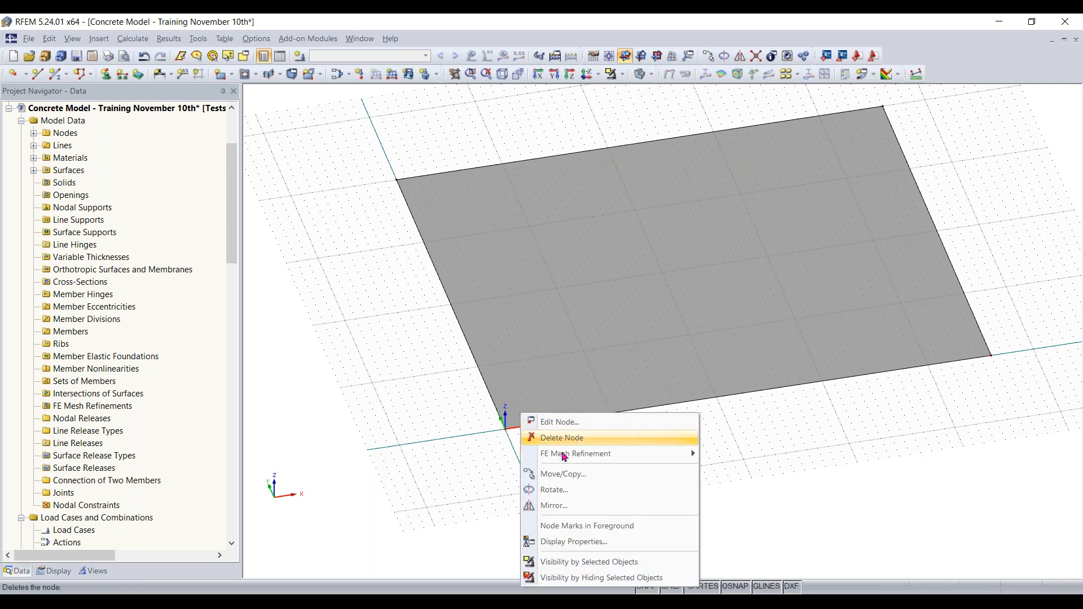
{"action": "left_click", "coordinate": [570, 474]}
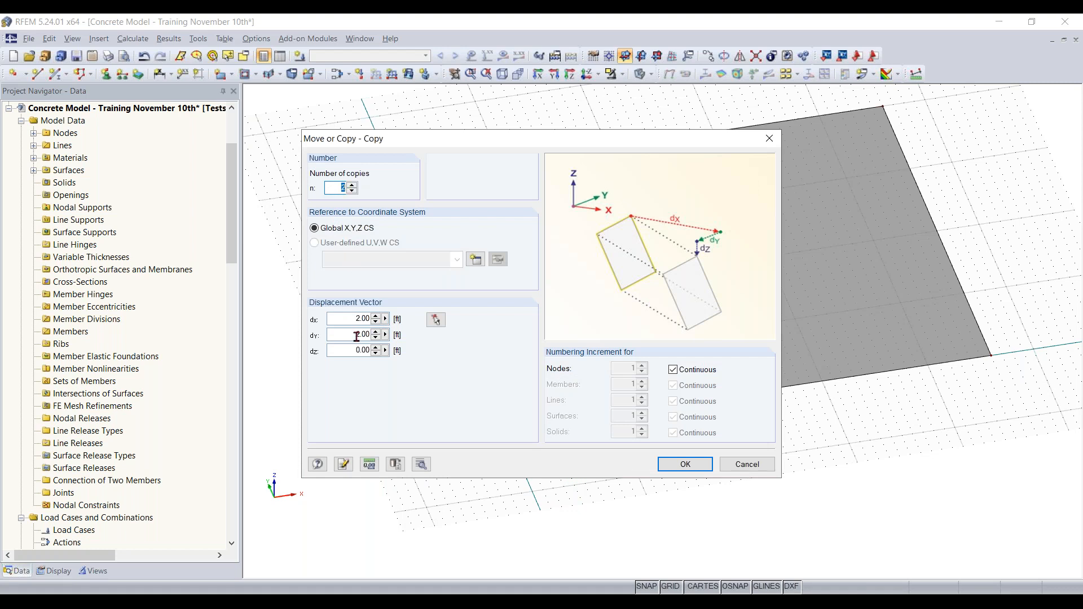
{"action": "left_click_drag", "start_coordinate": [352, 337], "coordinate": [416, 340]}
{"action": "type", "text": "0"}
{"action": "left_click_drag", "start_coordinate": [342, 320], "coordinate": [434, 318]}
{"action": "type", "text": "1"}
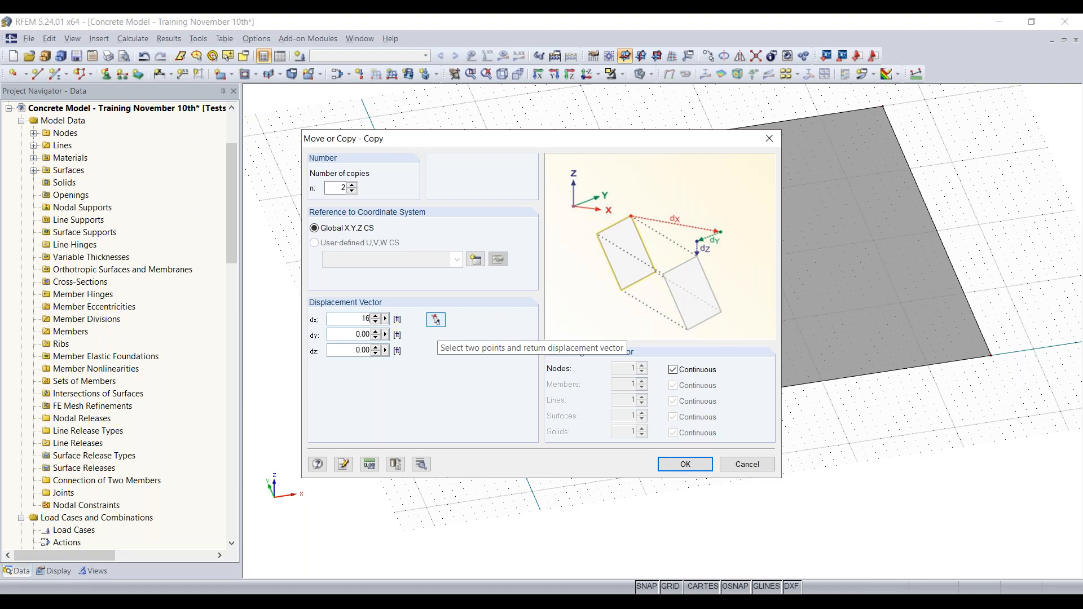
{"action": "type", "text": "6"}
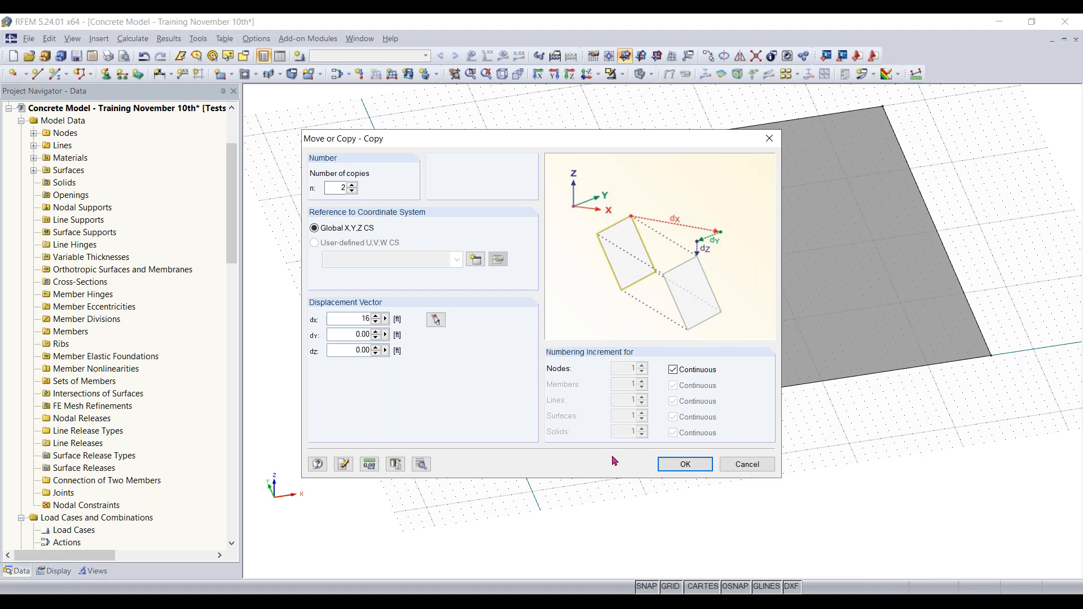
{"action": "left_click", "coordinate": [675, 462]}
{"action": "middle_click_drag", "start_coordinate": [941, 416], "coordinate": [790, 459], "text": "ctrl"}
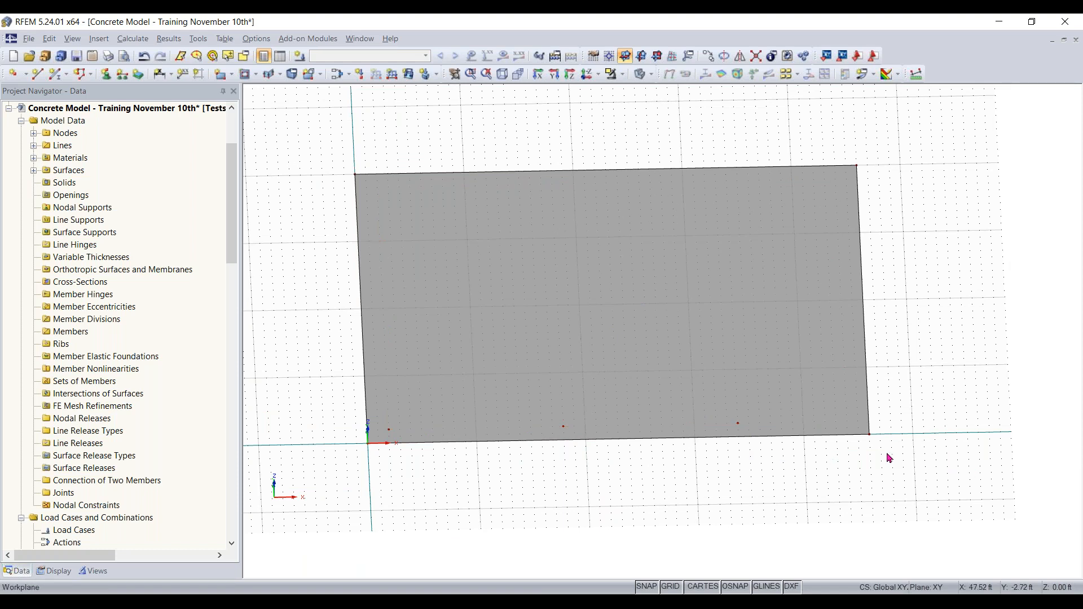
{"action": "right_click", "coordinate": [736, 425]}
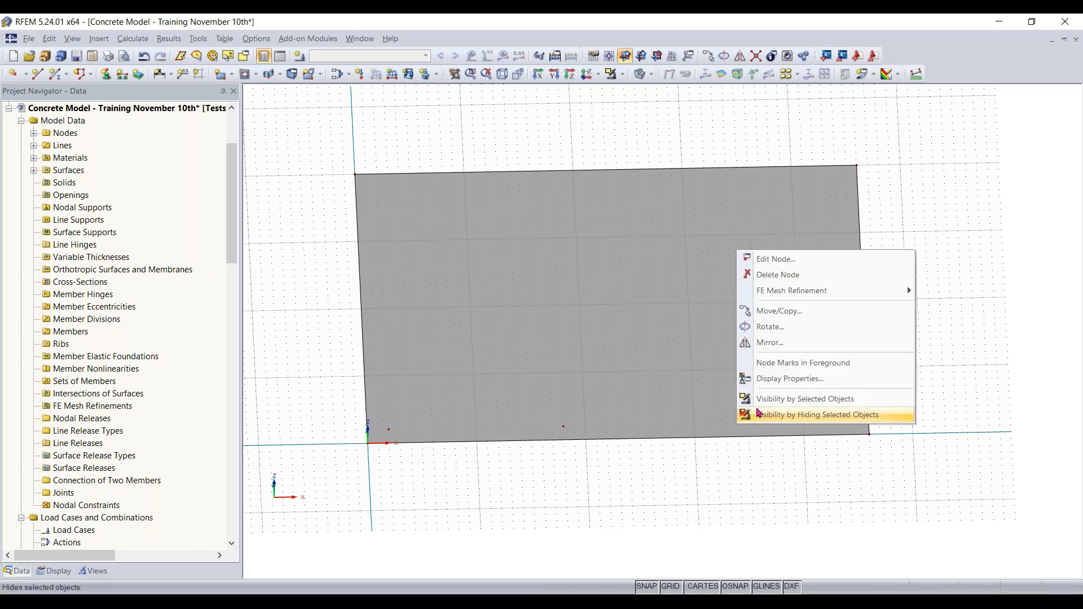
{"action": "left_click", "coordinate": [764, 317]}
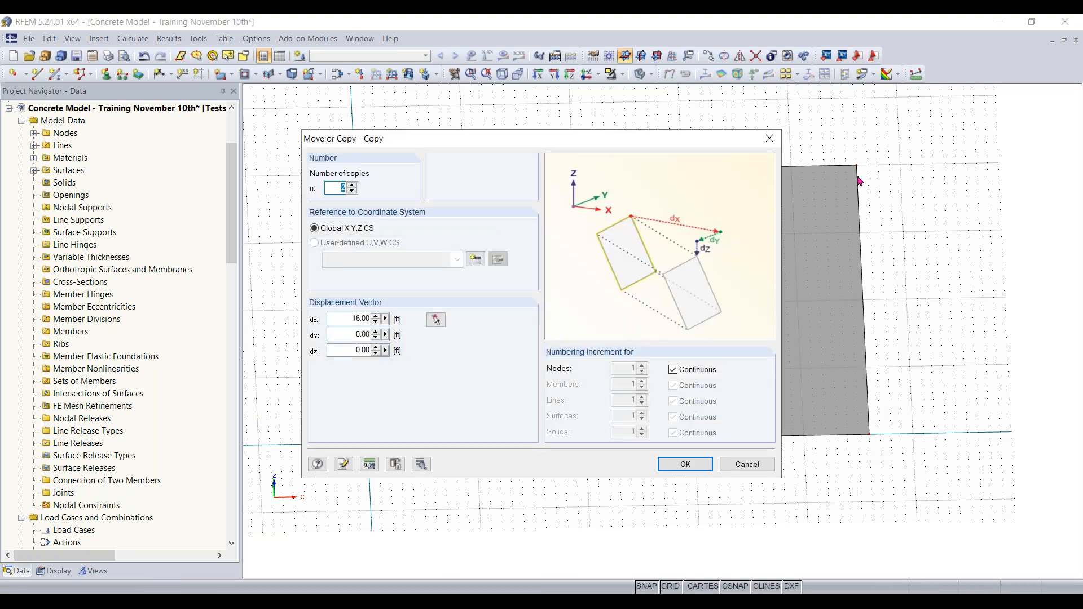
{"action": "left_click", "coordinate": [772, 136]}
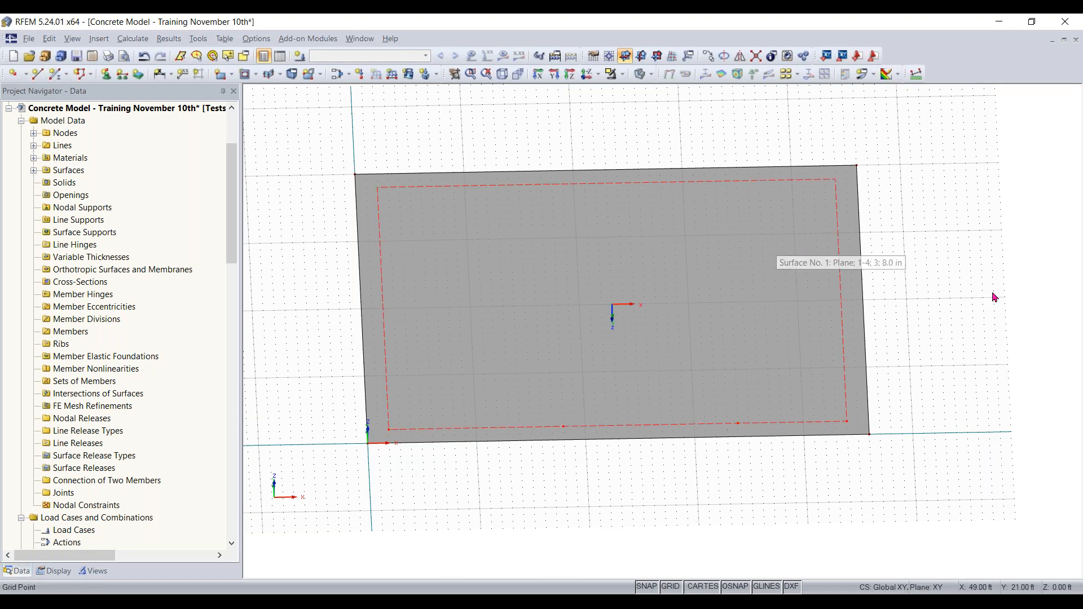
Copy the row of four nodes inside the slab once, displaced 16 ft in Y and 0 ft in X.
{"action": "left_click", "coordinate": [710, 59]}
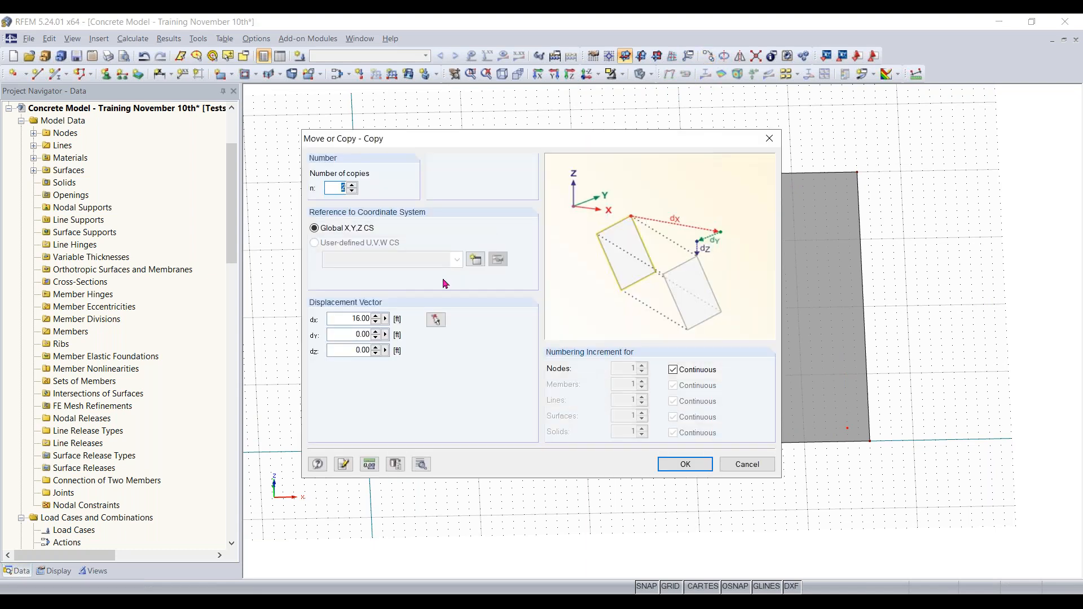
{"action": "left_click", "coordinate": [352, 192]}
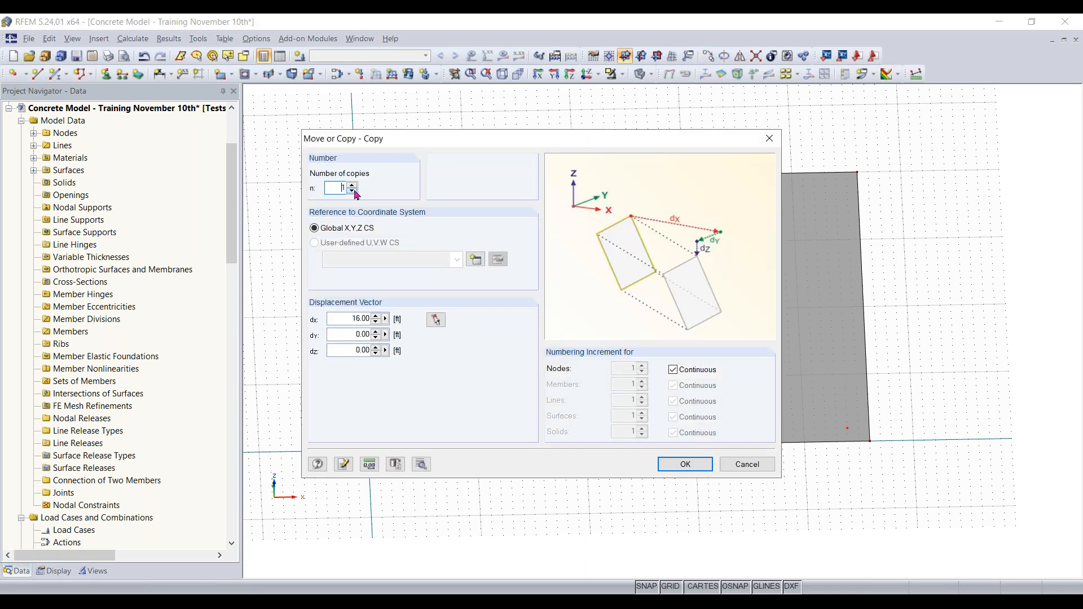
{"action": "double_click", "coordinate": [351, 319]}
{"action": "type", "text": "0"}
{"action": "double_click", "coordinate": [357, 333]}
{"action": "type", "text": "16"}
{"action": "key", "text": "Return"}
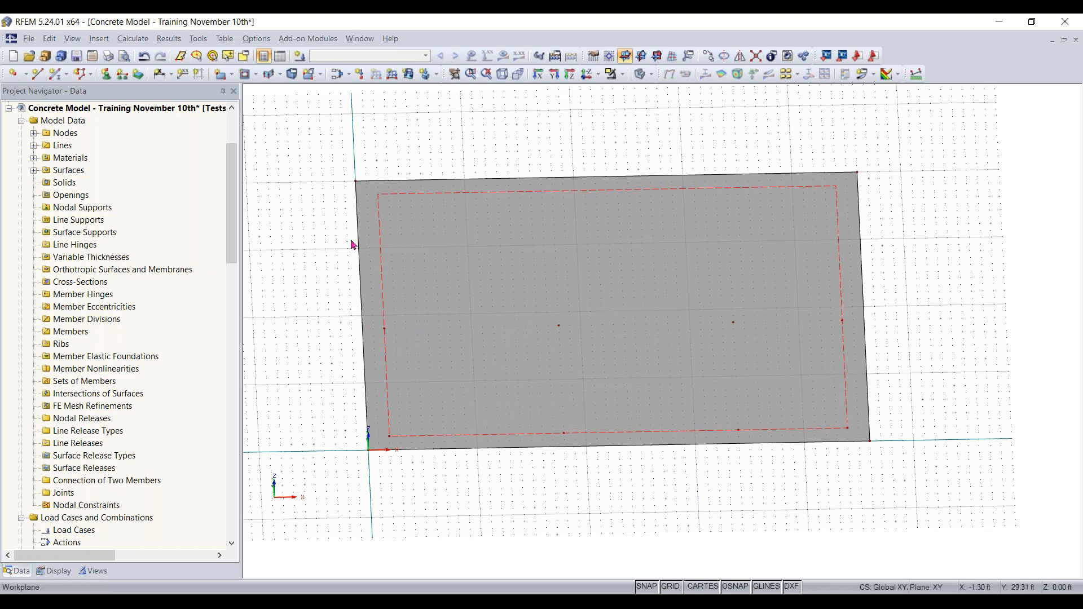
Show the numbering of the model's nodes, lines and surface.
{"action": "right_click", "coordinate": [290, 321]}
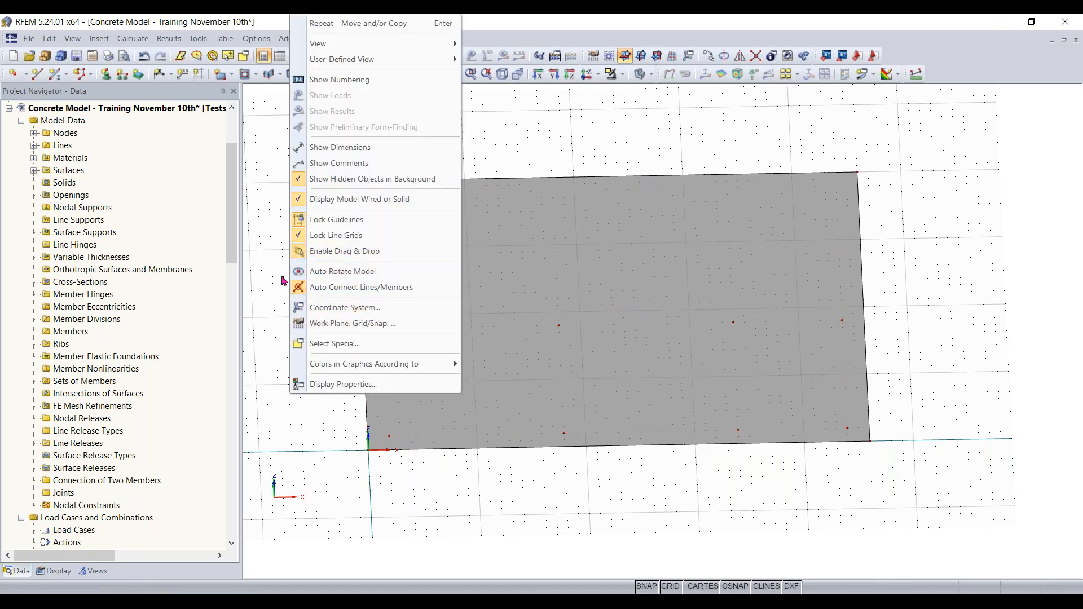
{"action": "left_click", "coordinate": [341, 80]}
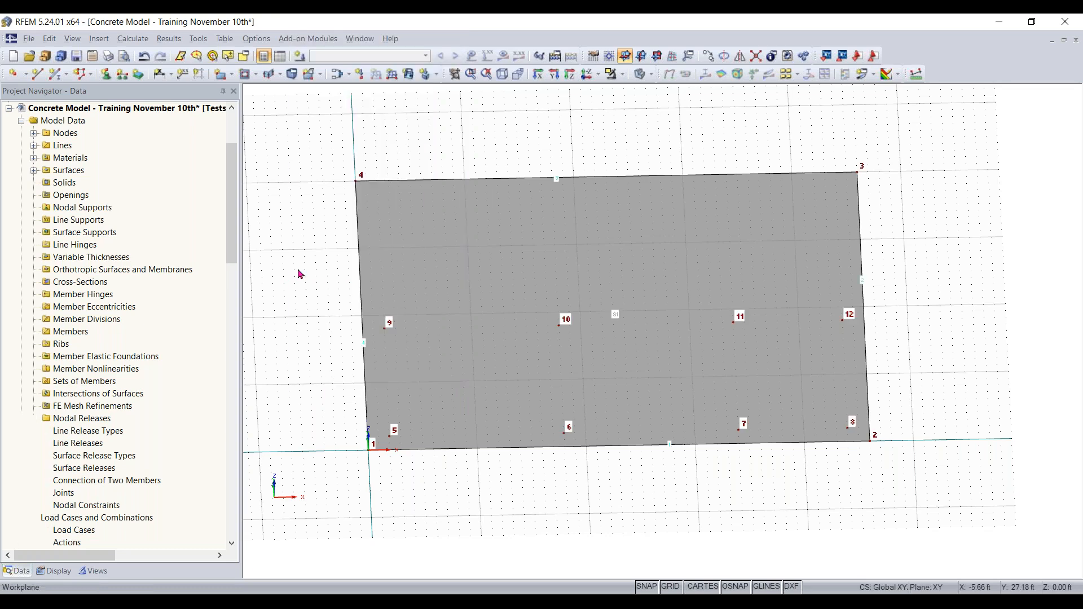
{"action": "middle_click_drag", "start_coordinate": [324, 298], "coordinate": [321, 382], "text": "ctrl"}
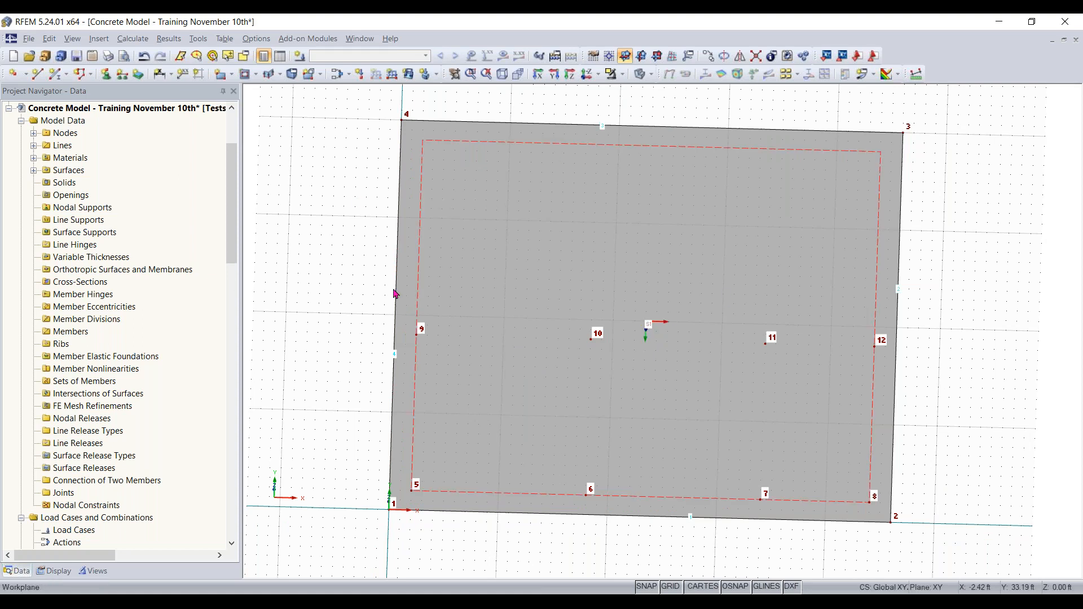
{"action": "middle_click_drag", "start_coordinate": [395, 422], "coordinate": [447, 507], "text": "ctrl"}
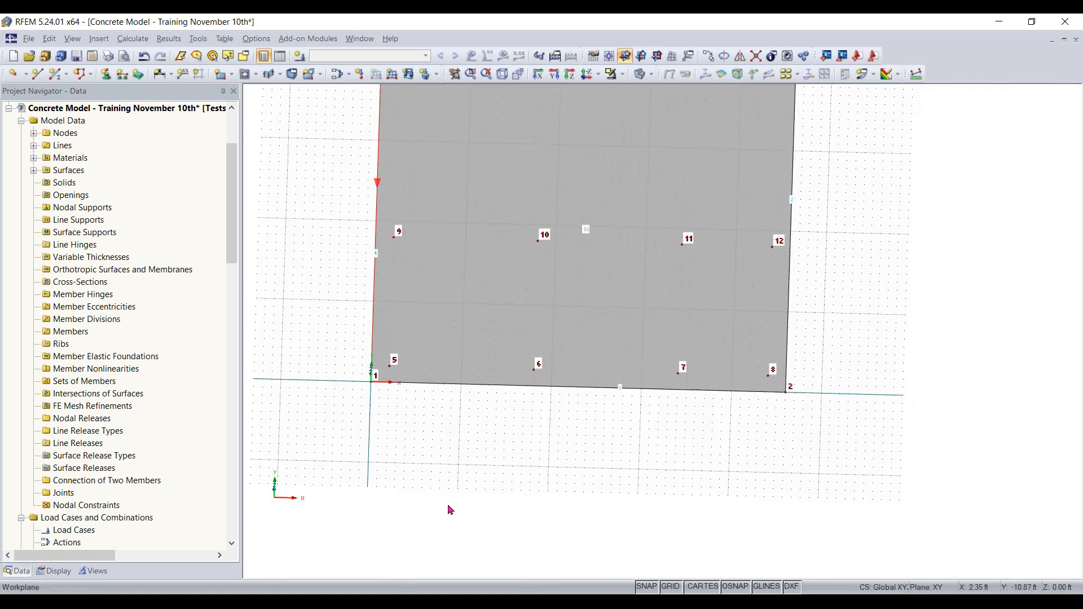
Review the list of node coordinates, highlight corner node 4 in the model, and clear the selection.
{"action": "left_click", "coordinate": [34, 134]}
{"action": "left_click", "coordinate": [89, 182]}
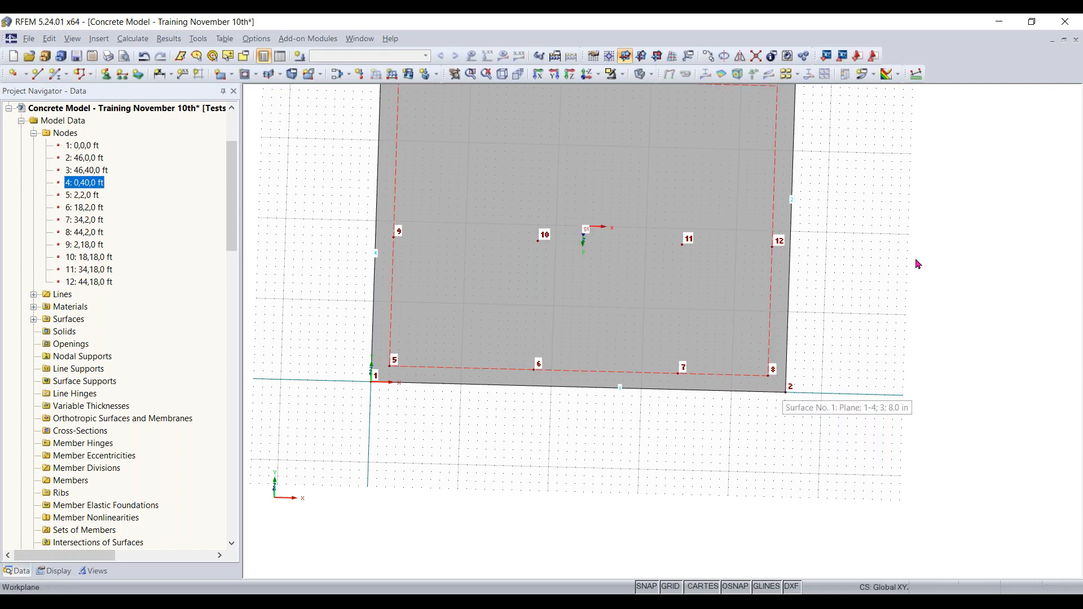
{"action": "scroll", "coordinate": [515, 229], "scroll_direction": "up", "scroll_amount": 3, "text": "shift"}
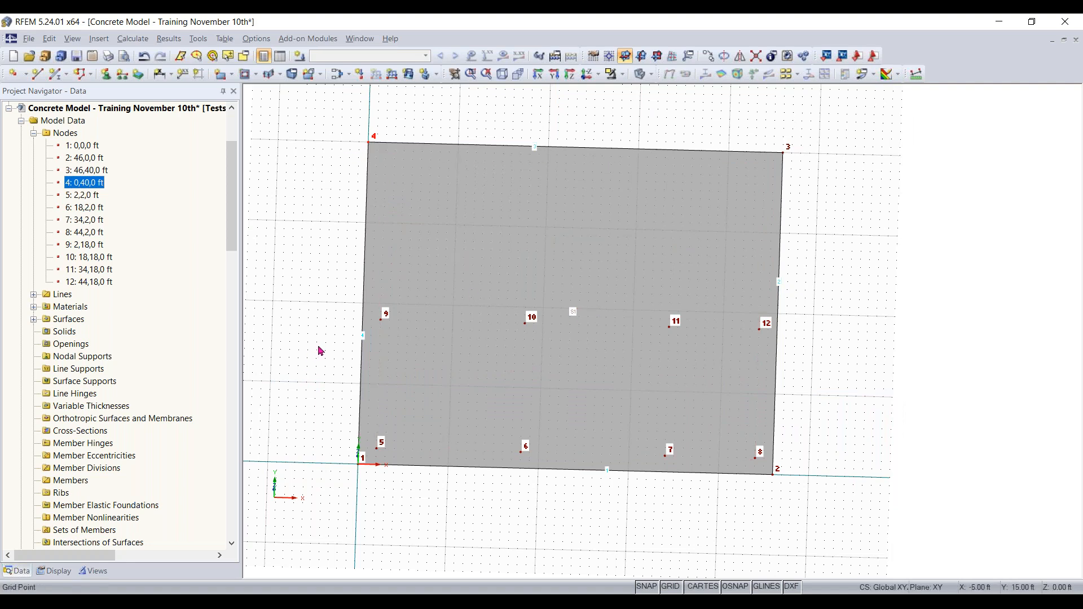
{"action": "left_click", "coordinate": [312, 369]}
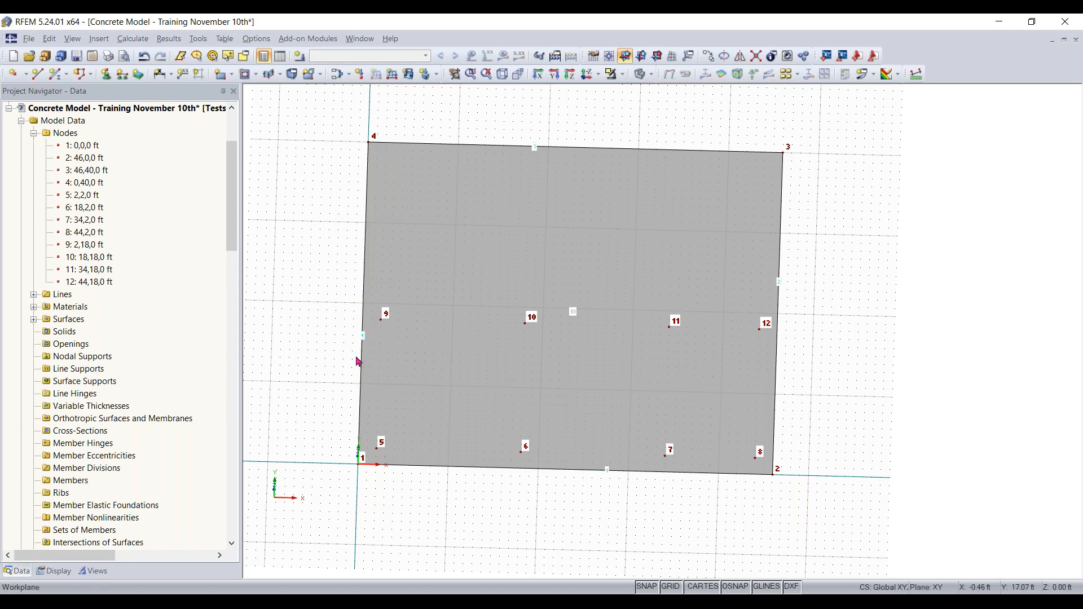
Divide the slab edge between nodes 1 and 4 graphically at a spacing of 12 ft from node 4.
{"action": "right_click", "coordinate": [360, 376]}
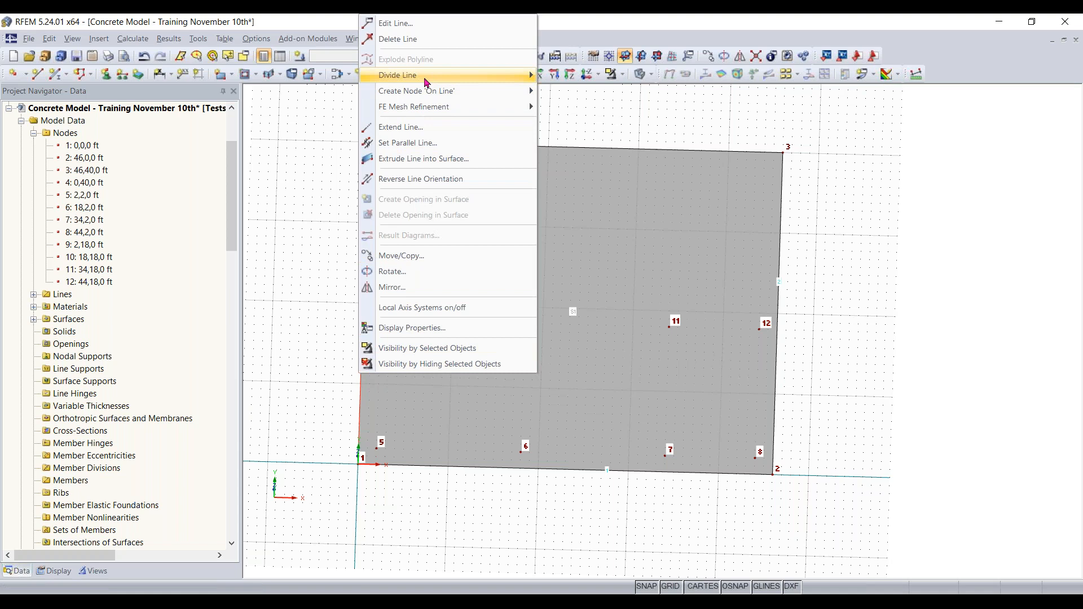
{"action": "mouse_move", "coordinate": [425, 80]}
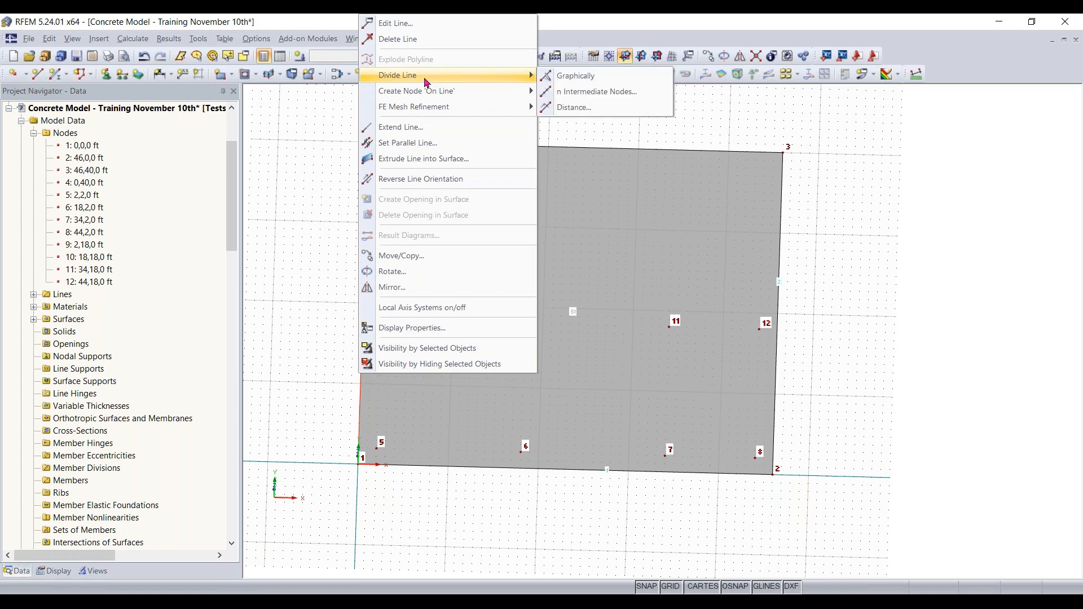
{"action": "left_click", "coordinate": [596, 81]}
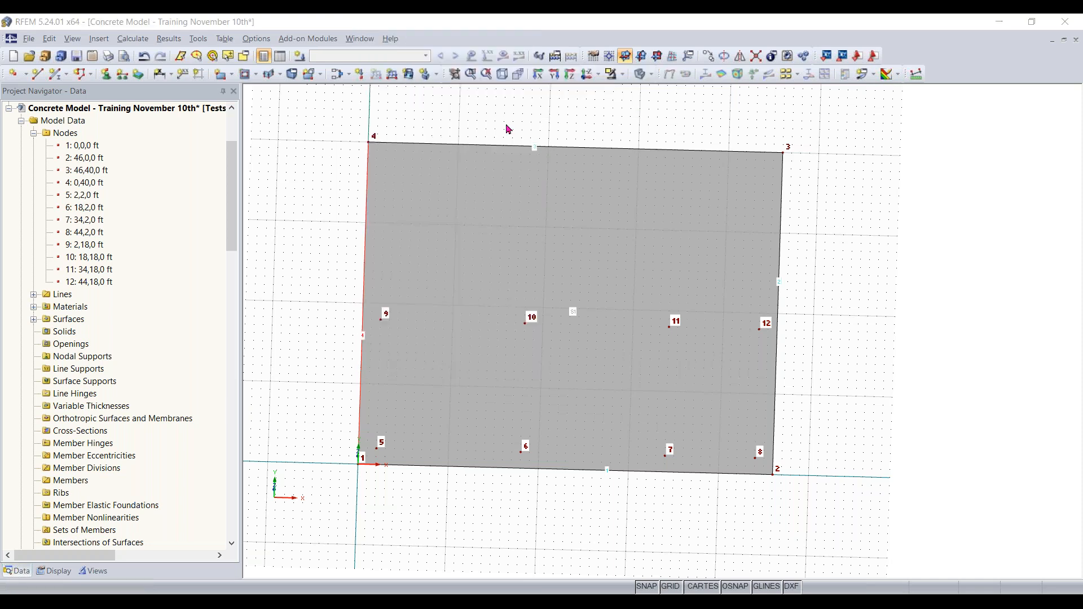
{"action": "left_click_drag", "start_coordinate": [630, 141], "coordinate": [706, 141]}
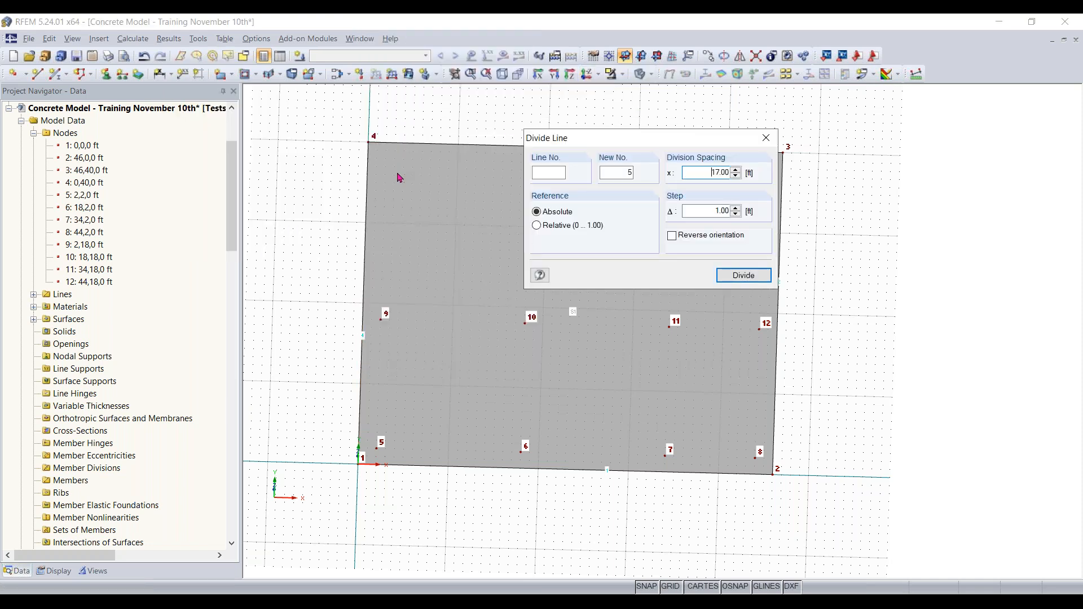
{"action": "left_click", "coordinate": [368, 241]}
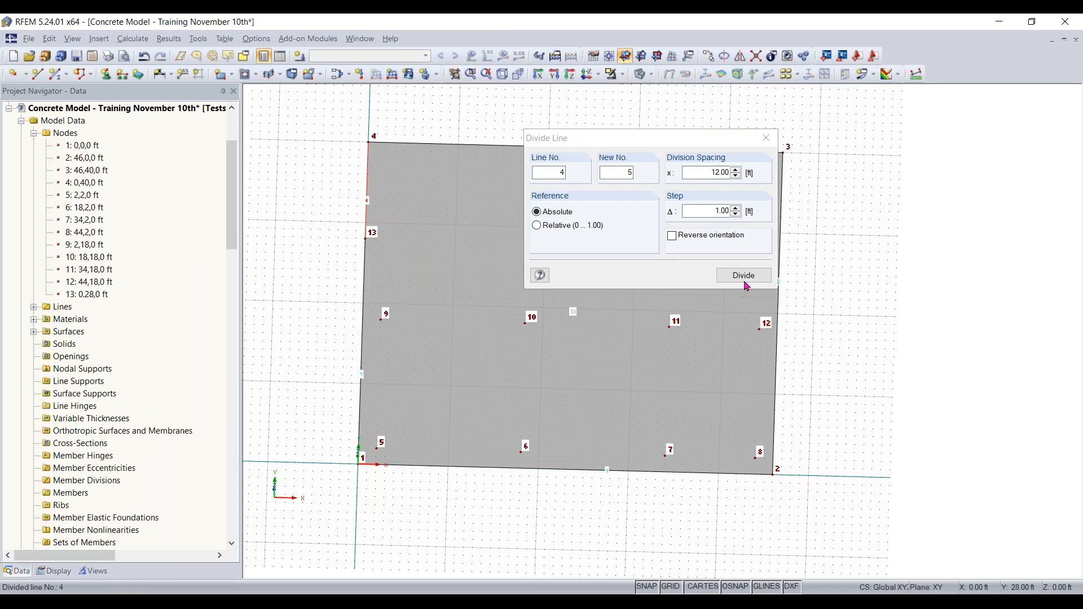
Divide the slab edge between nodes 3 and 4 at X 18 ft, 28 ft from node 3, and finish dividing.
{"action": "left_click_drag", "start_coordinate": [646, 139], "coordinate": [572, 249]}
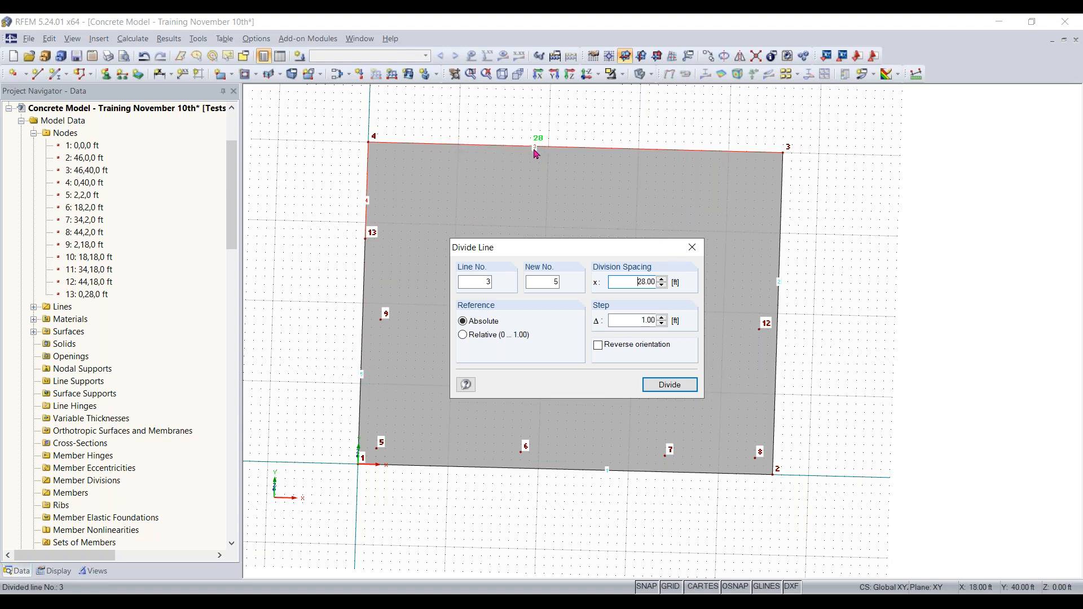
{"action": "left_click", "coordinate": [536, 154]}
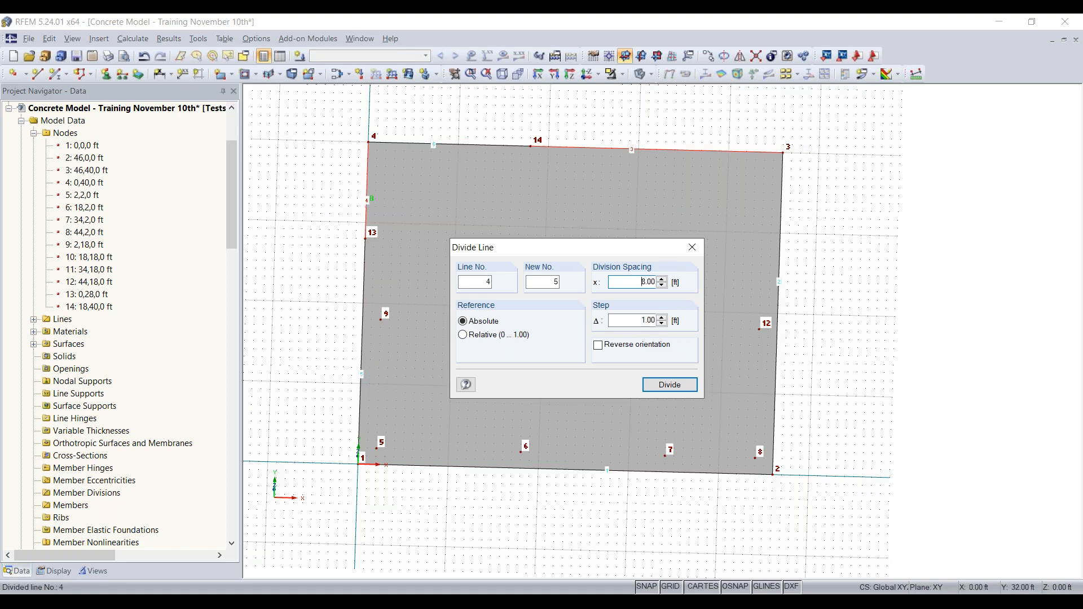
{"action": "left_click", "coordinate": [697, 247]}
Add an 8 in semicircular surface in 4000 psi ACI 318-19 concrete, centred at X 46 ft, Y 33 ft and starting at node 3.
{"action": "middle_click_drag", "start_coordinate": [879, 324], "coordinate": [836, 347]}
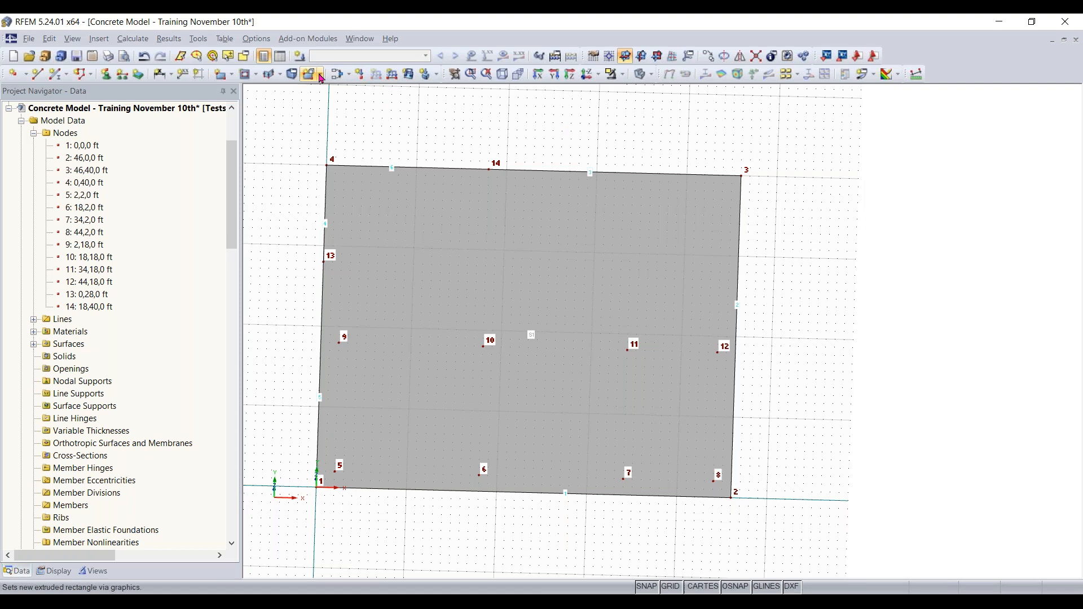
{"action": "left_click", "coordinate": [234, 75]}
{"action": "left_click", "coordinate": [235, 76]}
{"action": "left_click", "coordinate": [234, 75]}
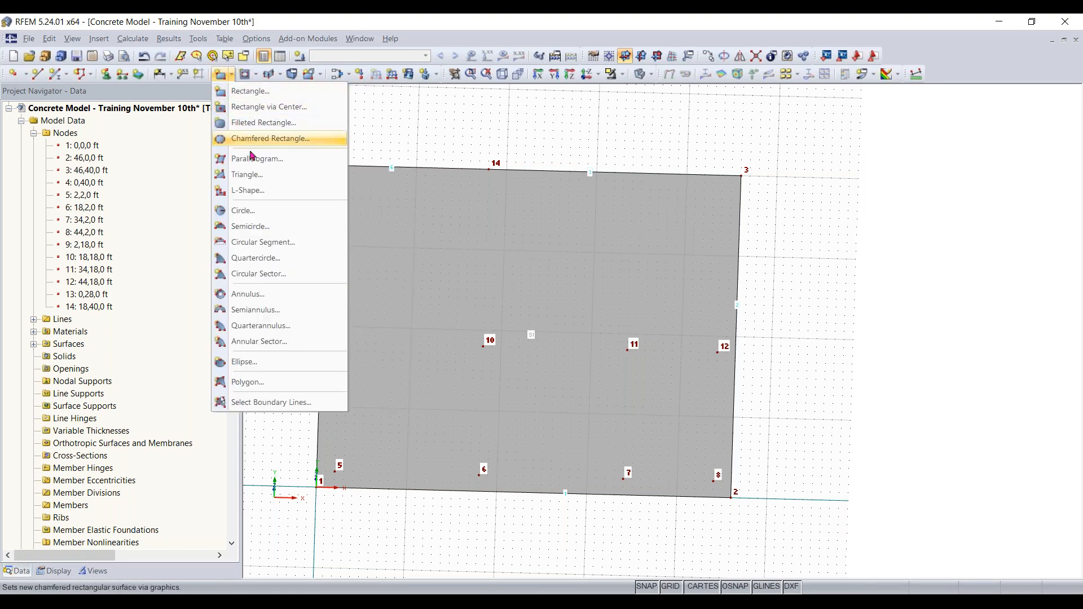
{"action": "left_click", "coordinate": [258, 226]}
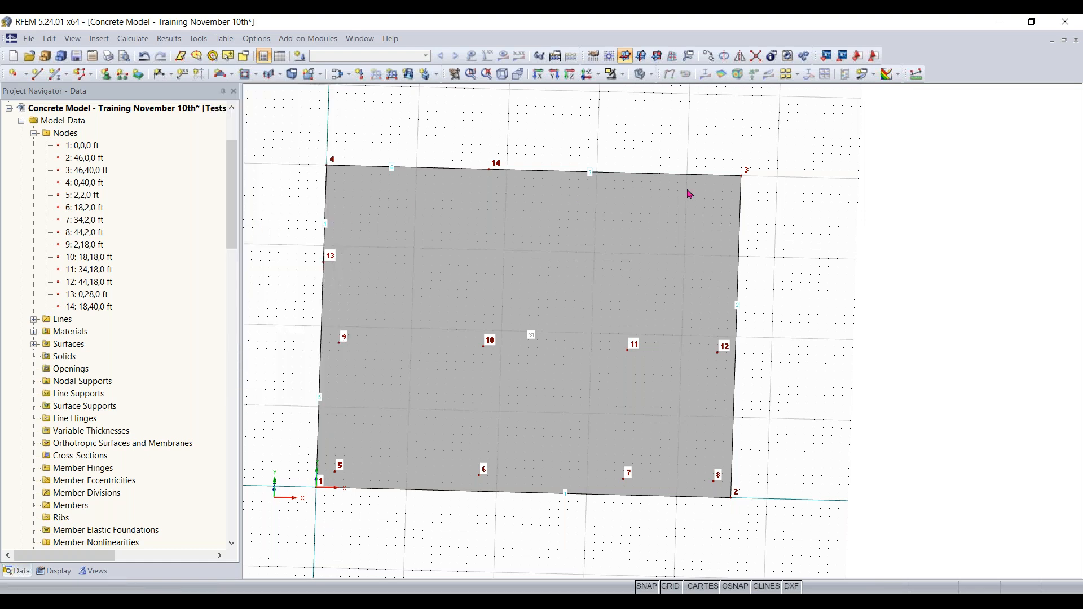
{"action": "left_click_drag", "start_coordinate": [572, 144], "coordinate": [324, 116]}
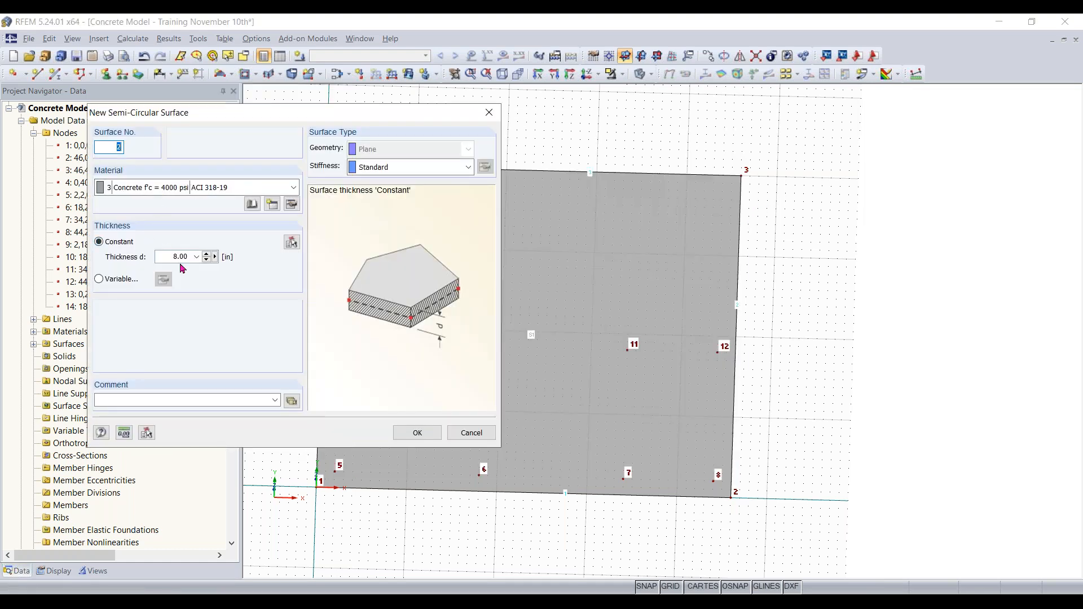
{"action": "left_click", "coordinate": [416, 433]}
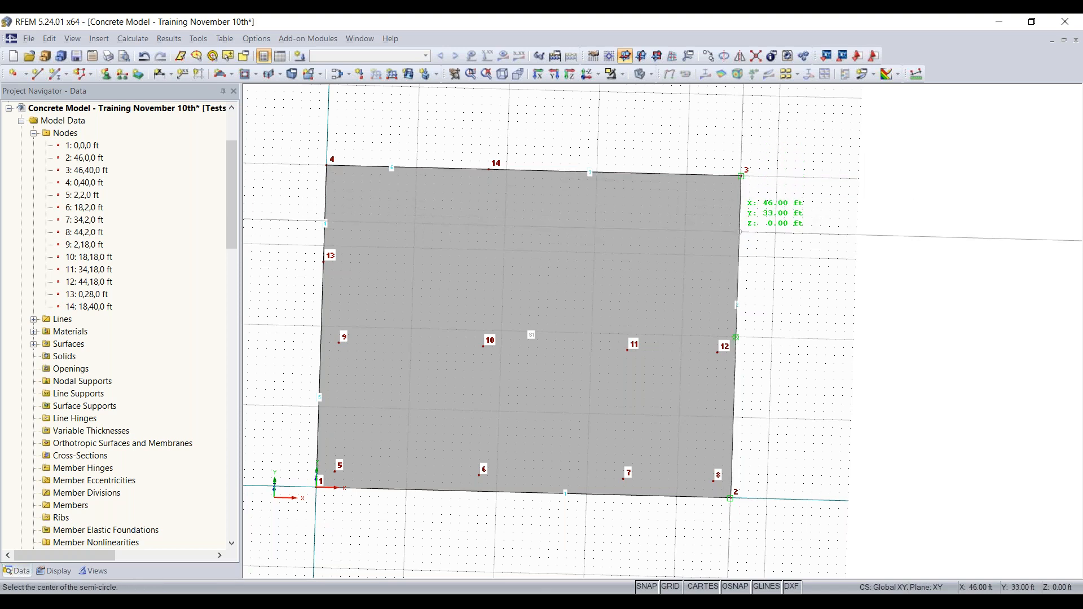
{"action": "left_click", "coordinate": [741, 231]}
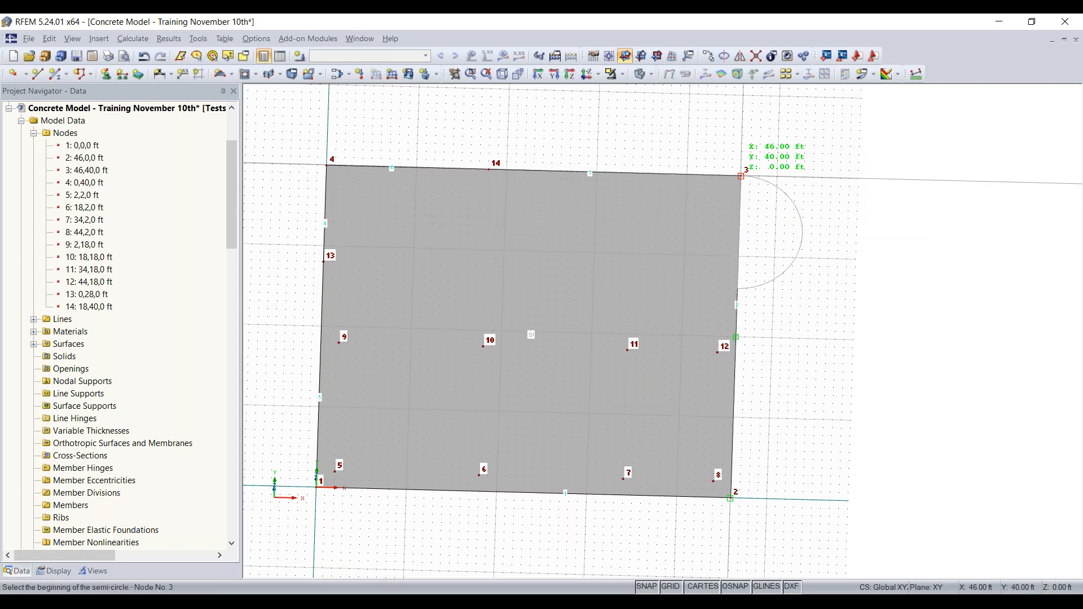
{"action": "left_click", "coordinate": [740, 176]}
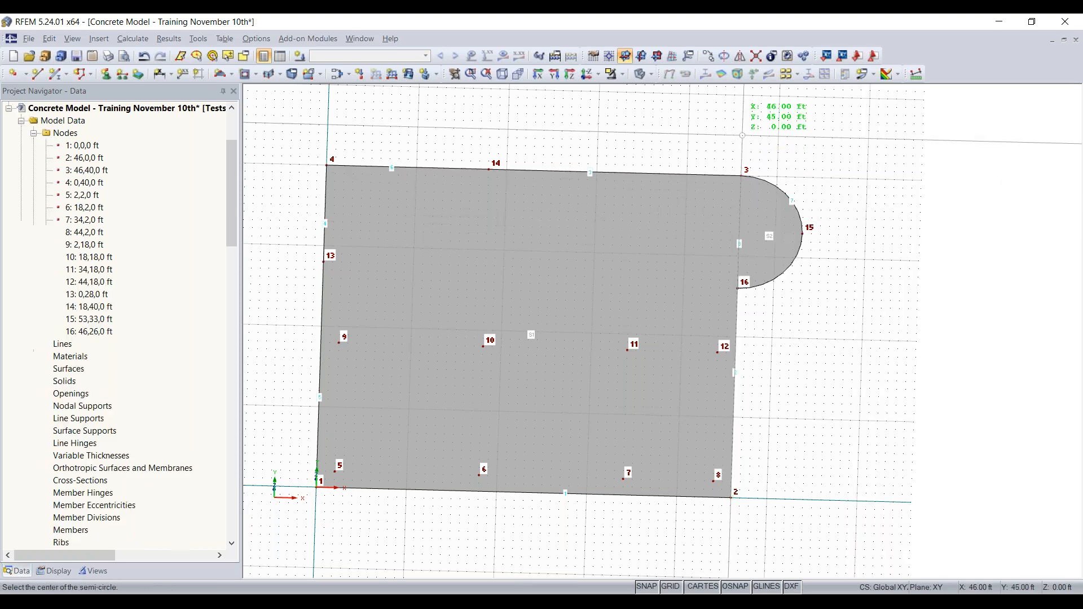
{"action": "middle_click_drag", "start_coordinate": [798, 373], "coordinate": [674, 273], "text": "ctrl"}
{"action": "right_click", "coordinate": [674, 273]}
{"action": "left_click", "coordinate": [933, 364]}
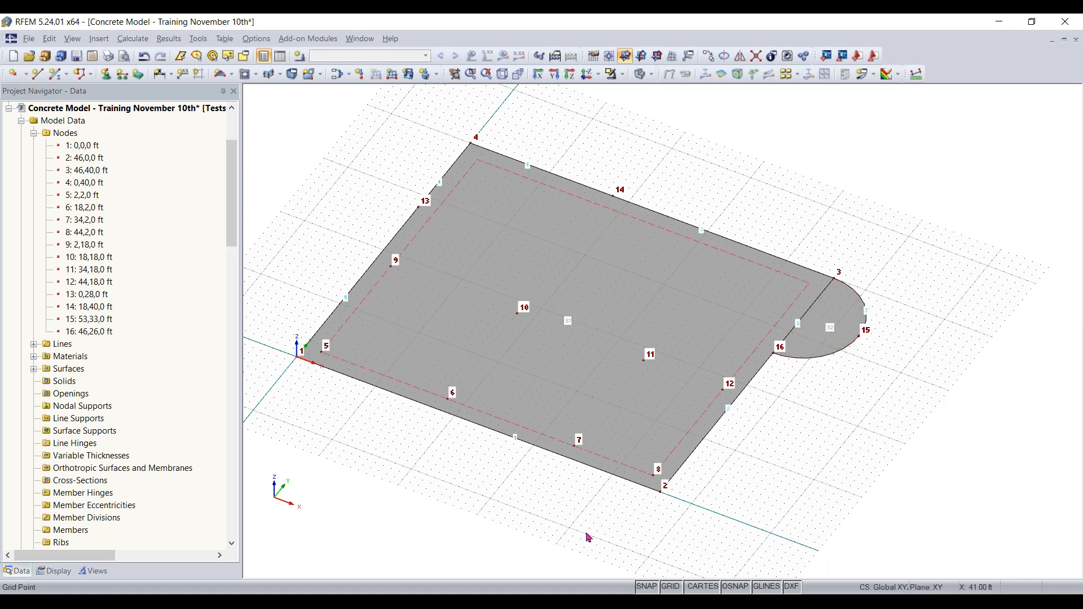
Select the whole model and copy it once, displaced 11.83 ft in Z and 0 ft in X and Y.
{"action": "middle_click_drag", "start_coordinate": [587, 537], "coordinate": [622, 494], "text": "ctrl"}
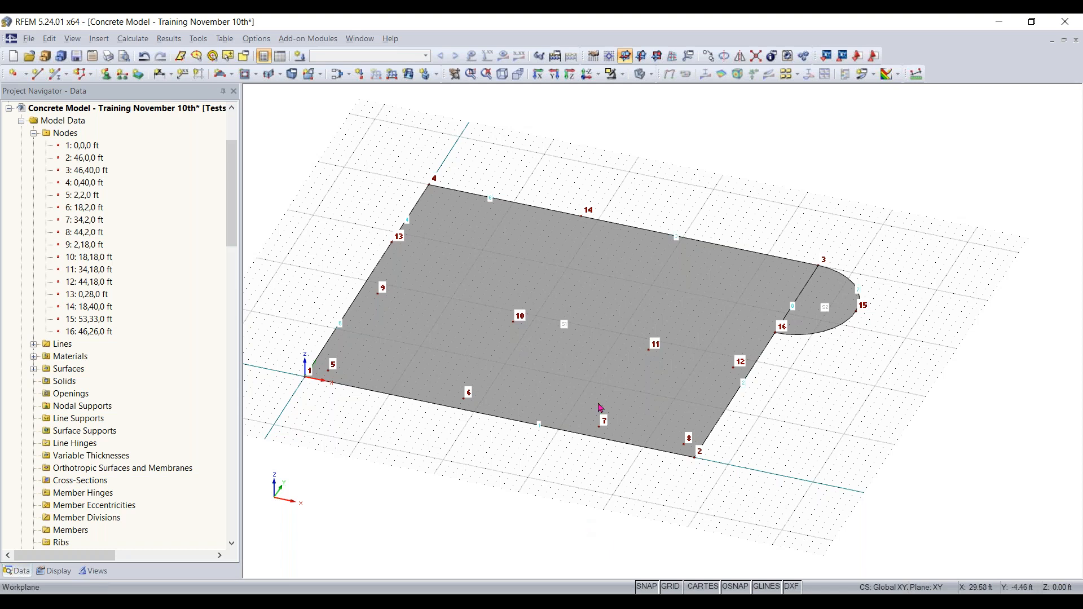
{"action": "left_click_drag", "start_coordinate": [910, 156], "coordinate": [280, 509]}
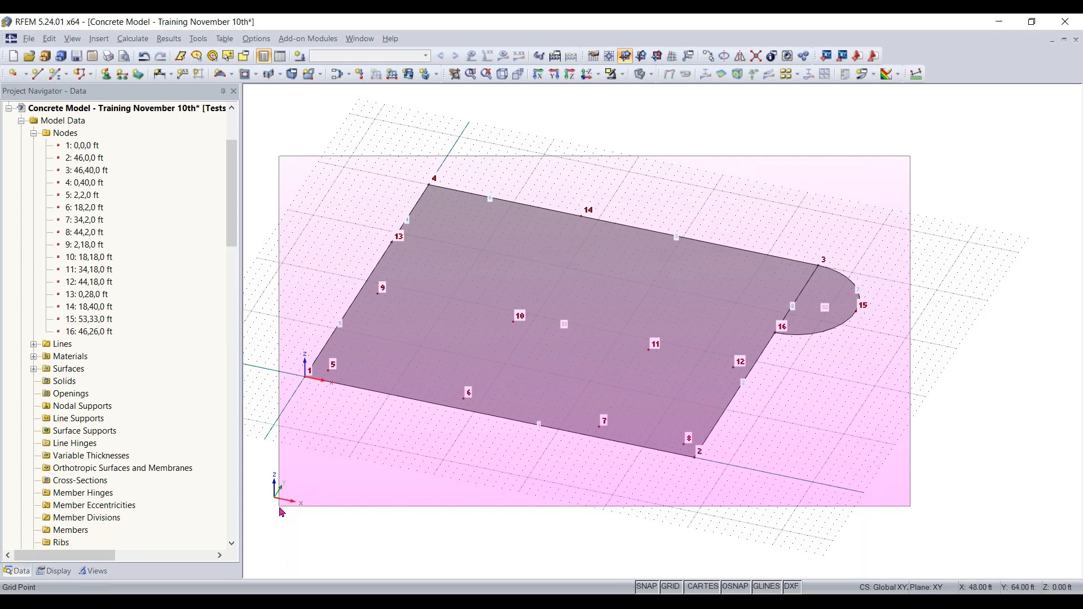
{"action": "left_click_drag", "start_coordinate": [280, 509], "coordinate": [281, 511]}
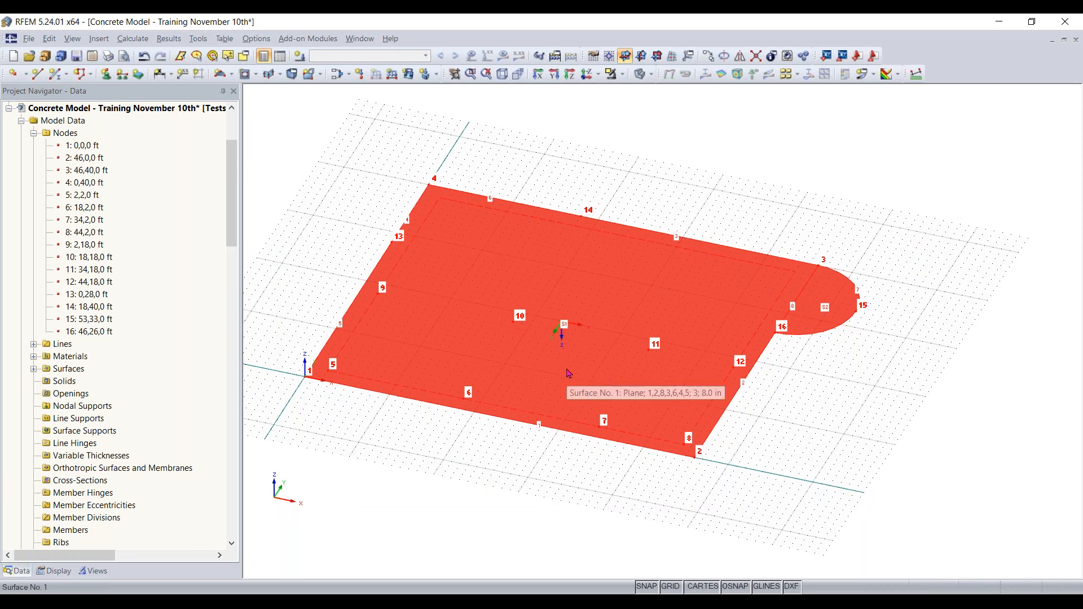
{"action": "right_click", "coordinate": [582, 407]}
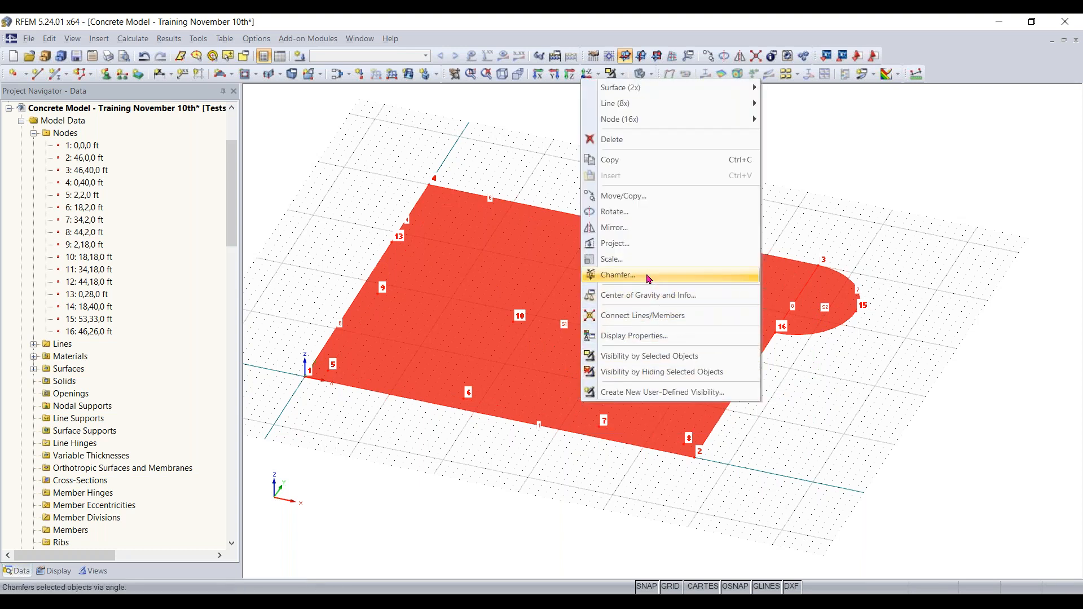
{"action": "left_click", "coordinate": [615, 198]}
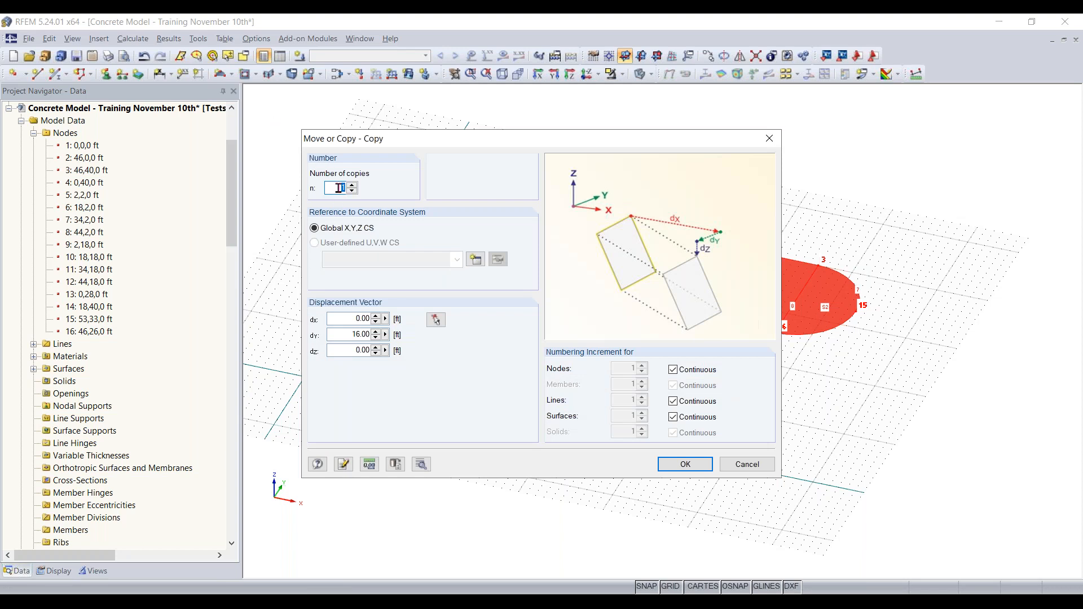
{"action": "double_click", "coordinate": [364, 334]}
{"action": "key", "text": "BackSpace"}
{"action": "type", "text": "0"}
{"action": "double_click", "coordinate": [351, 351]}
{"action": "type", "text": "11.83"}
{"action": "key", "text": "Return"}
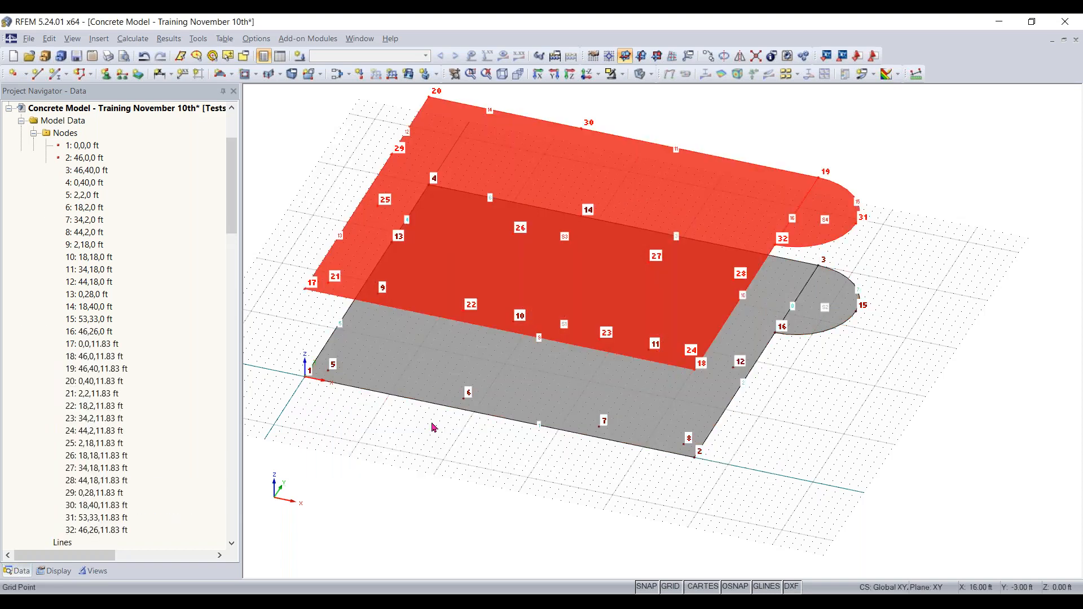
Inspect the two slab levels from different angles, turning the perspective view on and off again.
{"action": "right_click_drag", "start_coordinate": [583, 520], "coordinate": [496, 490], "text": "ctrl"}
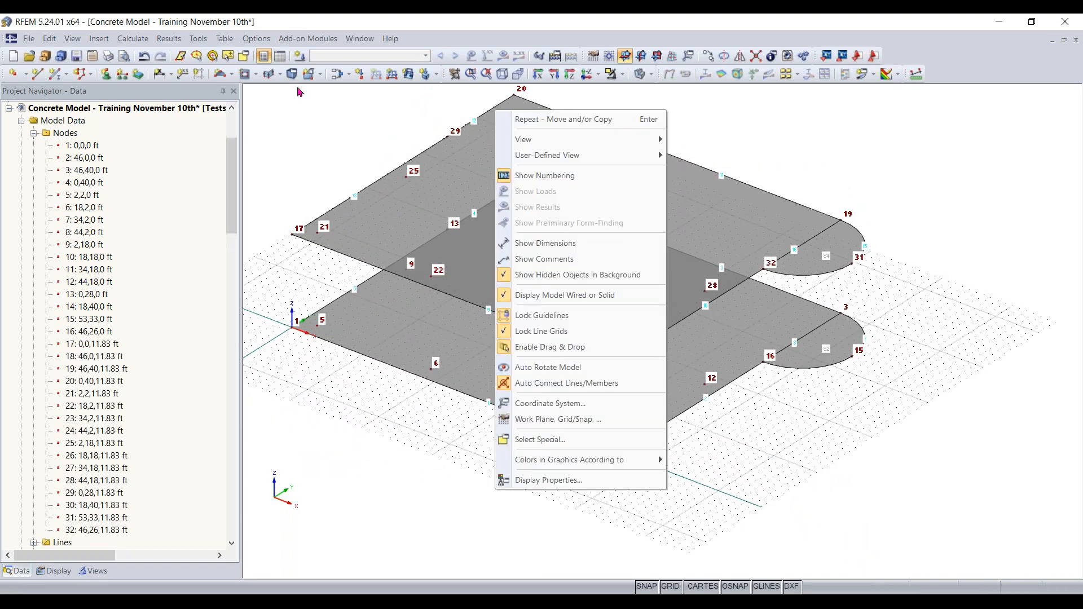
{"action": "left_click", "coordinate": [331, 122]}
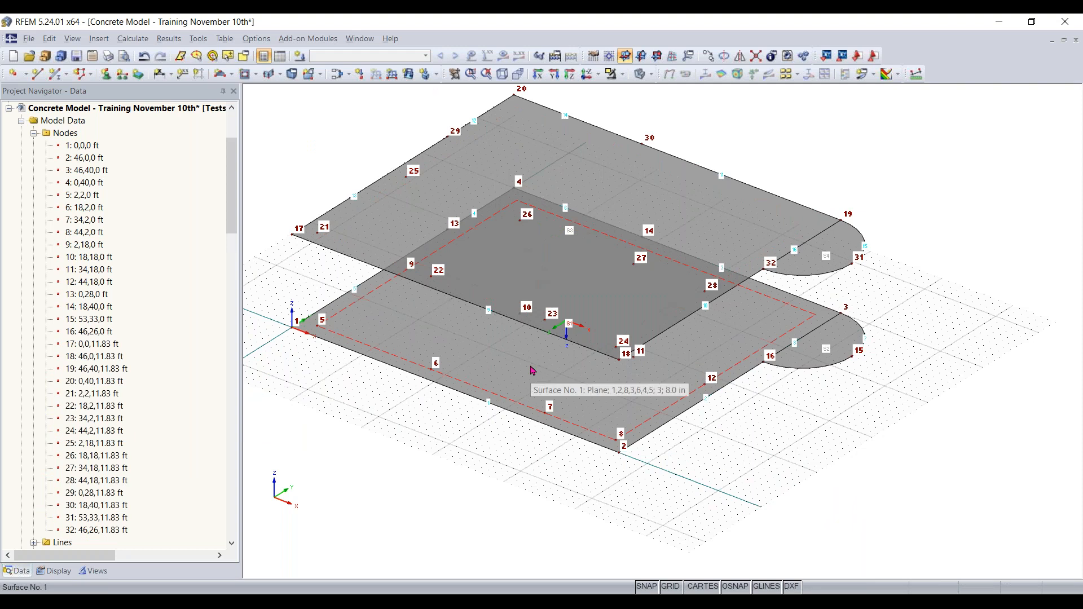
{"action": "left_click", "coordinate": [502, 74]}
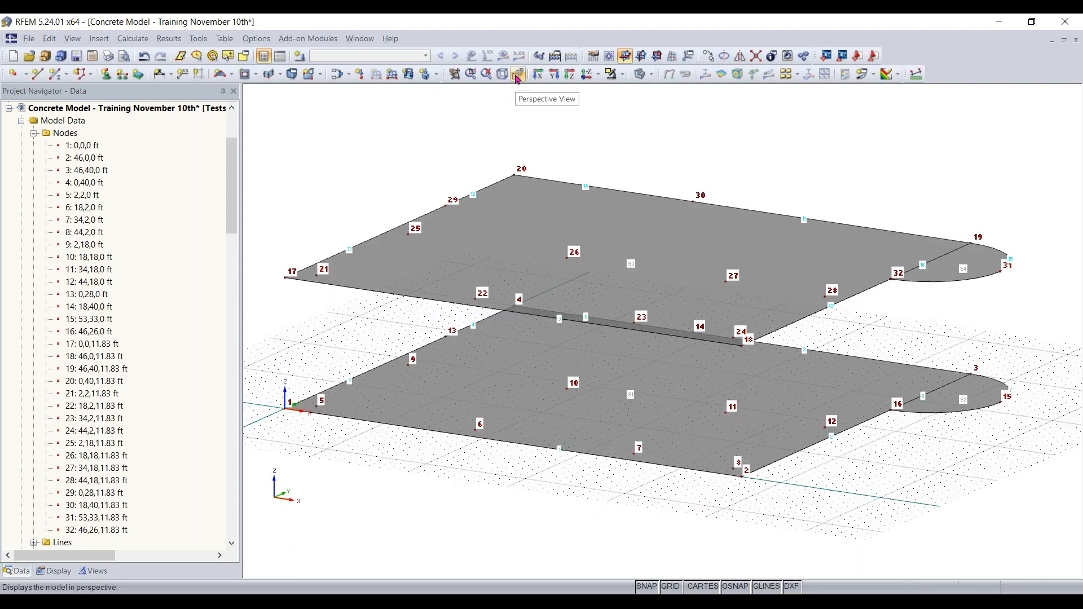
{"action": "left_click", "coordinate": [517, 76]}
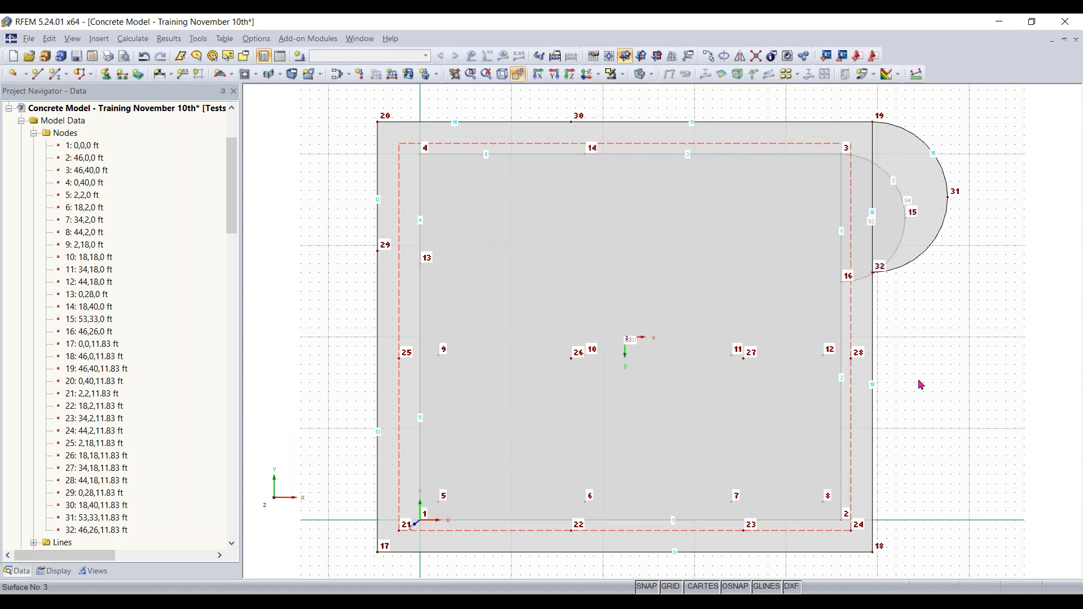
{"action": "left_click", "coordinate": [518, 74]}
{"action": "left_click", "coordinate": [519, 75]}
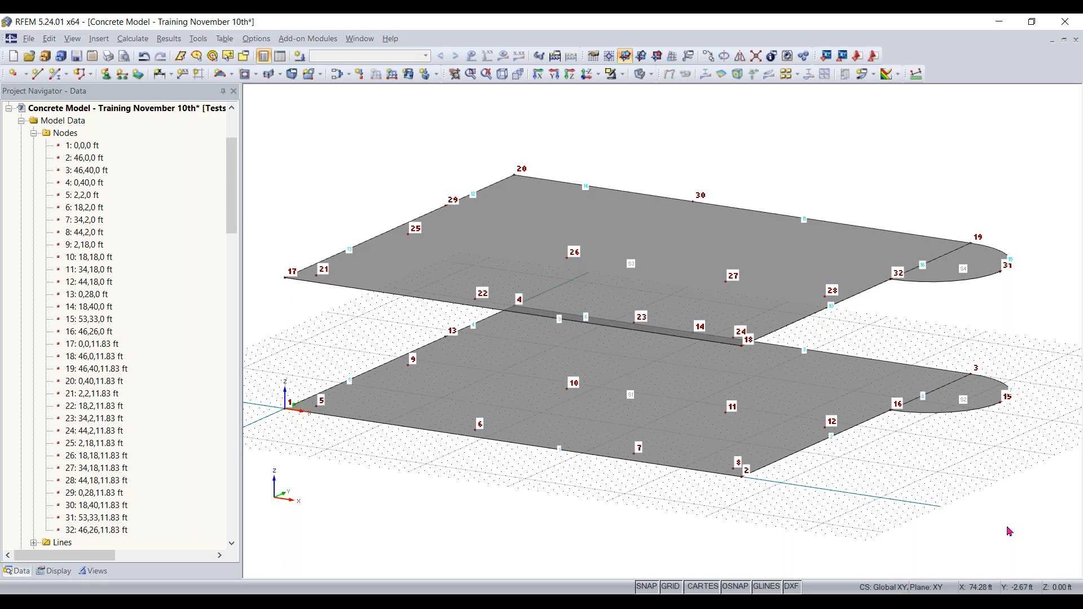
Divide the line between nodes 19 and 32 on the upper slab with a new intermediate node 7 ft (50%) from its start.
{"action": "middle_click_drag", "start_coordinate": [789, 206], "coordinate": [794, 294], "text": "ctrl"}
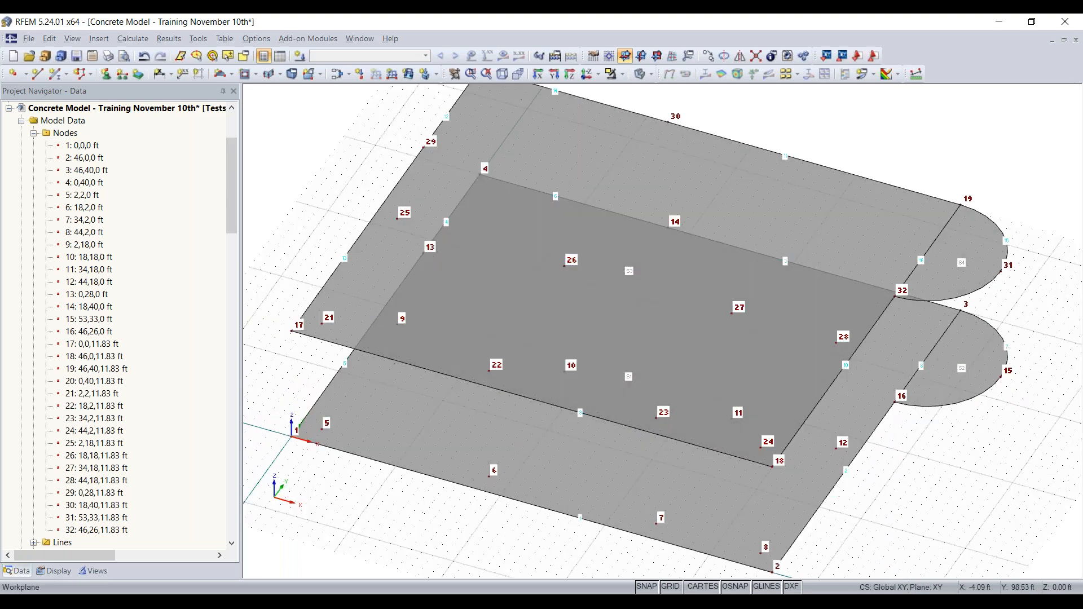
{"action": "scroll", "coordinate": [919, 273], "scroll_direction": "up", "scroll_amount": 3}
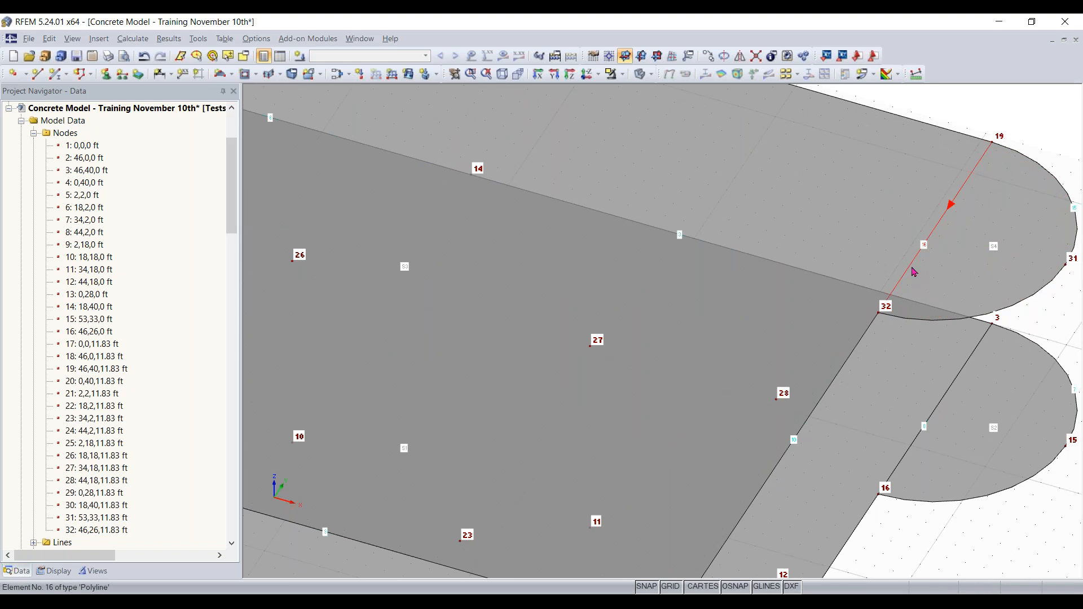
{"action": "right_click", "coordinate": [914, 271]}
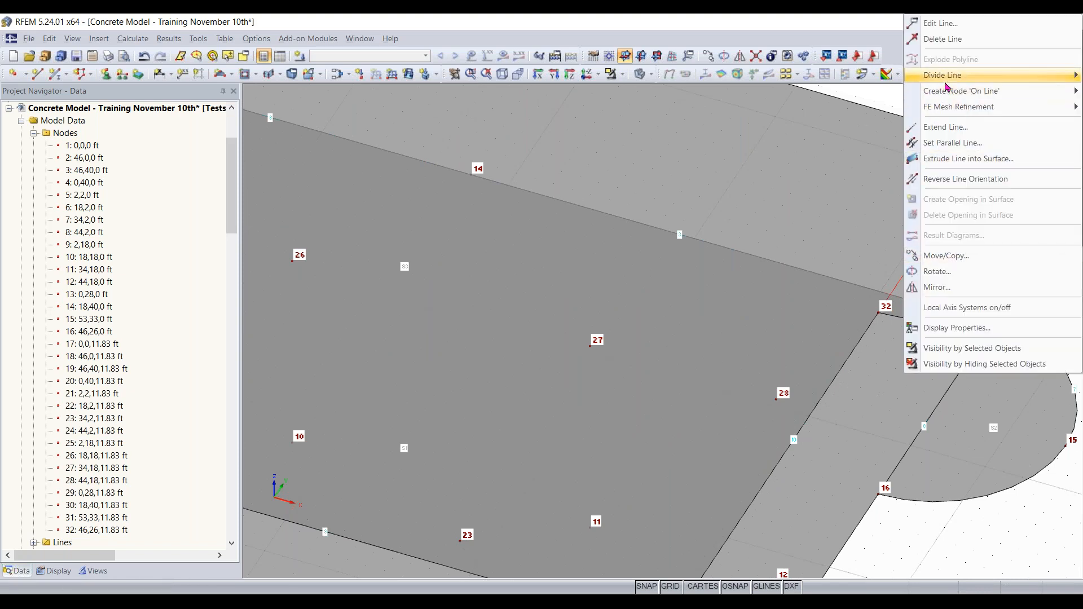
{"action": "mouse_move", "coordinate": [947, 75]}
{"action": "left_click", "coordinate": [817, 108]}
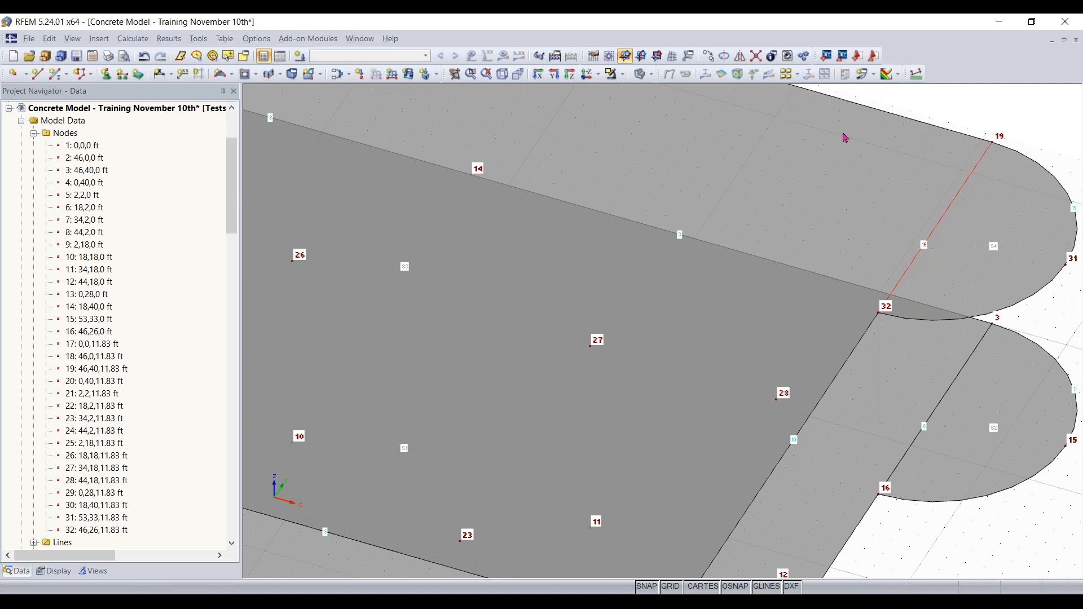
{"action": "left_click", "coordinate": [637, 461]}
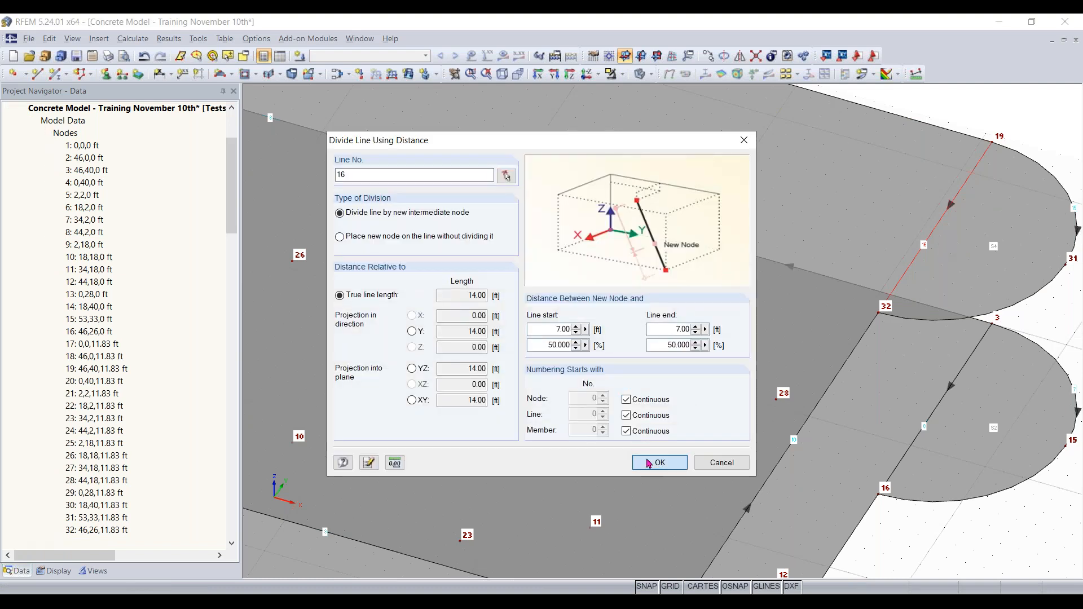
{"action": "scroll", "coordinate": [1033, 133], "scroll_direction": "down", "scroll_amount": 1}
{"action": "middle_click_drag", "start_coordinate": [987, 153], "coordinate": [824, 196]}
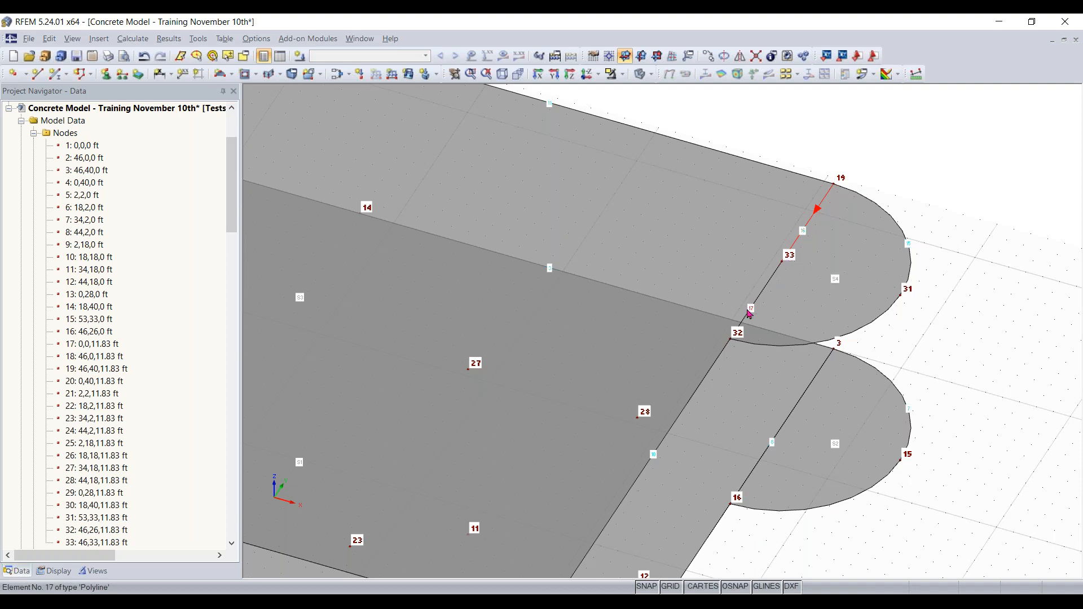
{"action": "left_click", "coordinate": [610, 515]}
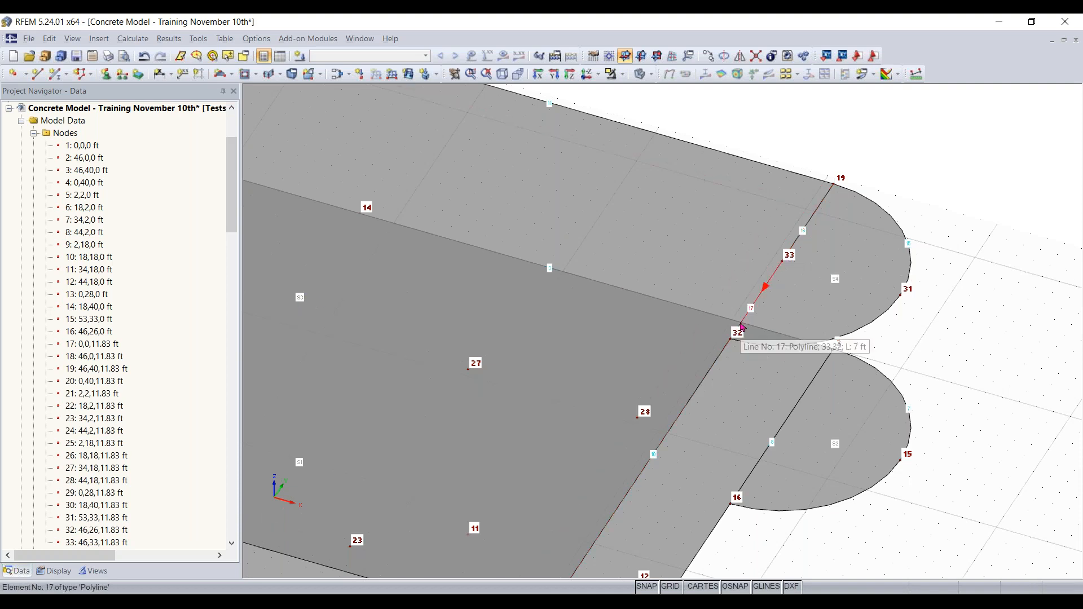
Examine the divided edge line around nodes 19, 33 and 32 and the adjoining edge lines of the upper slab.
{"action": "scroll", "coordinate": [741, 325], "scroll_direction": "down", "scroll_amount": 2}
{"action": "middle_click_drag", "start_coordinate": [734, 368], "coordinate": [690, 328]}
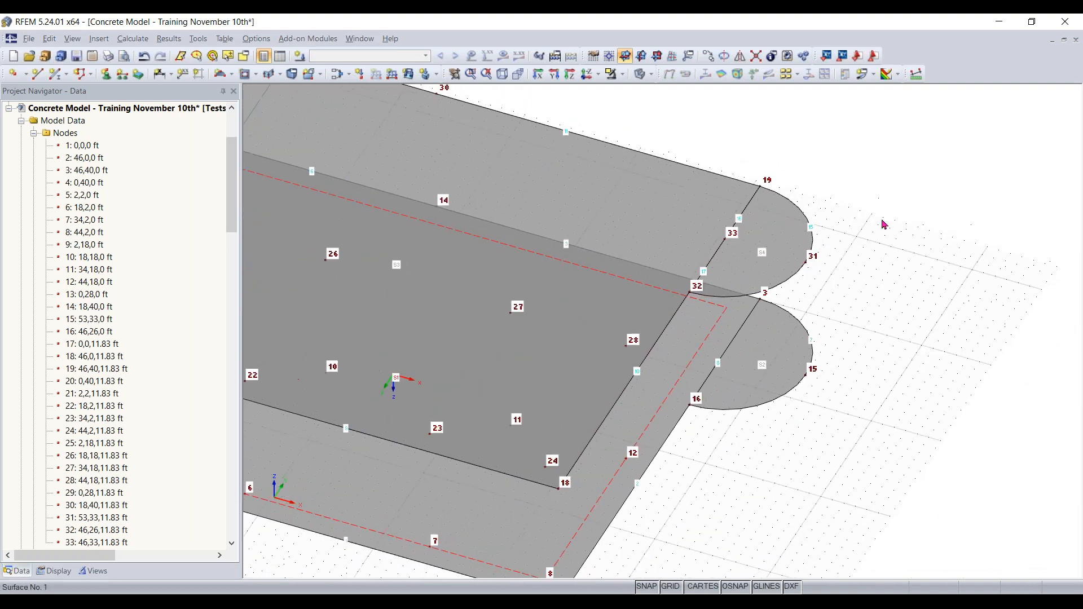
{"action": "right_click", "coordinate": [882, 225]}
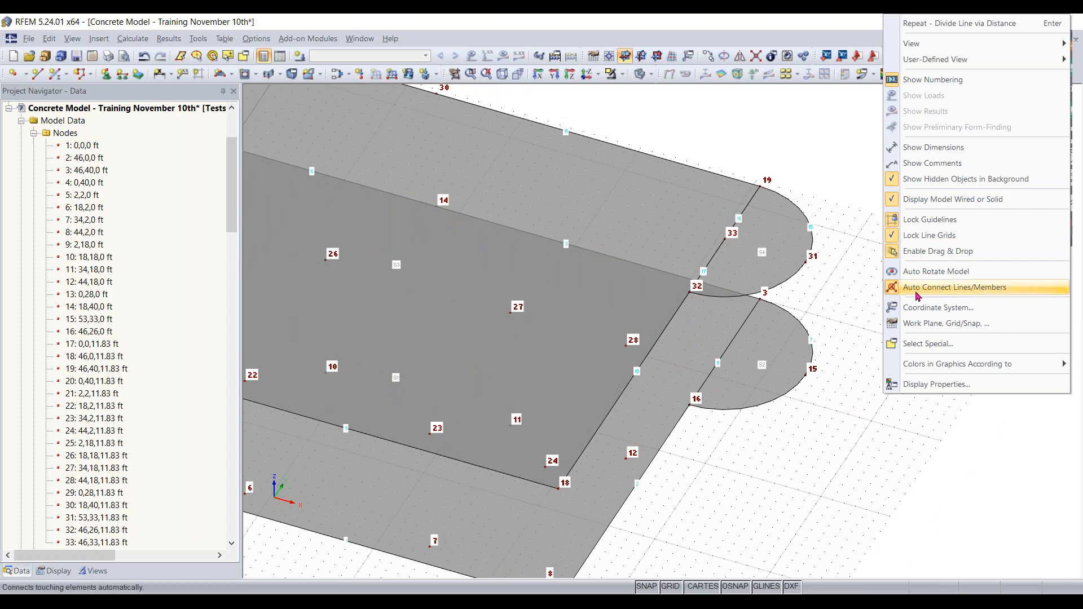
{"action": "left_click", "coordinate": [783, 286]}
{"action": "scroll", "coordinate": [696, 288], "scroll_direction": "up", "scroll_amount": 2}
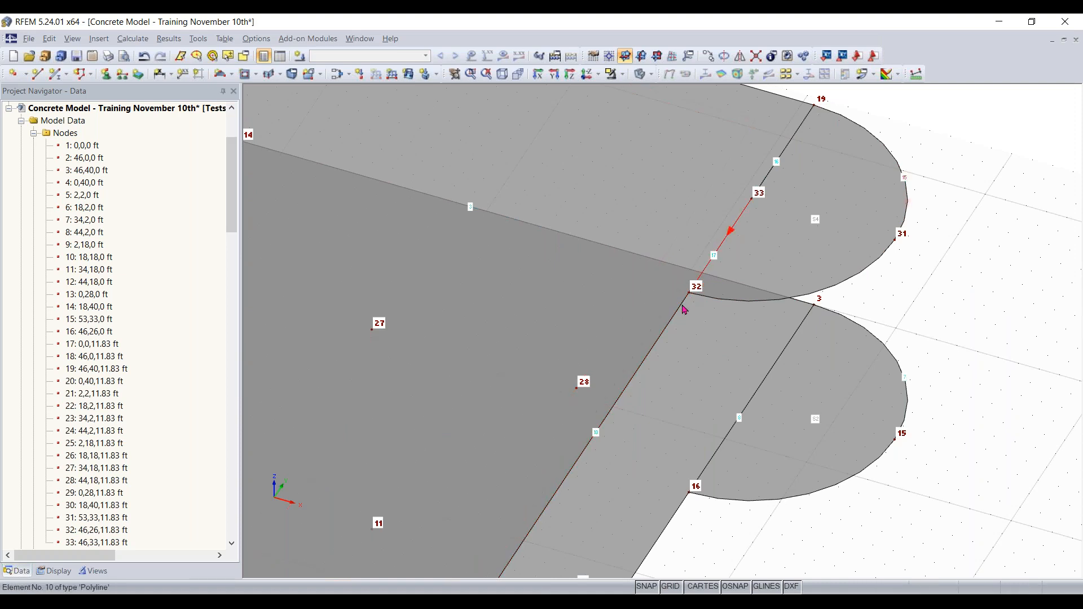
{"action": "scroll", "coordinate": [682, 311], "scroll_direction": "down", "scroll_amount": 2}
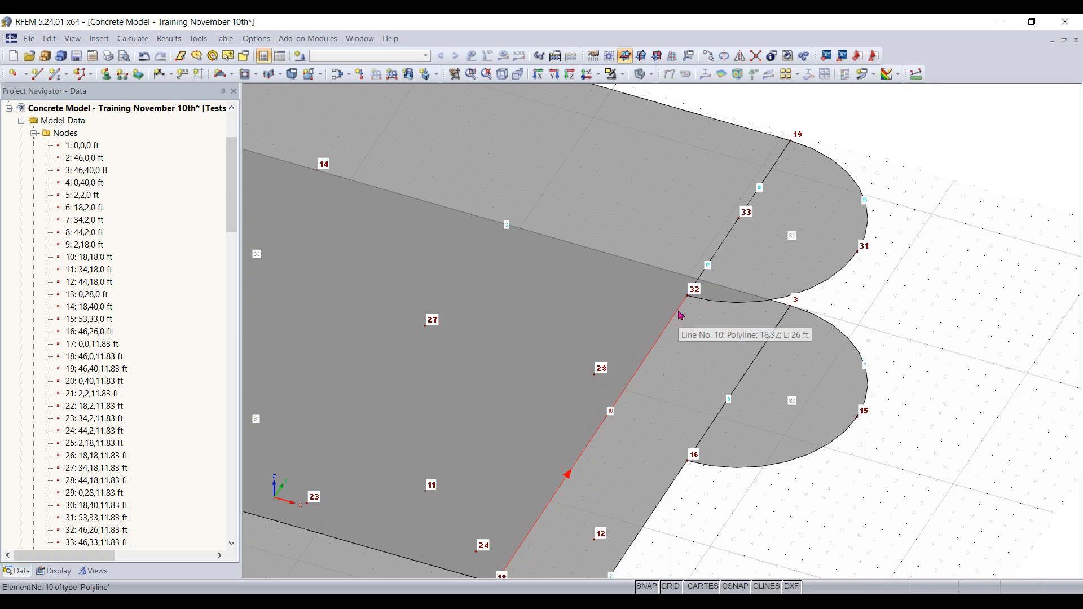
{"action": "scroll", "coordinate": [667, 405], "scroll_direction": "down", "scroll_amount": 5}
{"action": "middle_click_drag", "start_coordinate": [559, 191], "coordinate": [690, 187]}
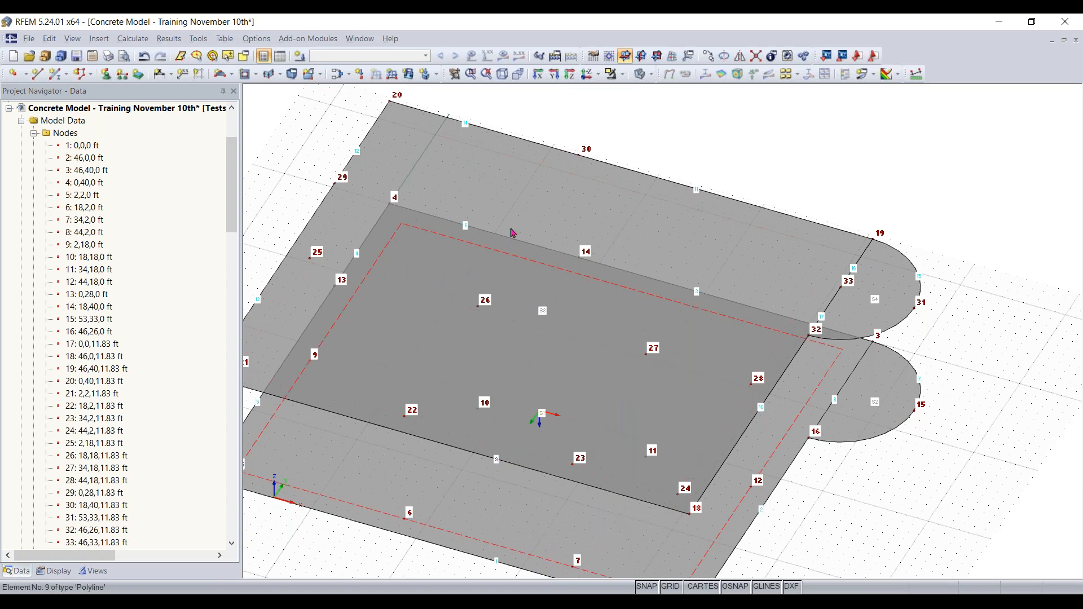
Delete the main rectangular surface and the semicircular surface of the upper slab, keeping their boundary lines.
{"action": "left_click", "coordinate": [534, 164]}
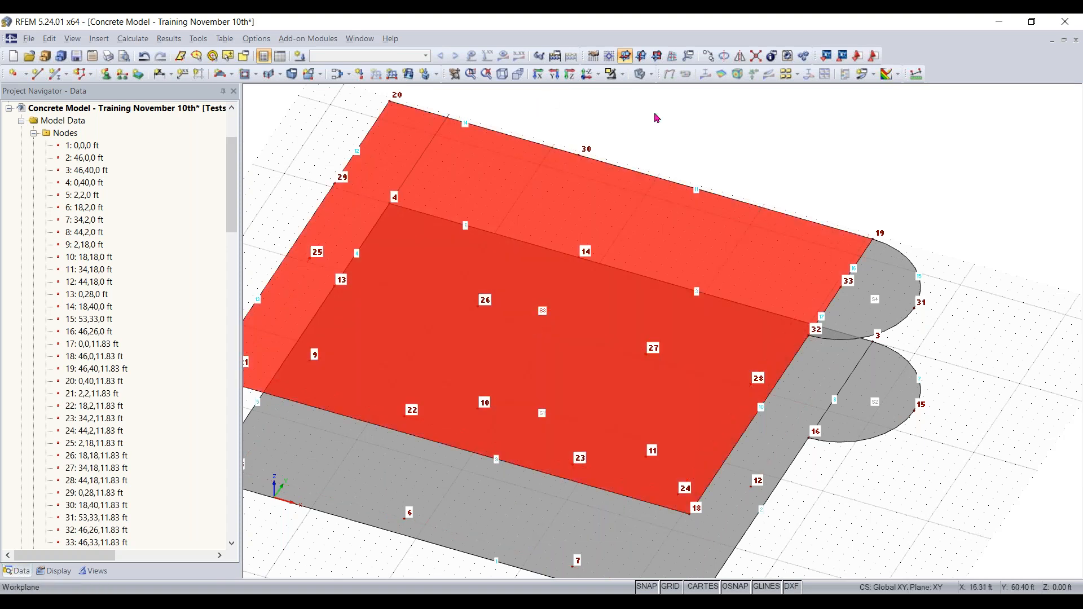
{"action": "left_click", "coordinate": [897, 276], "text": "ctrl"}
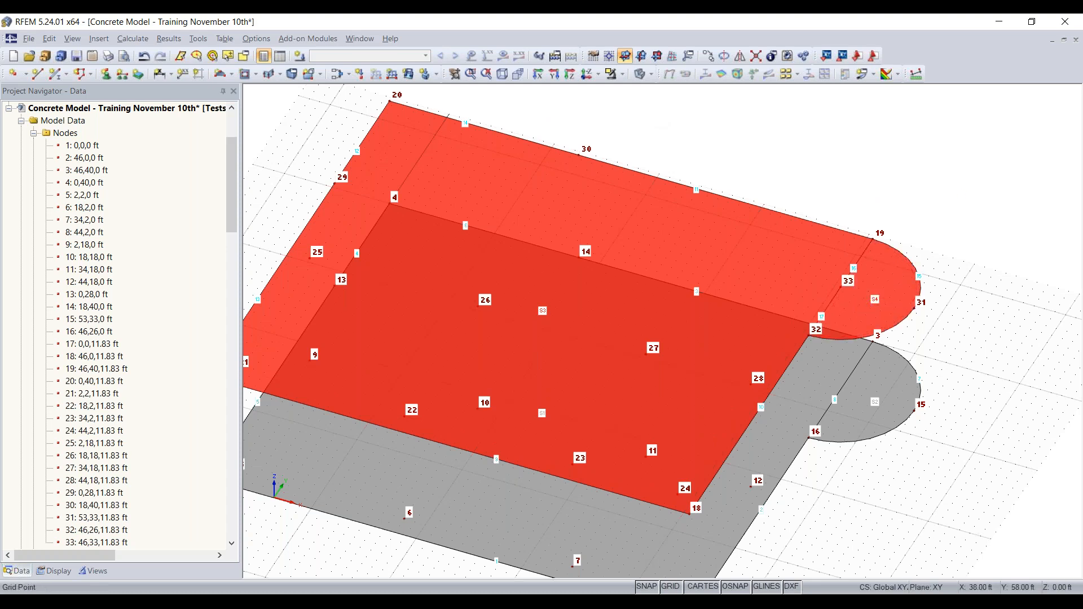
{"action": "key", "text": "Delete"}
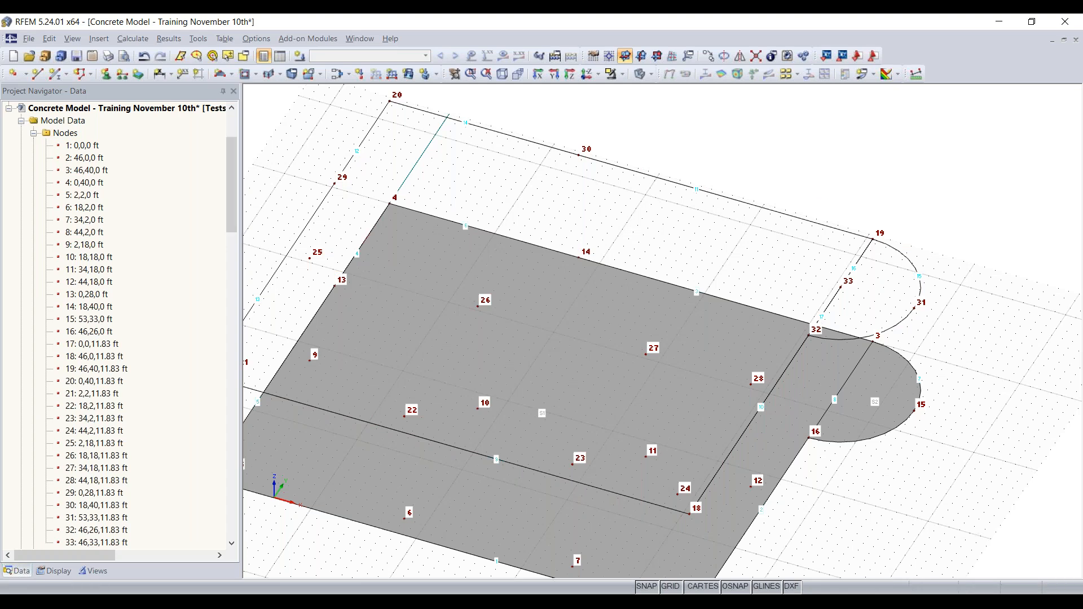
Delete lines 16 and 17, which join nodes 19, 33 and 32 between the upper rectangle and the semicircle.
{"action": "mouse_move", "coordinate": [233, 185]}
{"action": "left_mouse_down"}
{"action": "mouse_move", "coordinate": [233, 237]}
{"action": "mouse_move", "coordinate": [230, 195]}
{"action": "left_mouse_up"}
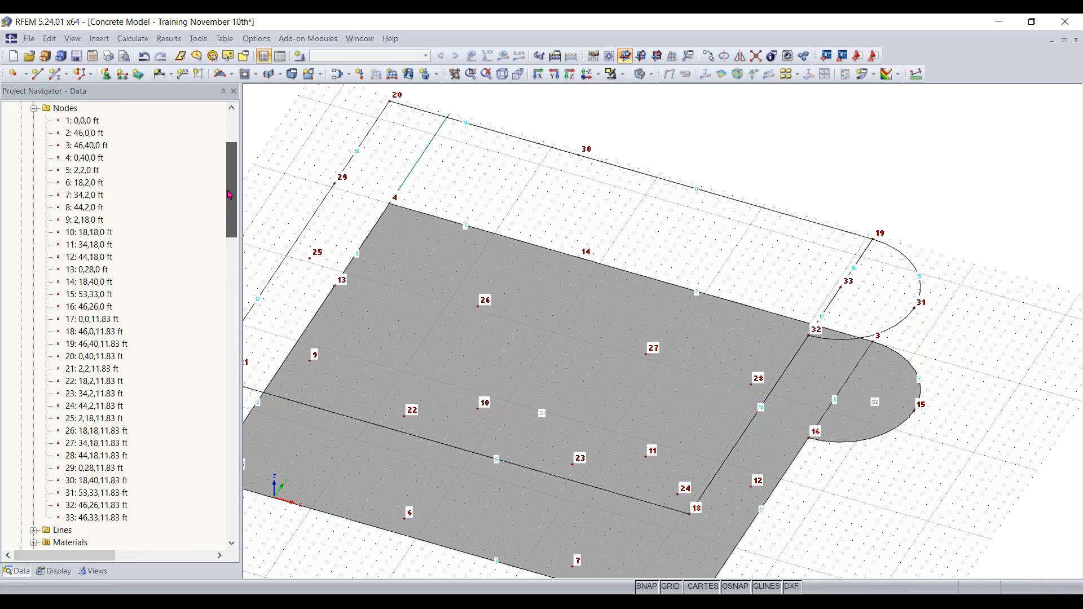
{"action": "left_click", "coordinate": [34, 108]}
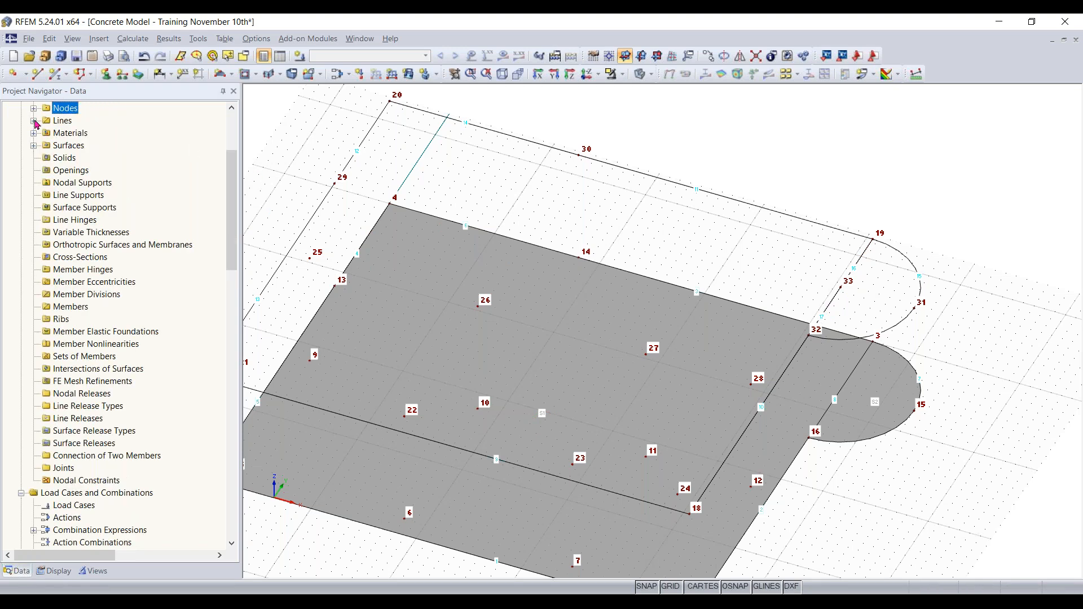
{"action": "left_click", "coordinate": [34, 121]}
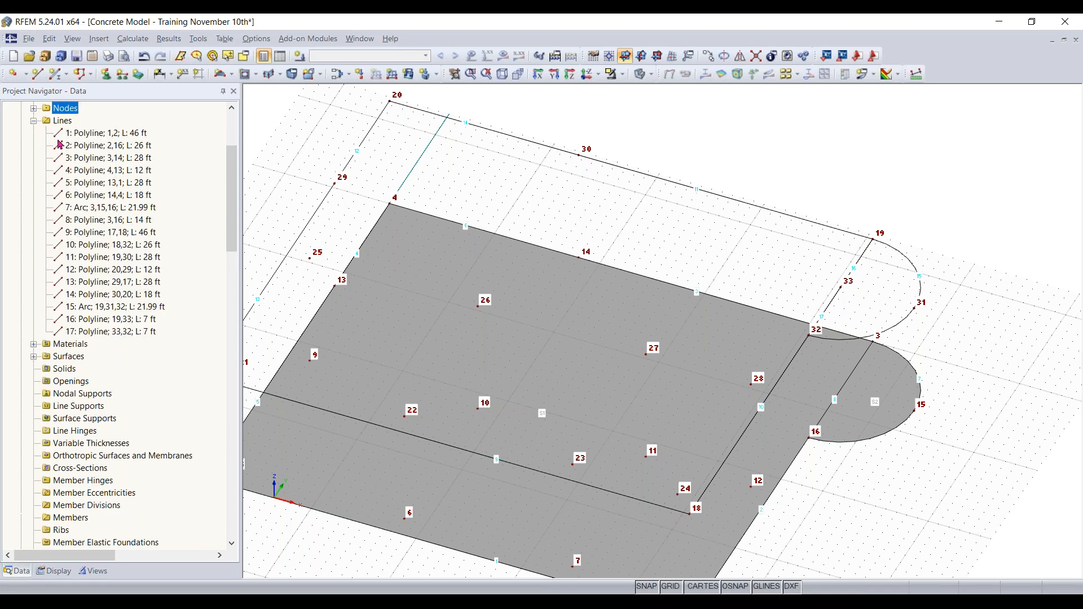
{"action": "left_click", "coordinate": [101, 319]}
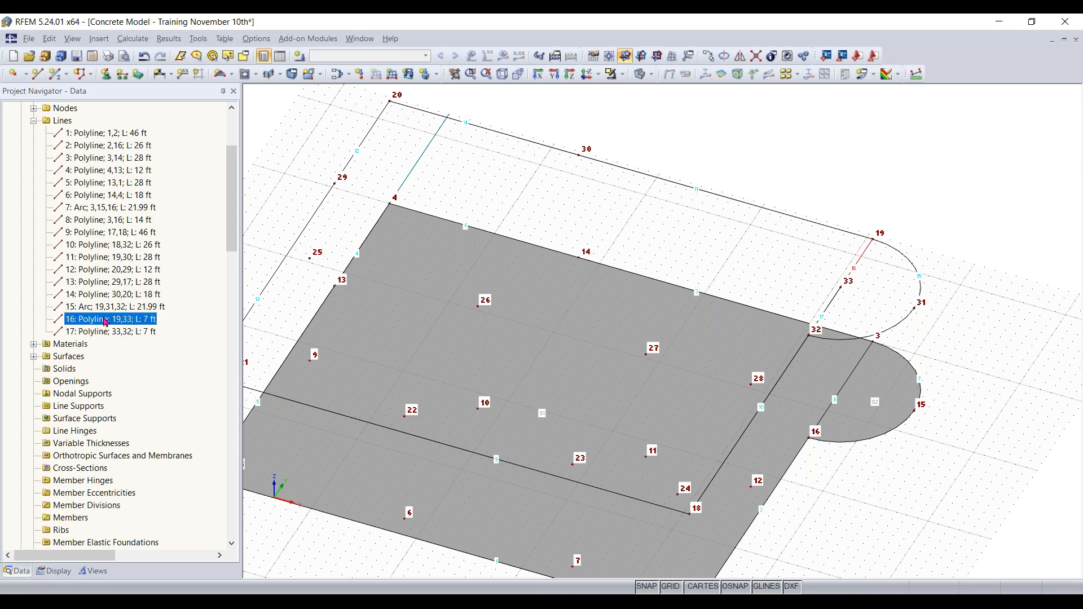
{"action": "left_click", "coordinate": [102, 331]}
{"action": "left_click", "coordinate": [106, 317], "text": "shift"}
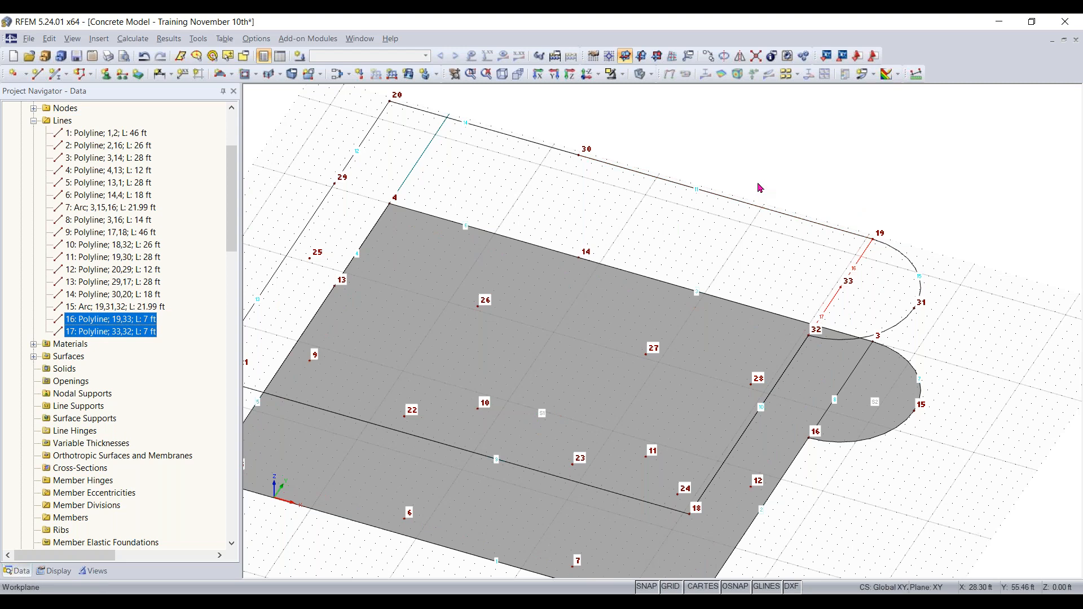
{"action": "key", "text": "Delete"}
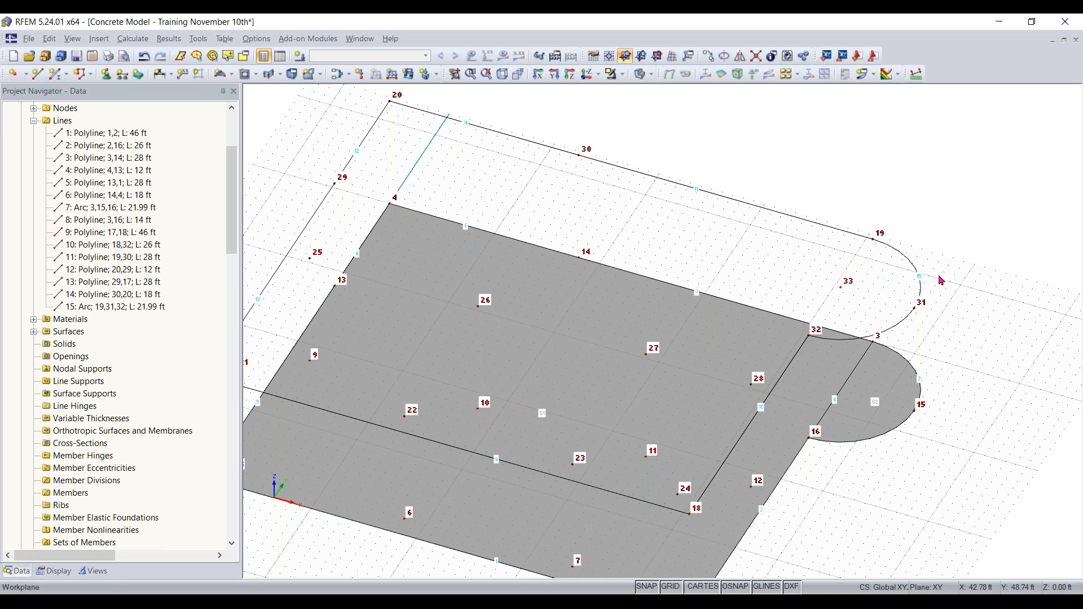
Create one 12 in thick surface in 4000 psi ACI 318-19 concrete from the upper slab's outer boundary lines, including the arc.
{"action": "middle_click_drag", "start_coordinate": [988, 314], "coordinate": [500, 157], "text": "ctrl"}
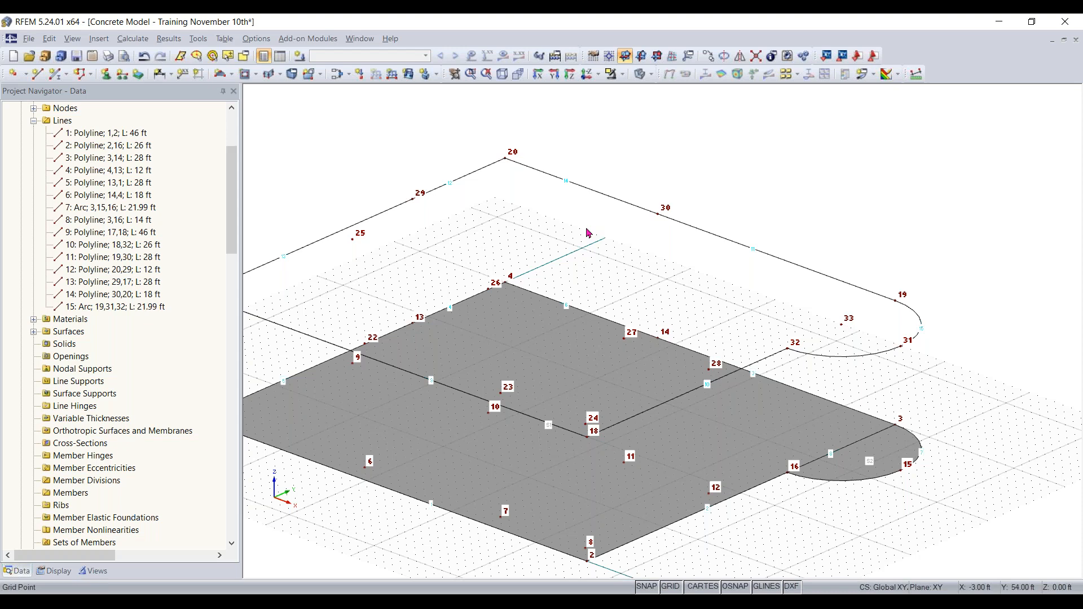
{"action": "left_click", "coordinate": [232, 76]}
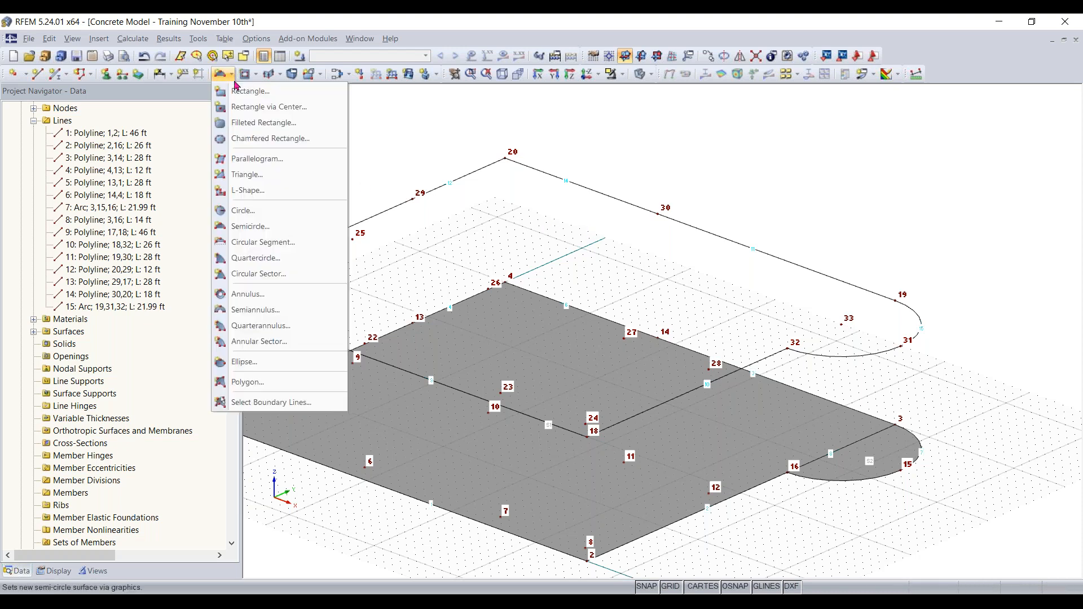
{"action": "left_click", "coordinate": [257, 402]}
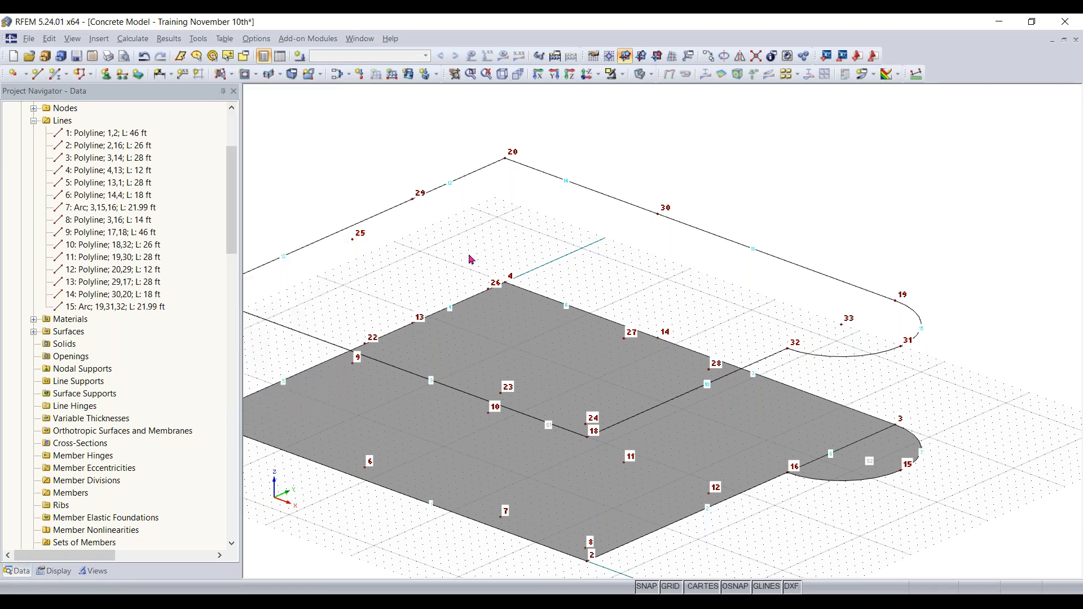
{"action": "left_click", "coordinate": [560, 180]}
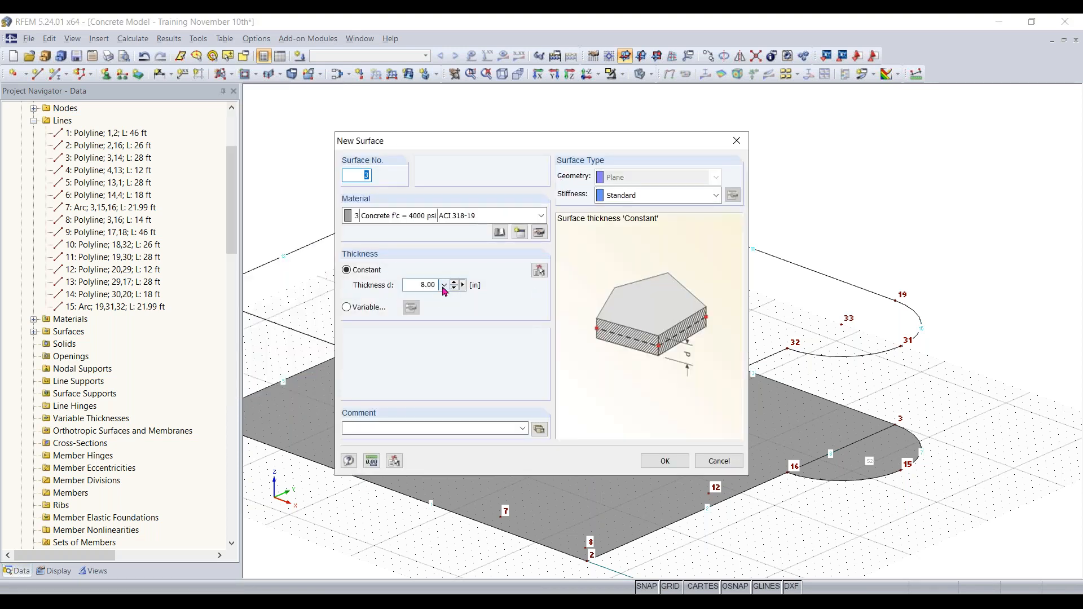
{"action": "double_click", "coordinate": [423, 285]}
{"action": "left_click_drag", "start_coordinate": [455, 276], "coordinate": [489, 272]}
{"action": "type", "text": "12"}
{"action": "left_click", "coordinate": [664, 461]}
{"action": "left_click", "coordinate": [766, 361]}
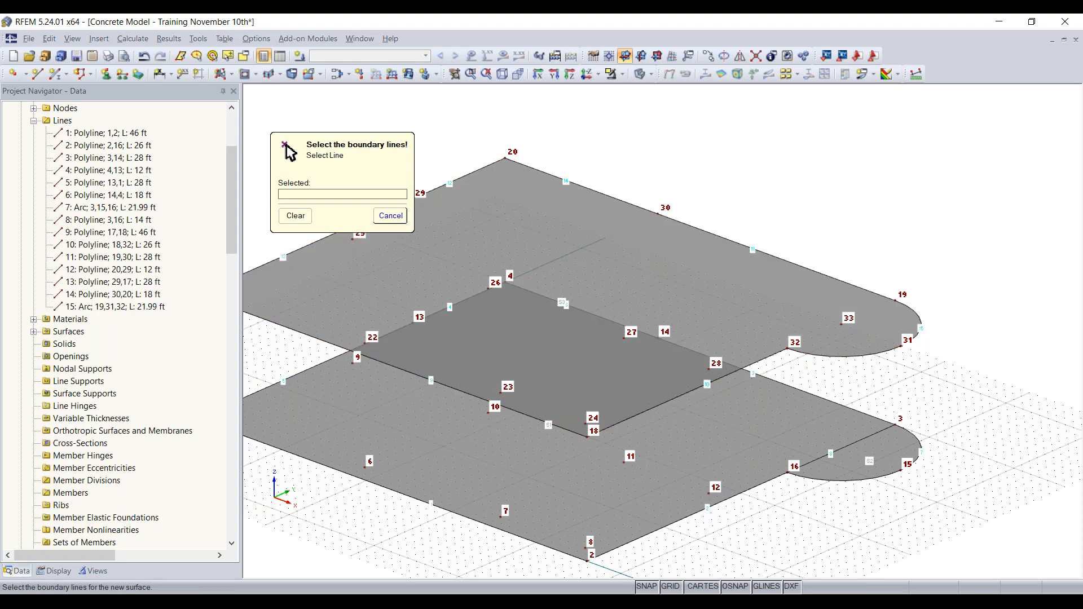
{"action": "right_click", "coordinate": [379, 172]}
{"action": "right_click", "coordinate": [377, 172]}
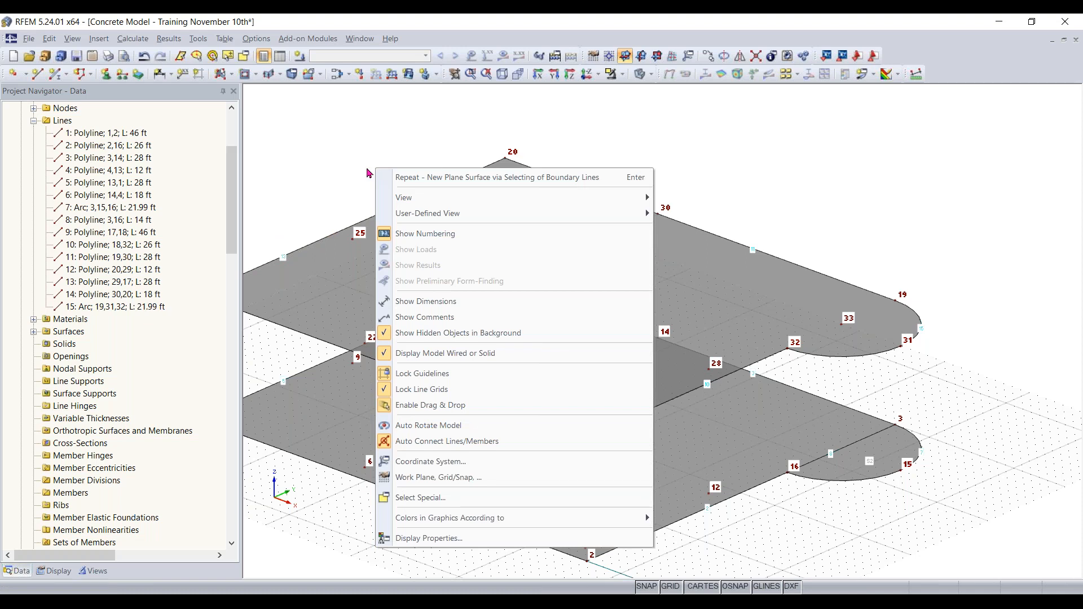
{"action": "left_click", "coordinate": [366, 169]}
Cut a circular opening with a 6 ft radius into the upper slab, centred on node 33, using a 1 ft step.
{"action": "scroll", "coordinate": [349, 172], "scroll_direction": "down", "scroll_amount": 3}
{"action": "middle_click_drag", "start_coordinate": [367, 189], "coordinate": [465, 209]}
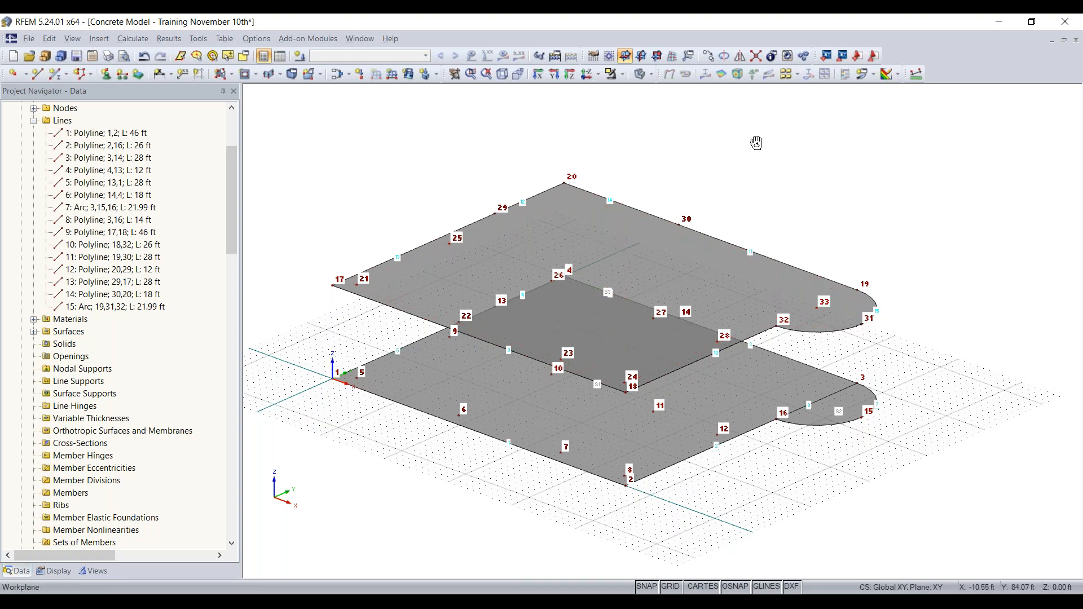
{"action": "middle_click_drag", "start_coordinate": [757, 142], "coordinate": [809, 169], "text": "ctrl"}
{"action": "right_click", "coordinate": [810, 168]}
{"action": "key", "text": "Escape"}
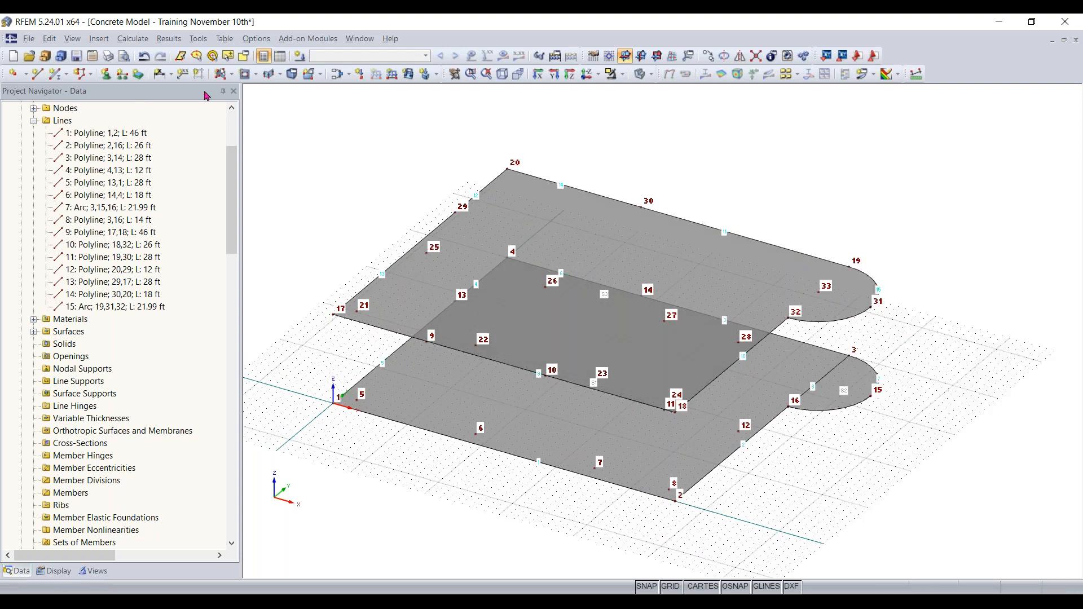
{"action": "left_click", "coordinate": [255, 75]}
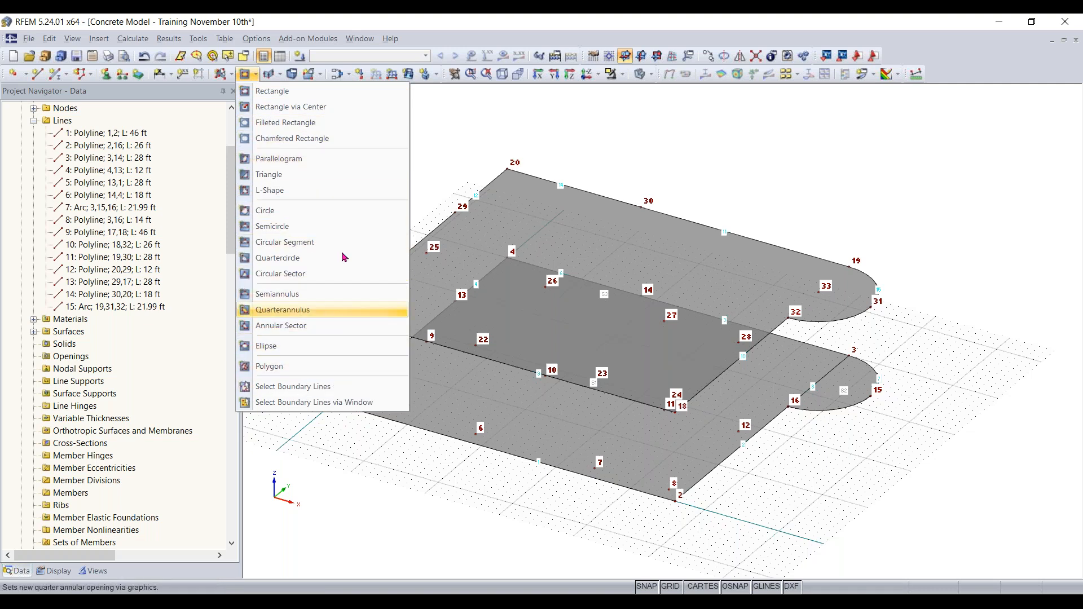
{"action": "left_click", "coordinate": [270, 212]}
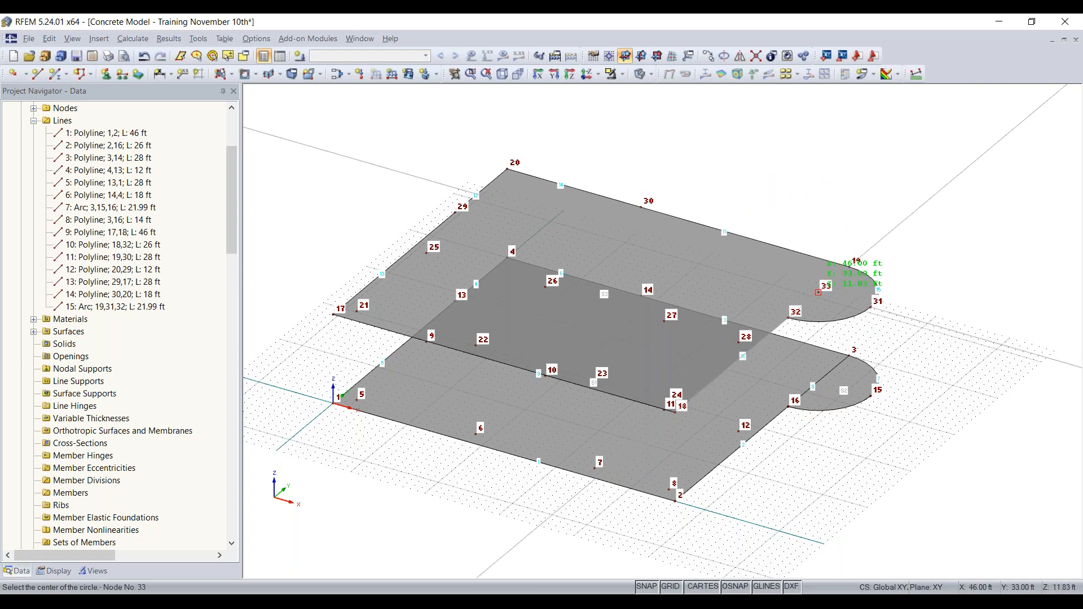
{"action": "scroll", "coordinate": [817, 290], "scroll_direction": "up", "scroll_amount": 3}
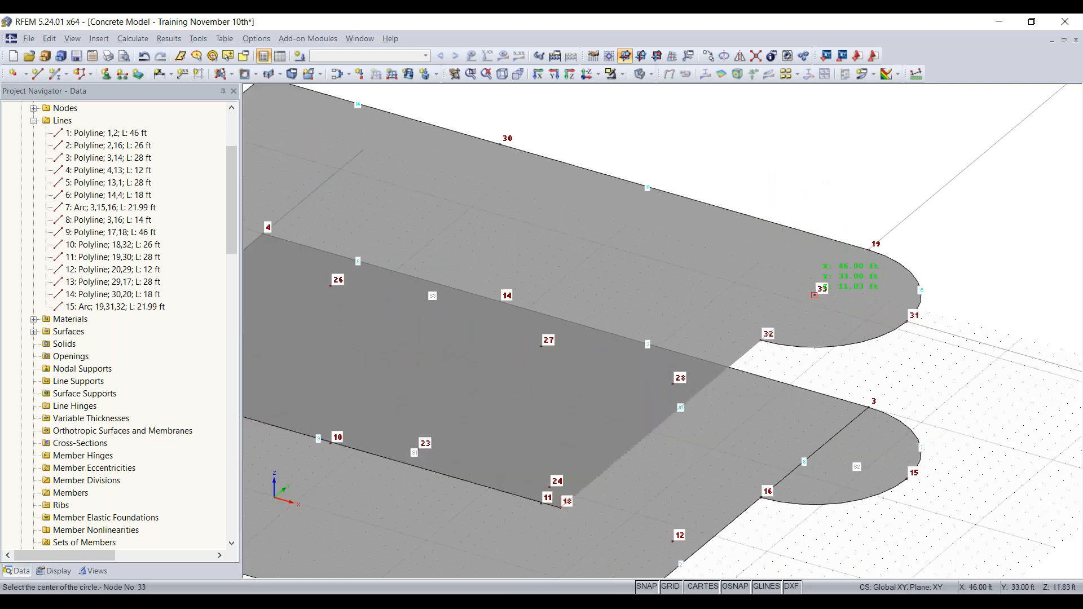
{"action": "left_click", "coordinate": [814, 295]}
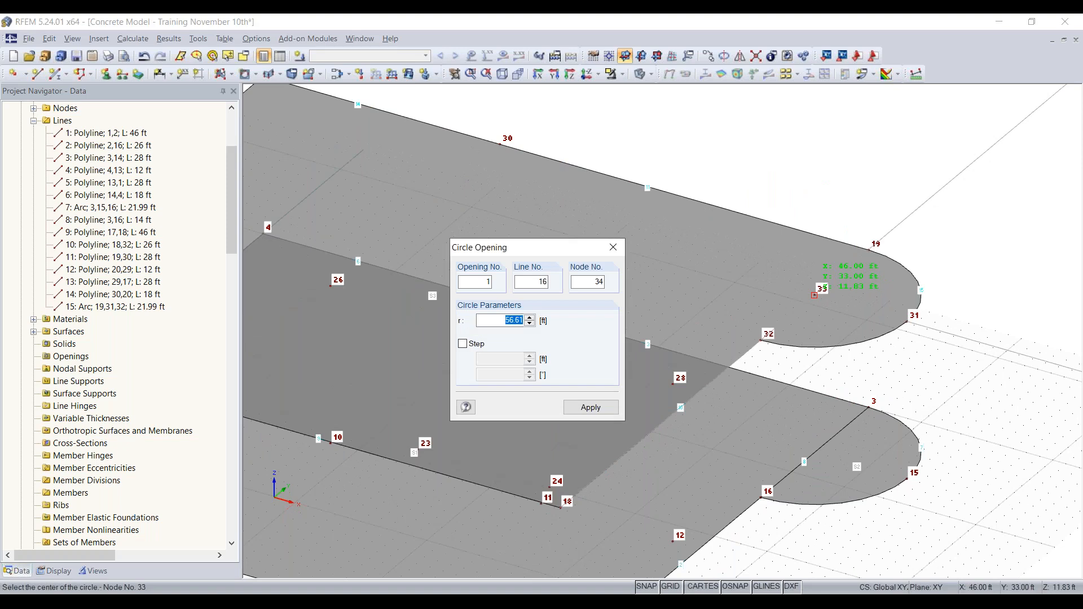
{"action": "left_click", "coordinate": [464, 344]}
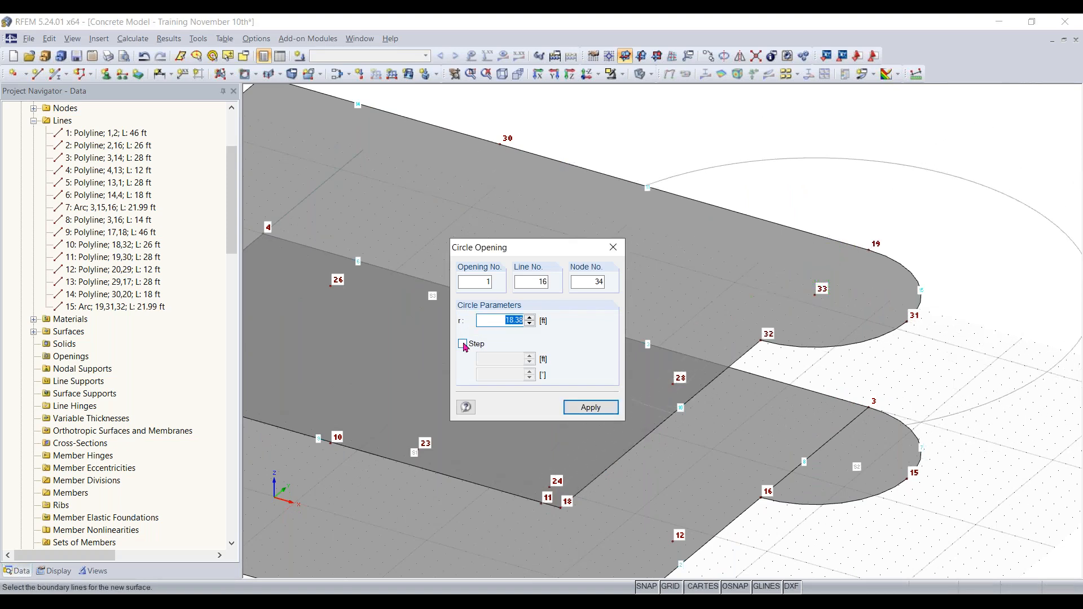
{"action": "double_click", "coordinate": [496, 360]}
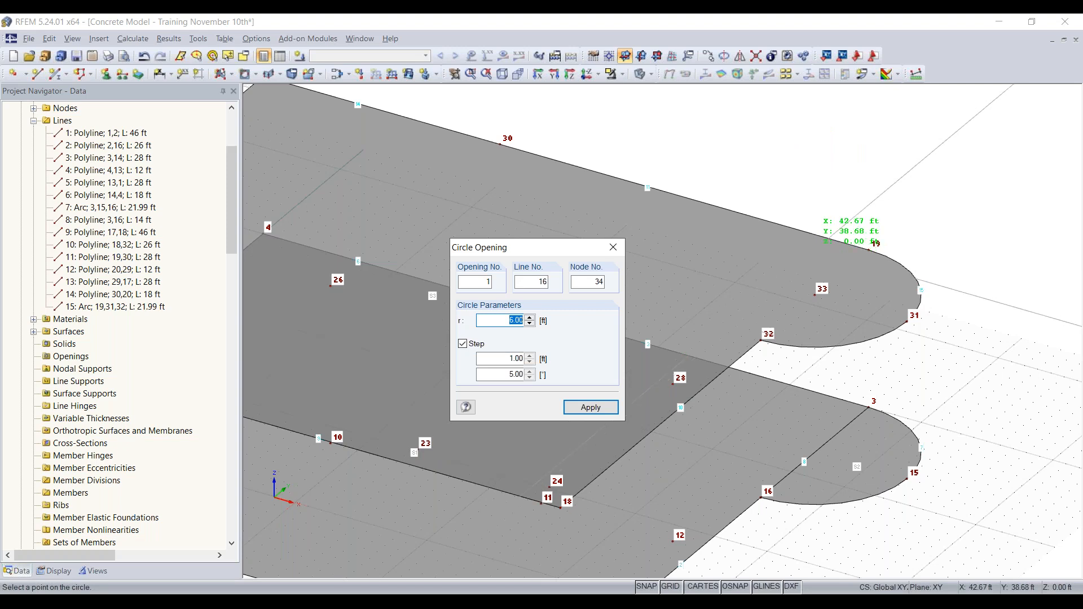
{"action": "left_click", "coordinate": [874, 243]}
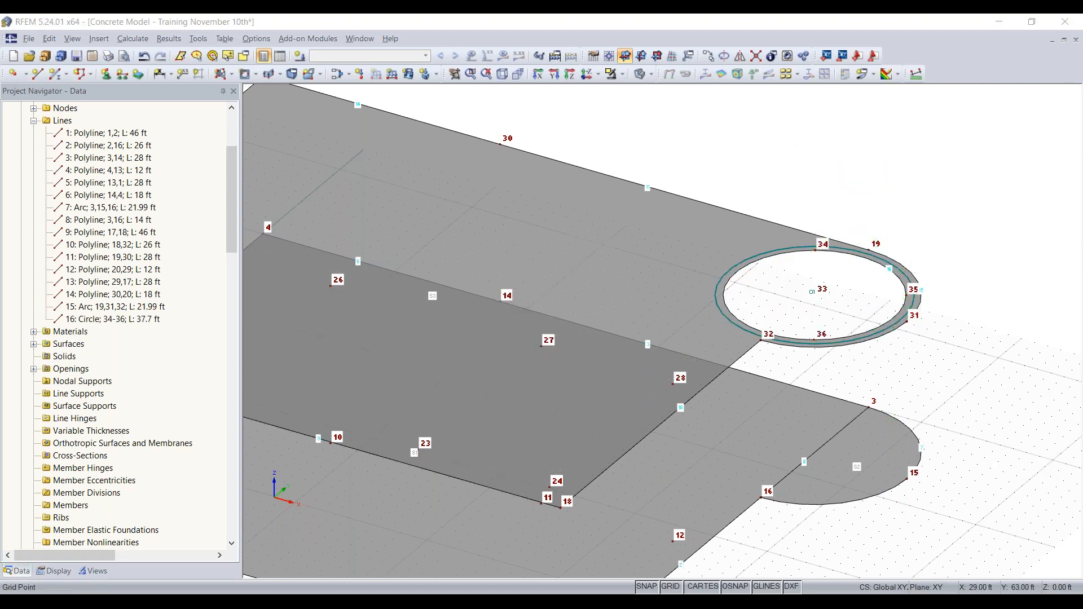
Inspect the circular opening and both slab levels from different angles.
{"action": "scroll", "coordinate": [899, 326], "scroll_direction": "down", "scroll_amount": 2}
{"action": "middle_click_drag", "start_coordinate": [705, 237], "coordinate": [649, 270], "text": "ctrl"}
{"action": "scroll", "coordinate": [887, 380], "scroll_direction": "up", "scroll_amount": 4}
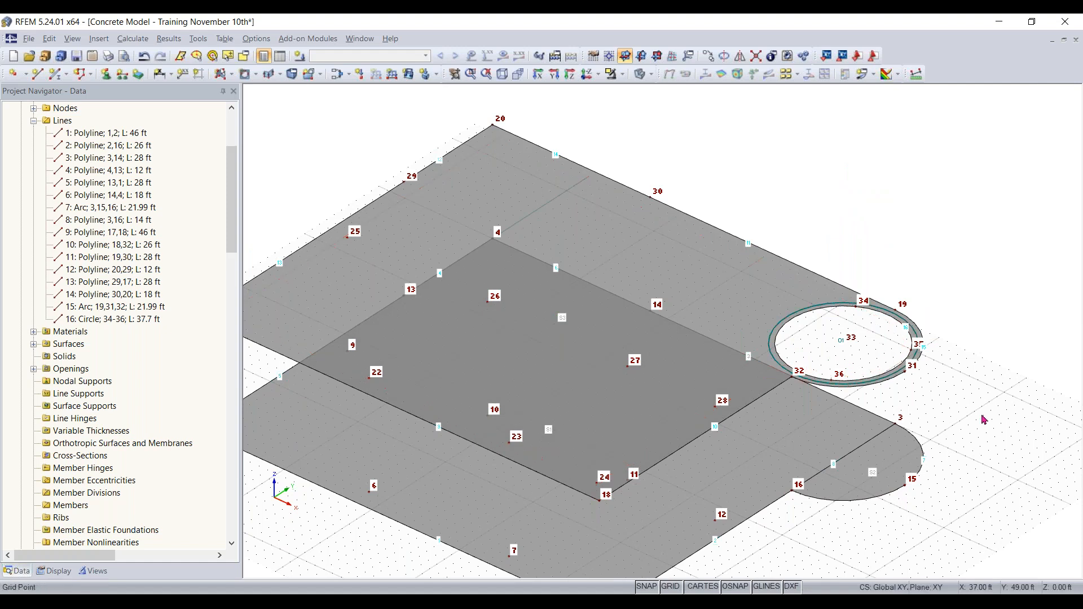
{"action": "scroll", "coordinate": [984, 419], "scroll_direction": "up", "scroll_amount": 1}
{"action": "middle_click_drag", "start_coordinate": [981, 418], "coordinate": [962, 329]}
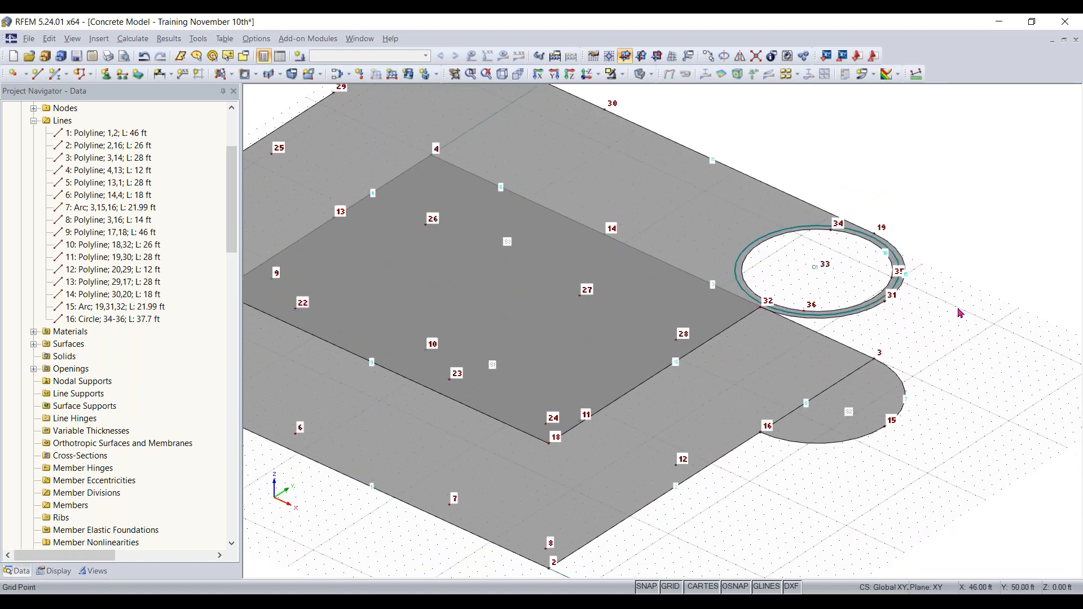
{"action": "middle_click_drag", "start_coordinate": [916, 467], "coordinate": [426, 394], "text": "ctrl"}
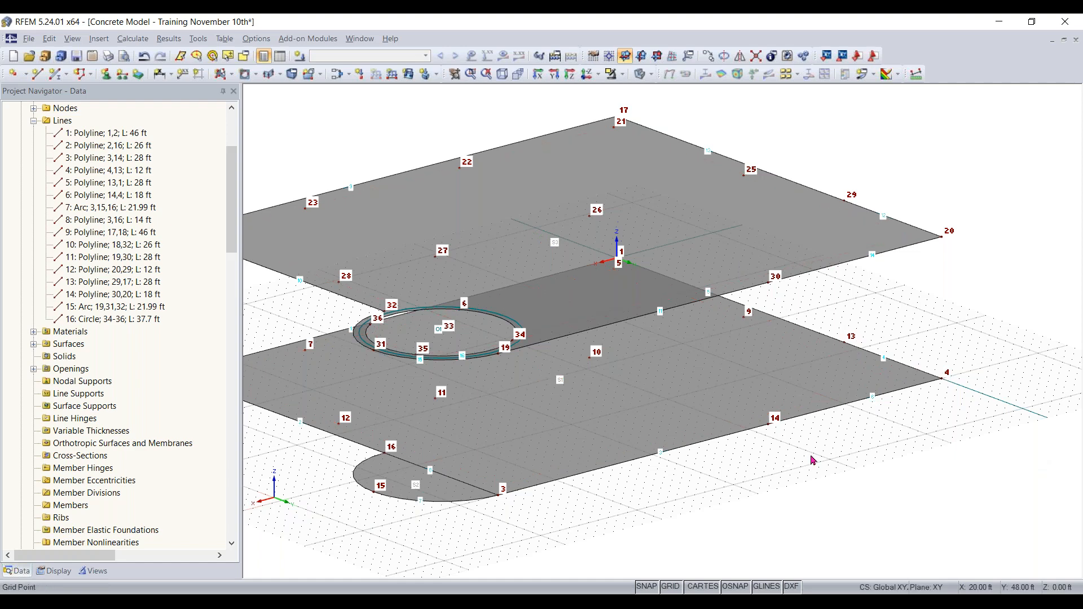
{"action": "middle_click_drag", "start_coordinate": [372, 510], "coordinate": [573, 506], "text": "ctrl"}
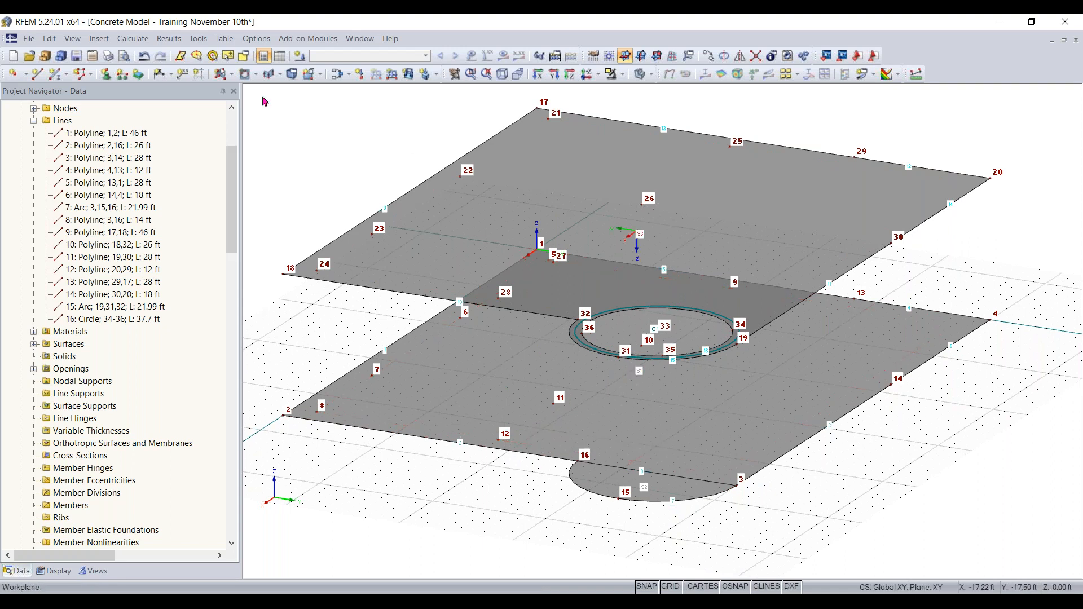
Draw a vertical line between the slab edges at X 46 ft, Y 19 ft, from Z 0 to 11.83 ft.
{"action": "left_click", "coordinate": [37, 74]}
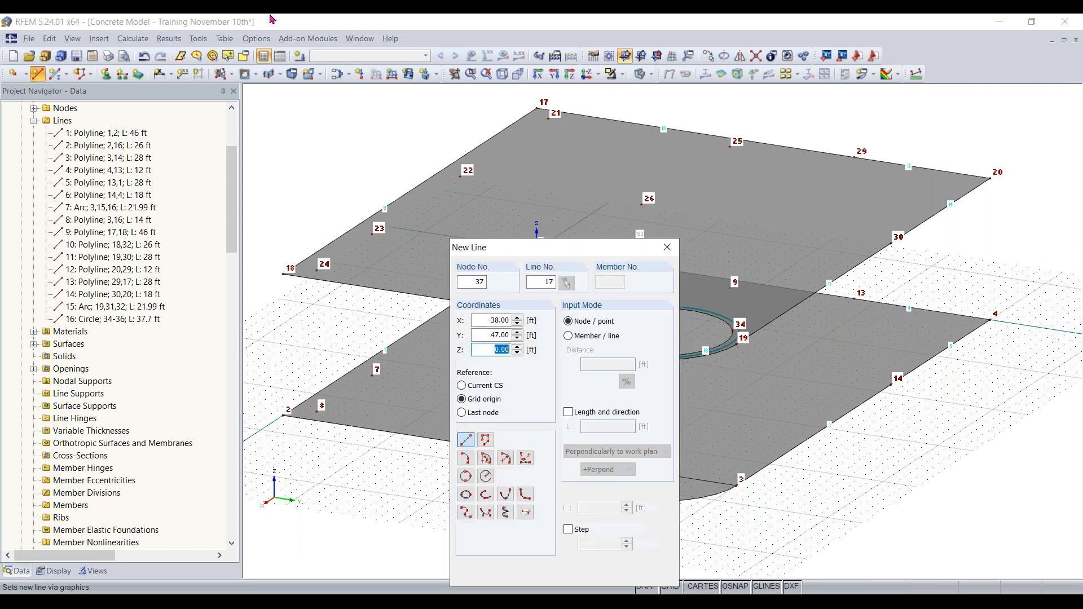
{"action": "left_click_drag", "start_coordinate": [569, 254], "coordinate": [165, 150]}
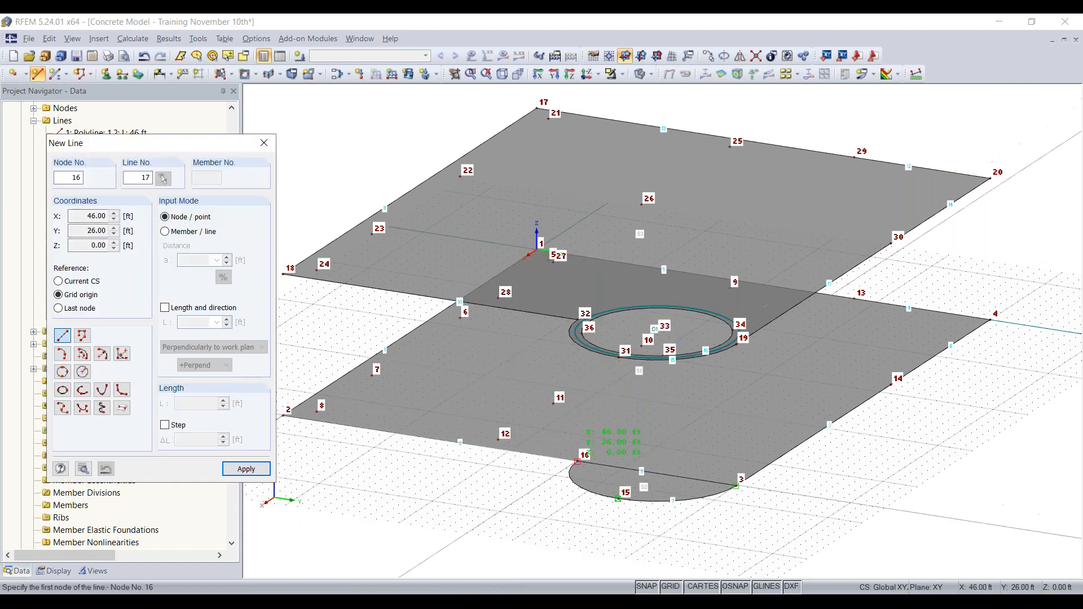
{"action": "scroll", "coordinate": [581, 457], "scroll_direction": "up", "scroll_amount": 2}
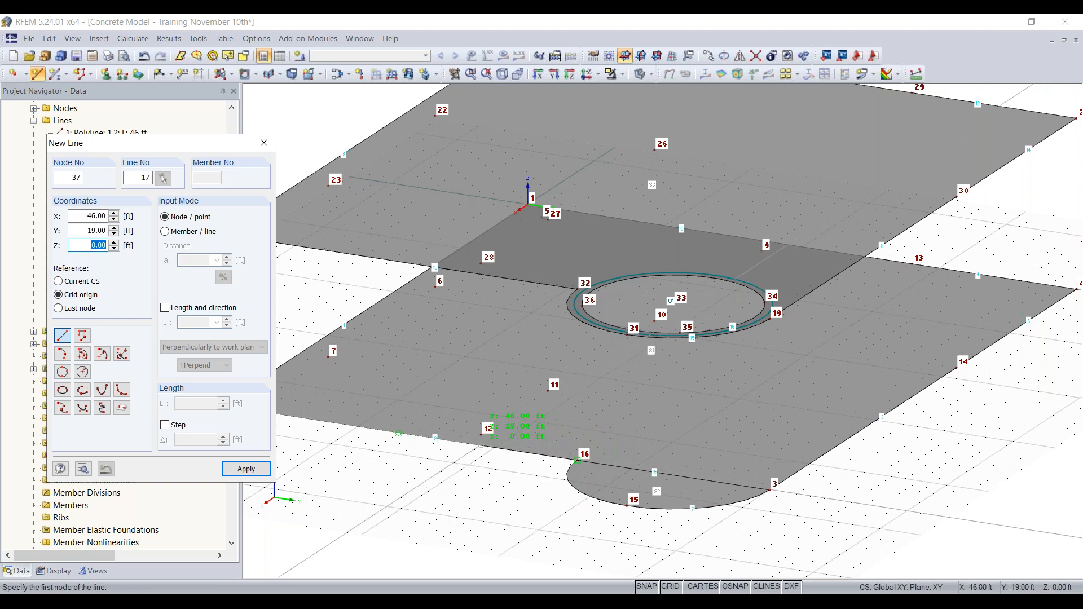
{"action": "left_click", "coordinate": [480, 446]}
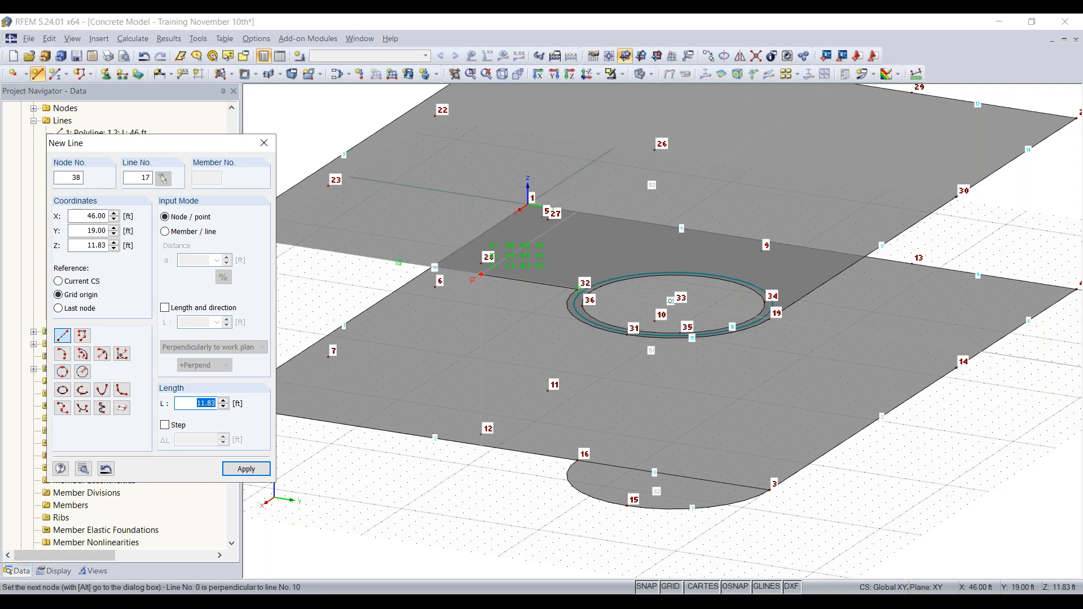
{"action": "scroll", "coordinate": [481, 275], "scroll_direction": "up", "scroll_amount": 3}
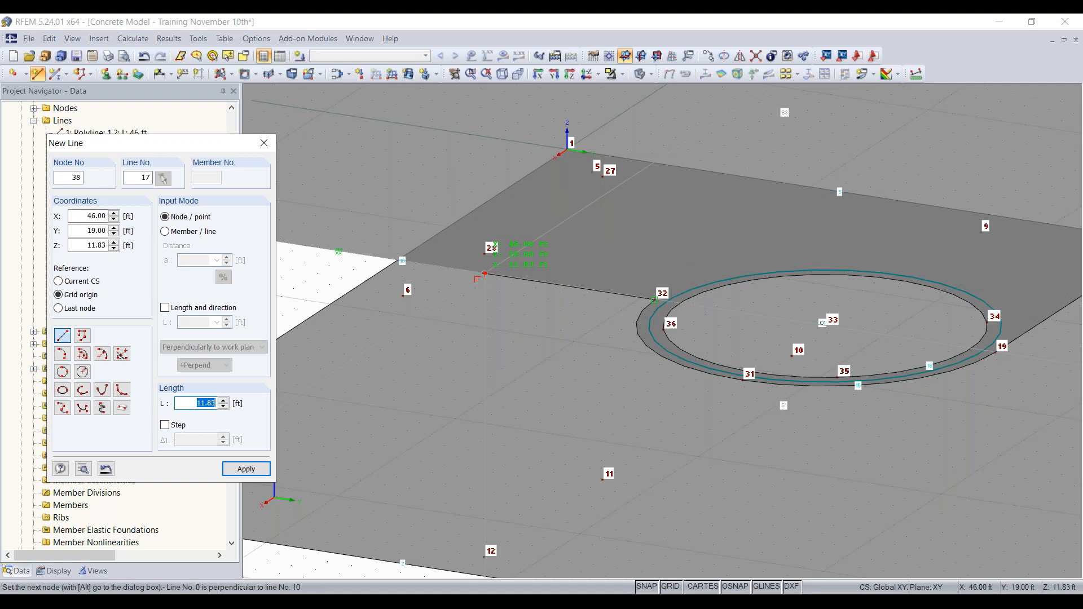
{"action": "left_click", "coordinate": [484, 273]}
{"action": "scroll", "coordinate": [477, 275], "scroll_direction": "down", "scroll_amount": 1}
{"action": "scroll", "coordinate": [484, 273], "scroll_direction": "down", "scroll_amount": 3}
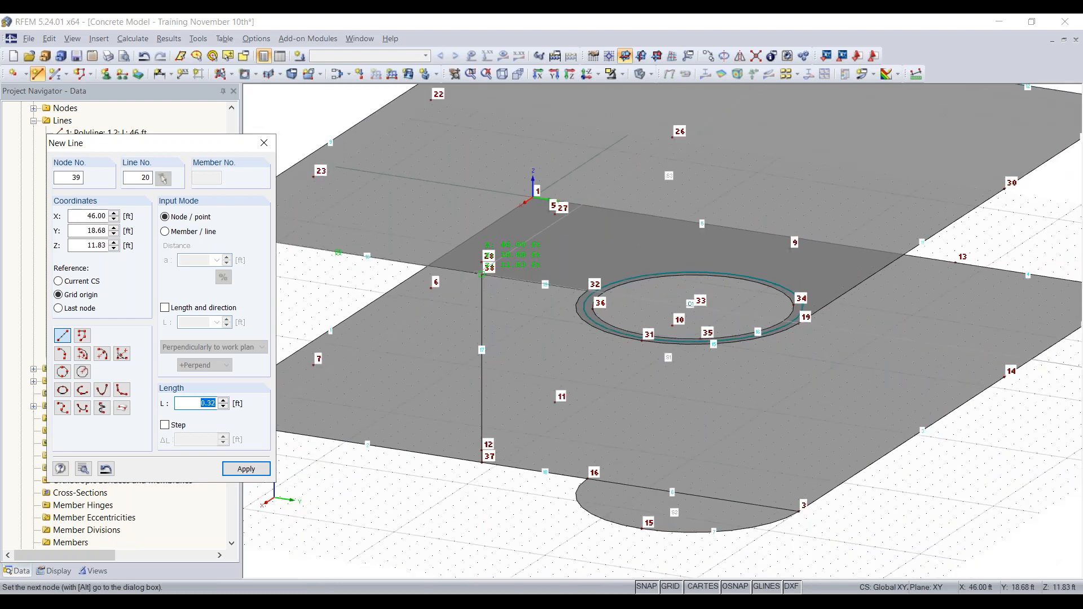
{"action": "middle_click_drag", "start_coordinate": [877, 488], "coordinate": [772, 497]}
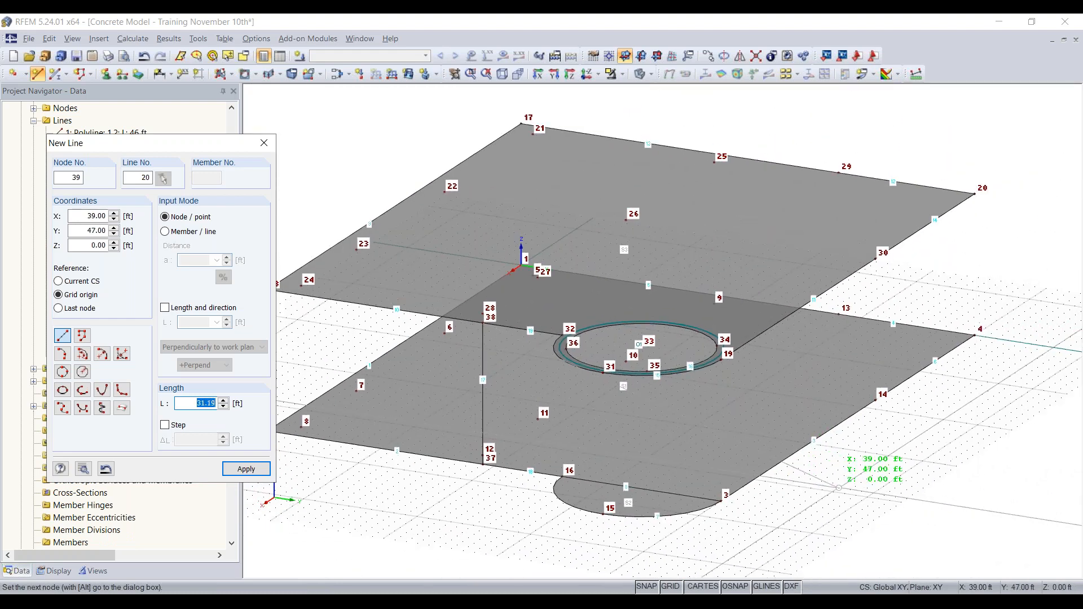
{"action": "right_click", "coordinate": [843, 484]}
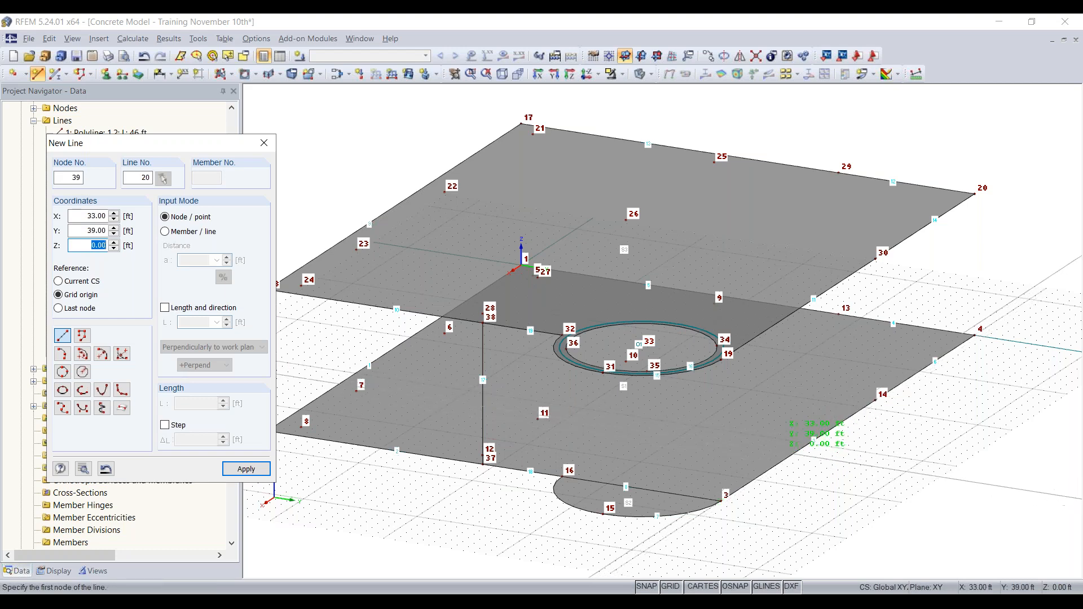
Draw vertical lines between the slabs at X 34 ft, Y 40 ft and from node 16 to node 32.
{"action": "left_click", "coordinate": [798, 449]}
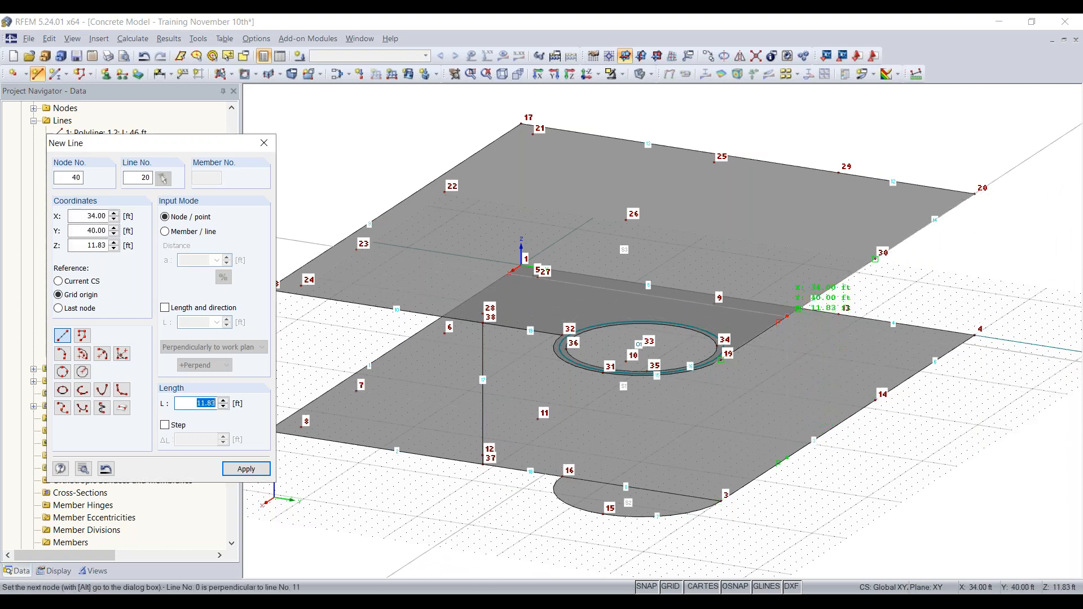
{"action": "left_click", "coordinate": [786, 316]}
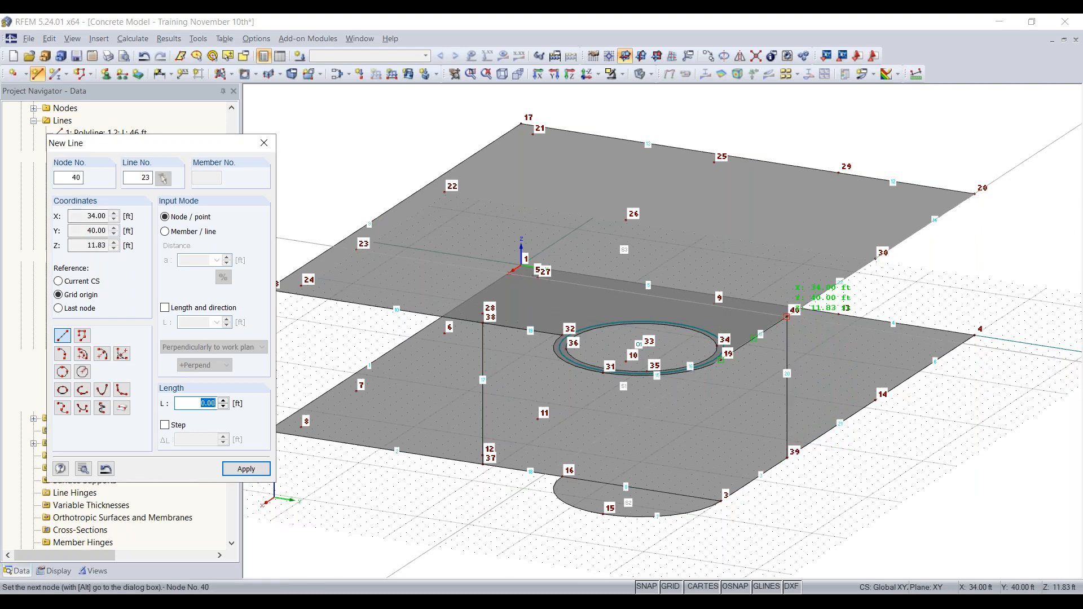
{"action": "right_click", "coordinate": [866, 488]}
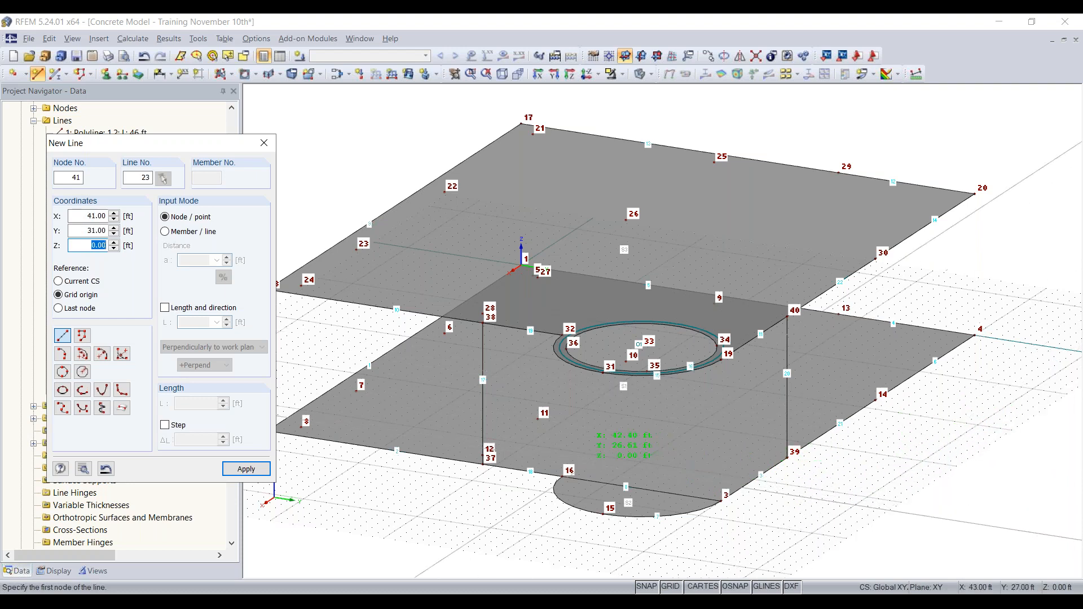
{"action": "left_click", "coordinate": [569, 472]}
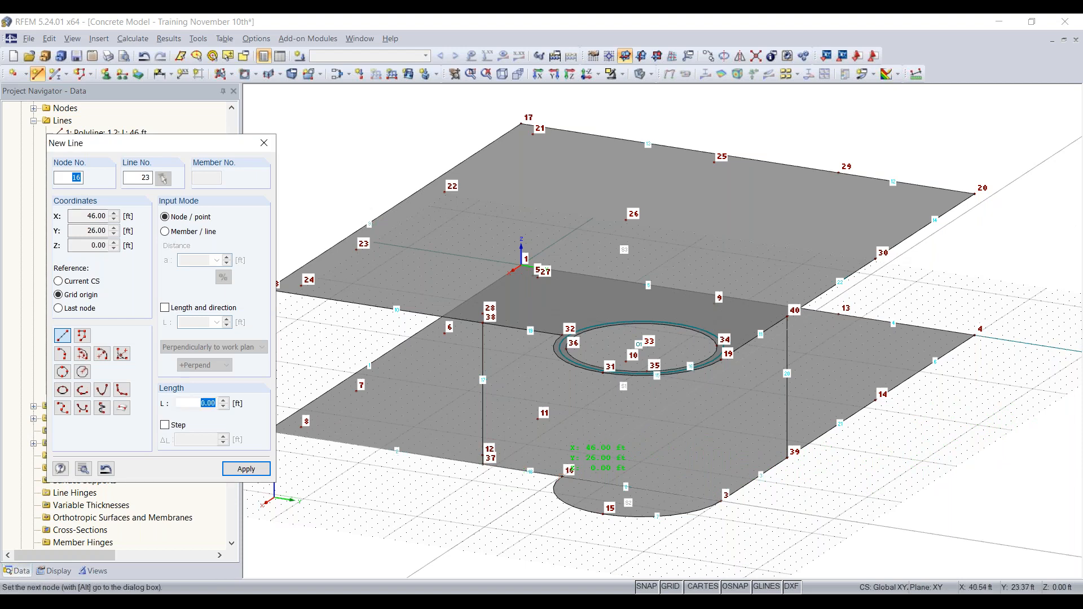
{"action": "left_click", "coordinate": [561, 335]}
Try to draw a vertical line from the lower slab corner at node 3 to node 19, and undo it.
{"action": "left_click", "coordinate": [722, 500]}
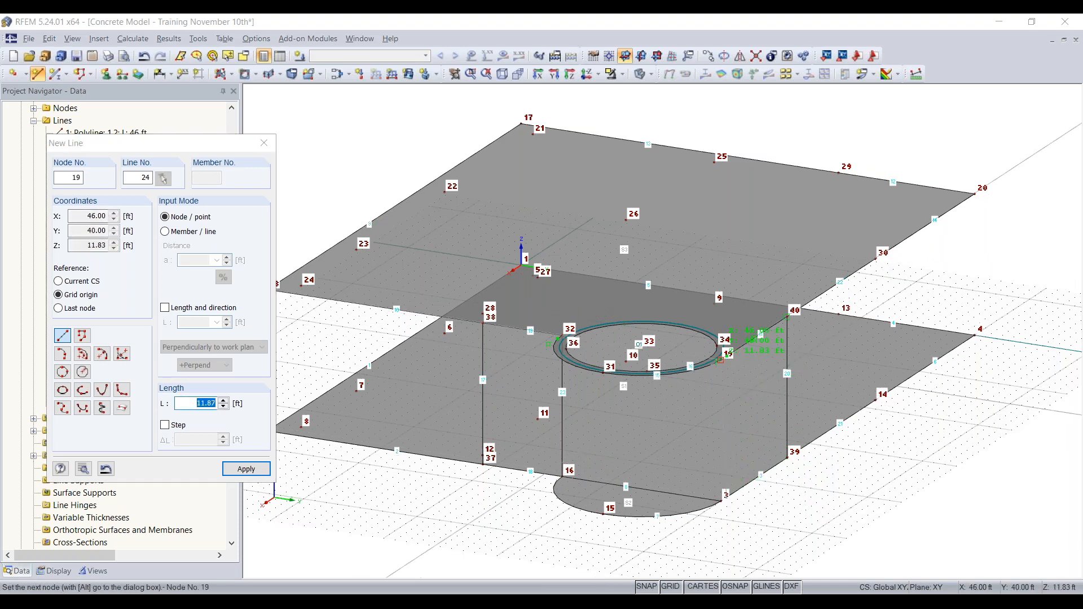
{"action": "left_click", "coordinate": [721, 358]}
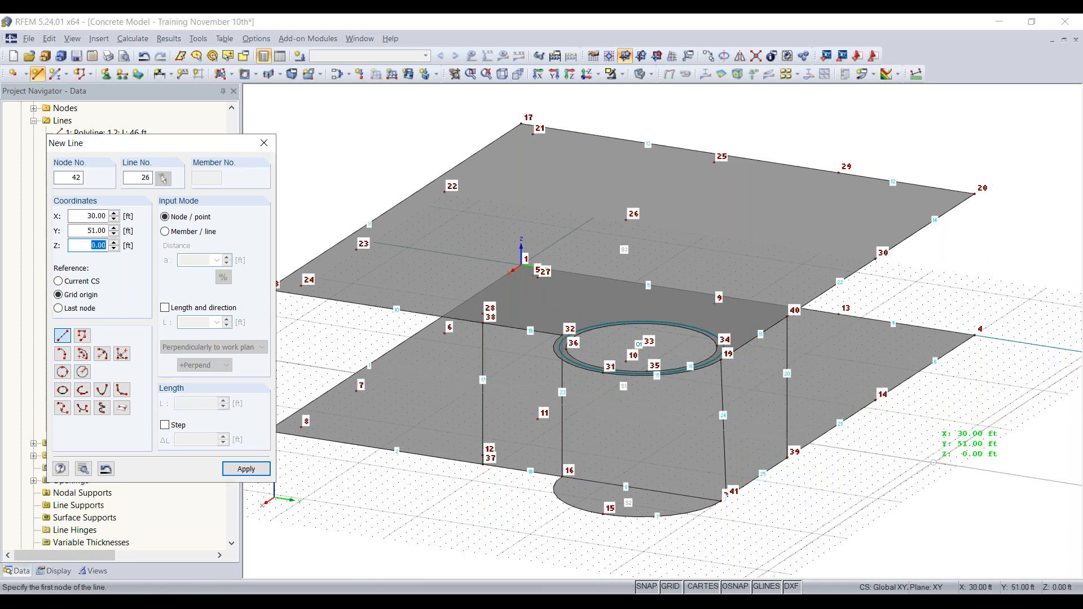
{"action": "key", "text": "Escape"}
{"action": "scroll", "coordinate": [827, 482], "scroll_direction": "up", "scroll_amount": 2}
{"action": "middle_click_drag", "start_coordinate": [826, 481], "coordinate": [692, 444], "text": "ctrl"}
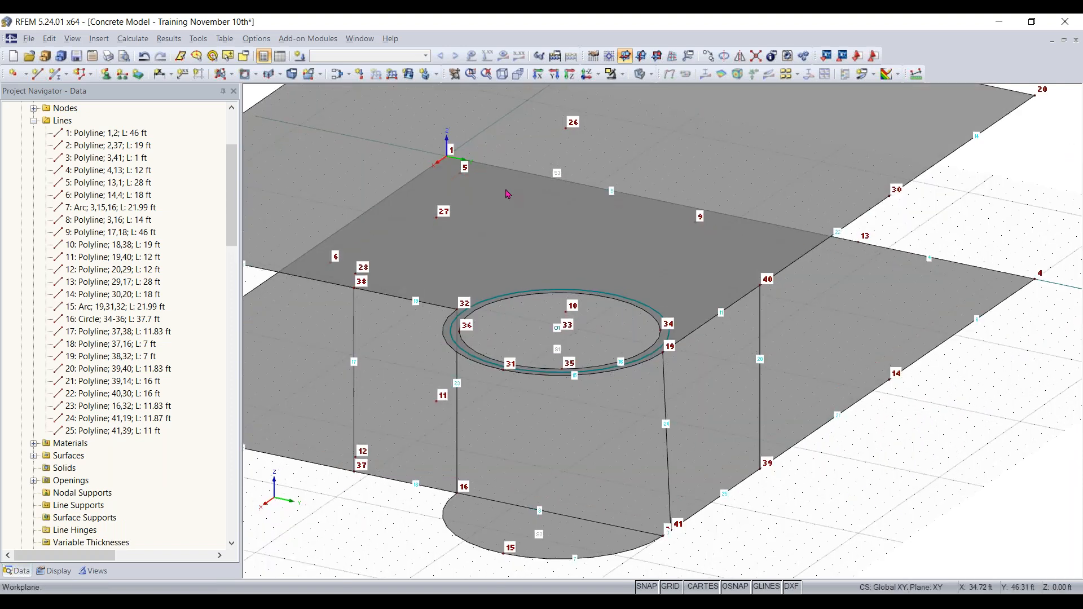
{"action": "key", "text": "ctrl+z"}
Draw a vertical line from node 3 on the lower slab exactly up to node 19.
{"action": "left_click", "coordinate": [37, 74]}
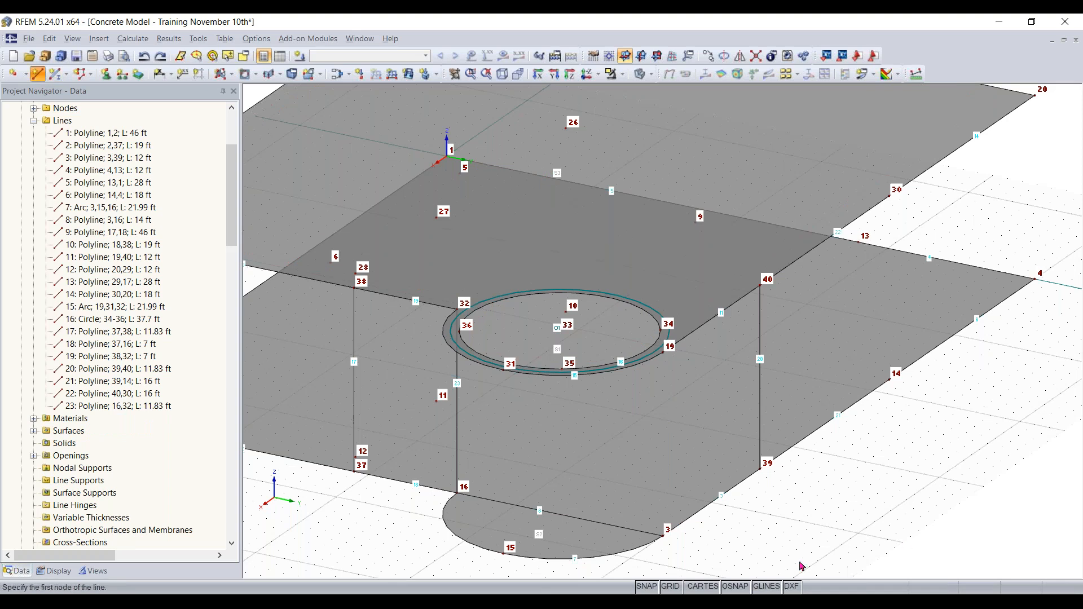
{"action": "left_click", "coordinate": [663, 535]}
{"action": "left_click", "coordinate": [662, 536]}
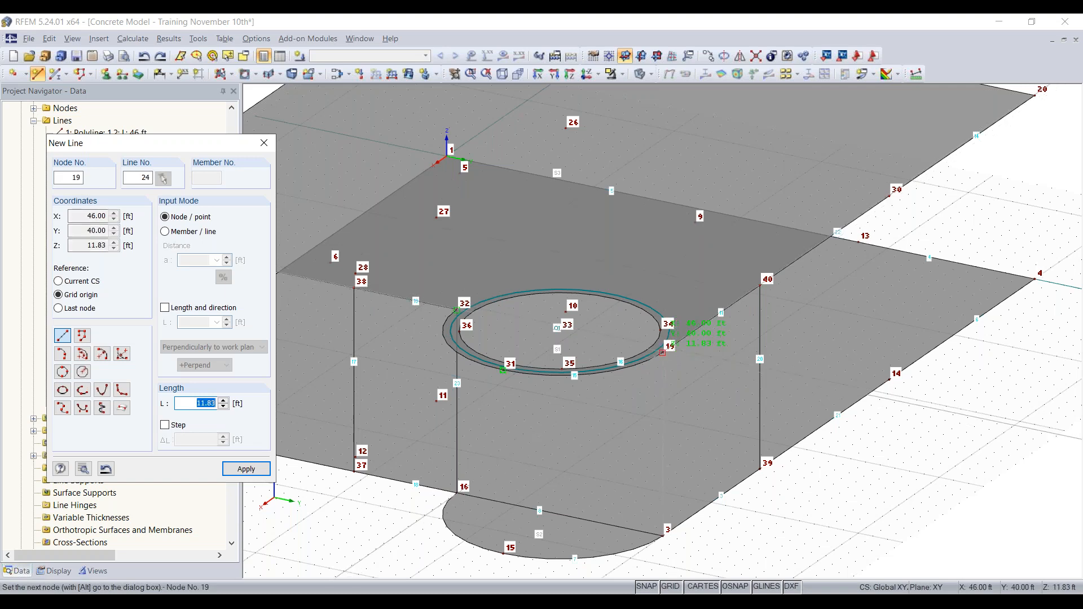
{"action": "left_click", "coordinate": [665, 348]}
{"action": "right_click", "coordinate": [818, 480]}
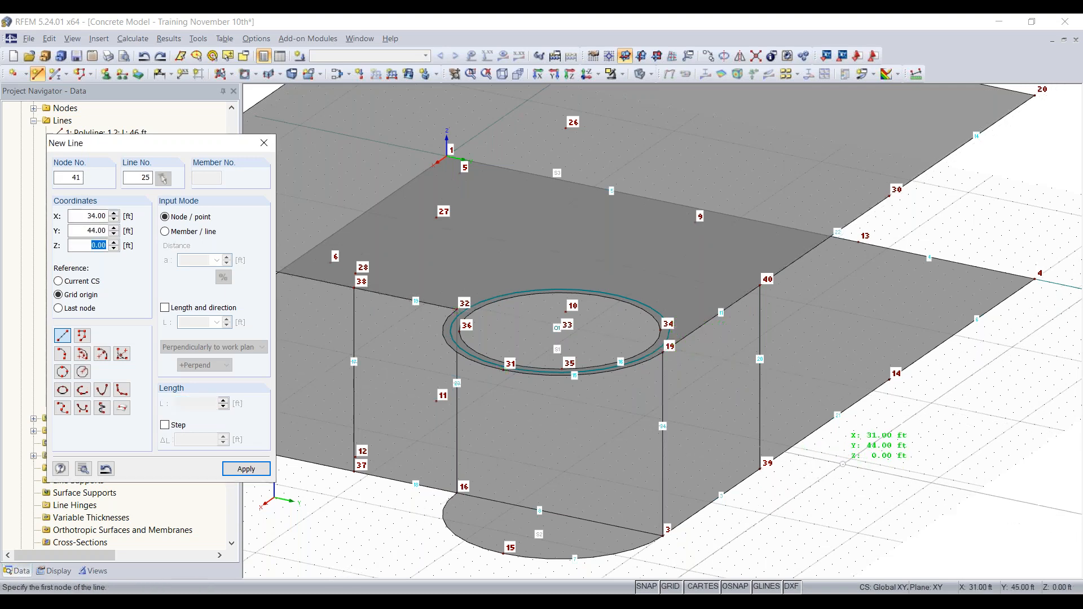
Draw vertical lines between the slabs from node 14 to node 30 and from node 4 to node 20.
{"action": "scroll", "coordinate": [923, 455], "scroll_direction": "down", "scroll_amount": 1}
{"action": "middle_click_drag", "start_coordinate": [947, 443], "coordinate": [695, 440], "text": "ctrl"}
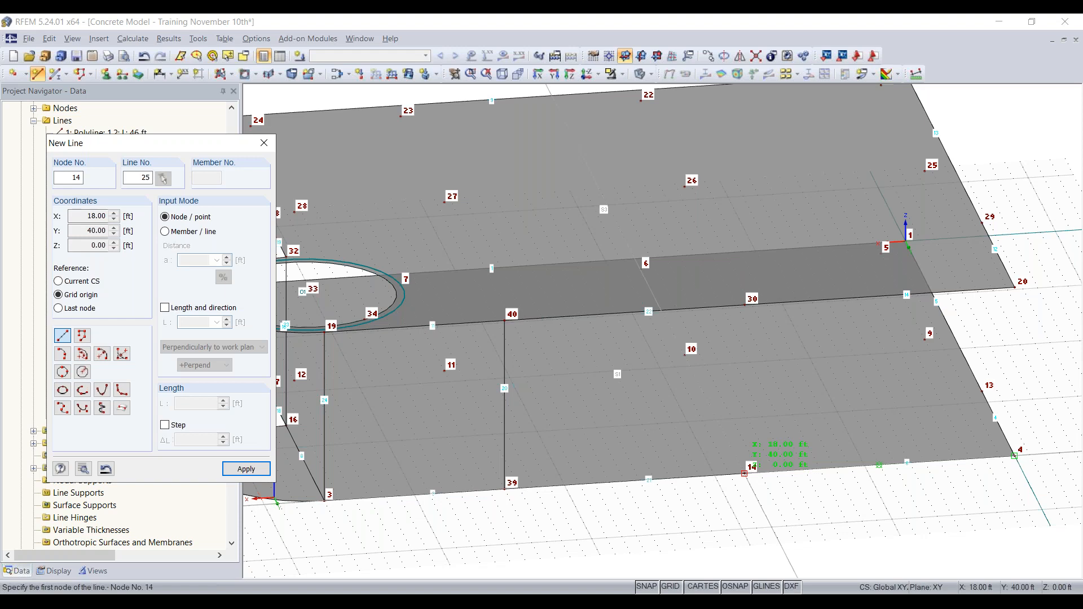
{"action": "left_click", "coordinate": [744, 473]}
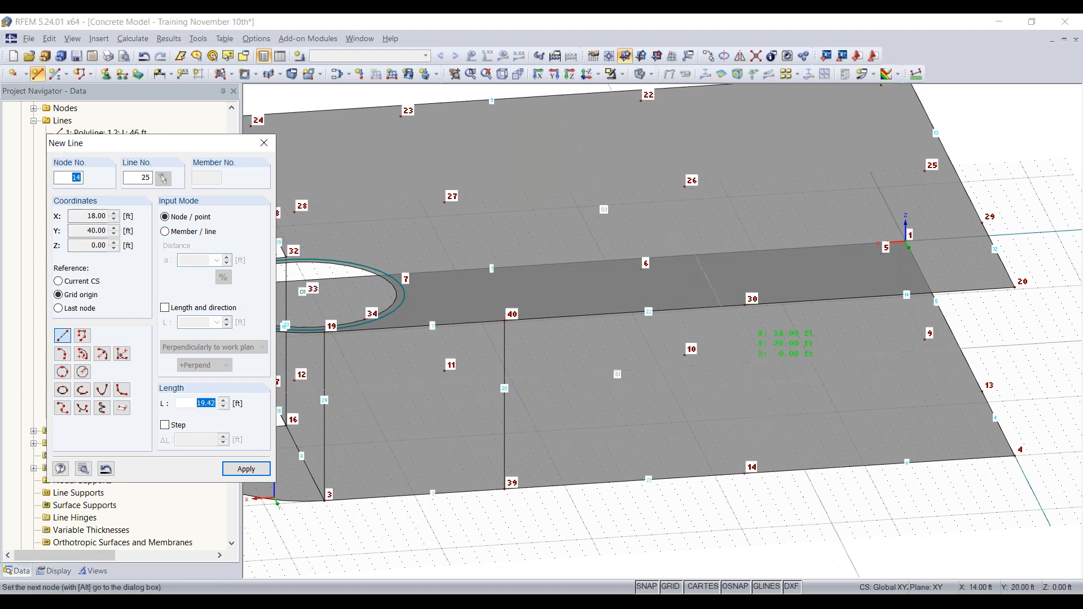
{"action": "left_click", "coordinate": [745, 305]}
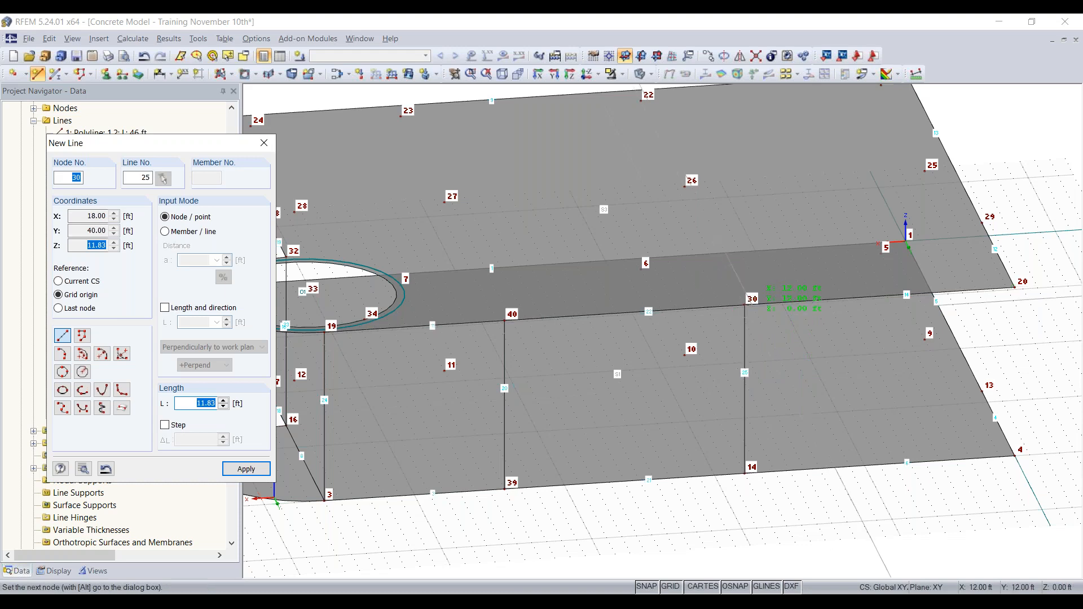
{"action": "right_click", "coordinate": [909, 524]}
{"action": "middle_click_drag", "start_coordinate": [975, 500], "coordinate": [900, 490], "text": "ctrl"}
{"action": "left_click", "coordinate": [844, 503]}
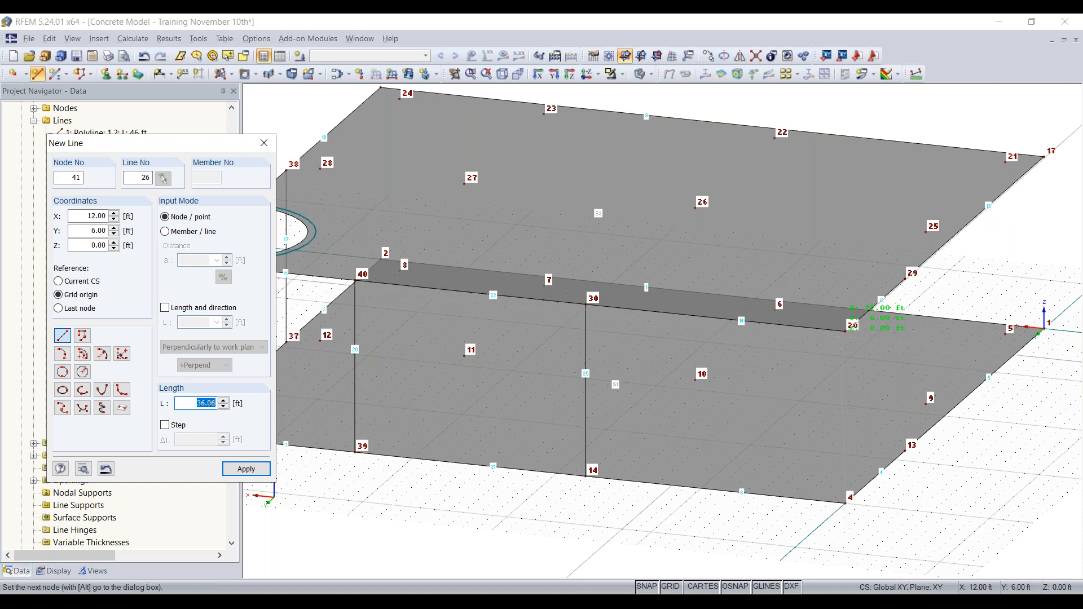
{"action": "left_click", "coordinate": [845, 332]}
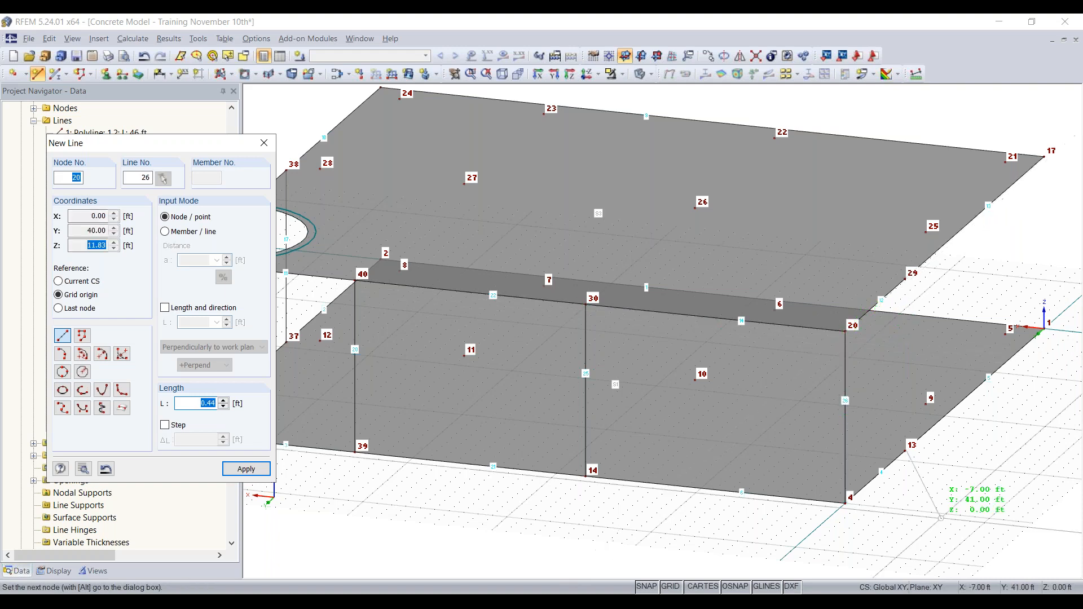
Draw a vertical line from node 13 to node 29 and end the line command.
{"action": "middle_click_drag", "start_coordinate": [831, 468], "coordinate": [804, 469], "text": "ctrl"}
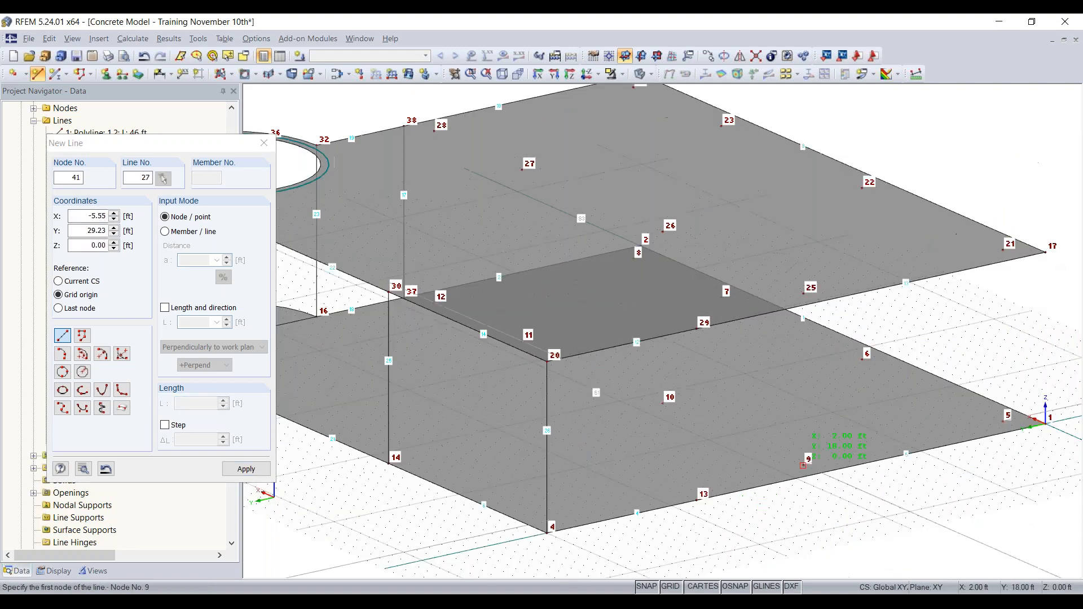
{"action": "left_click", "coordinate": [735, 508]}
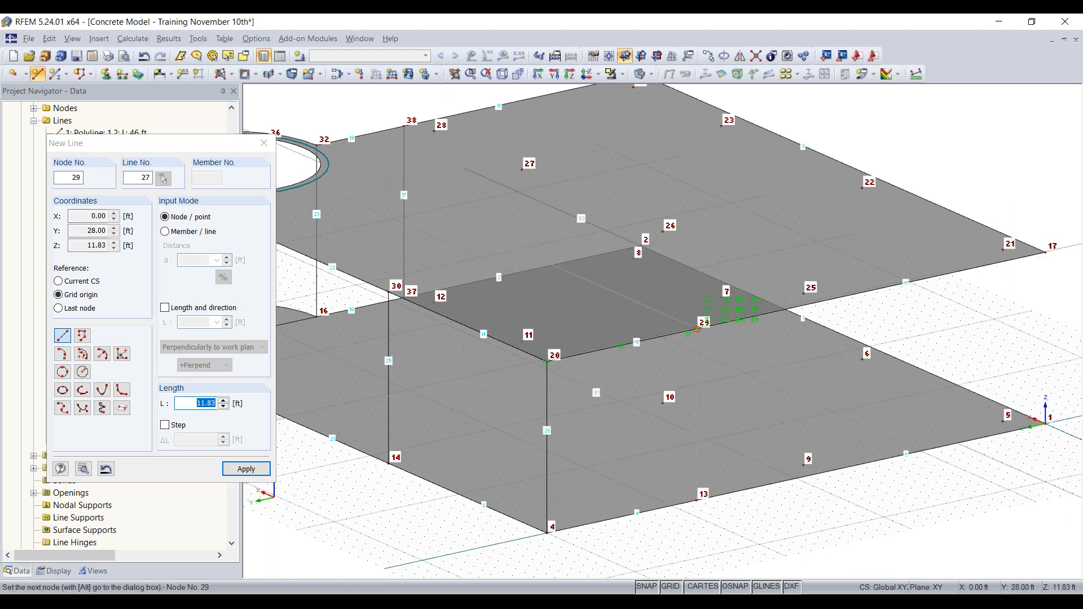
{"action": "left_click", "coordinate": [698, 327]}
{"action": "scroll", "coordinate": [785, 455], "scroll_direction": "down", "scroll_amount": 3}
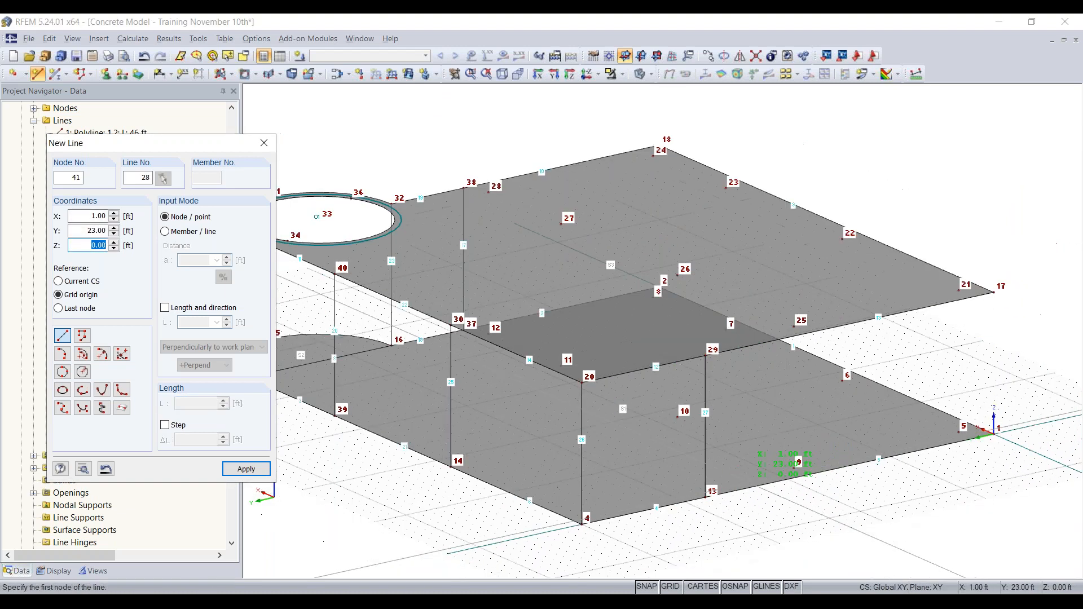
{"action": "key", "text": "Escape"}
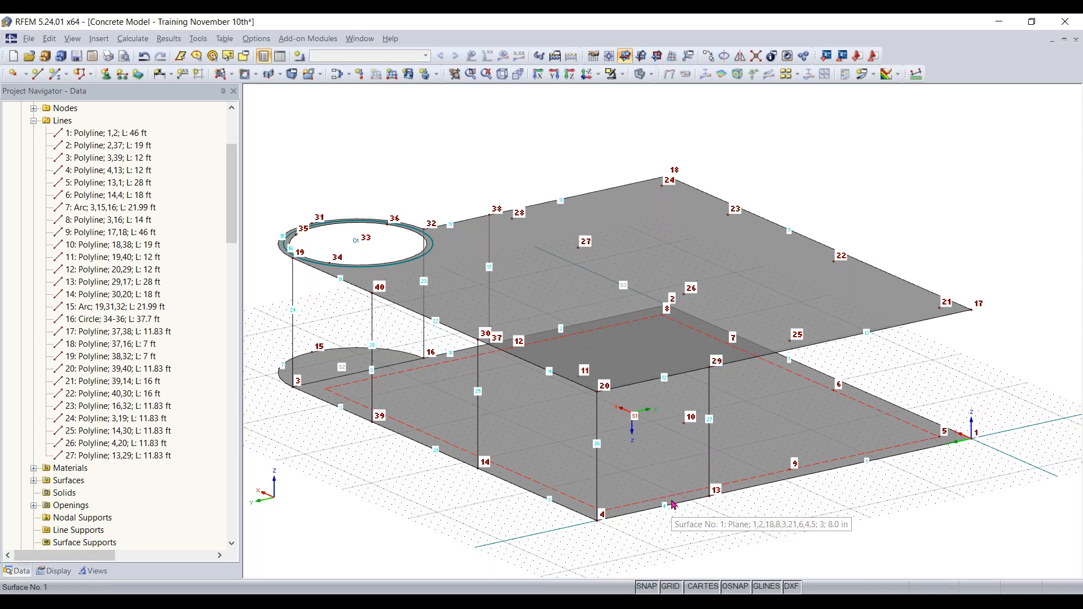
Create an 8 in thick wall surface in 4000 psi ACI 318-19 concrete, bounded by the lines between nodes 4, 13, 29 and 20.
{"action": "scroll", "coordinate": [739, 482], "scroll_direction": "down", "scroll_amount": 1}
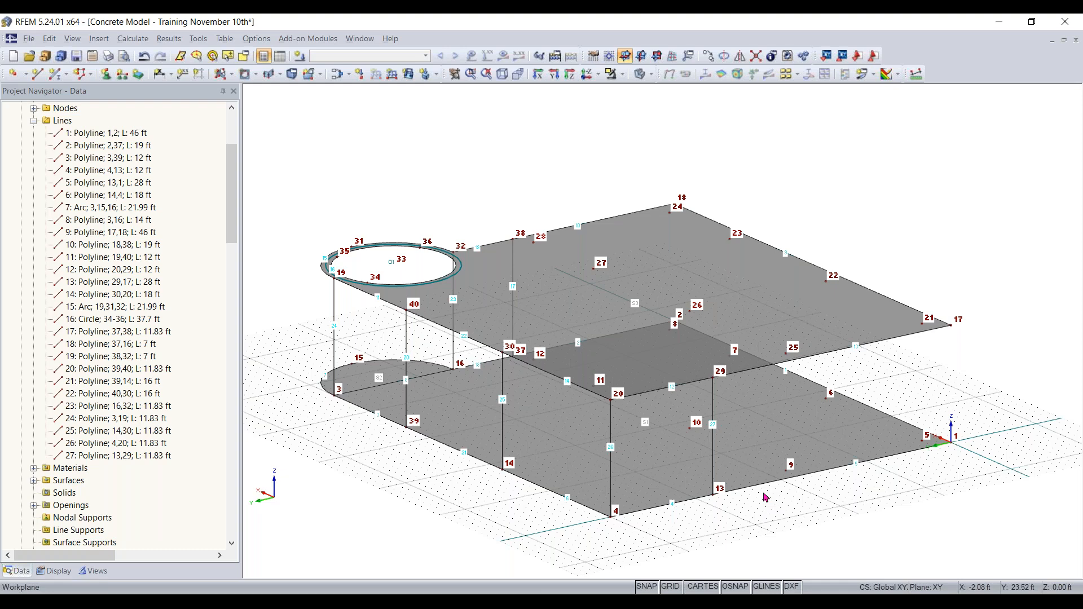
{"action": "middle_click_drag", "start_coordinate": [659, 533], "coordinate": [620, 541], "text": "ctrl"}
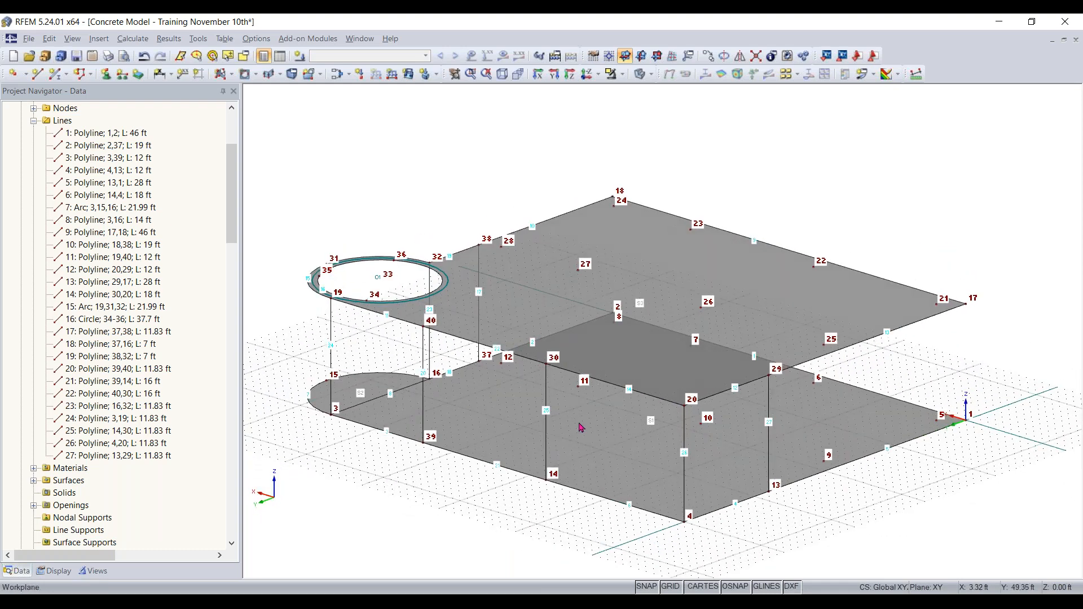
{"action": "left_click", "coordinate": [232, 74]}
{"action": "left_click", "coordinate": [261, 402]}
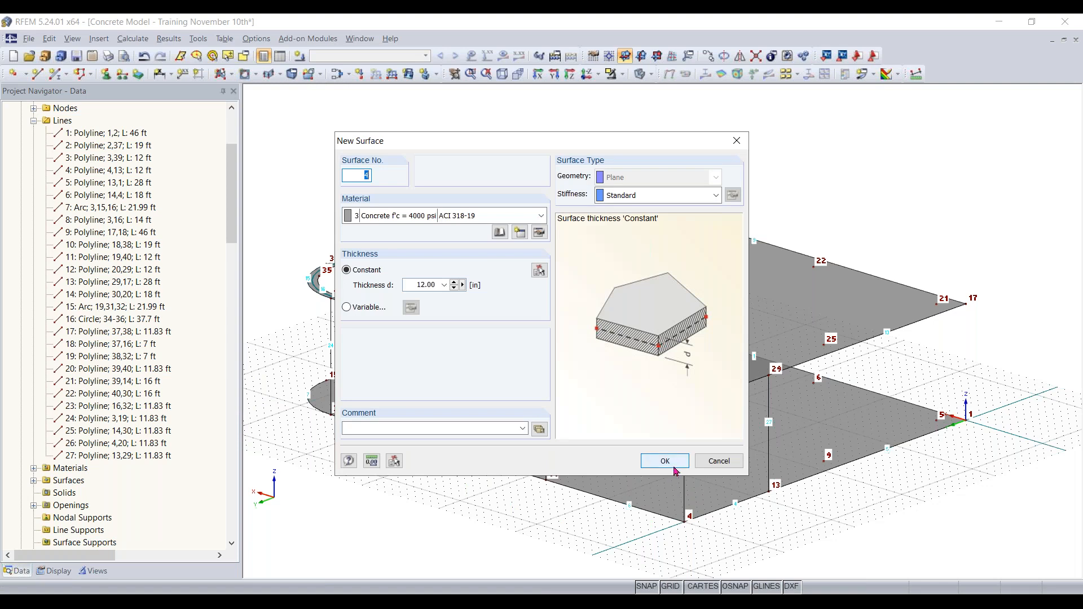
{"action": "double_click", "coordinate": [407, 285]}
{"action": "type", "text": "8"}
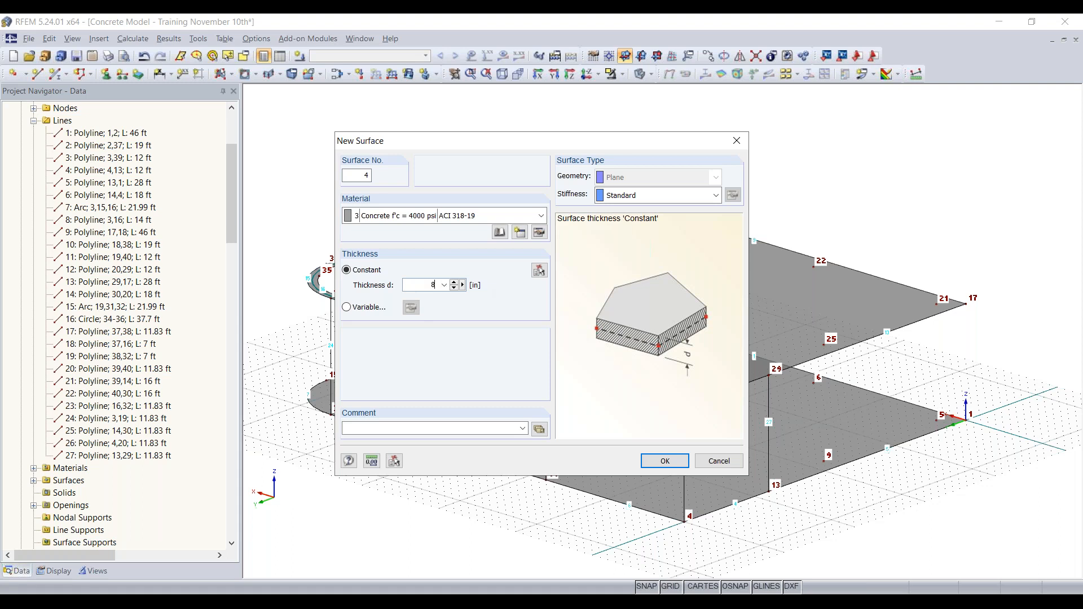
{"action": "left_click", "coordinate": [663, 461]}
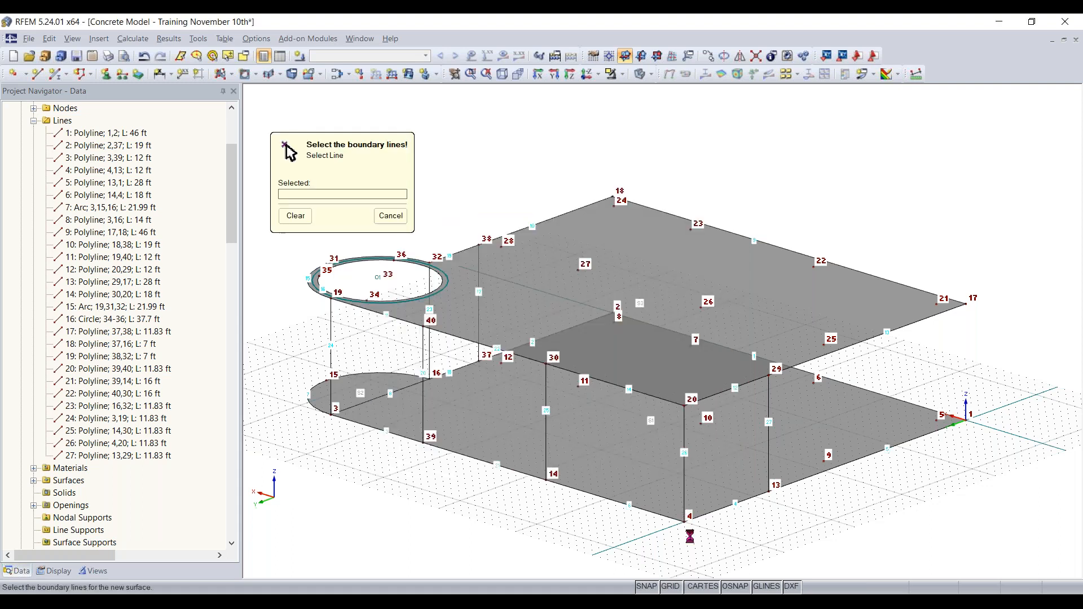
{"action": "left_click", "coordinate": [733, 502]}
{"action": "left_click", "coordinate": [768, 448]}
{"action": "left_click", "coordinate": [750, 381]}
{"action": "left_click", "coordinate": [684, 440]}
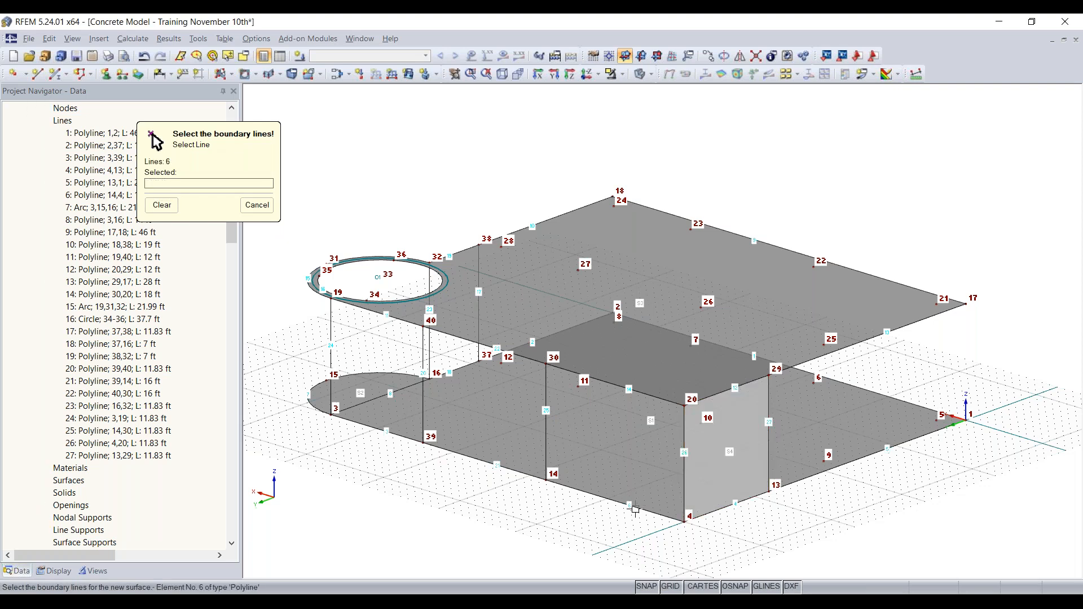
Create the adjoining wall surface from the boundary lines between nodes 14, 4, 20 and 30.
{"action": "left_click", "coordinate": [620, 502]}
{"action": "left_click", "coordinate": [684, 446]}
{"action": "left_click", "coordinate": [645, 393]}
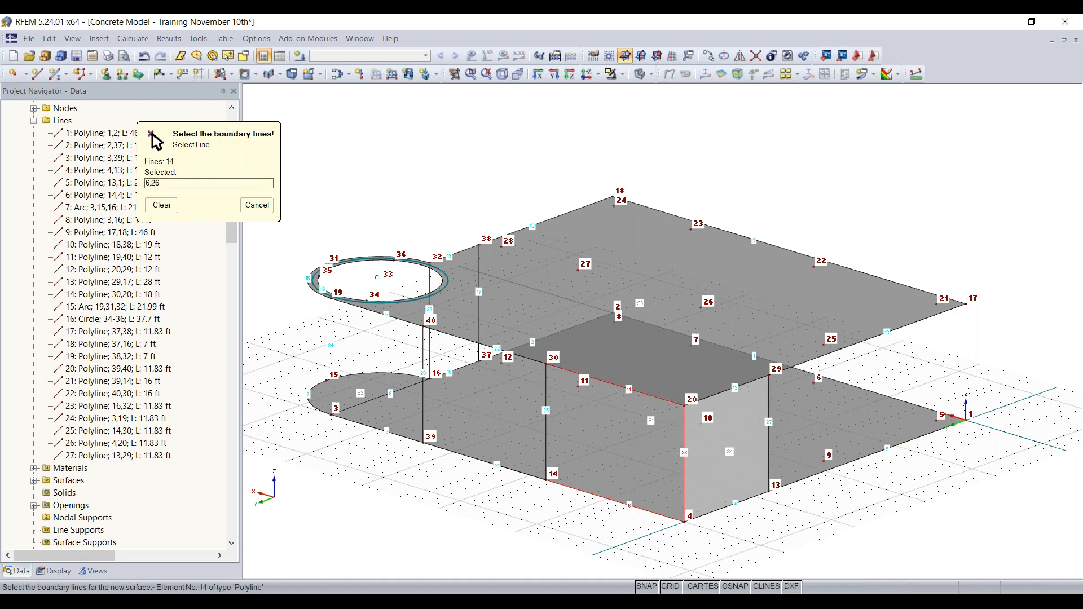
{"action": "left_click", "coordinate": [541, 423]}
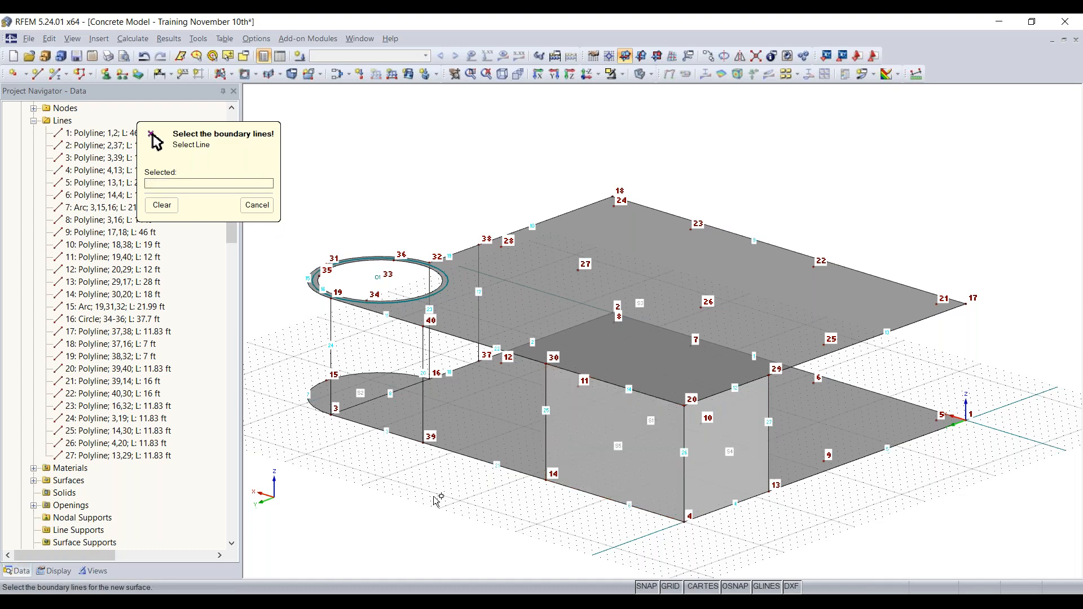
Create the wall surface between the slabs from the boundary lines joining nodes 3, 39, 40 and 19.
{"action": "middle_click_drag", "start_coordinate": [660, 497], "coordinate": [694, 485], "text": "ctrl"}
{"action": "left_click", "coordinate": [671, 483]}
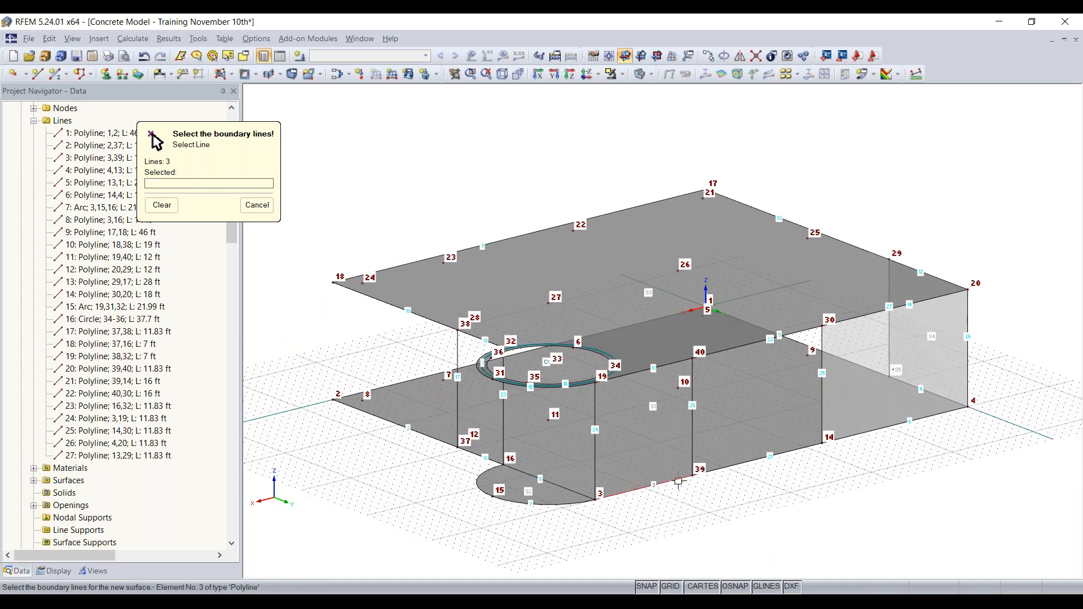
{"action": "left_click", "coordinate": [690, 435]}
{"action": "left_click", "coordinate": [657, 365]}
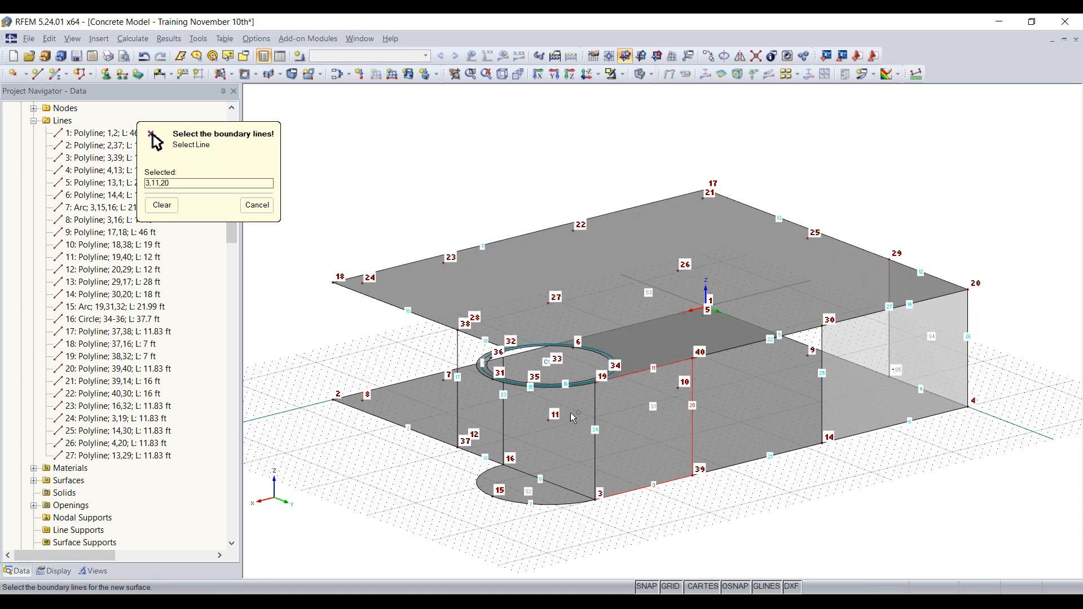
{"action": "left_click", "coordinate": [593, 403]}
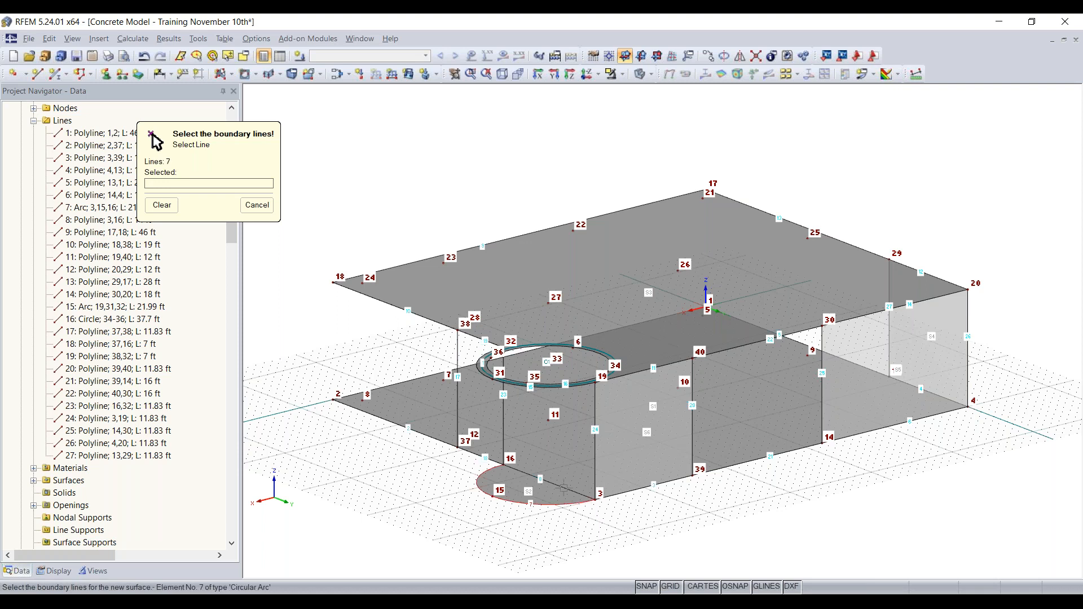
Create the wall surface bounded by the lines between nodes 37, 16, 32 and 38, and end the surface command.
{"action": "left_click", "coordinate": [475, 454]}
{"action": "left_click", "coordinate": [457, 395]}
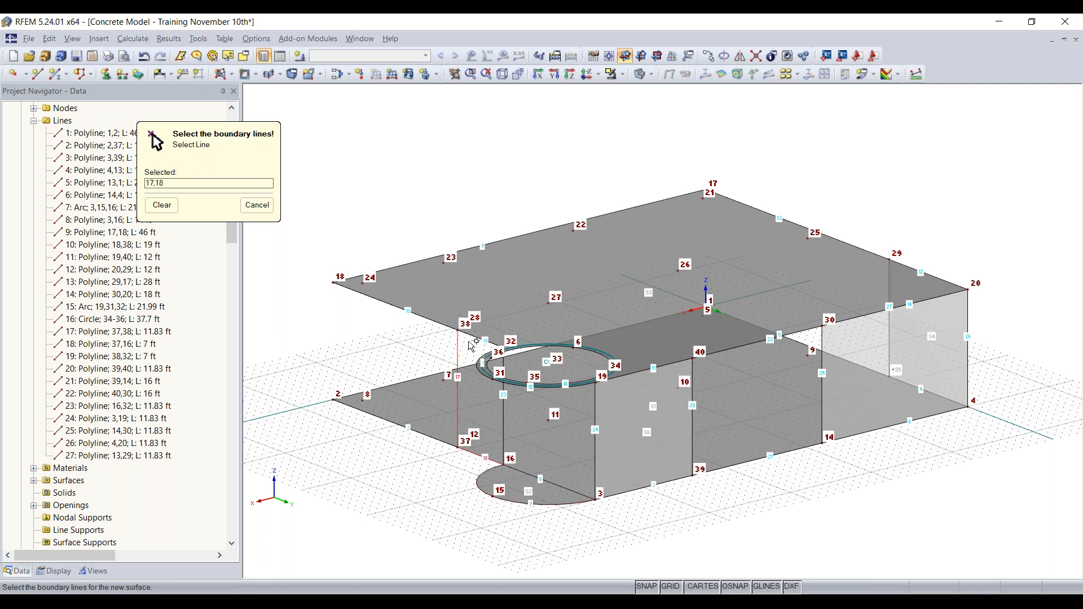
{"action": "left_click", "coordinate": [502, 414]}
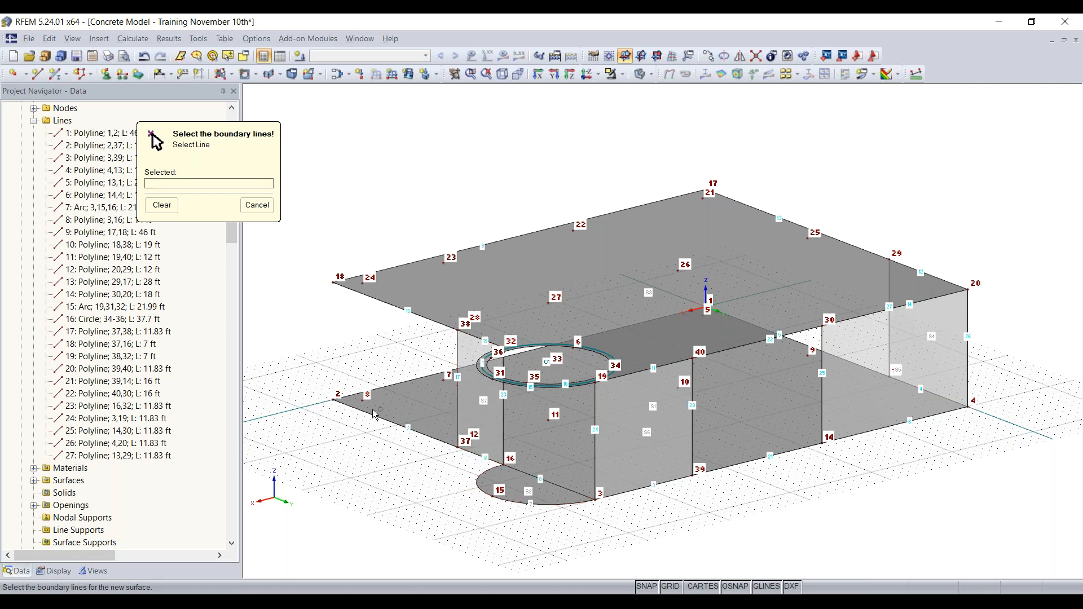
{"action": "key", "text": "Escape"}
{"action": "scroll", "coordinate": [753, 509], "scroll_direction": "down", "scroll_amount": 1}
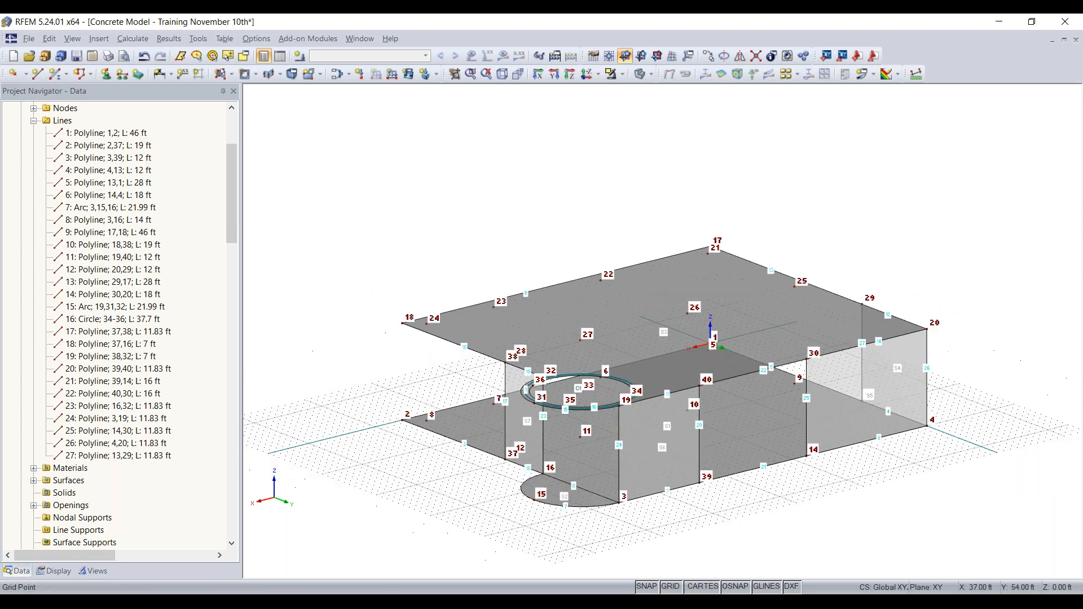
Create an 8 in thick quadrangle surface in 4000 psi ACI 318-19 concrete between the lower and upper arcs and the verticals at nodes 3 and 16.
{"action": "middle_click_drag", "start_coordinate": [675, 499], "coordinate": [783, 499], "text": "ctrl"}
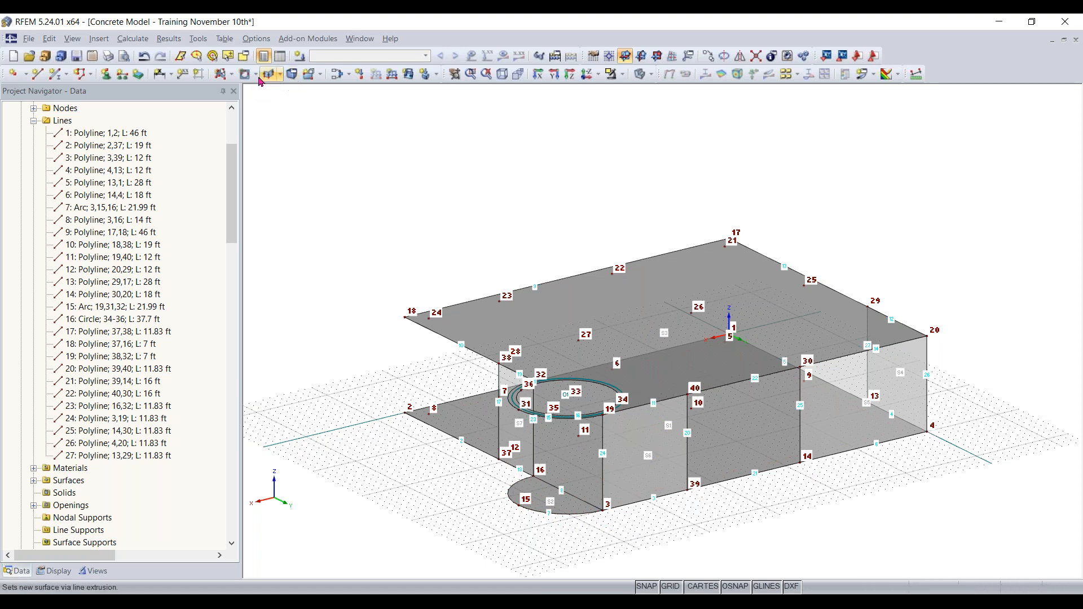
{"action": "left_click", "coordinate": [320, 75]}
{"action": "left_click", "coordinate": [320, 76]}
{"action": "left_click", "coordinate": [281, 75]}
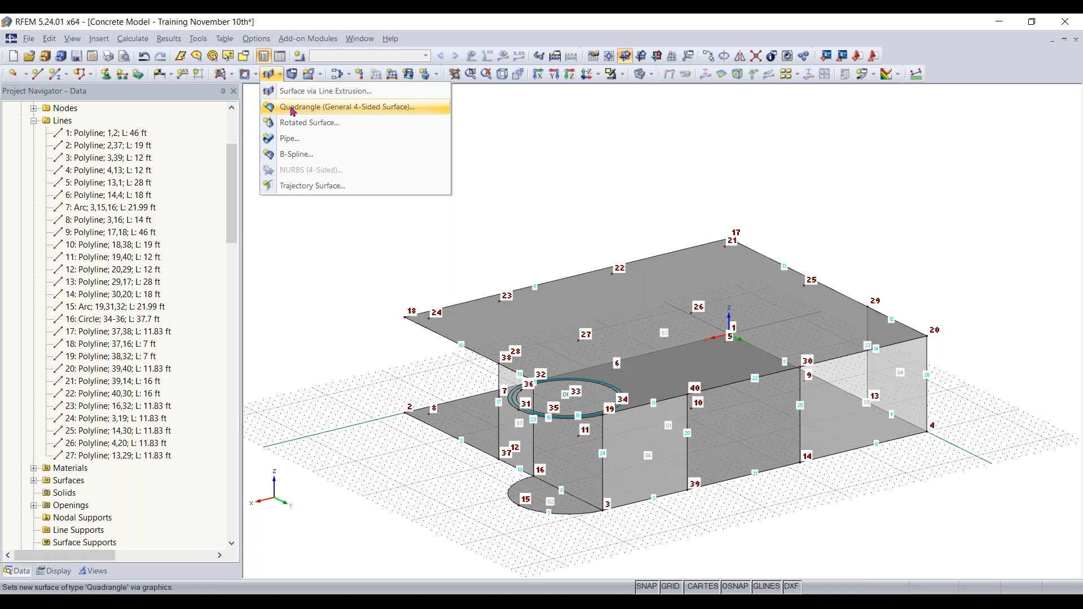
{"action": "left_click", "coordinate": [380, 108]}
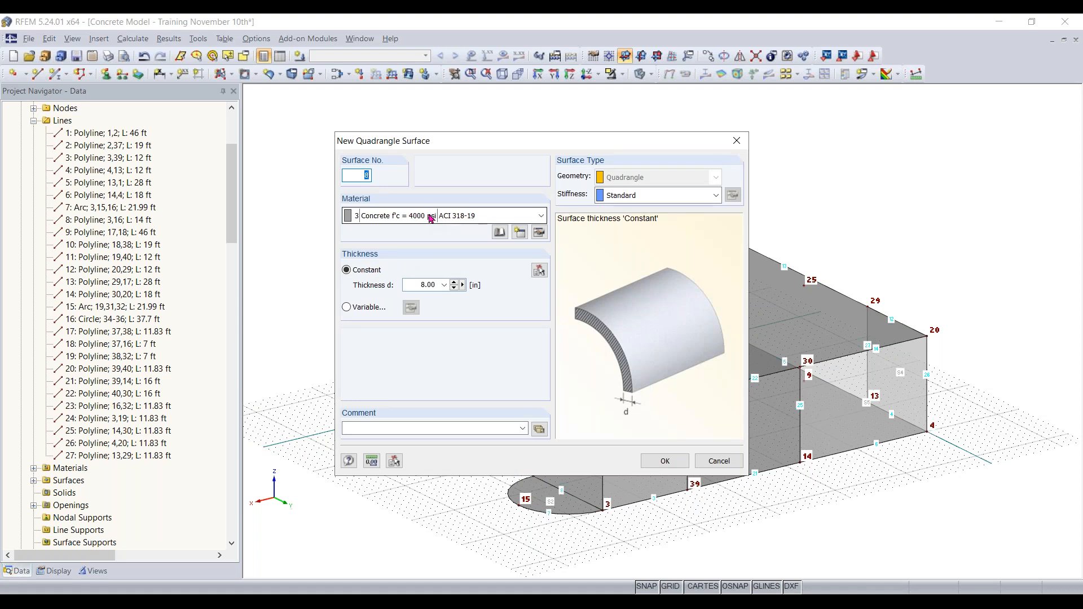
{"action": "left_click", "coordinate": [664, 460]}
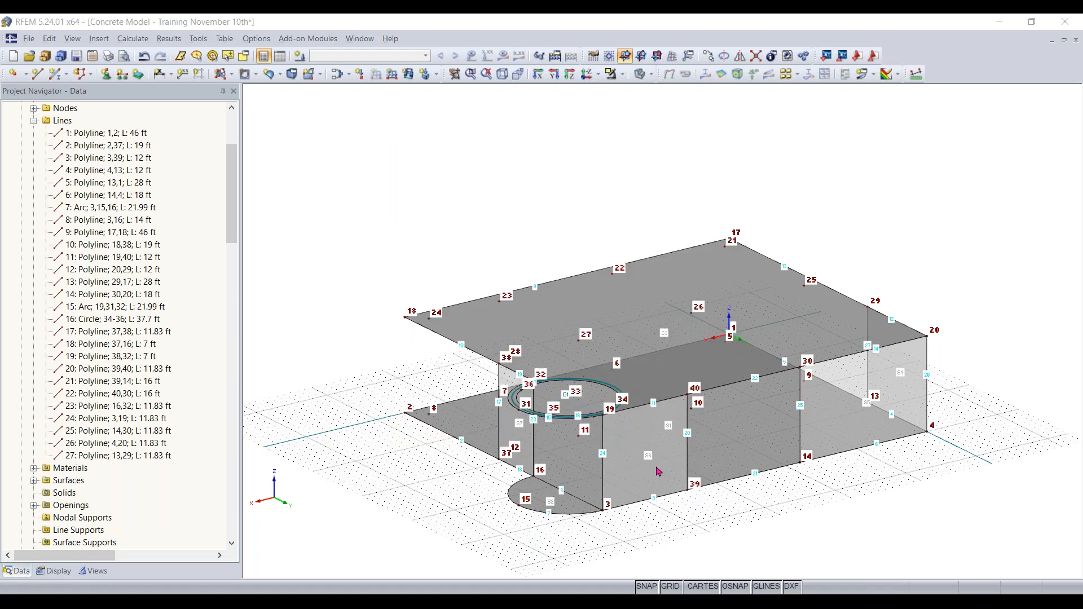
{"action": "left_click", "coordinate": [592, 515]}
{"action": "left_click", "coordinate": [602, 485]}
{"action": "left_click", "coordinate": [548, 418]}
{"action": "left_click", "coordinate": [533, 445]}
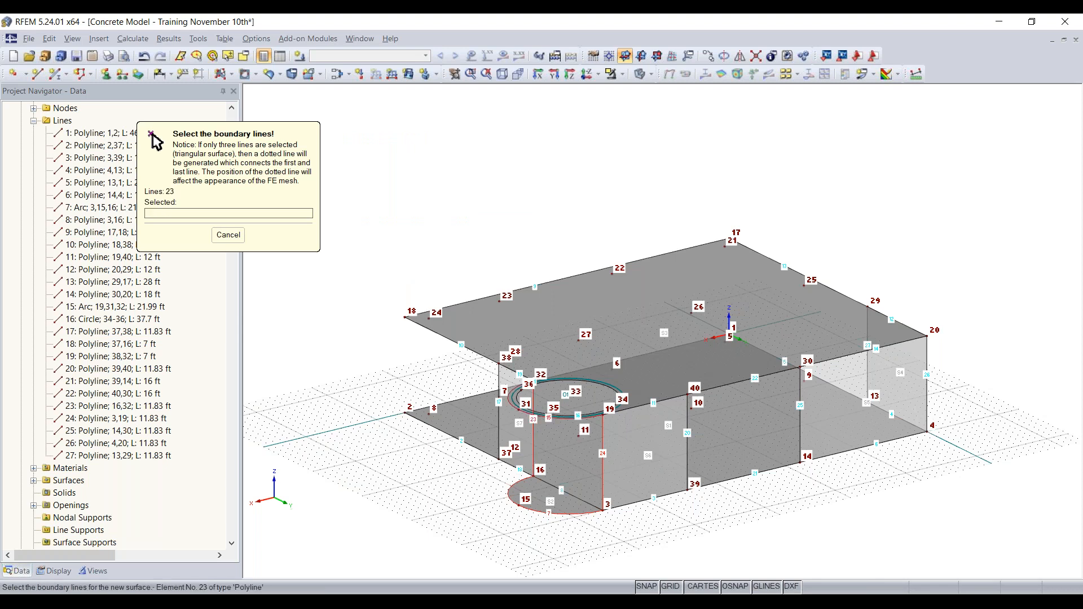
{"action": "key", "text": "Escape"}
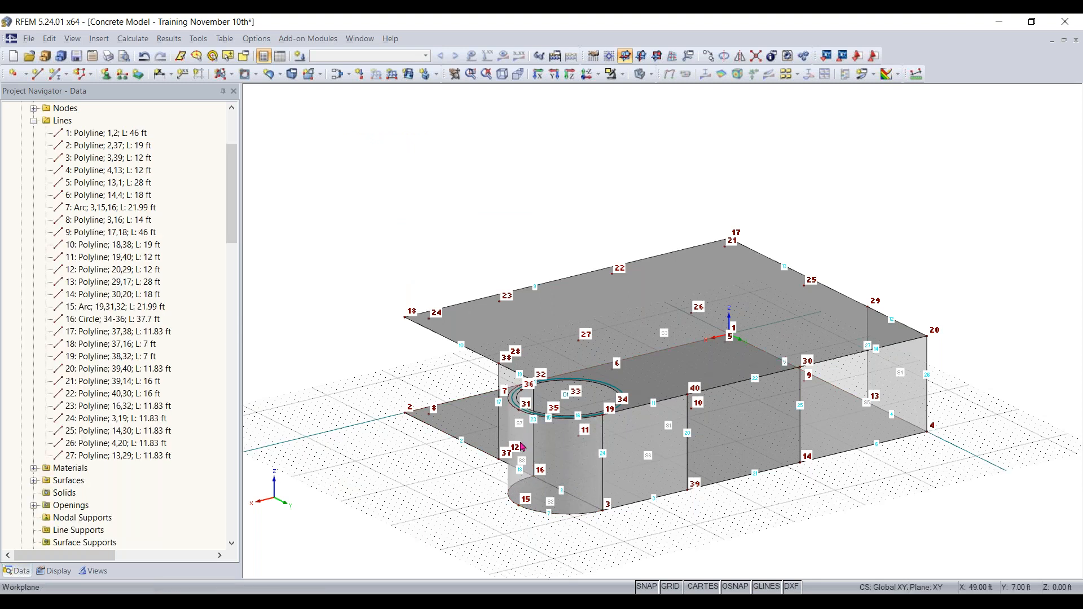
Display the whole model in solid rendering to check the curved wall and the straight walls.
{"action": "middle_click_drag", "start_coordinate": [404, 490], "coordinate": [832, 360], "text": "ctrl"}
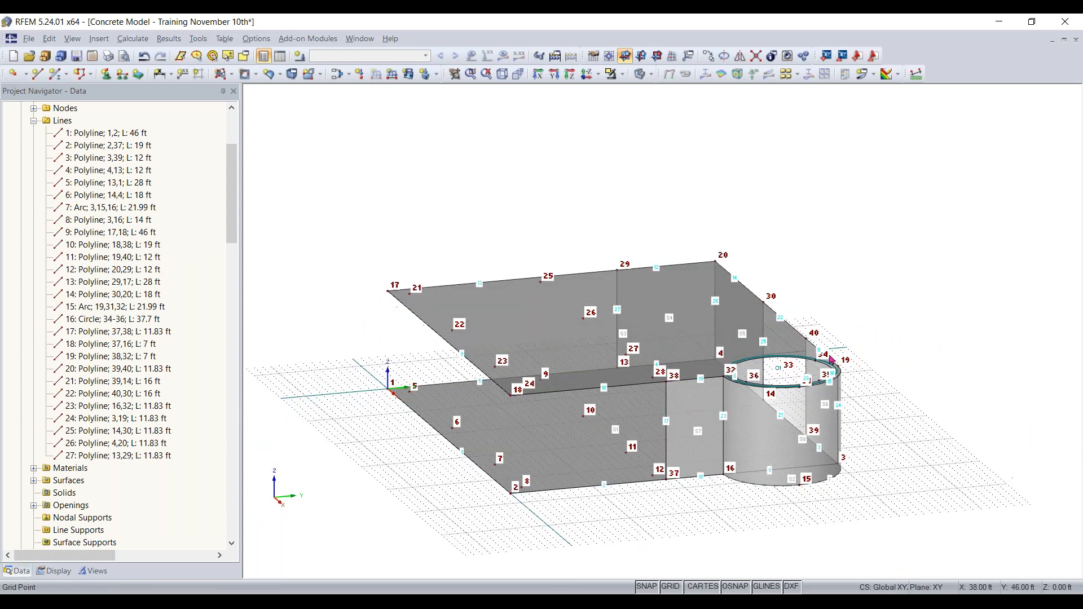
{"action": "left_click", "coordinate": [642, 74]}
{"action": "left_click", "coordinate": [642, 74]}
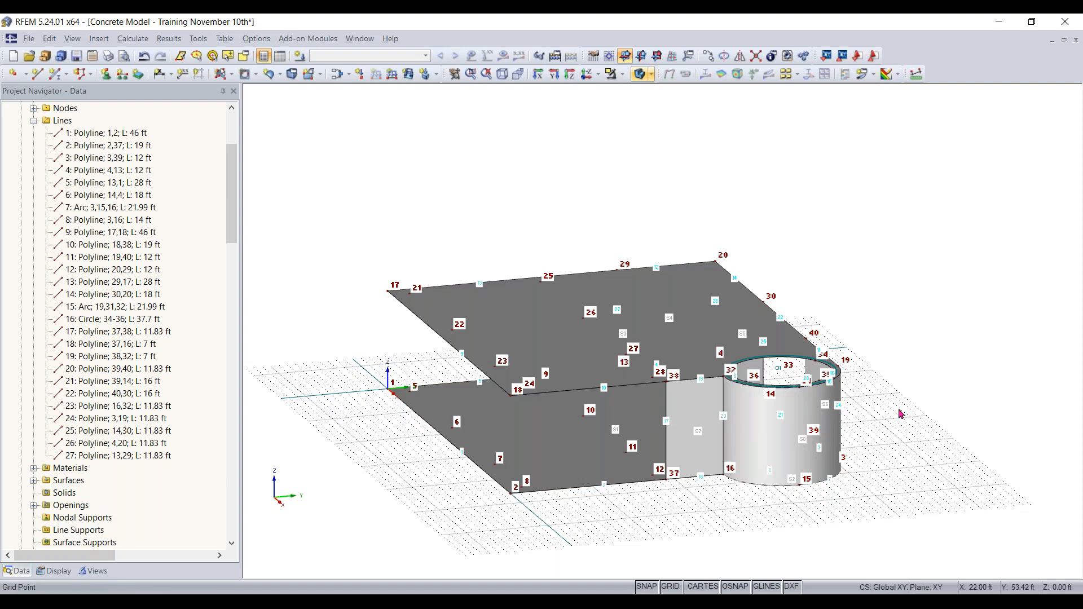
{"action": "middle_click_drag", "start_coordinate": [822, 406], "coordinate": [733, 293], "text": "ctrl"}
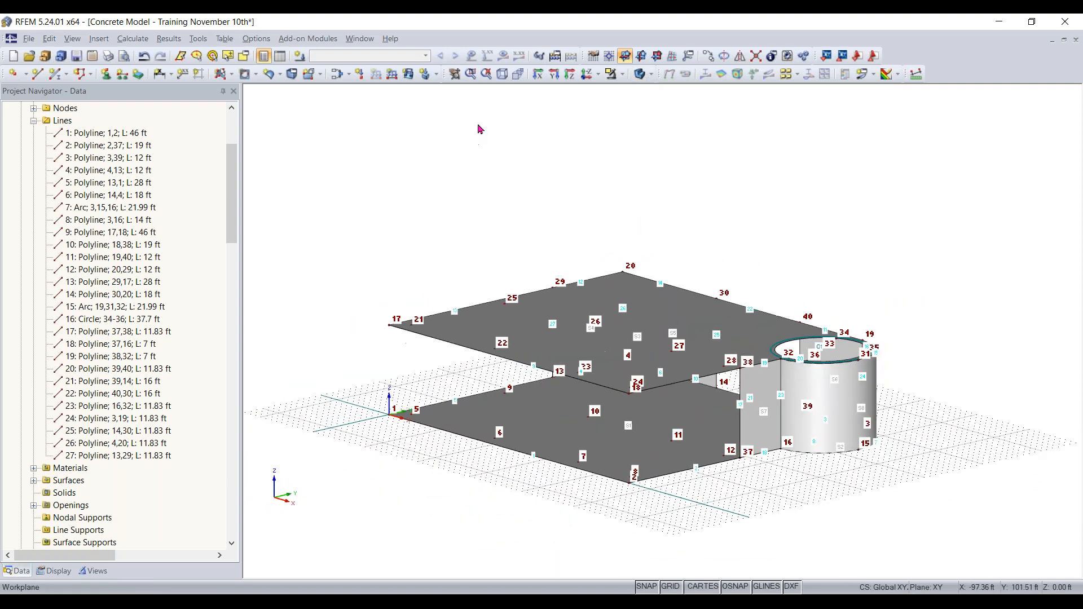
{"action": "left_click", "coordinate": [502, 74]}
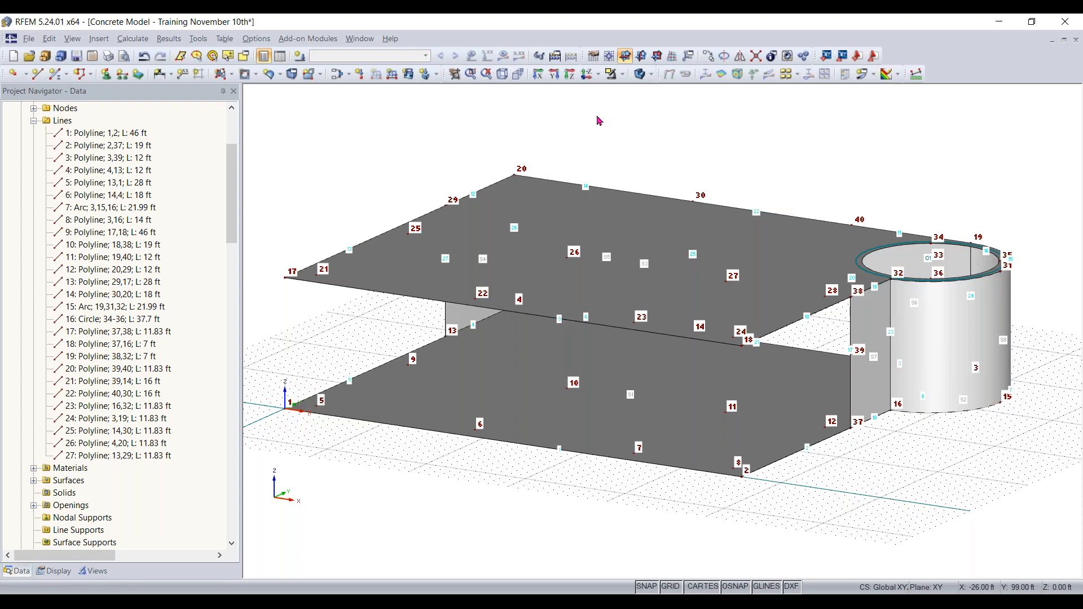
Move the work plane origin to node 14 and set the work plane to YZ.
{"action": "middle_click_drag", "start_coordinate": [981, 454], "coordinate": [381, 444], "text": "ctrl"}
{"action": "middle_click_drag", "start_coordinate": [859, 466], "coordinate": [700, 486]}
{"action": "scroll", "coordinate": [700, 486], "scroll_direction": "up", "scroll_amount": 1}
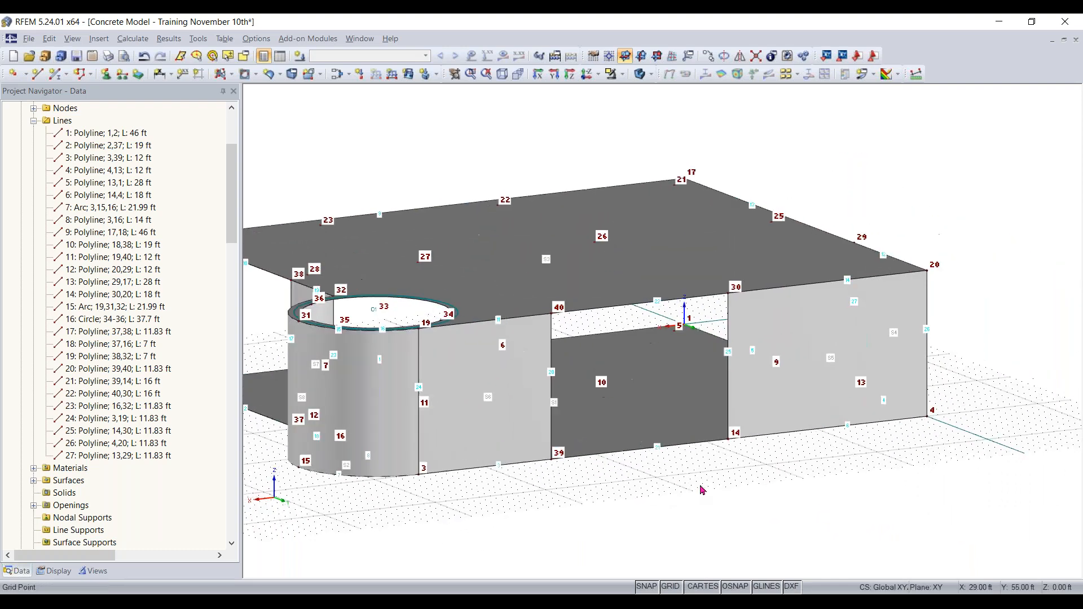
{"action": "scroll", "coordinate": [702, 490], "scroll_direction": "up", "scroll_amount": 2}
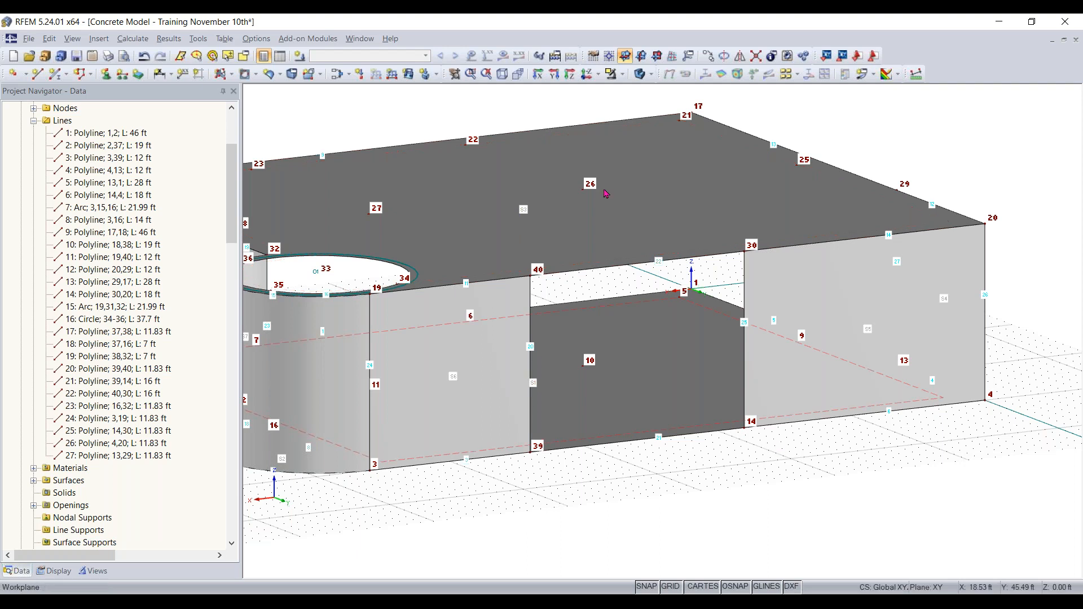
{"action": "scroll", "coordinate": [615, 470], "scroll_direction": "down", "scroll_amount": 2}
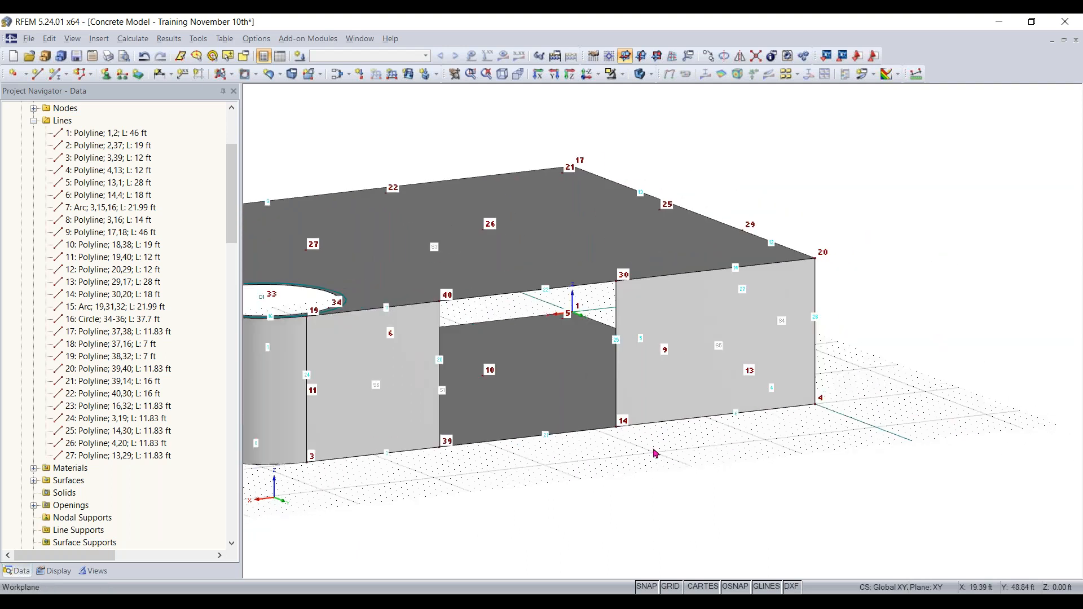
{"action": "left_click", "coordinate": [608, 58]}
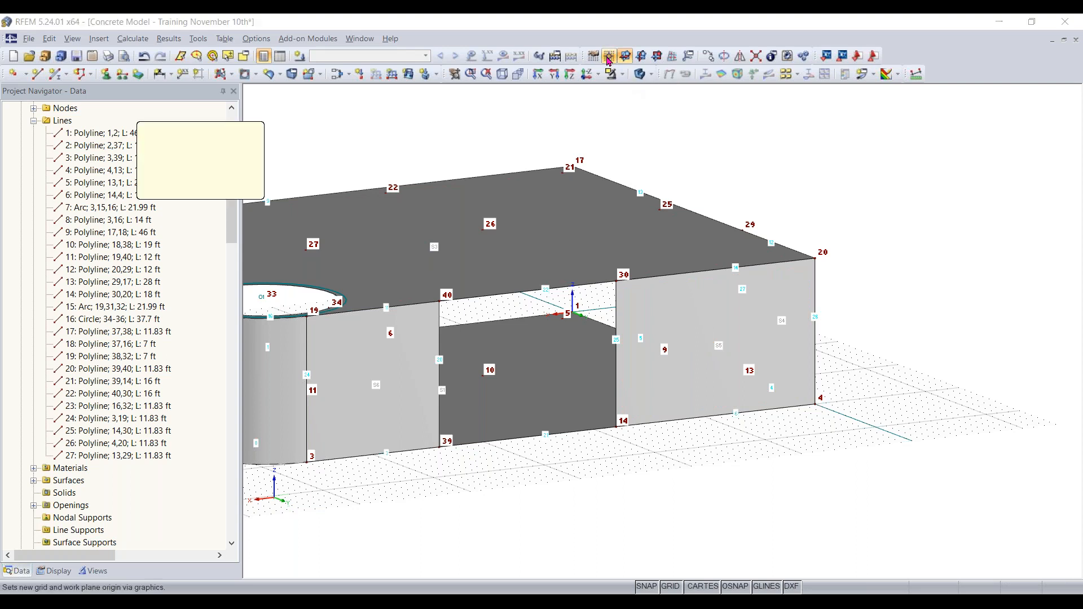
{"action": "left_click", "coordinate": [617, 426]}
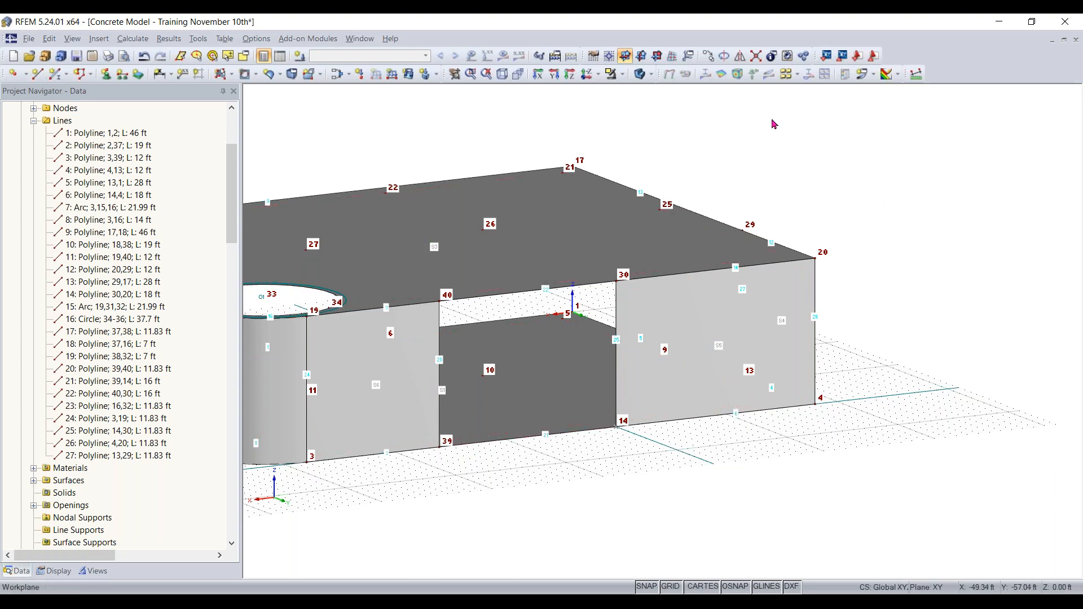
{"action": "left_click", "coordinate": [642, 57]}
{"action": "middle_click_drag", "start_coordinate": [908, 244], "coordinate": [1018, 267], "text": "ctrl"}
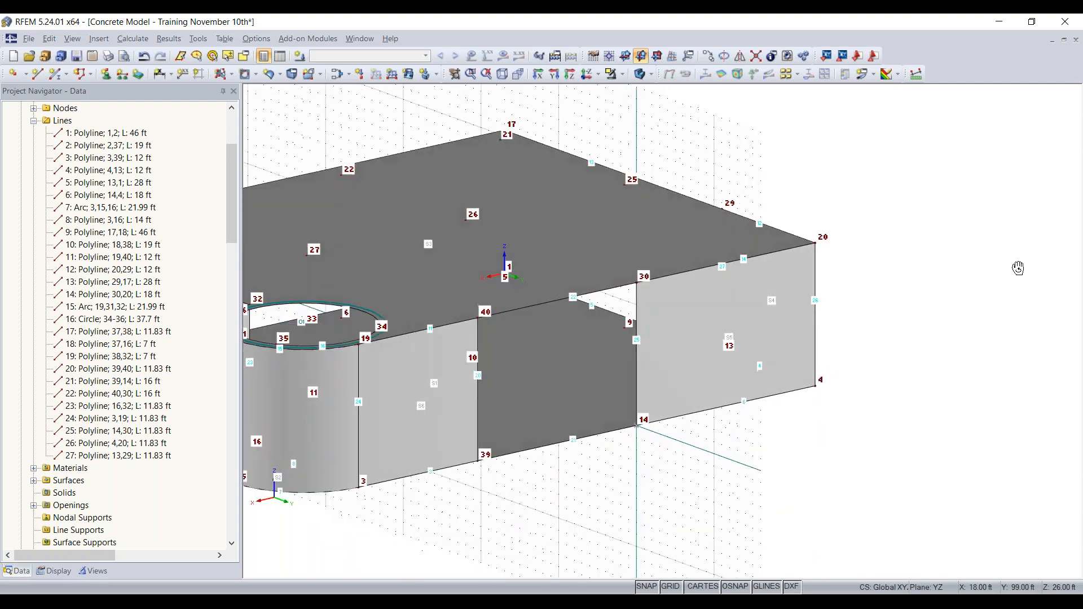
{"action": "middle_click_drag", "start_coordinate": [836, 195], "coordinate": [813, 188], "text": "ctrl"}
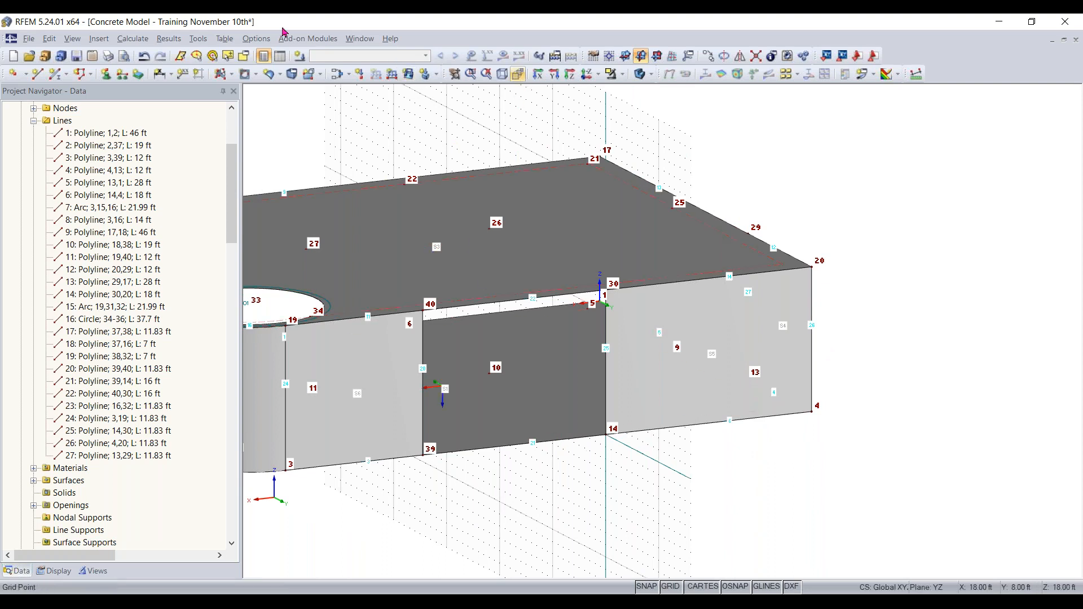
Create an 8 in thick rectangular wall surface in 4000 psi ACI 318-19 concrete from node 14 to the opposite corner at node 26.
{"action": "left_click", "coordinate": [232, 76]}
{"action": "left_click", "coordinate": [232, 75]}
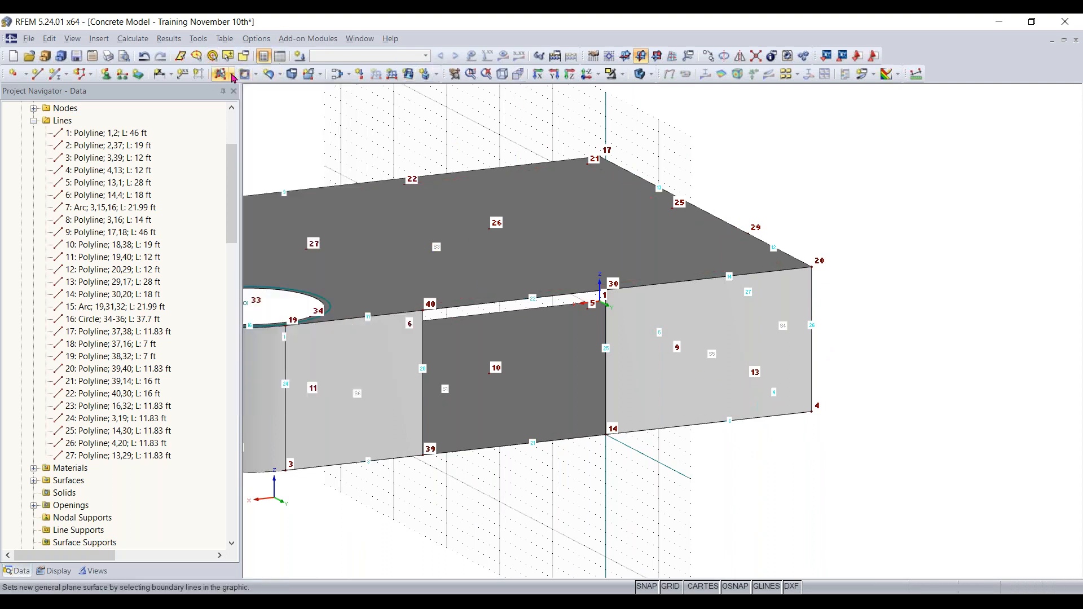
{"action": "left_click", "coordinate": [231, 75]}
{"action": "left_click", "coordinate": [231, 76]}
{"action": "left_click", "coordinate": [231, 75]}
{"action": "left_click", "coordinate": [231, 77]}
{"action": "left_click", "coordinate": [232, 77]}
{"action": "left_click", "coordinate": [233, 93]}
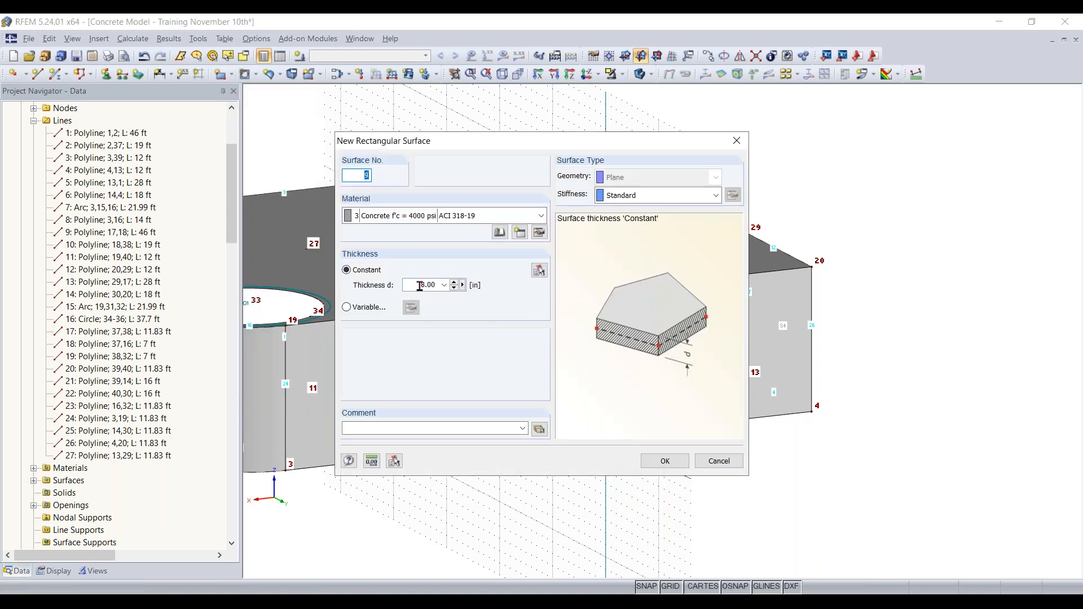
{"action": "left_click", "coordinate": [665, 461]}
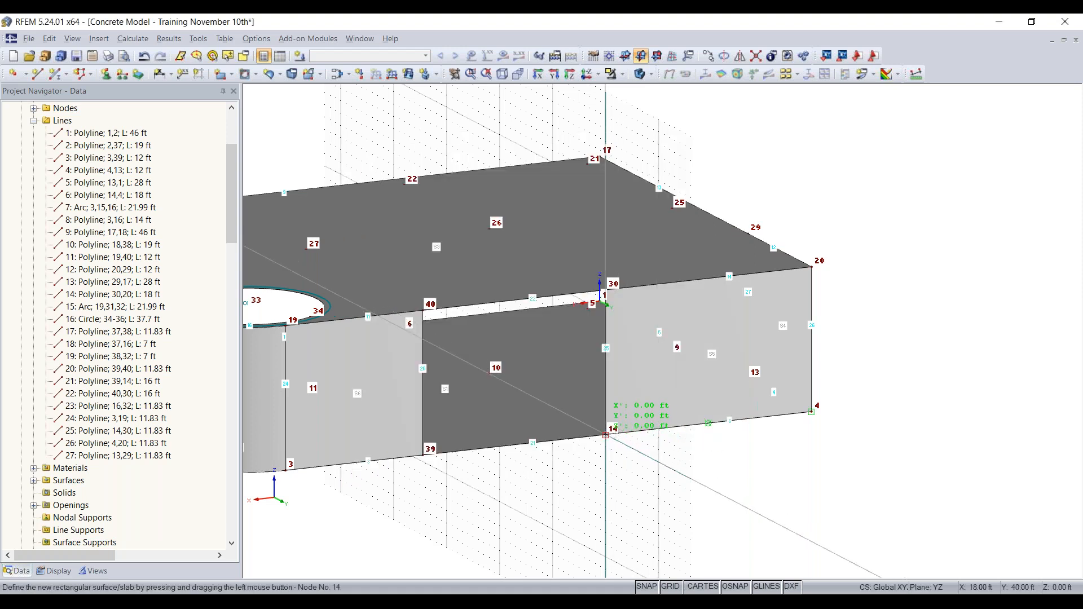
{"action": "left_click", "coordinate": [605, 435]}
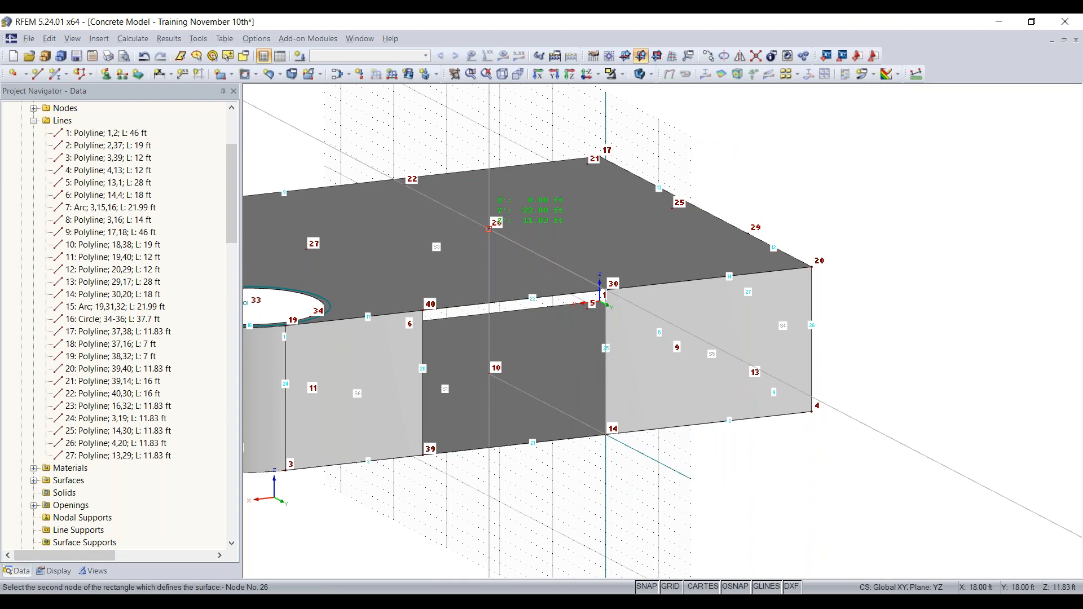
{"action": "left_click", "coordinate": [489, 229]}
{"action": "left_click", "coordinate": [497, 223]}
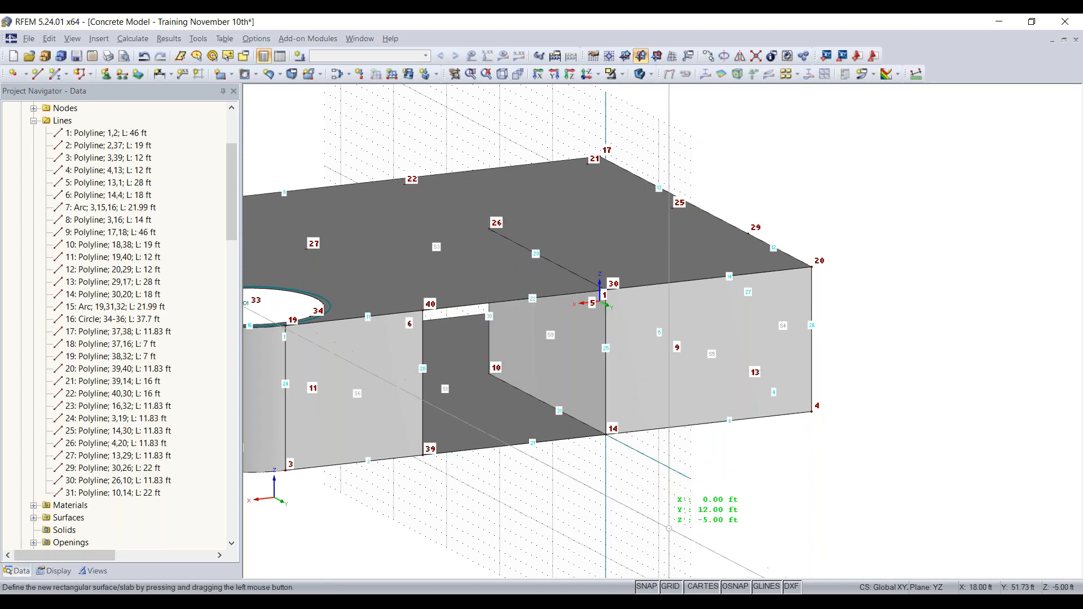
{"action": "middle_click_drag", "start_coordinate": [611, 519], "coordinate": [564, 366], "text": "ctrl"}
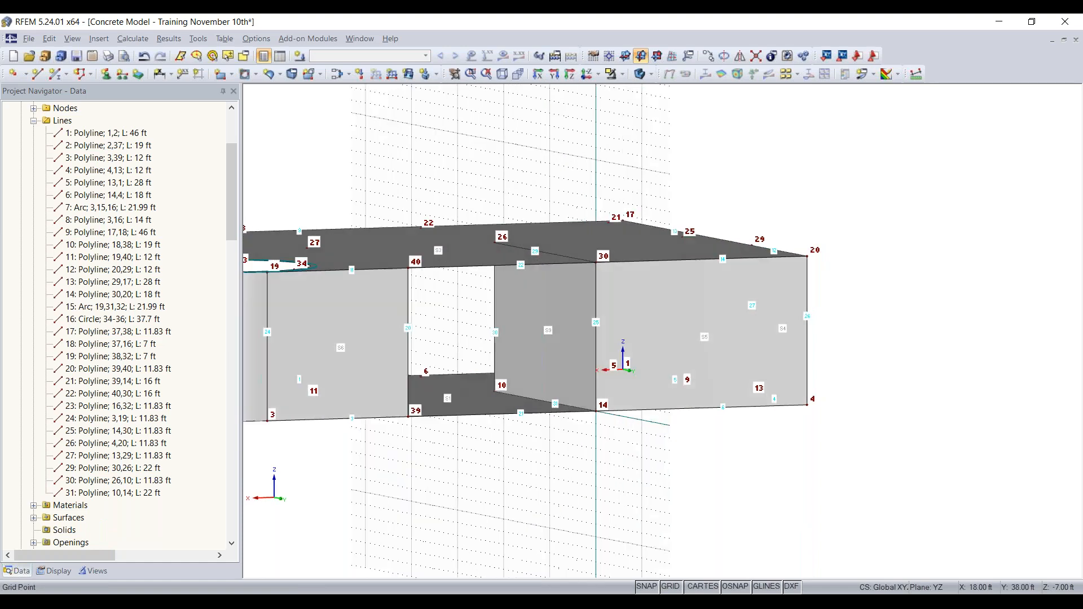
Return the model display to transparent rendering and set the work plane back to XY.
{"action": "left_click", "coordinate": [643, 74]}
{"action": "middle_click_drag", "start_coordinate": [560, 490], "coordinate": [677, 536], "text": "ctrl"}
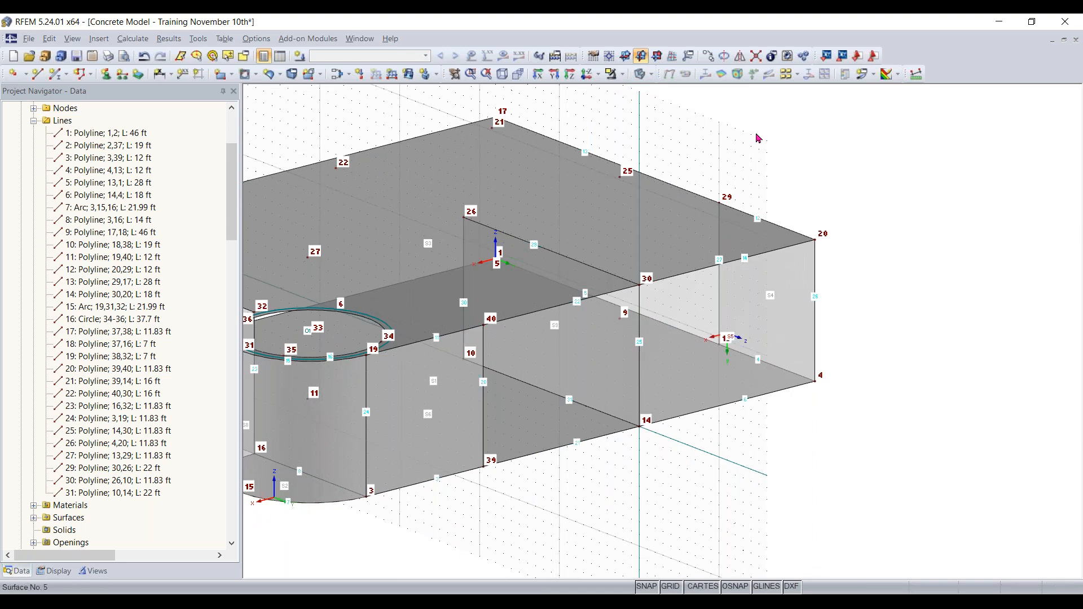
{"action": "left_click", "coordinate": [625, 56]}
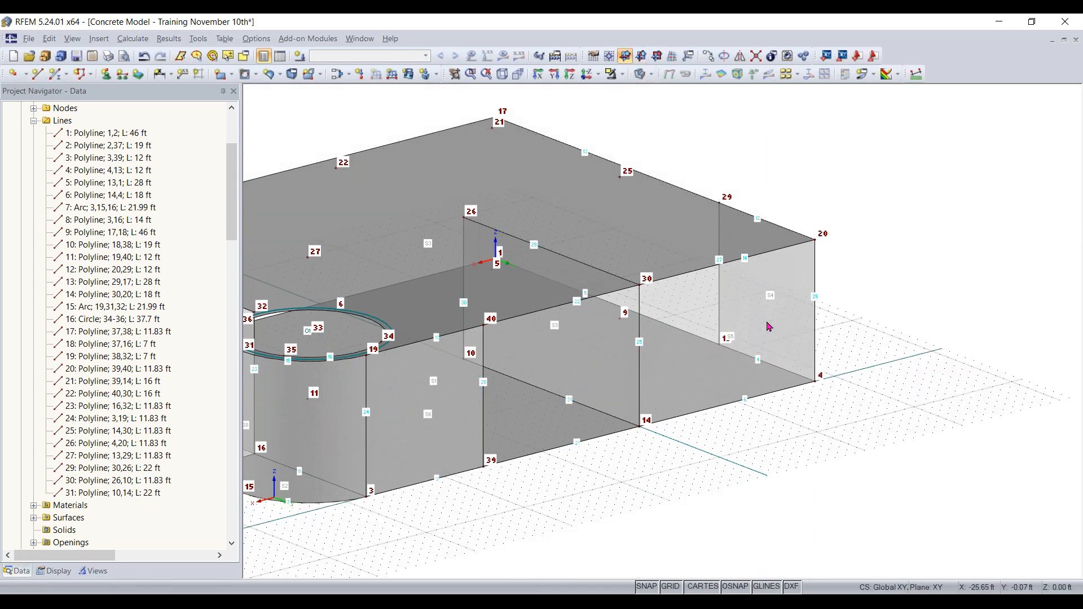
{"action": "scroll", "coordinate": [645, 566], "scroll_direction": "down", "scroll_amount": 1}
{"action": "scroll", "coordinate": [733, 516], "scroll_direction": "down", "scroll_amount": 1}
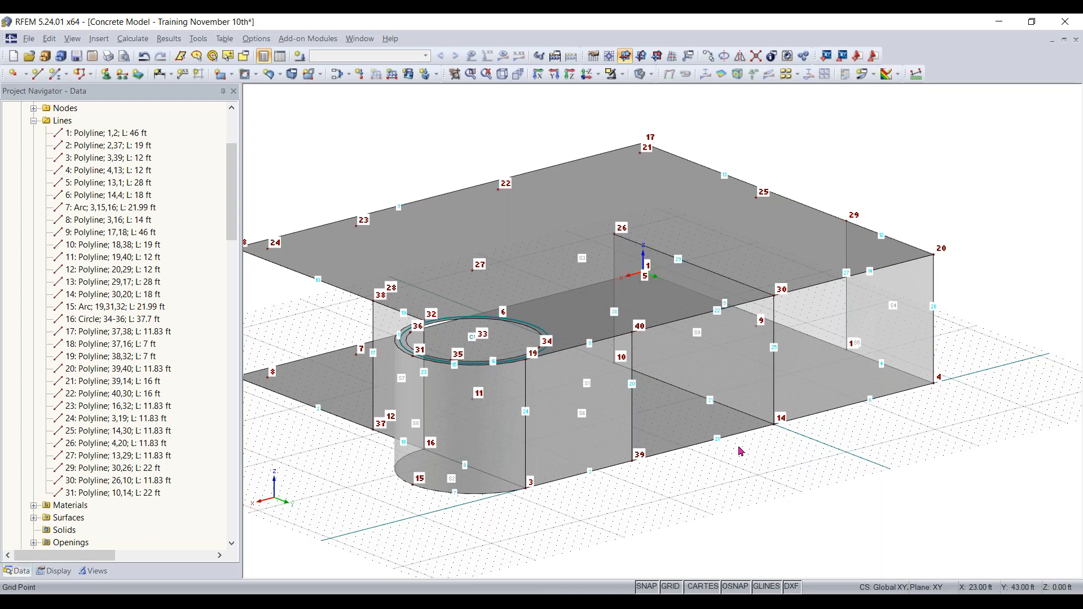
{"action": "middle_click_drag", "start_coordinate": [740, 451], "coordinate": [790, 466], "text": "ctrl"}
{"action": "right_click", "coordinate": [790, 466]}
{"action": "middle_click_drag", "start_coordinate": [426, 493], "coordinate": [474, 435]}
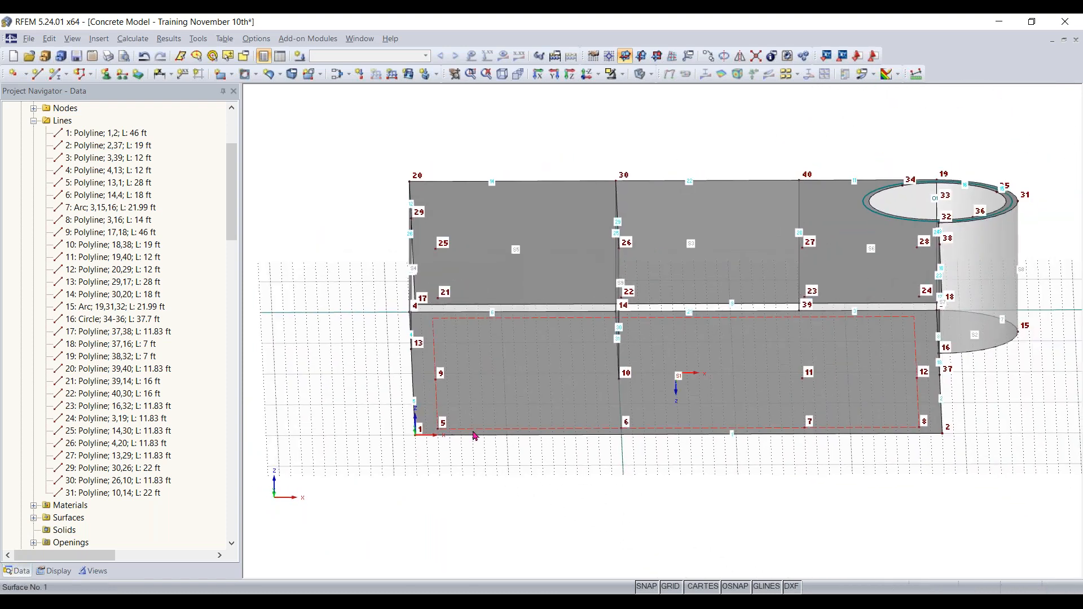
{"action": "left_click", "coordinate": [36, 74]}
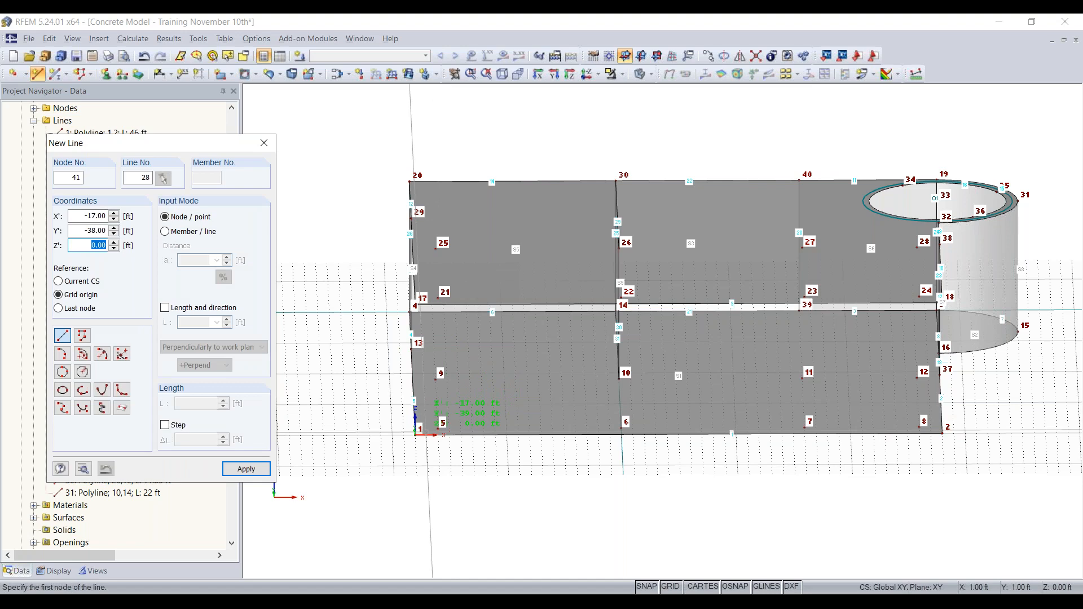
{"action": "key", "text": "Escape"}
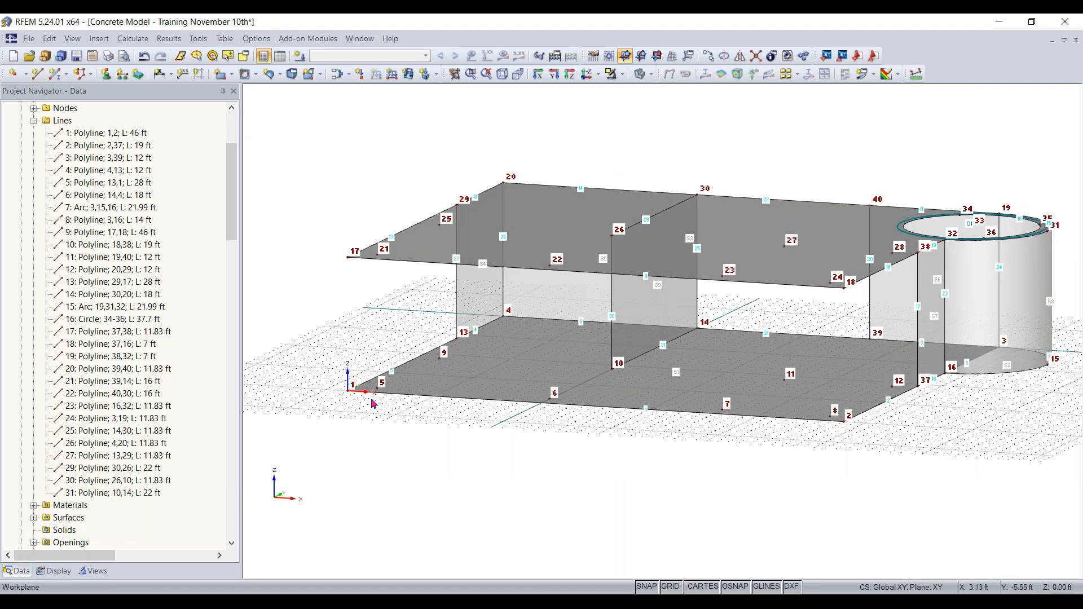
Draw a vertical line between the slabs from node 5 to node 21.
{"action": "left_click", "coordinate": [37, 74]}
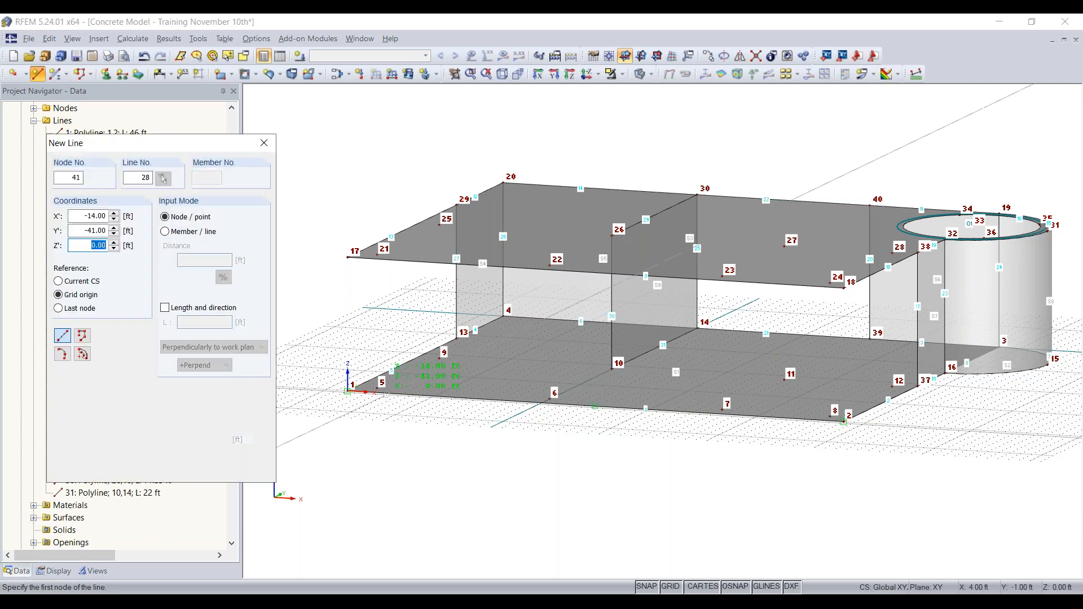
{"action": "scroll", "coordinate": [377, 389], "scroll_direction": "up", "scroll_amount": 2}
{"action": "left_click", "coordinate": [378, 389]}
{"action": "left_click", "coordinate": [378, 210]}
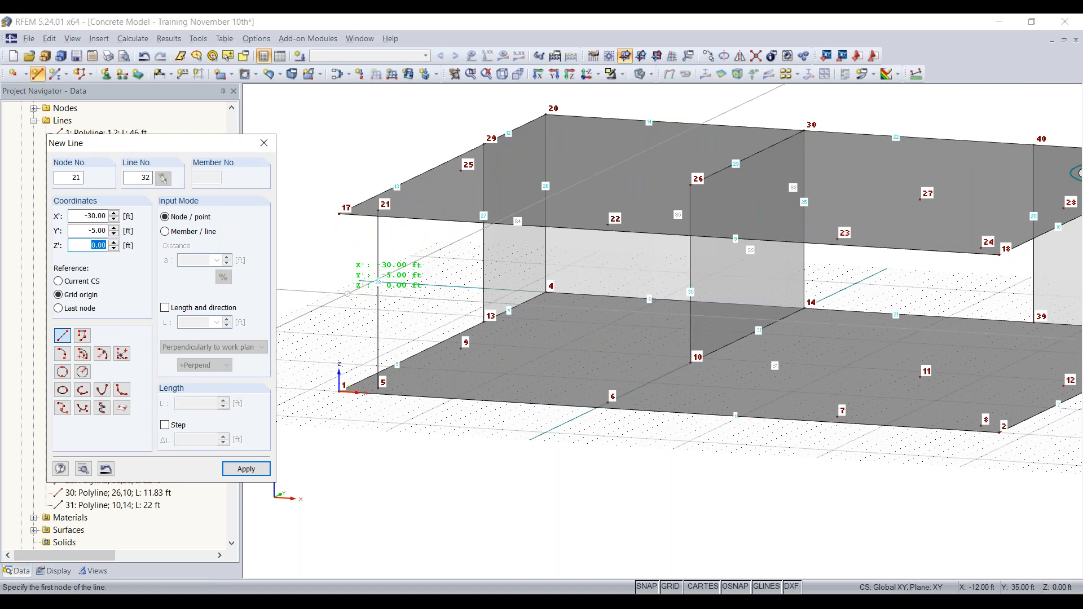
{"action": "key", "text": "Escape"}
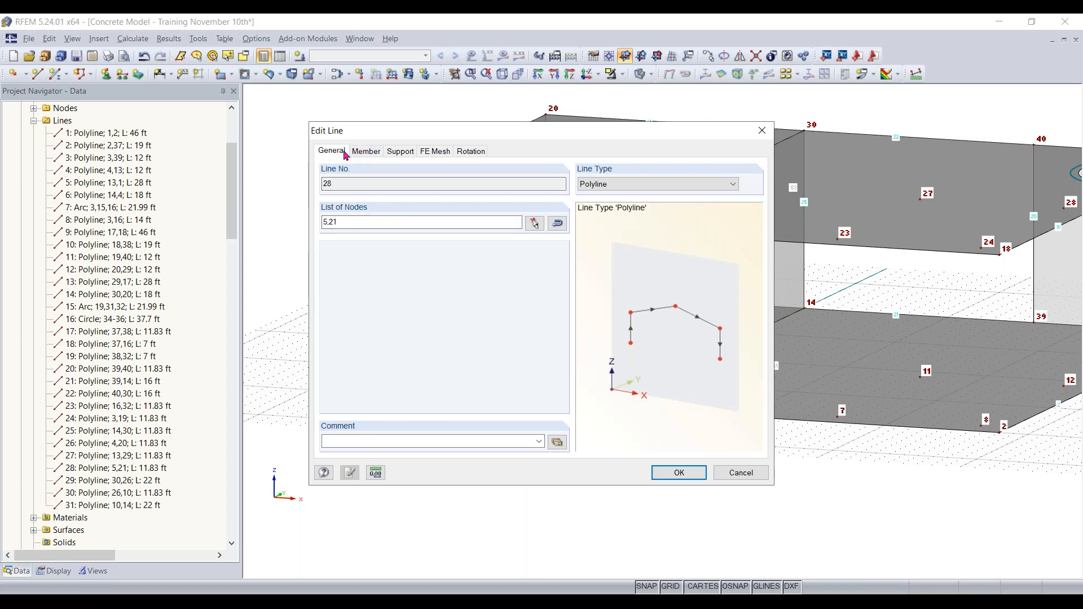
Turn the new line from node 5 to 21 into a beam member with a massive 14 by 14 in rectangular cross-section.
{"action": "left_click", "coordinate": [376, 154]}
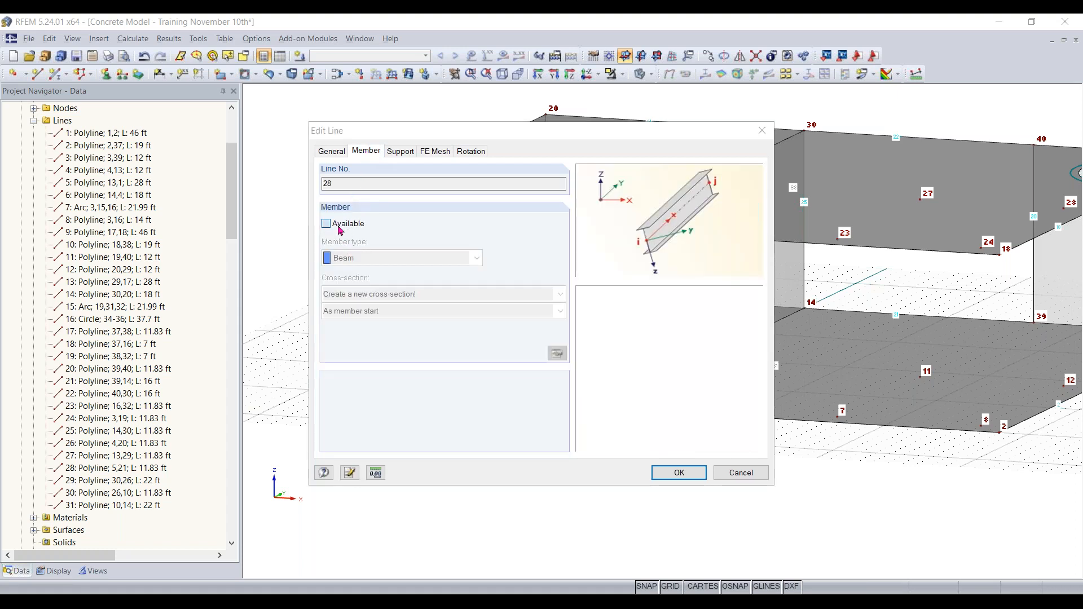
{"action": "left_click", "coordinate": [338, 226]}
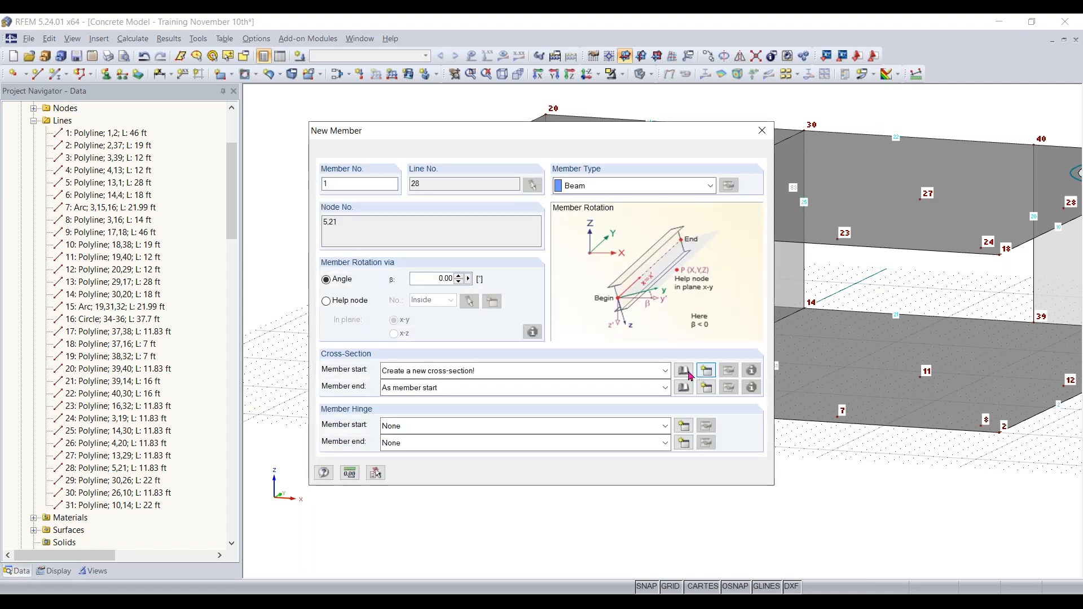
{"action": "left_click", "coordinate": [684, 372]}
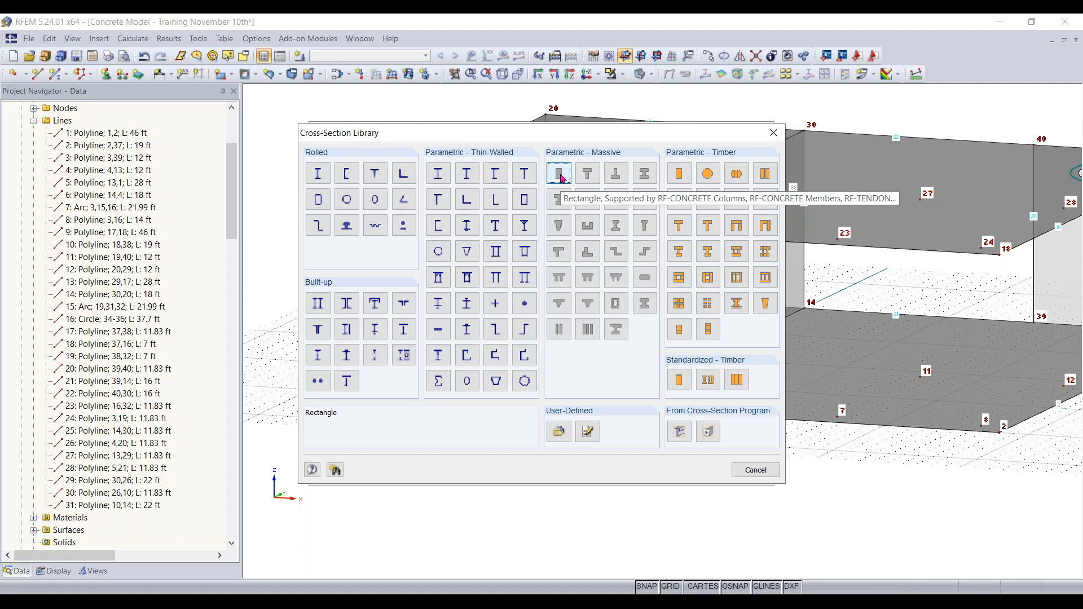
{"action": "left_click", "coordinate": [560, 176]}
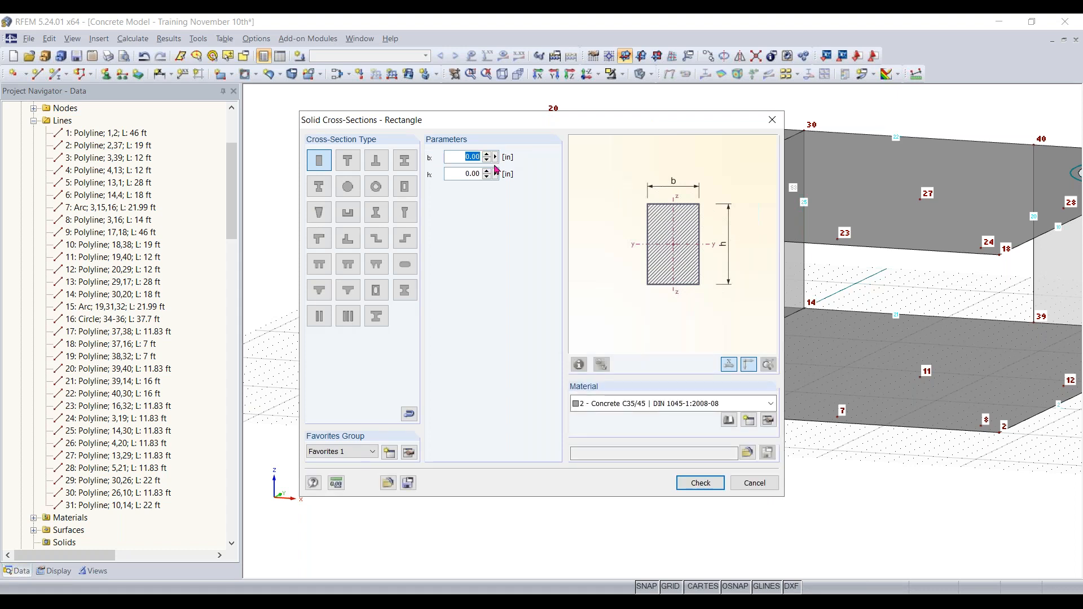
{"action": "type", "text": "14"}
{"action": "key", "text": "Tab"}
{"action": "type", "text": "14"}
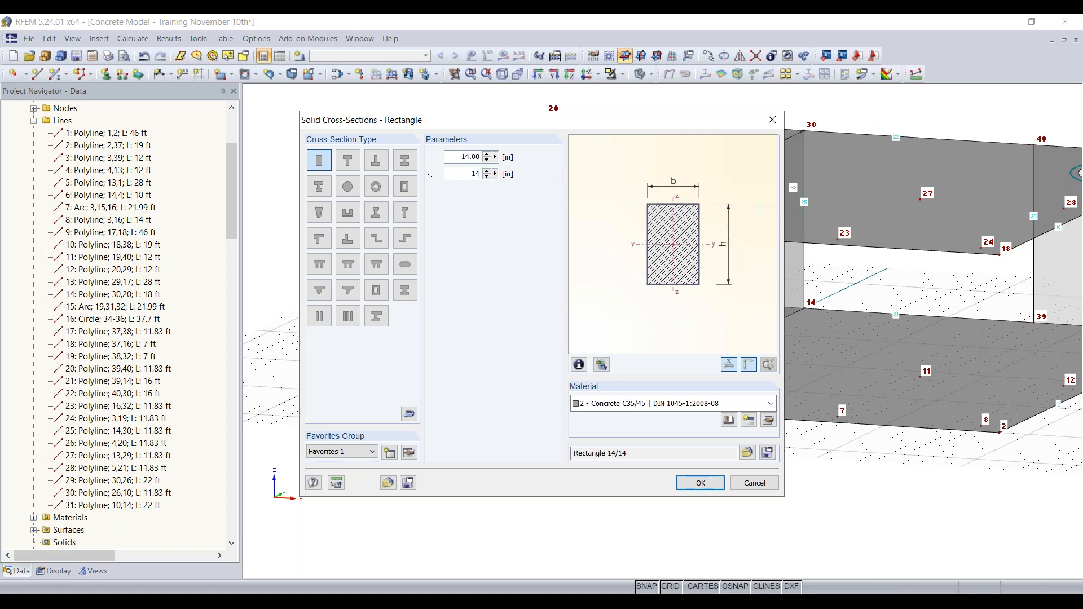
Assign concrete f'c = 4000 psi, ACI 318-19 to the 14/14 cross-section and apply the member to the line.
{"action": "left_click", "coordinate": [770, 404]}
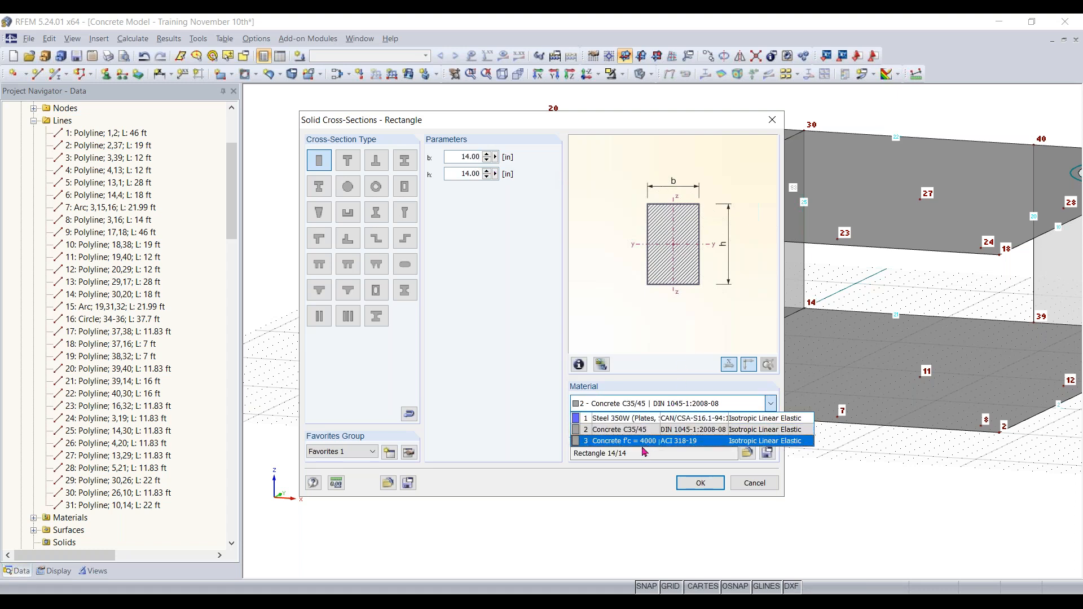
{"action": "left_click", "coordinate": [643, 441]}
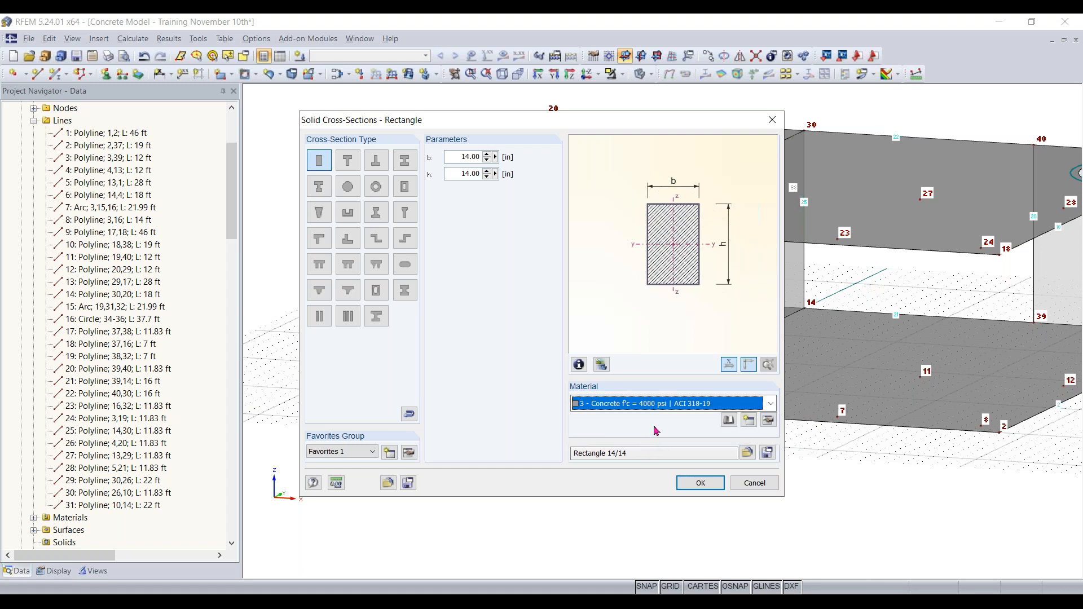
{"action": "left_click", "coordinate": [698, 483]}
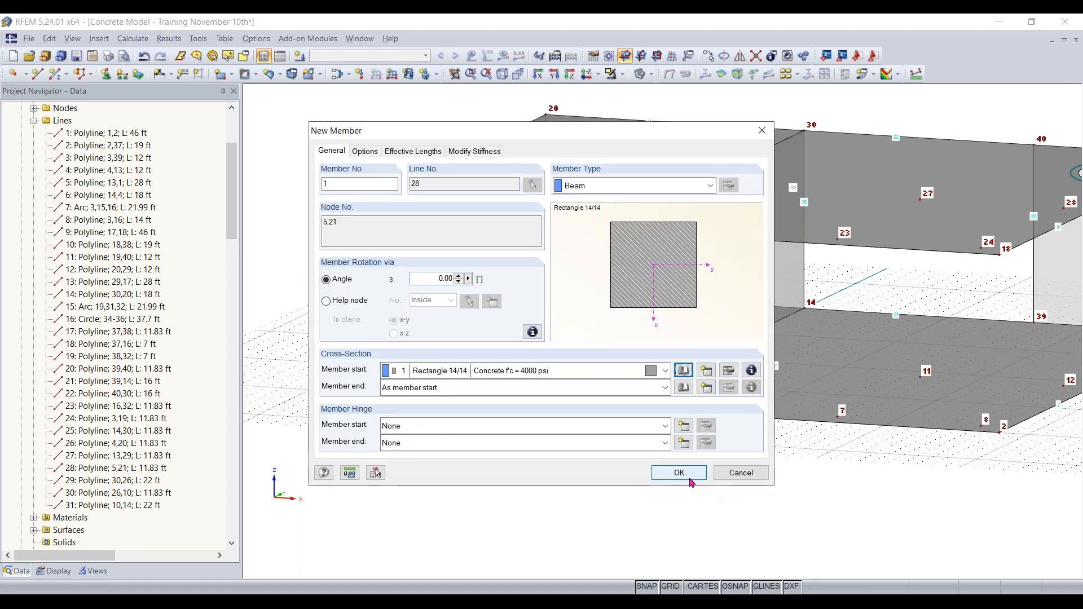
{"action": "left_click", "coordinate": [412, 151]}
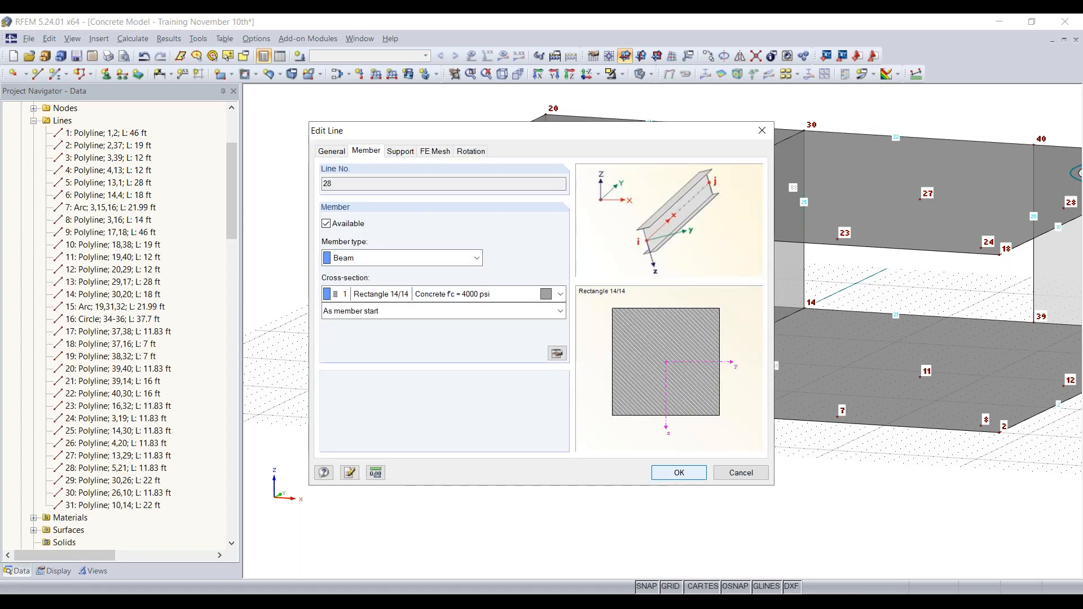
{"action": "key", "text": "Return"}
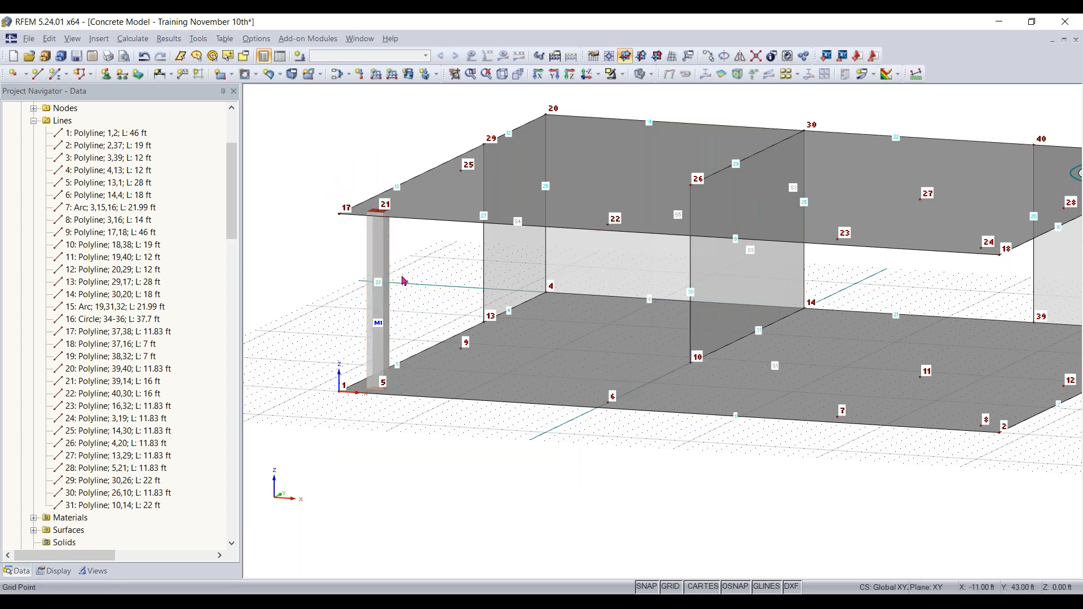
Copy the column at node 5 to nodes 6, 7 and 8 along the slab's front edge.
{"action": "middle_click_drag", "start_coordinate": [538, 492], "coordinate": [492, 508], "text": "ctrl"}
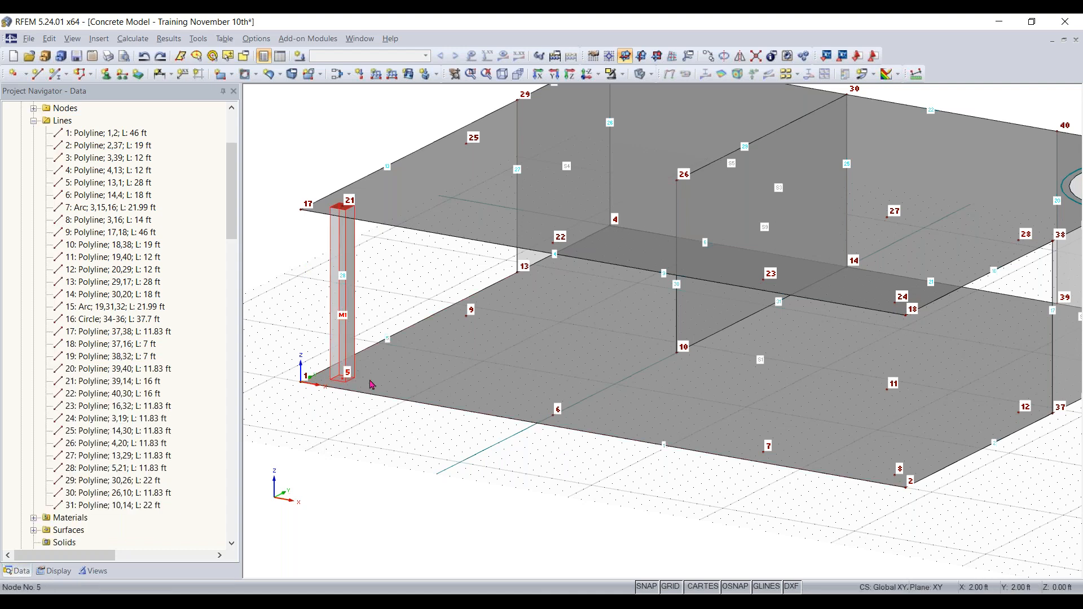
{"action": "left_click", "coordinate": [556, 418]}
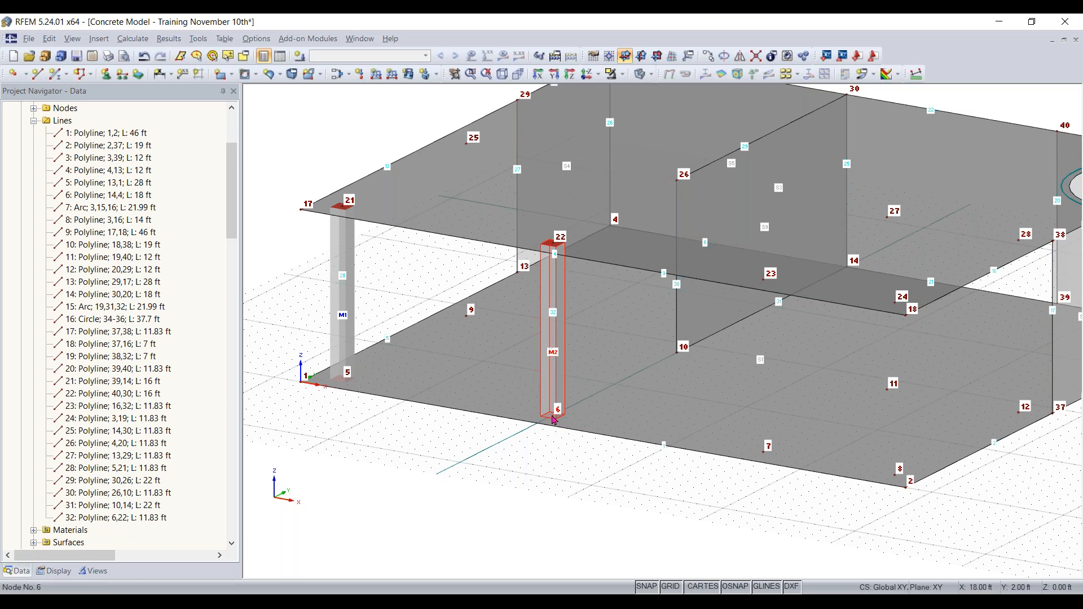
{"action": "left_click", "coordinate": [765, 452]}
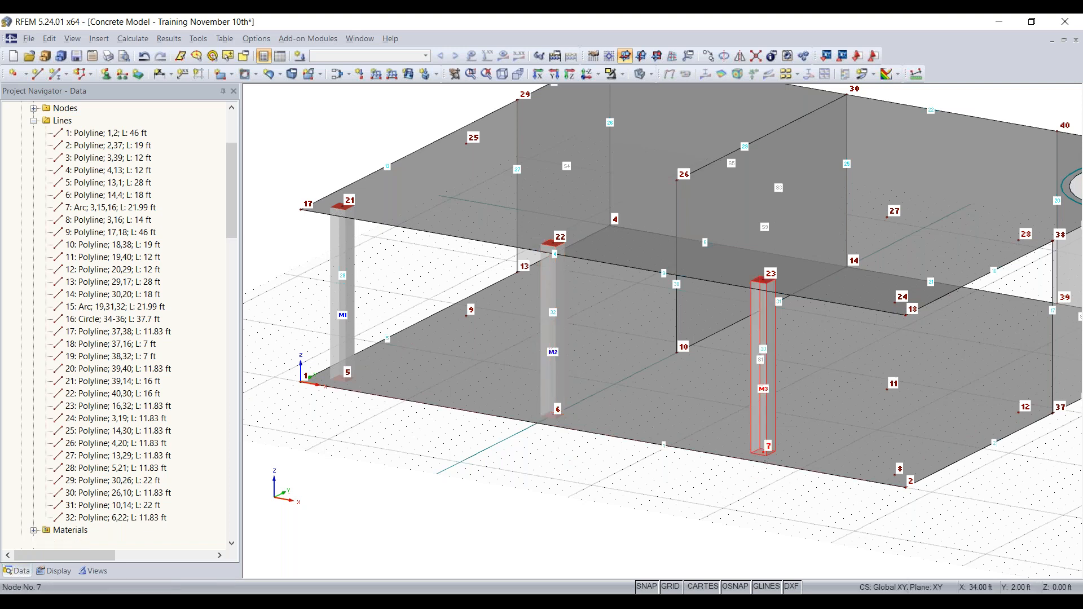
{"action": "left_click", "coordinate": [901, 478]}
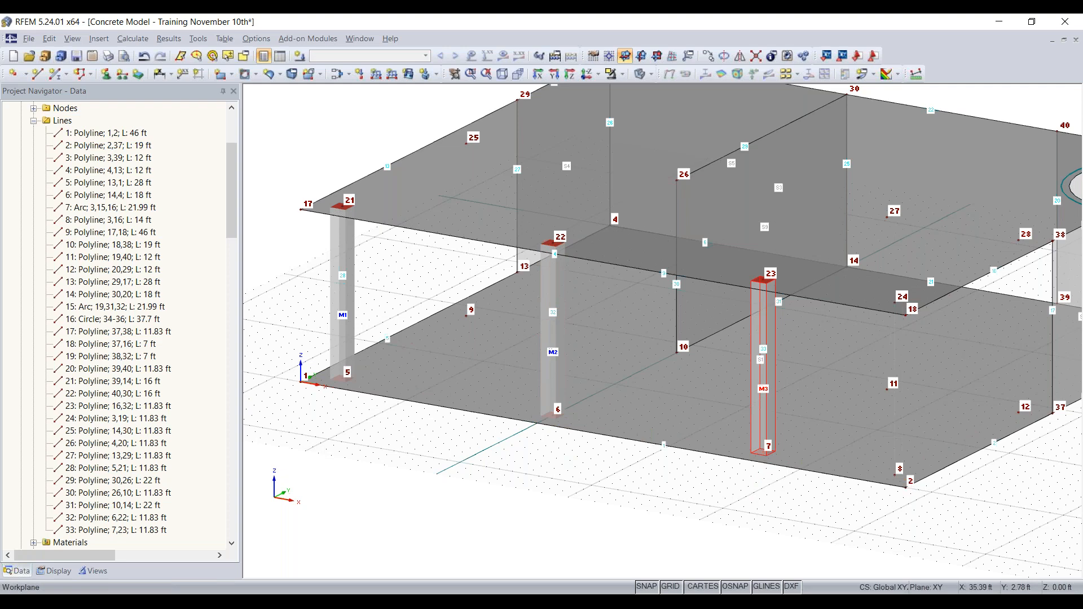
Select all members with the Rectangle 14/14 cross-section in 4000 psi concrete using Special Selection.
{"action": "mouse_move", "coordinate": [700, 539]}
{"action": "middle_mouse_down", "text": "ctrl"}
{"action": "mouse_move", "coordinate": [800, 529]}
{"action": "mouse_move", "coordinate": [844, 513]}
{"action": "mouse_move", "coordinate": [688, 524]}
{"action": "middle_mouse_up", "text": "ctrl"}
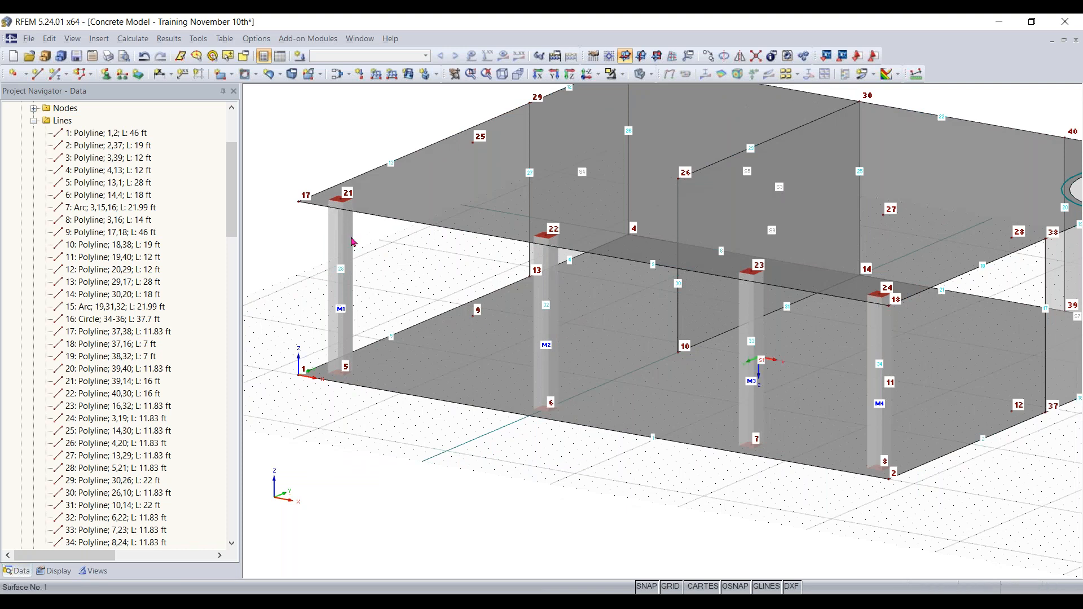
{"action": "left_click", "coordinate": [244, 56]}
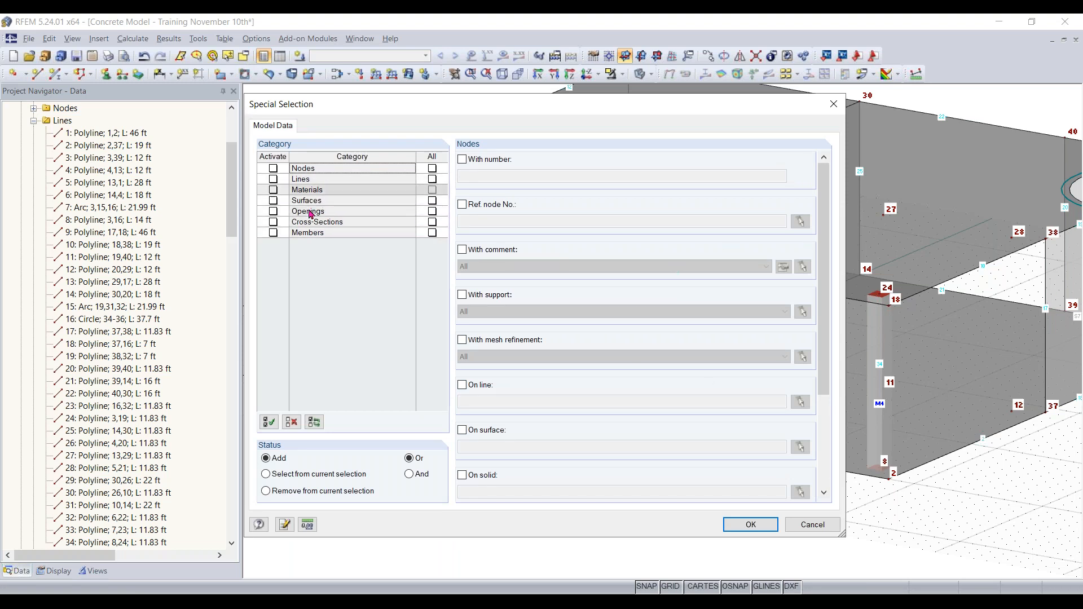
{"action": "left_click", "coordinate": [274, 231]}
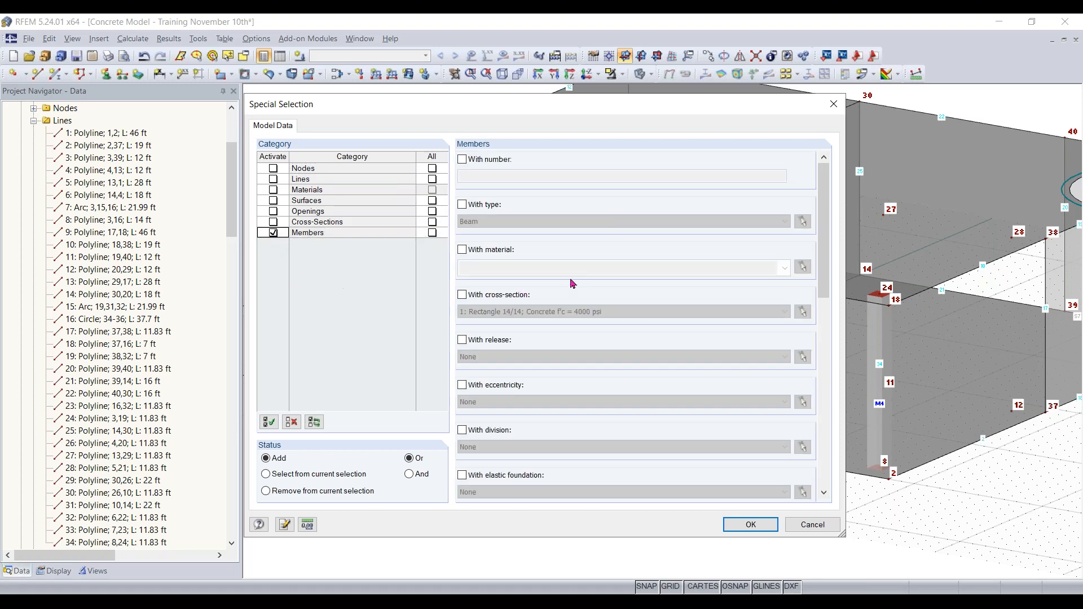
{"action": "left_click", "coordinate": [472, 297]}
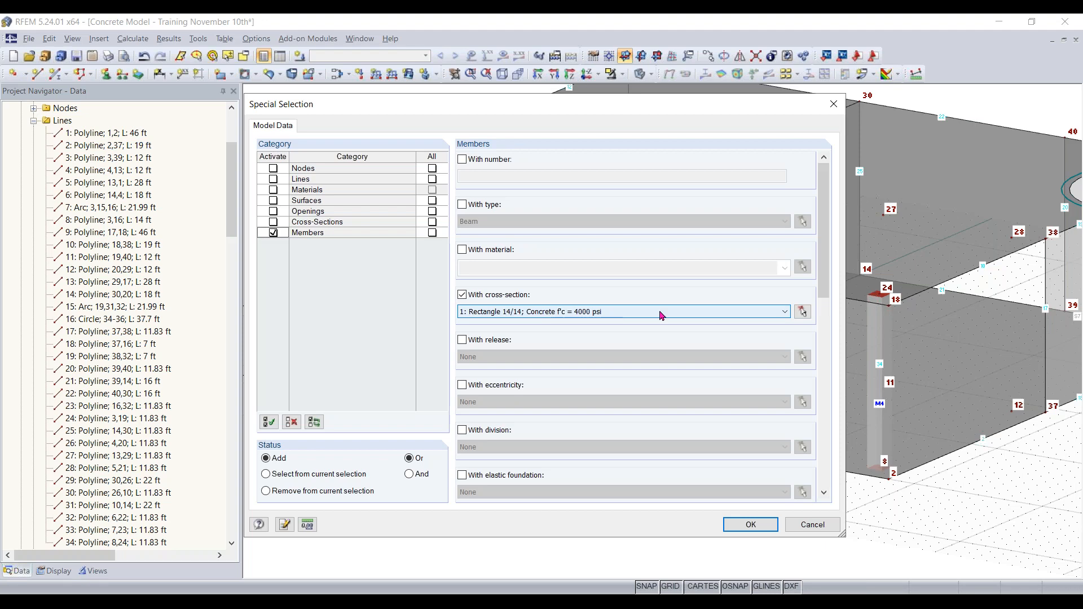
{"action": "left_click", "coordinate": [688, 311]}
{"action": "left_click", "coordinate": [688, 323]}
{"action": "left_click", "coordinate": [750, 525]}
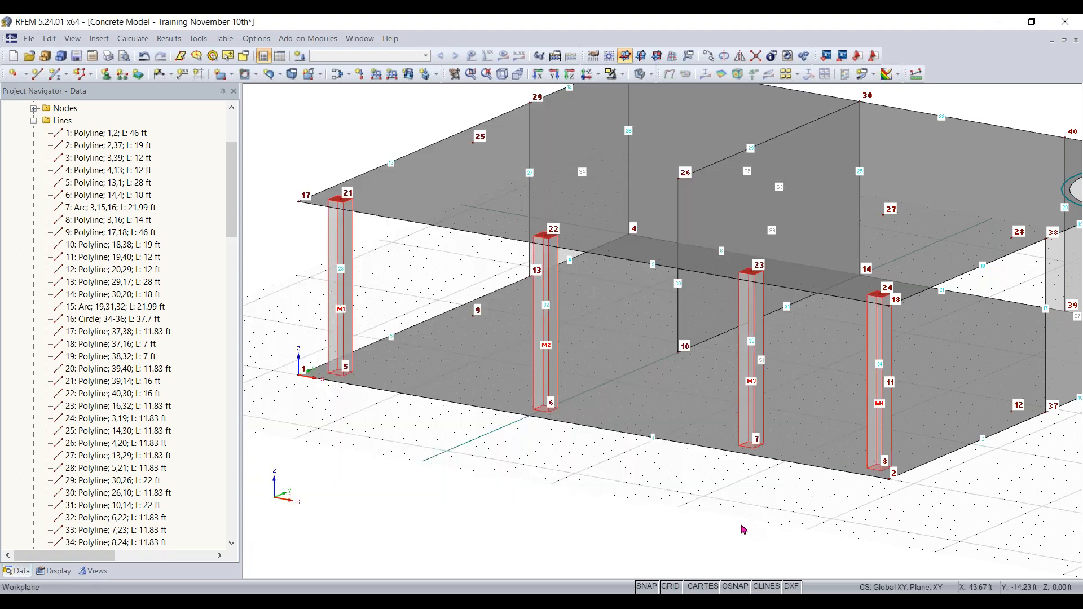
Try to place the four selected columns from node 5 at node 9, and undo the misplaced attempts.
{"action": "scroll", "coordinate": [745, 521], "scroll_direction": "up", "scroll_amount": 2}
{"action": "middle_click_drag", "start_coordinate": [648, 500], "coordinate": [884, 483], "text": "ctrl"}
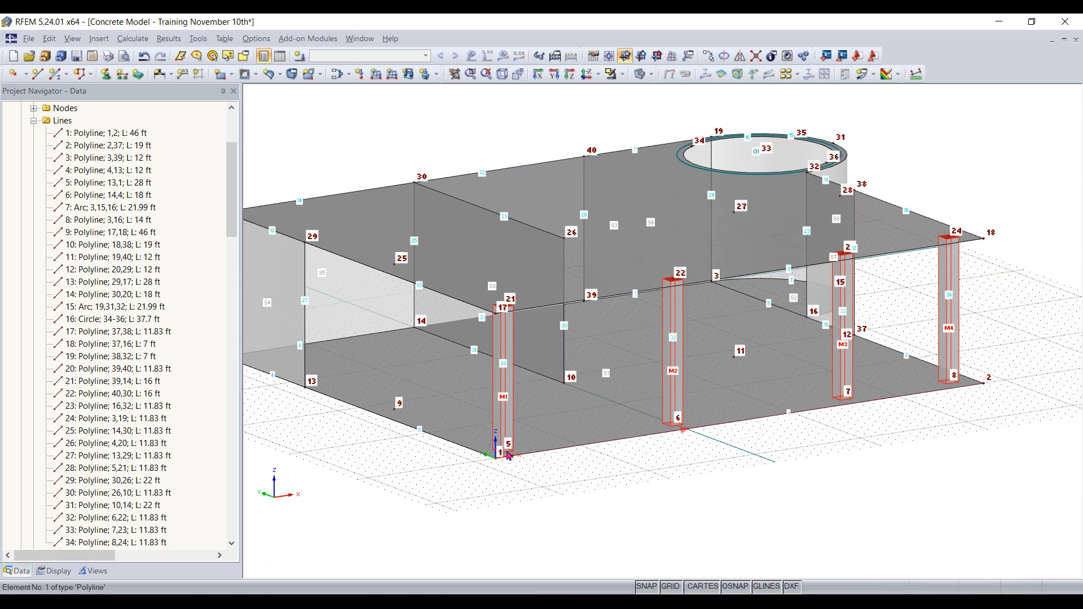
{"action": "left_click_drag", "start_coordinate": [508, 446], "coordinate": [398, 402]}
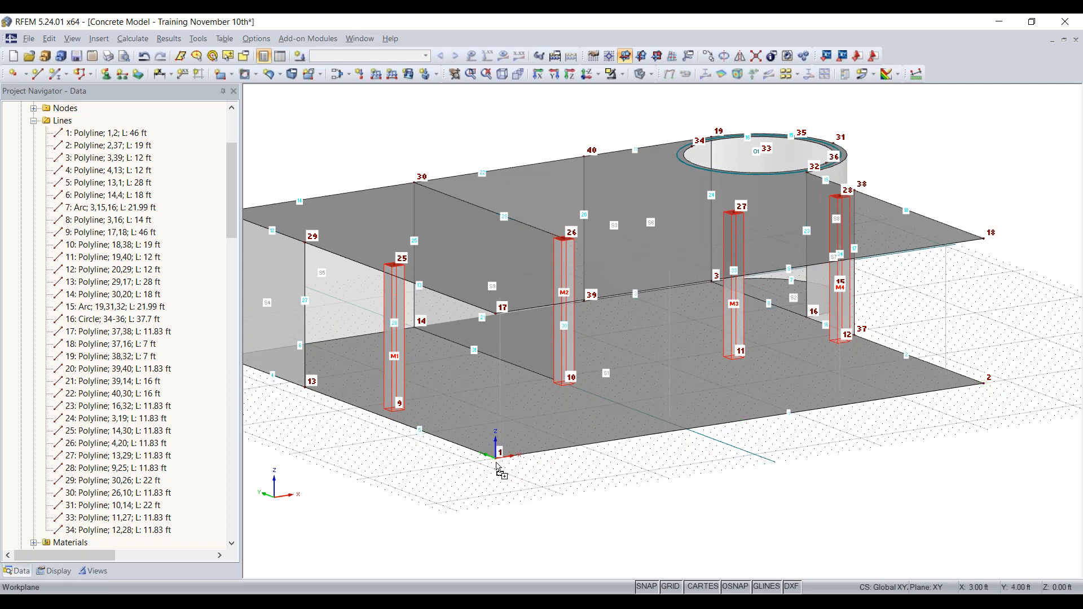
{"action": "left_click_drag", "start_coordinate": [498, 467], "coordinate": [496, 457], "text": "ctrl"}
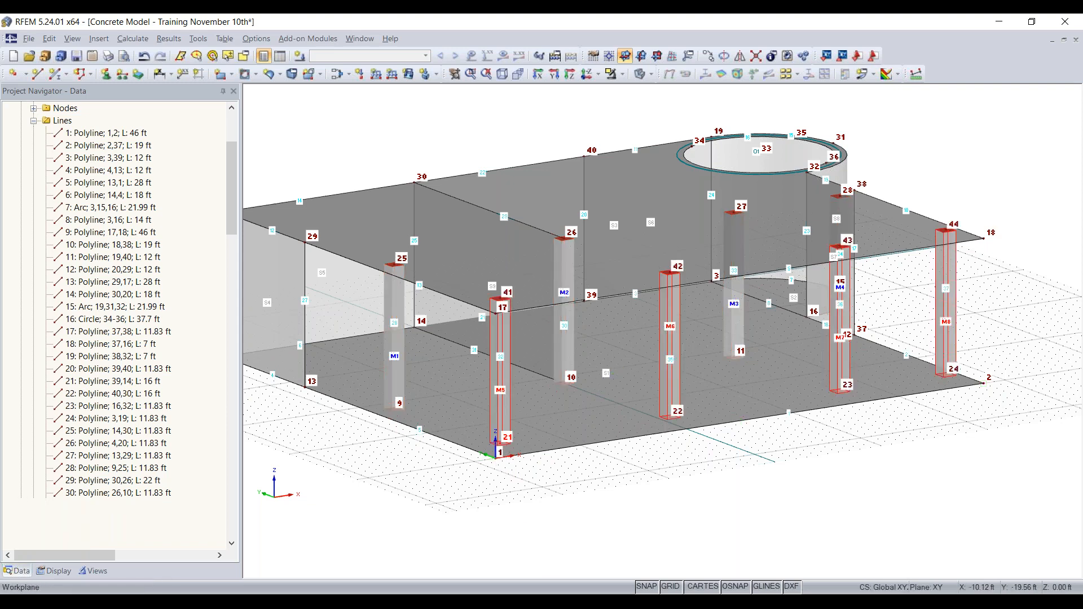
{"action": "key", "text": "ctrl+z"}
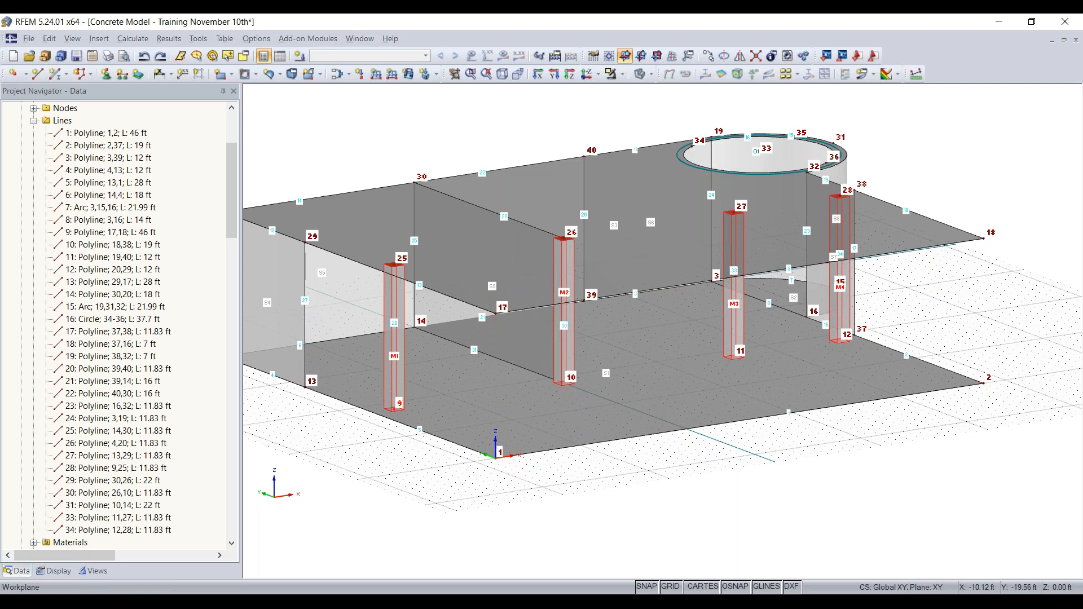
{"action": "left_click_drag", "start_coordinate": [398, 403], "coordinate": [507, 443]}
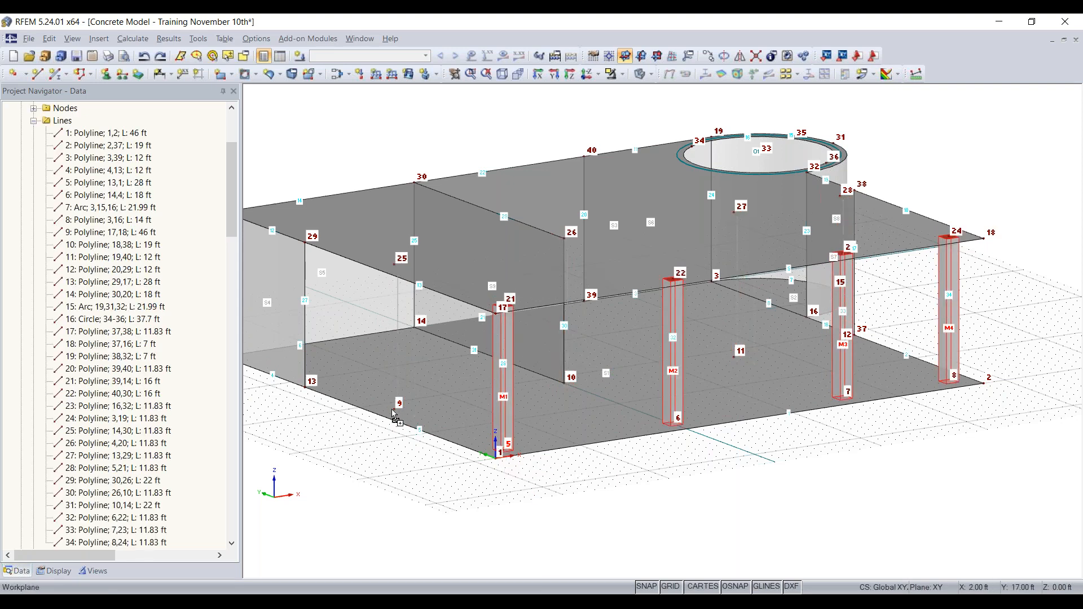
{"action": "key", "text": "ctrl+z"}
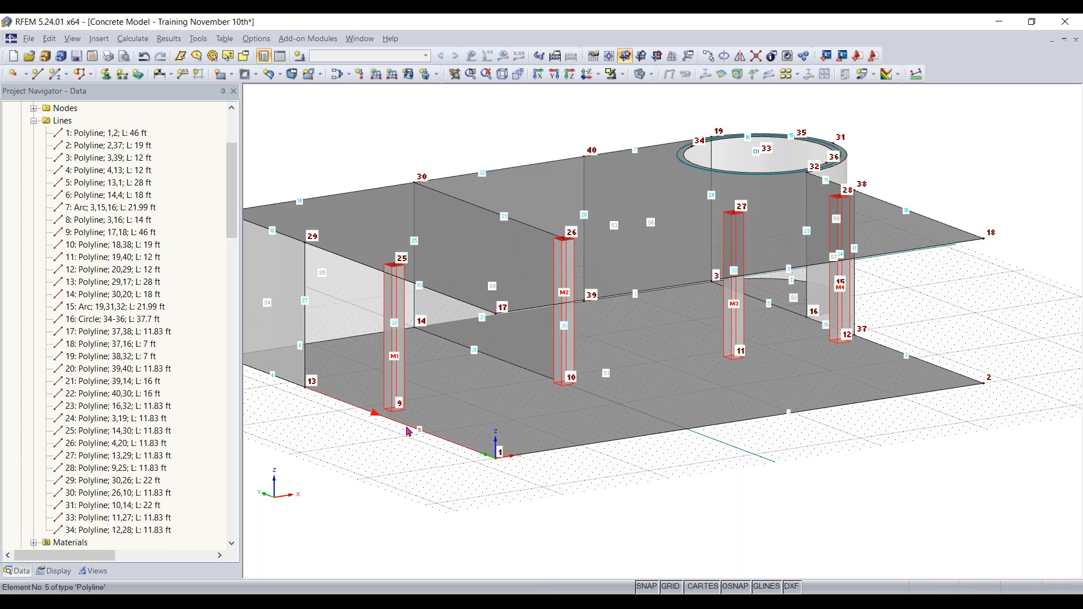
{"action": "key", "text": "ctrl+y"}
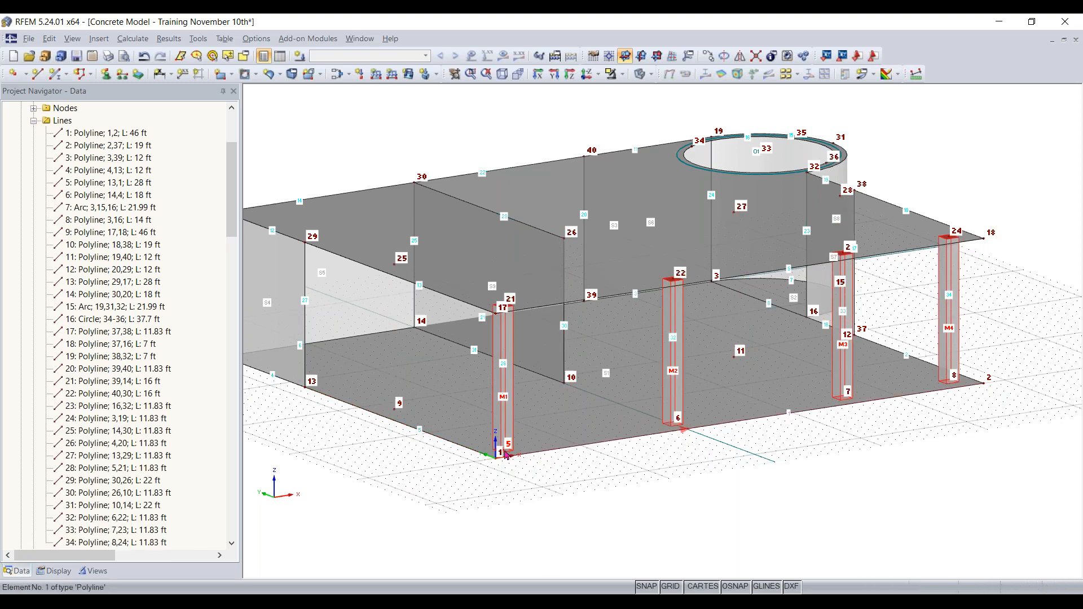
Copy the four selected columns from node 5 to node 9 to form a second row at nodes 9 to 12, and clear the selection.
{"action": "left_click_drag", "start_coordinate": [478, 442], "coordinate": [395, 410], "text": "ctrl"}
{"action": "left_click", "coordinate": [642, 481]}
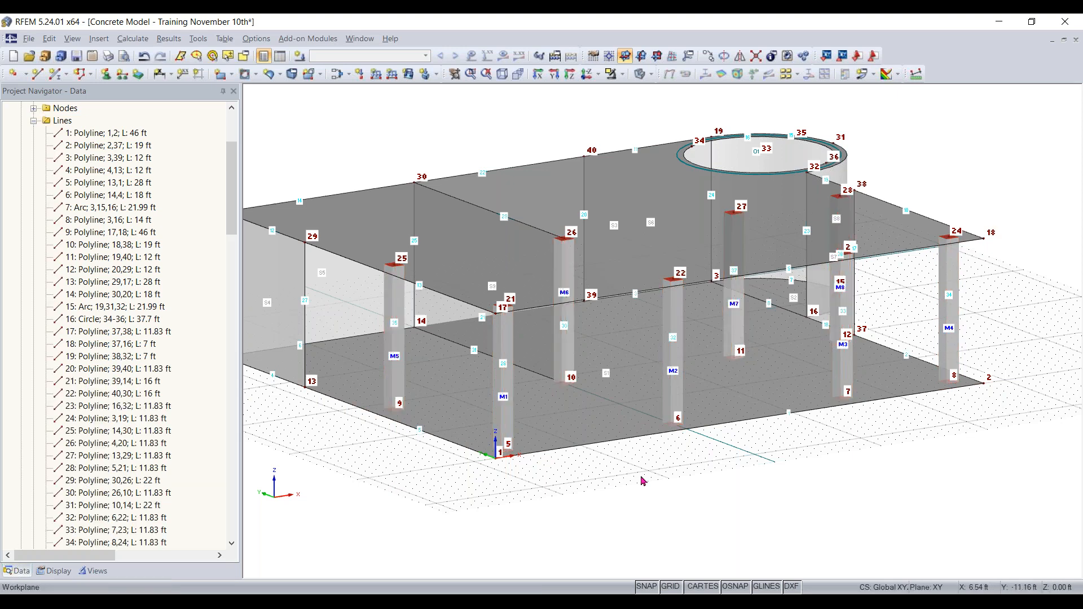
{"action": "middle_click_drag", "start_coordinate": [638, 480], "coordinate": [619, 502], "text": "ctrl"}
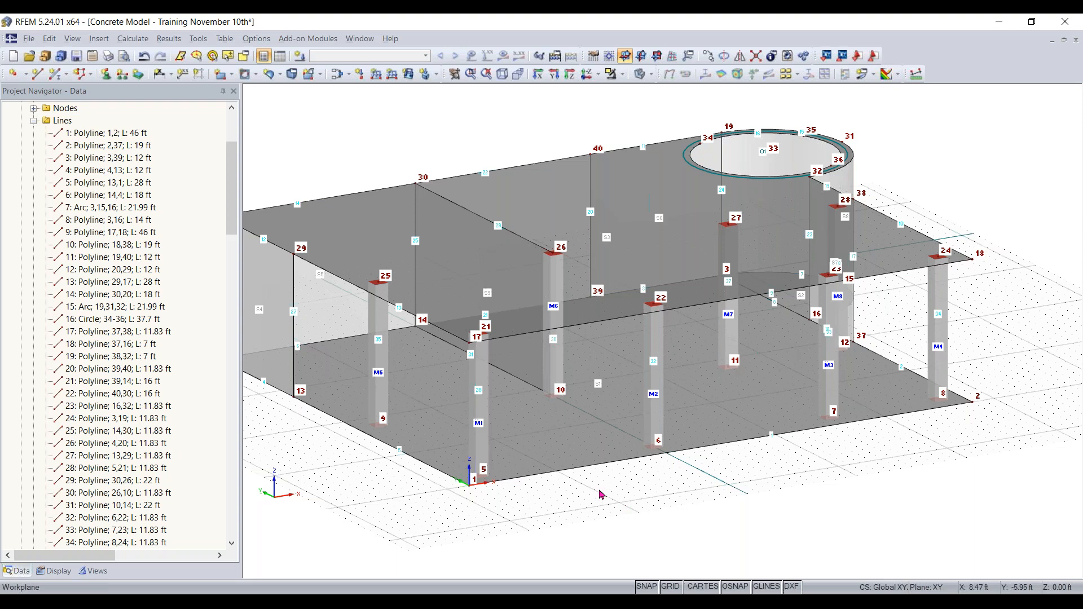
{"action": "middle_click_drag", "start_coordinate": [599, 494], "coordinate": [767, 526], "text": "ctrl"}
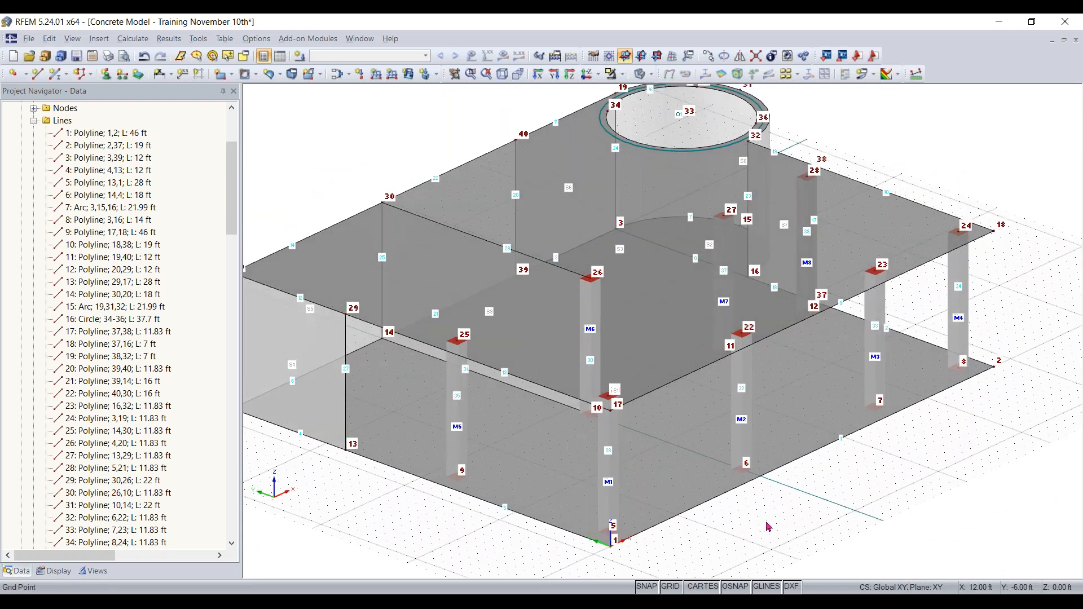
{"action": "scroll", "coordinate": [767, 526], "scroll_direction": "down", "scroll_amount": 1}
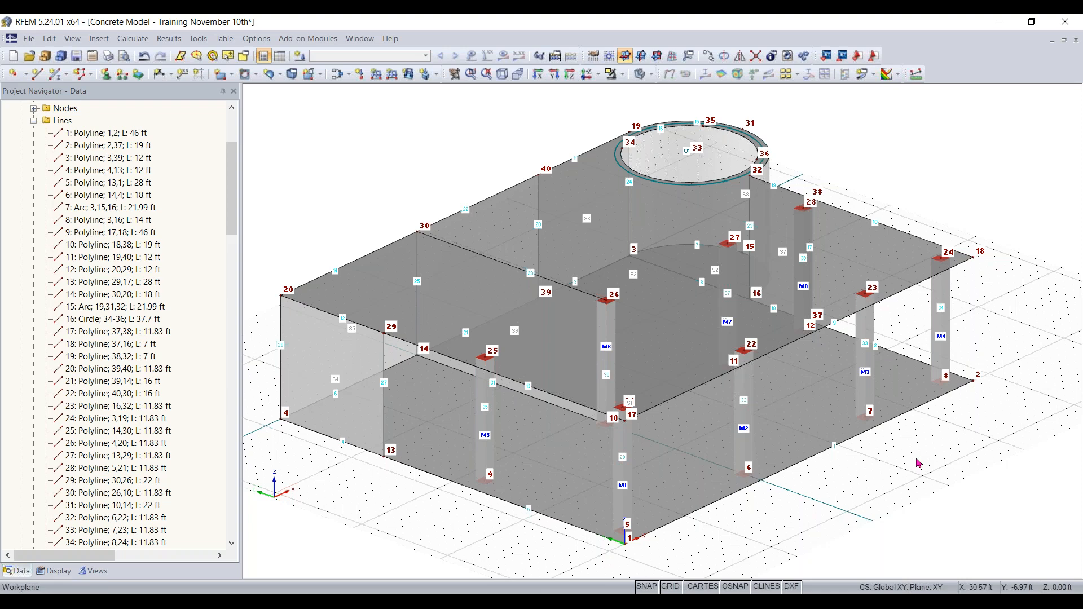
{"action": "middle_click_drag", "start_coordinate": [918, 466], "coordinate": [893, 483], "text": "ctrl"}
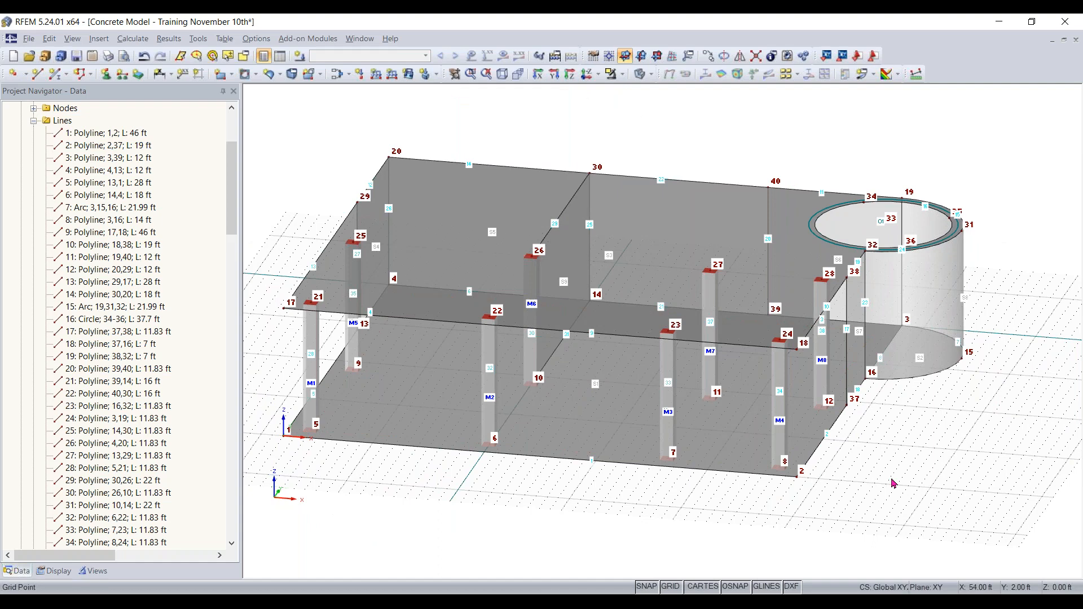
{"action": "middle_click_drag", "start_coordinate": [892, 484], "coordinate": [874, 508], "text": "ctrl"}
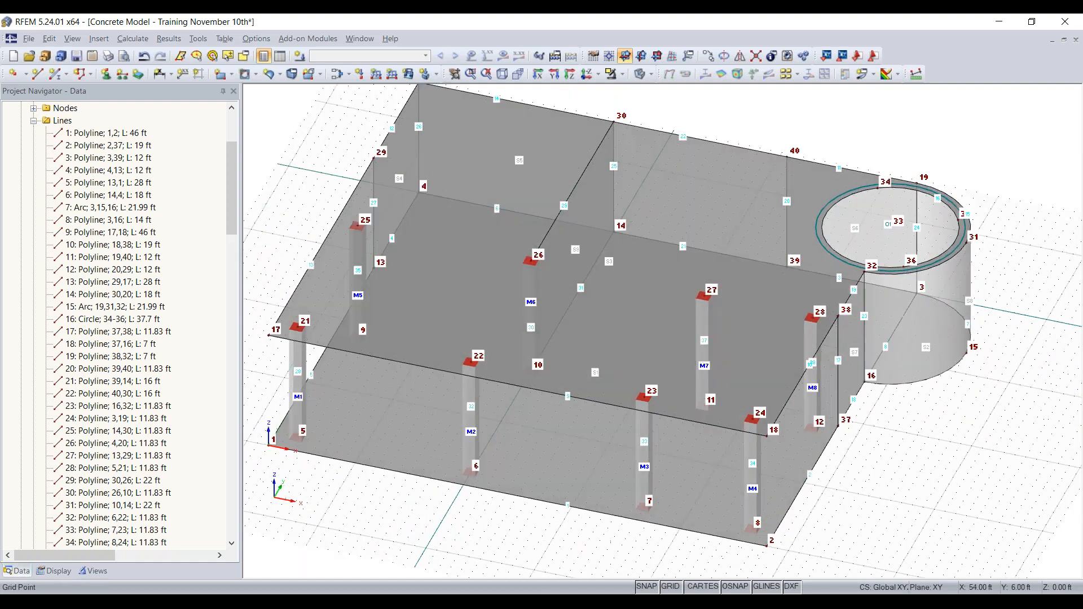
Copy the column at node 11 toward the rear wall, placing its base at X 35 ft, Y 30 ft.
{"action": "middle_click_drag", "start_coordinate": [903, 434], "coordinate": [976, 366], "text": "ctrl"}
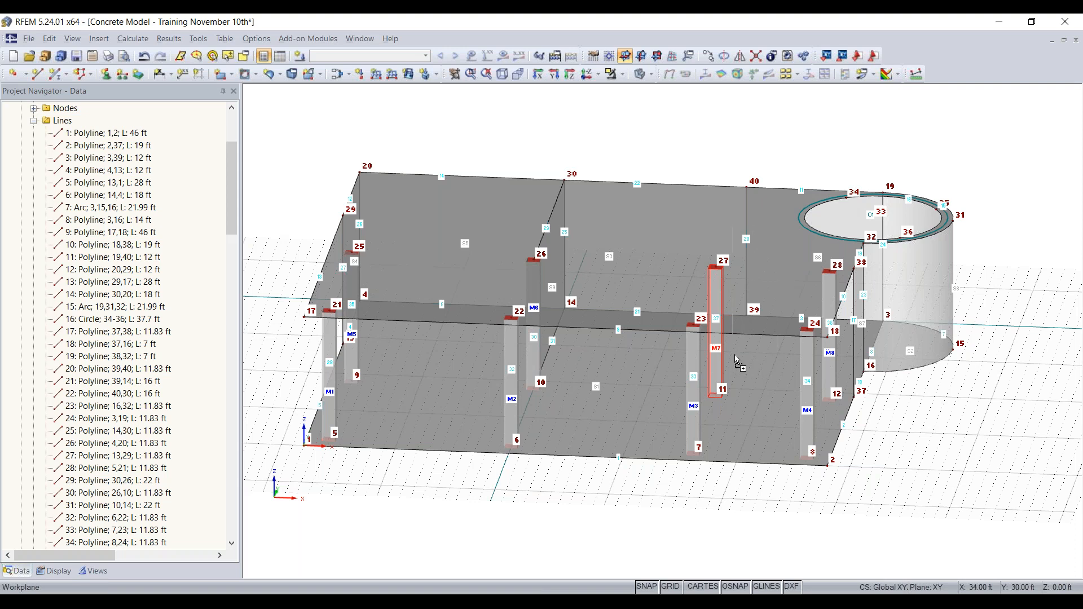
{"action": "left_click_drag", "start_coordinate": [736, 361], "coordinate": [735, 353]}
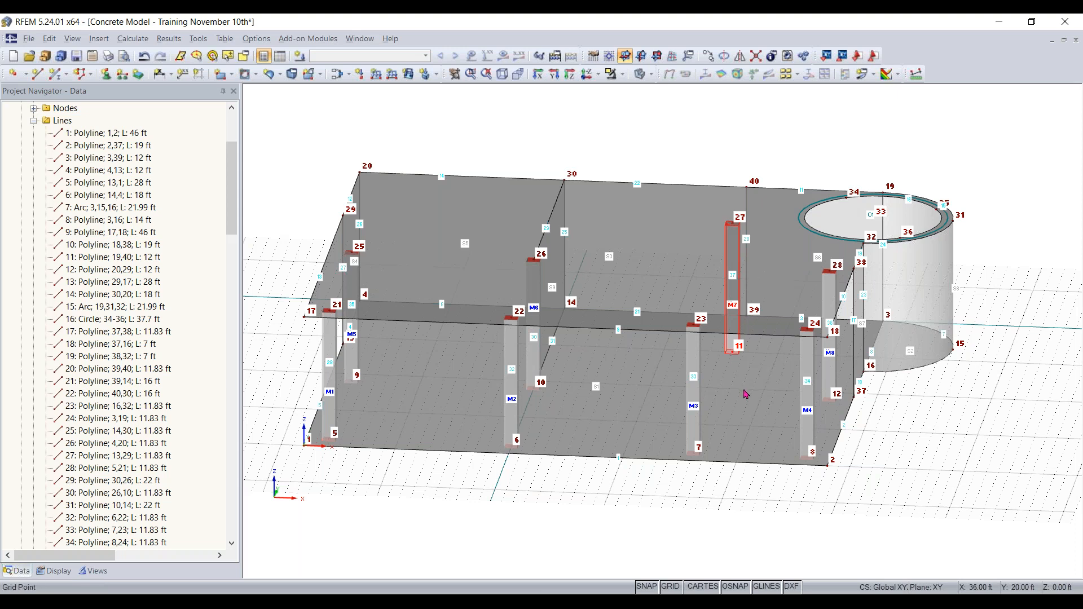
{"action": "left_click_drag", "start_coordinate": [744, 393], "coordinate": [716, 398]}
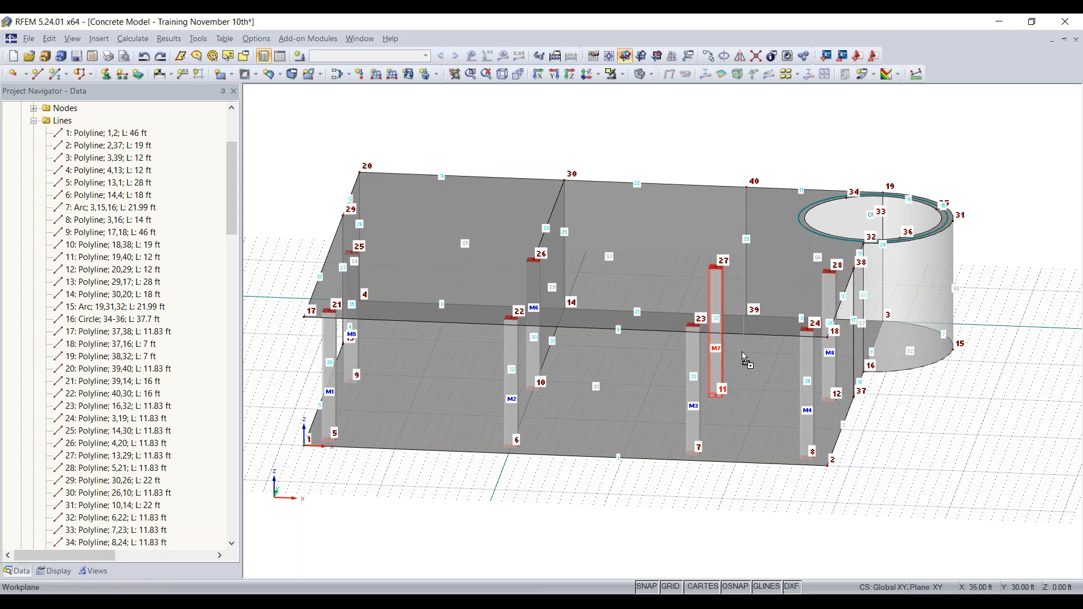
{"action": "left_click_drag", "start_coordinate": [742, 357], "coordinate": [753, 367], "text": "ctrl"}
{"action": "middle_click_drag", "start_coordinate": [930, 457], "coordinate": [846, 508], "text": "ctrl"}
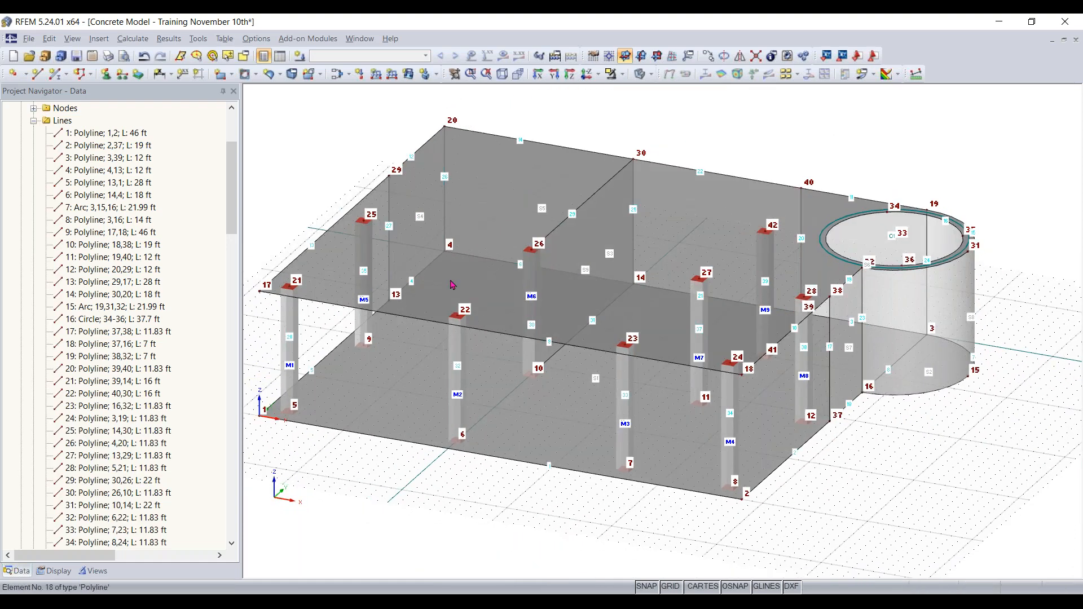
{"action": "middle_click", "coordinate": [393, 264]}
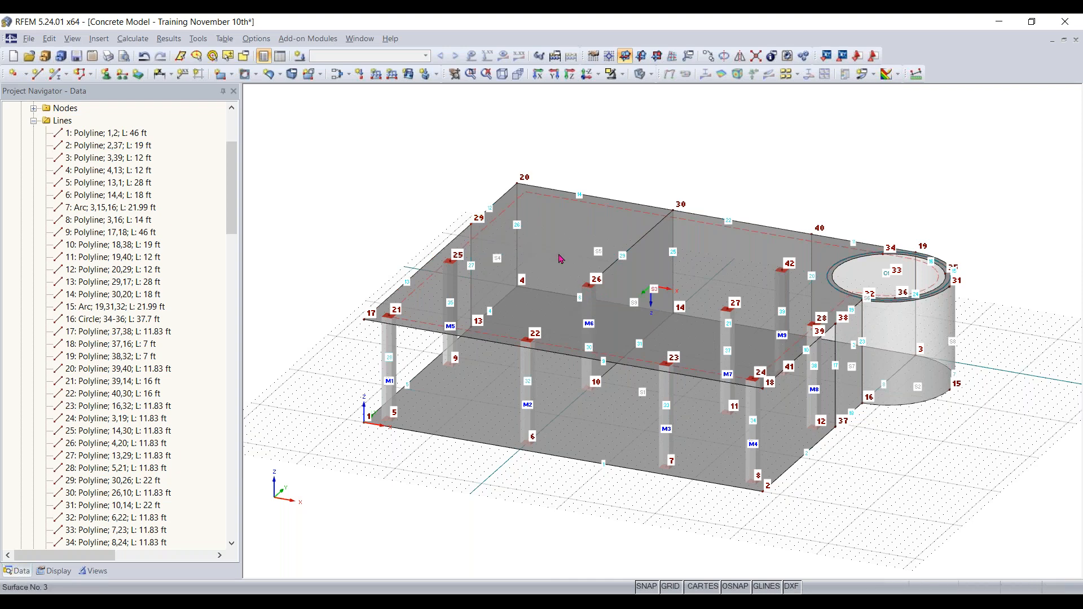
Draw a straight line on the upper slab from node 29 to the new column's top node 42.
{"action": "middle_click_drag", "start_coordinate": [787, 169], "coordinate": [254, 198], "text": "ctrl"}
{"action": "middle_click_drag", "start_coordinate": [959, 163], "coordinate": [293, 158], "text": "ctrl"}
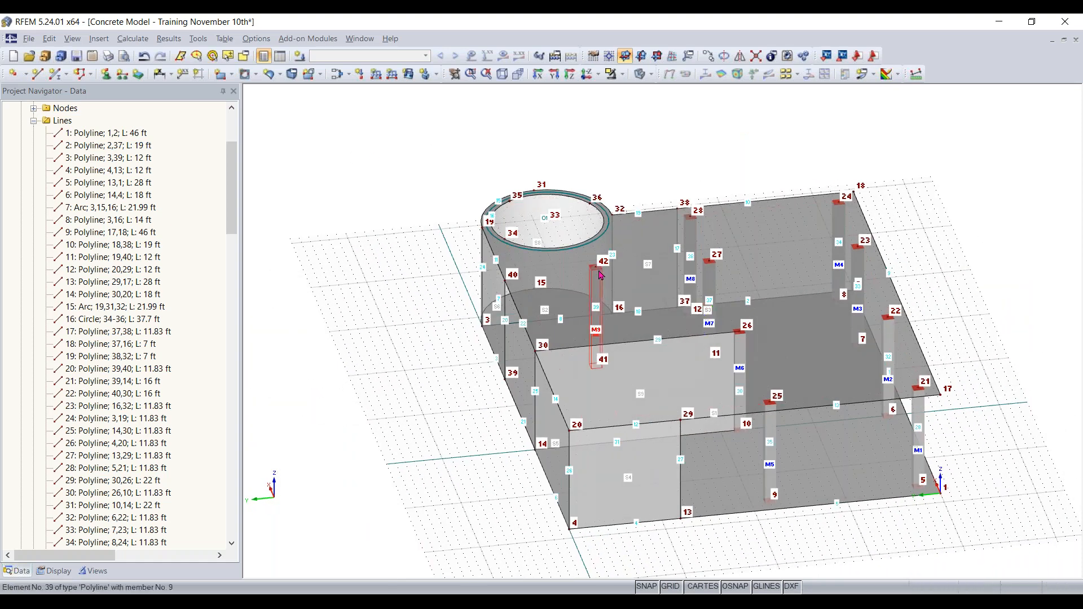
{"action": "scroll", "coordinate": [914, 375], "scroll_direction": "down", "scroll_amount": 1}
{"action": "middle_click_drag", "start_coordinate": [1012, 401], "coordinate": [727, 339], "text": "ctrl"}
{"action": "scroll", "coordinate": [611, 339], "scroll_direction": "up", "scroll_amount": 3}
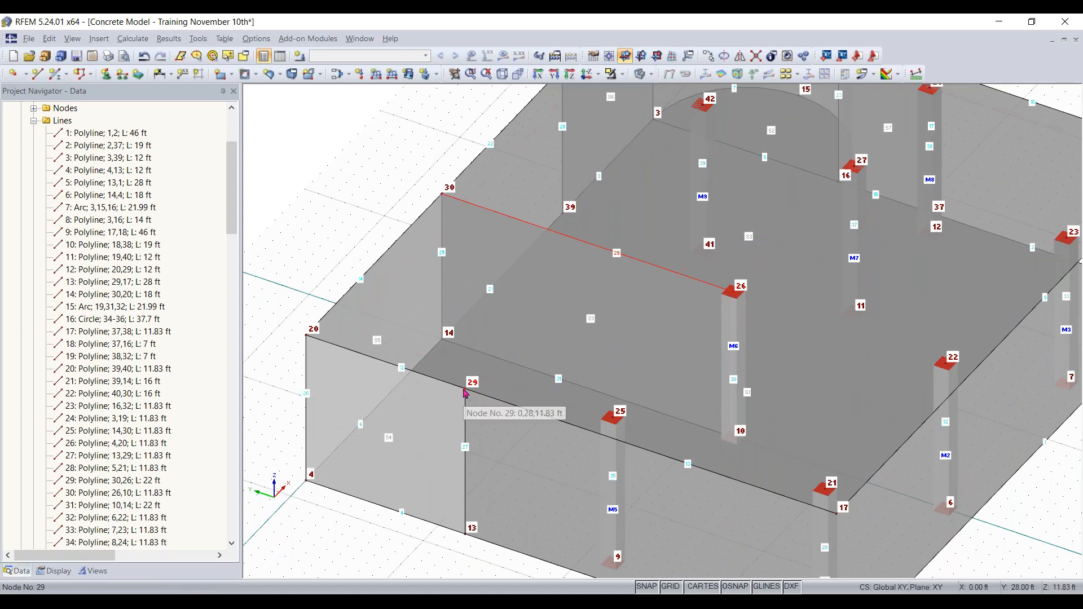
{"action": "left_click", "coordinate": [37, 73]}
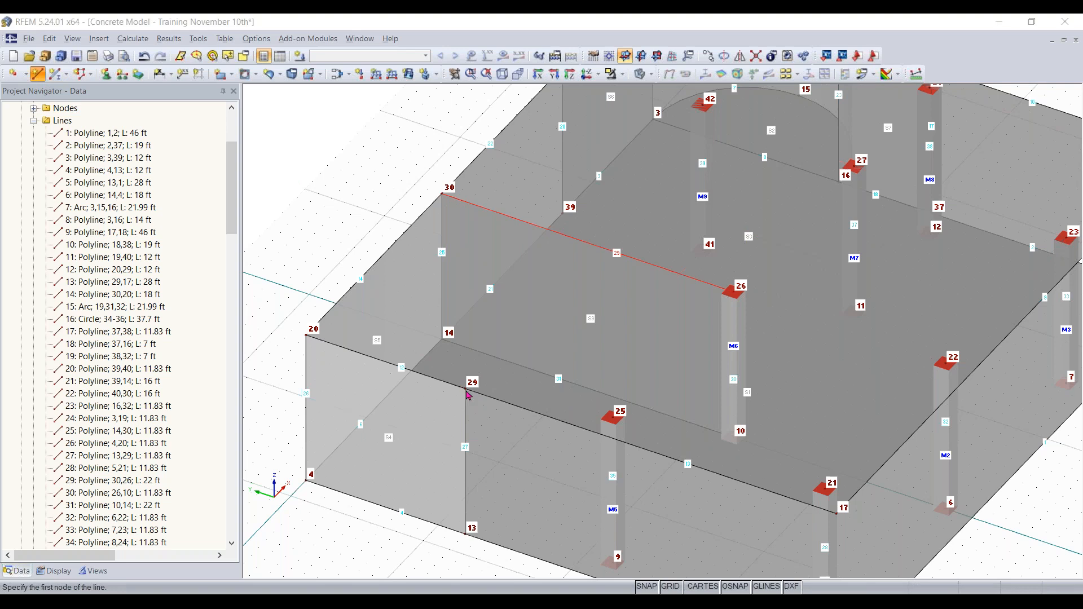
{"action": "left_click", "coordinate": [474, 382]}
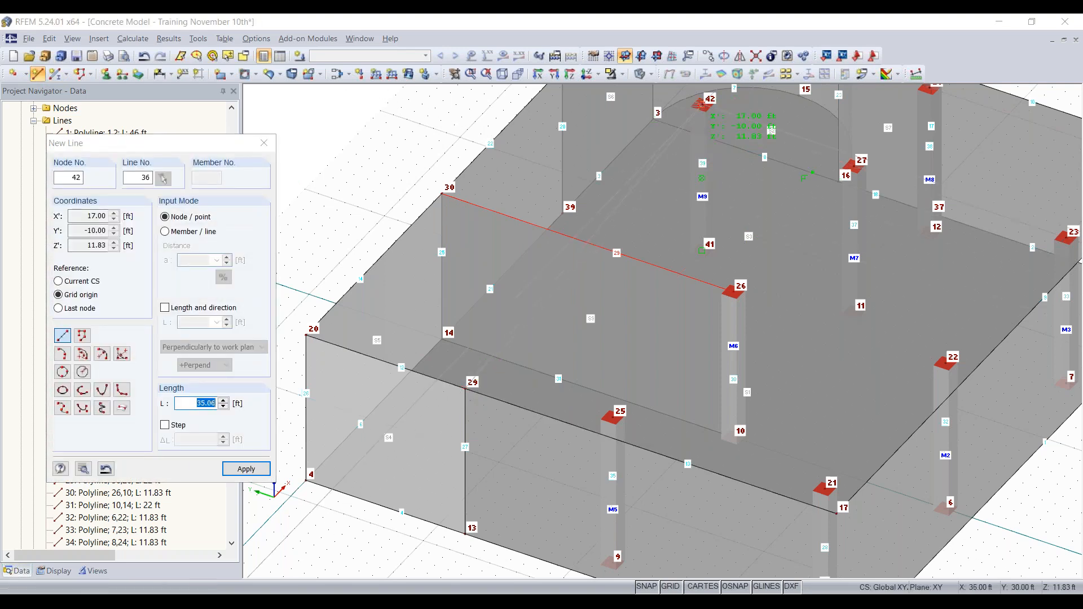
{"action": "left_click", "coordinate": [701, 104]}
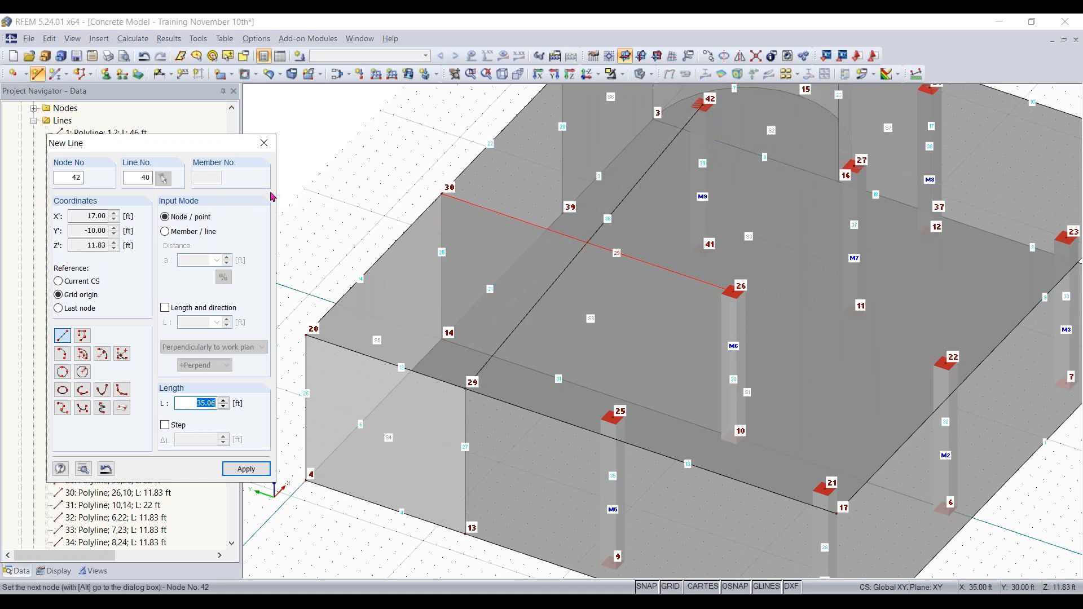
{"action": "right_click", "coordinate": [314, 182]}
{"action": "key", "text": "Escape"}
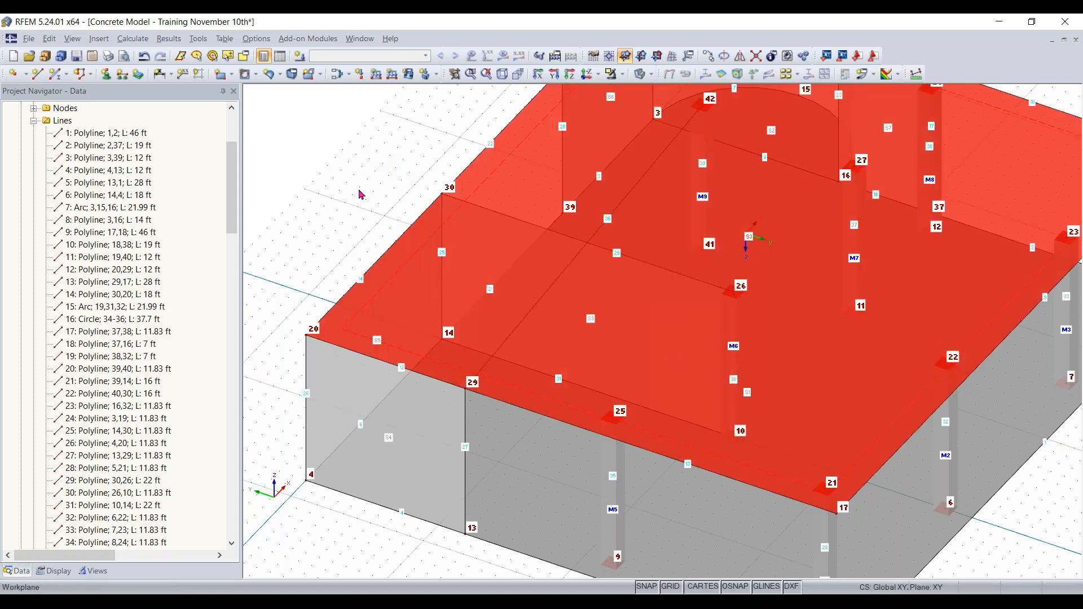
Try to move the interior wall between nodes 30 and 26 along its length from its crossing with the new line, and undo it.
{"action": "left_click", "coordinate": [748, 237]}
{"action": "middle_click_drag", "start_coordinate": [658, 462], "coordinate": [699, 333], "text": "ctrl"}
{"action": "left_click", "coordinate": [598, 279]}
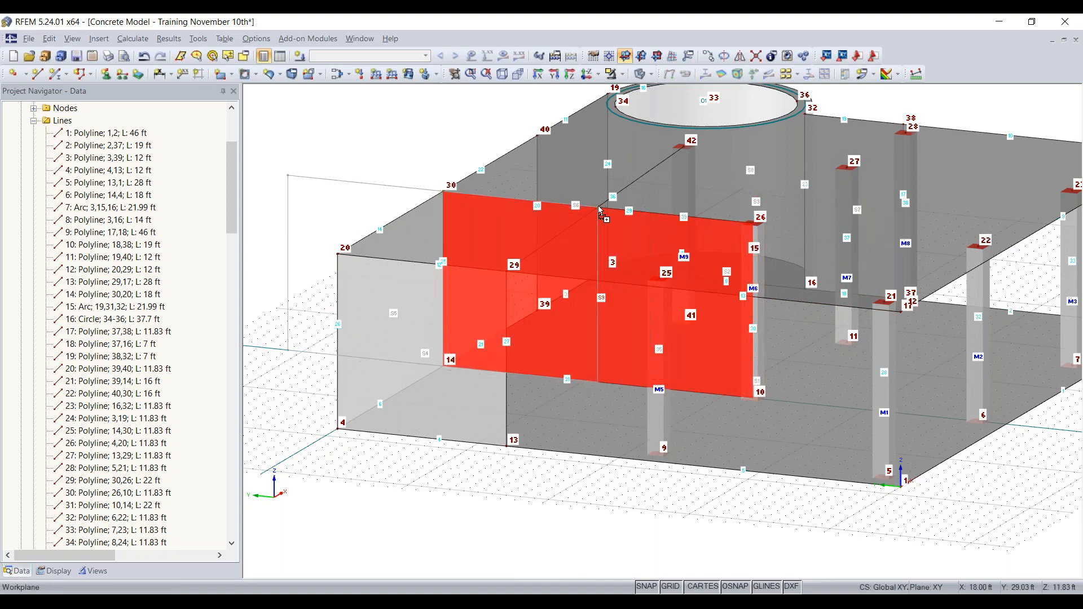
{"action": "left_click_drag", "start_coordinate": [597, 207], "coordinate": [597, 207]}
{"action": "middle_click_drag", "start_coordinate": [342, 138], "coordinate": [484, 218], "text": "ctrl"}
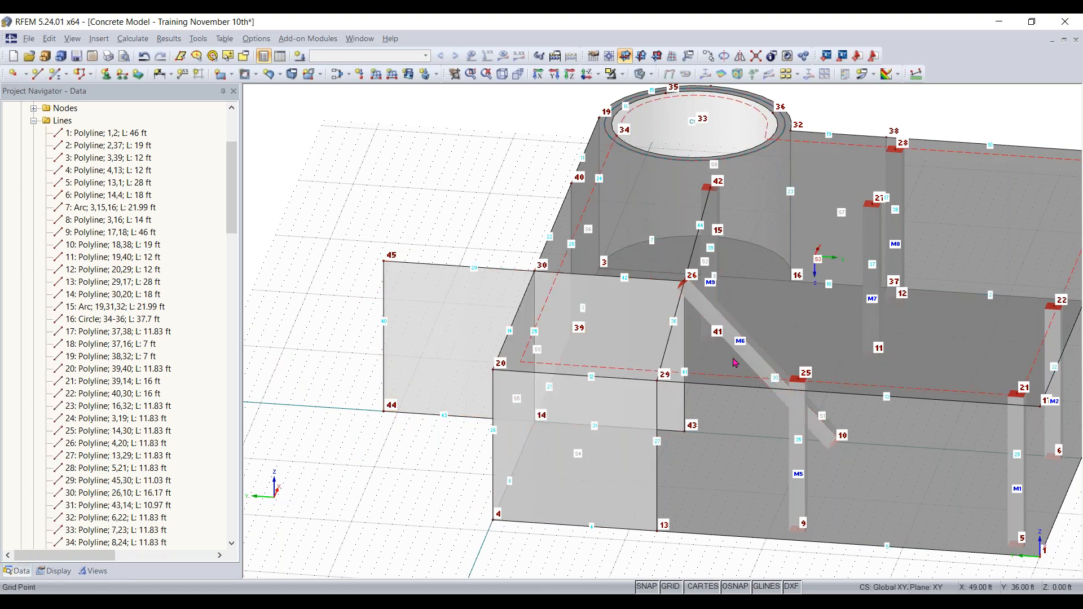
{"action": "key", "text": "ctrl+z"}
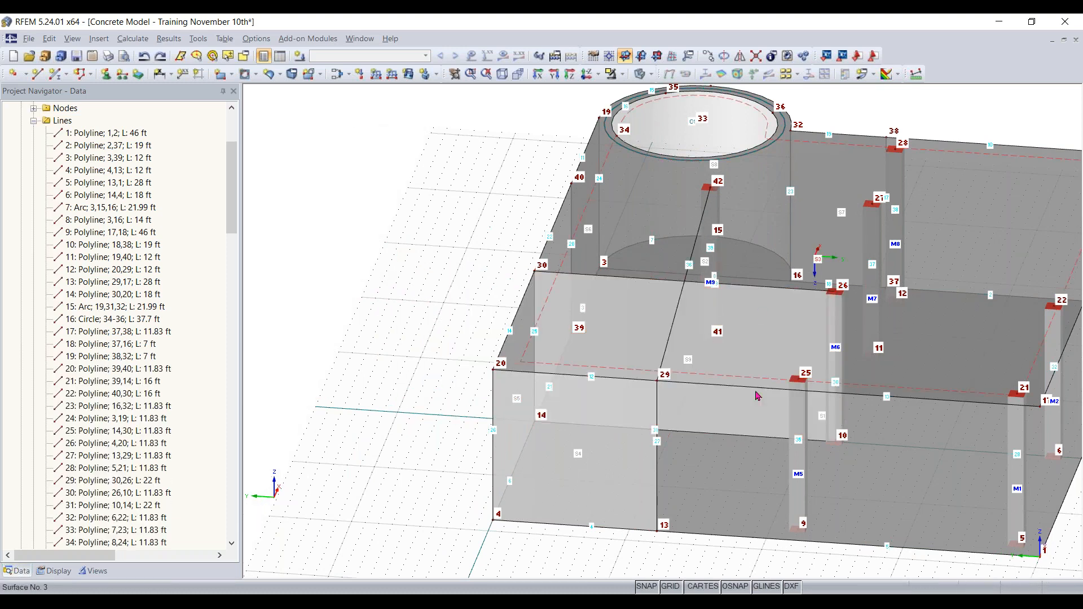
Shorten the interior wall by moving nodes 26 and 10 back to the line between nodes 29 and 42, and remove its end column.
{"action": "left_click_drag", "start_coordinate": [806, 299], "coordinate": [683, 283]}
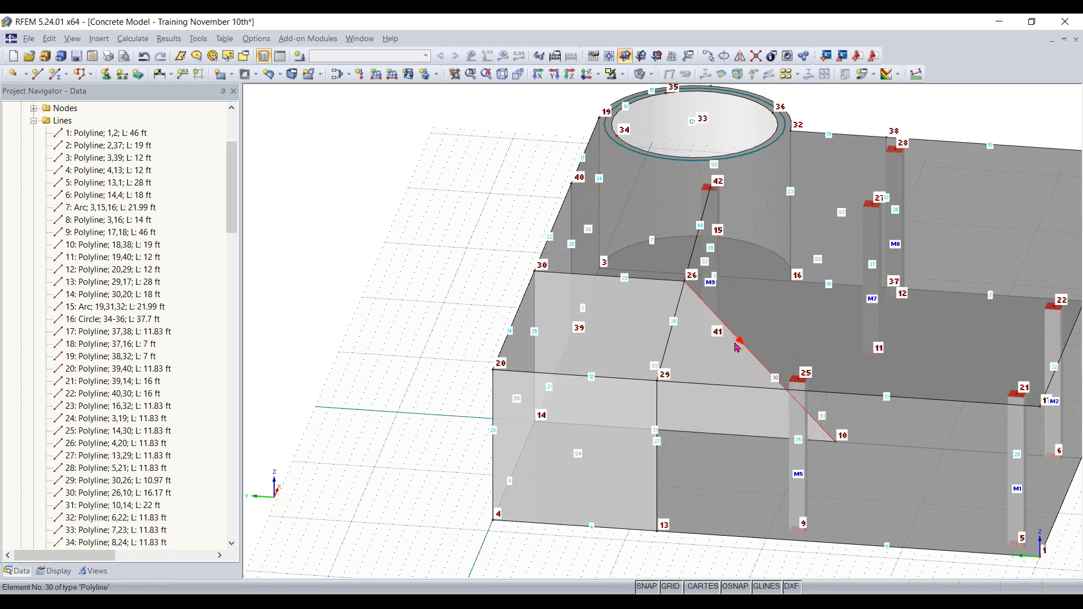
{"action": "key", "text": "Delete"}
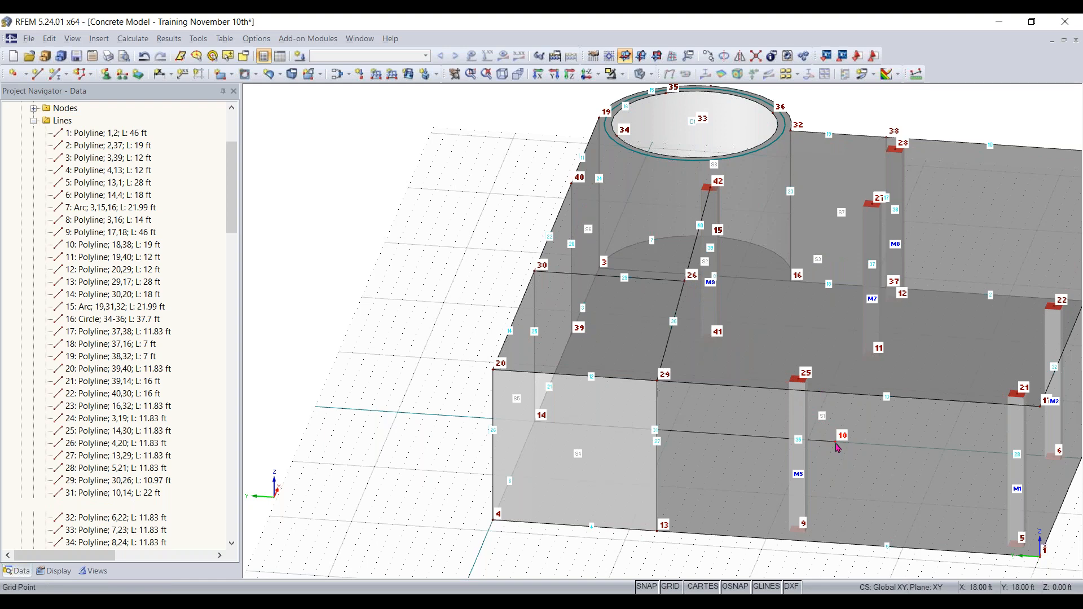
{"action": "key", "text": "ctrl+z"}
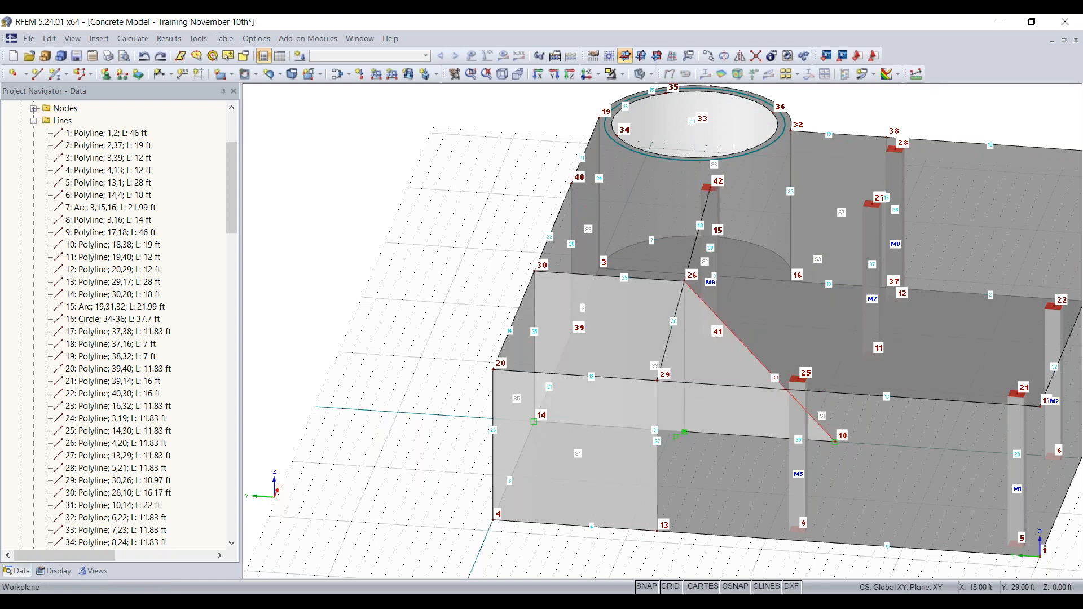
{"action": "left_click", "coordinate": [684, 432]}
Copy the column at node 9 to X 18 ft, Y 20 ft, and clear the selection.
{"action": "middle_click_drag", "start_coordinate": [854, 561], "coordinate": [708, 563], "text": "ctrl"}
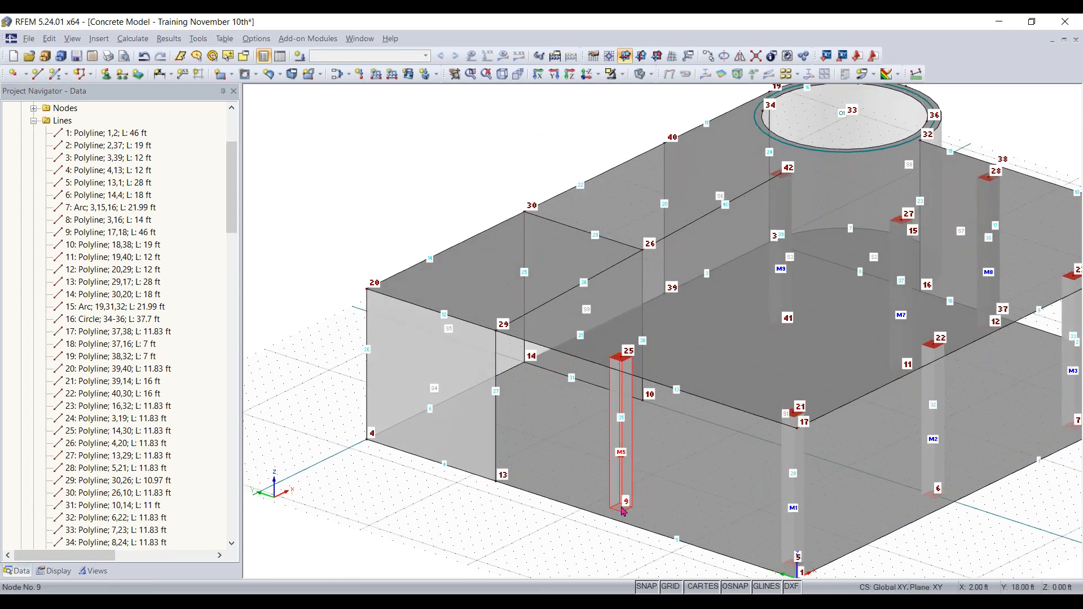
{"action": "left_click_drag", "start_coordinate": [742, 434], "coordinate": [739, 432], "text": "ctrl"}
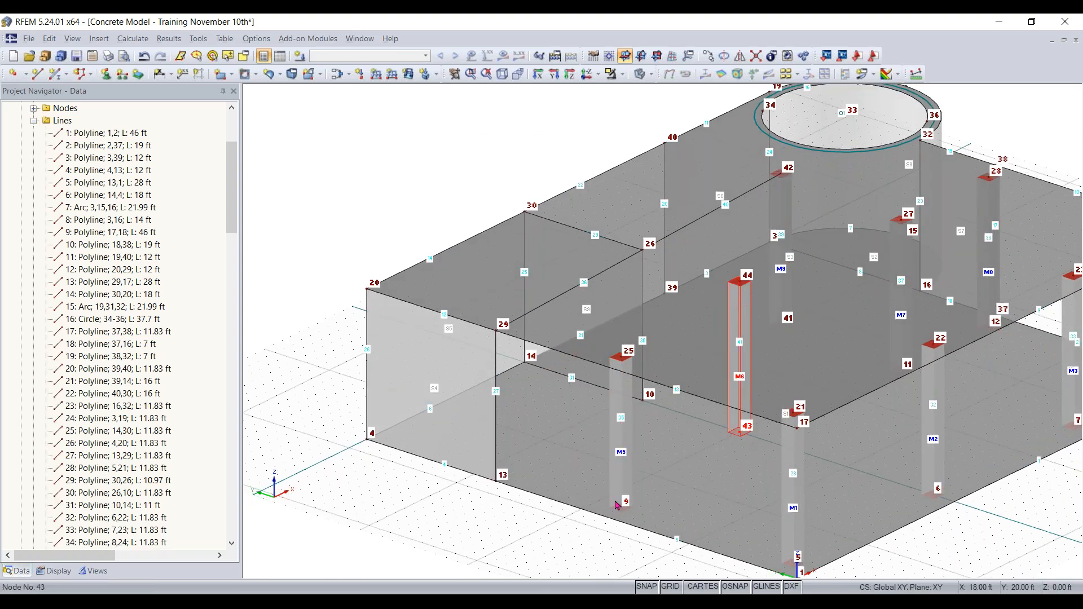
{"action": "left_click", "coordinate": [468, 517]}
Start a new member on lines 36 and 40 between nodes 29, 26 and 42, with Rib as the member type.
{"action": "middle_click_drag", "start_coordinate": [378, 183], "coordinate": [327, 184], "text": "ctrl"}
{"action": "middle_click_drag", "start_coordinate": [446, 199], "coordinate": [378, 166], "text": "ctrl"}
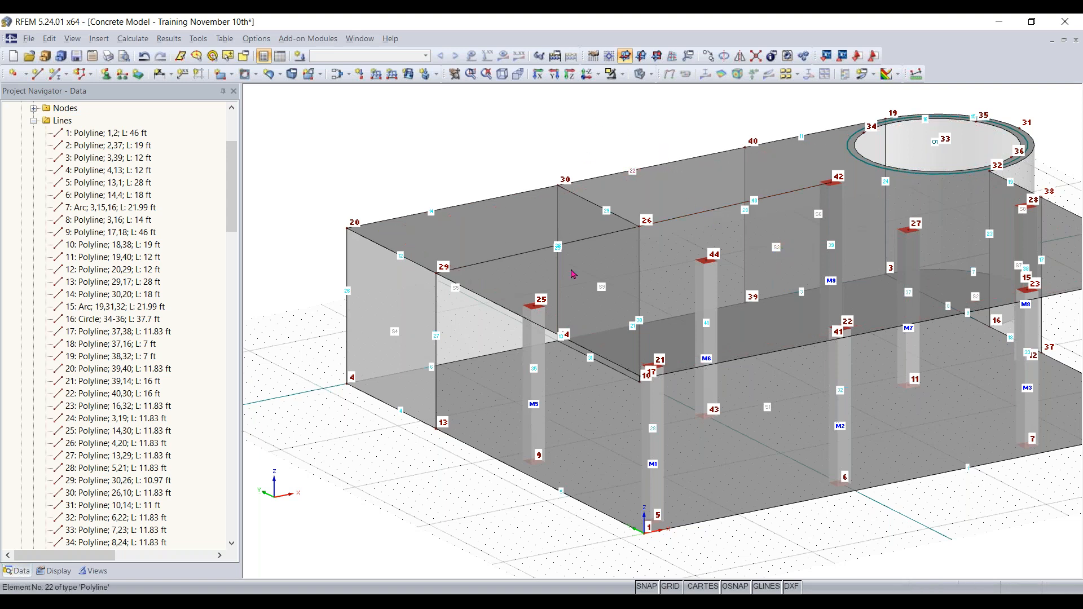
{"action": "double_click", "coordinate": [710, 213]}
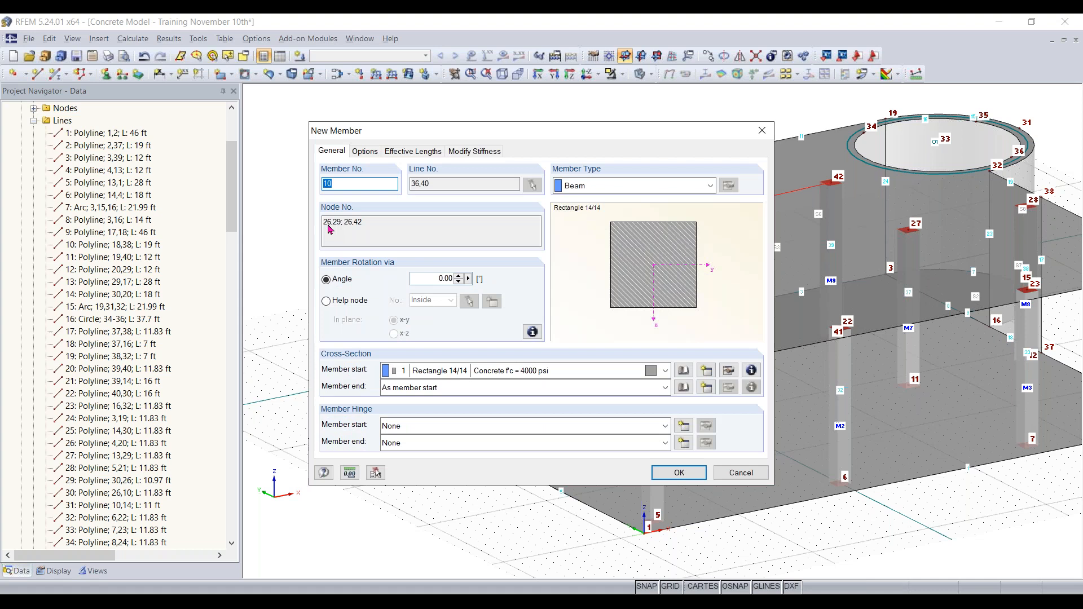
{"action": "left_click", "coordinate": [666, 191]}
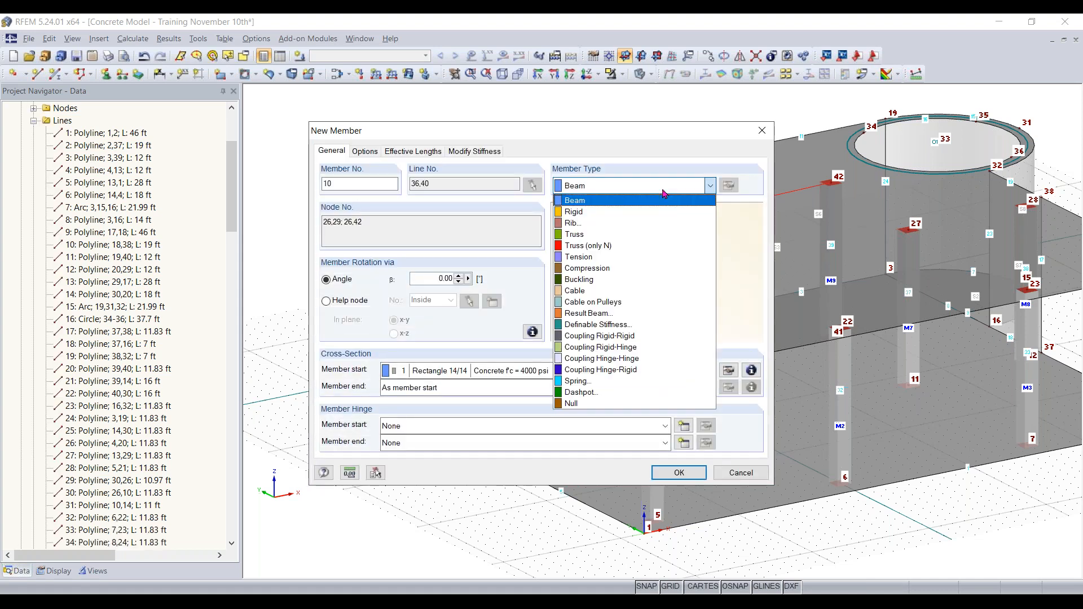
{"action": "left_click", "coordinate": [663, 193]}
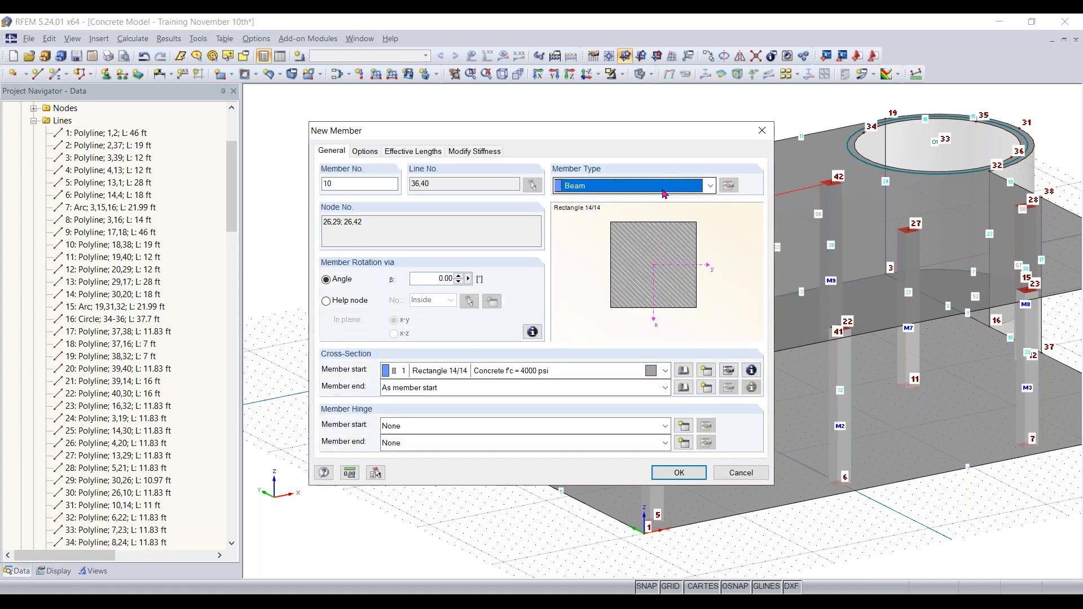
{"action": "left_click", "coordinate": [630, 186]}
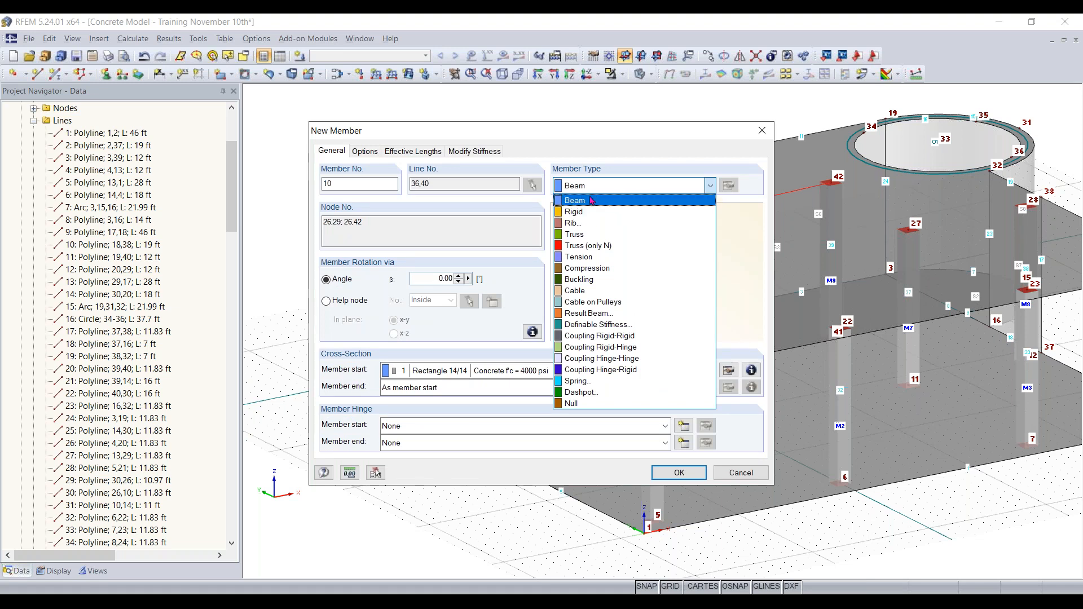
{"action": "left_click", "coordinate": [582, 225]}
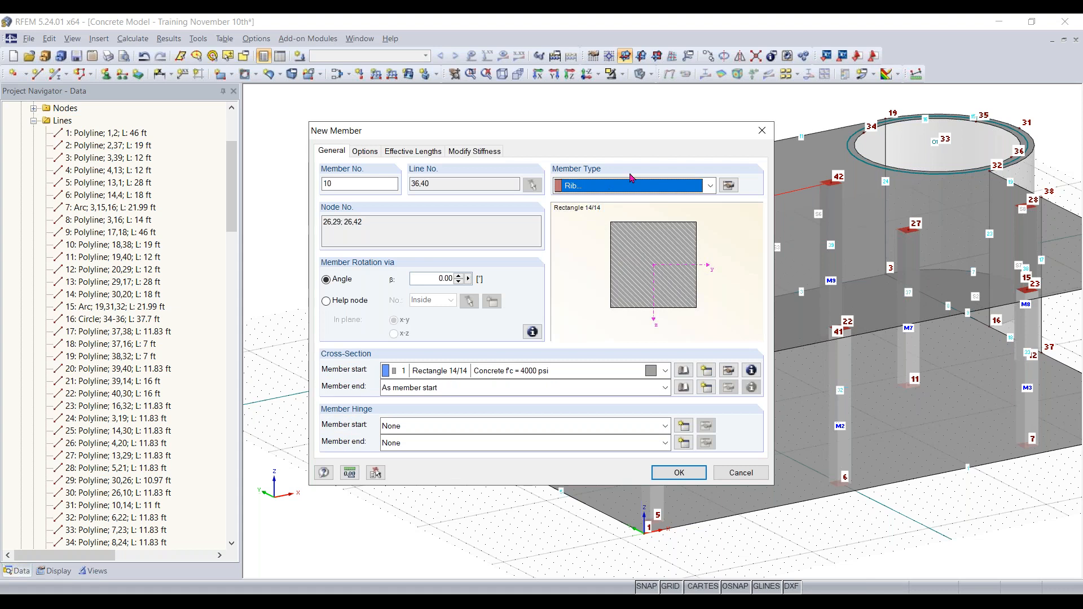
Place the rib on the +z-side of the surface, with integration widths b1 and b2 of L/8.
{"action": "left_click", "coordinate": [728, 187]}
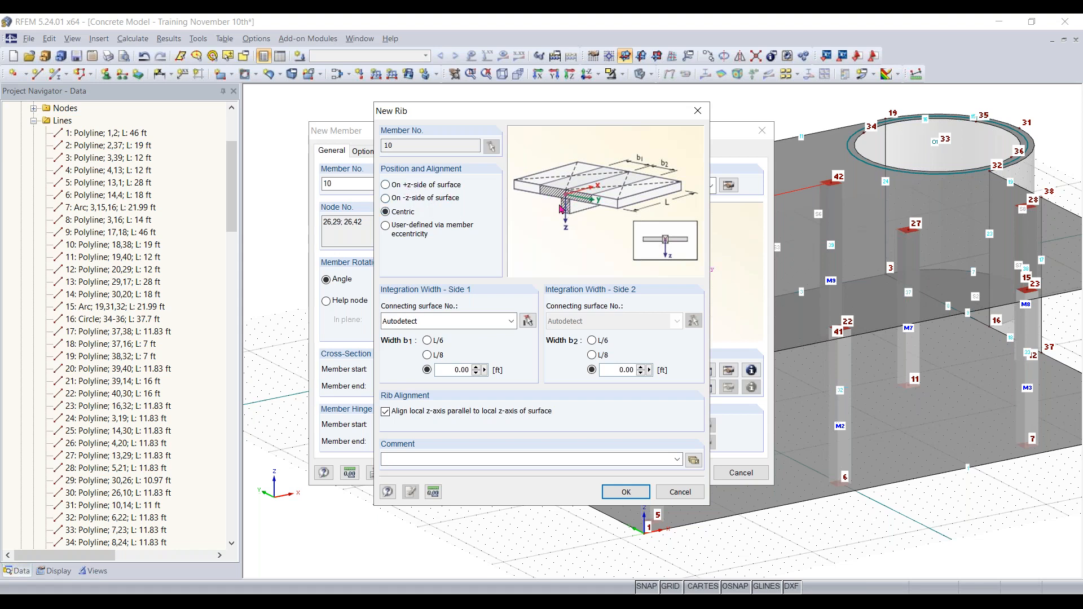
{"action": "left_click", "coordinate": [394, 188]}
{"action": "left_click", "coordinate": [427, 356]}
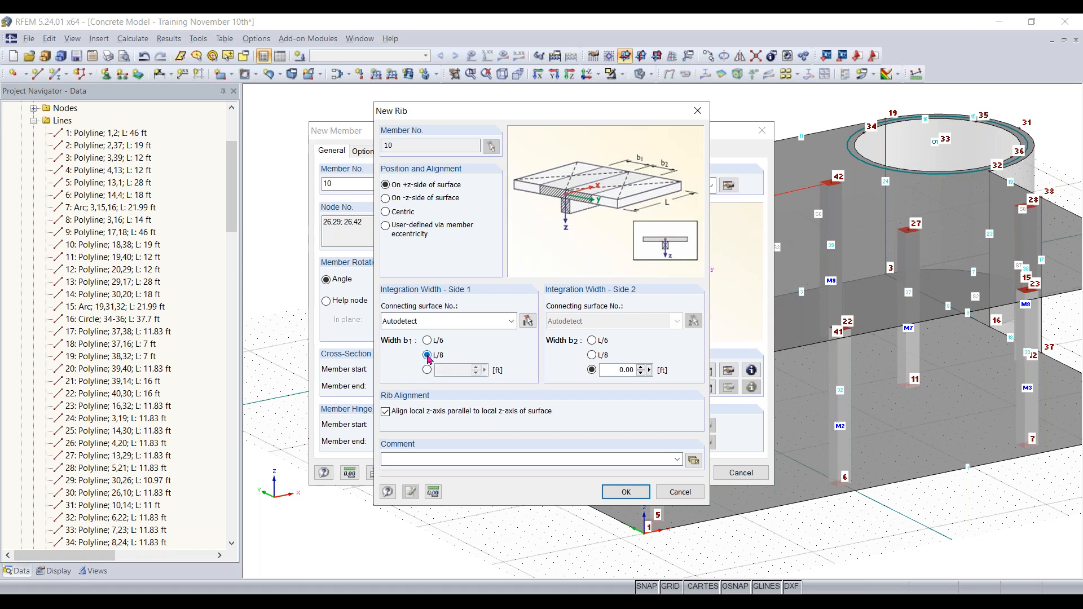
{"action": "left_click", "coordinate": [592, 355]}
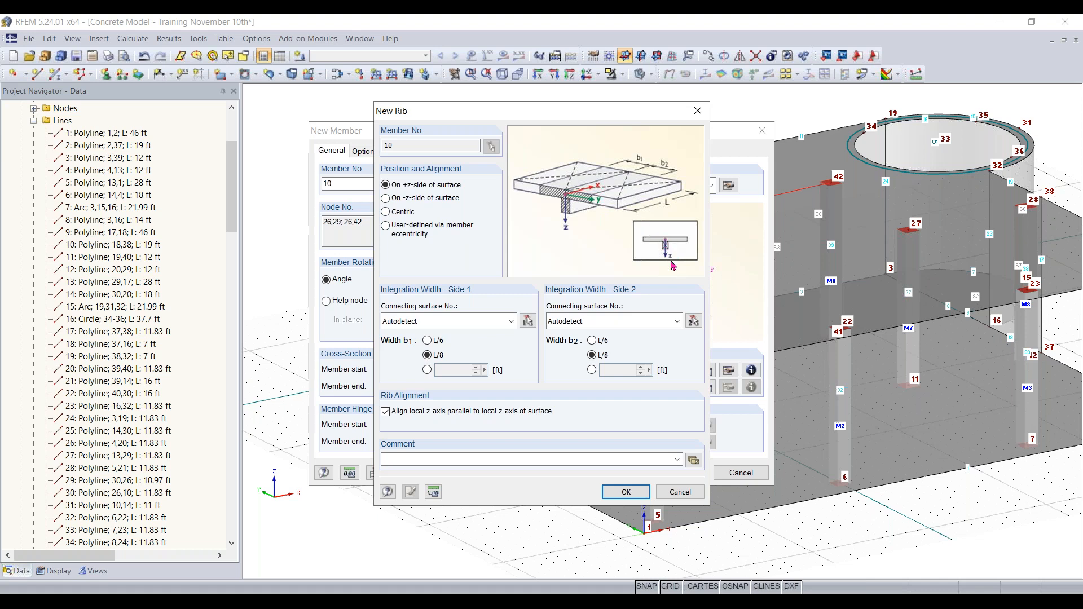
{"action": "left_click", "coordinate": [628, 491]}
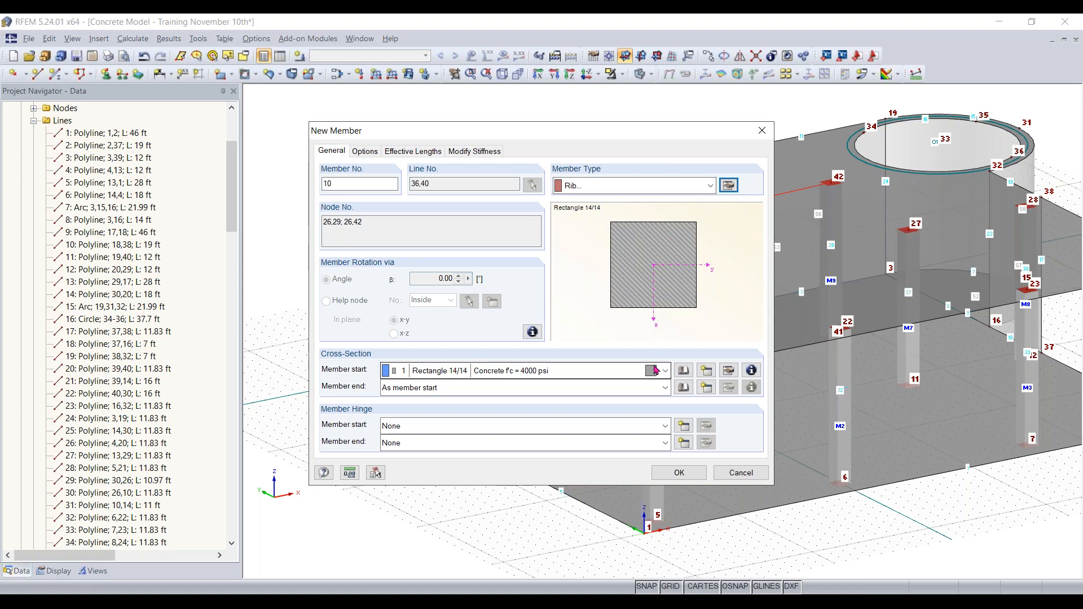
Assign the rib a solid rectangular cross-section of 12 by 12 in, in Concrete f'c = 4000 psi to ACI 318-19.
{"action": "left_click", "coordinate": [683, 373]}
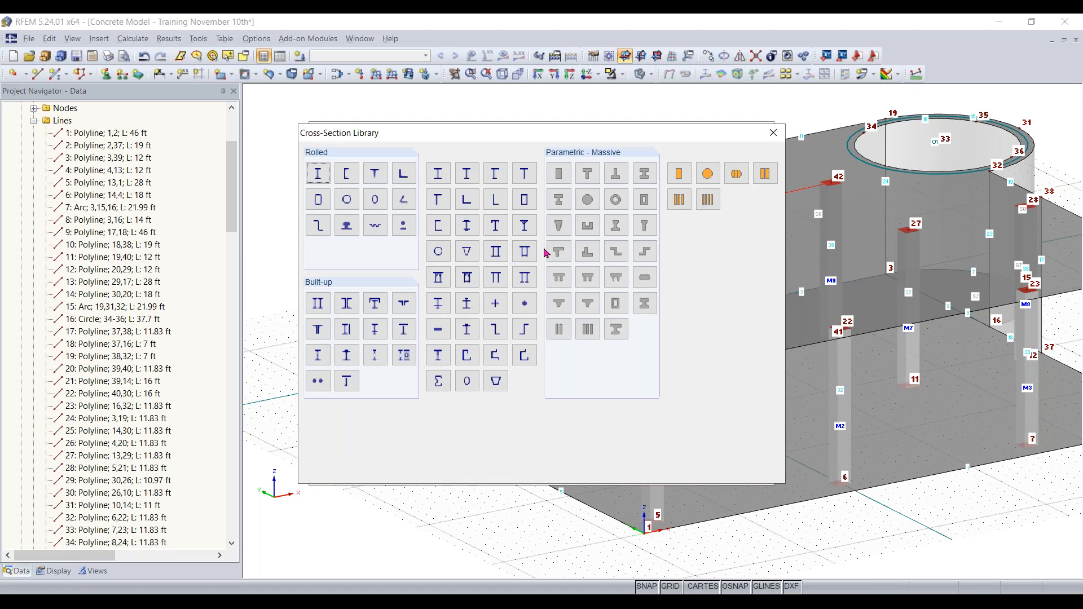
{"action": "left_click", "coordinate": [560, 175]}
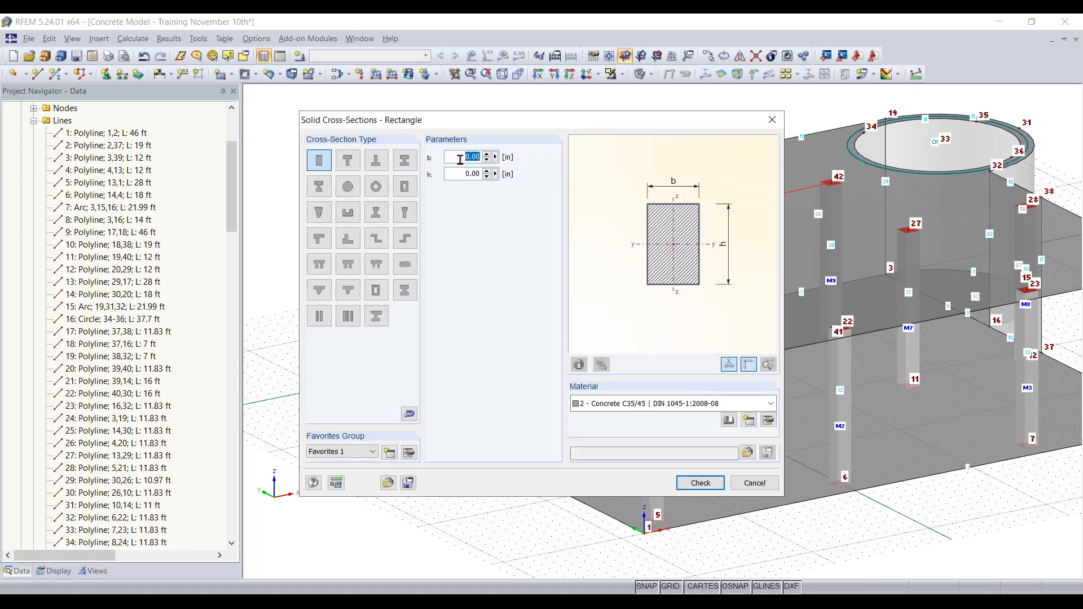
{"action": "type", "text": "12"}
{"action": "left_click", "coordinate": [452, 175]}
{"action": "type", "text": "12"}
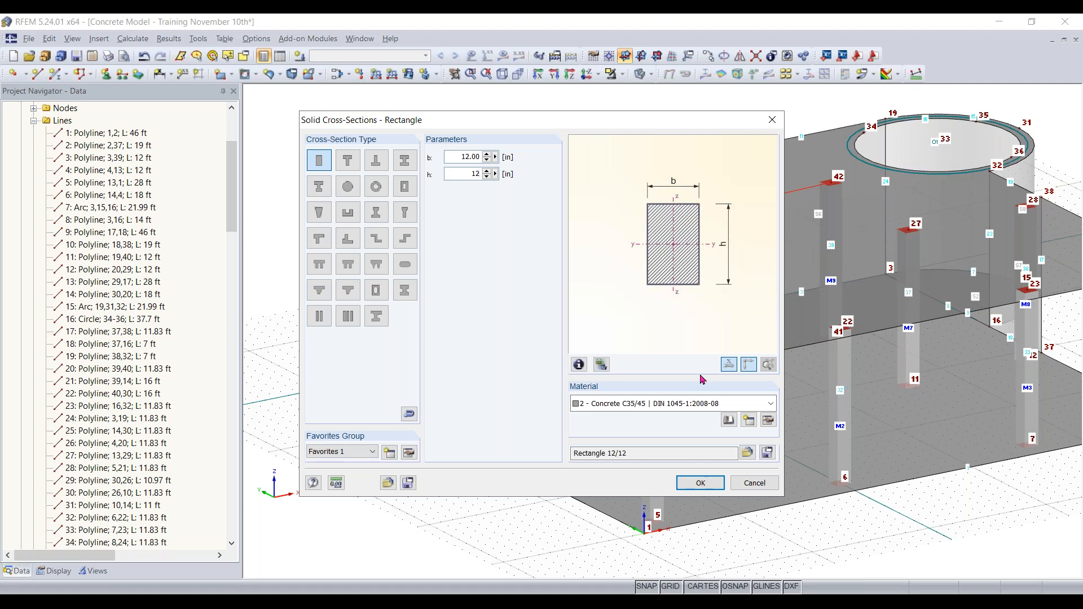
{"action": "left_click", "coordinate": [682, 402]}
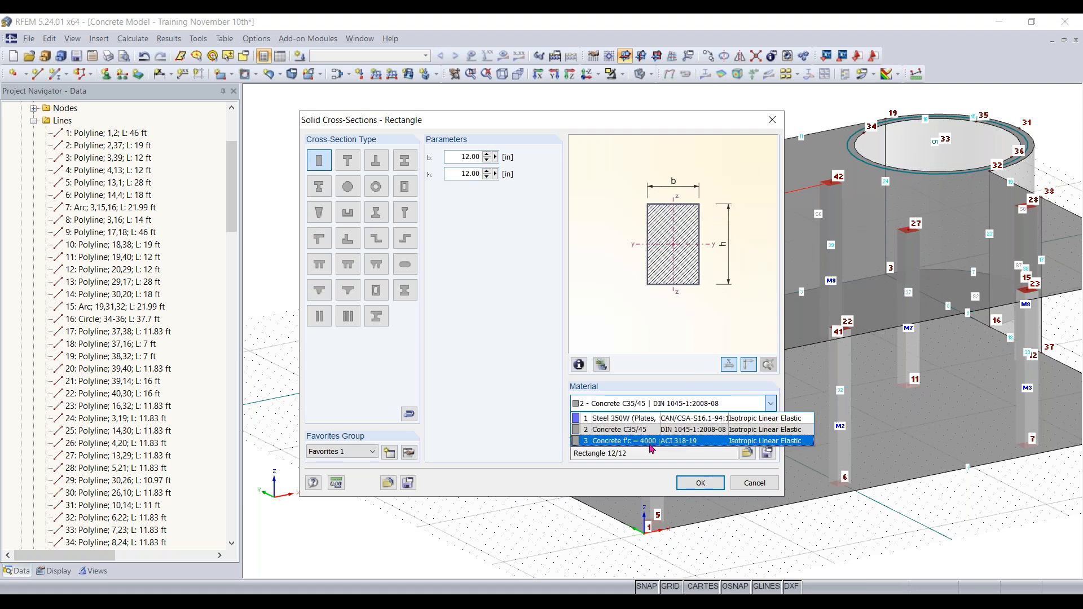
{"action": "left_click", "coordinate": [652, 441]}
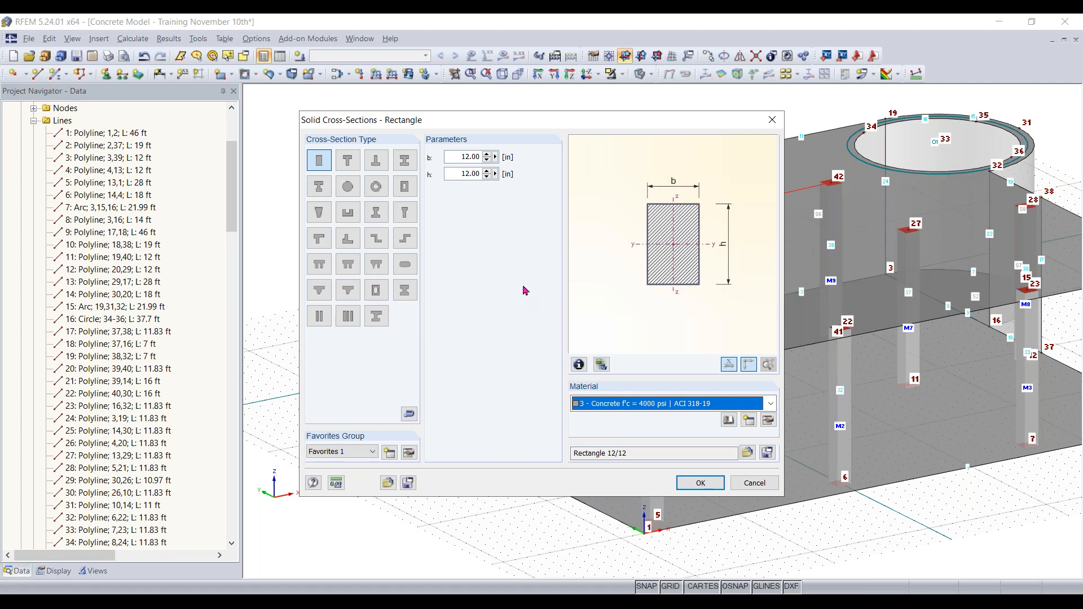
{"action": "left_click", "coordinate": [699, 483]}
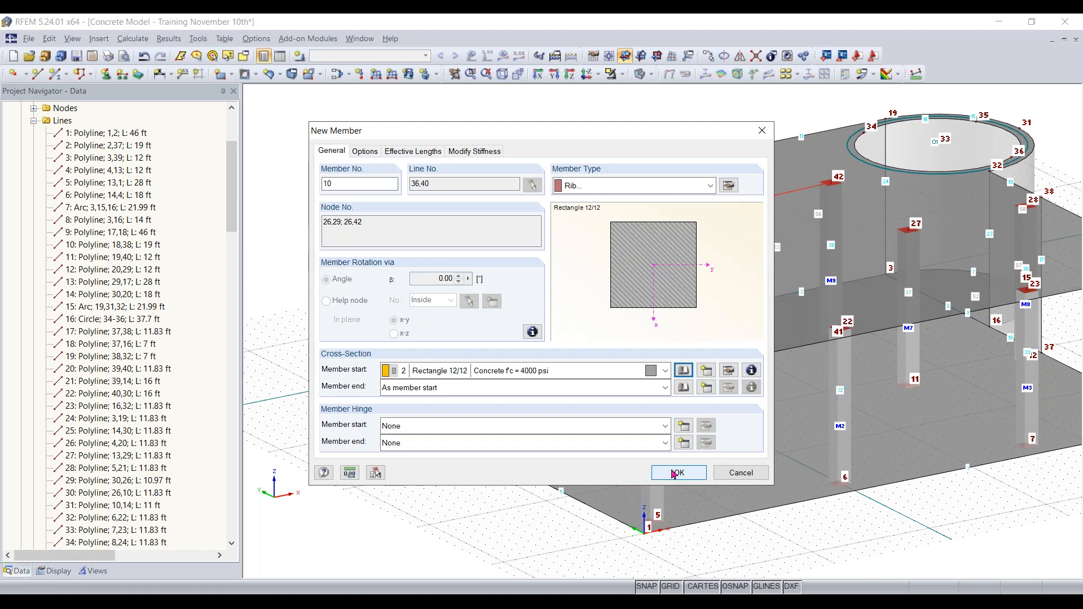
Create the two 12 by 12 in concrete ribs on lines 36 and 40, and clear the selection.
{"action": "left_click", "coordinate": [673, 473]}
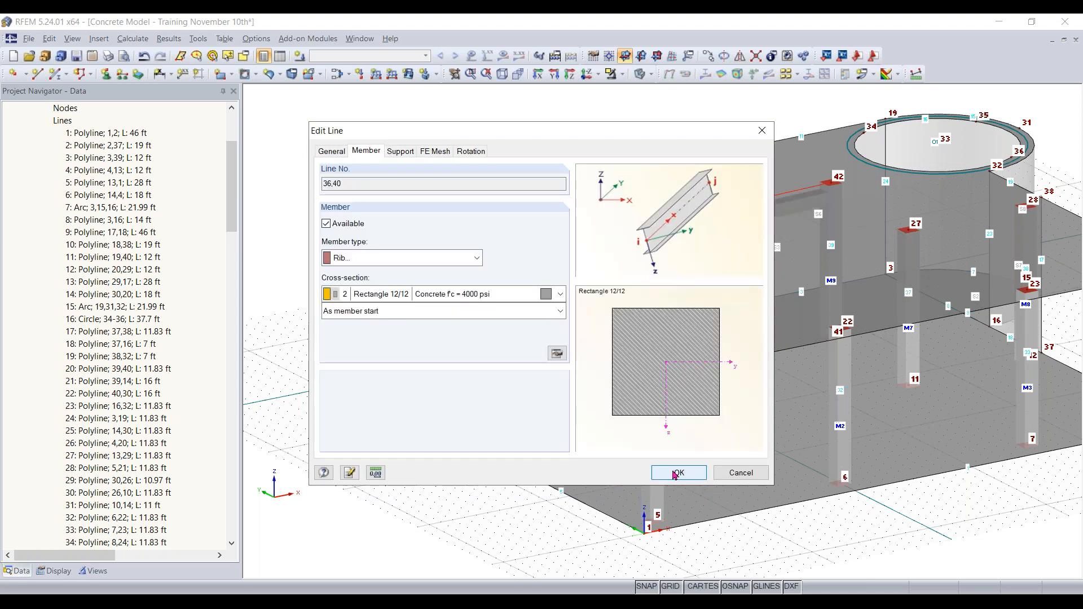
{"action": "left_click", "coordinate": [676, 474]}
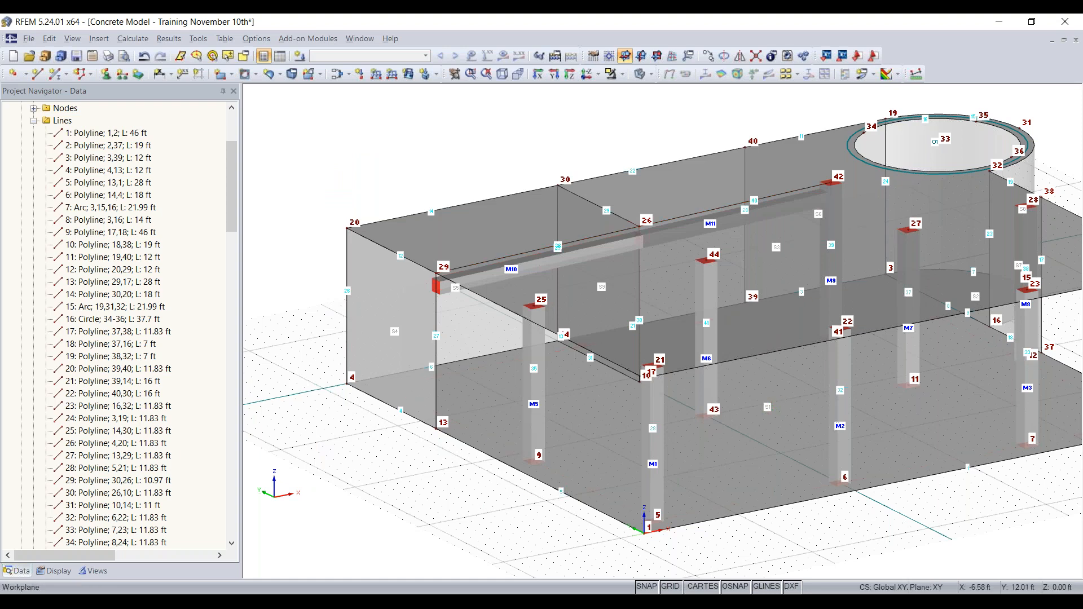
{"action": "left_click", "coordinate": [587, 287]}
Examine how the end of the rib at node 29 sits relative to the upper slab and the wall.
{"action": "middle_click_drag", "start_coordinate": [587, 287], "coordinate": [541, 267], "text": "ctrl"}
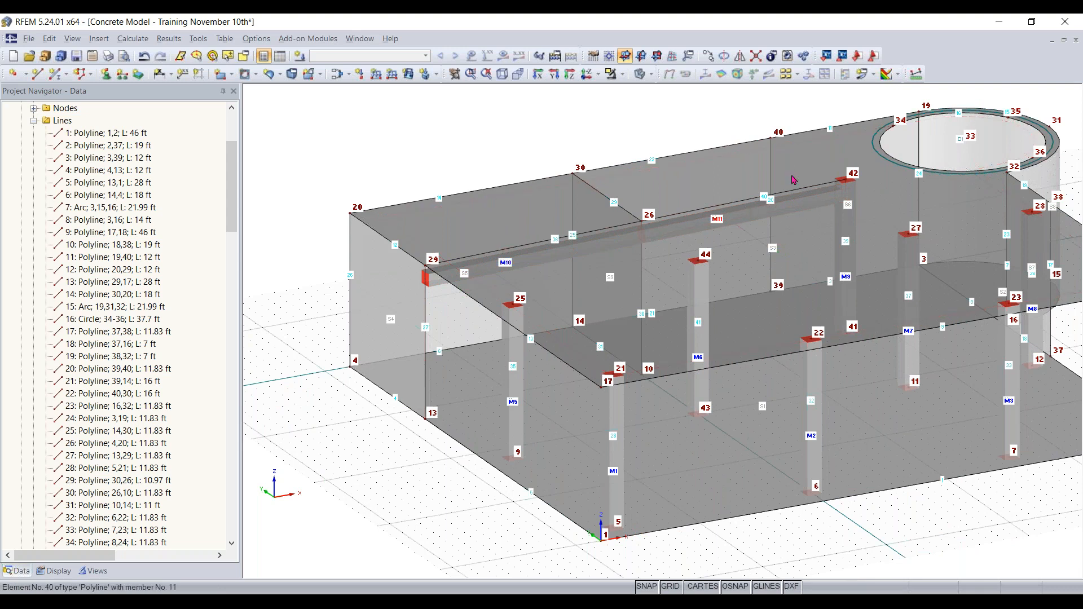
{"action": "scroll", "coordinate": [436, 281], "scroll_direction": "up", "scroll_amount": 2}
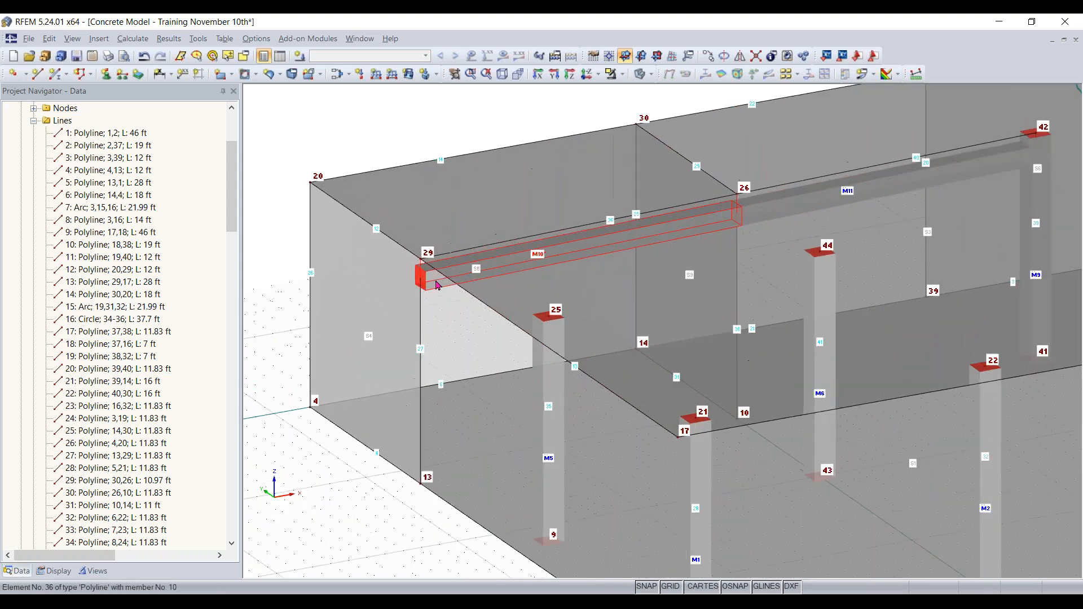
{"action": "scroll", "coordinate": [417, 252], "scroll_direction": "up", "scroll_amount": 2}
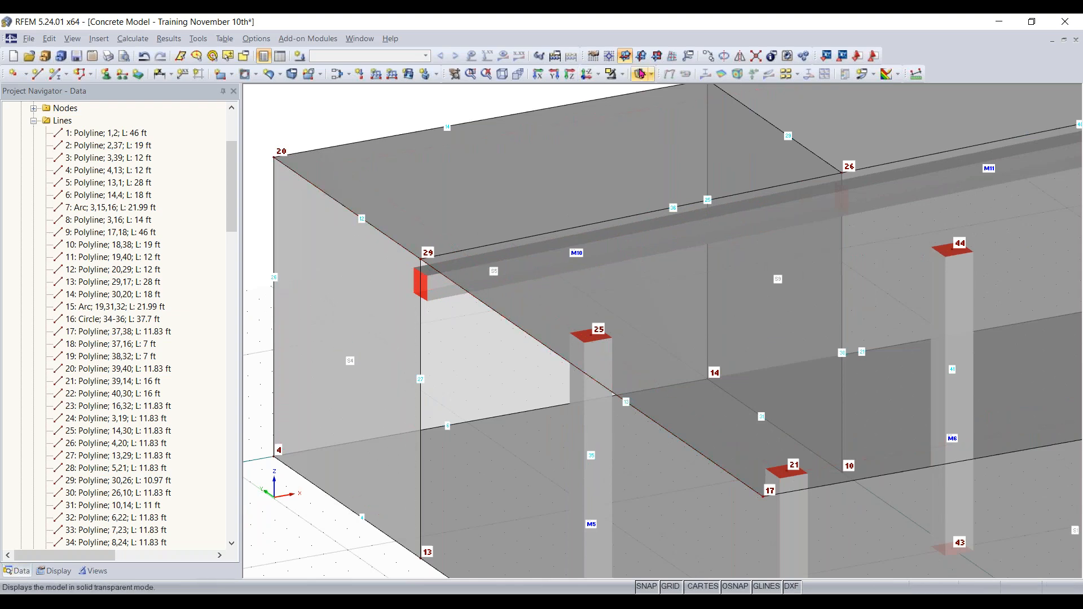
{"action": "scroll", "coordinate": [544, 225], "scroll_direction": "up", "scroll_amount": 3}
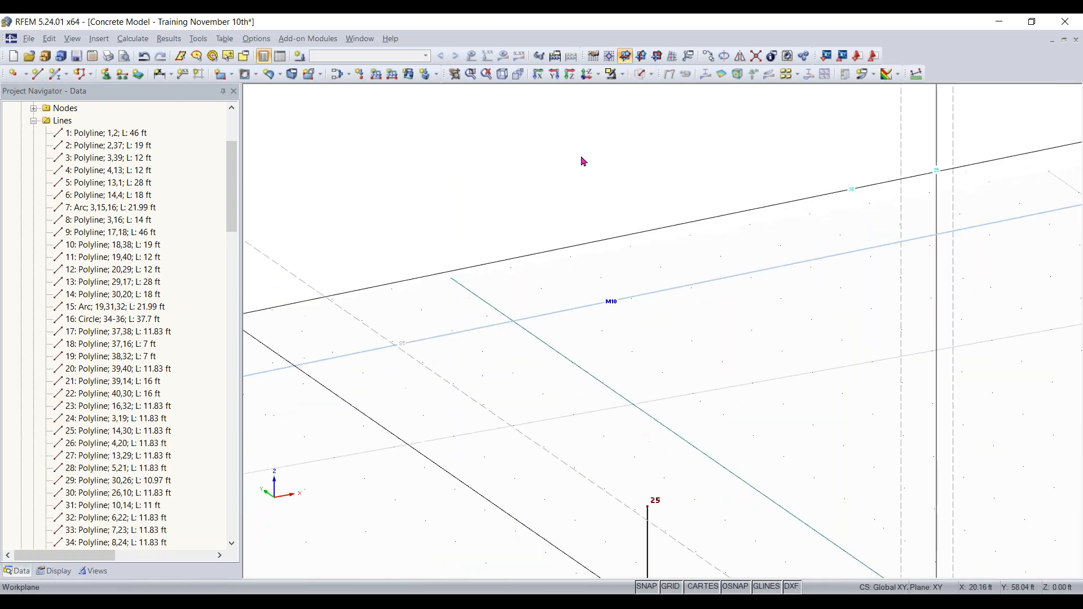
{"action": "left_click", "coordinate": [639, 74]}
{"action": "scroll", "coordinate": [439, 216], "scroll_direction": "down", "scroll_amount": 3}
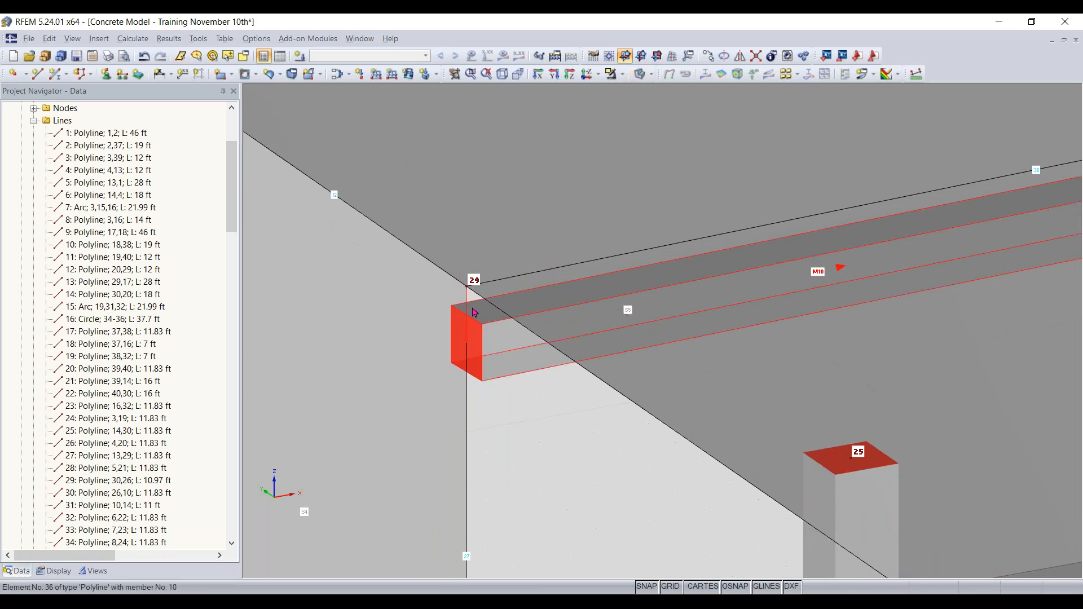
{"action": "scroll", "coordinate": [474, 312], "scroll_direction": "up", "scroll_amount": 1}
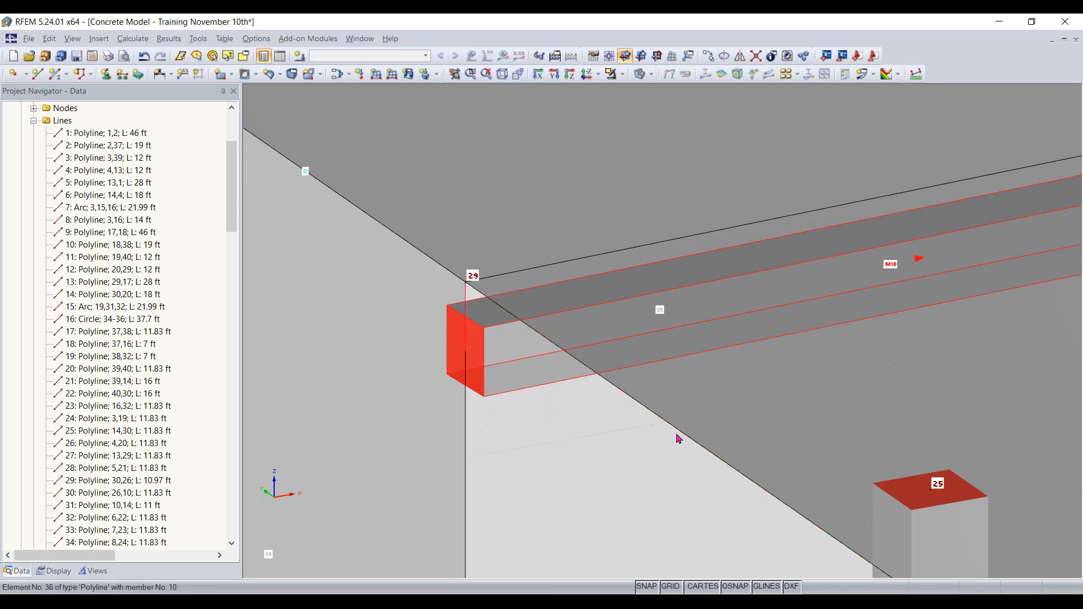
{"action": "scroll", "coordinate": [528, 320], "scroll_direction": "down", "scroll_amount": 1}
{"action": "scroll", "coordinate": [529, 320], "scroll_direction": "down", "scroll_amount": 5}
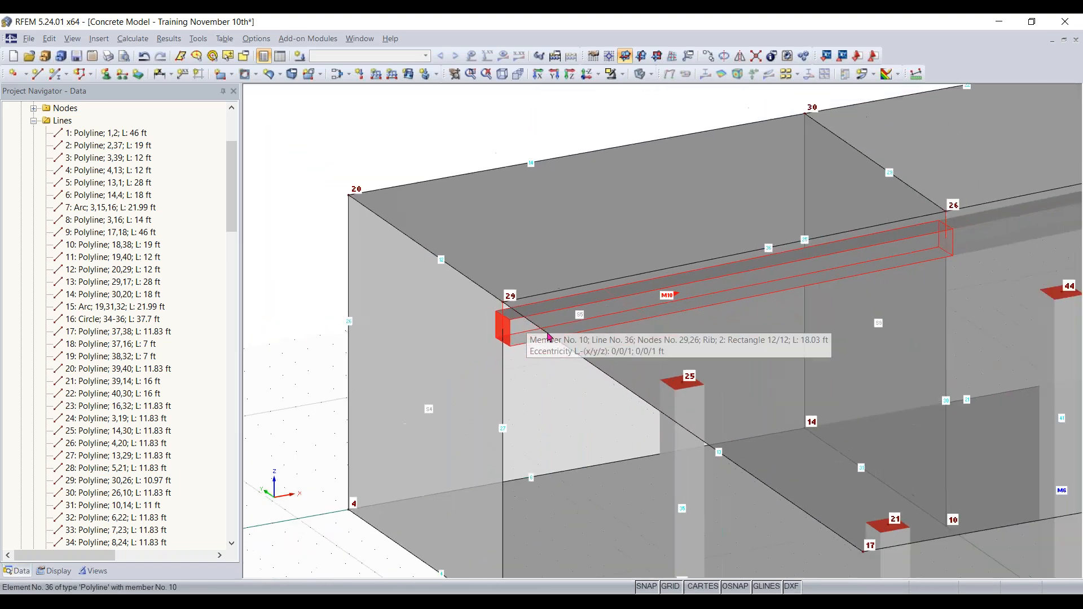
{"action": "scroll", "coordinate": [524, 359], "scroll_direction": "down", "scroll_amount": 5}
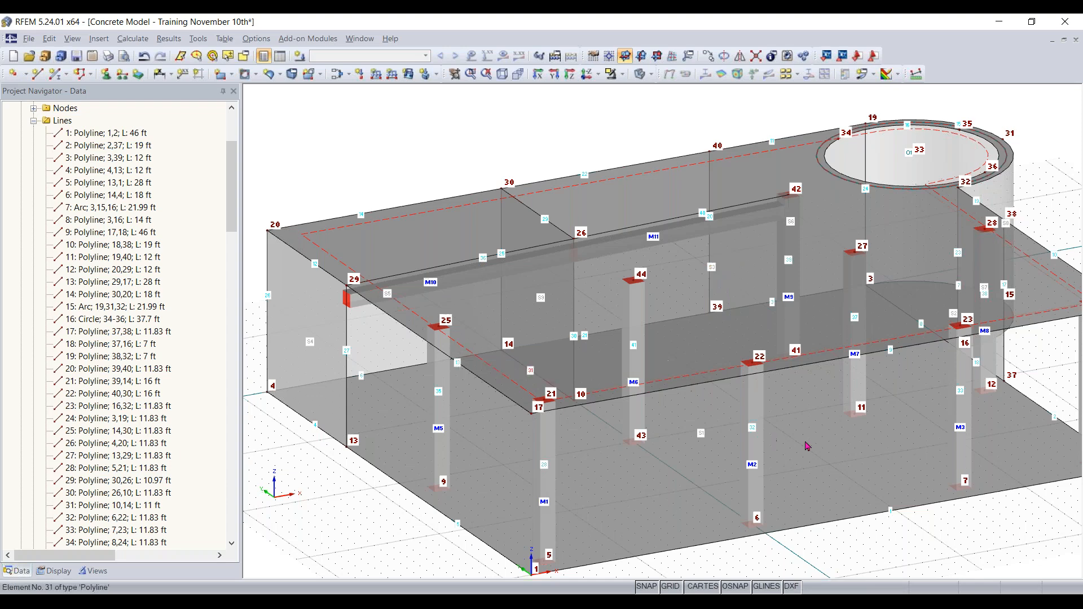
Move the work plane origin to node 4 and switch the work plane to XZ, in line with the outer wall.
{"action": "scroll", "coordinate": [323, 496], "scroll_direction": "down", "scroll_amount": 1}
{"action": "middle_click_drag", "start_coordinate": [324, 491], "coordinate": [691, 385], "text": "ctrl"}
{"action": "scroll", "coordinate": [652, 502], "scroll_direction": "up", "scroll_amount": 3}
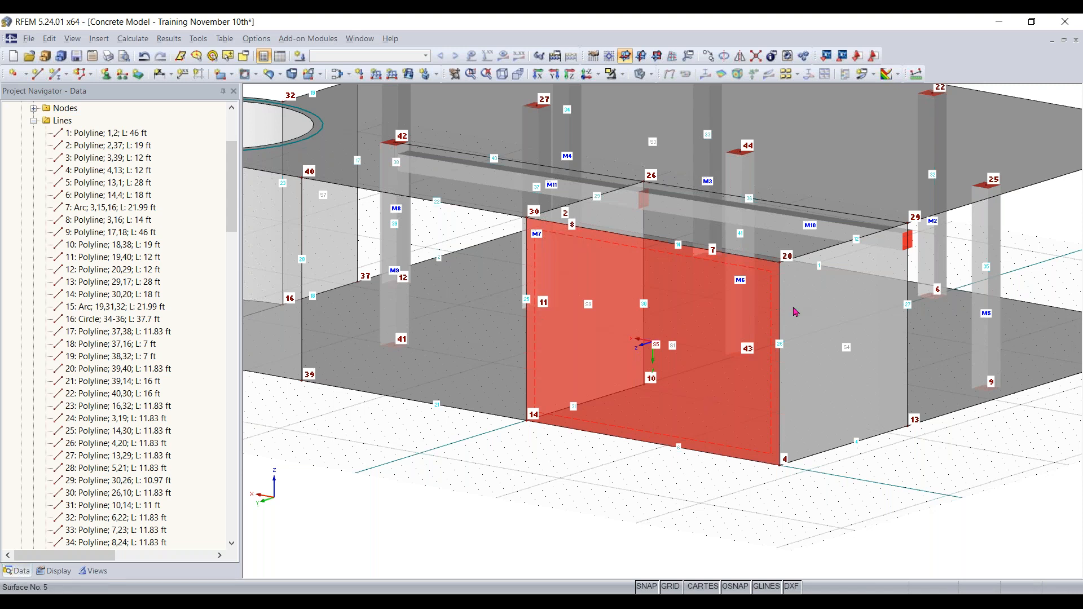
{"action": "left_click", "coordinate": [608, 56]}
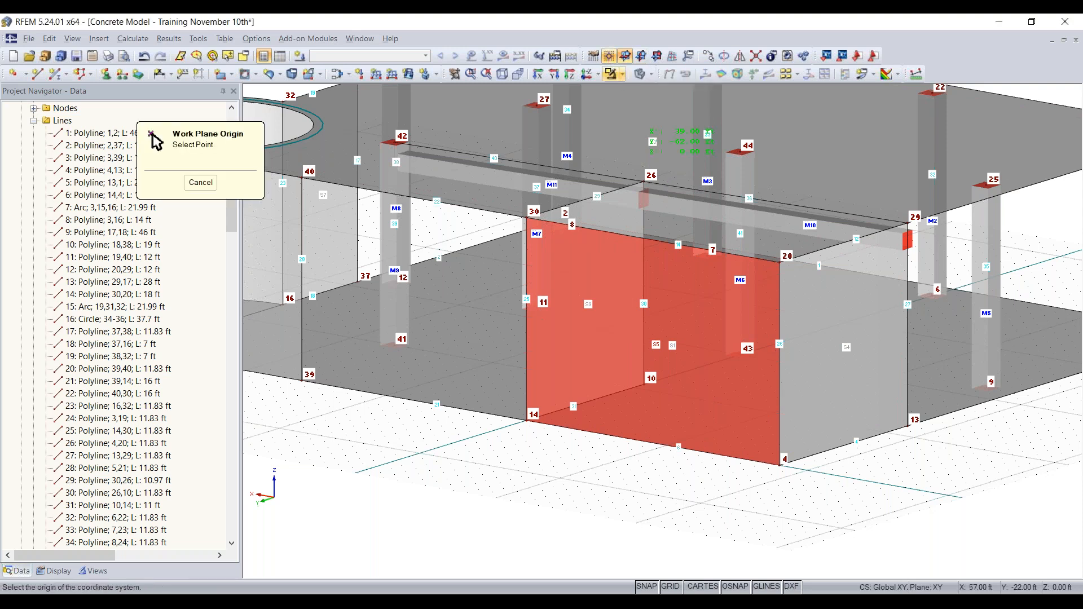
{"action": "left_click", "coordinate": [780, 465]}
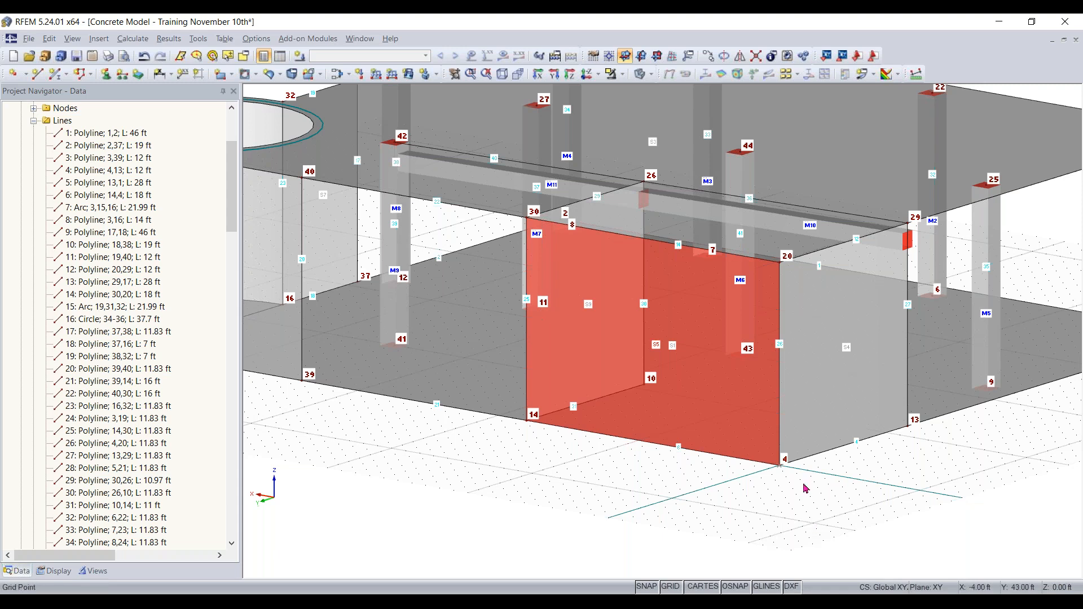
{"action": "left_click", "coordinate": [452, 409]}
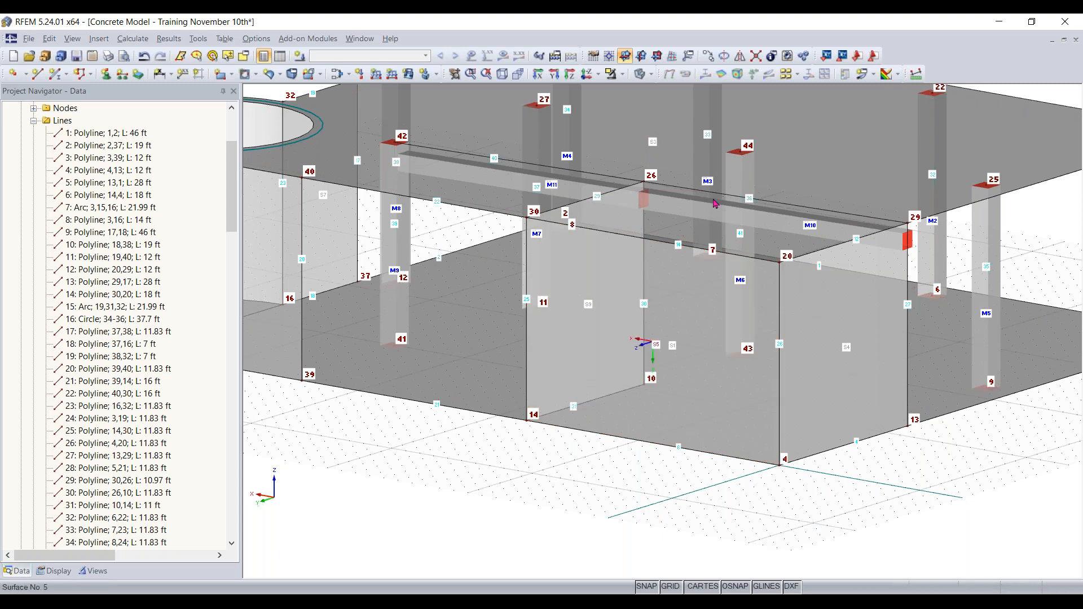
{"action": "left_click", "coordinate": [656, 55]}
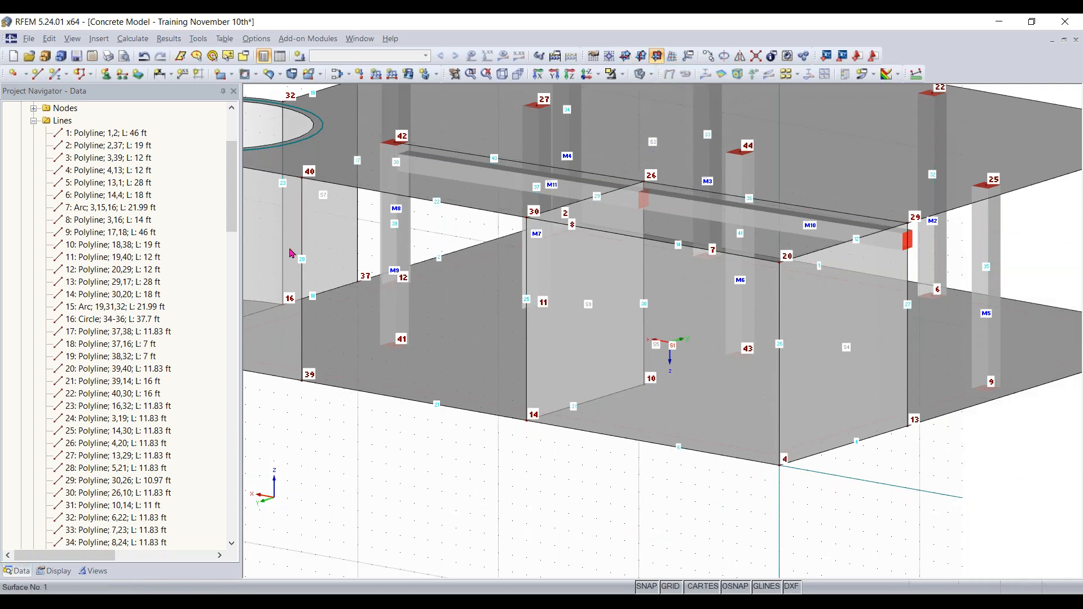
Draw a rectangular opening in the outer wall between nodes 14 and 4, starting from the corner at X 14 ft, Z 8 ft.
{"action": "left_click", "coordinate": [247, 76]}
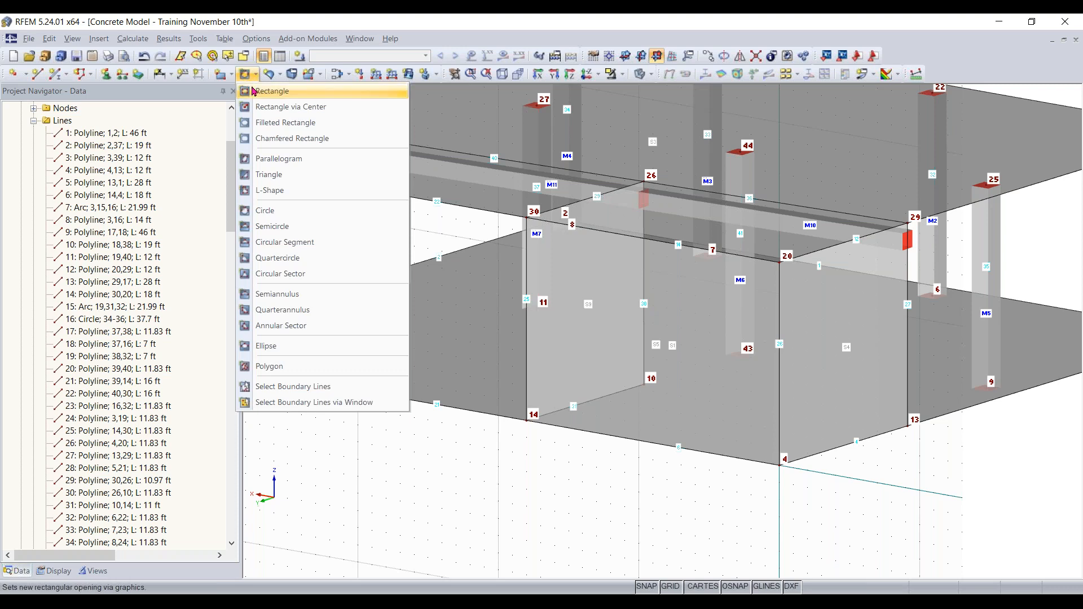
{"action": "left_click", "coordinate": [260, 92]}
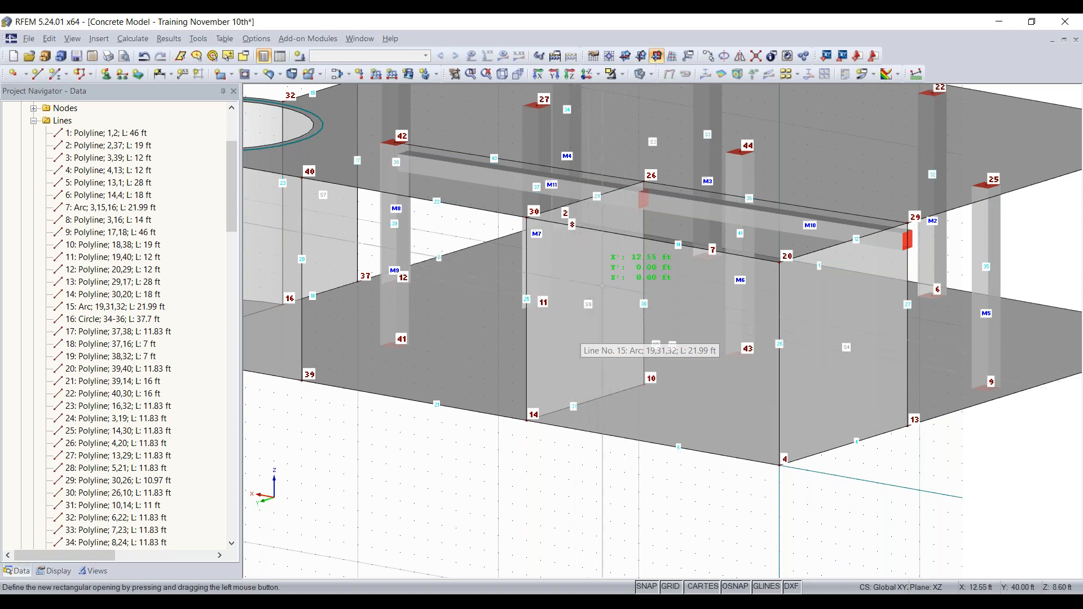
{"action": "scroll", "coordinate": [582, 292], "scroll_direction": "up", "scroll_amount": 1}
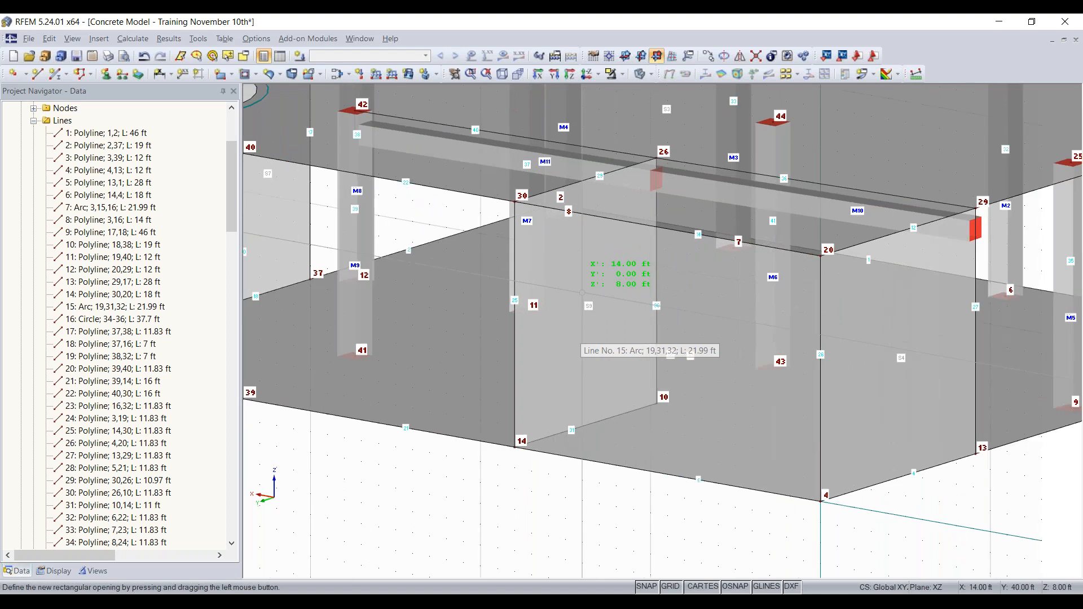
{"action": "left_click_drag", "start_coordinate": [582, 292], "coordinate": [736, 423]}
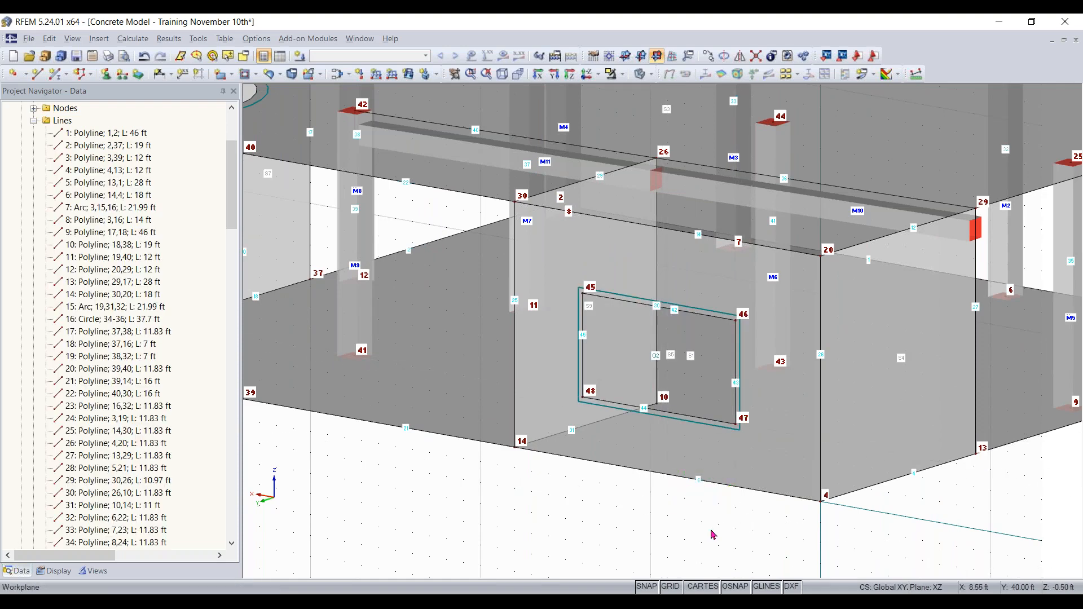
Set the work plane back to XY.
{"action": "middle_click_drag", "start_coordinate": [615, 526], "coordinate": [513, 457]}
{"action": "scroll", "coordinate": [502, 517], "scroll_direction": "down", "scroll_amount": 3}
{"action": "scroll", "coordinate": [503, 520], "scroll_direction": "down", "scroll_amount": 2}
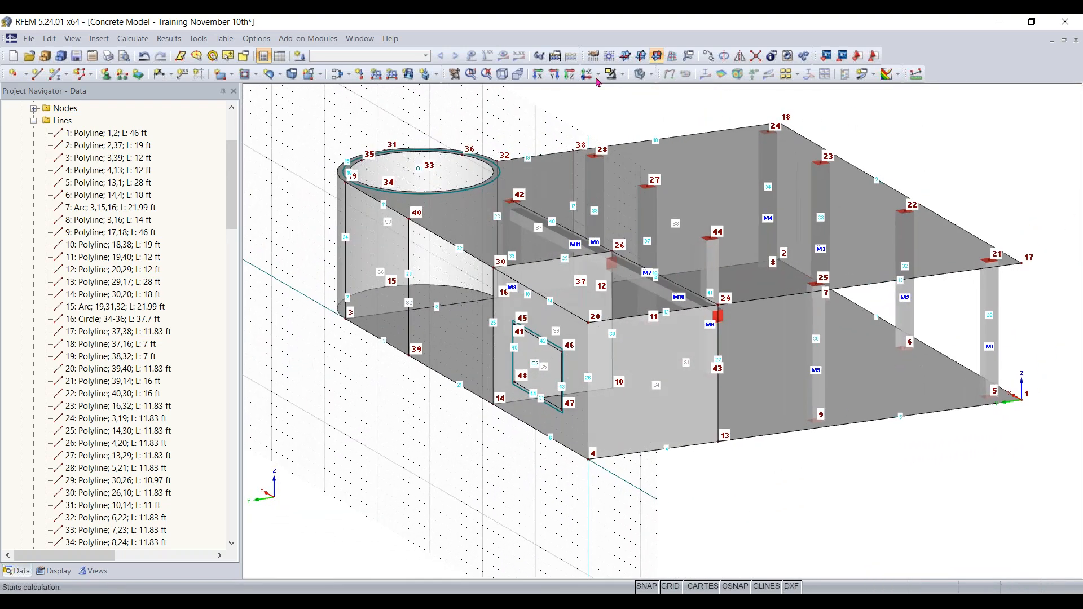
{"action": "left_click", "coordinate": [624, 55]}
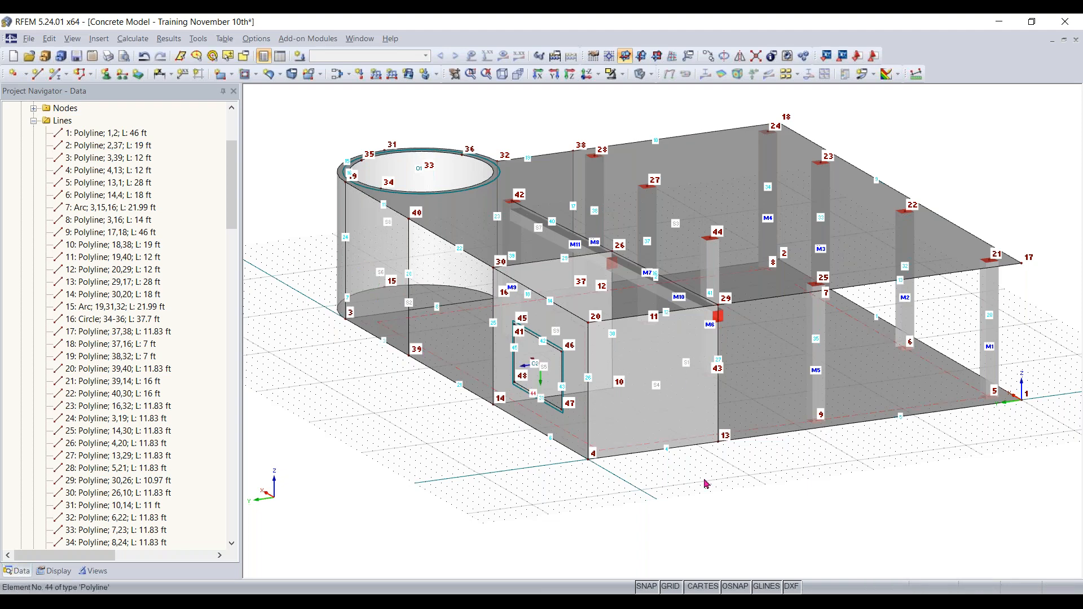
Assign lines 4 and 5 along the lower slab's edge a new global line support restrained only in uZ, with uX and uY free.
{"action": "middle_click_drag", "start_coordinate": [791, 489], "coordinate": [495, 483], "text": "ctrl"}
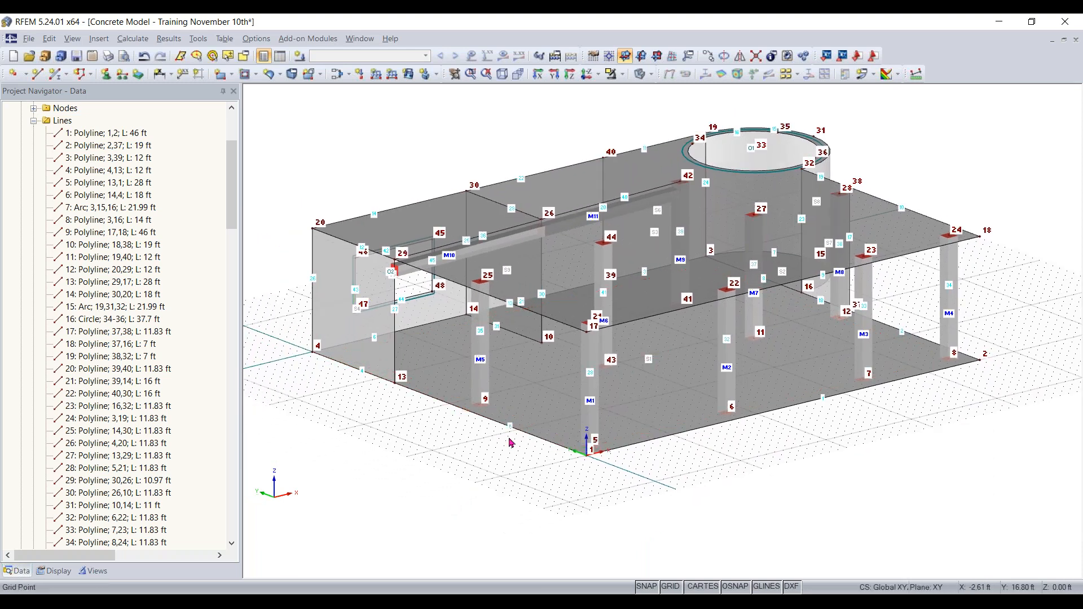
{"action": "middle_click_drag", "start_coordinate": [688, 465], "coordinate": [411, 420], "text": "ctrl"}
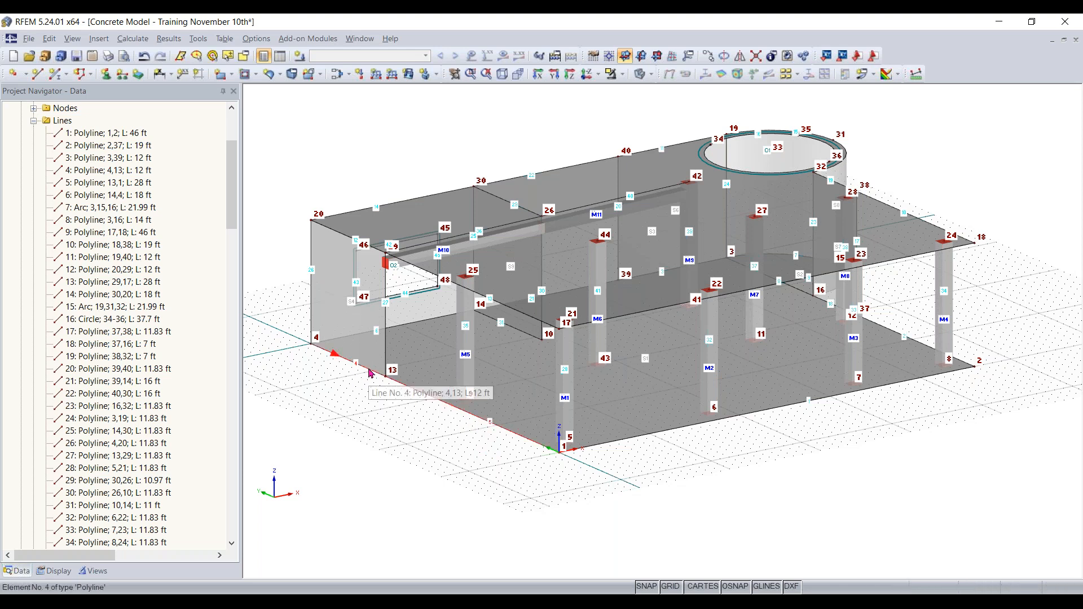
{"action": "middle_click_drag", "start_coordinate": [390, 419], "coordinate": [422, 437]}
{"action": "scroll", "coordinate": [423, 436], "scroll_direction": "up", "scroll_amount": 1}
{"action": "scroll", "coordinate": [426, 440], "scroll_direction": "up", "scroll_amount": 3}
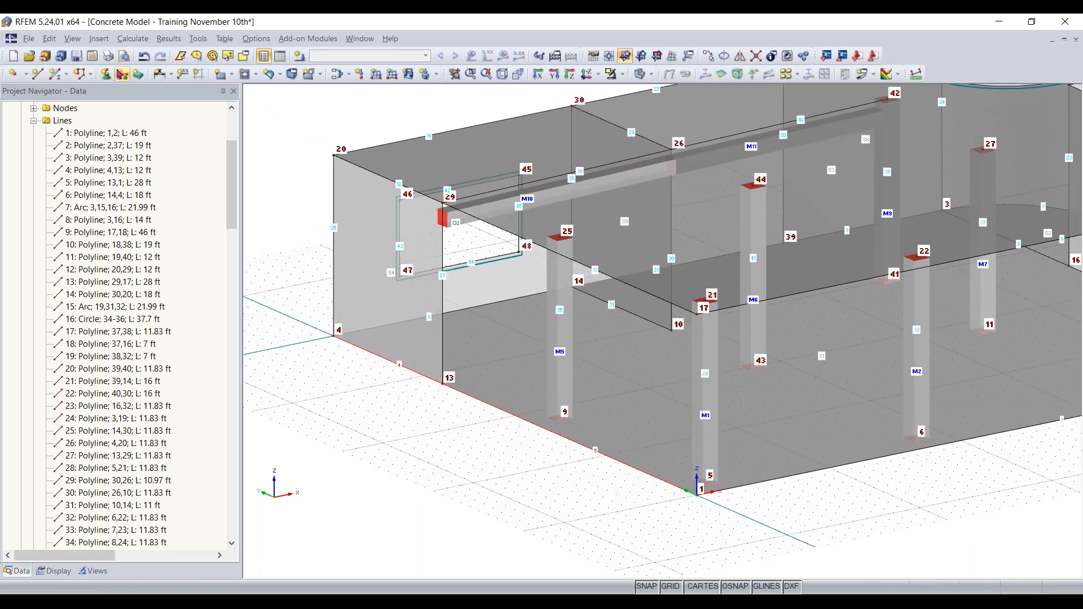
{"action": "left_click", "coordinate": [123, 73]}
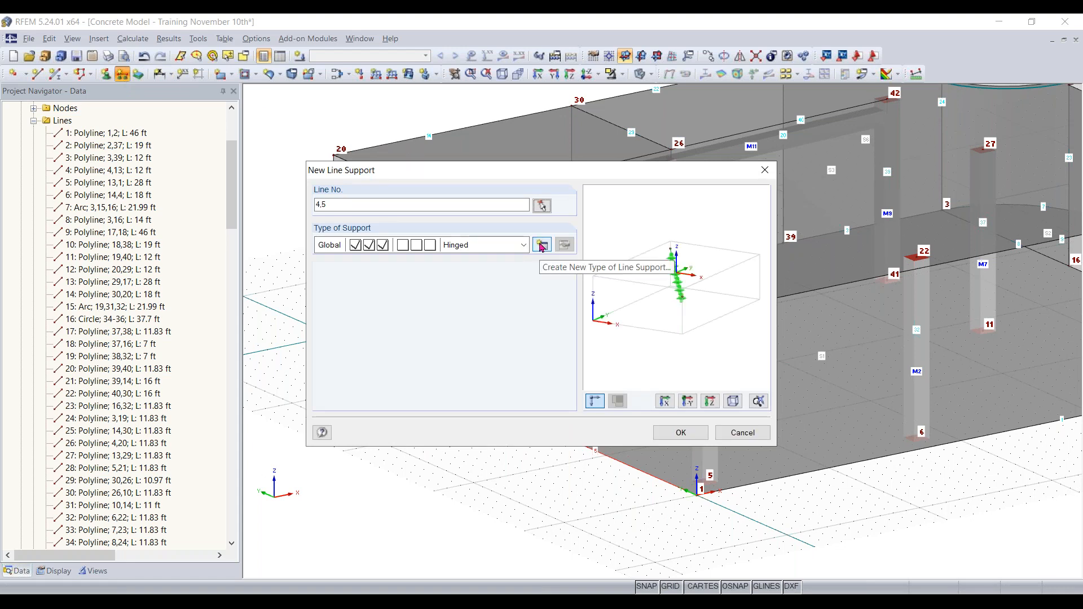
{"action": "left_click", "coordinate": [540, 245]}
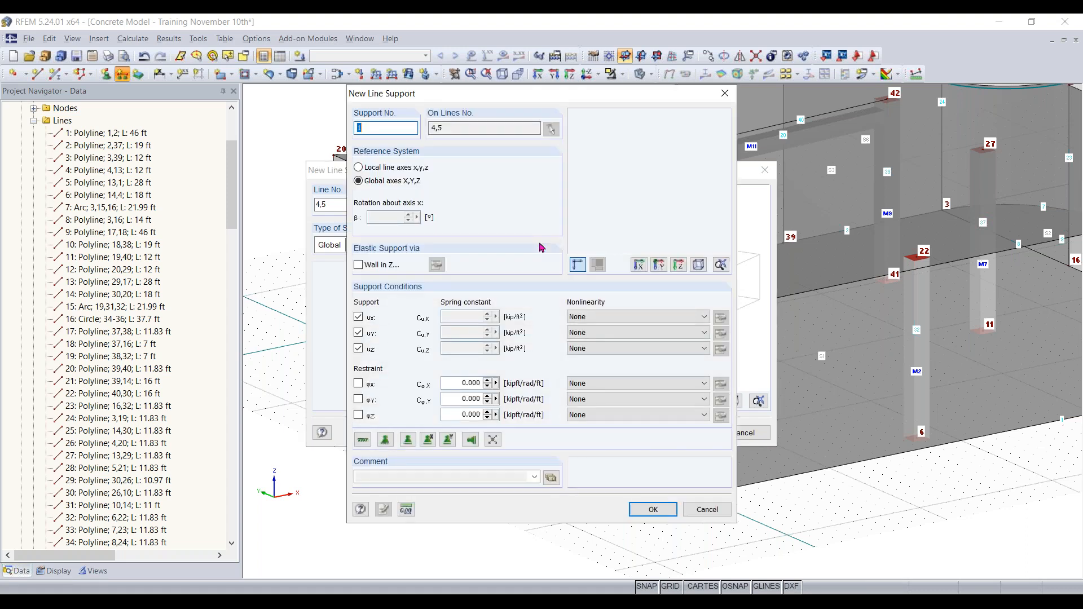
{"action": "left_click", "coordinate": [359, 332]}
{"action": "left_click", "coordinate": [359, 319]}
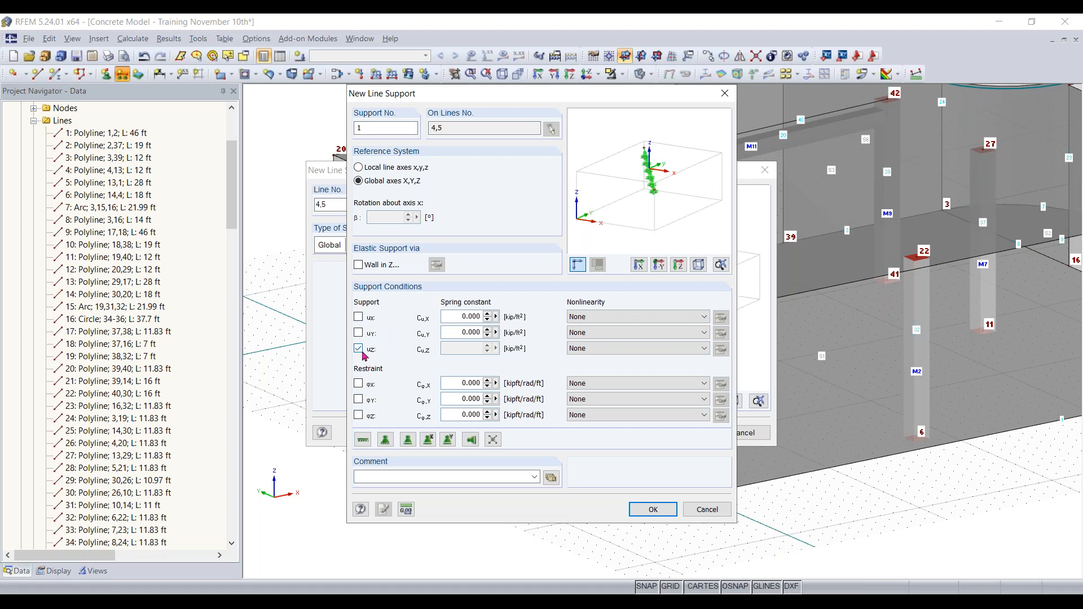
{"action": "left_click", "coordinate": [652, 509]}
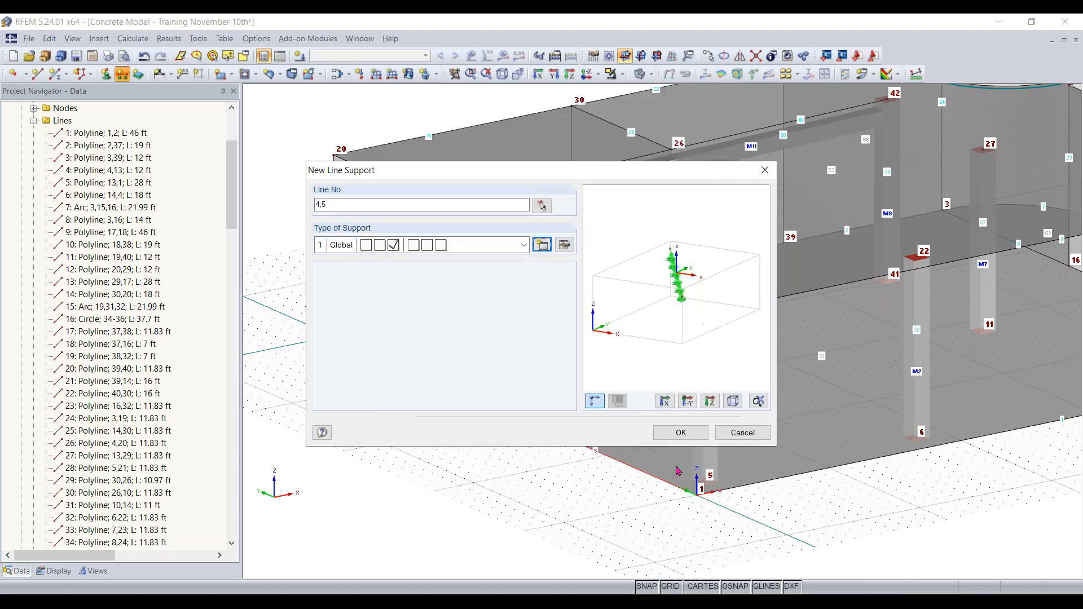
{"action": "left_click", "coordinate": [680, 432]}
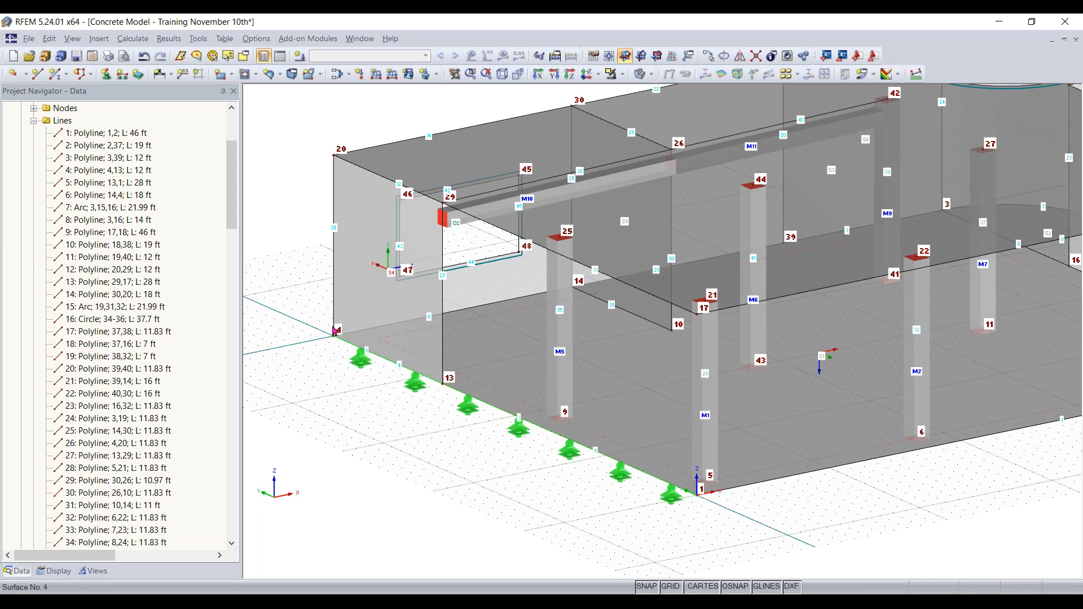
Make a surface support available on both parts of the lower slab, surfaces 1 and 2, and start defining the new support.
{"action": "middle_click_drag", "start_coordinate": [844, 515], "coordinate": [659, 487]}
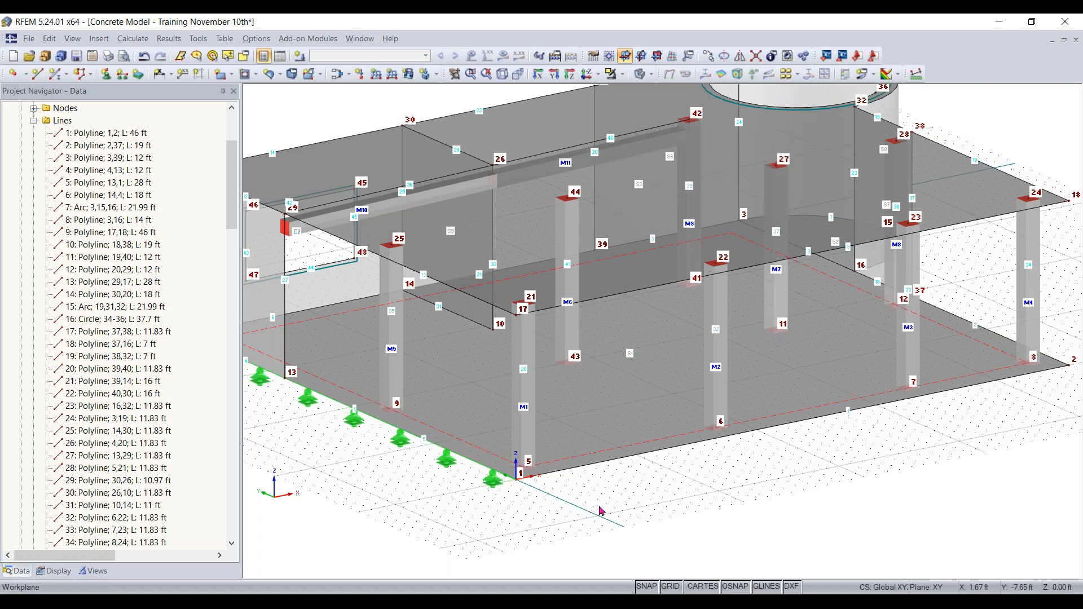
{"action": "middle_click_drag", "start_coordinate": [599, 511], "coordinate": [665, 502]}
{"action": "scroll", "coordinate": [664, 500], "scroll_direction": "down", "scroll_amount": 1}
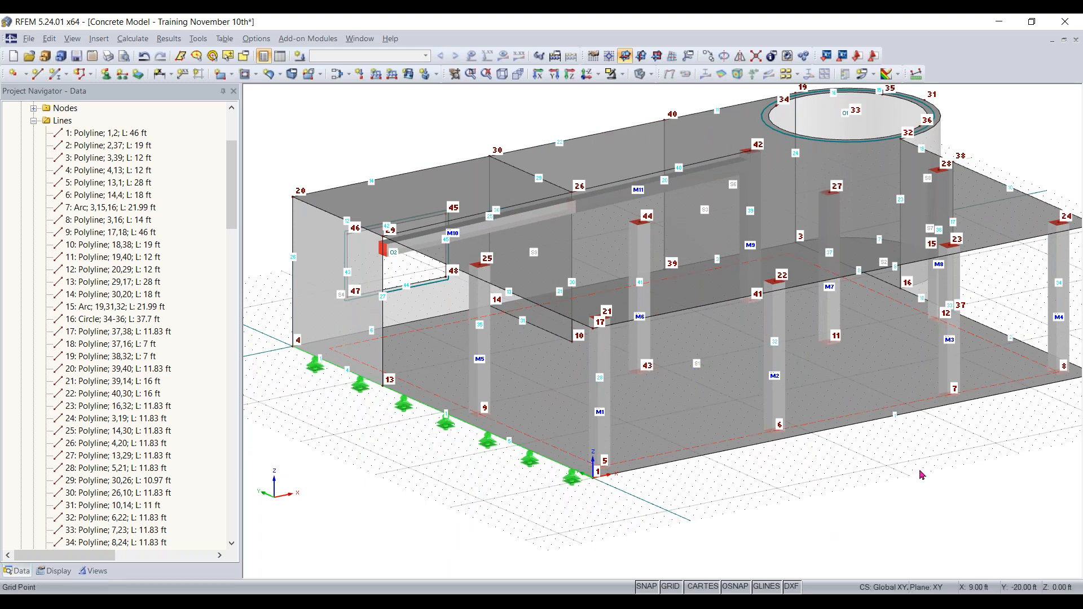
{"action": "middle_click_drag", "start_coordinate": [928, 520], "coordinate": [913, 503], "text": "ctrl"}
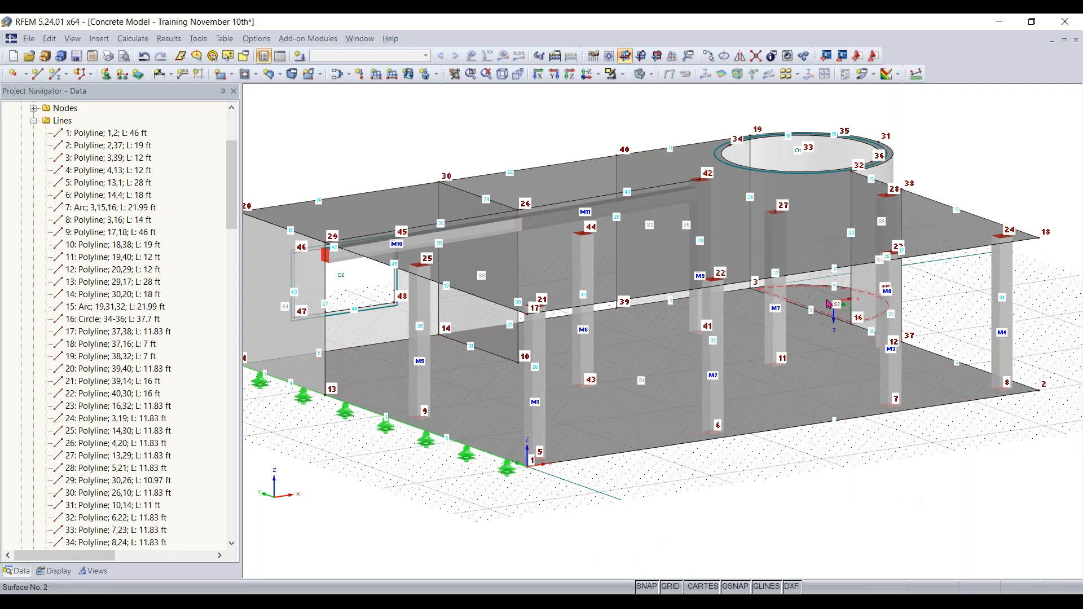
{"action": "left_click", "coordinate": [820, 365]}
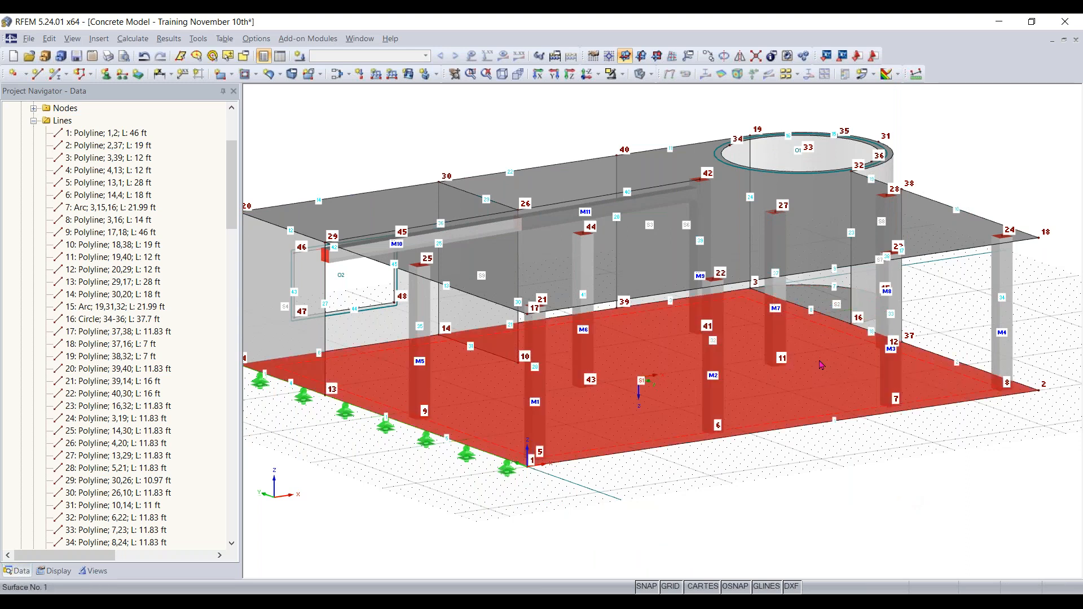
{"action": "left_click", "coordinate": [810, 295], "text": "ctrl"}
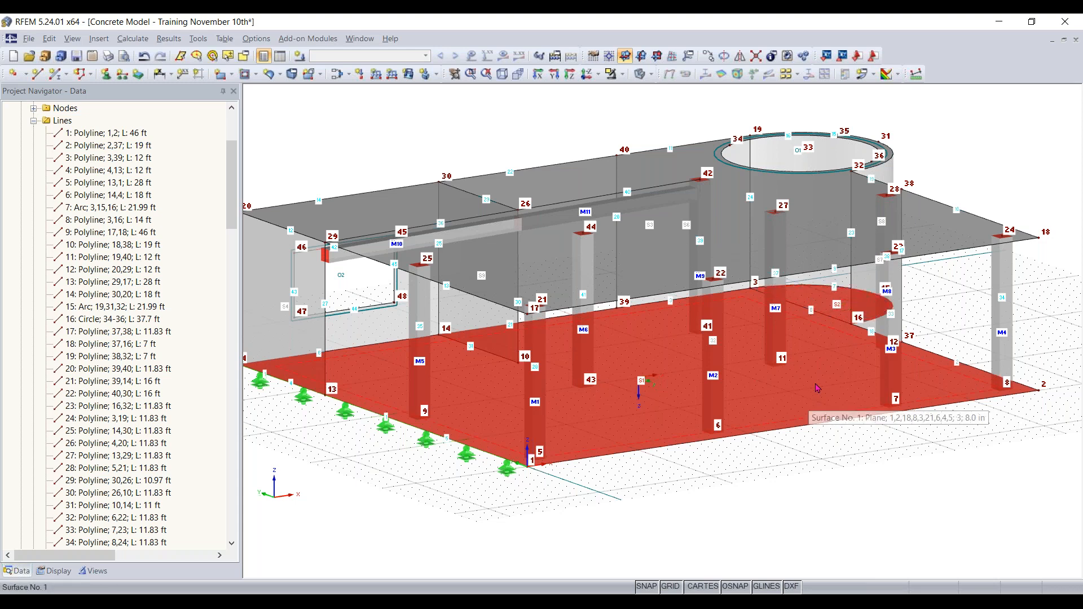
{"action": "right_click", "coordinate": [667, 409]}
{"action": "left_click", "coordinate": [700, 40]}
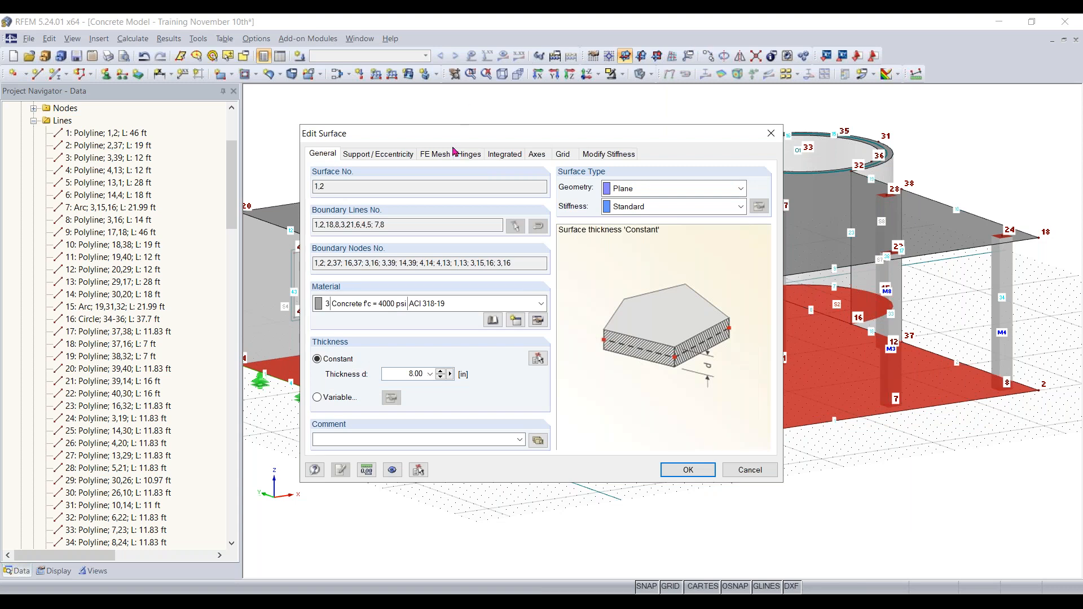
{"action": "left_click", "coordinate": [389, 158]}
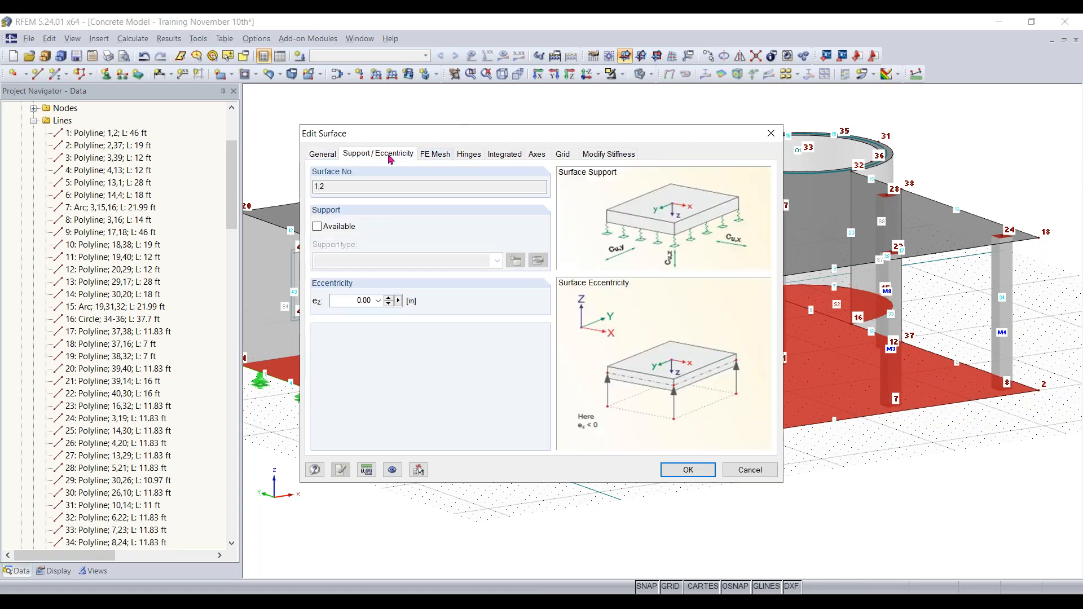
{"action": "left_click", "coordinate": [319, 229]}
{"action": "left_click", "coordinate": [317, 228]}
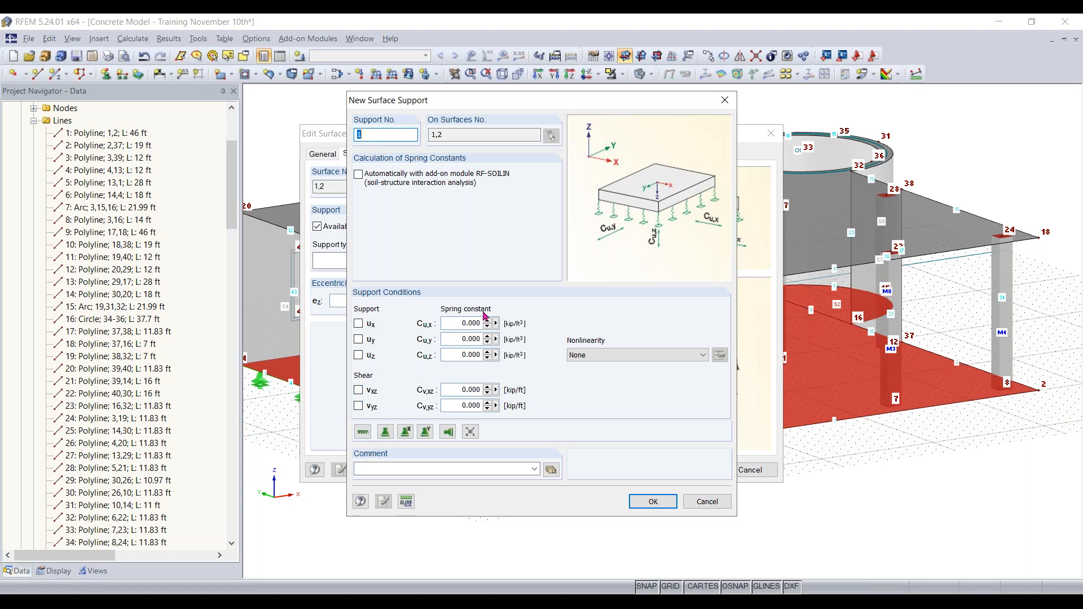
Set the support's spring constants to 64 kip/ft³ in x and y and 640 kip/ft³ in z, with failure if negative contact stress in z.
{"action": "left_click", "coordinate": [452, 322]}
{"action": "type", "text": "64"}
{"action": "left_click", "coordinate": [463, 340]}
{"action": "type", "text": "64"}
{"action": "left_click", "coordinate": [462, 355]}
{"action": "type", "text": "640"}
{"action": "left_click", "coordinate": [652, 359]}
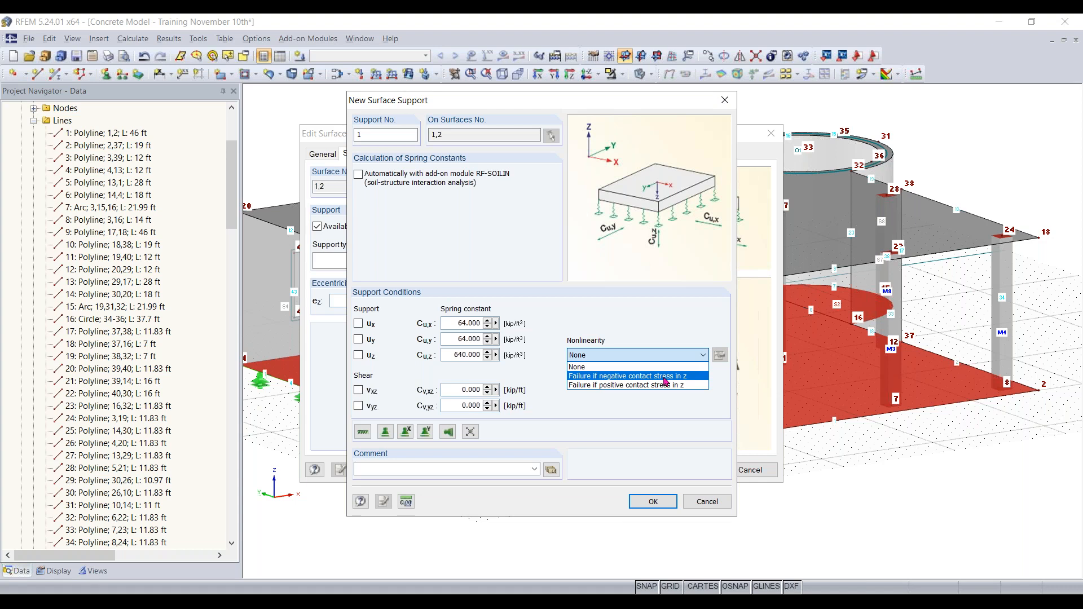
{"action": "left_click", "coordinate": [694, 376]}
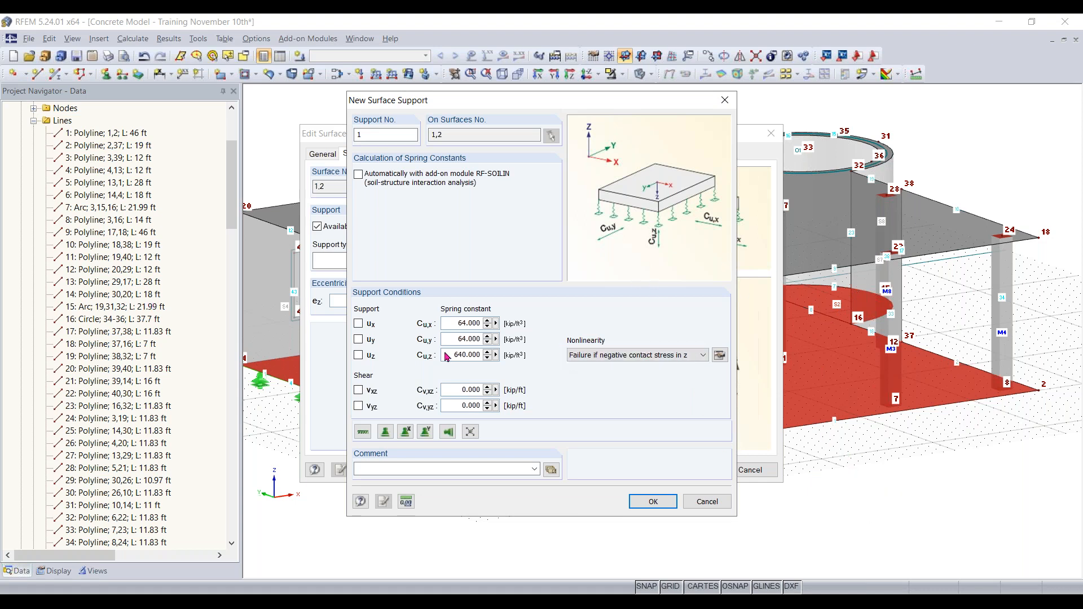
Set both shear spring constants, vxz and vyz, to 32 kip/ft and apply the surface support to the lower slab.
{"action": "left_click", "coordinate": [457, 389]}
{"action": "type", "text": "32"}
{"action": "key", "text": "Tab"}
{"action": "type", "text": "32"}
{"action": "left_click", "coordinate": [652, 502]}
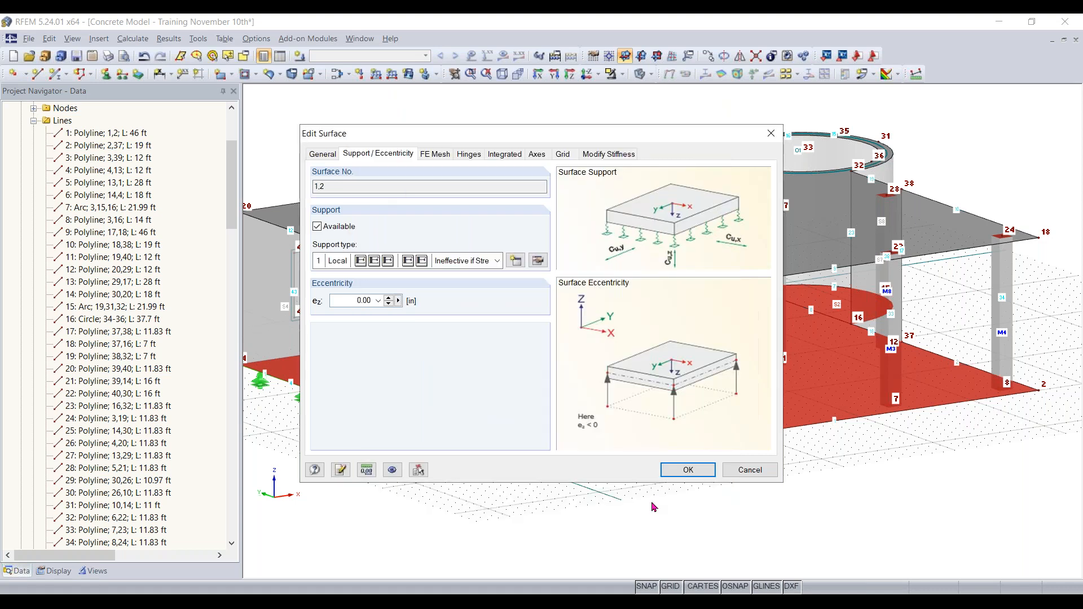
{"action": "left_click", "coordinate": [688, 469]}
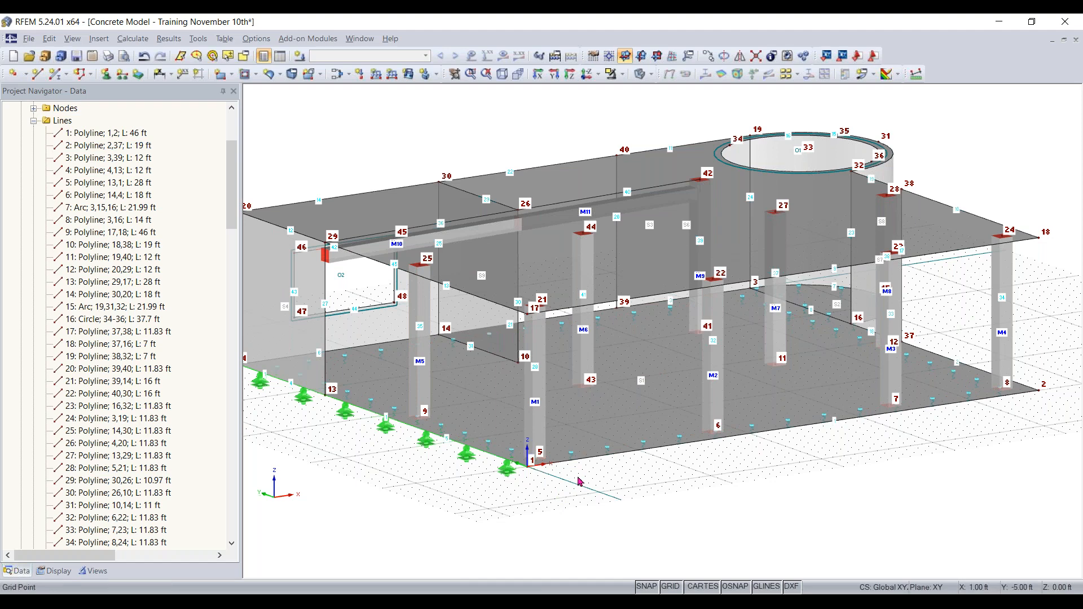
{"action": "scroll", "coordinate": [581, 480], "scroll_direction": "up", "scroll_amount": 2}
{"action": "scroll", "coordinate": [579, 481], "scroll_direction": "up", "scroll_amount": 2}
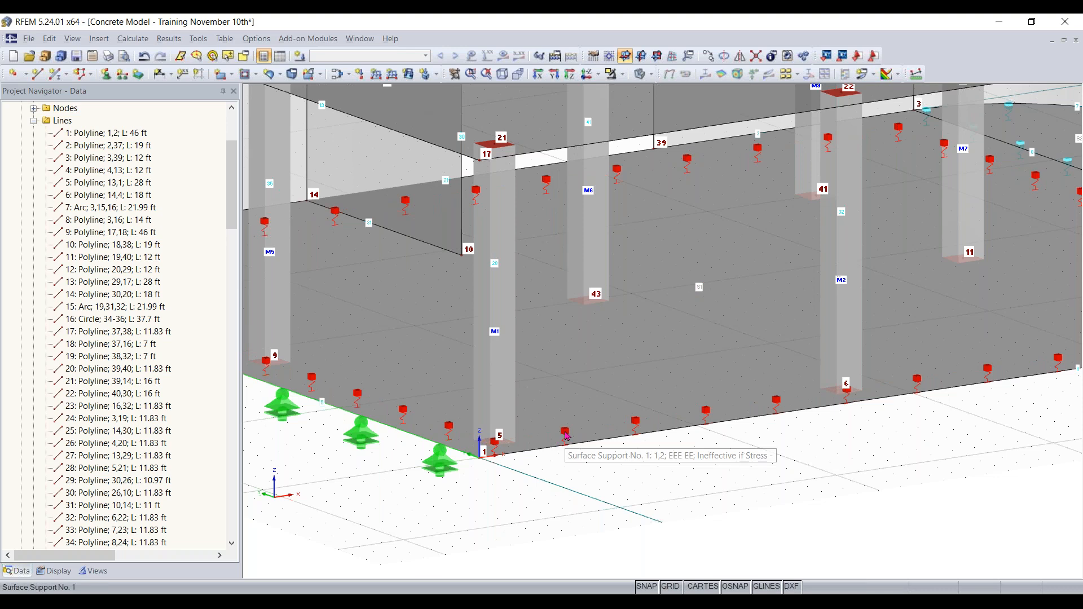
{"action": "scroll", "coordinate": [566, 436], "scroll_direction": "down", "scroll_amount": 5}
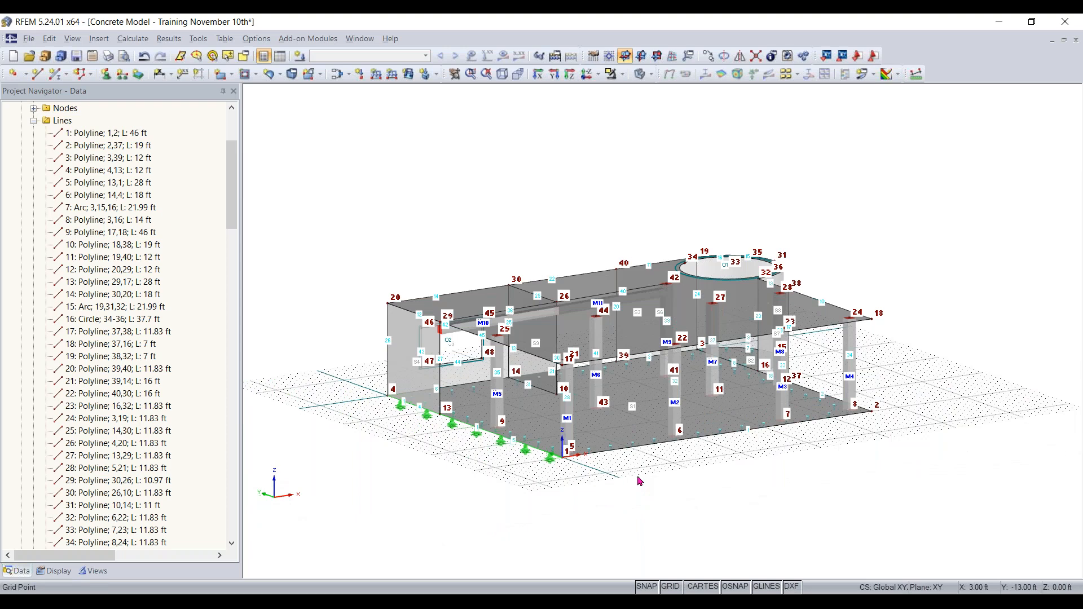
Select the walls and columns between the slabs together and modify the nine columns' stiffness according to ACI 318-19 Table 6.6.3.1.1(a), component type Columns.
{"action": "middle_click_drag", "start_coordinate": [576, 519], "coordinate": [838, 457], "text": "ctrl"}
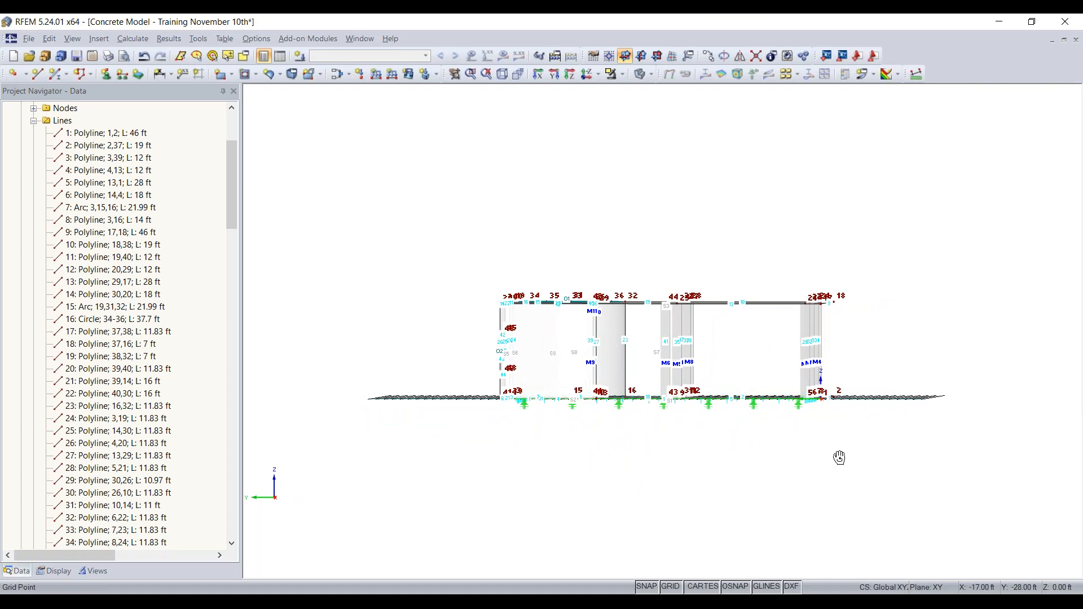
{"action": "right_click", "coordinate": [838, 456]}
{"action": "key", "text": "Escape"}
{"action": "left_click_drag", "start_coordinate": [903, 320], "coordinate": [451, 375]}
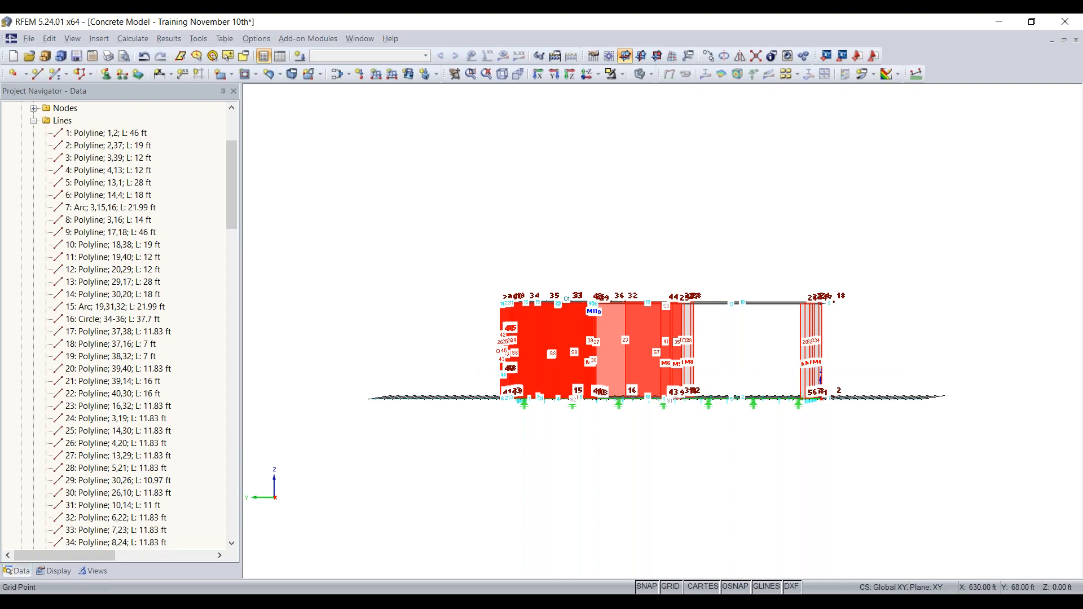
{"action": "middle_click_drag", "start_coordinate": [860, 341], "coordinate": [786, 374], "text": "ctrl"}
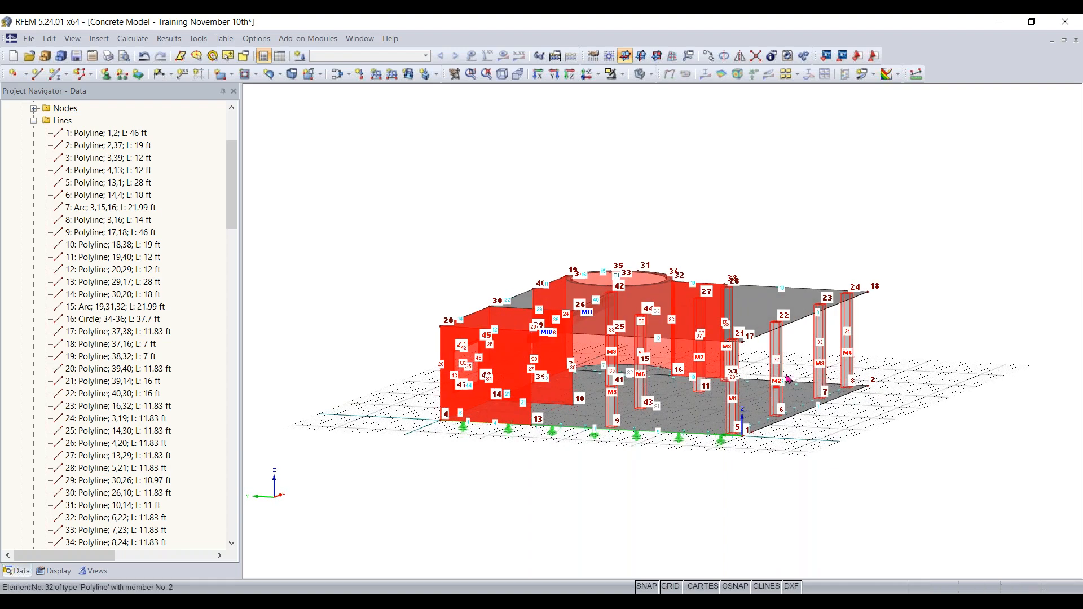
{"action": "right_click", "coordinate": [821, 337]}
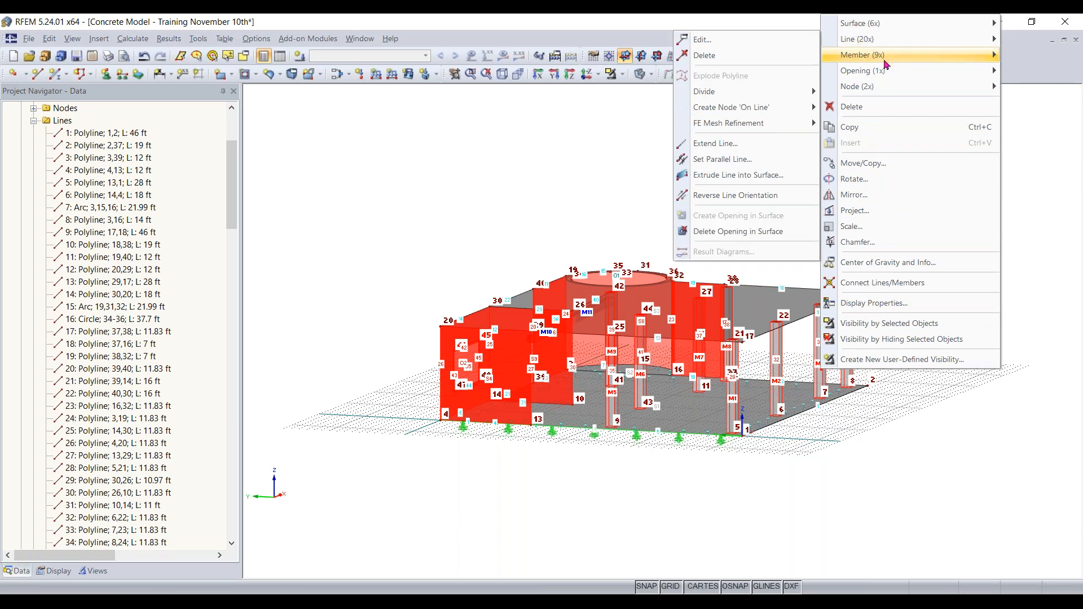
{"action": "mouse_move", "coordinate": [889, 55]}
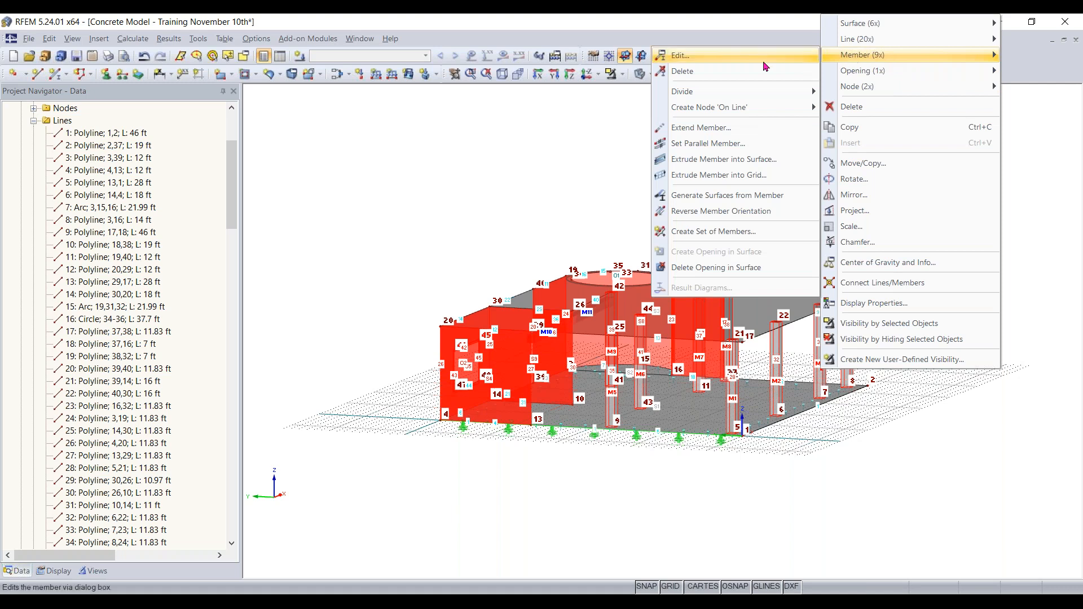
{"action": "left_click", "coordinate": [741, 61]}
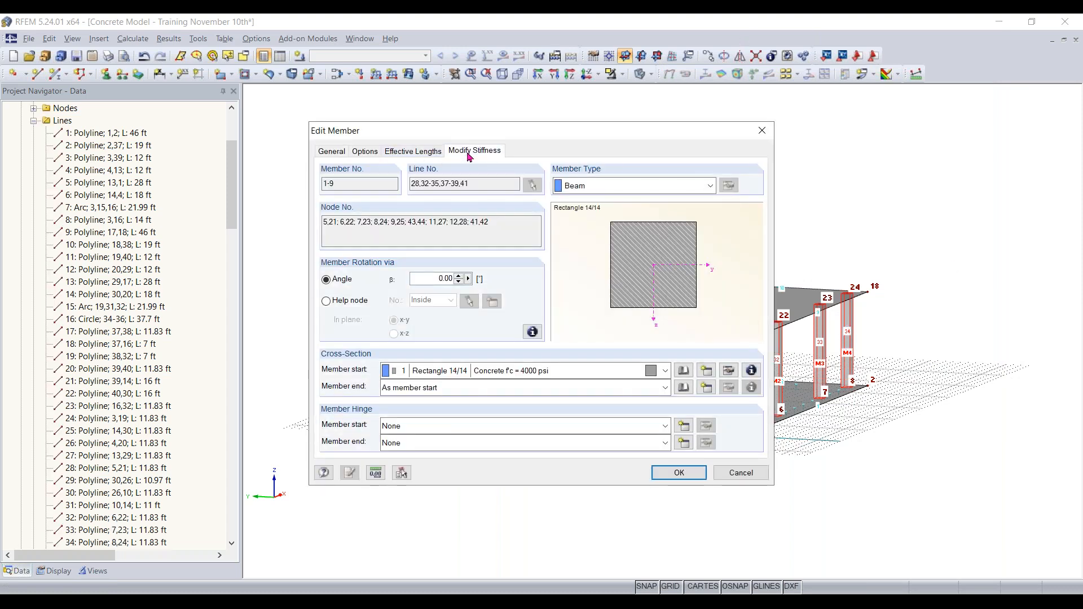
{"action": "left_click", "coordinate": [469, 152]}
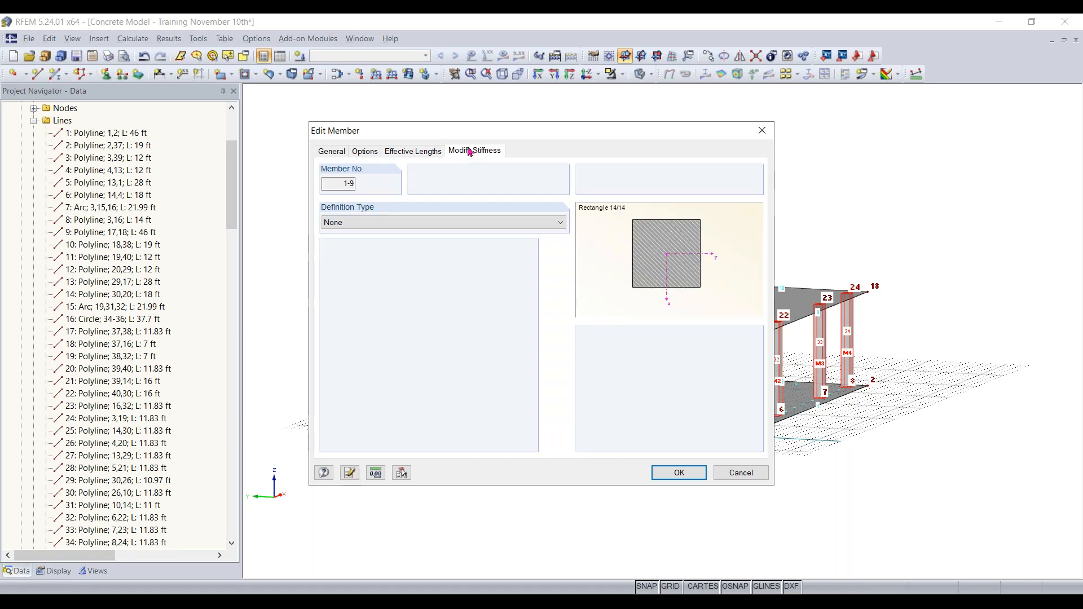
{"action": "left_click", "coordinate": [461, 224]}
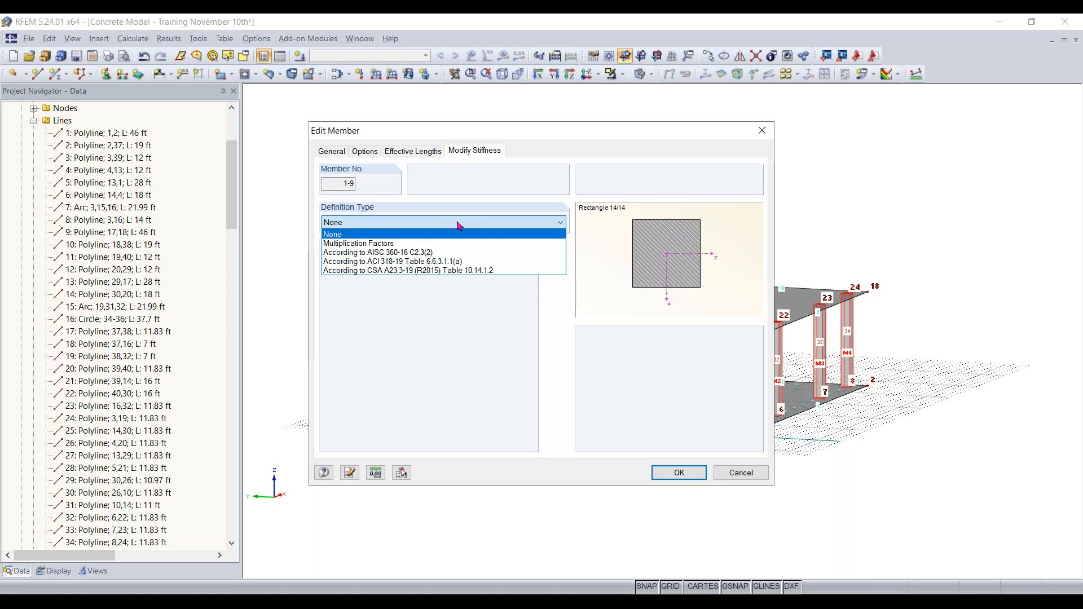
{"action": "left_click", "coordinate": [427, 262]}
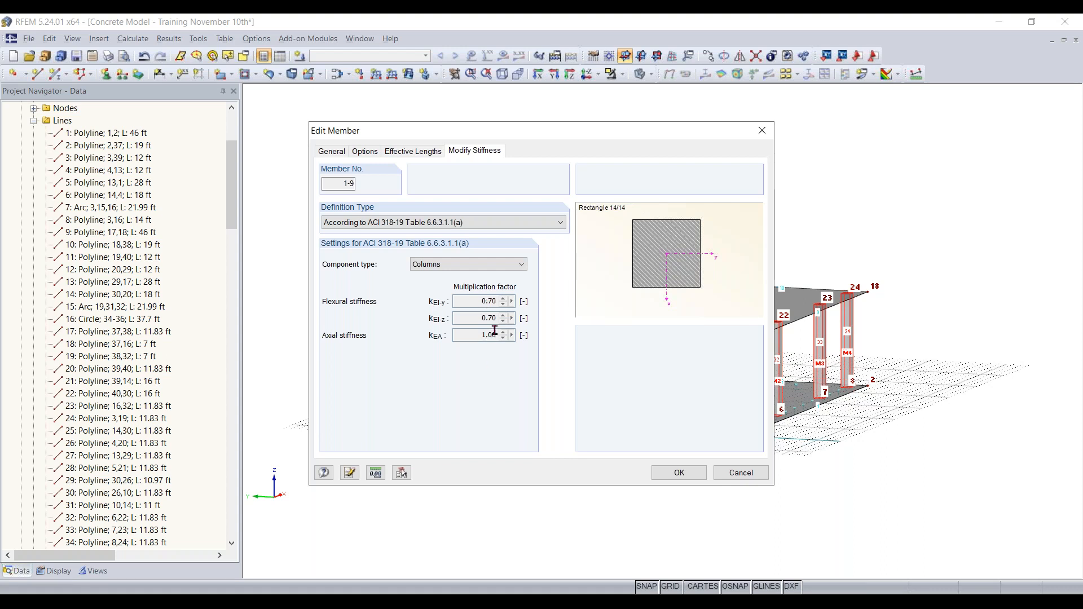
{"action": "left_click", "coordinate": [679, 473]}
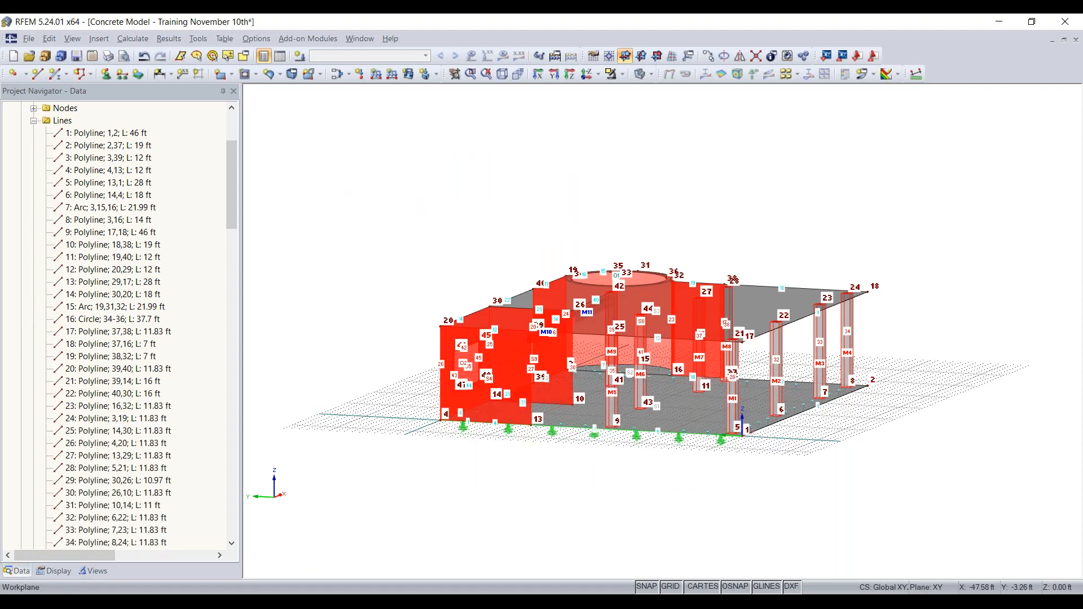
Modify the stiffness of wall surfaces 4-9 according to ACI 318-19 Table 6.6.3.1.1(a), component type Walls uncracked, and clear the selection.
{"action": "double_click", "coordinate": [455, 406]}
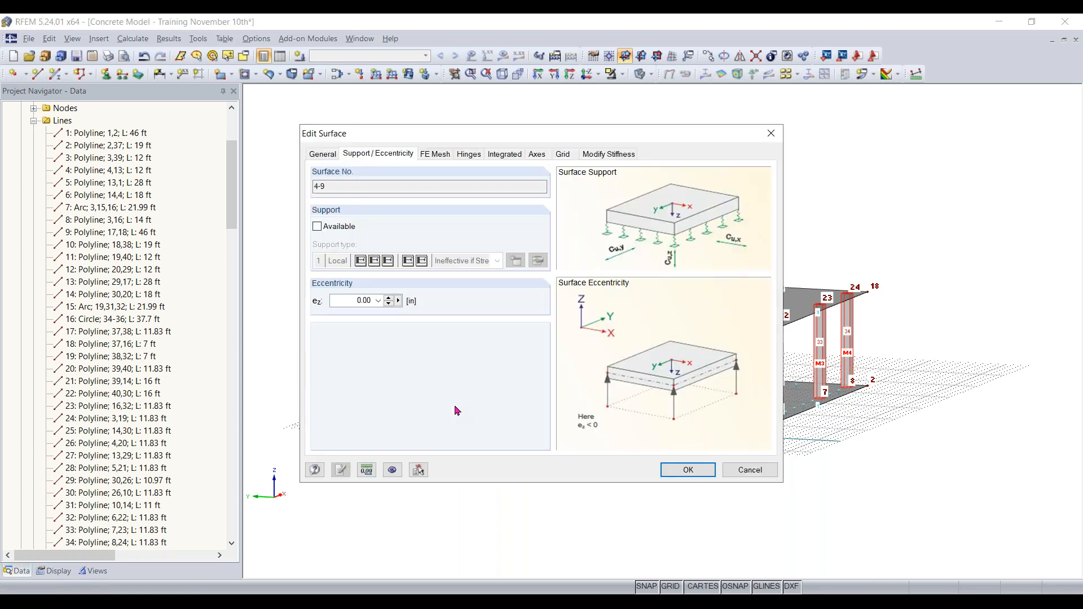
{"action": "left_click", "coordinate": [609, 155]}
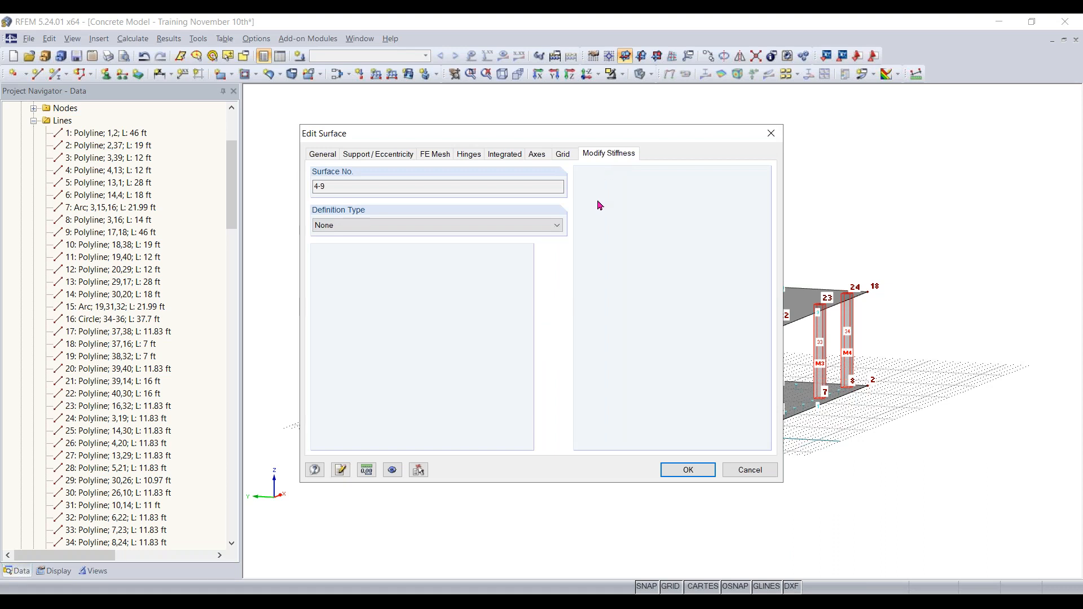
{"action": "left_click", "coordinate": [490, 226]}
{"action": "left_click", "coordinate": [443, 254]}
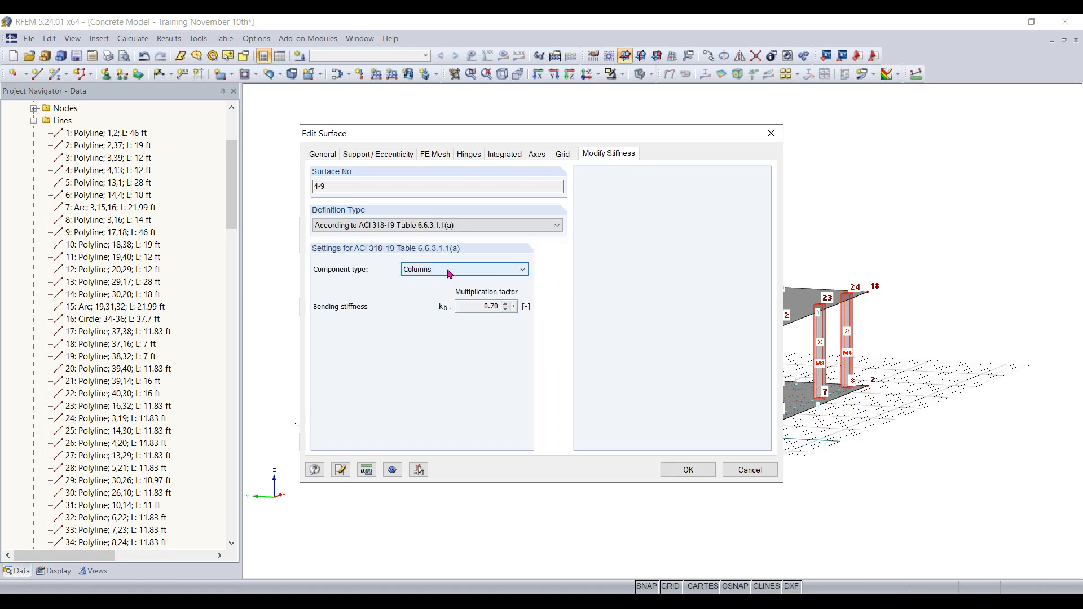
{"action": "left_click", "coordinate": [443, 273]}
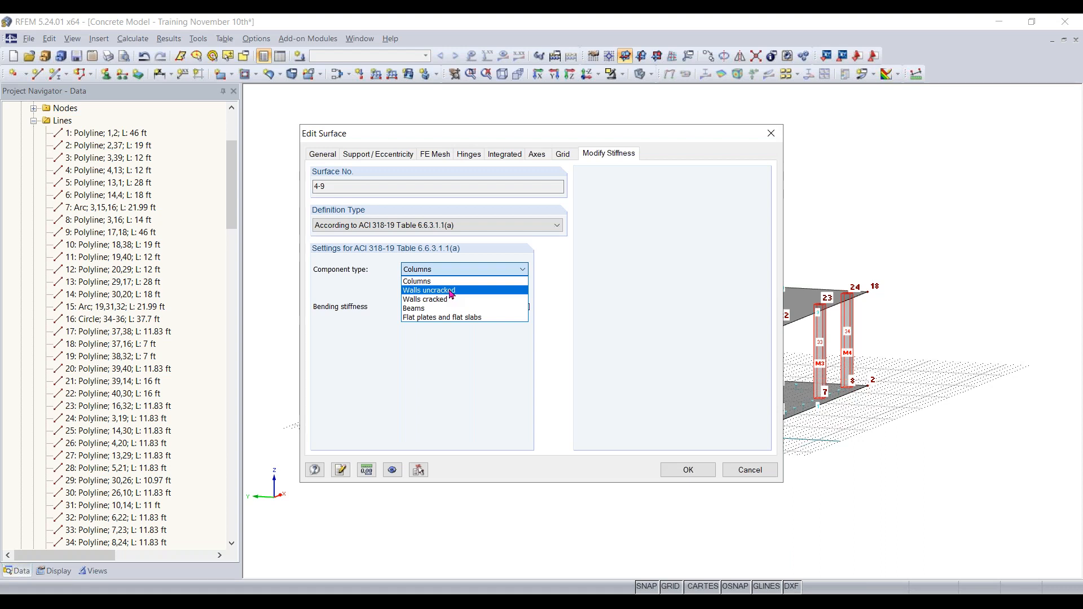
{"action": "left_click", "coordinate": [451, 290]}
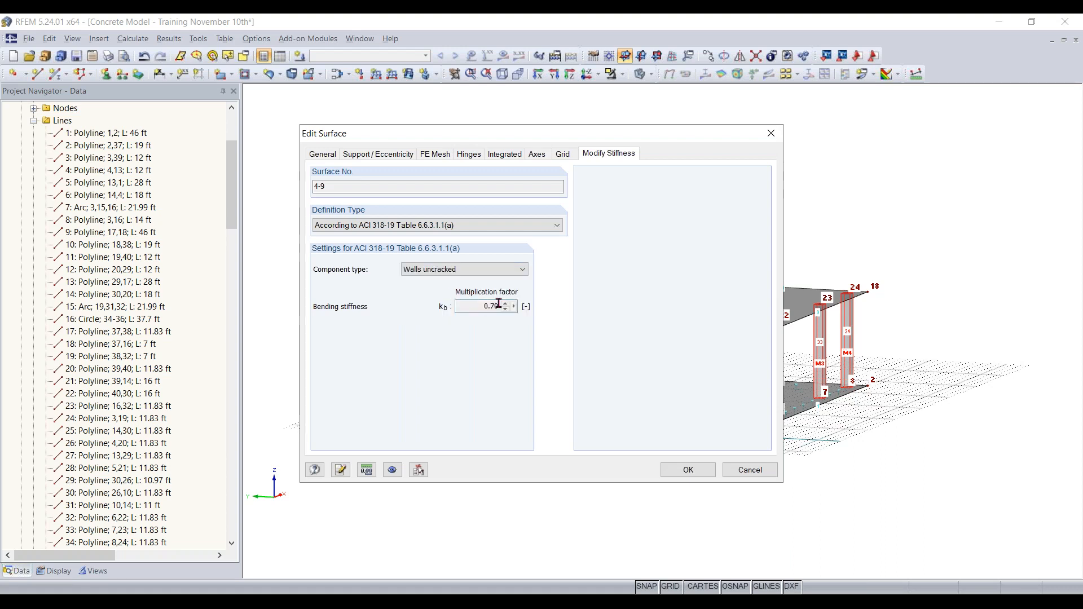
{"action": "left_click", "coordinate": [701, 469]}
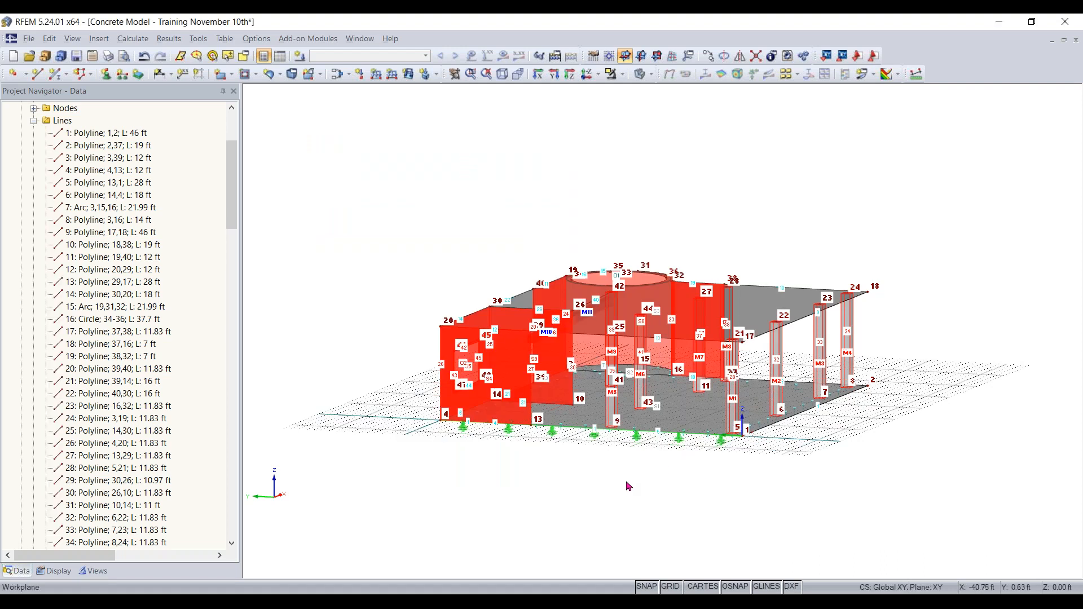
{"action": "left_click", "coordinate": [619, 510]}
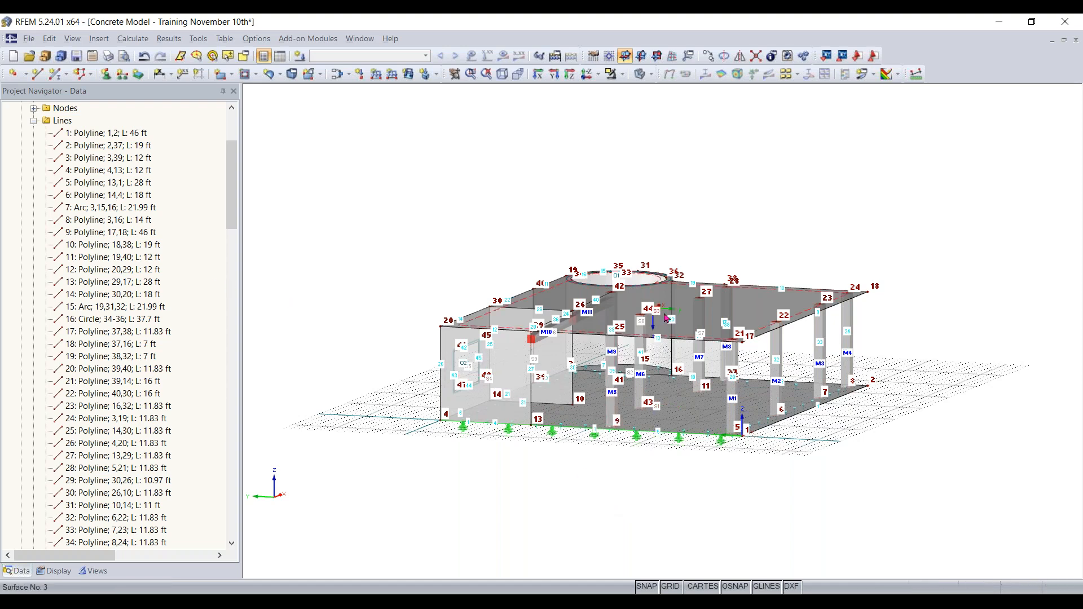
Modify the stiffness of slab surfaces 1-3 together according to ACI 318-19 Table 6.6.3.1.1(a), component type Flat plates and flat slabs.
{"action": "middle_click_drag", "start_coordinate": [814, 213], "coordinate": [704, 249], "text": "ctrl"}
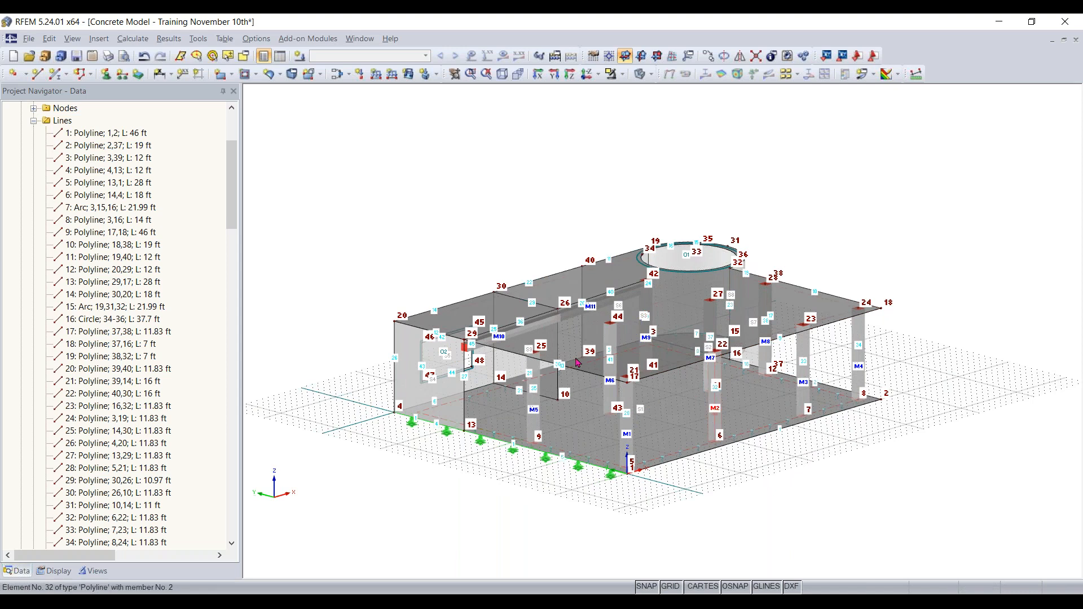
{"action": "left_click", "coordinate": [34, 121]}
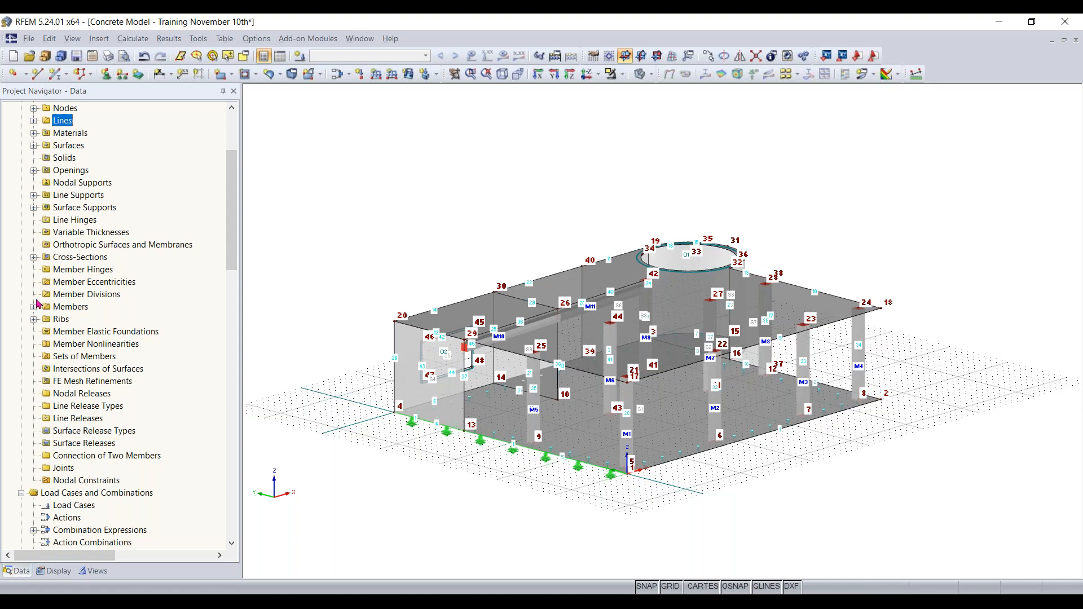
{"action": "scroll", "coordinate": [45, 311], "scroll_direction": "up", "scroll_amount": 1}
{"action": "scroll", "coordinate": [46, 311], "scroll_direction": "up", "scroll_amount": 2}
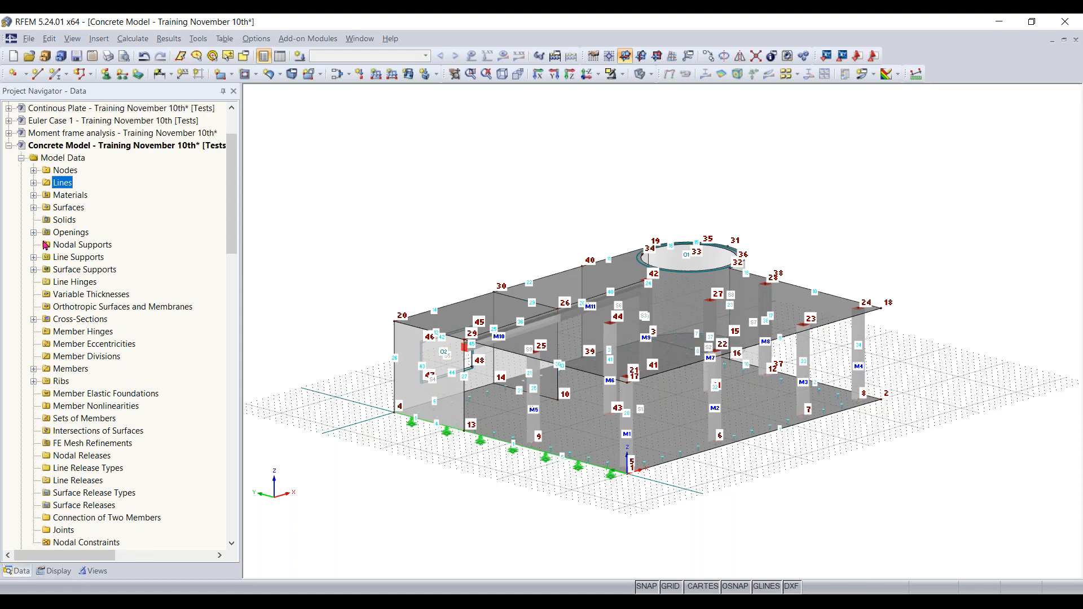
{"action": "left_click", "coordinate": [33, 208]}
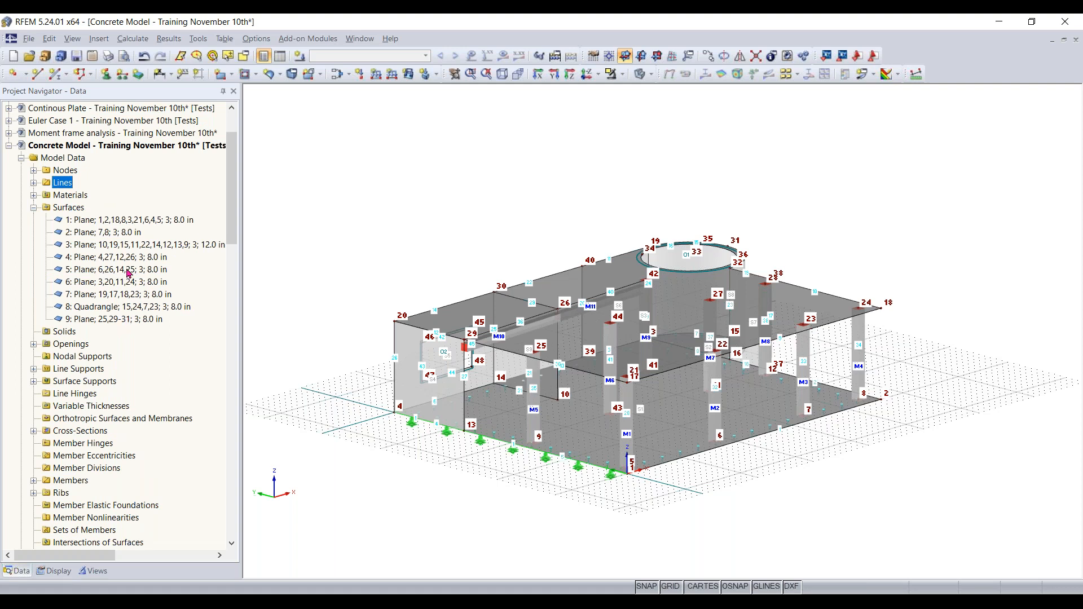
{"action": "left_click", "coordinate": [120, 220]}
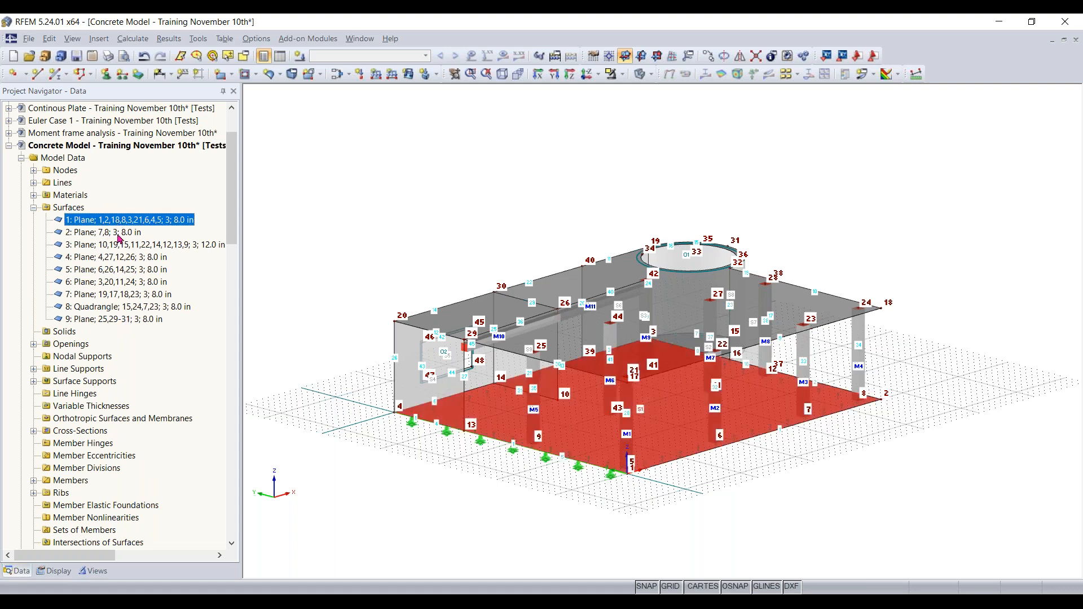
{"action": "left_click", "coordinate": [119, 235], "text": "ctrl"}
{"action": "left_click", "coordinate": [127, 247], "text": "ctrl"}
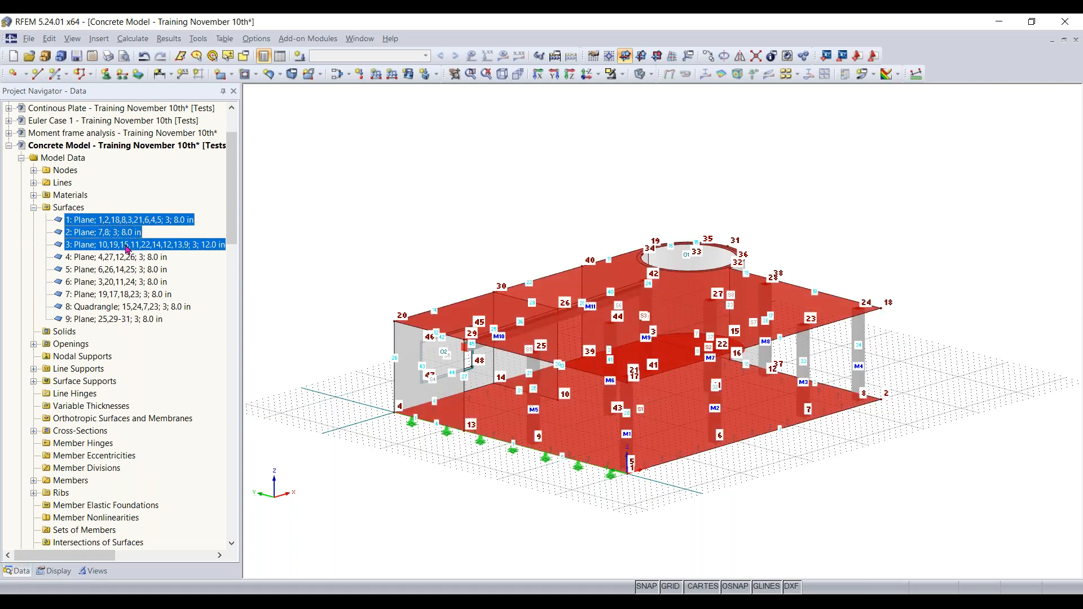
{"action": "right_click", "coordinate": [128, 249]}
{"action": "left_click", "coordinate": [157, 254]}
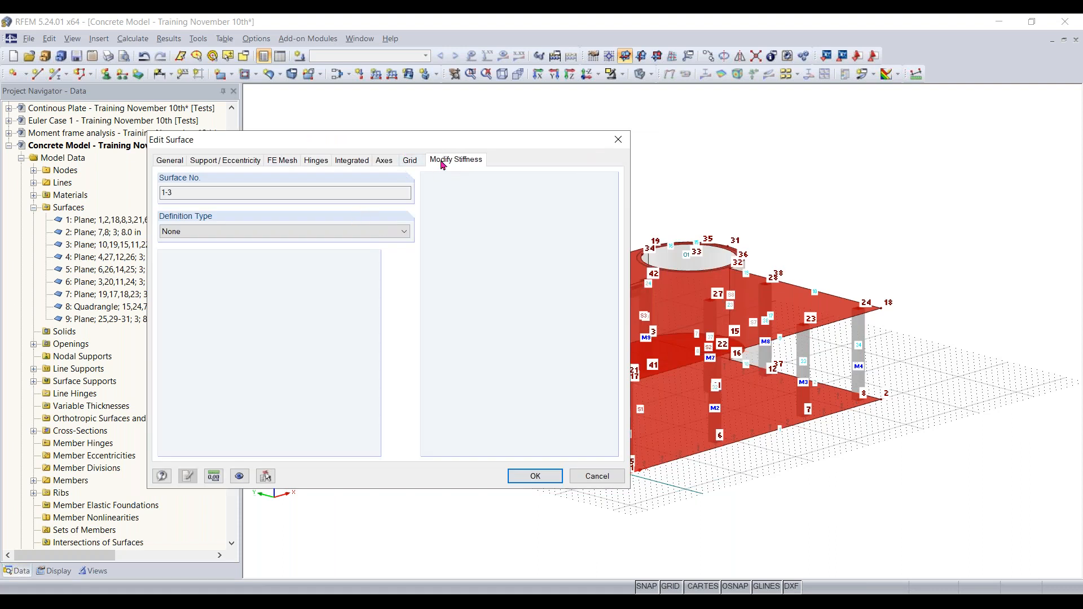
{"action": "left_click", "coordinate": [359, 231]}
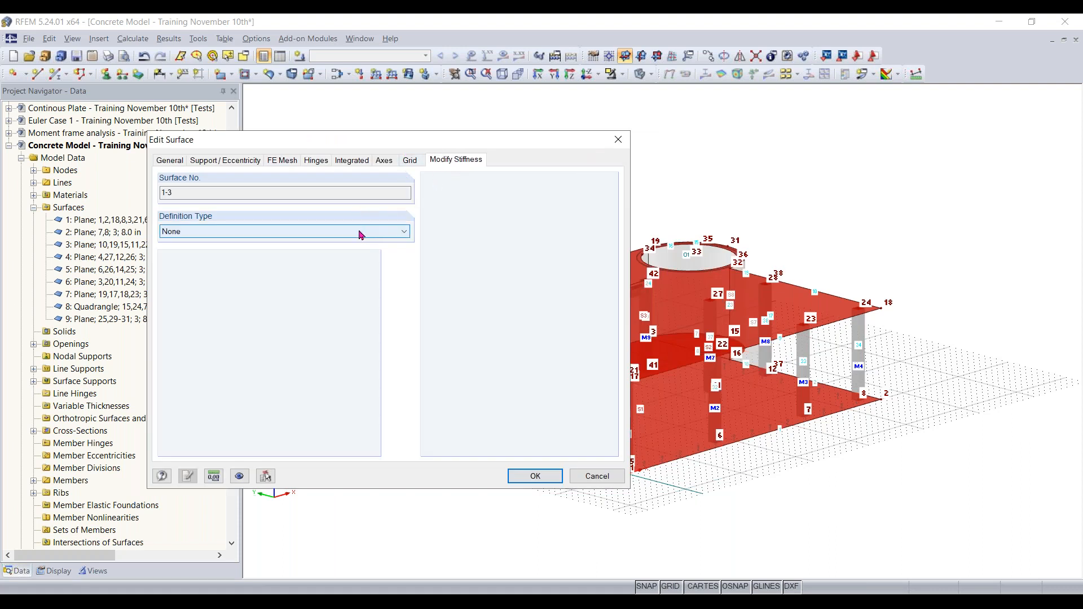
{"action": "left_click", "coordinate": [329, 261]}
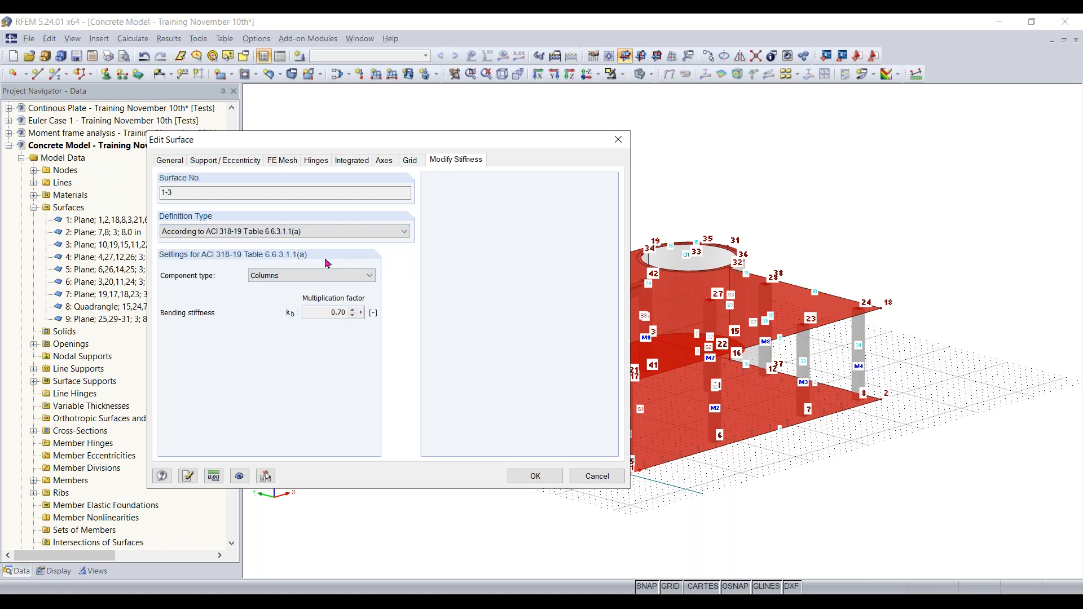
{"action": "left_click", "coordinate": [326, 275]}
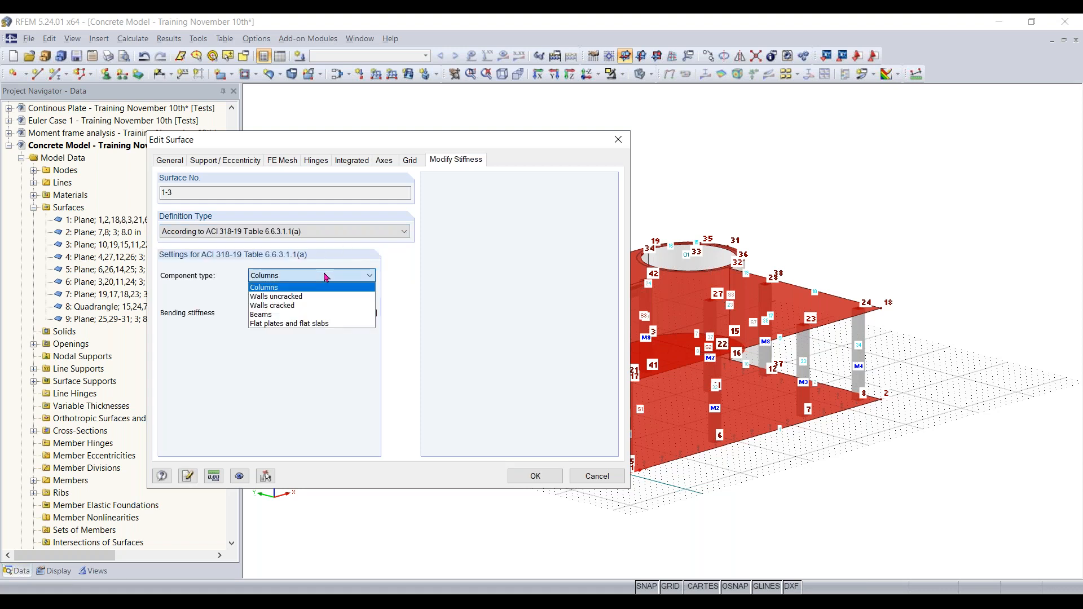
{"action": "left_click", "coordinate": [293, 324]}
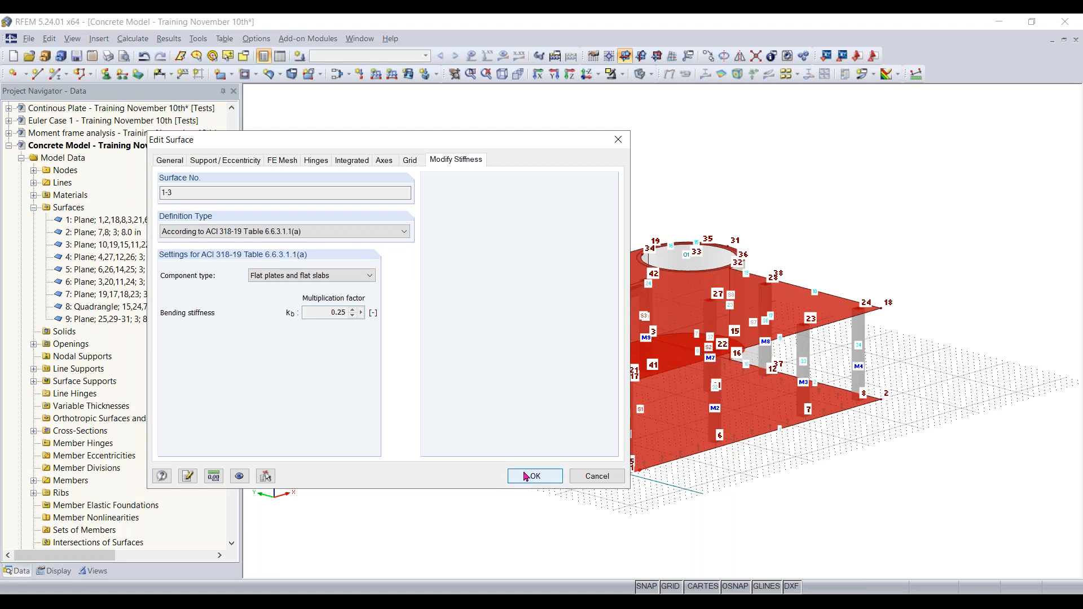
{"action": "key", "text": "Return"}
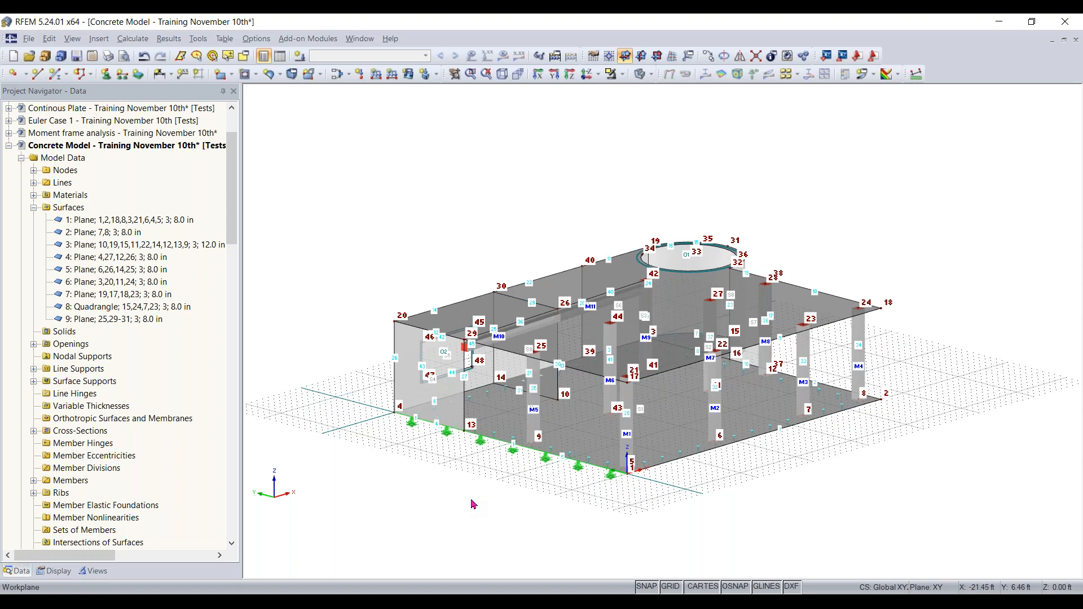
Modify the stiffness of rib members 10 and 11 according to ACI 318-19 Table 6.6.3.1.1(a), component type Beams.
{"action": "right_click", "coordinate": [582, 315]}
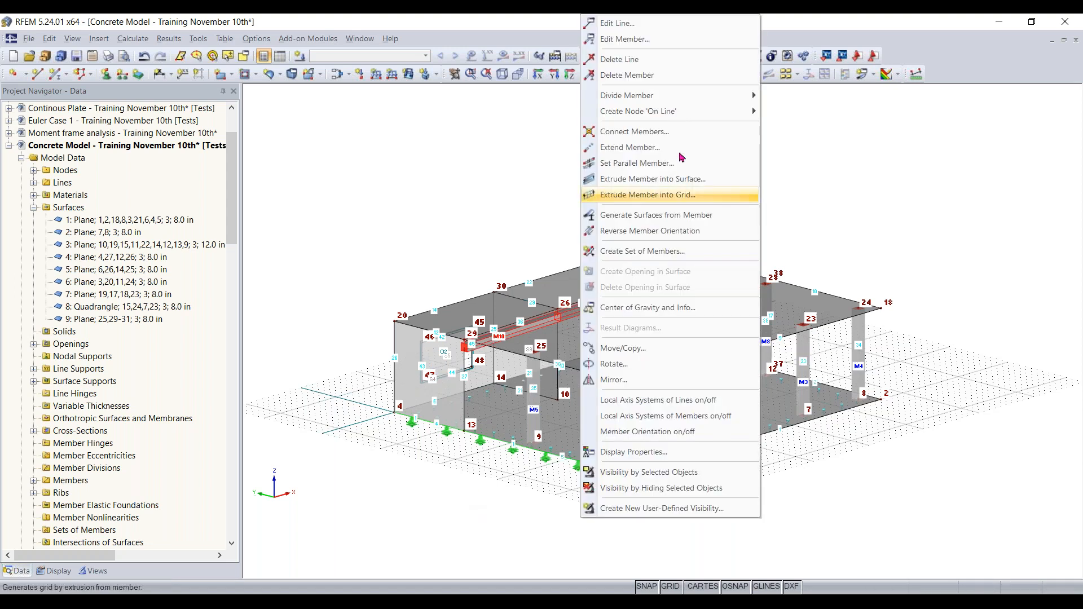
{"action": "left_click", "coordinate": [645, 49]}
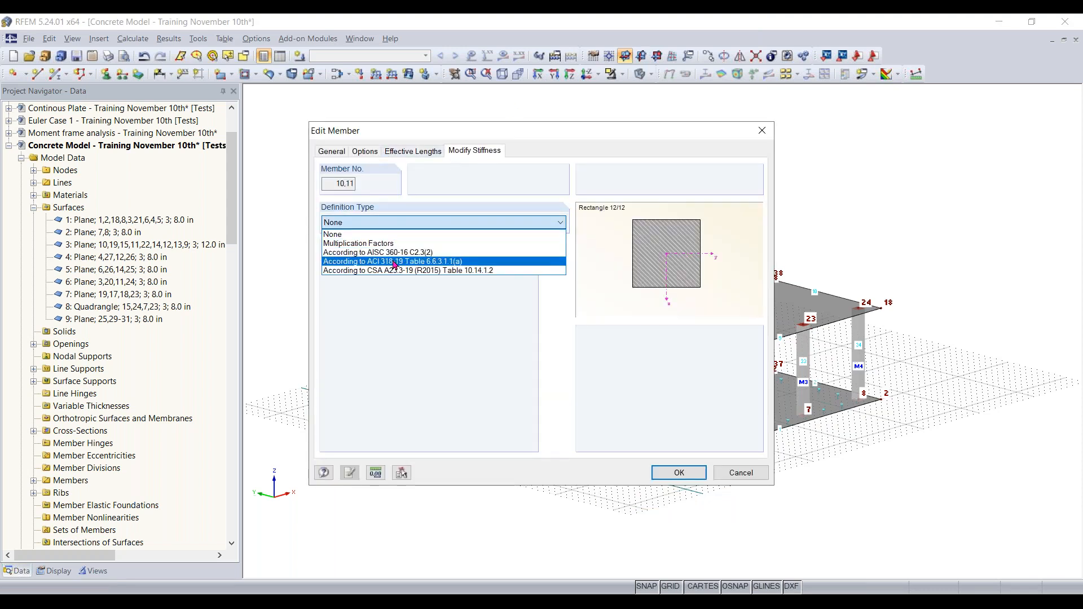
{"action": "left_click", "coordinate": [399, 261]}
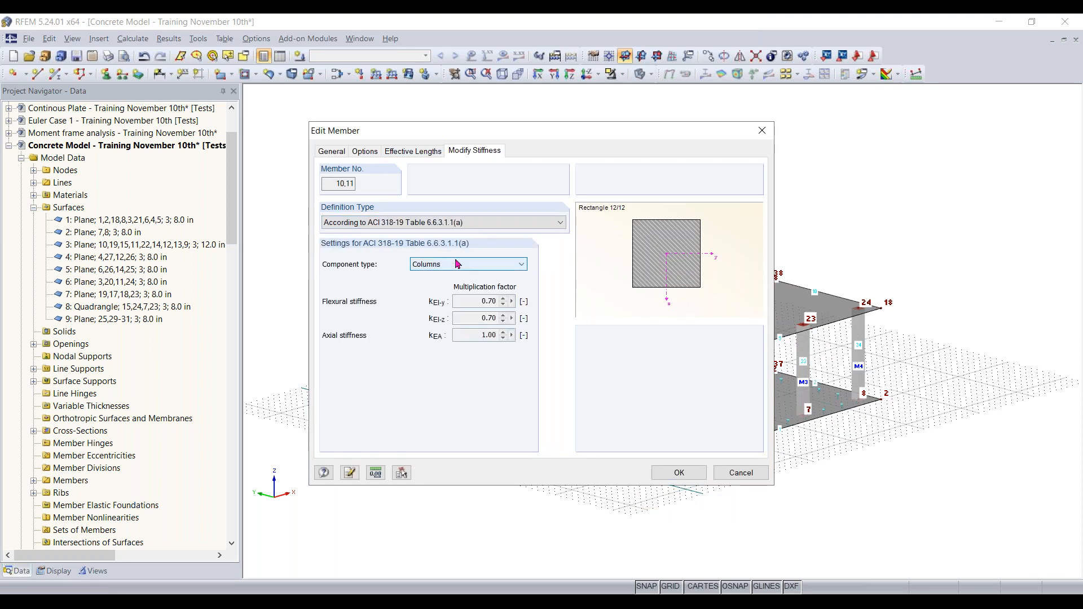
{"action": "left_click", "coordinate": [458, 264]}
{"action": "left_click", "coordinate": [443, 303]}
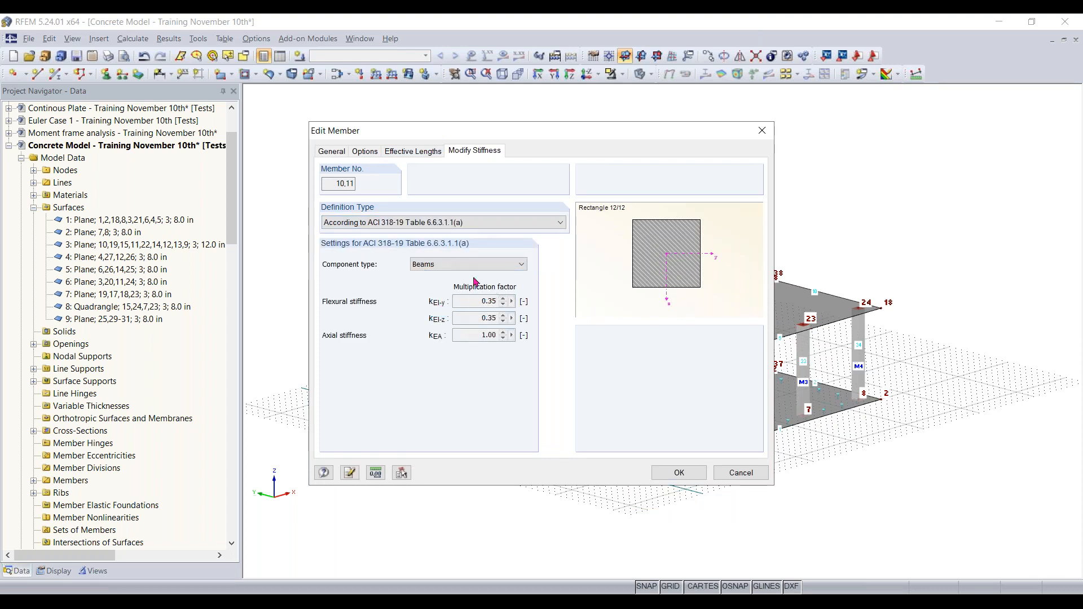
{"action": "left_click", "coordinate": [677, 474]}
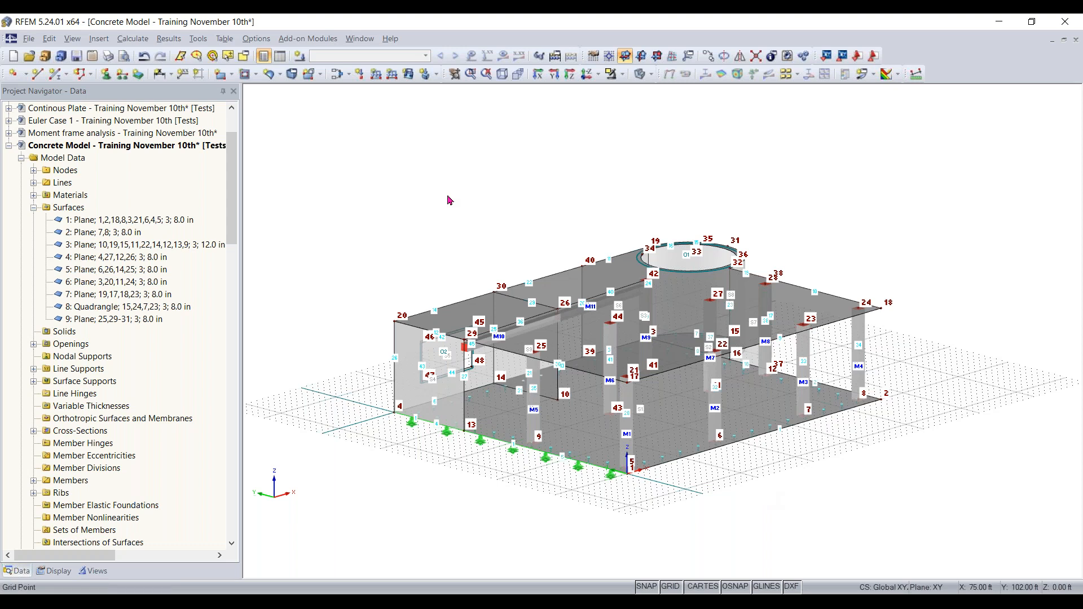
Open the load cases and combinations for editing and describe load case LC1 as Dead load.
{"action": "left_click", "coordinate": [349, 75]}
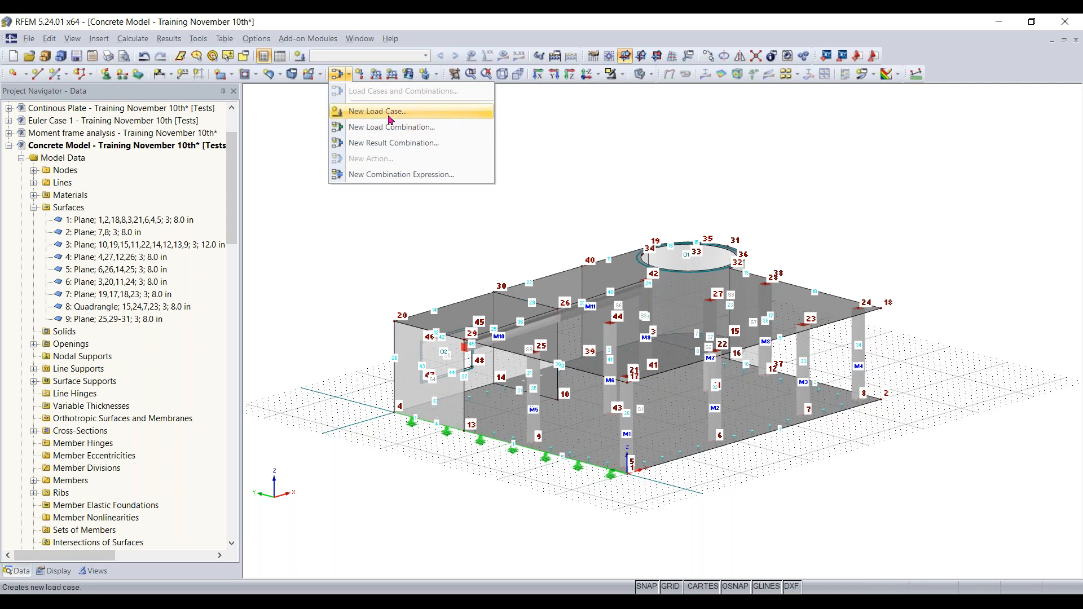
{"action": "left_click", "coordinate": [335, 75]}
{"action": "left_click", "coordinate": [333, 76]}
{"action": "left_click", "coordinate": [493, 212]}
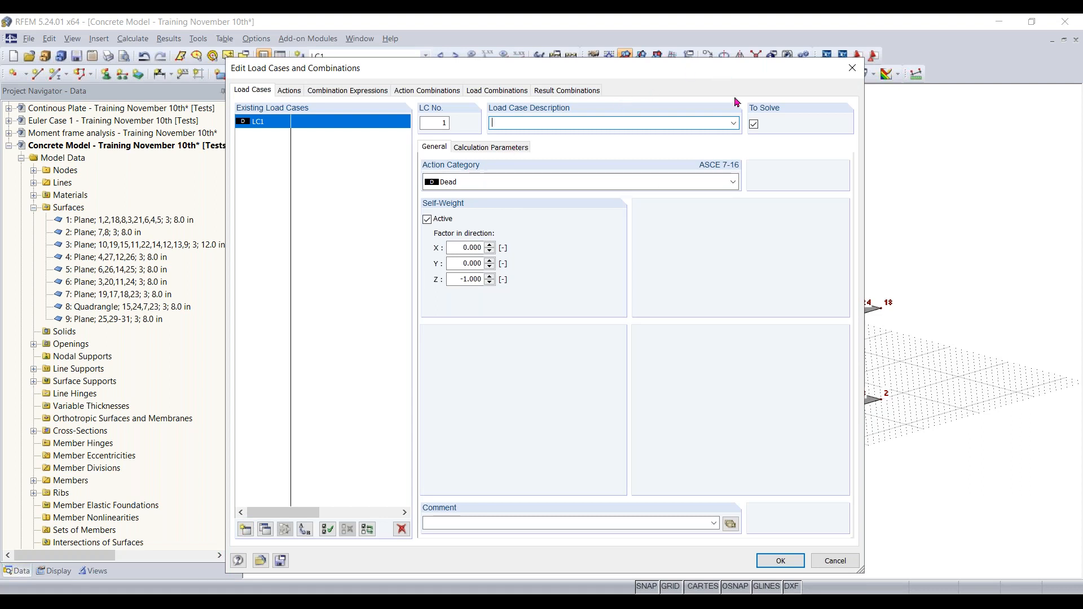
{"action": "left_click", "coordinate": [732, 123]}
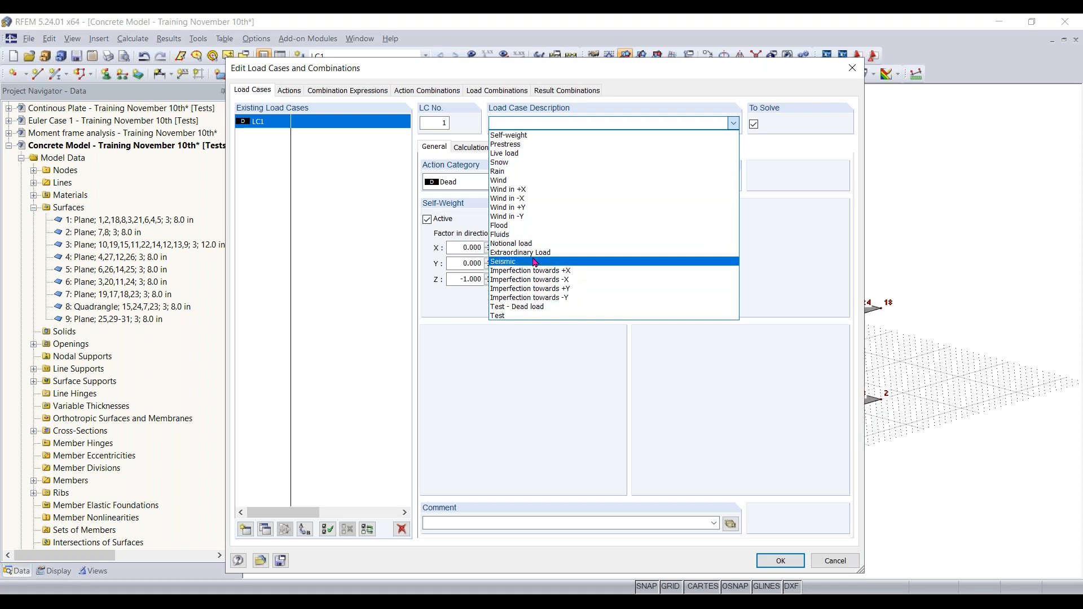
{"action": "left_click", "coordinate": [545, 125]}
{"action": "type", "text": "Dead lo"}
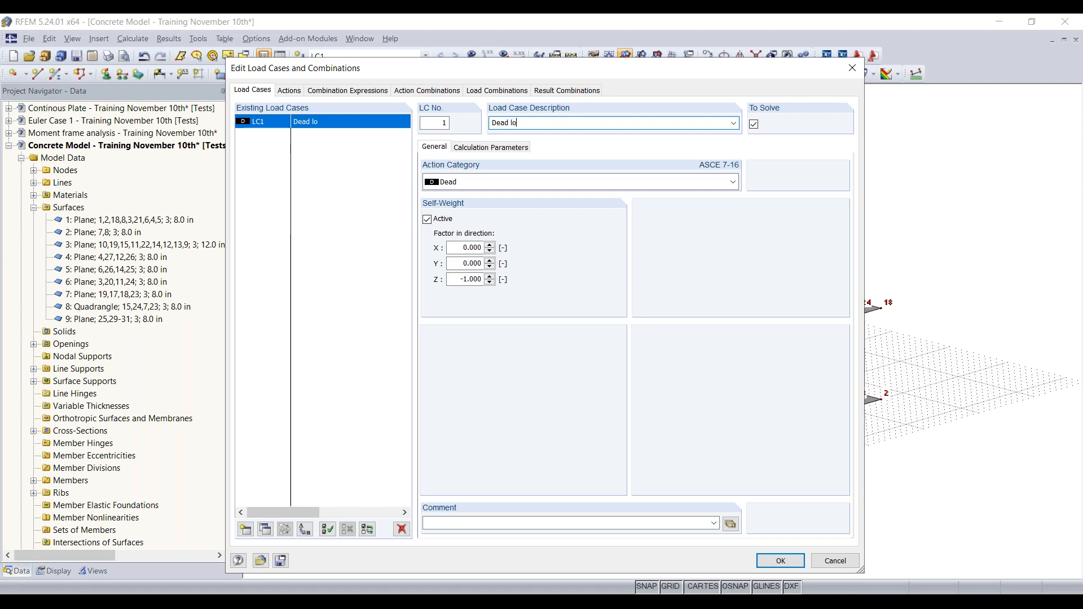
{"action": "type", "text": "ad"}
{"action": "key", "text": "Up"}
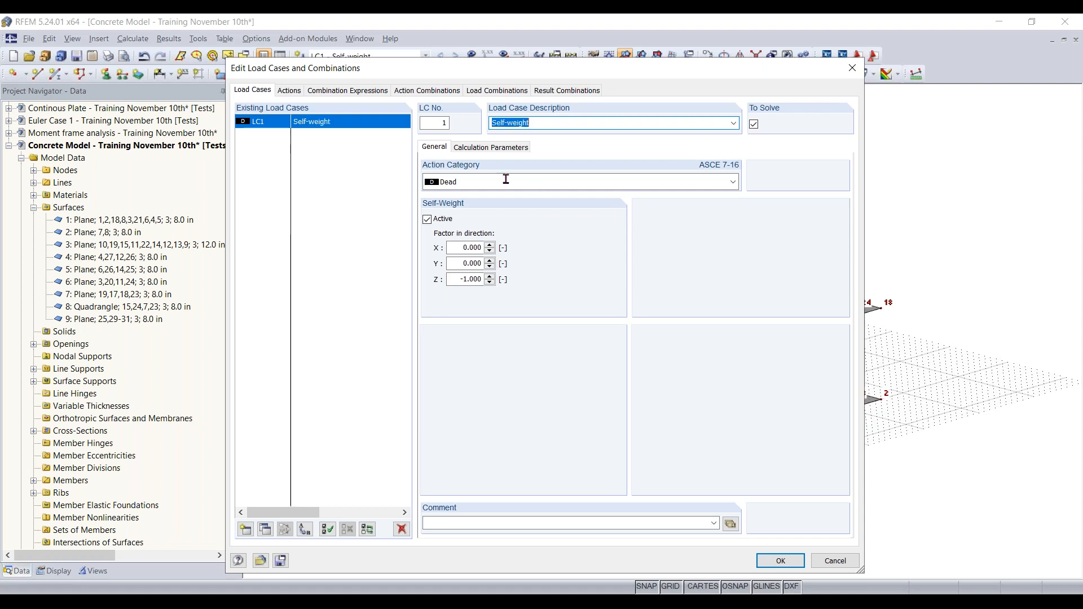
{"action": "key", "text": "BackSpace"}
{"action": "type", "text": "Dead load"}
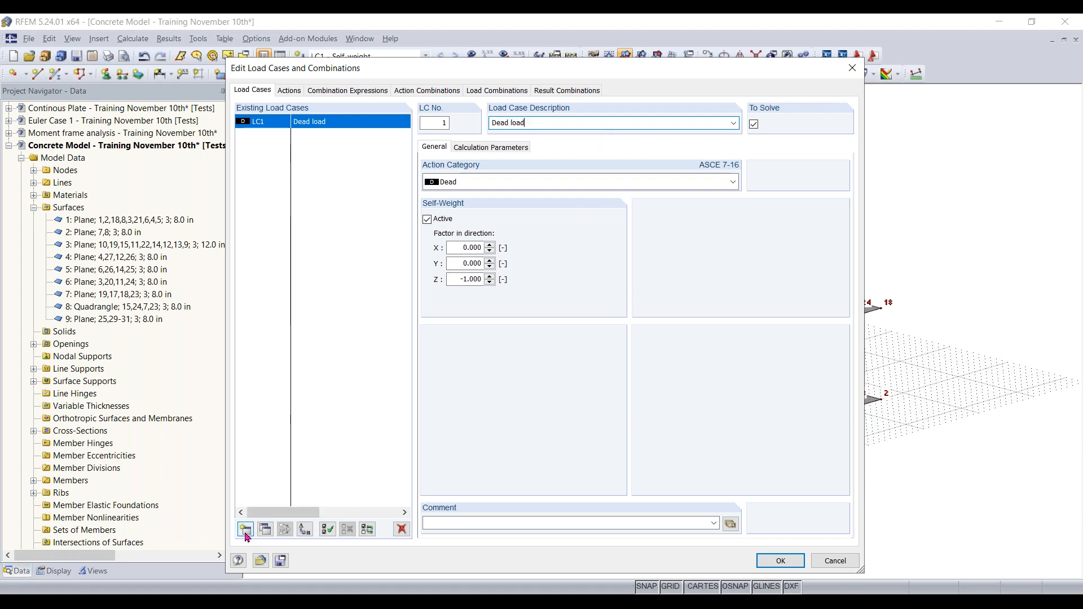
{"action": "scroll", "coordinate": [518, 180], "scroll_direction": "down", "scroll_amount": 1}
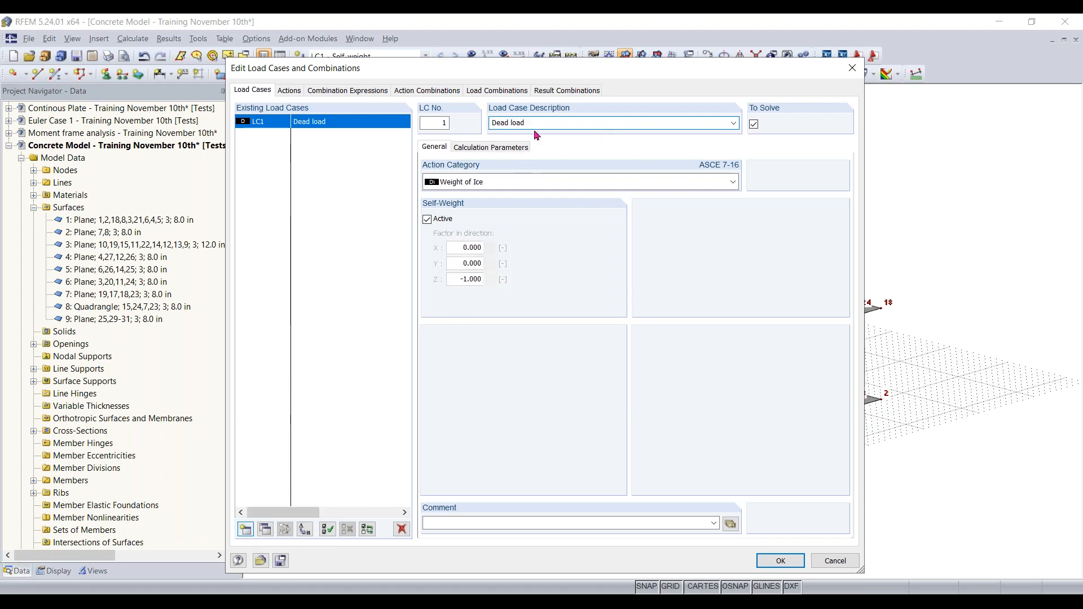
Add load case LC2 with the description Live load and the action category Live.
{"action": "left_click", "coordinate": [245, 529]}
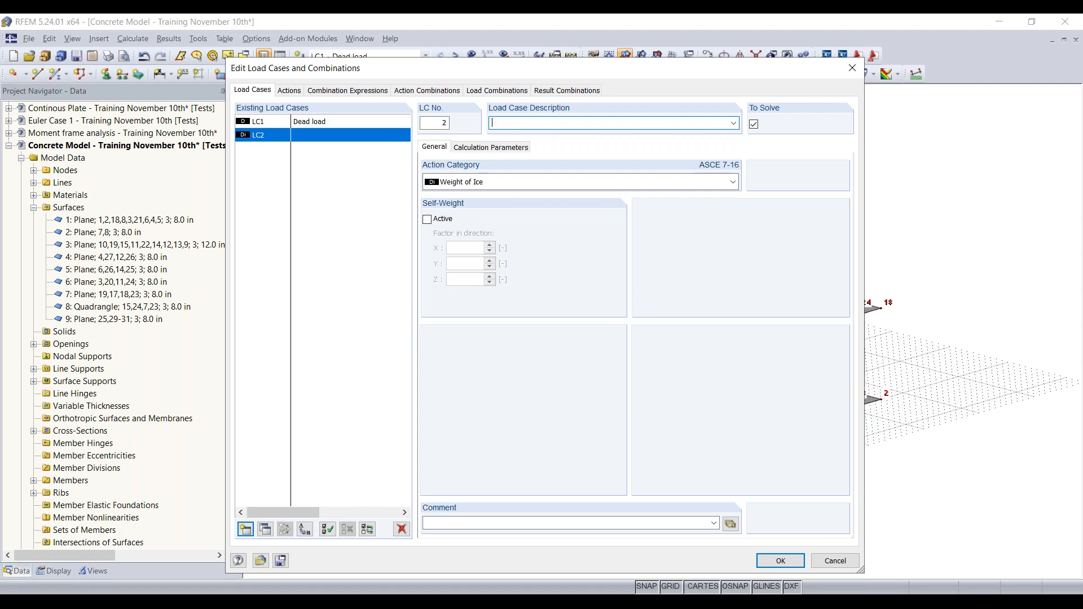
{"action": "type", "text": "Live load"}
{"action": "left_click", "coordinate": [535, 182]}
{"action": "left_click", "coordinate": [468, 296]}
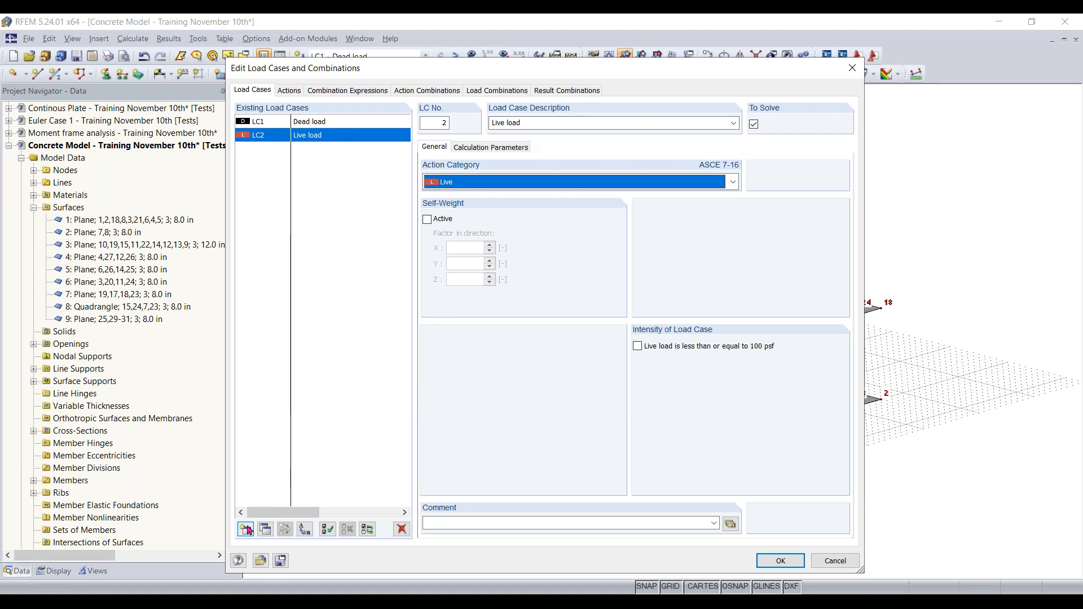
Add load case LC3 with the description Wind in +X and the action category Wind.
{"action": "left_click", "coordinate": [246, 529]}
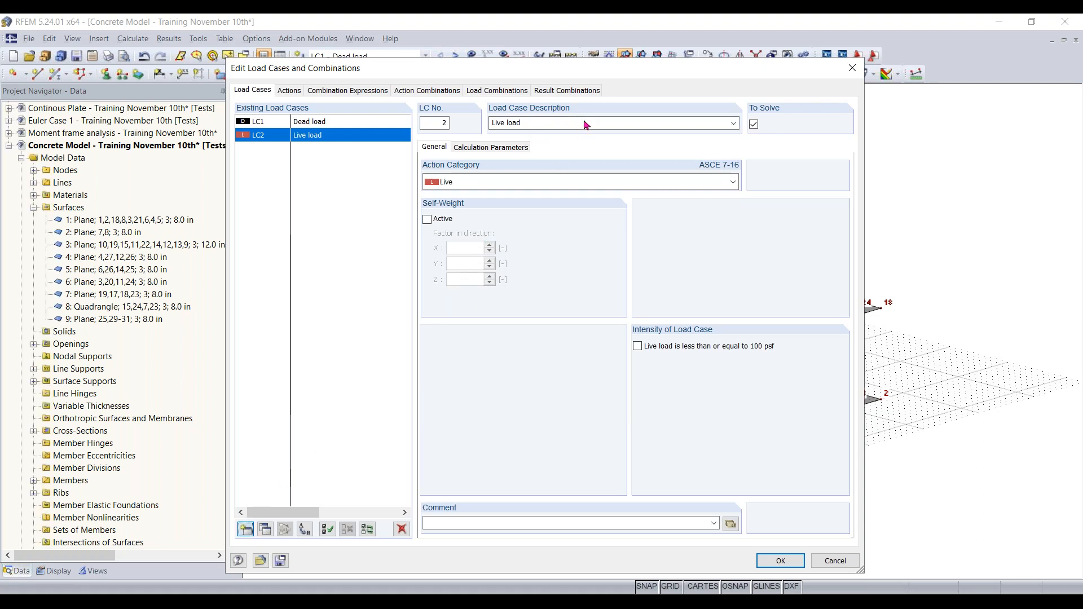
{"action": "type", "text": "Wind in +X"}
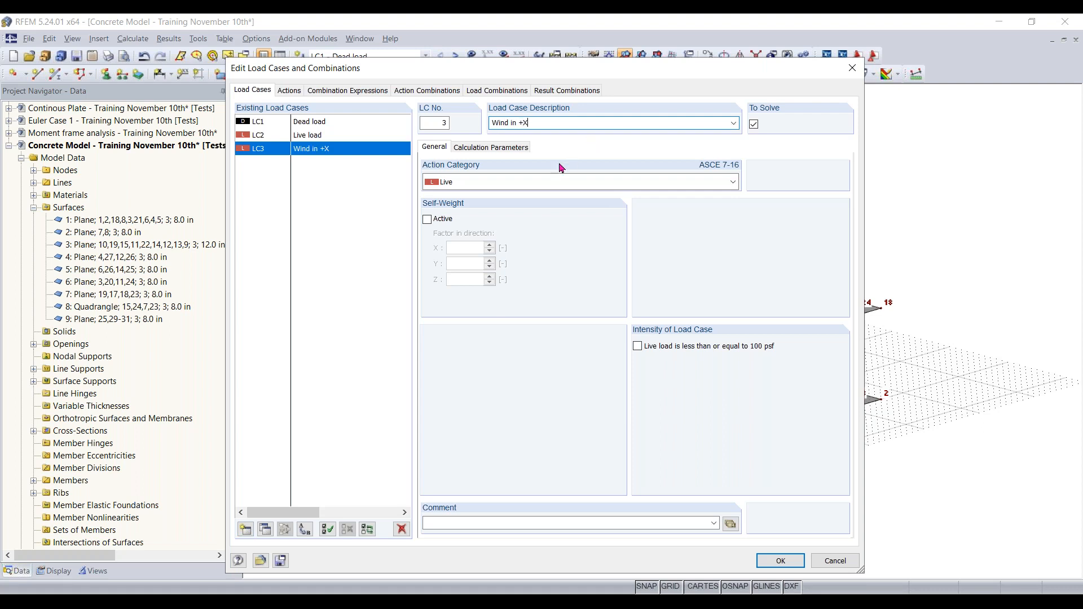
{"action": "left_click", "coordinate": [731, 181]}
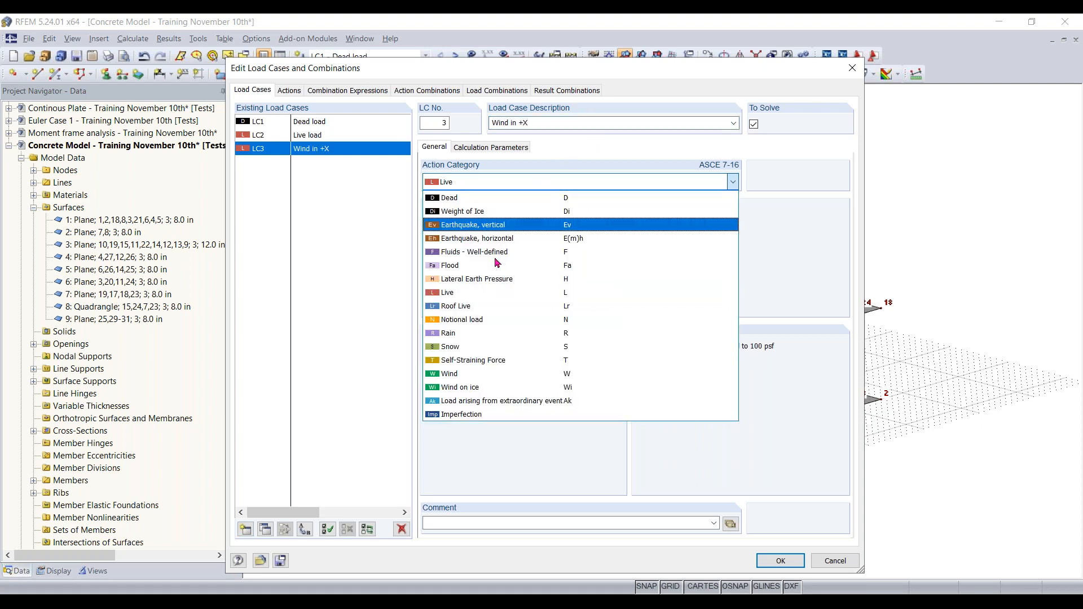
{"action": "left_click", "coordinate": [460, 374]}
Review the live and dead load cases, the actions, combination expressions and action combinations, and the ASCE 7-16 Section 2.3 (LRFD) design situation formulas.
{"action": "left_click", "coordinate": [306, 139]}
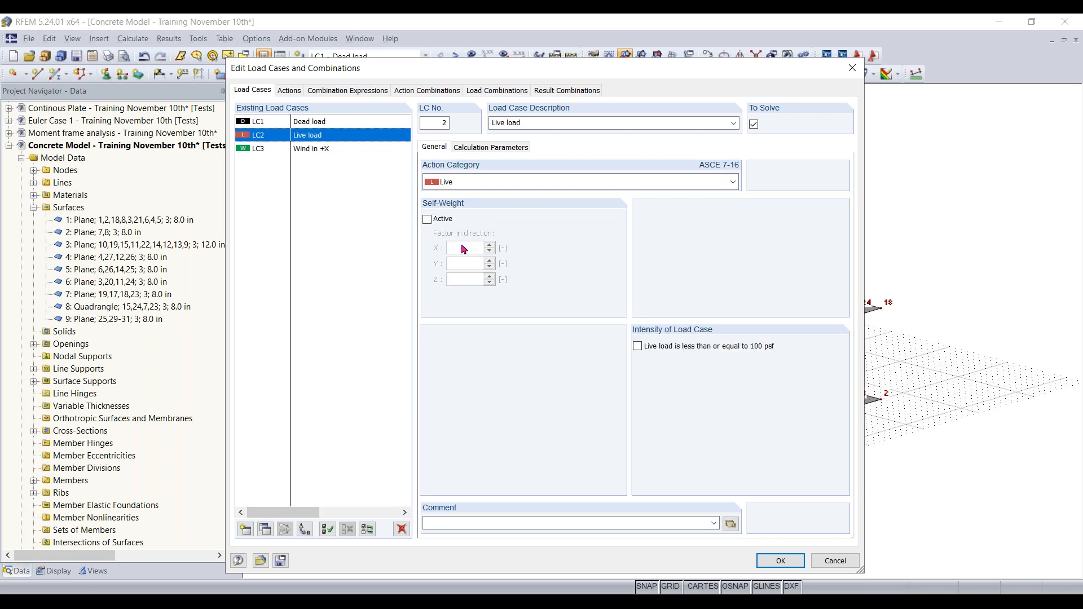
{"action": "left_click", "coordinate": [309, 121]}
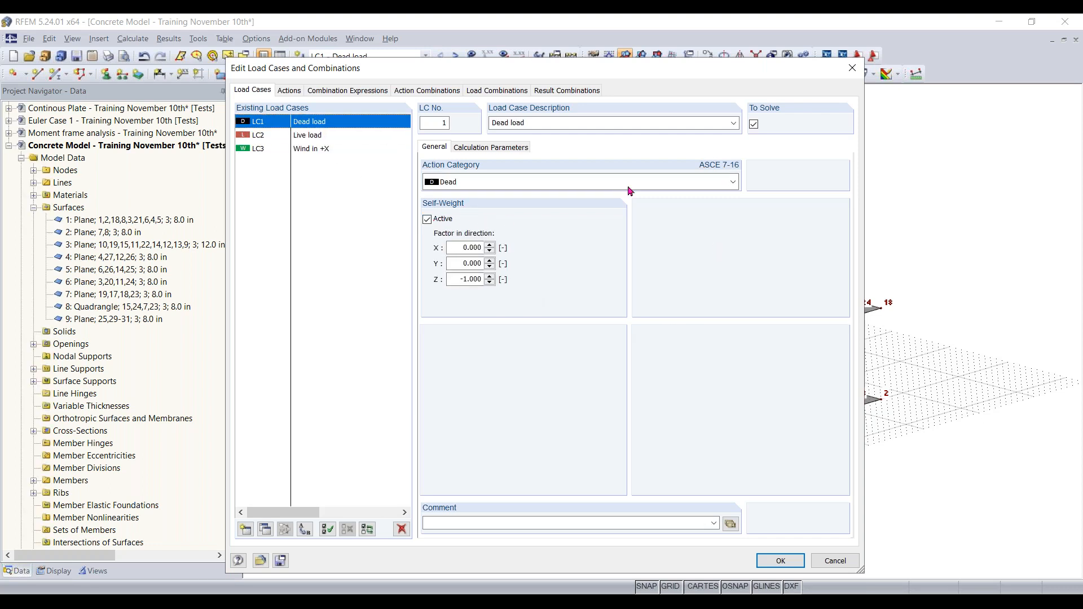
{"action": "left_click", "coordinate": [286, 91]}
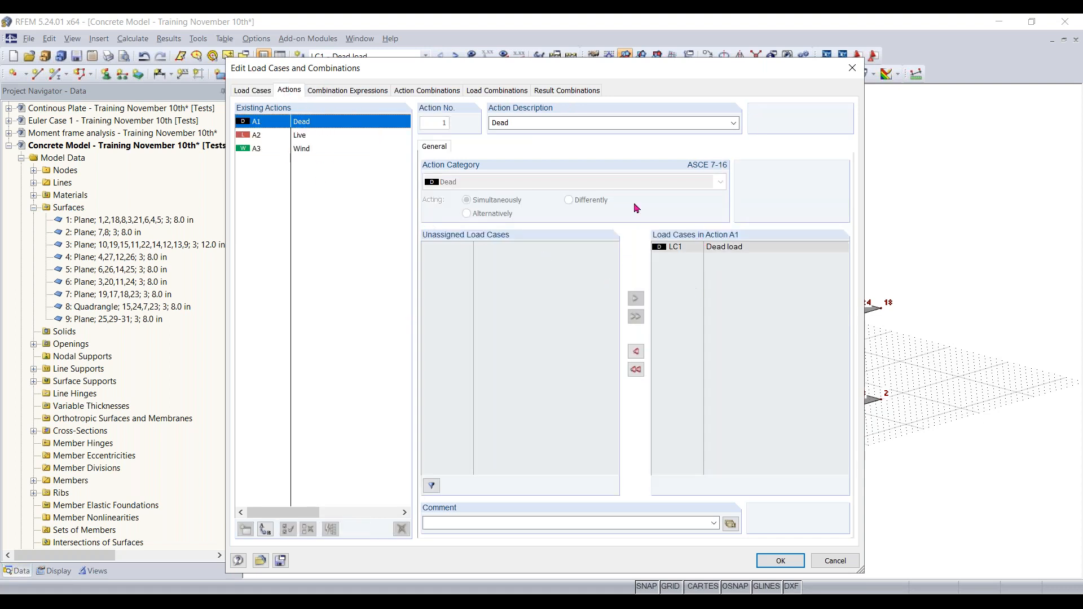
{"action": "left_click", "coordinate": [334, 92]}
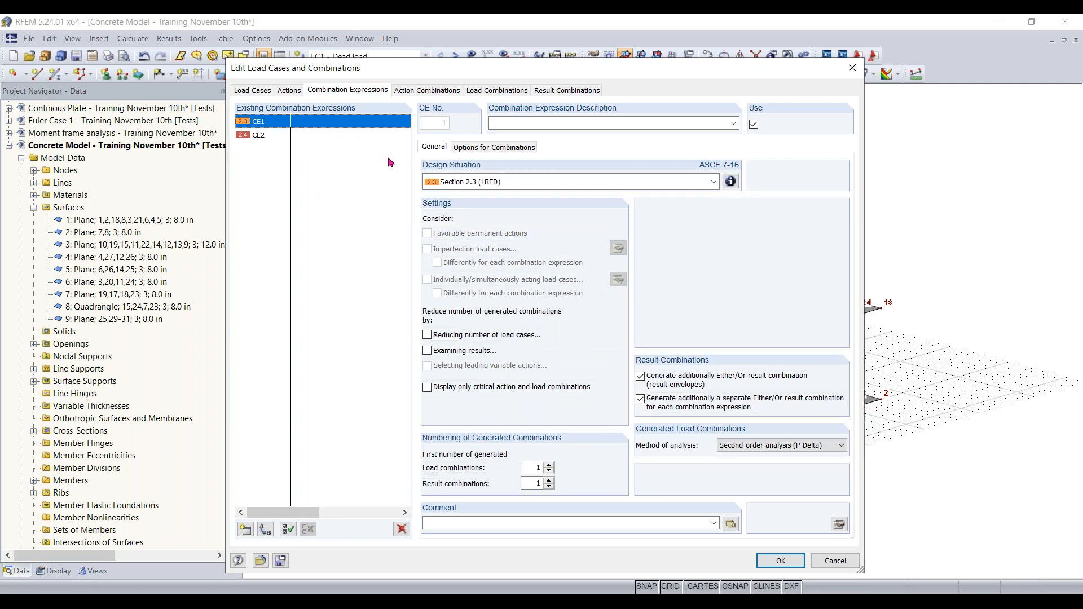
{"action": "left_click", "coordinate": [426, 91]}
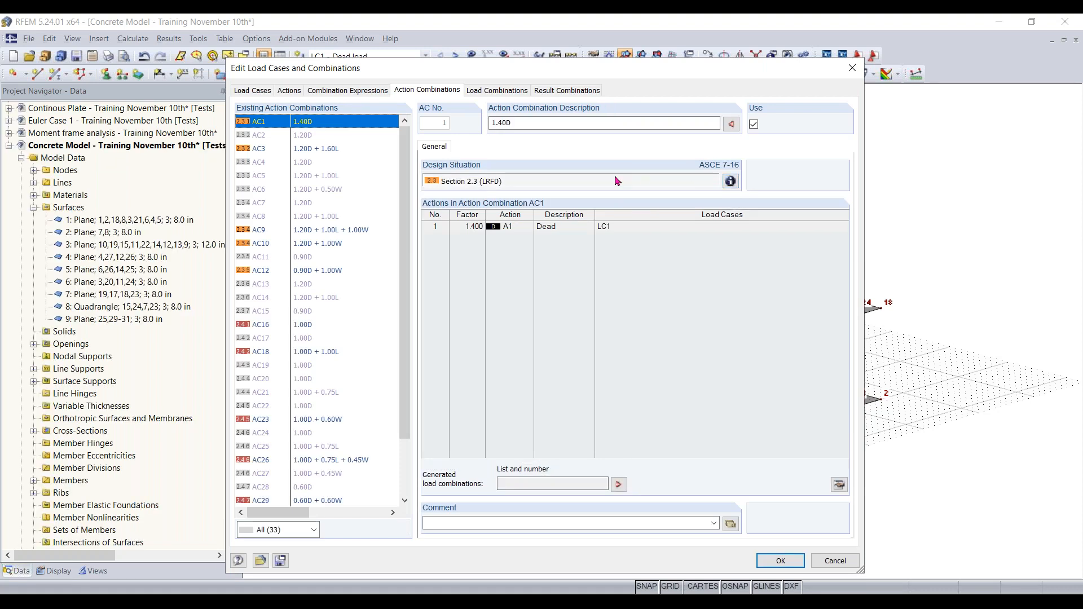
{"action": "left_click", "coordinate": [730, 183]}
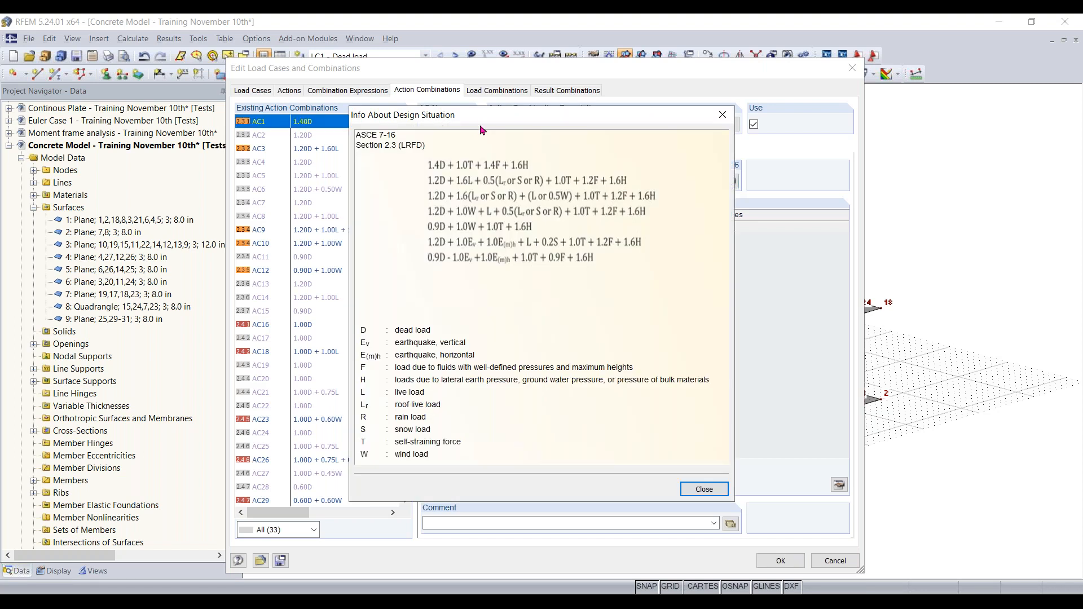
Examine the load combinations and result combinations created from the load cases, and close the load cases and combinations editor.
{"action": "left_click_drag", "start_coordinate": [482, 116], "coordinate": [261, 109]}
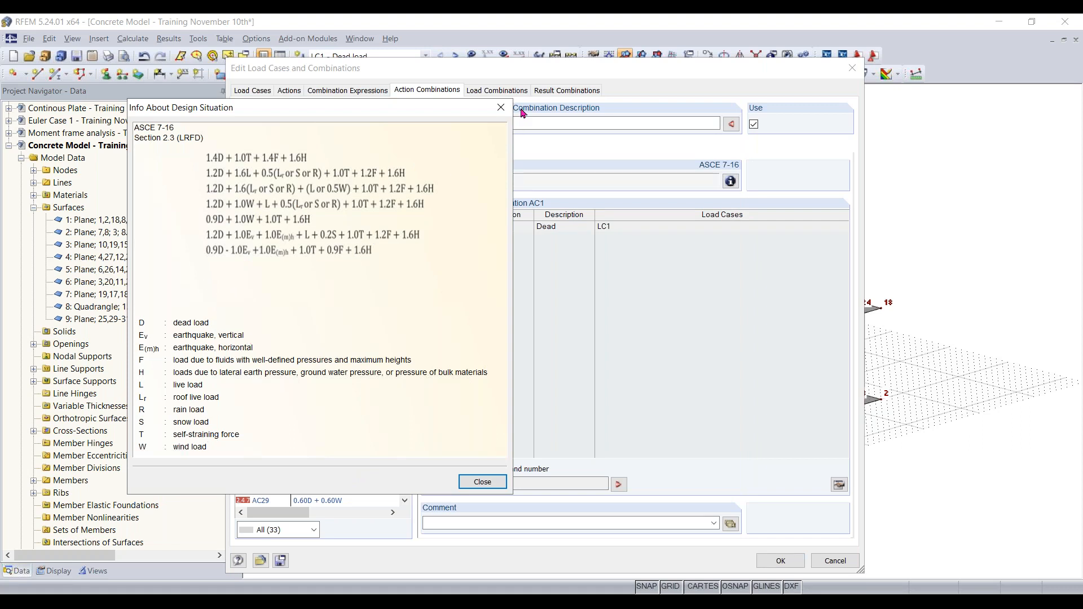
{"action": "left_click", "coordinate": [501, 107]}
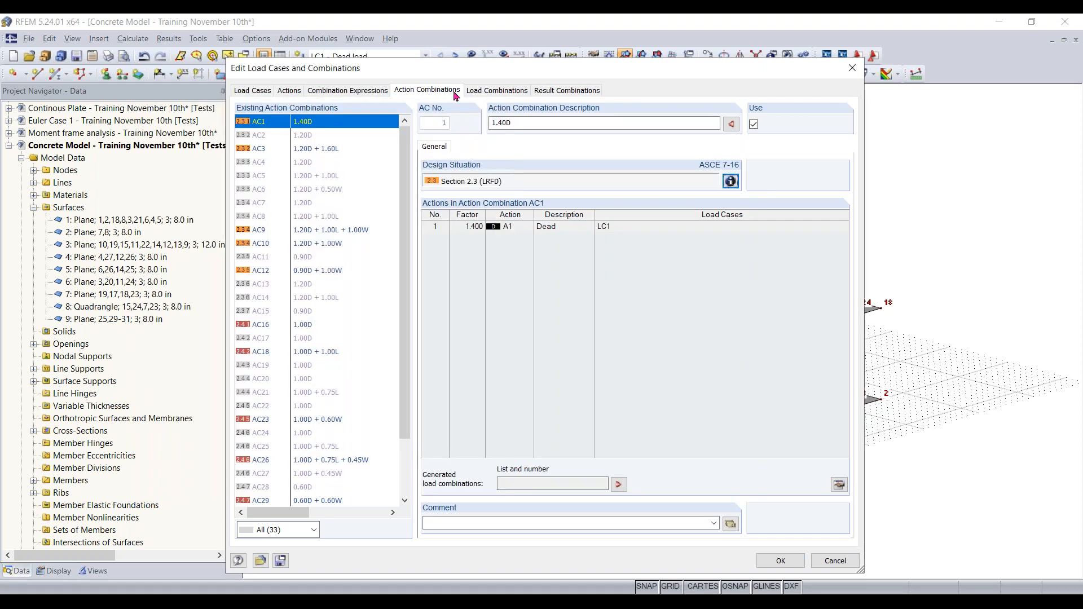
{"action": "left_click", "coordinate": [491, 91]}
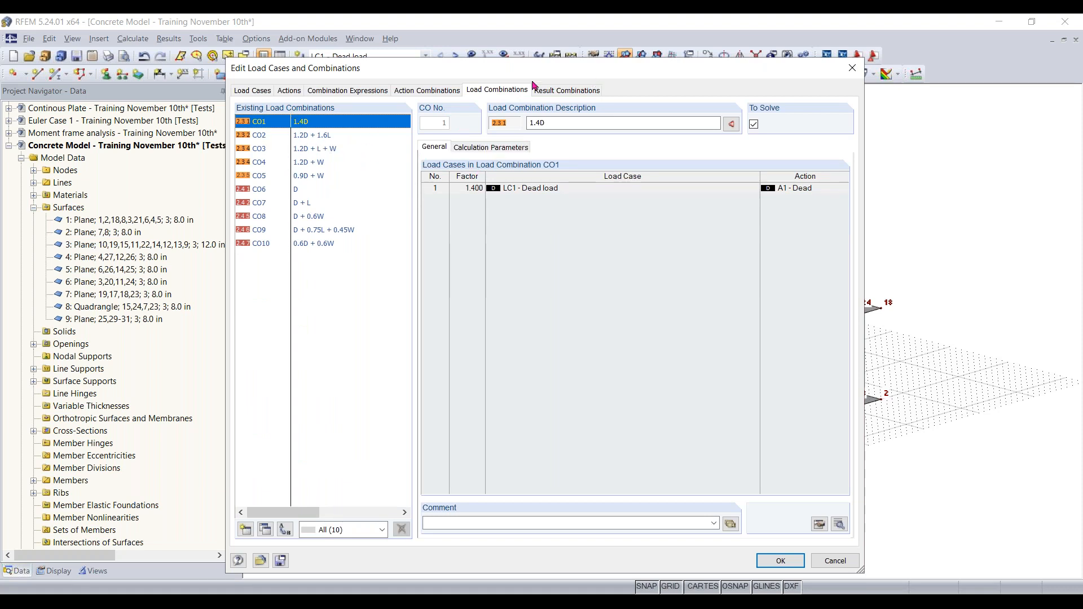
{"action": "left_click", "coordinate": [563, 89]}
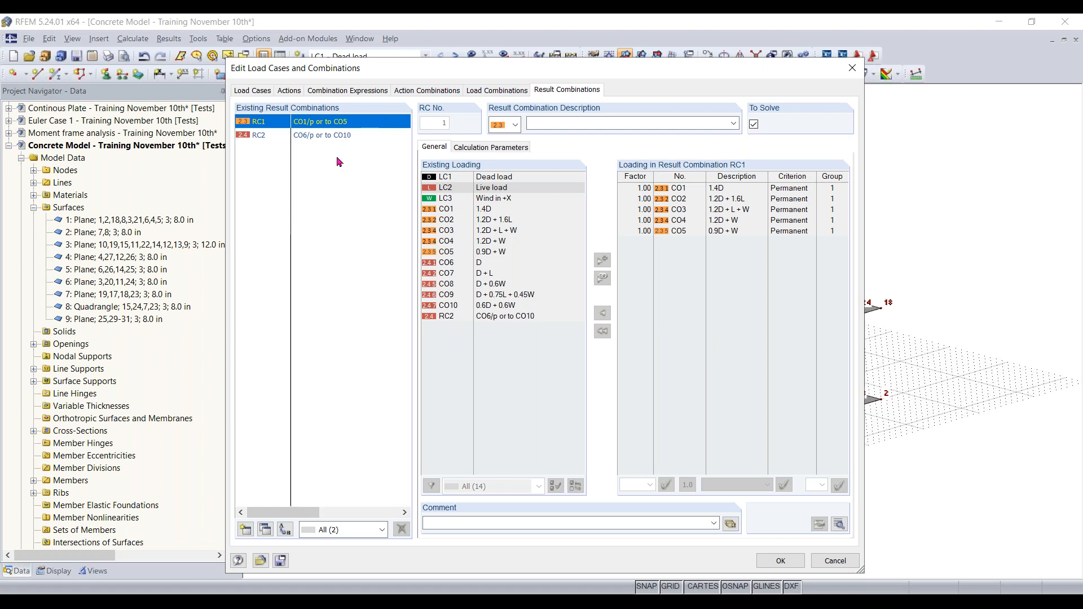
{"action": "left_click", "coordinate": [856, 73]}
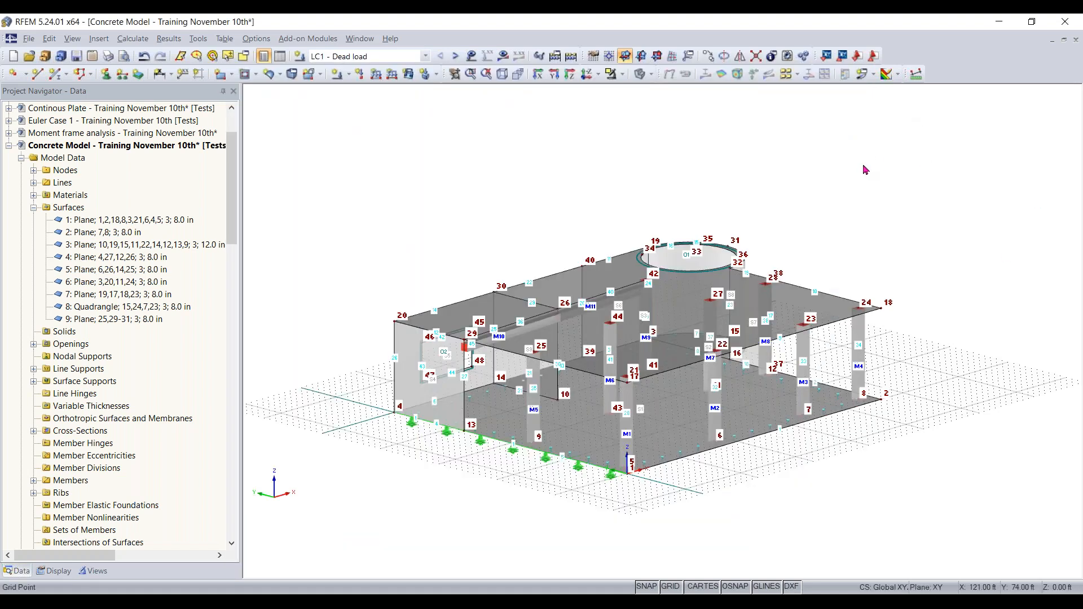
{"action": "middle_click_drag", "start_coordinate": [892, 234], "coordinate": [856, 223]}
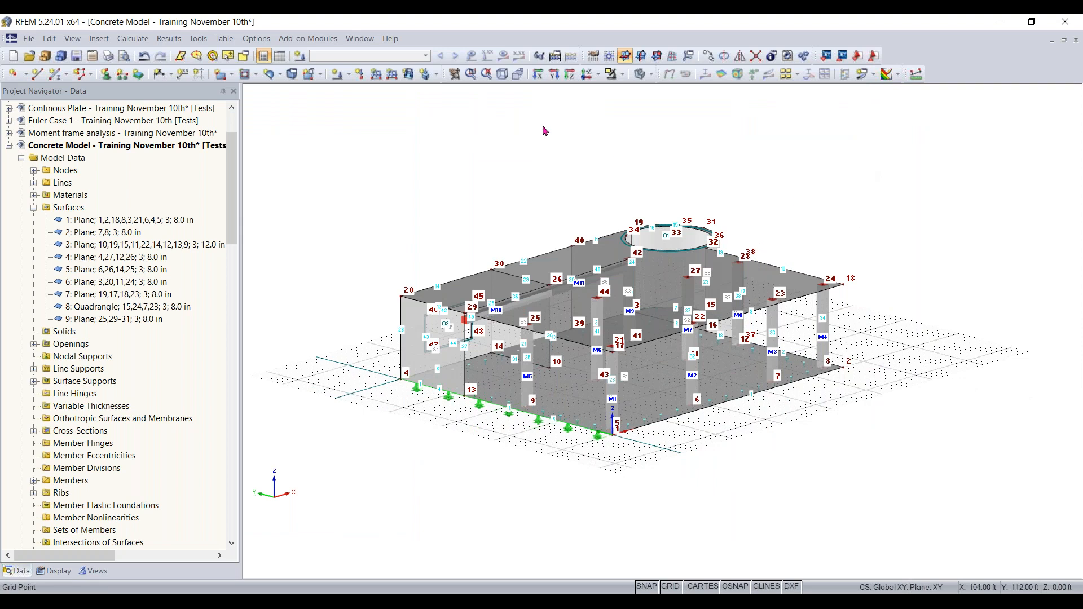
{"action": "left_click", "coordinate": [502, 74]}
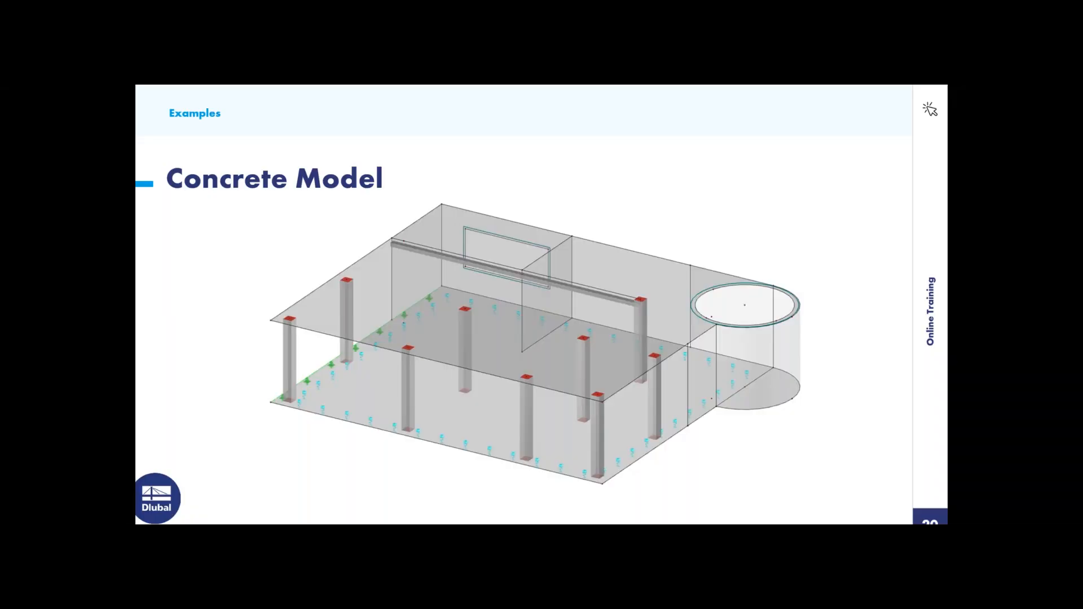
{"action": "key", "text": "Right"}
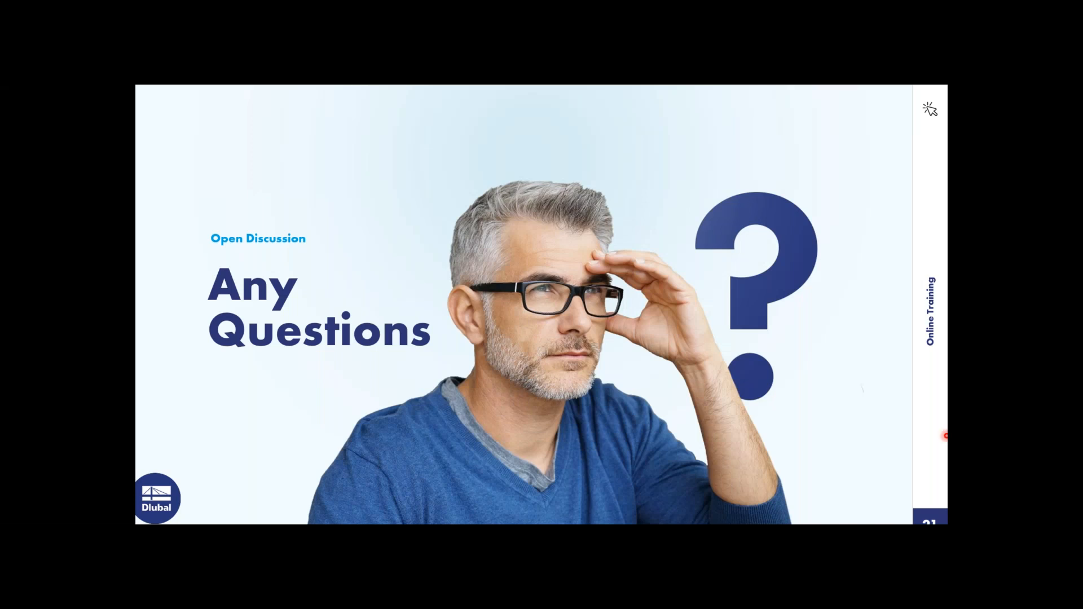